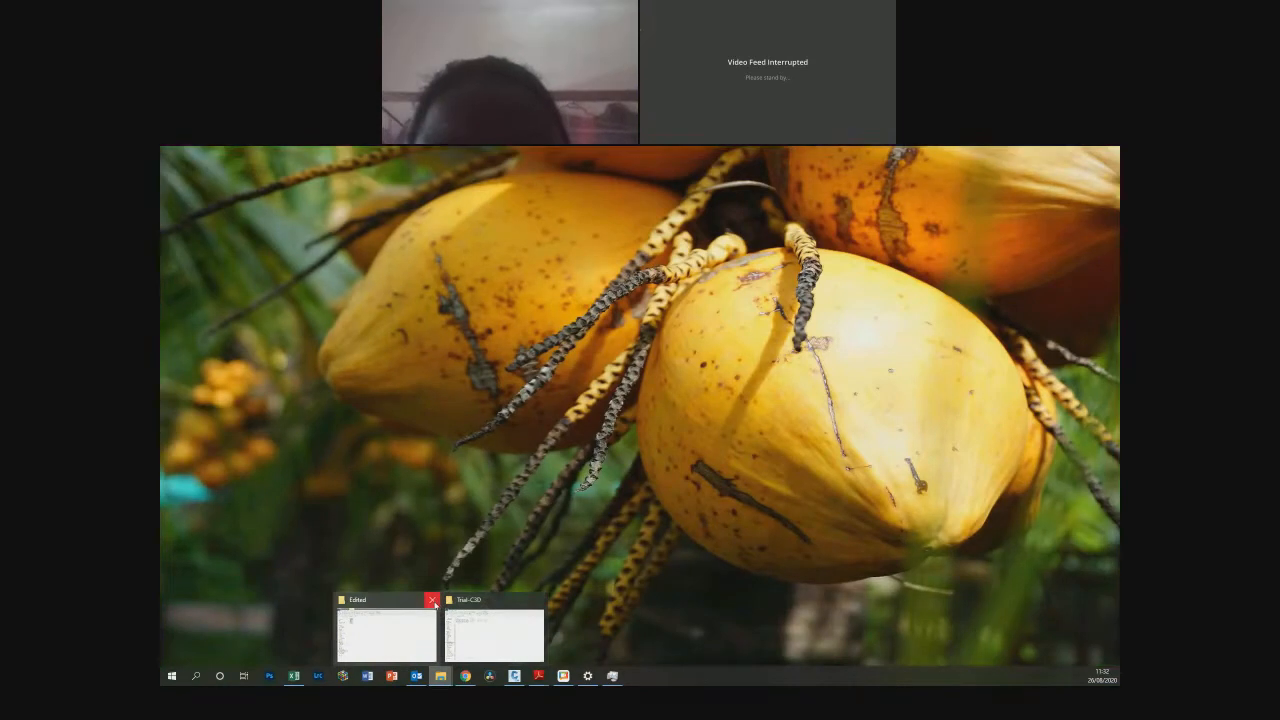
Step: Close the Edited folder window and maximize the Trial-C3D folder window
click(435, 601)
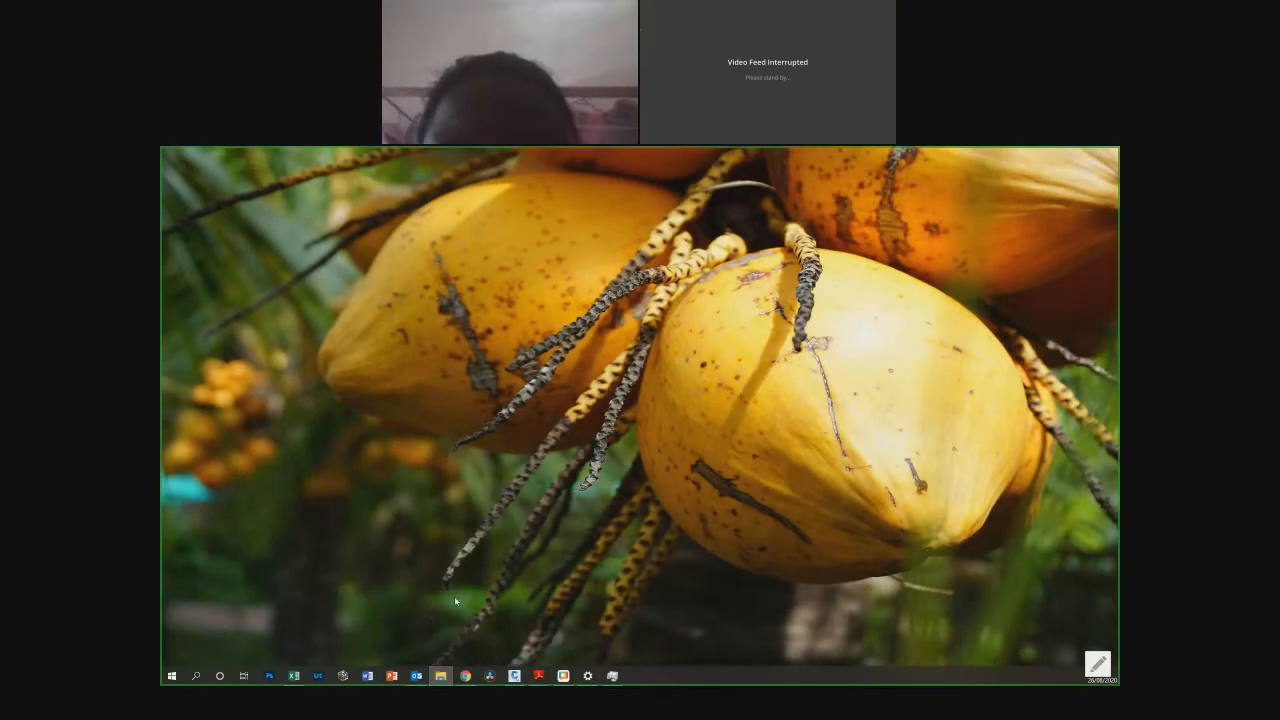
double_click(635, 250)
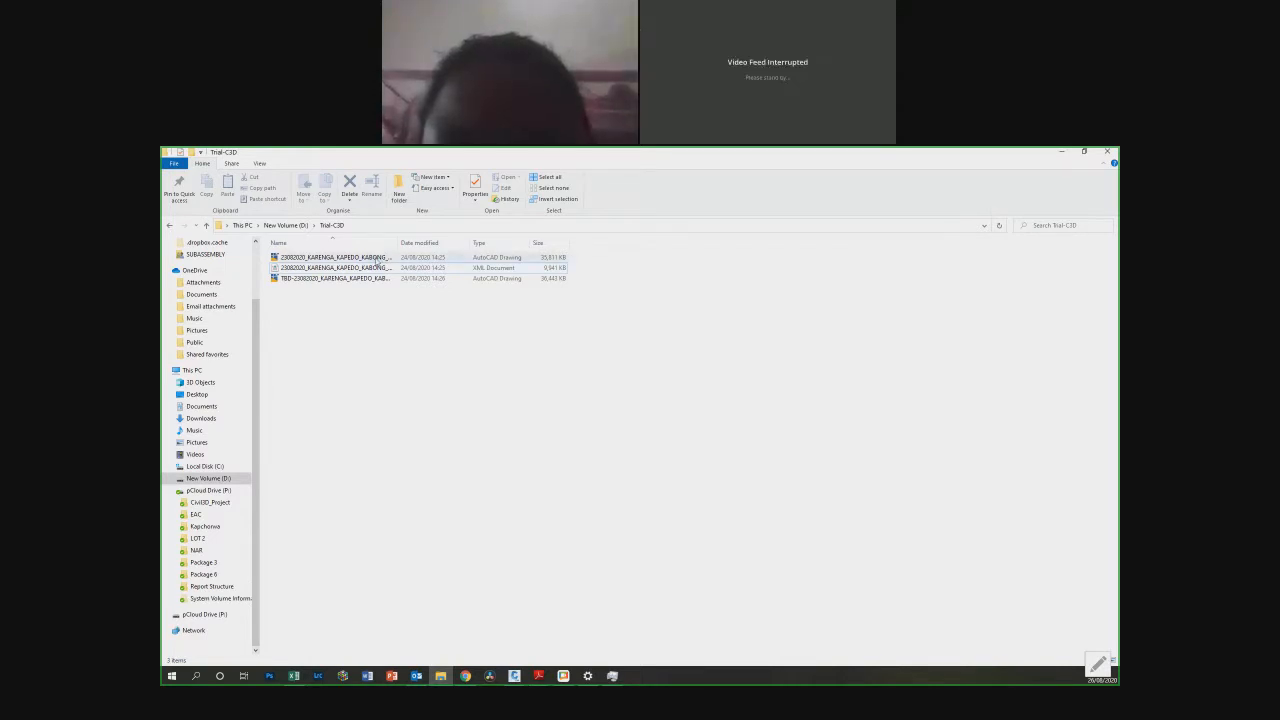
drag(476, 150, 491, 210)
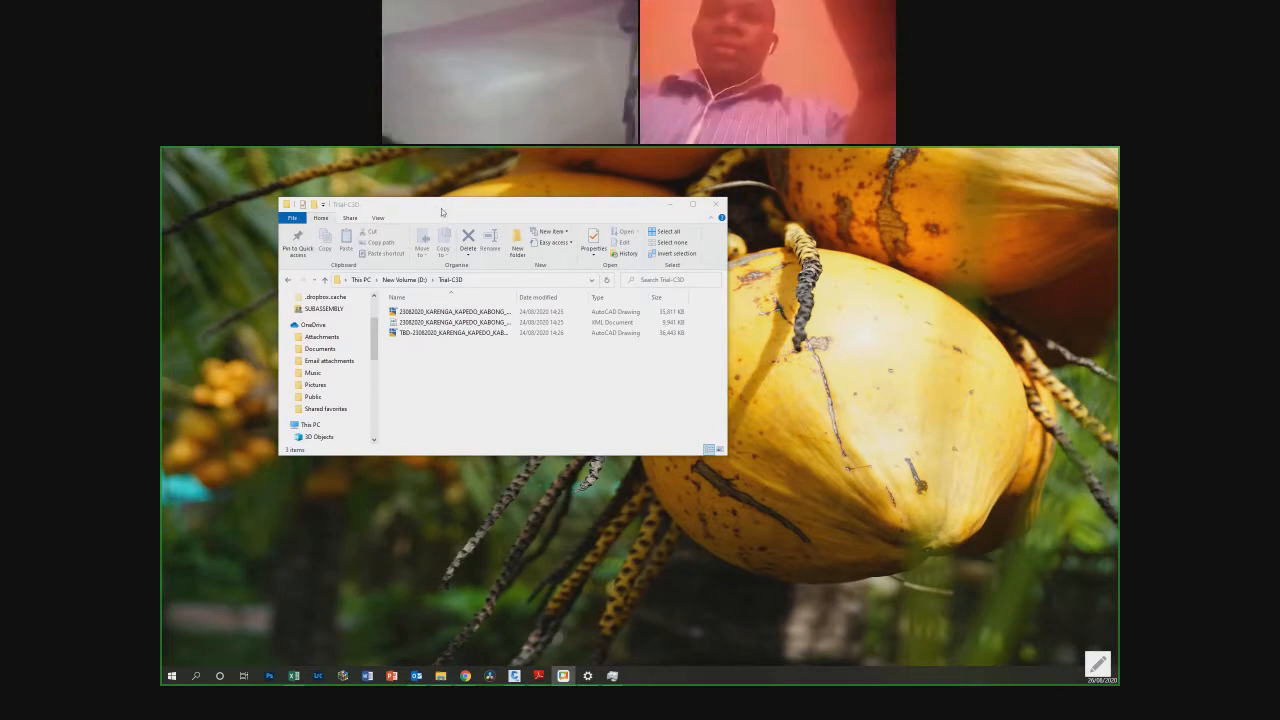
double_click(440, 212)
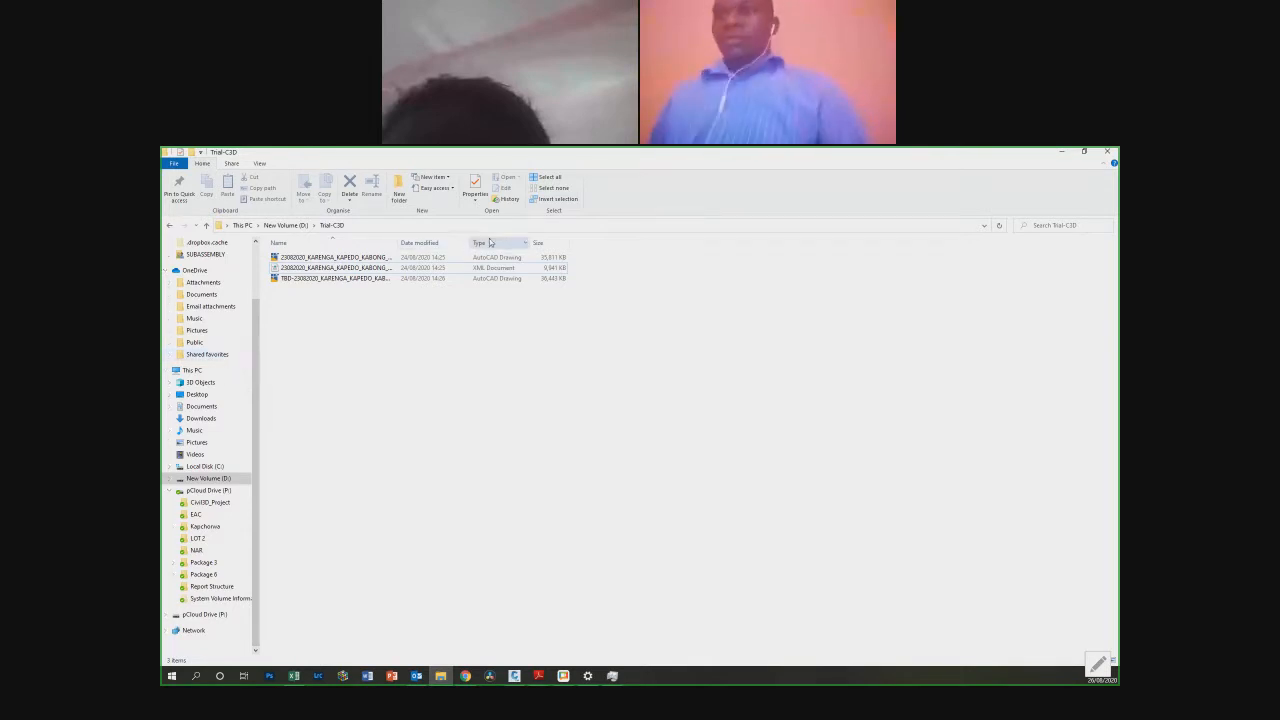
double_click(455, 150)
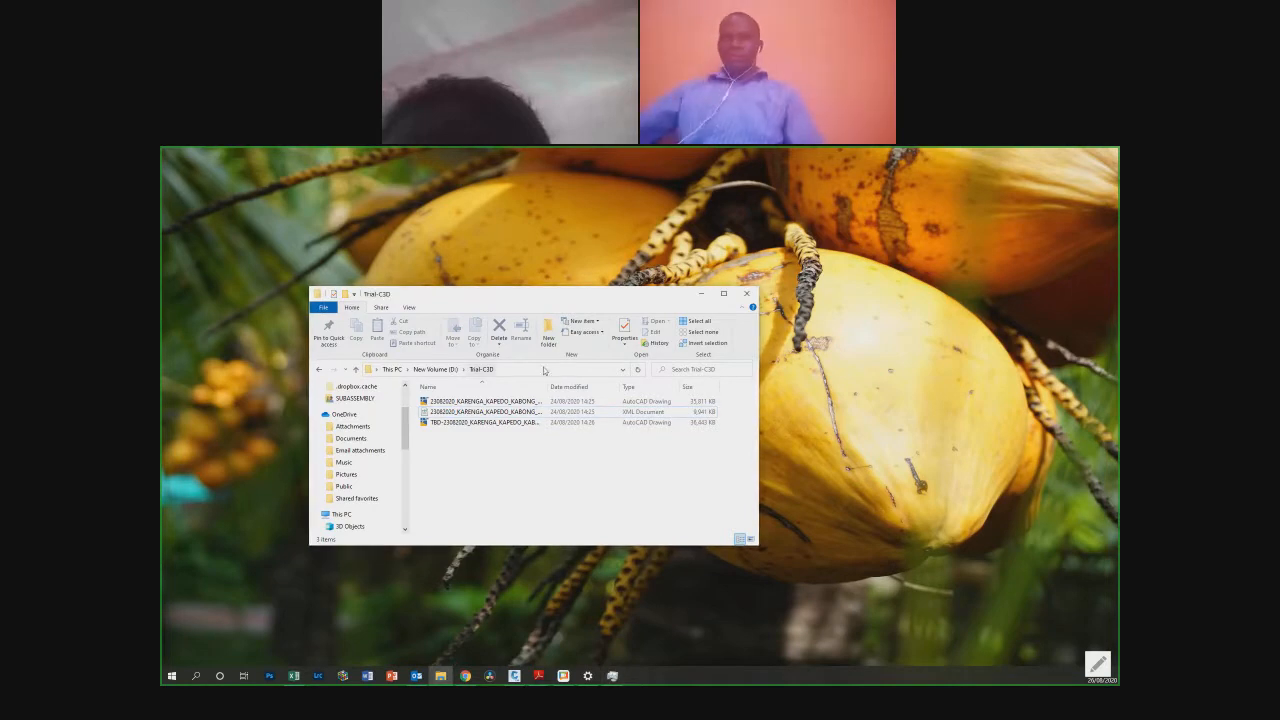
double_click(500, 291)
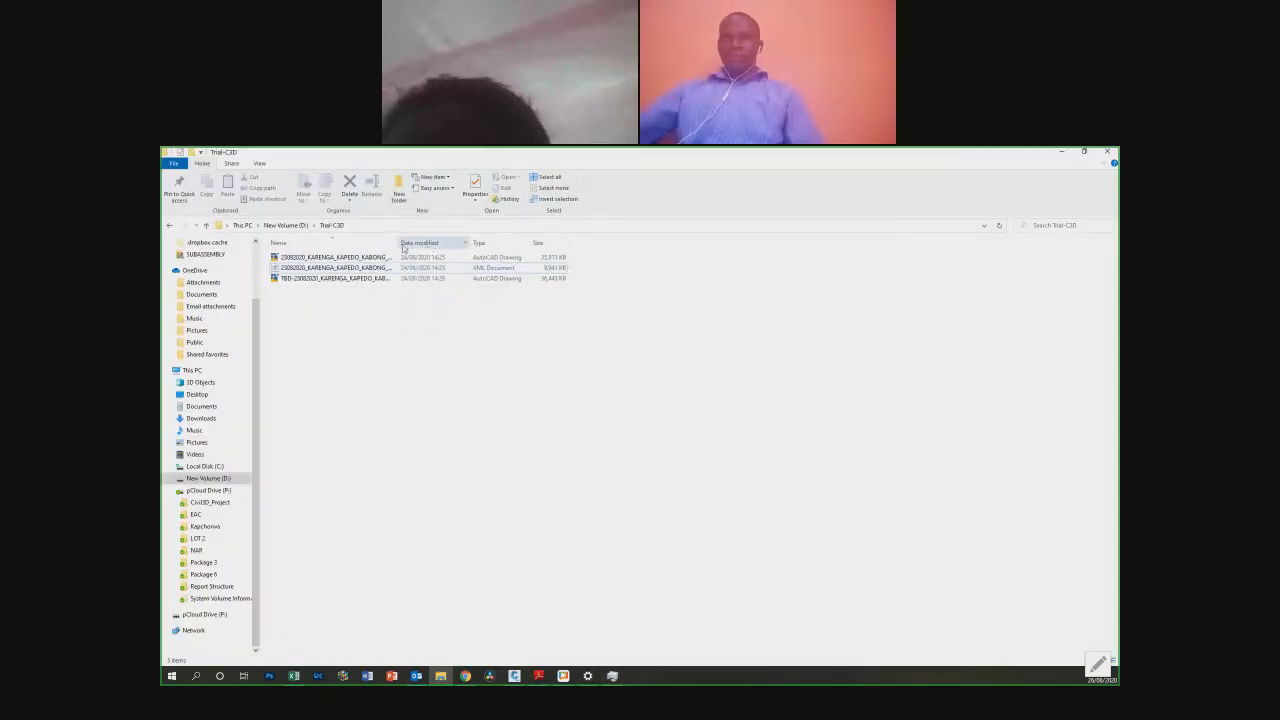
Step: Widen the name column to fit the full file names and select the drawing 23082020_KARENGA_KAPEDO_KABONG_0+00-20+00.dwg
drag(398, 243, 552, 246)
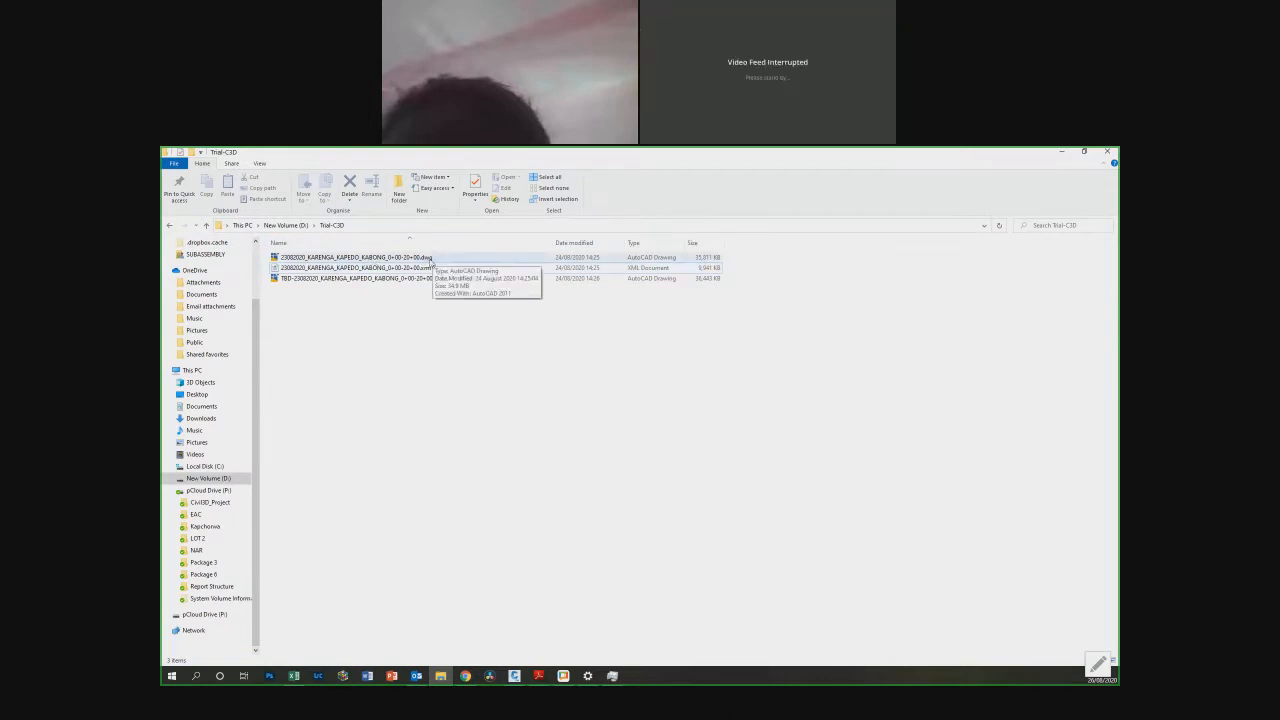
click(480, 260)
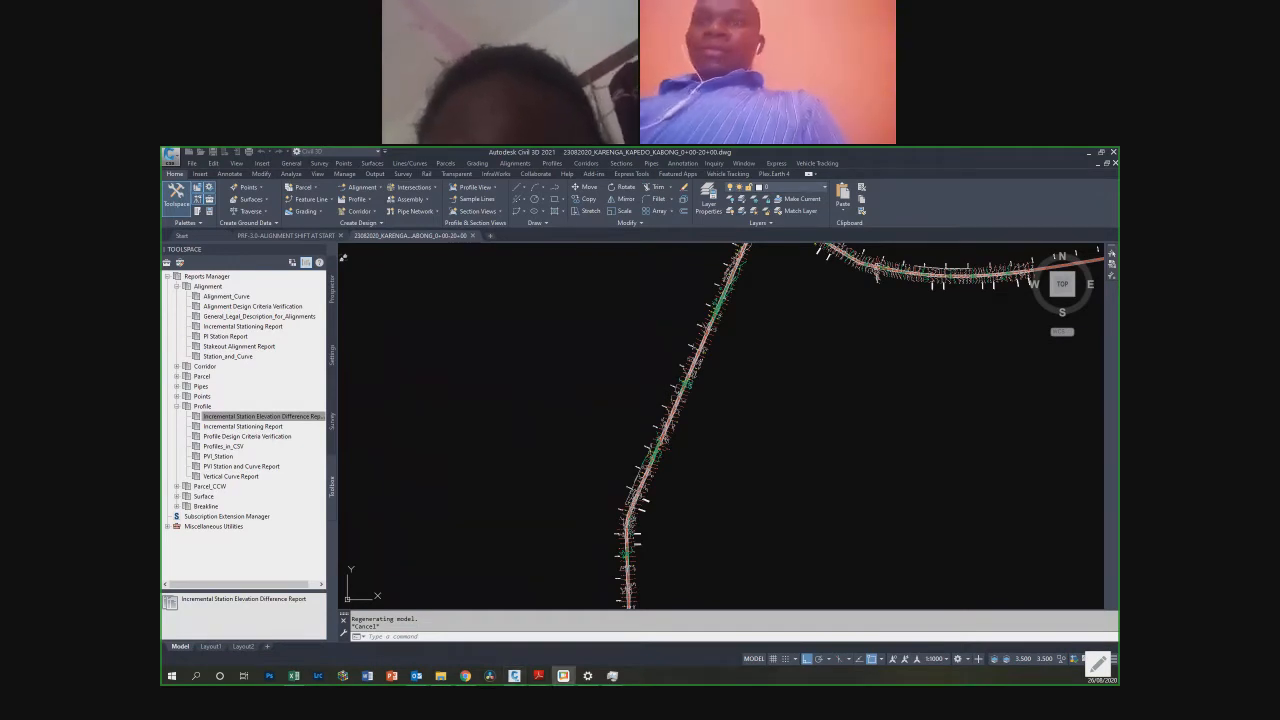
Step: Look through the Toolspace's drawing objects, style settings, survey databases and report tools for the Karenga-Kapedo-Kabong drawing
scroll(544, 337, down, 2)
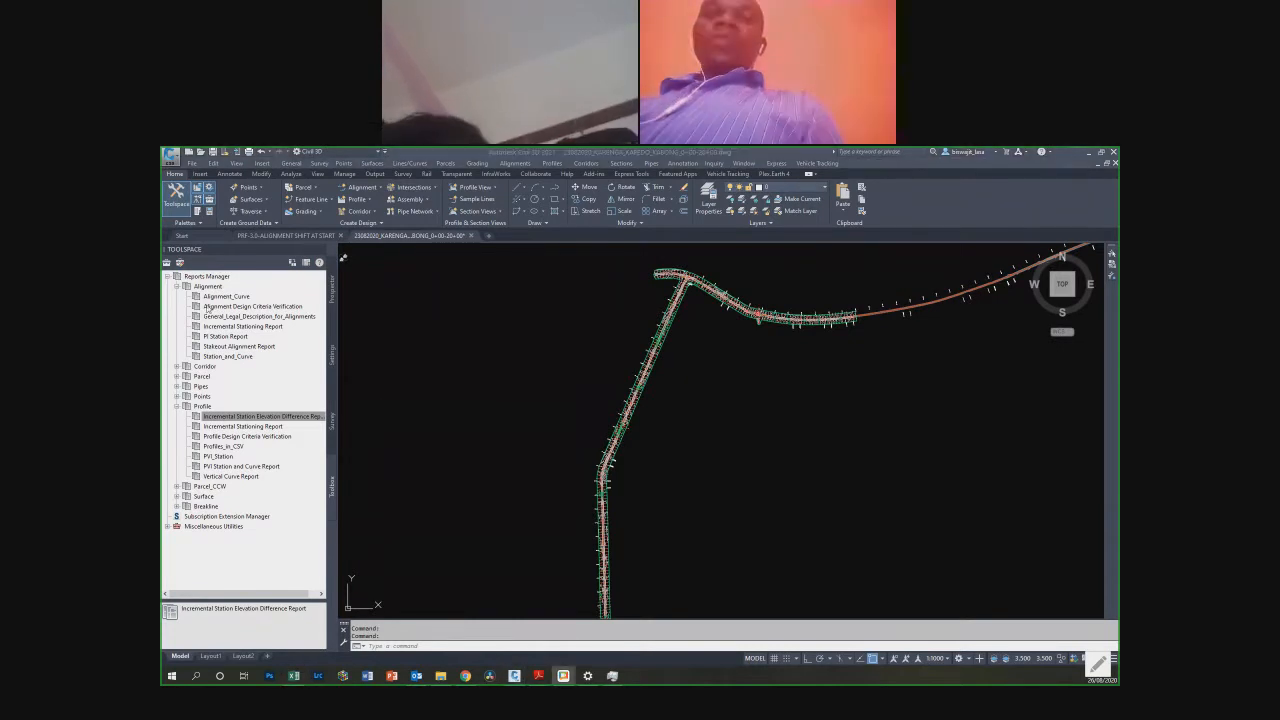
click(485, 336)
scroll(700, 402, down, 4)
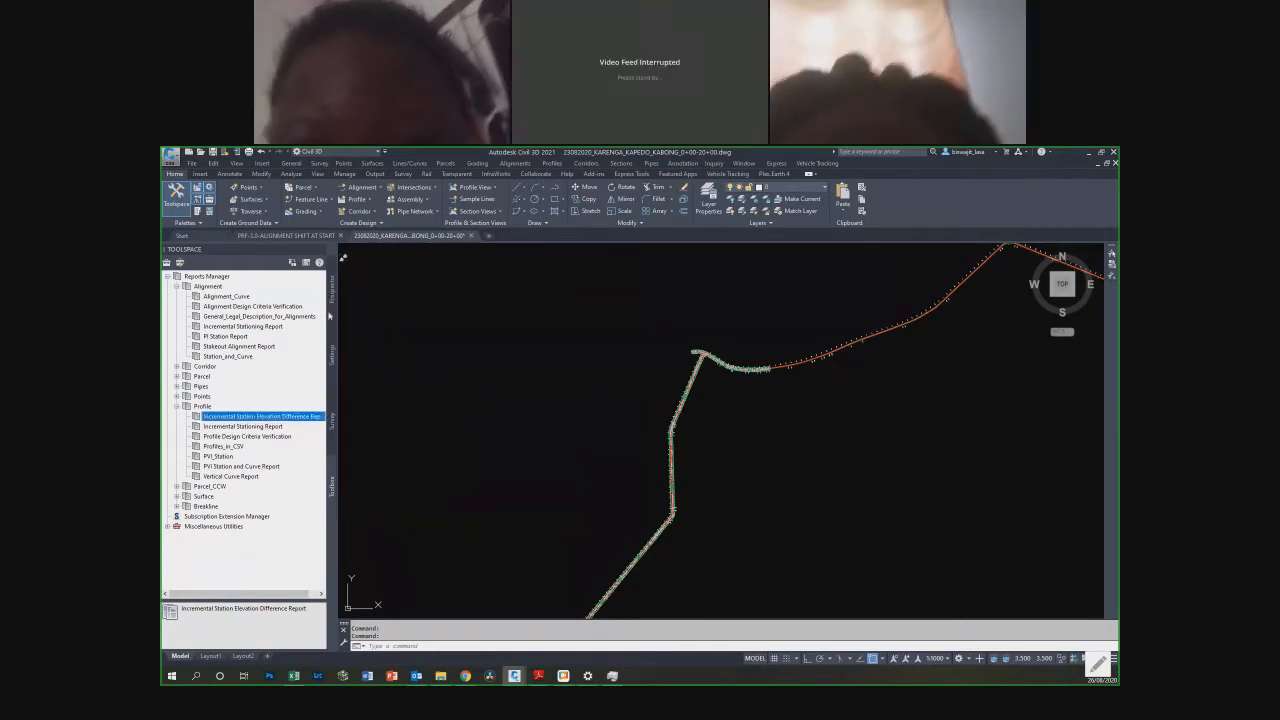
click(333, 292)
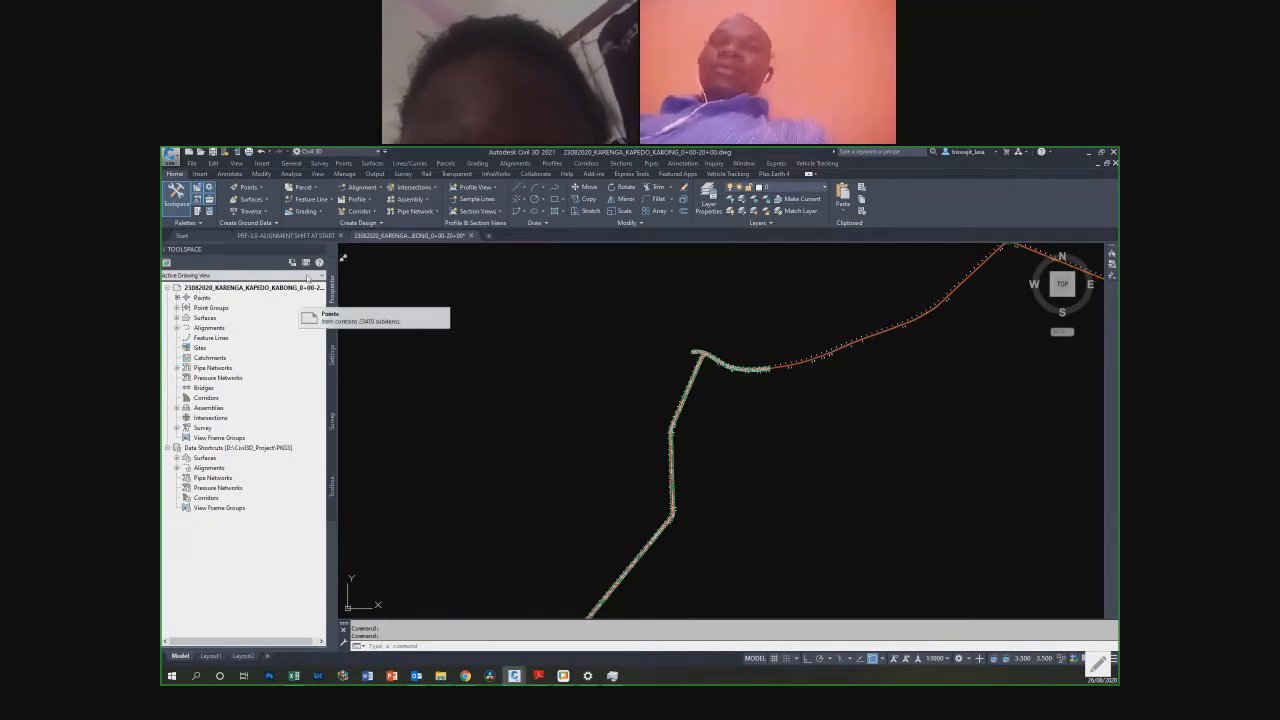
click(332, 352)
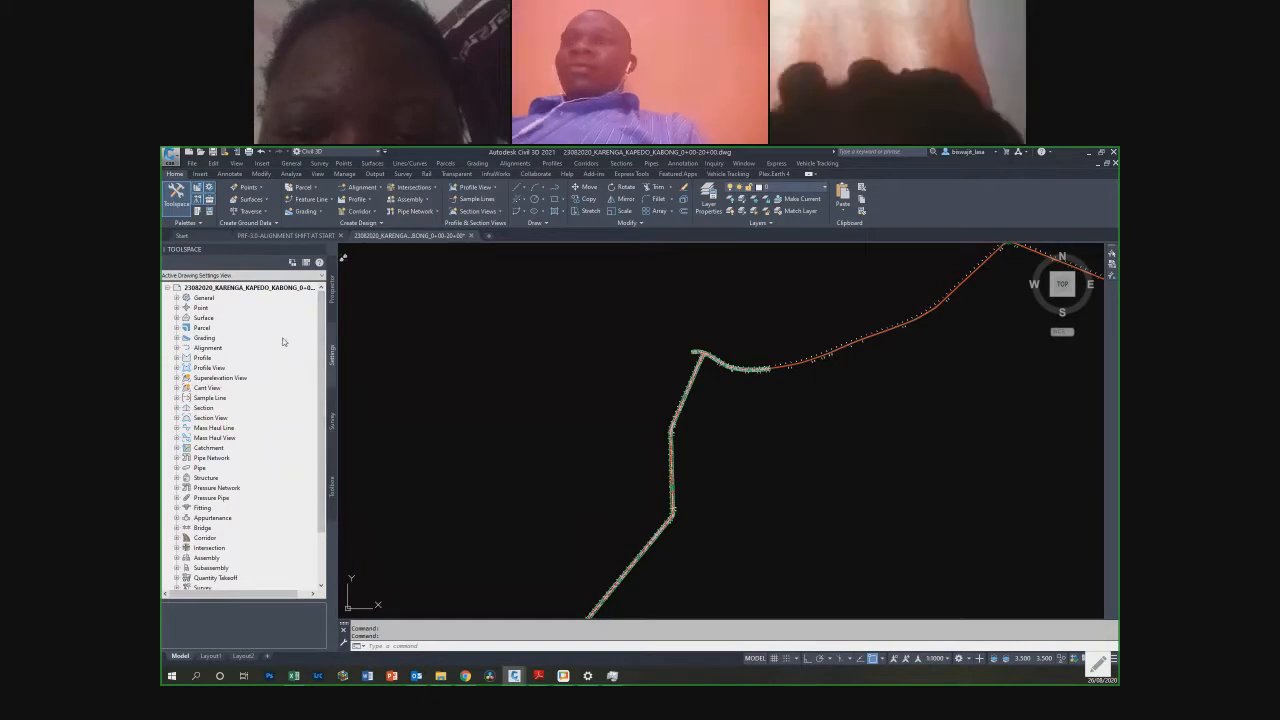
click(293, 276)
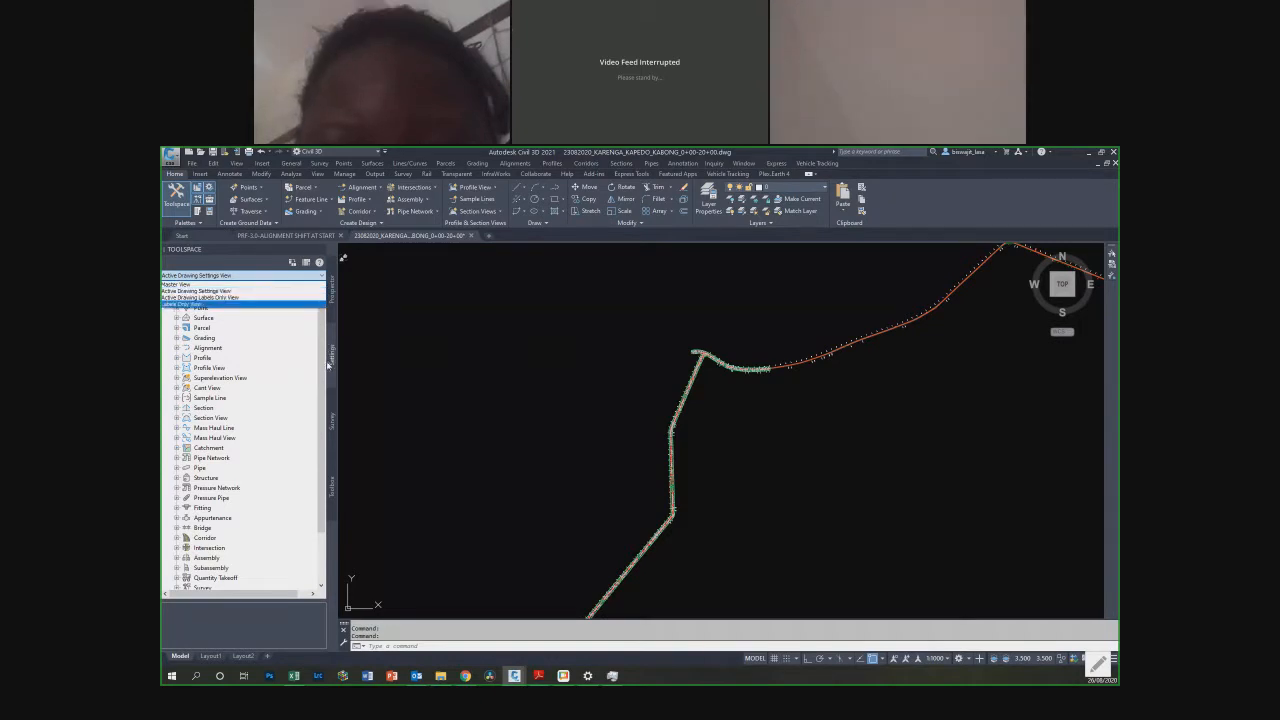
click(206, 290)
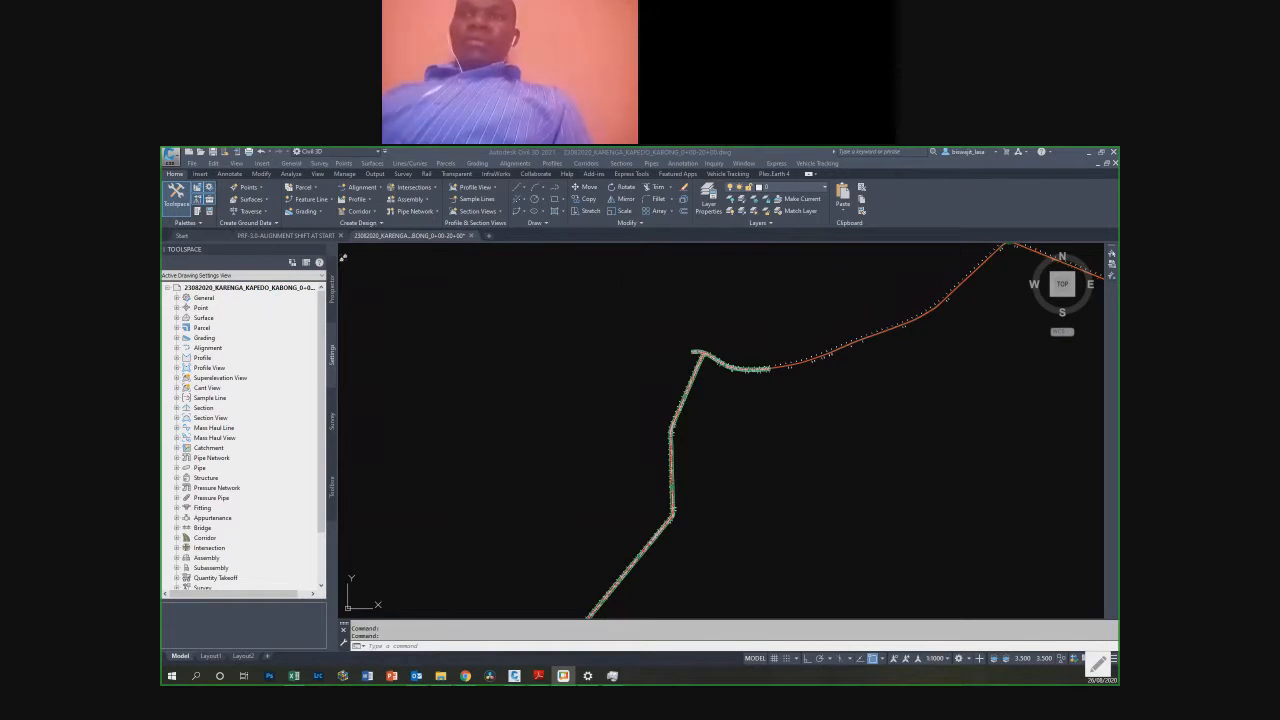
click(599, 358)
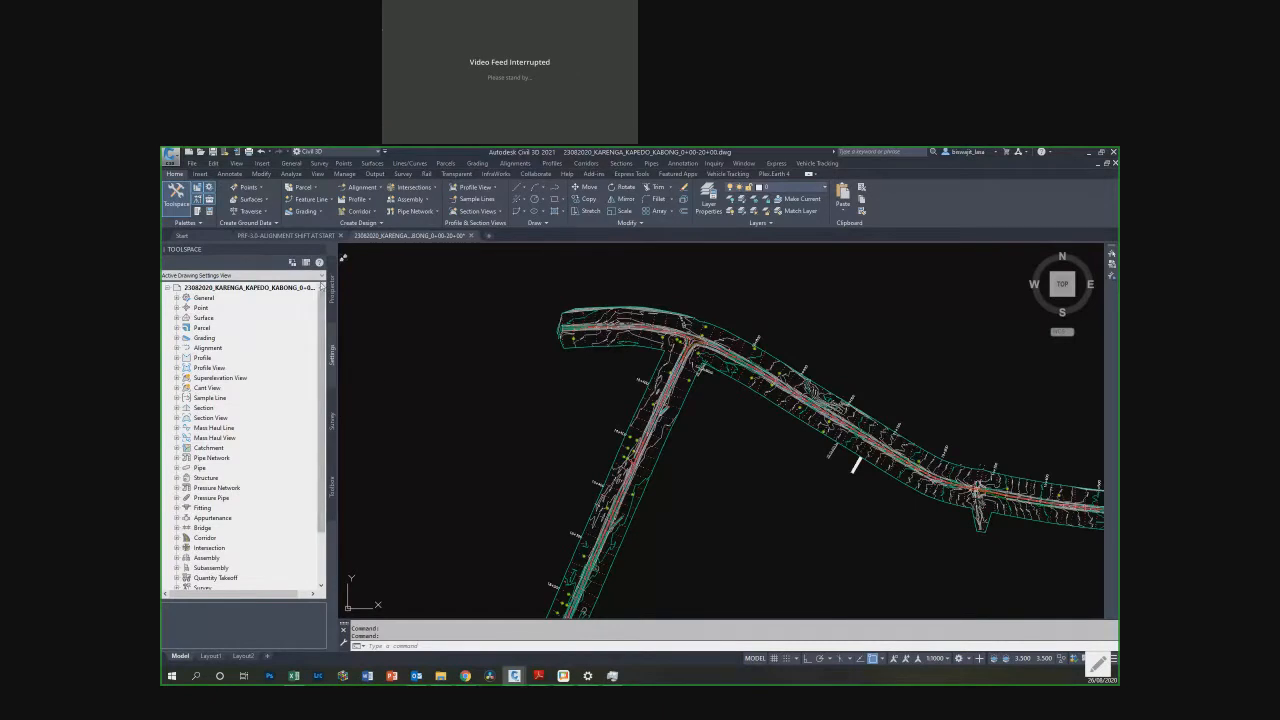
click(334, 425)
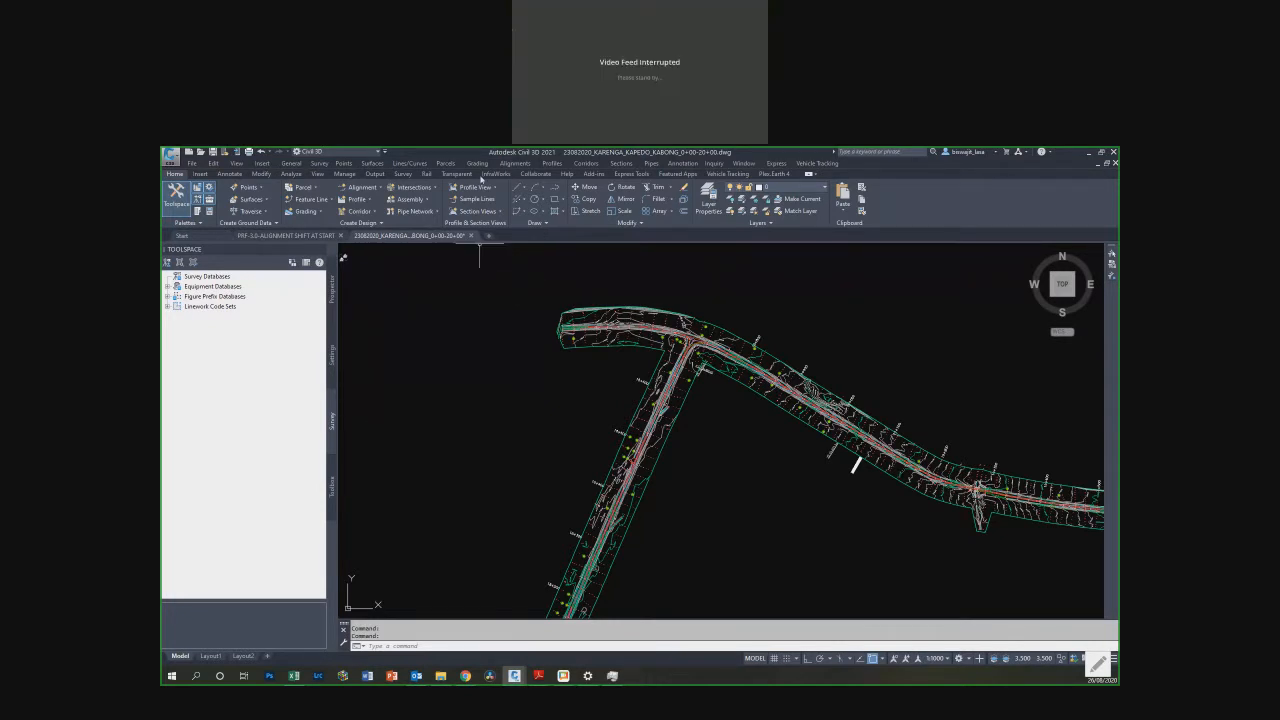
click(335, 508)
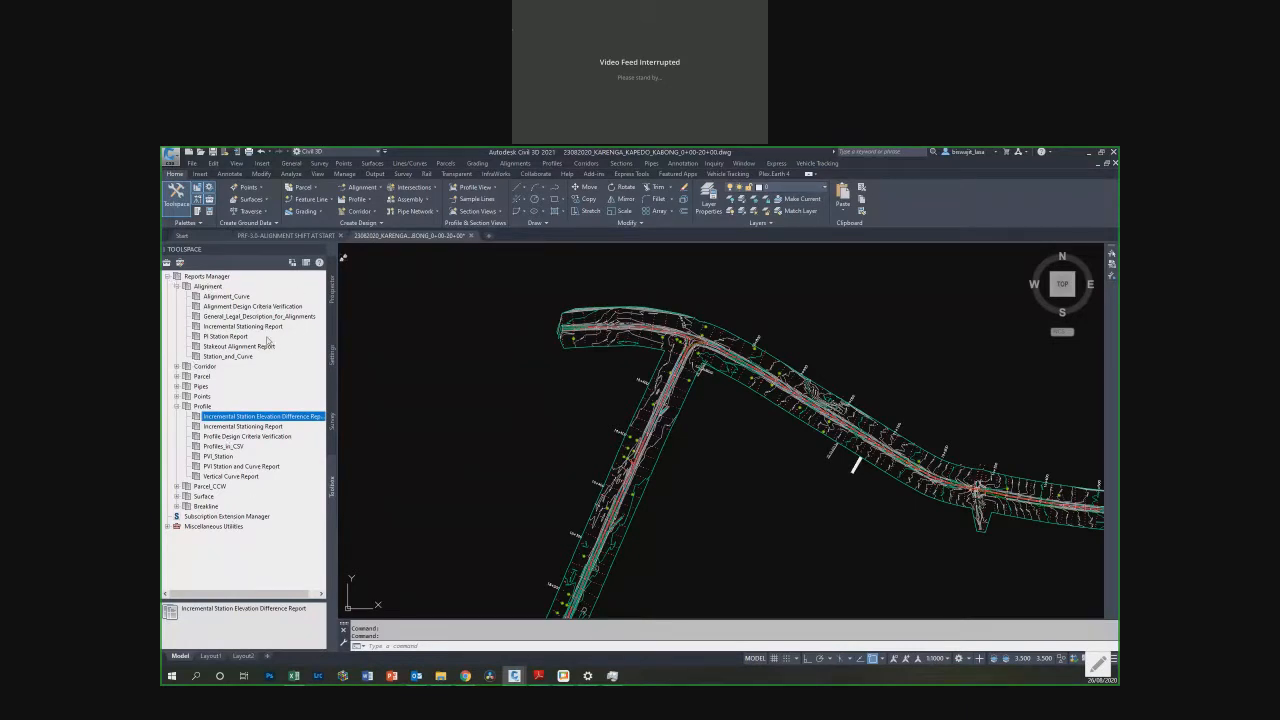
click(333, 294)
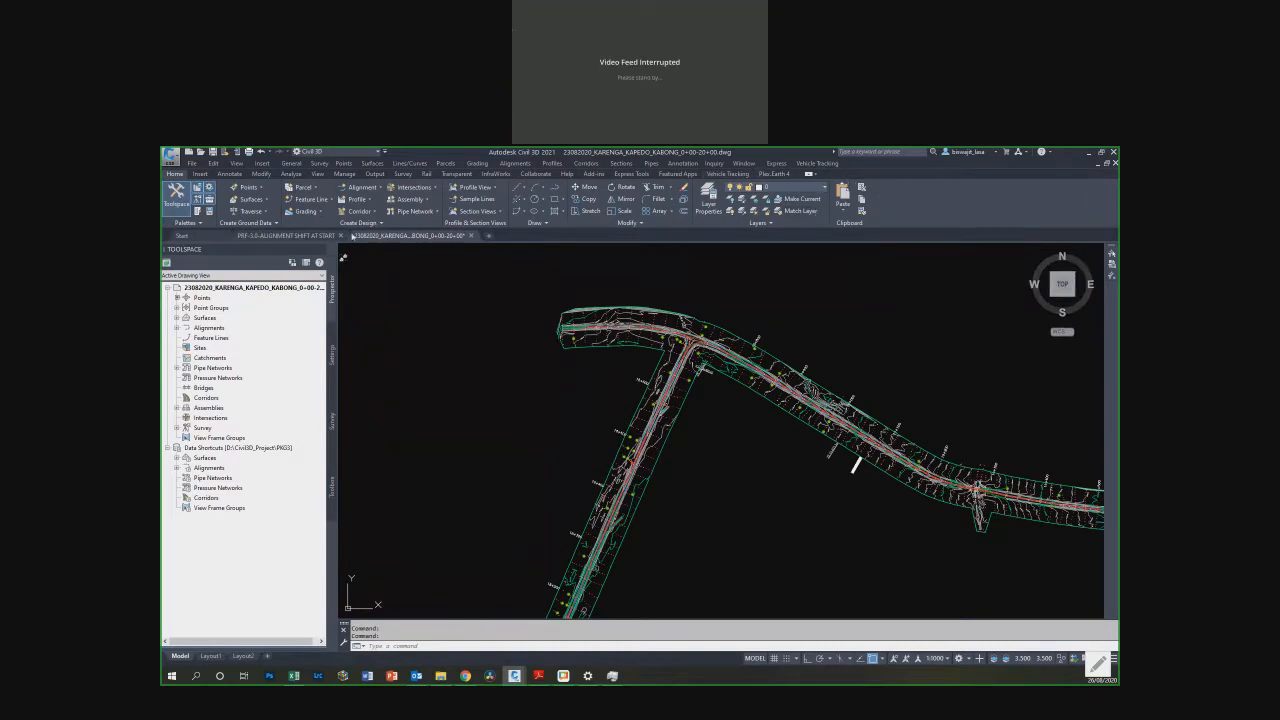
Step: Close the PRF-3.0-ALIGNMENT SHIFT AT START drawing, keeping only the Karenga-Kapedo-Kabong drawing open
click(330, 236)
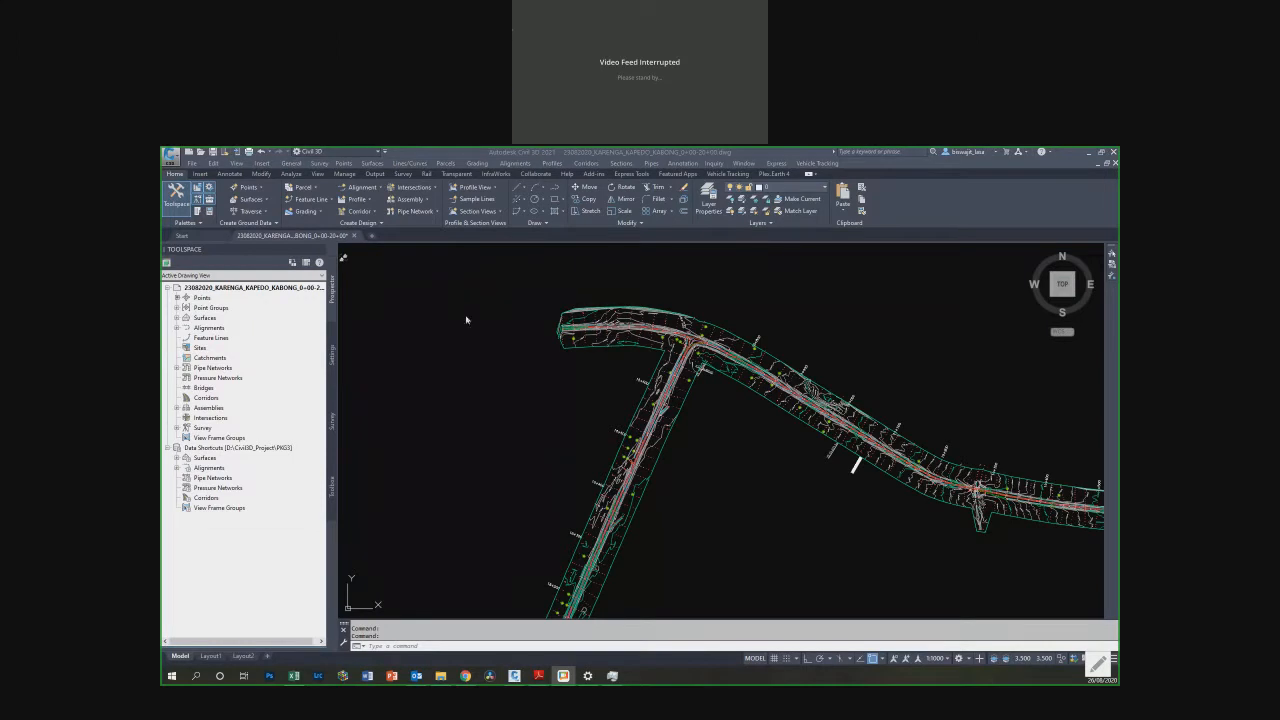
click(416, 287)
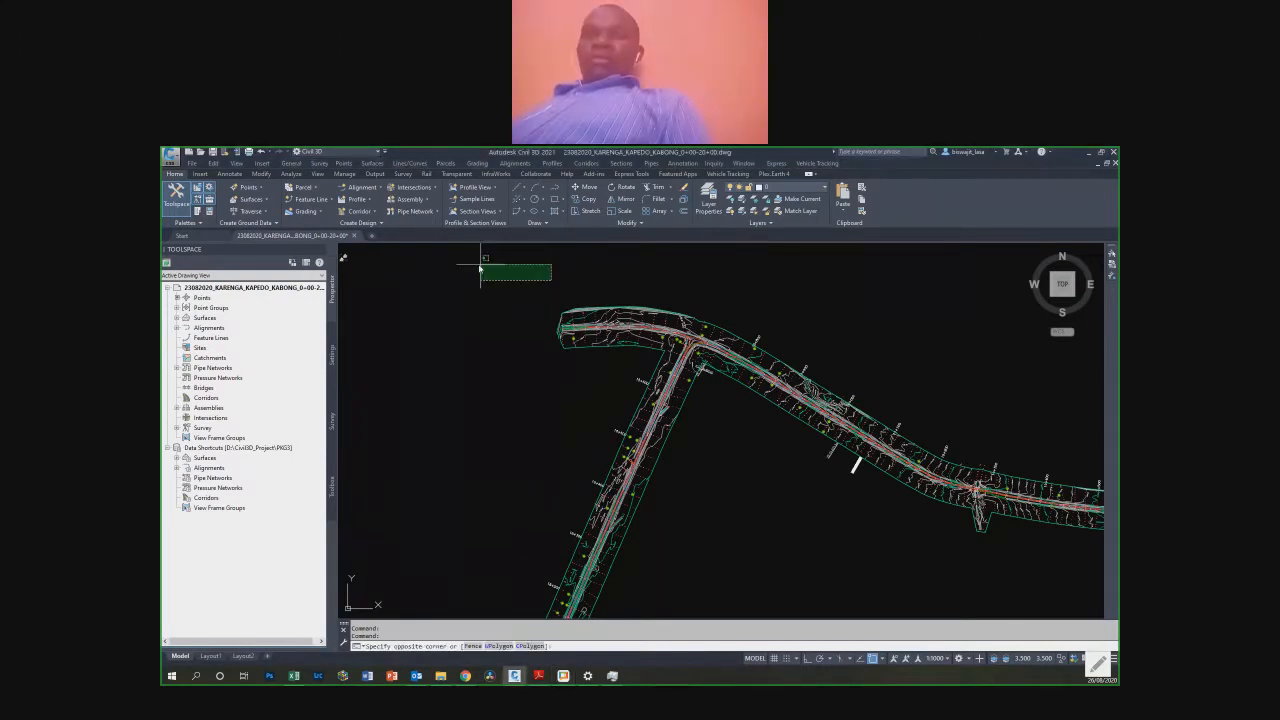
click(481, 268)
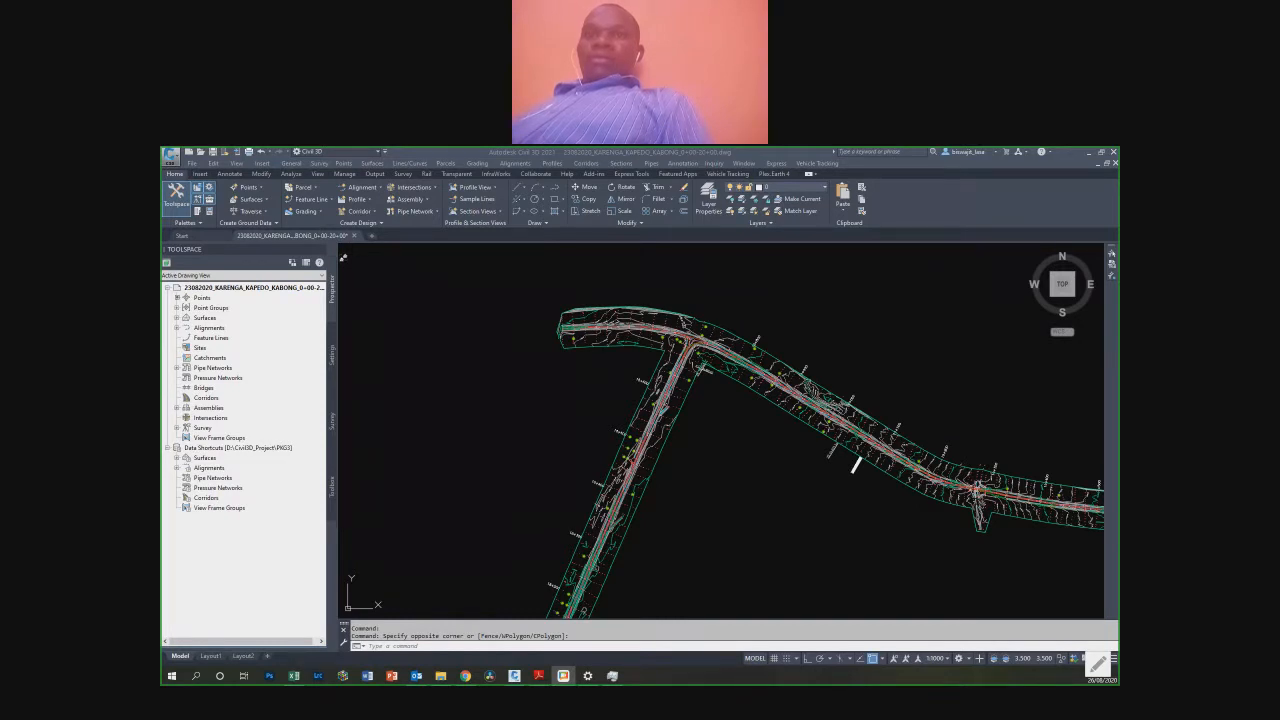
Step: Examine the overall route of the surveyed road from the branching bend to its southwestern end
click(586, 403)
scroll(544, 374, down, 2)
scroll(541, 373, down, 3)
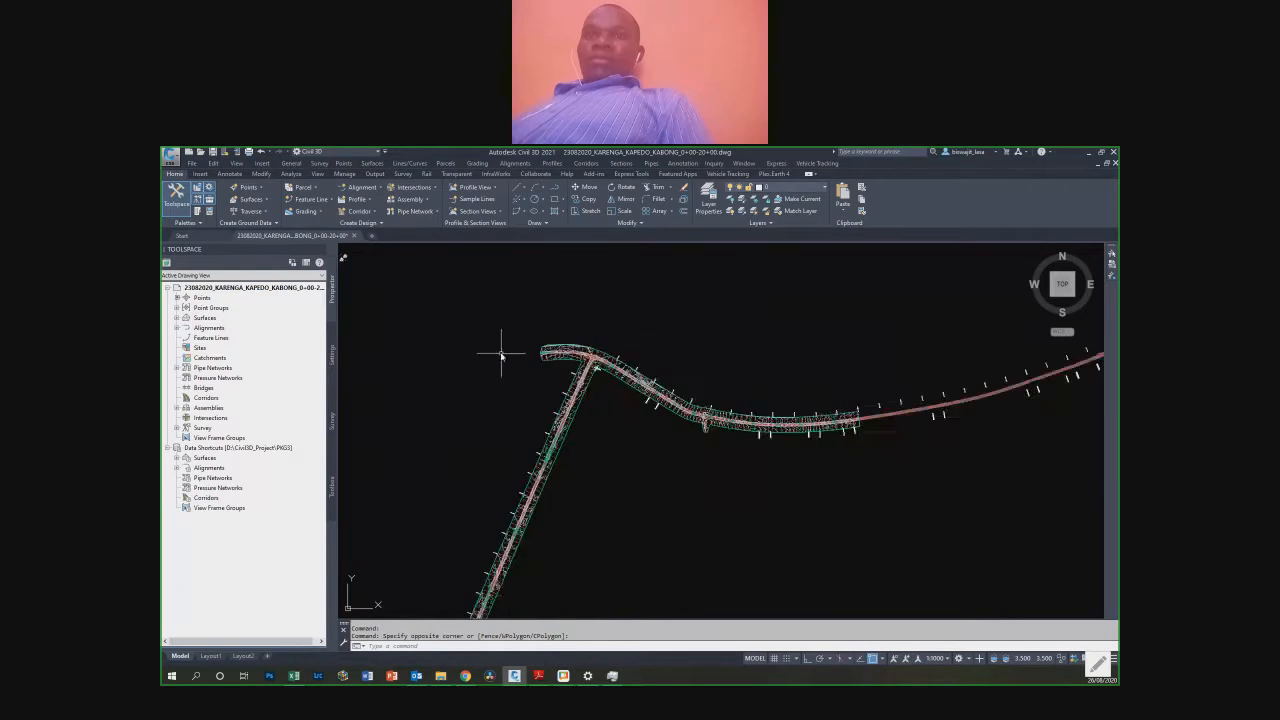
scroll(914, 306, down, 1)
scroll(881, 323, down, 2)
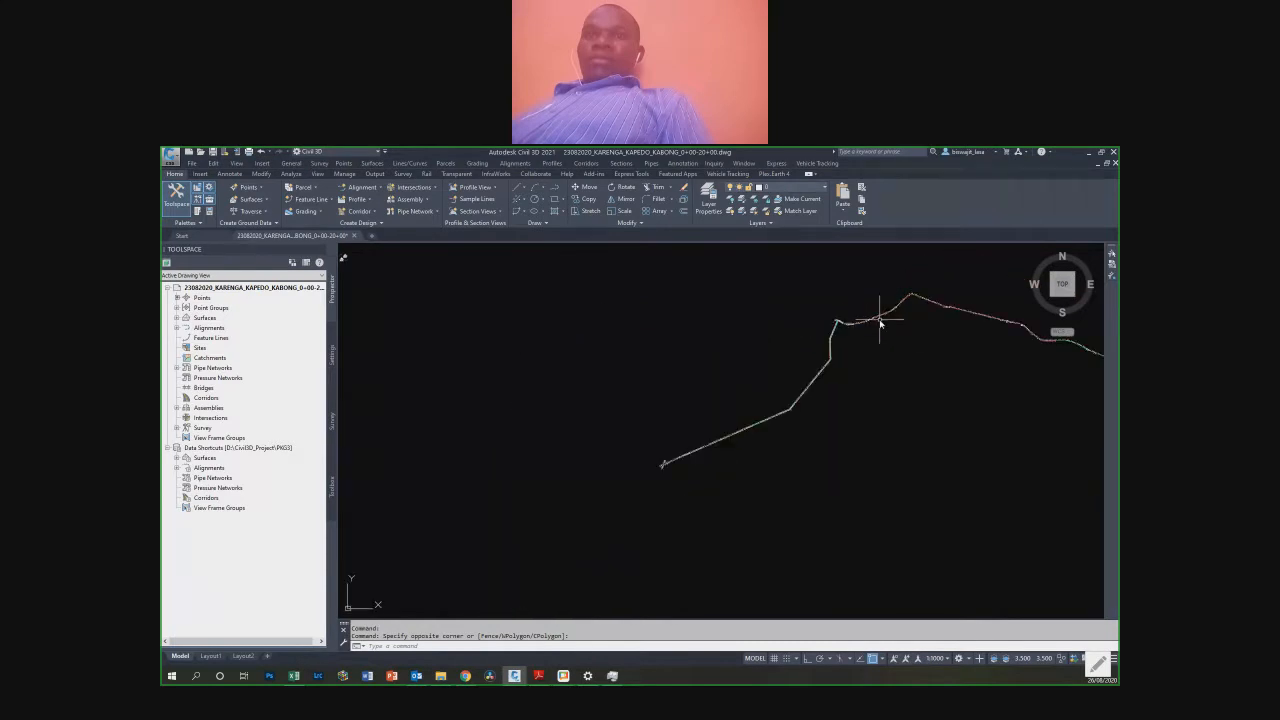
scroll(655, 470, up, 3)
scroll(655, 470, up, 3)
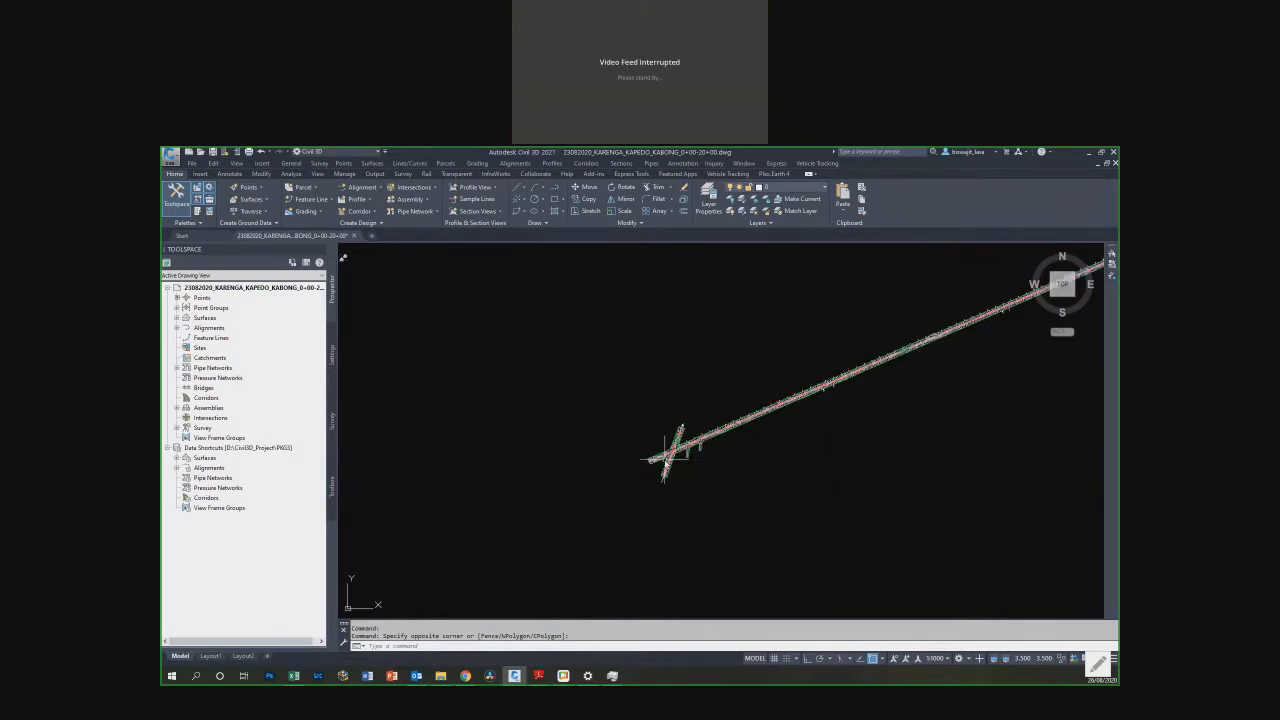
Step: Inspect the road junction at station 0+000, including its contours, survey points and side roads
scroll(706, 438, up, 7)
scroll(562, 470, down, 5)
scroll(614, 443, up, 6)
key(Escape)
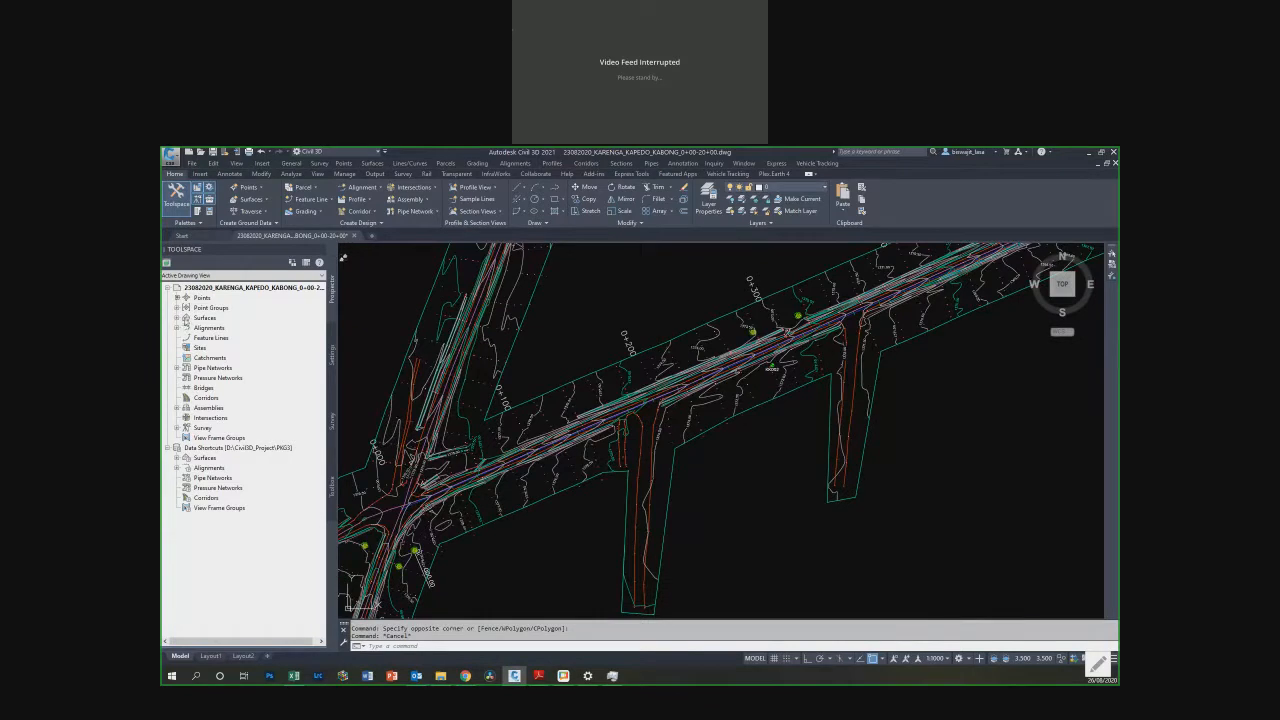
scroll(660, 425, down, 2)
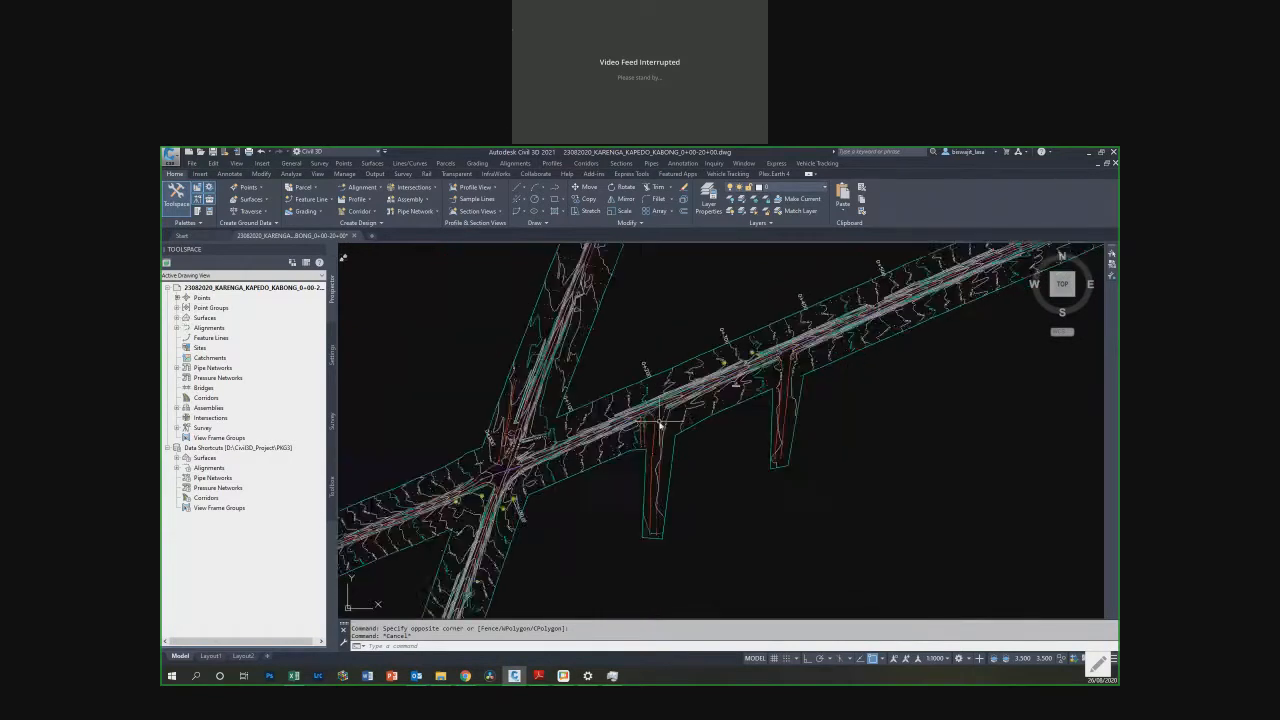
scroll(660, 425, down, 3)
key(Escape)
scroll(551, 466, up, 5)
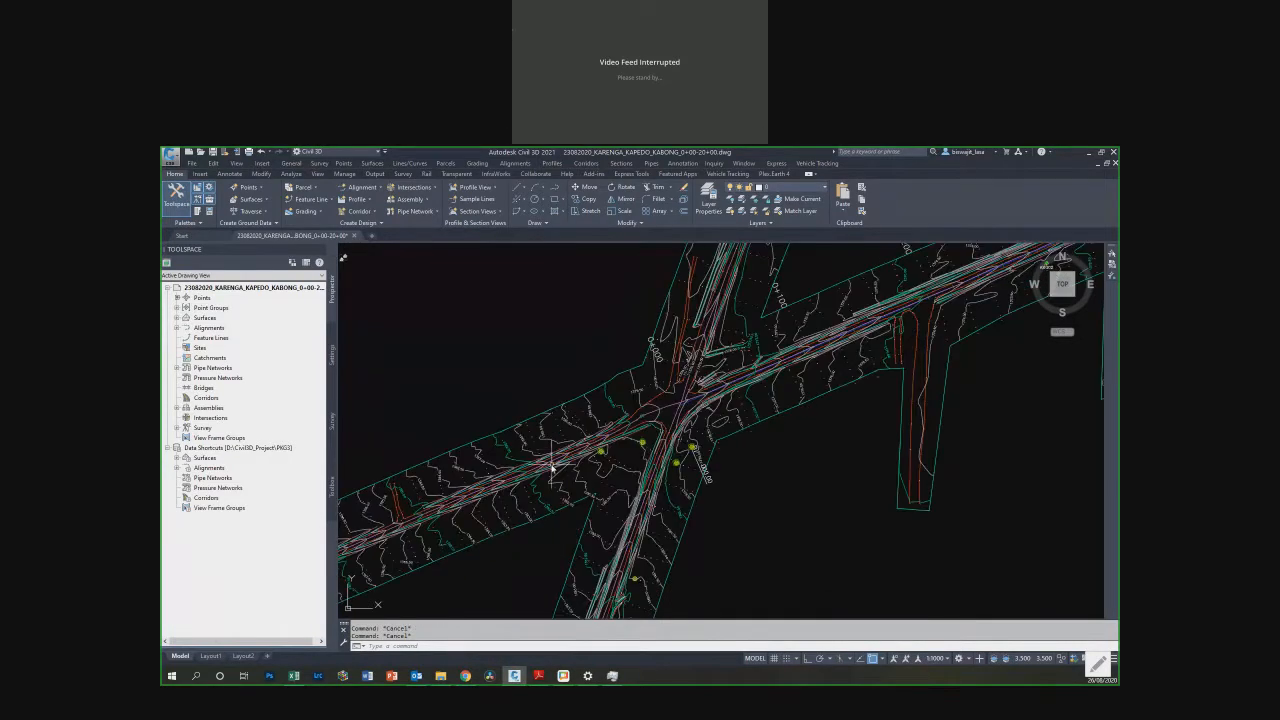
scroll(620, 448, up, 4)
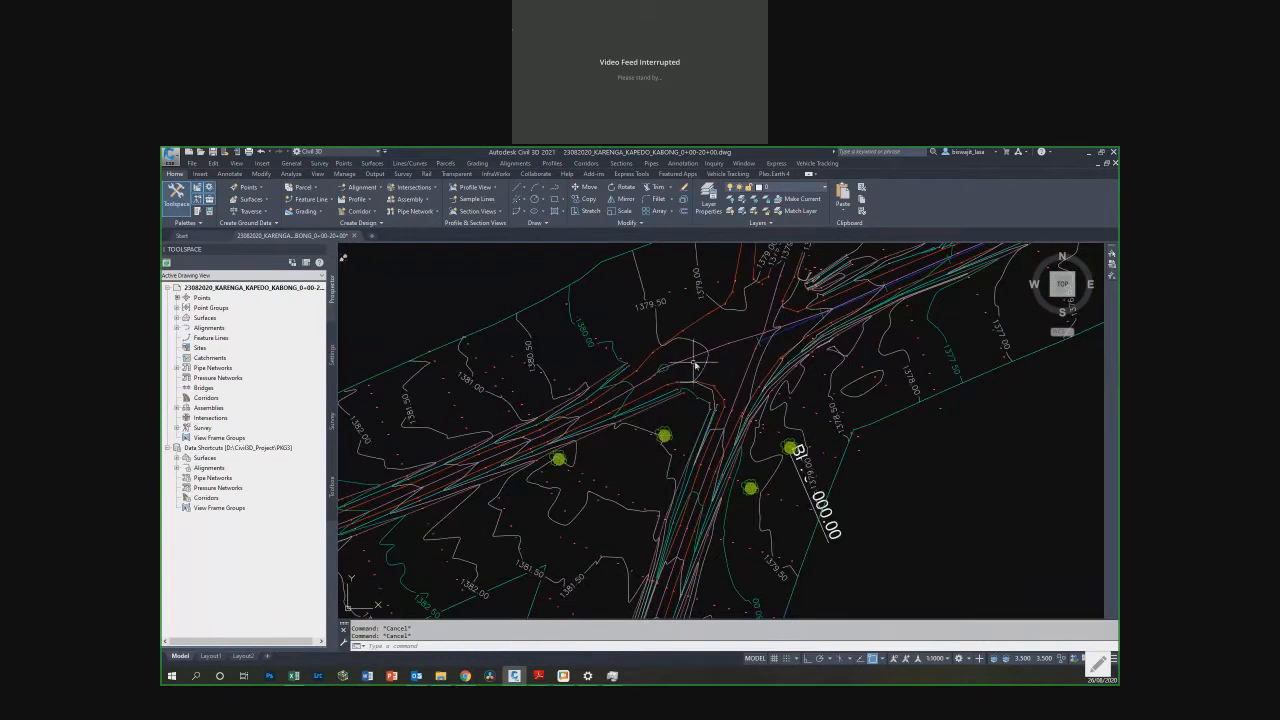
scroll(635, 422, down, 4)
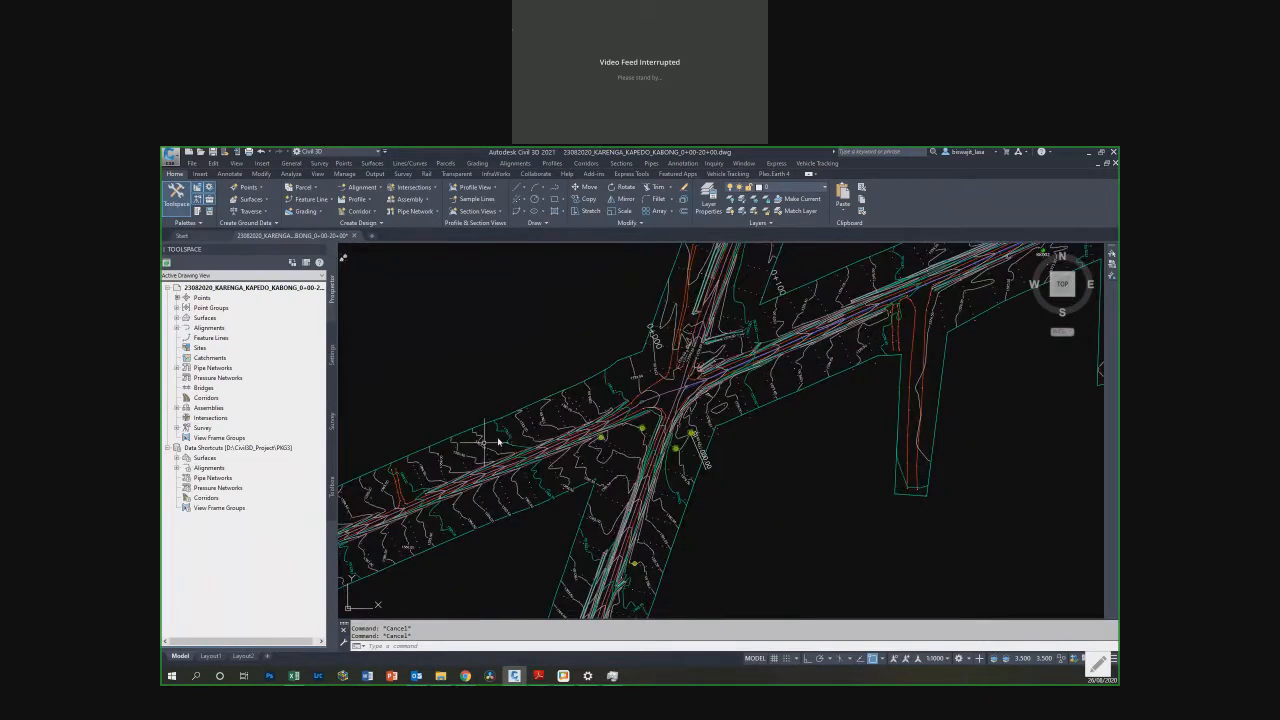
scroll(746, 381, down, 3)
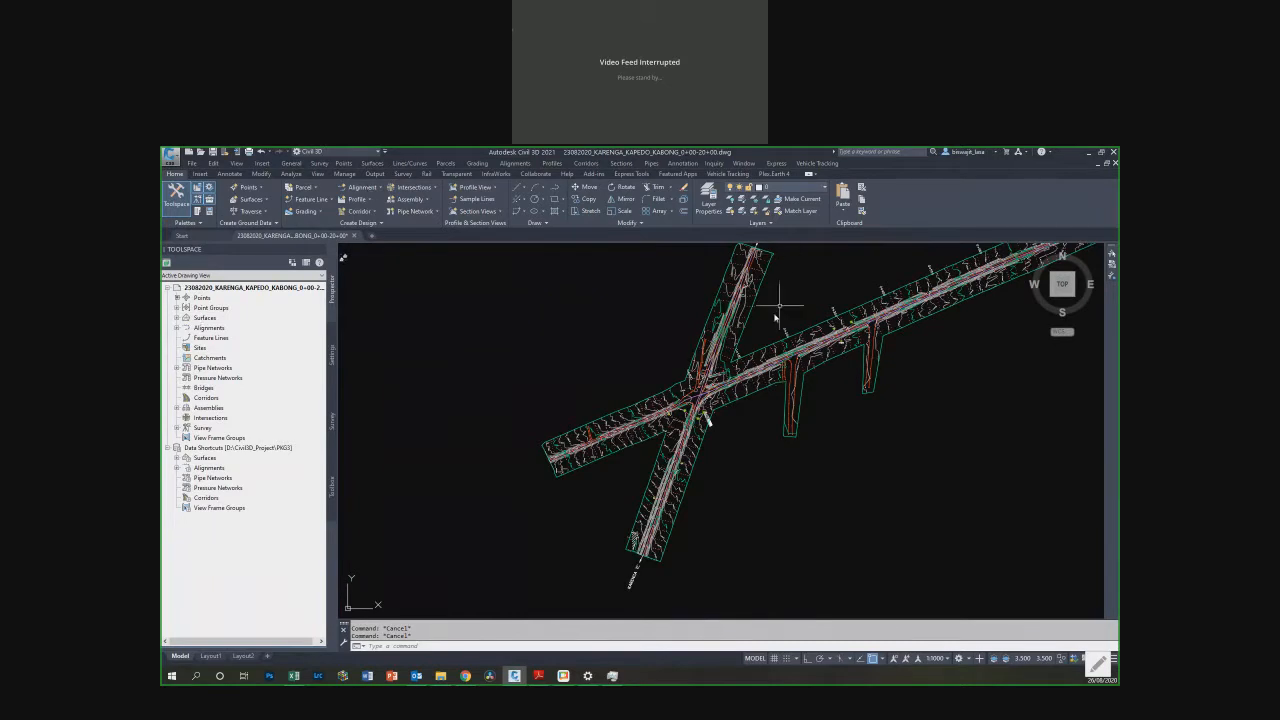
scroll(706, 389, up, 4)
scroll(733, 390, down, 4)
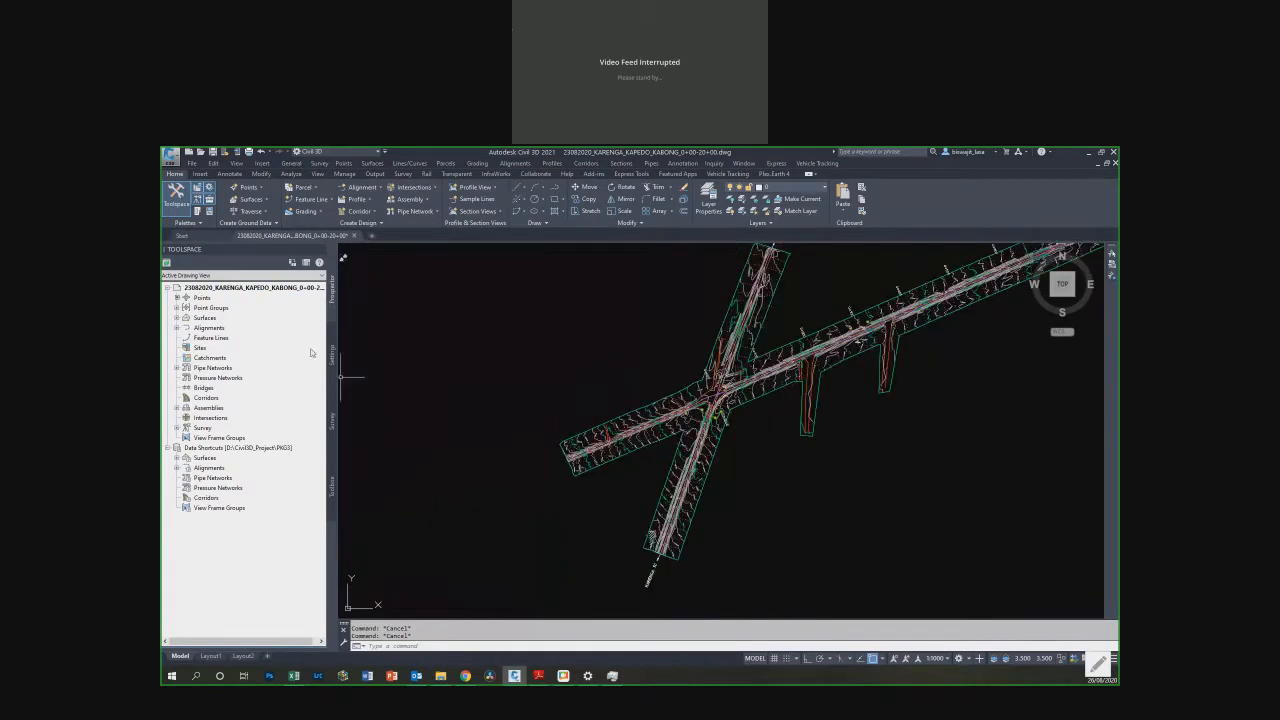
Step: Start a point export from the _All Points group in PNEZD (comma delimited) format
click(176, 308)
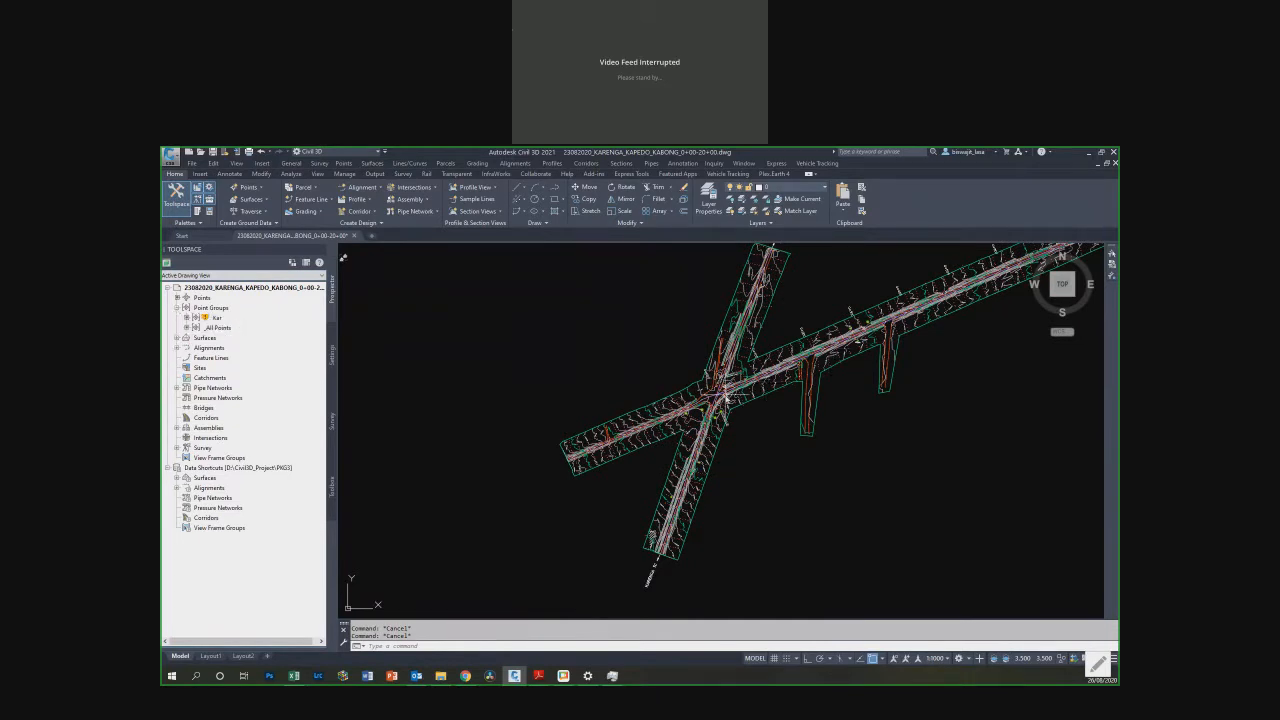
scroll(571, 412, up, 5)
click(222, 328)
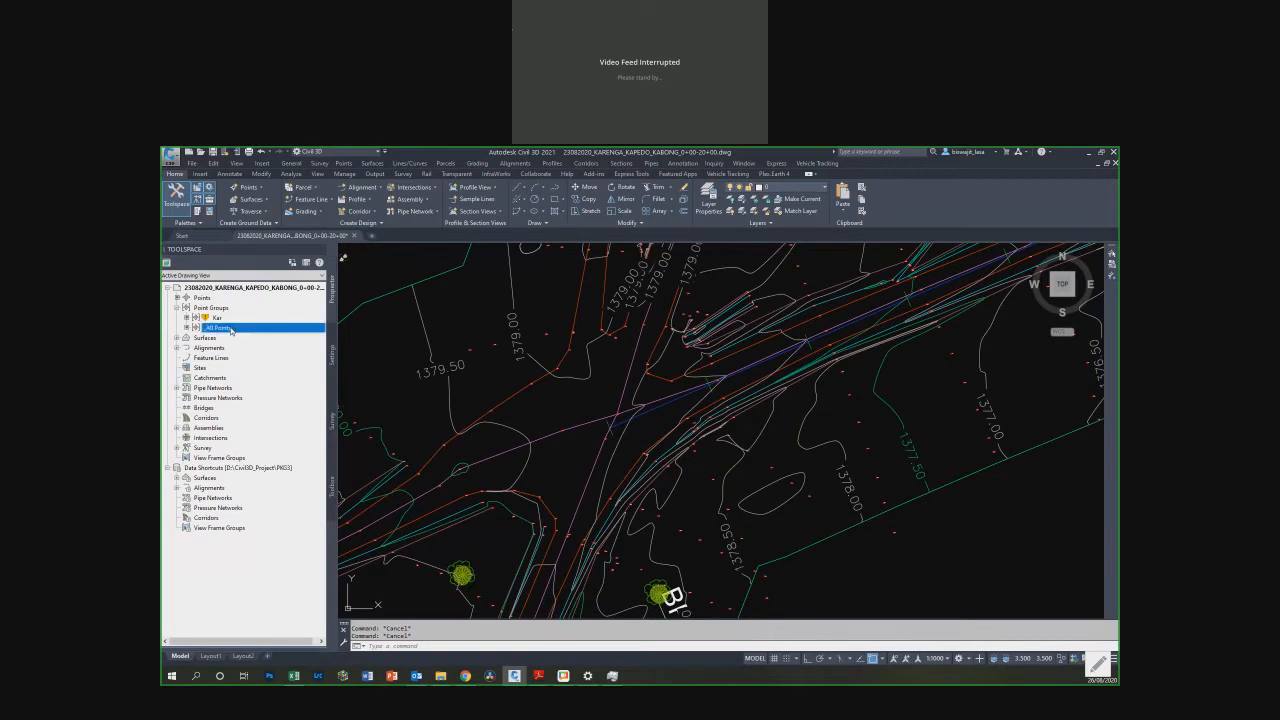
right_click(230, 329)
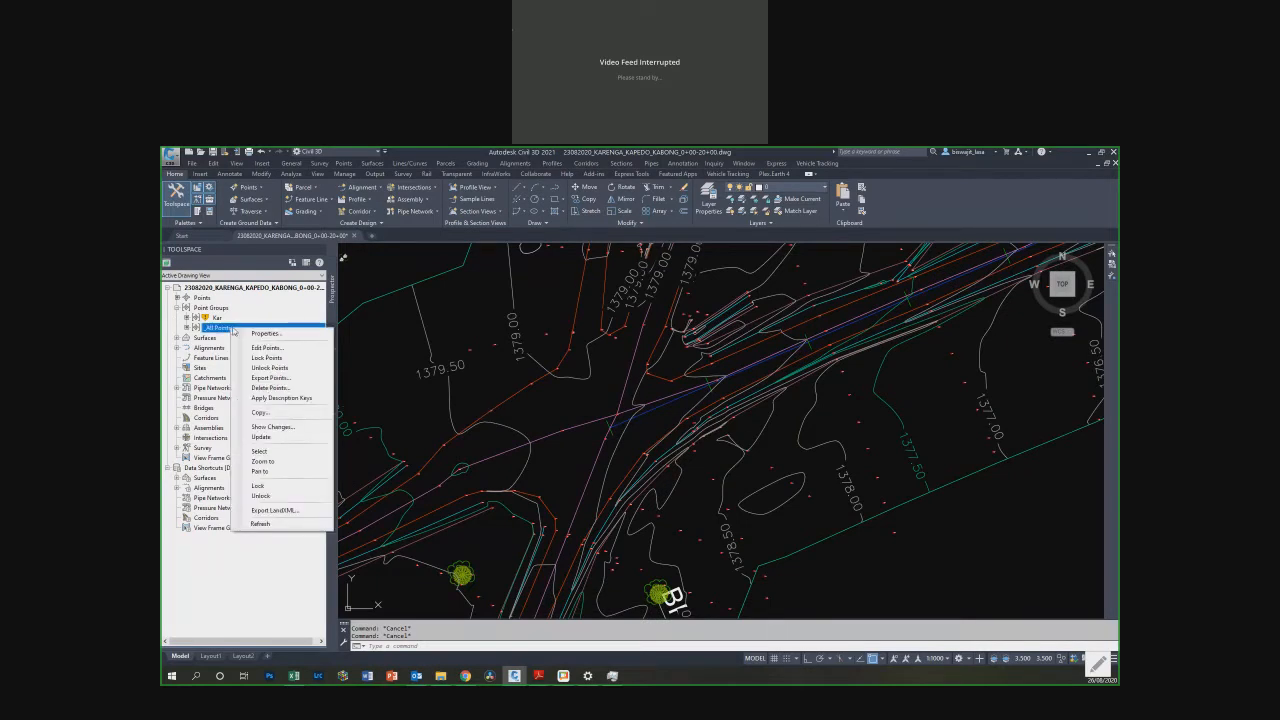
click(287, 372)
drag(540, 291, 777, 248)
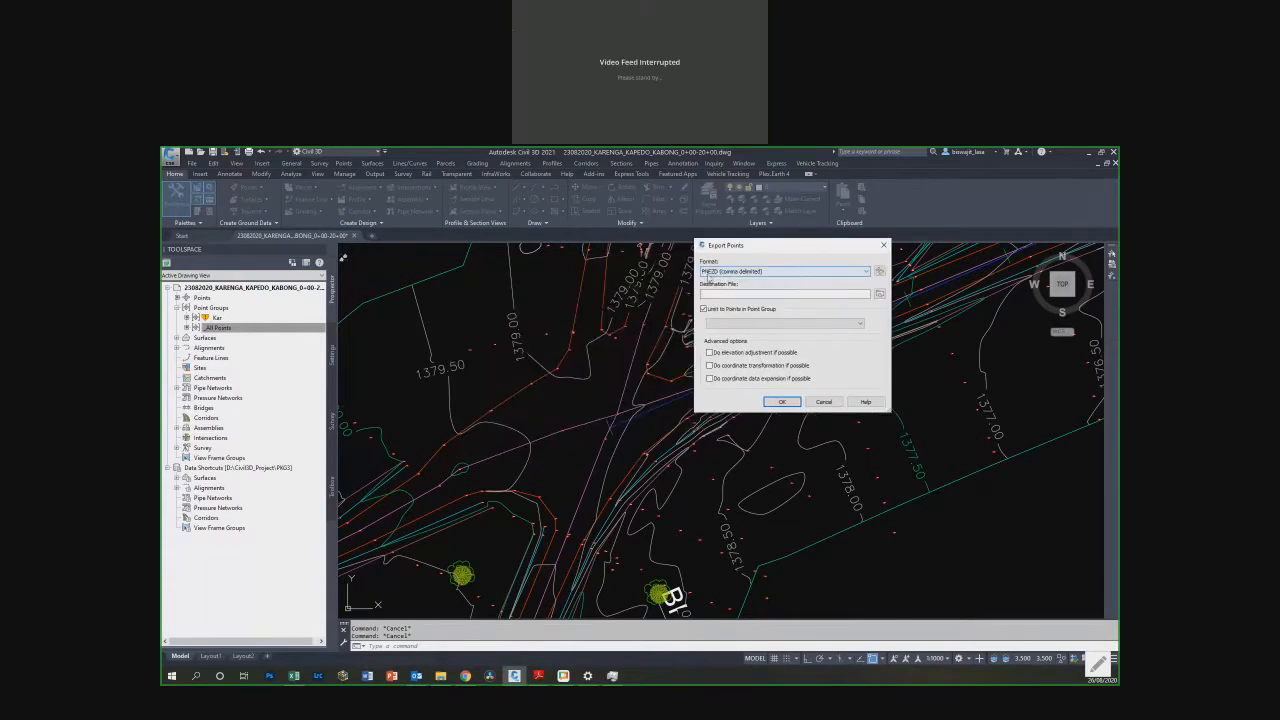
drag(772, 248, 768, 254)
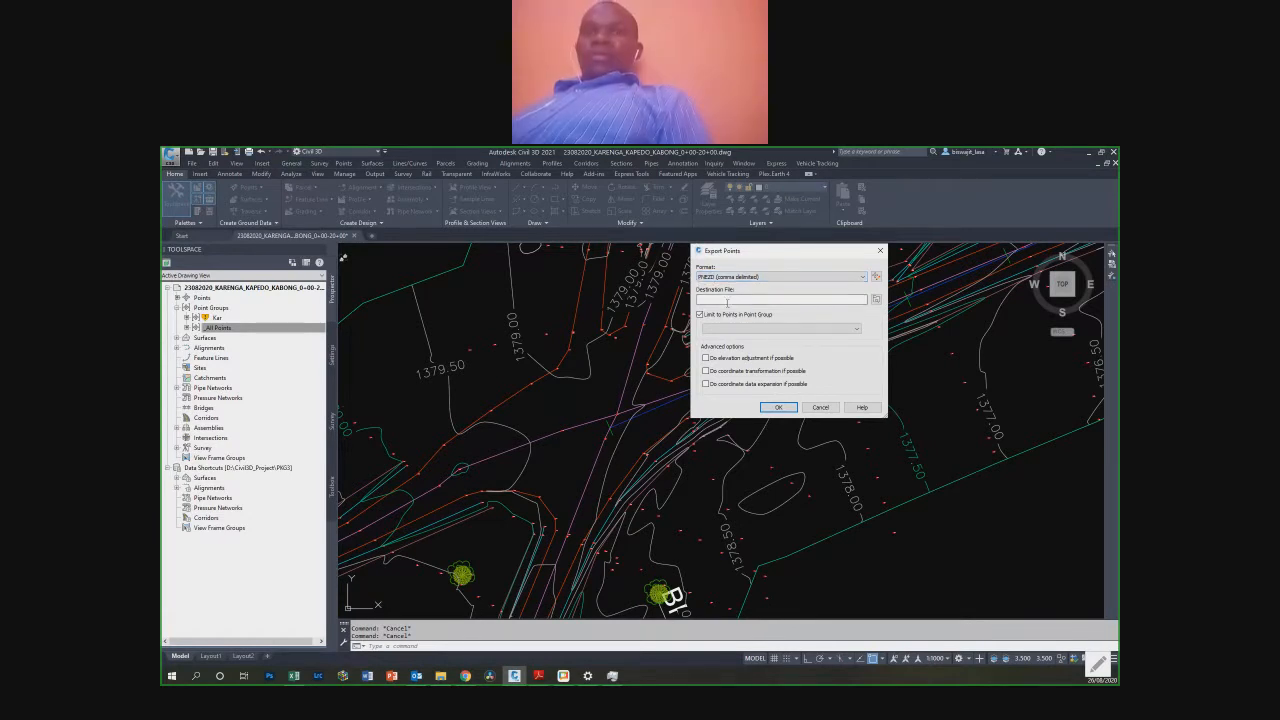
Step: Browse to the Trial-C3D folder on drive D as the destination for the exported points file
click(879, 299)
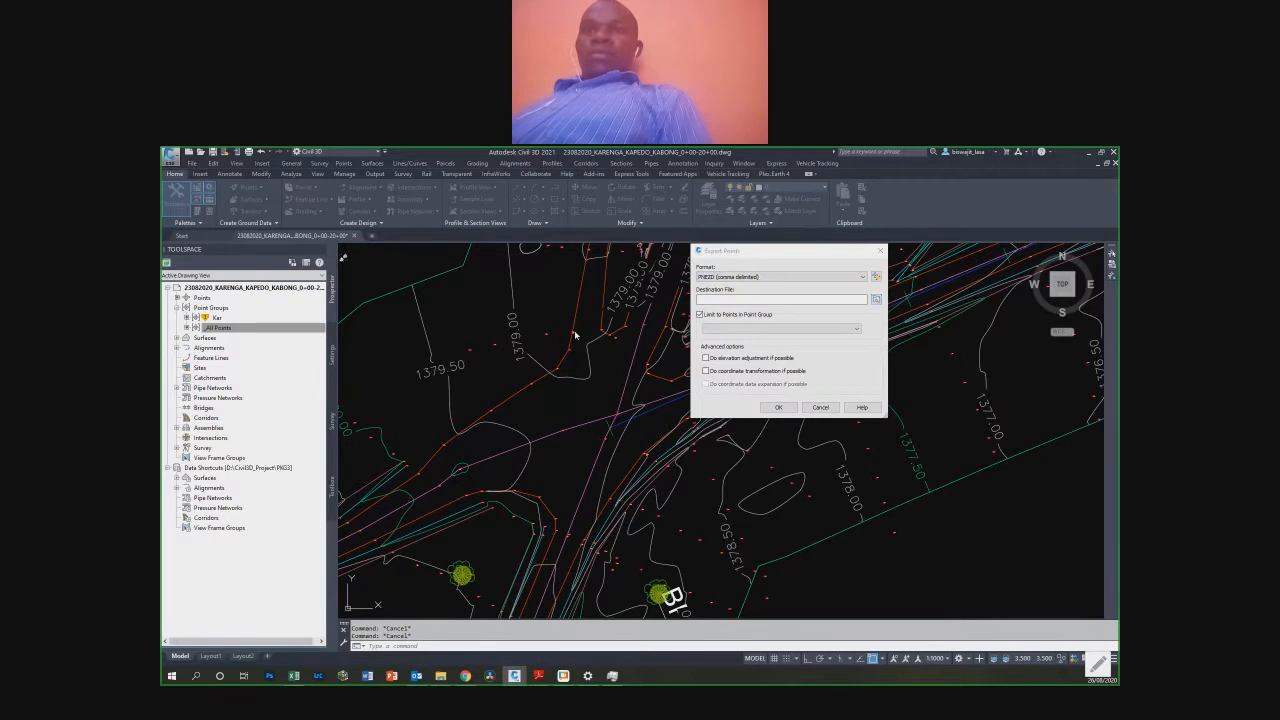
click(434, 262)
click(424, 382)
click(420, 374)
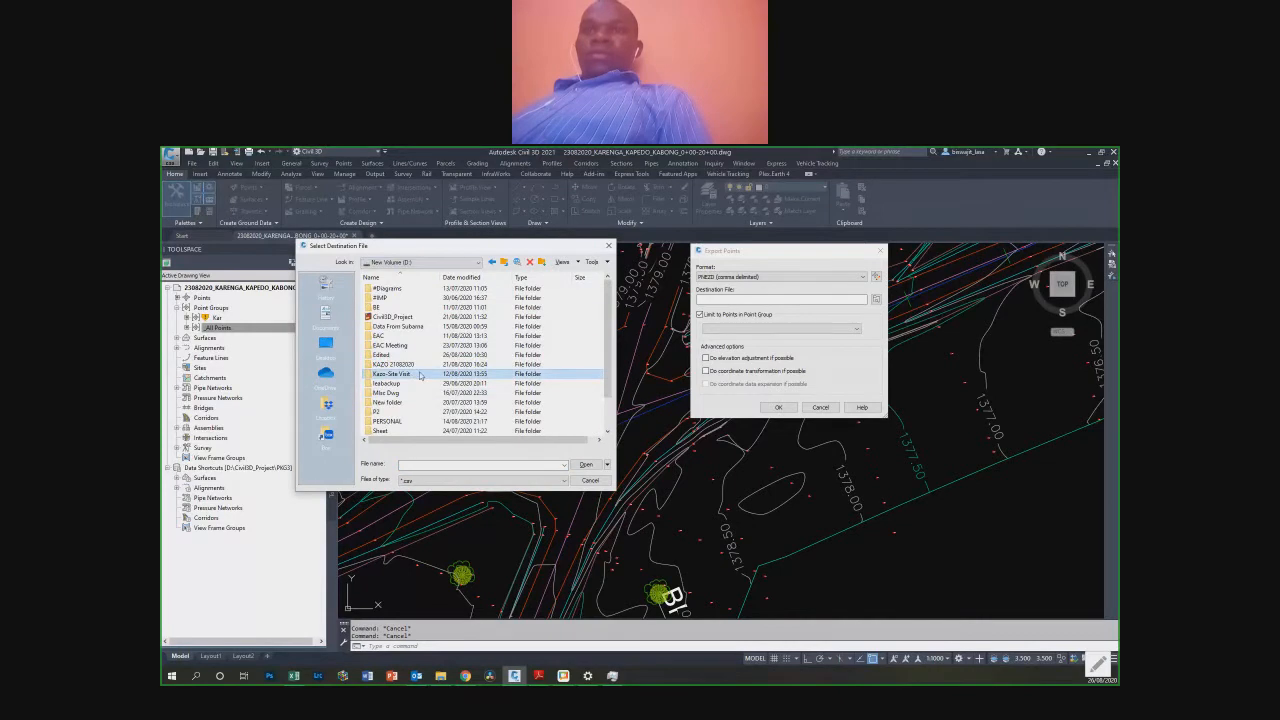
key(c)
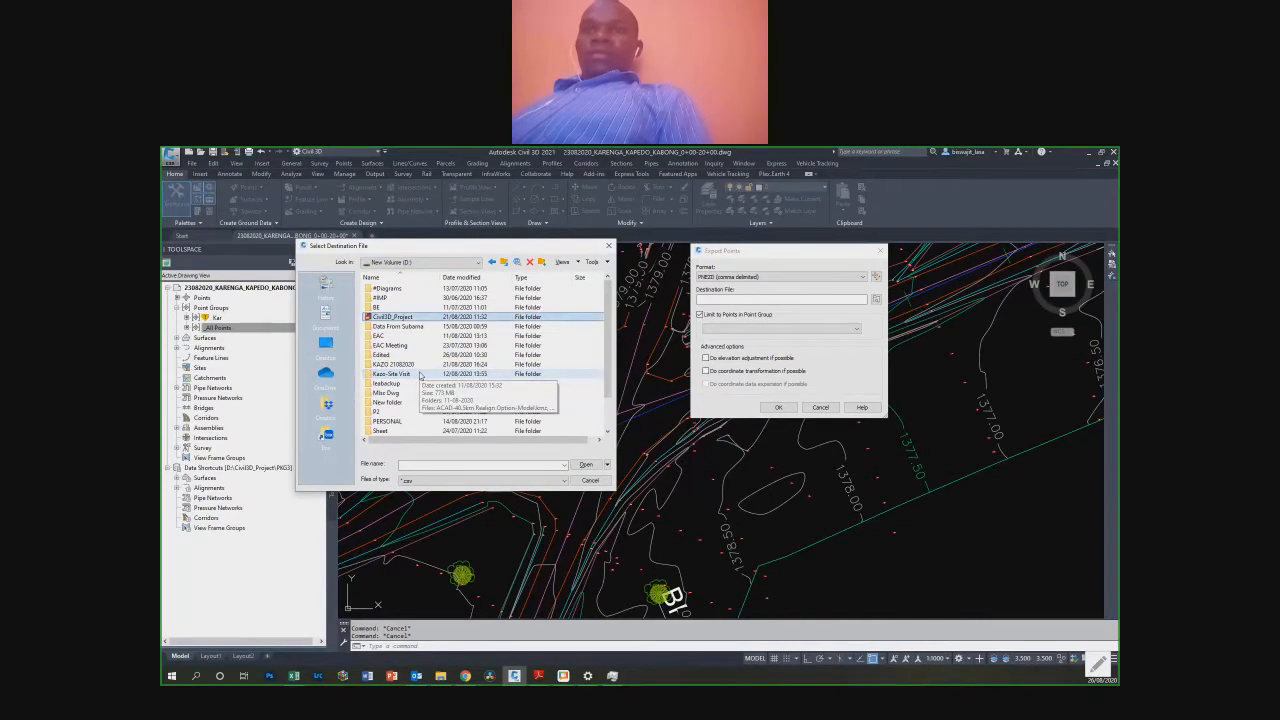
key(b)
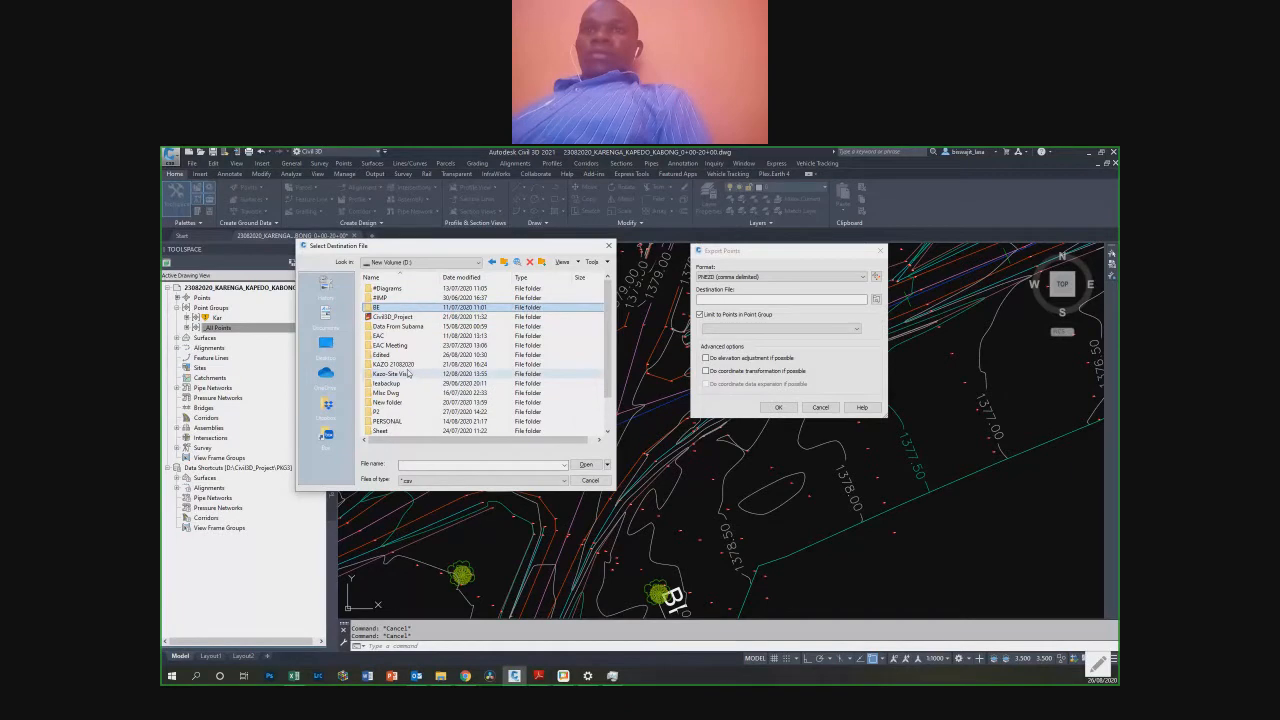
key(t)
double_click(409, 420)
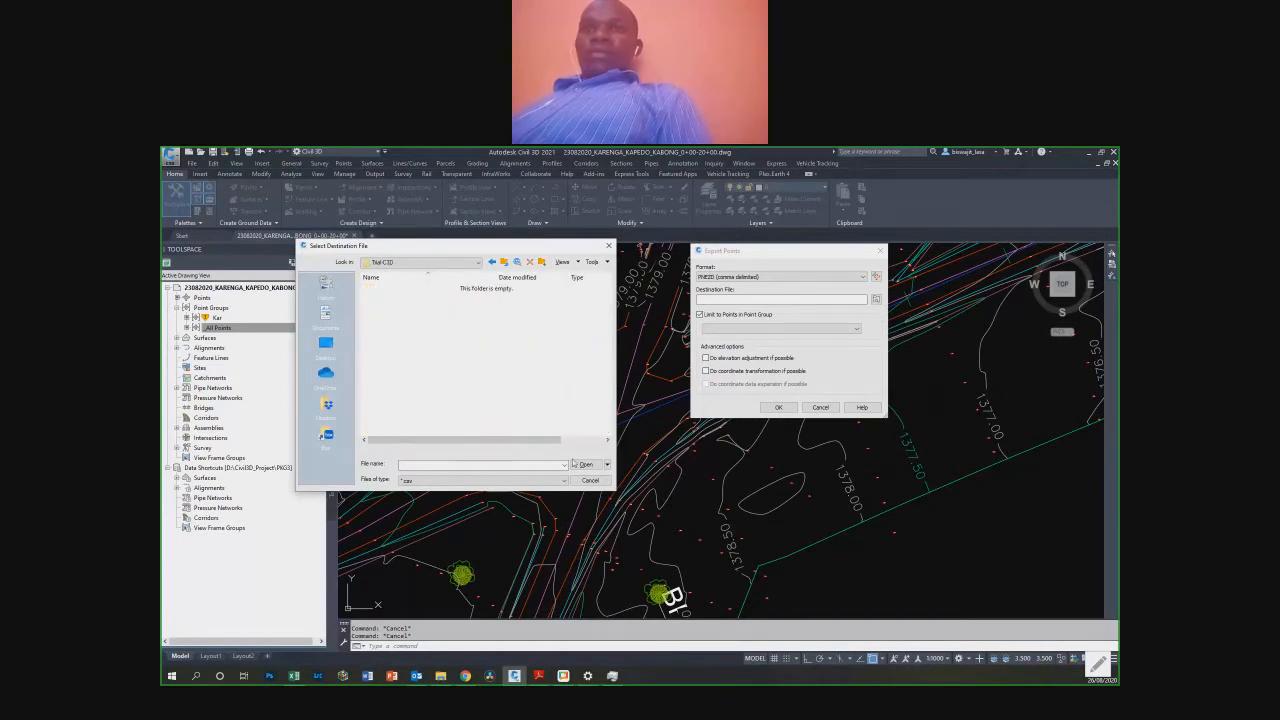
Step: Name the destination file PNEZD and export the points to it
click(519, 465)
text(PNE)
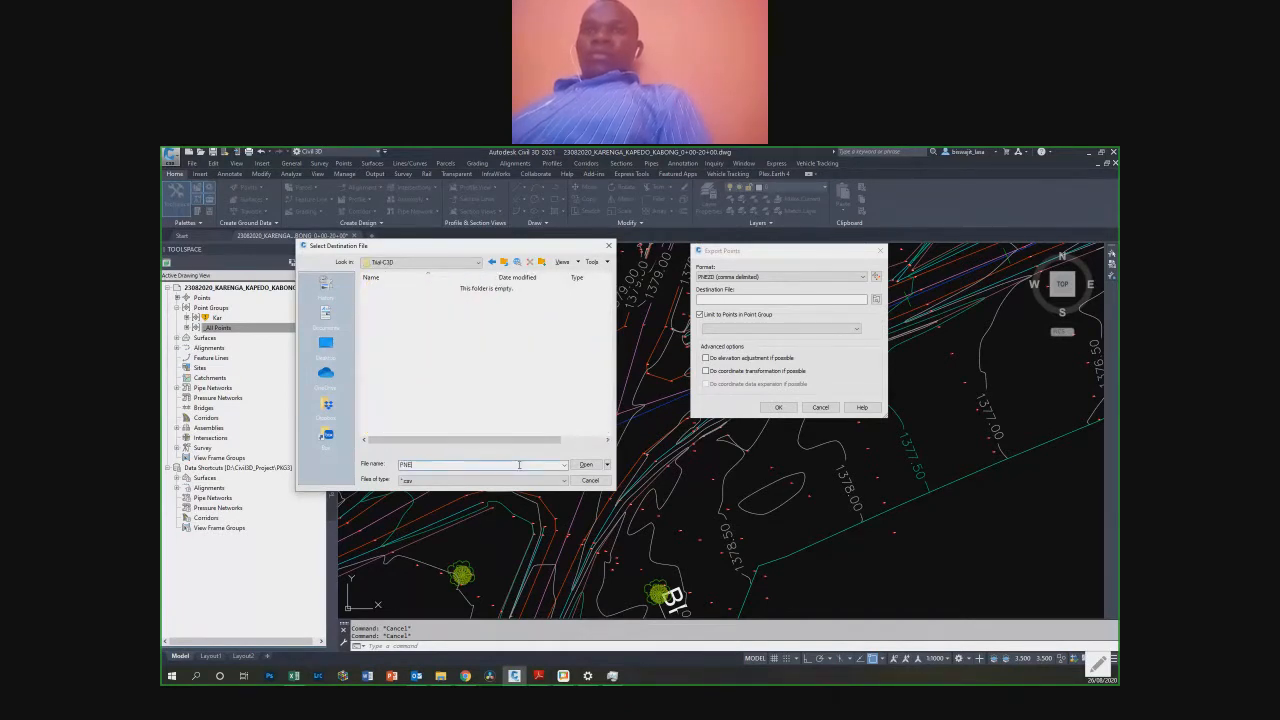
text(ZD)
click(586, 464)
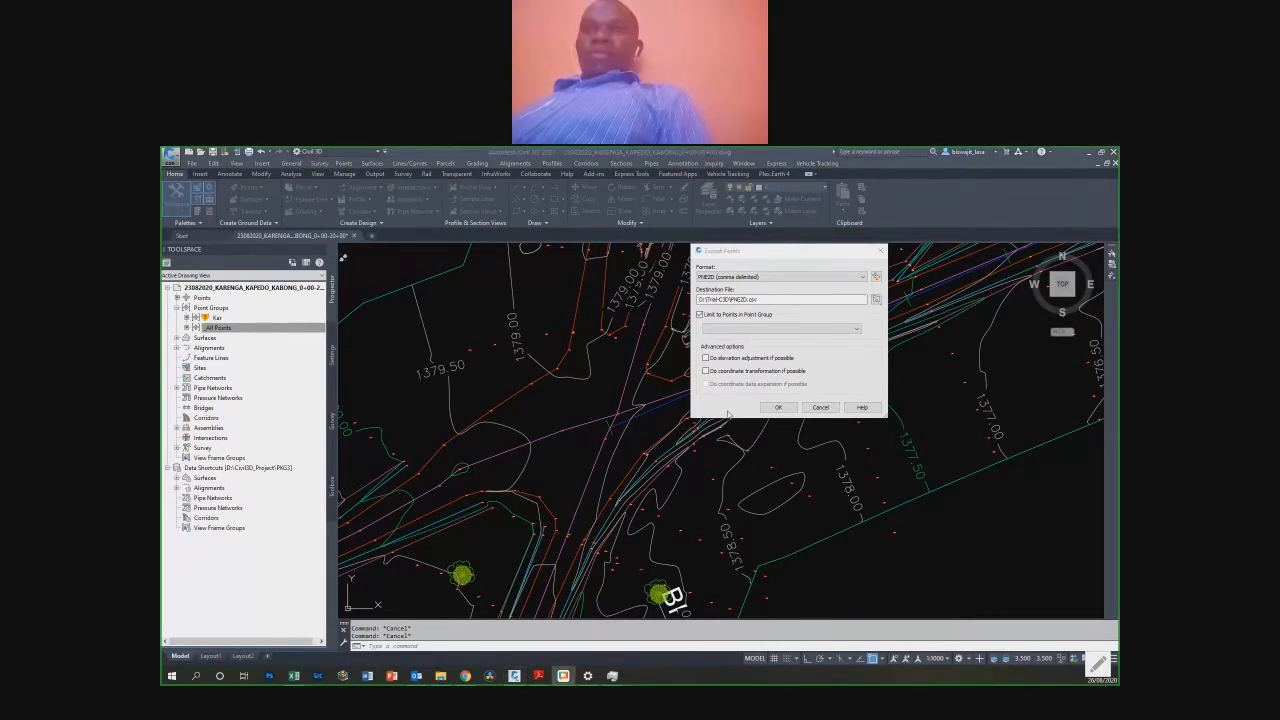
click(778, 408)
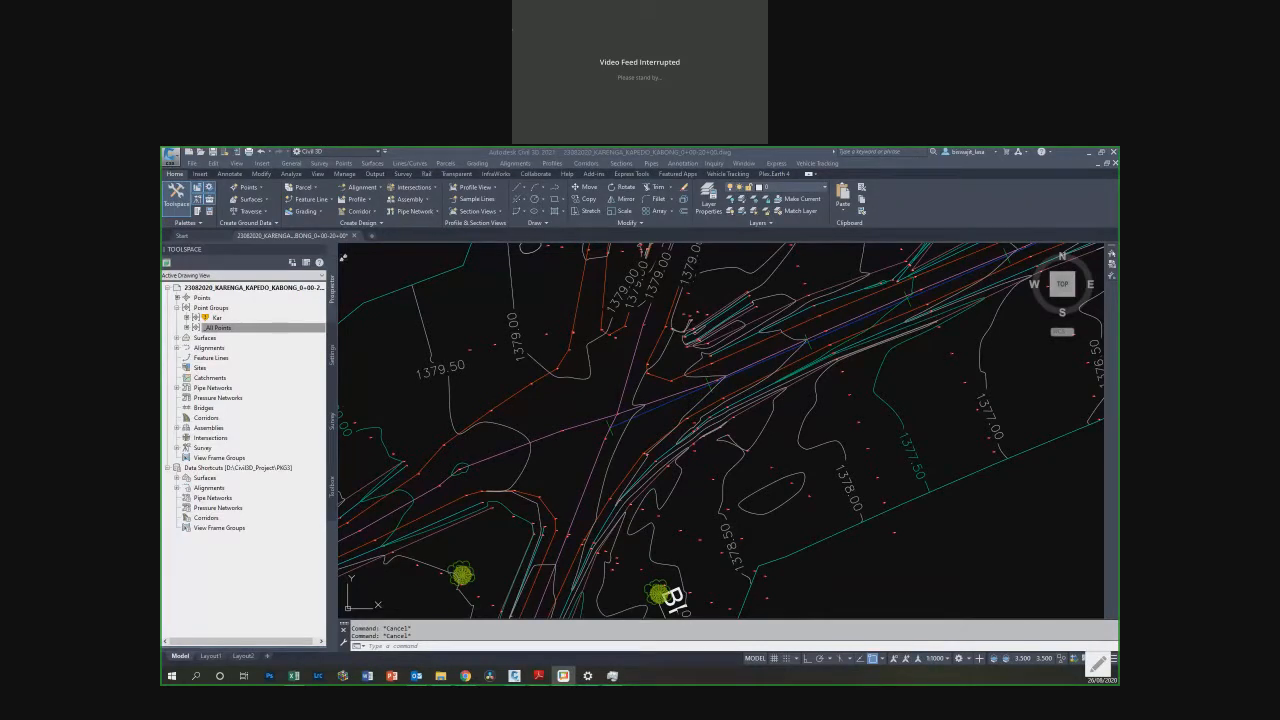
Step: Check the point numbers, coordinates, elevations and descriptions in the exported PNEZD.csv in Excel, and close the file
click(408, 370)
scroll(477, 389, down, 6)
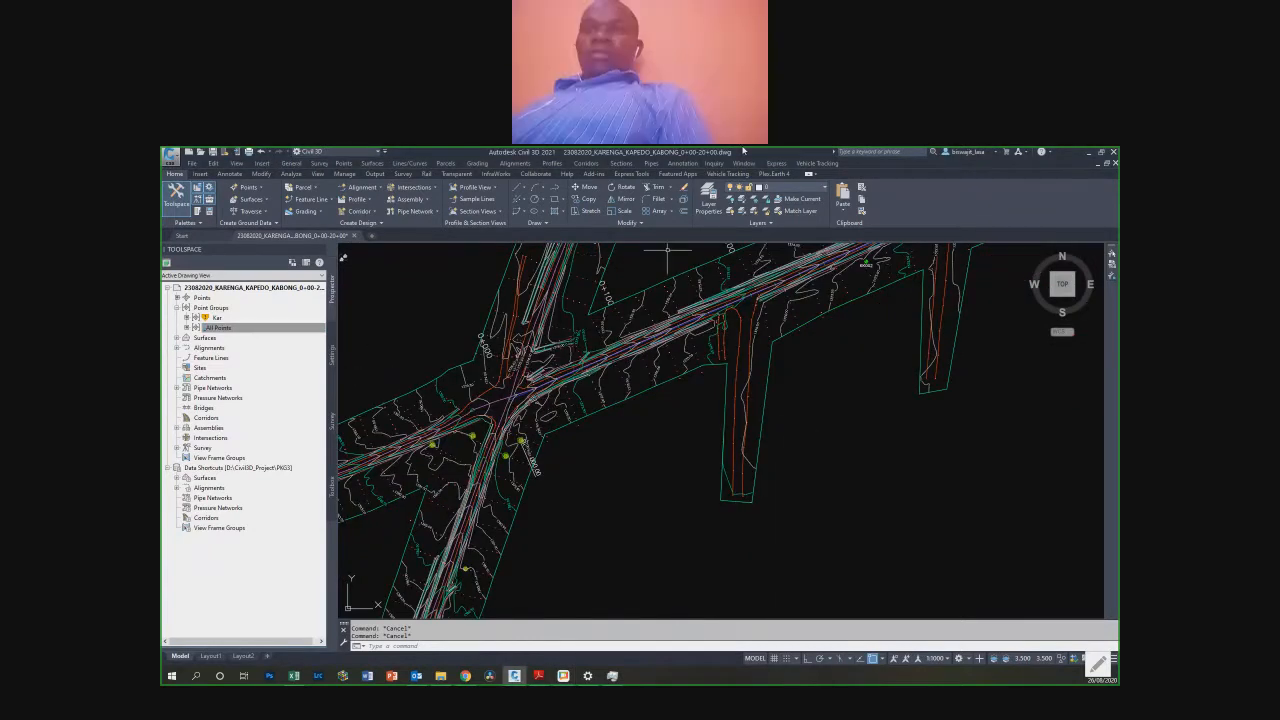
drag(738, 155, 838, 342)
click(335, 301)
double_click(335, 301)
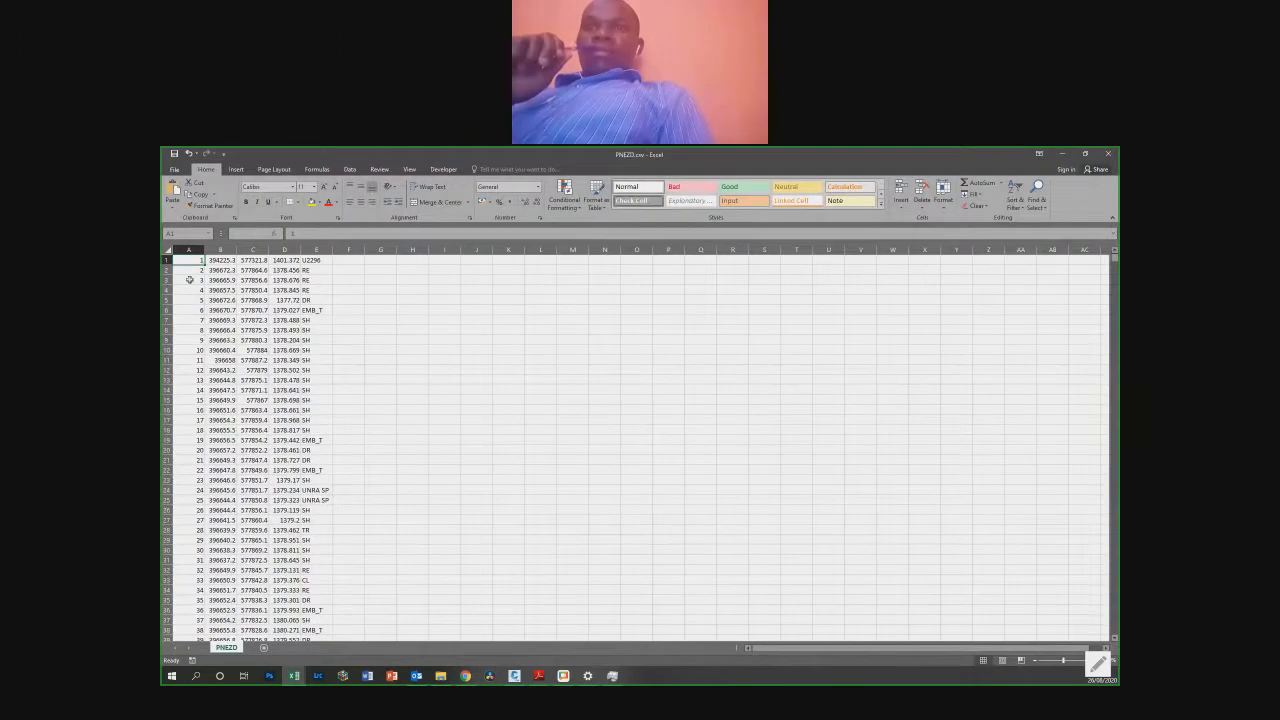
click(1109, 155)
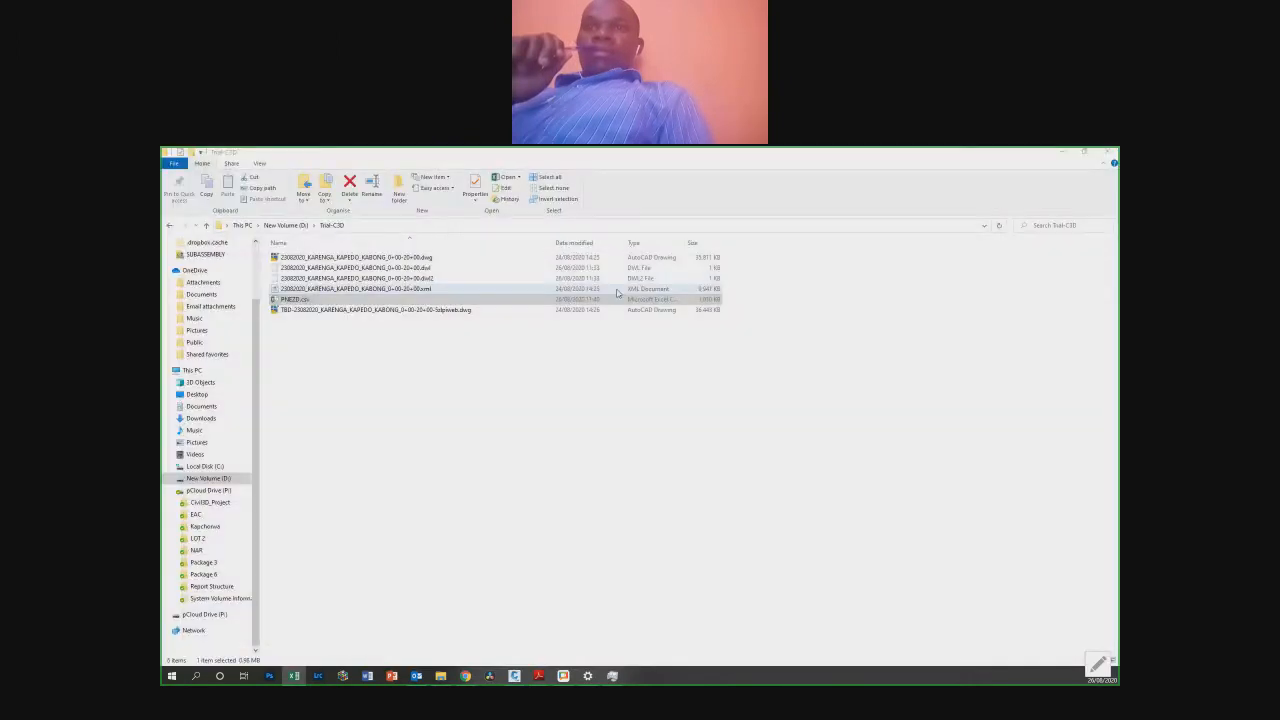
Step: Switch back to Civil 3D and delete all survey points of the _All Points group
click(514, 677)
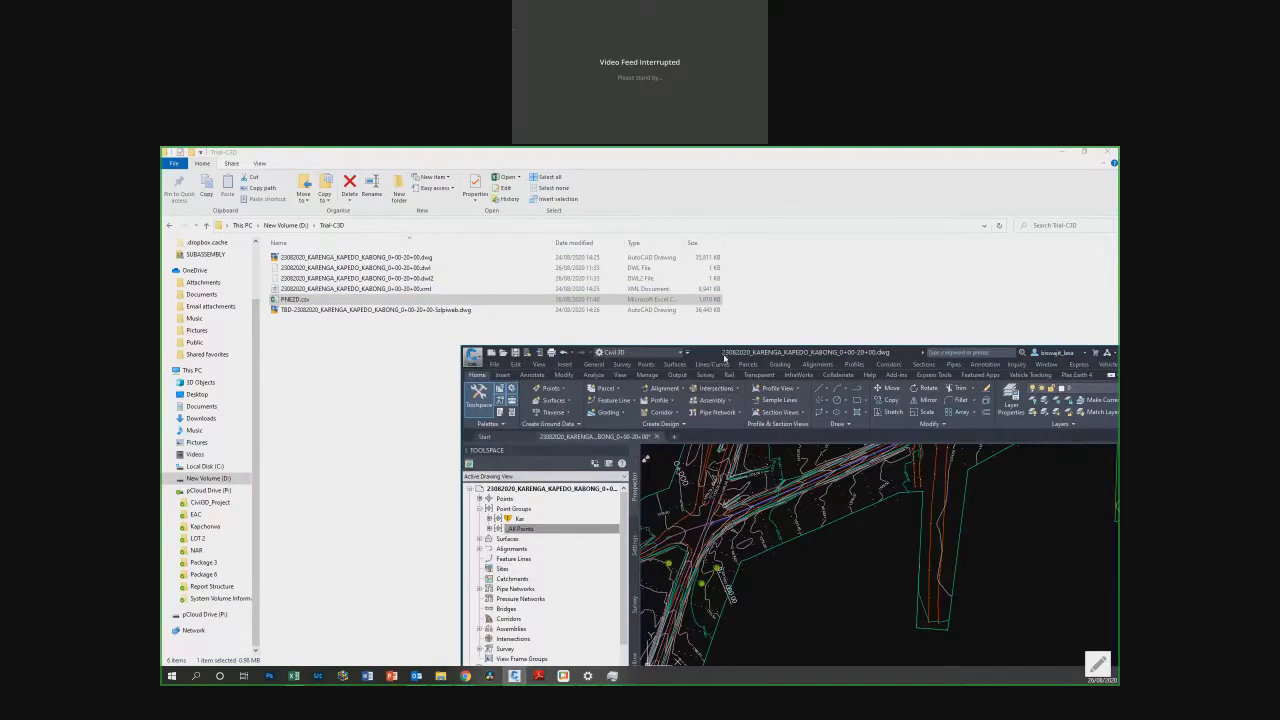
double_click(715, 355)
right_click(250, 331)
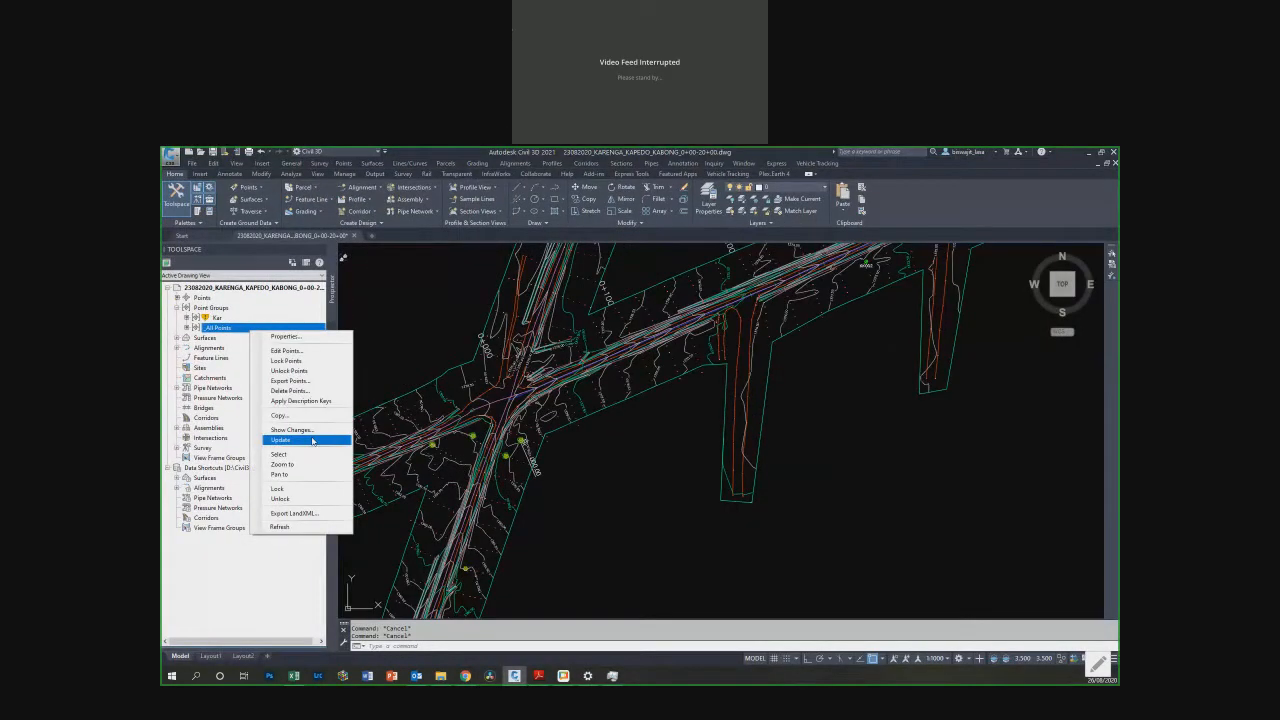
click(308, 390)
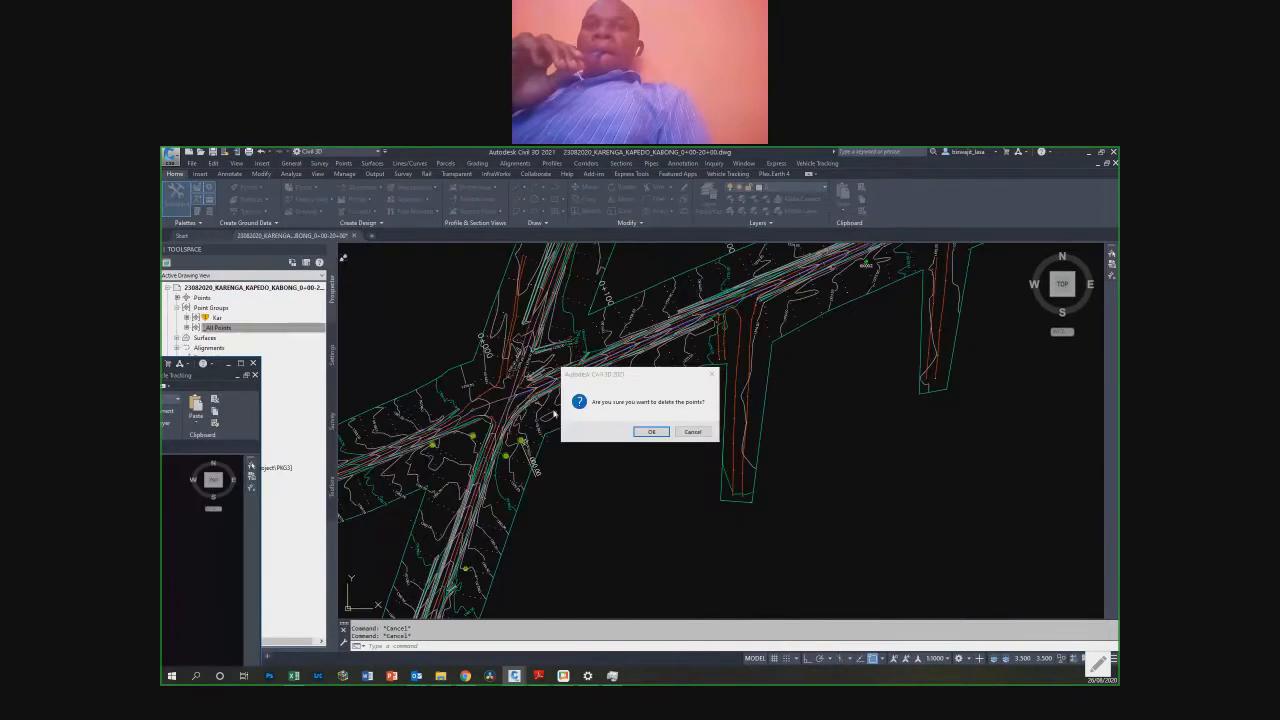
click(651, 431)
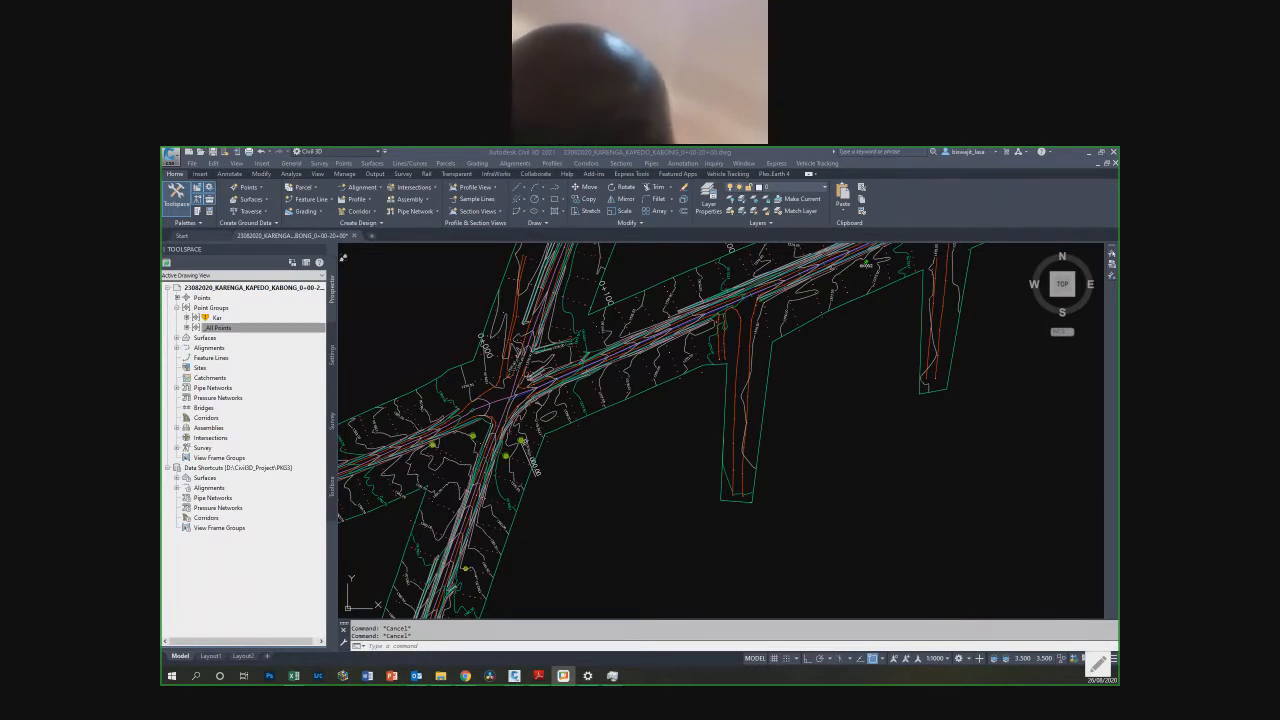
click(514, 676)
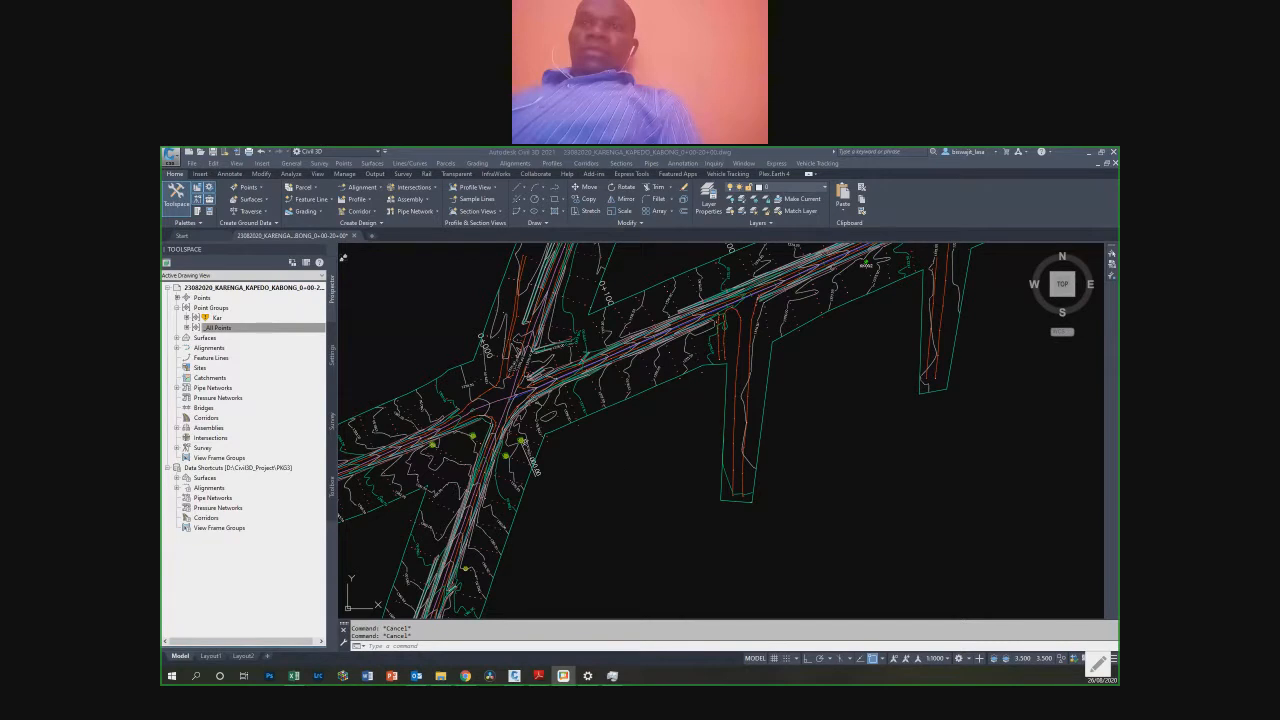
key(alt+Tab)
Step: Delete the Kar point group from the drawing
click(217, 317)
click(652, 467)
click(439, 290)
key(Escape)
key(Escape)
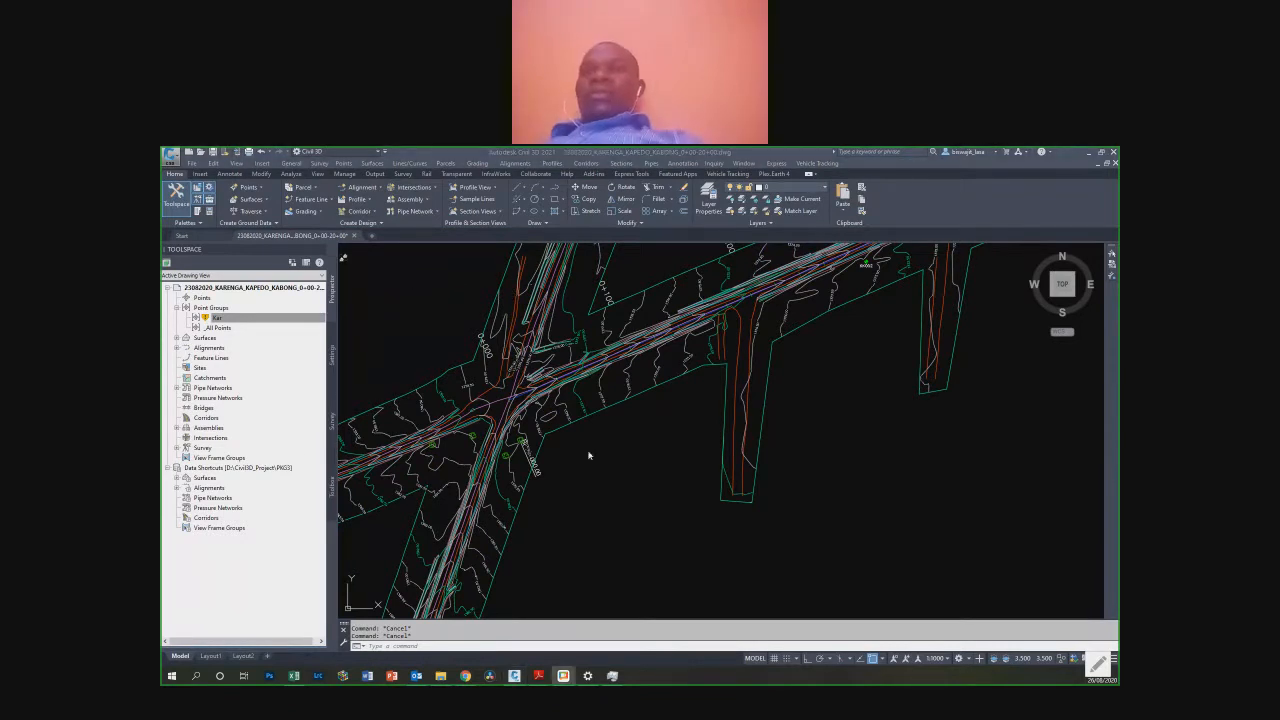
click(217, 317)
right_click(217, 317)
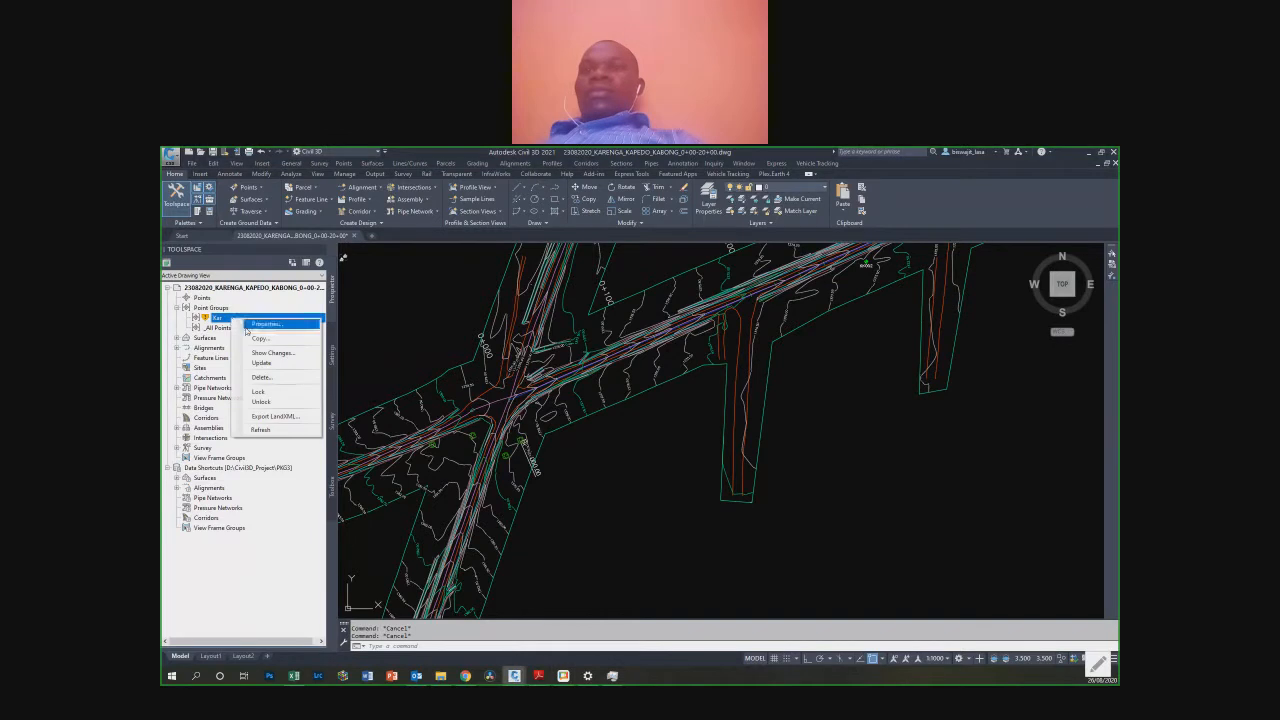
click(271, 378)
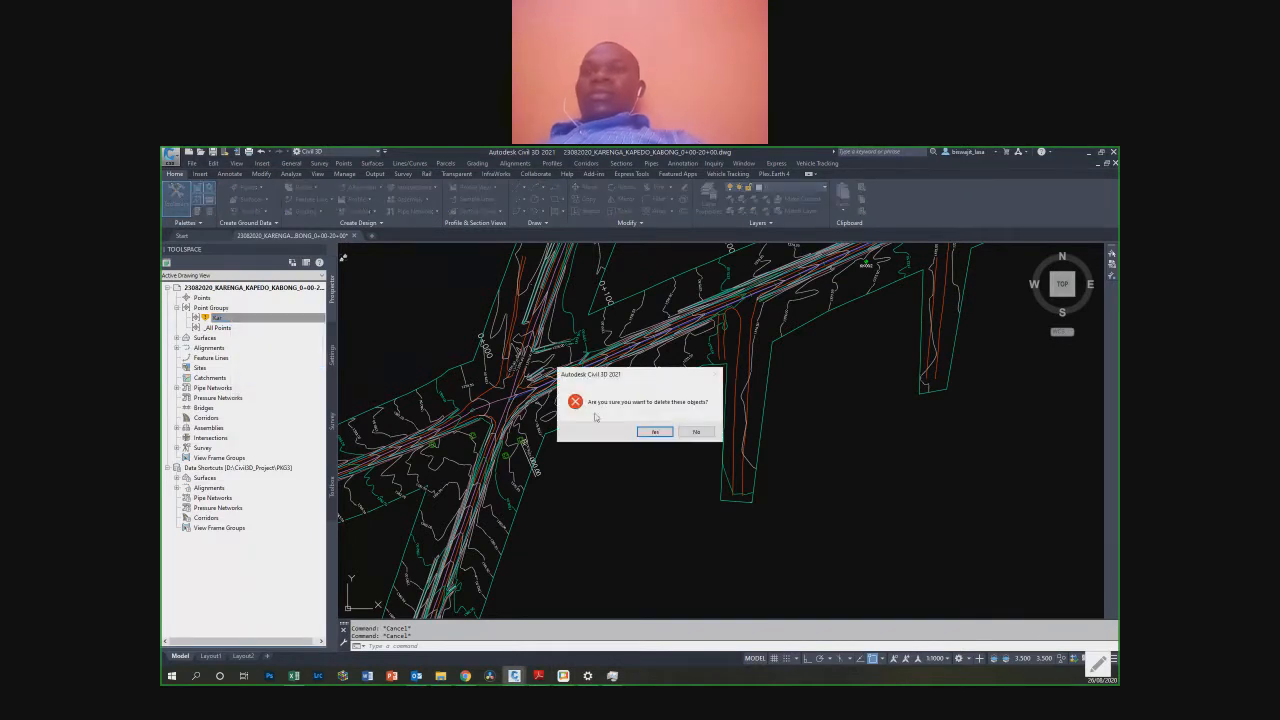
click(665, 435)
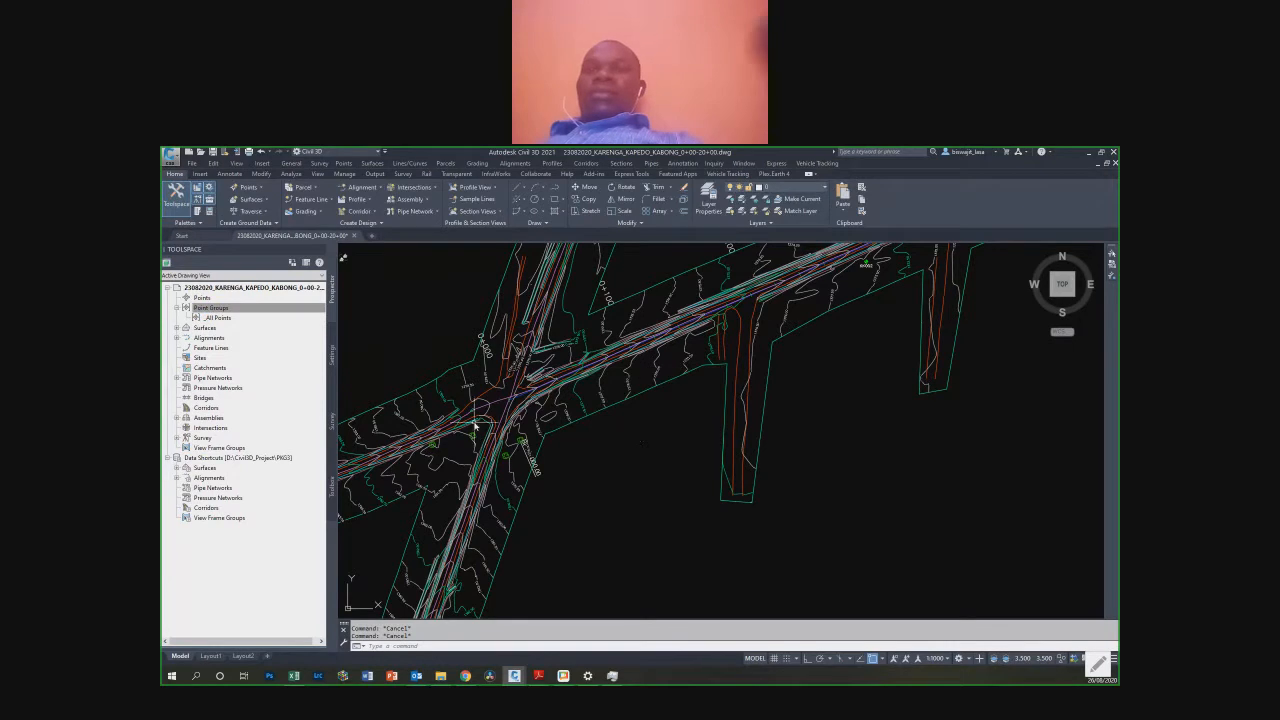
Step: Delete the existing surface with its contours from the drawing's Surfaces collection
click(177, 328)
click(223, 339)
right_click(227, 340)
click(271, 443)
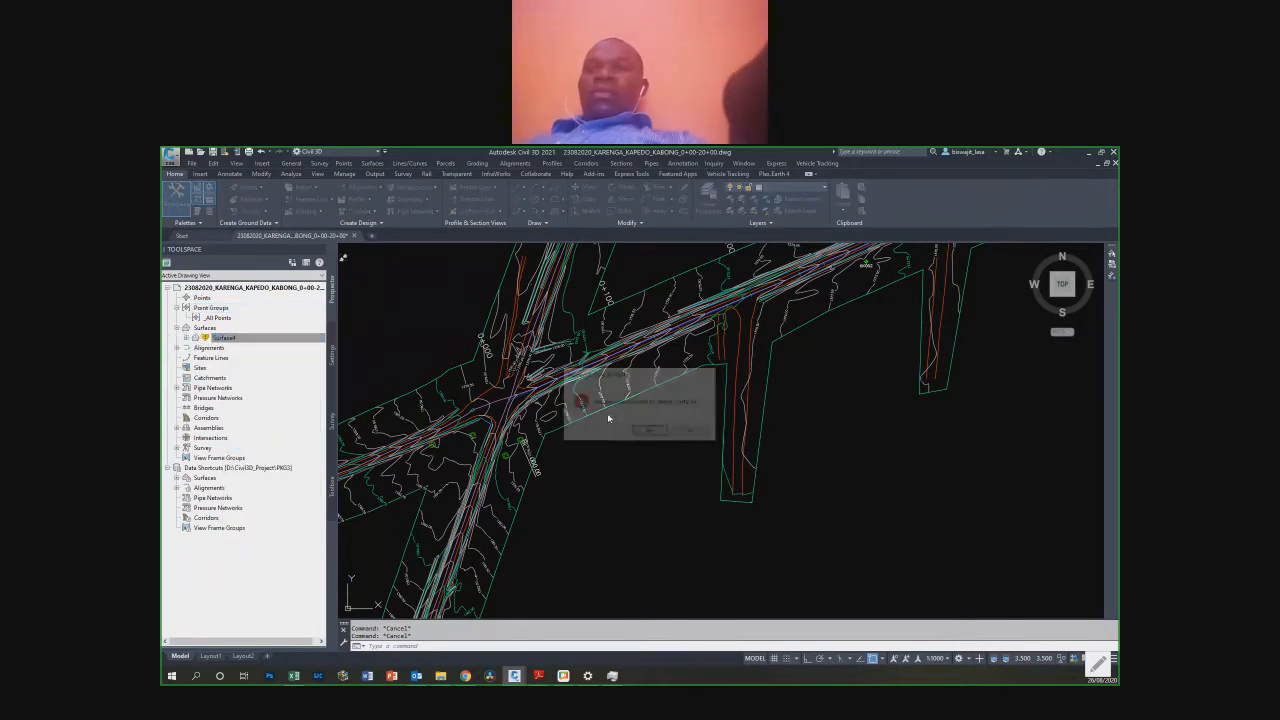
click(650, 431)
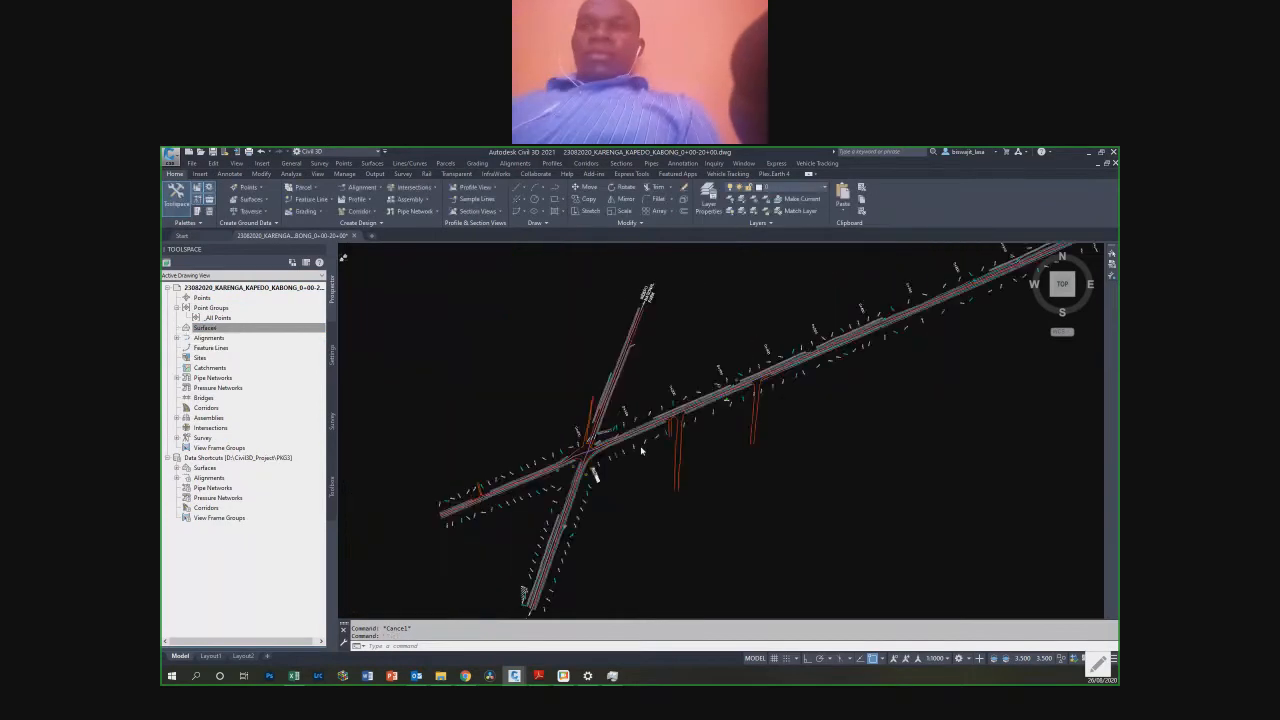
Step: Save the drawing under the new name Baseplan in the Trial-C3D folder as an AutoCAD 2018 drawing
scroll(528, 402, down, 5)
key(Escape)
key(Escape)
text(SAveas)
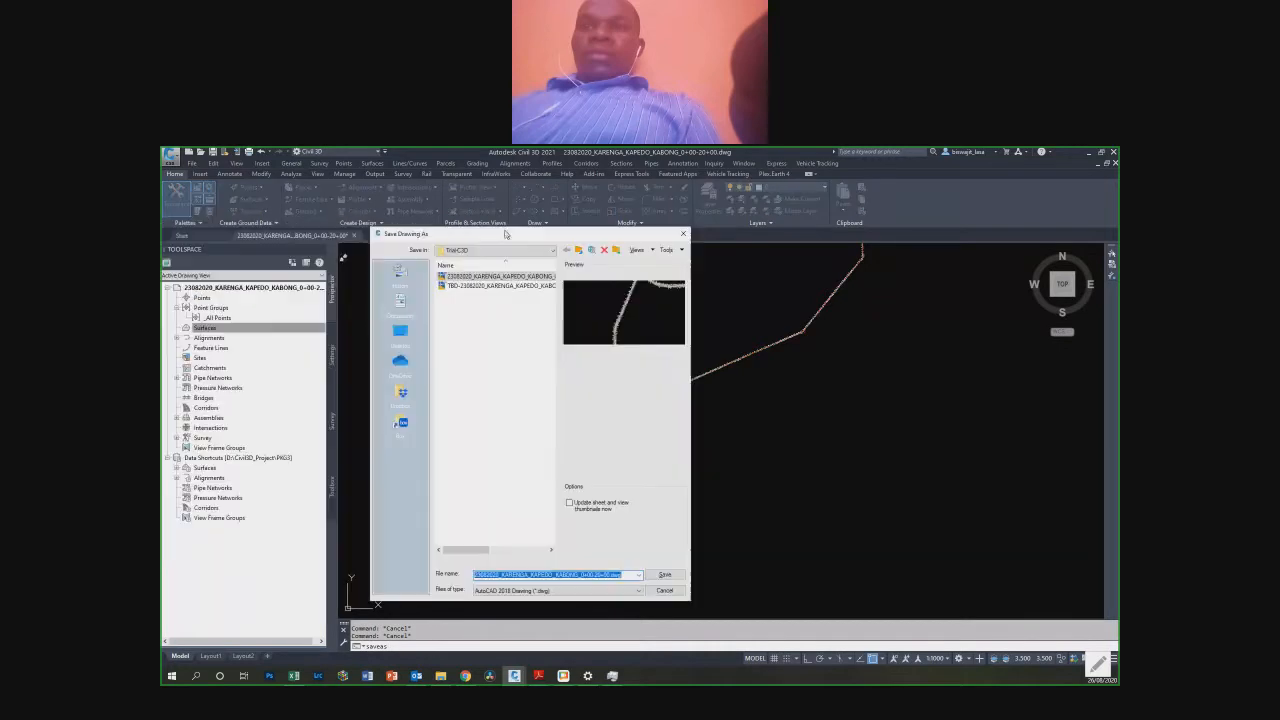
text(Bai)
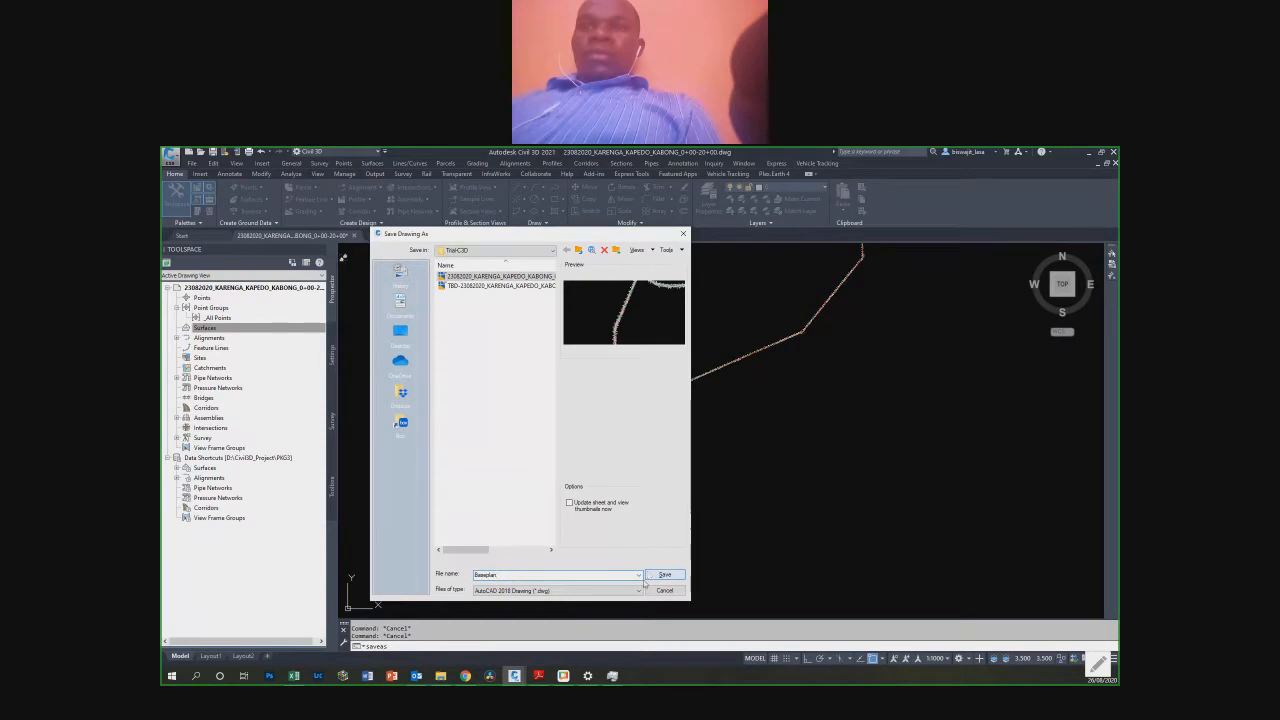
click(668, 575)
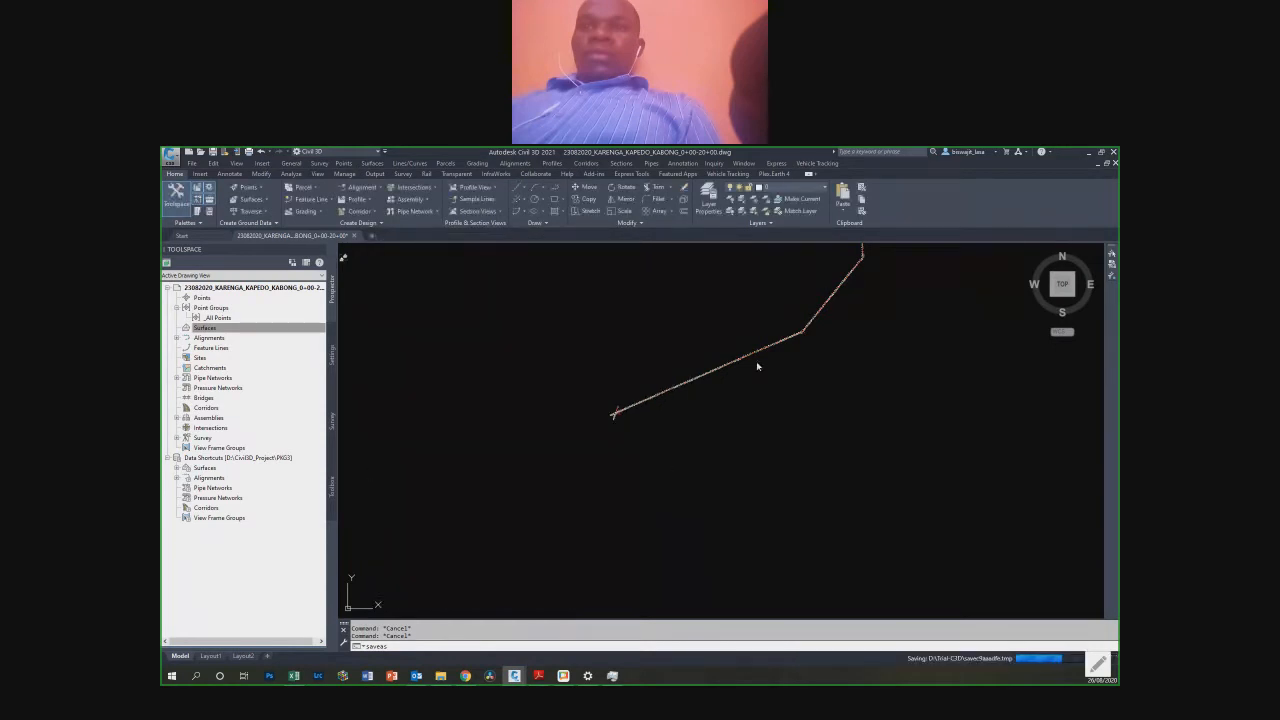
scroll(743, 396, up, 6)
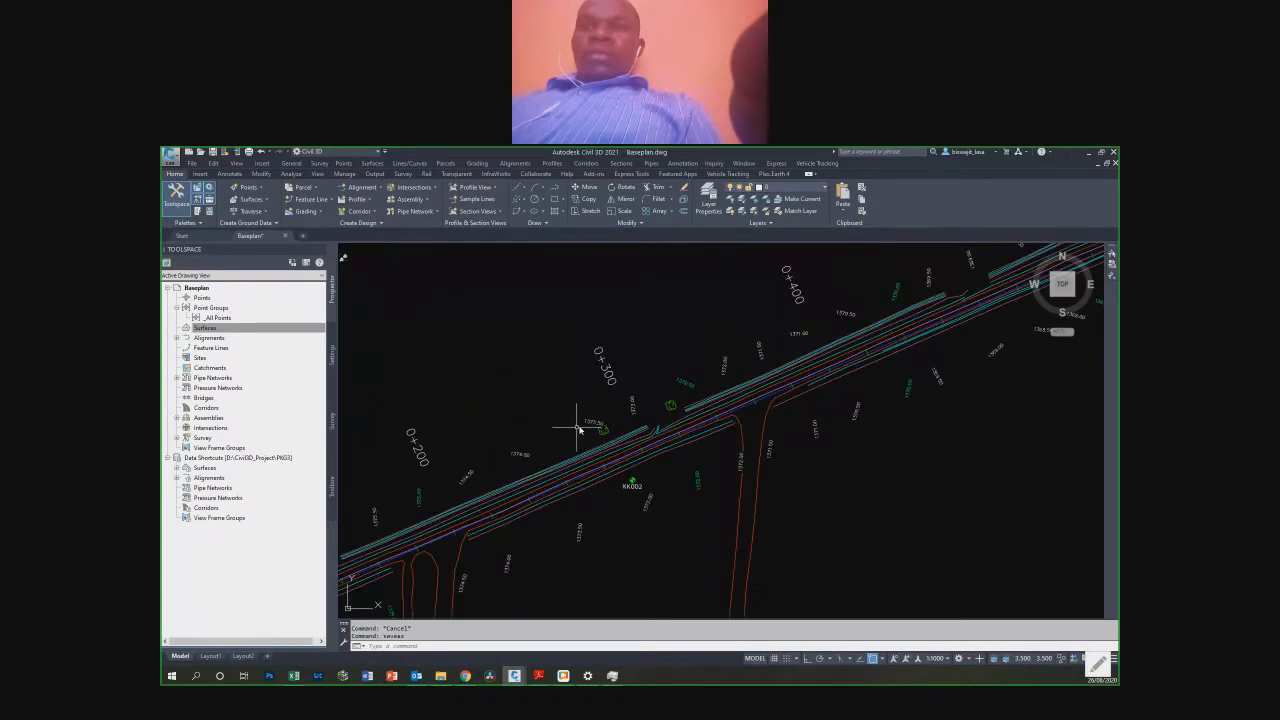
scroll(578, 428, up, 2)
click(655, 420)
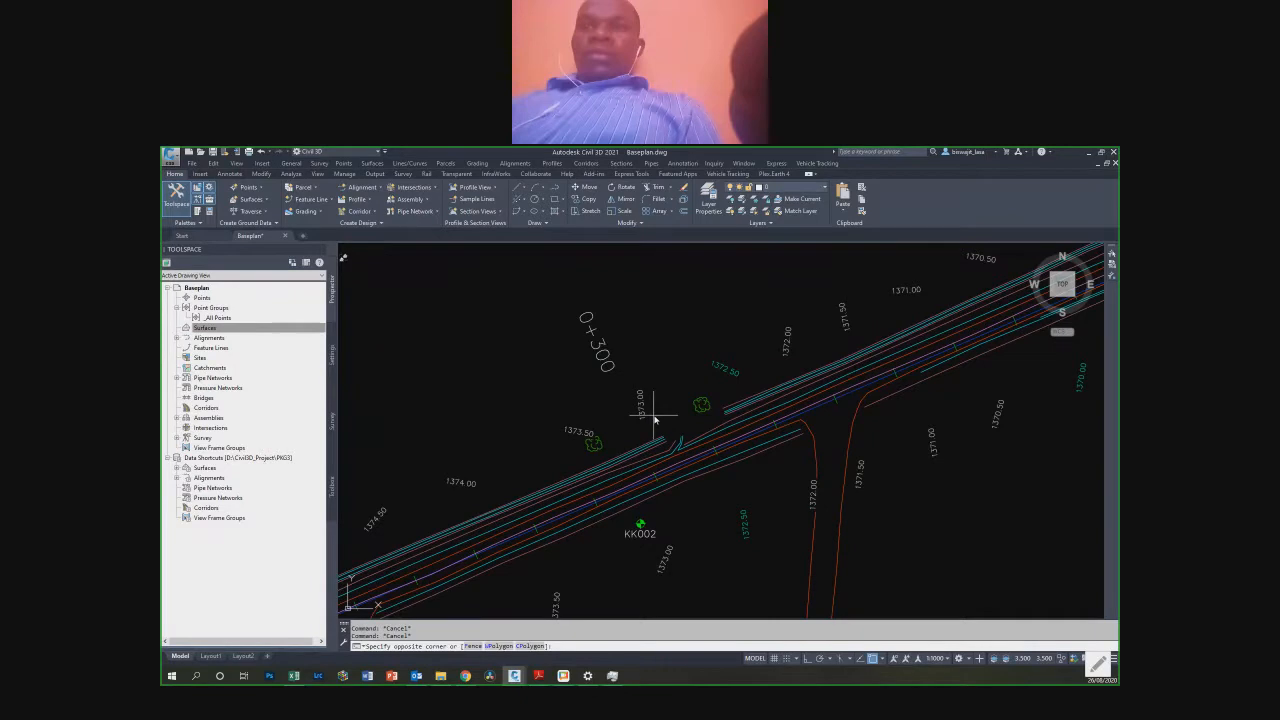
click(569, 358)
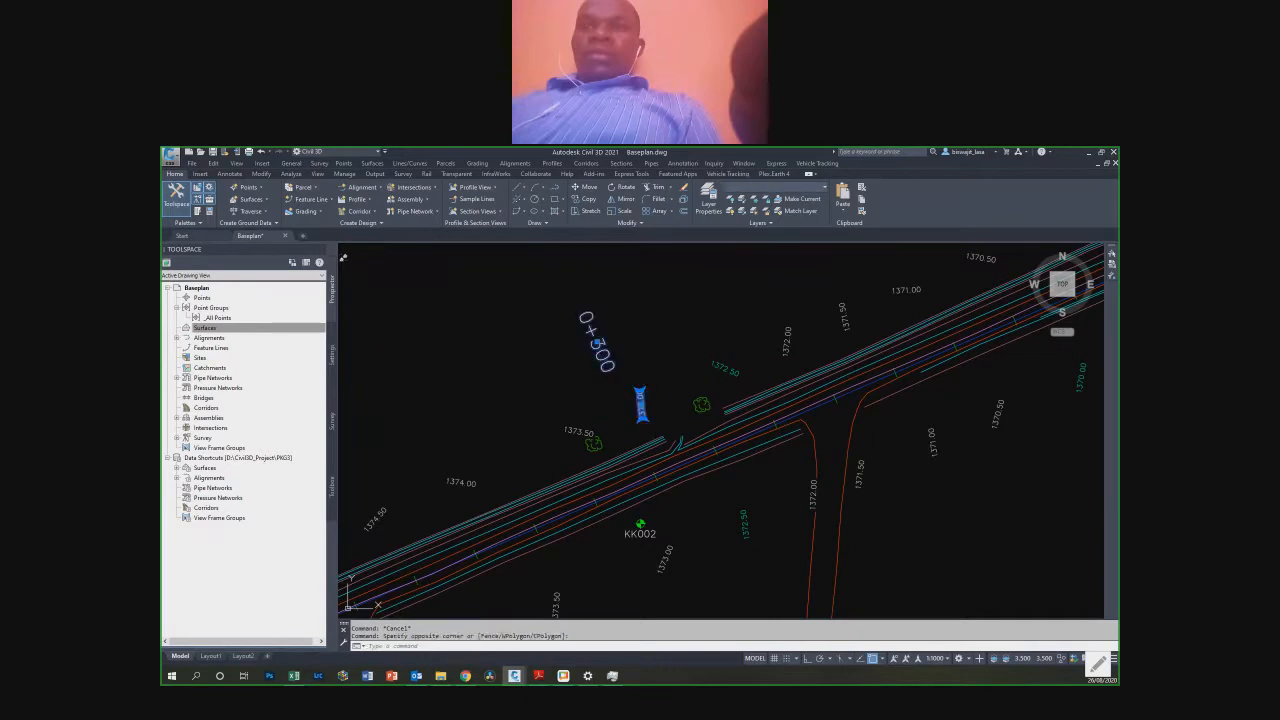
scroll(728, 418, down, 4)
scroll(638, 453, up, 3)
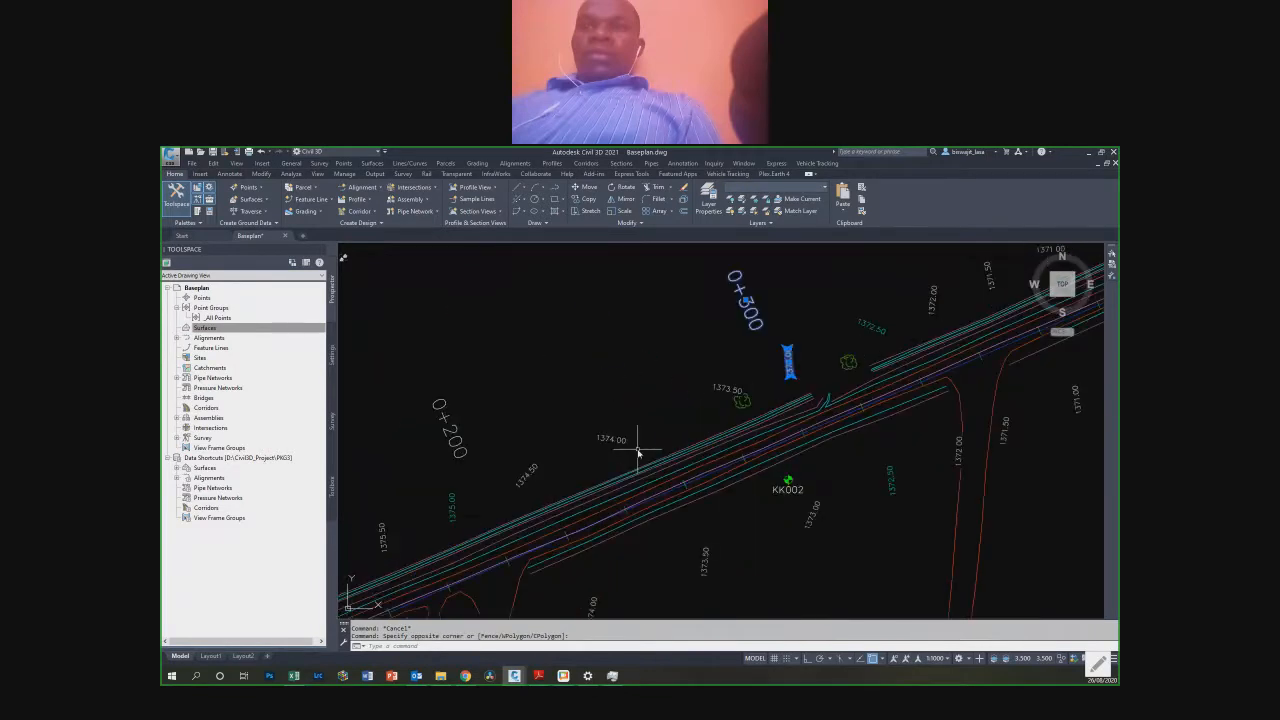
click(753, 410)
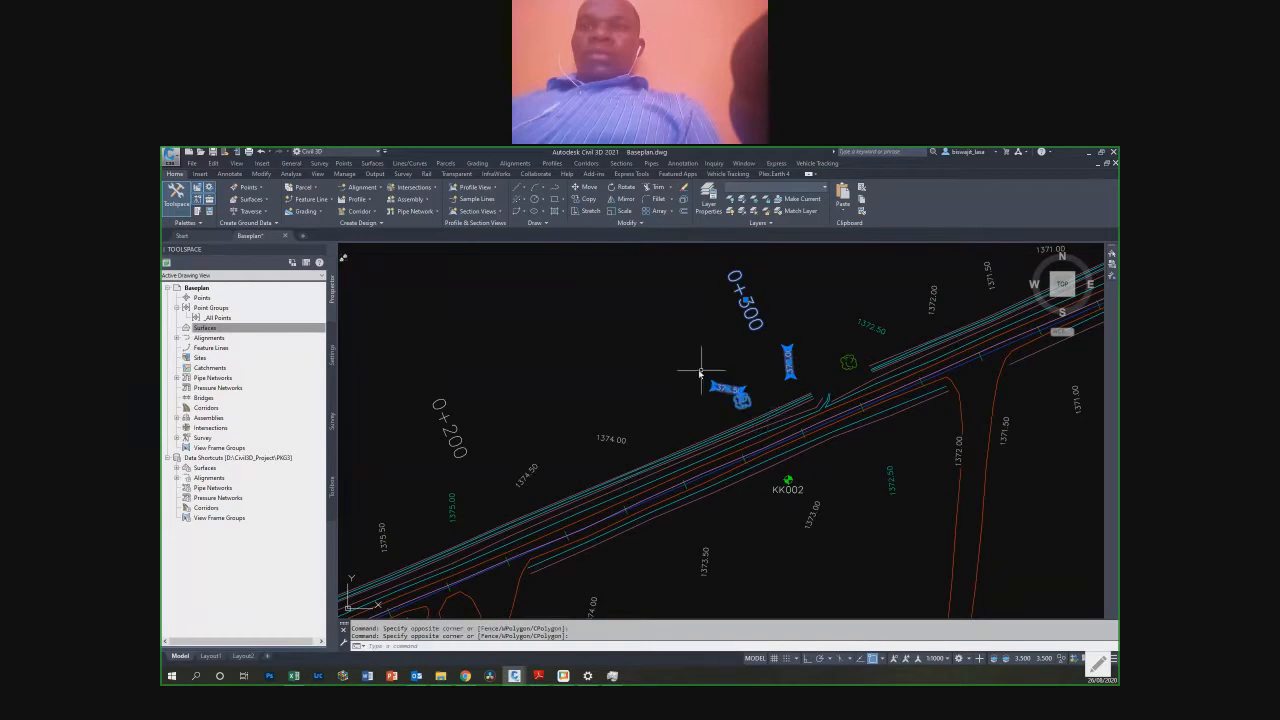
click(706, 375)
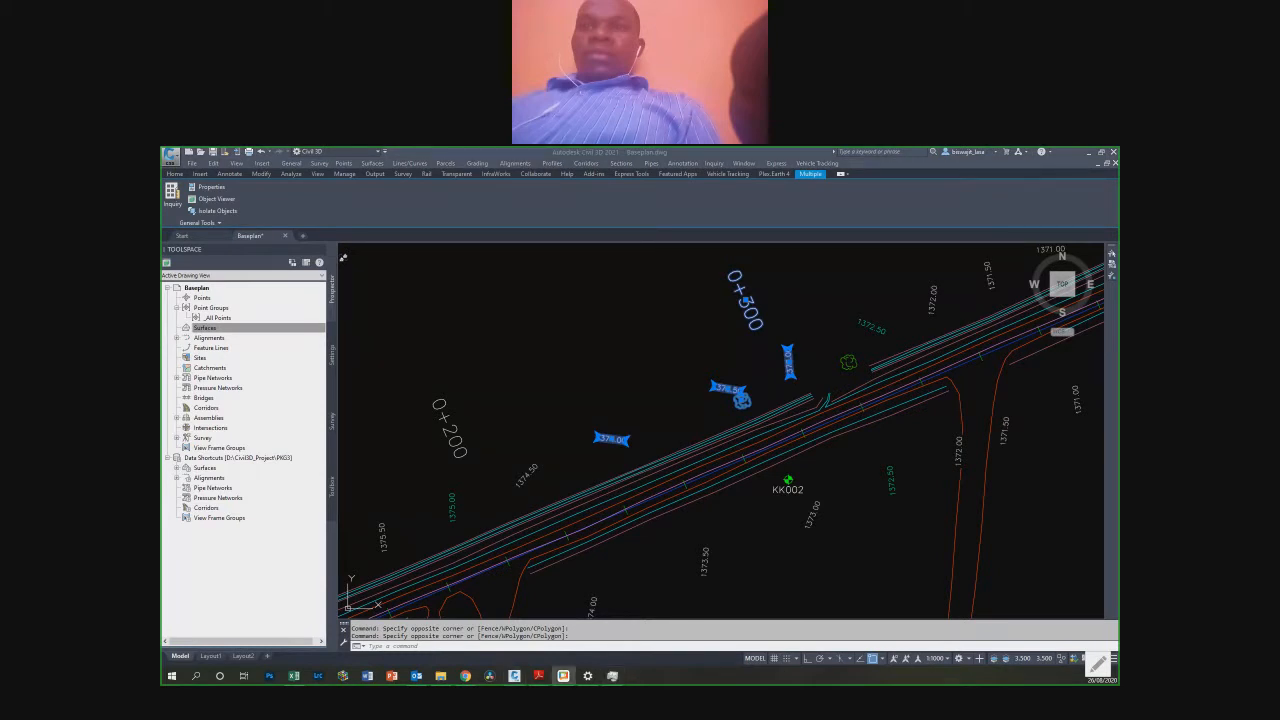
click(635, 382)
scroll(634, 375, down, 4)
scroll(648, 441, up, 2)
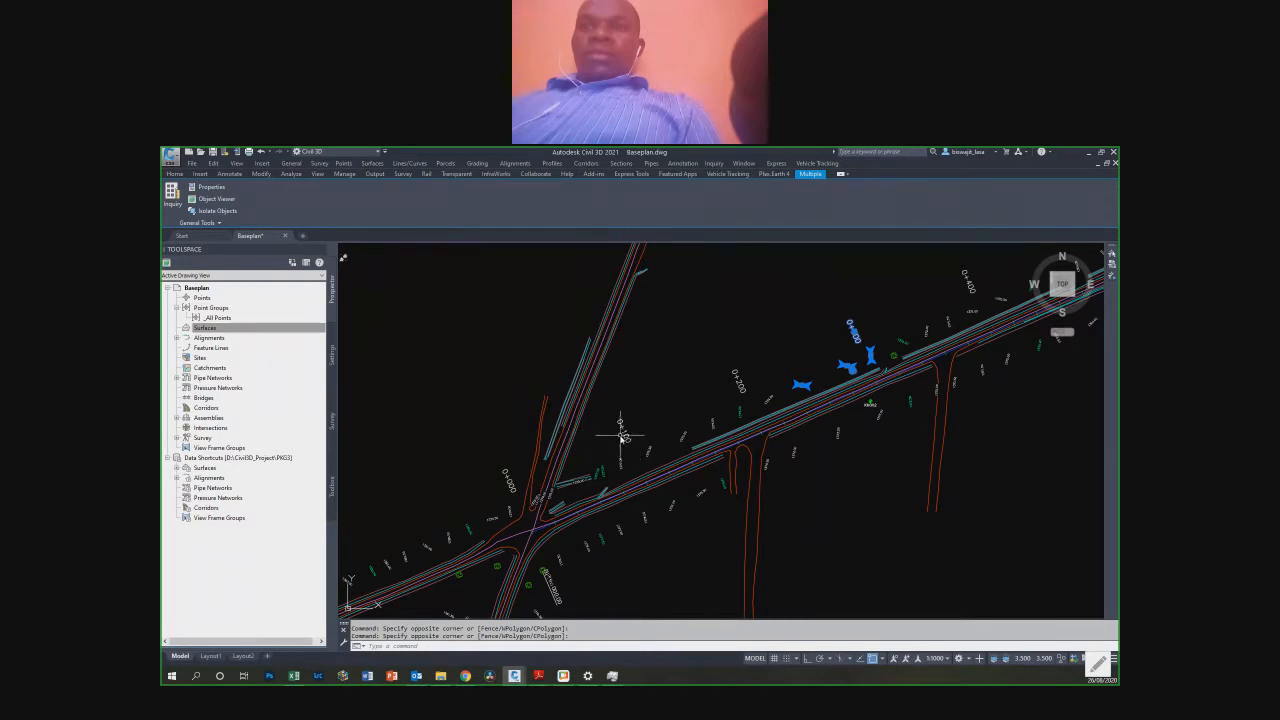
click(623, 420)
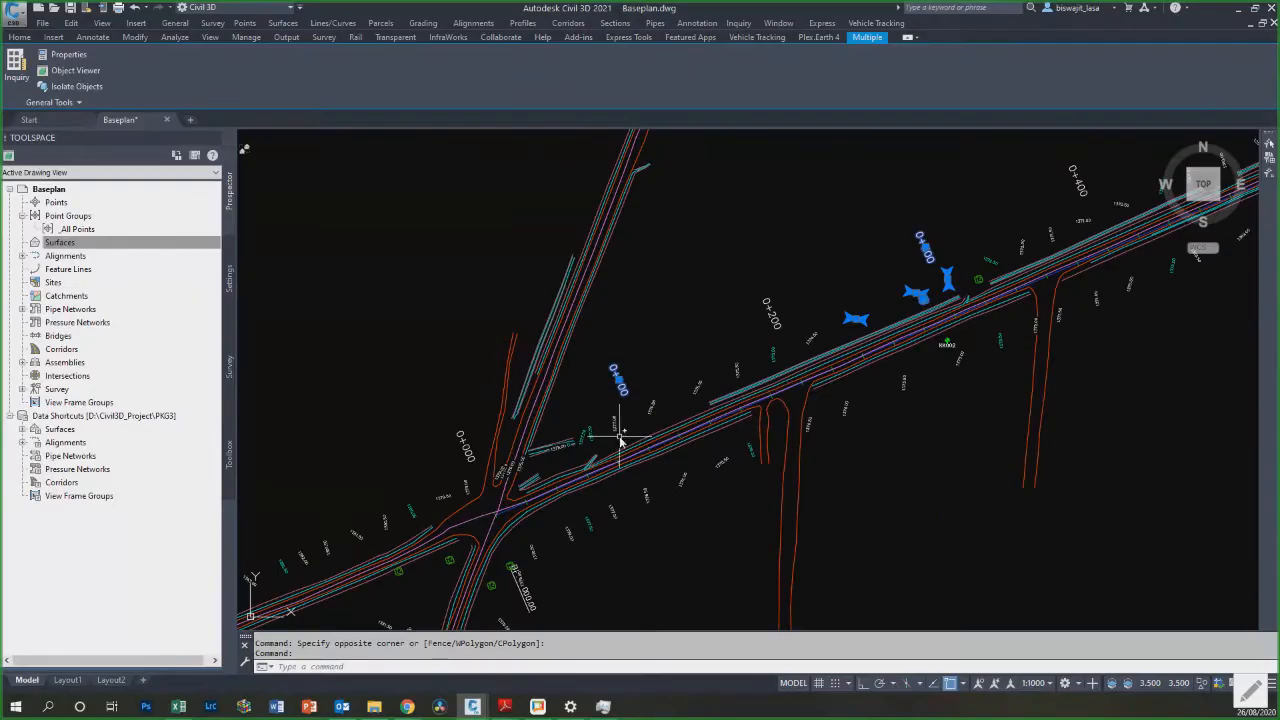
scroll(655, 420, up, 2)
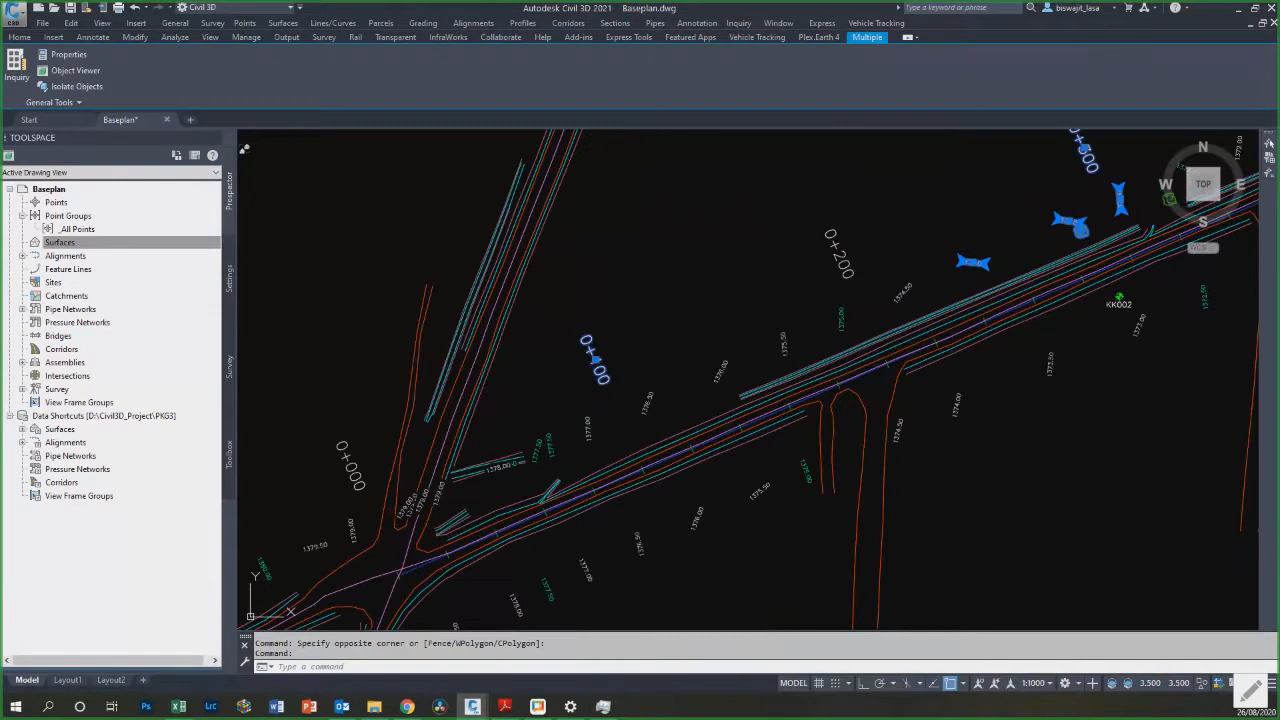
key(Escape)
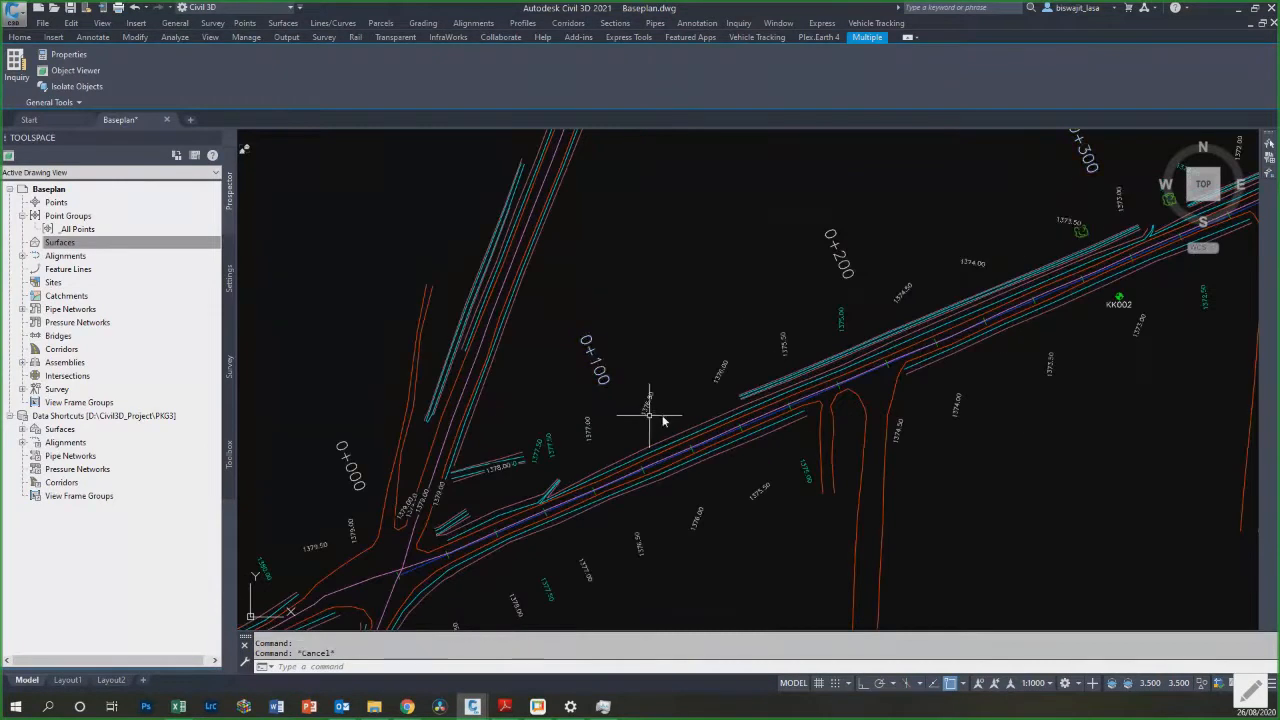
Step: Erase the white contour elevation labels and chainage labels along the road, including all similar ones
click(667, 415)
click(620, 394)
right_click(649, 258)
click(675, 469)
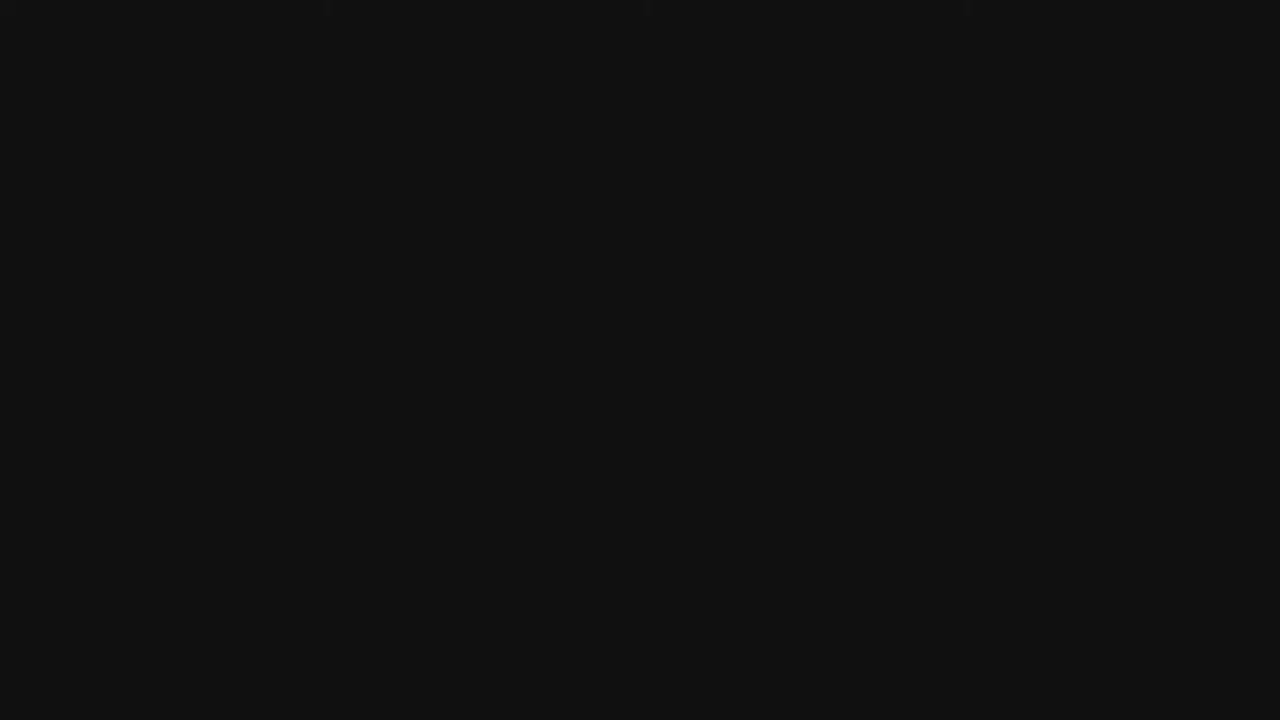
text(e)
key(Return)
Step: Erase all major contour elevation labels on the C-TOPO-MAJR layer, selecting every label similar to the picked ones
scroll(788, 380, up, 2)
scroll(788, 380, down, 2)
click(803, 377)
click(758, 396)
scroll(766, 482, up, 8)
click(764, 547)
click(701, 583)
right_click(639, 490)
click(675, 646)
scroll(735, 485, down, 3)
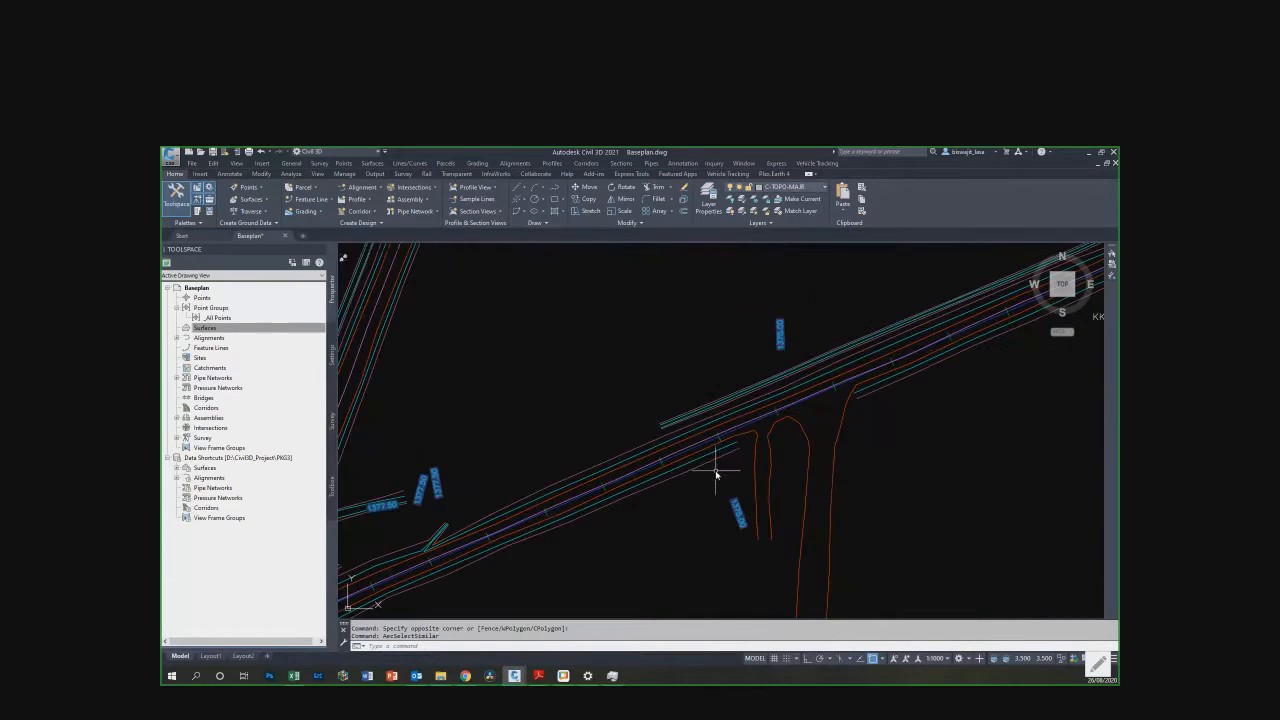
text(e)
key(Return)
Step: Erase all short chainage tick marks crossing the preliminary alignment, selecting them by similarity to one tick
scroll(598, 484, up, 7)
click(560, 437)
click(748, 566)
right_click(692, 388)
click(728, 577)
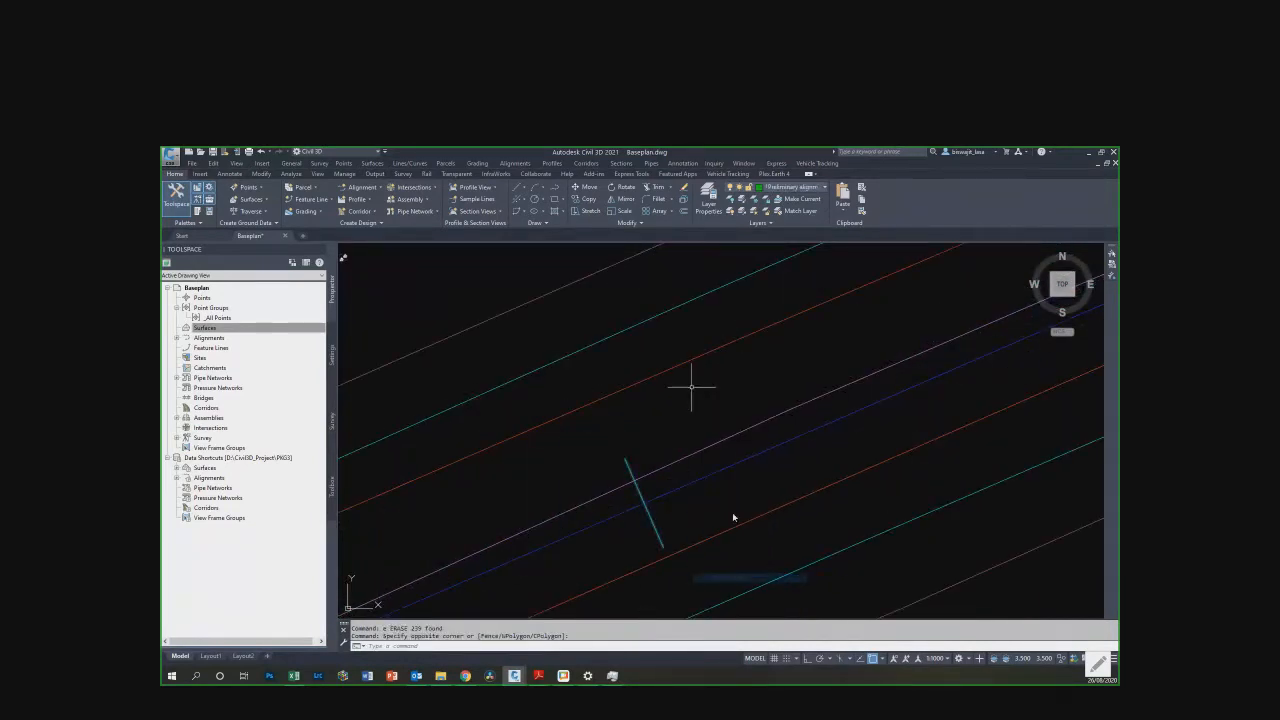
scroll(700, 491, down, 5)
text(e)
key(Return)
Step: Erase the blue preliminary alignment lines along the road together with all similar objects
scroll(686, 486, down, 5)
scroll(672, 473, up, 5)
scroll(702, 444, up, 5)
click(624, 441)
click(608, 484)
scroll(471, 490, down, 2)
scroll(467, 488, up, 2)
scroll(464, 487, down, 2)
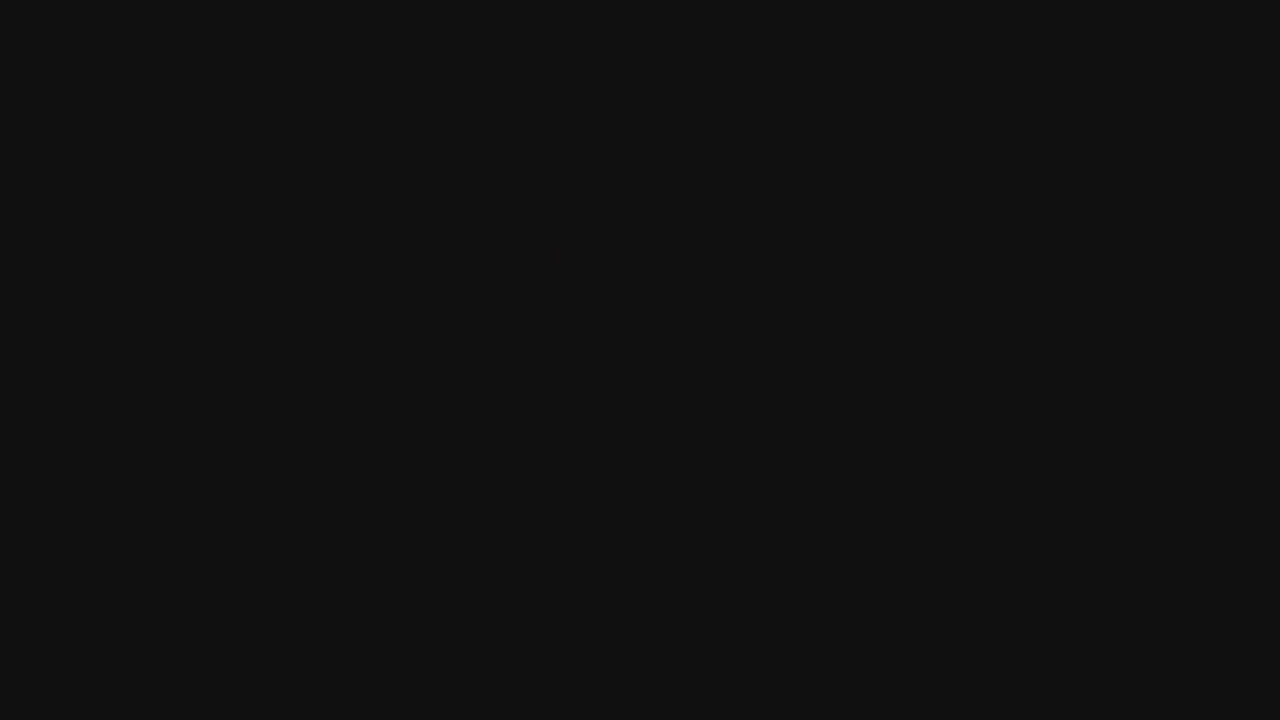
scroll(458, 497, down, 3)
scroll(520, 431, down, 4)
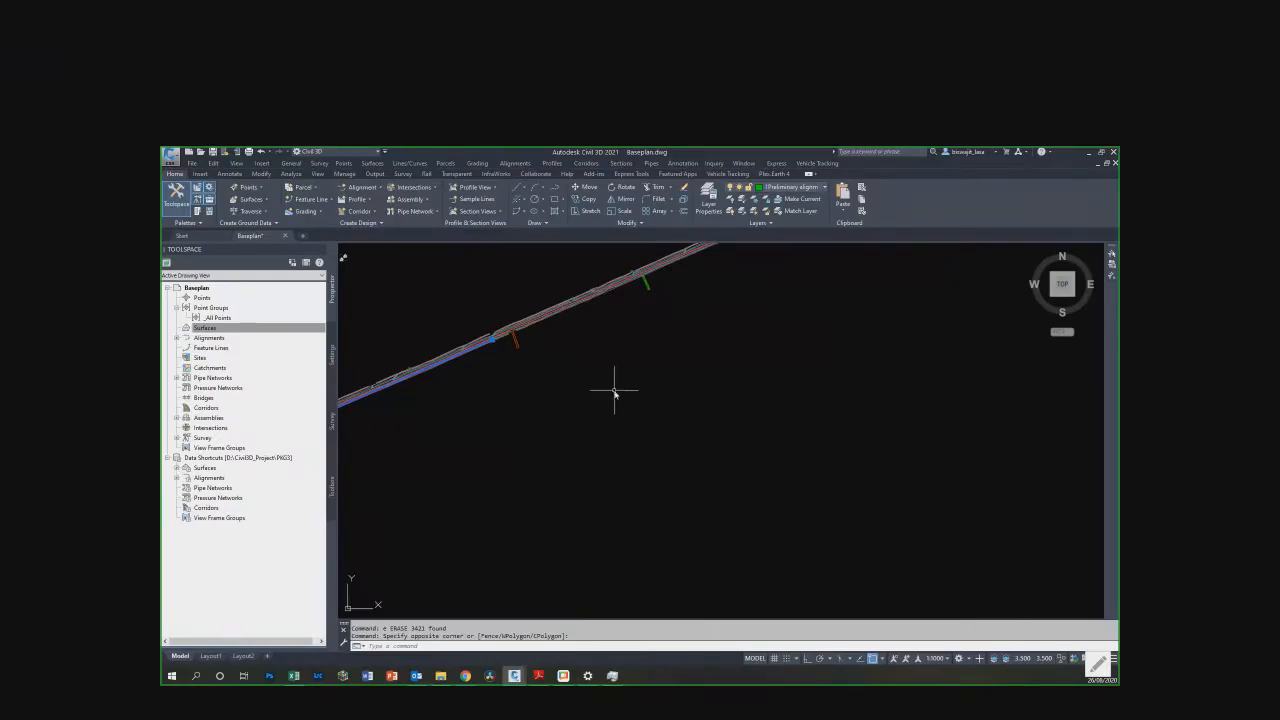
scroll(496, 339, up, 2)
scroll(496, 339, up, 5)
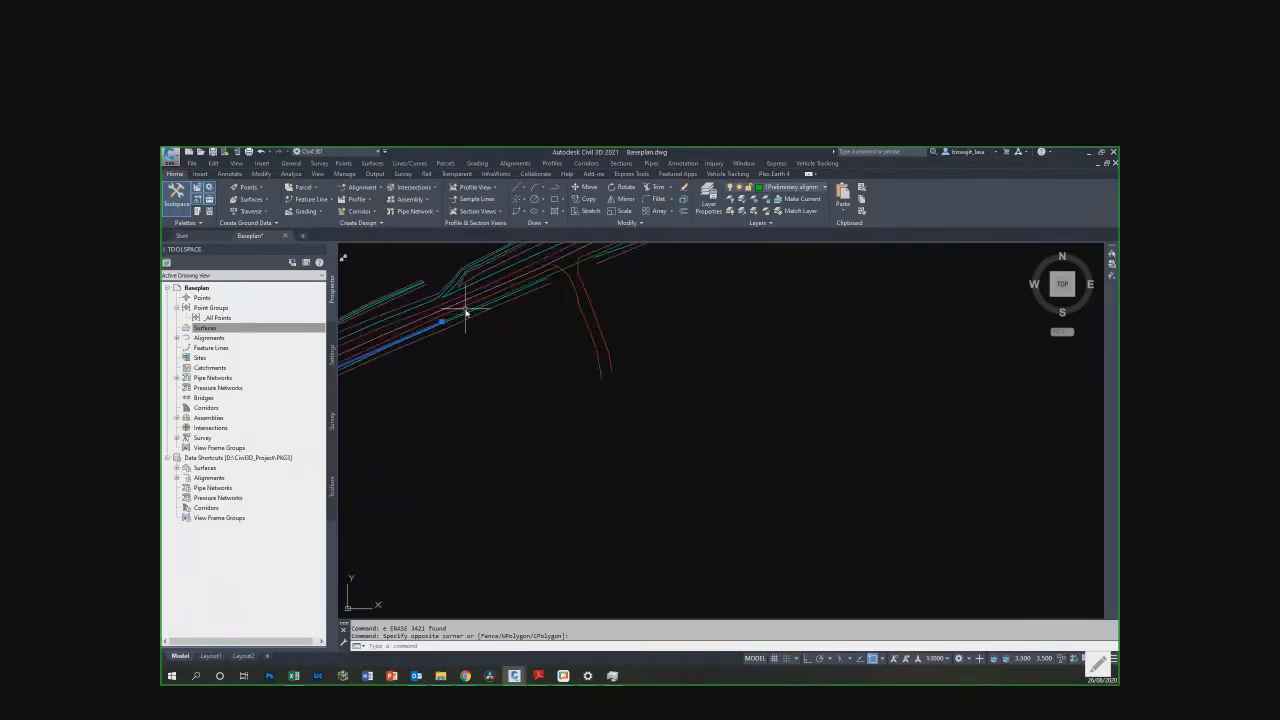
scroll(471, 397, up, 3)
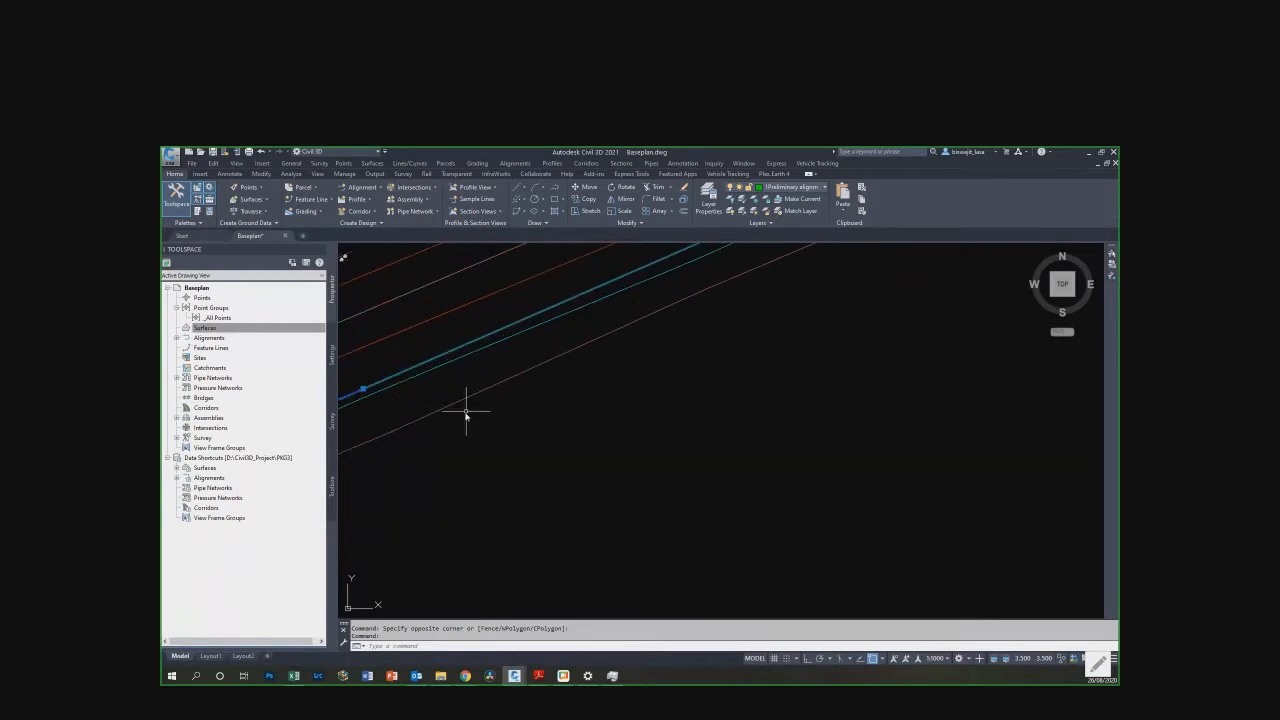
scroll(487, 450, down, 4)
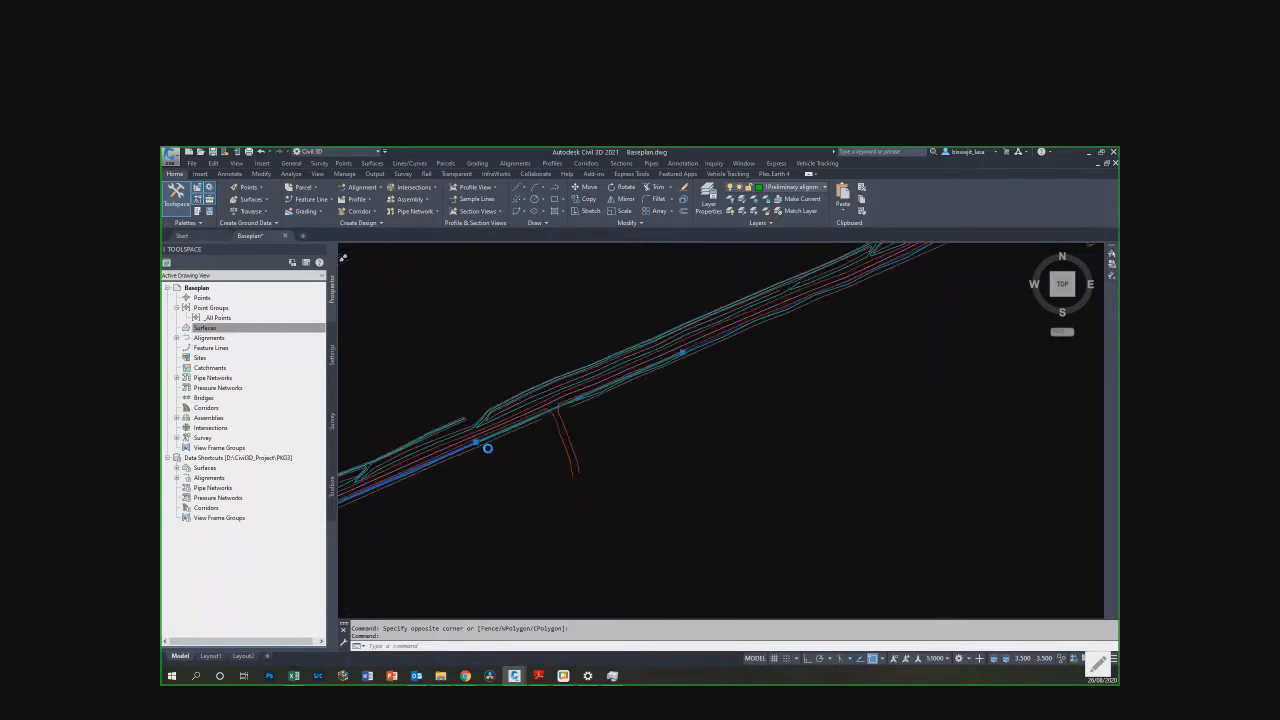
scroll(487, 448, down, 3)
right_click(688, 497)
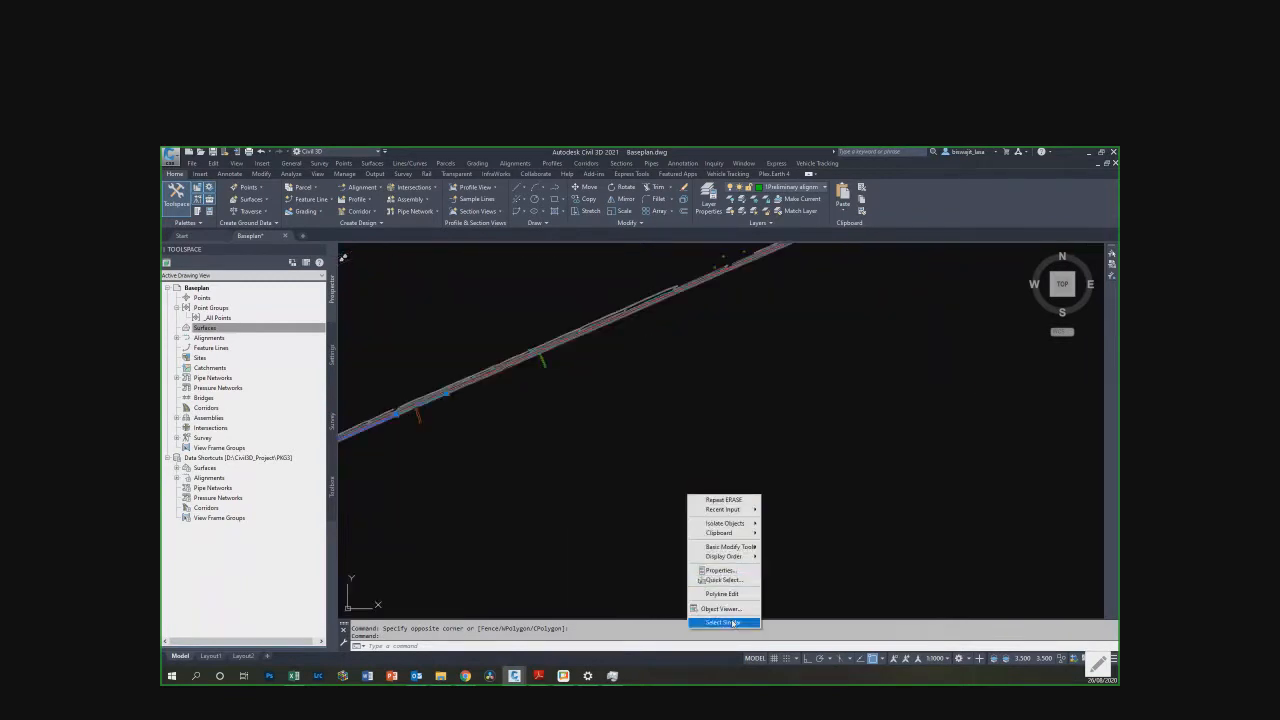
click(720, 583)
text(e)
key(Return)
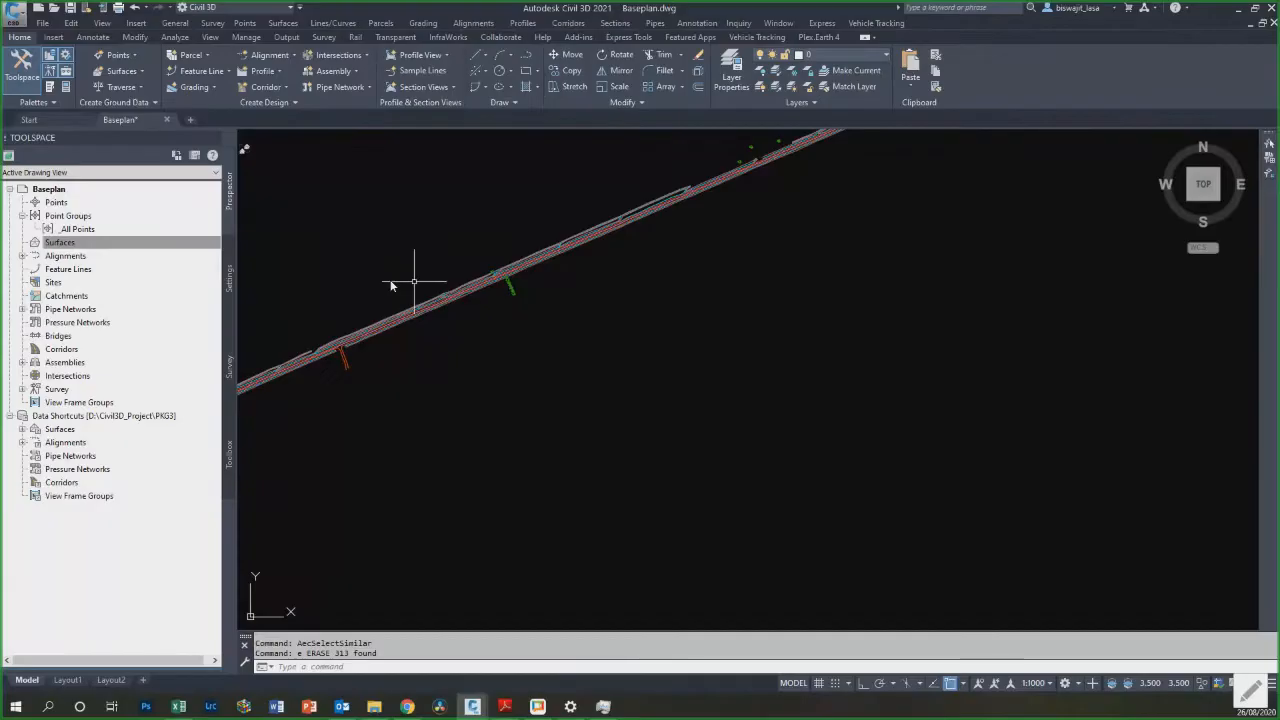
Step: Erase every tree symbol in the drawing by selecting one tree block and all similar ones
scroll(477, 392, up, 2)
scroll(468, 415, down, 10)
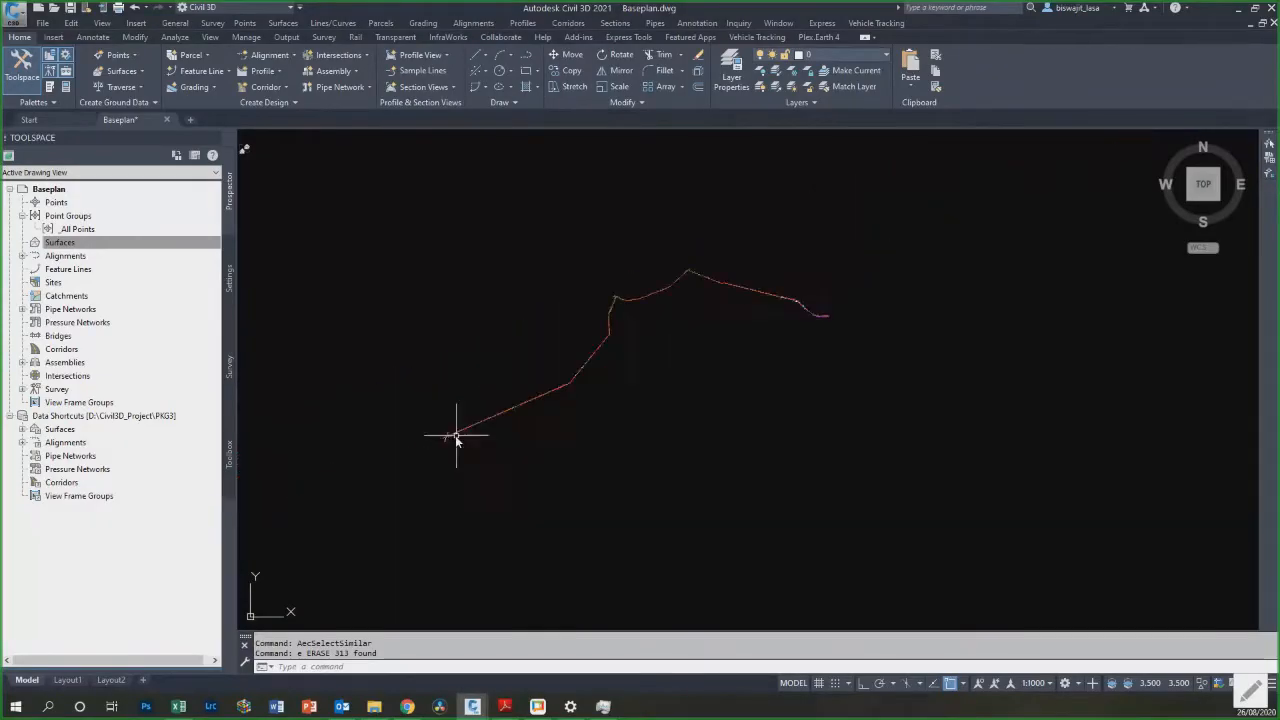
scroll(600, 385, up, 5)
scroll(329, 357, up, 5)
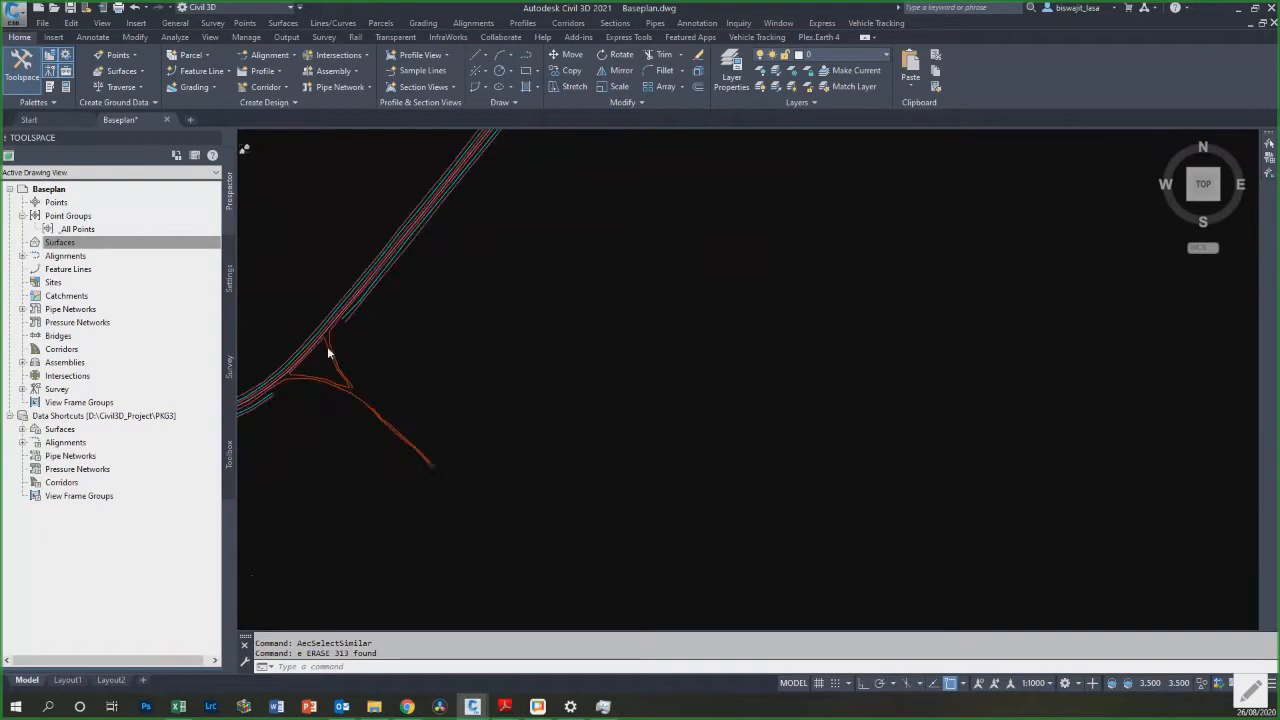
scroll(520, 525, down, 8)
scroll(551, 514, up, 6)
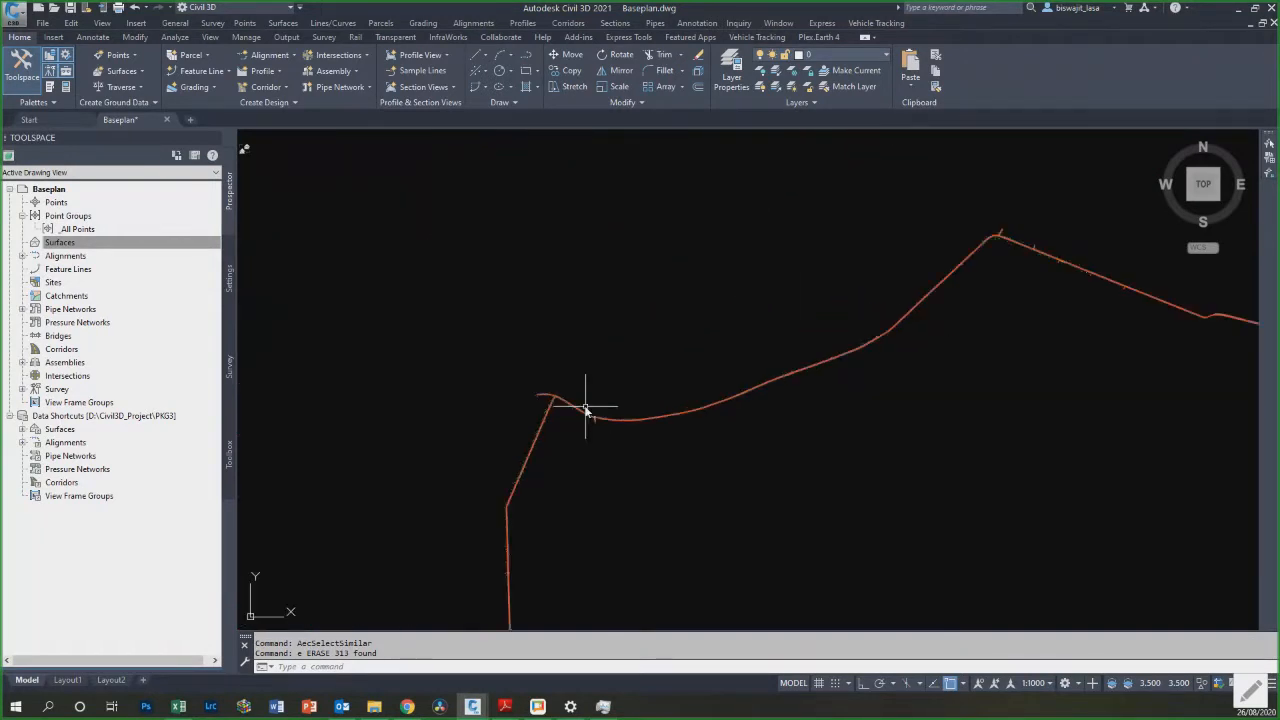
scroll(382, 369, up, 5)
scroll(410, 385, up, 2)
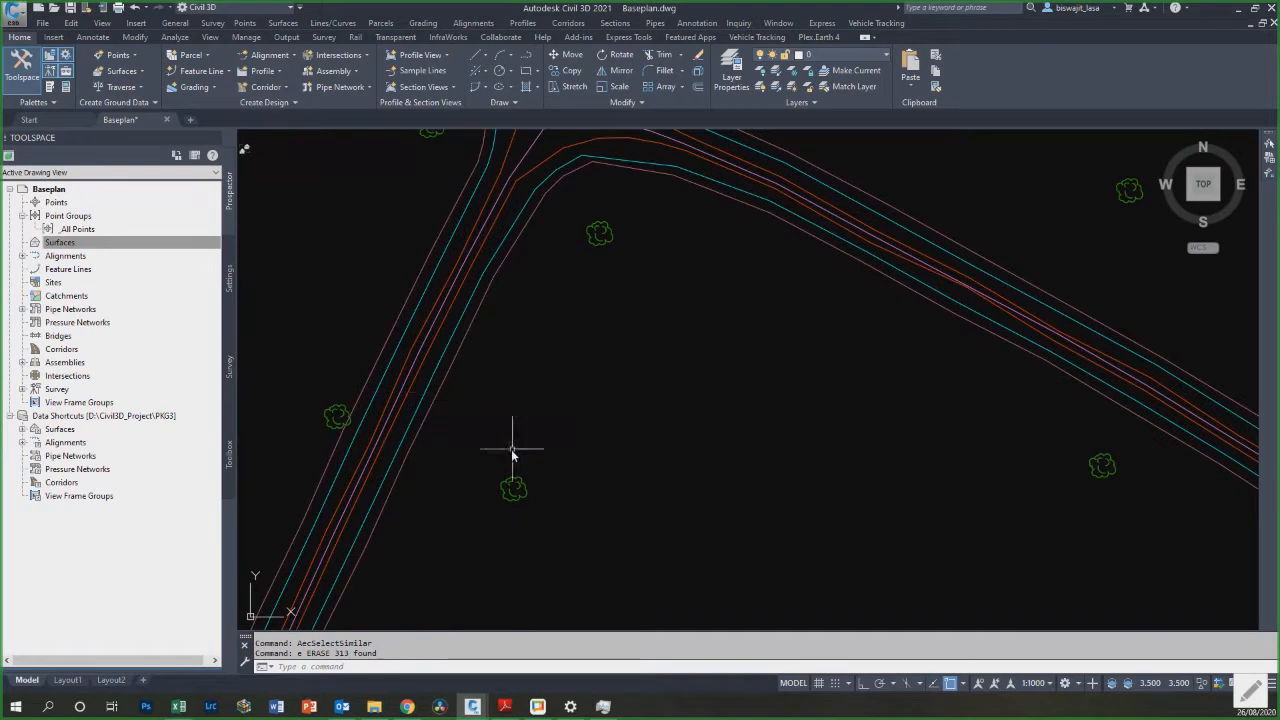
scroll(520, 420, down, 1)
key(Escape)
scroll(551, 258, up, 4)
click(556, 271)
click(522, 248)
right_click(622, 430)
key(Escape)
key(Escape)
click(592, 400)
right_click(625, 433)
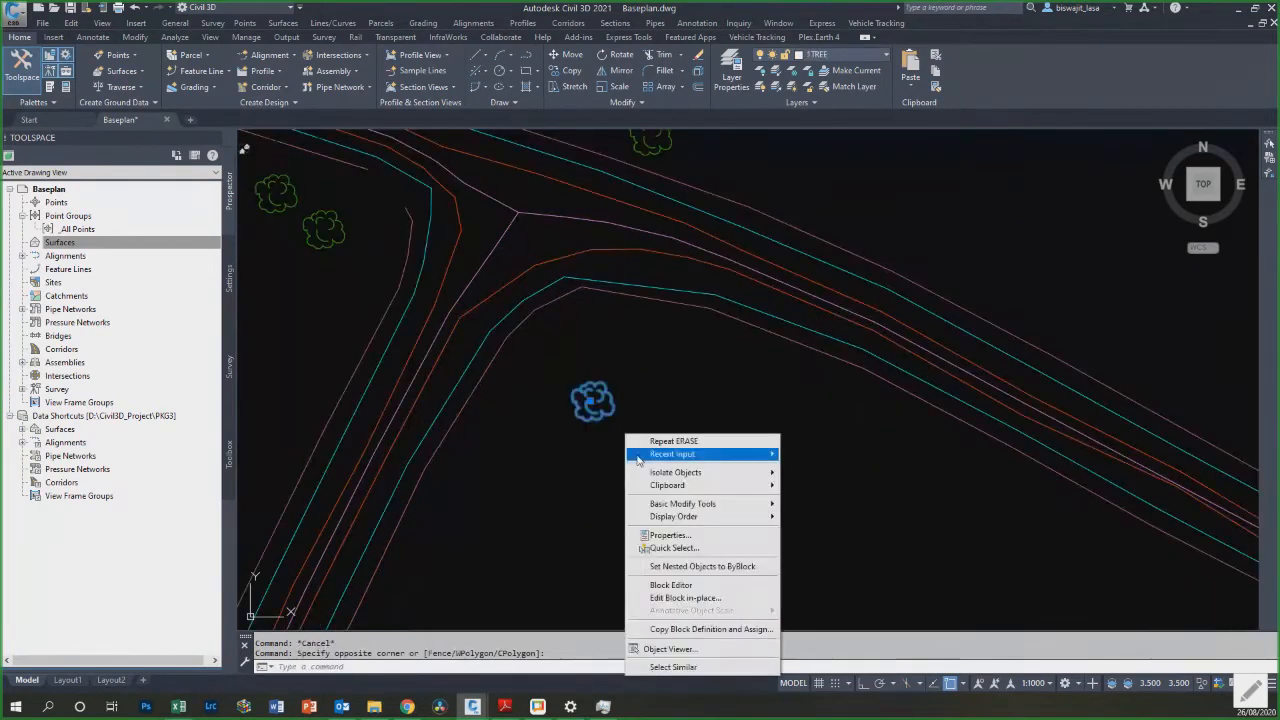
click(673, 667)
key(Delete)
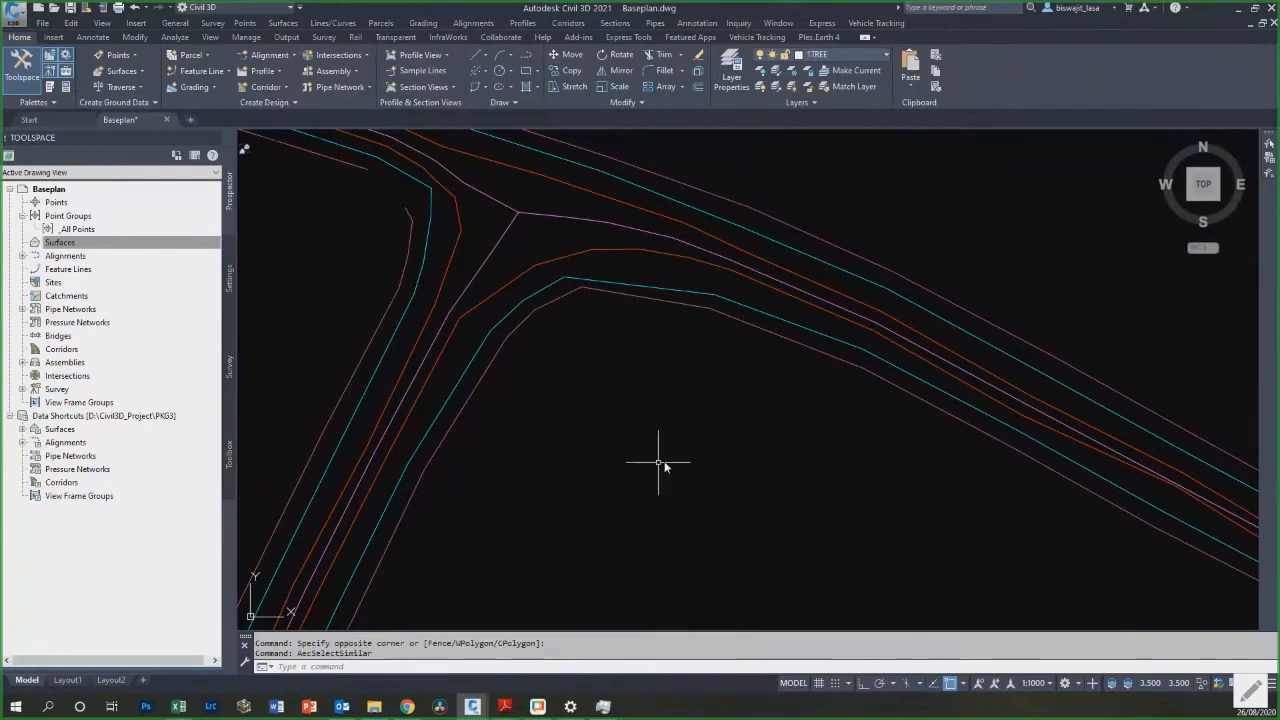
Step: Erase the KAPEDO TC text, the blue dashed line and the yellow L-shaped line south of the road, with all similar objects
scroll(694, 434, down, 7)
scroll(533, 284, up, 5)
scroll(429, 343, down, 6)
scroll(969, 280, up, 5)
click(986, 514)
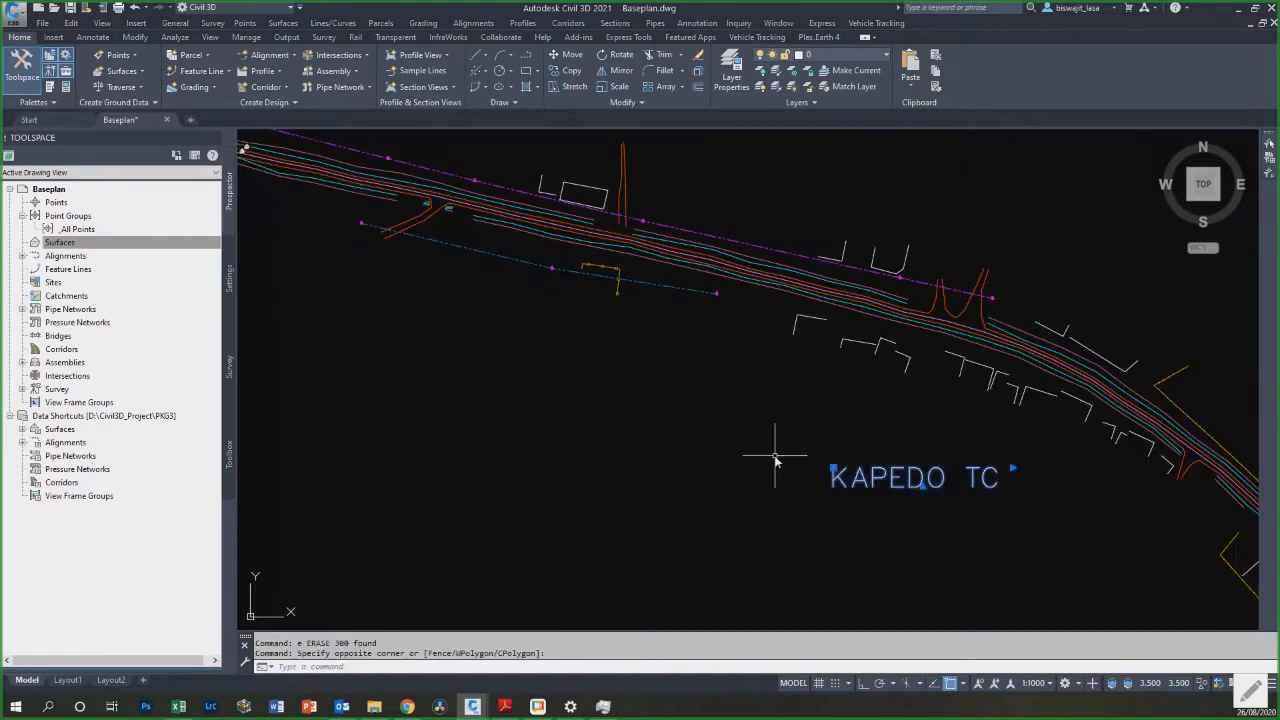
click(657, 277)
click(586, 266)
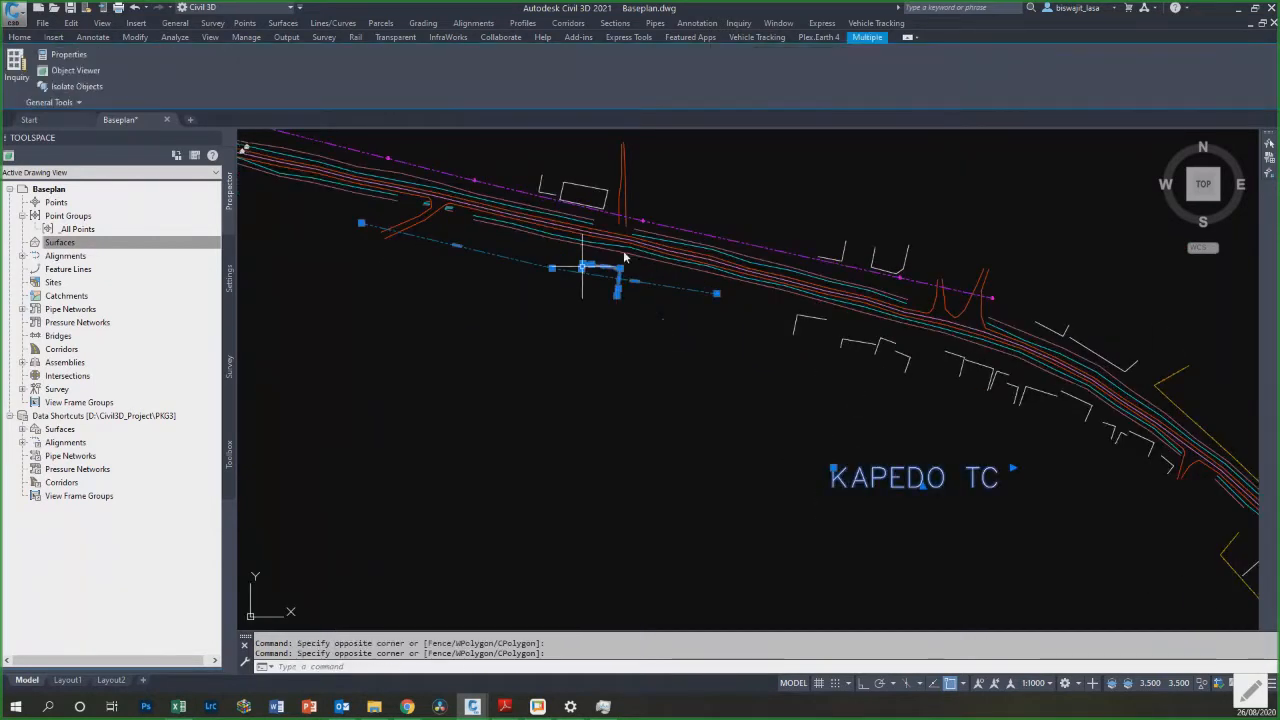
scroll(417, 309, up, 2)
scroll(834, 363, up, 4)
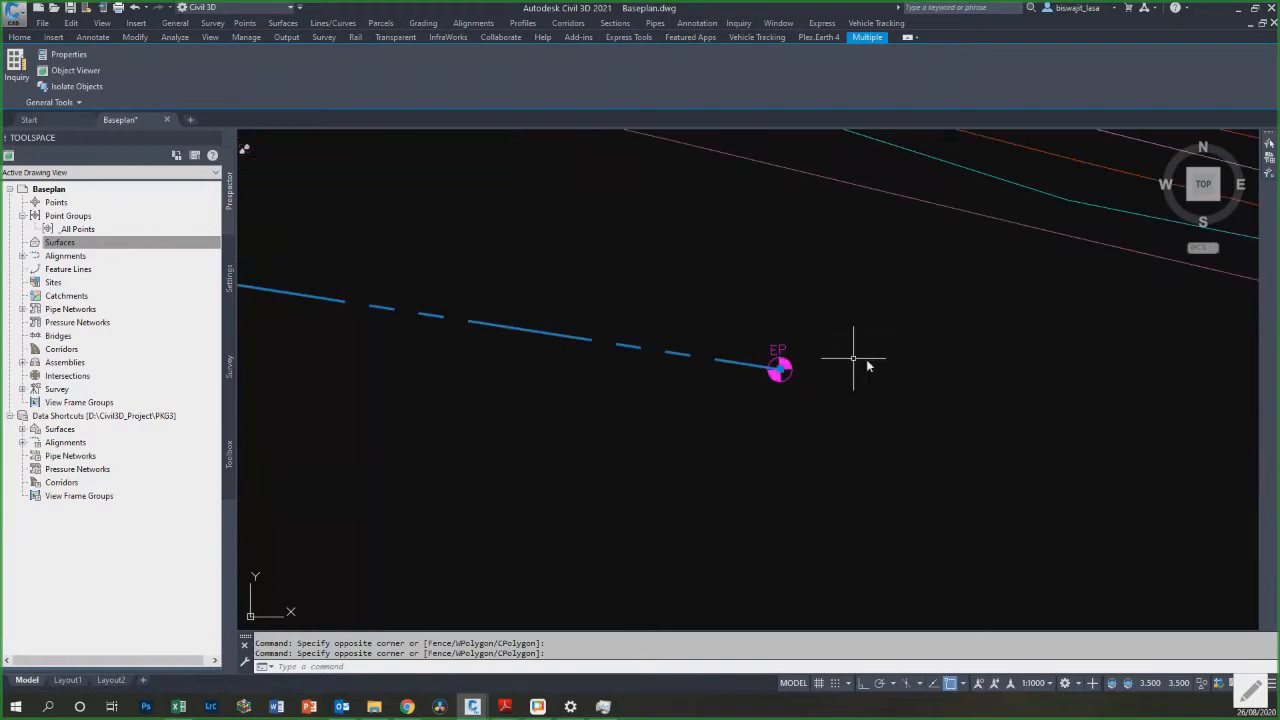
scroll(942, 395, down, 5)
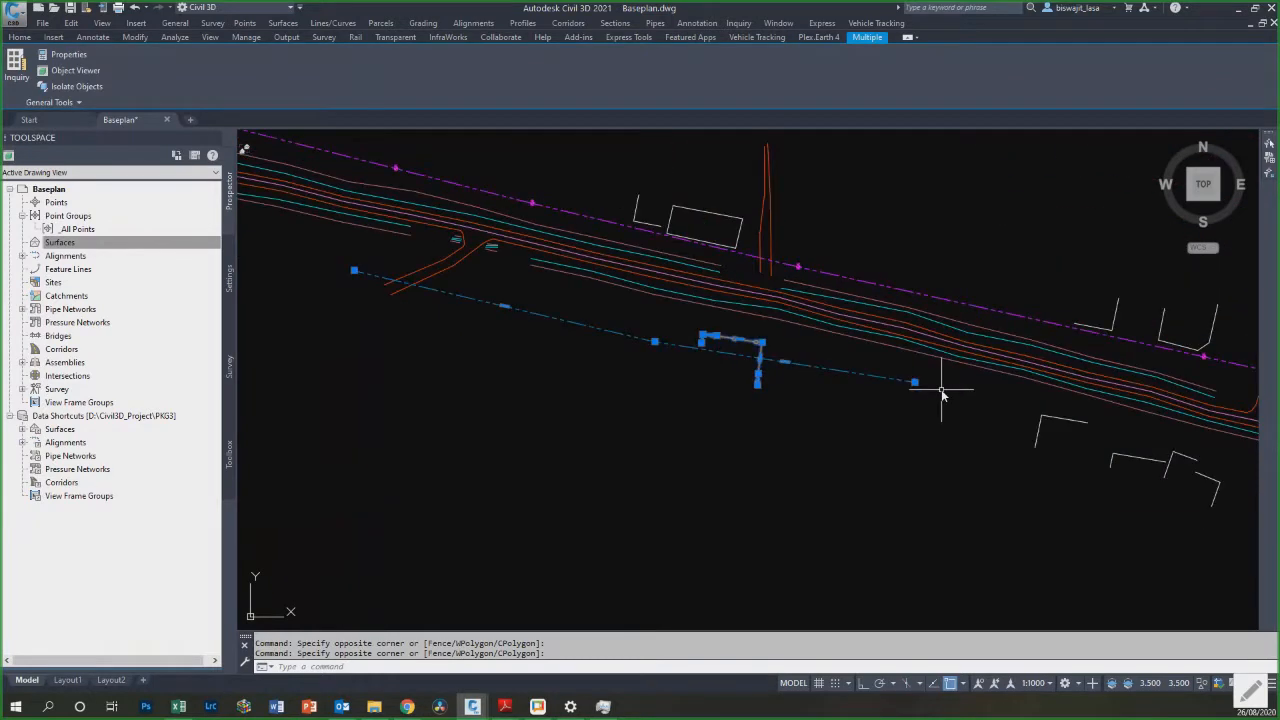
scroll(745, 400, down, 2)
right_click(651, 427)
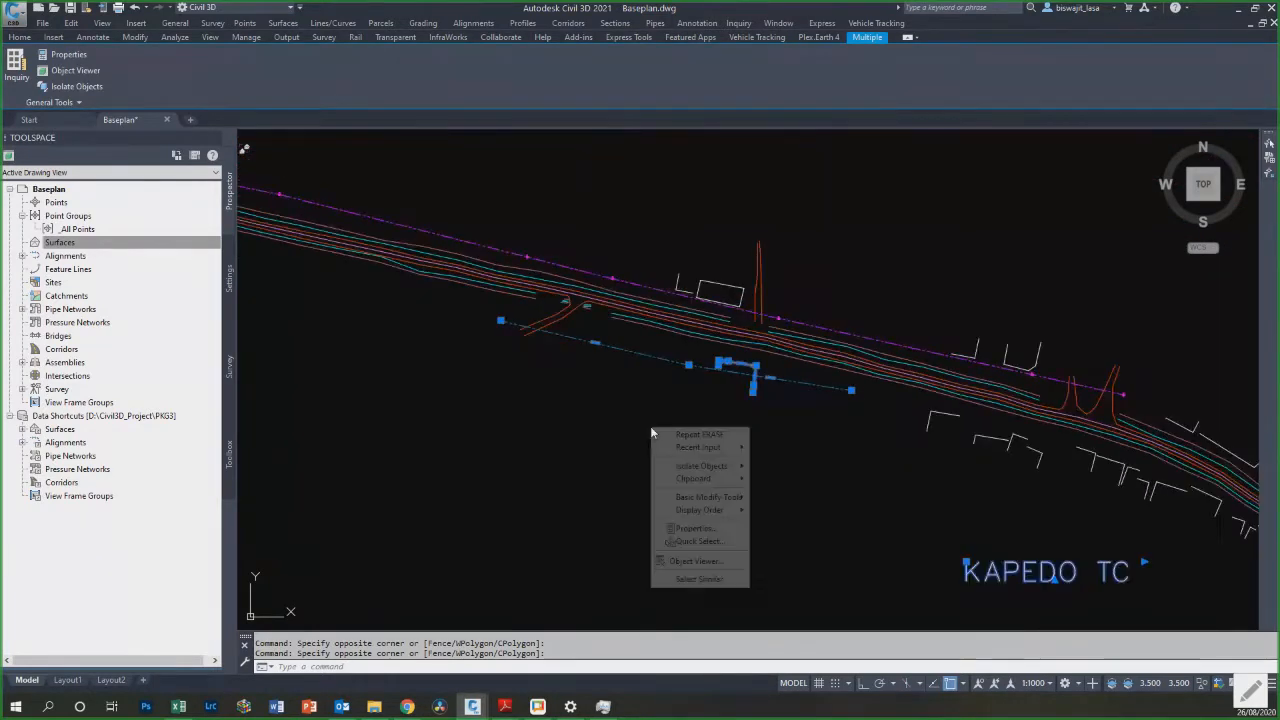
click(700, 580)
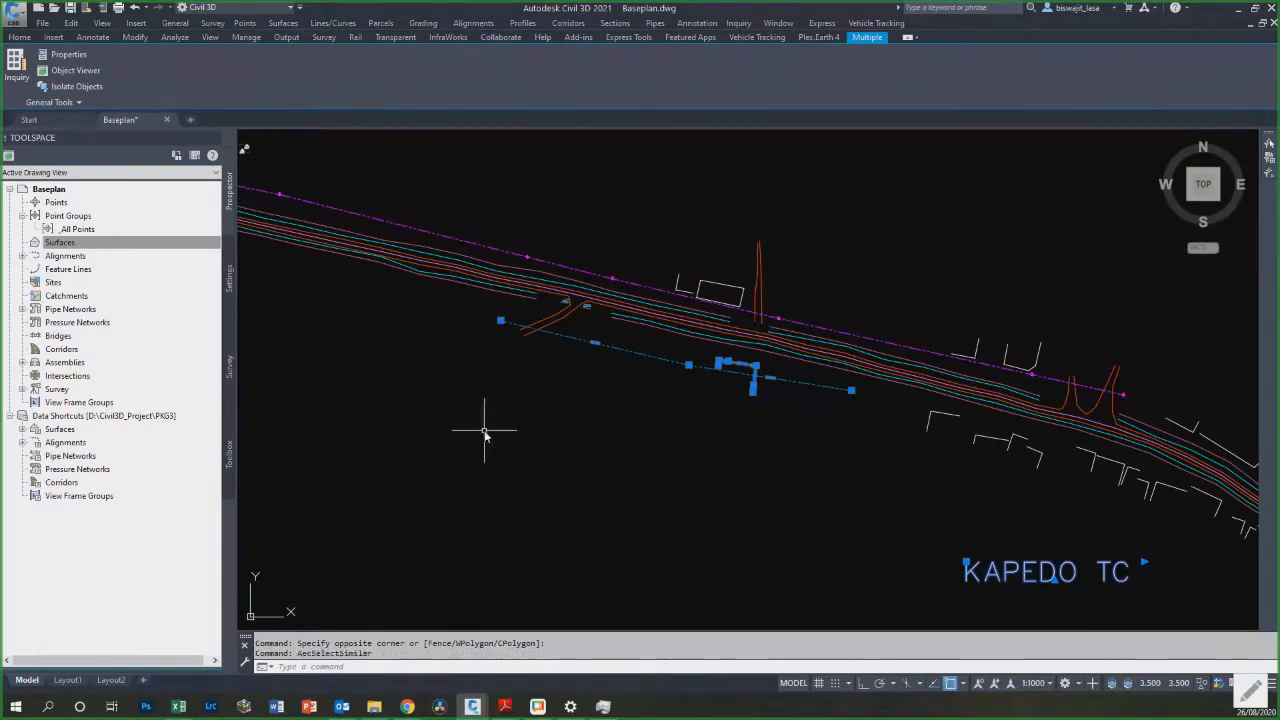
key(Return)
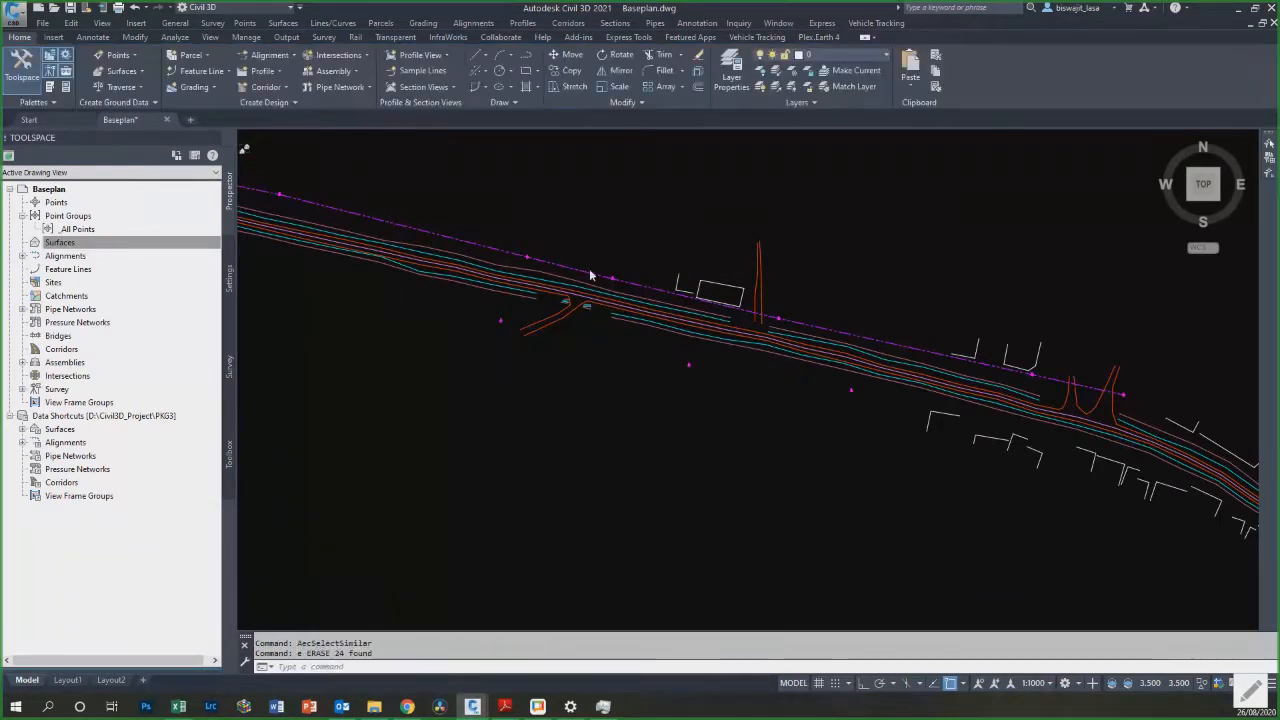
Step: Erase the magenta dashed power line running along the north side of the road together with all similar objects
scroll(592, 270, up, 3)
click(697, 331)
click(693, 235)
right_click(693, 235)
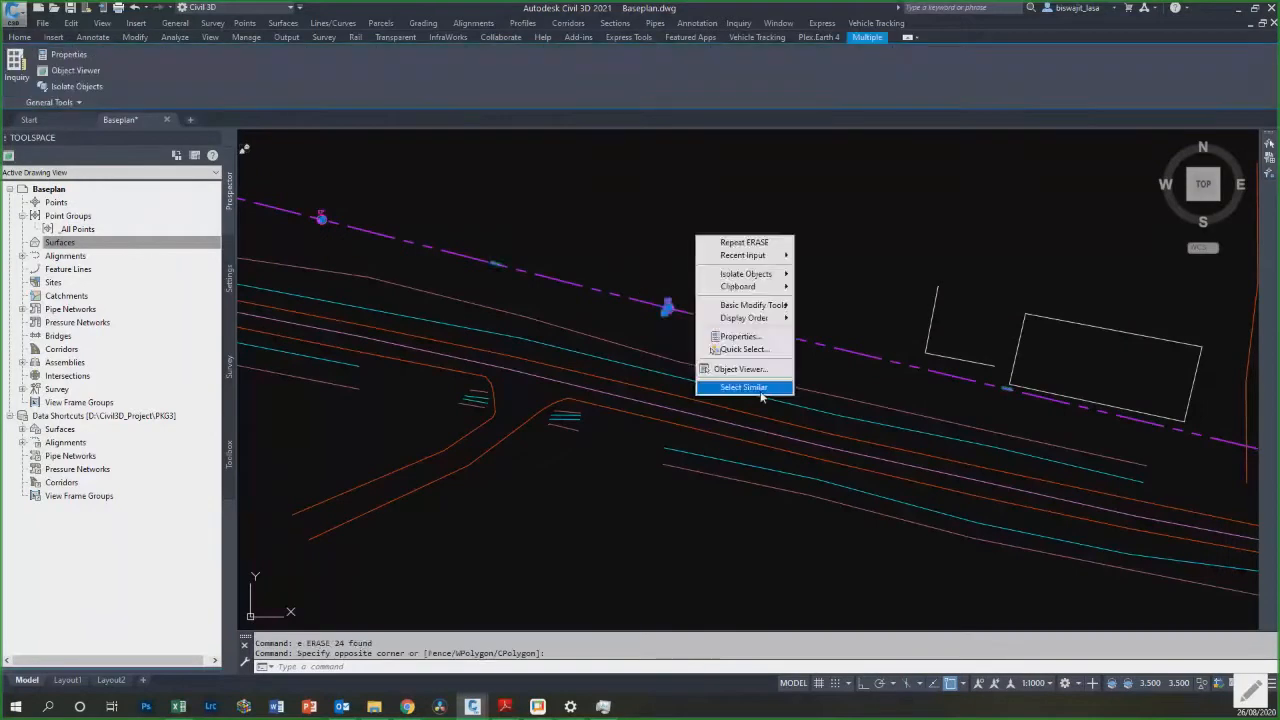
click(750, 387)
scroll(591, 333, down, 5)
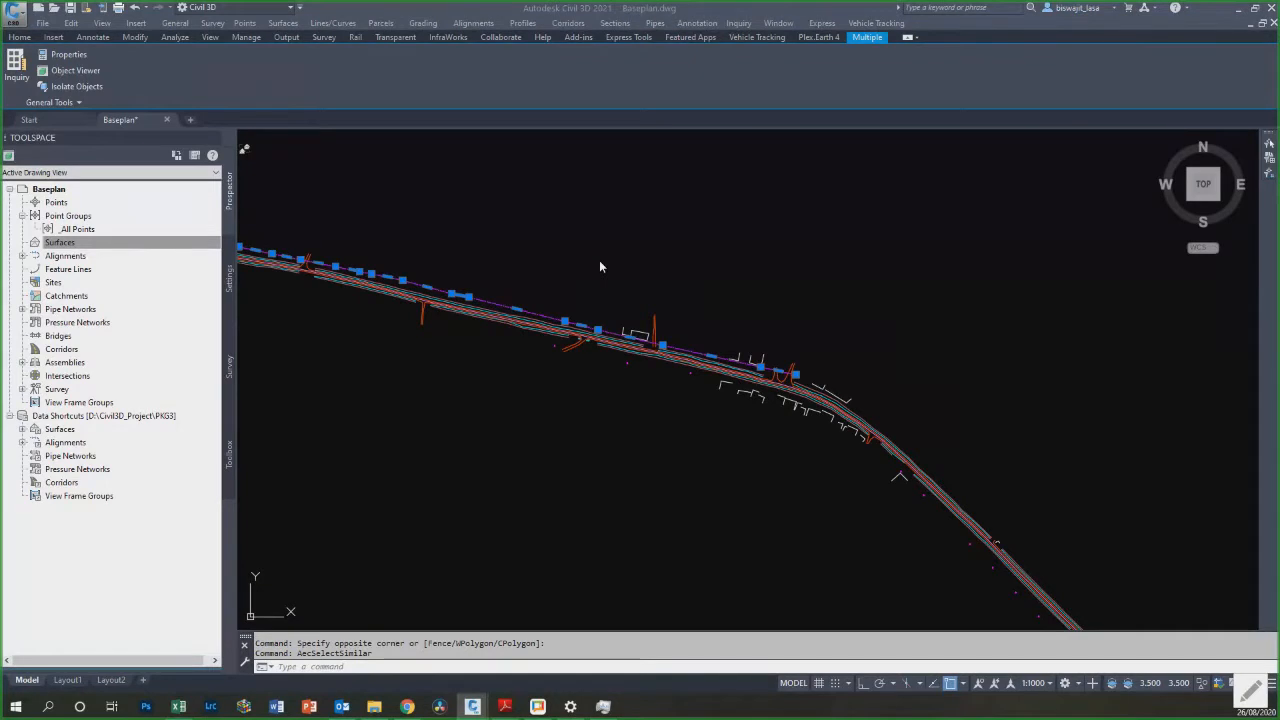
right_click(648, 213)
click(705, 366)
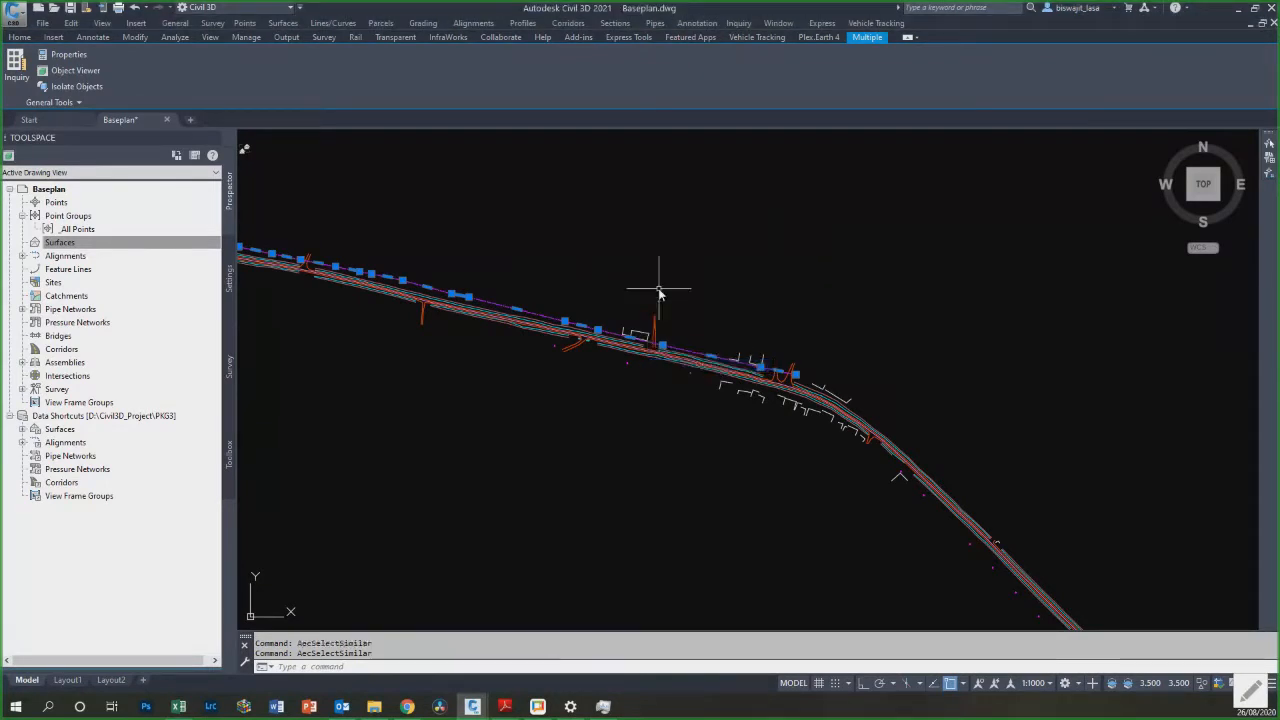
text(e)
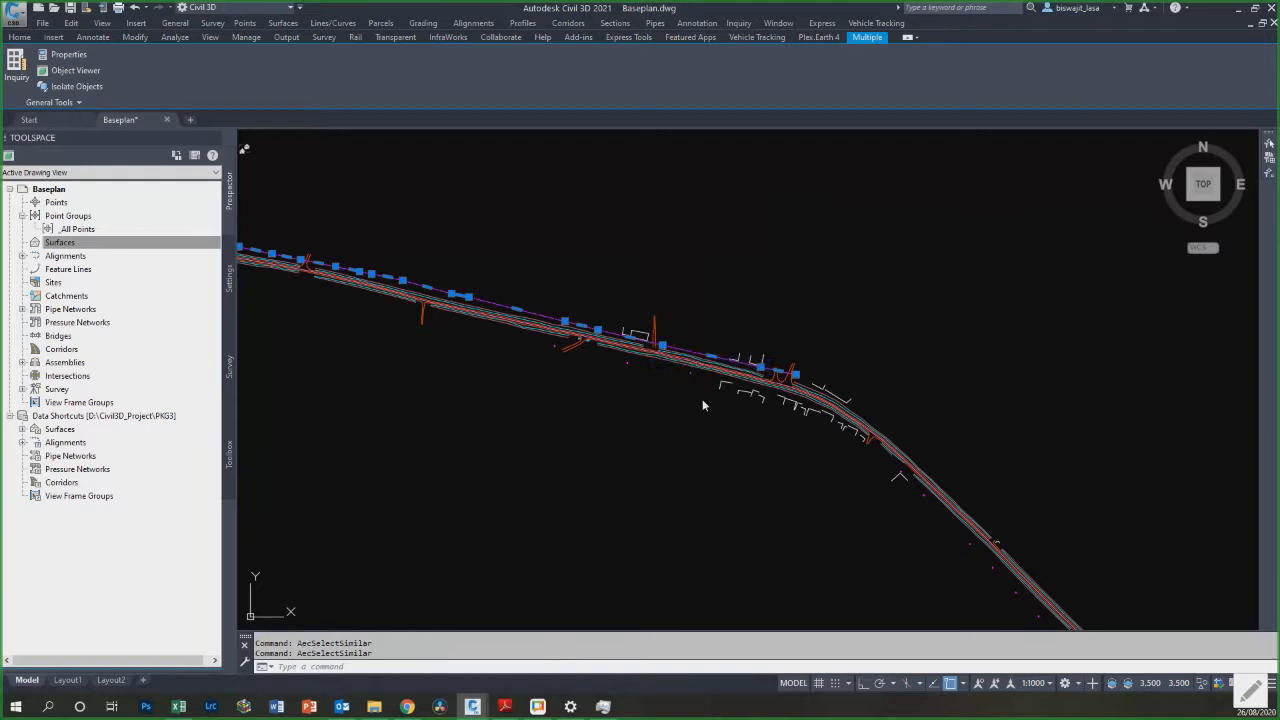
key(Return)
Step: Erase the remaining magenta electric pole symbols by selecting one south of the road and all similar ones
scroll(600, 357, up, 6)
click(565, 357)
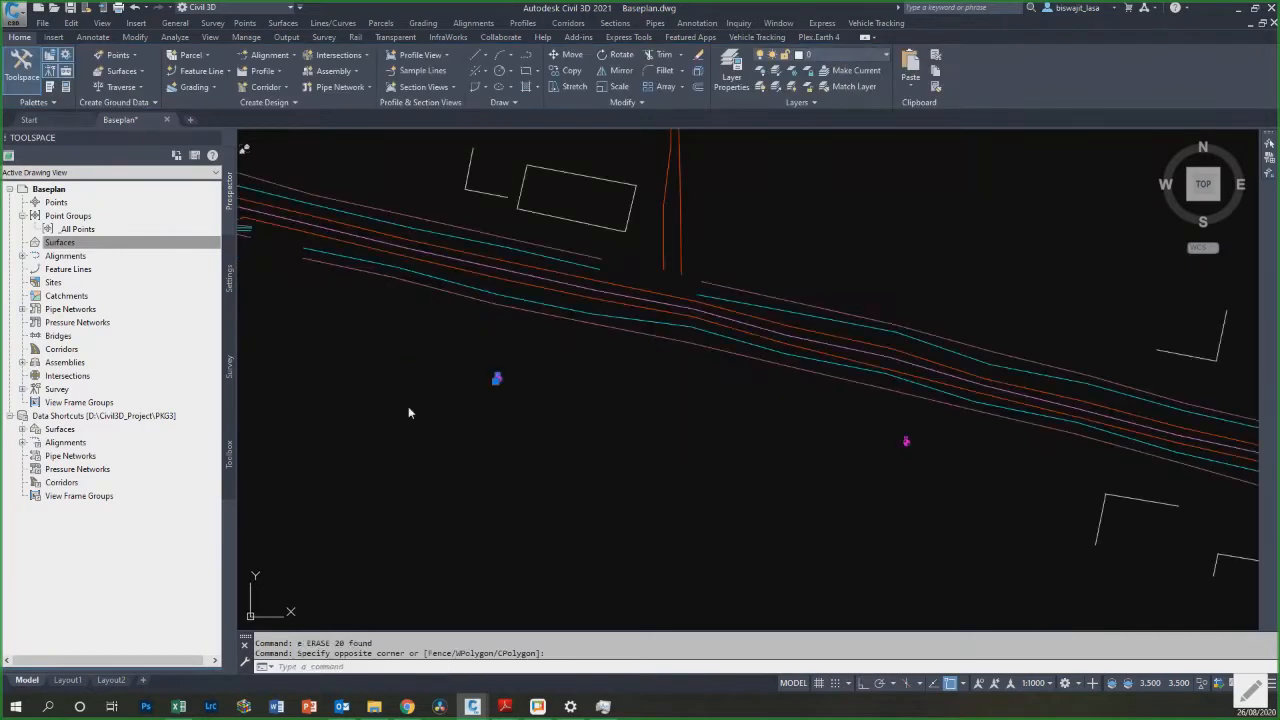
click(408, 412)
right_click(663, 405)
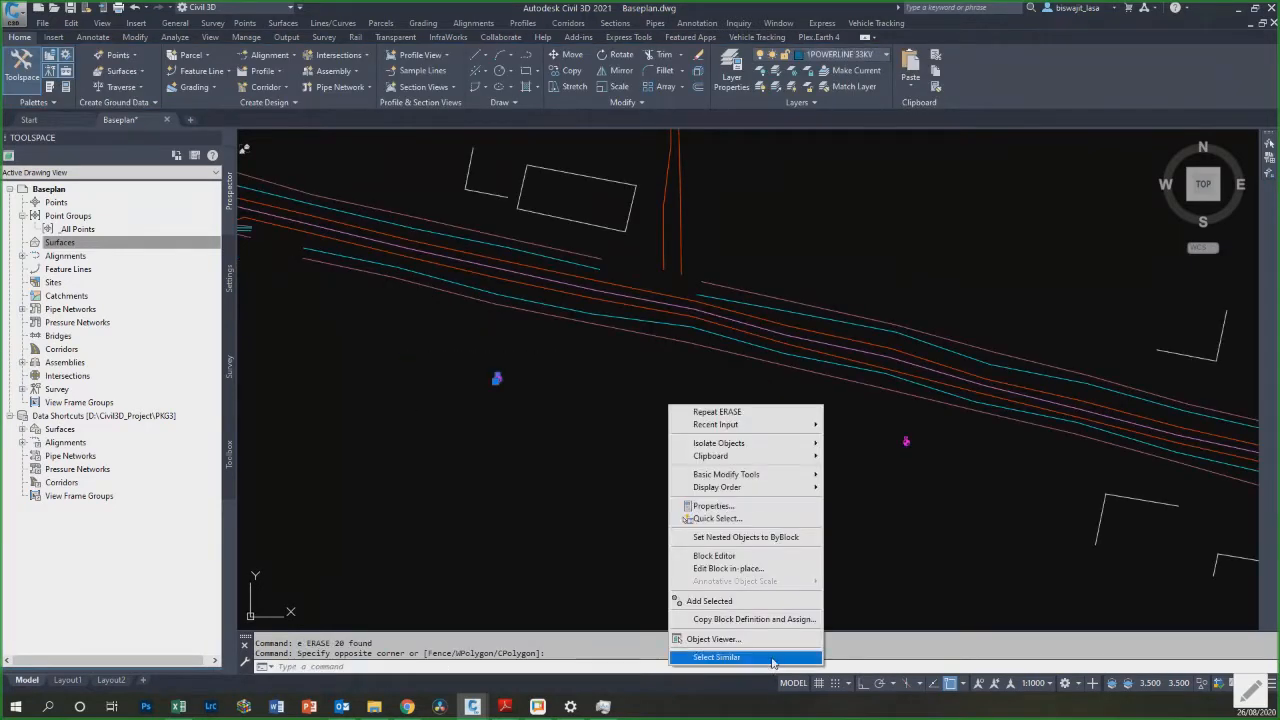
click(720, 652)
text(e)
key(Return)
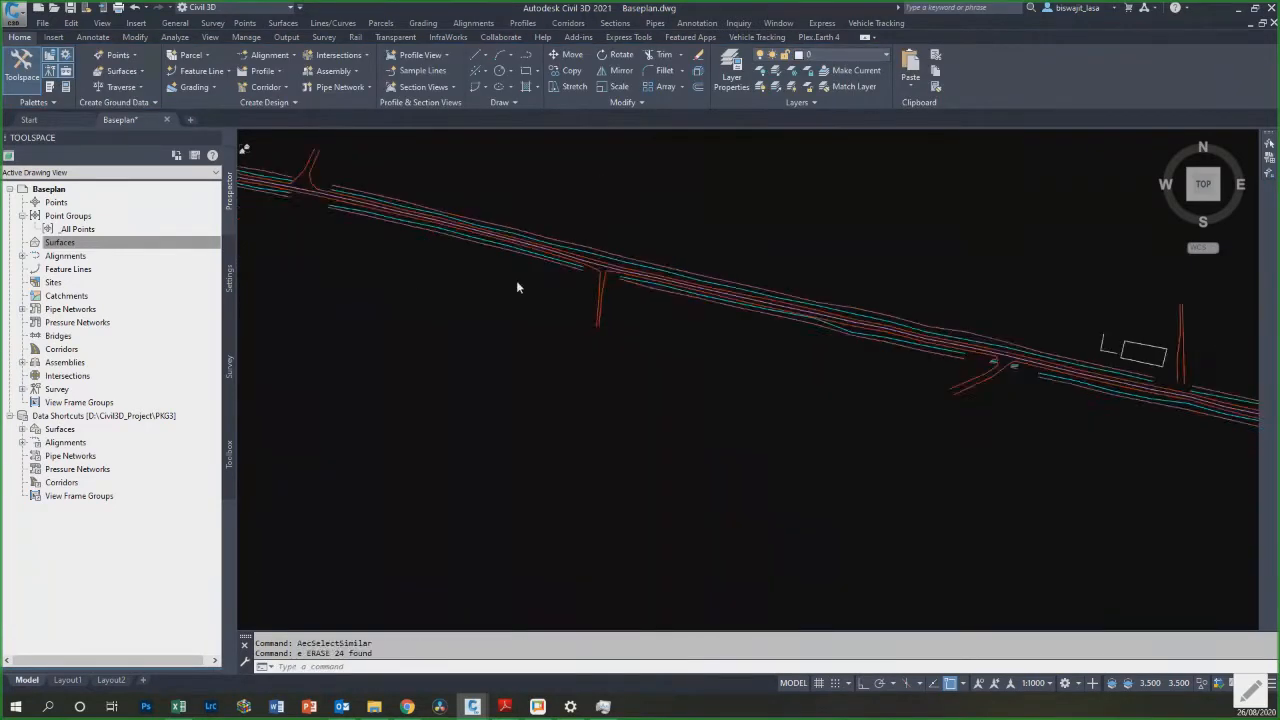
Step: Inspect the whole length of the road, including its junctions and bends, for leftover unneeded survey features
scroll(516, 283, up, 2)
scroll(517, 283, down, 15)
scroll(483, 277, up, 8)
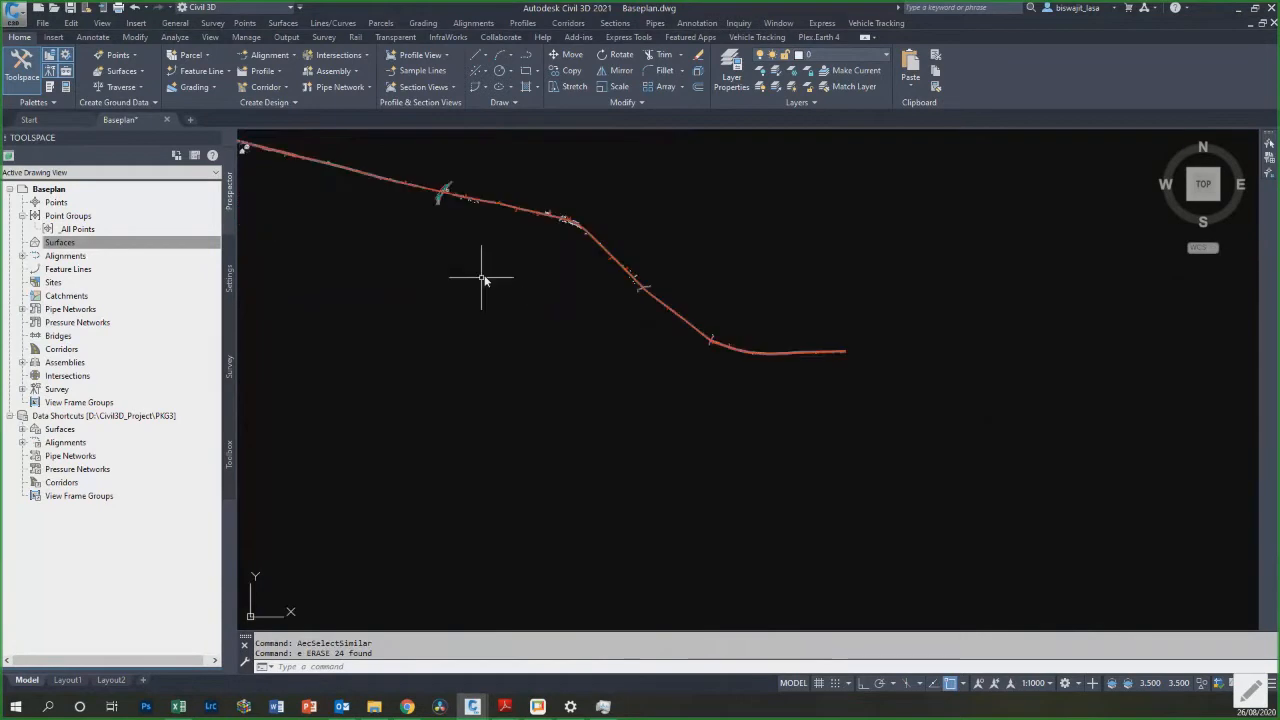
scroll(932, 440, up, 5)
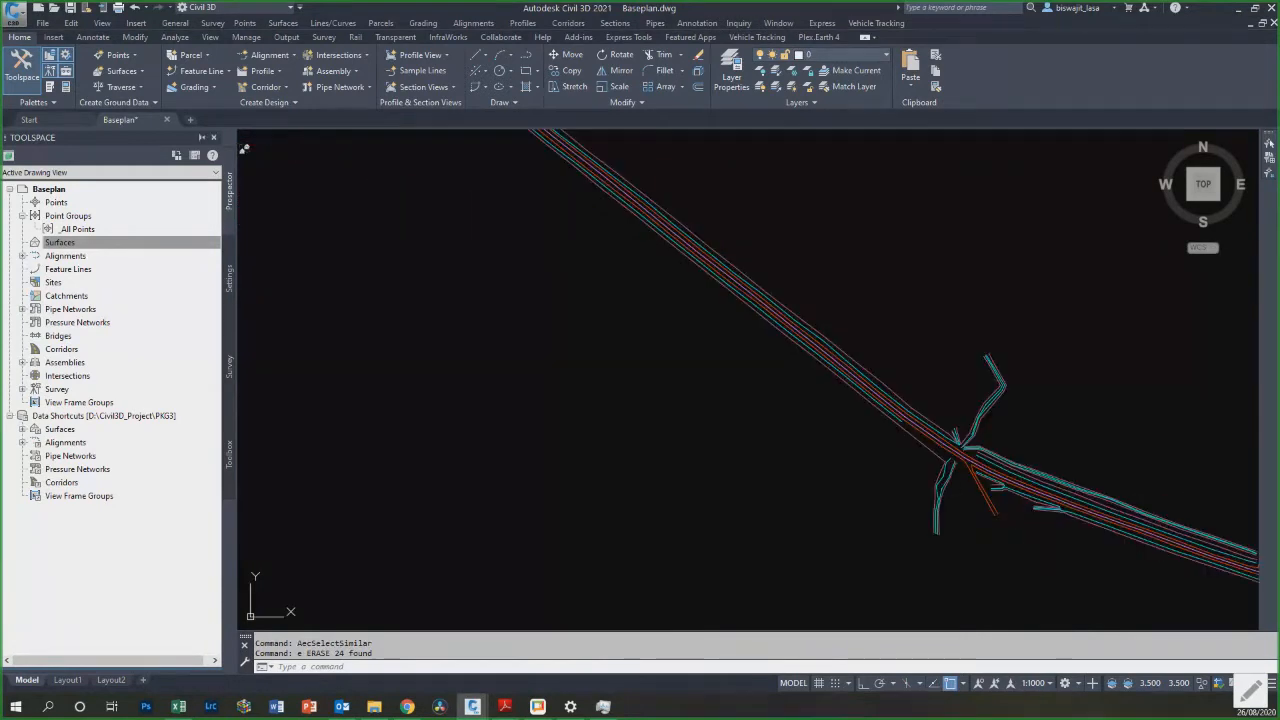
click(1270, 143)
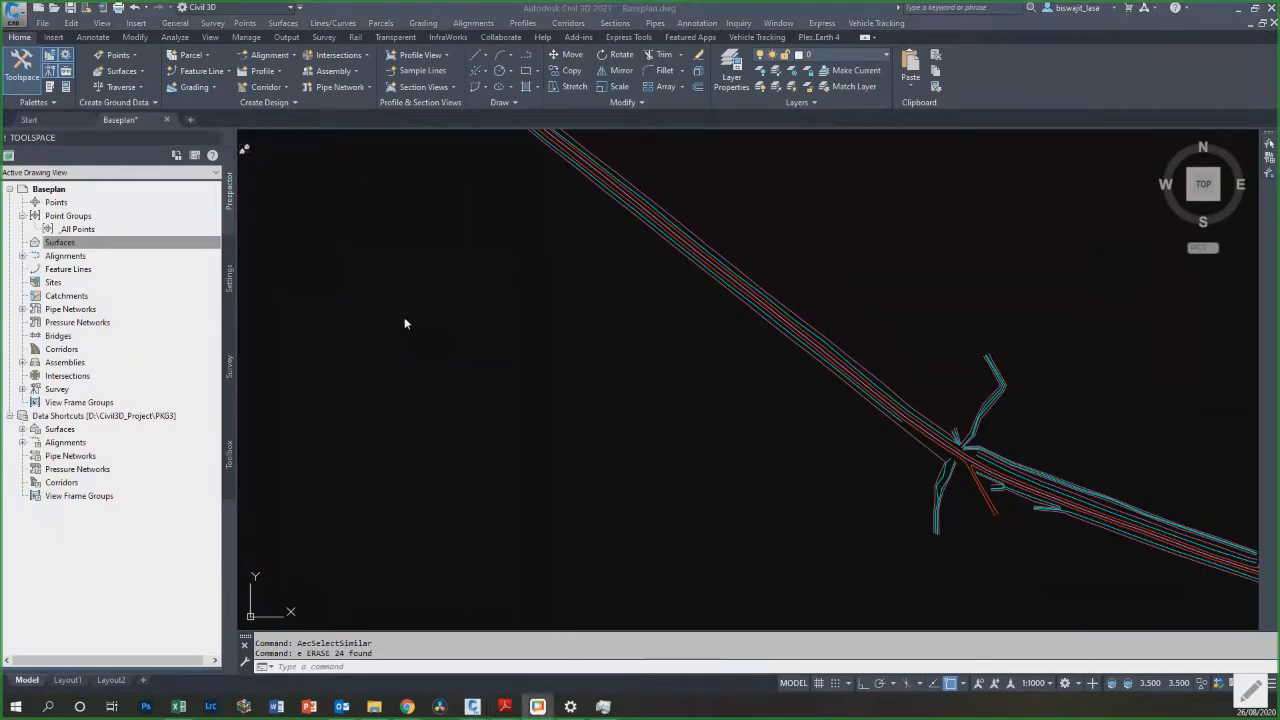
scroll(1071, 309, down, 8)
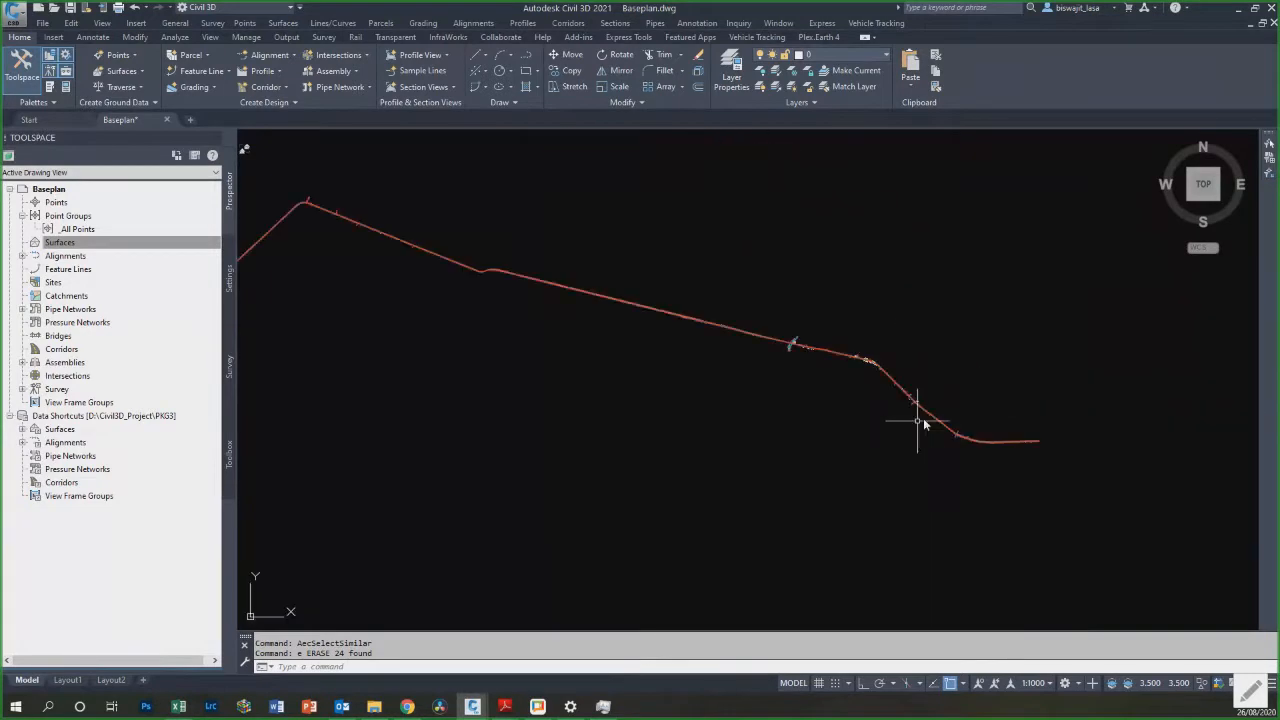
scroll(725, 352, up, 8)
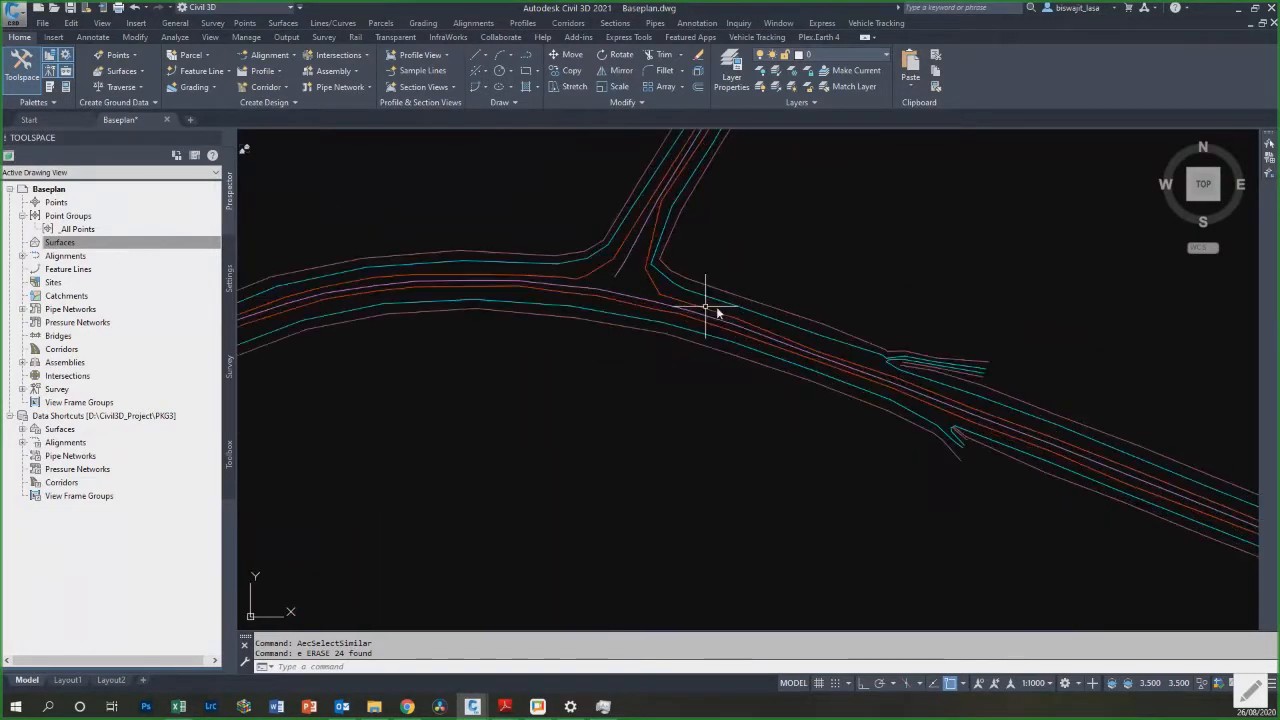
scroll(815, 298, down, 6)
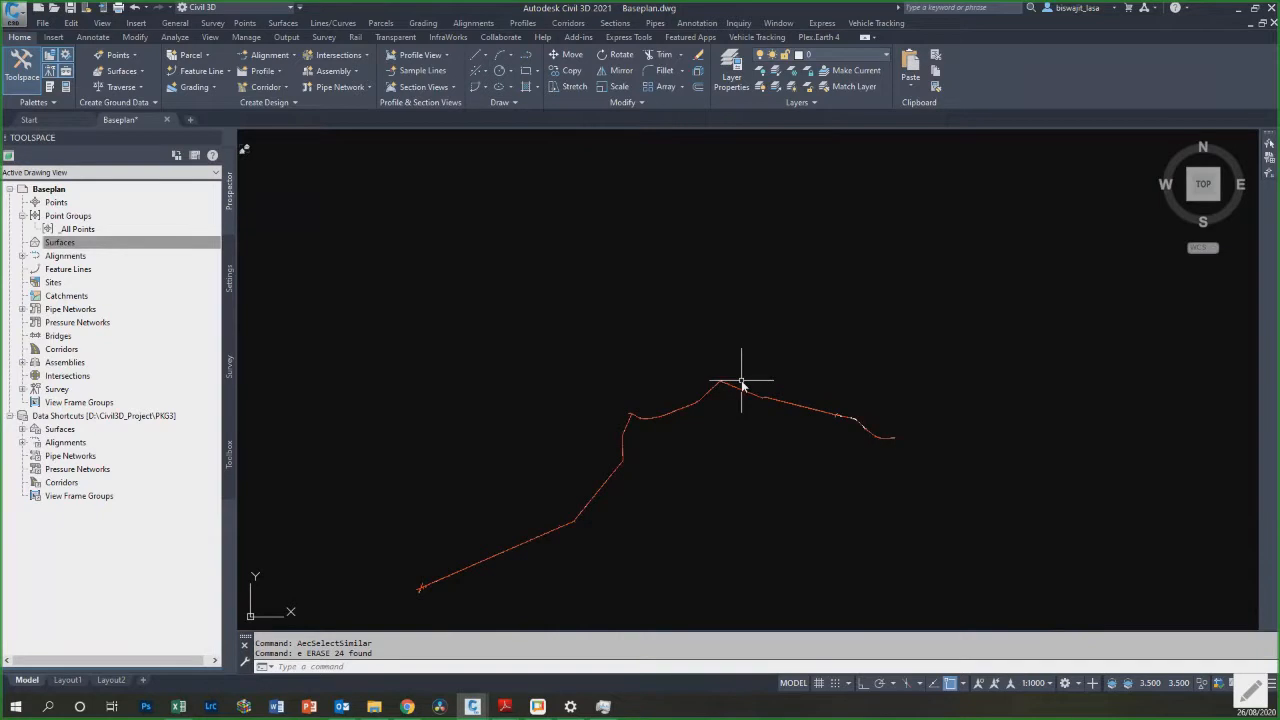
middle_click(440, 508)
middle_click(440, 508)
key(Escape)
key(Escape)
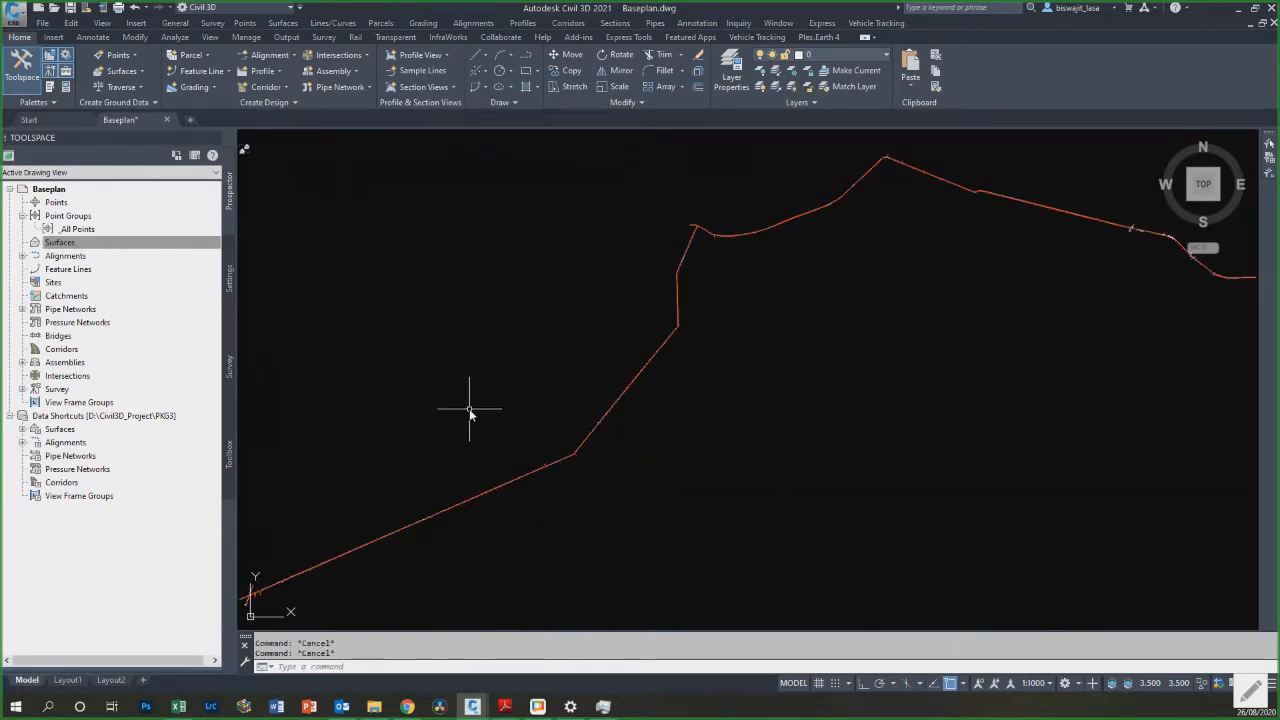
Step: Purge all unused named items from the drawing, including blocks, layers, linetypes and styles
text(purge)
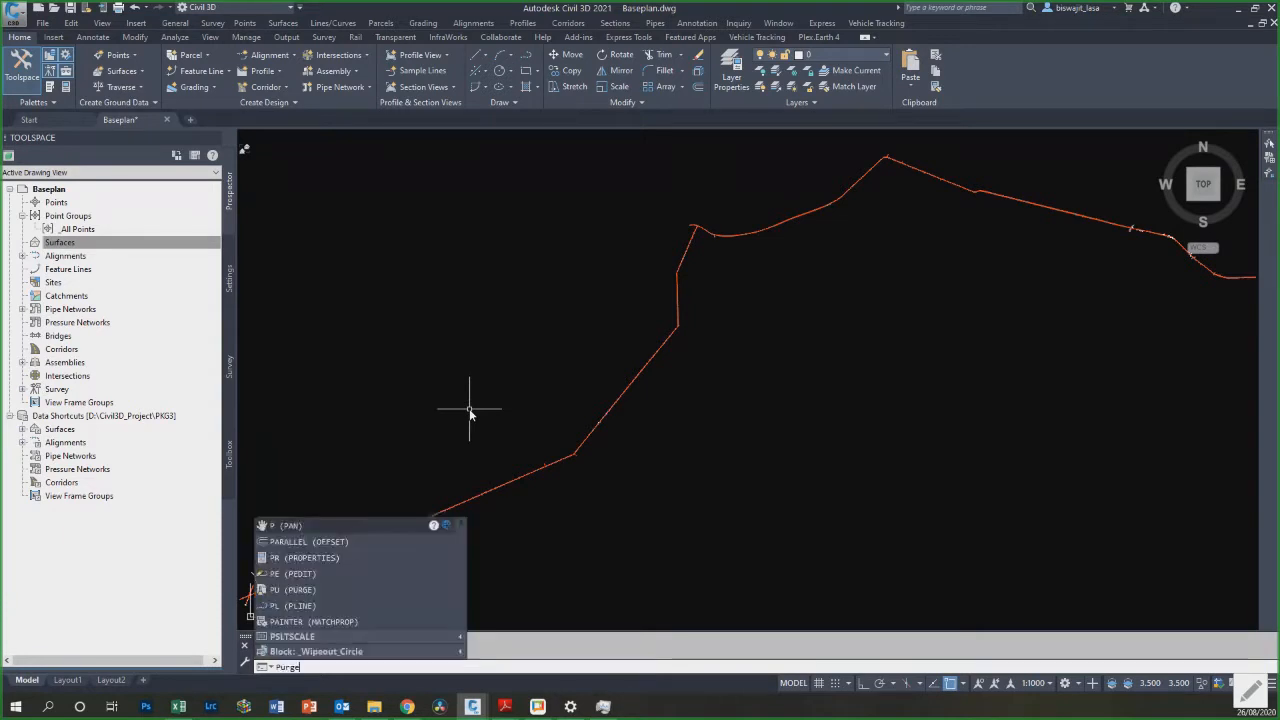
key(Return)
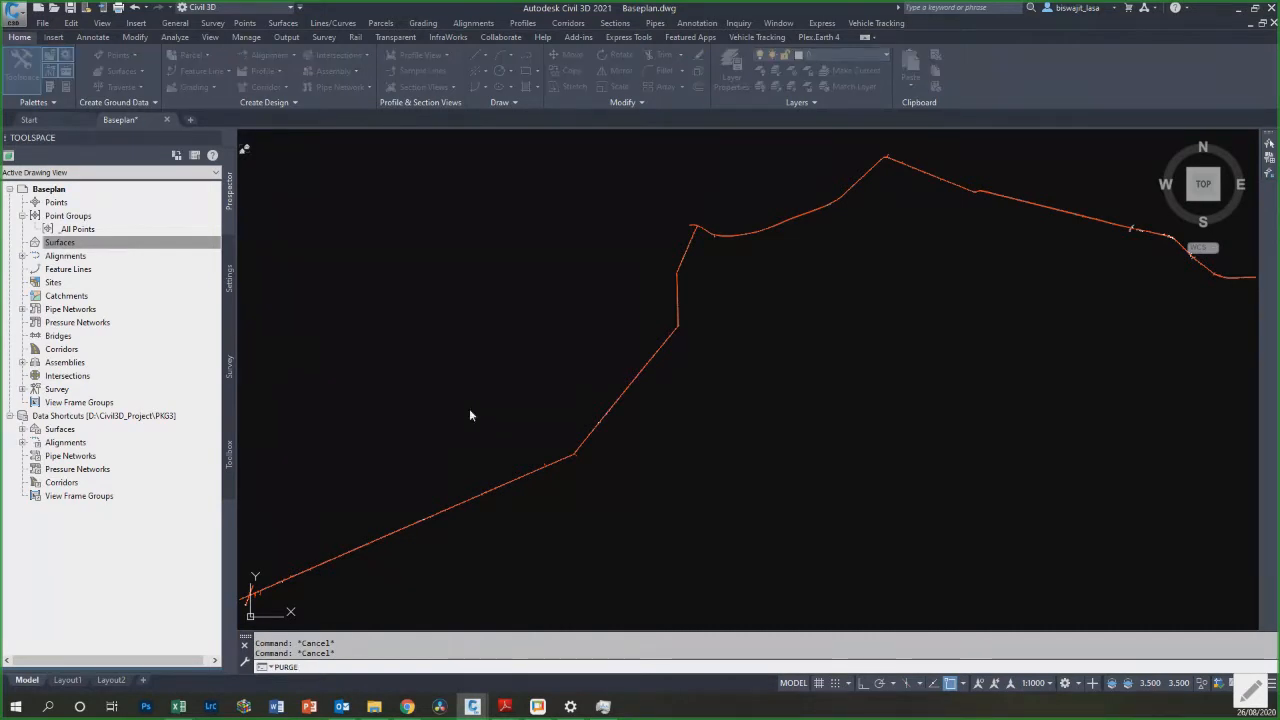
drag(421, 202, 560, 176)
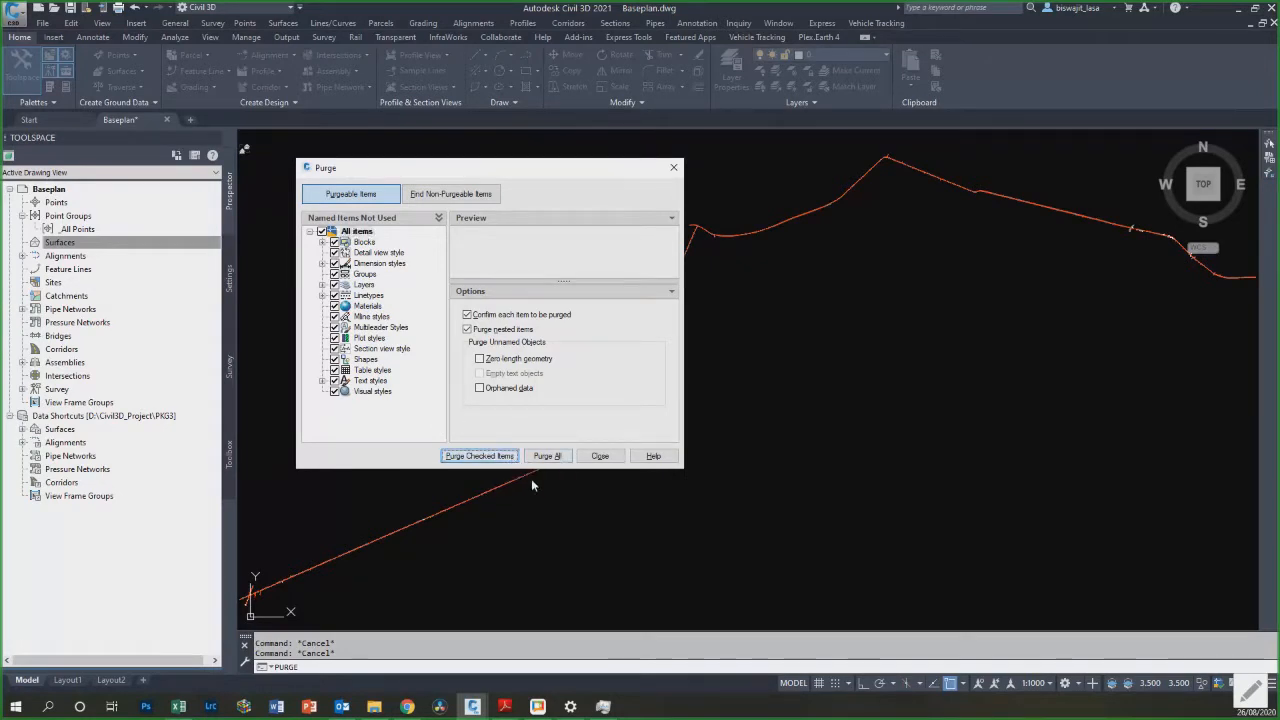
click(547, 456)
click(597, 337)
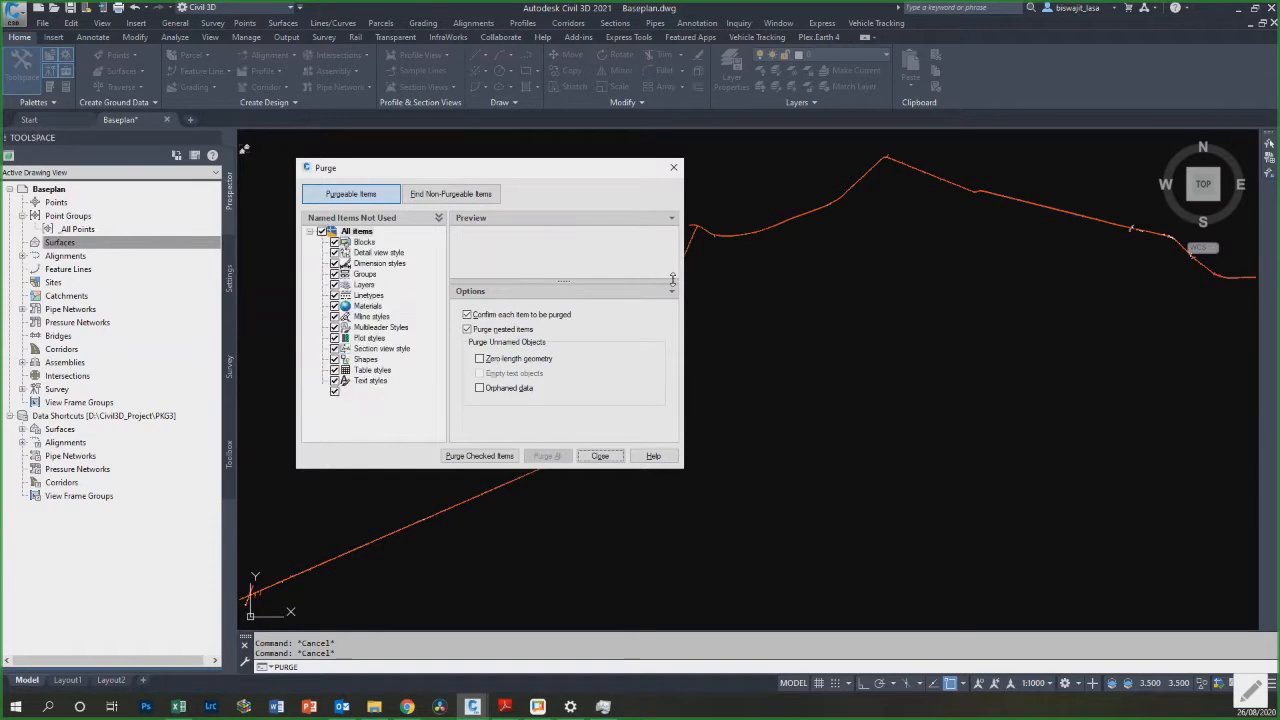
click(600, 456)
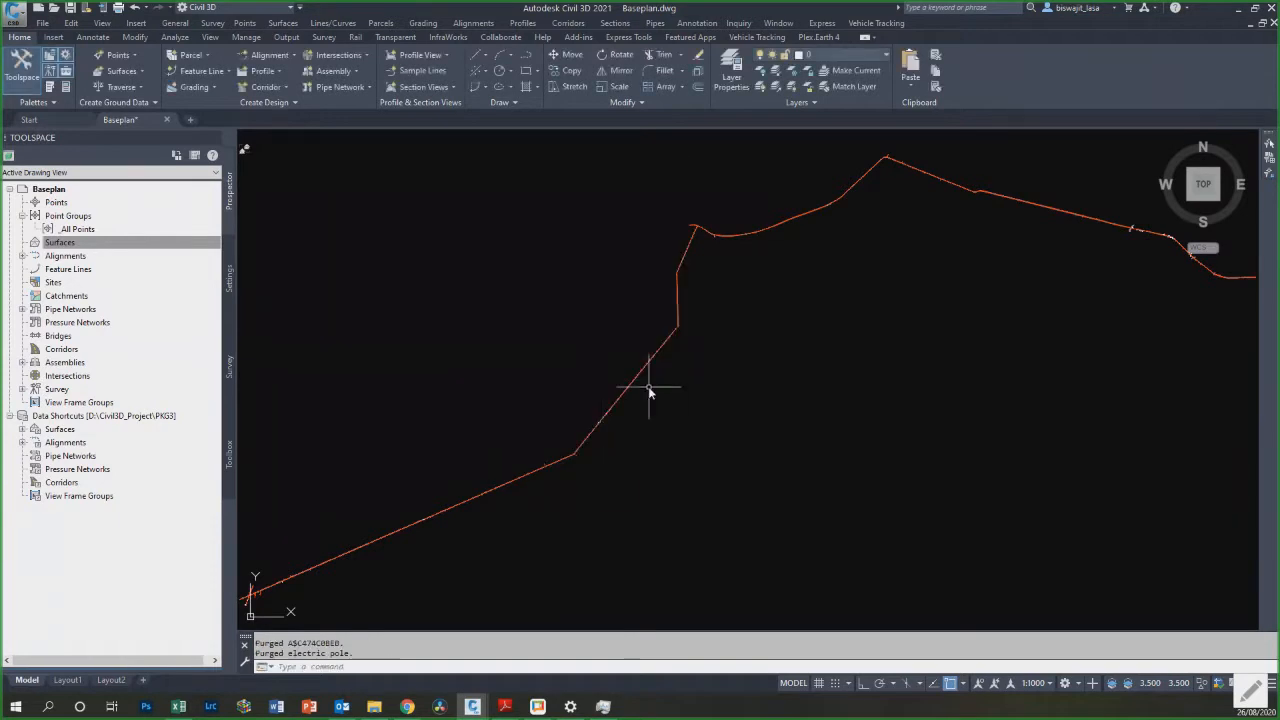
Step: Save and close the Baseplan drawing and start a new drawing
key(ctrl+s)
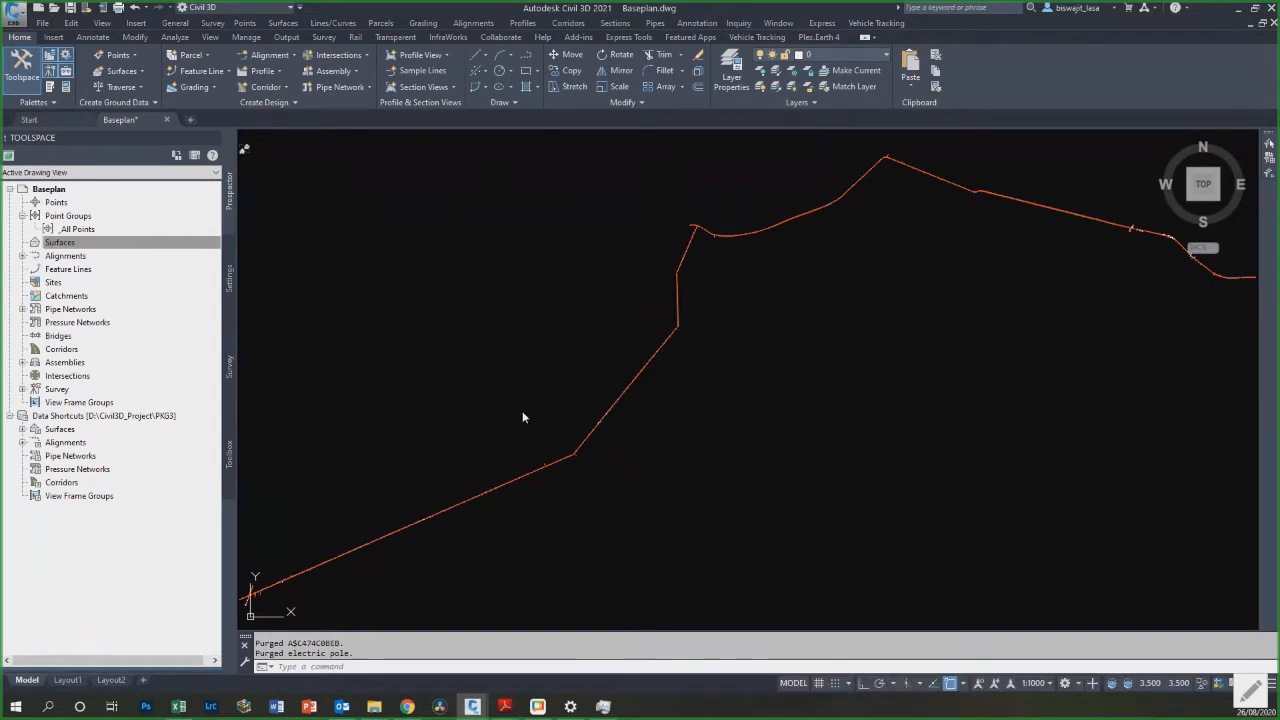
key(ctrl+s)
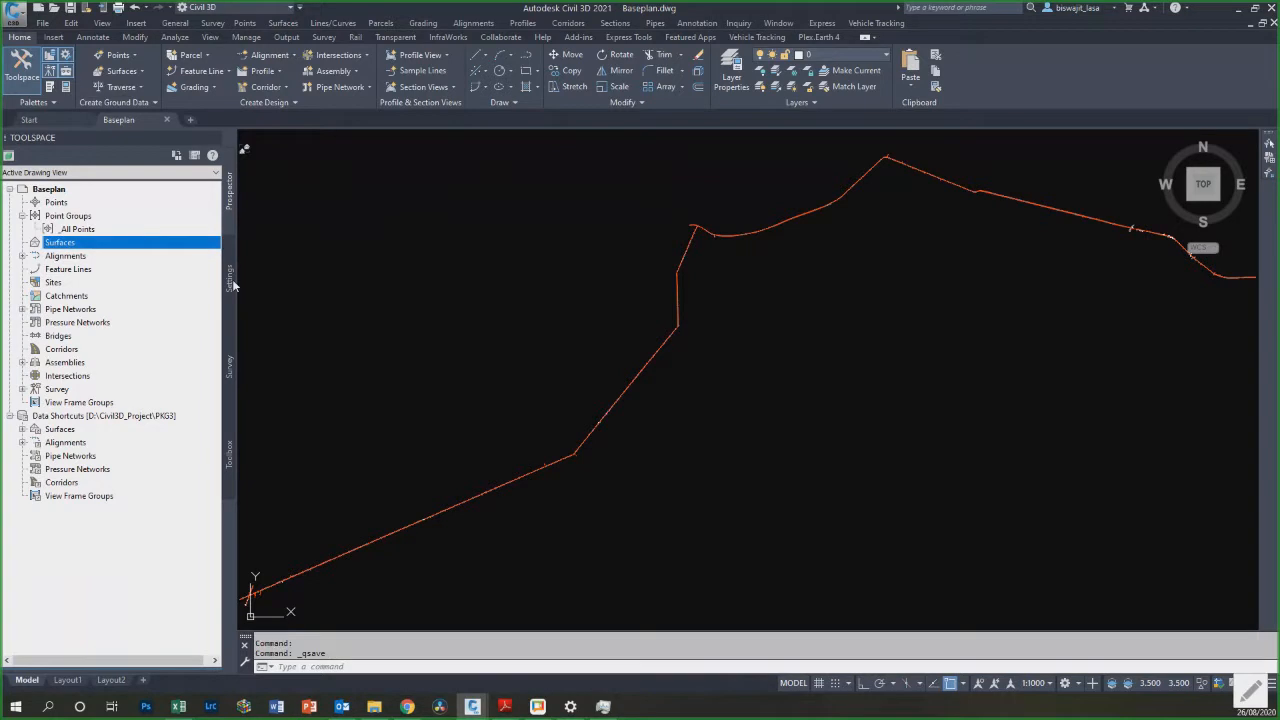
click(167, 120)
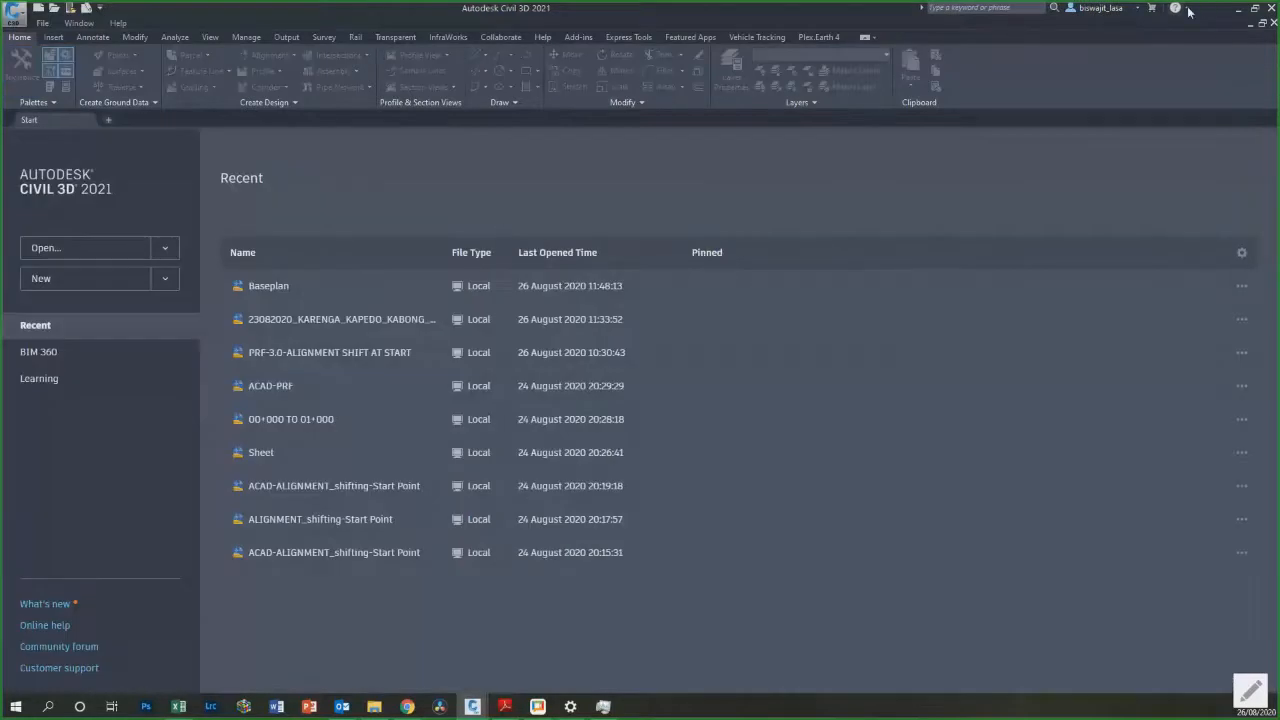
click(68, 279)
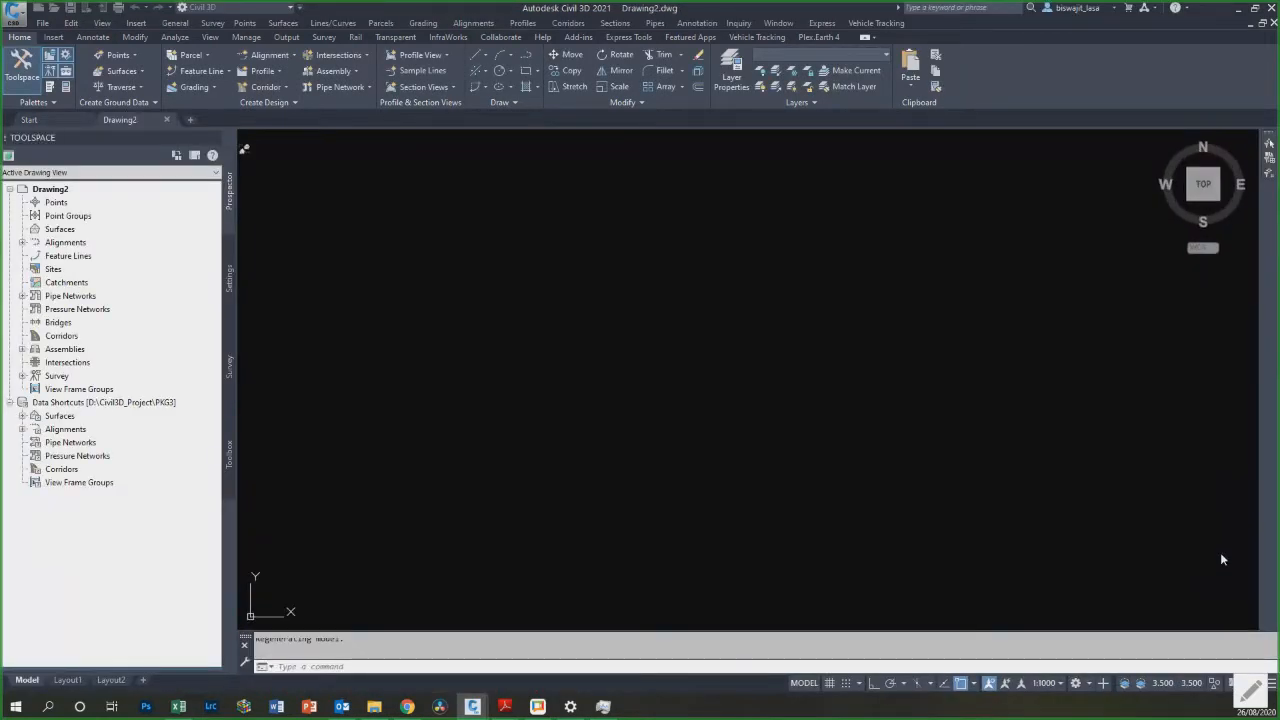
Step: Switch to File Explorer and examine the contents of the Civil3D_Project folder on New Volume (D:)
drag(640, 10, 824, 374)
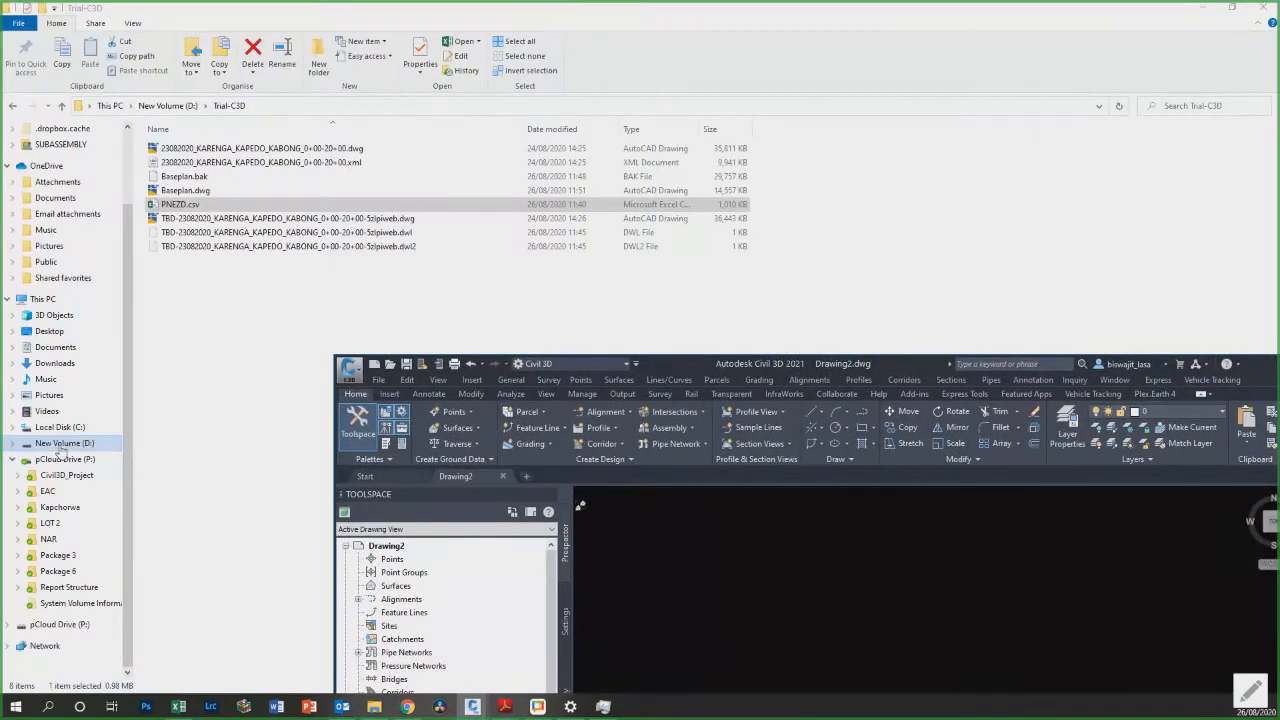
click(64, 443)
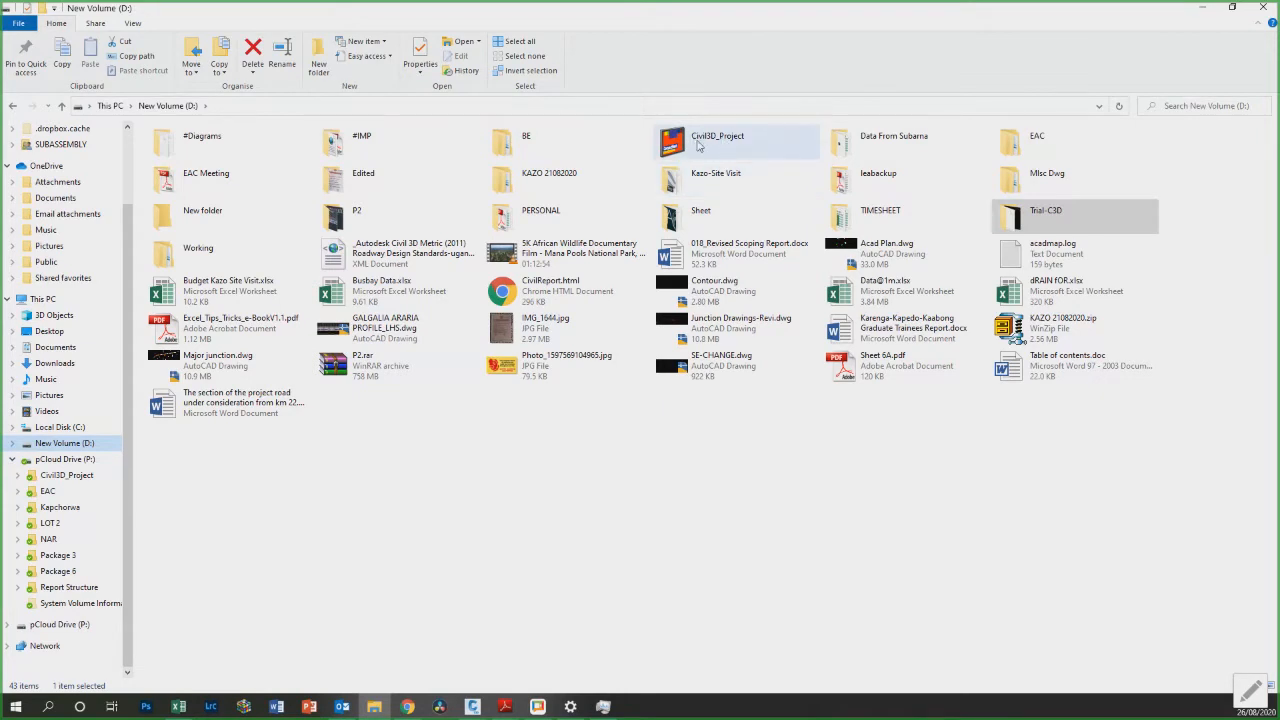
double_click(672, 142)
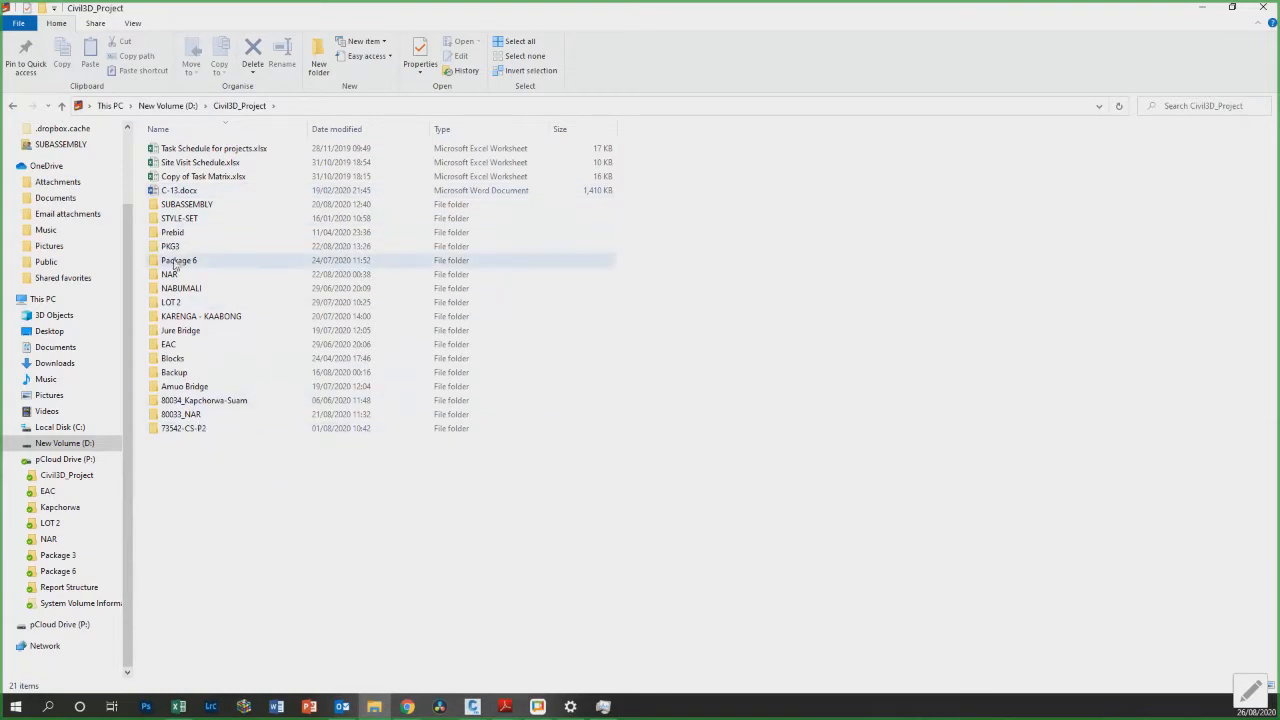
click(168, 106)
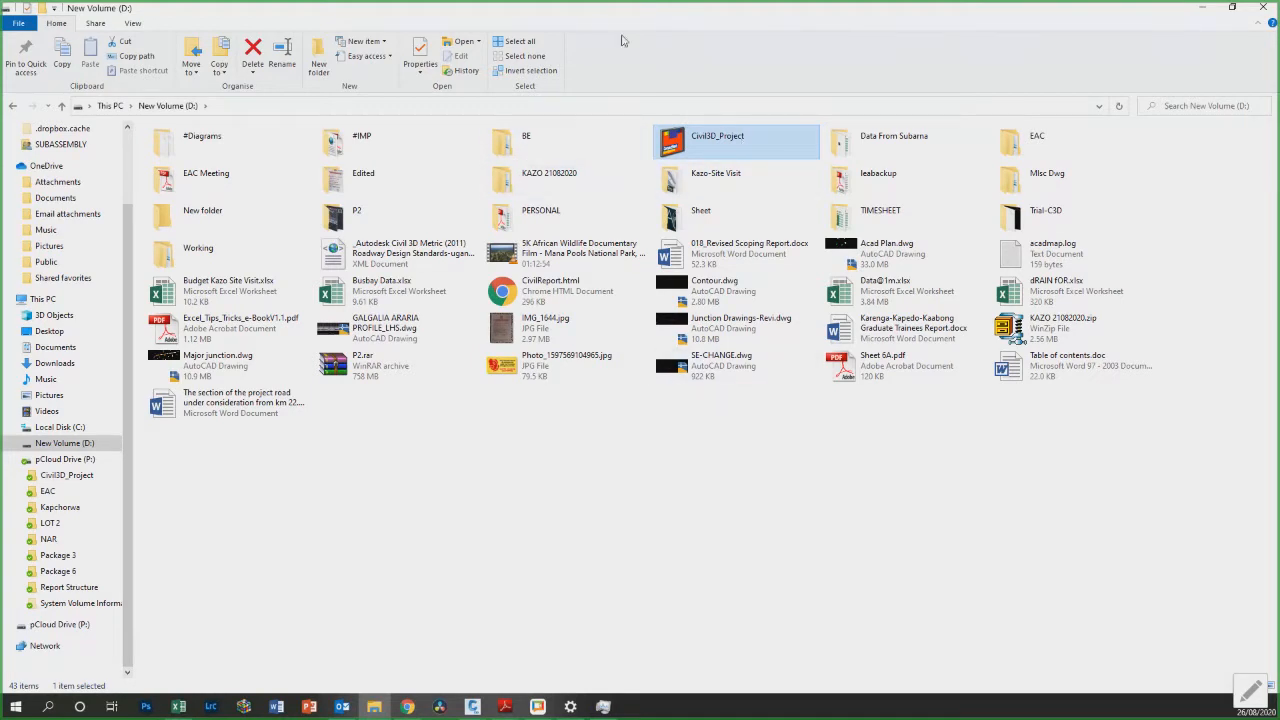
double_click(854, 6)
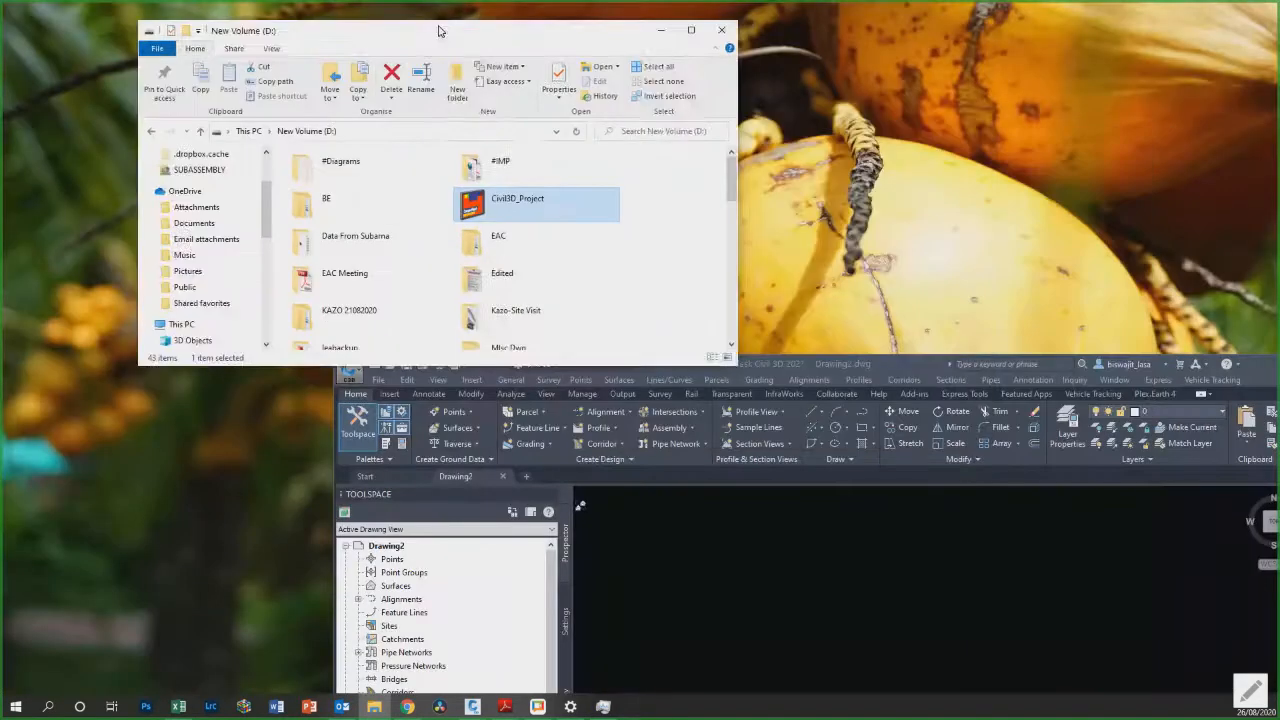
Step: Switch back to Civil 3D and set the data shortcuts working folder to Civil3D_Project on New Volume (D:)
double_click(857, 366)
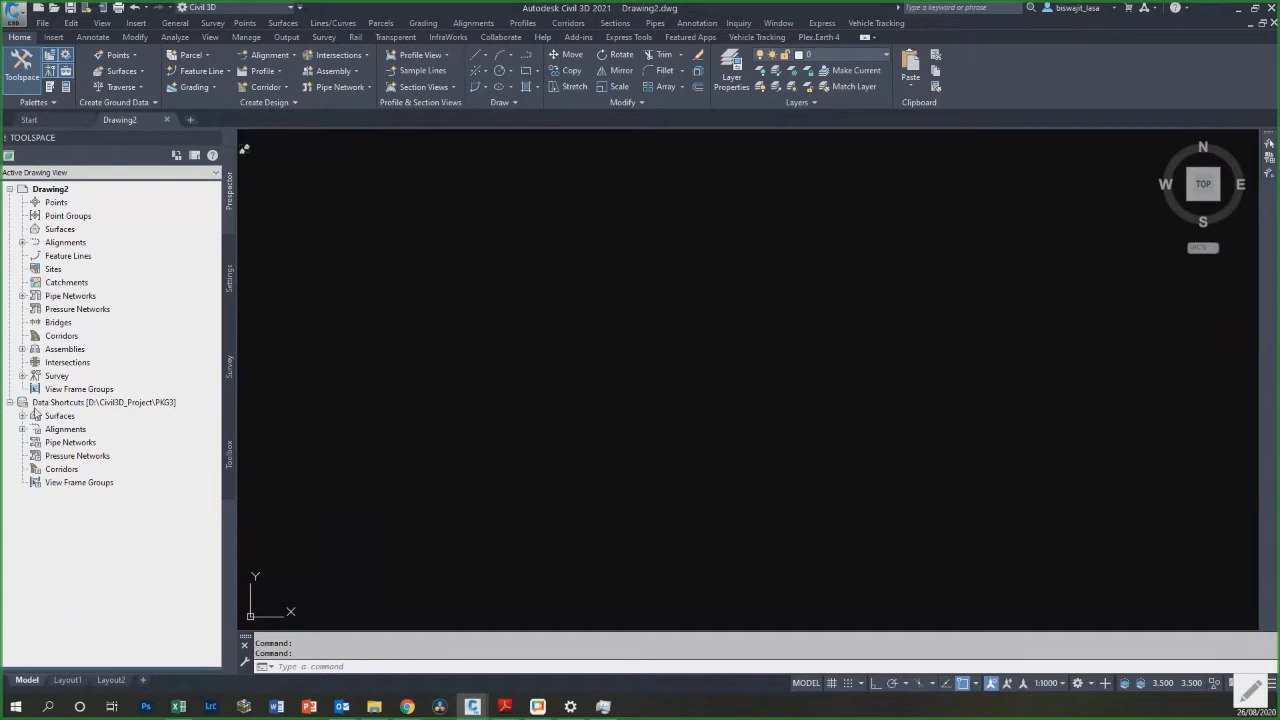
right_click(118, 410)
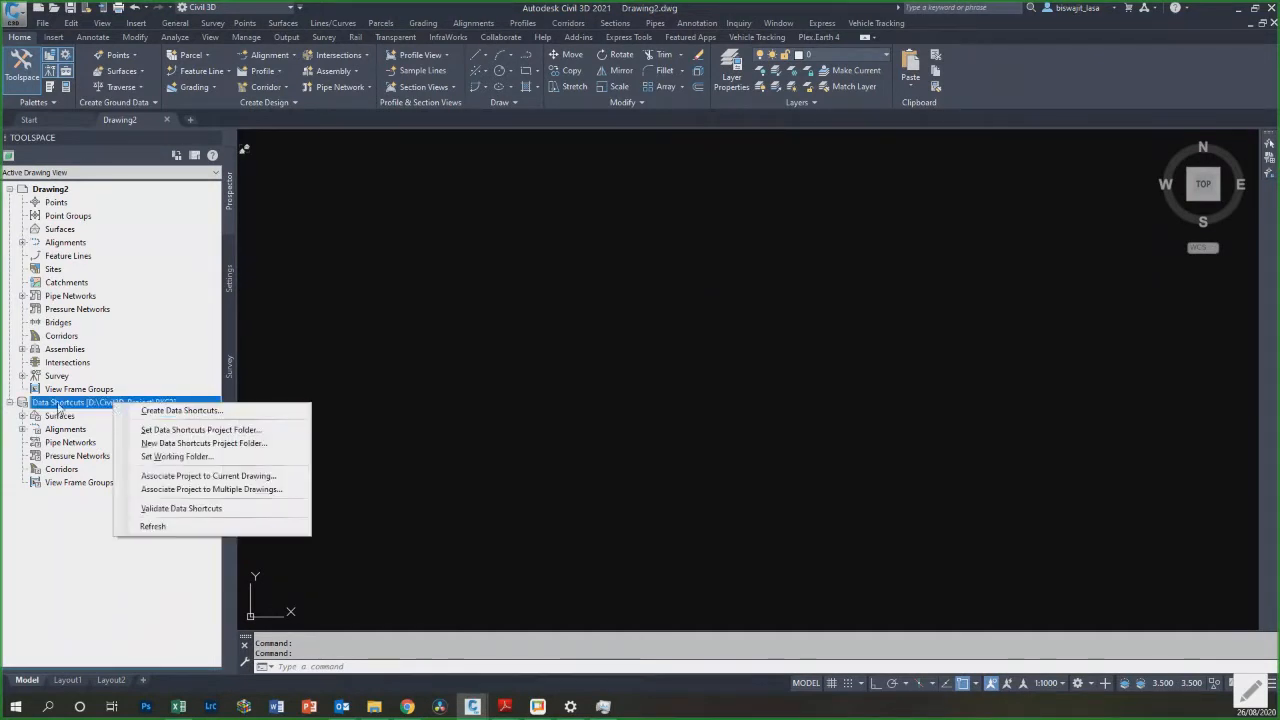
click(75, 404)
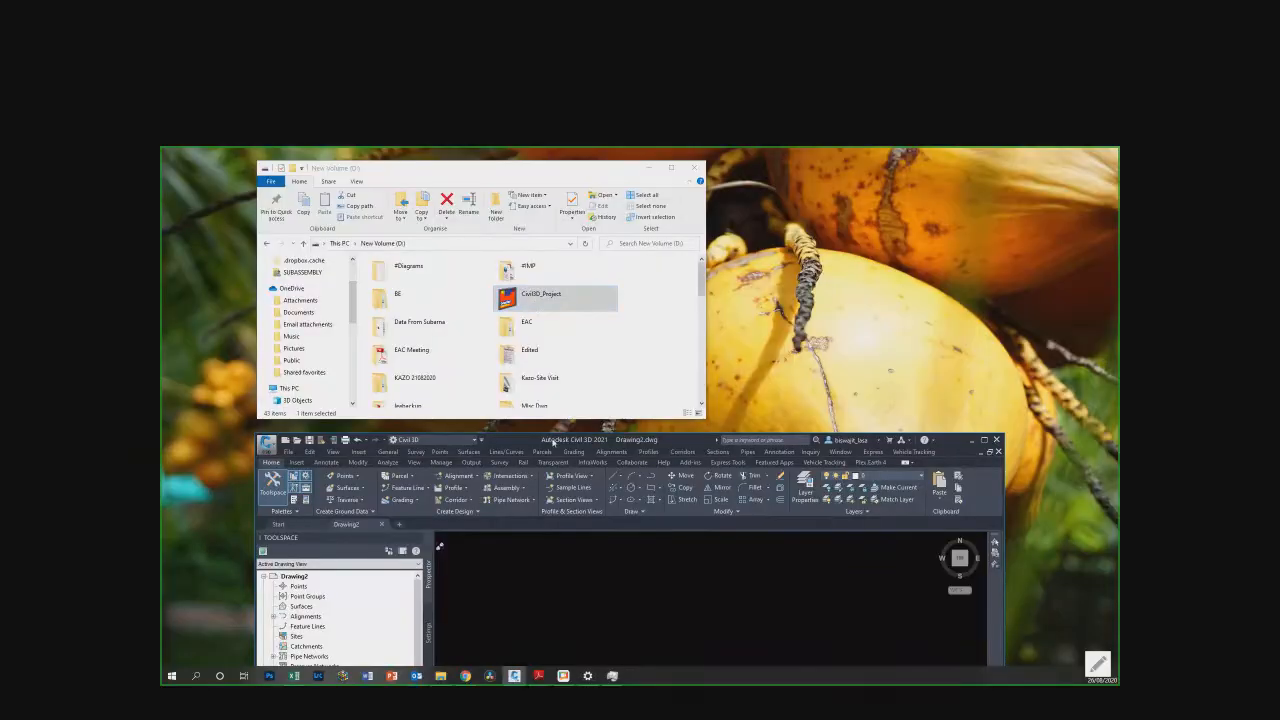
drag(541, 443, 573, 290)
right_click(389, 479)
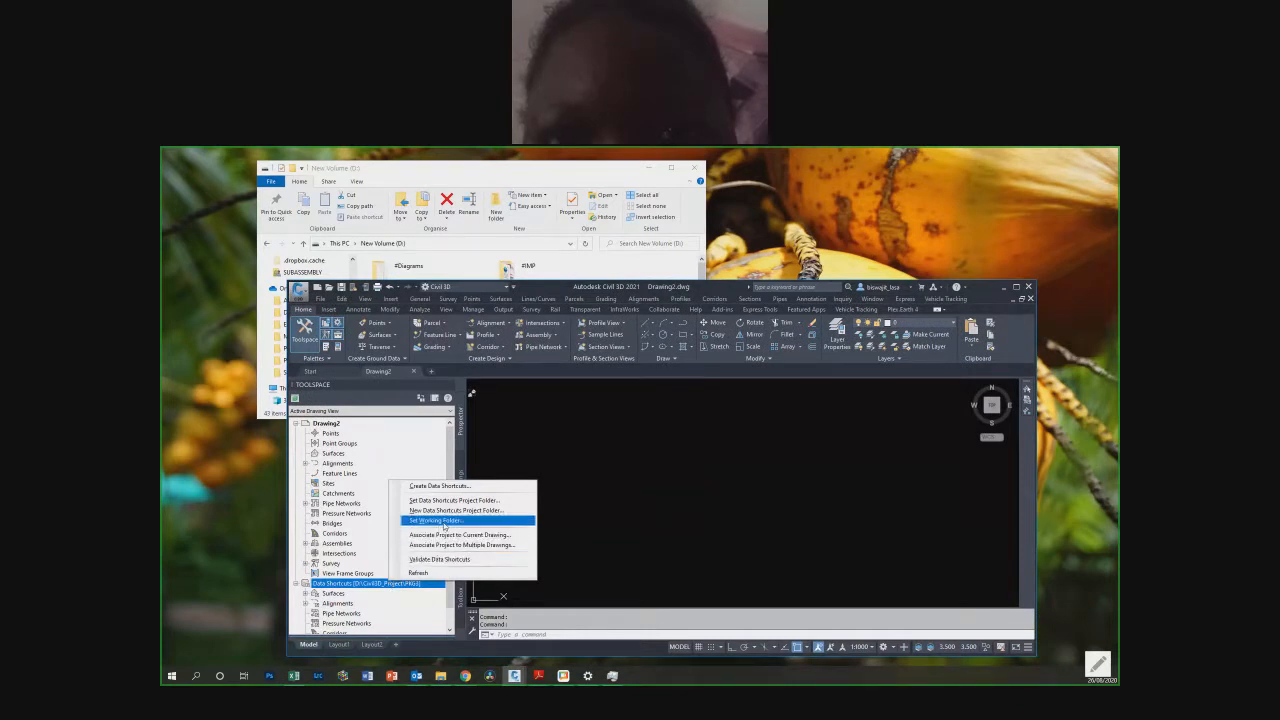
click(441, 521)
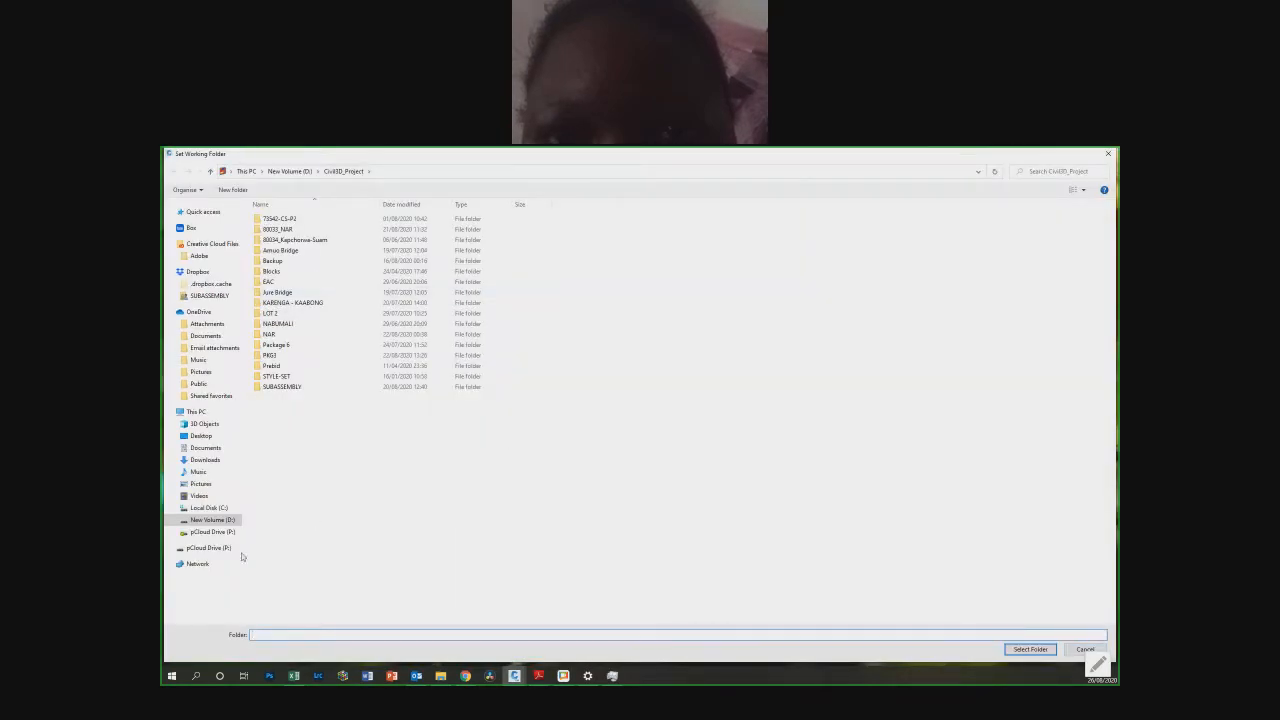
click(212, 520)
click(459, 255)
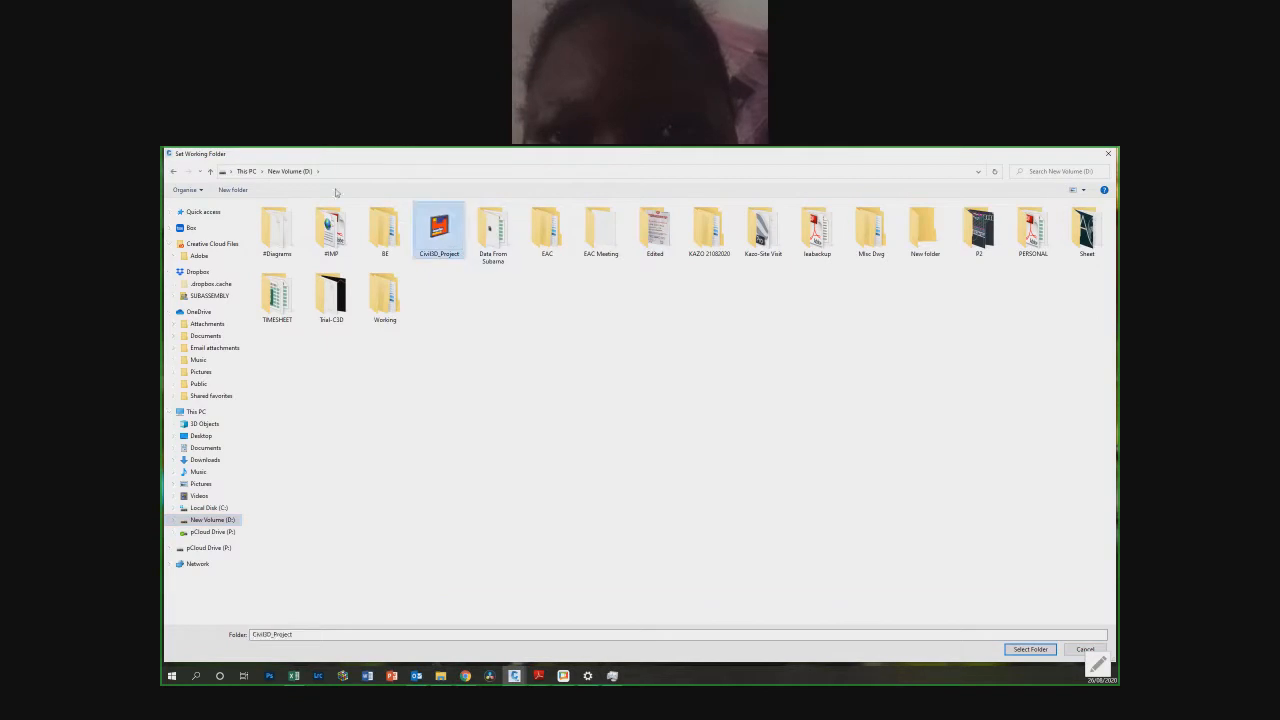
click(1031, 650)
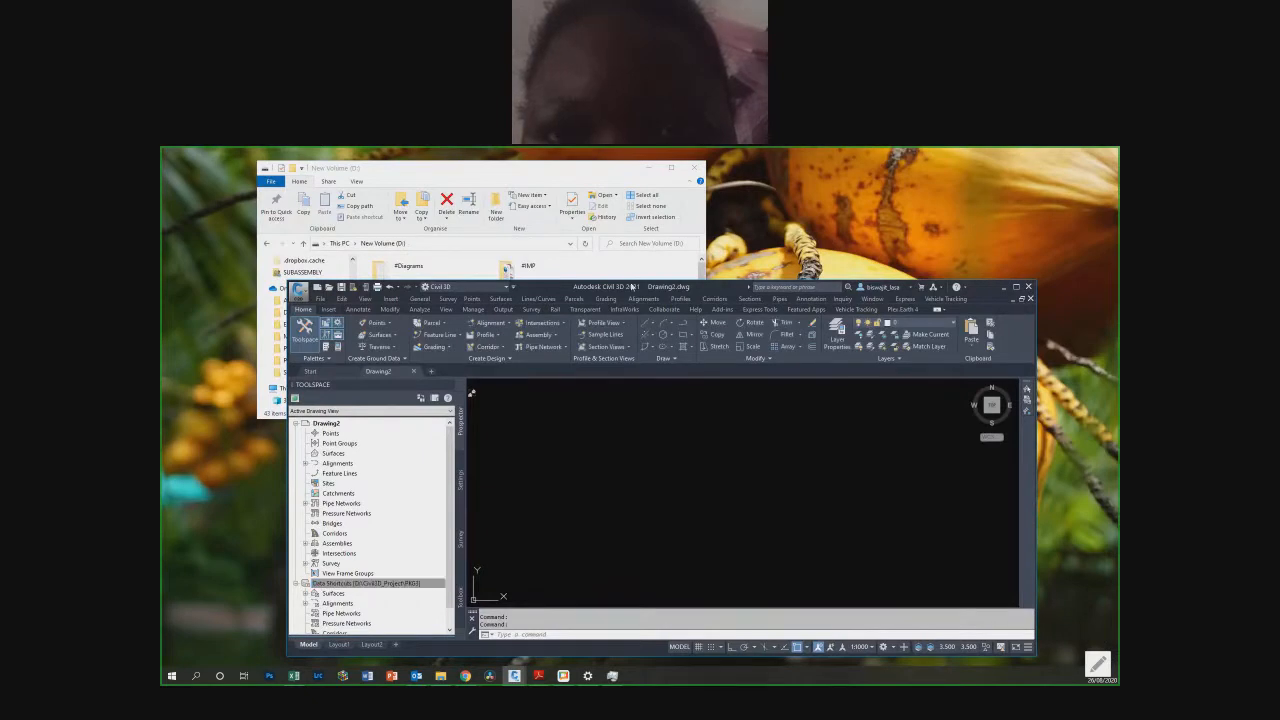
Step: Create a new data shortcuts project folder named Trail in the D:\Civil3D_Project working folder, without a project template
click(399, 583)
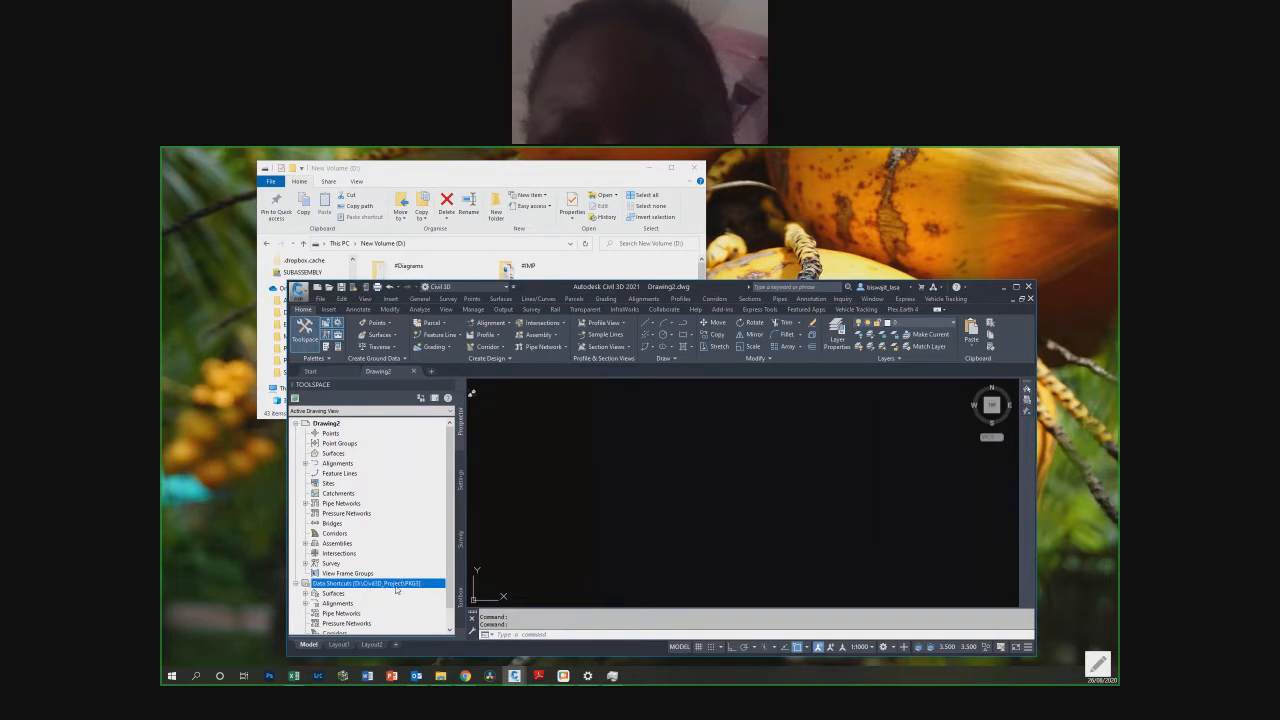
double_click(621, 287)
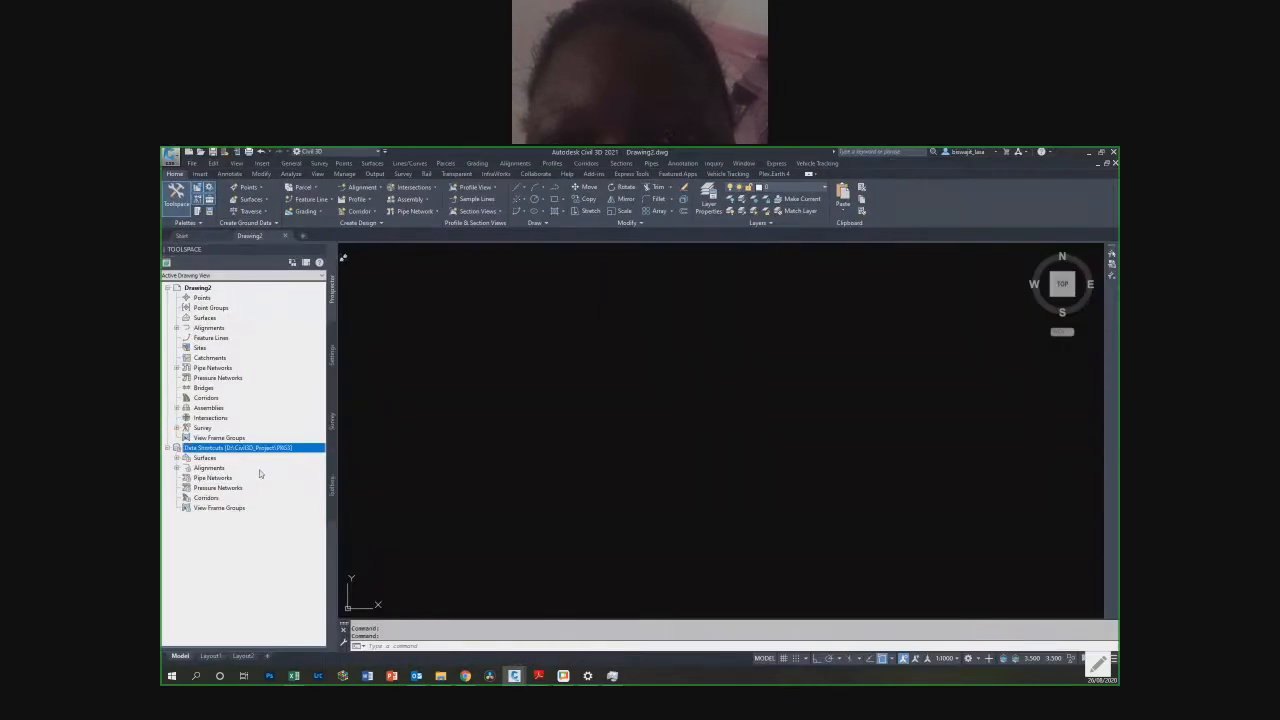
right_click(274, 451)
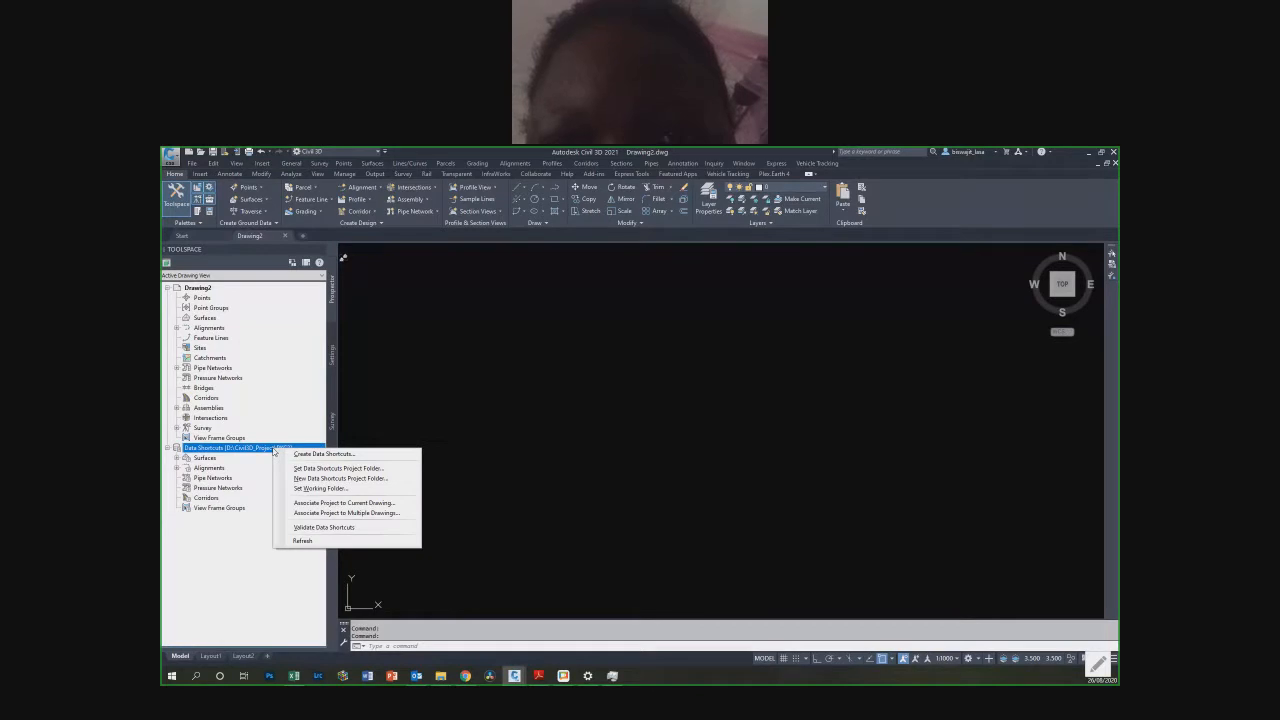
click(358, 479)
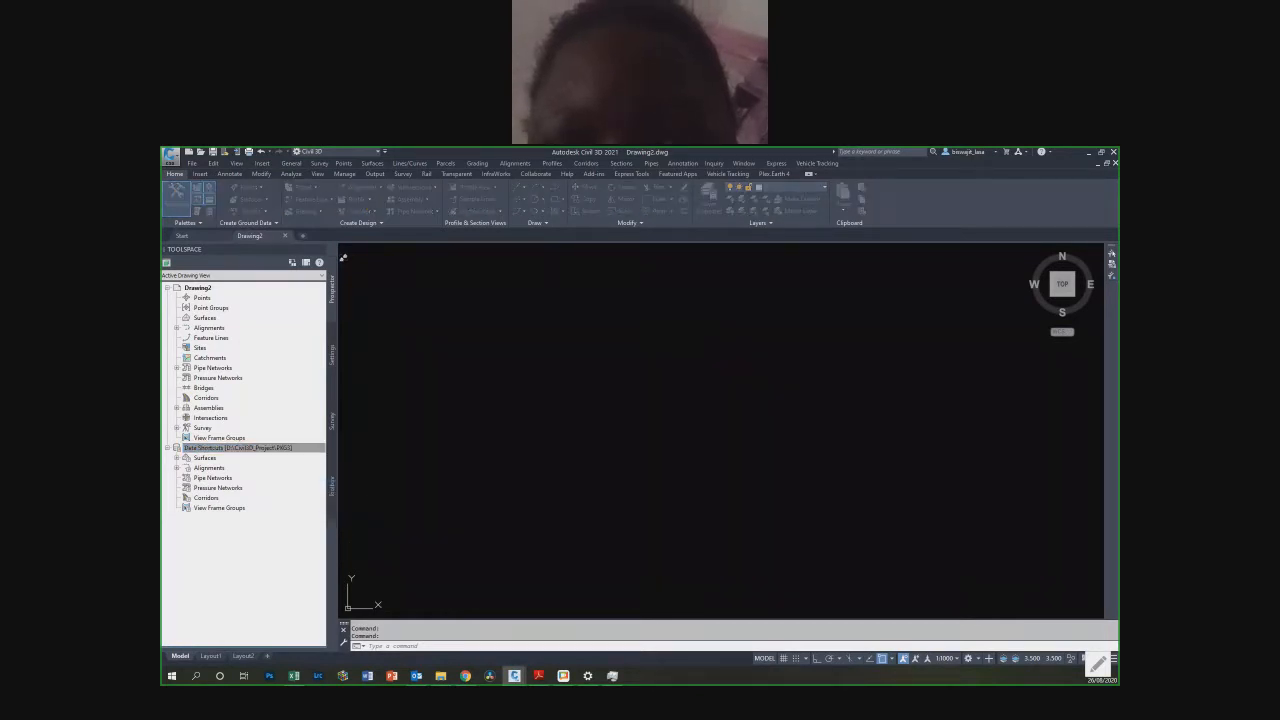
drag(500, 288, 722, 308)
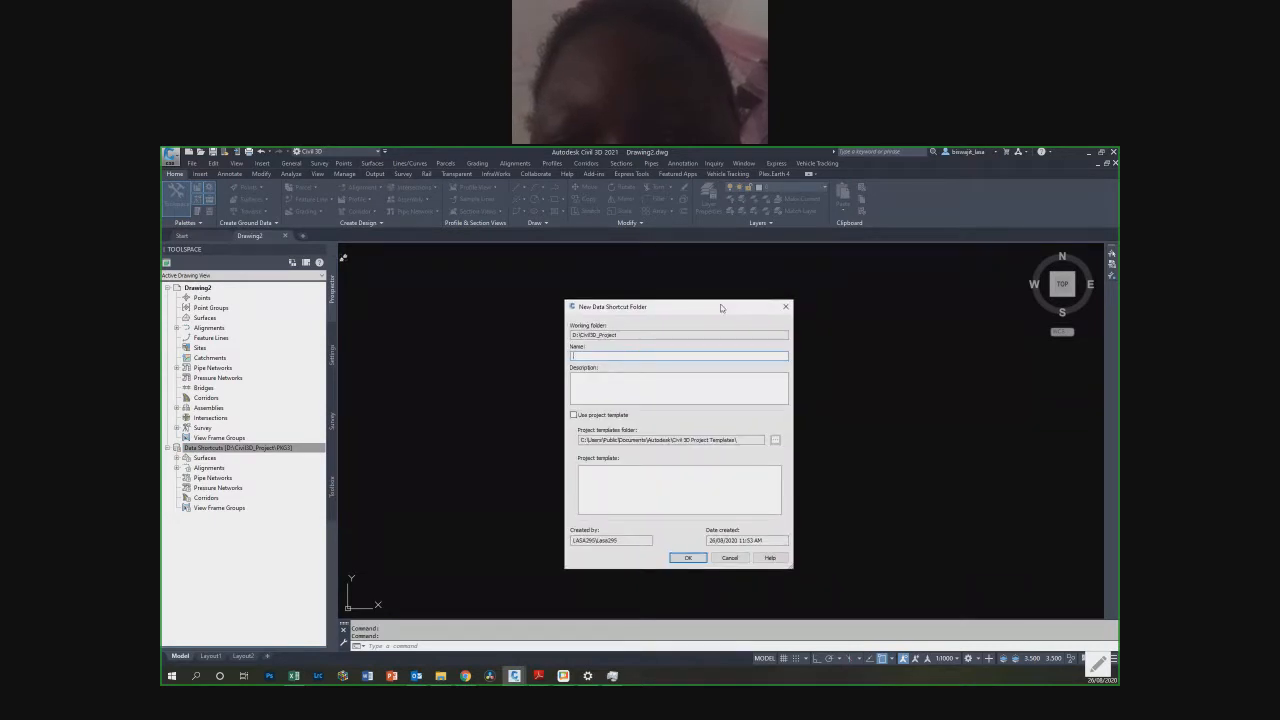
drag(713, 302, 846, 275)
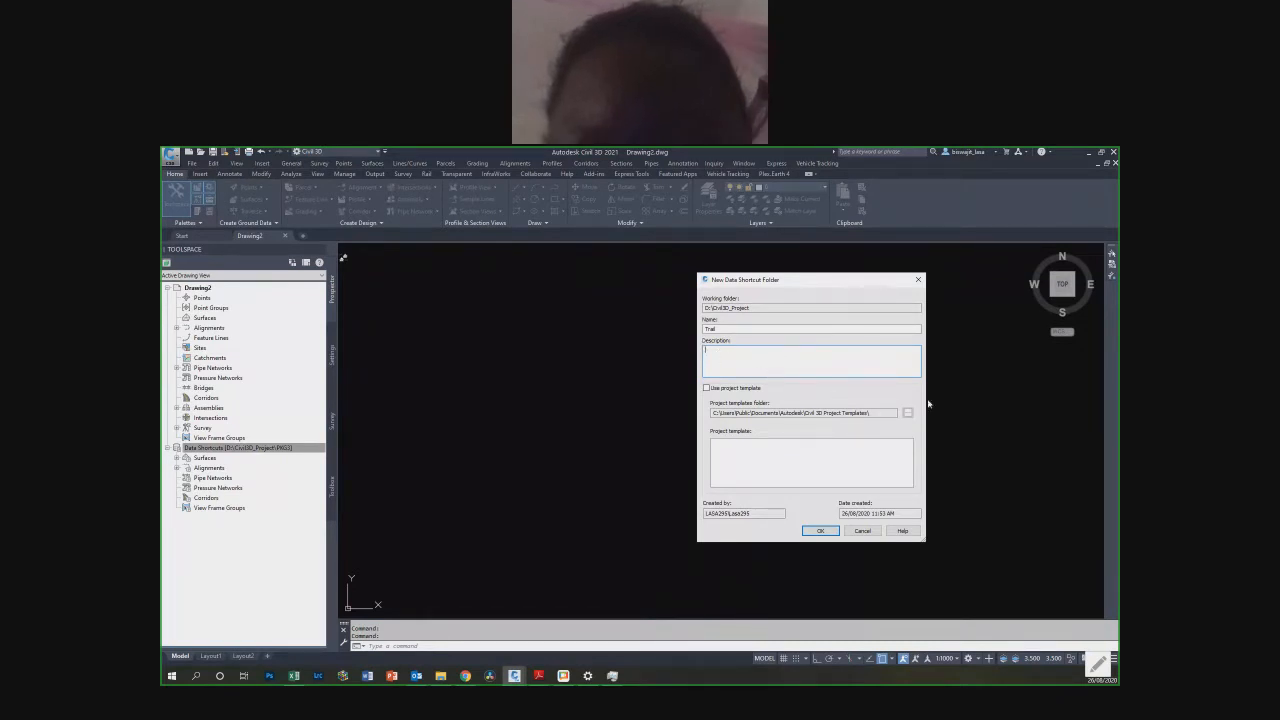
drag(713, 413, 870, 413)
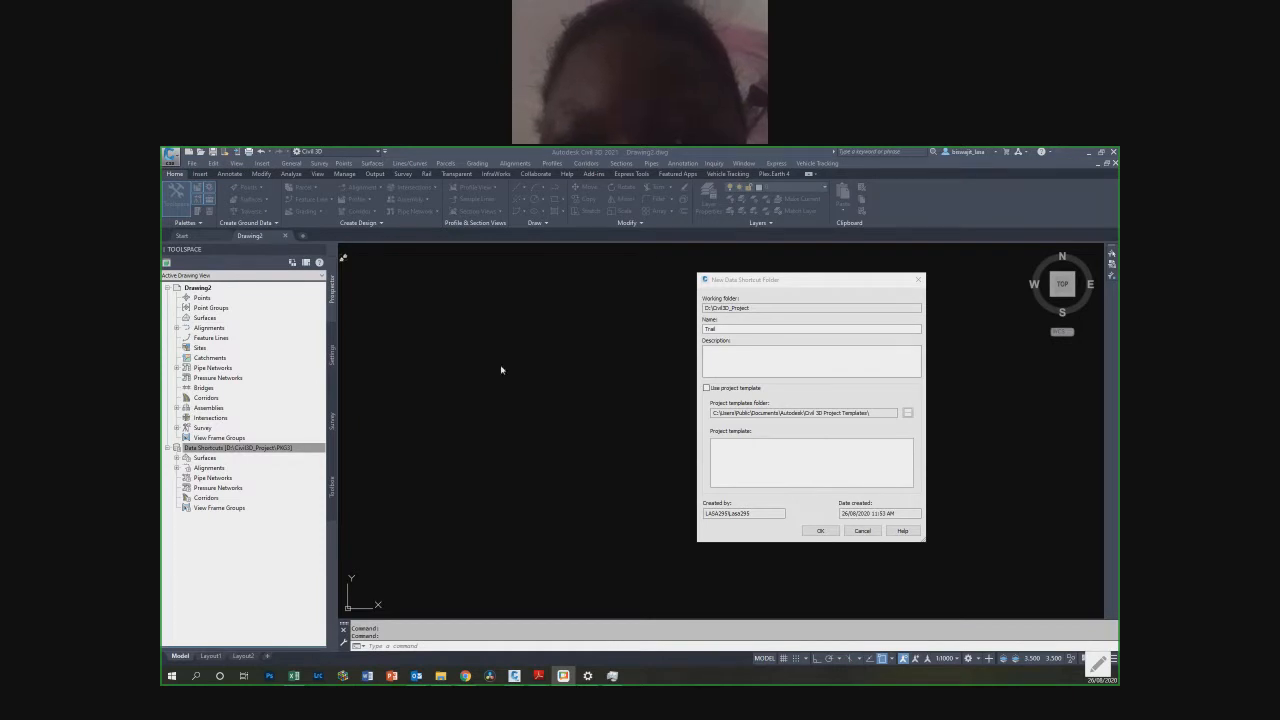
click(756, 354)
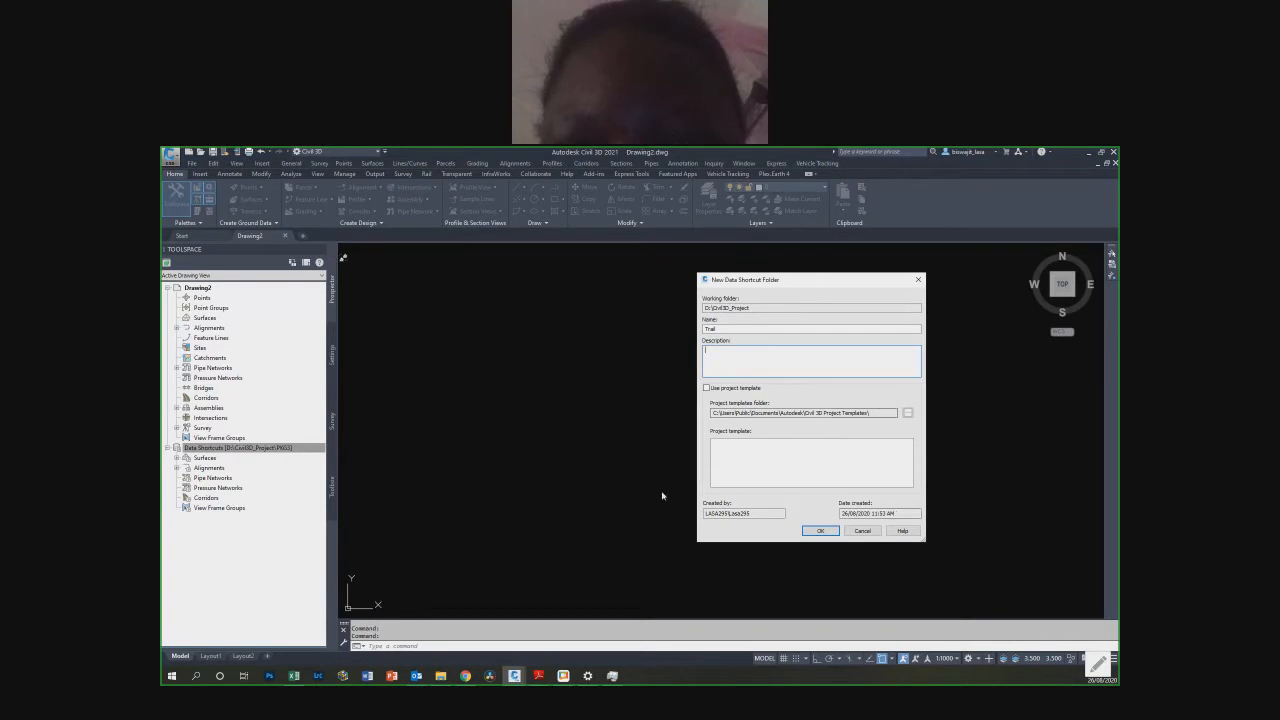
drag(872, 413, 743, 413)
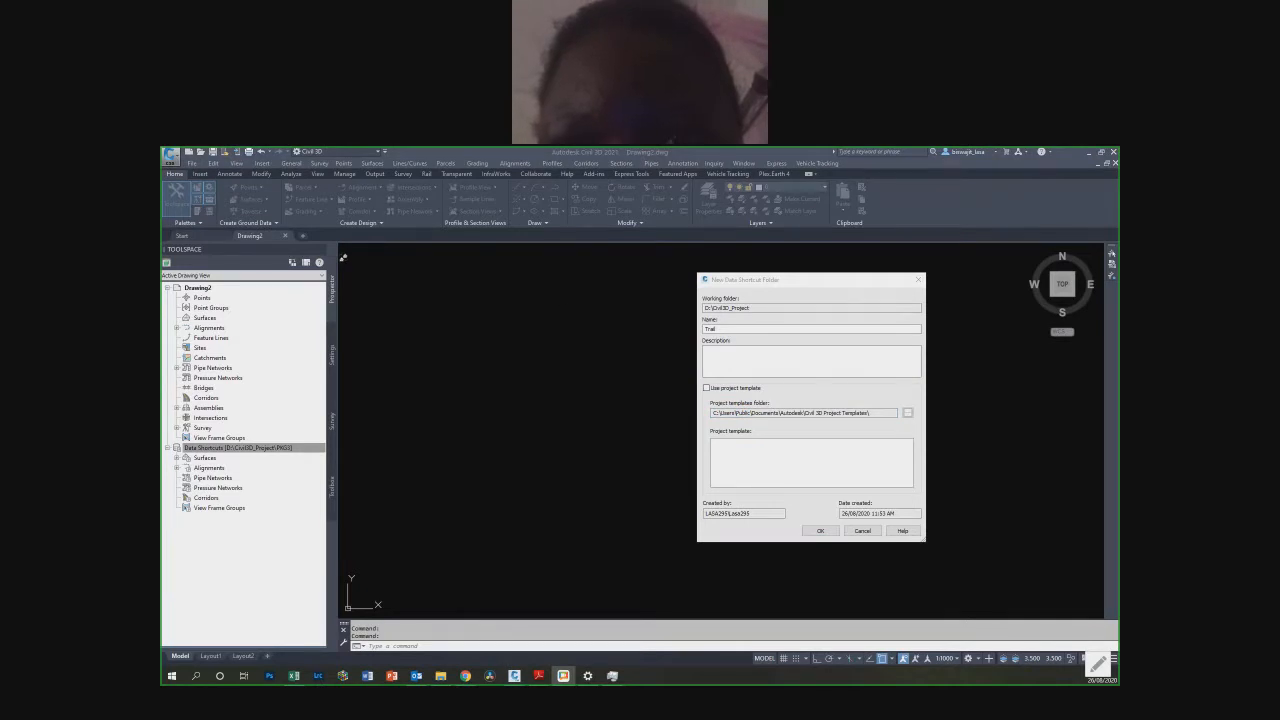
click(820, 531)
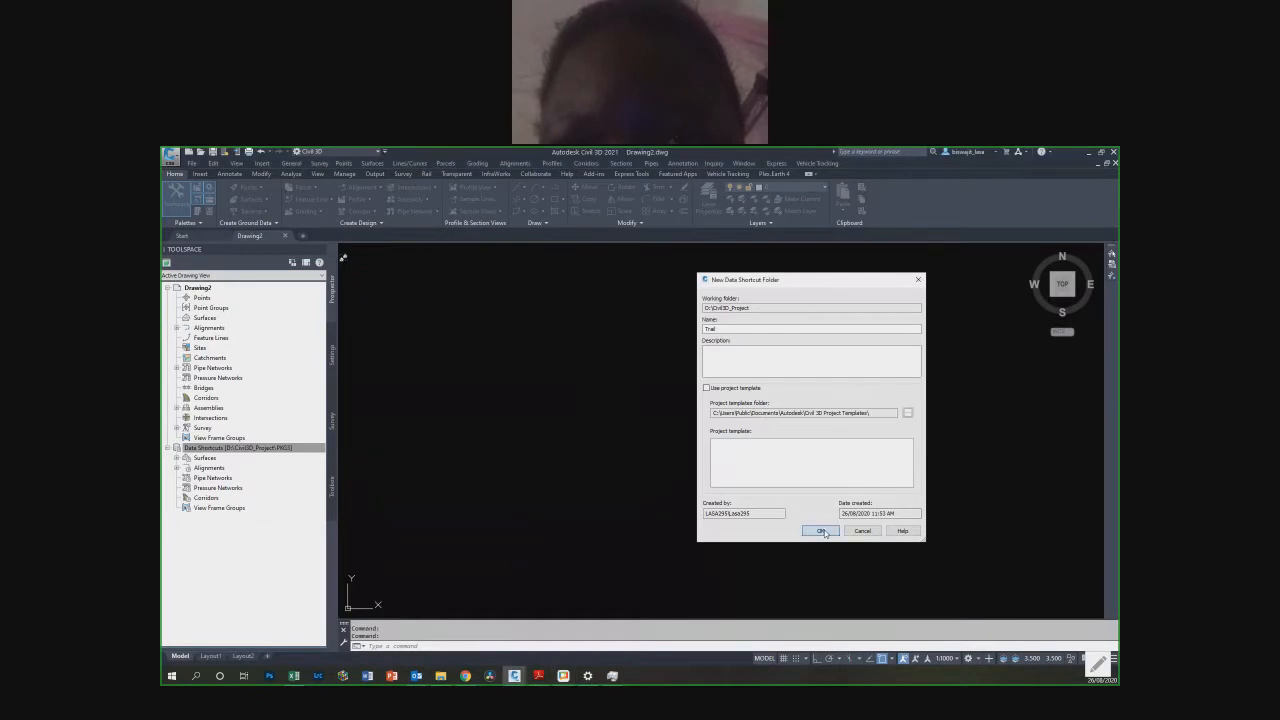
click(824, 531)
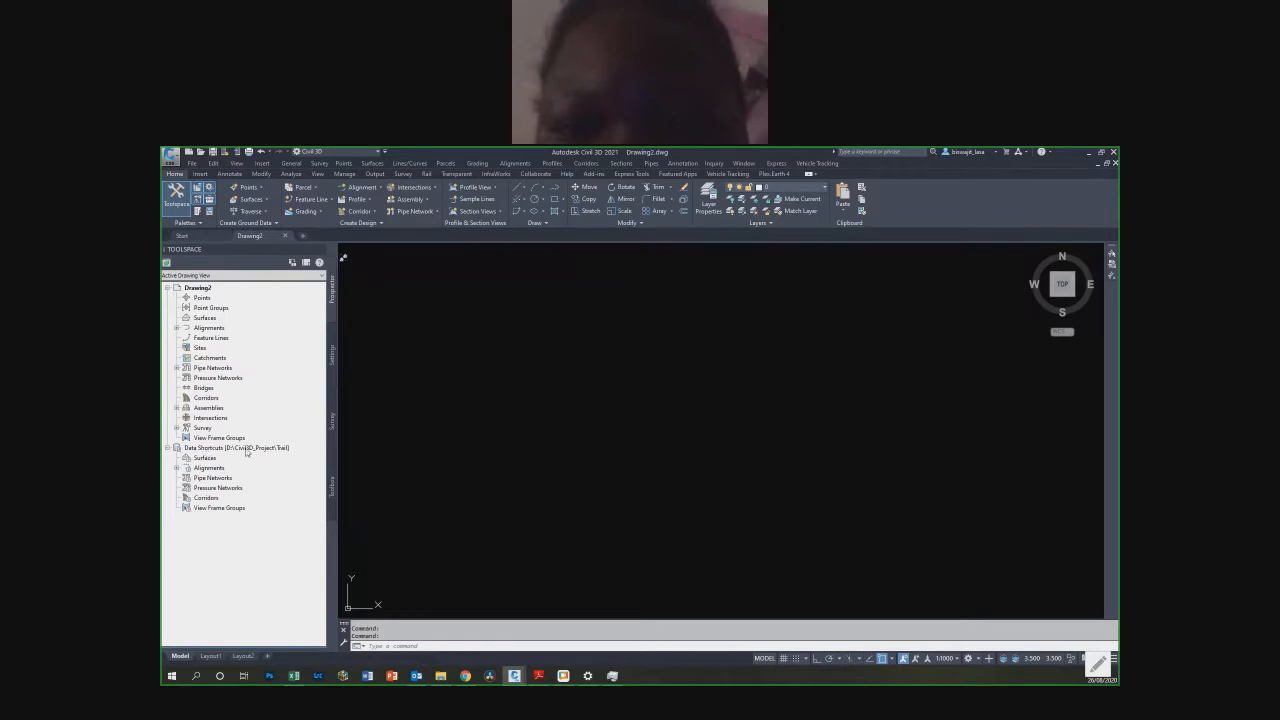
Step: Associate the Trail data shortcuts project with the current drawing
right_click(246, 450)
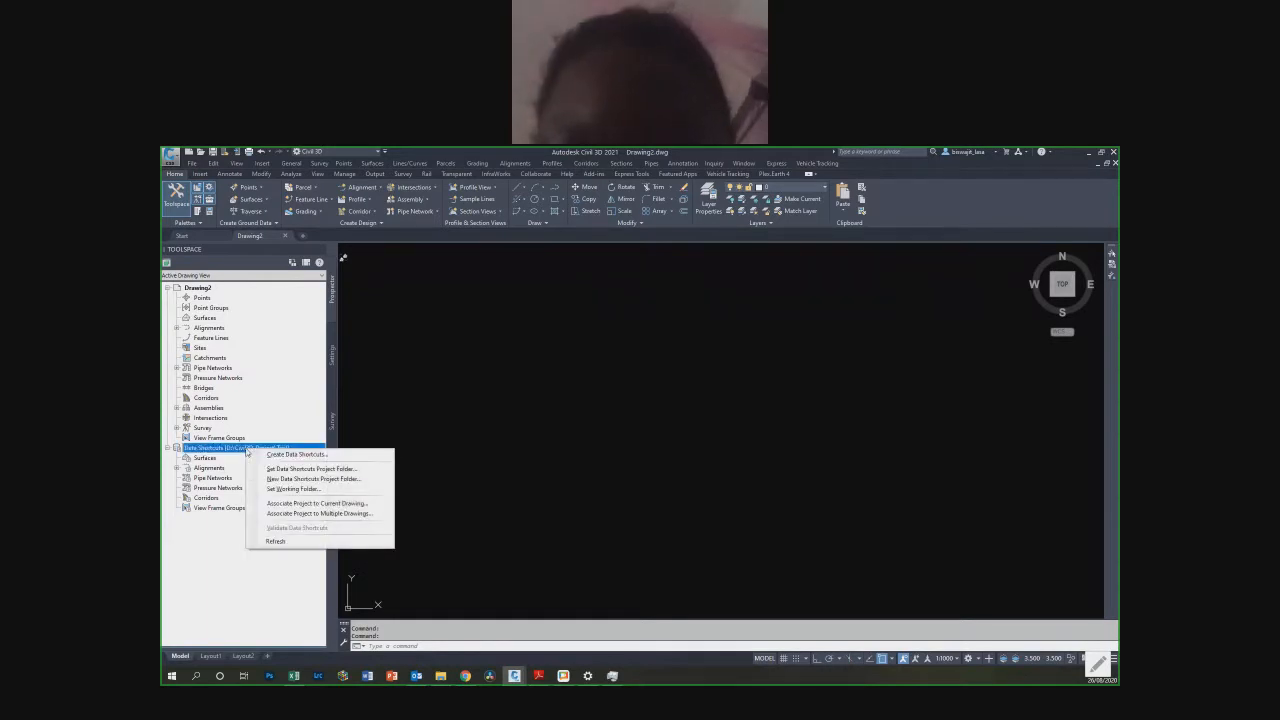
click(330, 504)
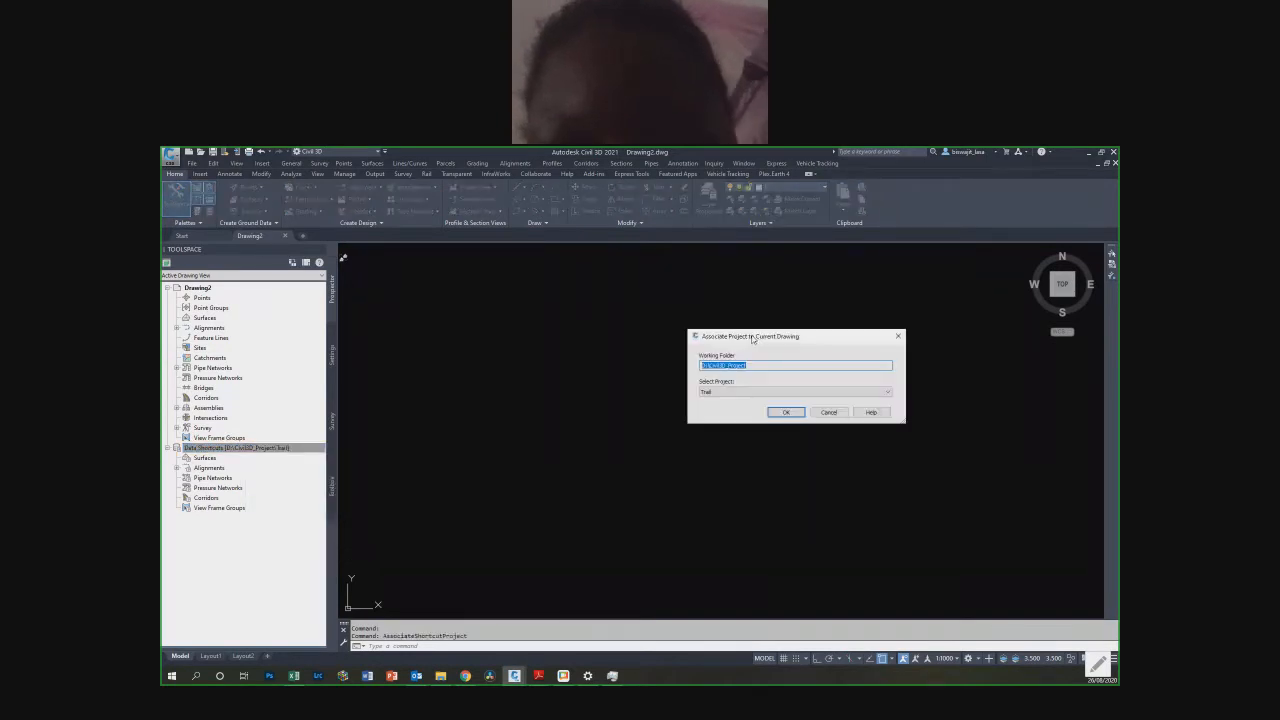
click(727, 392)
click(727, 392)
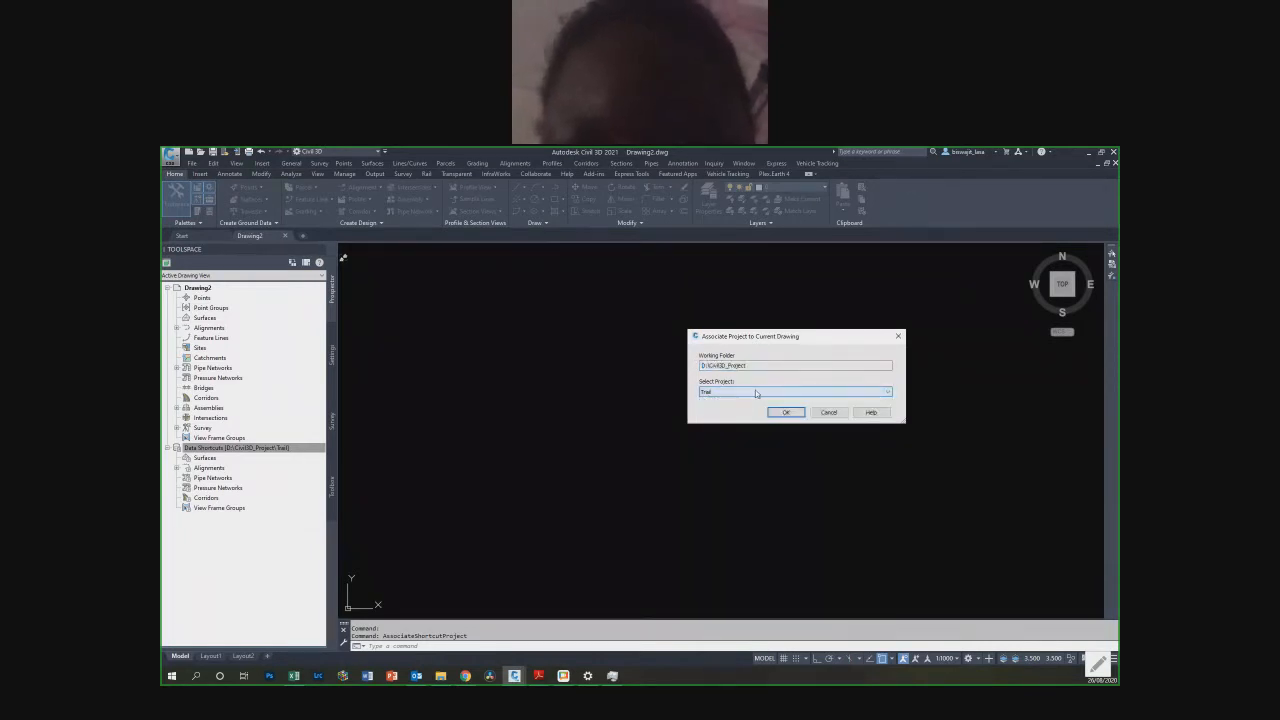
click(754, 393)
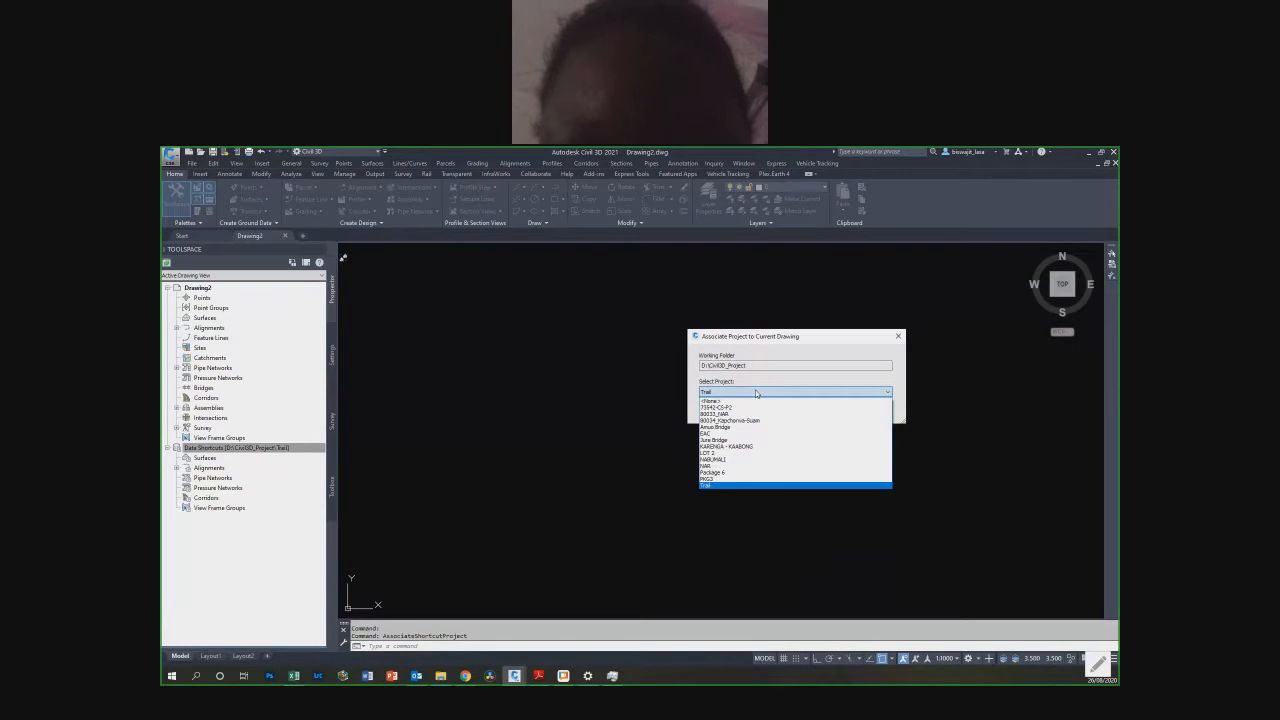
click(724, 485)
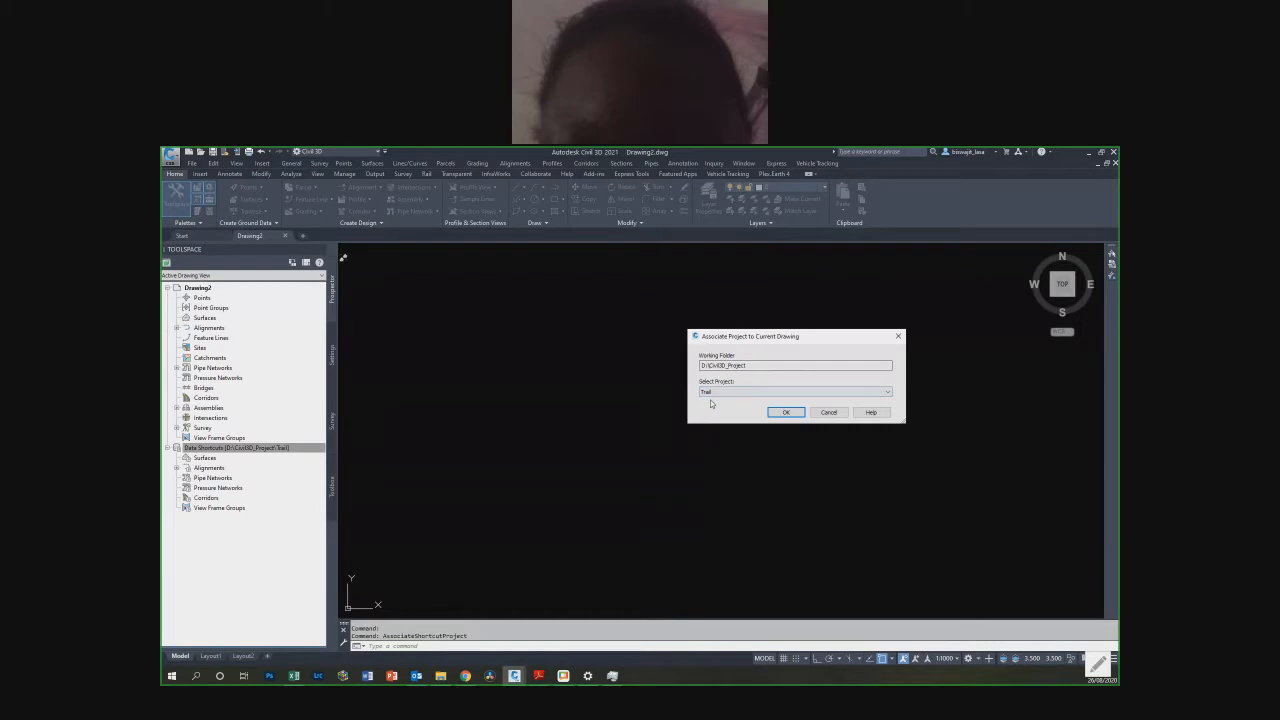
click(787, 413)
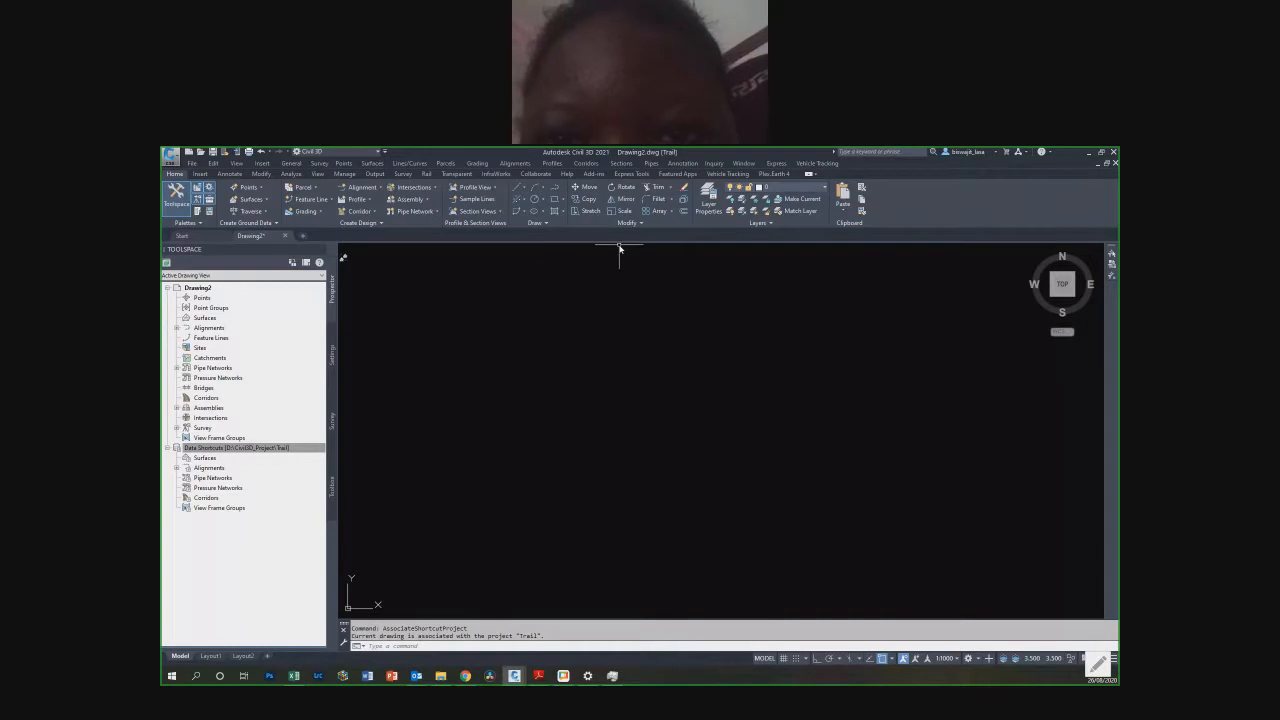
click(250, 448)
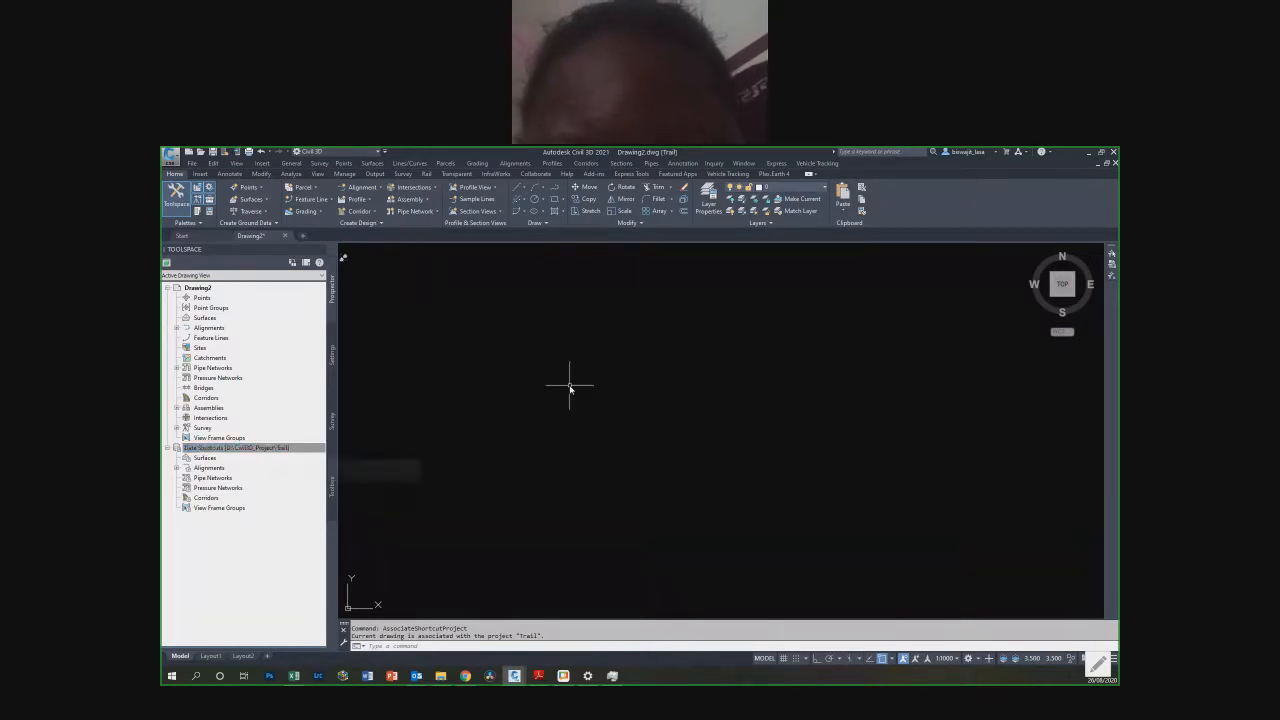
Step: Start saving the drawing as a new file and browse to the Trail folder inside Civil3D_Project on New Volume (D:)
click(611, 350)
key(Escape)
text(saveas)
key(Return)
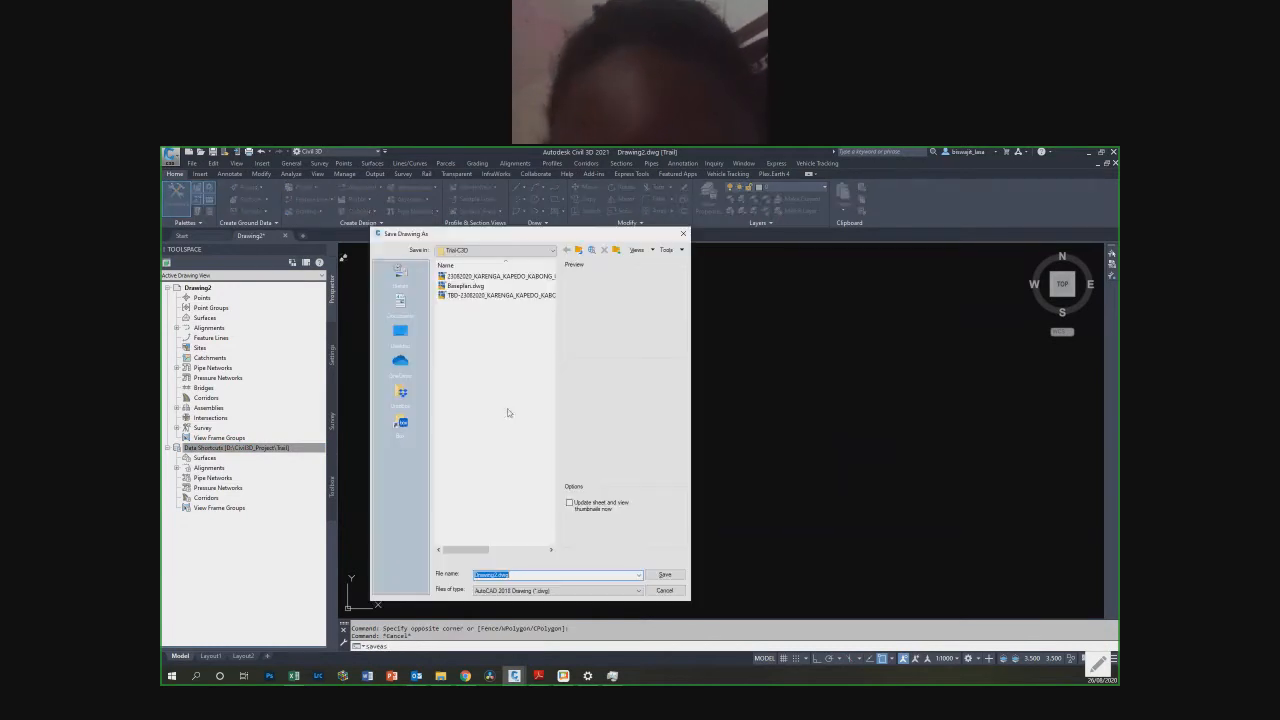
click(506, 251)
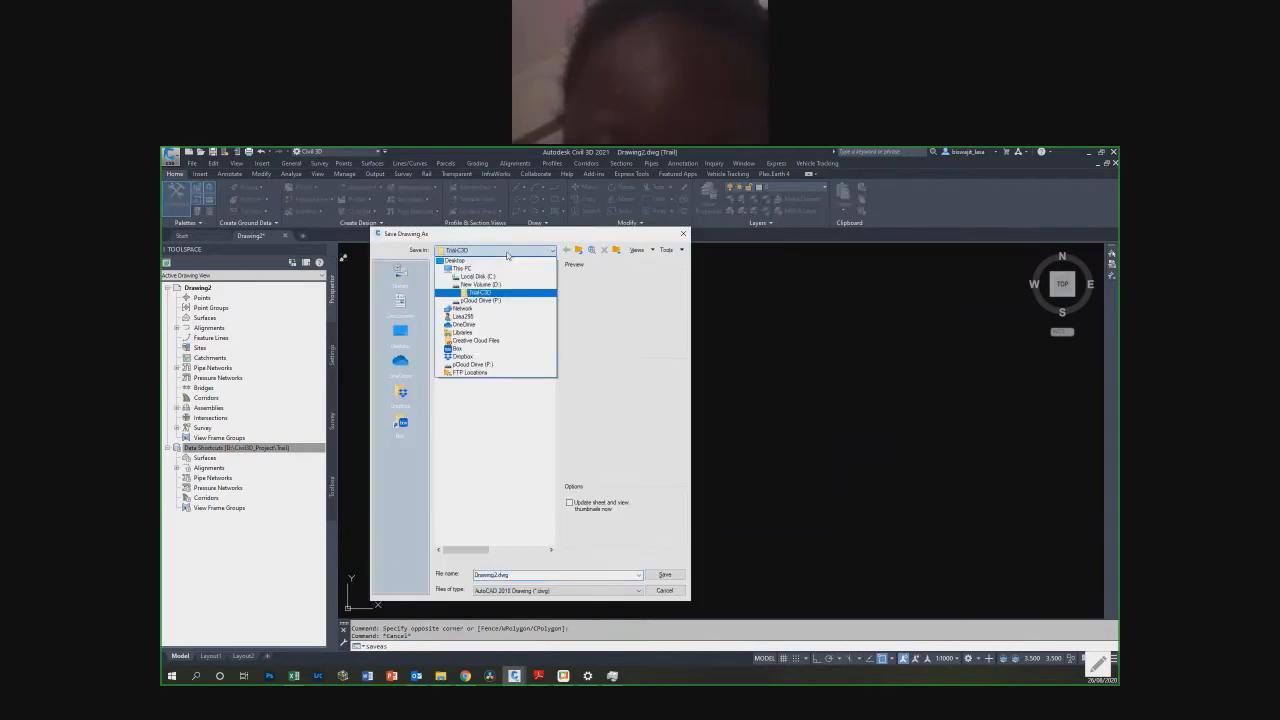
click(499, 285)
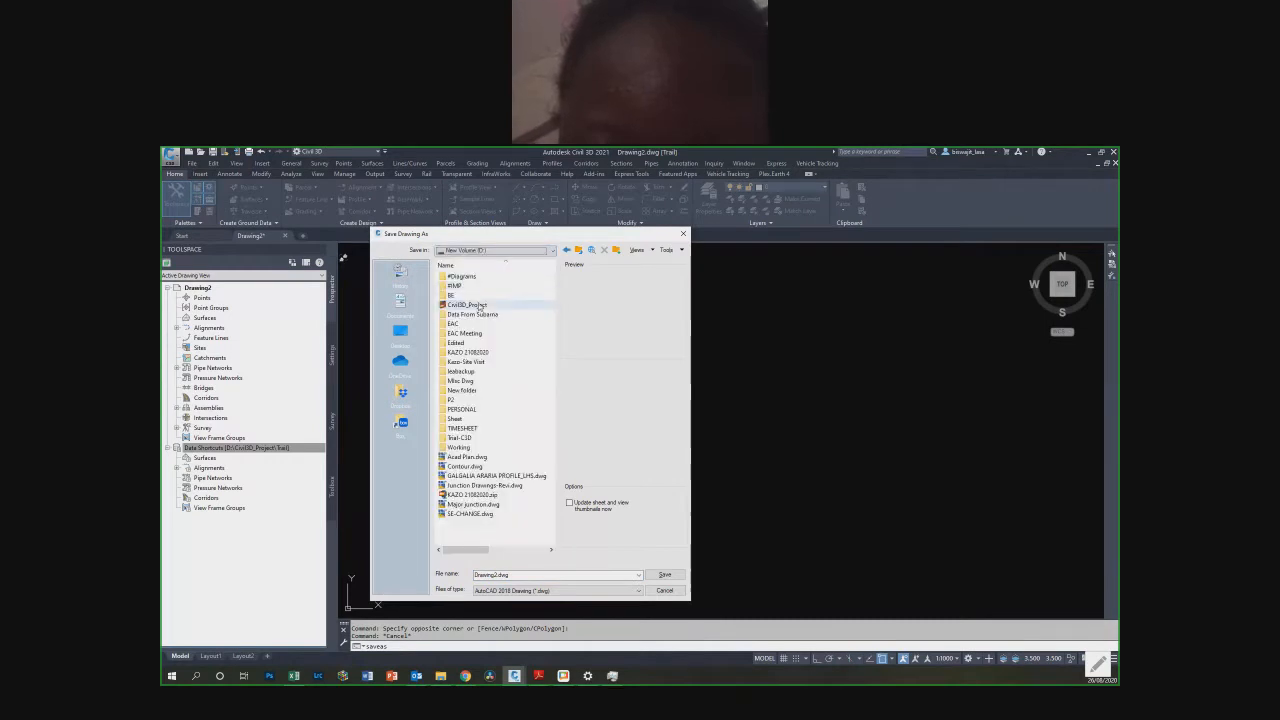
double_click(482, 306)
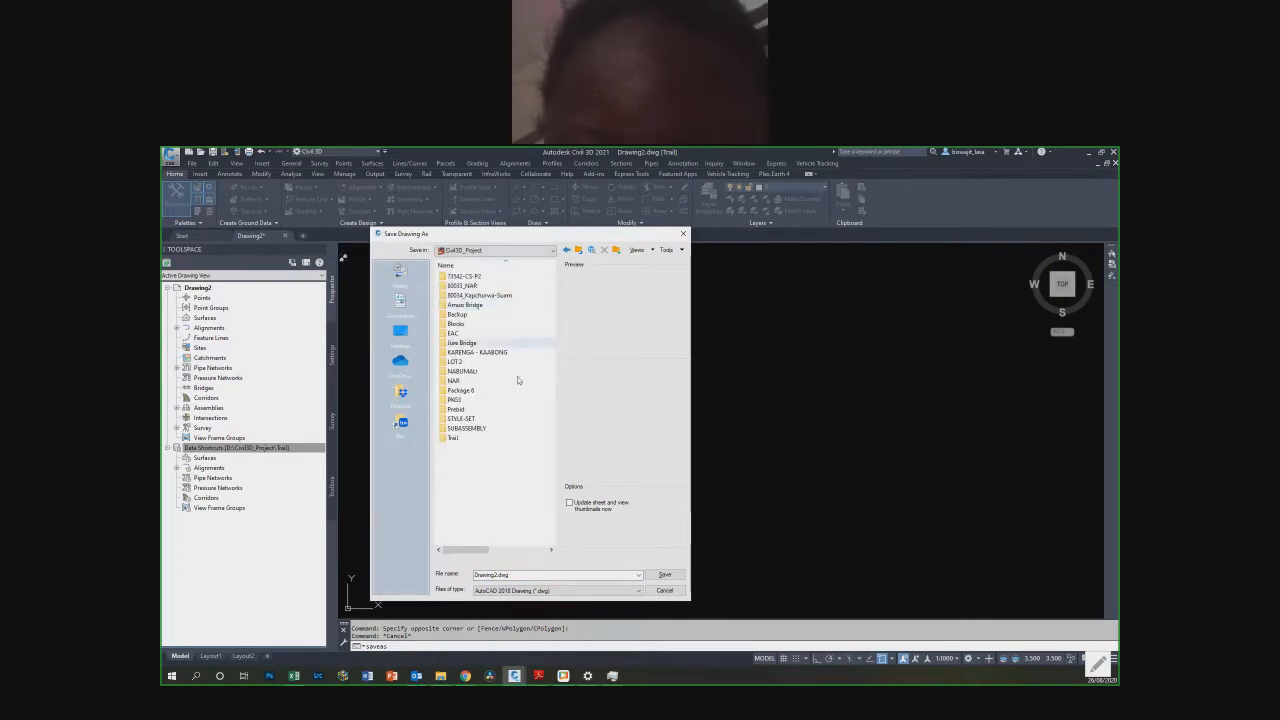
key(t)
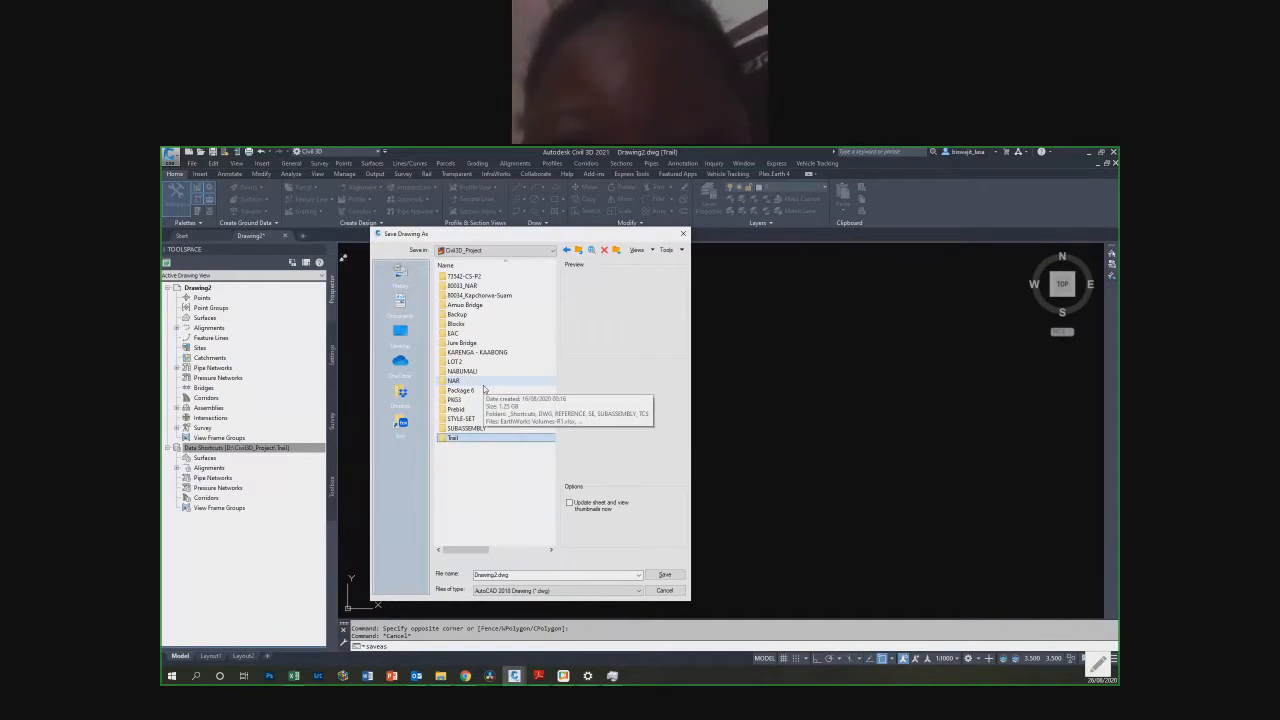
key(Return)
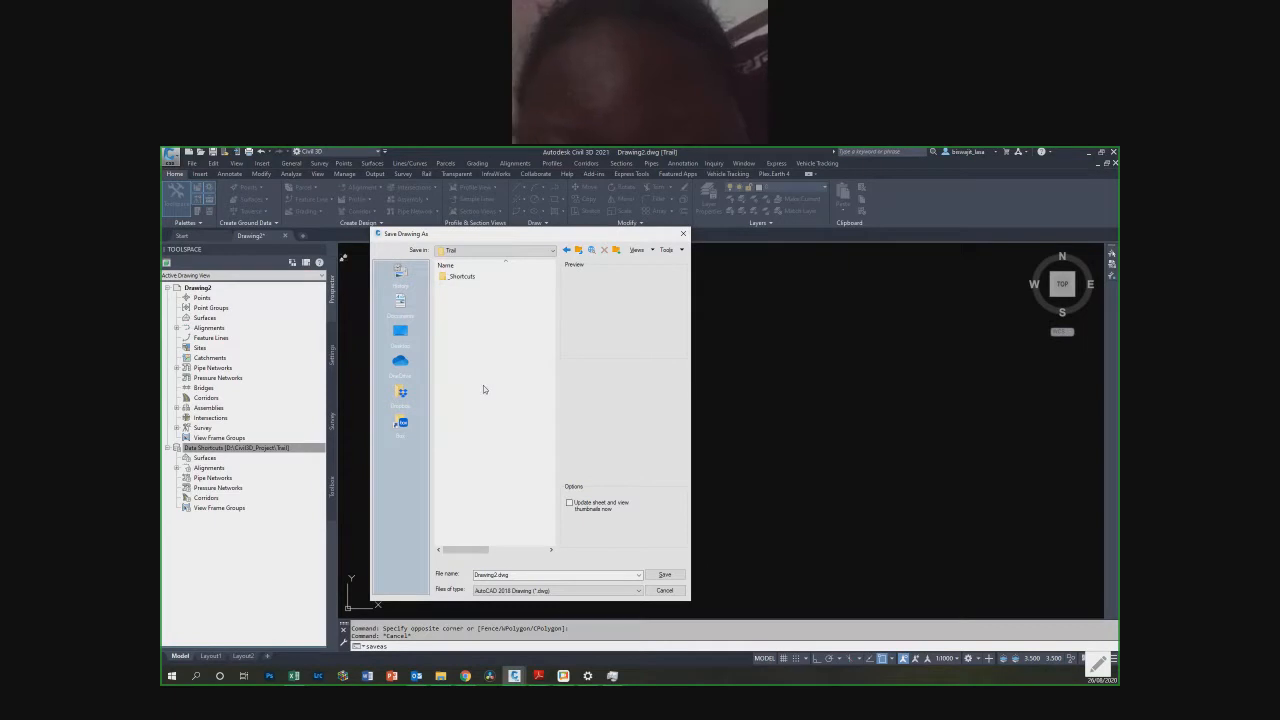
Step: Create a subfolder named DWG in the Trail project folder
drag(540, 231, 614, 229)
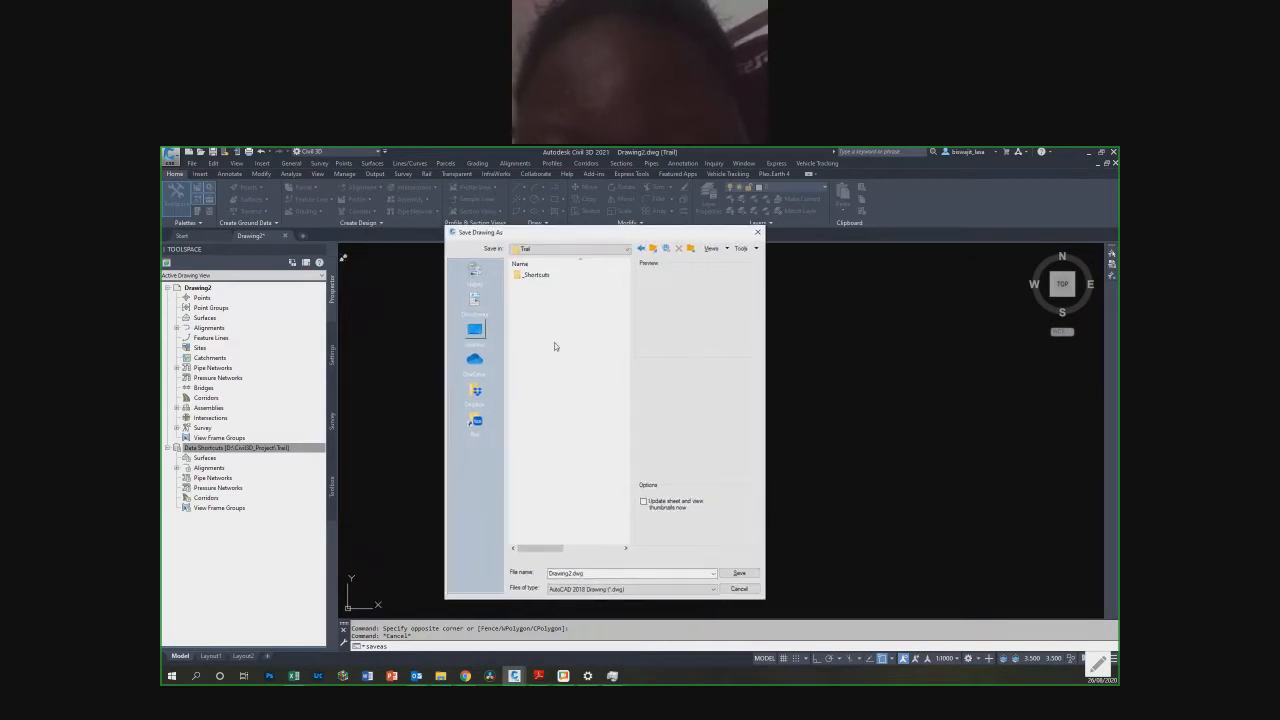
click(690, 247)
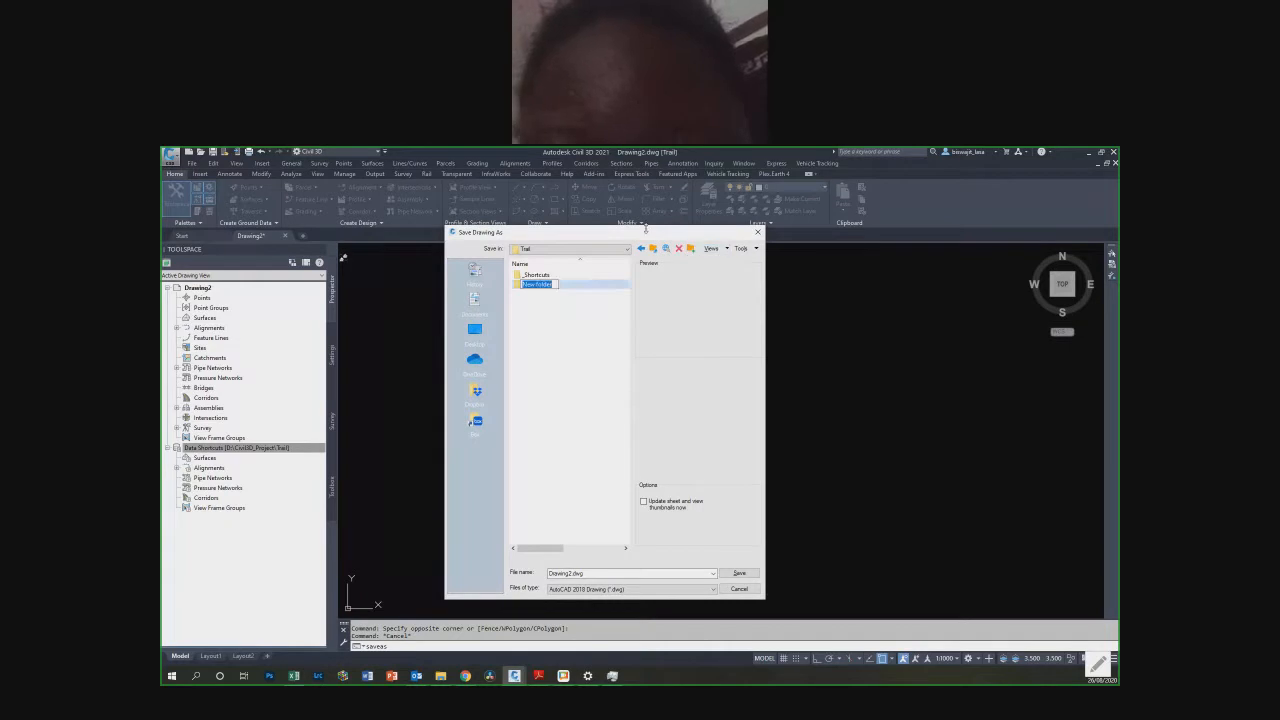
text(DWG)
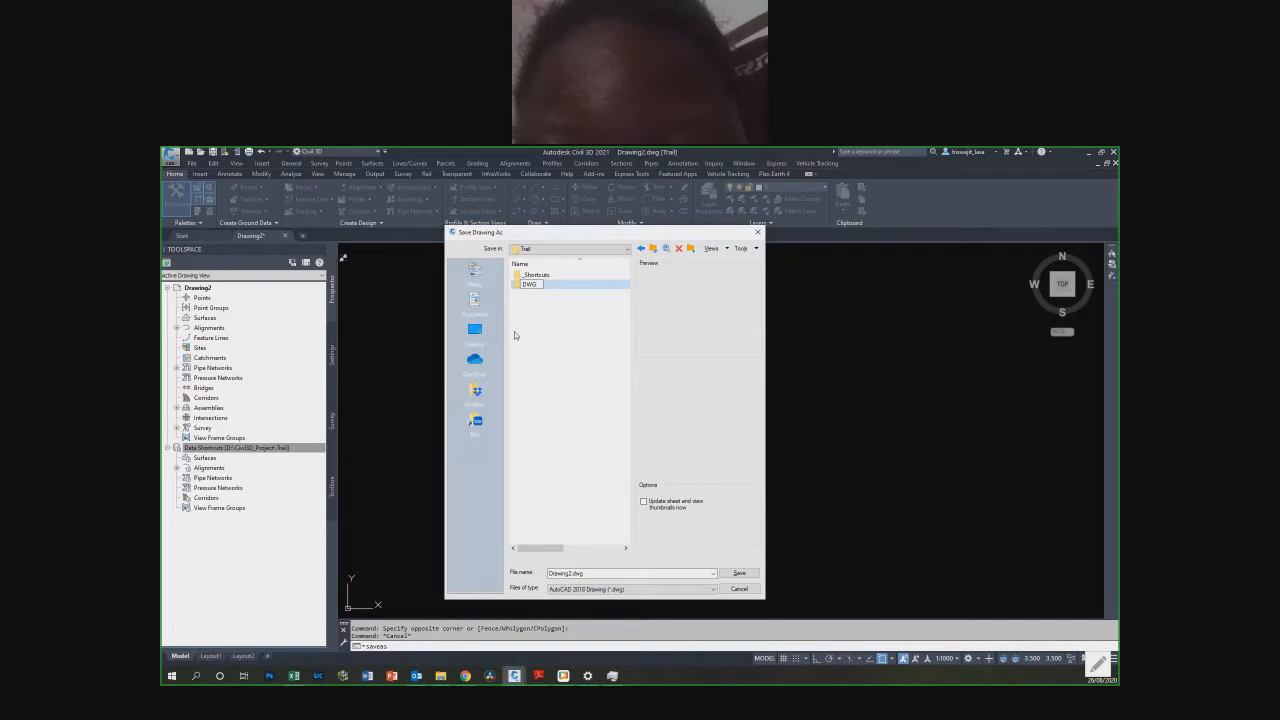
key(Return)
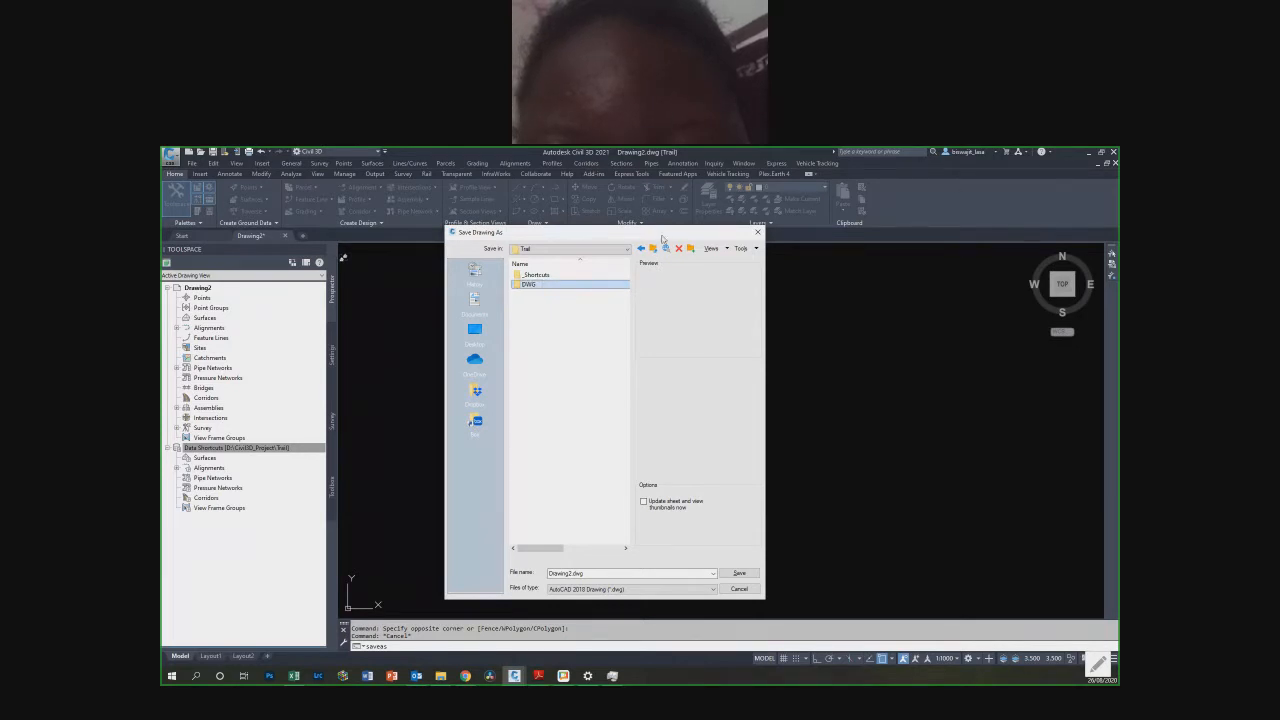
drag(662, 238, 817, 223)
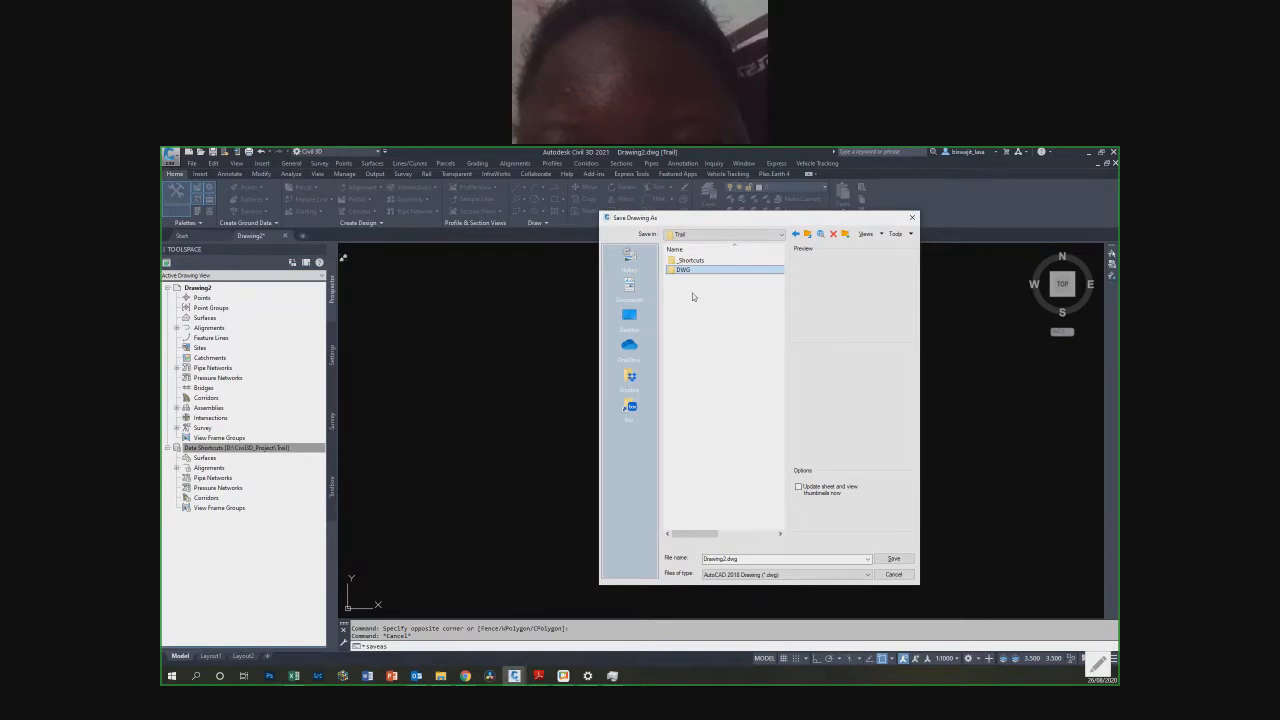
drag(765, 214, 677, 191)
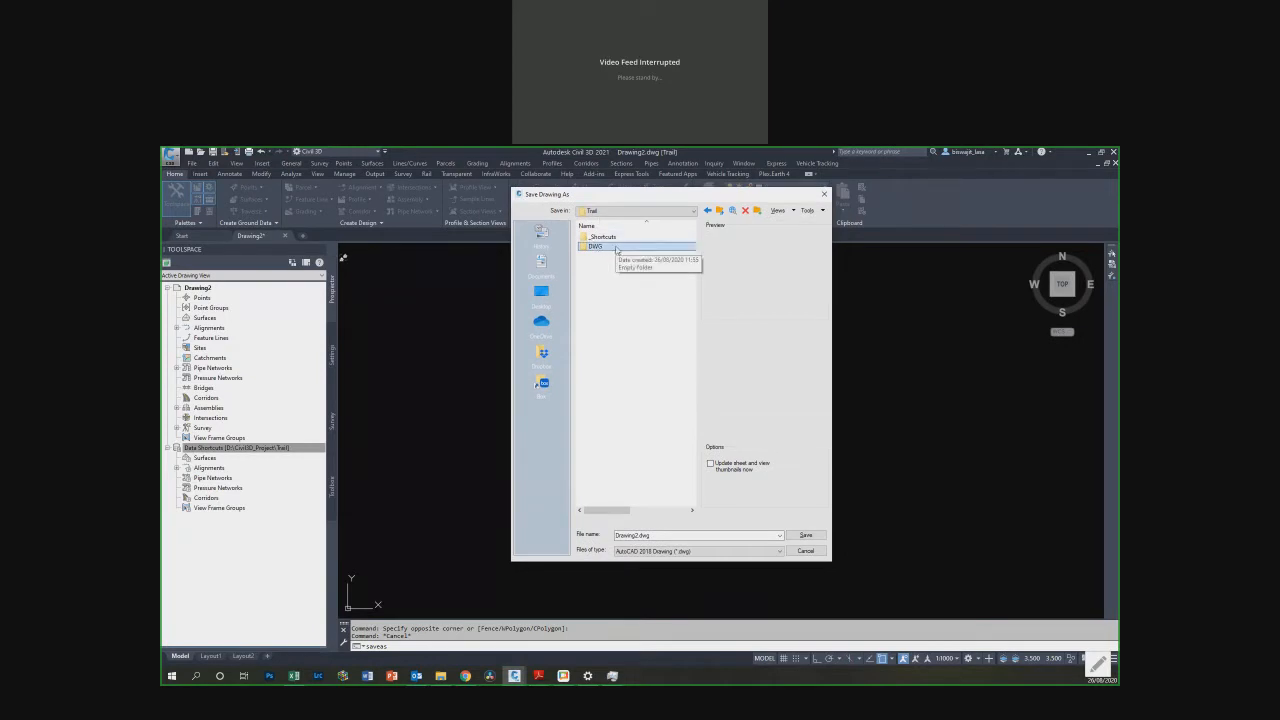
Step: Open the DWG folder as the drawing's save location and widen the Save Drawing As dialog
double_click(616, 247)
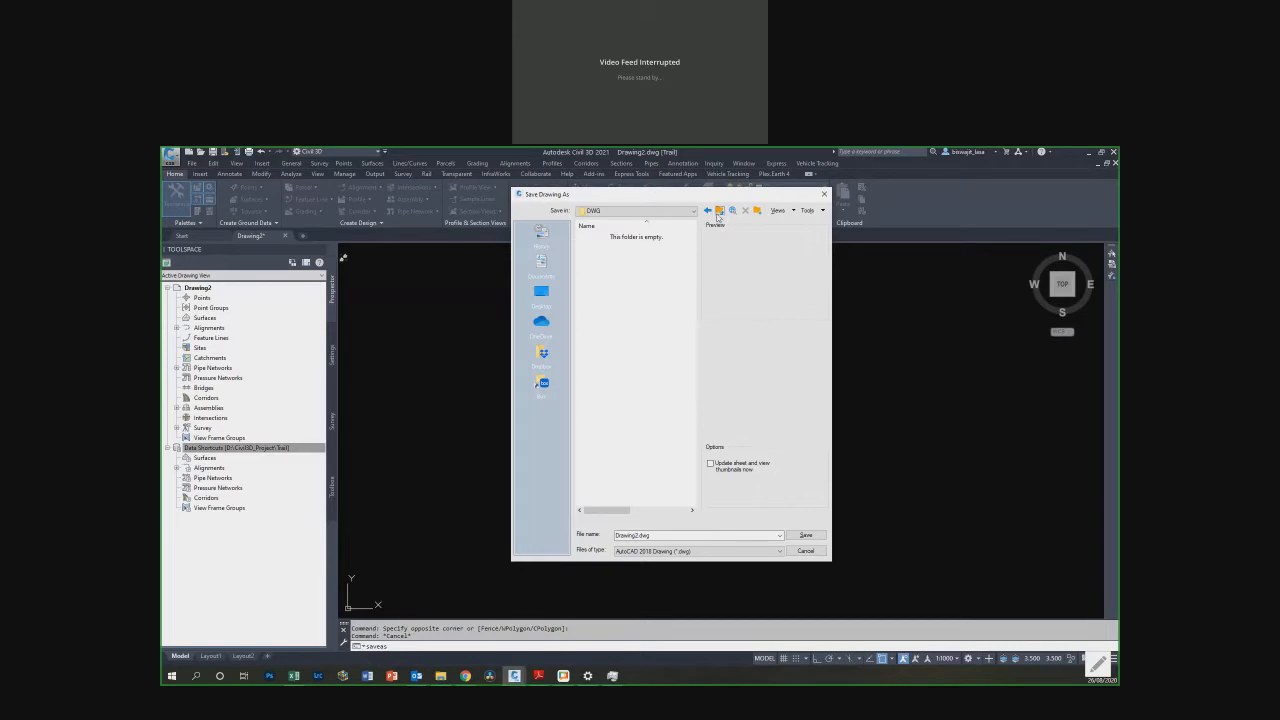
click(708, 211)
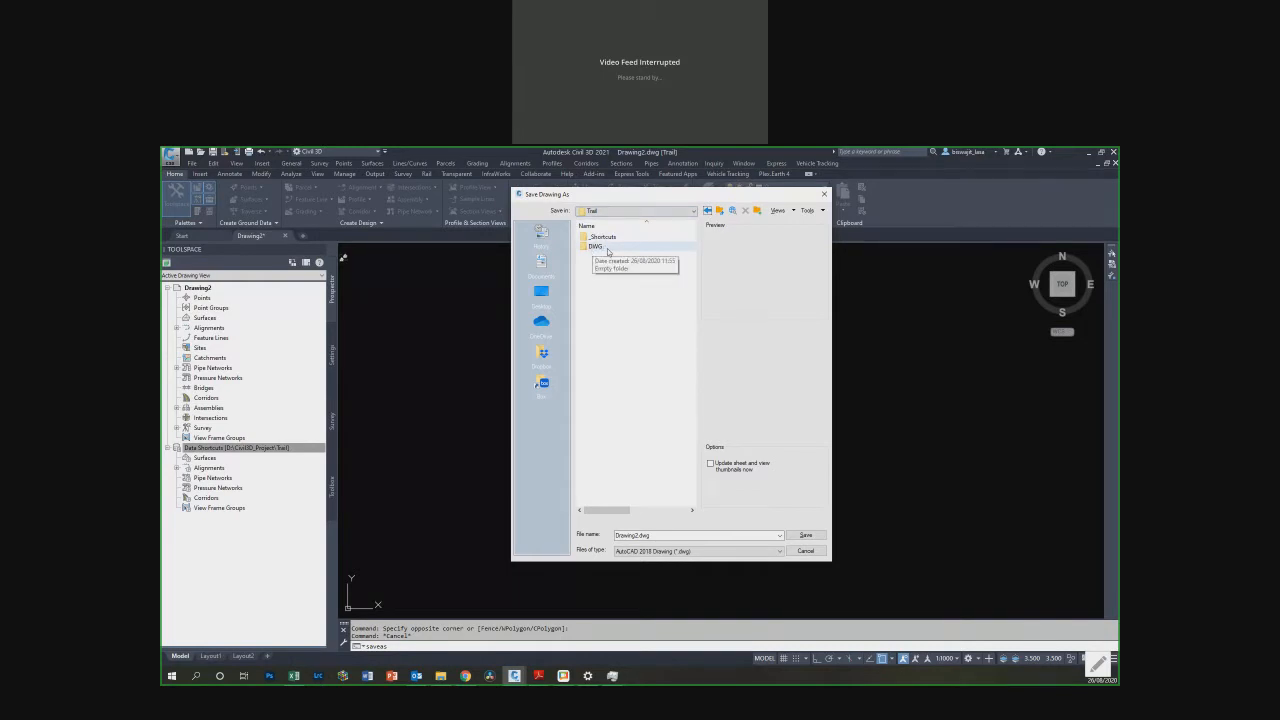
double_click(612, 247)
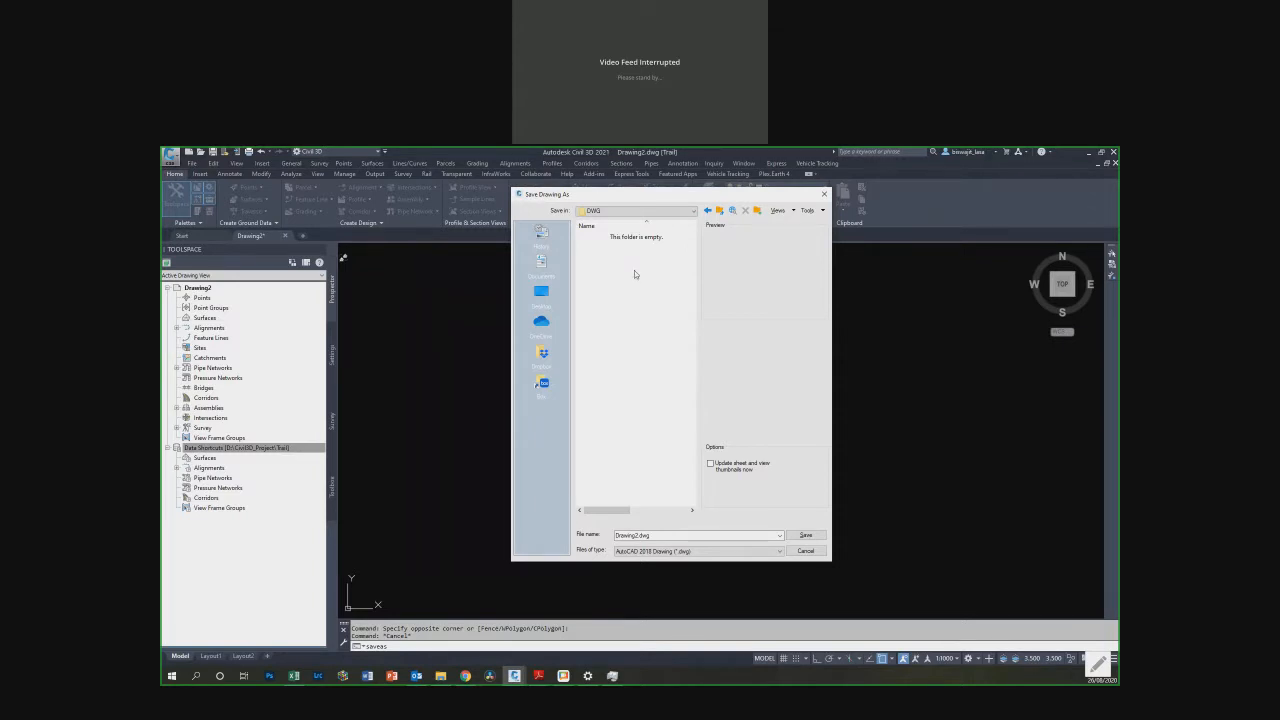
drag(600, 194, 456, 194)
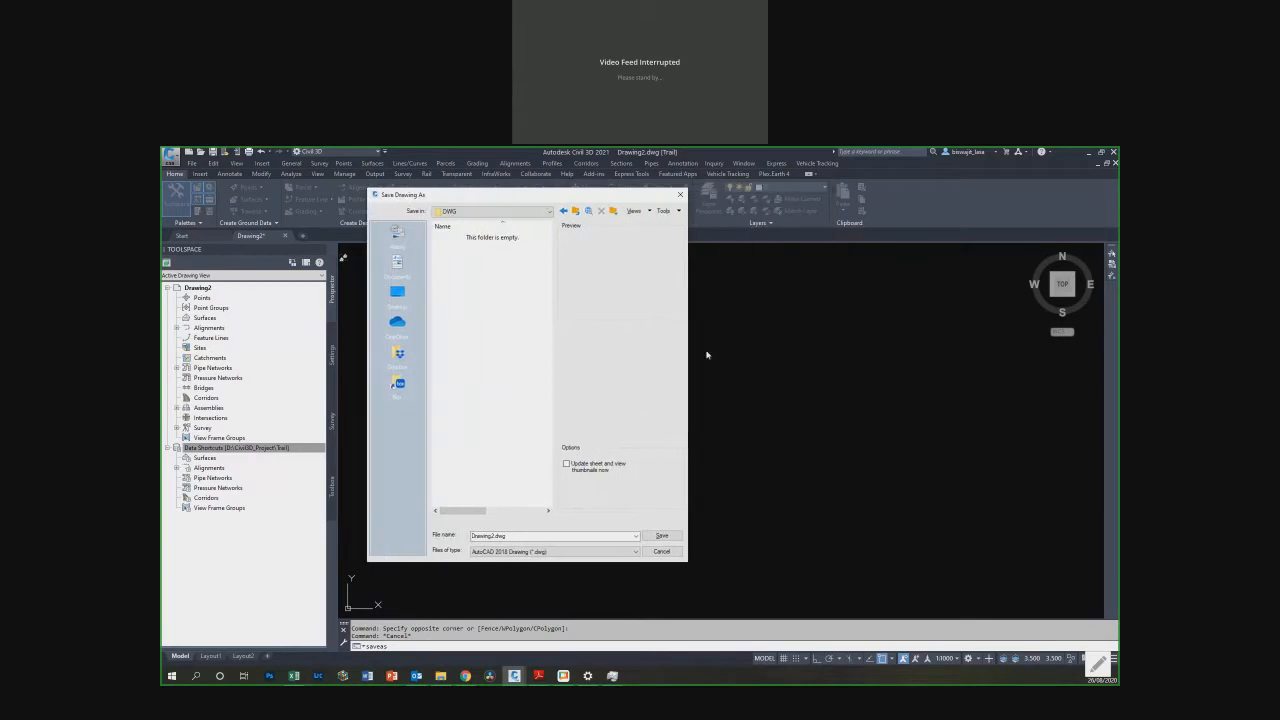
drag(690, 363, 905, 358)
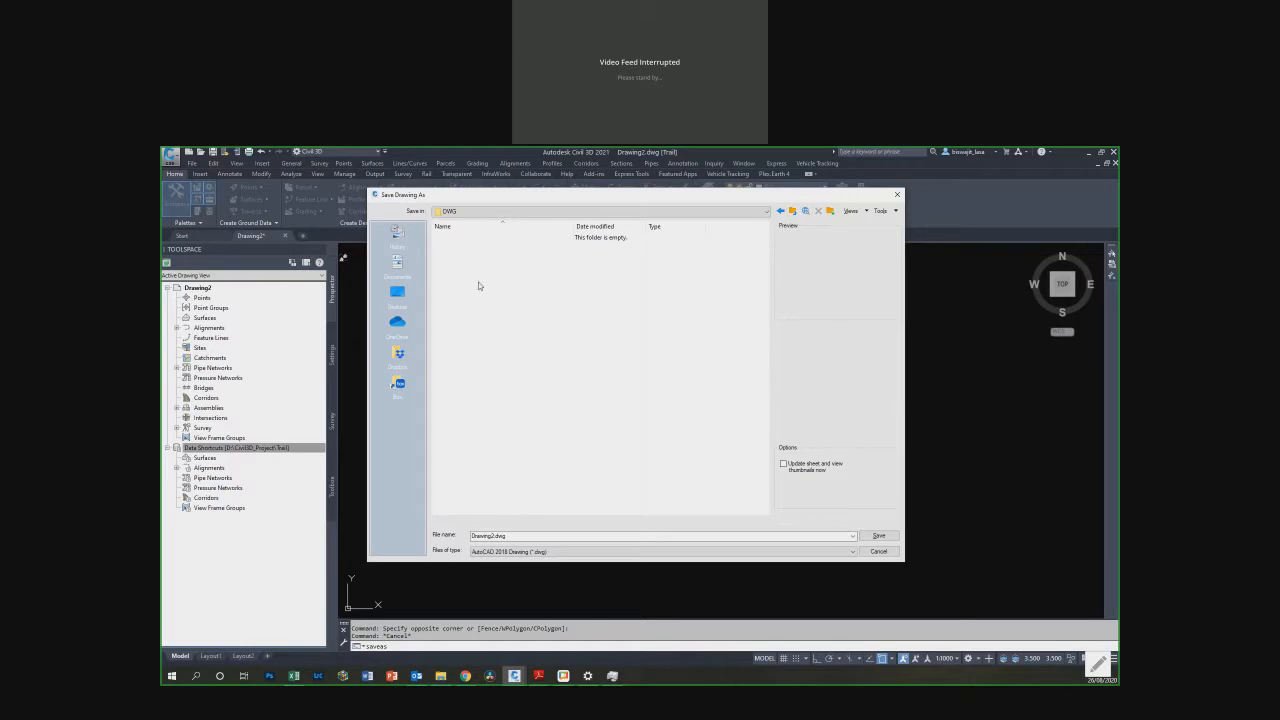
Step: Create a subfolder named ALN inside the DWG folder and return to the DWG folder level
right_click(480, 284)
mouse_move(519, 403)
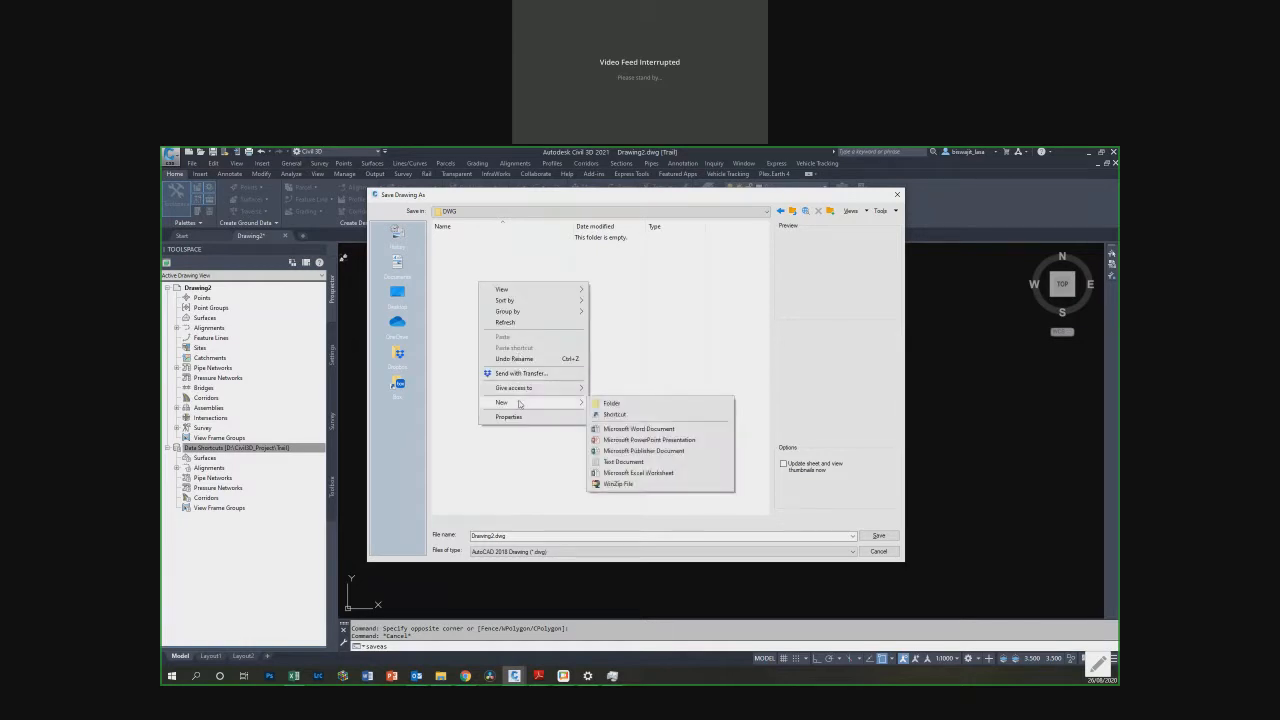
click(597, 403)
text(aln)
key(BackSpace)
key(BackSpace)
key(BackSpace)
text(ALN)
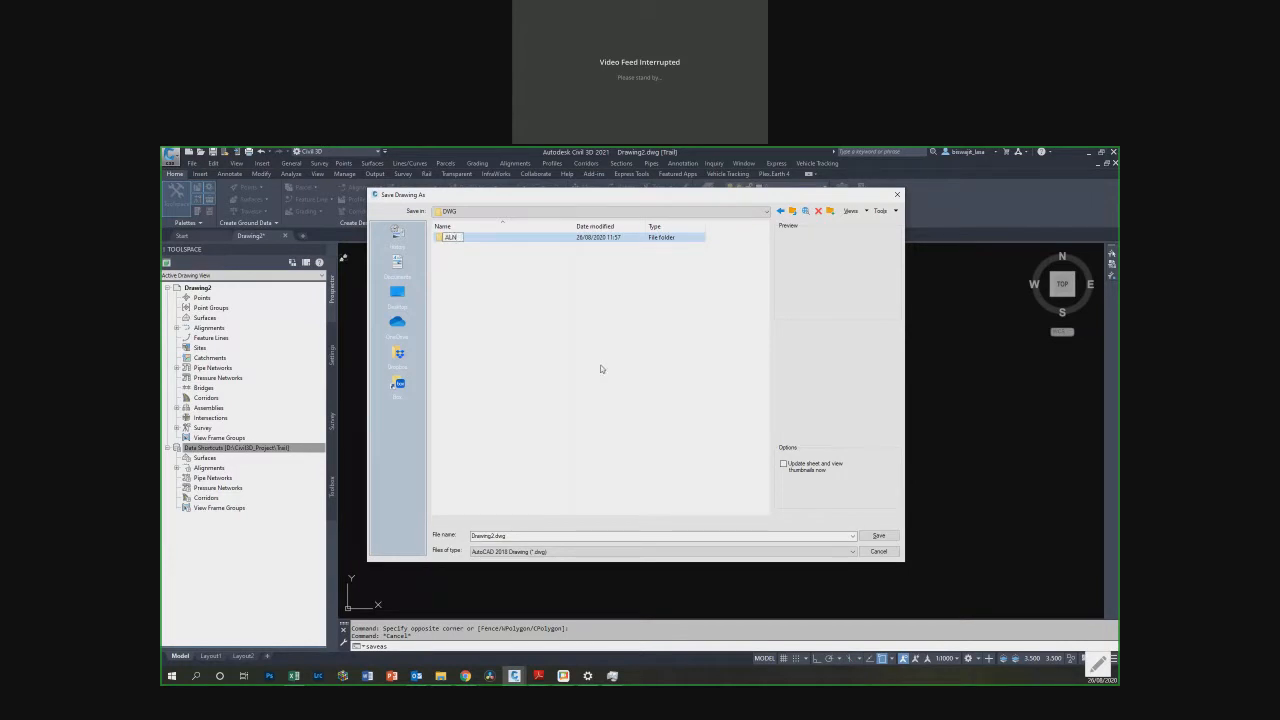
double_click(519, 239)
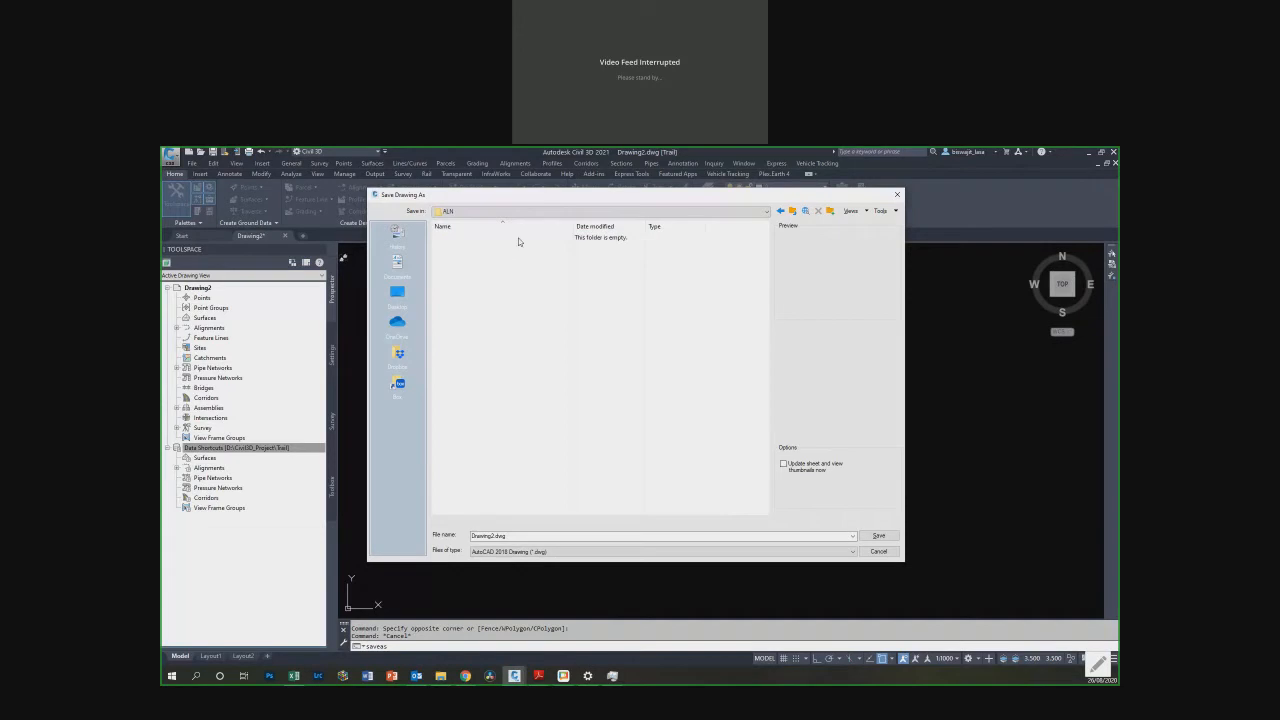
click(793, 212)
Step: Create two more subfolders named DTM and PRF inside the DWG folder
right_click(482, 280)
mouse_move(531, 403)
click(615, 402)
text(DTM)
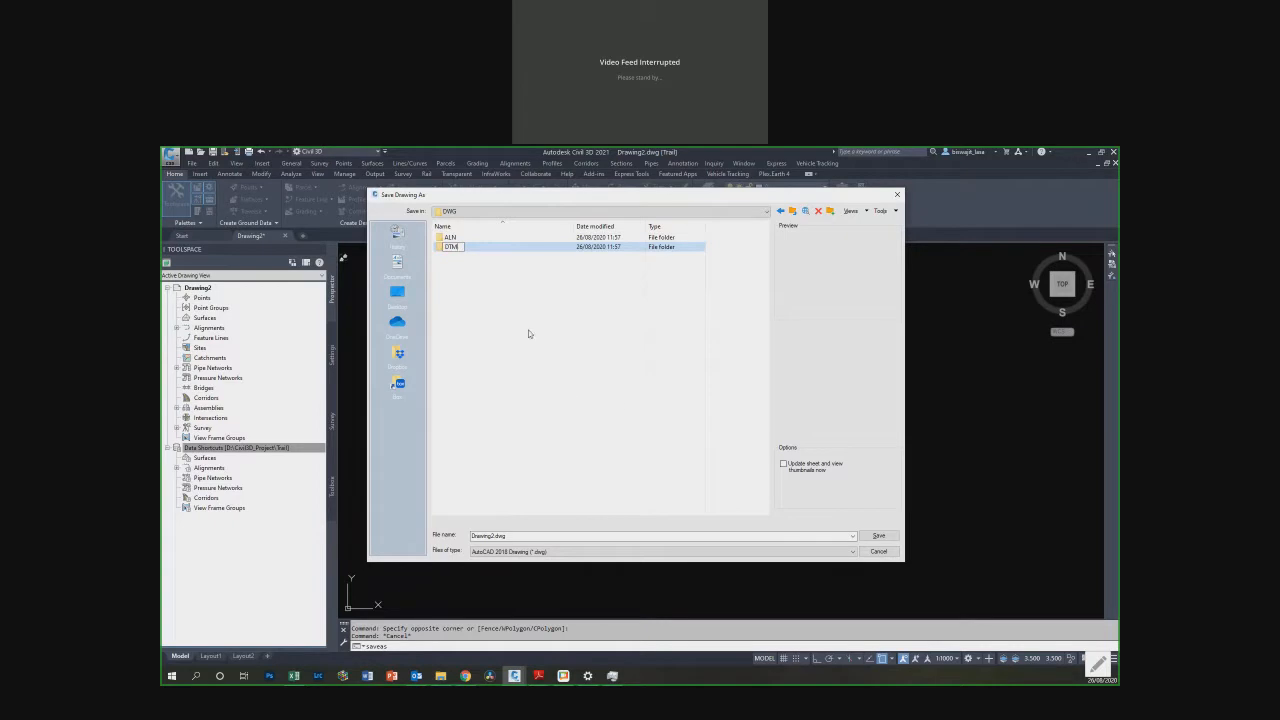
right_click(505, 281)
mouse_move(543, 404)
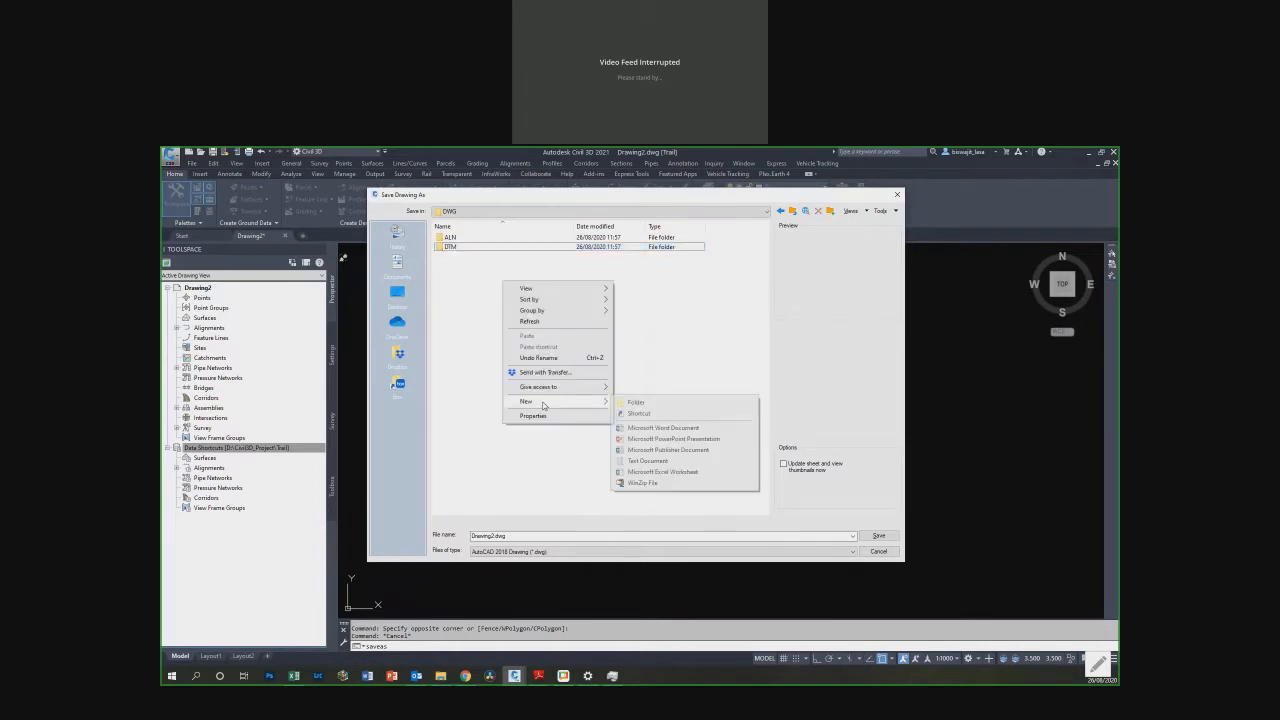
click(636, 402)
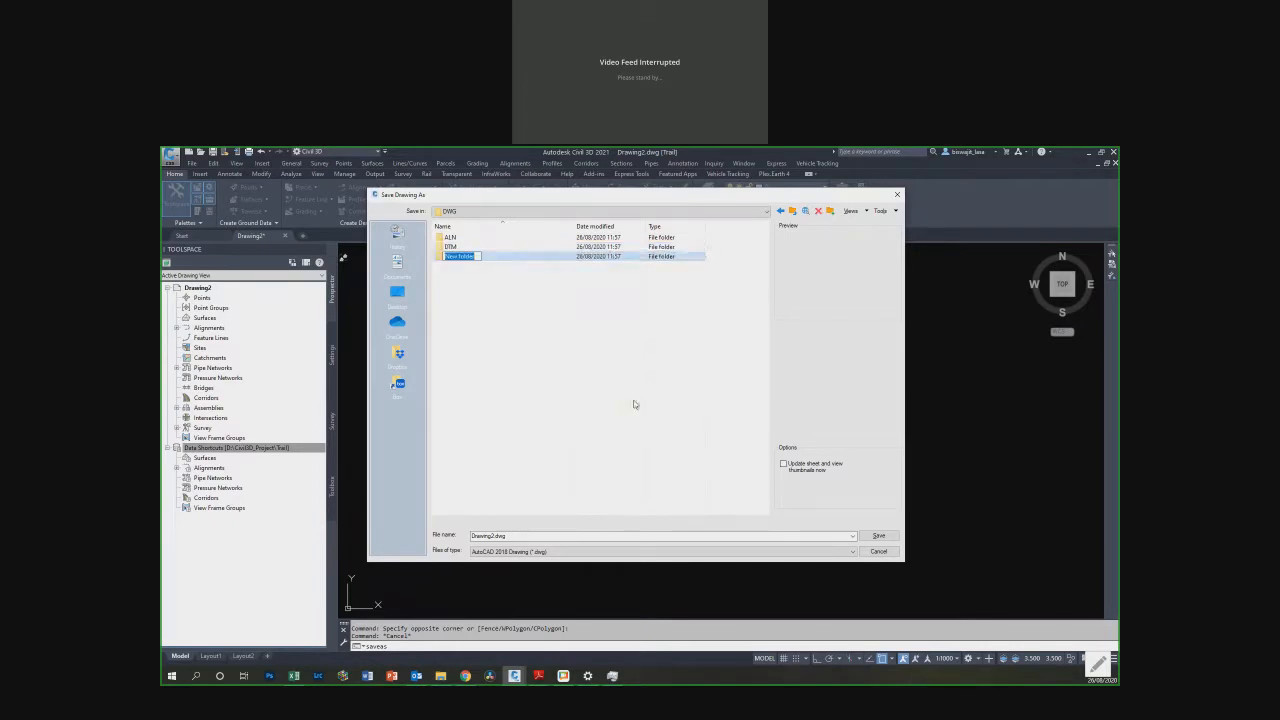
text(PRF)
key(Return)
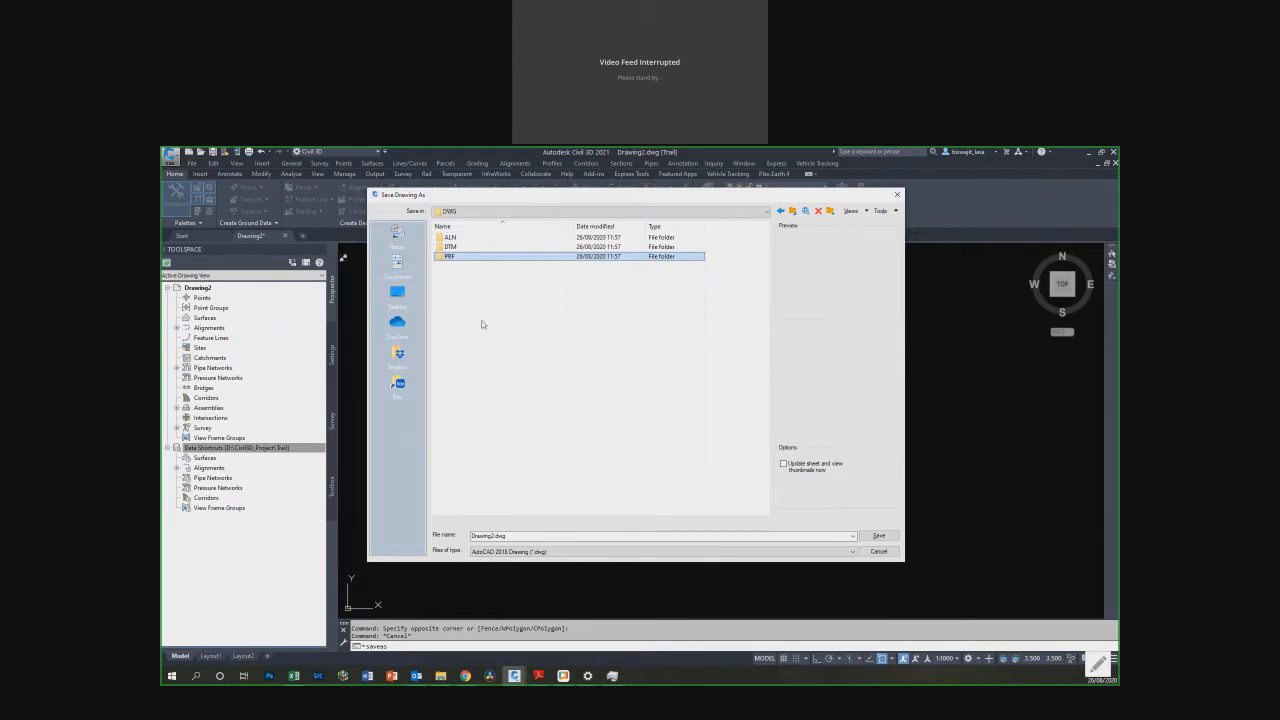
Step: Save the drawing in the DTM folder under the file name DTM
double_click(465, 247)
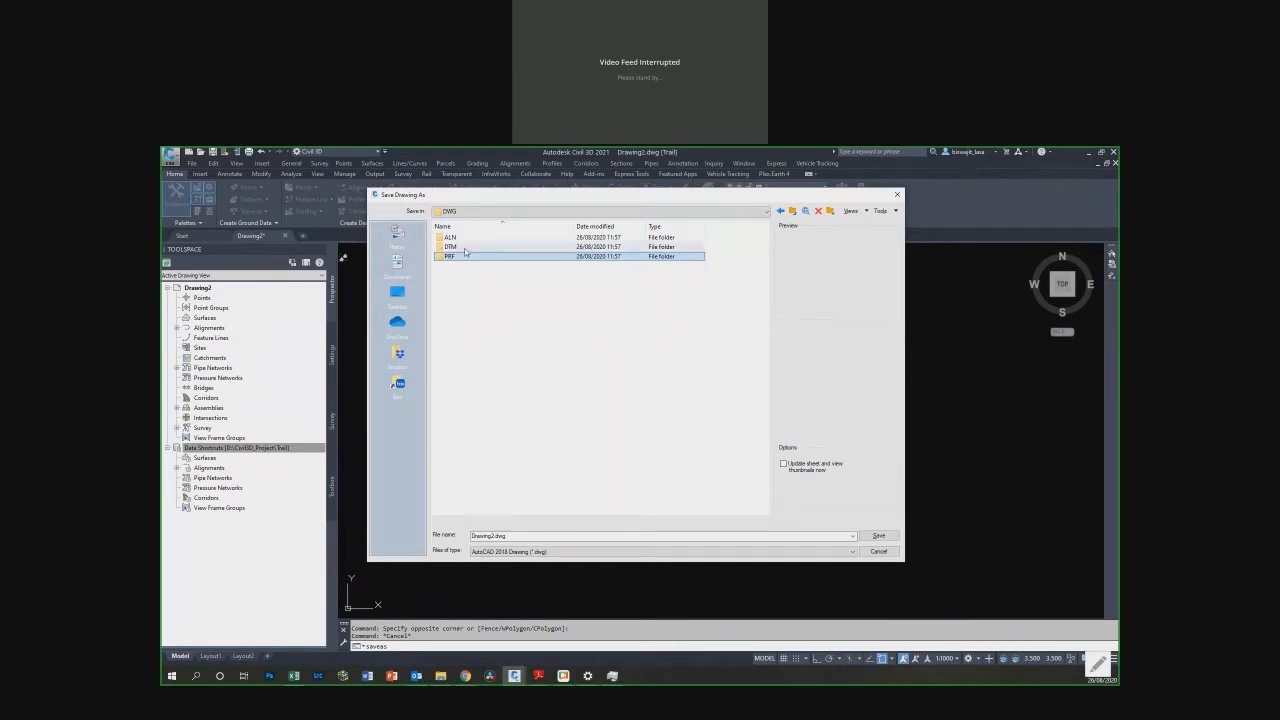
click(523, 536)
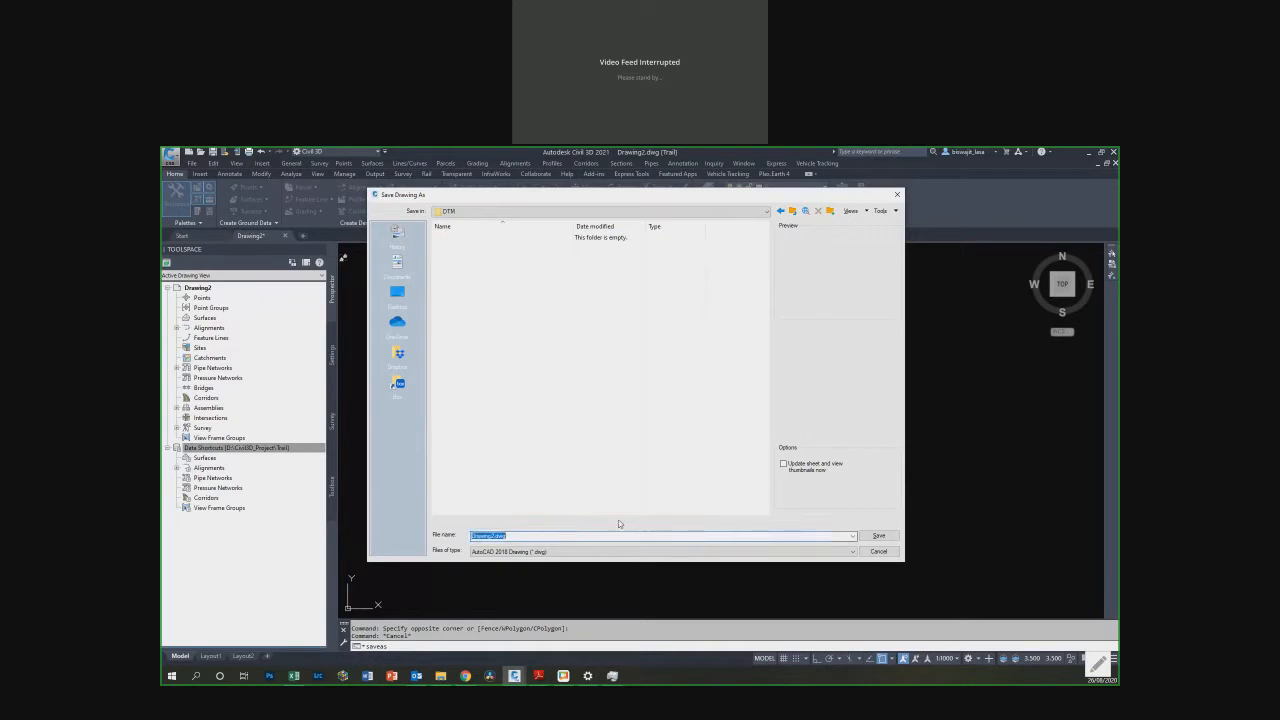
text(S)
text(TM)
click(868, 539)
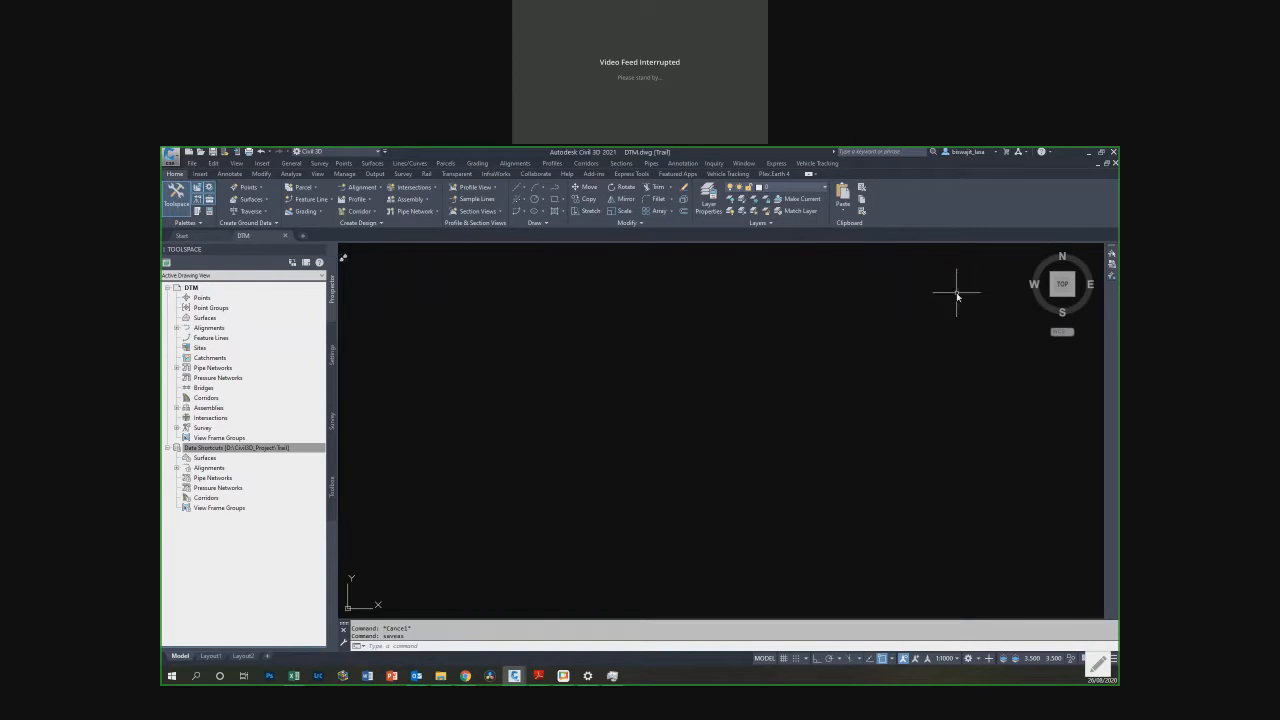
Step: Switch to File Explorer and open the Trial-C3D folder on New Volume (D:)
double_click(788, 150)
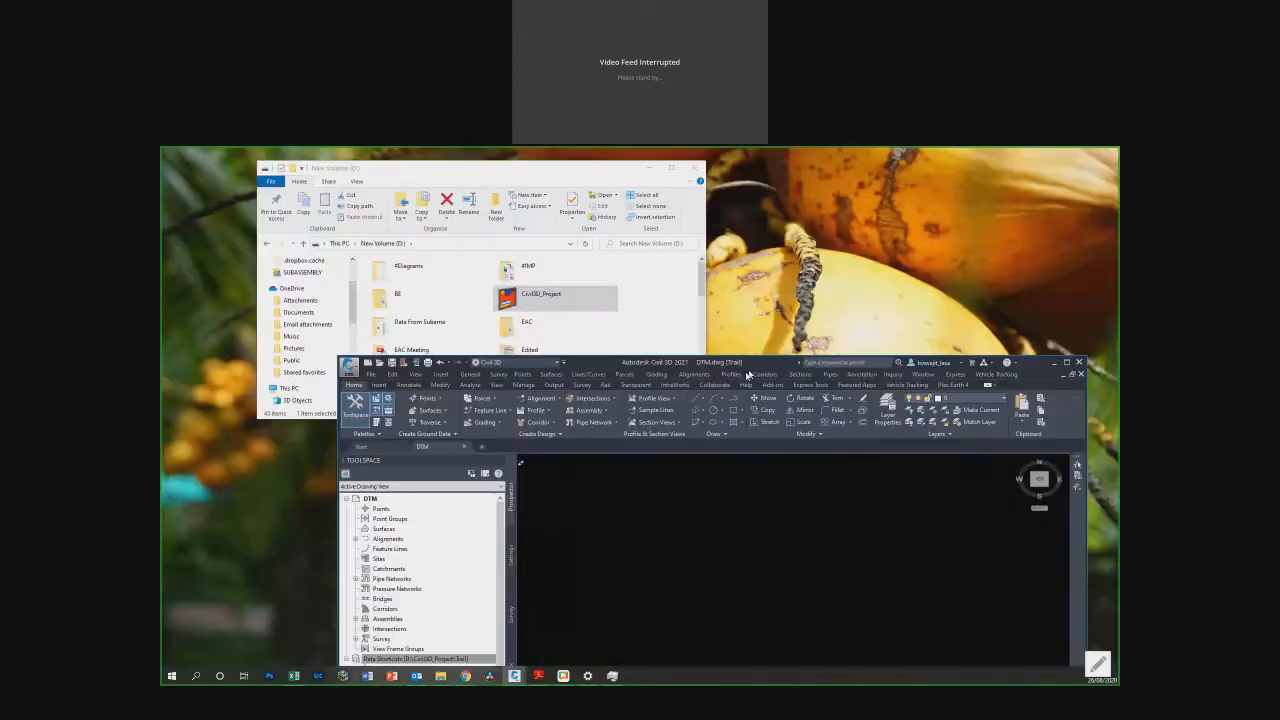
click(597, 175)
double_click(597, 175)
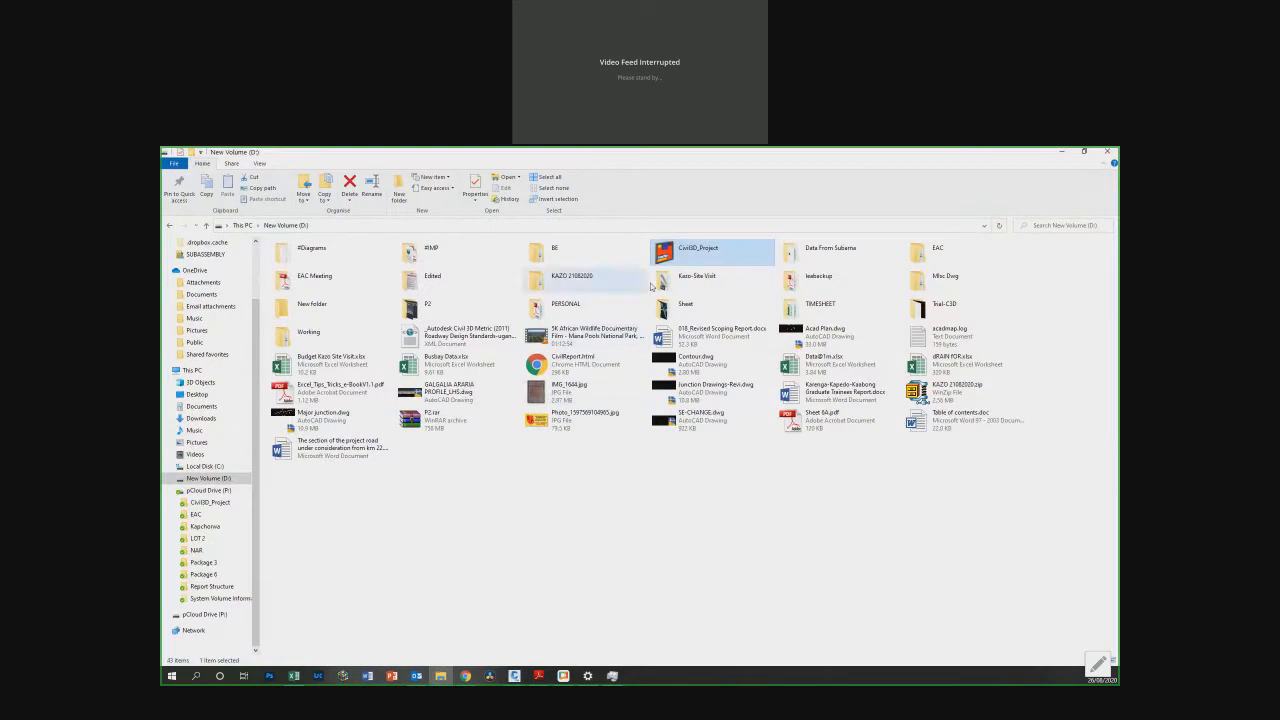
click(461, 281)
key(t)
key(r)
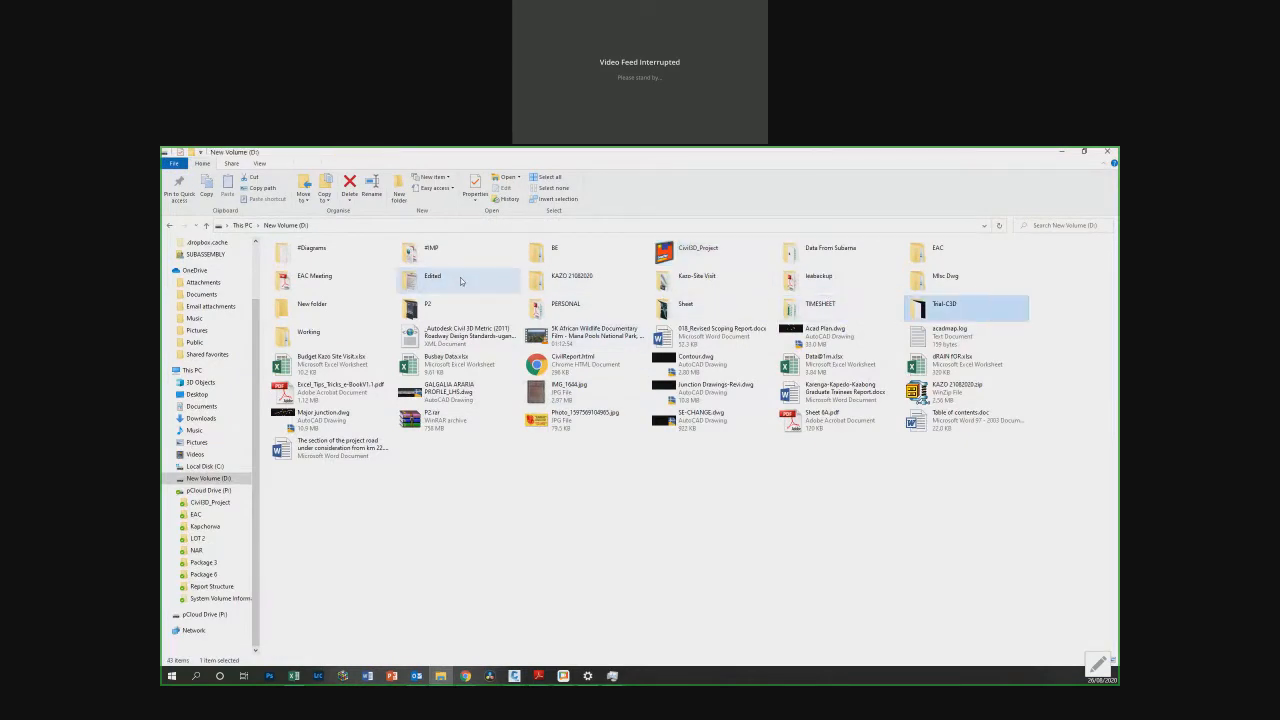
key(Return)
Step: Select the PNEZD.csv and Baseplan.dwg files together in the Trial-C3D folder for copying
key(Down)
key(Down)
key(Down)
key(Down)
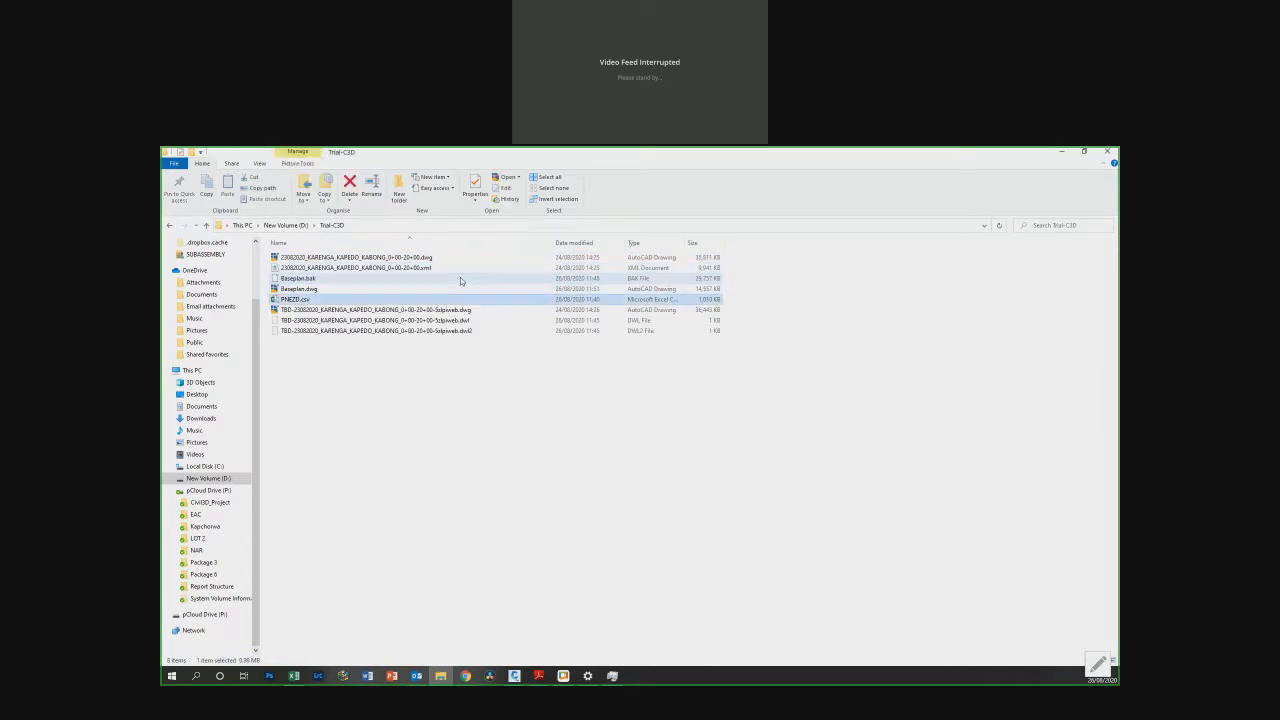
click(402, 293)
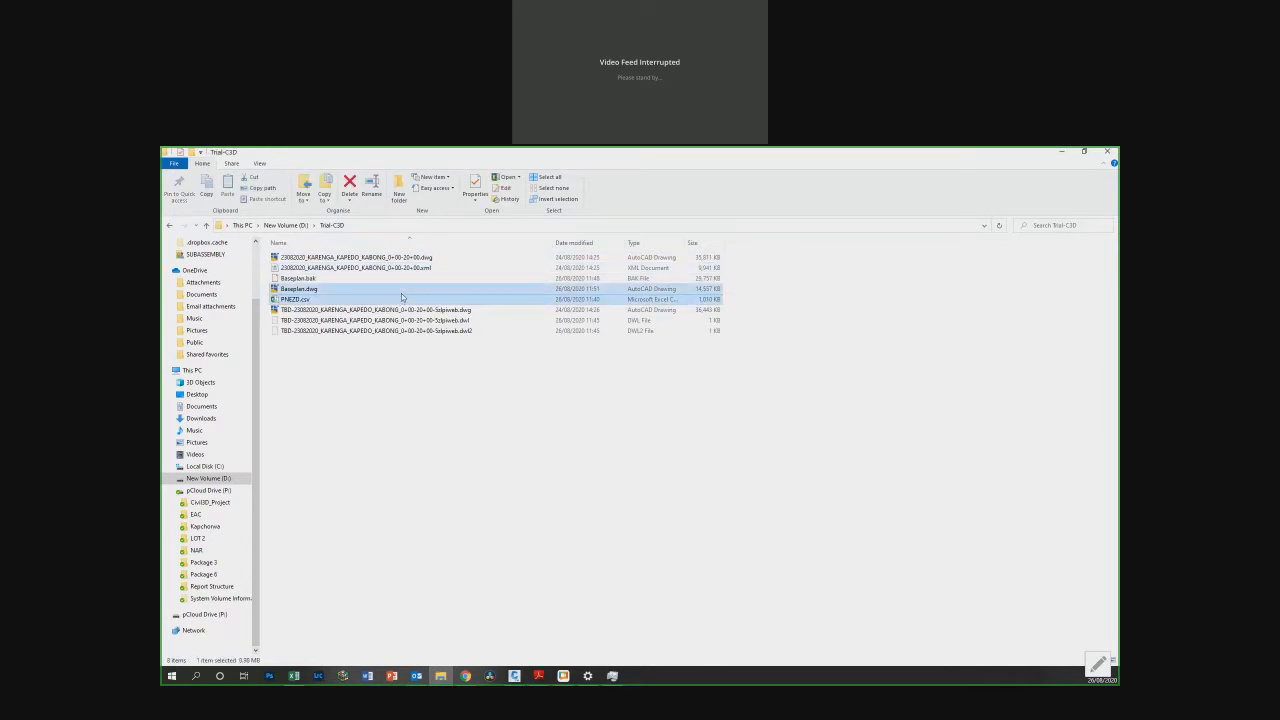
Step: Paste the Baseplan.dwg and PNEZD.csv files into Civil3D_Project > Trail > DWG > DTM on New Volume (D:)
click(208, 478)
double_click(678, 254)
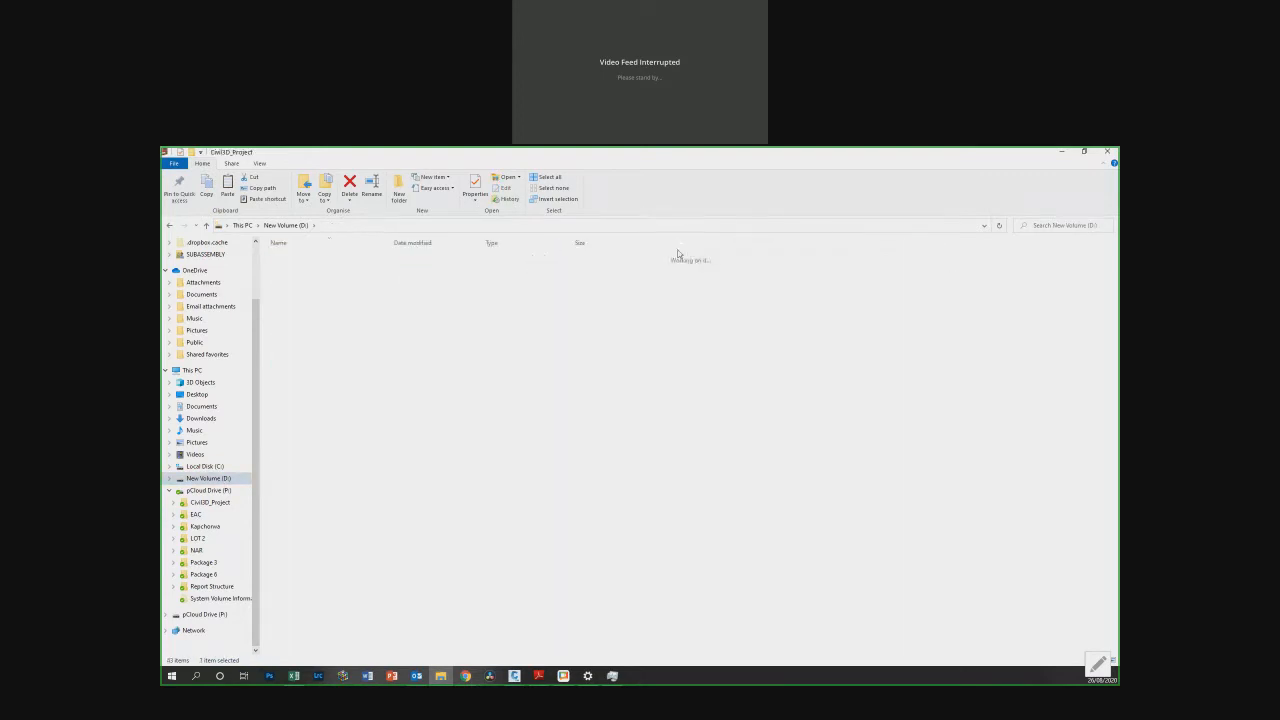
double_click(477, 295)
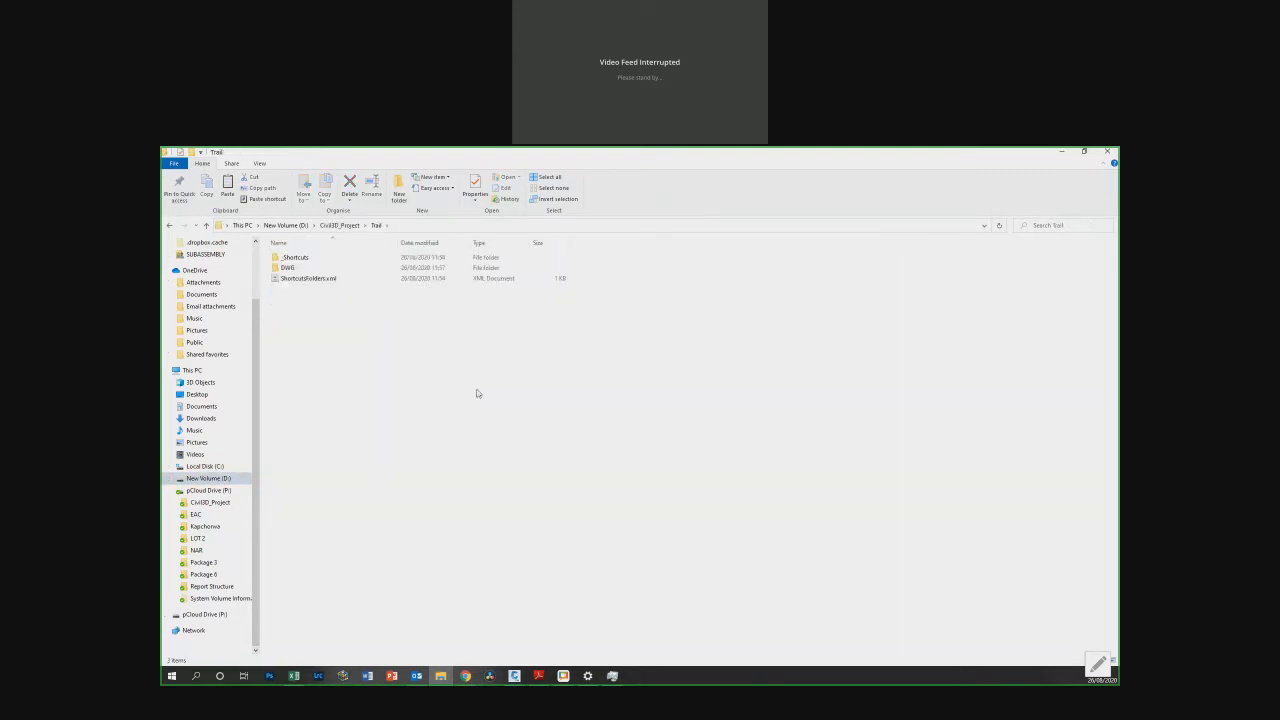
right_click(477, 393)
click(305, 268)
double_click(305, 268)
double_click(305, 268)
right_click(409, 357)
click(453, 426)
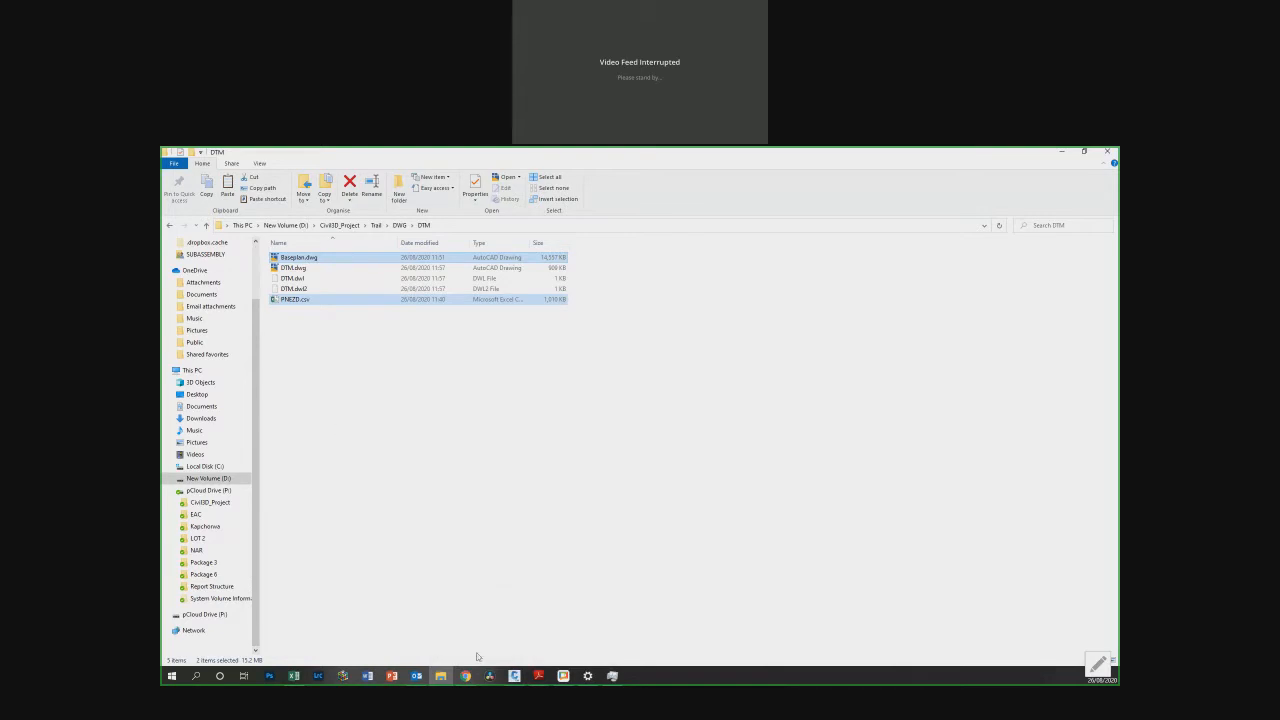
Step: Switch back to the DTM drawing in Civil 3D and maximize its window
click(514, 675)
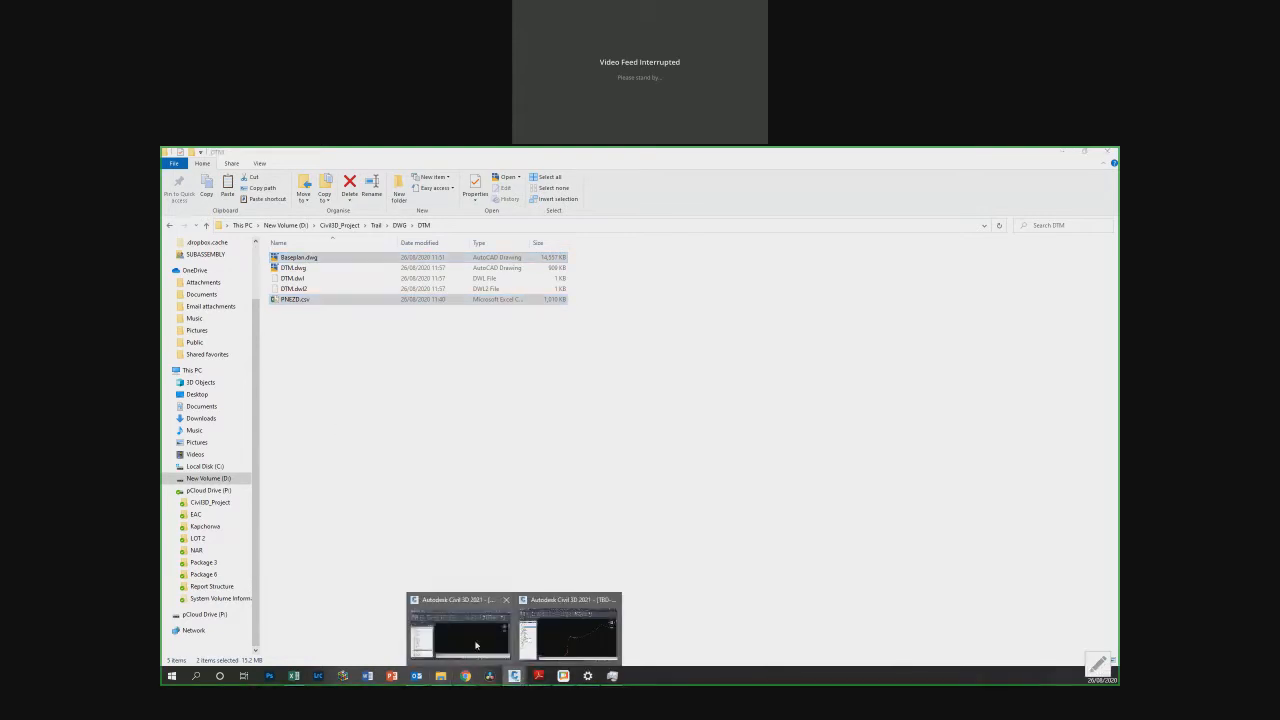
click(476, 645)
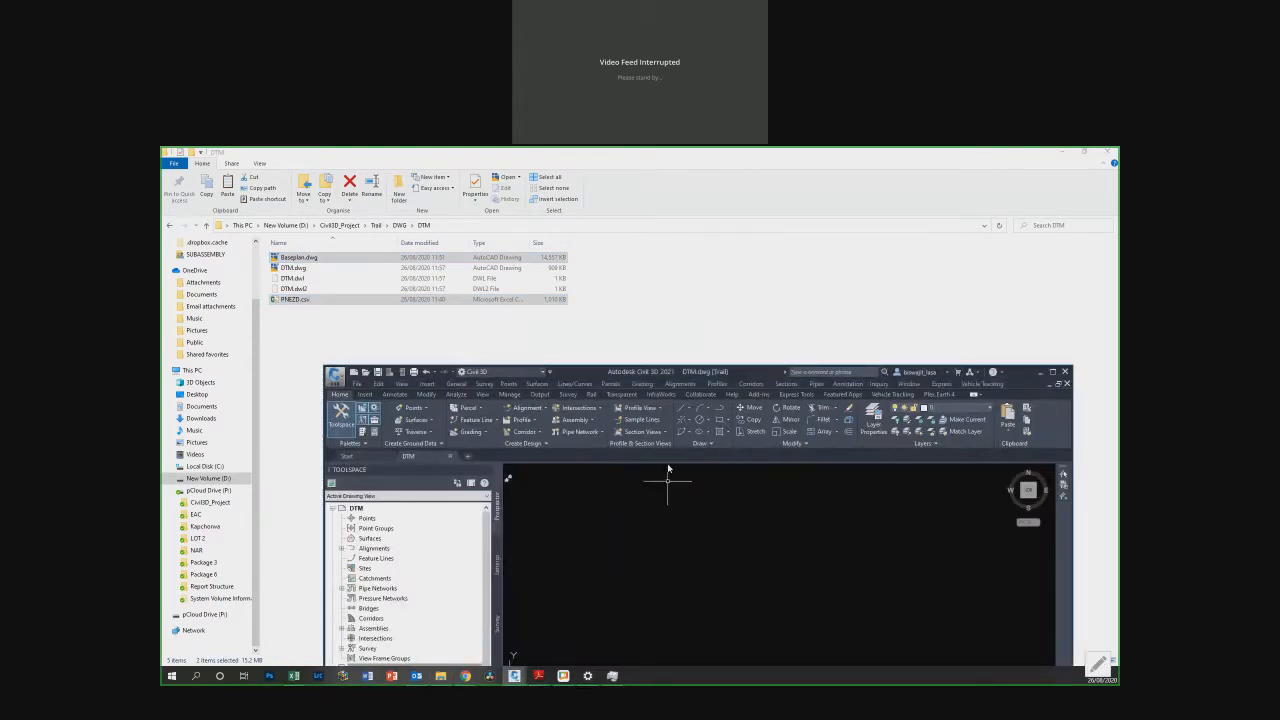
double_click(682, 372)
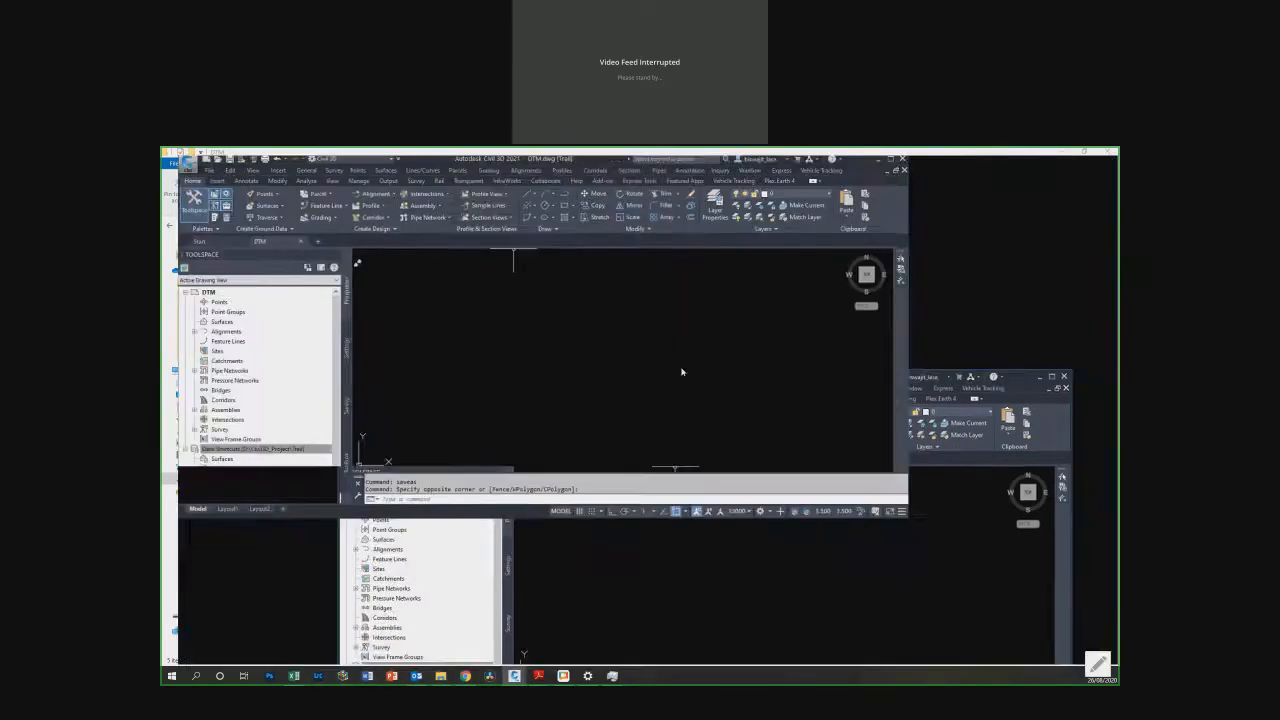
click(344, 163)
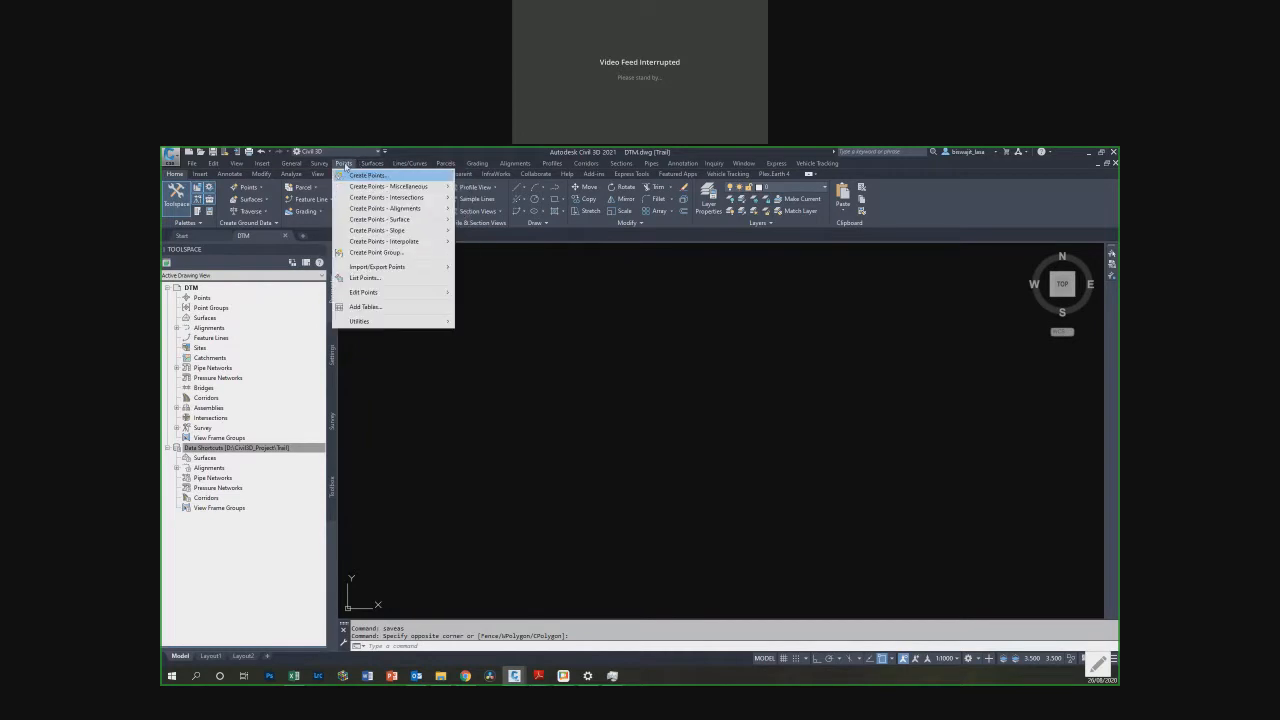
click(479, 163)
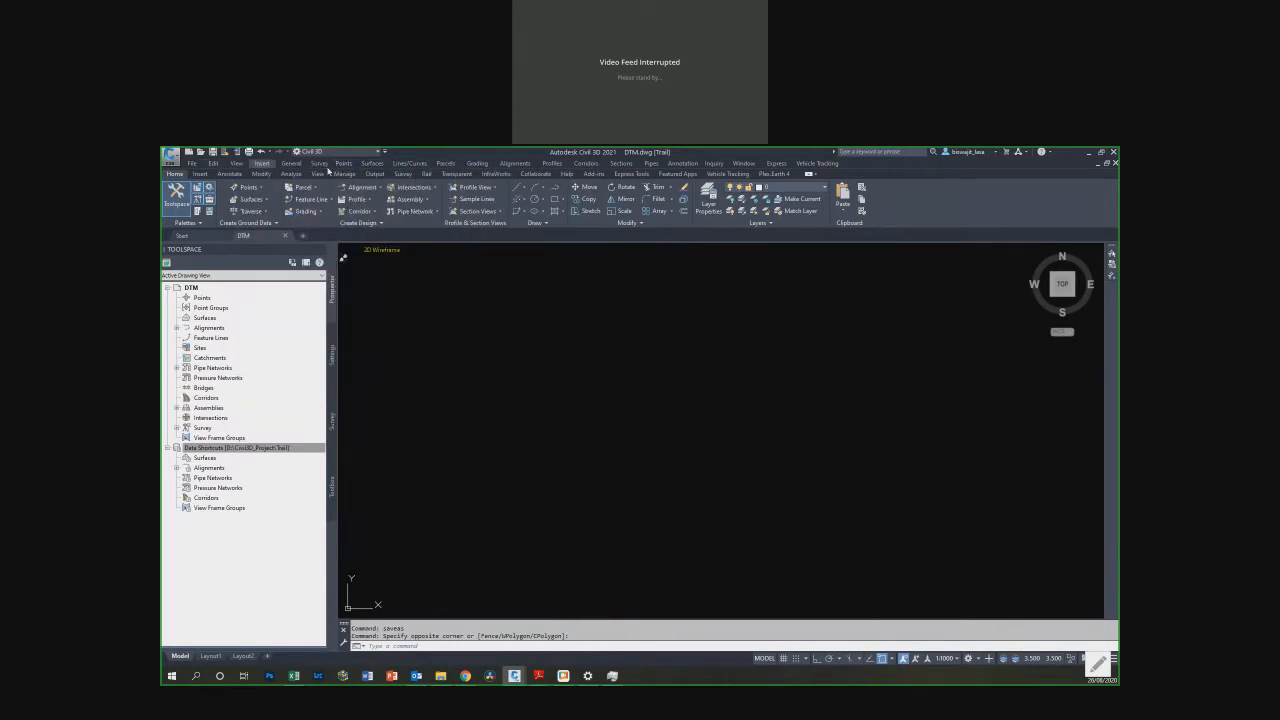
click(515, 163)
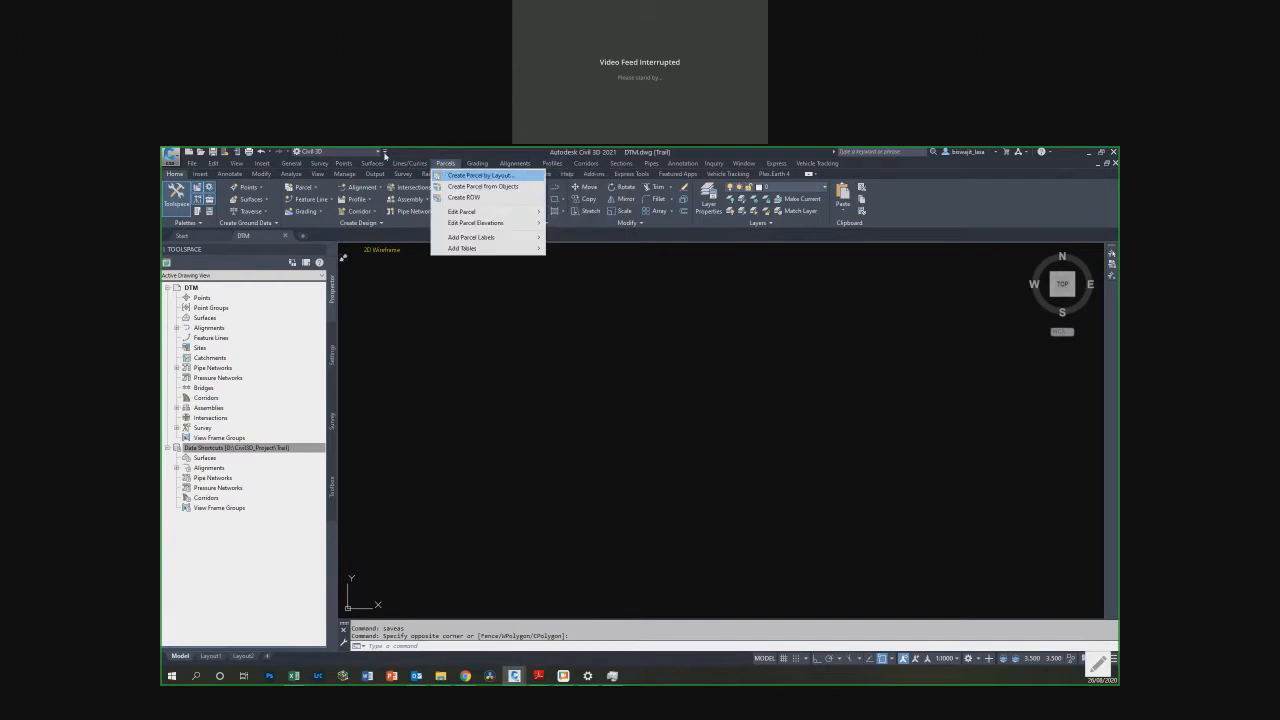
Step: Hide the menu bar and show it again
click(384, 153)
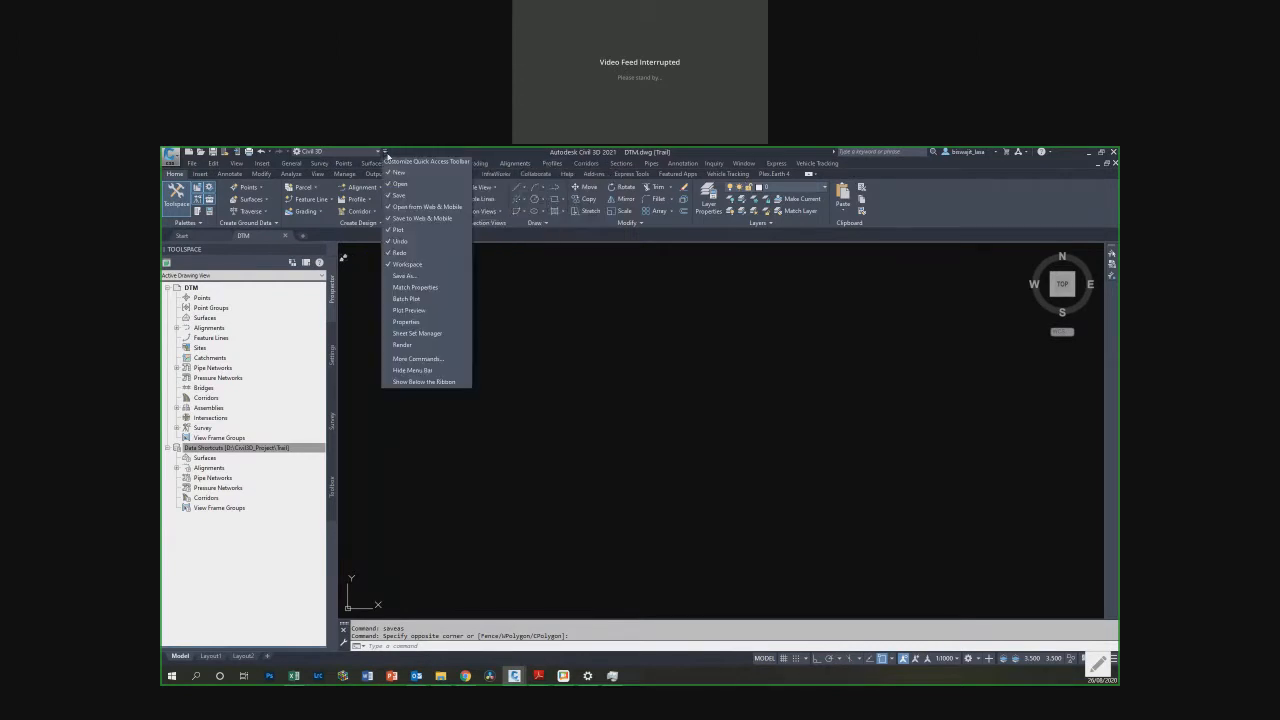
click(430, 371)
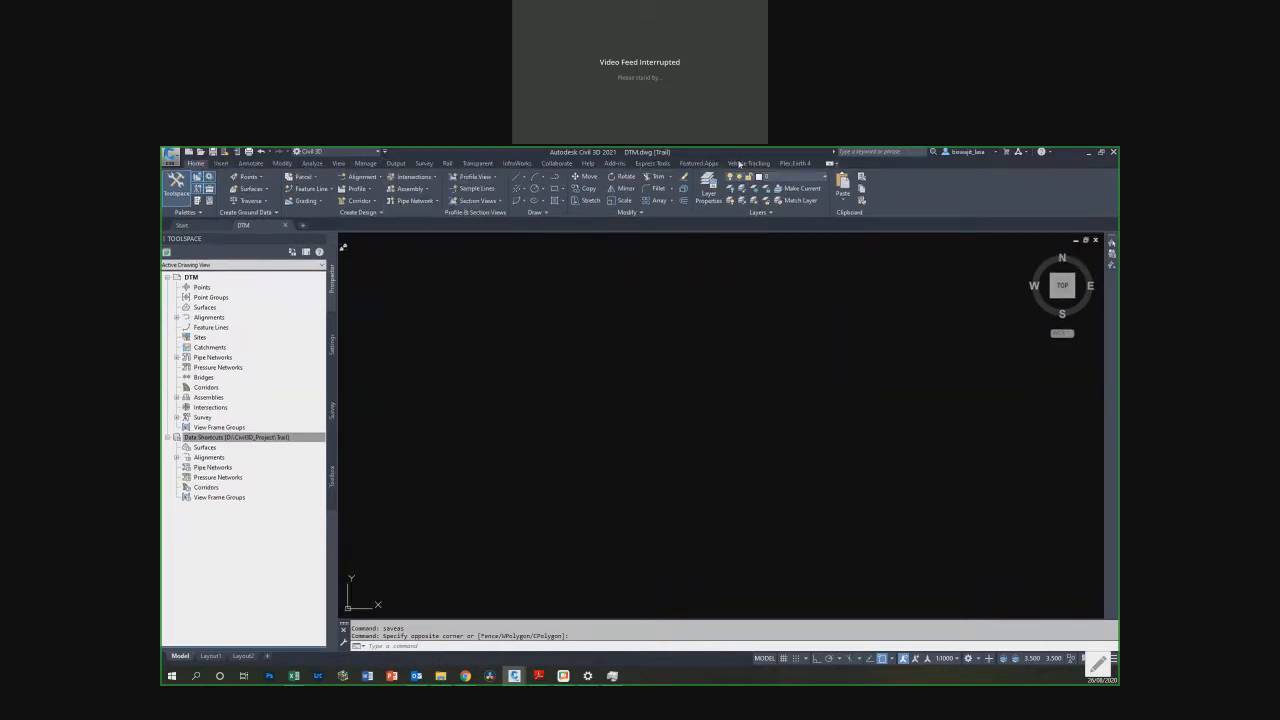
click(384, 151)
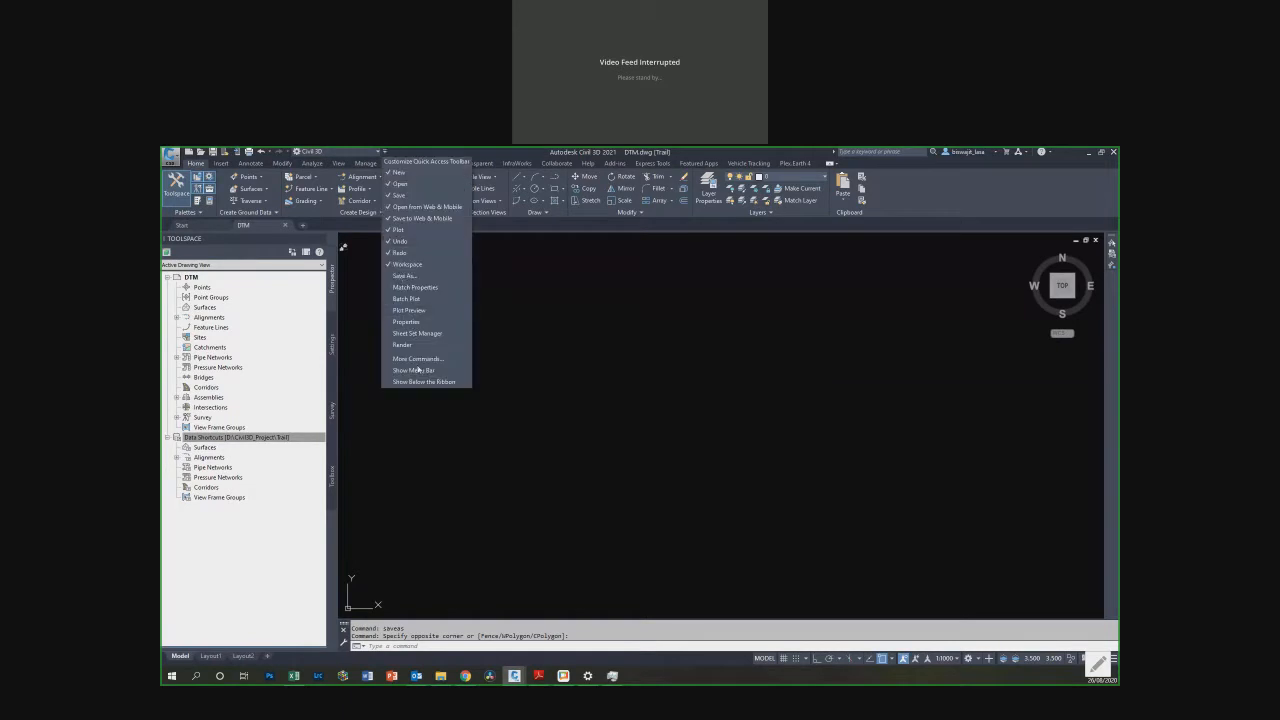
click(413, 371)
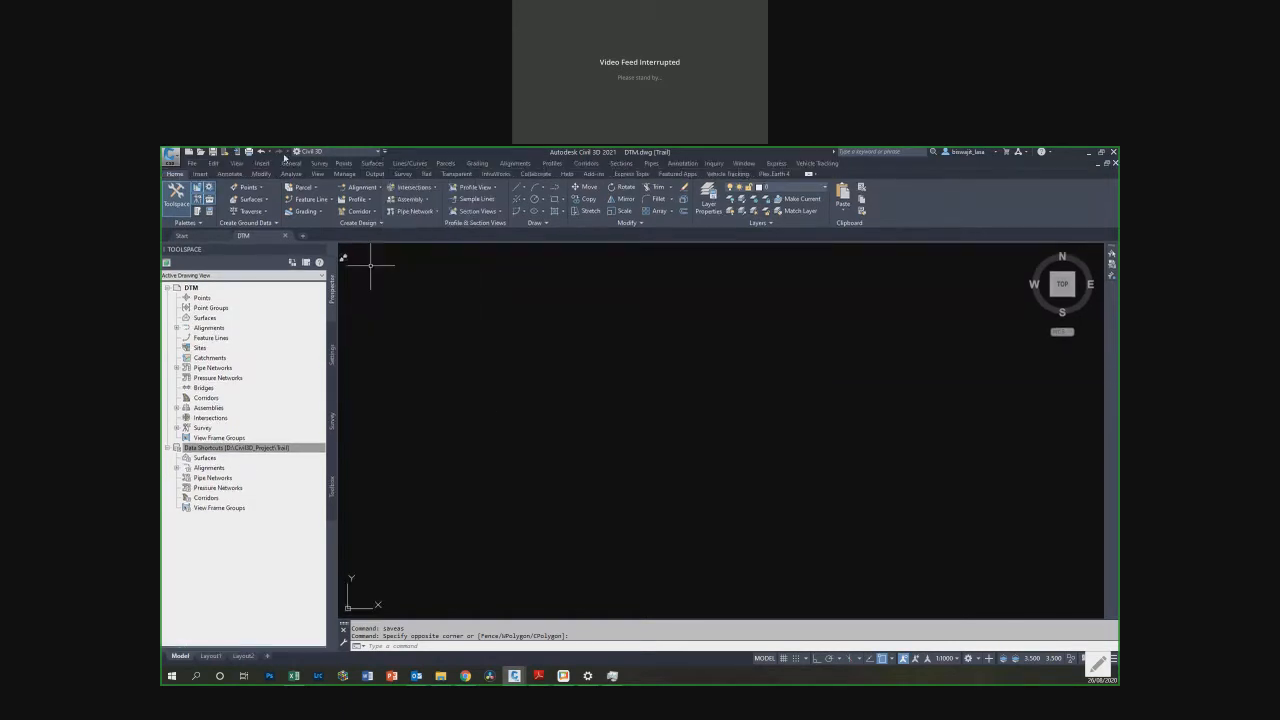
Step: Start importing points and open the source file selection for adding a point file
click(344, 163)
mouse_move(409, 270)
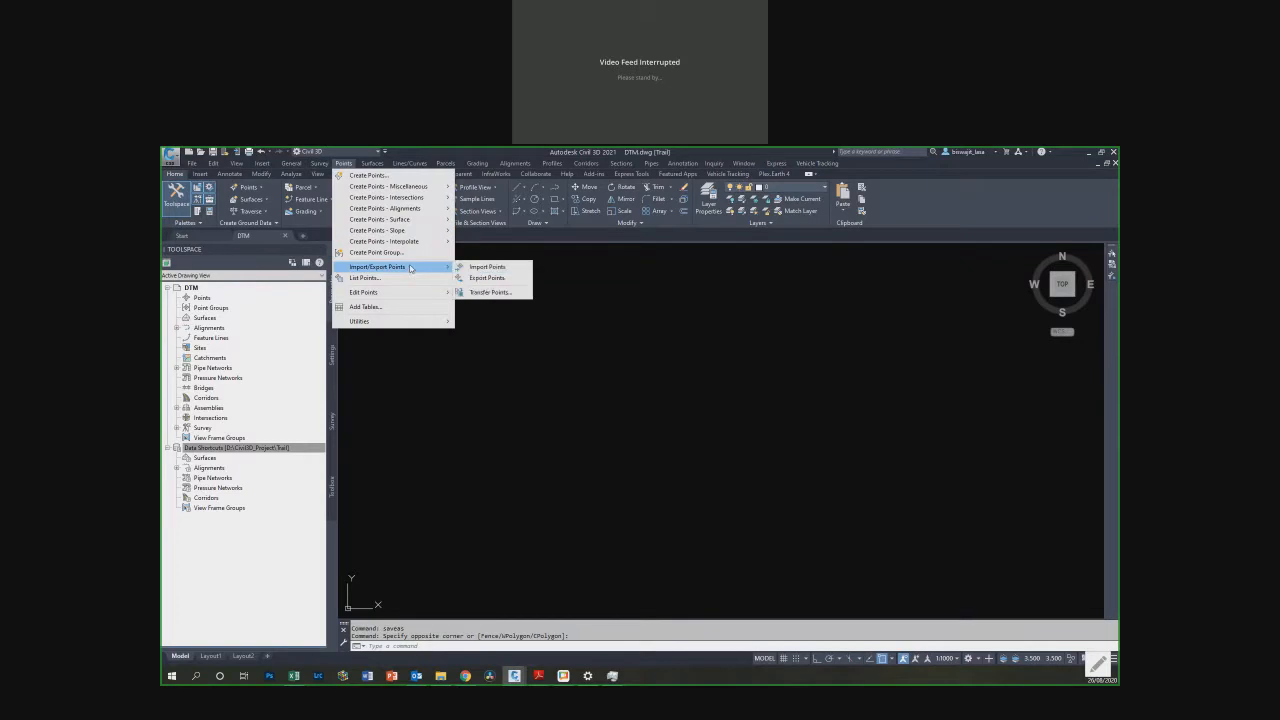
click(499, 269)
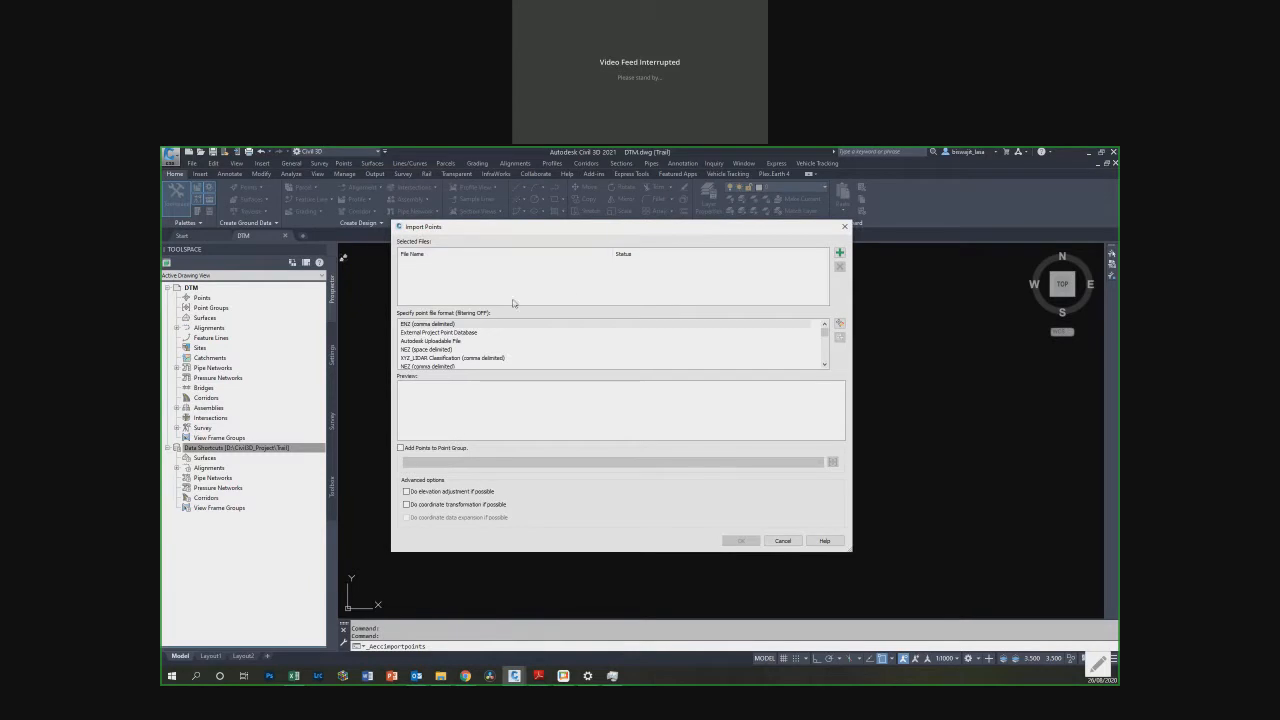
click(840, 252)
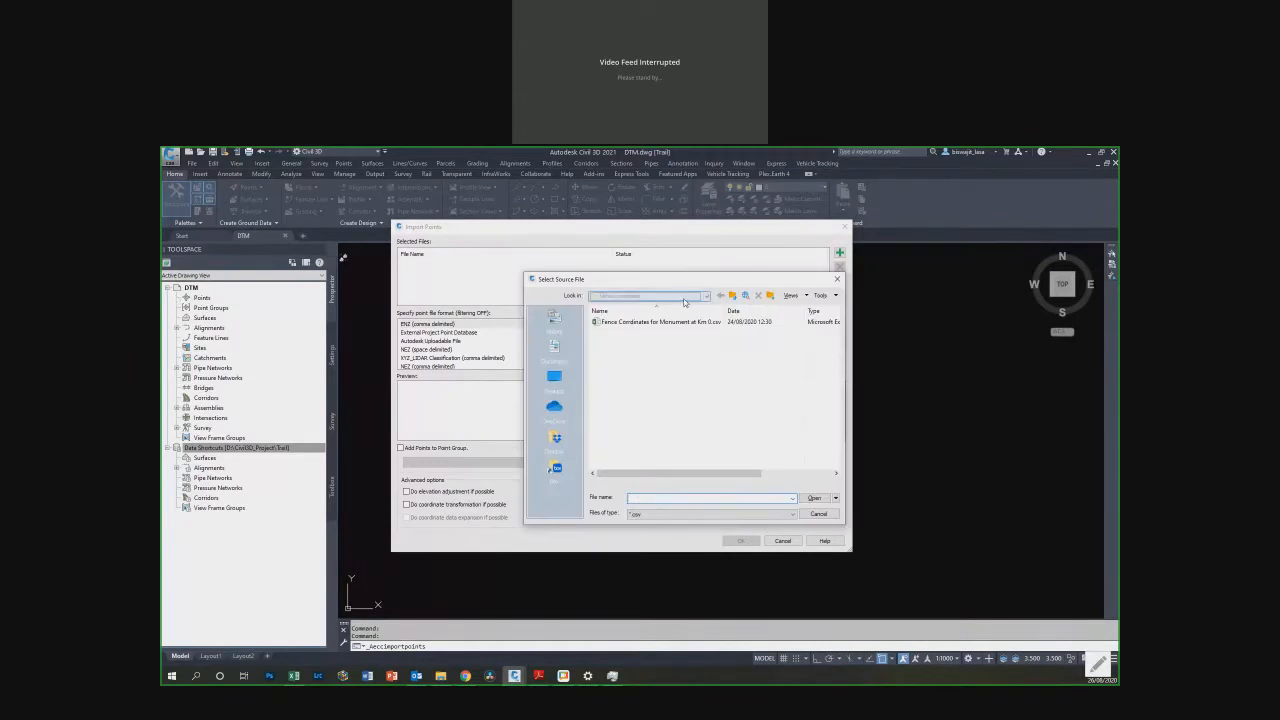
Step: Add PNEZD.csv from Civil3D_Project > Trail > DWG > DTM as the source file for the point import
click(684, 299)
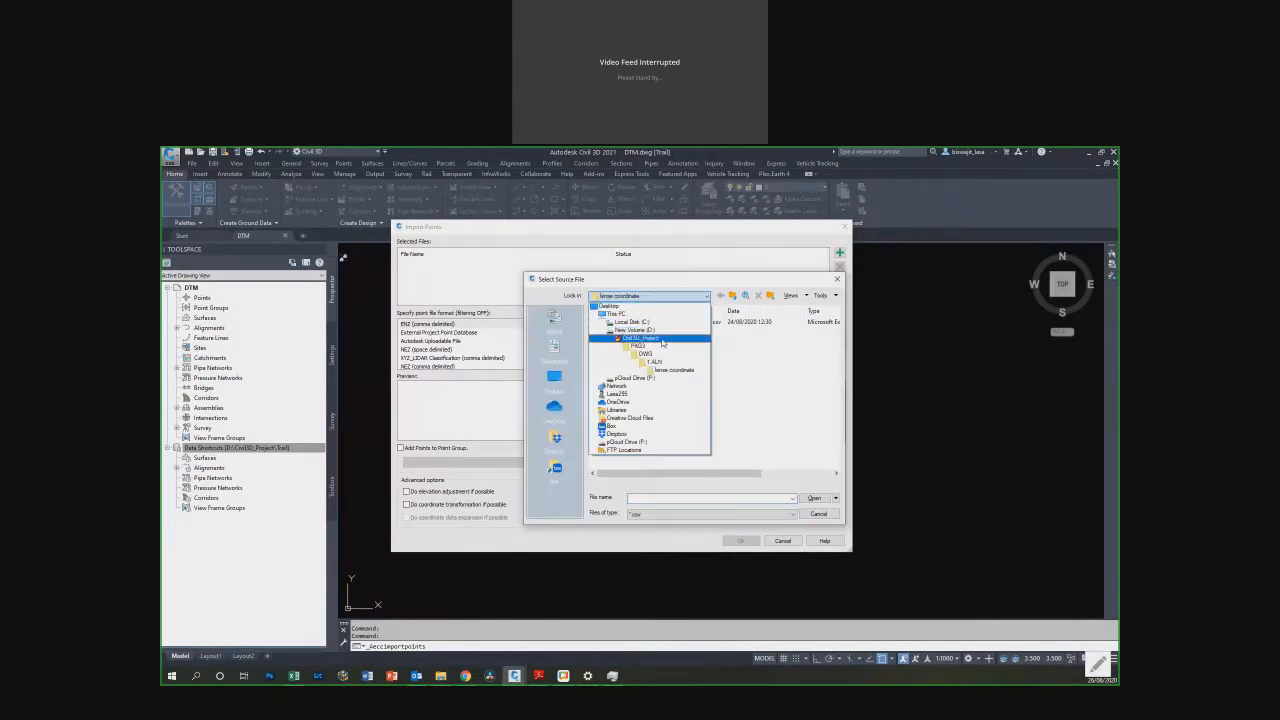
click(662, 339)
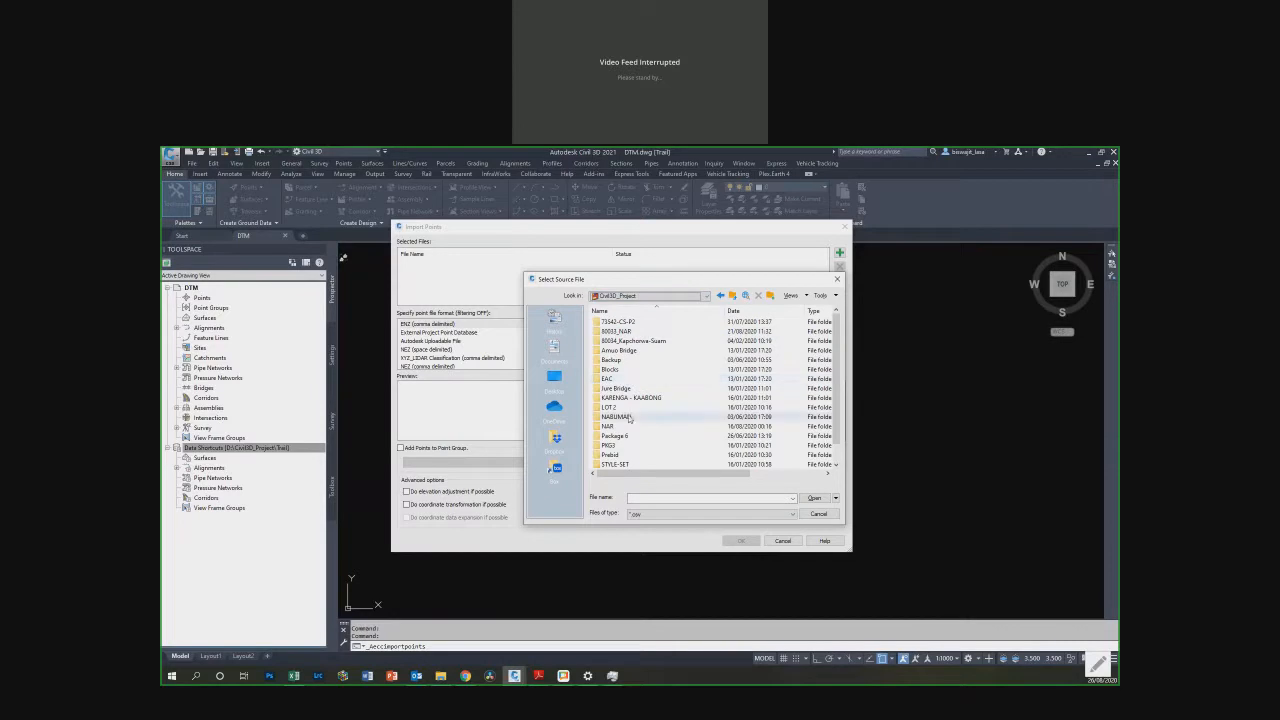
scroll(630, 415, down, 1)
double_click(612, 463)
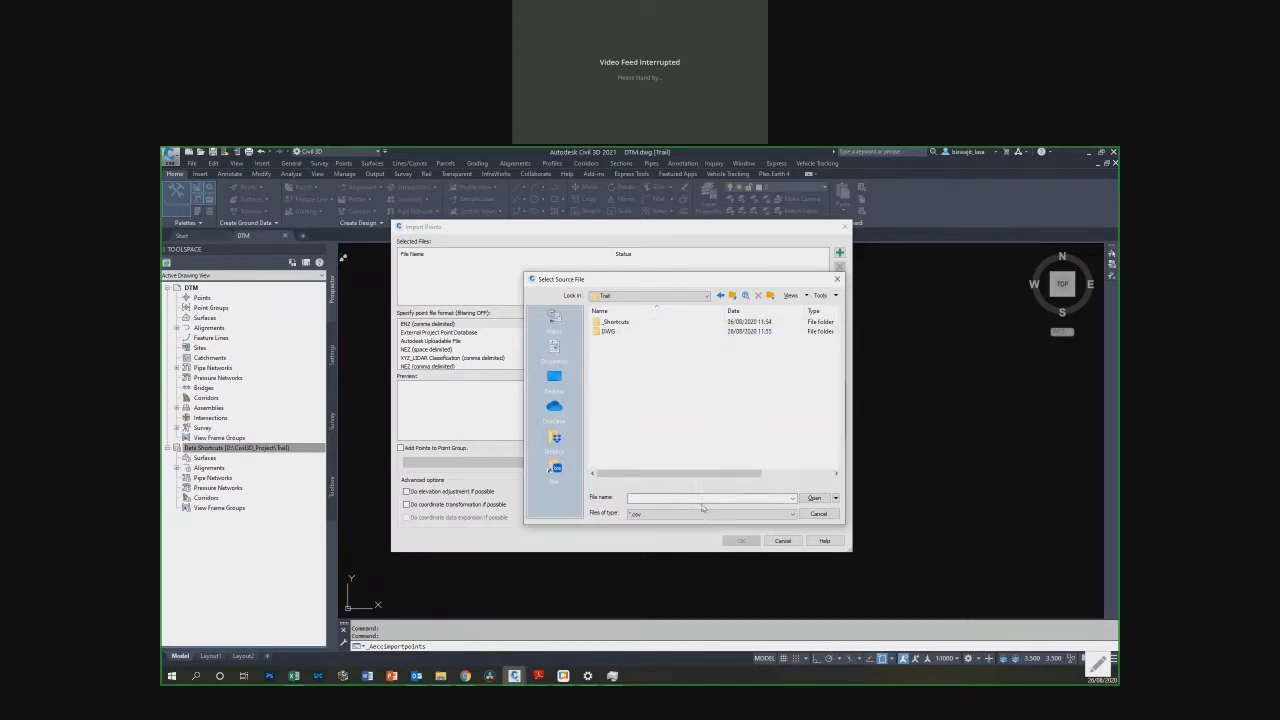
double_click(614, 333)
click(613, 334)
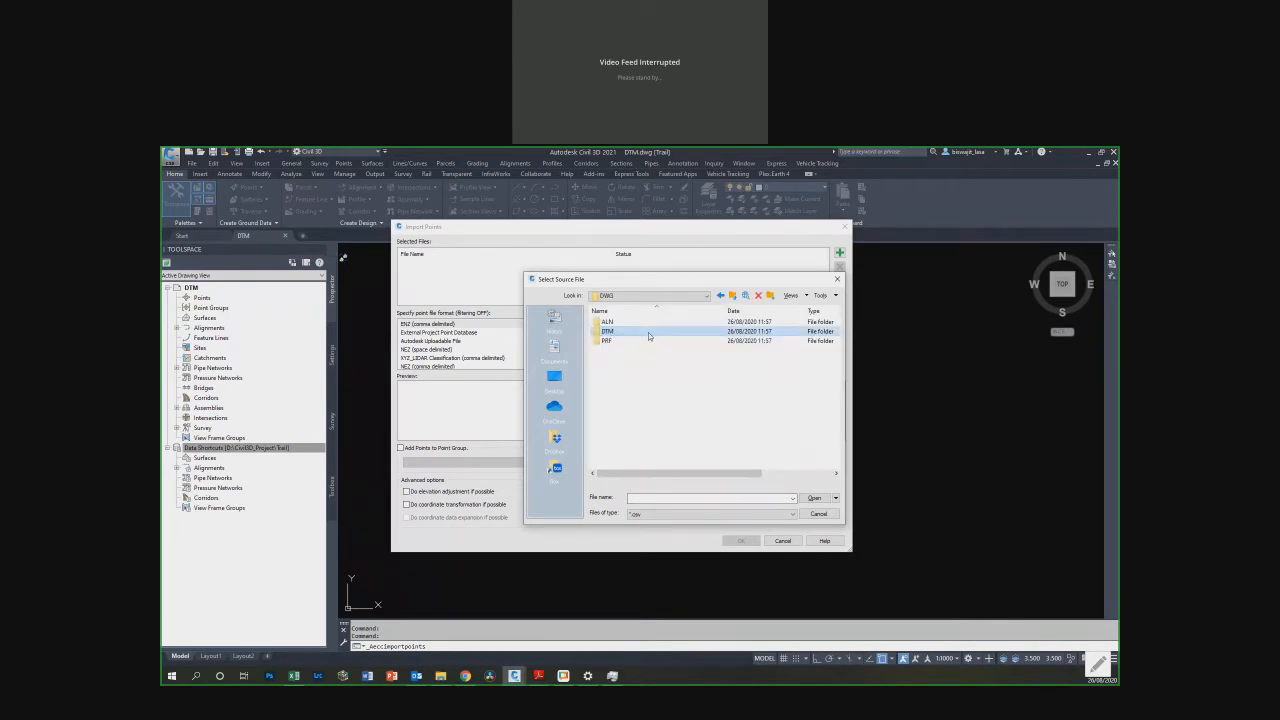
double_click(648, 334)
click(613, 322)
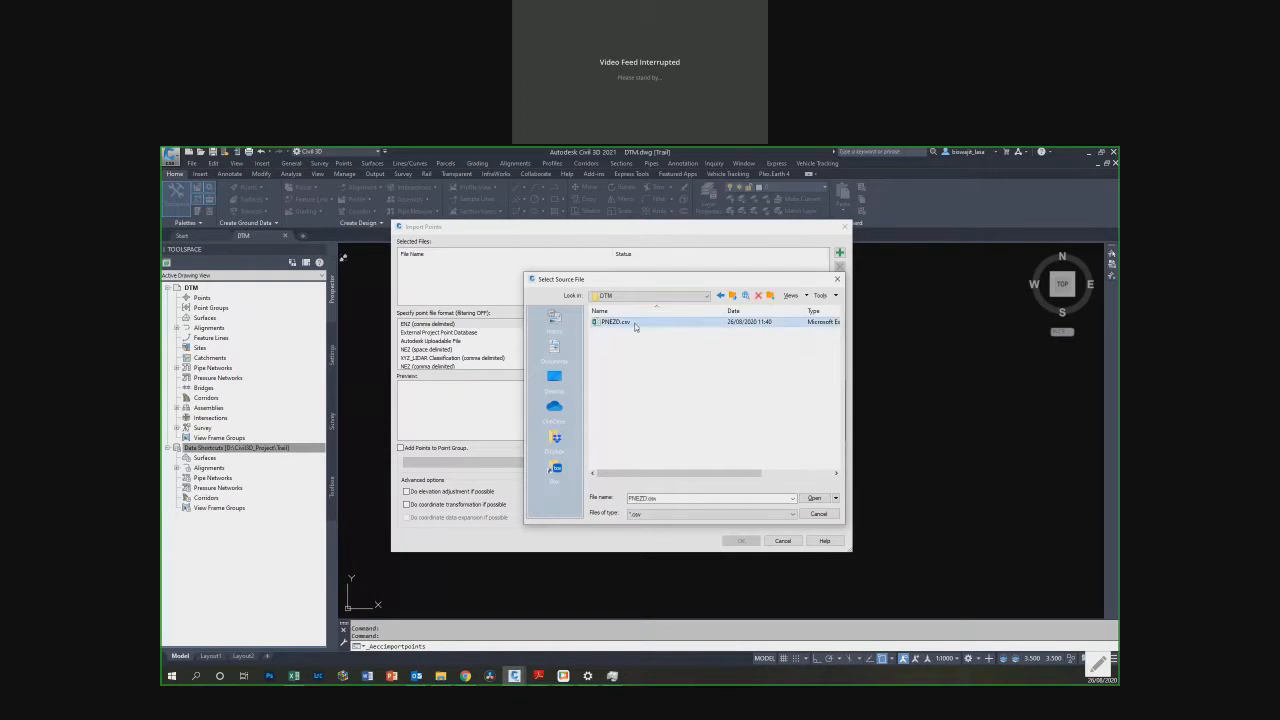
click(815, 498)
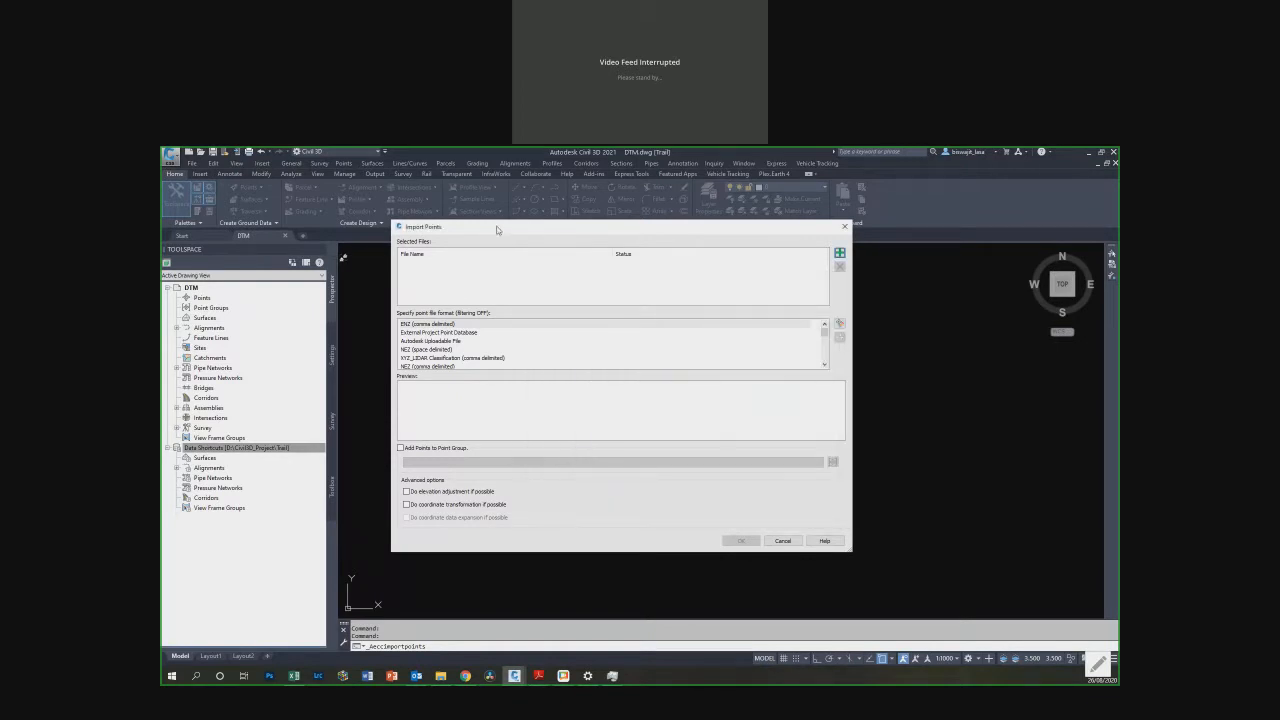
Step: Set the point file format to PNEZD (comma delimited) and import the points
drag(515, 229, 405, 222)
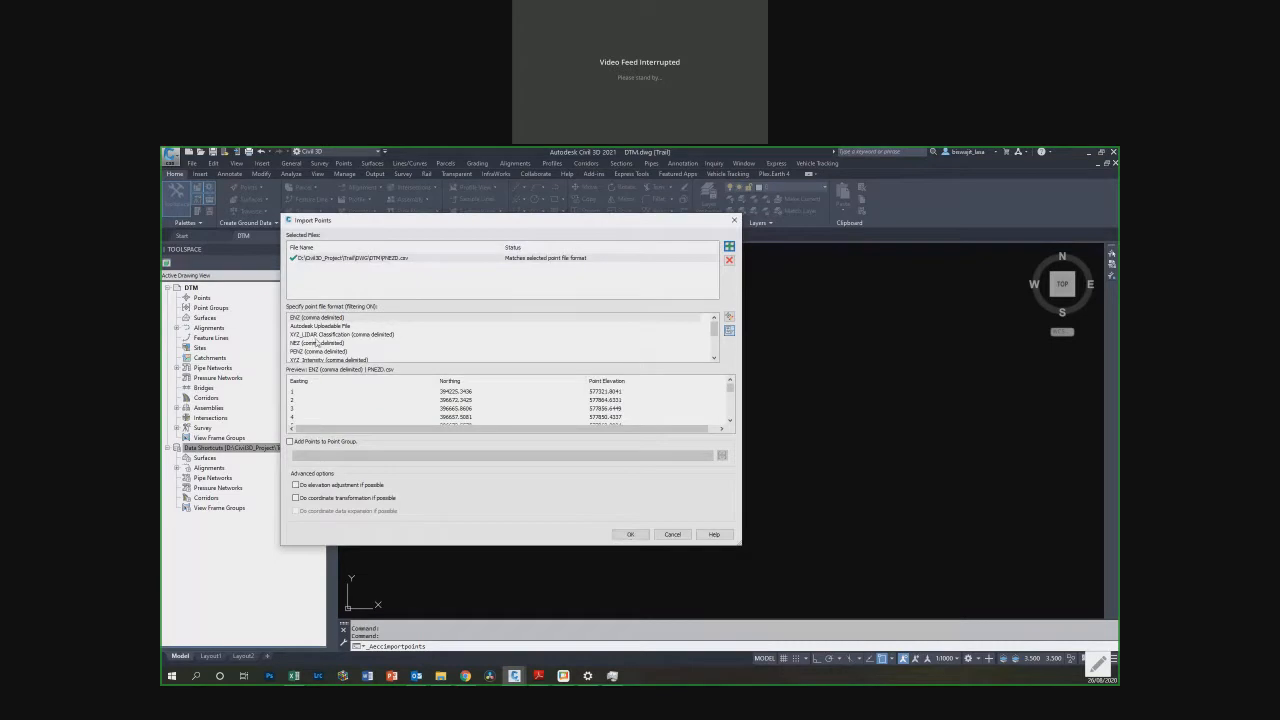
click(314, 327)
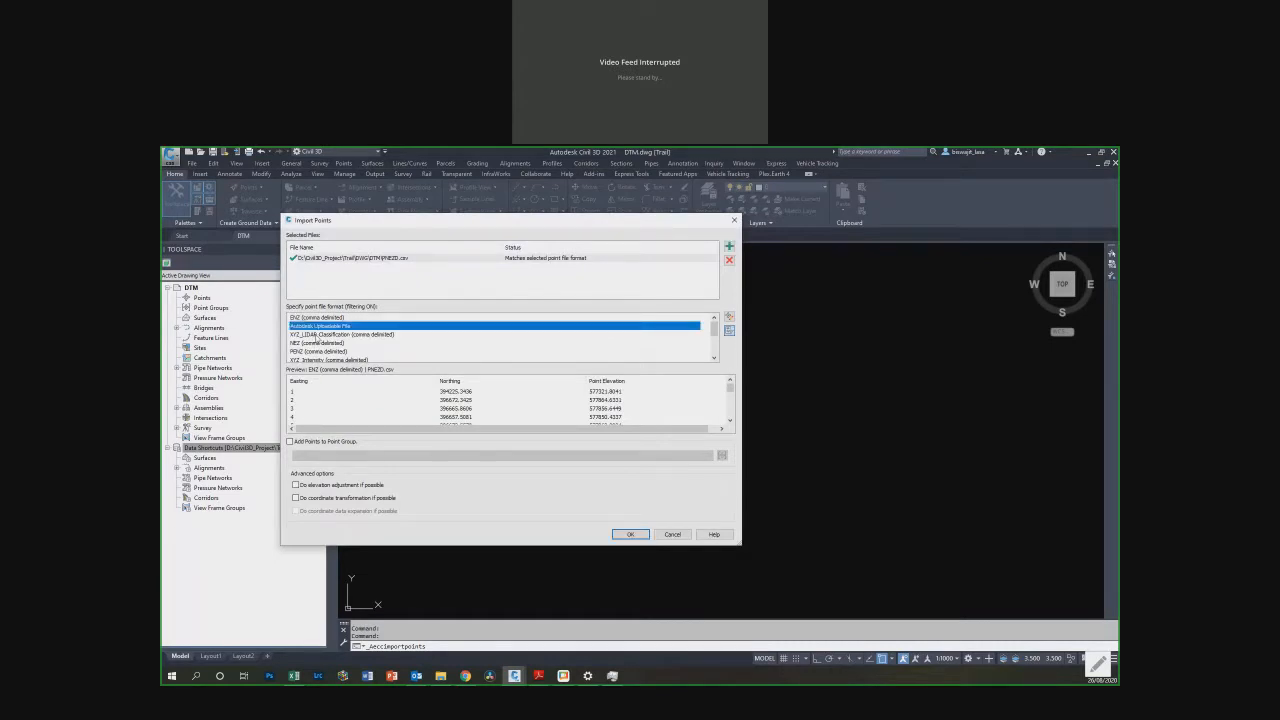
scroll(318, 345, down, 3)
click(313, 352)
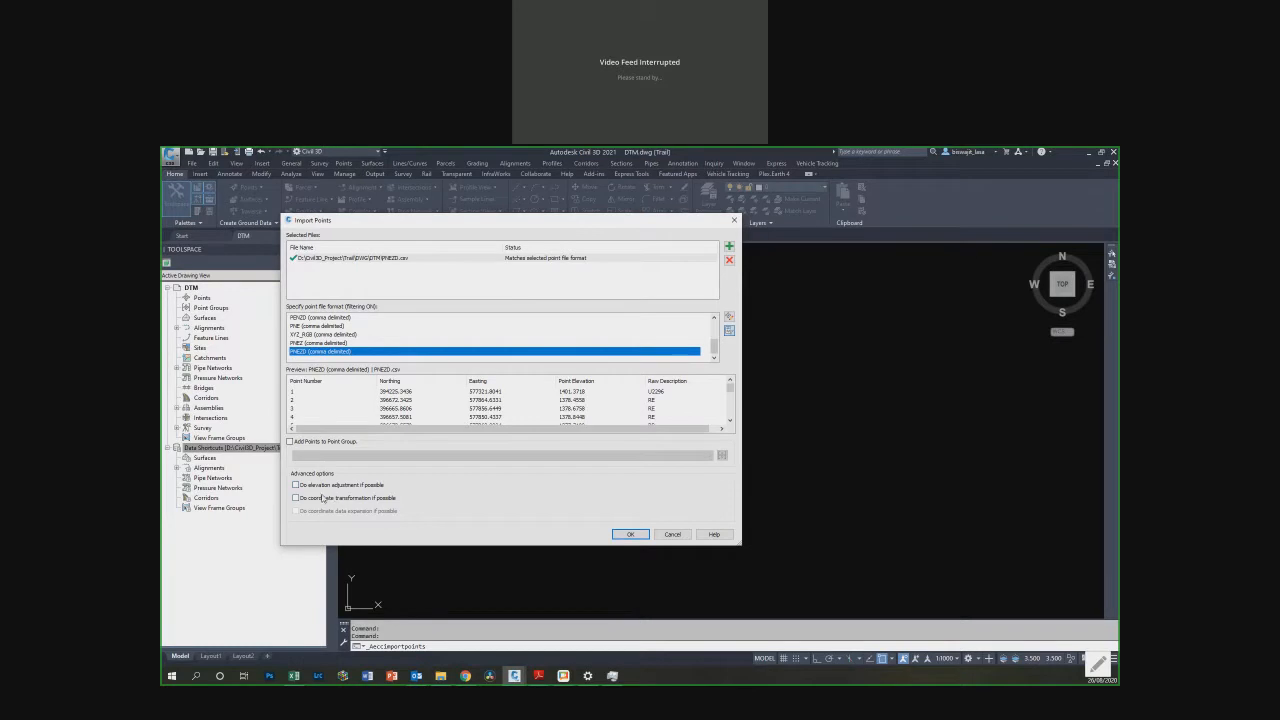
drag(551, 225, 657, 203)
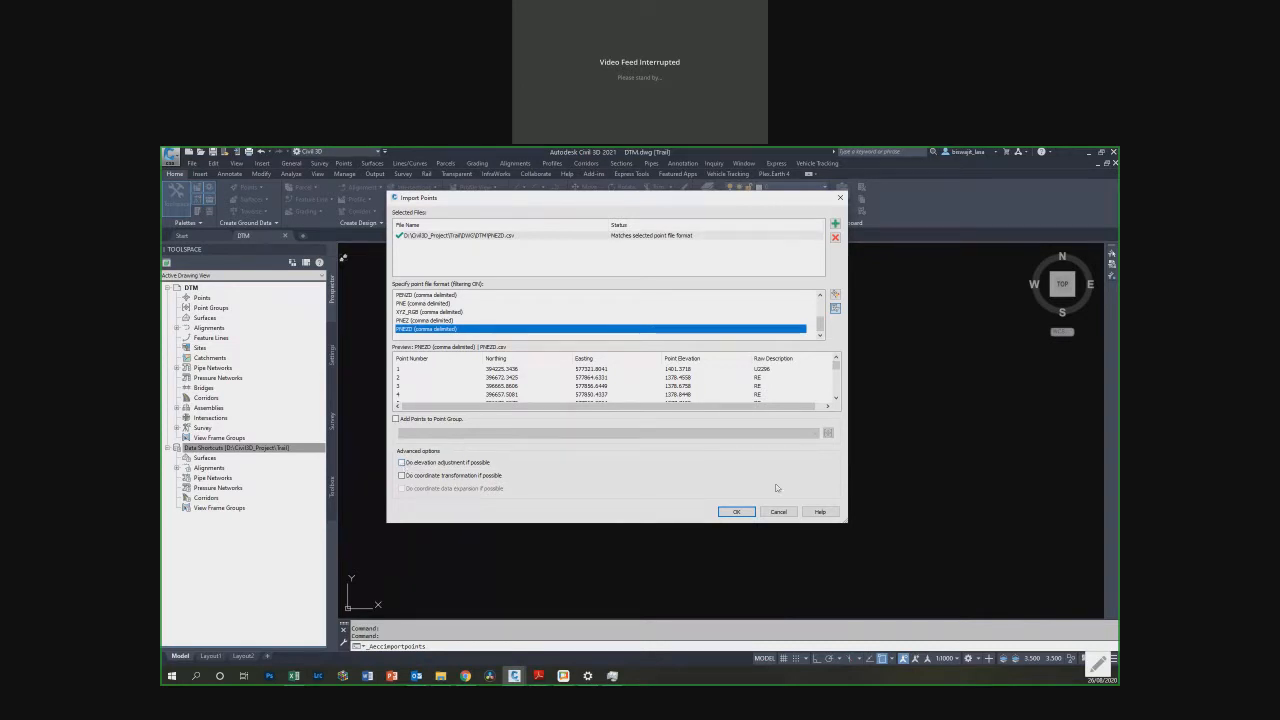
click(745, 513)
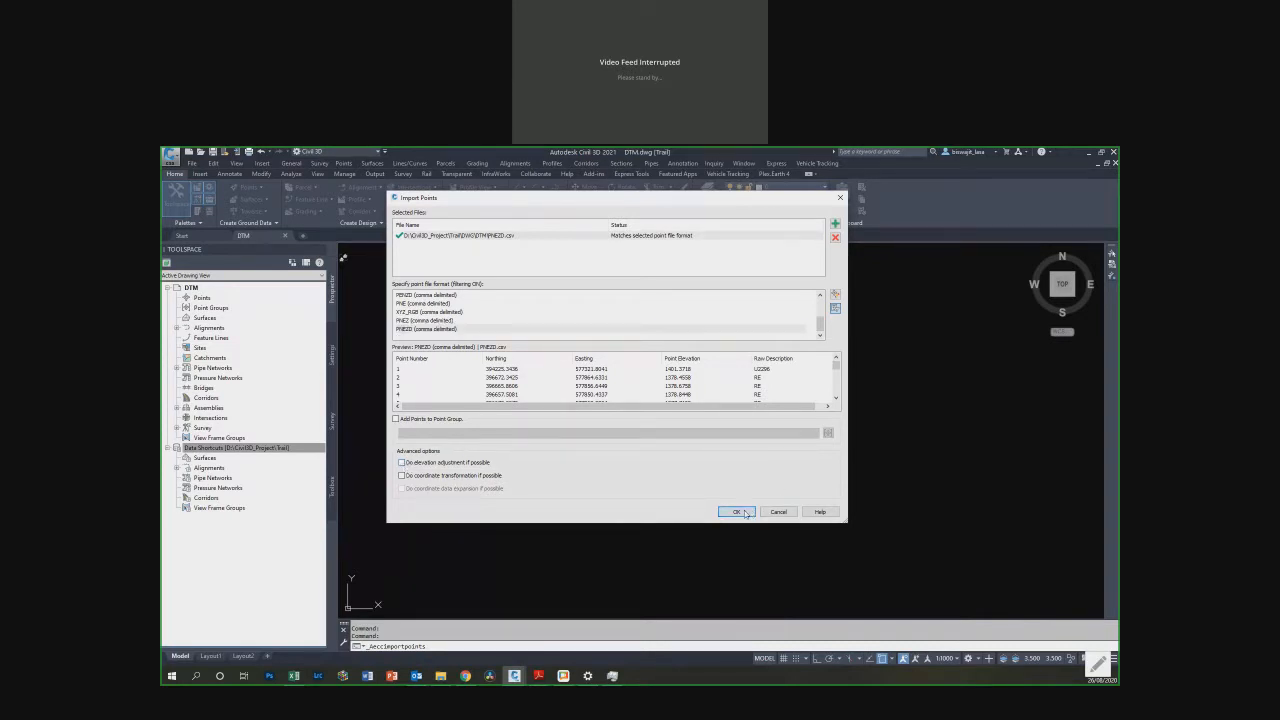
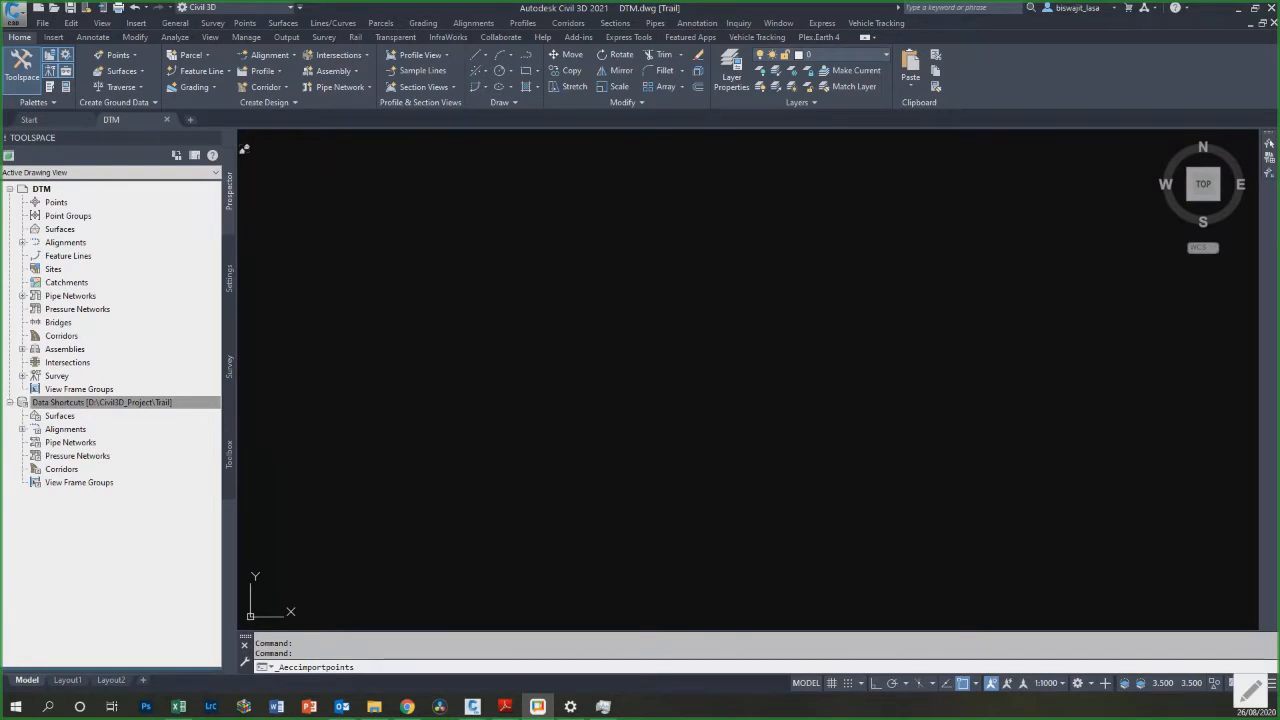
Step: Zoom to the extents of the drawing to show all the imported survey points
click(624, 290)
click(502, 360)
click(629, 331)
click(566, 289)
text(ZE)
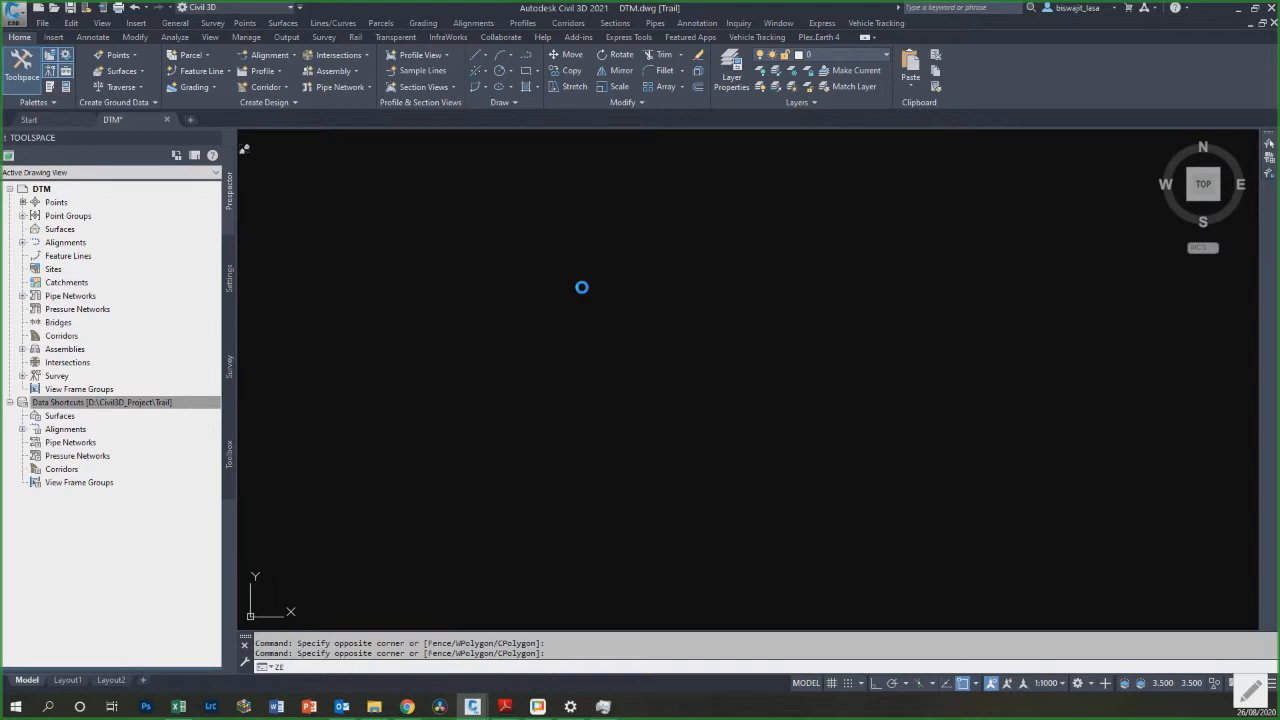
key(Return)
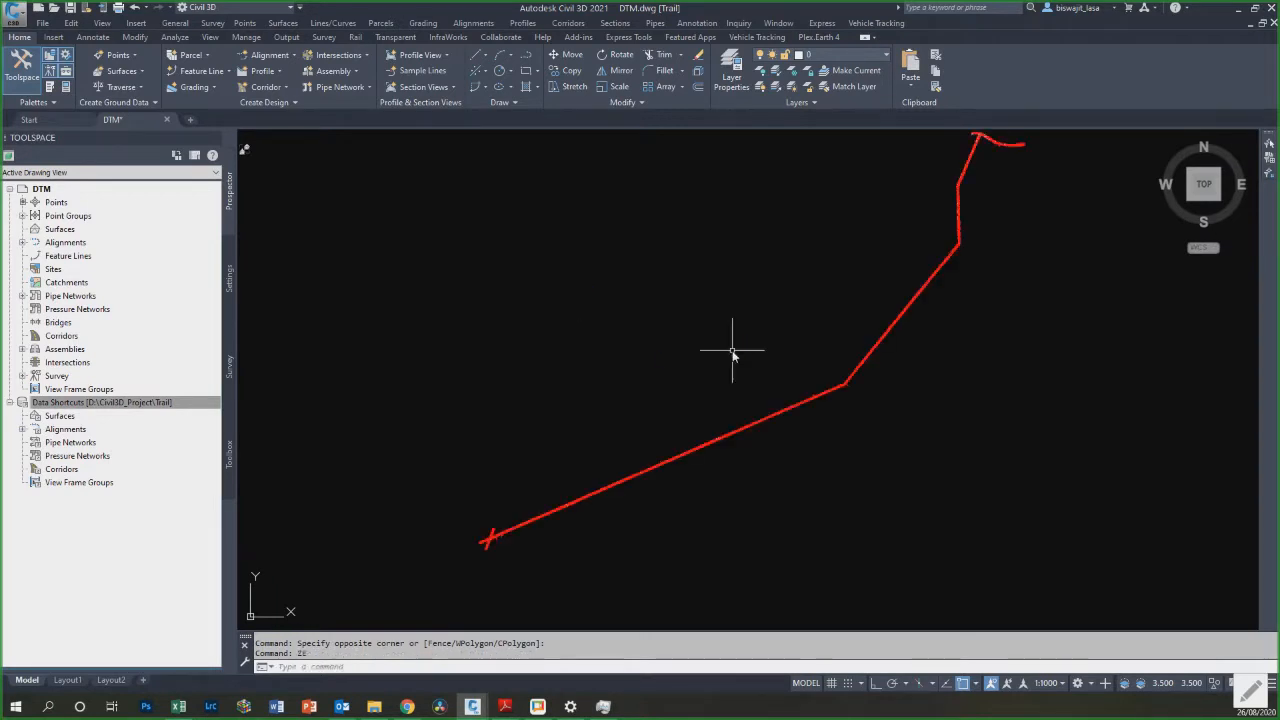
Step: Examine the imported survey points along the route, from the whole layout down to individual points
scroll(457, 563, up, 5)
scroll(372, 484, up, 8)
scroll(400, 400, down, 8)
scroll(325, 480, up, 4)
scroll(342, 477, down, 8)
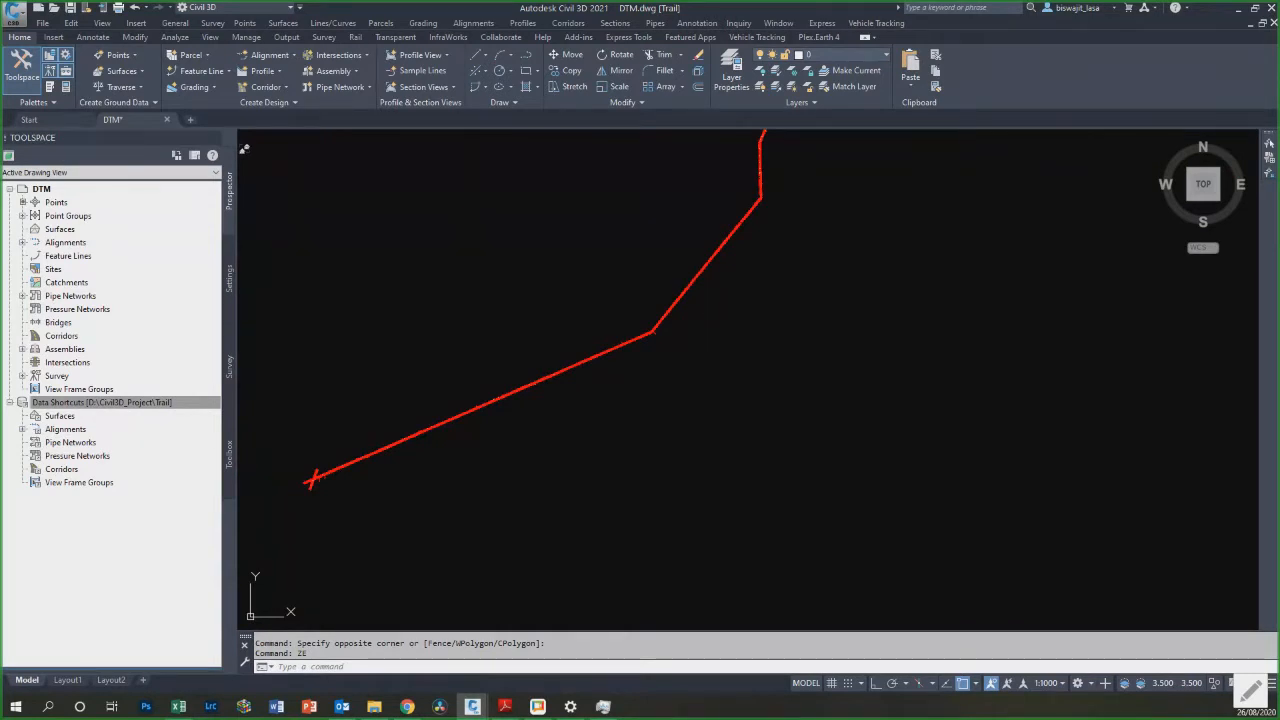
scroll(757, 380, down, 4)
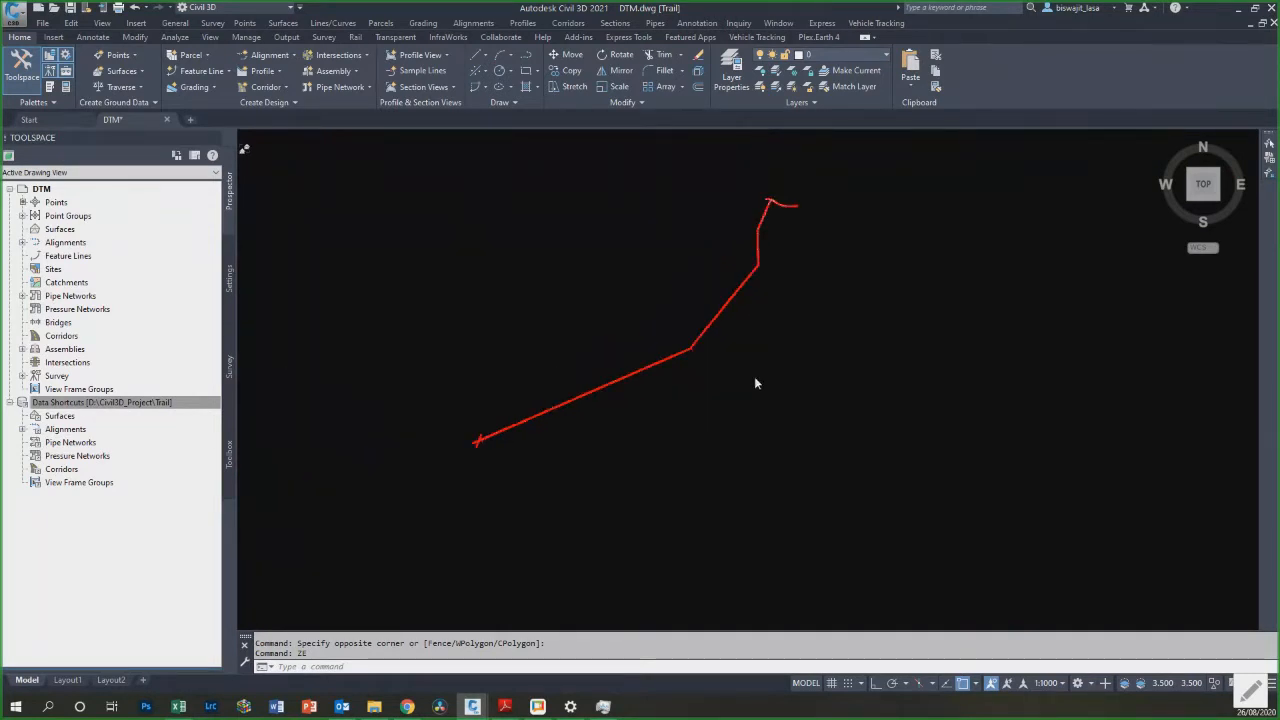
scroll(681, 291, up, 5)
scroll(681, 291, up, 6)
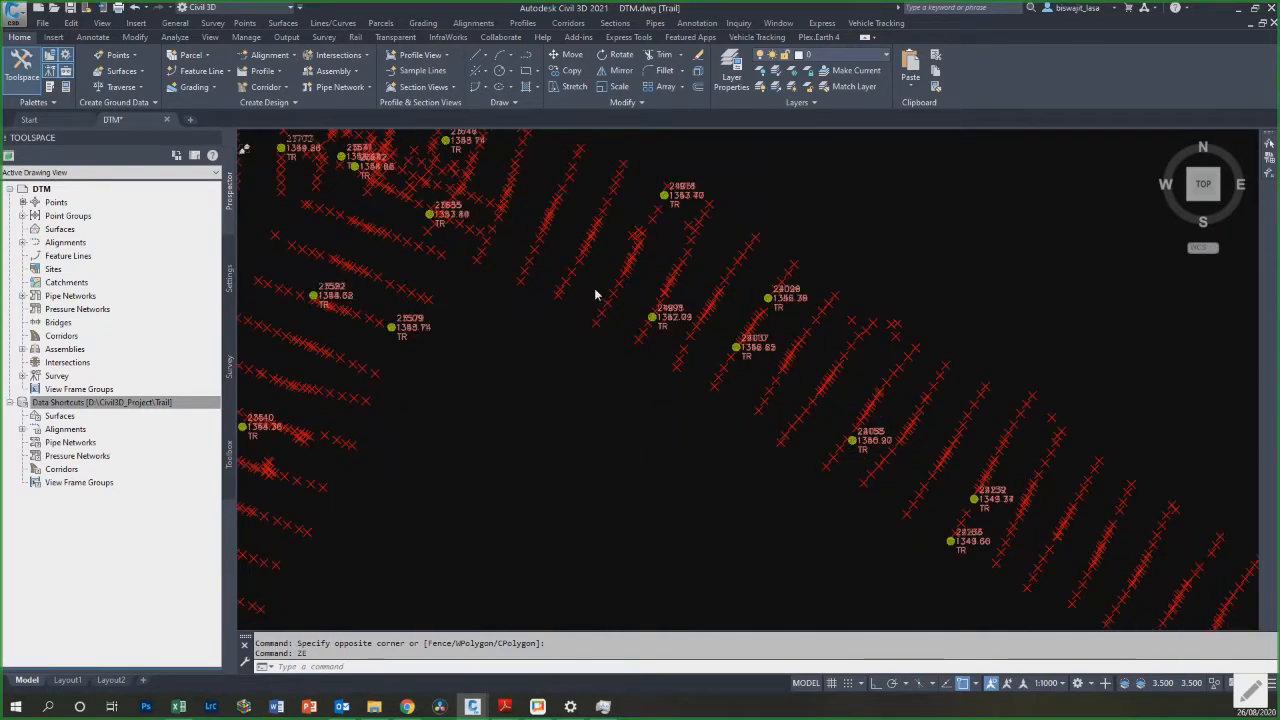
Step: Select a labelled TR tree point, extend the selection to all similar points, and erase them
key(Escape)
scroll(651, 319, up, 8)
click(759, 398)
click(709, 337)
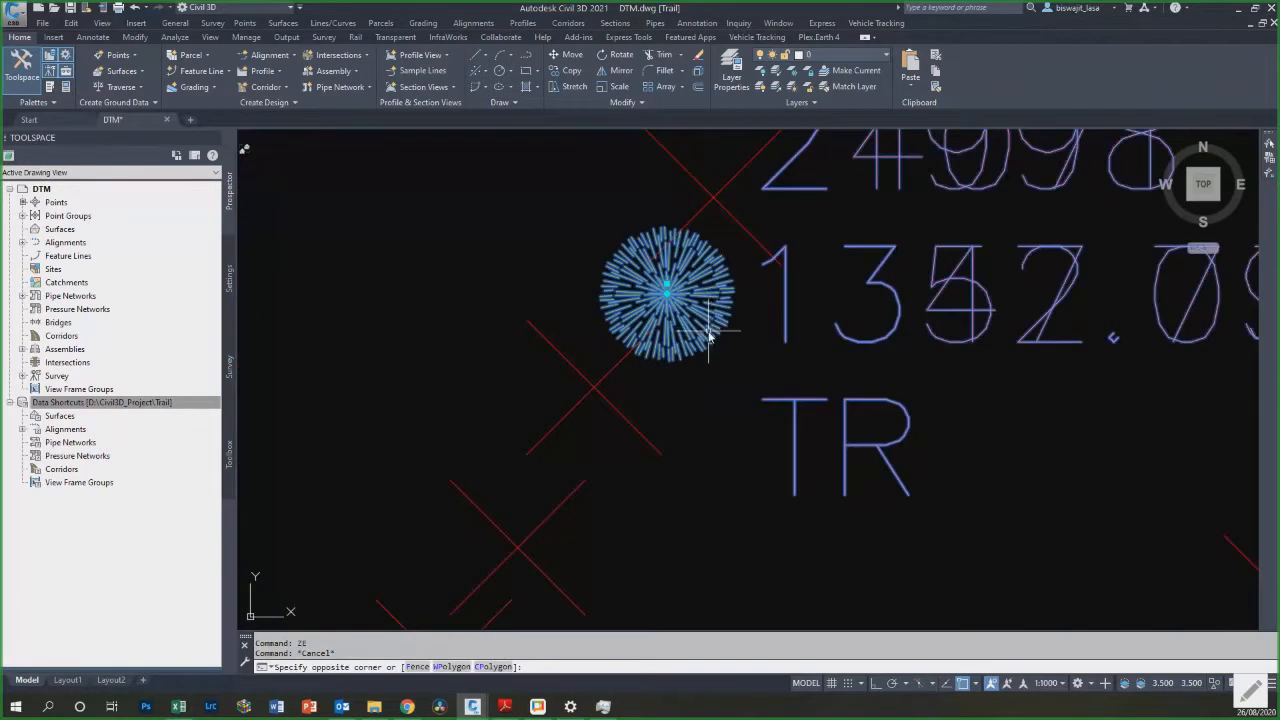
scroll(672, 402, down, 4)
scroll(613, 398, down, 2)
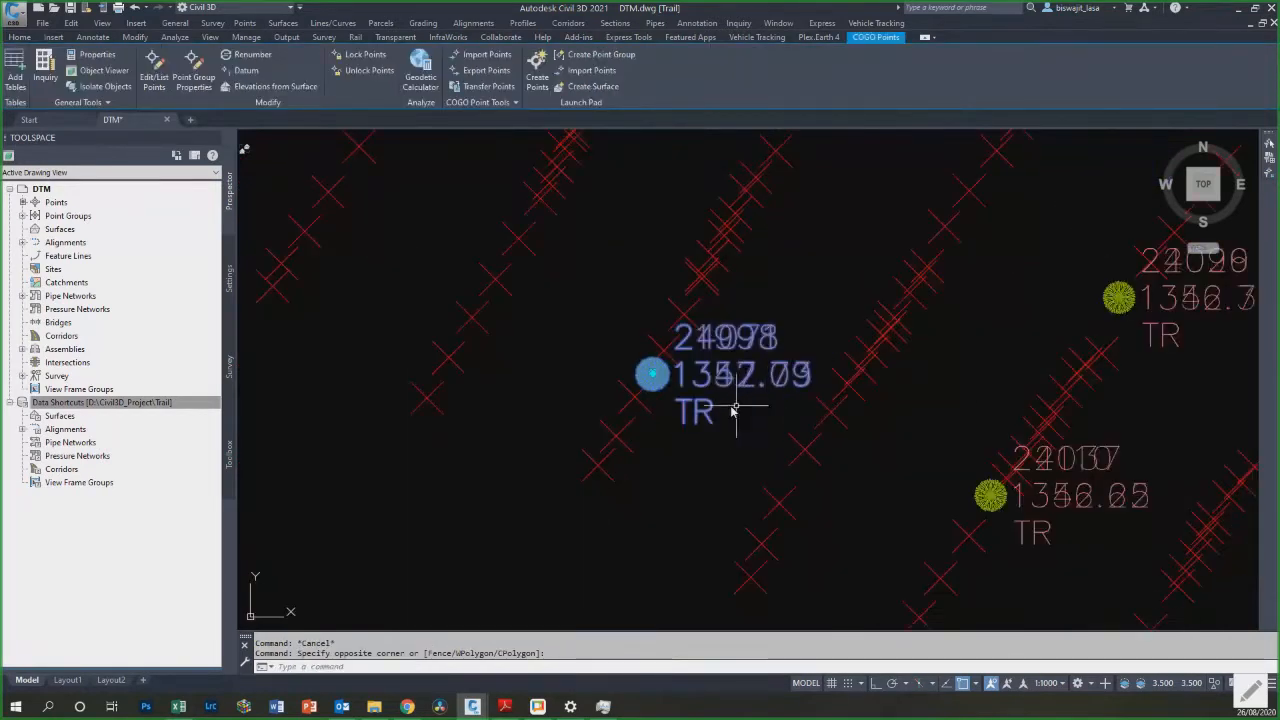
scroll(658, 408, down, 3)
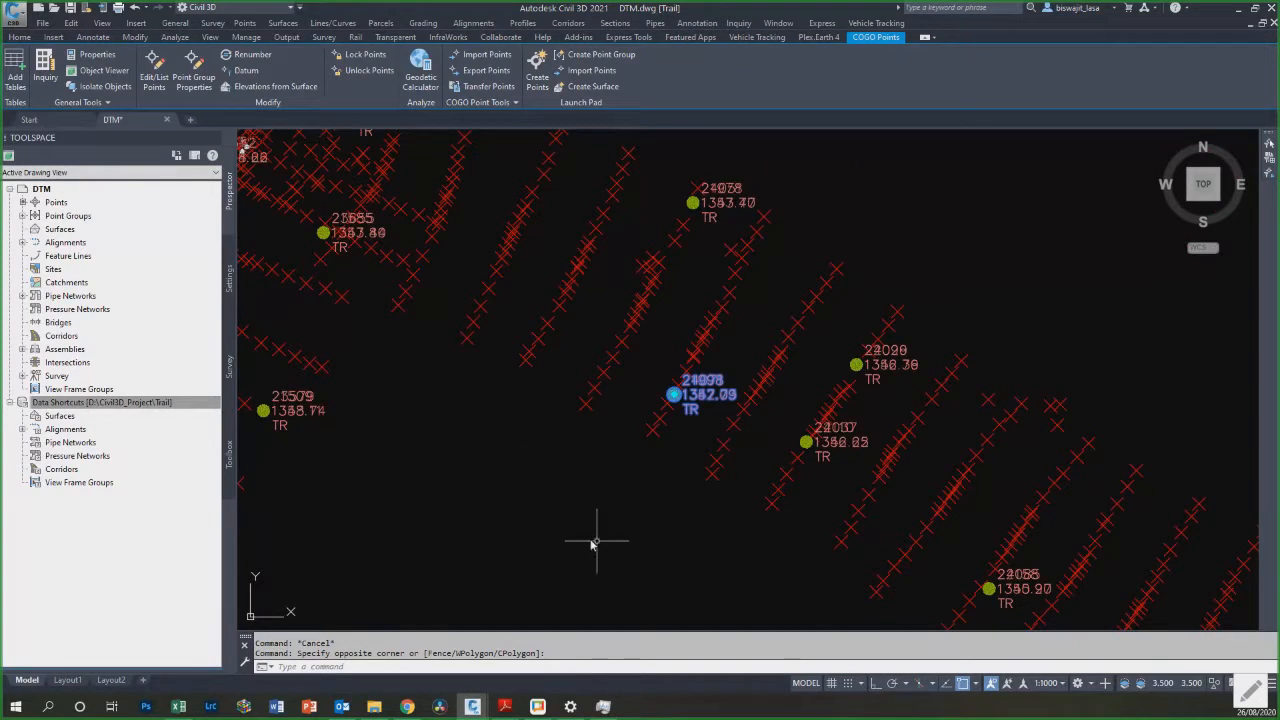
right_click(493, 486)
click(541, 477)
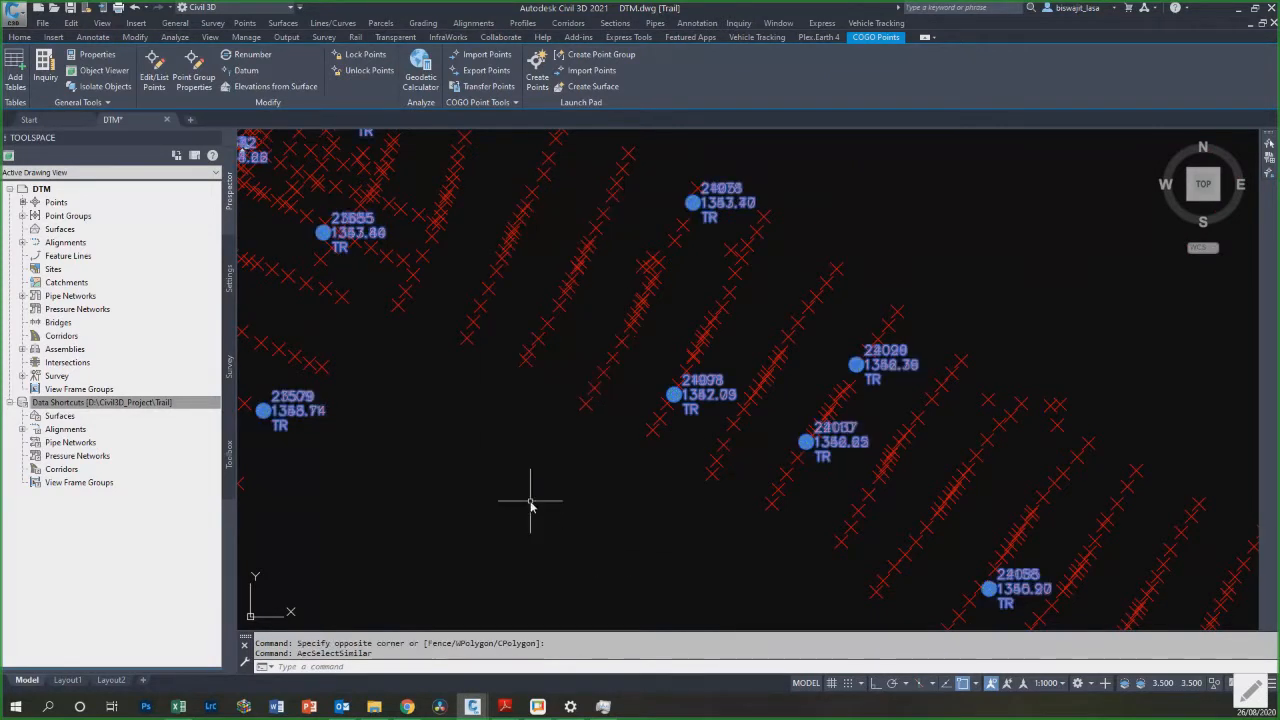
text(e)
key(Return)
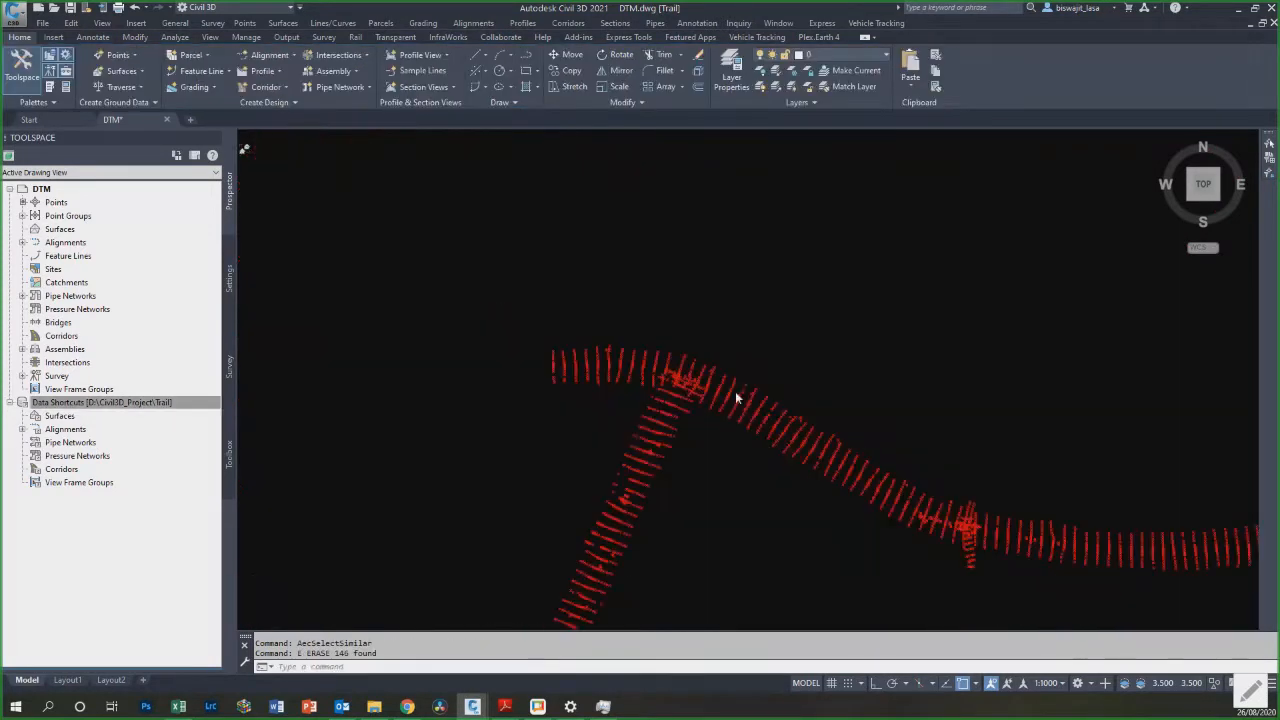
Step: In the properties of the _All Points point group, set the default point style to <none> and keep the point label style at <none>
scroll(707, 482, down, 2)
scroll(560, 560, up, 6)
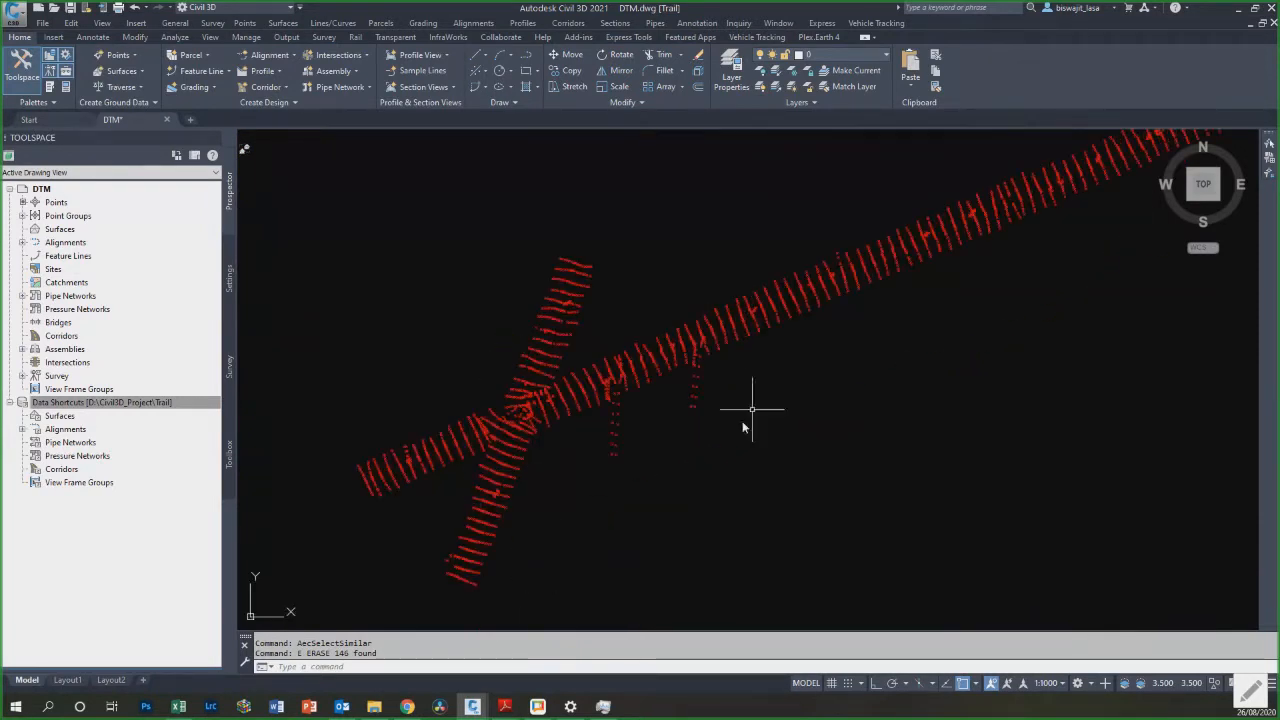
scroll(478, 435, up, 5)
scroll(555, 422, up, 2)
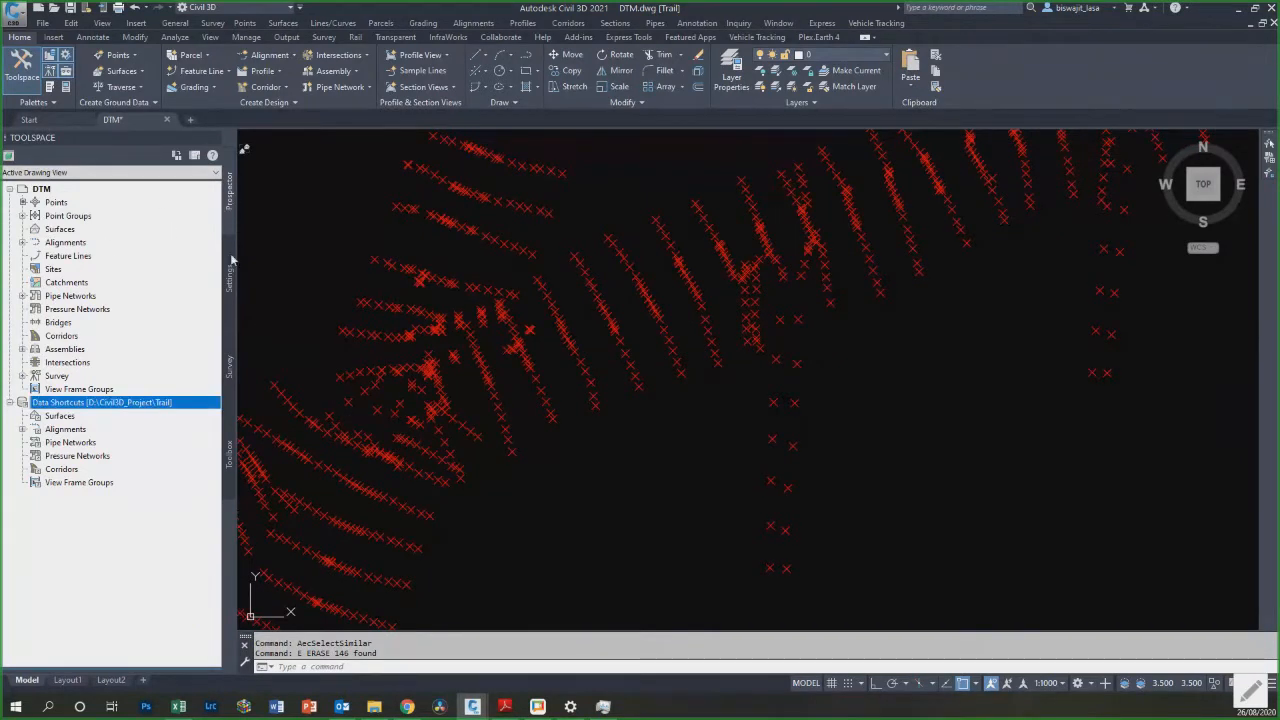
click(23, 216)
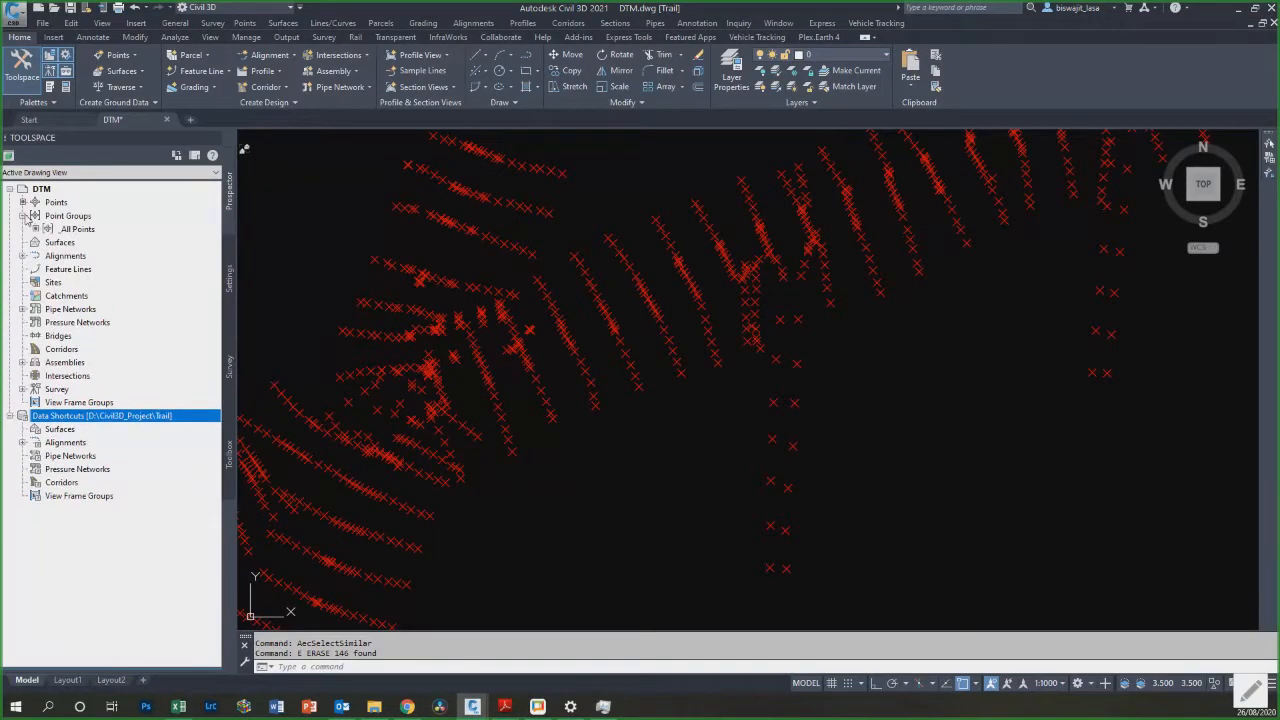
click(80, 230)
right_click(90, 230)
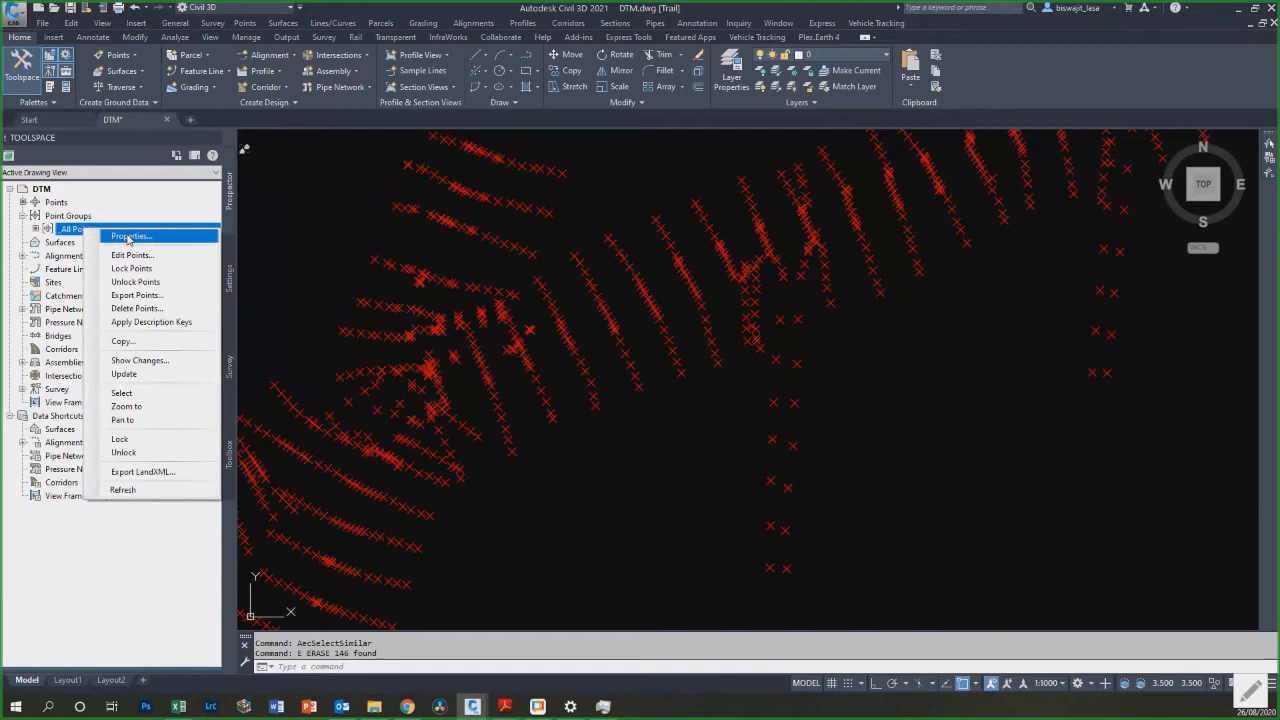
click(128, 237)
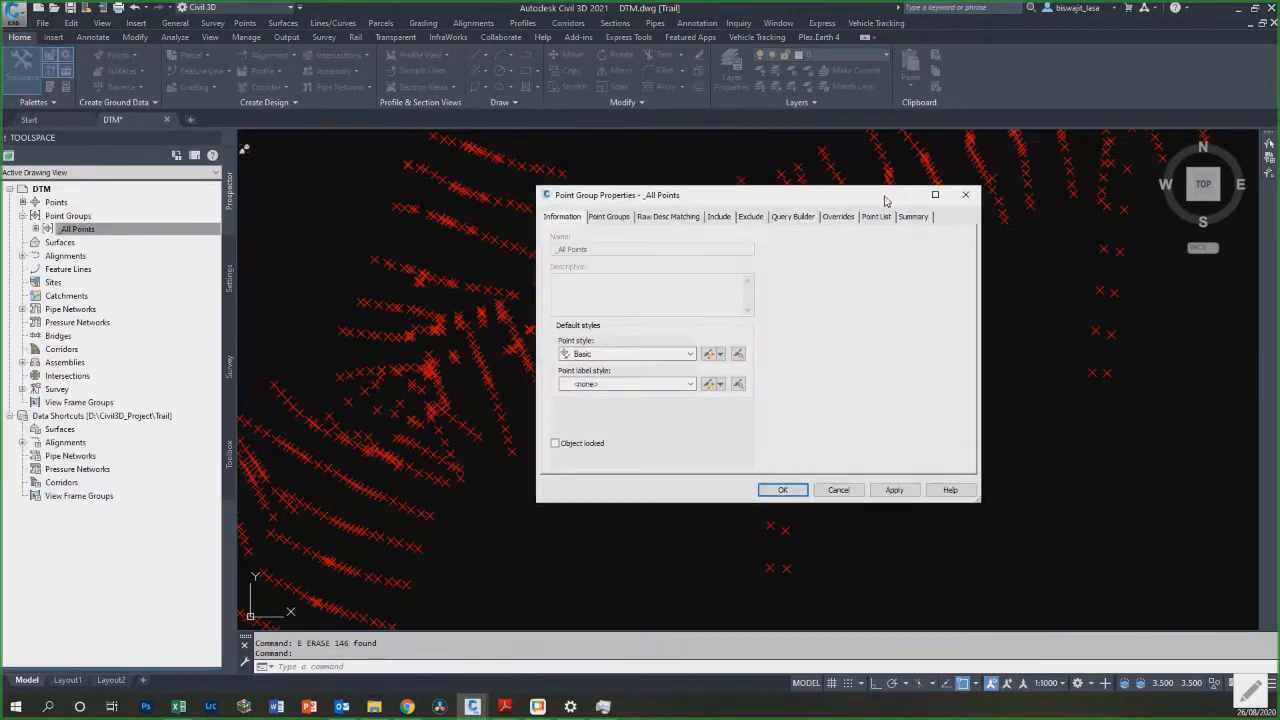
click(625, 354)
scroll(591, 371, up, 1)
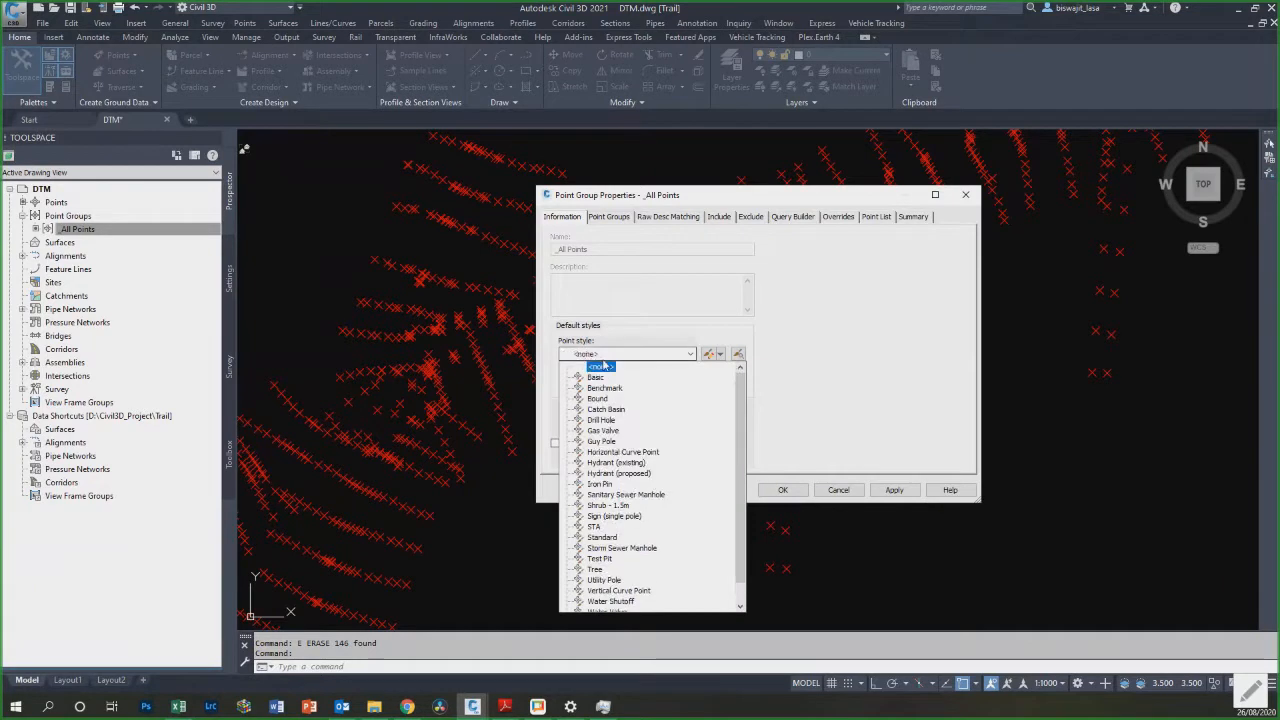
click(602, 368)
click(594, 384)
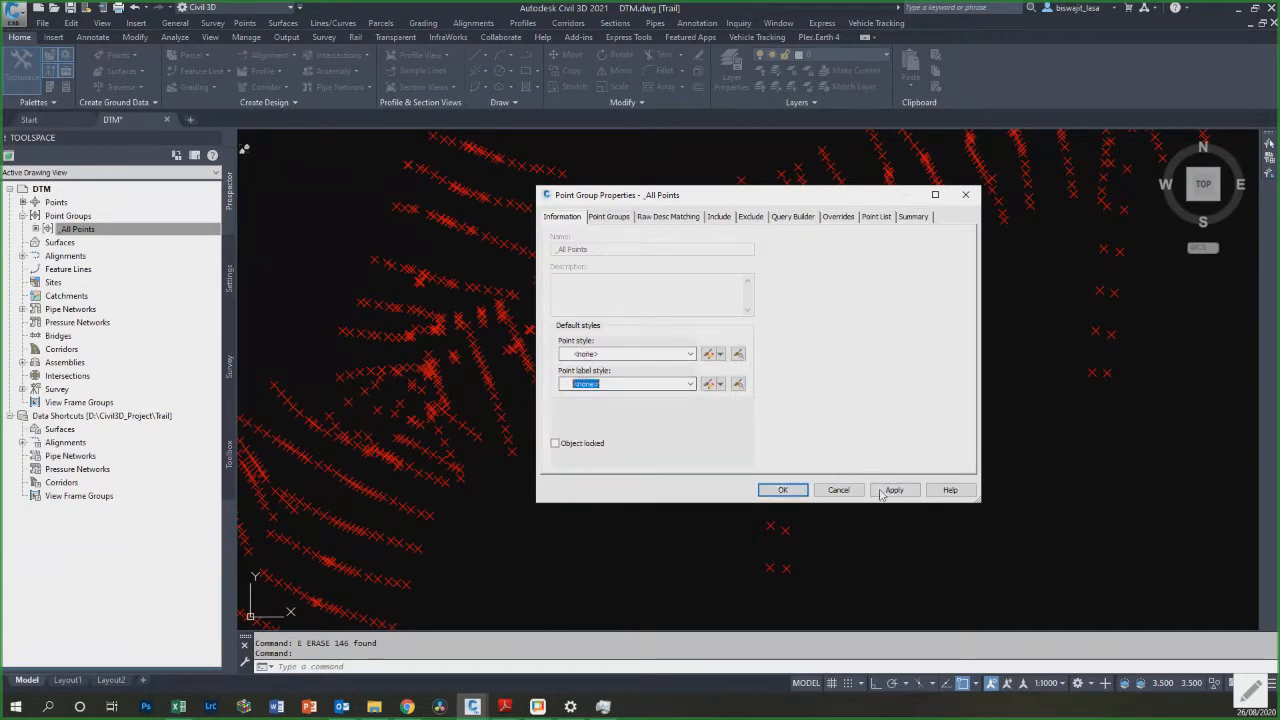
Step: Review the point styles available for the _All Points group, leaving the point style at <none>
click(684, 356)
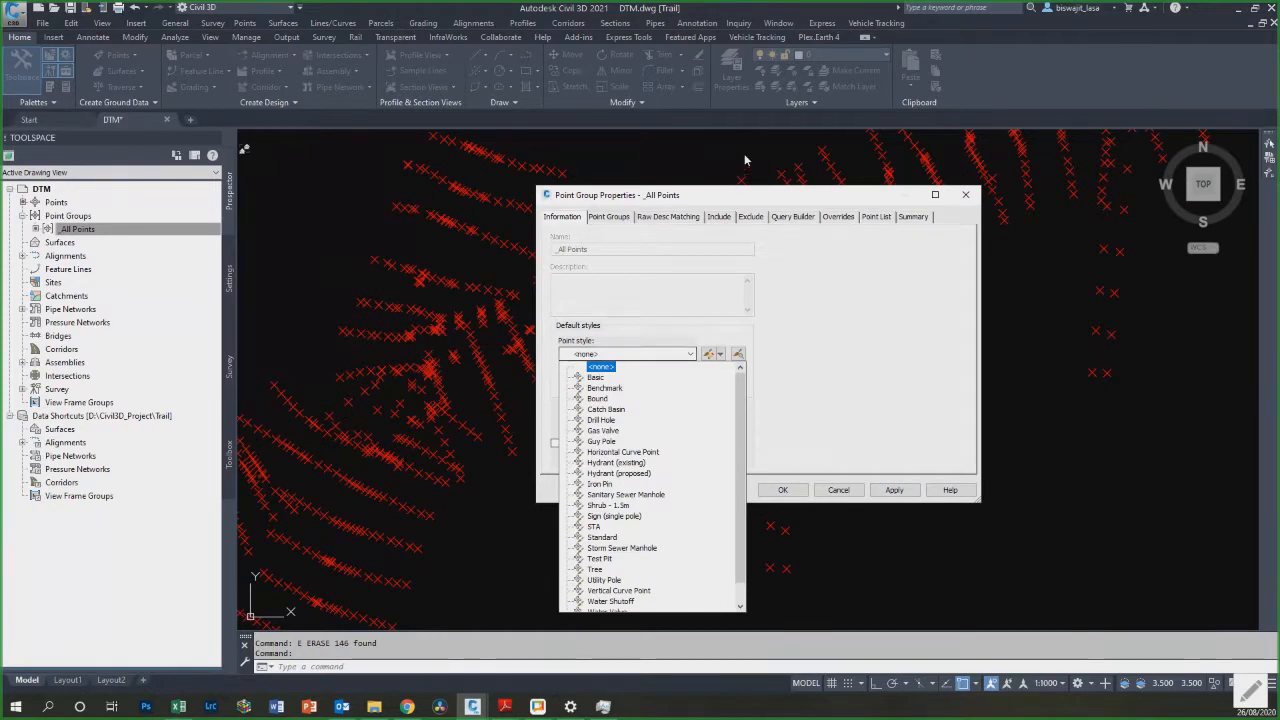
drag(745, 187, 742, 73)
click(650, 245)
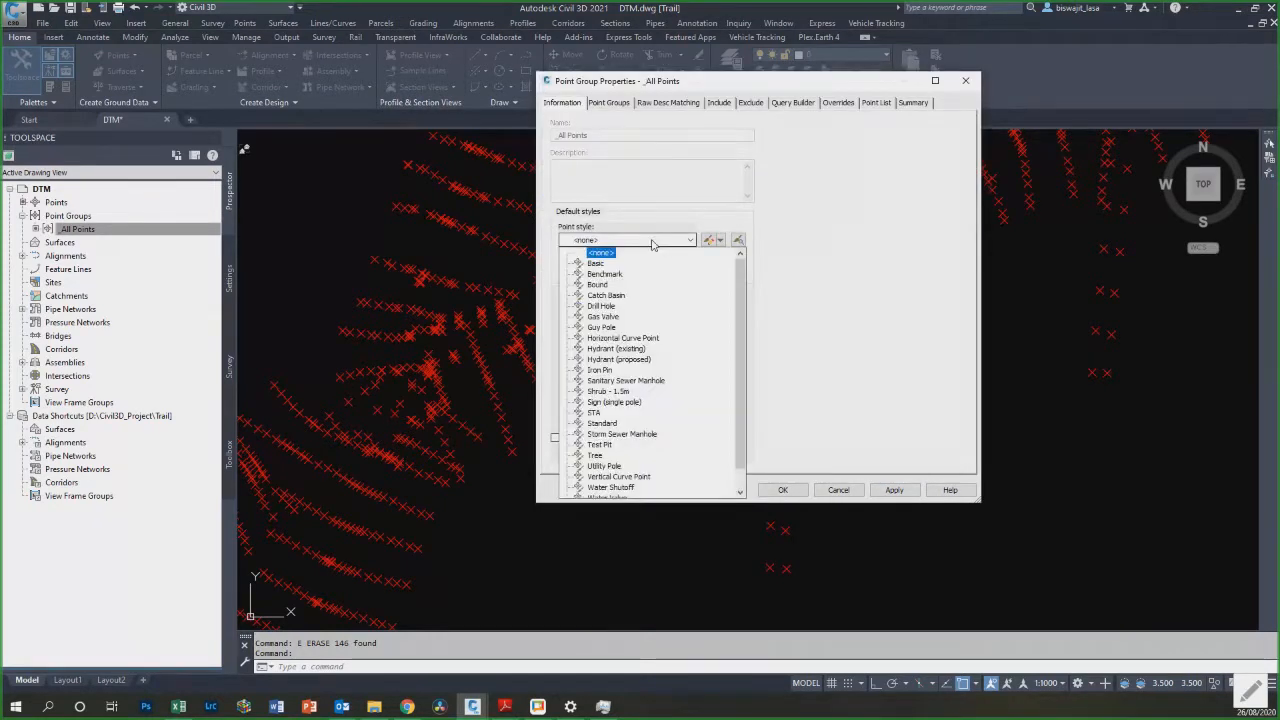
scroll(612, 458, down, 1)
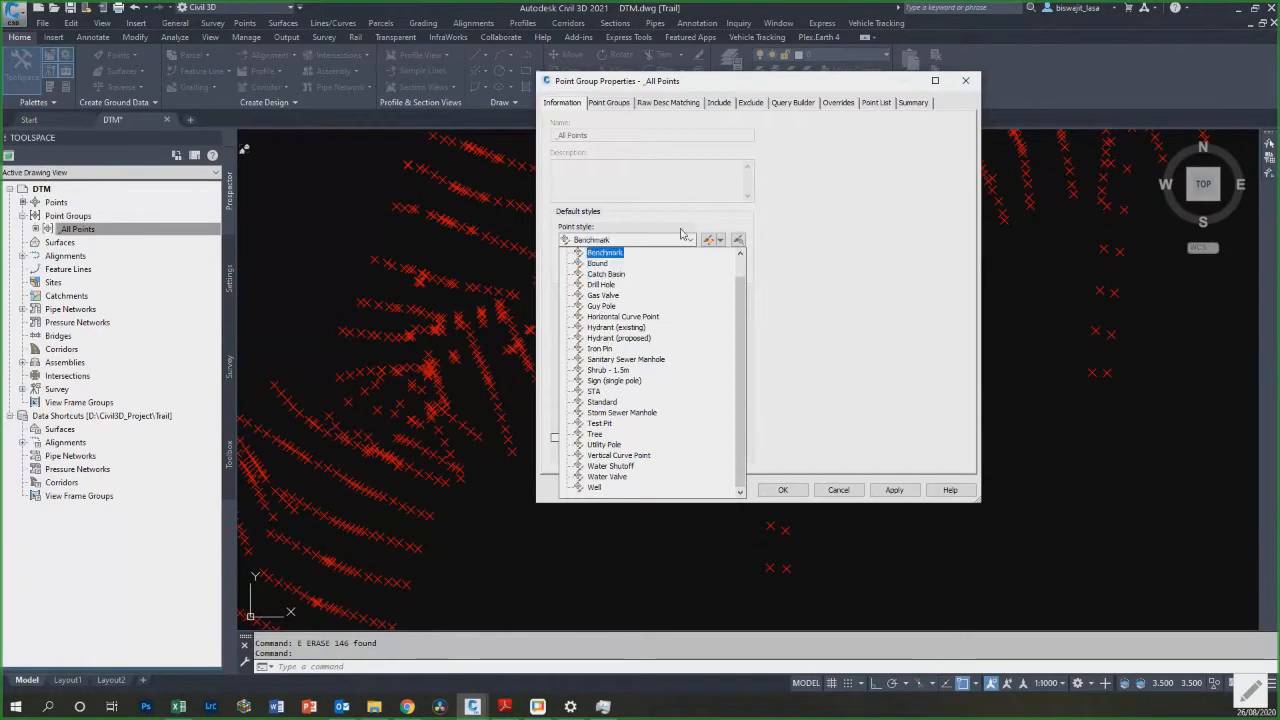
click(830, 210)
click(644, 243)
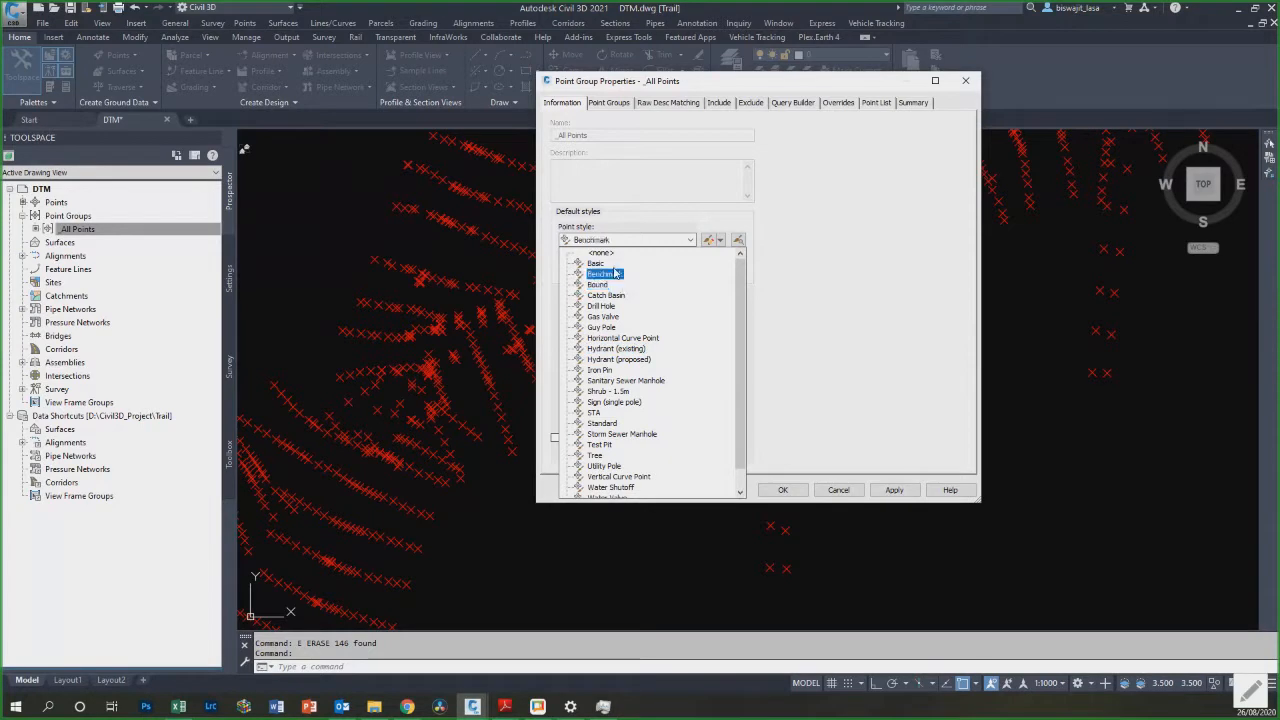
scroll(620, 432, down, 1)
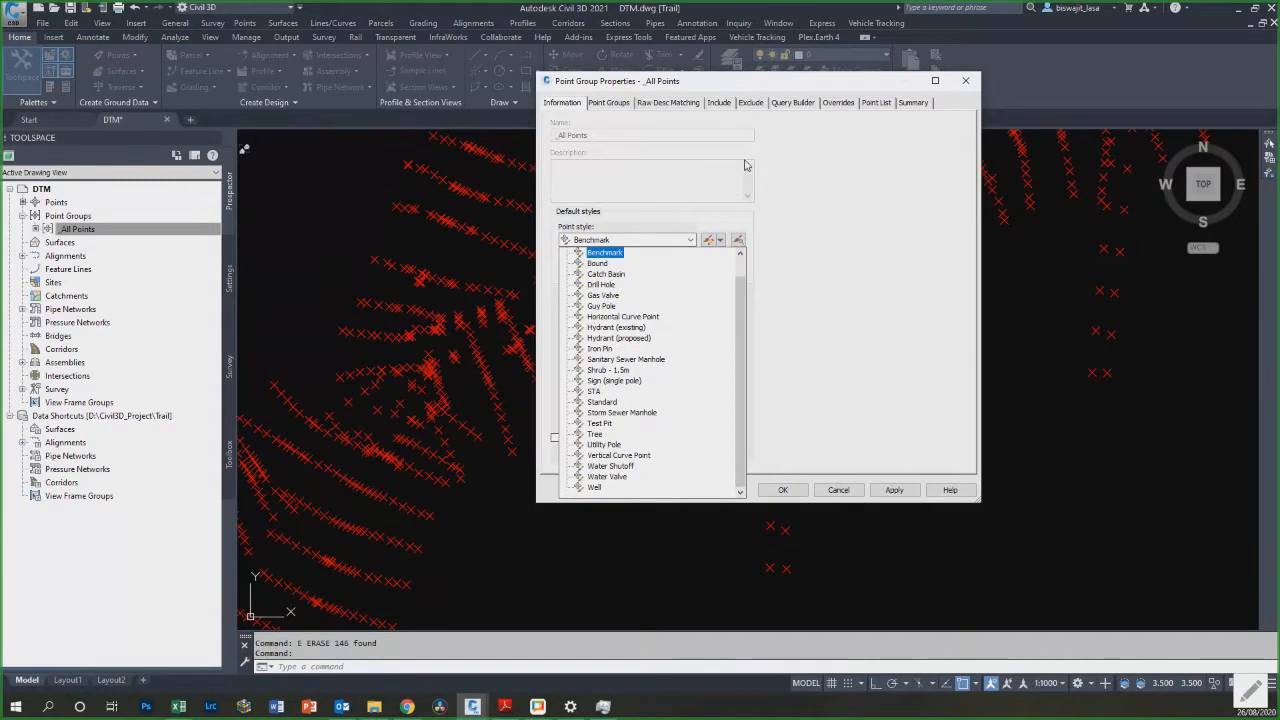
click(700, 203)
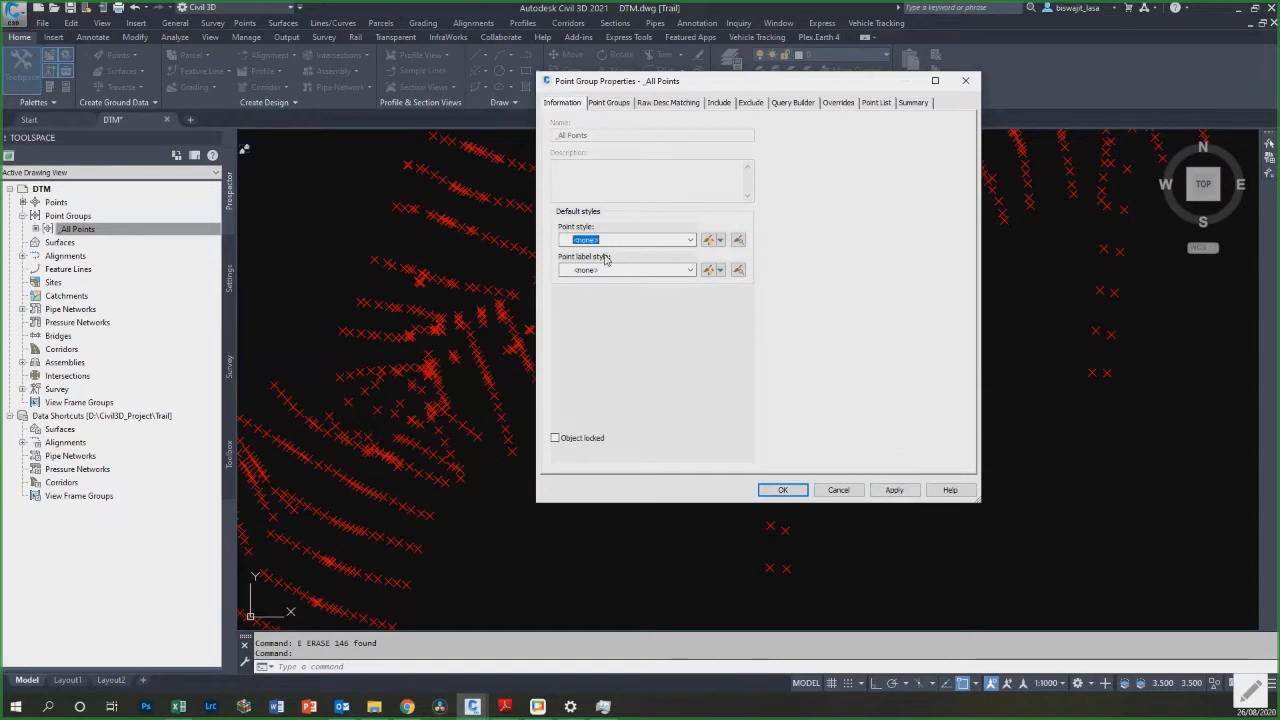
Step: Apply the <none> default styles to the _All Points group and close its properties
click(896, 490)
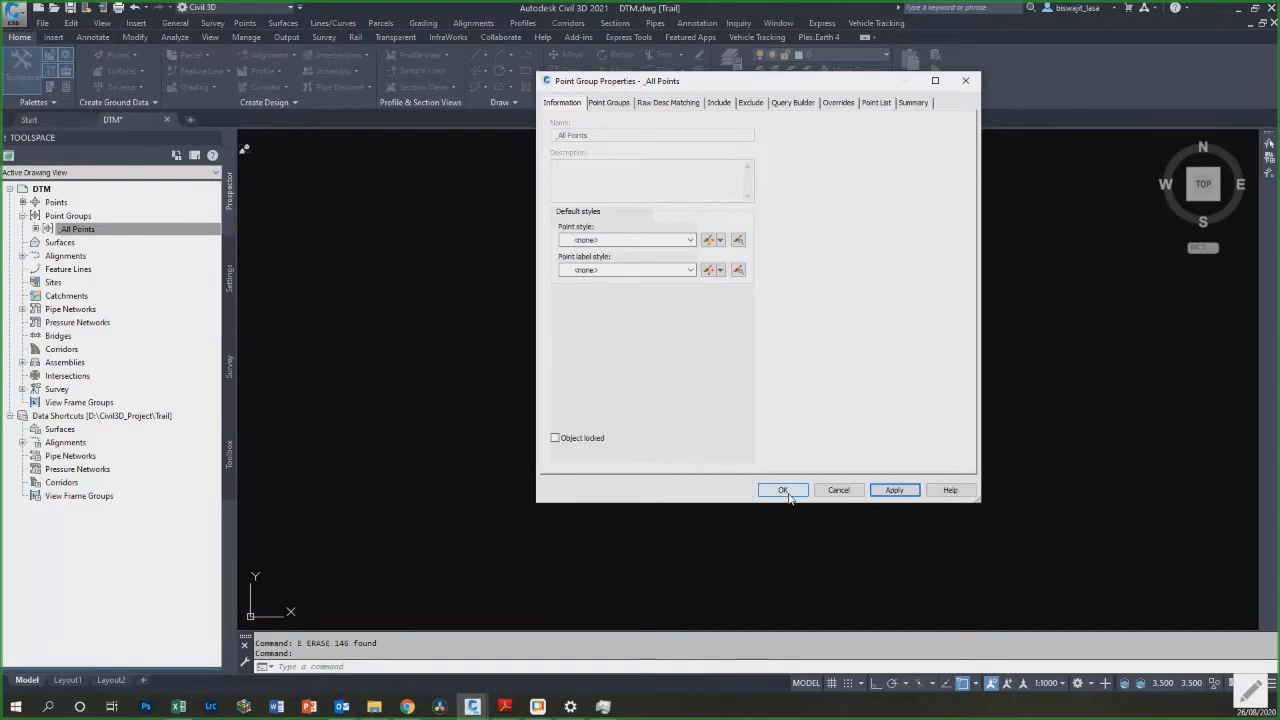
click(785, 491)
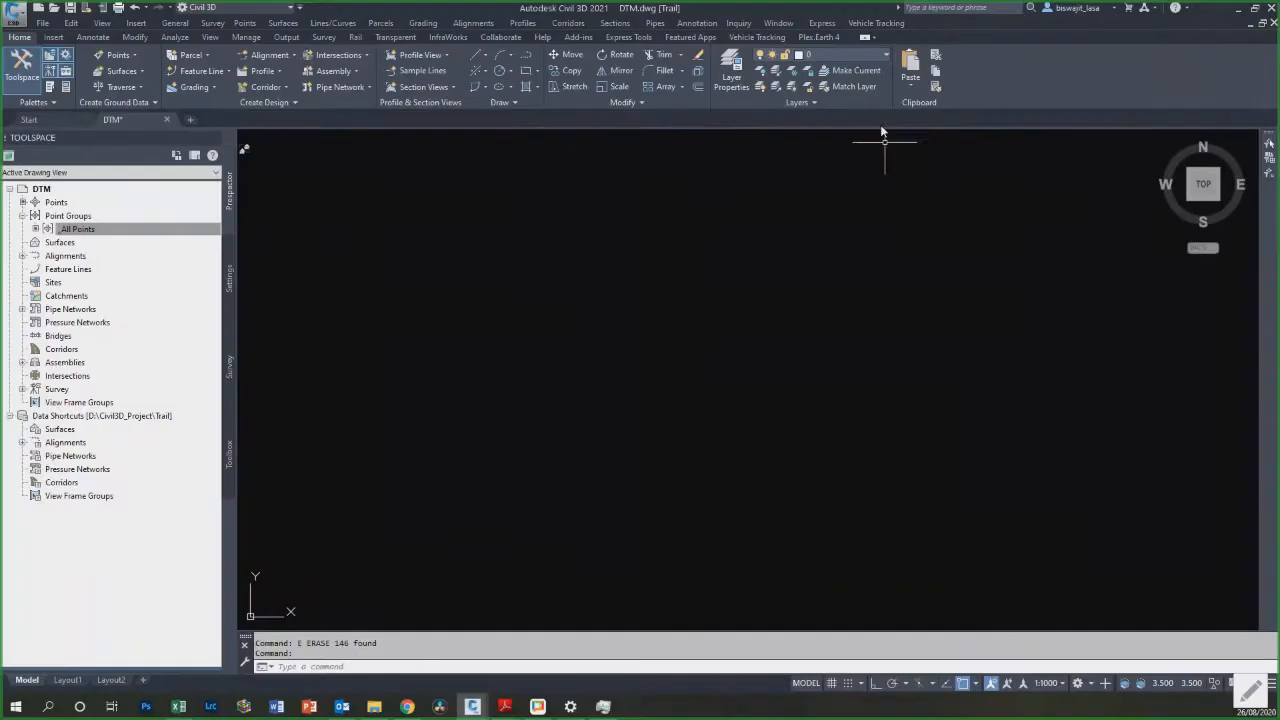
Step: Switch to the project's DTM folder in File Explorer, open Baseplan.dwg, and maximize the window it opens in
click(1240, 8)
click(190, 163)
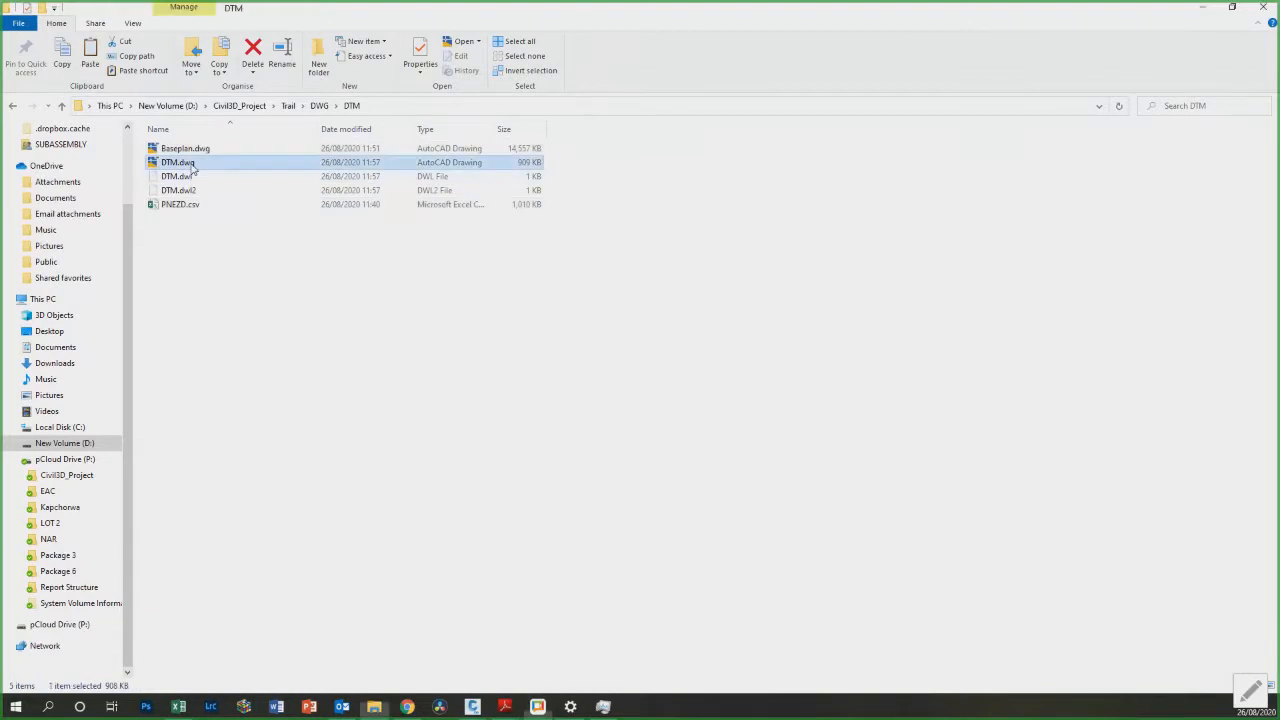
right_click(191, 164)
right_click(224, 149)
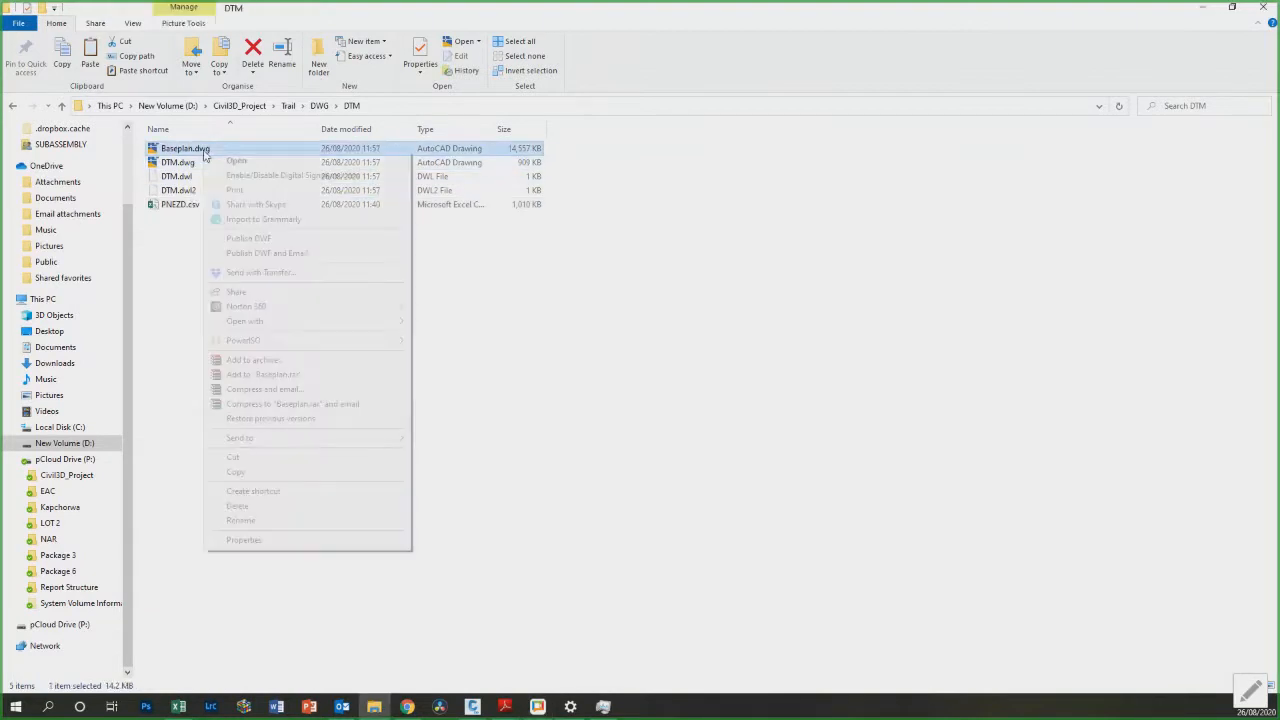
click(230, 163)
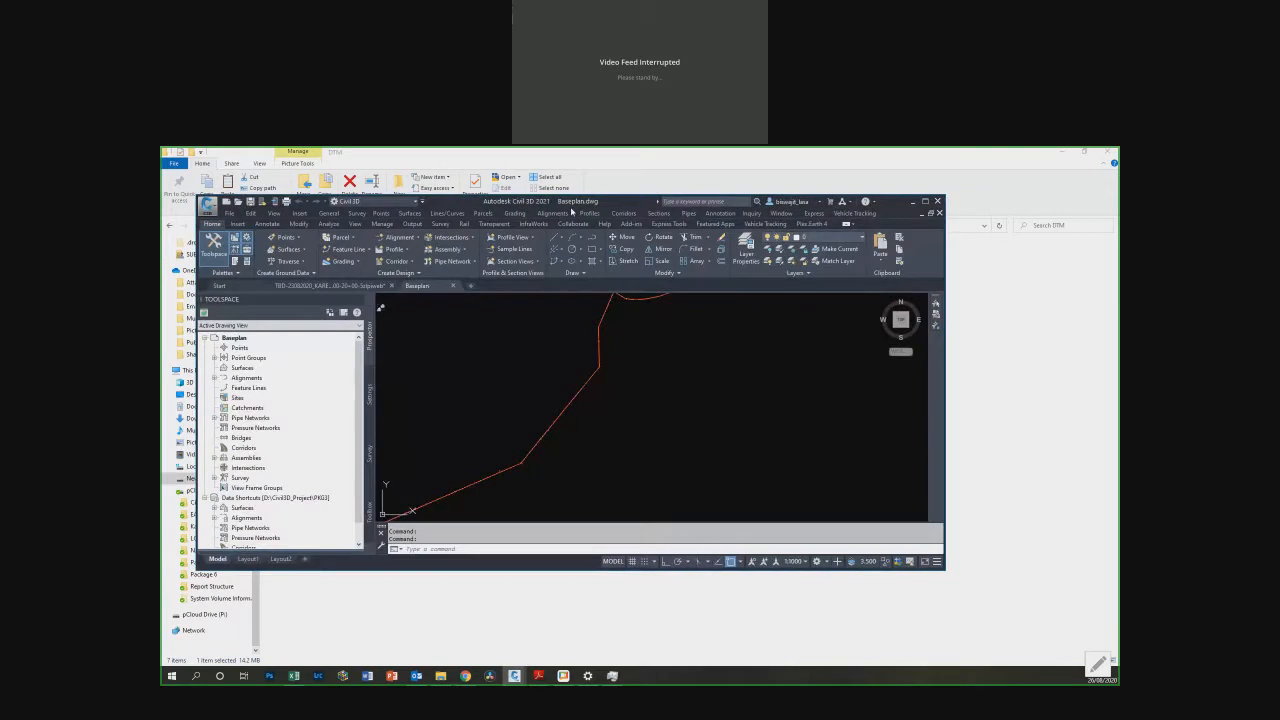
double_click(605, 197)
Step: Select all the route linework in the Baseplan drawing and copy it to the clipboard
scroll(654, 386, down, 4)
click(531, 297)
click(932, 474)
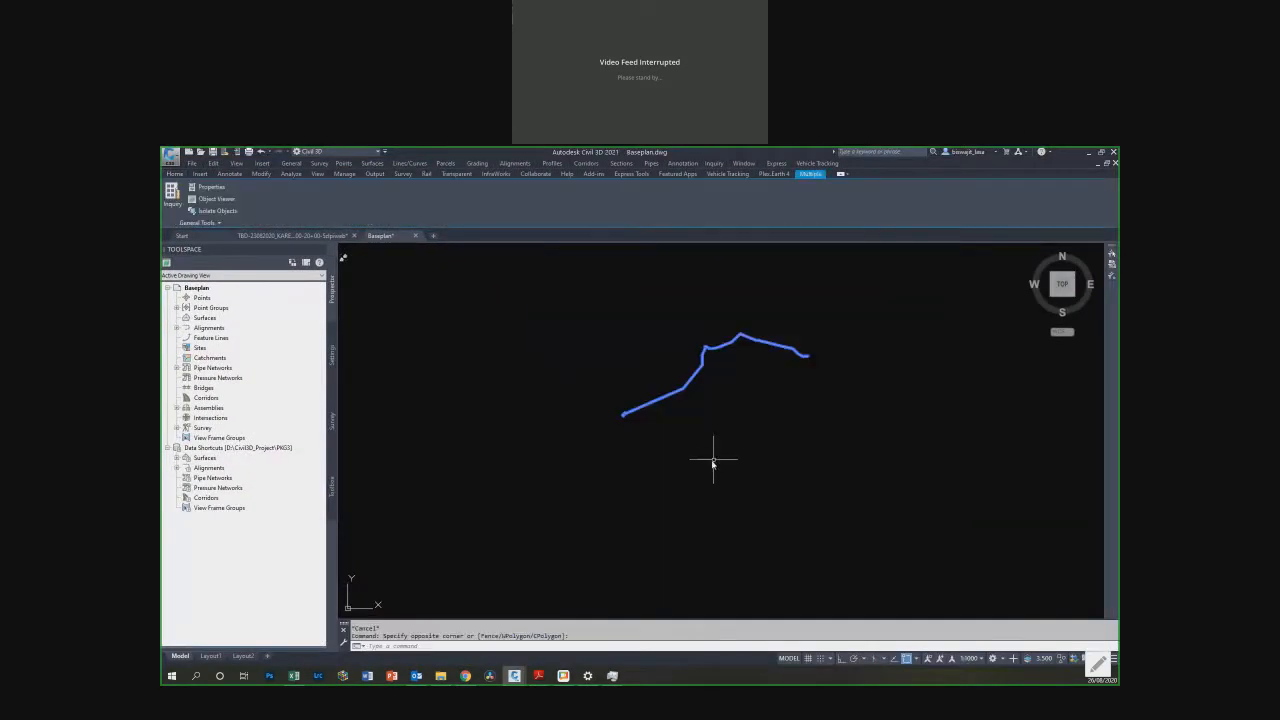
key(ctrl+c)
Step: Close the other open drawing, whose name starts with TBD-23082020, without saving its changes
click(322, 239)
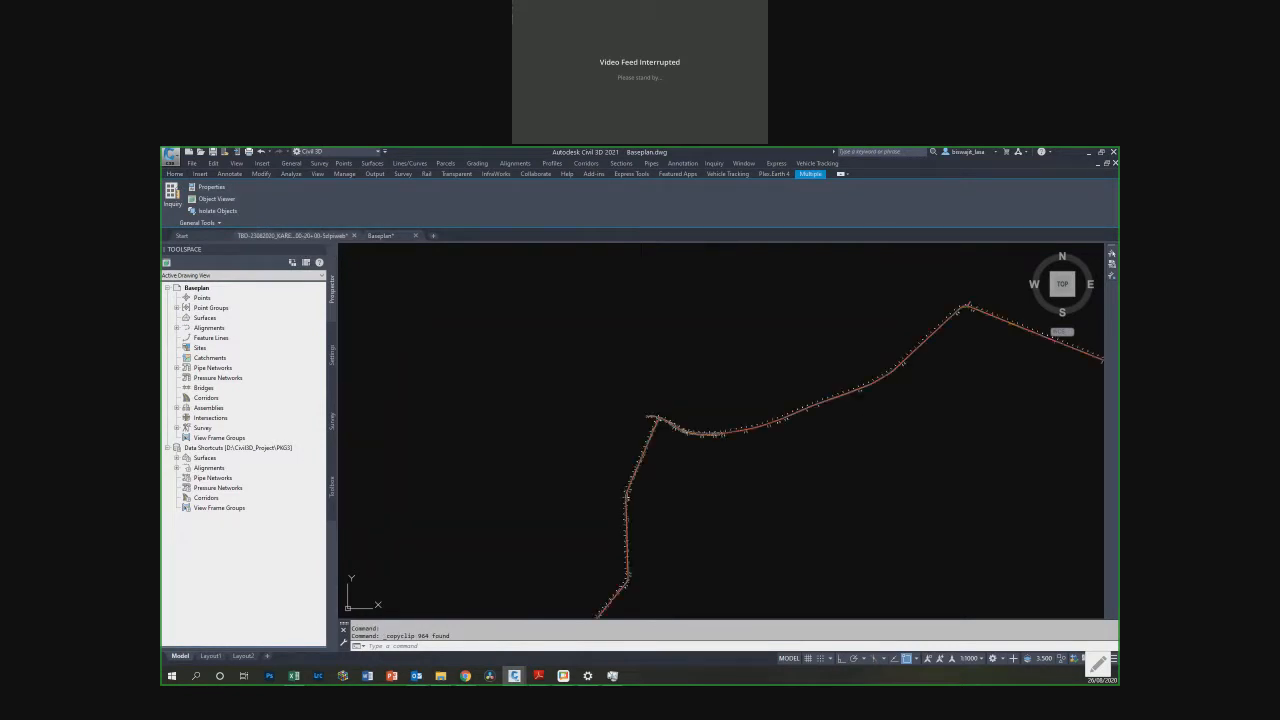
mouse_move(514, 675)
click(410, 628)
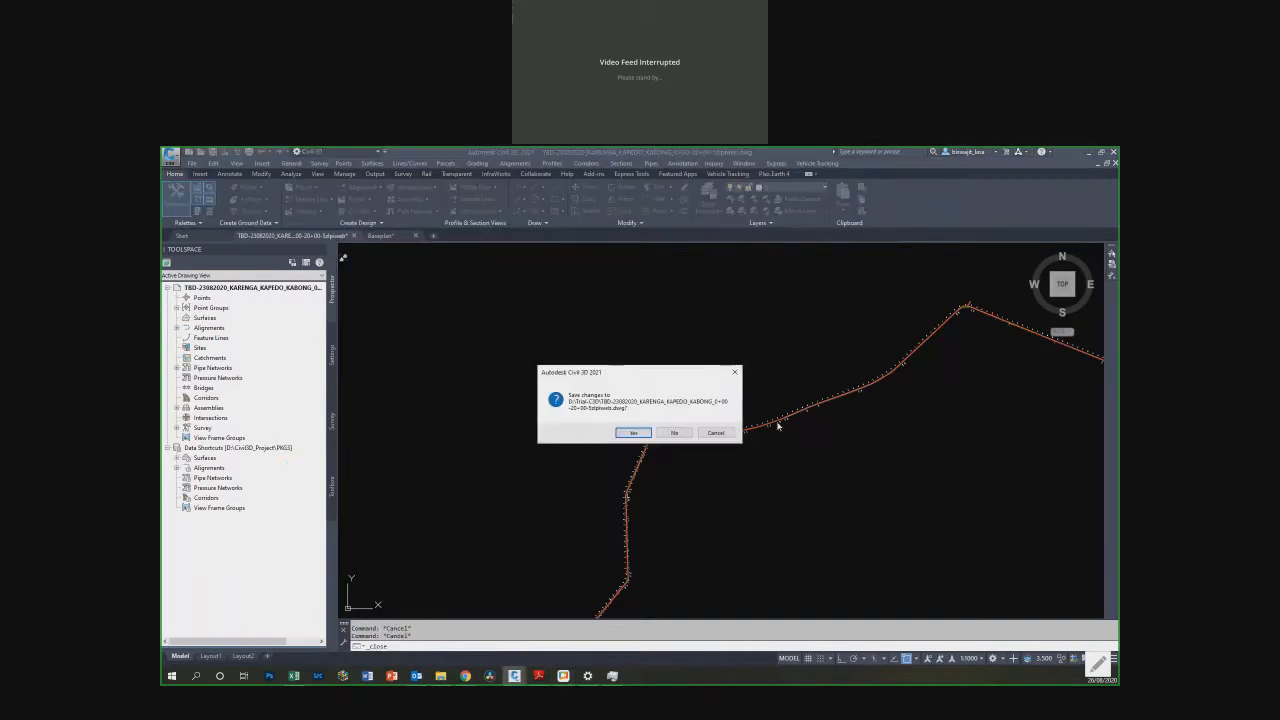
click(718, 433)
click(354, 236)
click(678, 434)
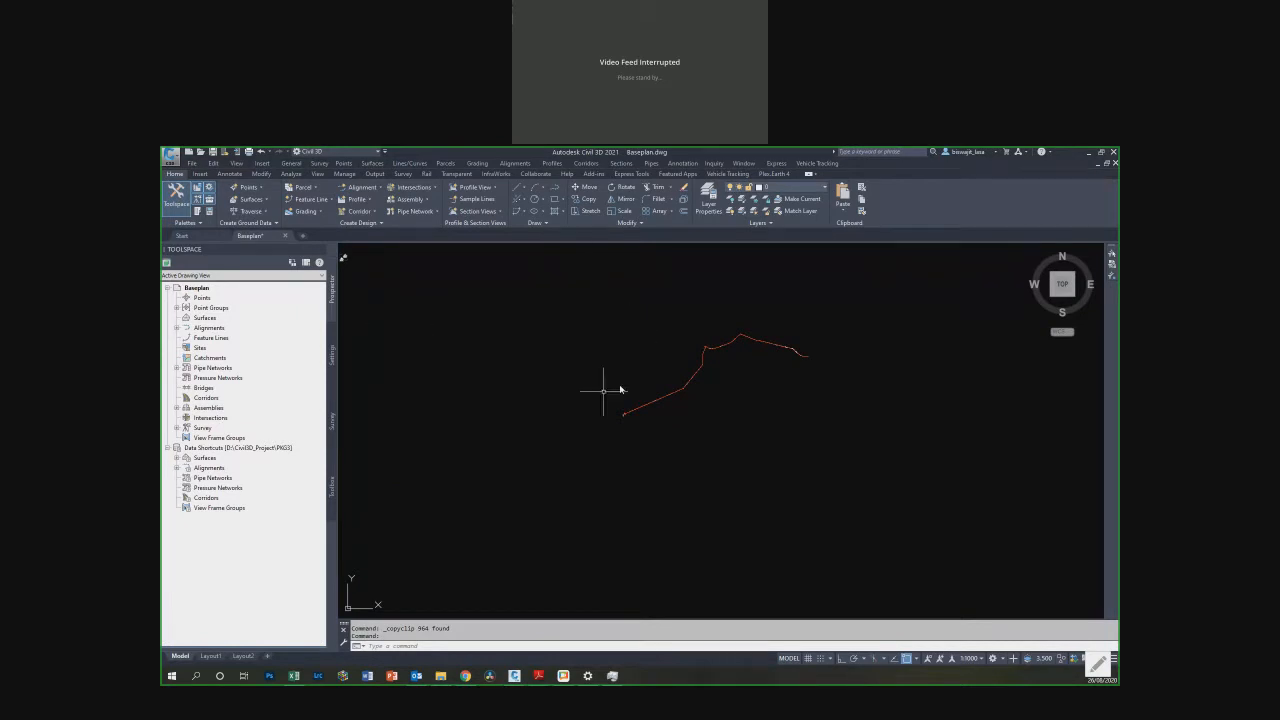
Step: Examine the Baseplan linework along the whole route, including its bends and its south-western end
scroll(666, 360, up, 5)
scroll(555, 480, up, 2)
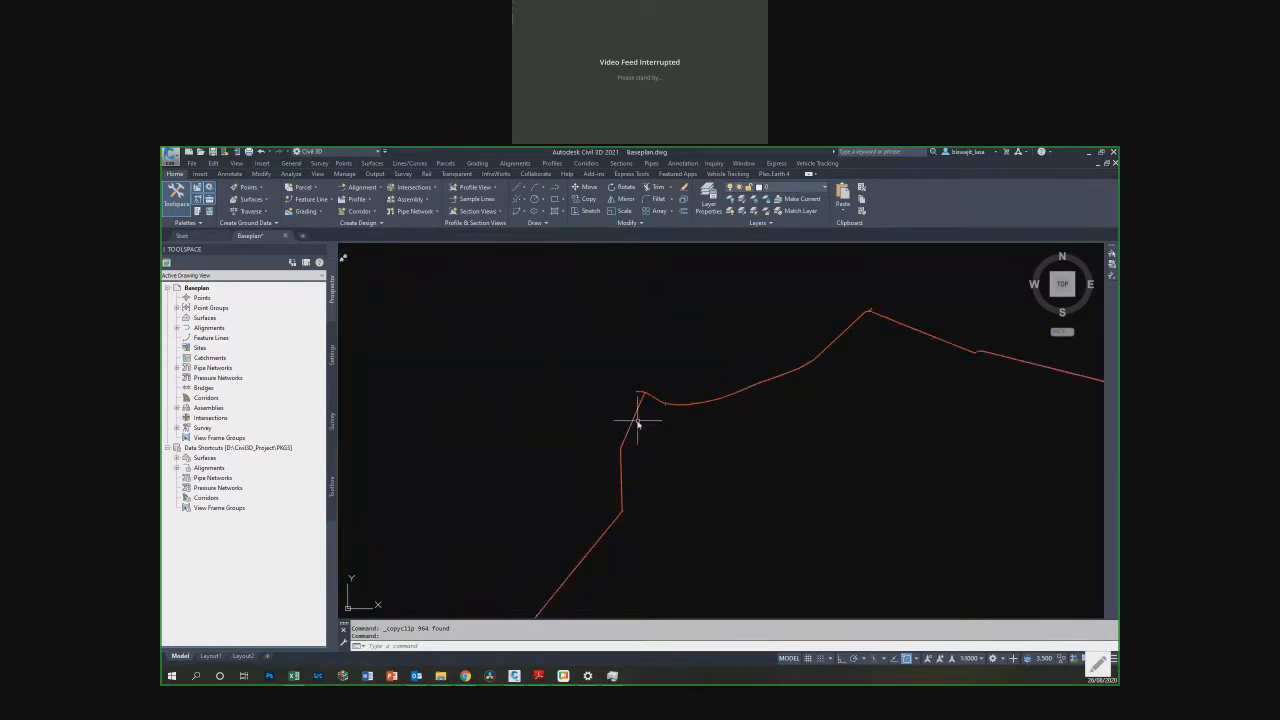
scroll(643, 395, up, 2)
scroll(677, 418, up, 3)
scroll(620, 360, down, 5)
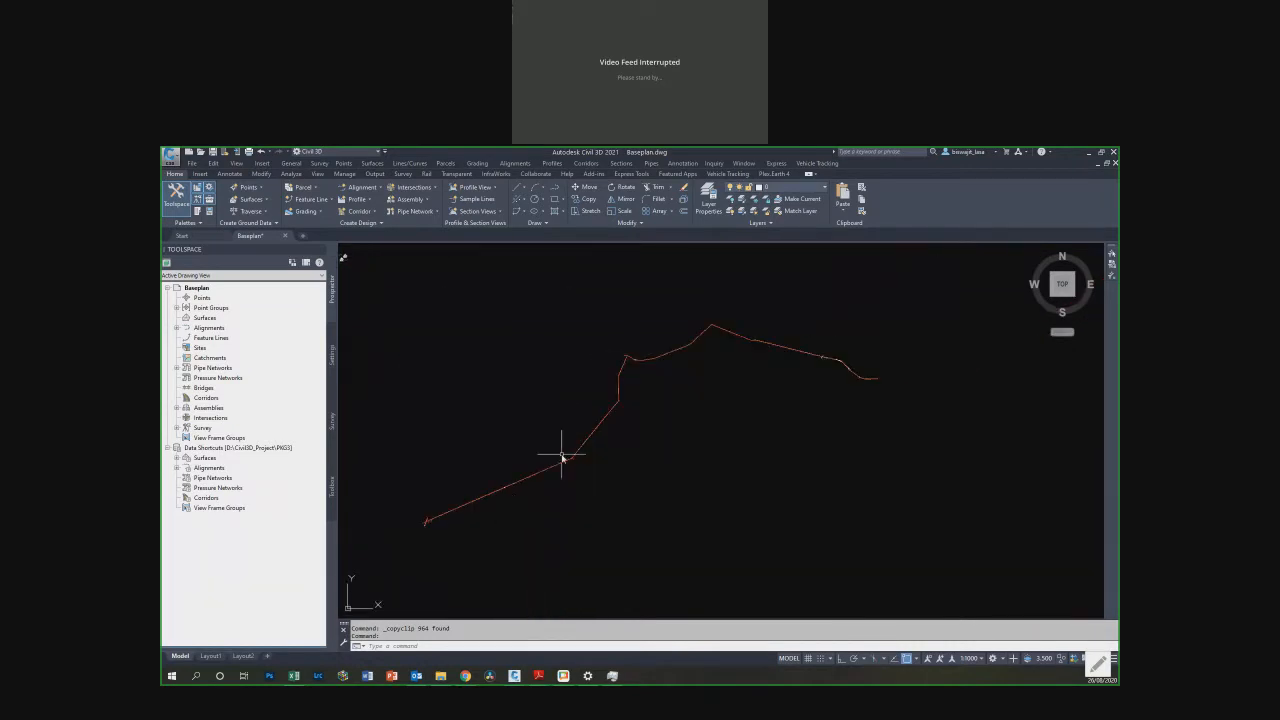
scroll(452, 528, up, 2)
scroll(452, 528, down, 4)
scroll(534, 543, up, 4)
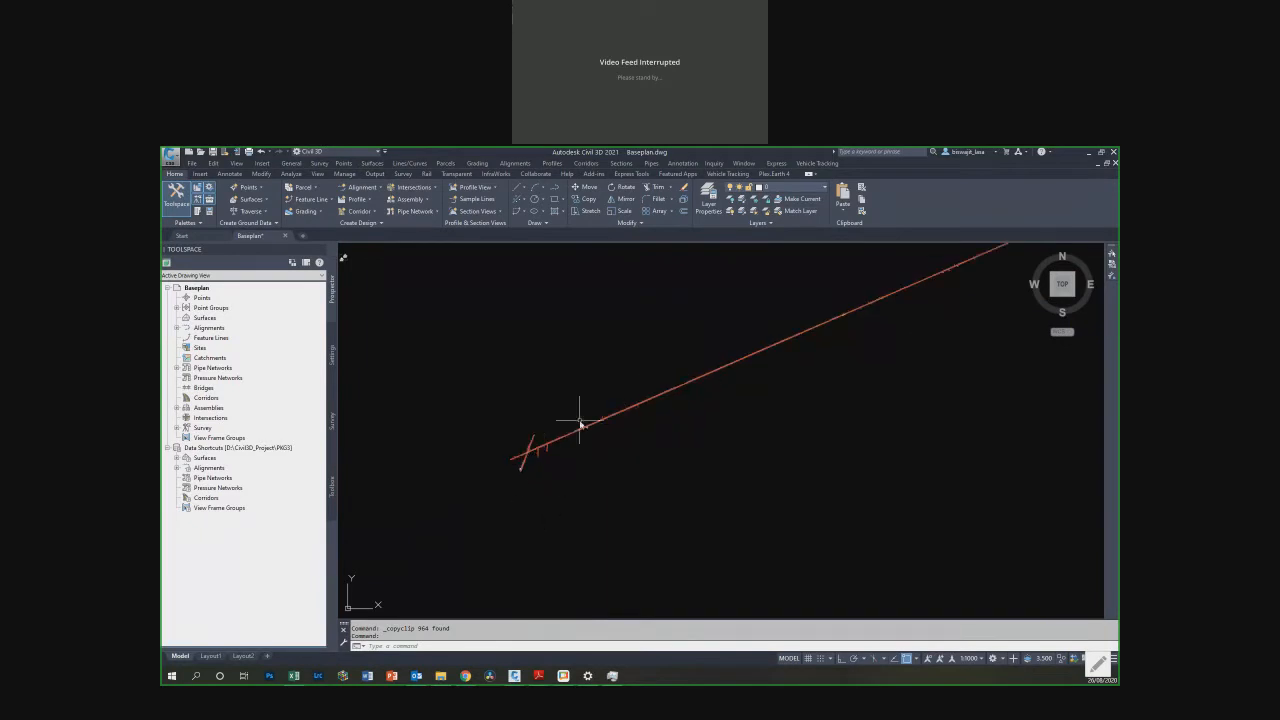
scroll(488, 473, down, 5)
Step: Copy all of the Baseplan linework to the clipboard
key(Escape)
click(443, 306)
click(782, 494)
key(ctrl+c)
Step: Switch to the DTM drawing and paste the copied Baseplan linework into it
click(514, 675)
click(510, 651)
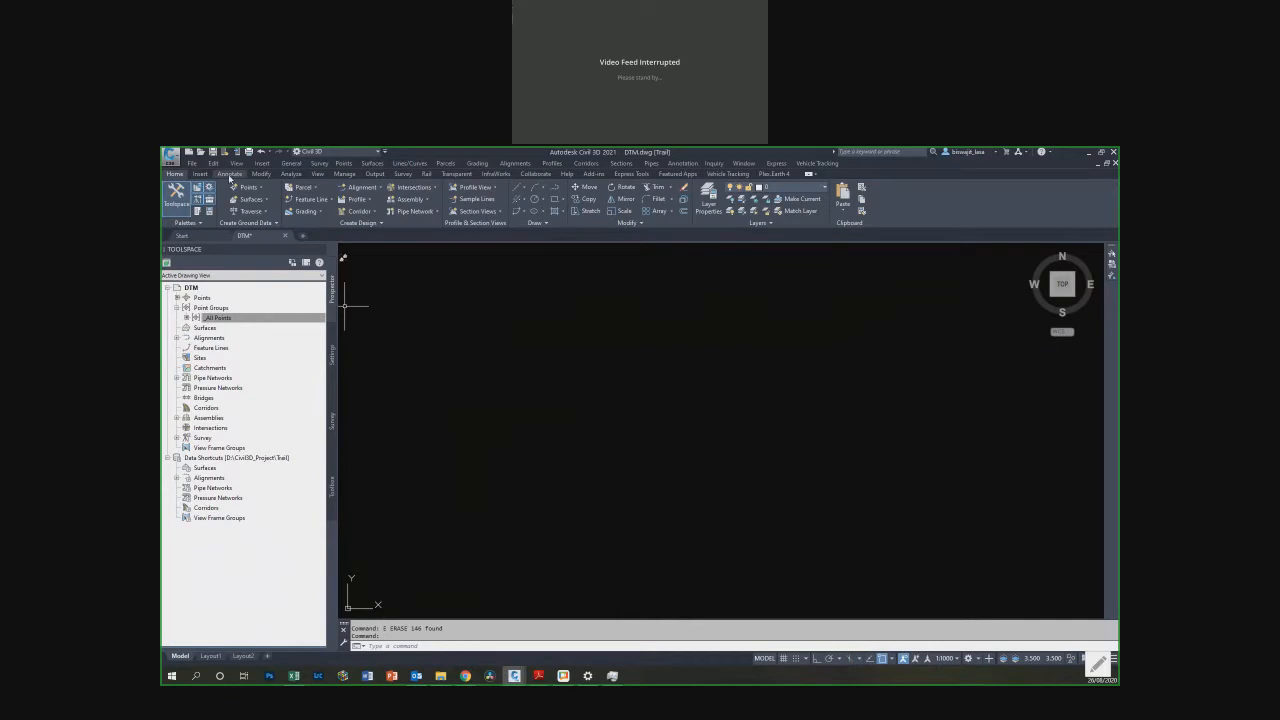
click(217, 162)
click(250, 277)
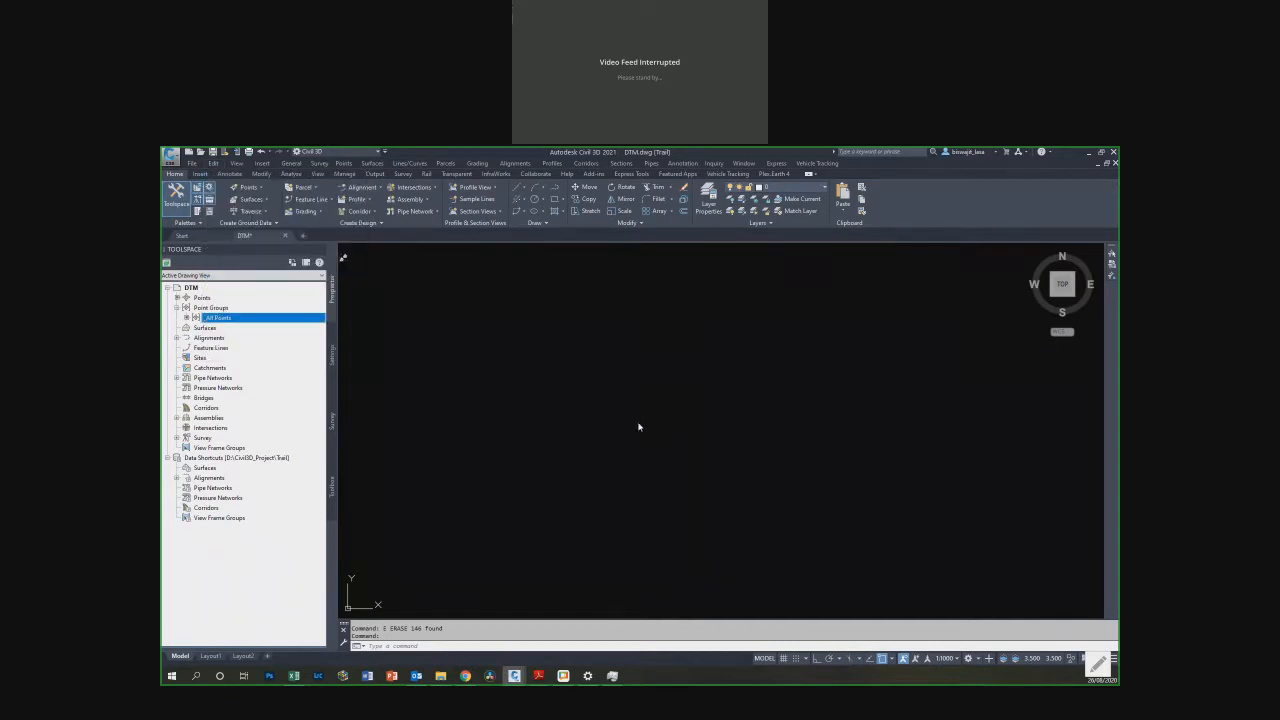
click(640, 427)
key(Escape)
key(Escape)
Step: Erase the hatched shape beside the end of the road lines, together with all similar objects
scroll(566, 462, down, 6)
scroll(473, 458, down, 8)
scroll(446, 396, up, 10)
key(Escape)
scroll(505, 400, up, 3)
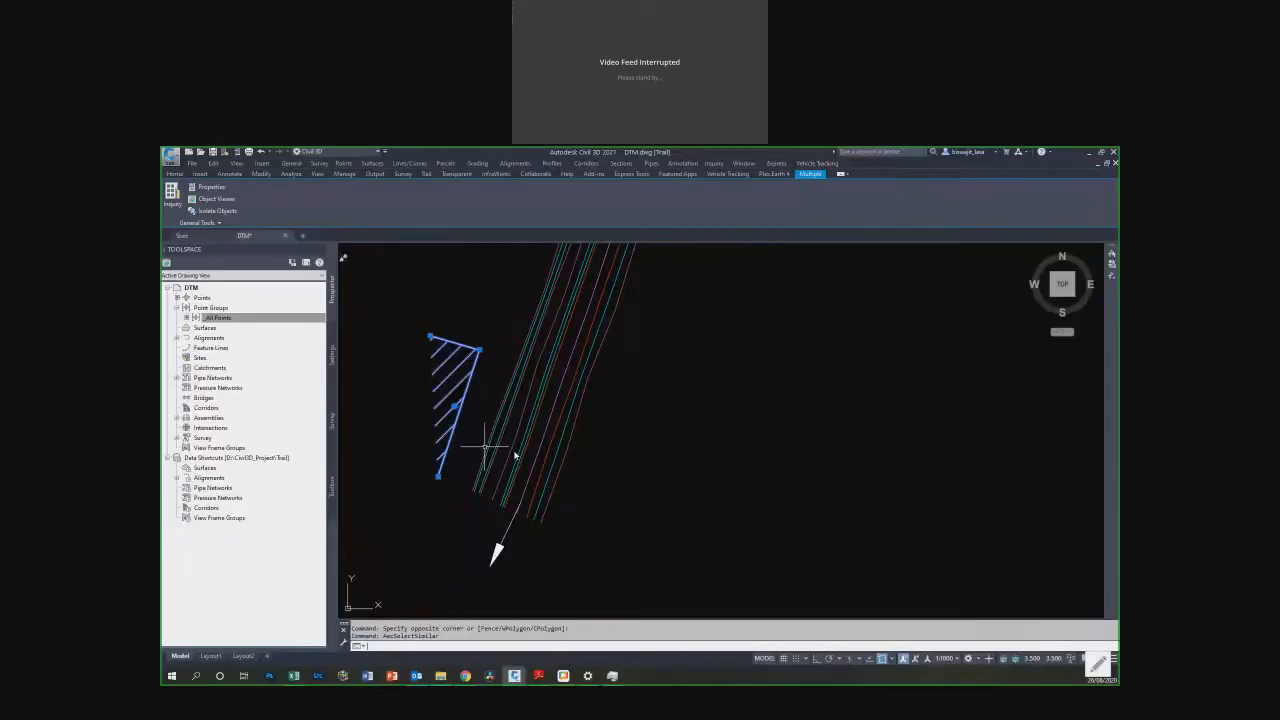
text(e)
key(Return)
Step: Select the white arrow at the end of the road lines, extend the selection to similar objects, and erase them
click(520, 556)
click(472, 540)
right_click(680, 536)
click(739, 531)
text(e)
key(Return)
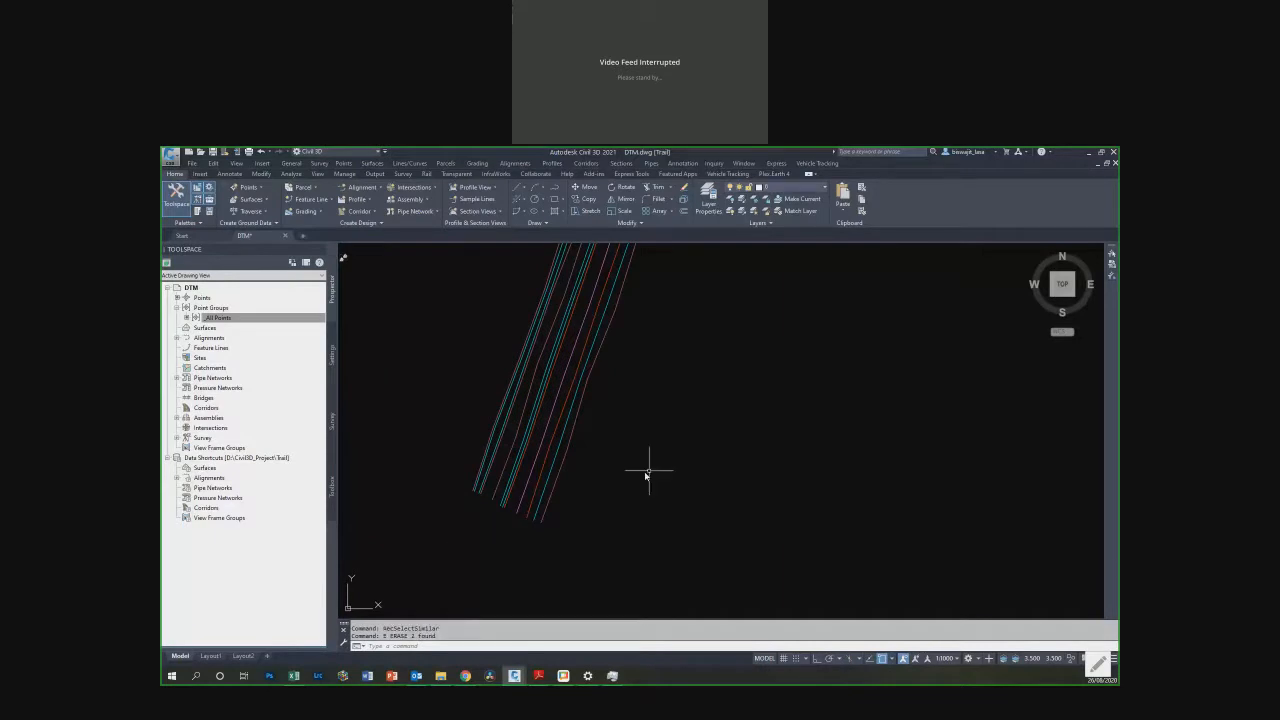
Step: Select an object beside the straight south-western stretch of road and extend the selection to all similar objects
scroll(649, 471, down, 10)
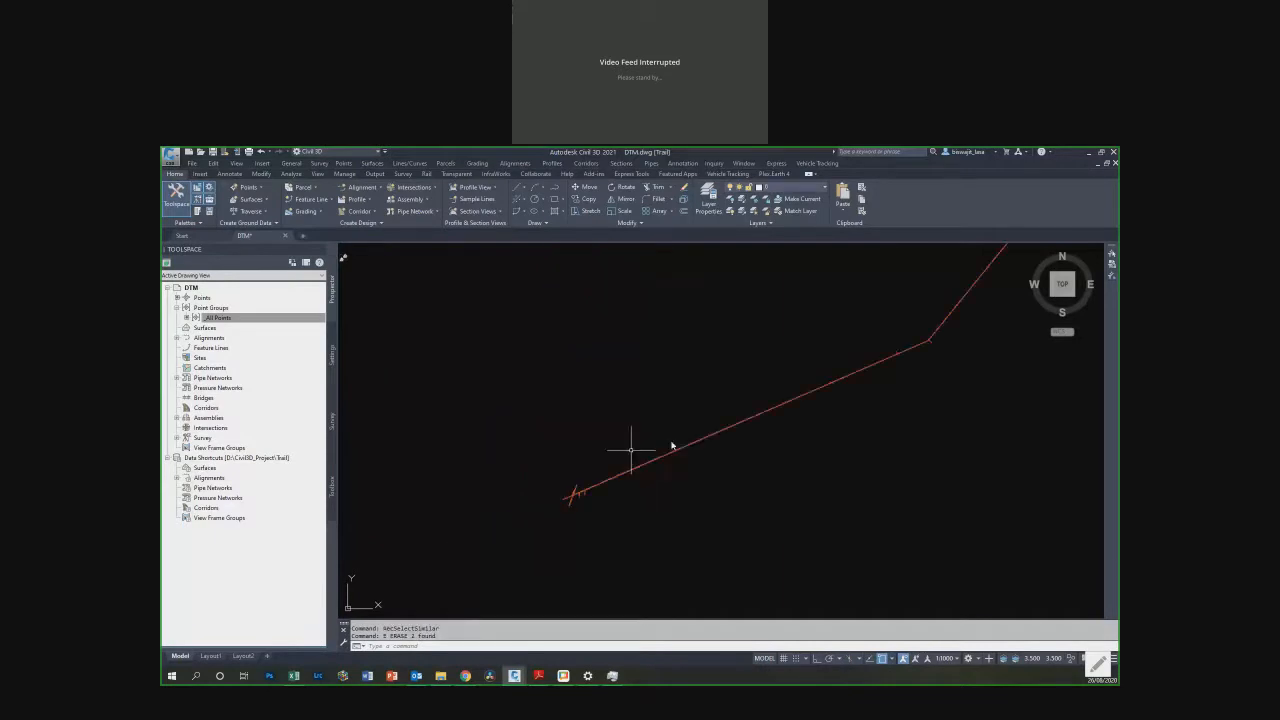
scroll(690, 410, up, 5)
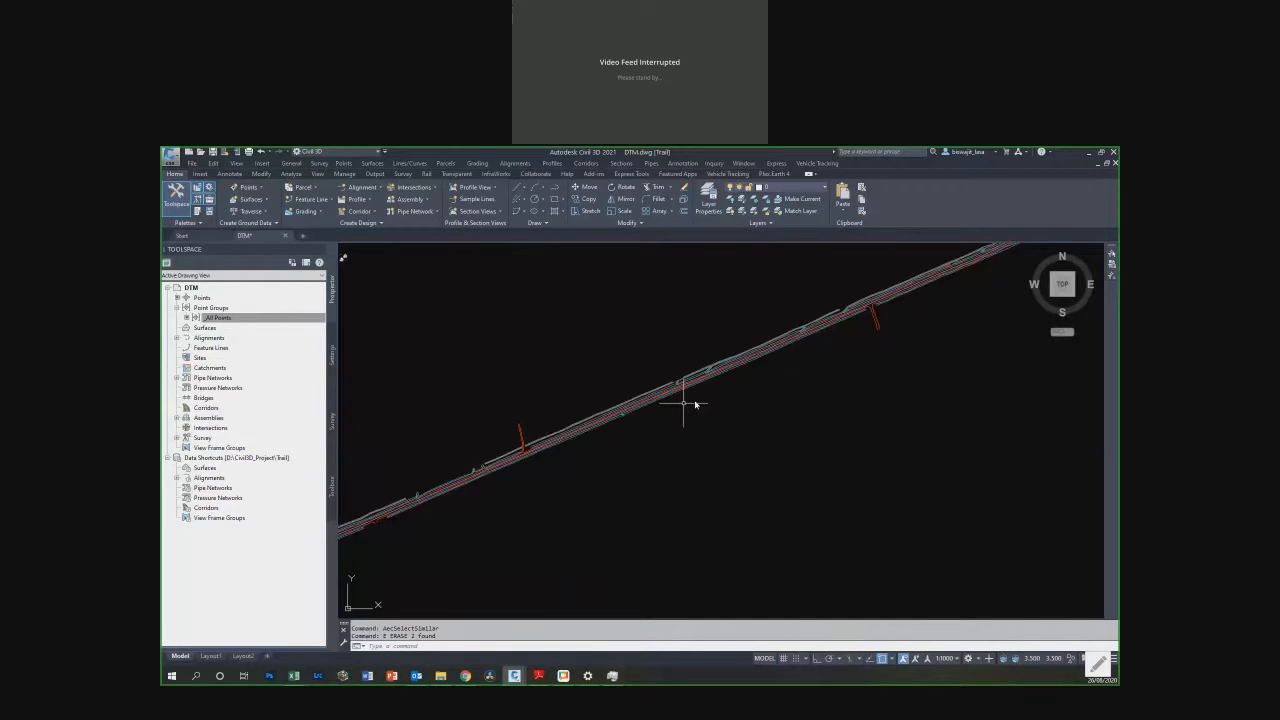
scroll(517, 491, down, 3)
scroll(540, 502, up, 5)
click(500, 518)
right_click(537, 517)
click(577, 634)
Step: Examine the pasted linework north-eastward along the route, then closely around the two culvert crossings
scroll(537, 517, down, 8)
text(p)
key(Return)
drag(873, 439, 540, 477)
drag(856, 371, 656, 479)
drag(834, 357, 721, 452)
drag(1000, 271, 717, 457)
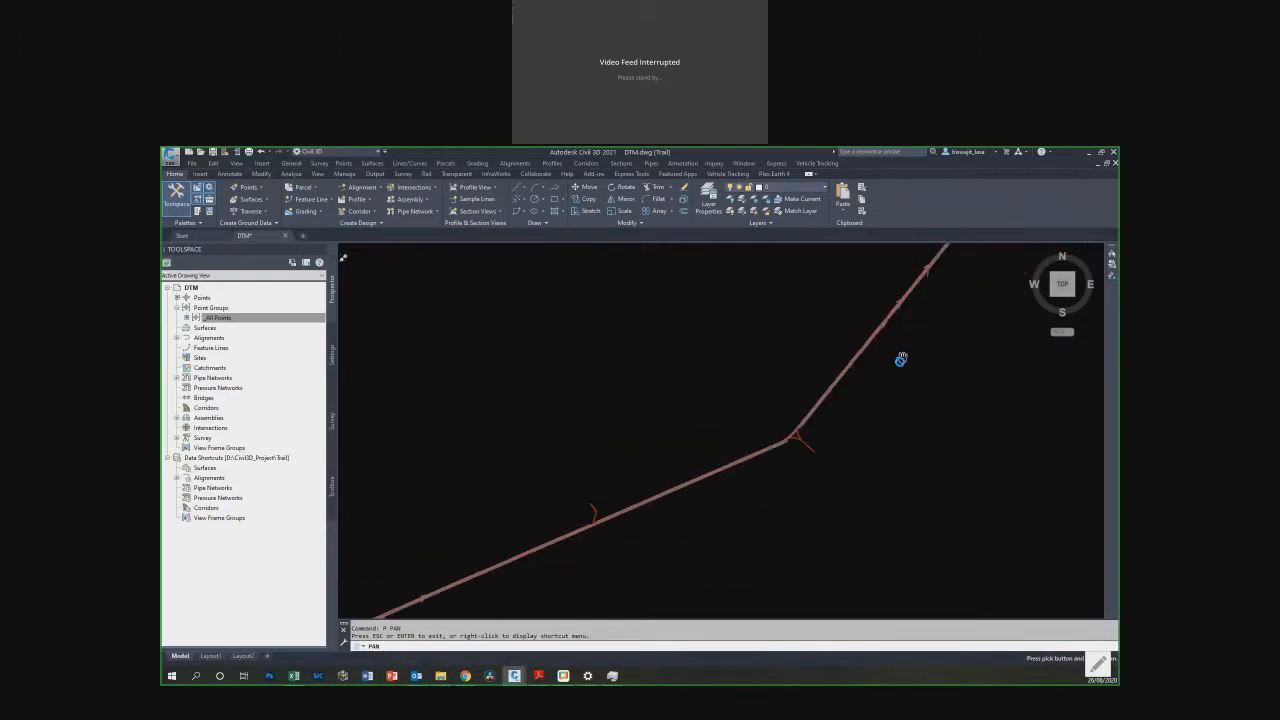
scroll(880, 381, down, 8)
scroll(854, 331, up, 3)
scroll(834, 354, up, 3)
scroll(826, 354, up, 3)
scroll(796, 358, up, 3)
scroll(680, 337, up, 2)
scroll(691, 323, up, 2)
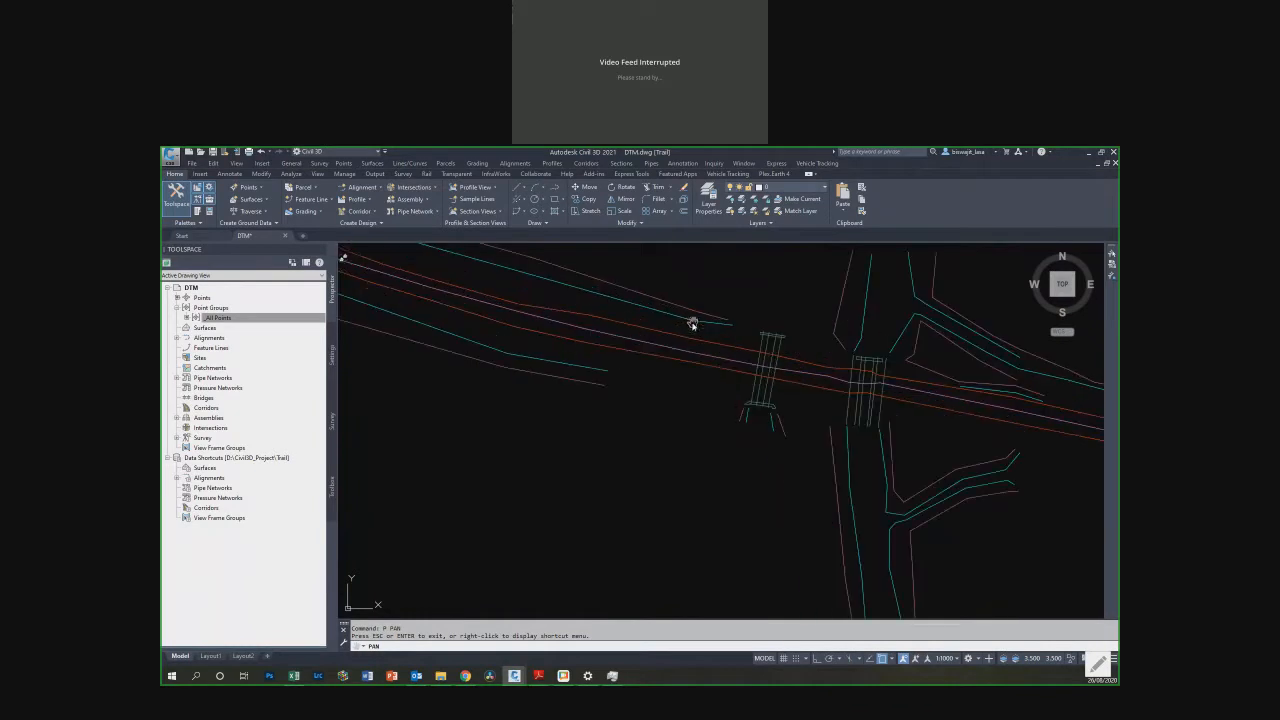
scroll(668, 398, up, 2)
scroll(668, 398, up, 2)
key(Escape)
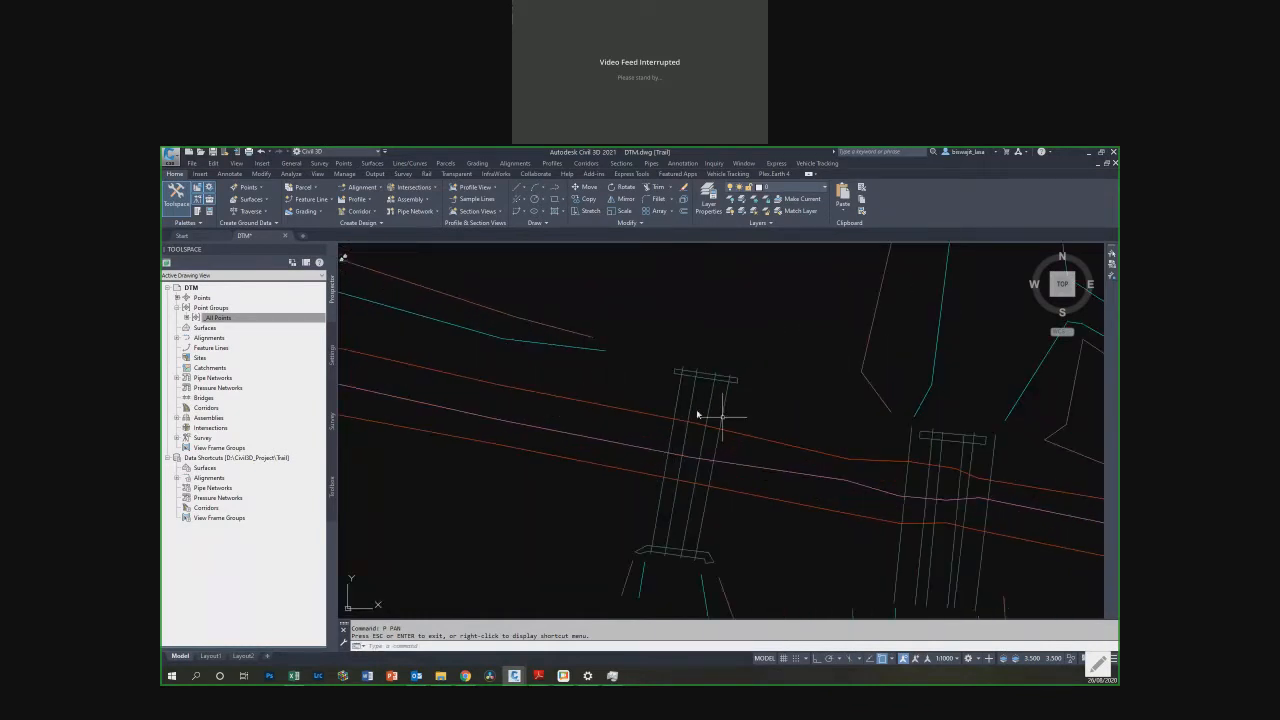
scroll(657, 374, down, 2)
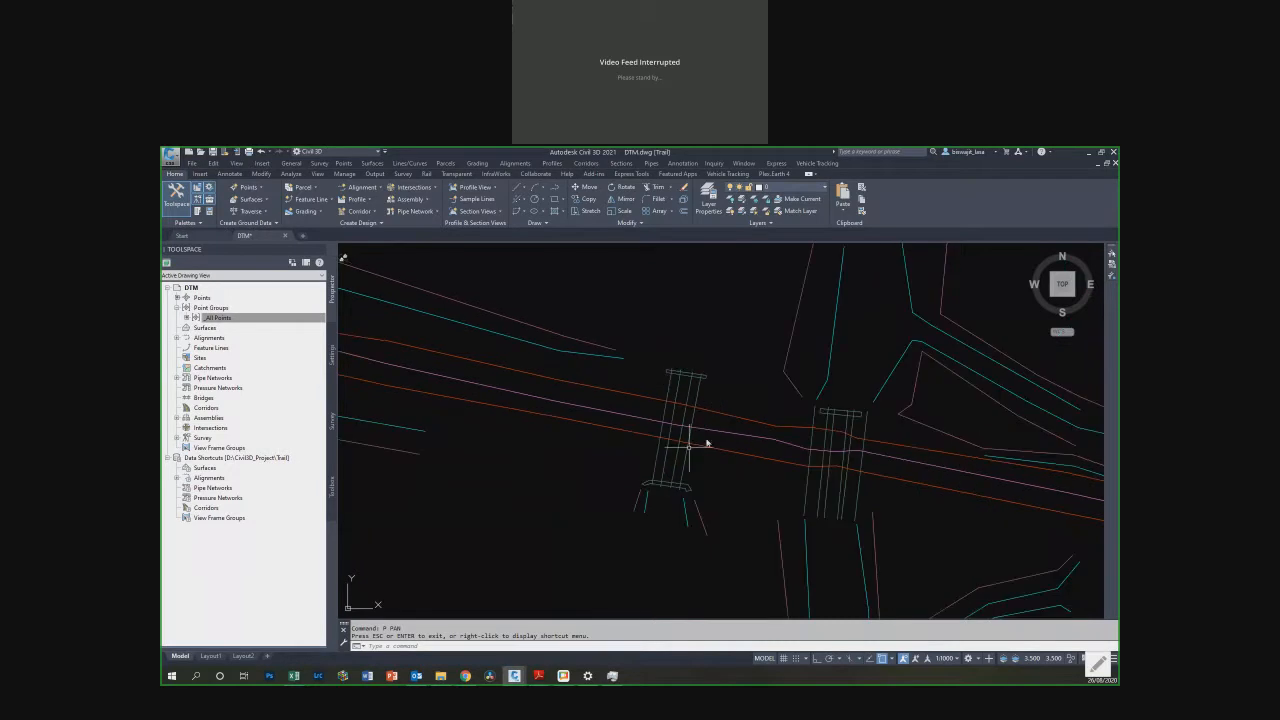
scroll(801, 441, down, 2)
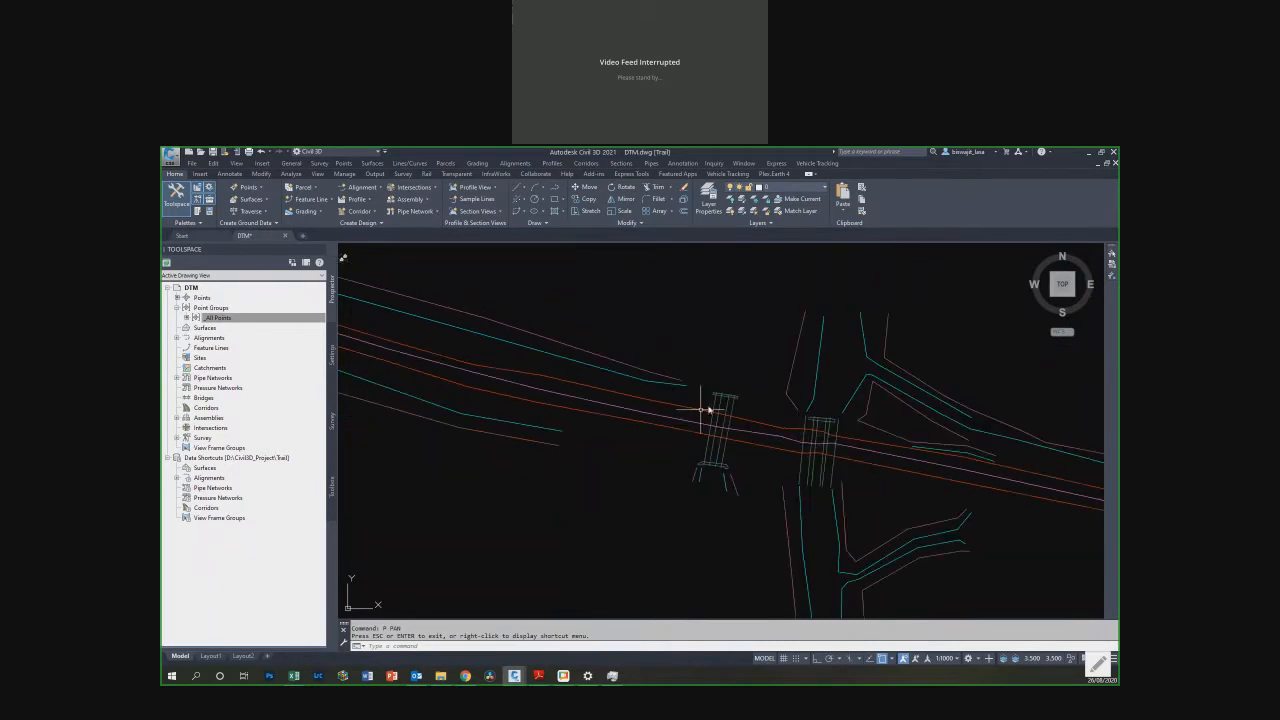
scroll(718, 399, up, 1)
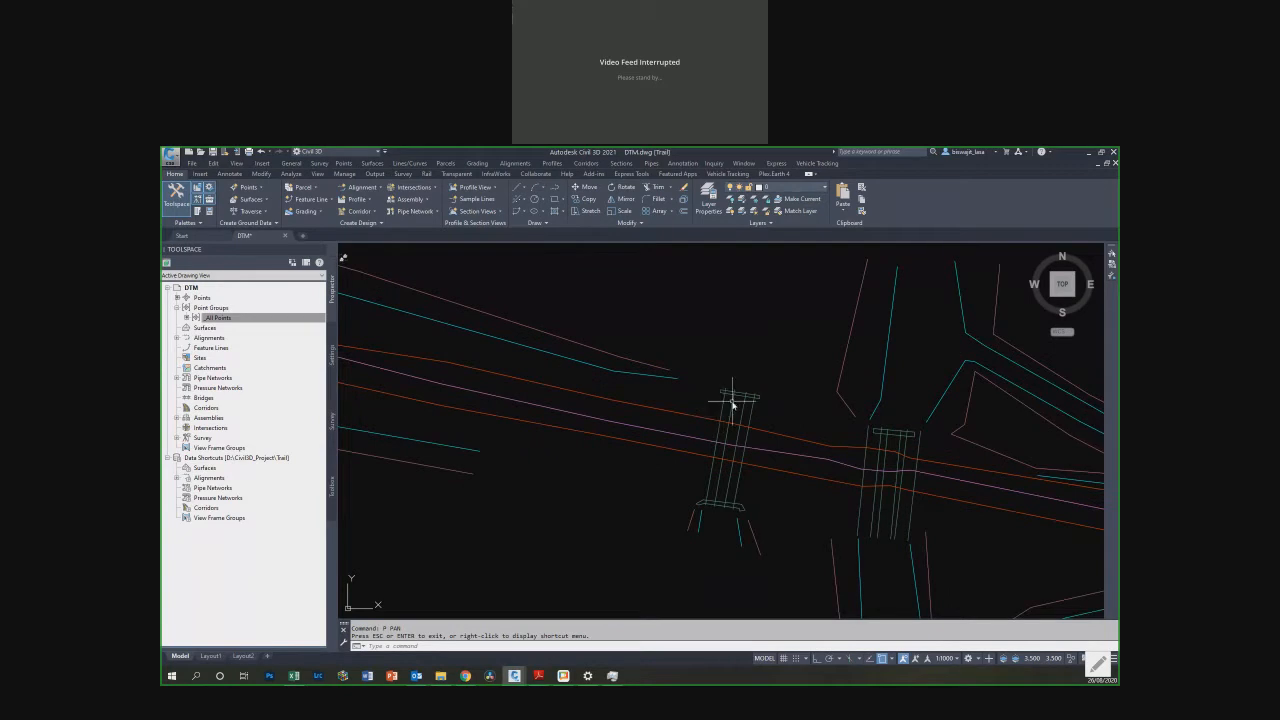
key(Escape)
scroll(720, 410, up, 2)
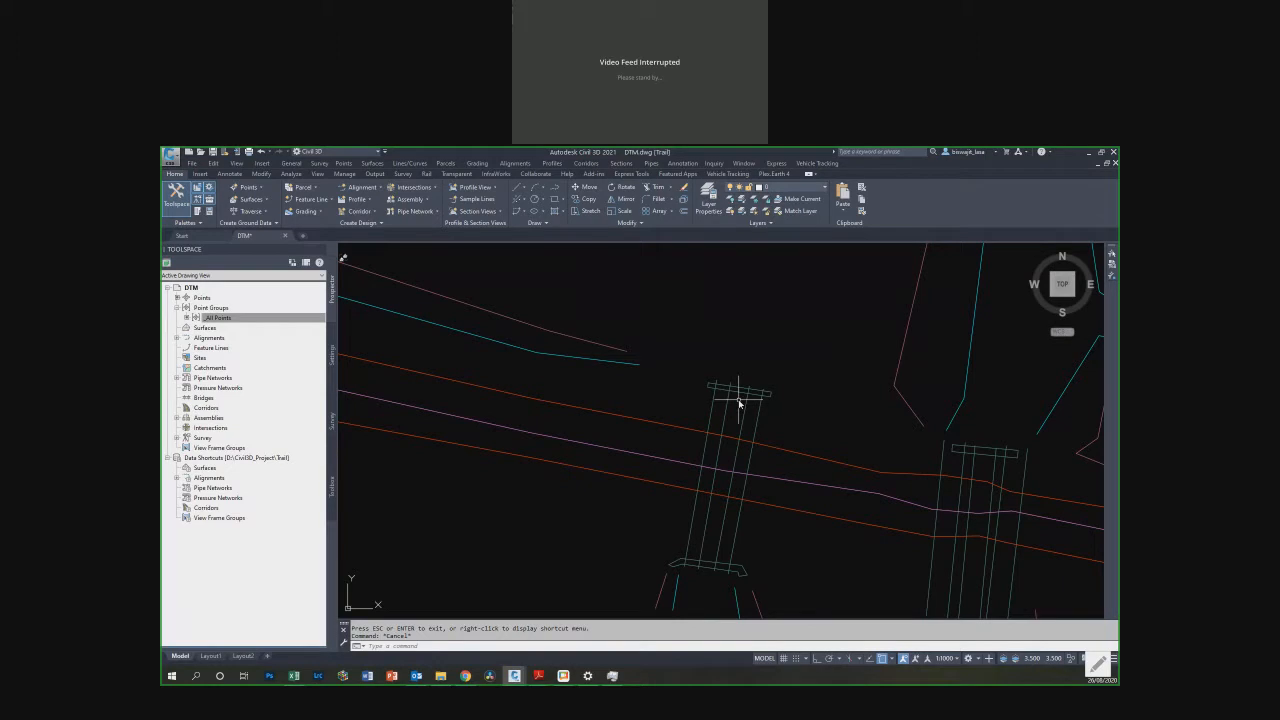
Step: Select the culvert lines crossing the road, extend the selection to all similar objects, and erase them
key(Escape)
click(782, 405)
click(694, 367)
click(764, 359)
click(700, 386)
right_click(749, 295)
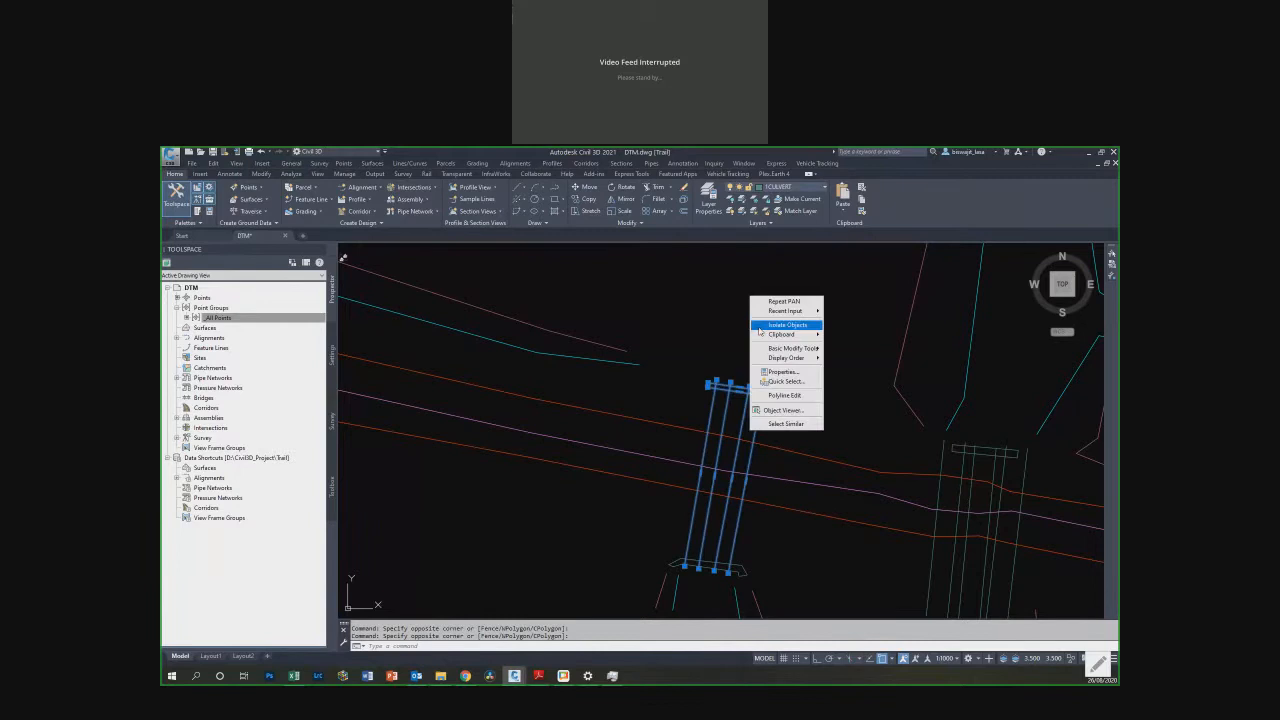
click(790, 420)
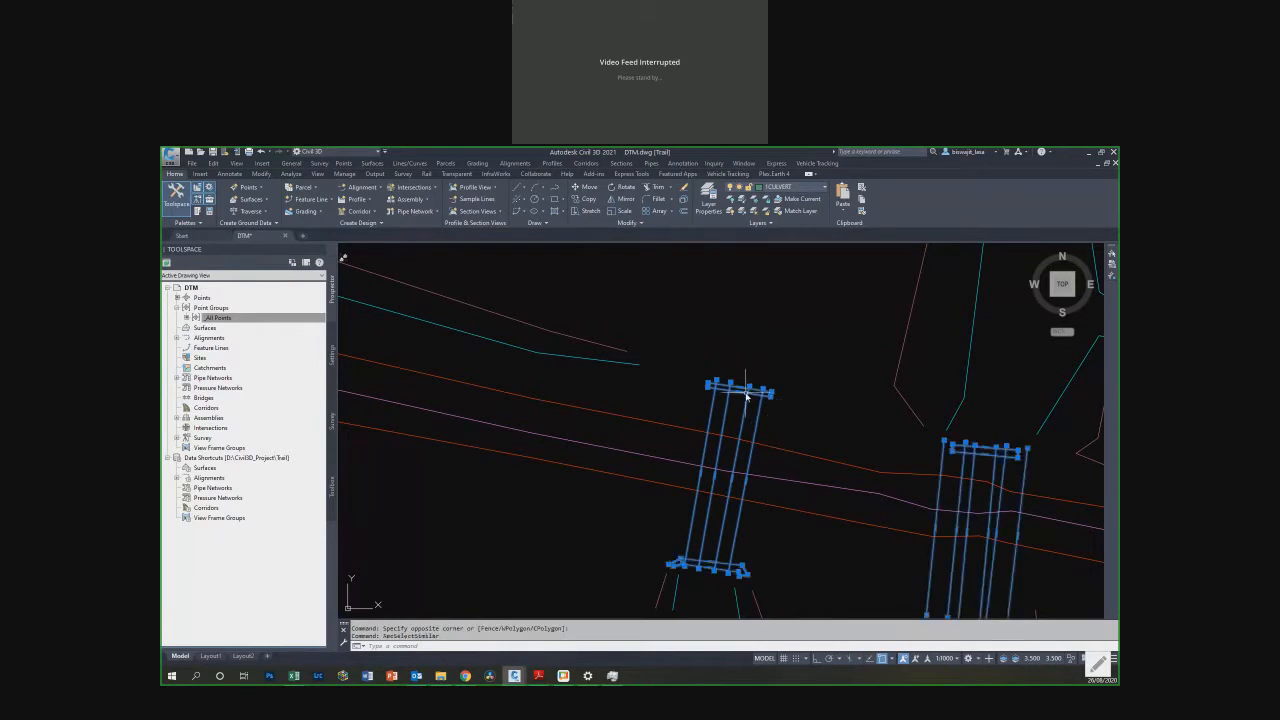
text(e)
key(Return)
Step: Examine the remaining linework along the route, especially the drainage crossing and the road junction to its north-west
scroll(957, 437, down, 4)
text(p)
key(Return)
drag(877, 466, 521, 444)
drag(694, 451, 797, 471)
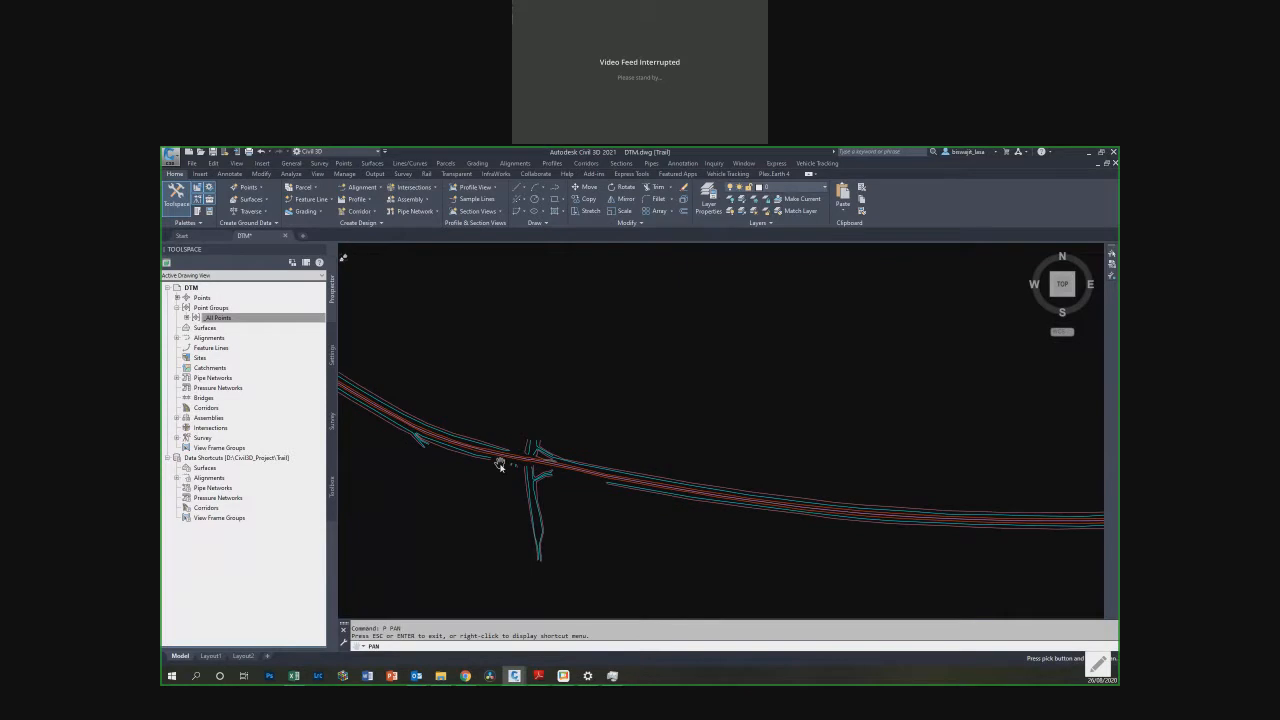
scroll(450, 463, up, 4)
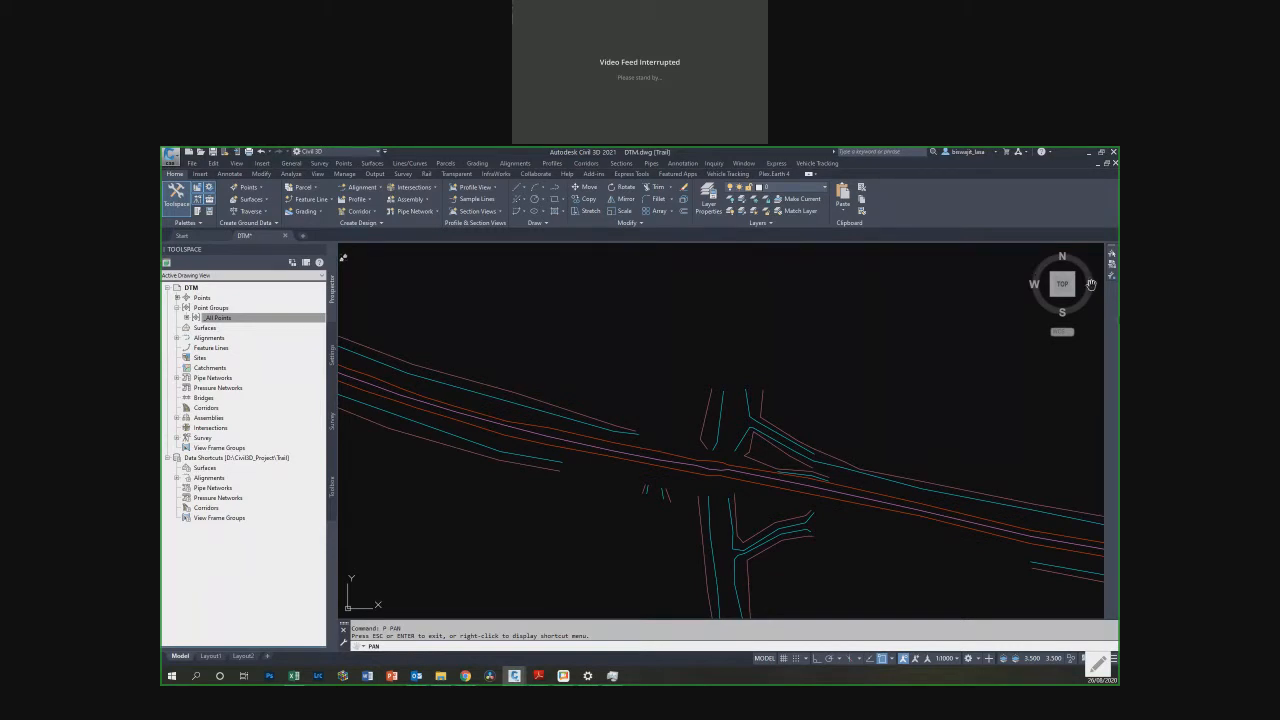
scroll(719, 325, down, 8)
drag(719, 325, 850, 487)
scroll(562, 370, up, 4)
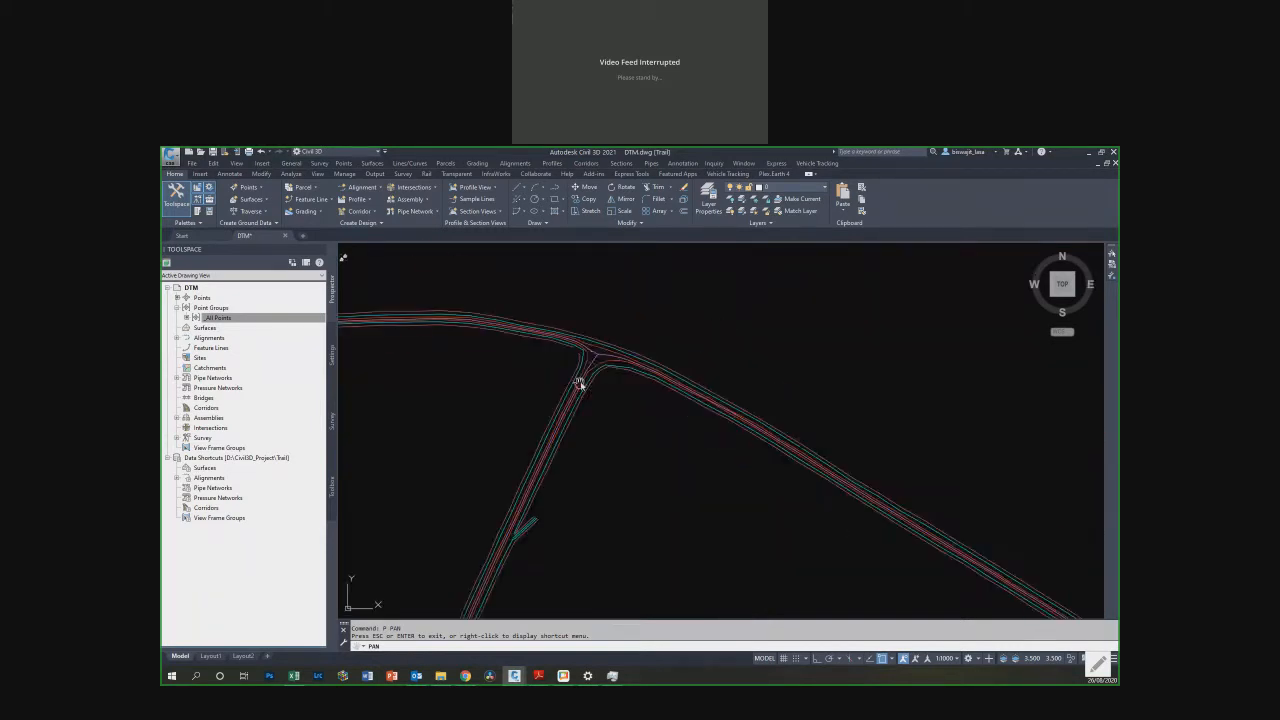
key(Escape)
scroll(490, 365, down, 2)
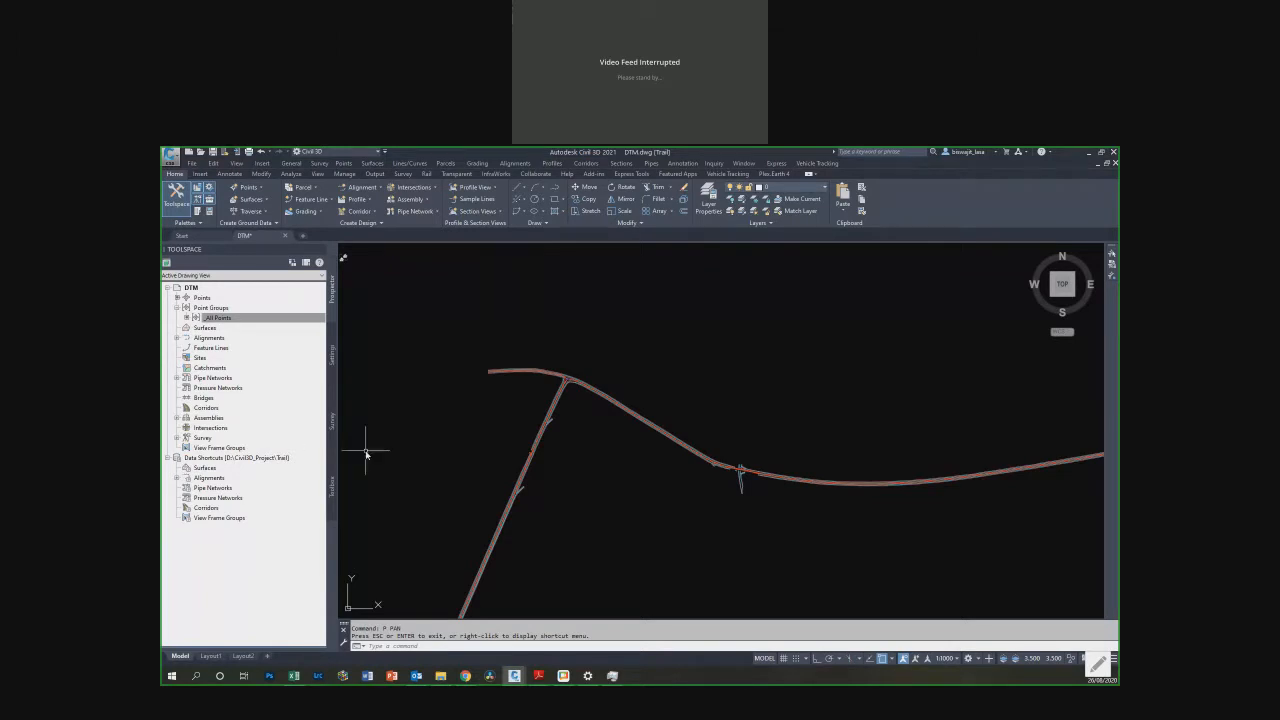
scroll(563, 380, up, 3)
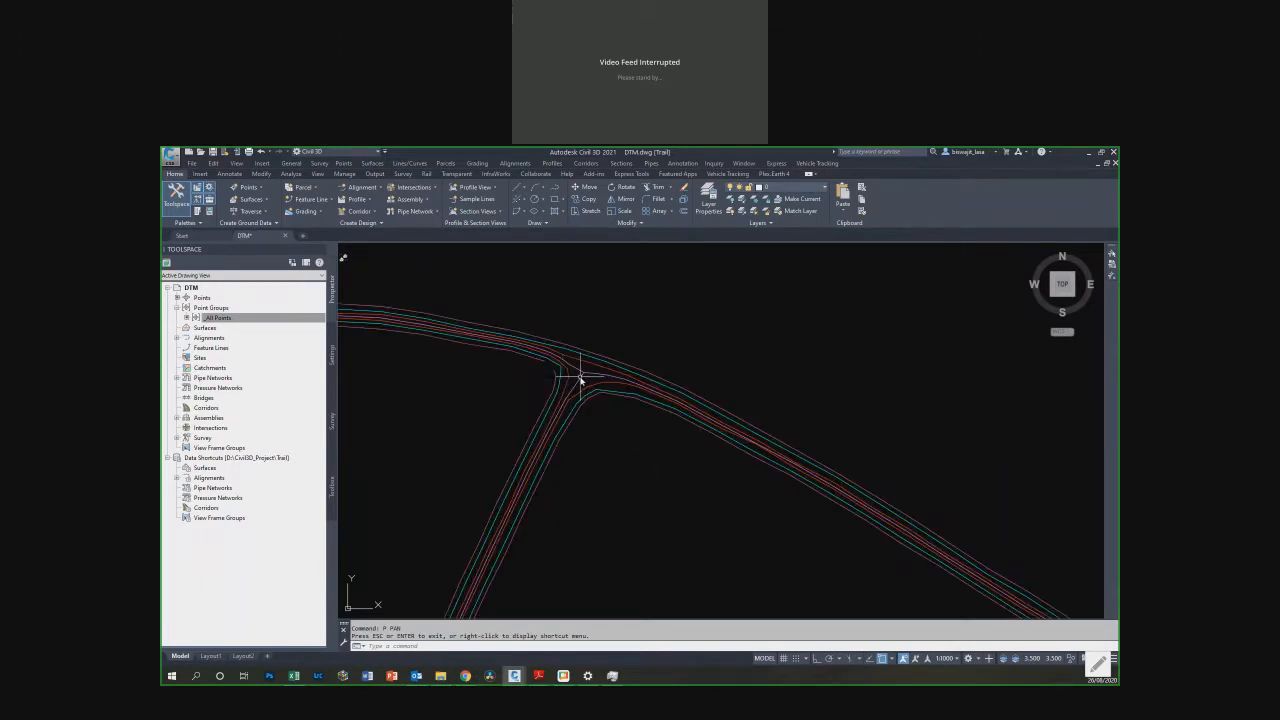
scroll(555, 378, down, 4)
scroll(555, 380, down, 2)
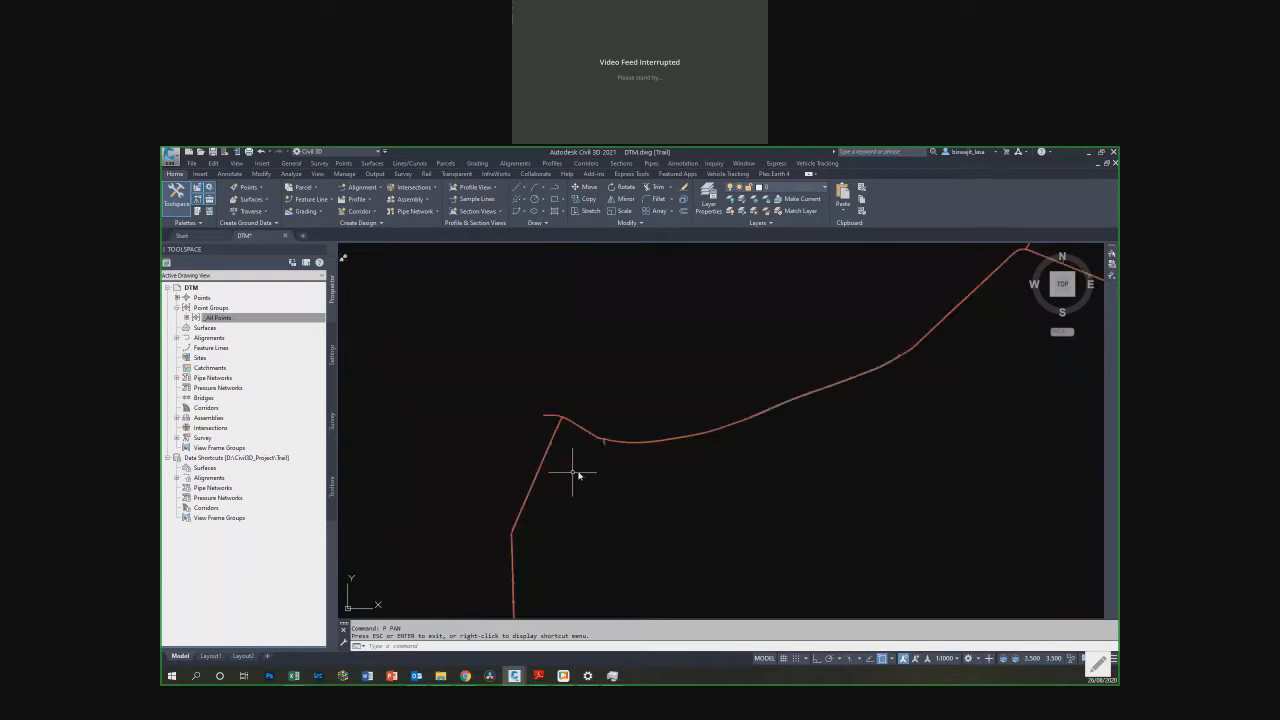
scroll(590, 430, up, 6)
scroll(668, 413, up, 3)
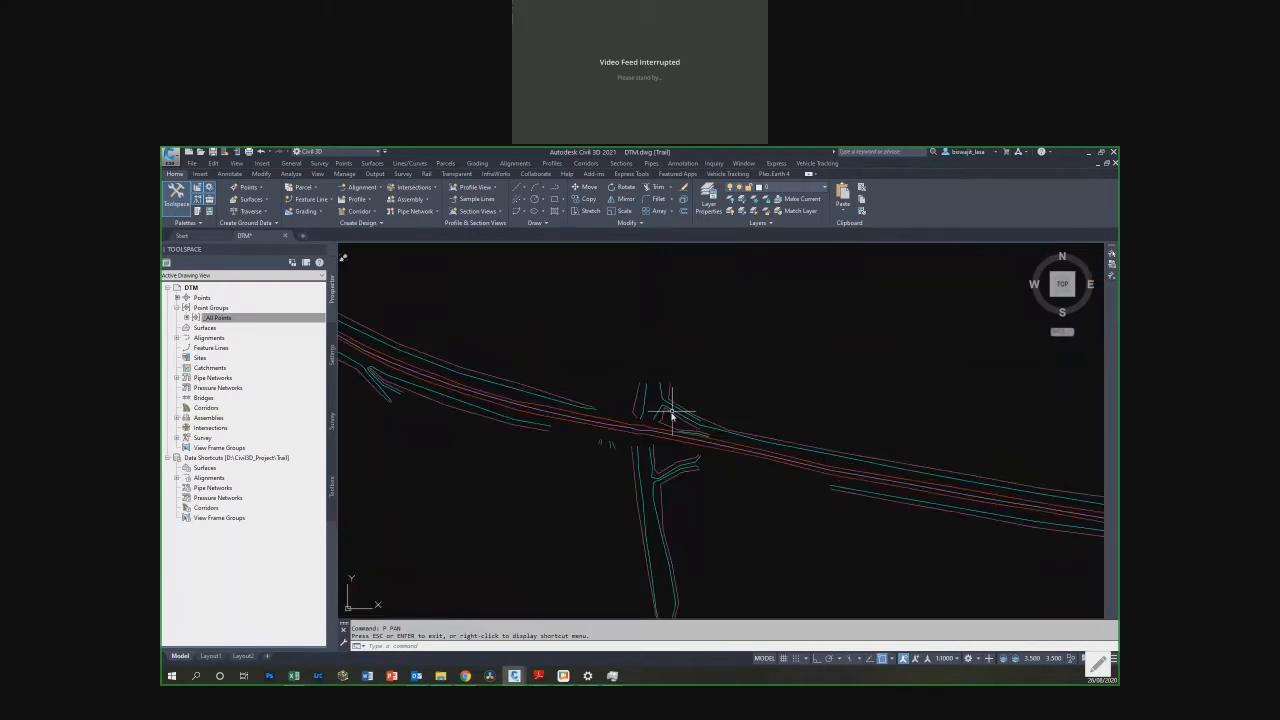
scroll(809, 426, down, 3)
scroll(826, 429, down, 3)
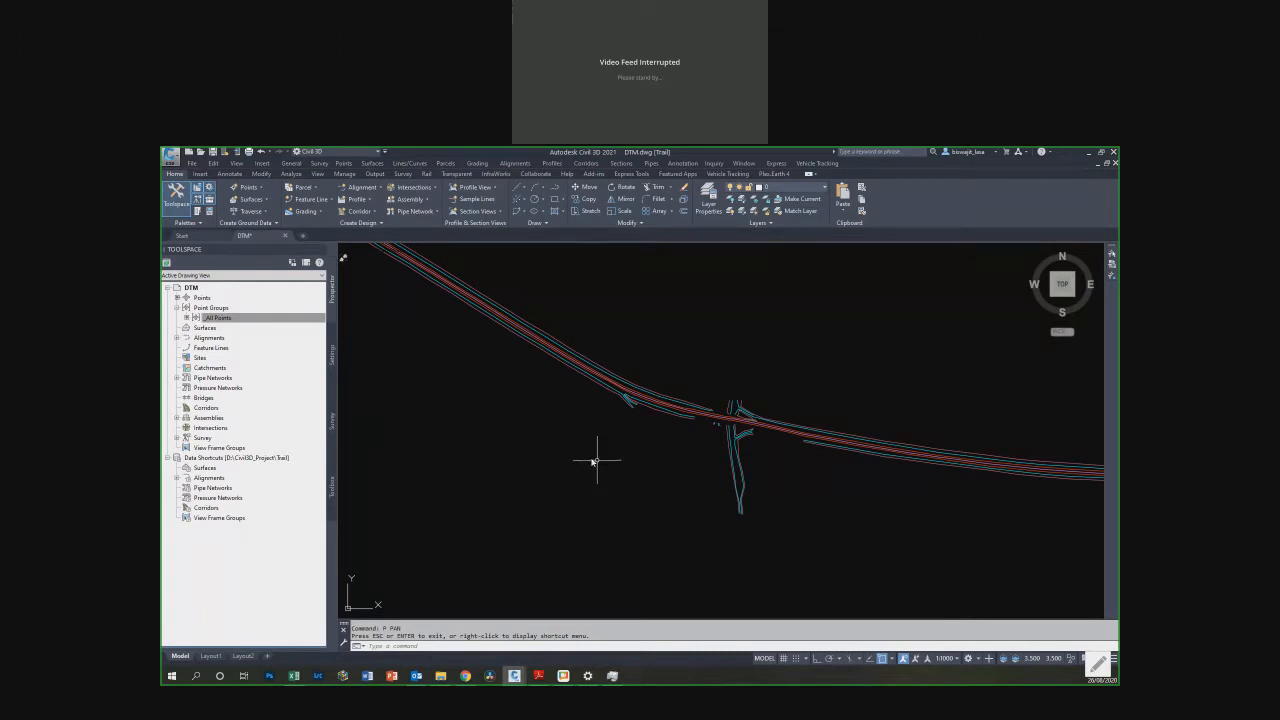
Step: Change the _All Points group's point style from none to a visible cross marker for the survey points
scroll(597, 460, down, 3)
scroll(616, 424, up, 8)
key(Escape)
key(Escape)
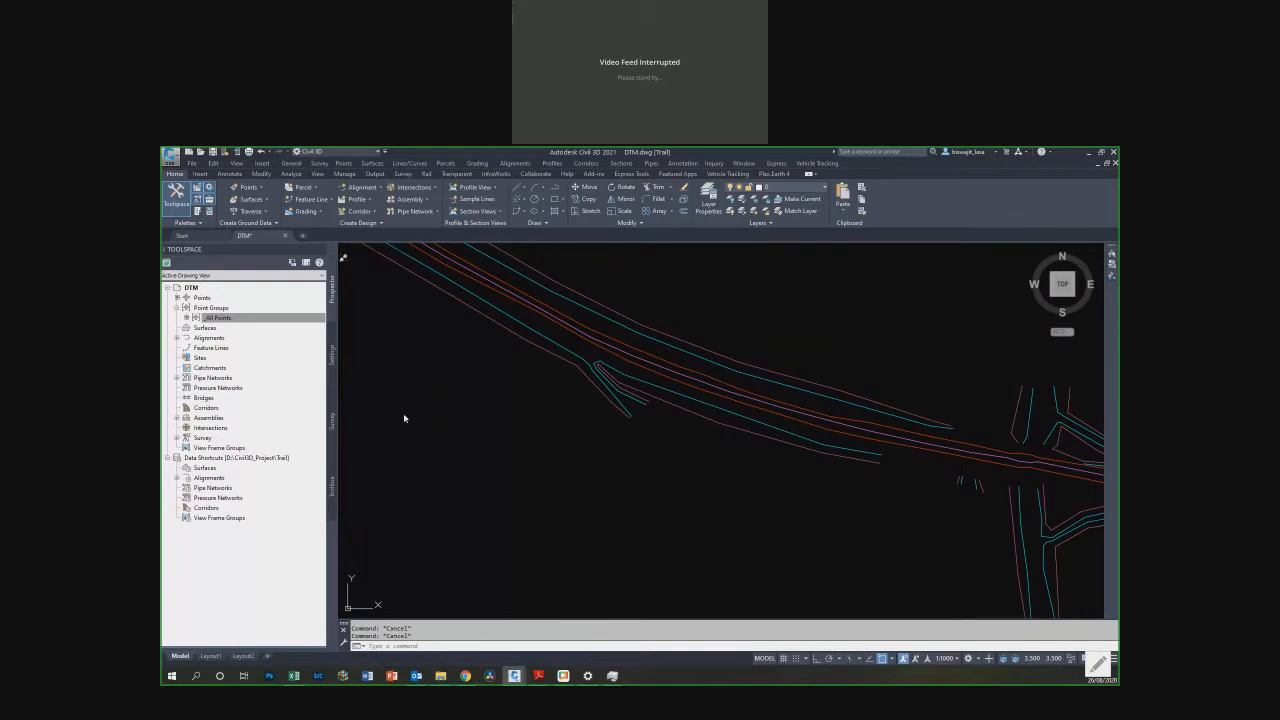
click(275, 316)
right_click(240, 321)
click(262, 327)
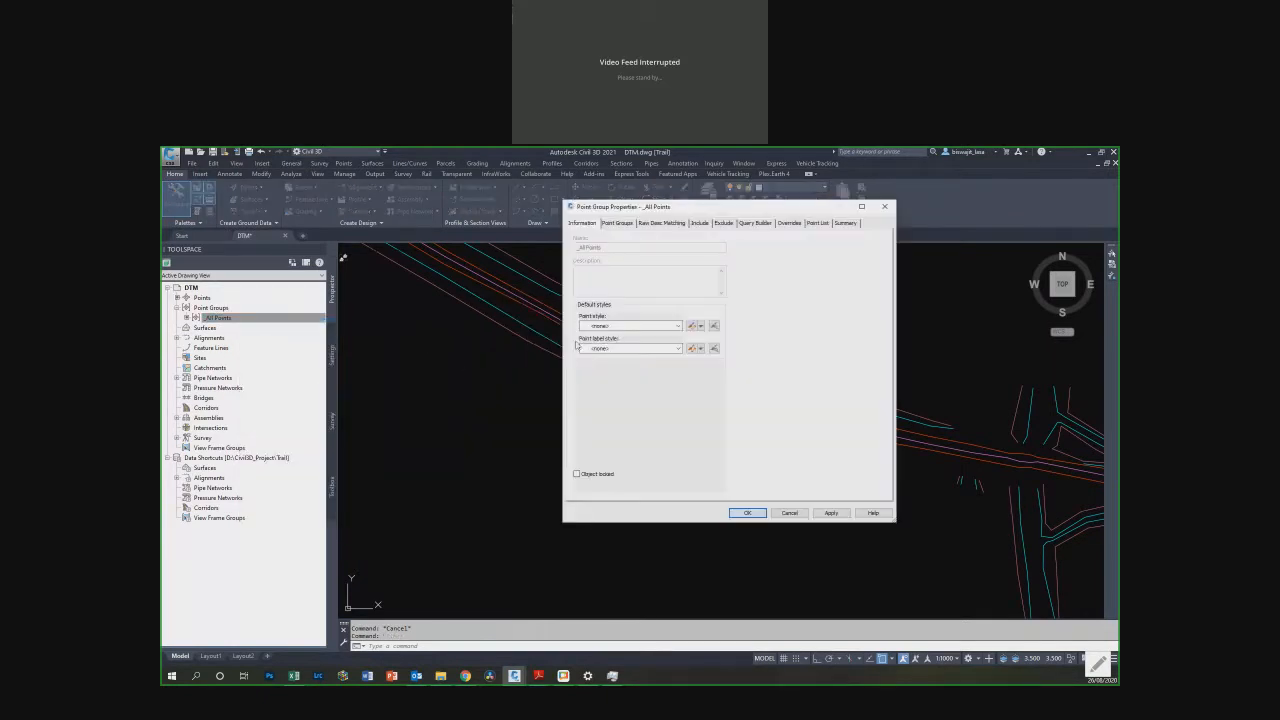
click(747, 512)
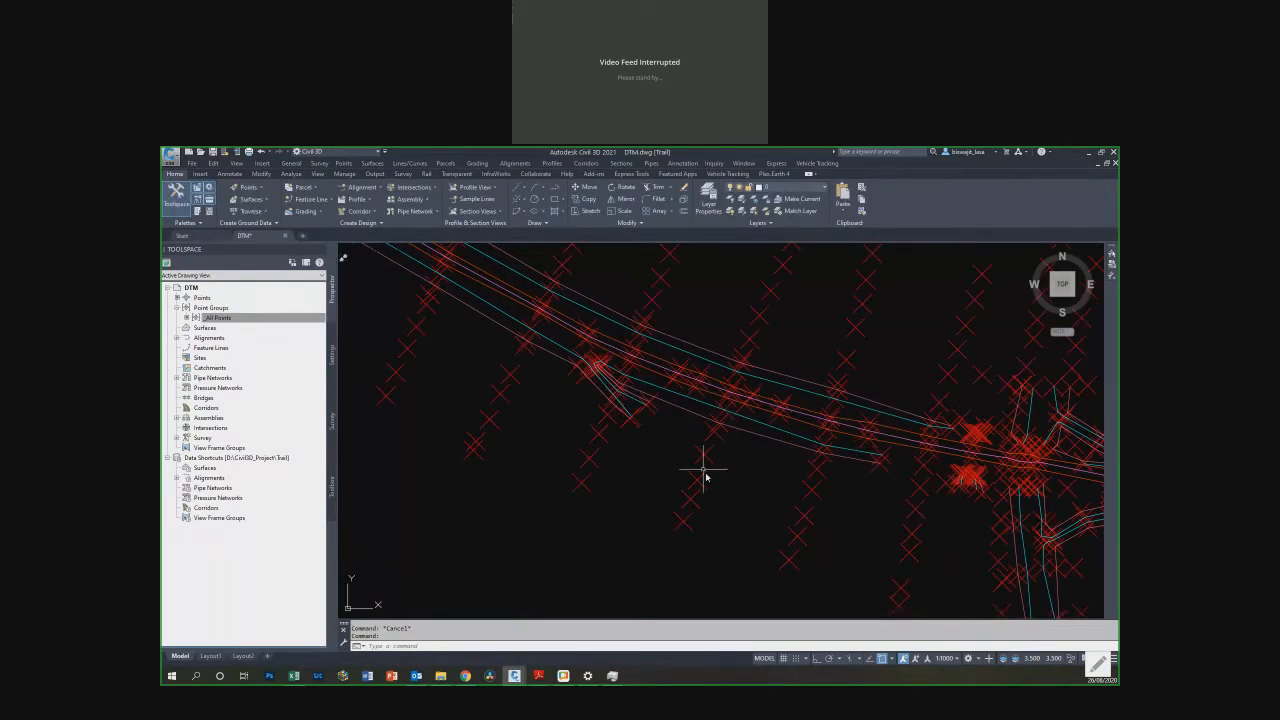
Step: Draw a closed triangle of lines from the northern drainage line to two survey points east of it, with object snap off
scroll(636, 331, up, 3)
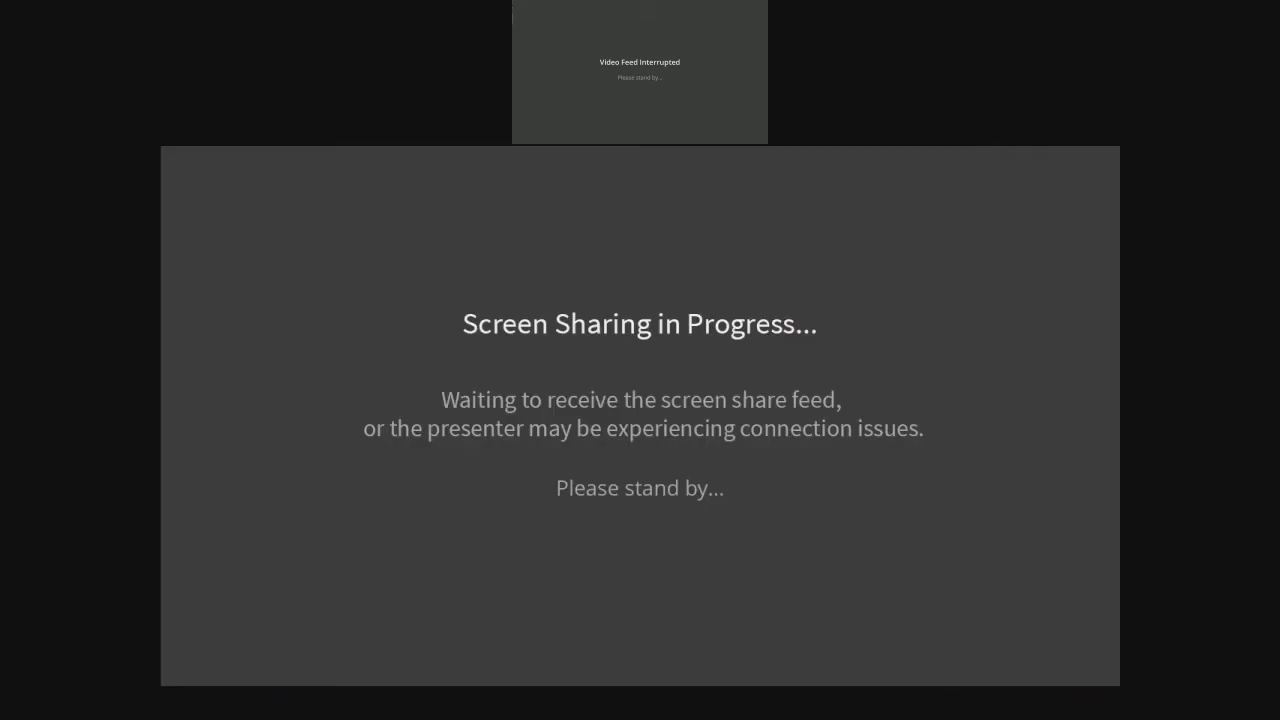
scroll(600, 411, up, 3)
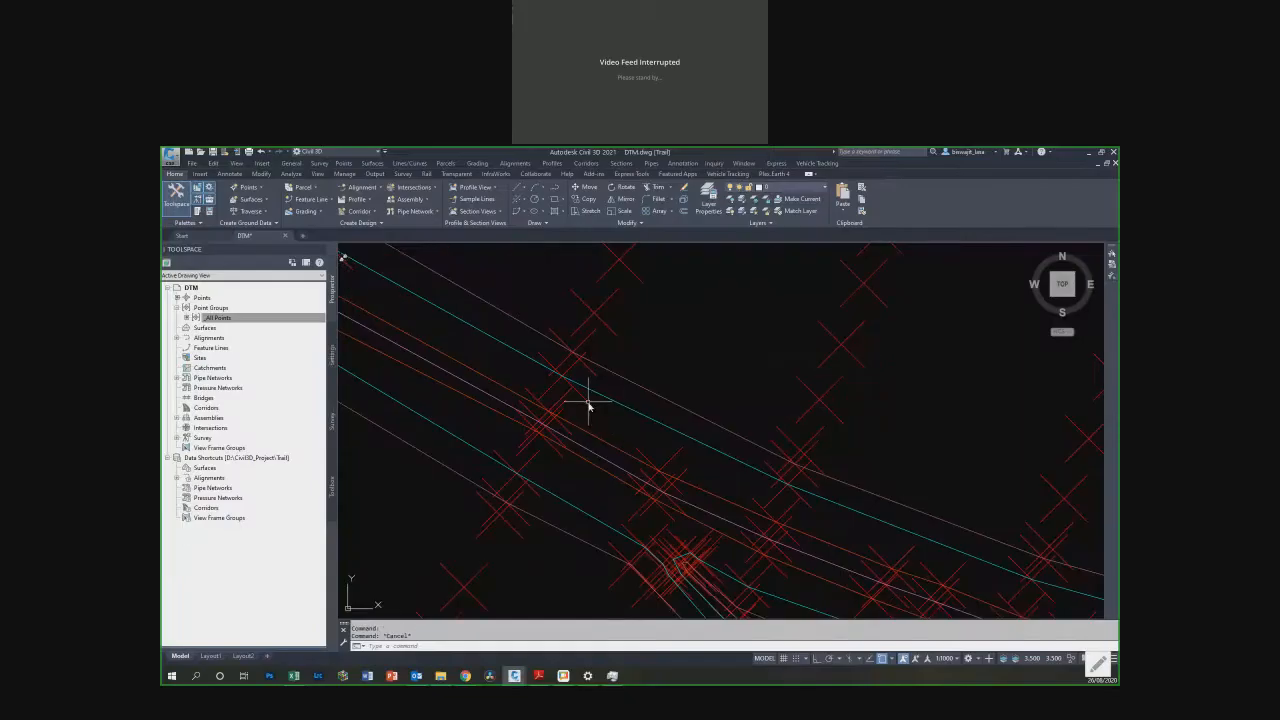
text(l)
key(Return)
click(560, 375)
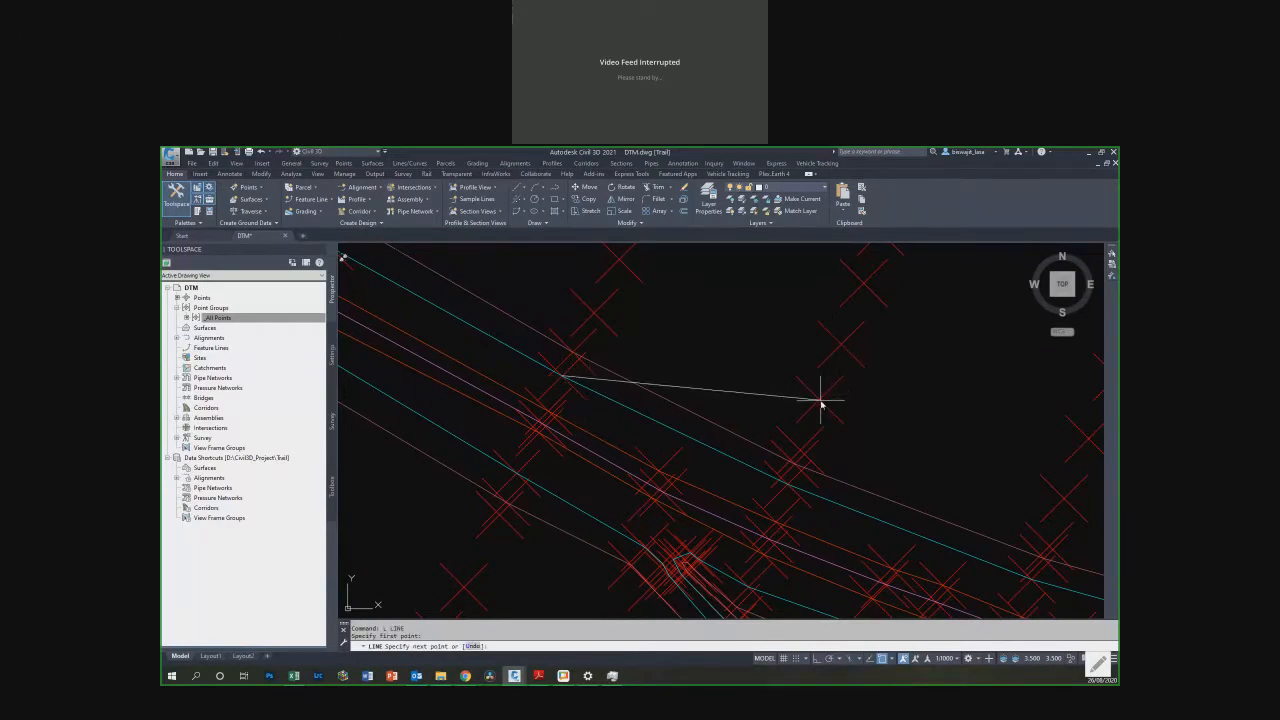
key(F3)
click(818, 400)
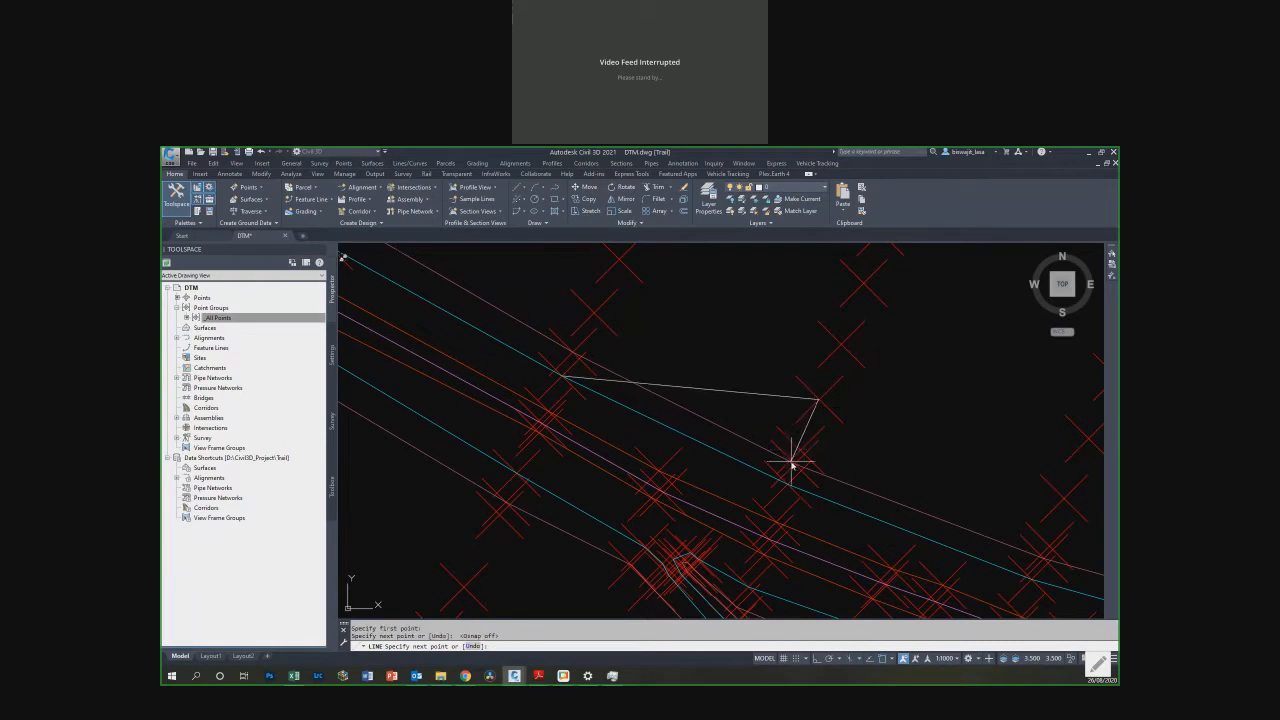
click(791, 461)
click(565, 378)
key(Escape)
Step: Draw a second, overlapping line triangle across the drainage line, joining a road-edge point, a farther outer point and a drainage vertex
key(Return)
click(549, 412)
click(840, 345)
click(787, 482)
click(550, 412)
key(Escape)
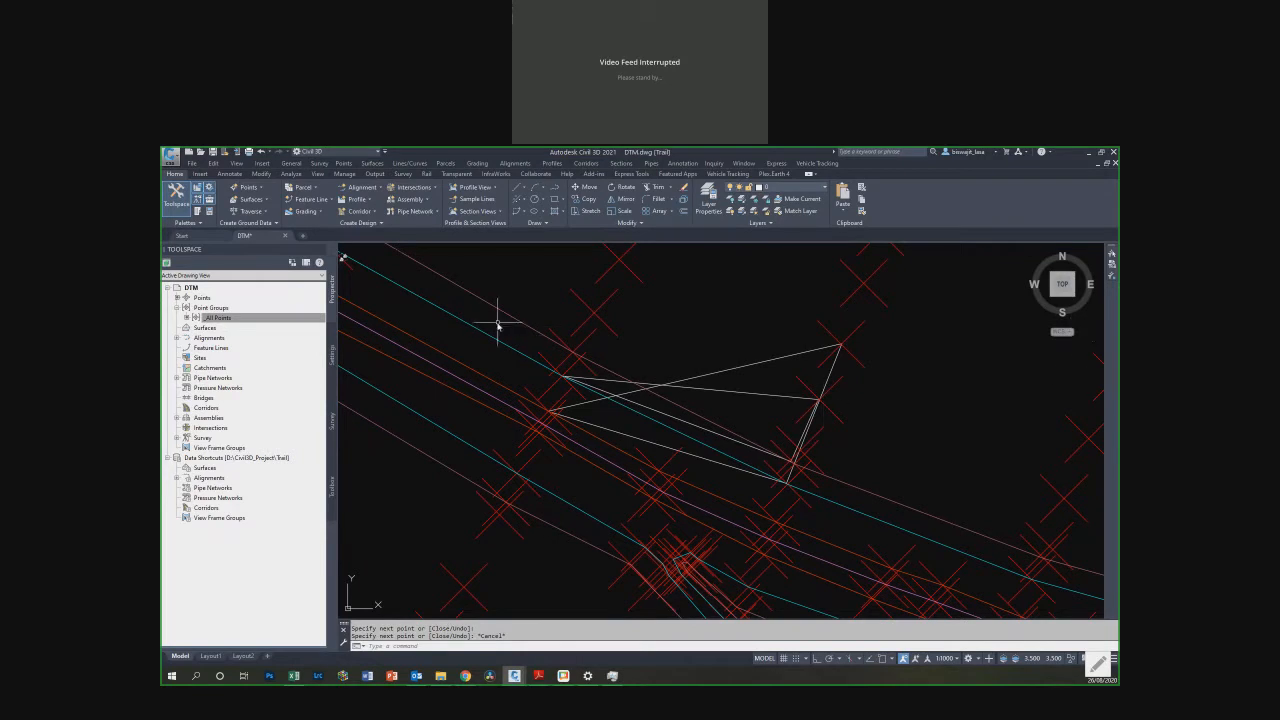
Step: Inspect the northern drainage line and the upper triangle line crossing it by selecting each one
click(493, 328)
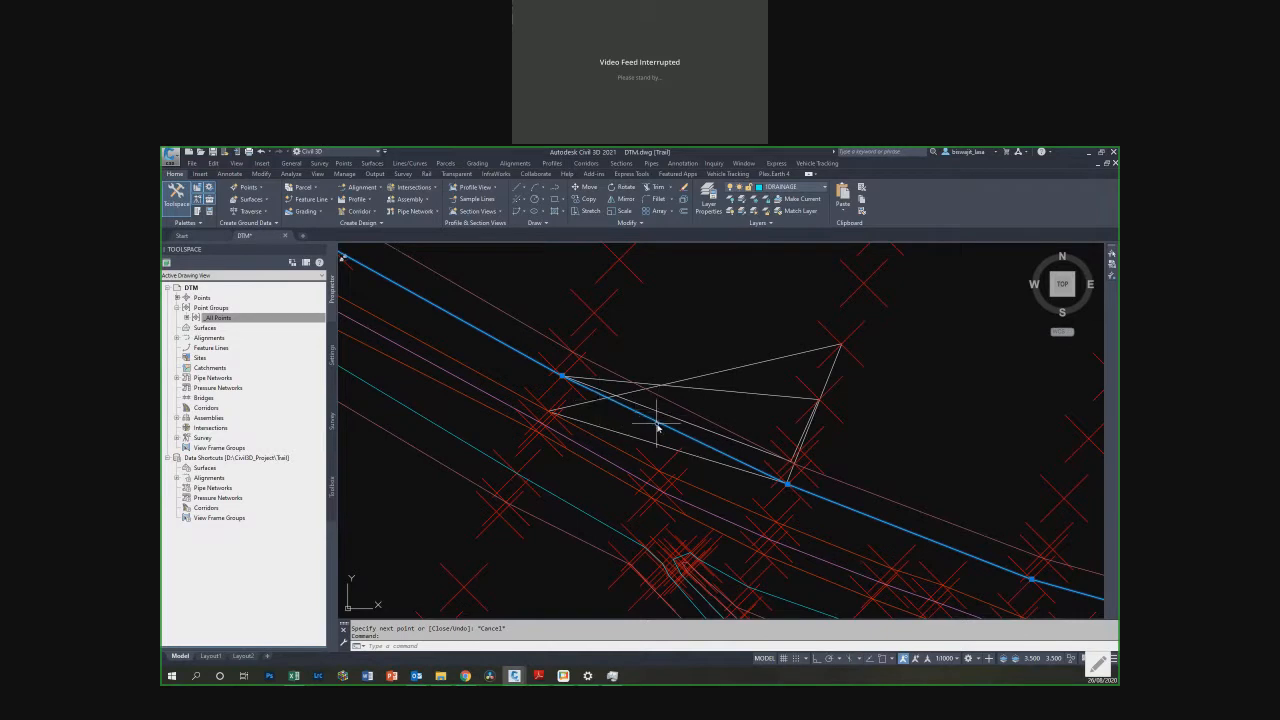
key(Escape)
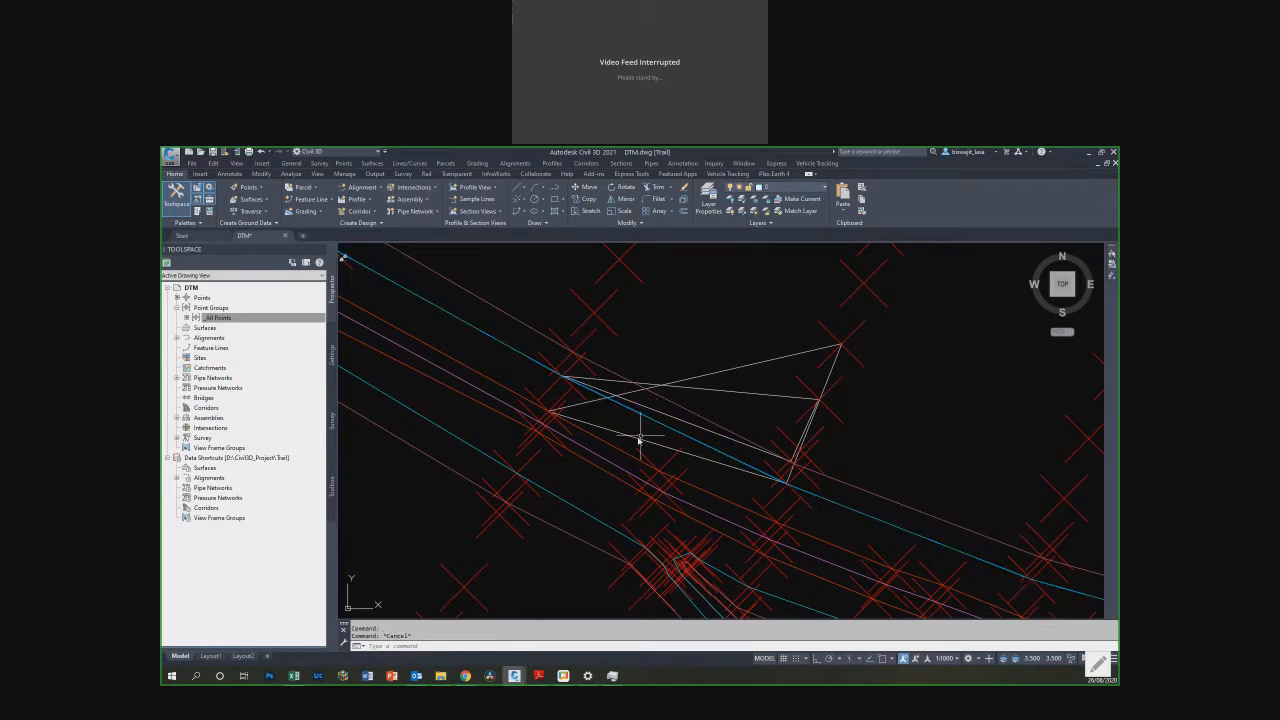
click(591, 400)
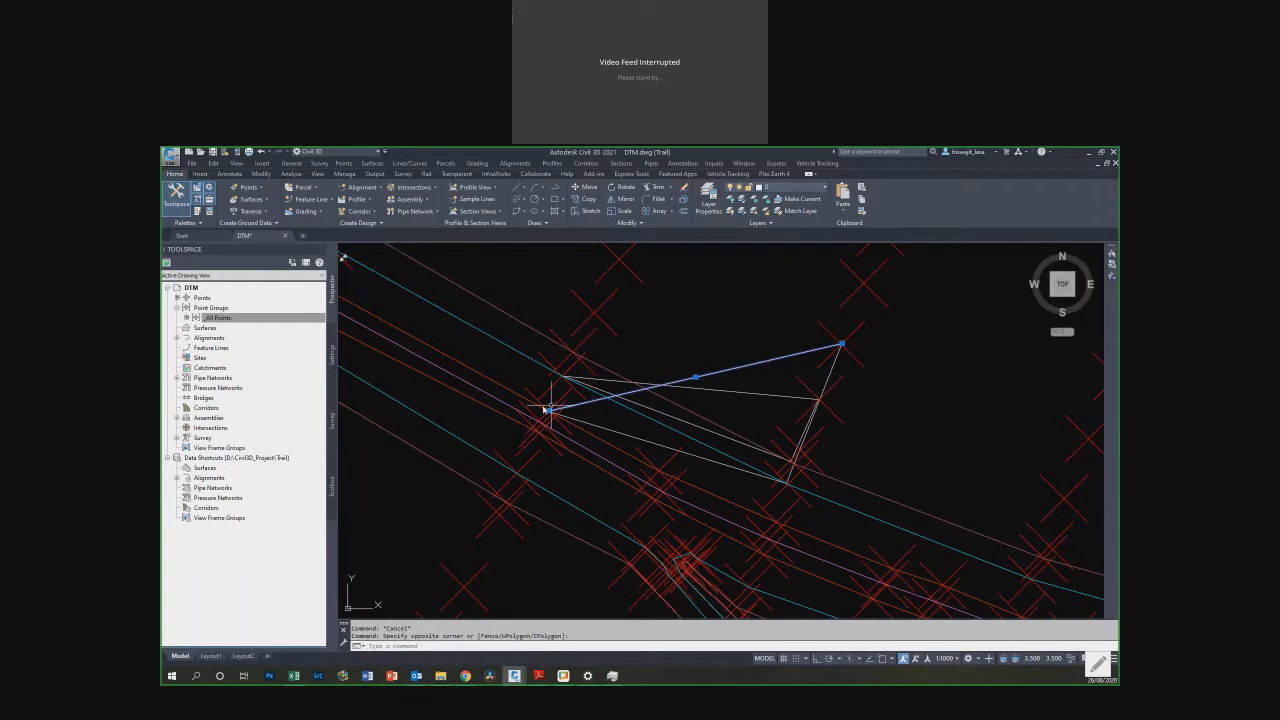
key(Escape)
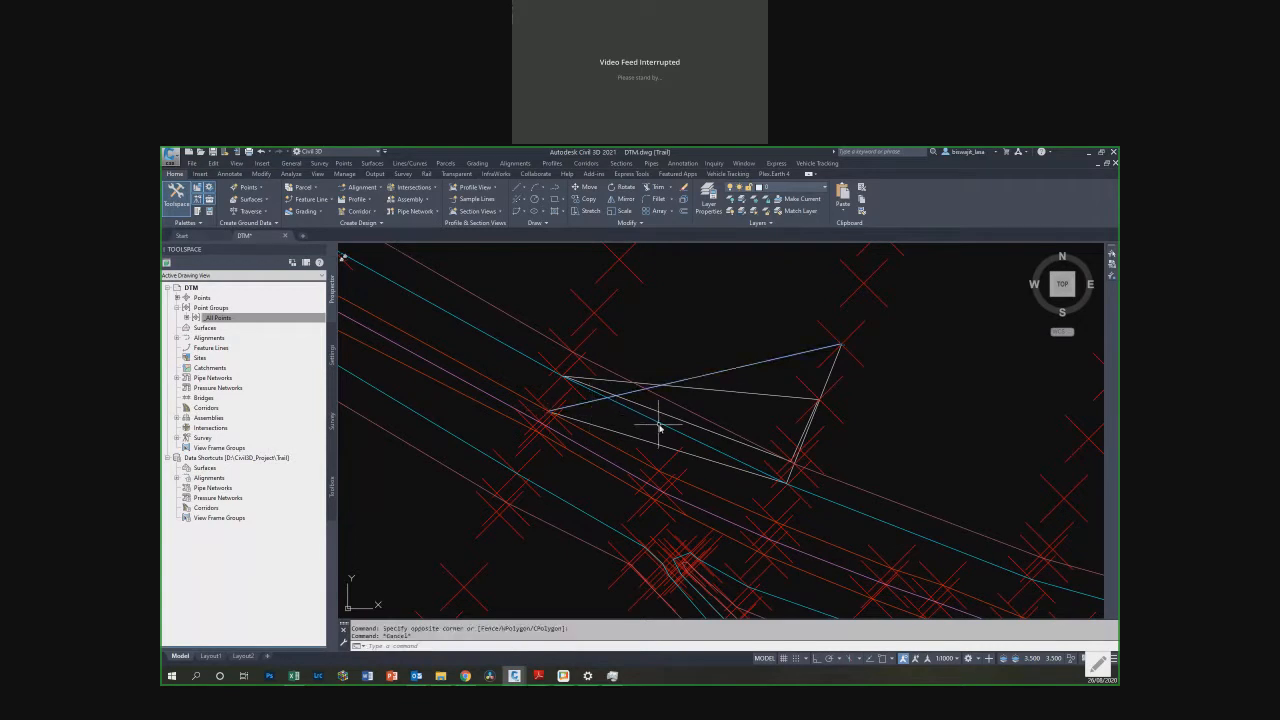
click(660, 423)
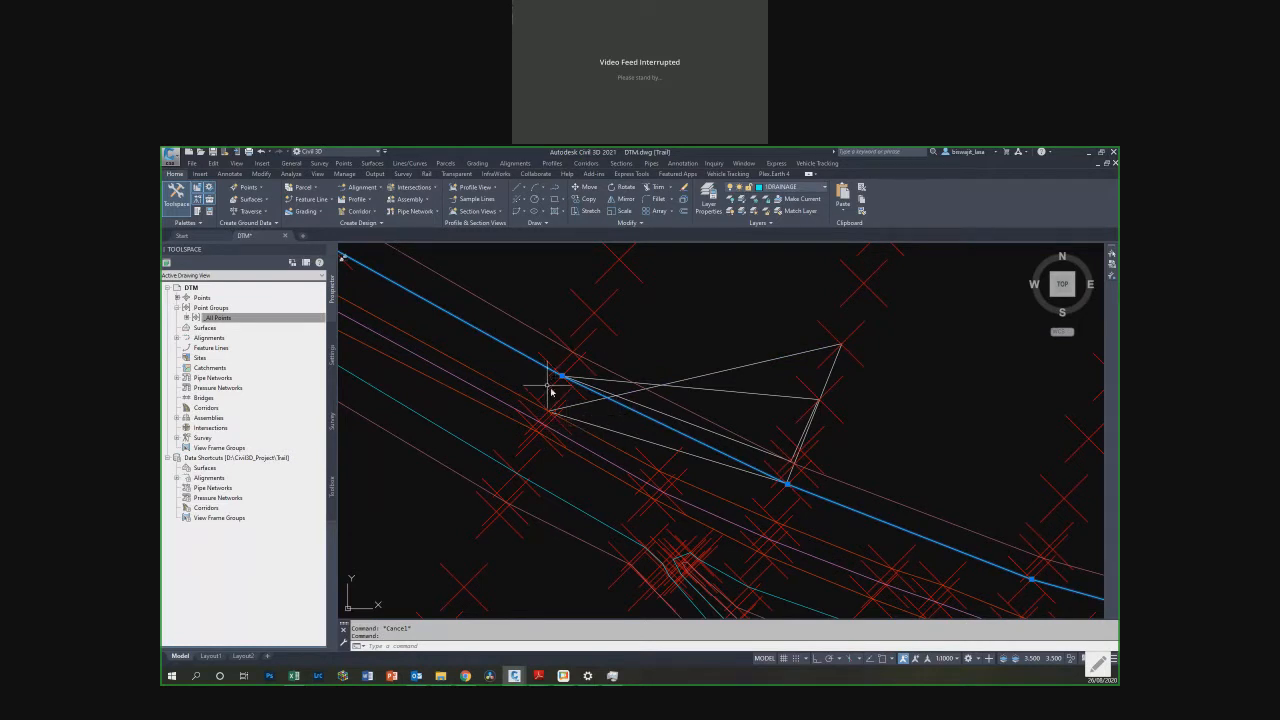
scroll(660, 374, down, 2)
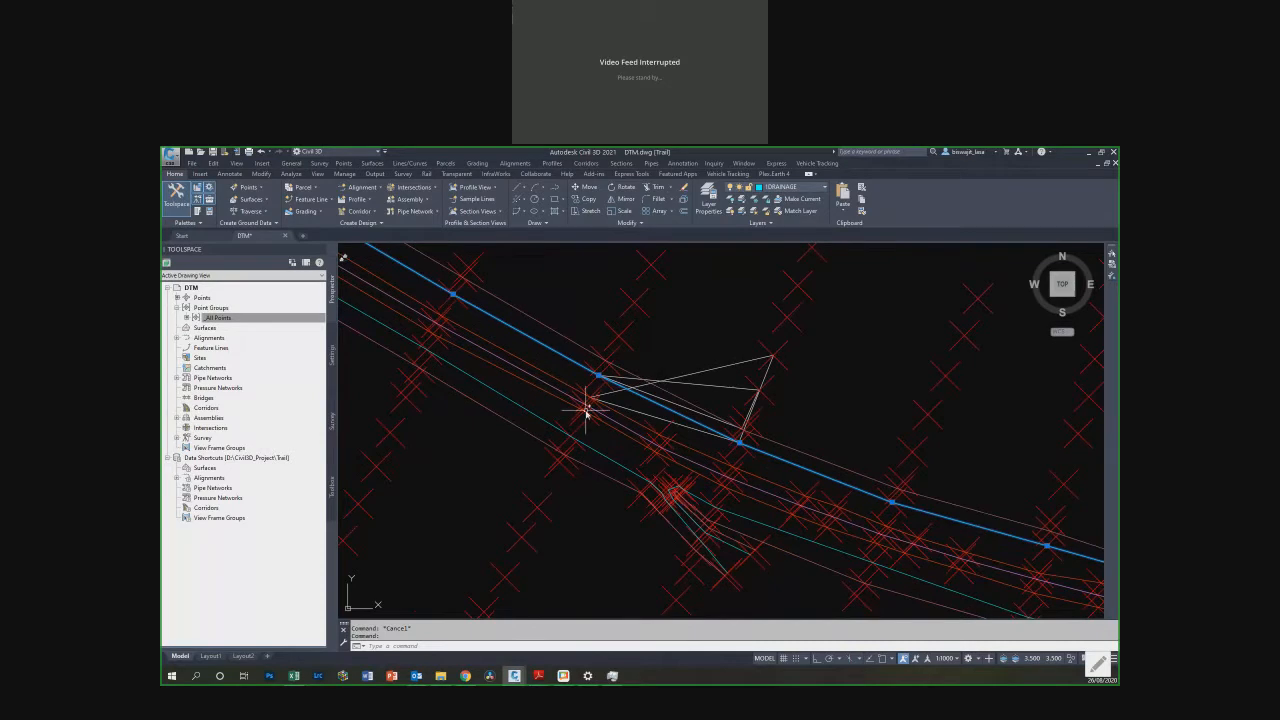
scroll(578, 415, up, 2)
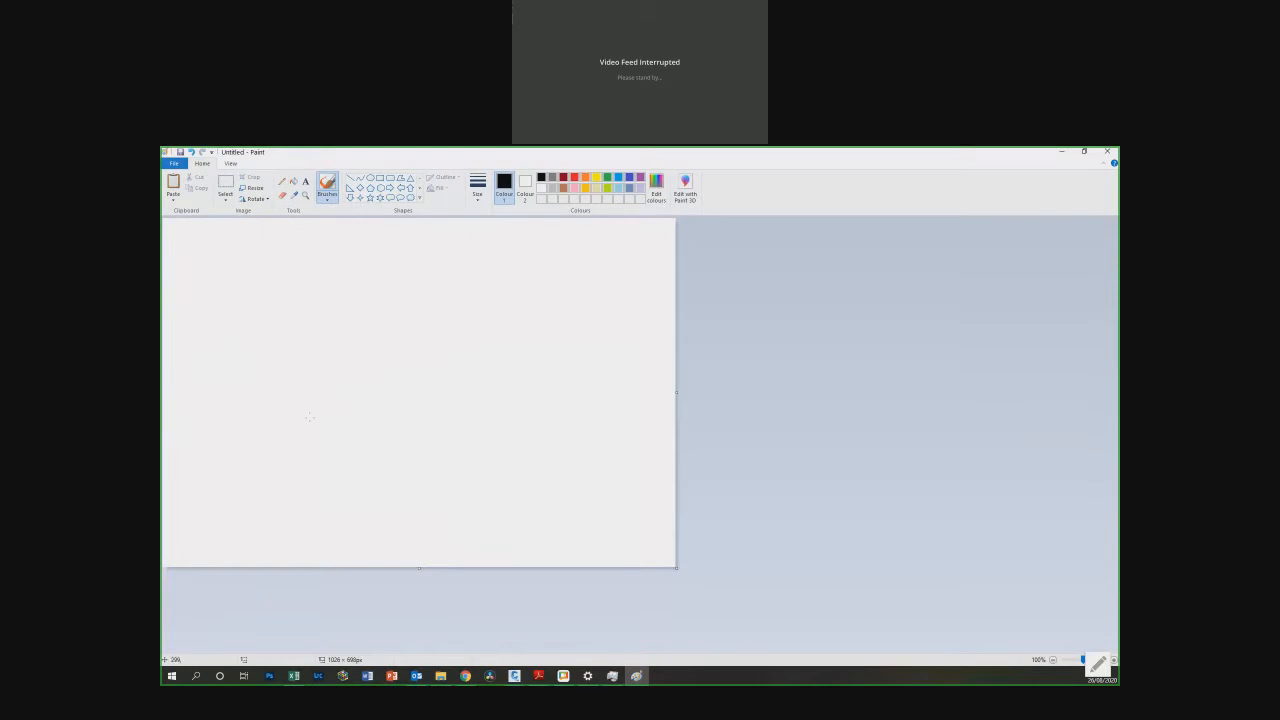
Step: Switch to Paint and sketch an embankment cross-section, with crosses at both toes, both crest edges and the crest centre
mouse_move(224, 418)
mouse_down()
mouse_move(277, 397)
mouse_move(319, 344)
mouse_move(359, 339)
mouse_move(436, 338)
mouse_move(505, 392)
mouse_move(567, 408)
mouse_up()
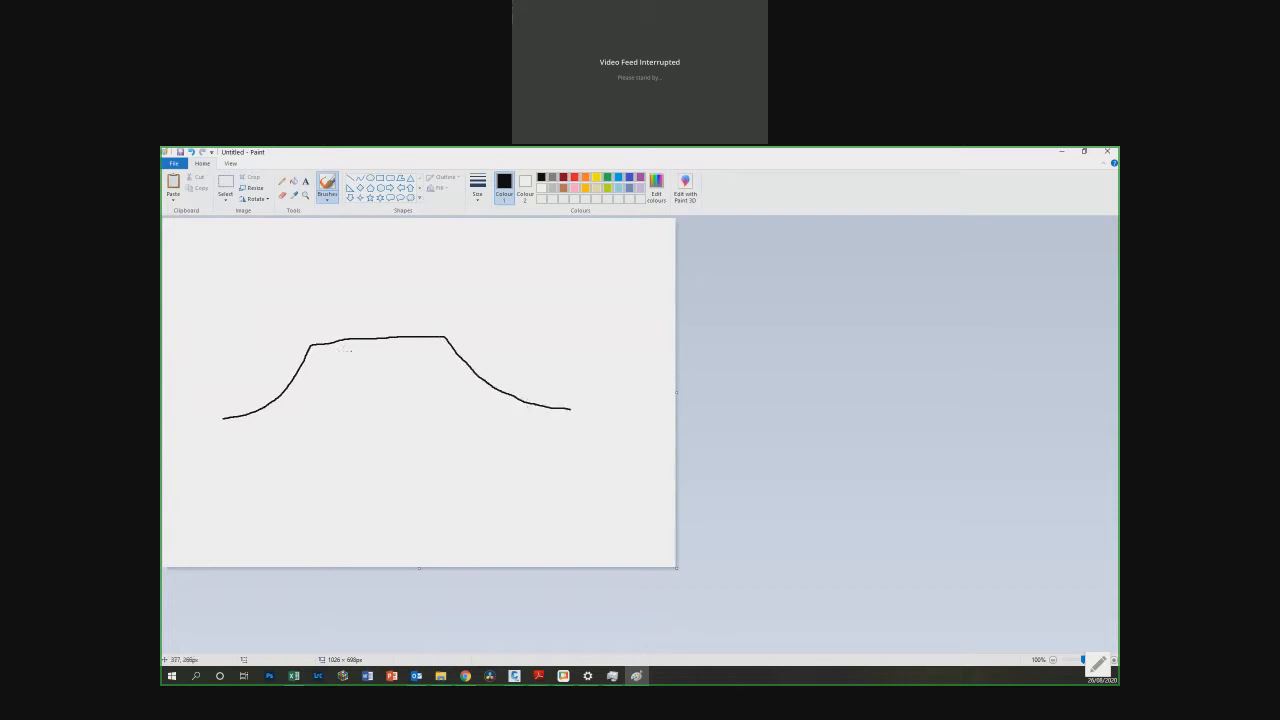
drag(379, 332, 380, 341)
drag(317, 340, 305, 352)
drag(450, 330, 447, 343)
mouse_move(222, 411)
mouse_down()
mouse_move(235, 423)
mouse_move(211, 428)
mouse_up()
mouse_move(568, 403)
mouse_down()
mouse_move(582, 416)
mouse_move(564, 417)
mouse_up()
Step: Place the Paint window beside the drawing and sketch alternative triangulation lines linking the embankment's toe, crest-edge and centre points
drag(662, 162, 853, 218)
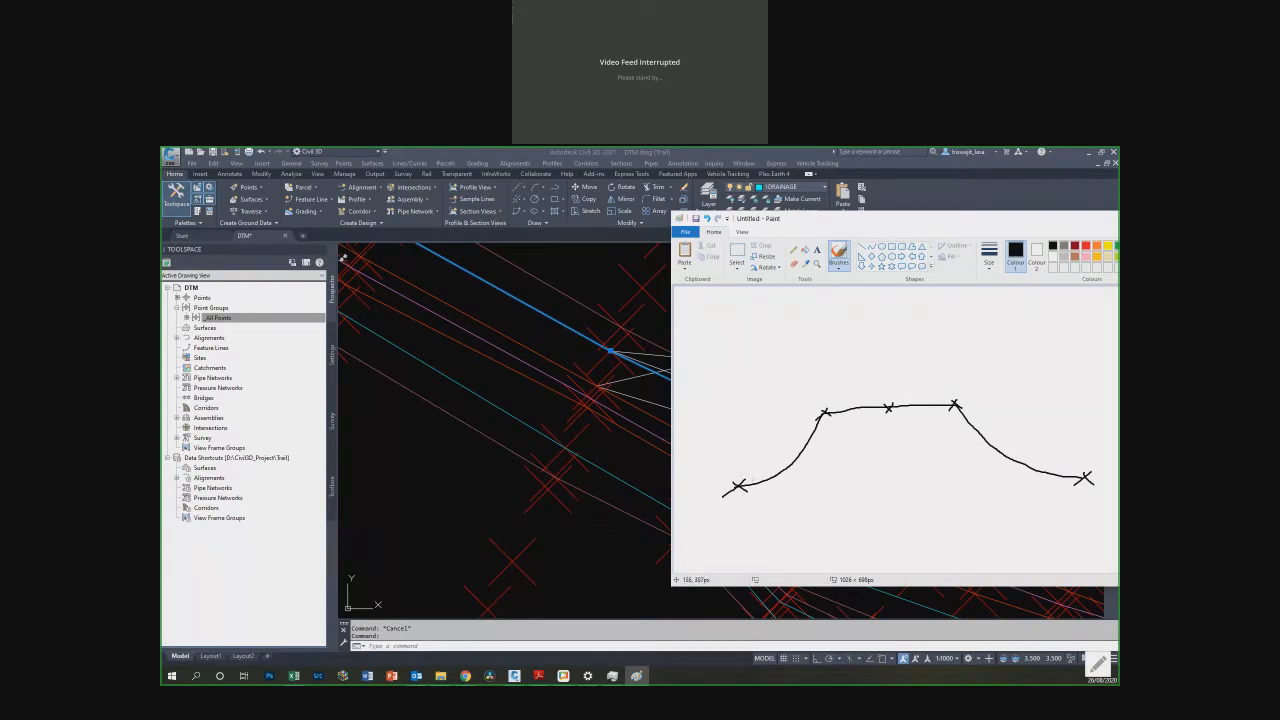
mouse_move(738, 485)
mouse_down()
mouse_move(888, 408)
mouse_move(820, 410)
mouse_move(802, 442)
mouse_move(735, 468)
mouse_up()
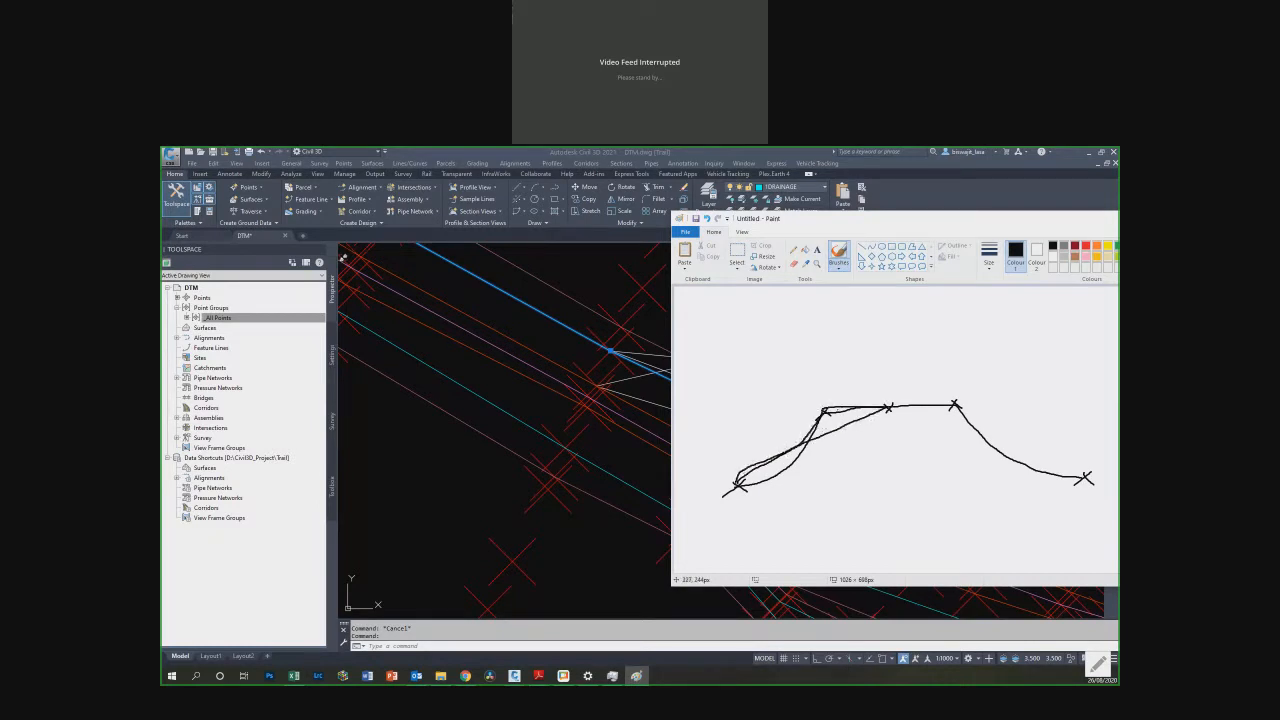
key(ctrl+z)
drag(822, 408, 738, 484)
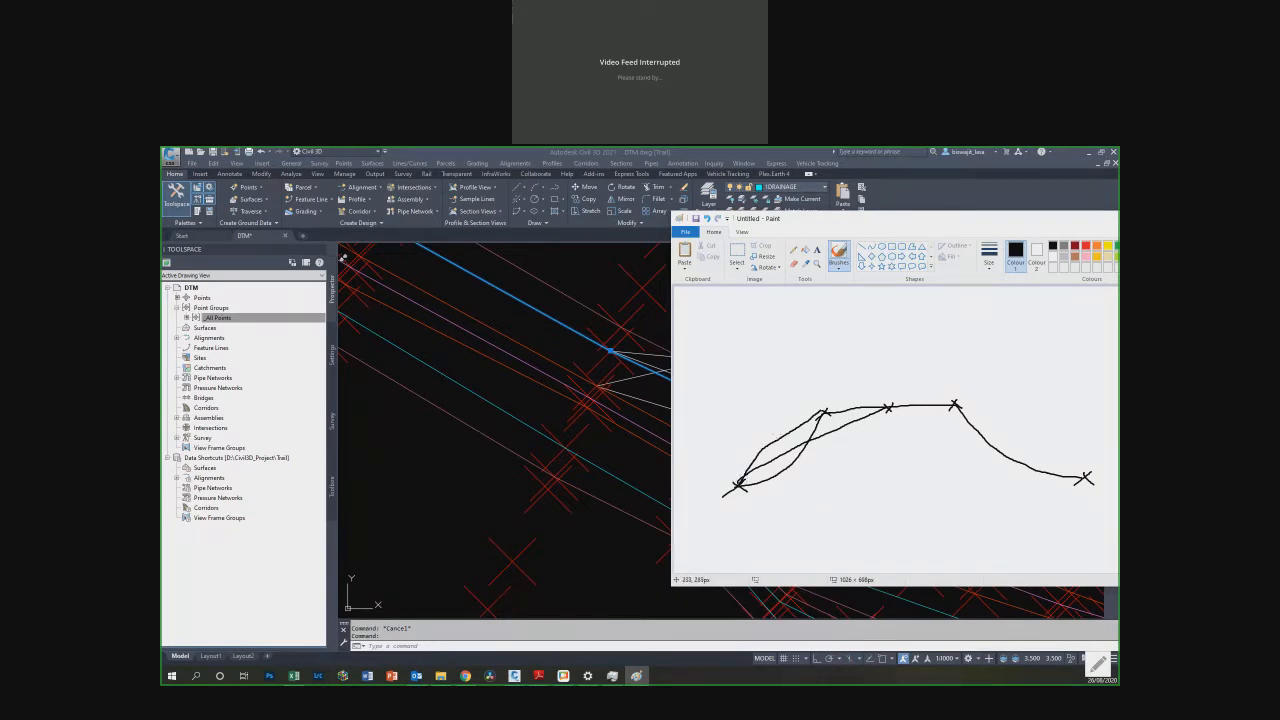
drag(822, 410, 1088, 478)
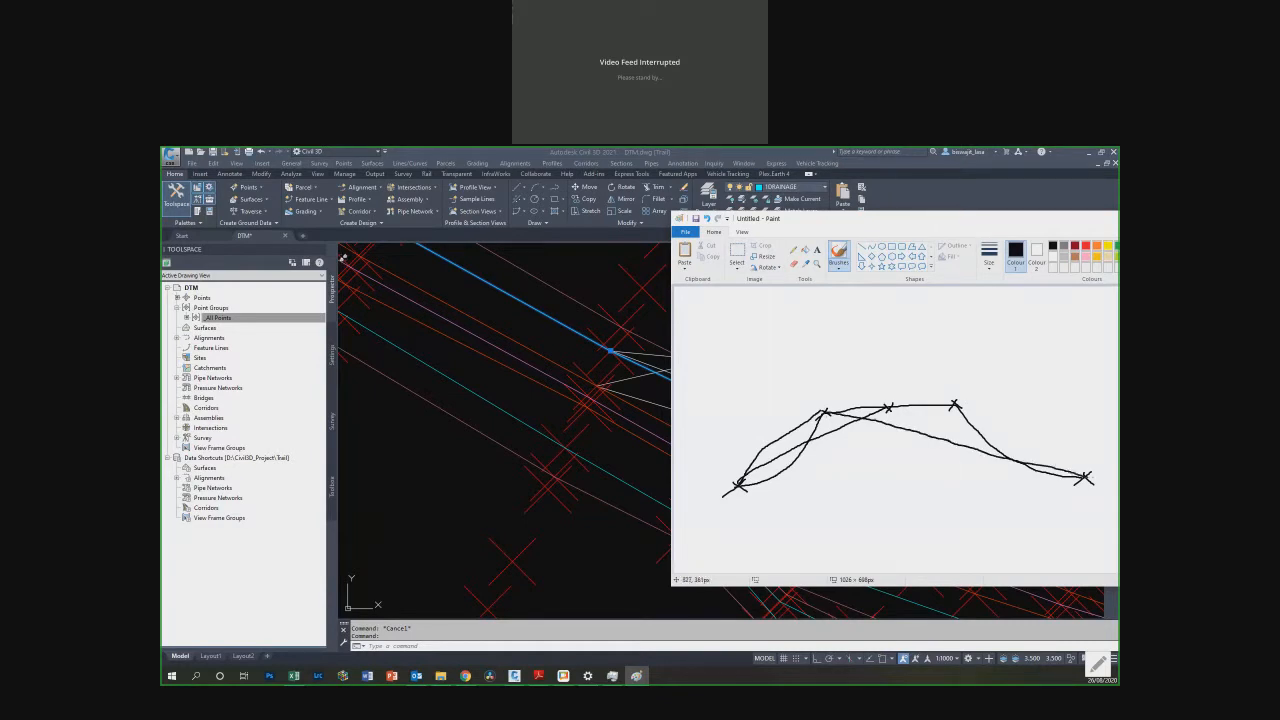
drag(890, 406, 1090, 480)
Step: Add short tick marks along the western slope of the embankment sketch and emphasise its crest-edge and toe points
drag(806, 412, 790, 442)
drag(772, 433, 749, 465)
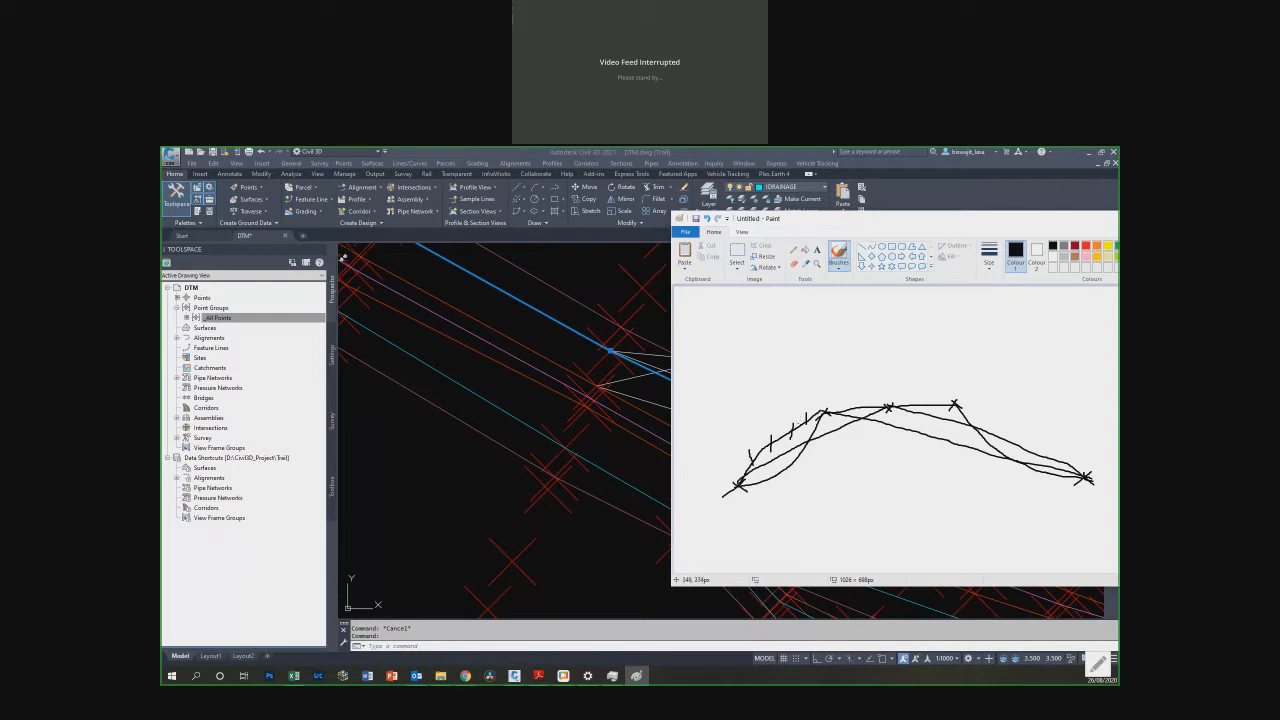
mouse_move(815, 376)
mouse_down()
mouse_move(816, 389)
mouse_move(843, 379)
mouse_up()
drag(712, 479, 714, 498)
drag(821, 409, 829, 413)
Step: Switch back to Civil 3D and examine the embankment line and the survey points around the triangles
click(550, 317)
key(Escape)
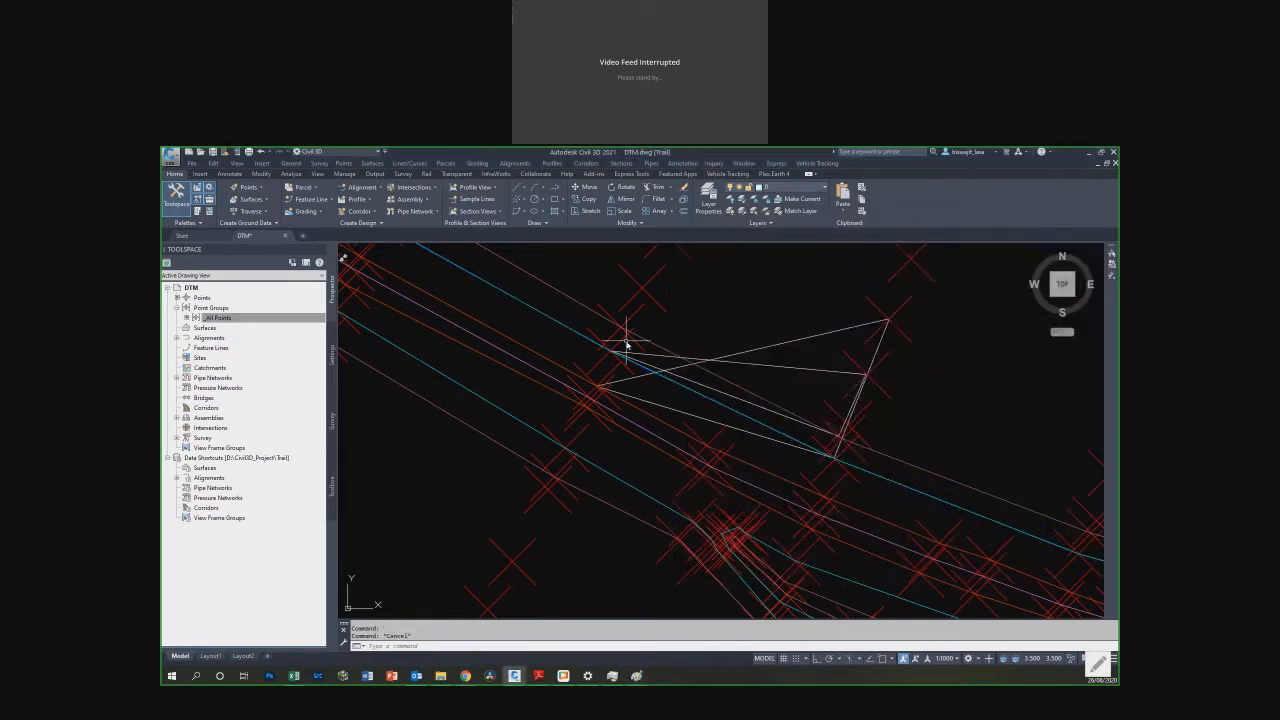
scroll(618, 352, down, 3)
scroll(618, 346, down, 3)
scroll(619, 344, up, 5)
key(Escape)
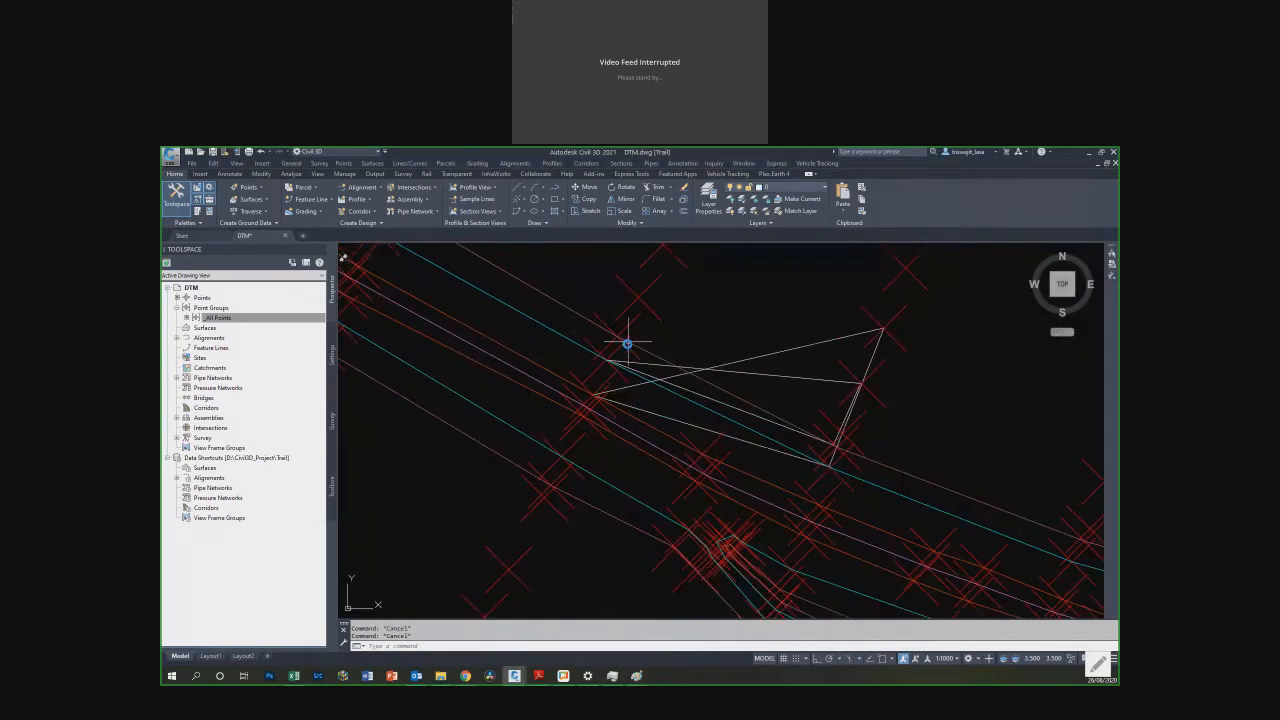
scroll(628, 345, down, 5)
click(597, 331)
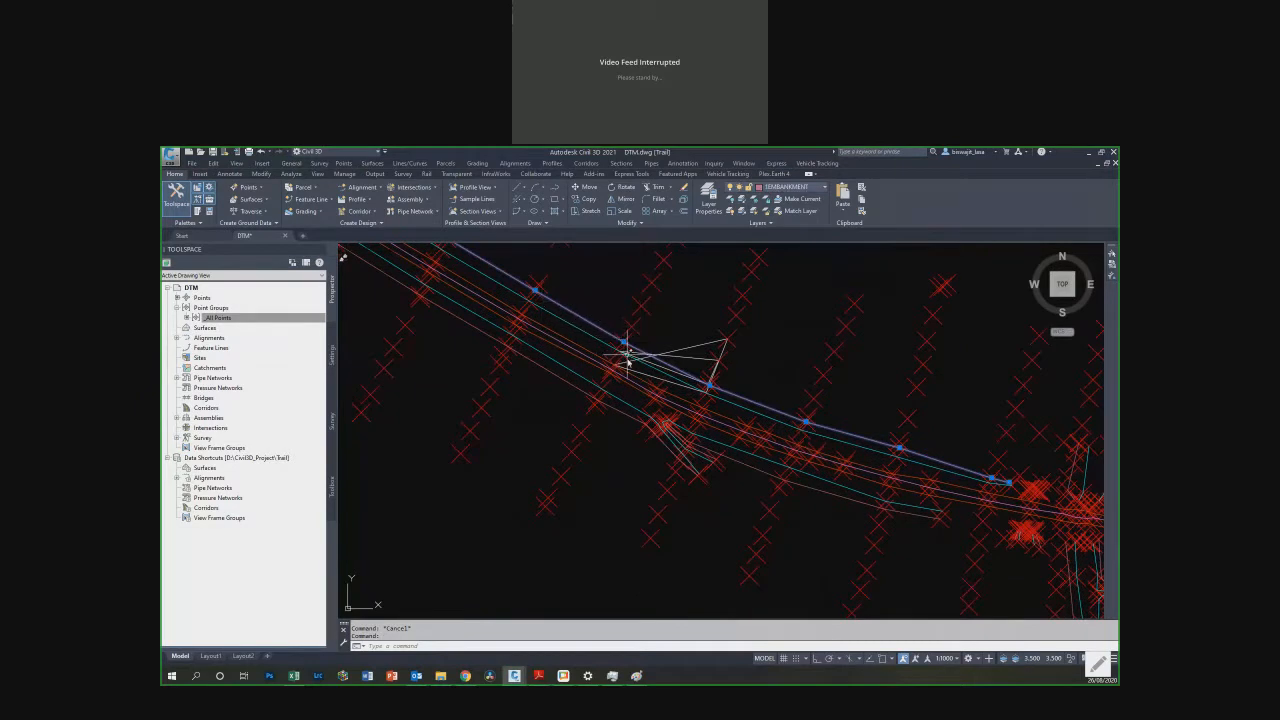
scroll(633, 343, up, 2)
scroll(633, 343, down, 4)
click(626, 286)
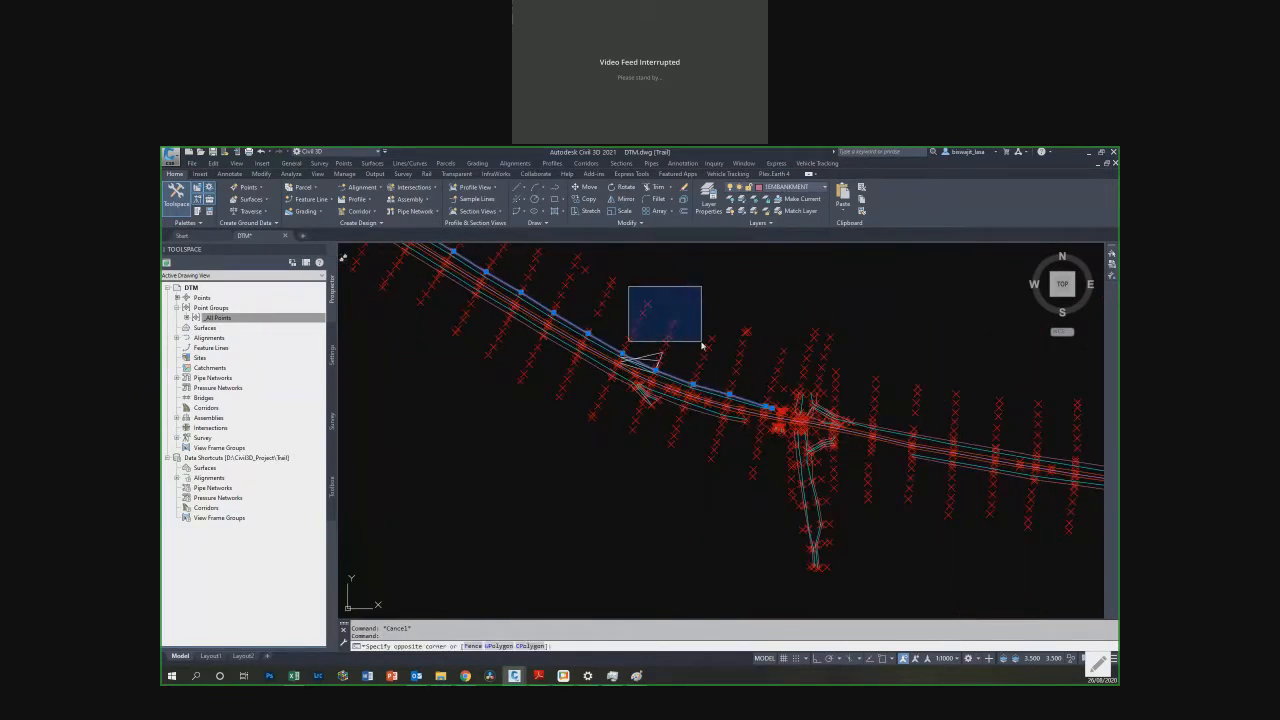
click(704, 347)
key(Escape)
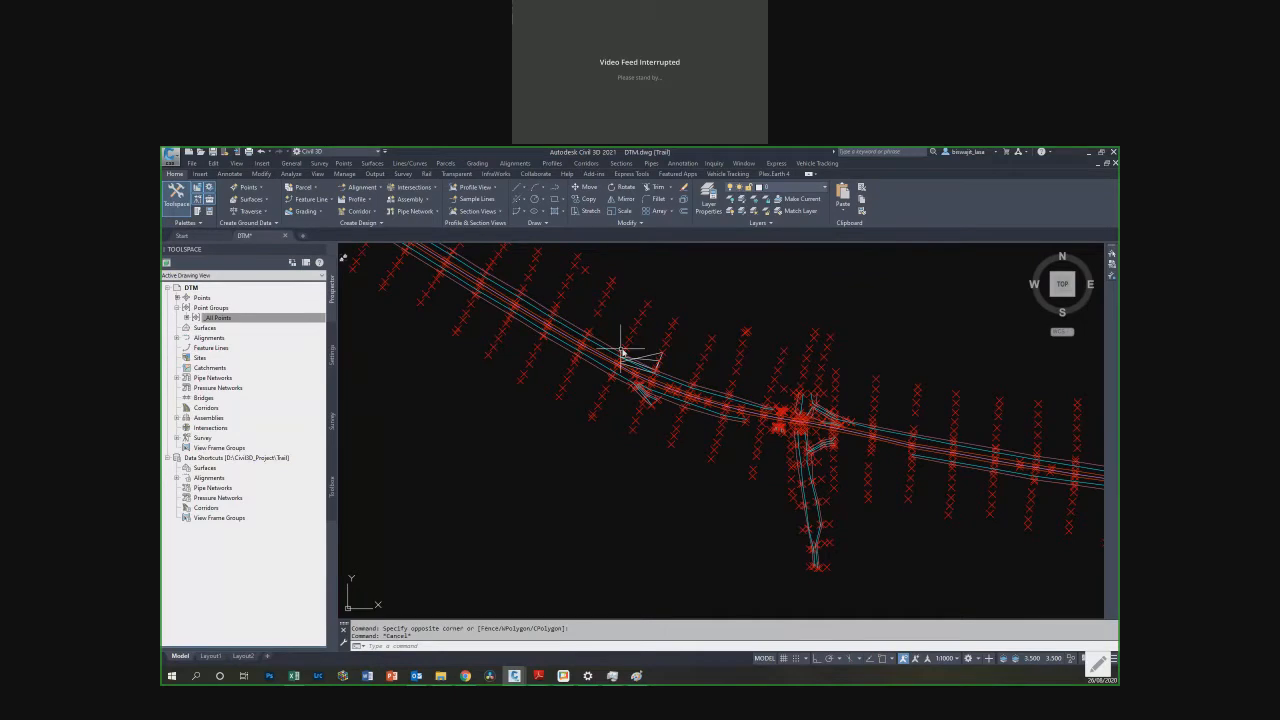
Step: Search the Civil 3D help for BREAKLINE, read the About Breaklines article down to its plan-view diagrams, and close the help
scroll(623, 354, up, 4)
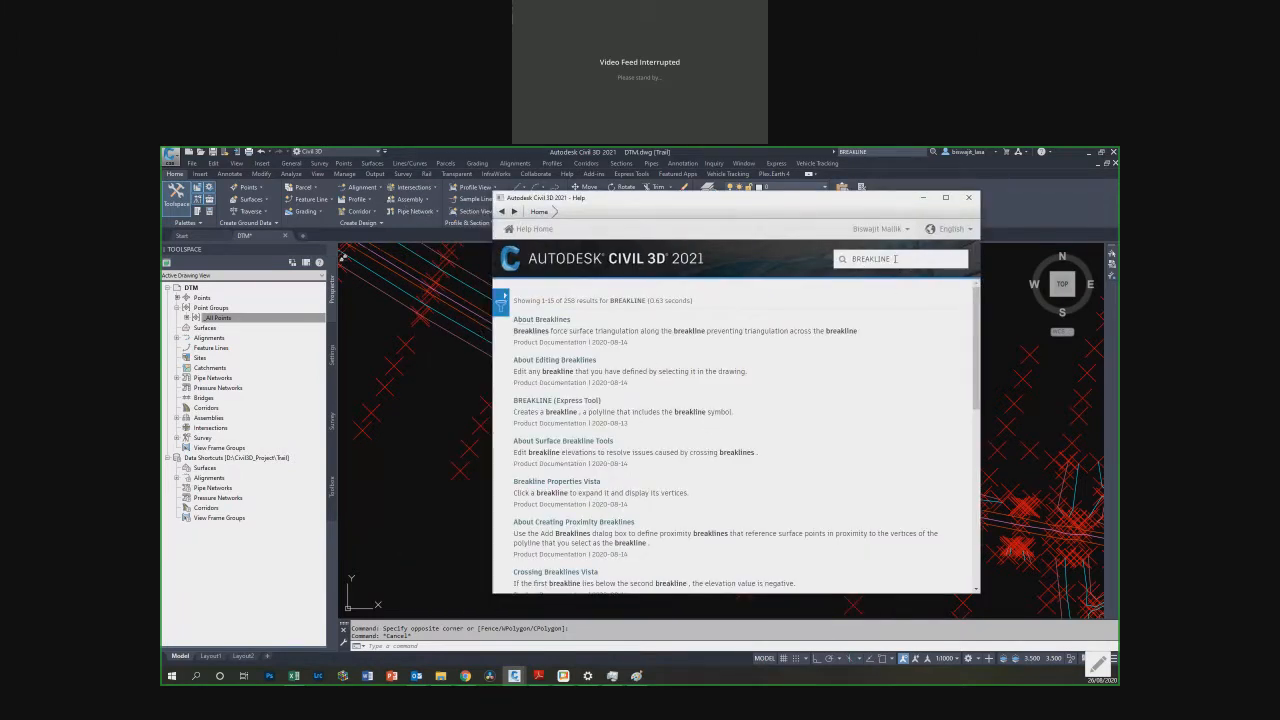
click(561, 321)
scroll(700, 420, down, 10)
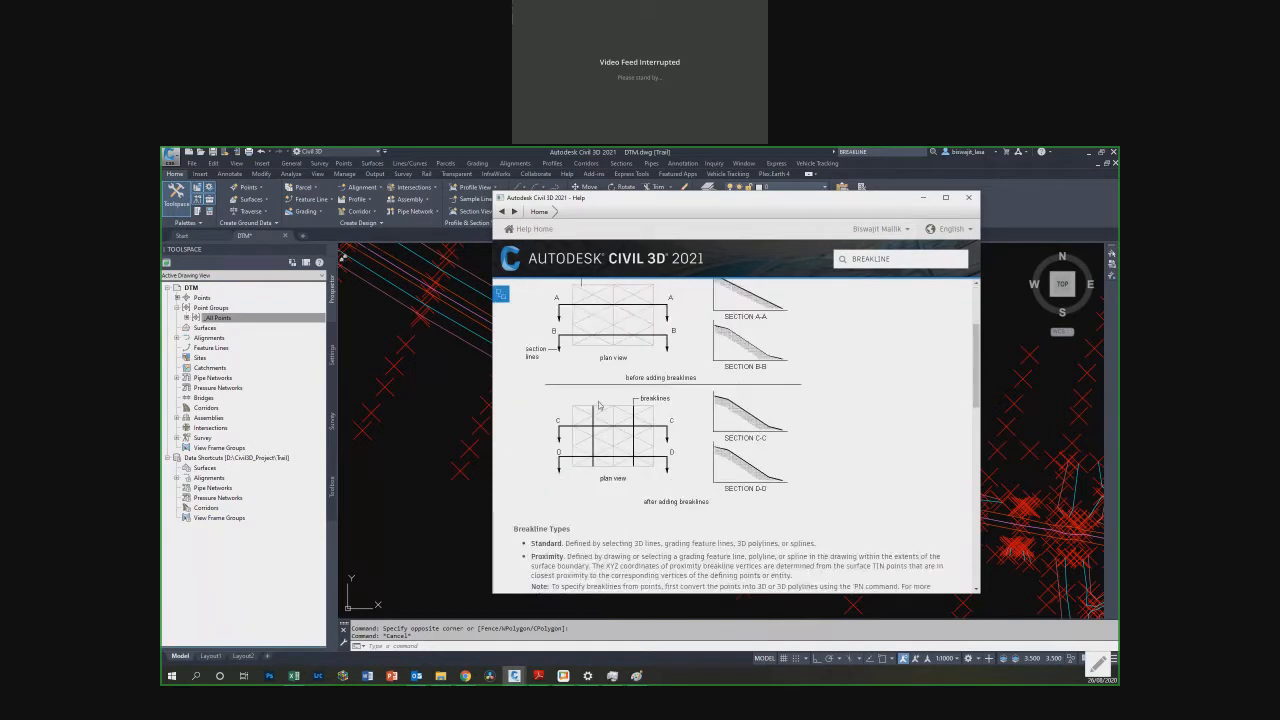
click(968, 197)
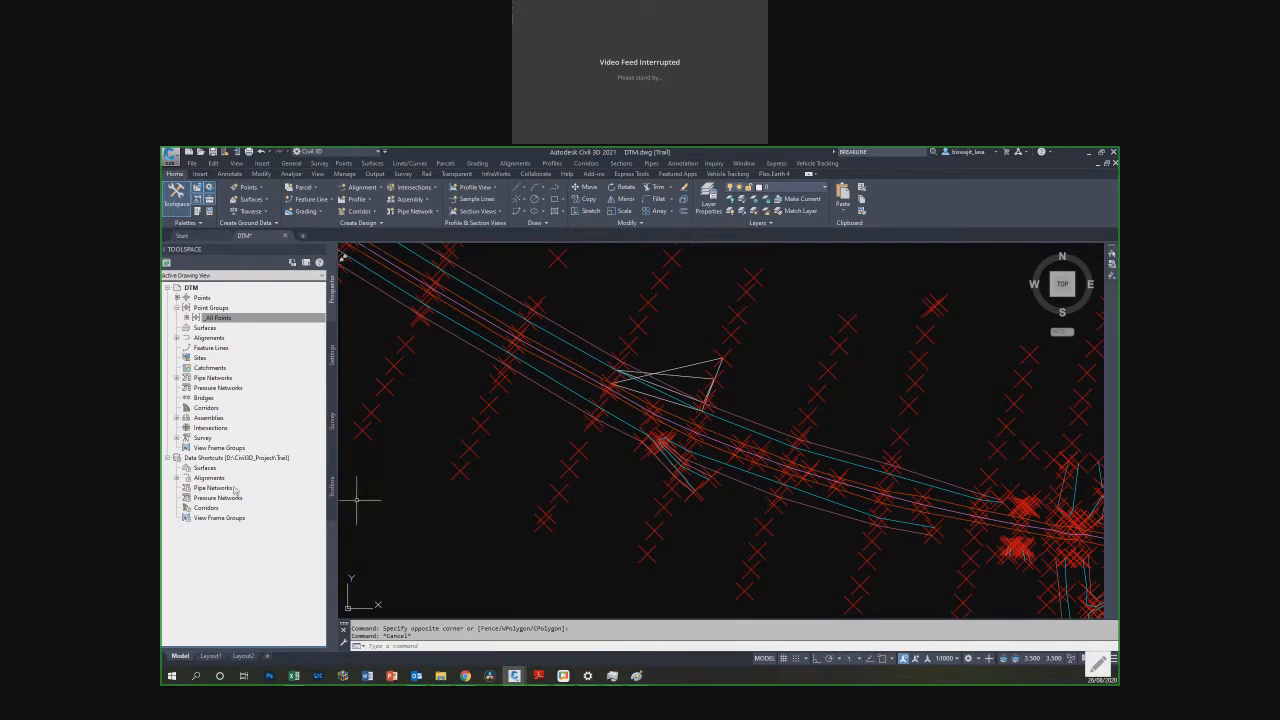
mouse_move(604, 404)
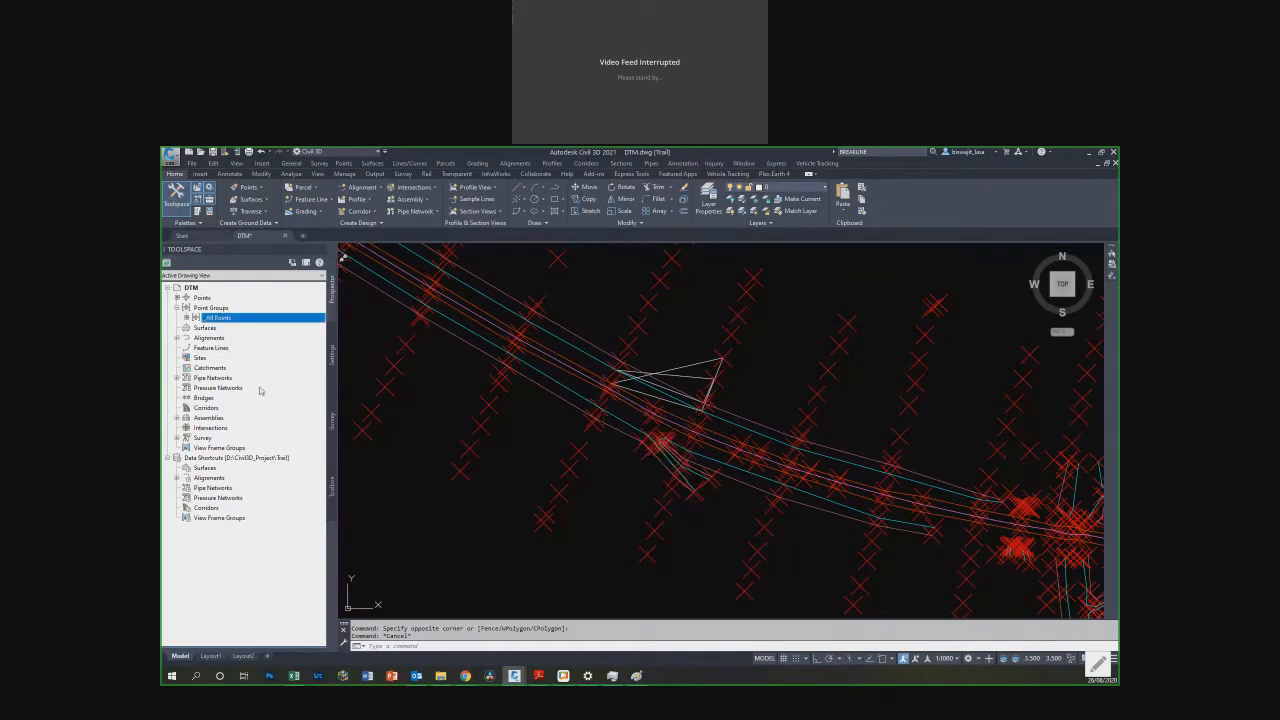
right_click(254, 320)
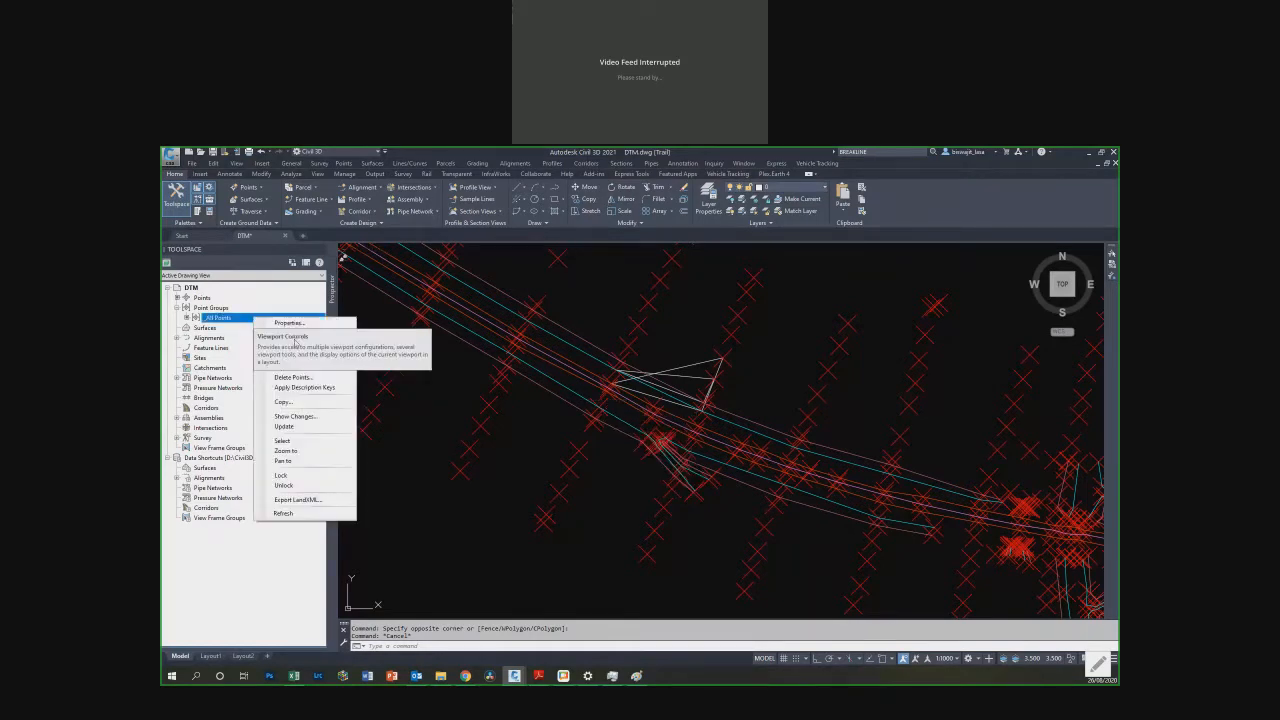
click(371, 307)
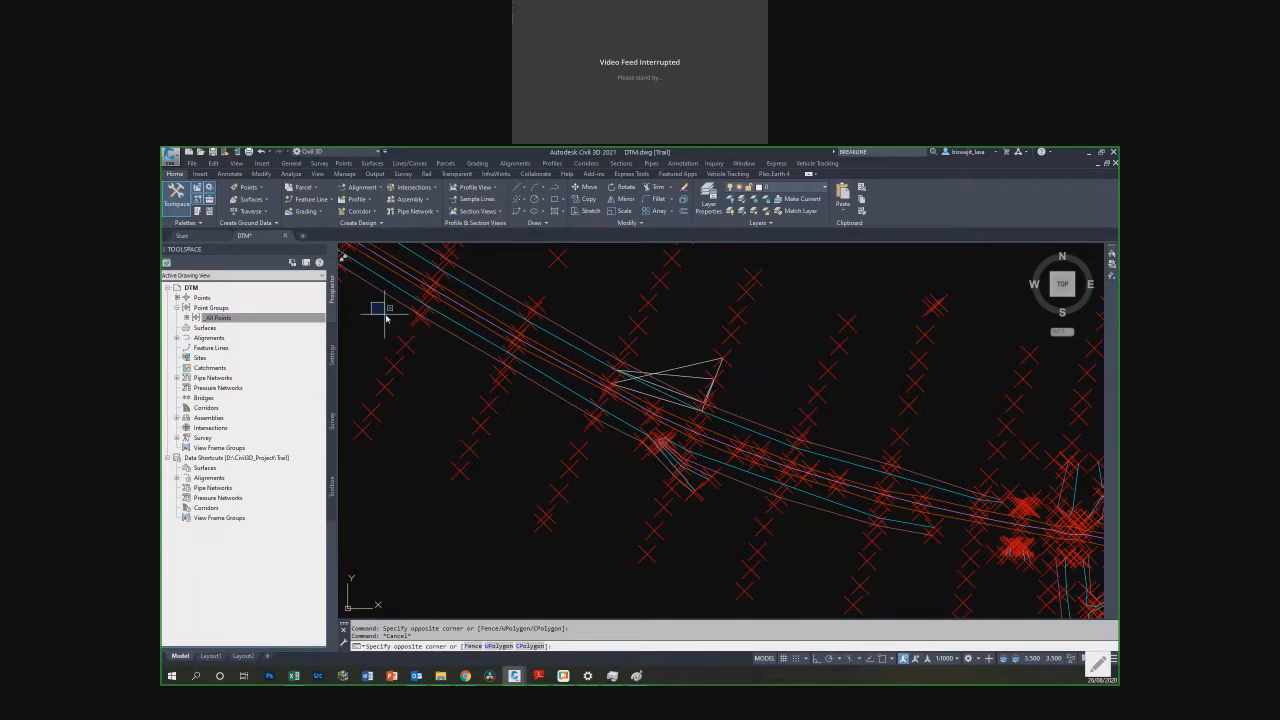
click(377, 310)
Step: Examine the survey point at the southern corner of the line triangles beside the drainage line
scroll(416, 349, down, 3)
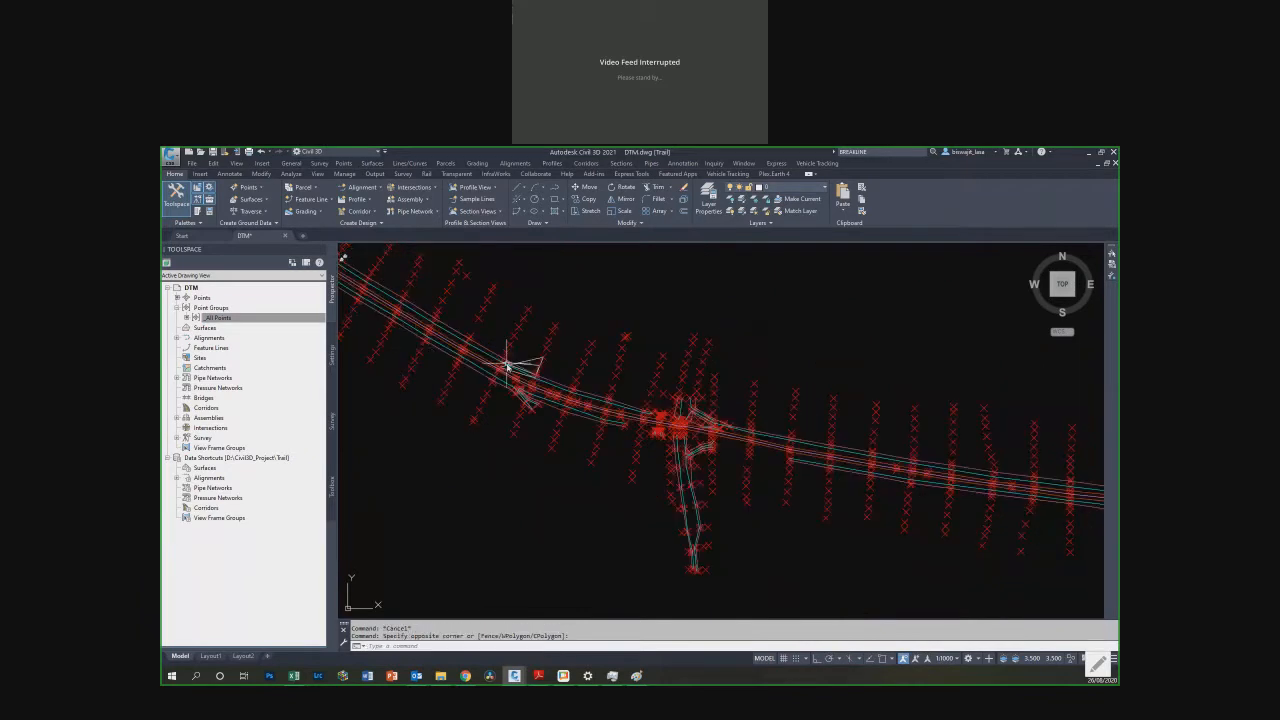
scroll(510, 365, up, 3)
key(Escape)
scroll(563, 376, up, 3)
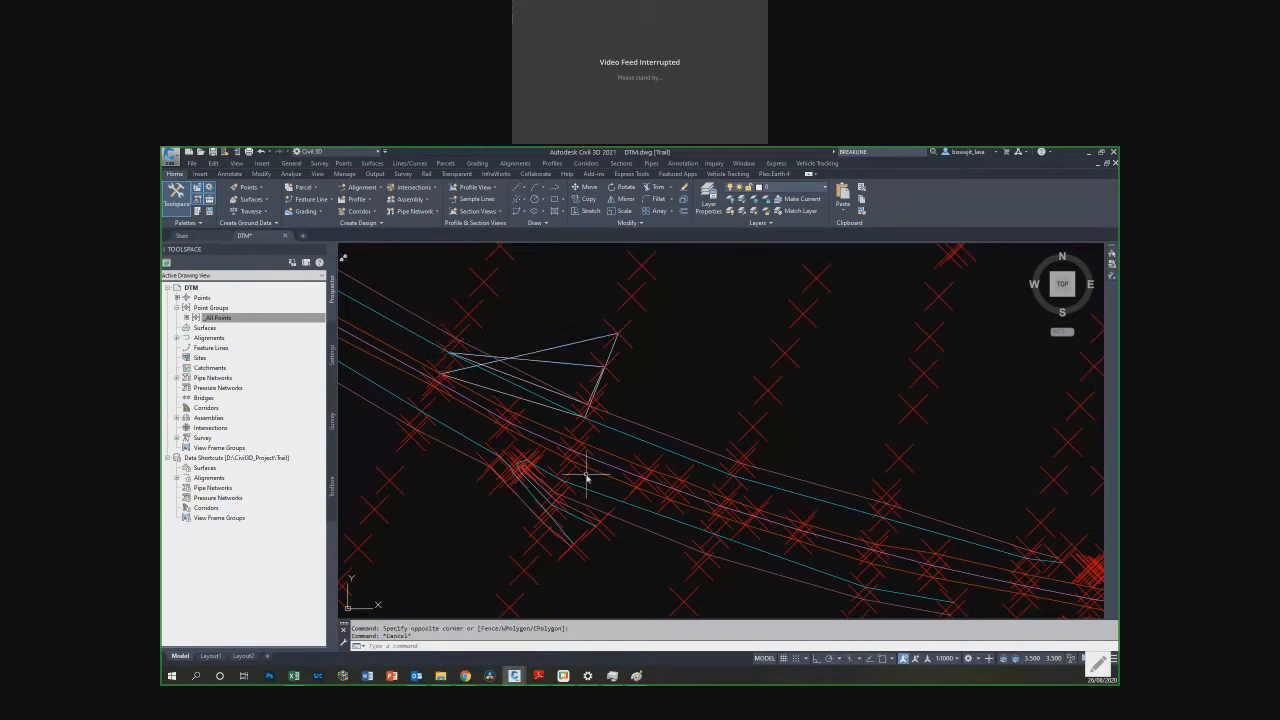
mouse_move(582, 427)
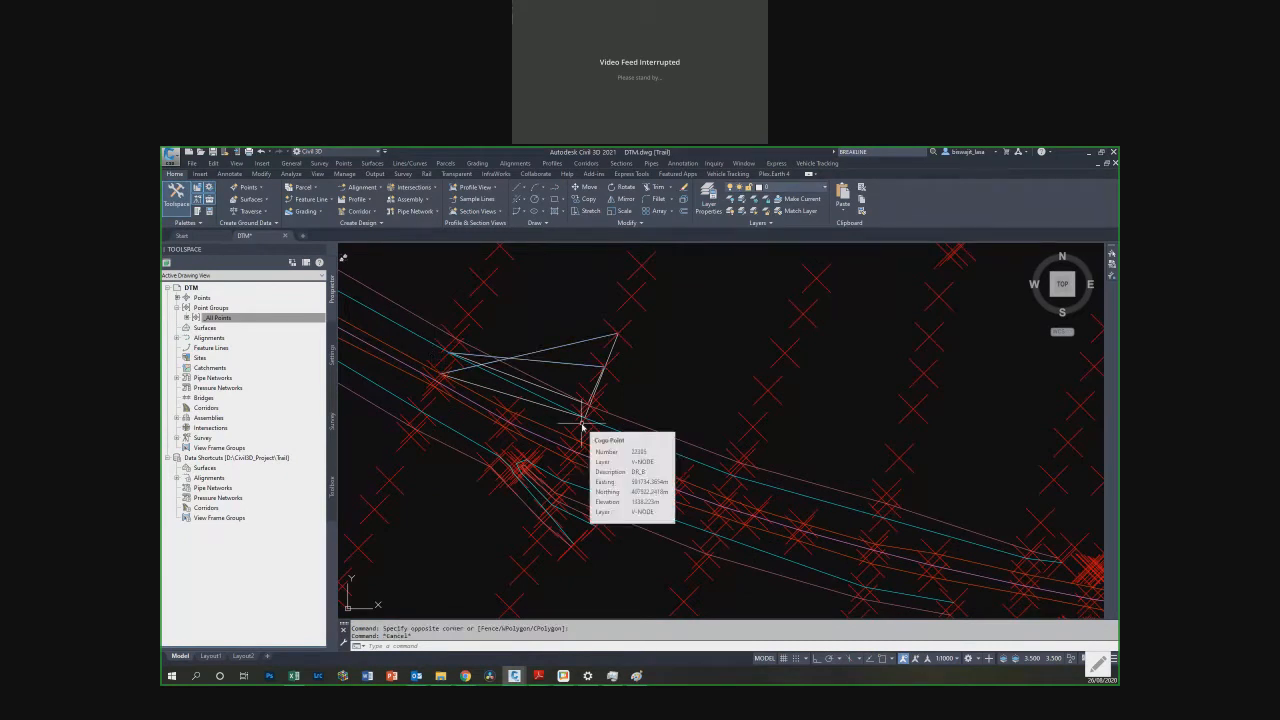
Step: Erase the four long demonstration lines of the triangles north of the road, leaving only the short eastern edges
key(Escape)
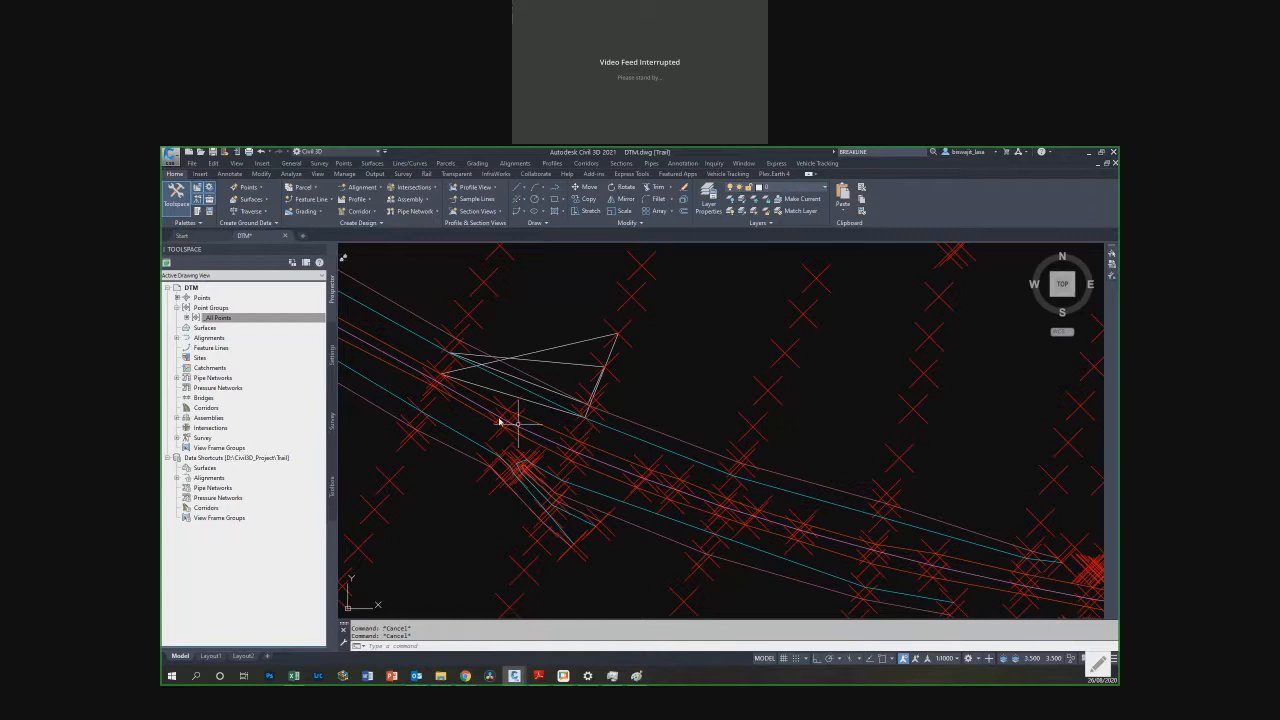
scroll(560, 362, up, 2)
click(564, 376)
click(557, 338)
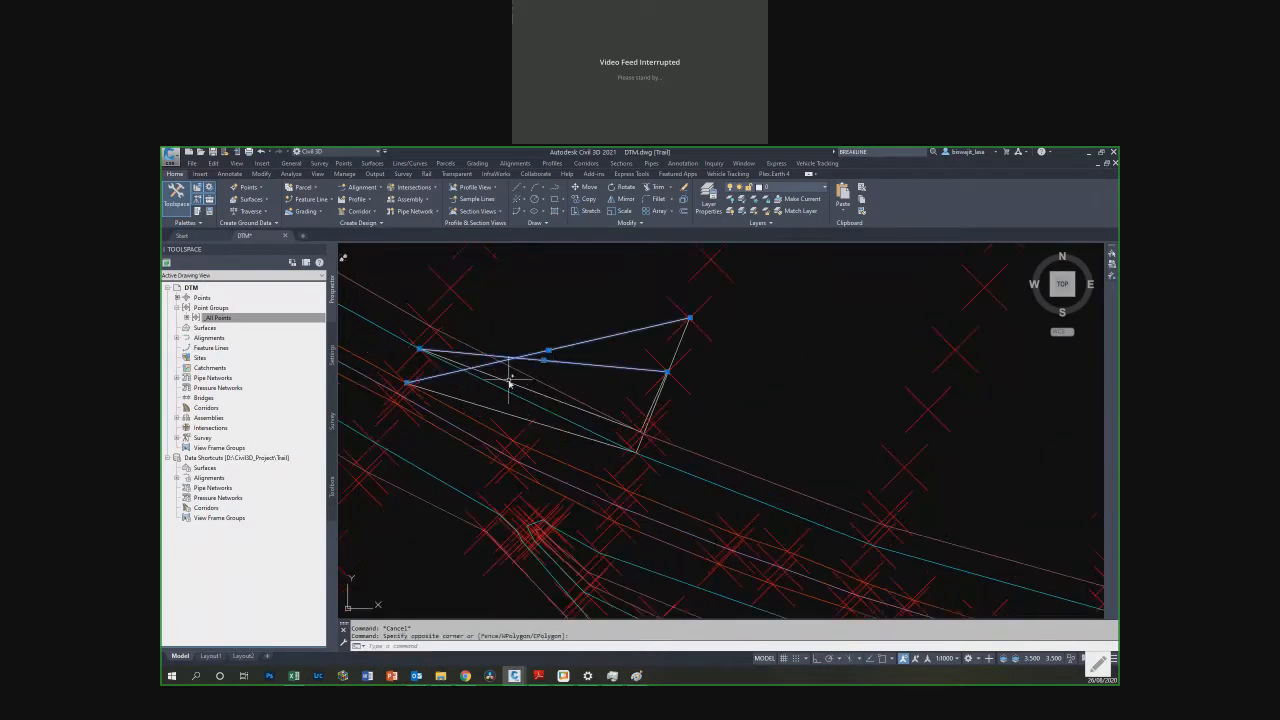
click(490, 410)
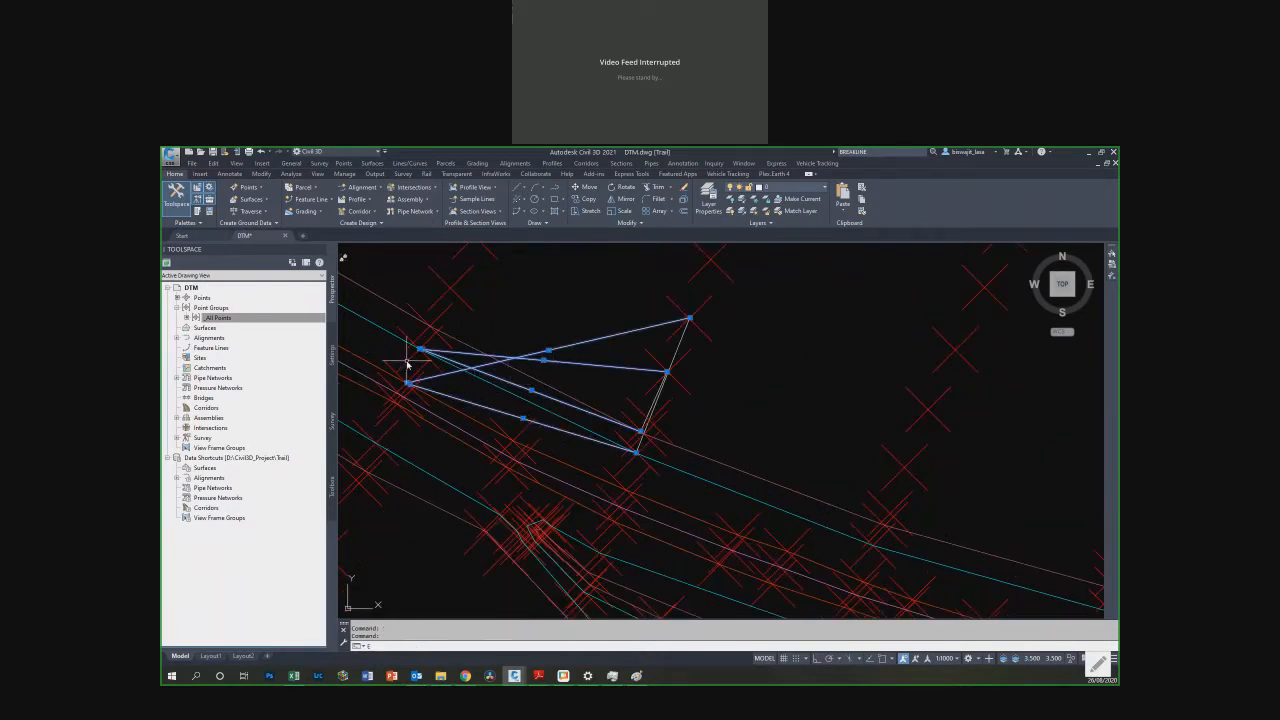
text(e)
key(Return)
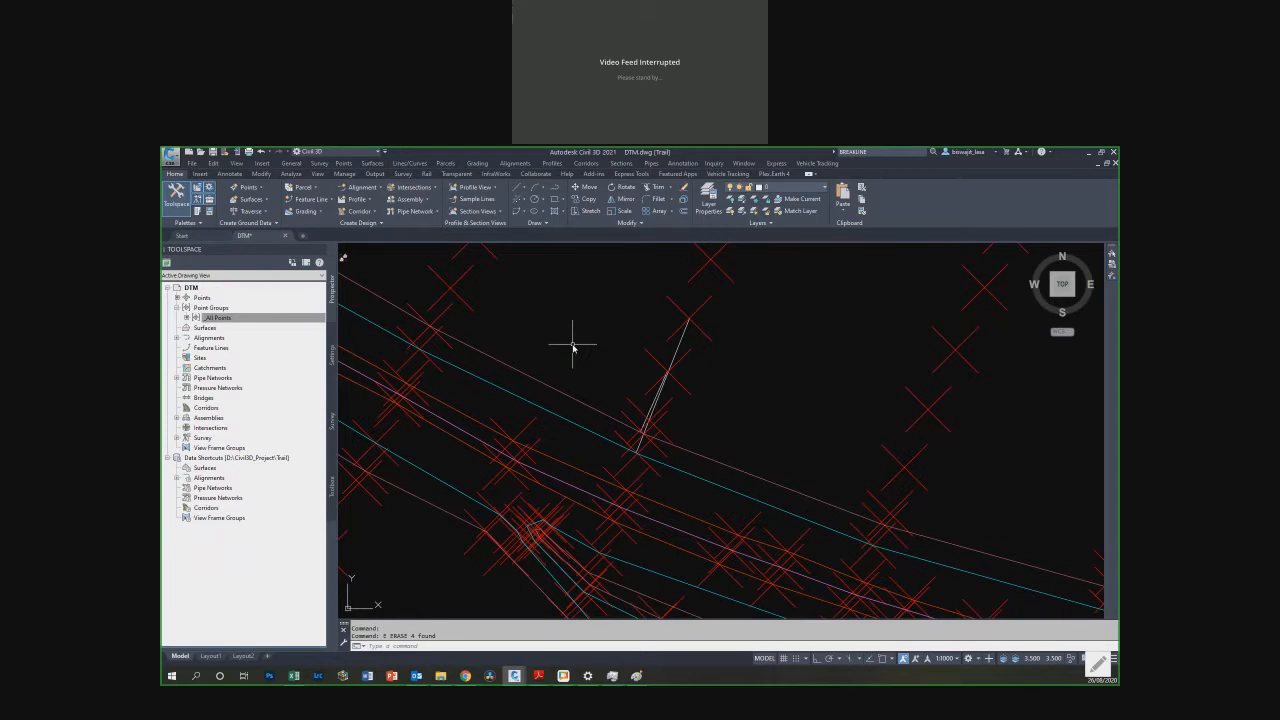
Step: Set the point style of the _All Points group to <none> to hide the survey point markers
scroll(573, 347, down, 5)
right_click(262, 318)
click(295, 327)
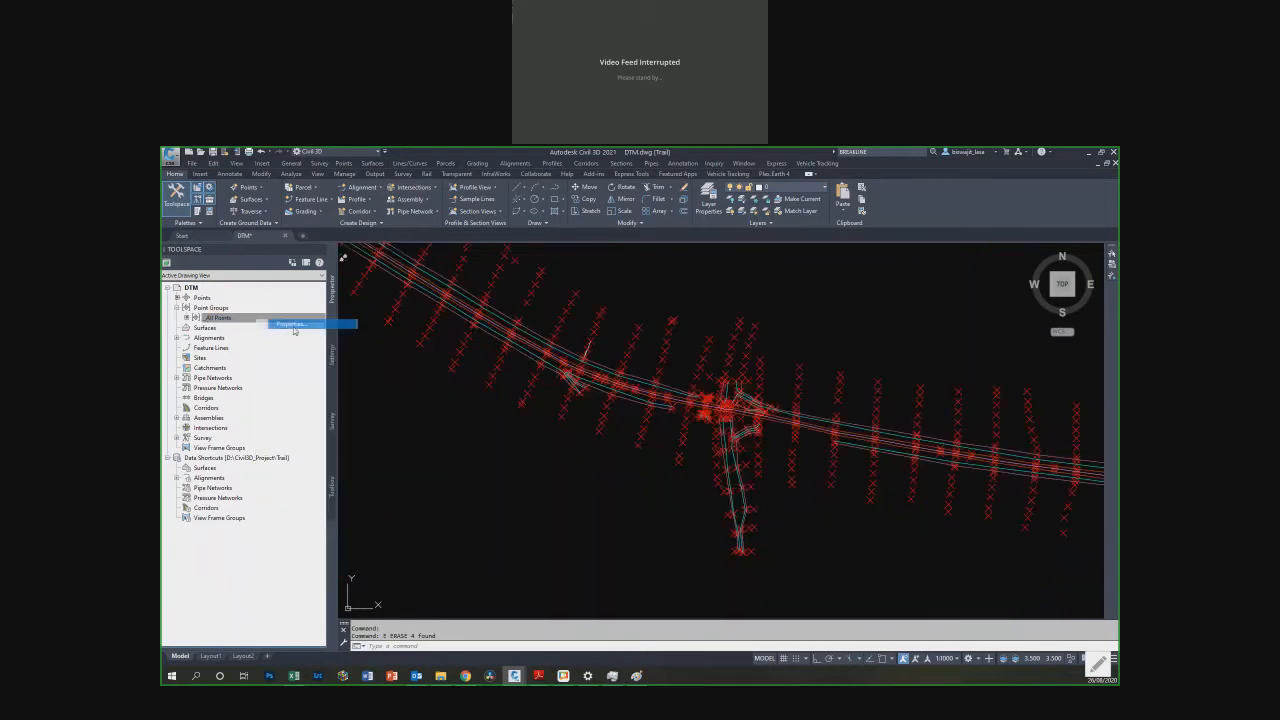
click(677, 325)
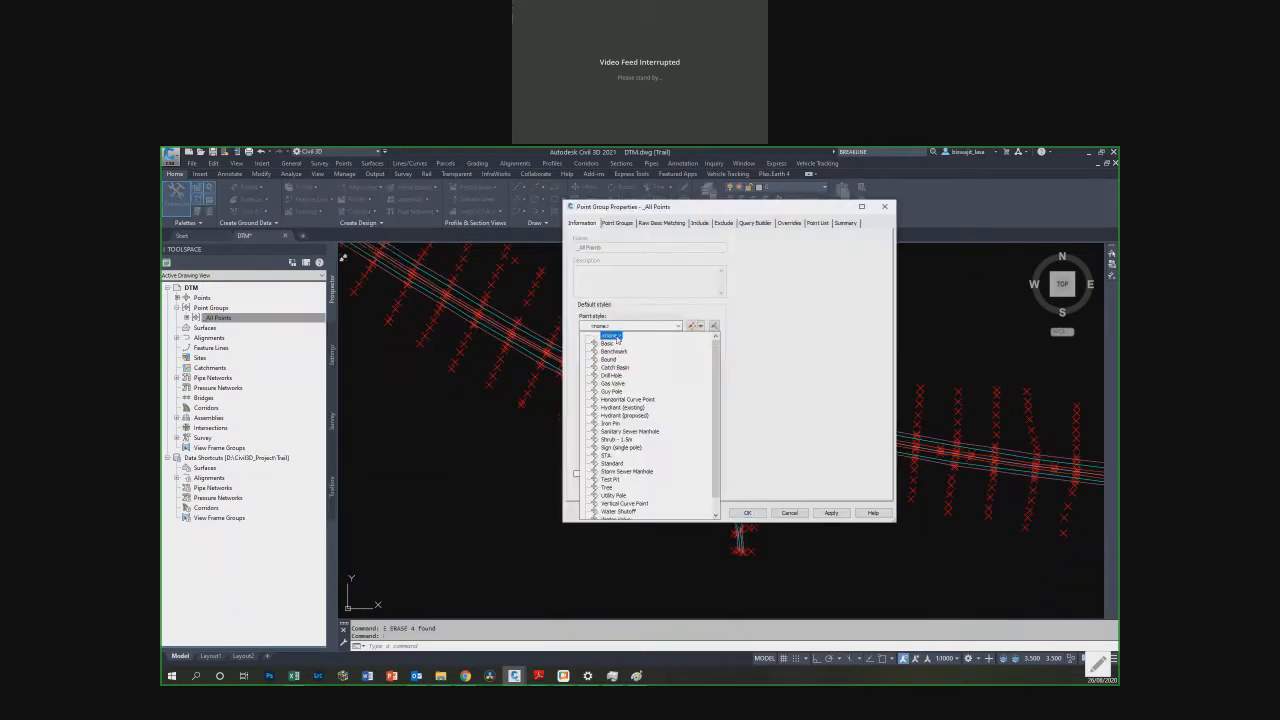
click(620, 334)
click(750, 513)
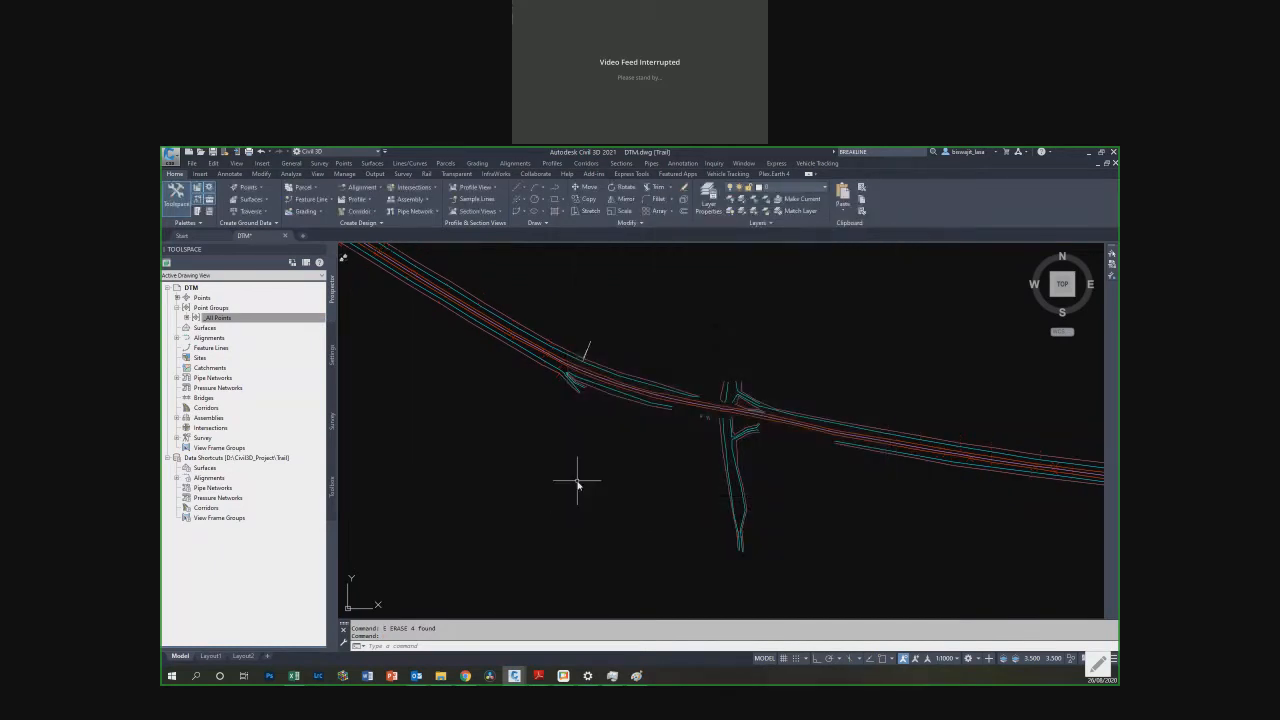
Step: Draw a single diagonal line crossing the road centreline and both road edges just west of the junction
scroll(577, 471, up, 6)
scroll(450, 410, down, 7)
scroll(764, 540, up, 8)
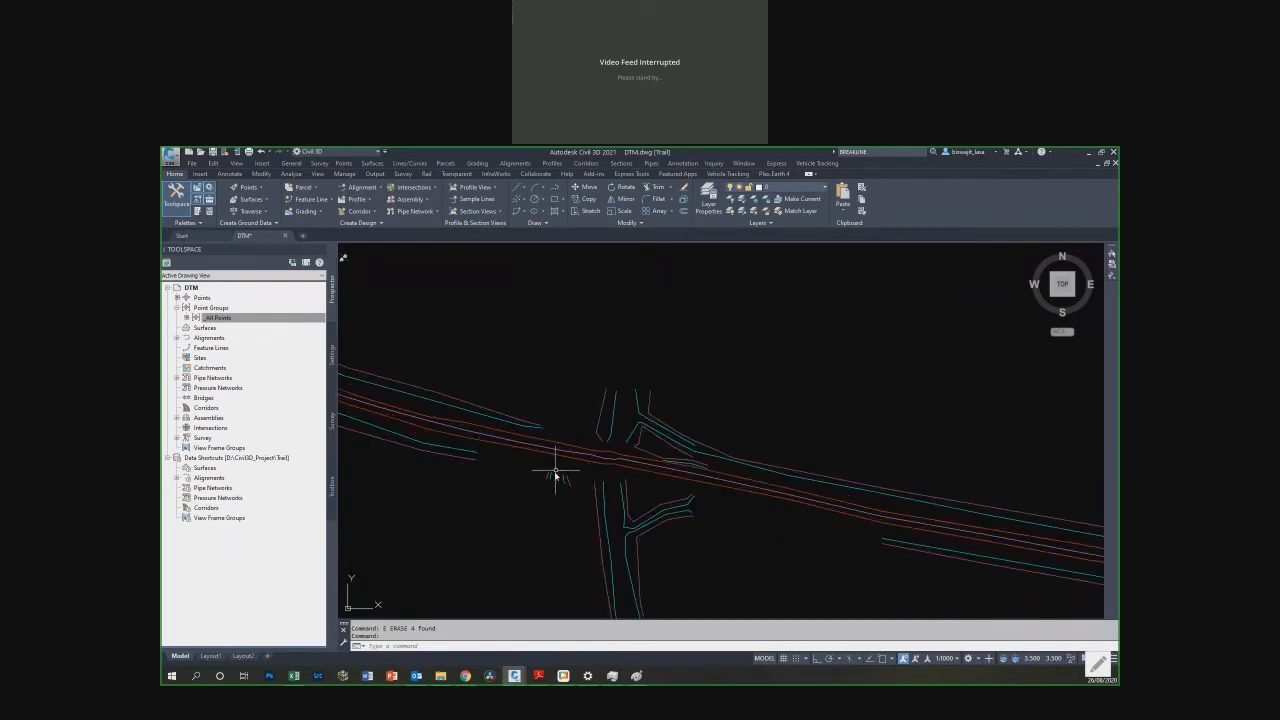
scroll(528, 449, up, 1)
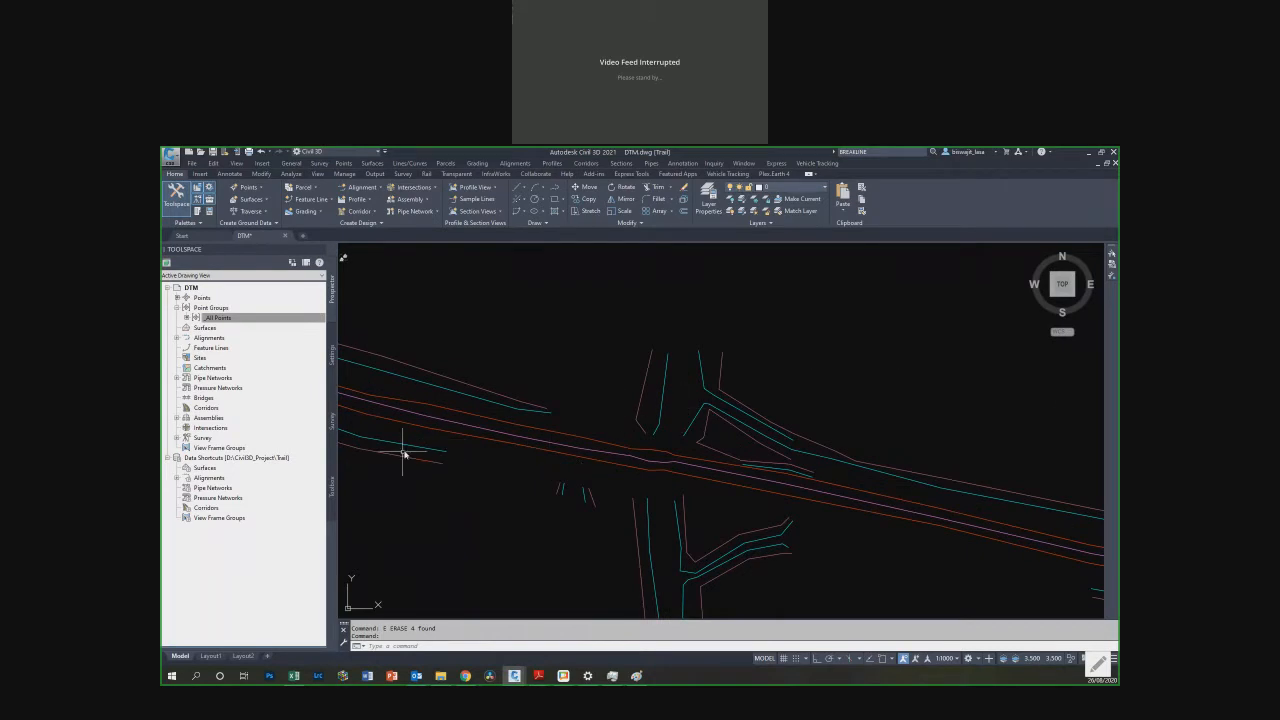
text(l)
key(Return)
click(604, 390)
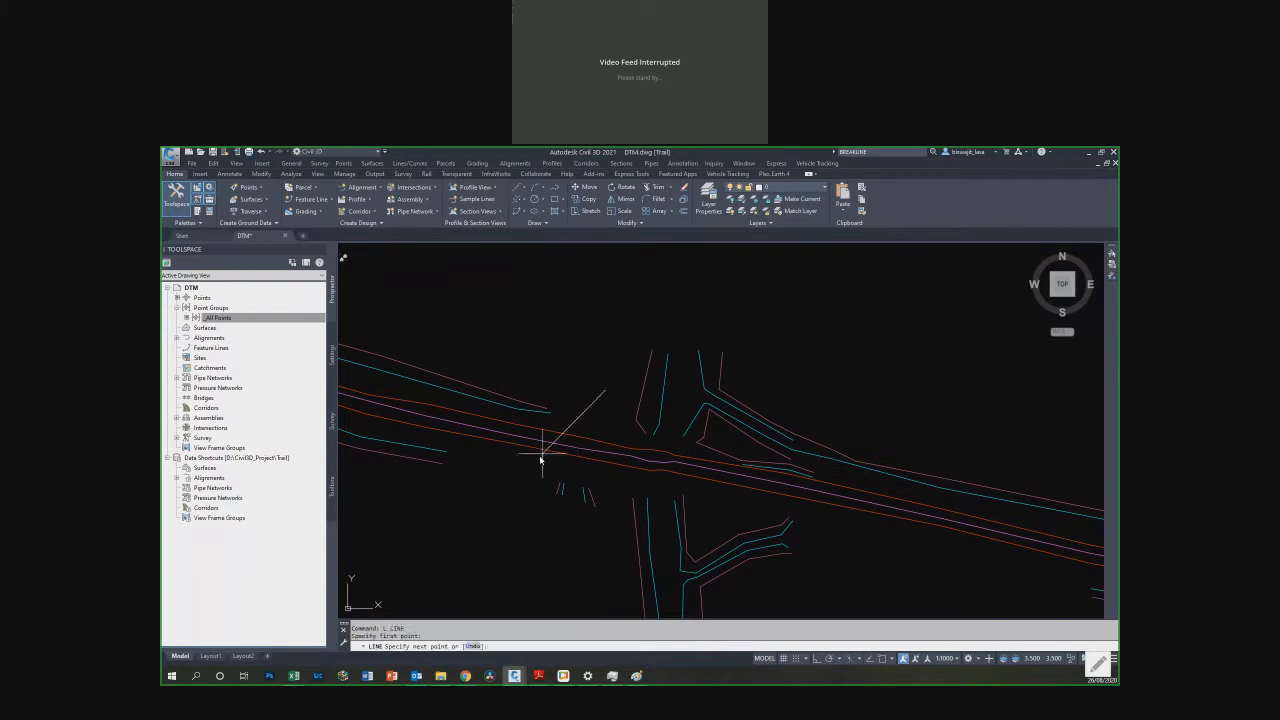
click(488, 497)
key(Escape)
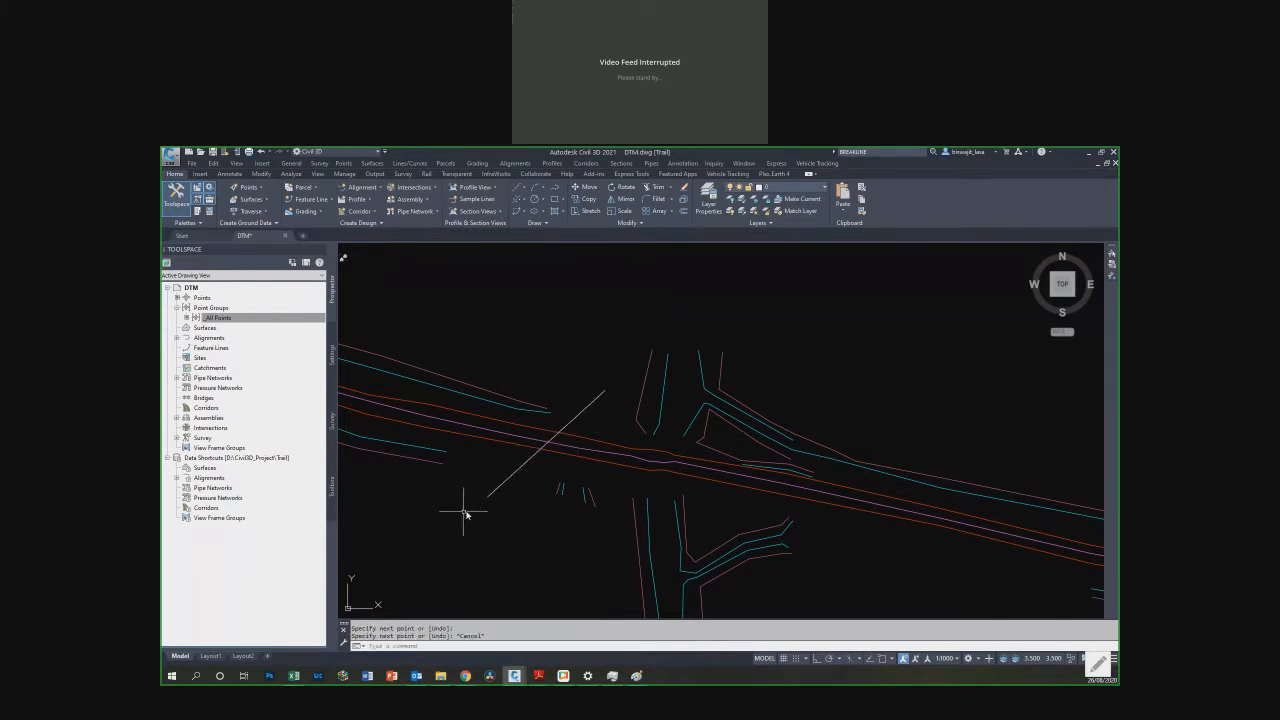
Step: Examine where the diagonal line crosses the road centreline, highlighting each of the two lines in turn
click(602, 390)
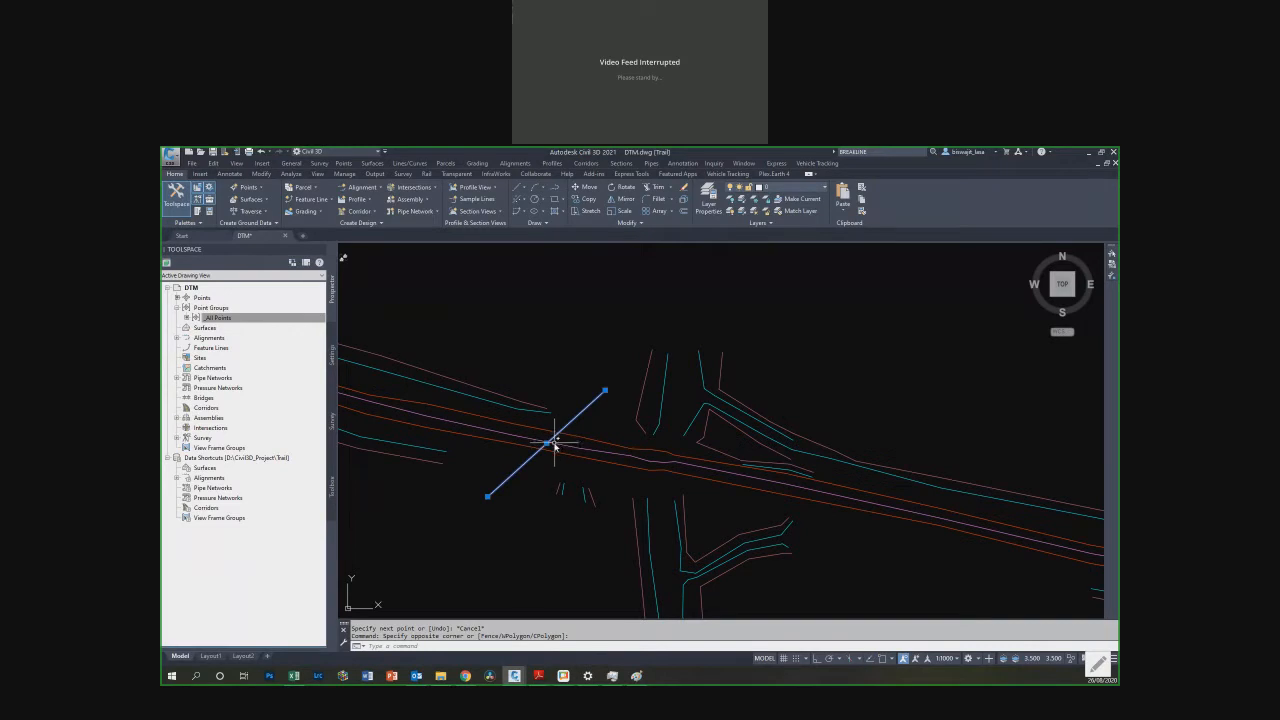
key(Escape)
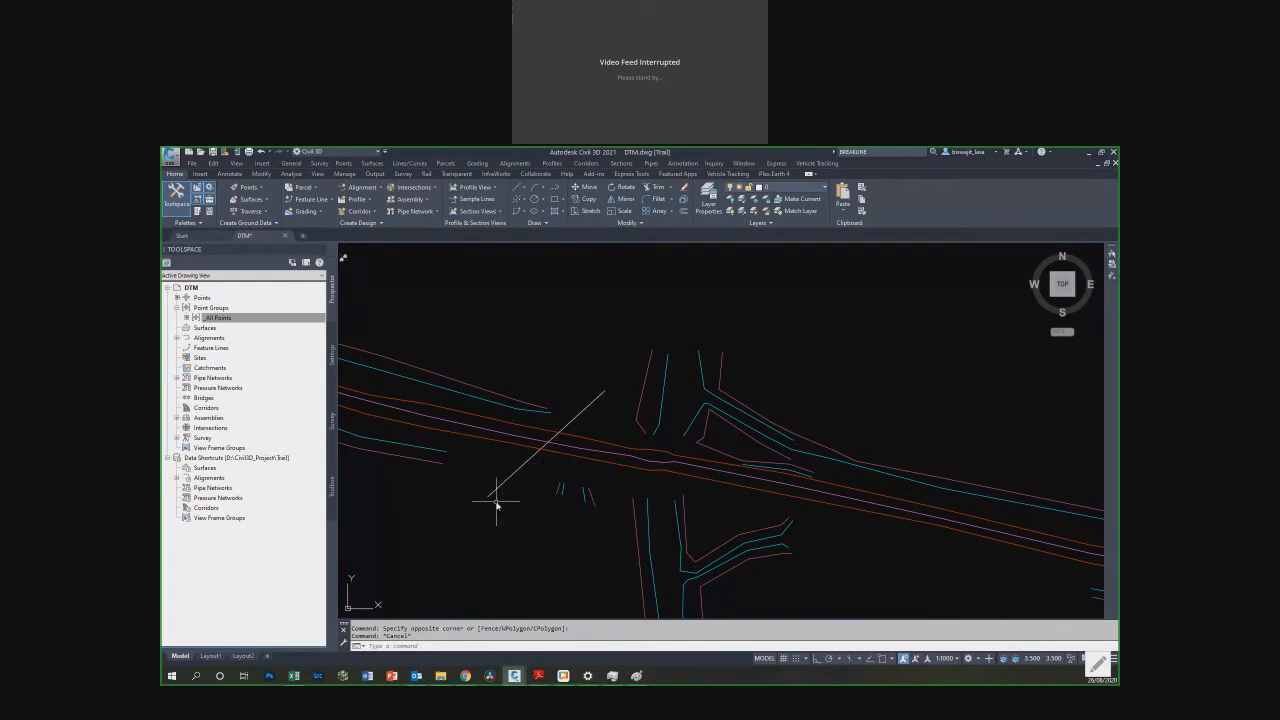
key(Escape)
click(516, 438)
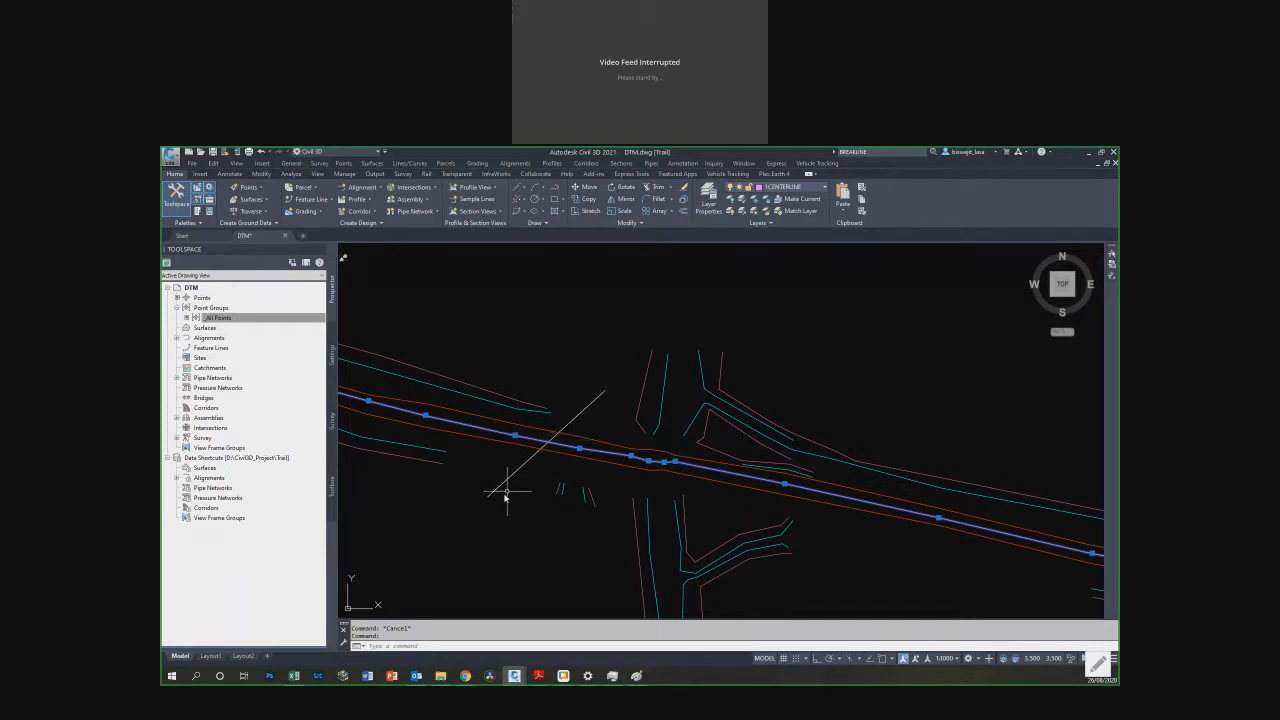
key(Escape)
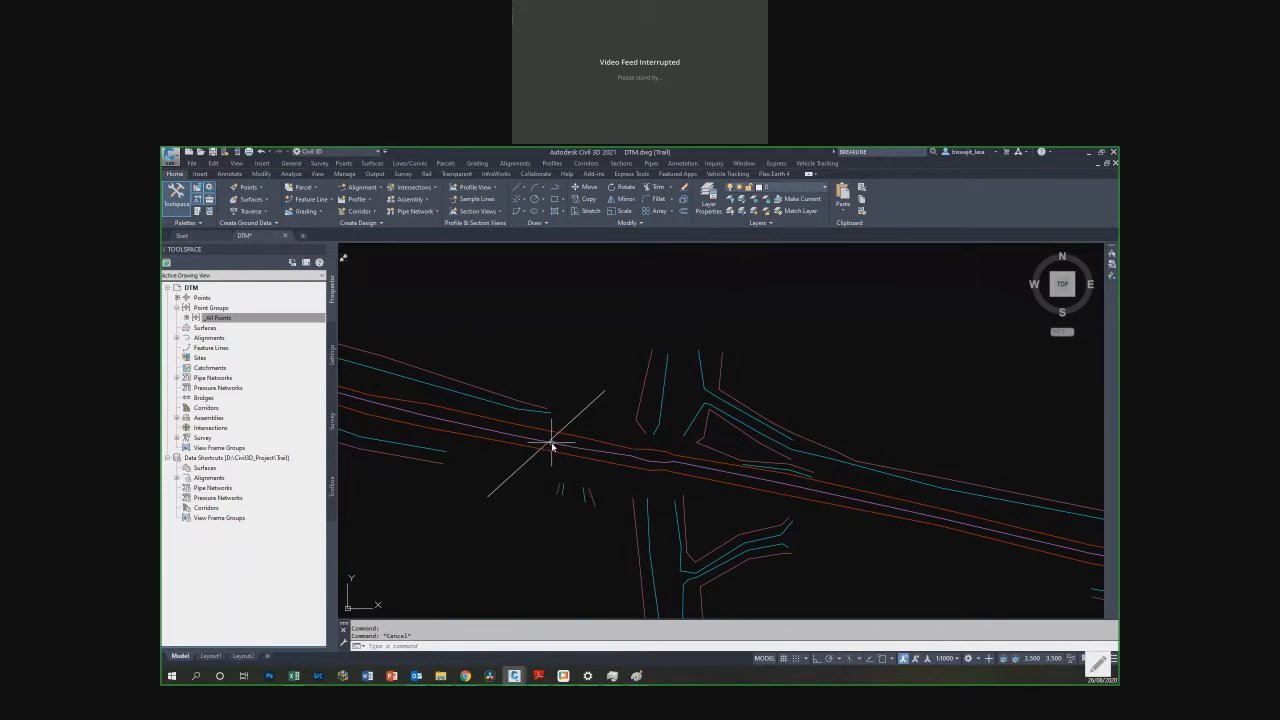
scroll(547, 444, up, 4)
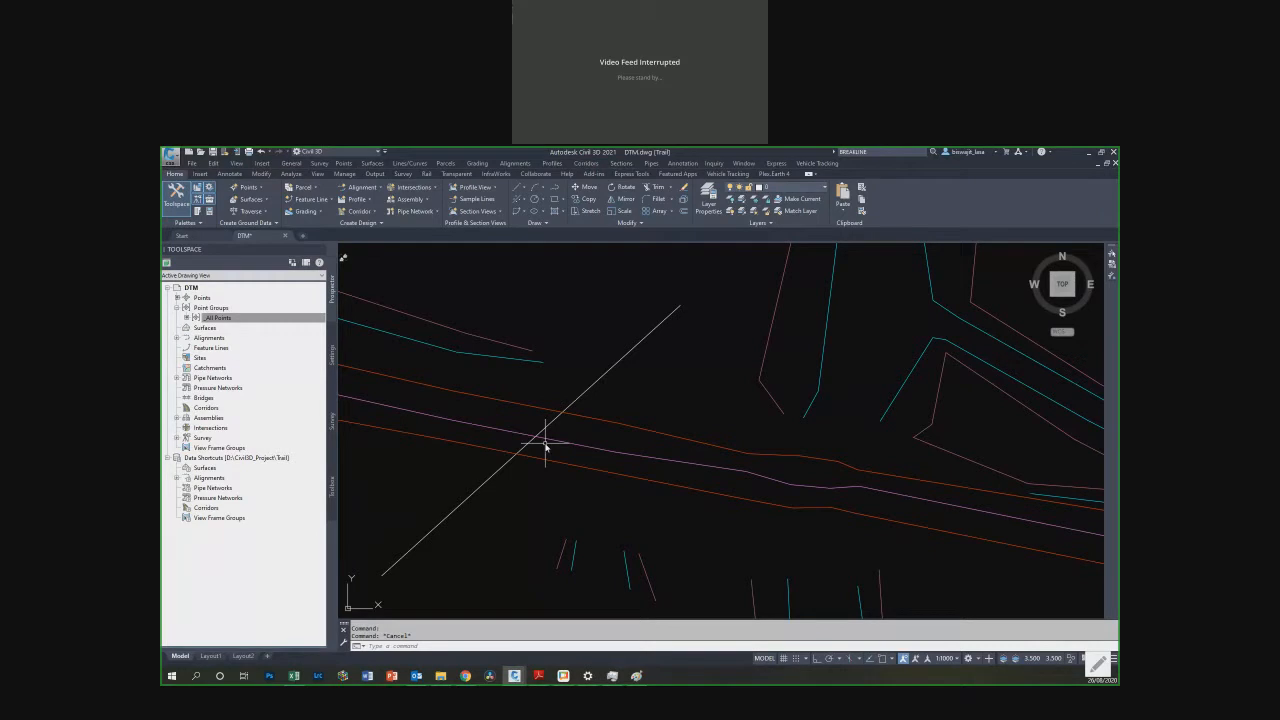
scroll(550, 435, down, 2)
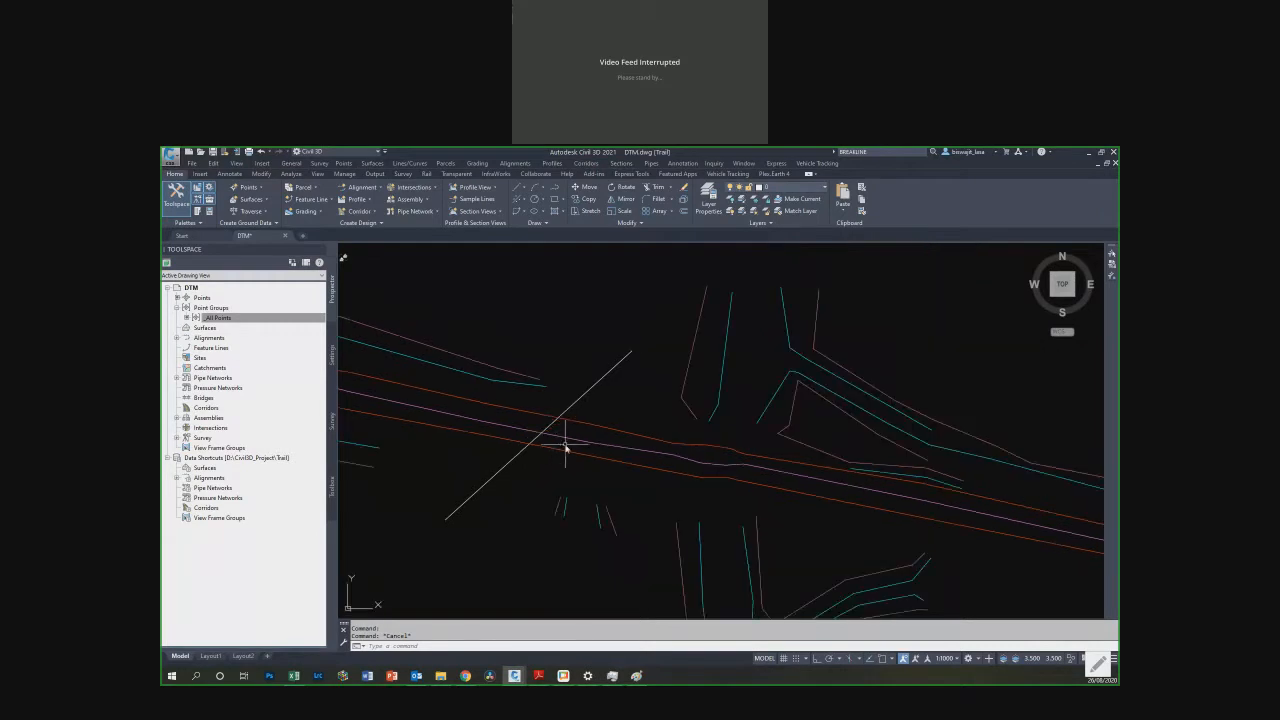
Step: Erase the diagonal line that crosses the road west of the junction
click(612, 375)
text(e)
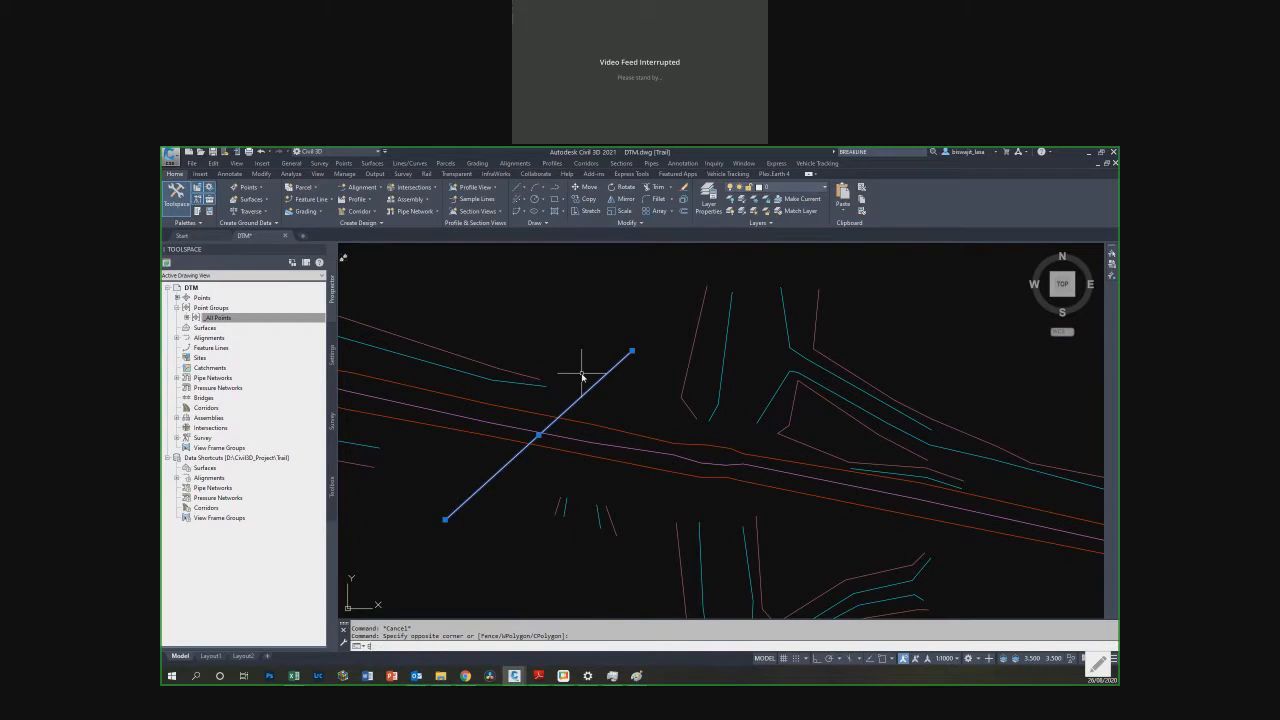
key(Return)
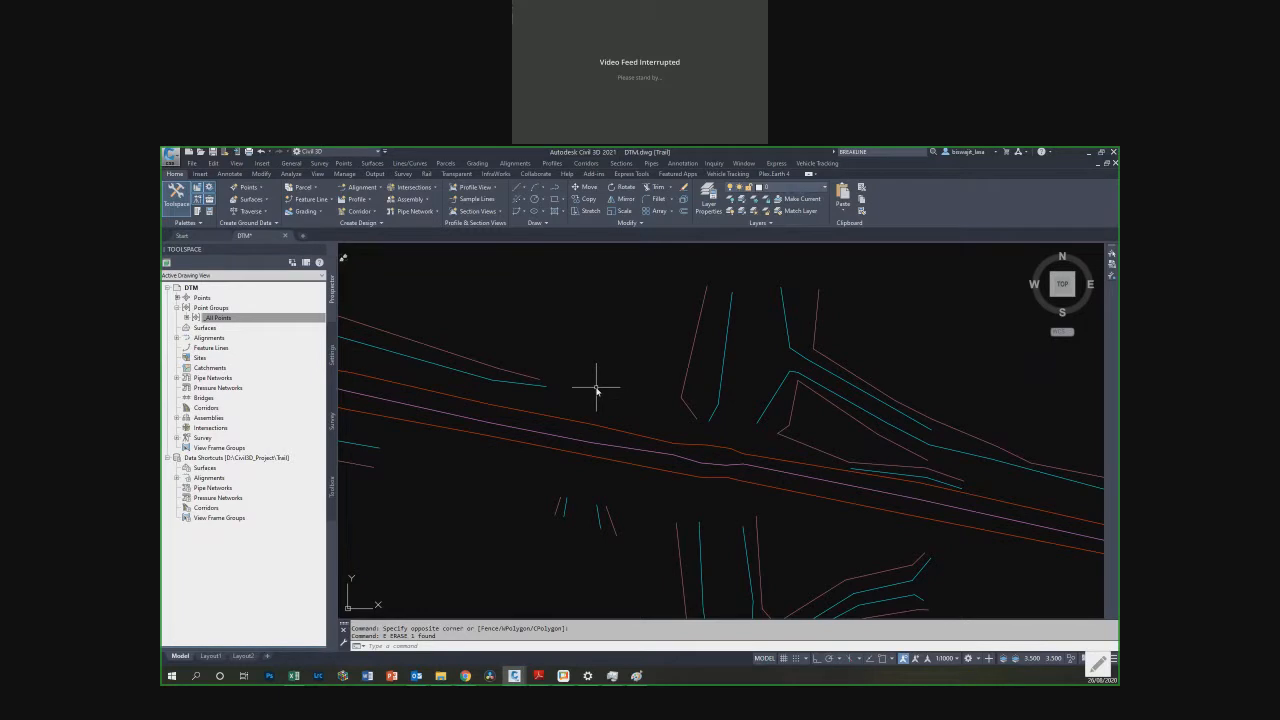
scroll(590, 412, down, 3)
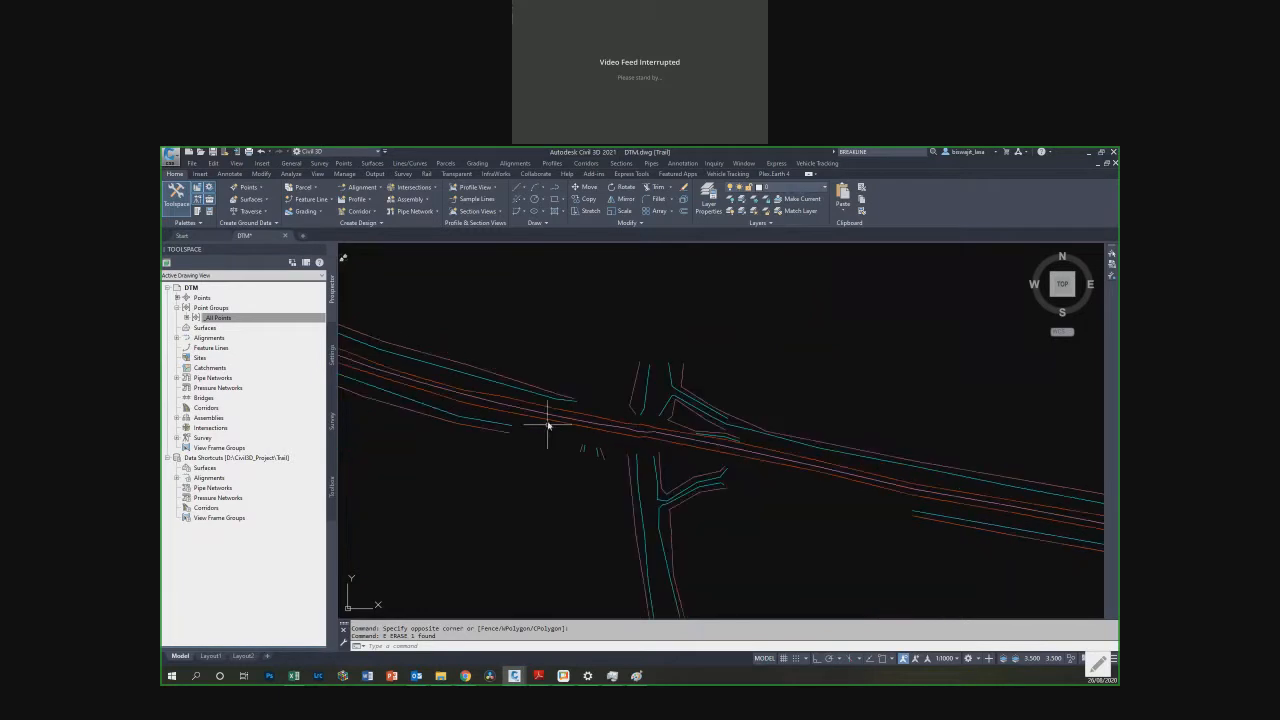
scroll(760, 455, up, 1)
key(Escape)
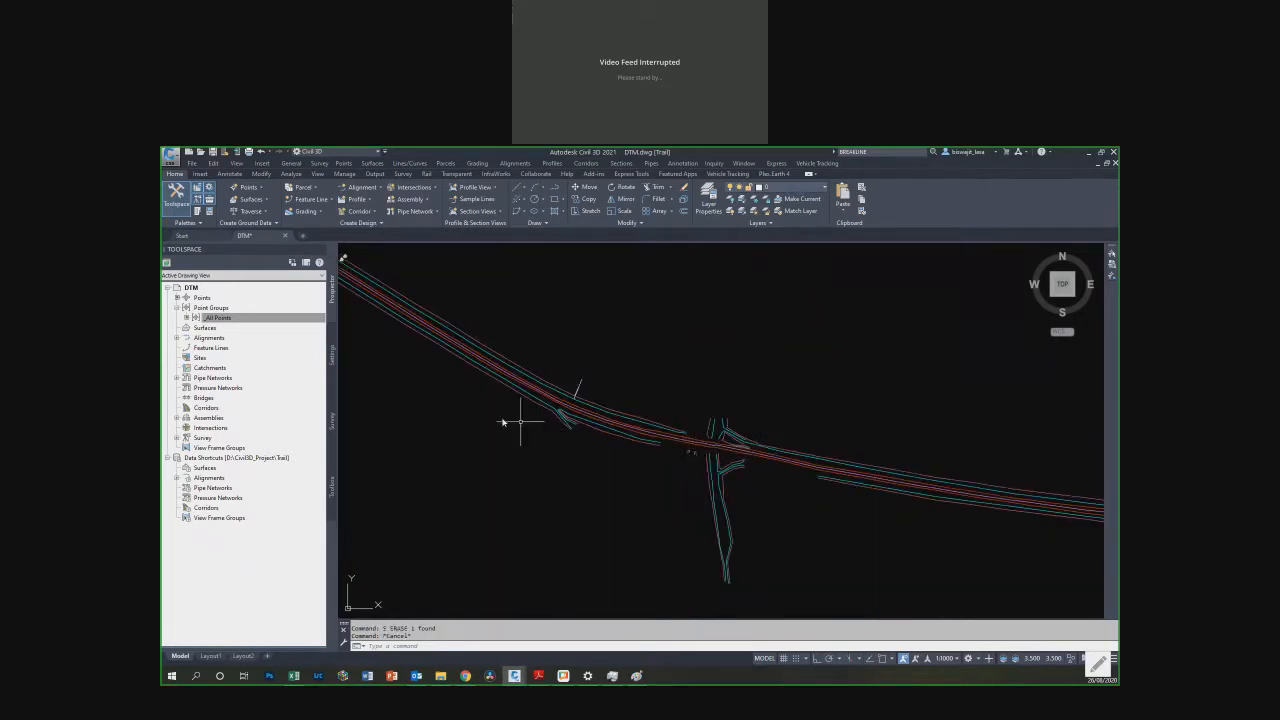
Step: Draw a diagonal line across the red and magenta road lines just west of the side-road junction
scroll(609, 434, up, 2)
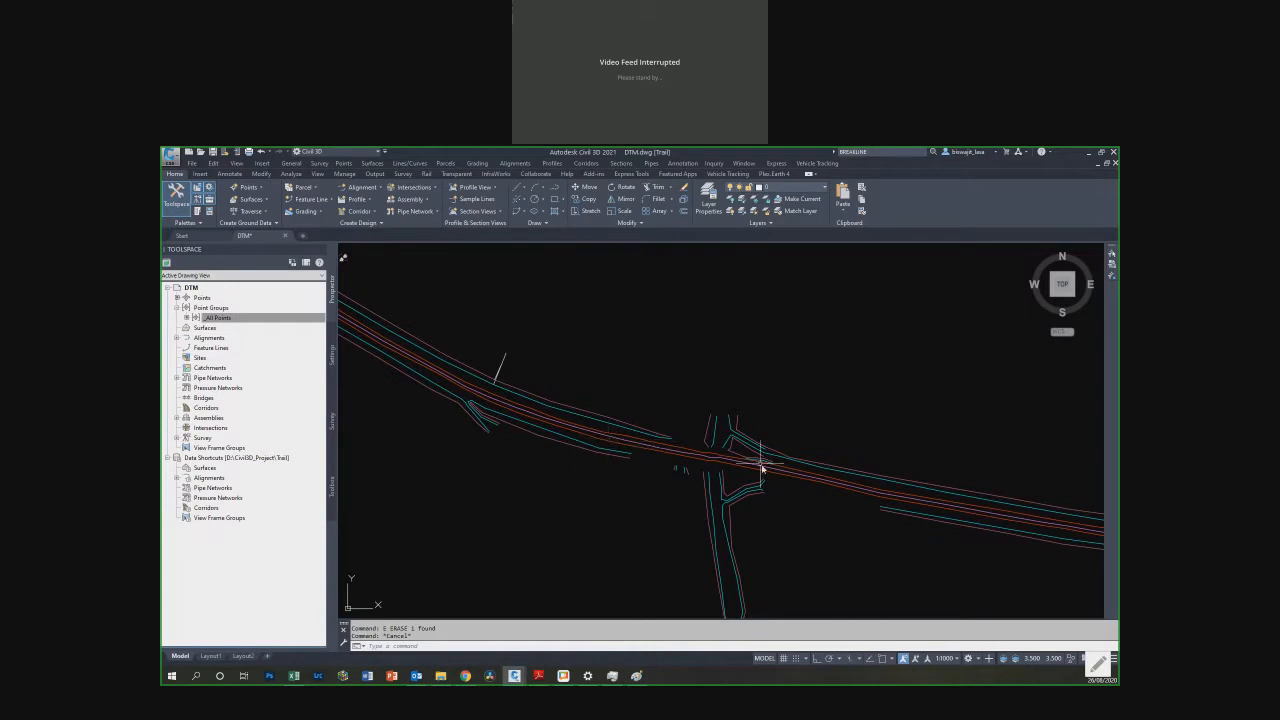
scroll(766, 463, up, 2)
scroll(666, 457, up, 4)
key(Escape)
middle_drag(703, 437, 795, 457)
key(l)
key(space)
click(898, 413)
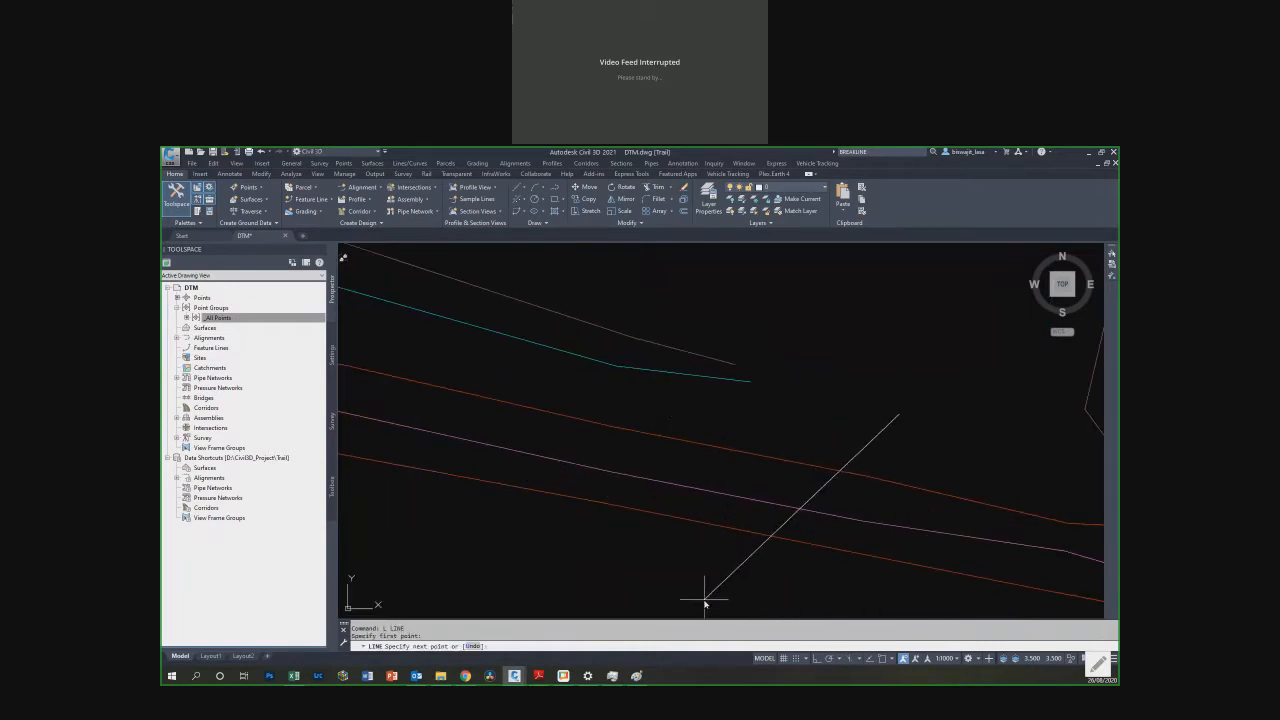
click(704, 598)
key(Escape)
Step: Break the diagonal line with a small gap where it crosses the northern red road line
scroll(831, 485, up, 1)
text(br)
key(space)
scroll(810, 468, up, 1)
click(780, 458)
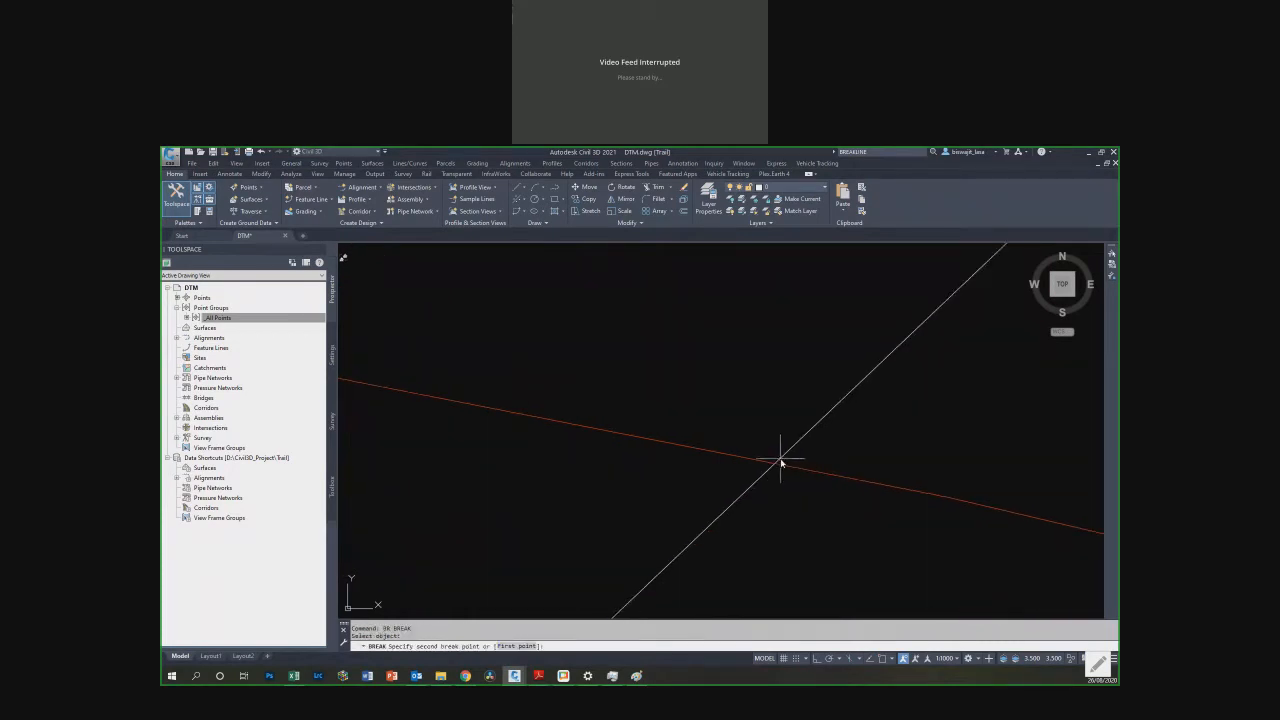
click(772, 465)
key(Escape)
scroll(786, 470, up, 4)
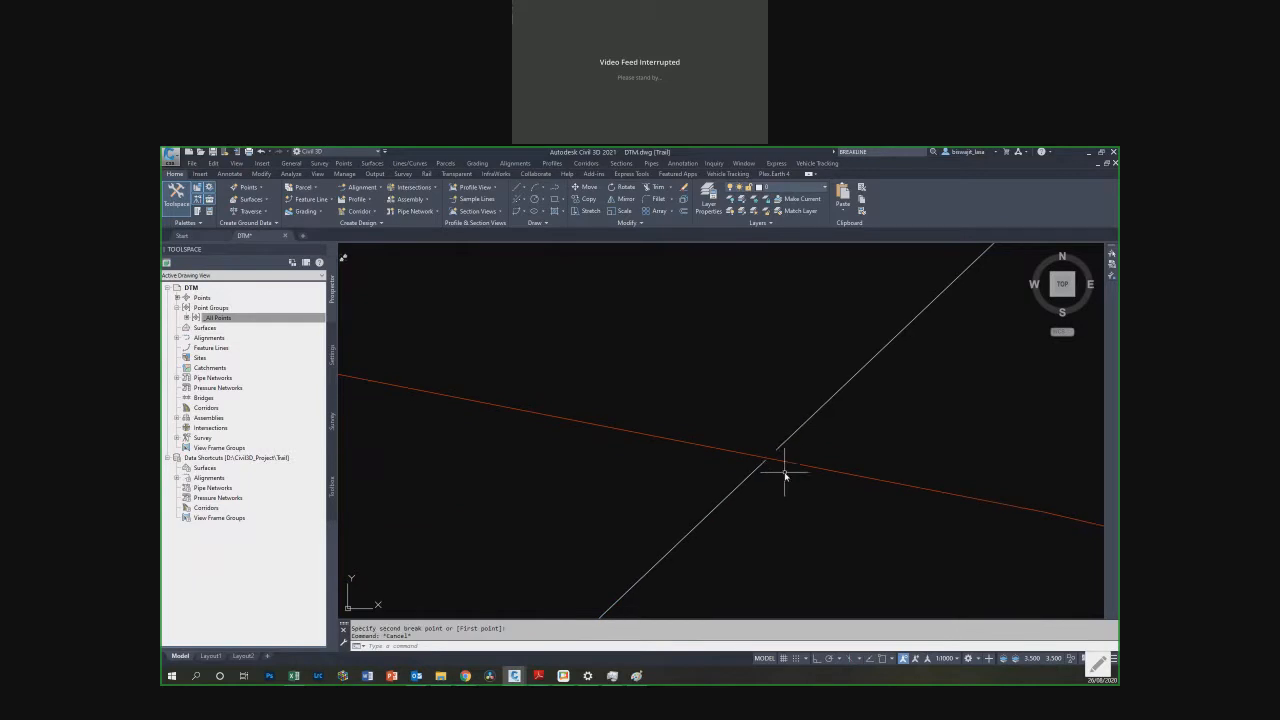
Step: Erase both pieces of the broken diagonal line
scroll(831, 370, down, 2)
scroll(843, 374, down, 2)
scroll(843, 374, down, 1)
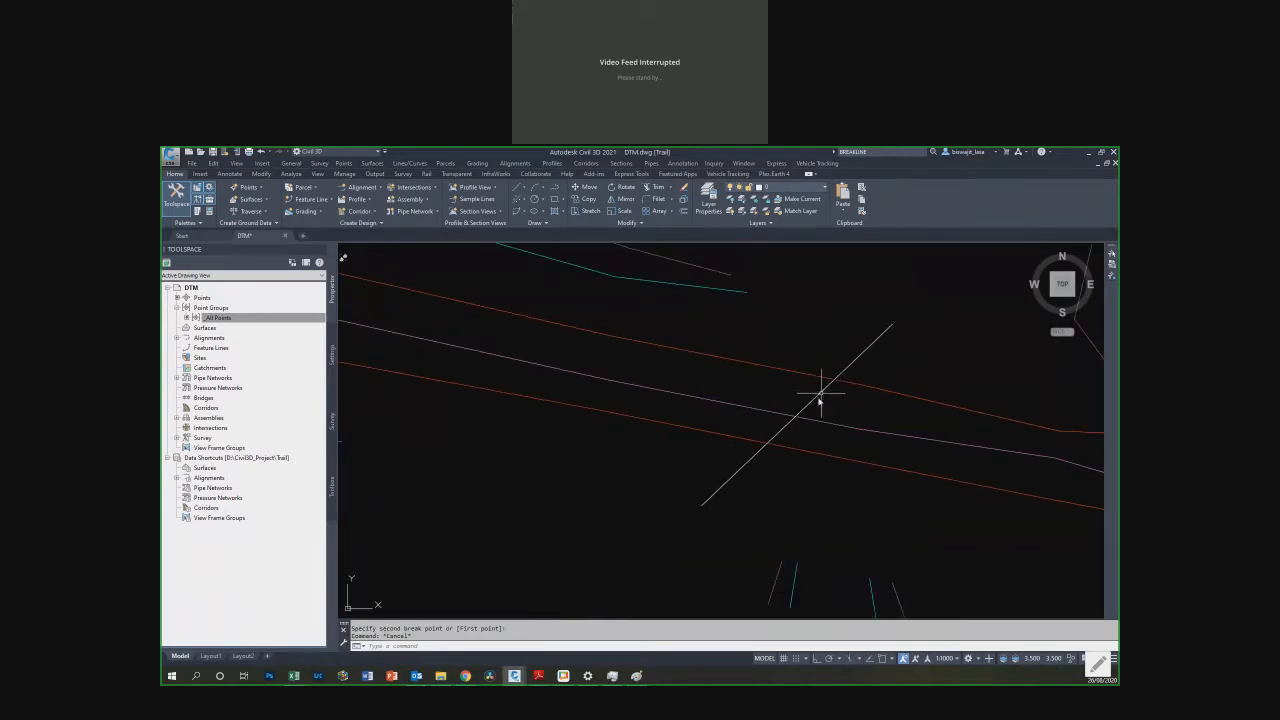
key(Escape)
text(e)
key(space)
click(757, 477)
click(704, 478)
click(889, 356)
click(866, 352)
scroll(746, 409, down, 4)
scroll(736, 402, down, 4)
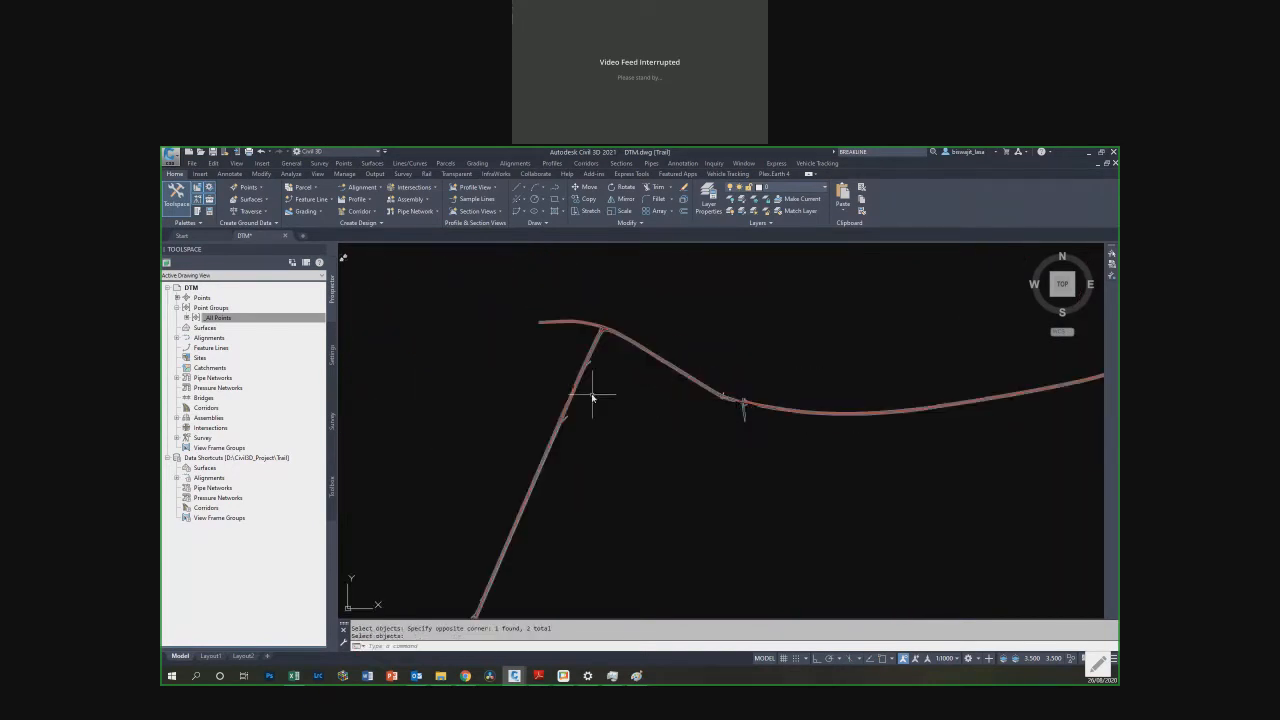
Step: Examine the road linework along the whole route, both as an overview and close up at the side branches
scroll(594, 394, up, 4)
key(Escape)
scroll(547, 377, up, 6)
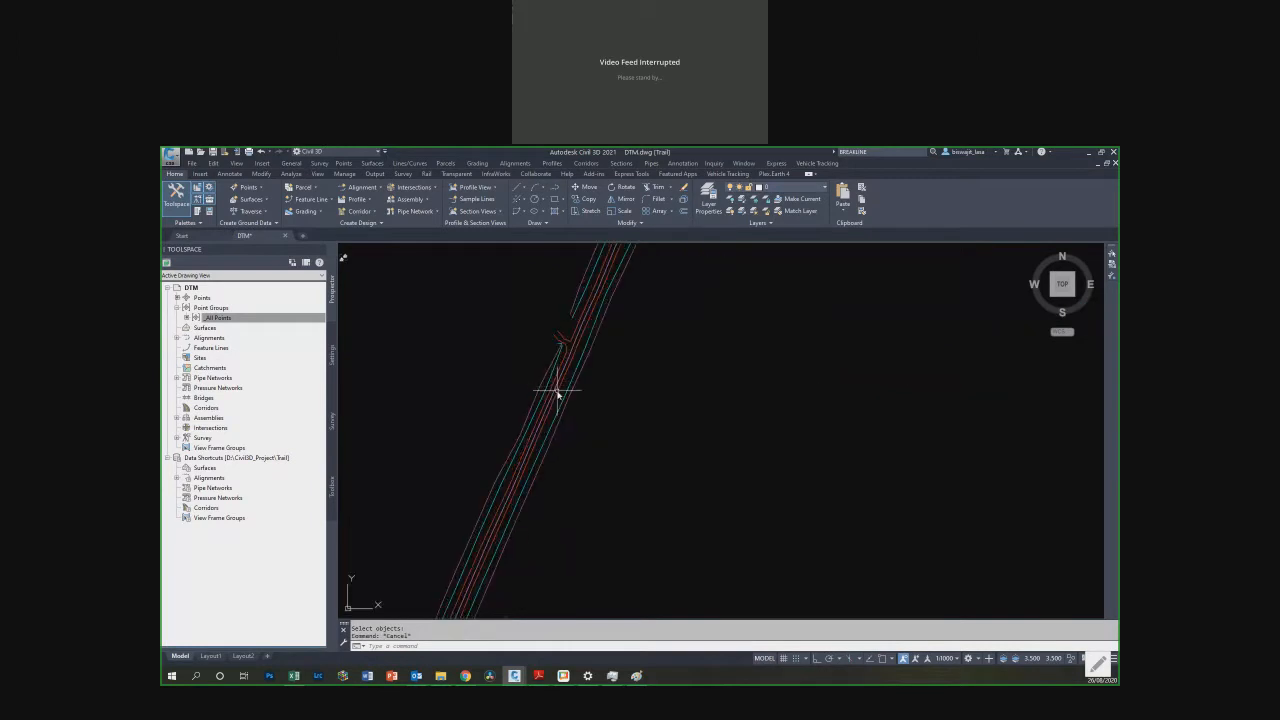
scroll(568, 408, down, 5)
scroll(709, 420, down, 3)
scroll(606, 423, down, 3)
scroll(510, 424, down, 3)
scroll(640, 423, down, 3)
key(Escape)
text(z)
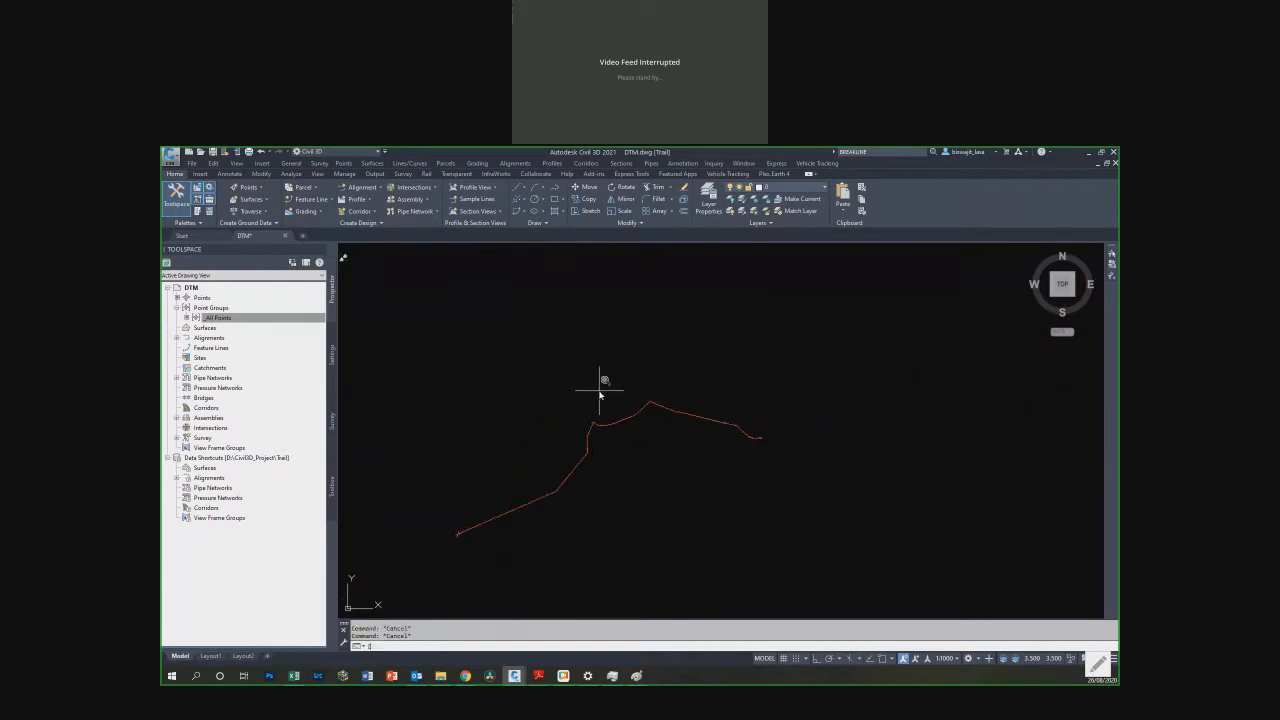
key(Return)
click(348, 361)
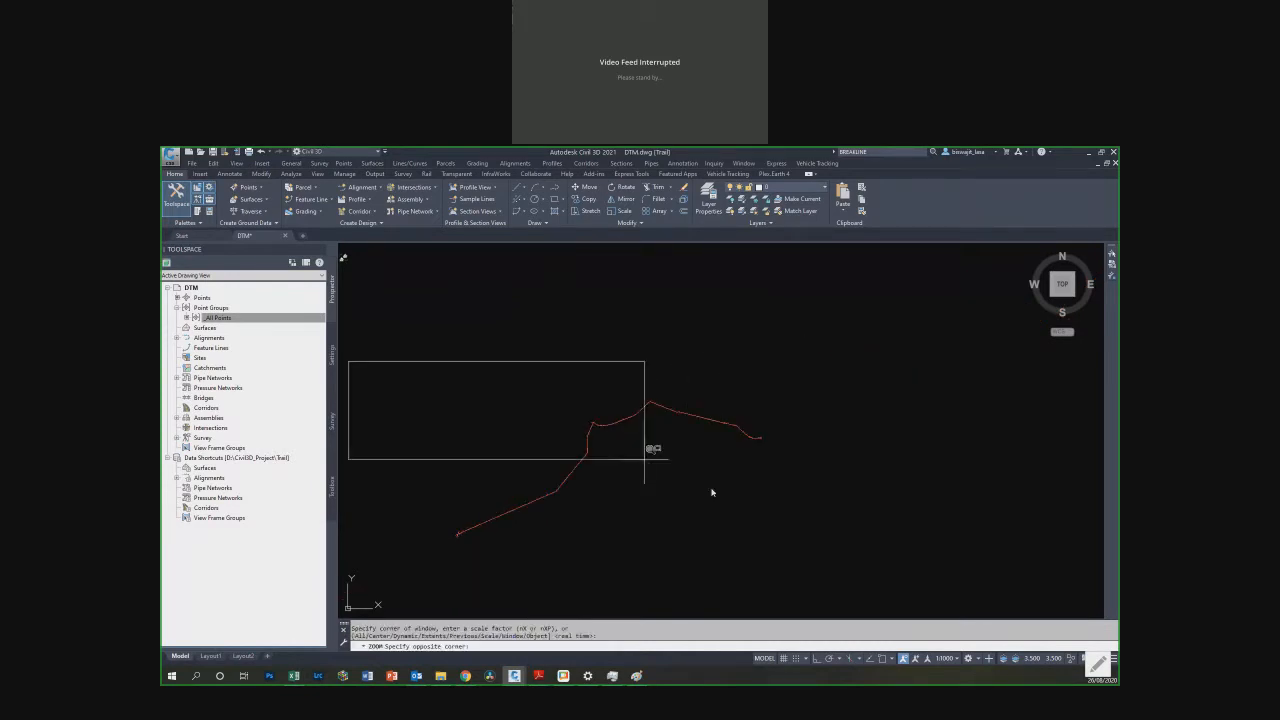
click(851, 556)
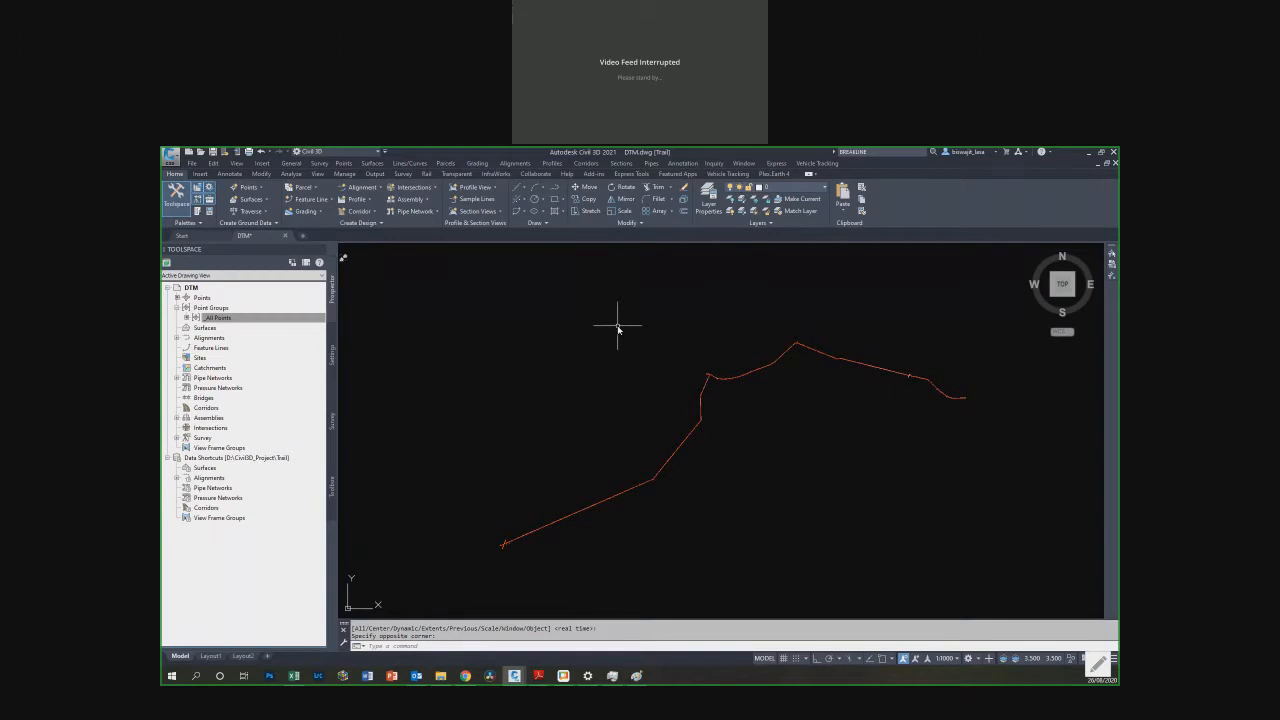
key(Escape)
scroll(728, 411, up, 3)
scroll(640, 326, down, 3)
scroll(603, 422, up, 4)
scroll(603, 422, up, 5)
scroll(726, 454, up, 5)
scroll(785, 455, up, 3)
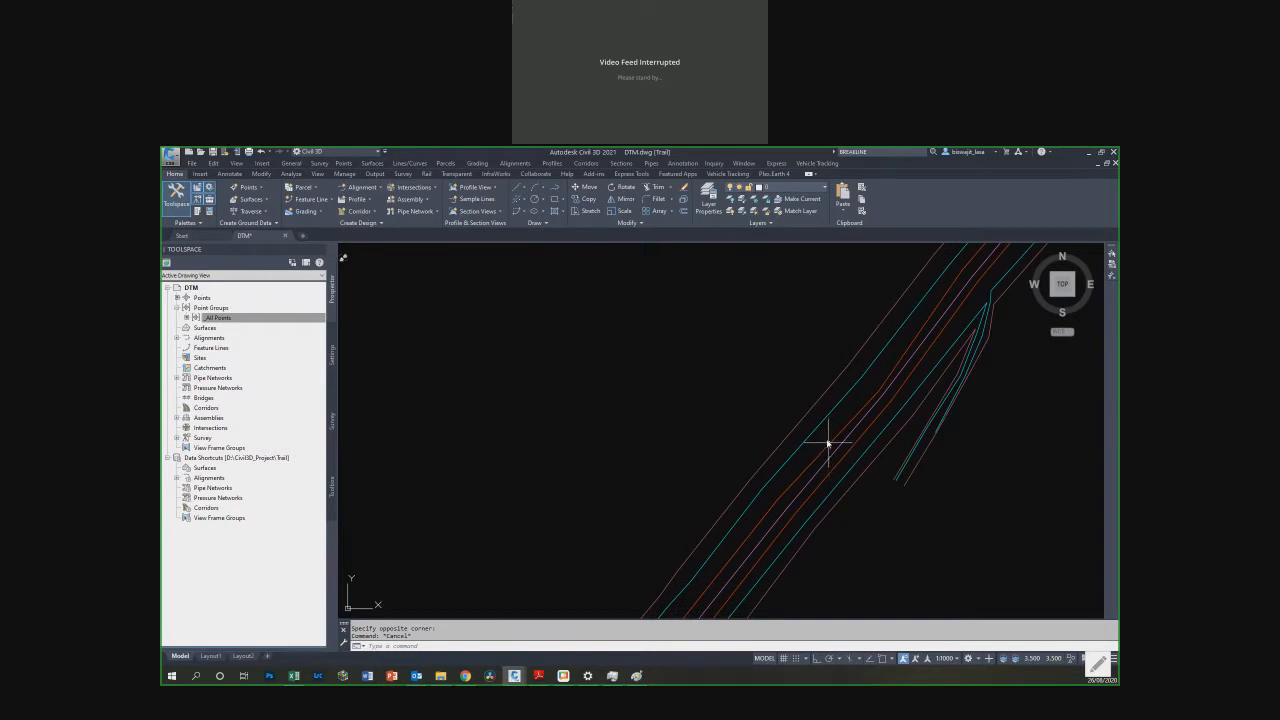
scroll(827, 443, down, 8)
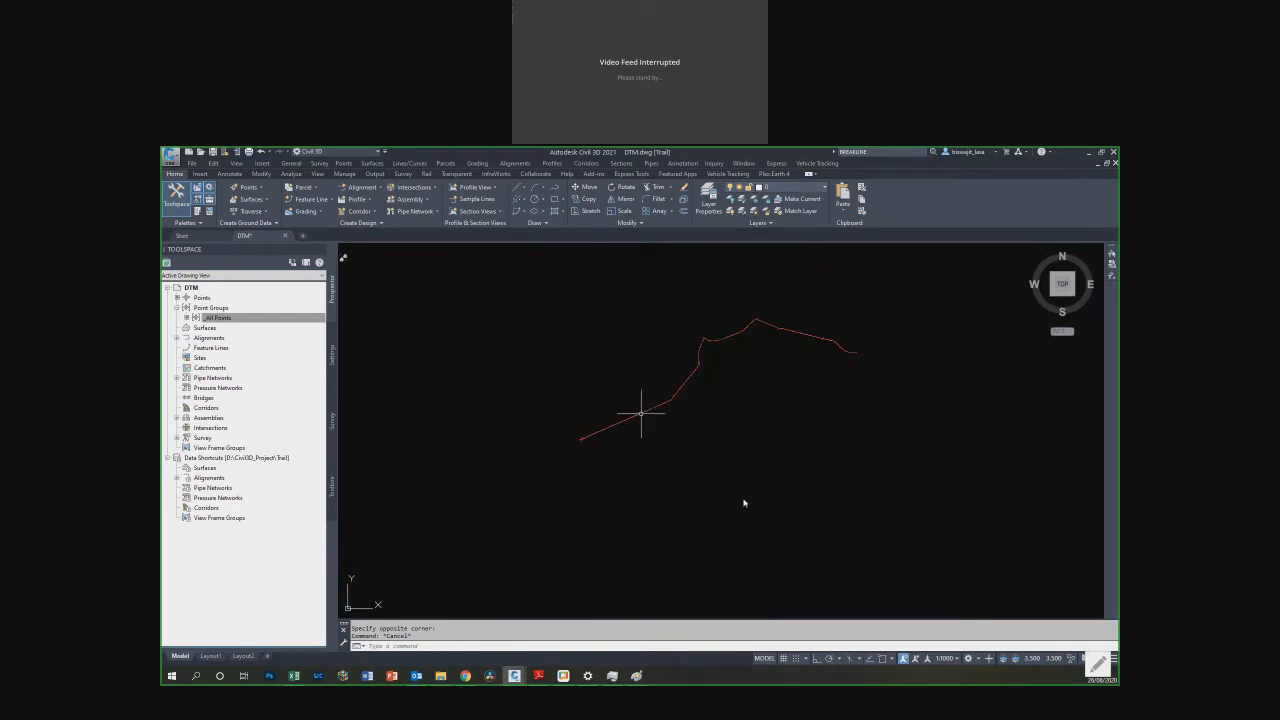
scroll(641, 413, down, 2)
key(Escape)
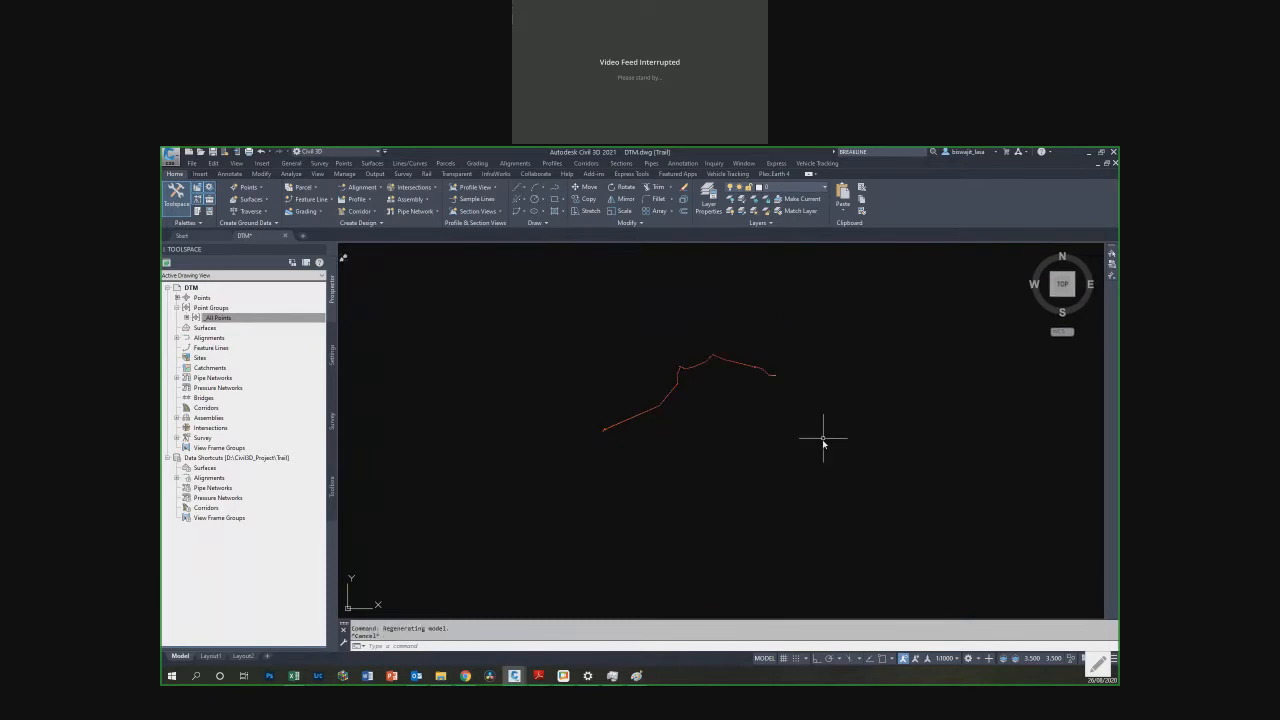
Step: Flatten all objects in the drawing to 2D with FLATTEN, without removing hidden lines
text(FL)
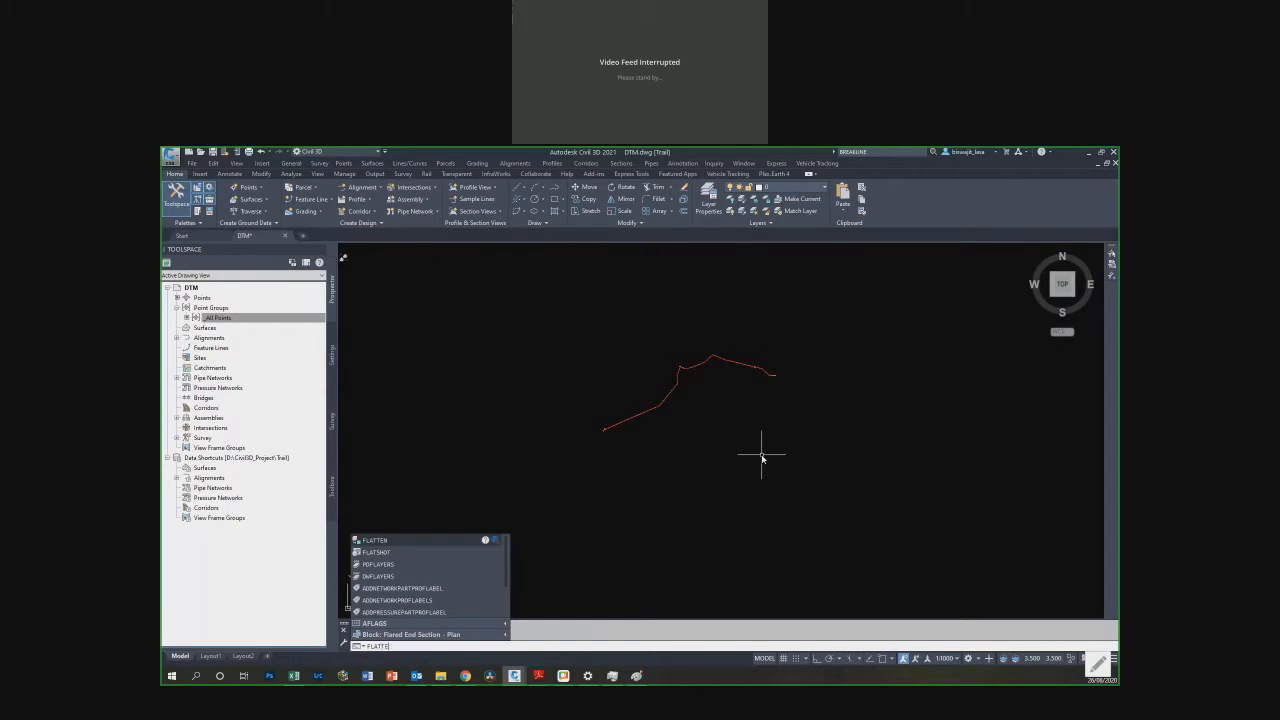
text(ATTEN)
key(Return)
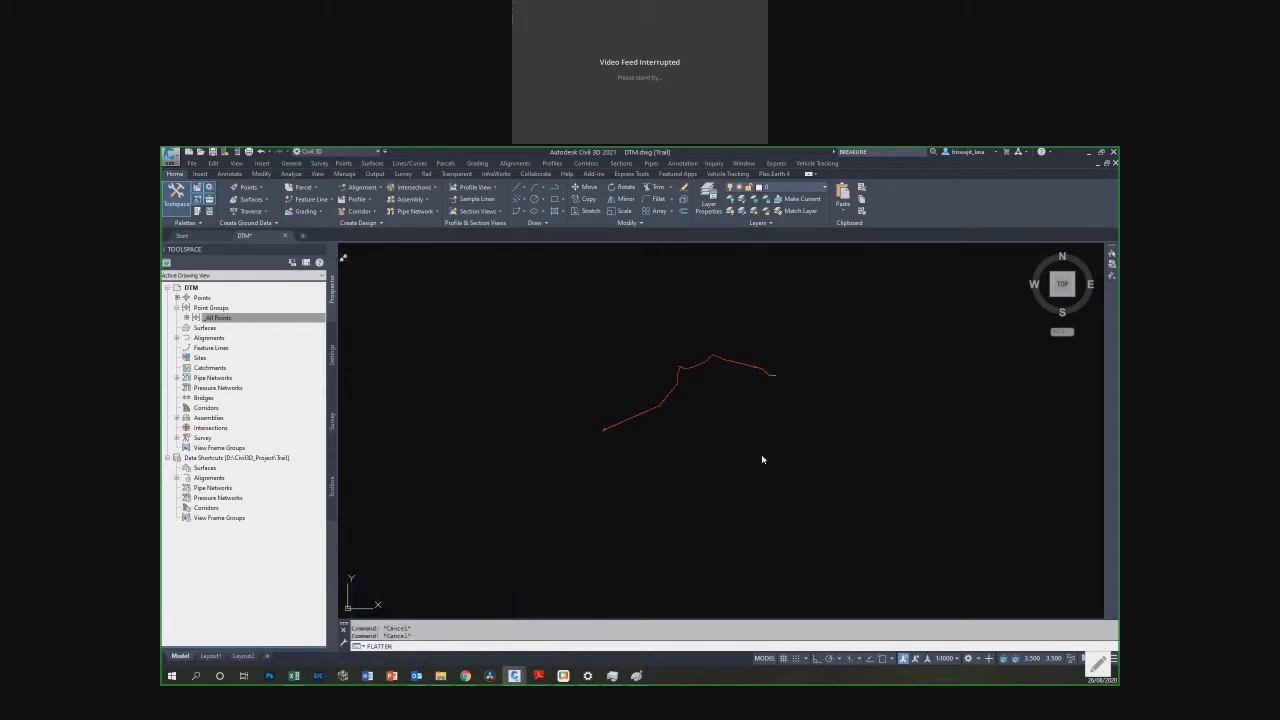
text(all)
key(Return)
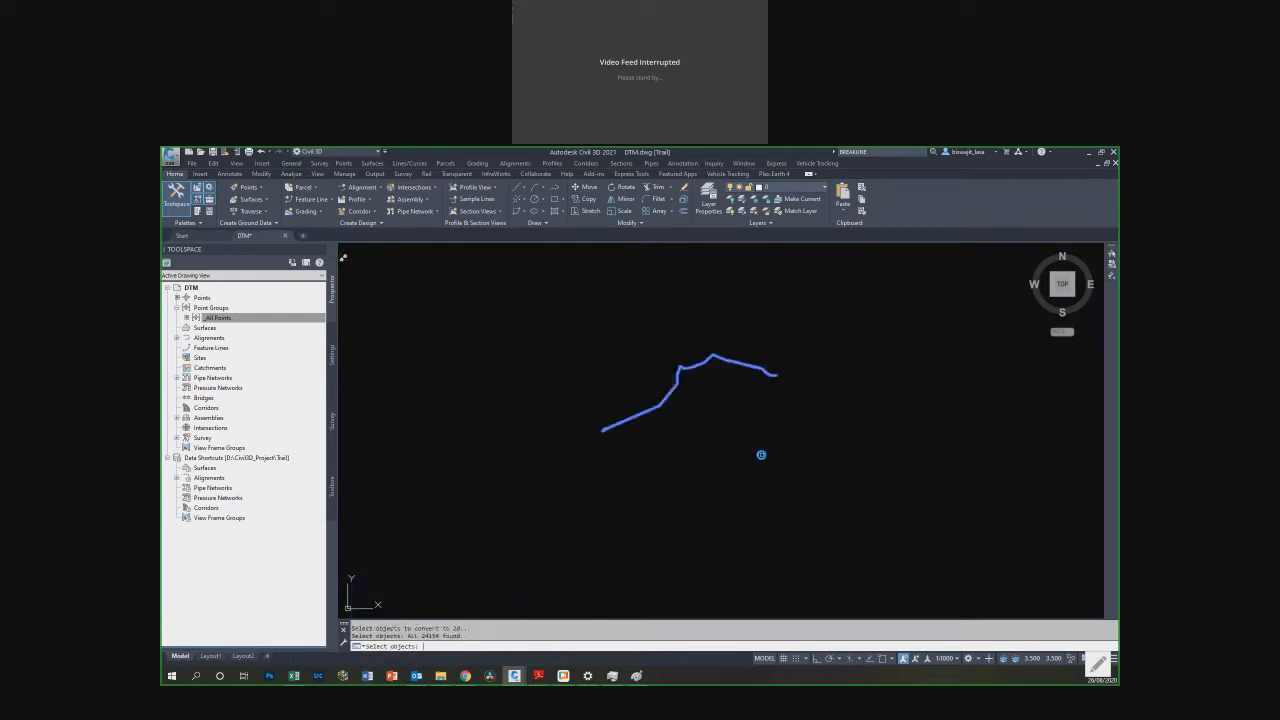
key(Return)
key(Return)
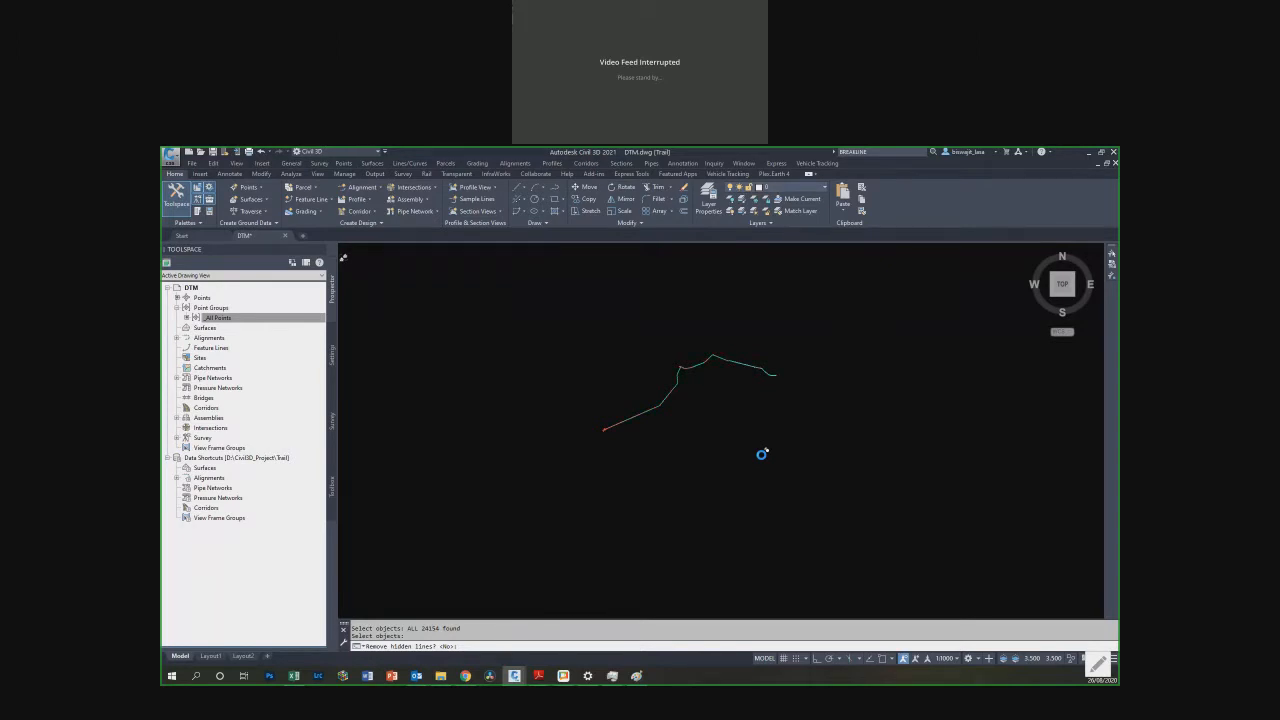
key(Return)
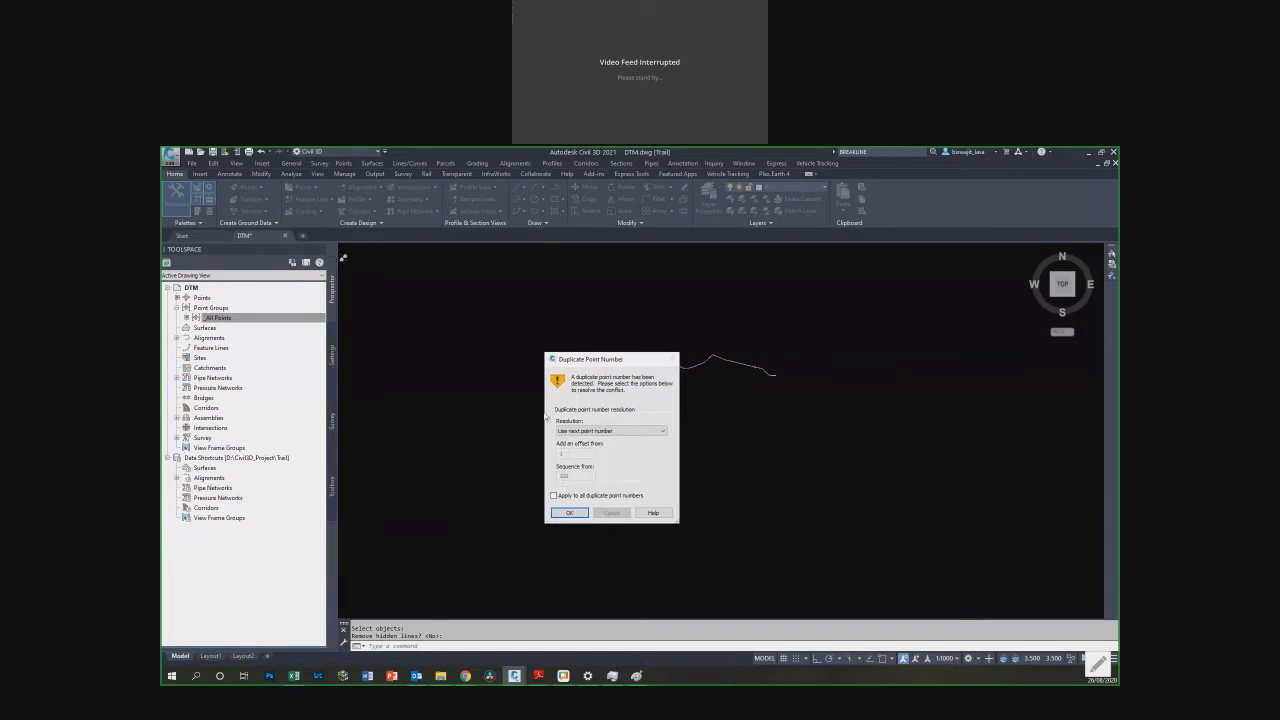
Step: Resolve the first duplicate point number with the Overwrite option
click(585, 431)
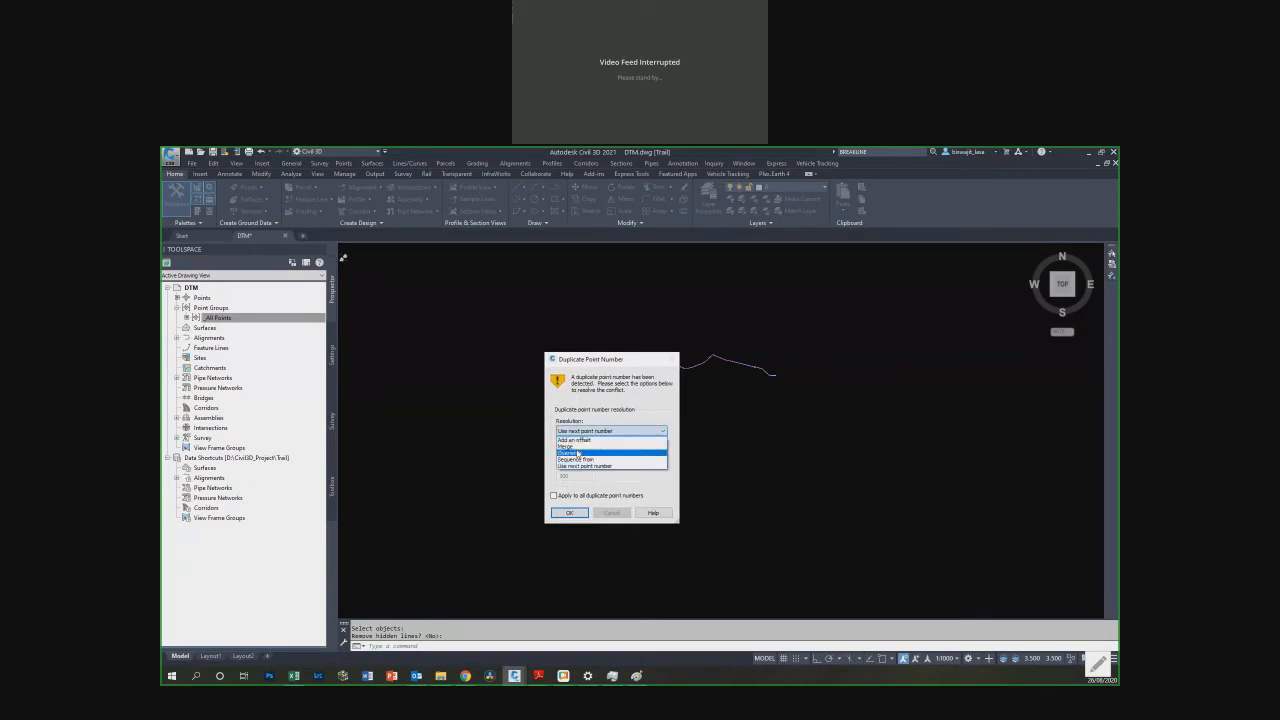
click(577, 453)
click(569, 512)
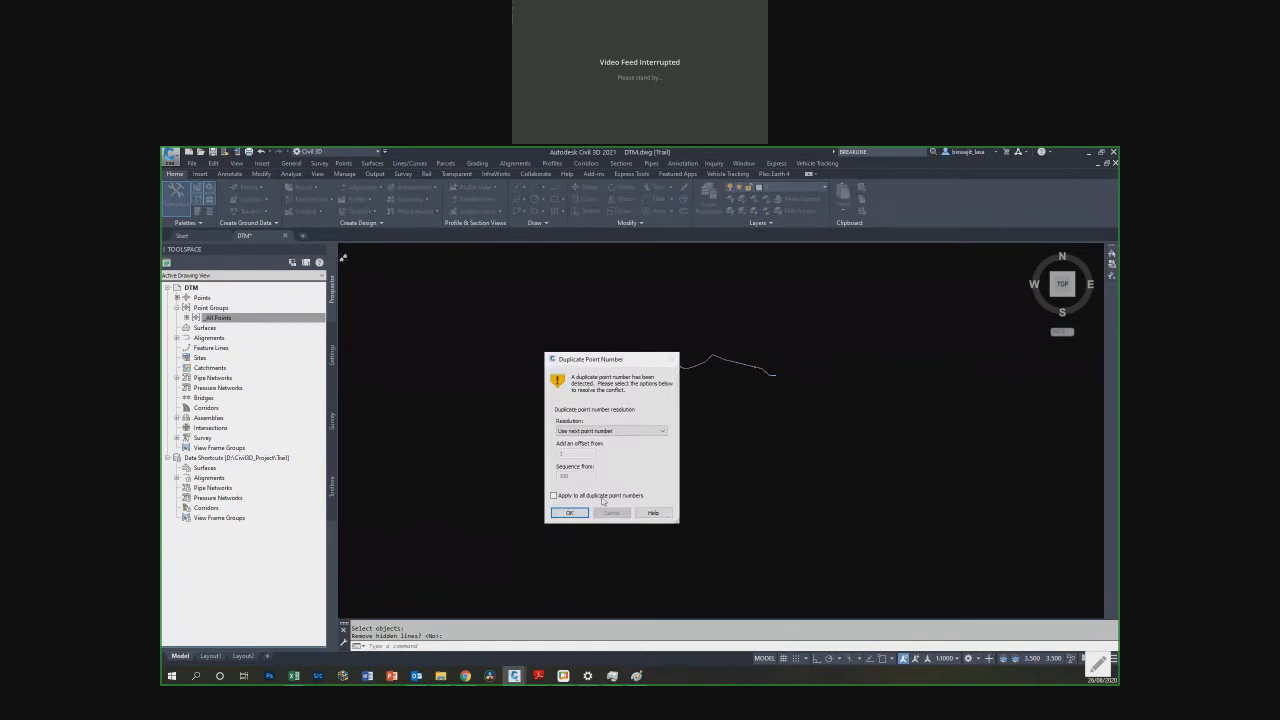
Step: Resolve the following duplicate point numbers one by one with Use next point number
click(581, 513)
click(578, 513)
click(579, 513)
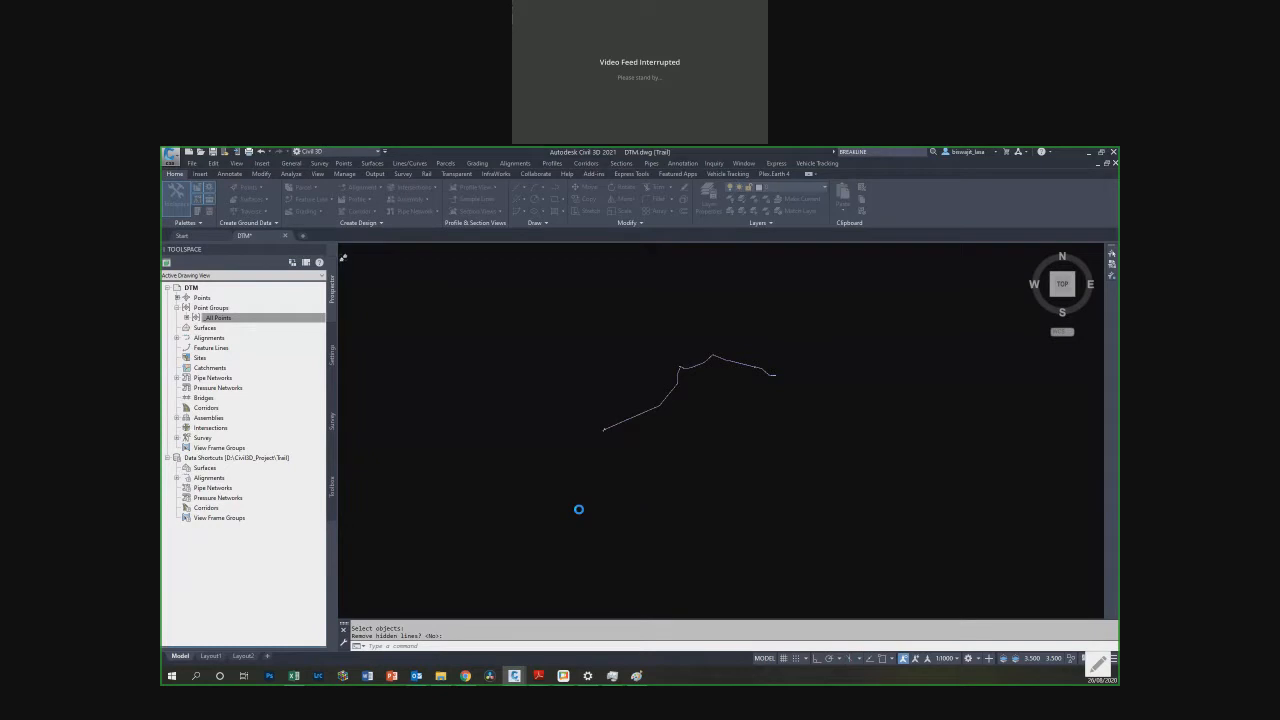
click(580, 513)
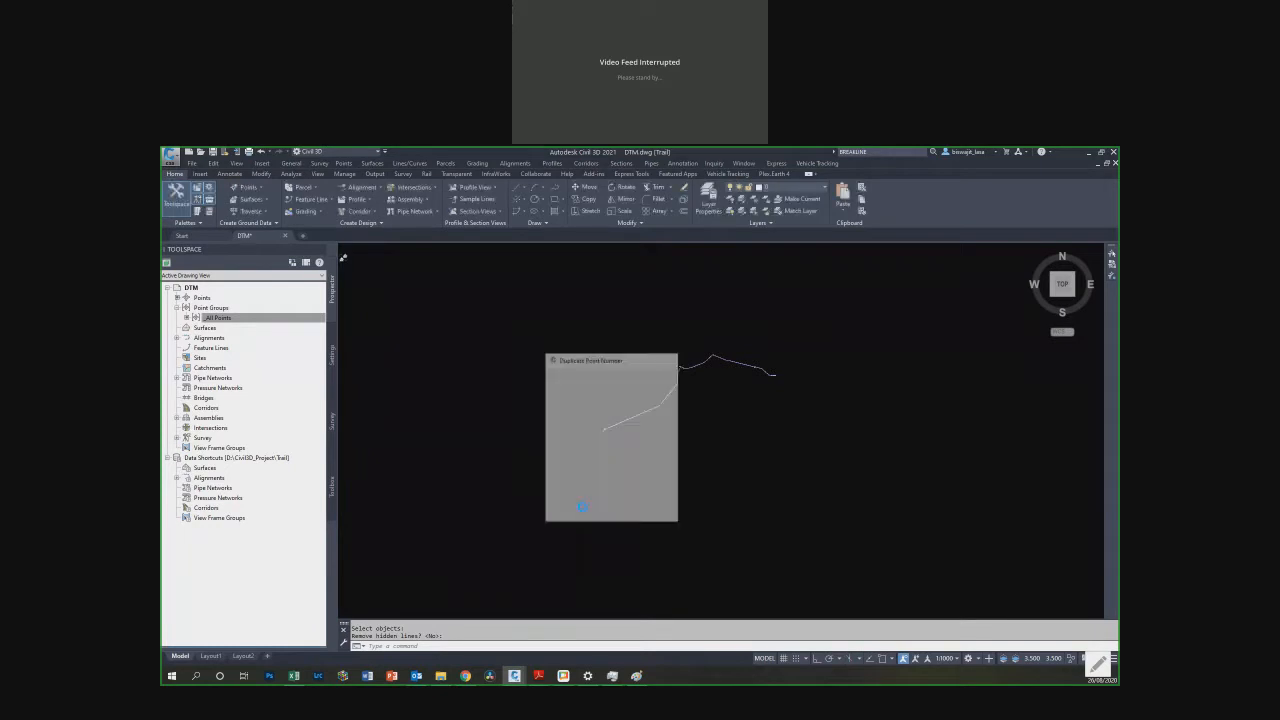
click(569, 512)
key(Return)
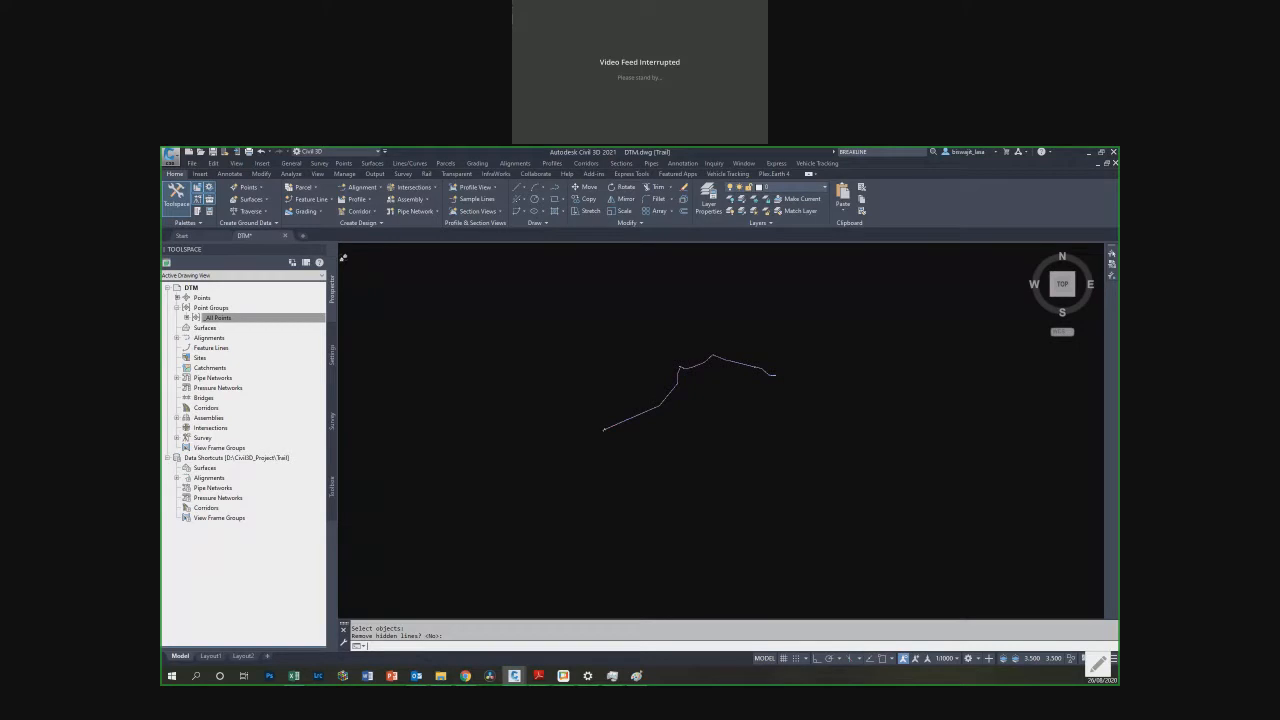
Step: Close the Help window and keep accepting Use next point number for the remaining duplicate point conflicts
key(Return)
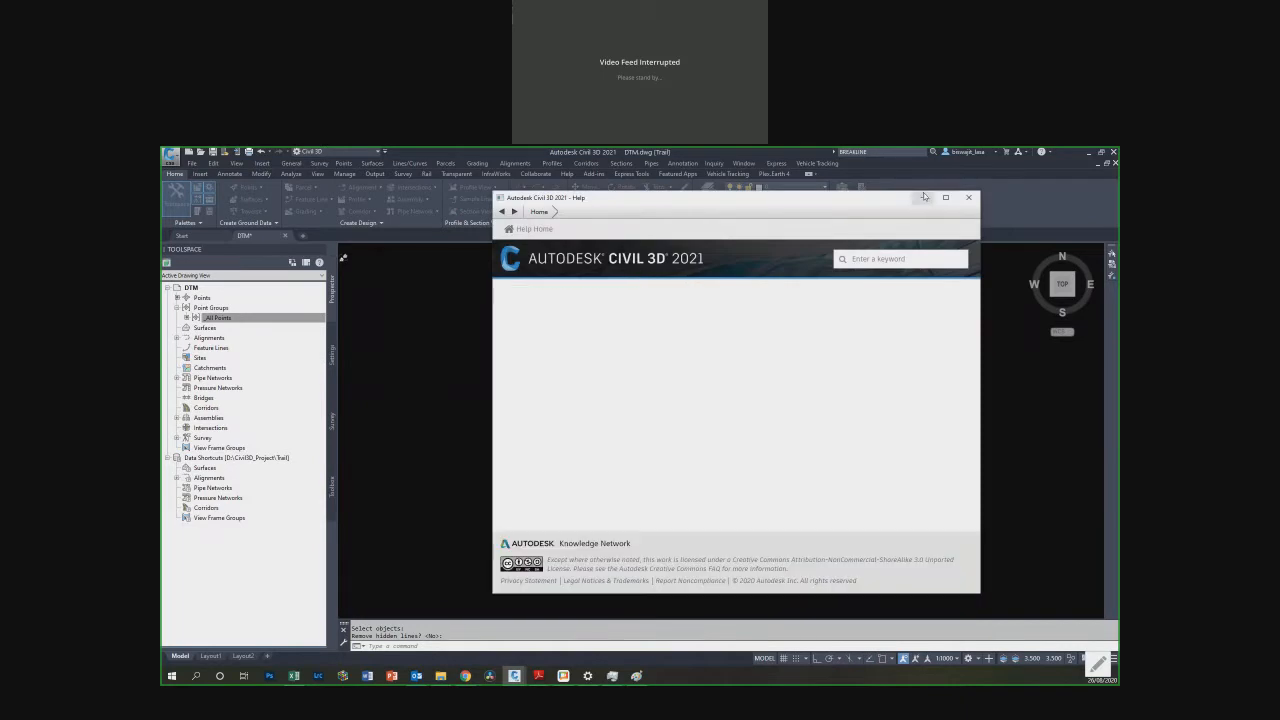
click(965, 199)
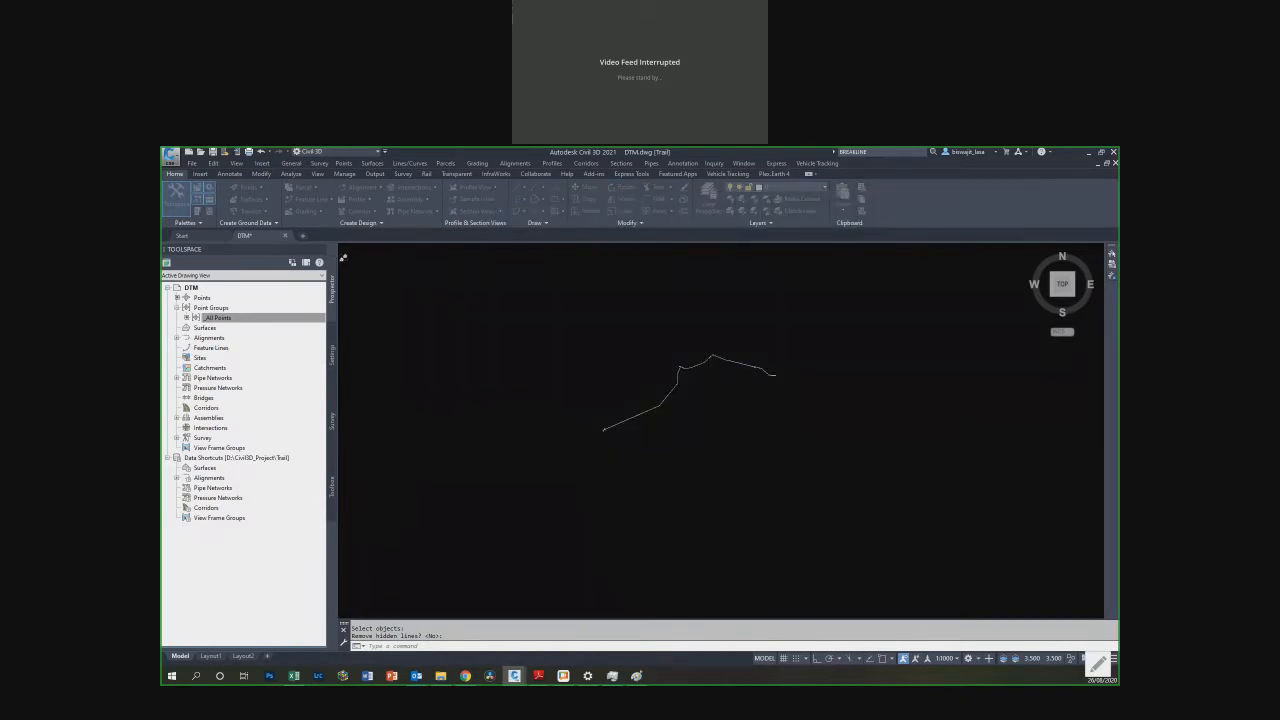
click(627, 473)
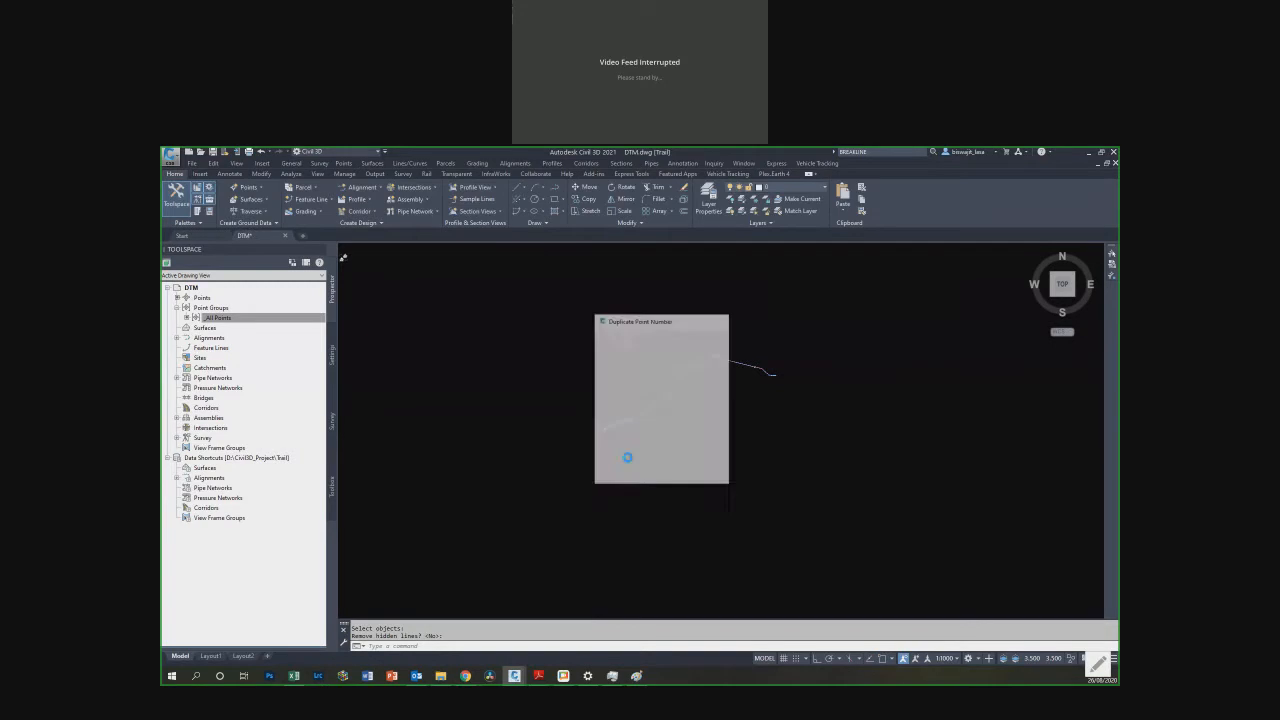
click(621, 474)
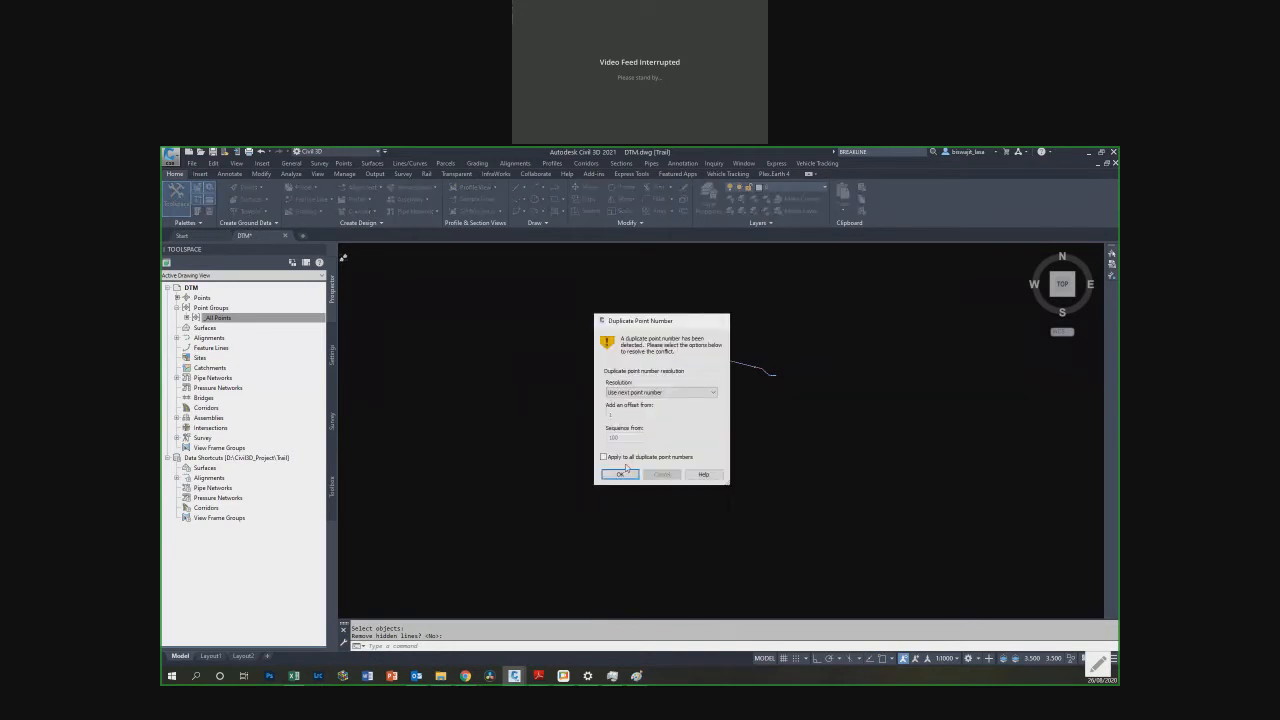
click(626, 472)
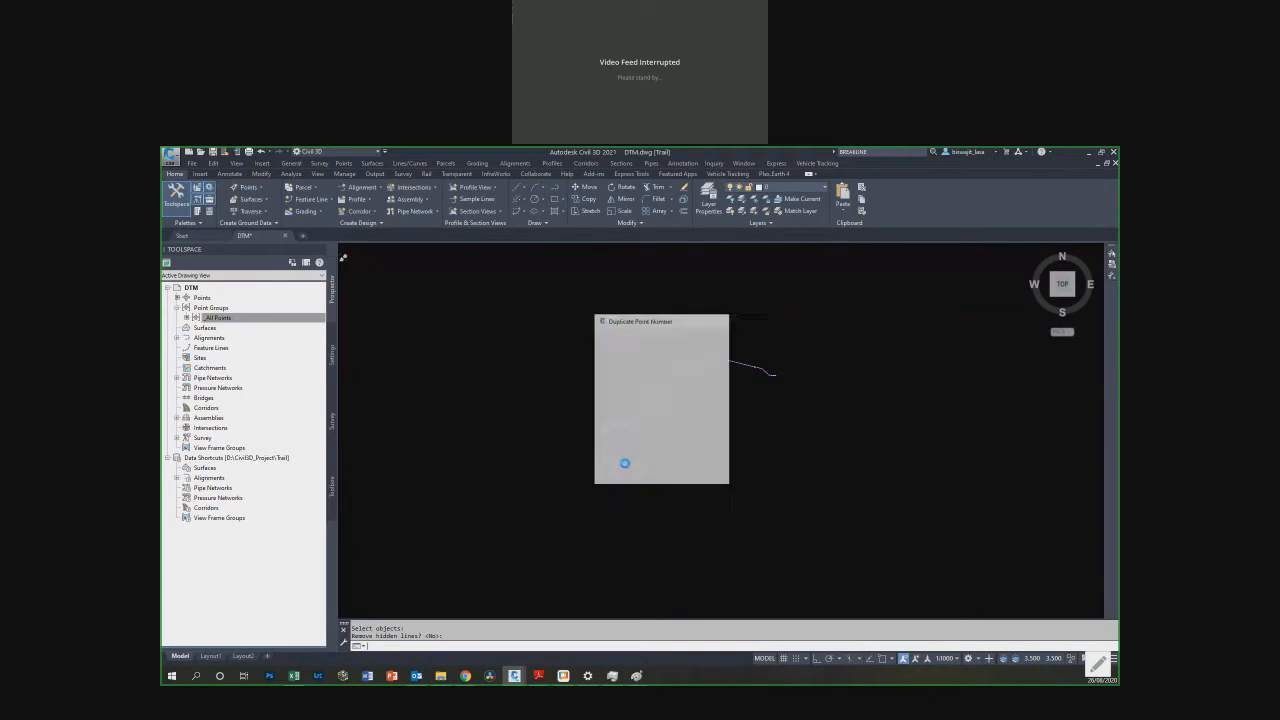
click(621, 473)
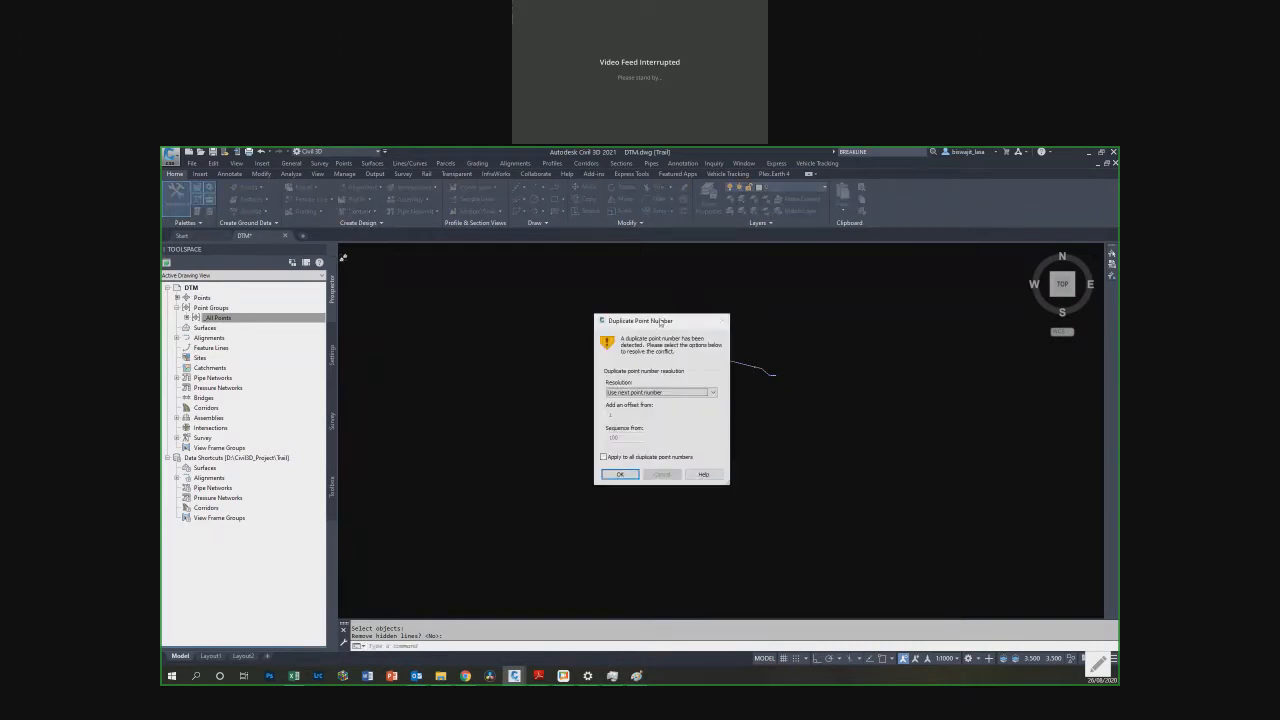
click(620, 473)
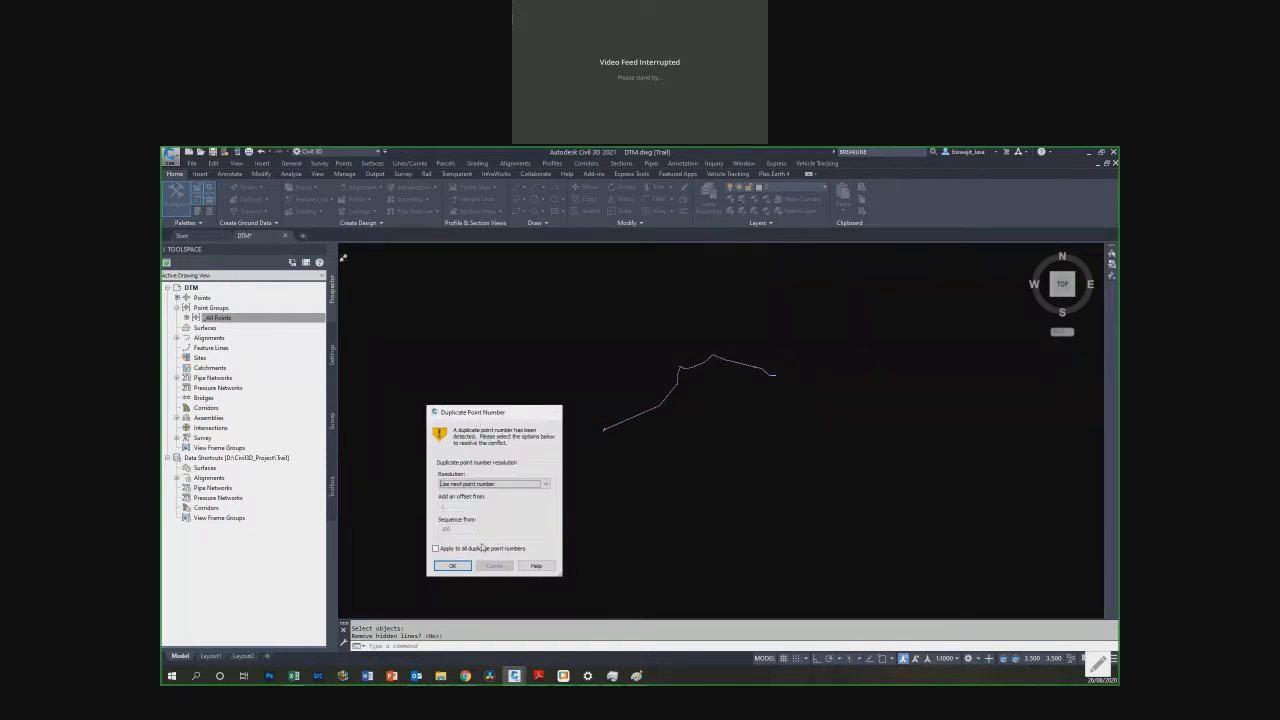
click(452, 565)
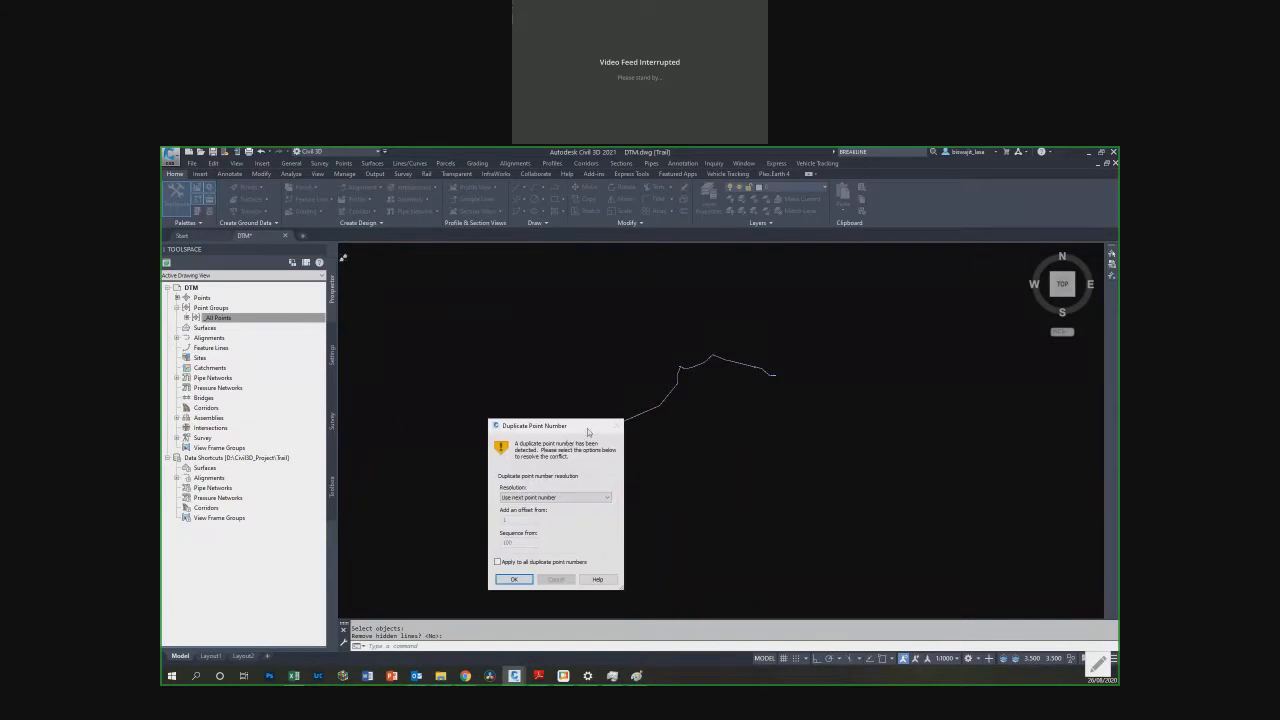
click(508, 578)
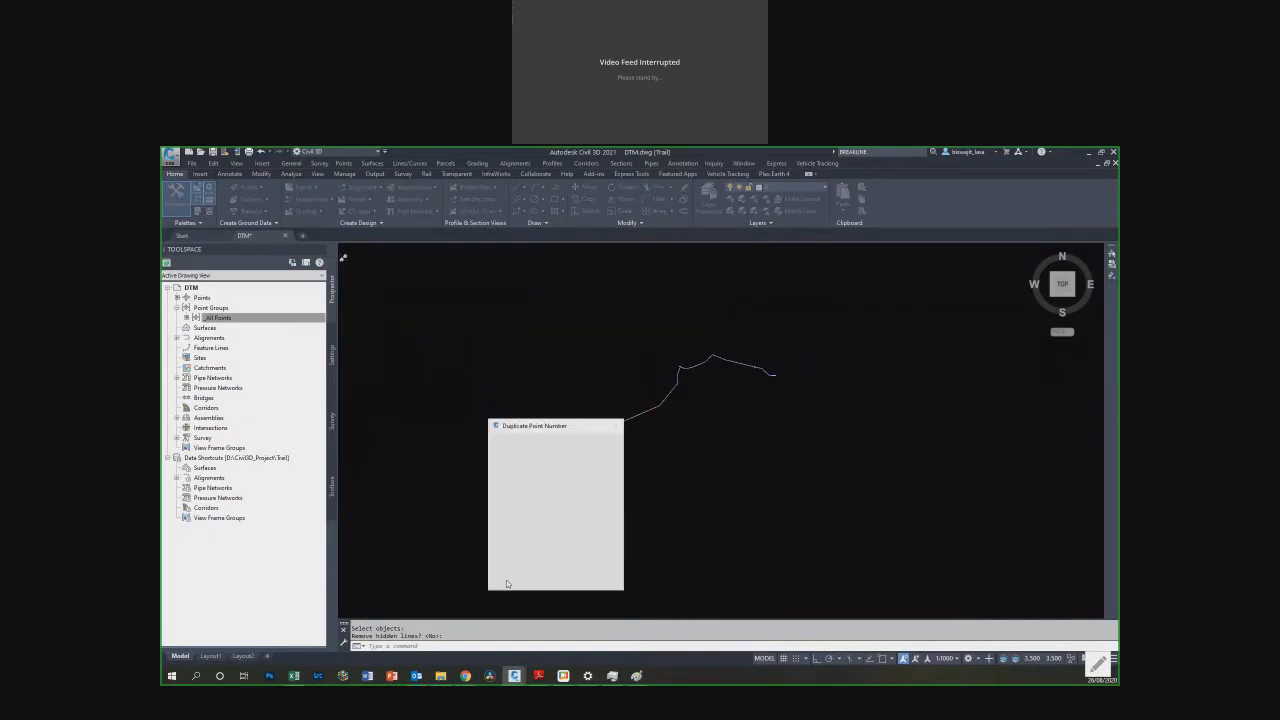
click(514, 579)
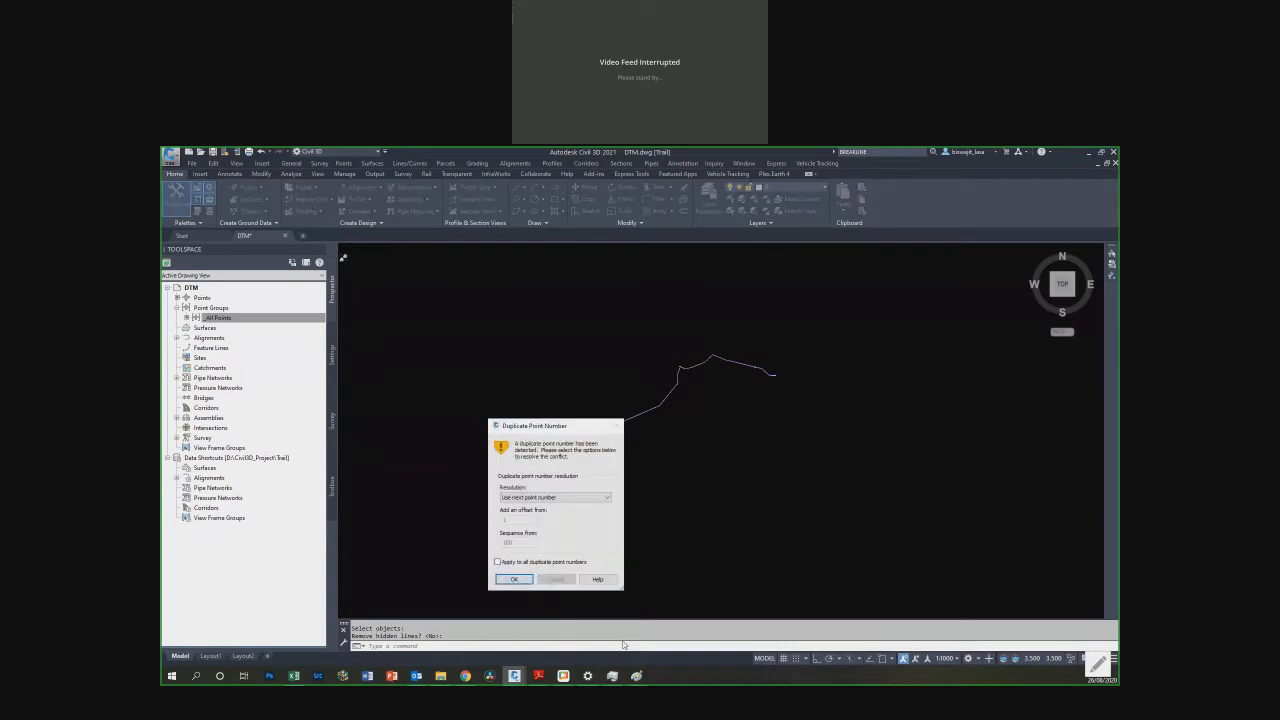
key(Return)
right_click(692, 677)
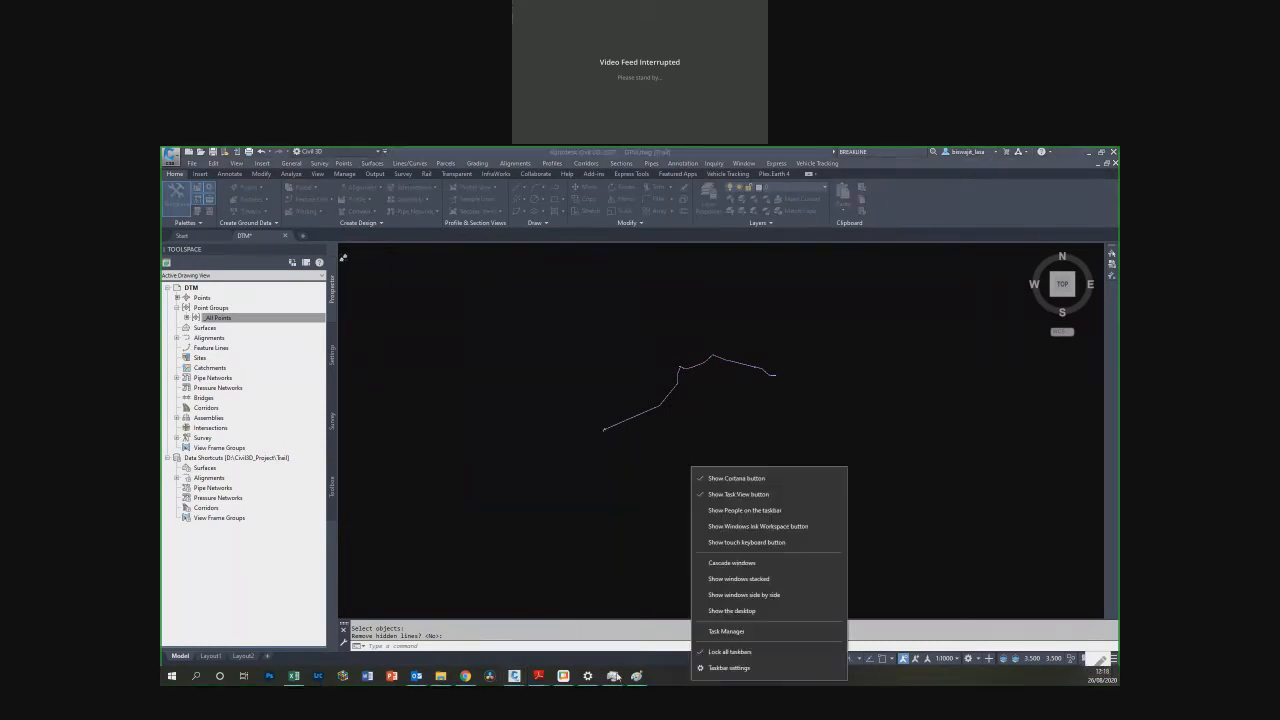
key(Escape)
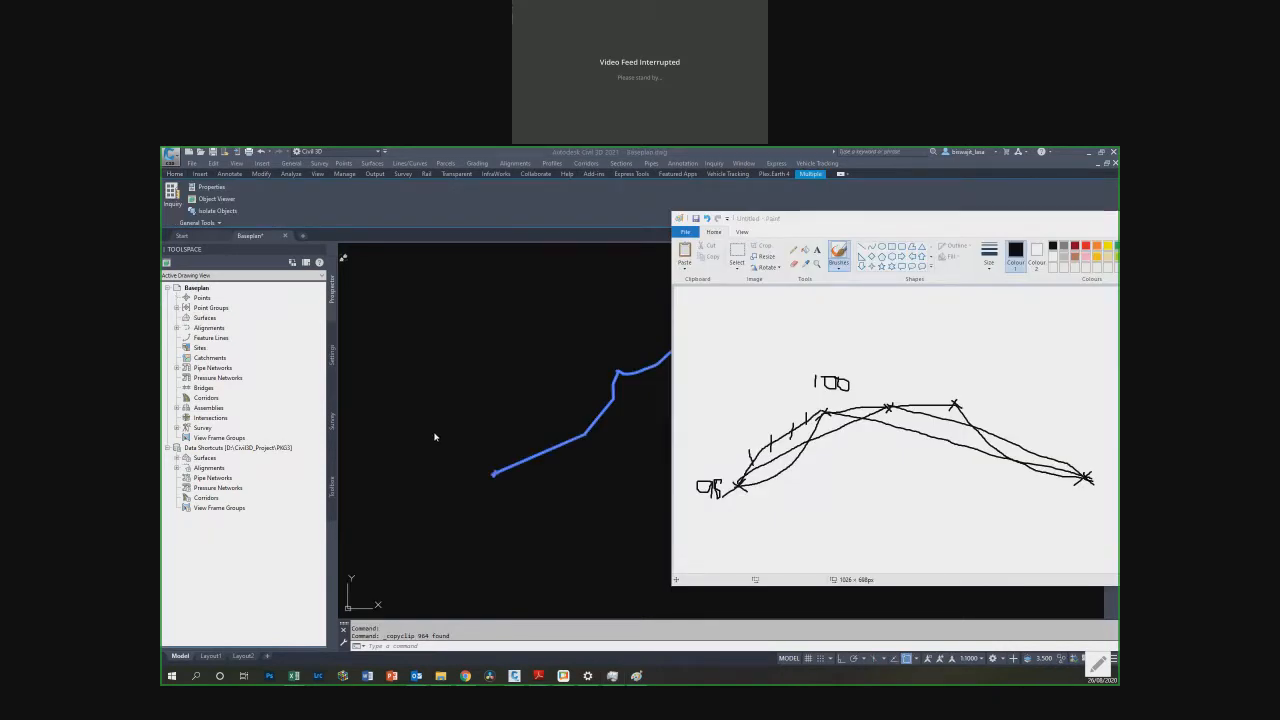
Step: Switch back to the Baseplan drawing in Civil 3D and clear the current selection
click(434, 435)
key(Escape)
key(Escape)
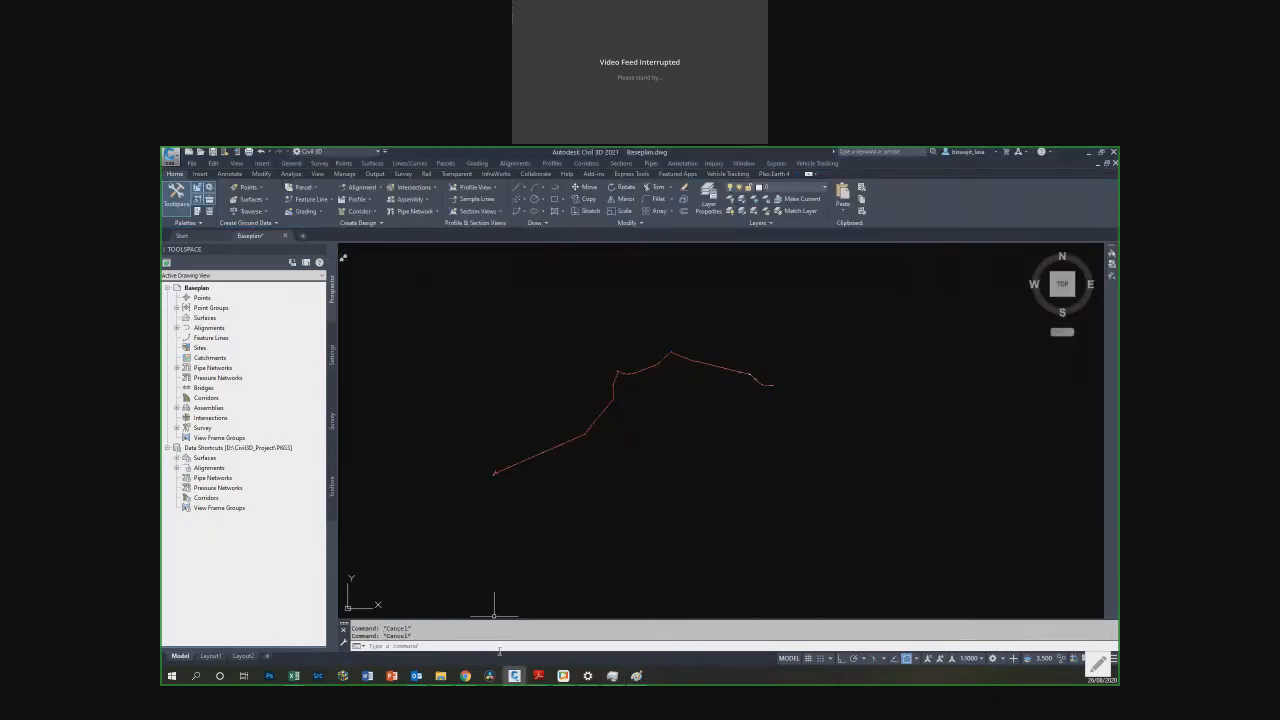
scroll(590, 405, down, 5)
text(FLAT)
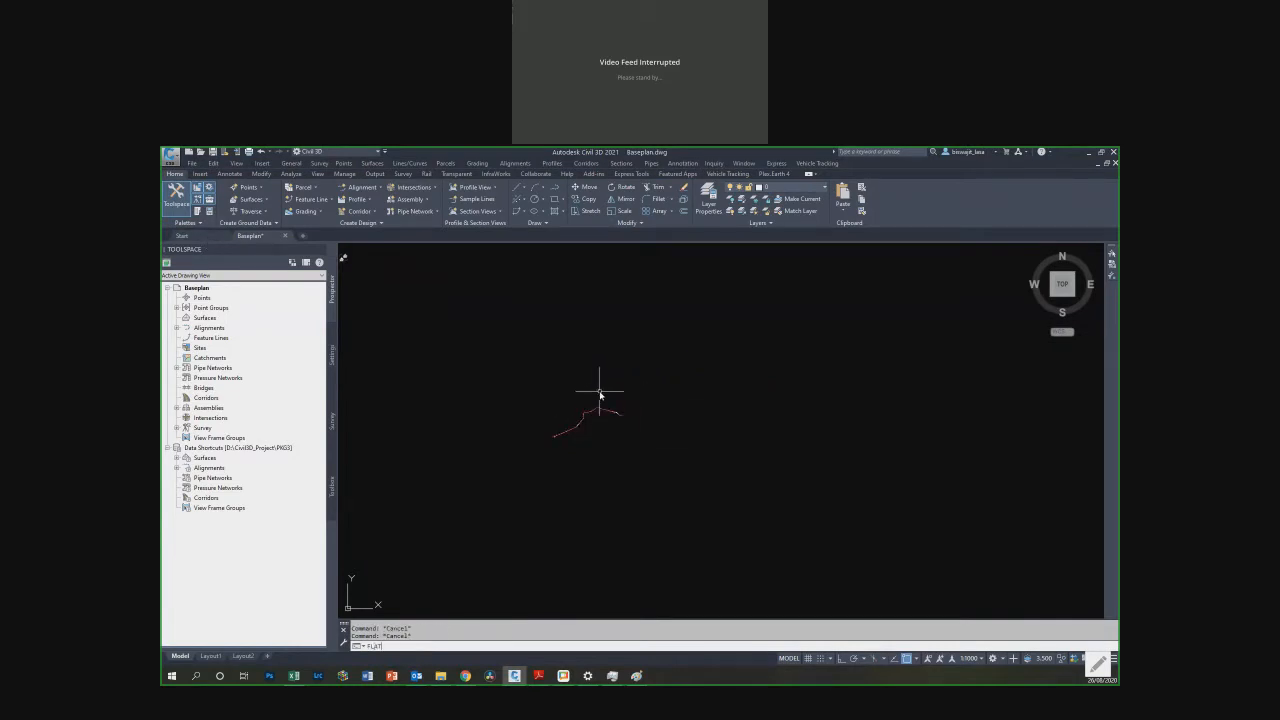
text(TEN)
key(Return)
key(Escape)
key(Escape)
scroll(643, 384, up, 7)
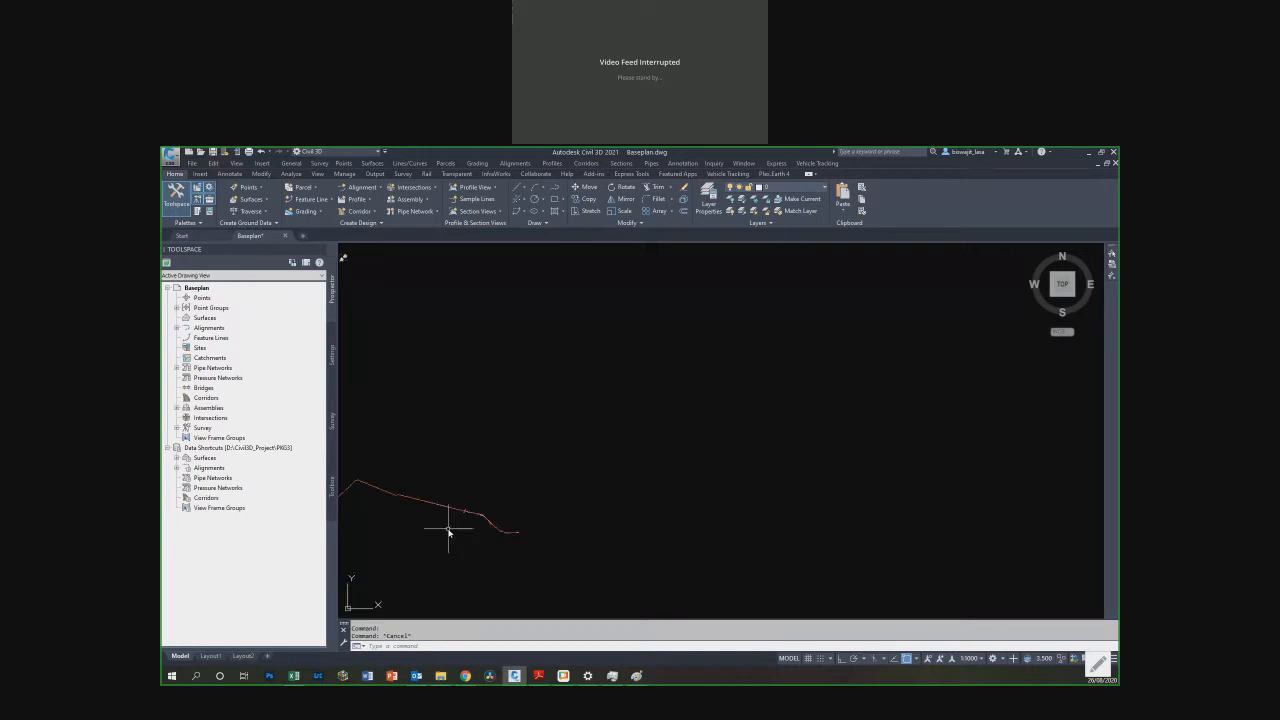
scroll(500, 430, up, 5)
click(464, 400)
key(Escape)
scroll(570, 480, down, 4)
scroll(590, 437, down, 5)
key(Escape)
Step: Flatten all objects in the Baseplan drawing to 2D with FLATTEN, keeping hidden lines
text(FLATTEN)
key(Return)
text(ALL)
key(Return)
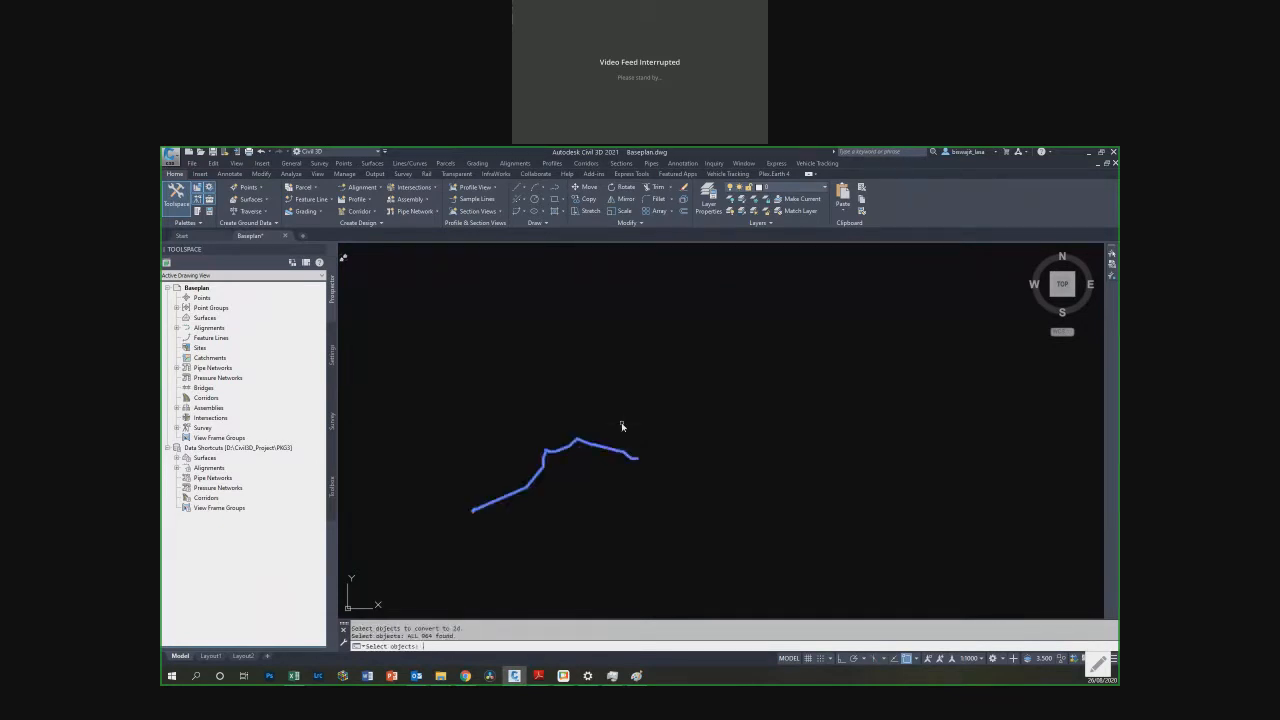
click(428, 401)
click(712, 521)
click(747, 531)
click(386, 403)
key(Return)
text(.)
key(Return)
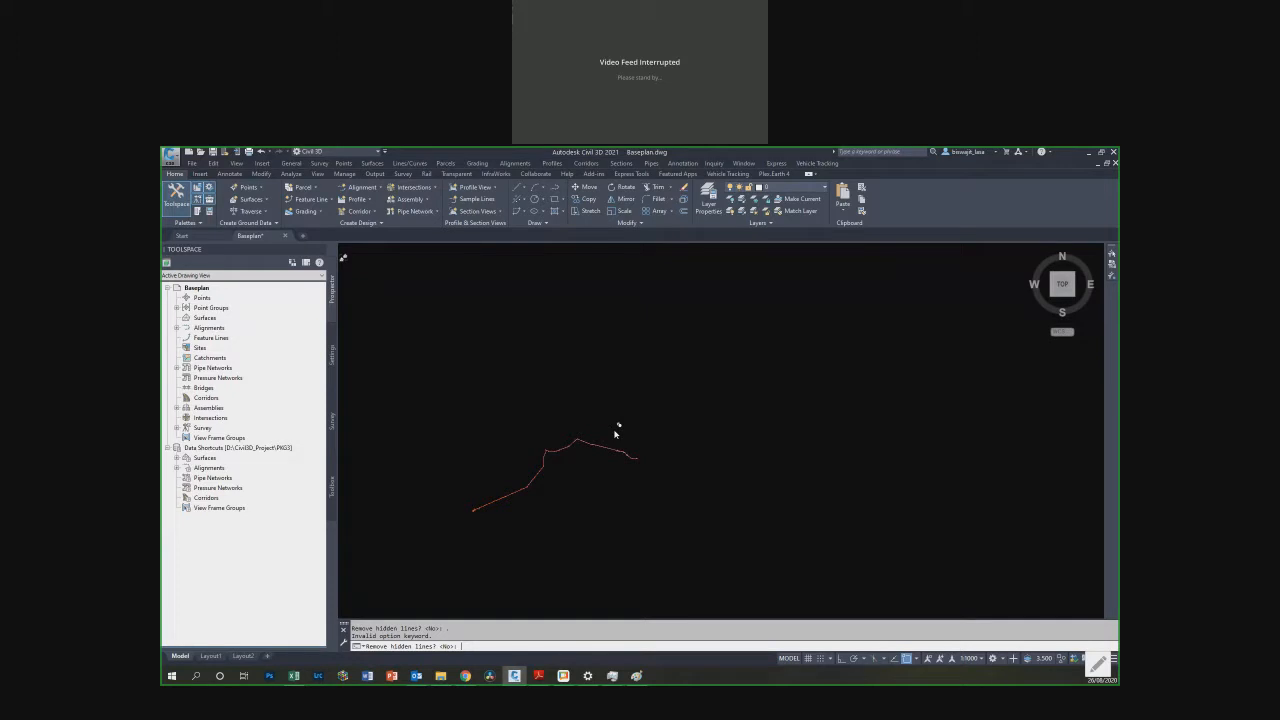
key(Return)
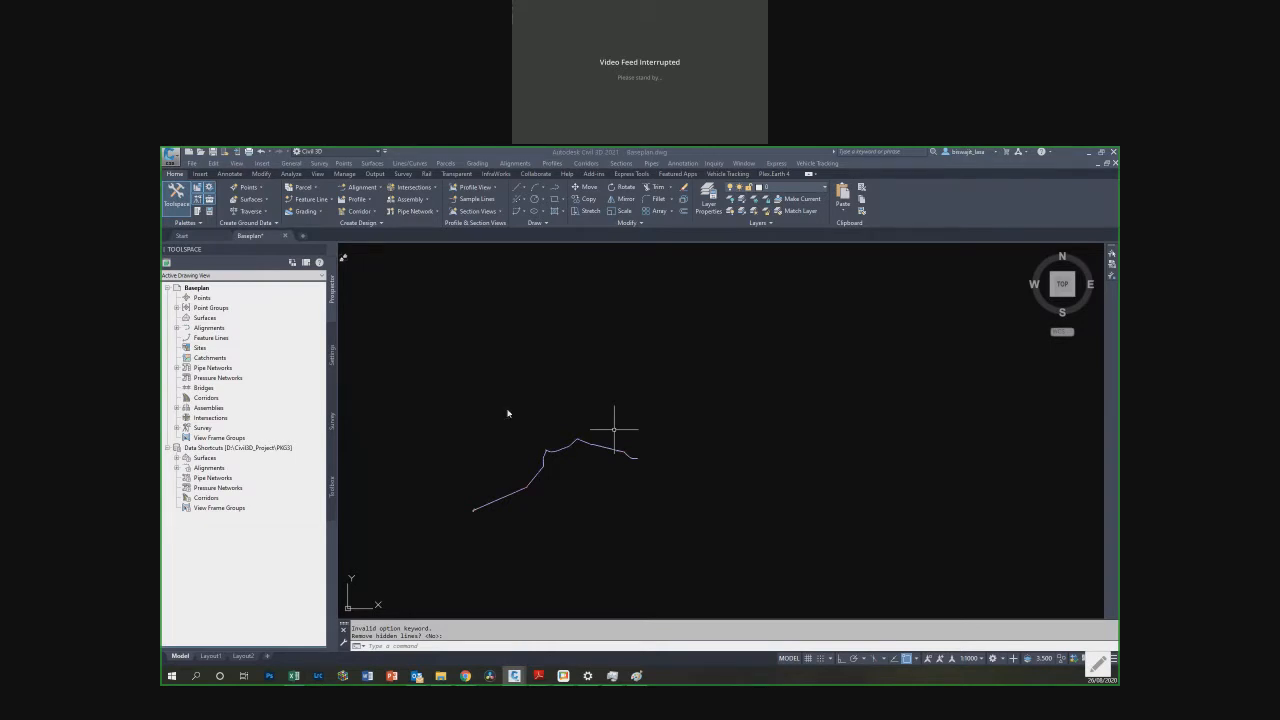
scroll(577, 478, up, 4)
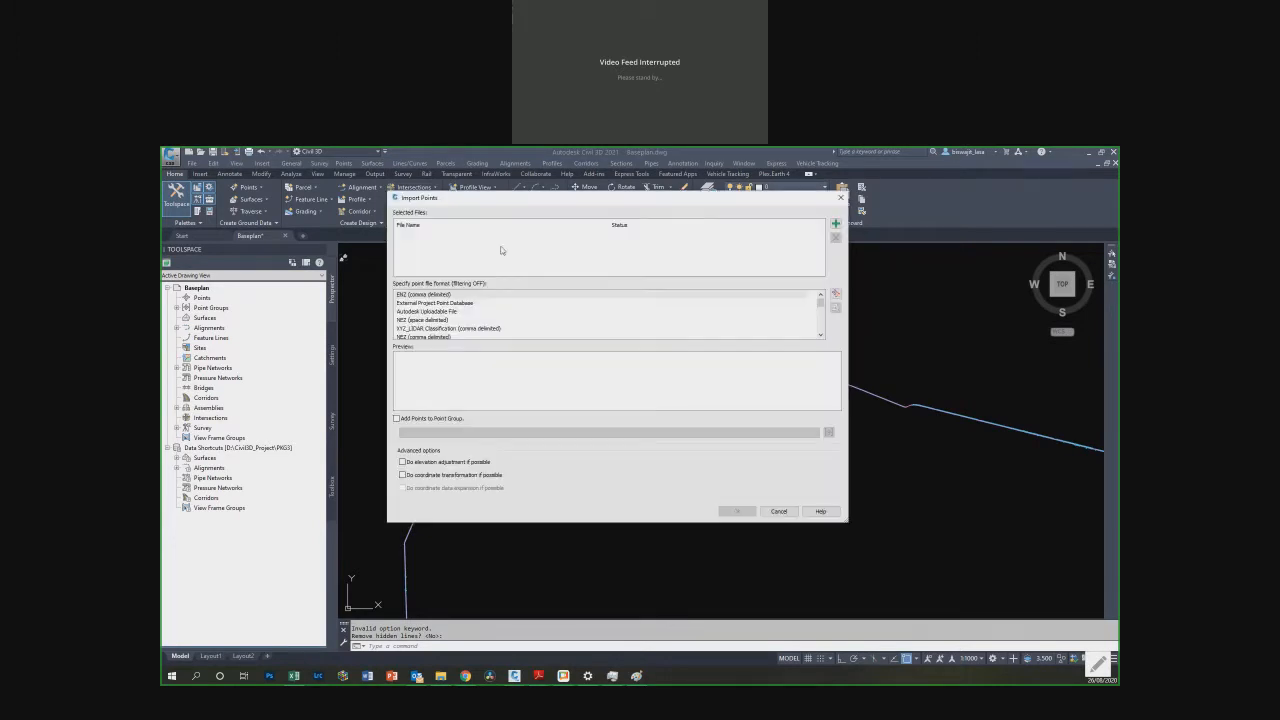
key(Escape)
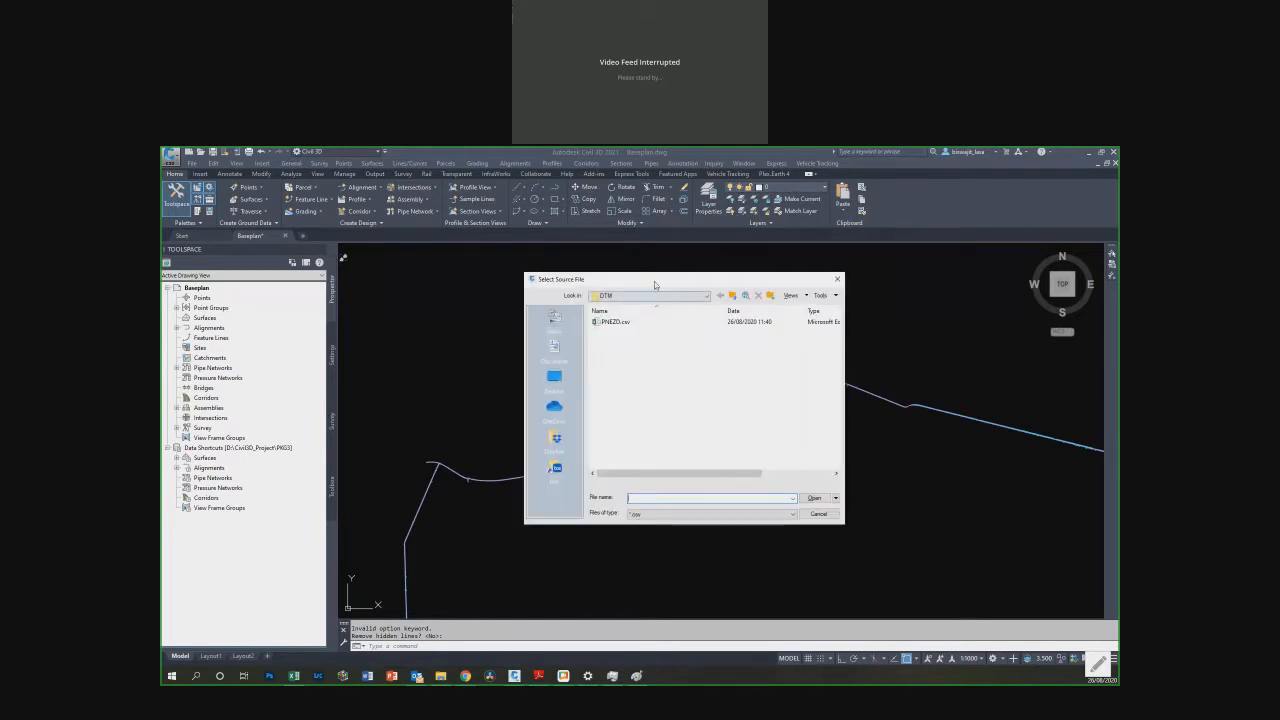
key(Escape)
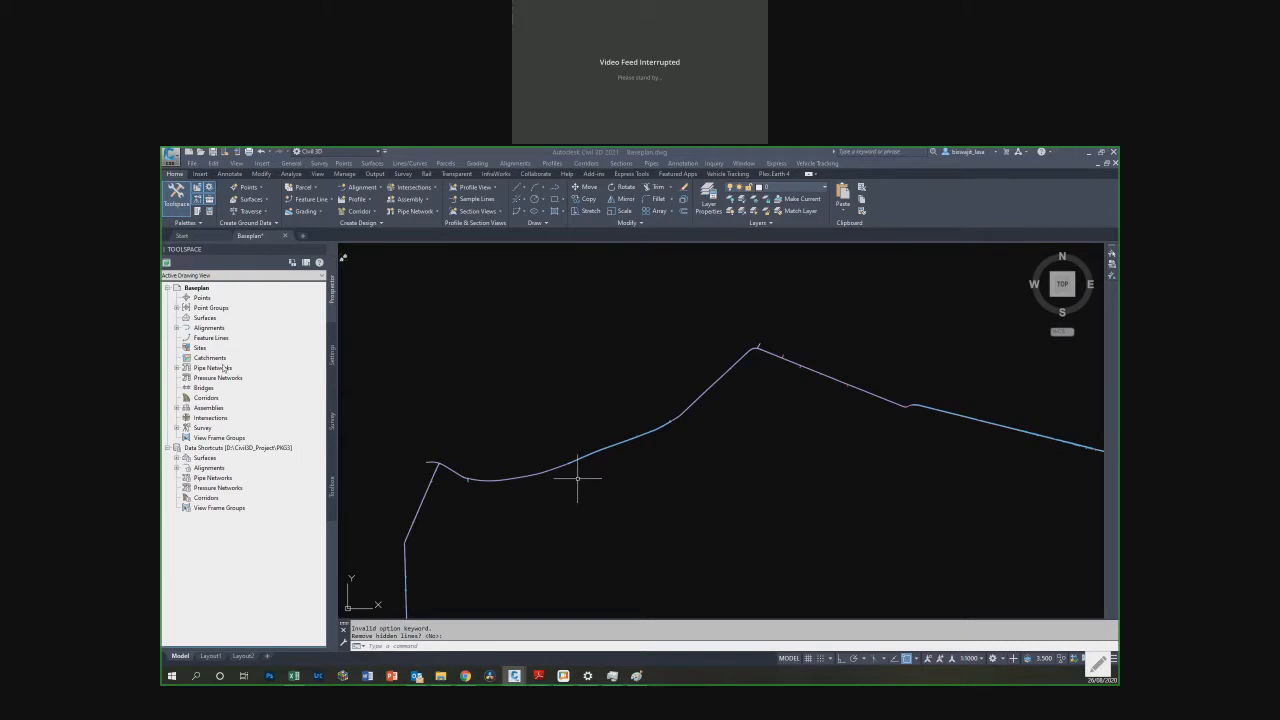
click(536, 363)
click(633, 411)
key(alt+Tab)
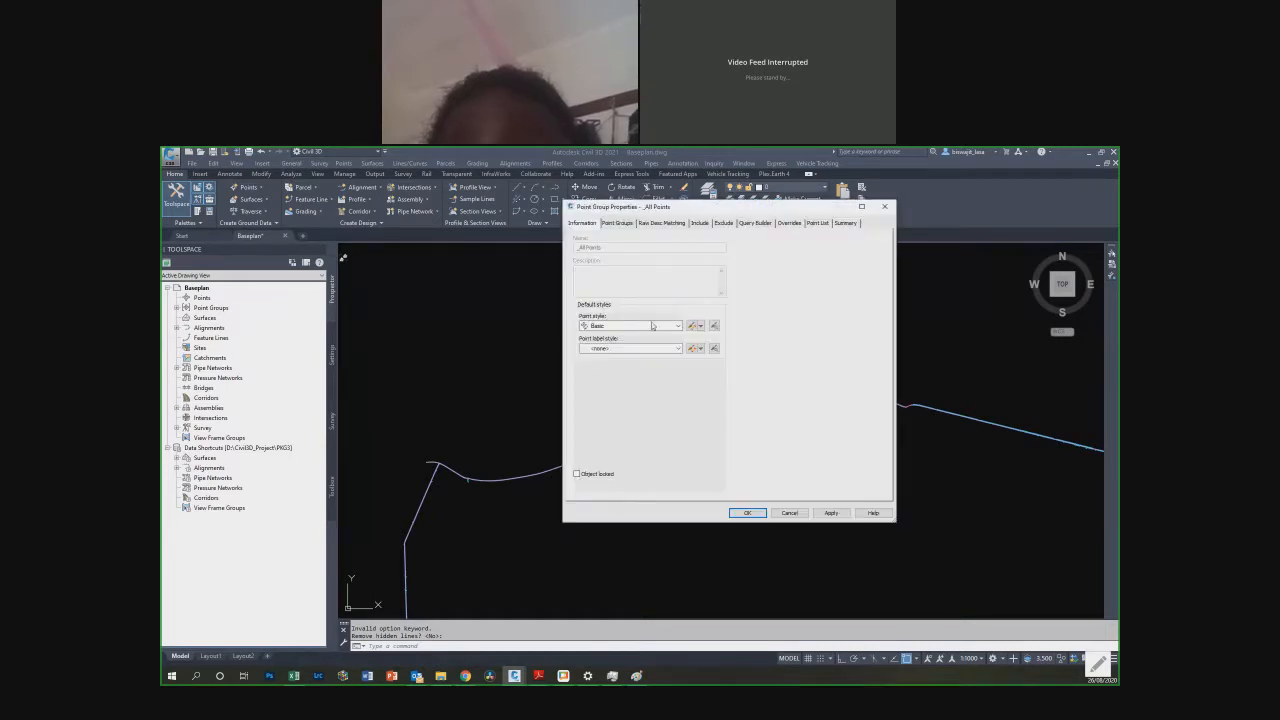
Step: Set the point style of the _All Points group to <none> and apply the group properties
click(650, 326)
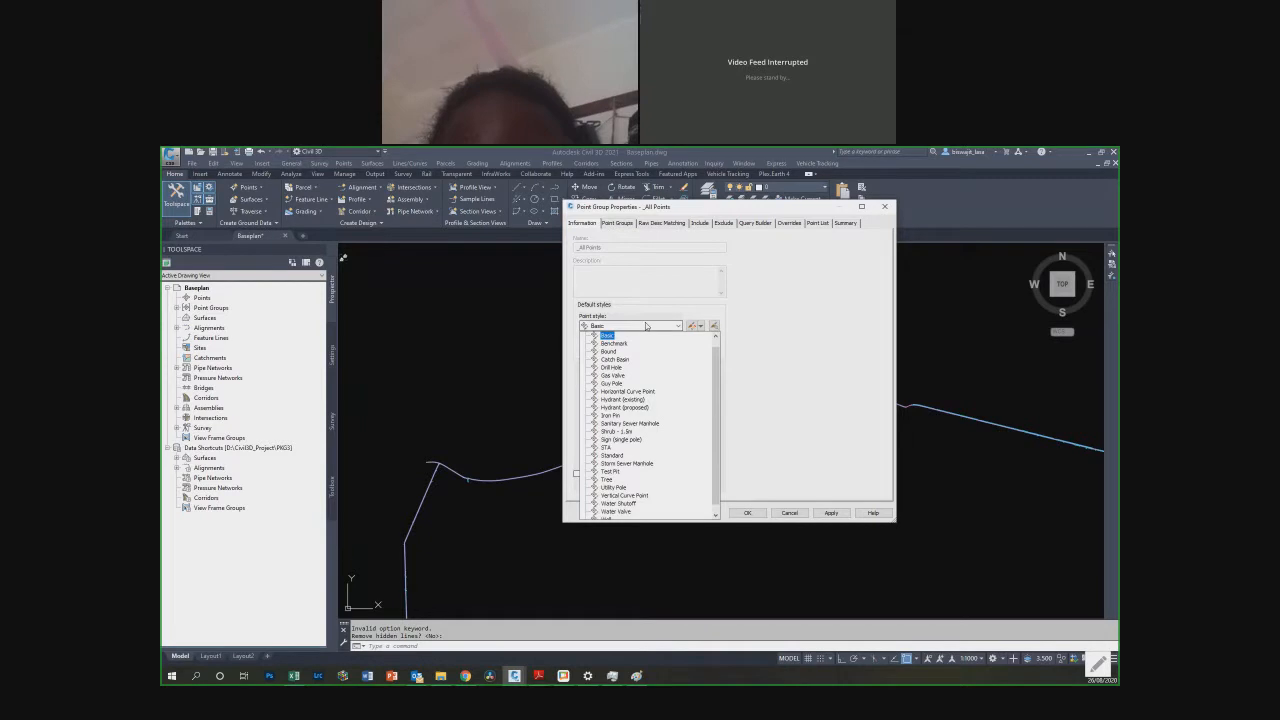
scroll(607, 342, up, 1)
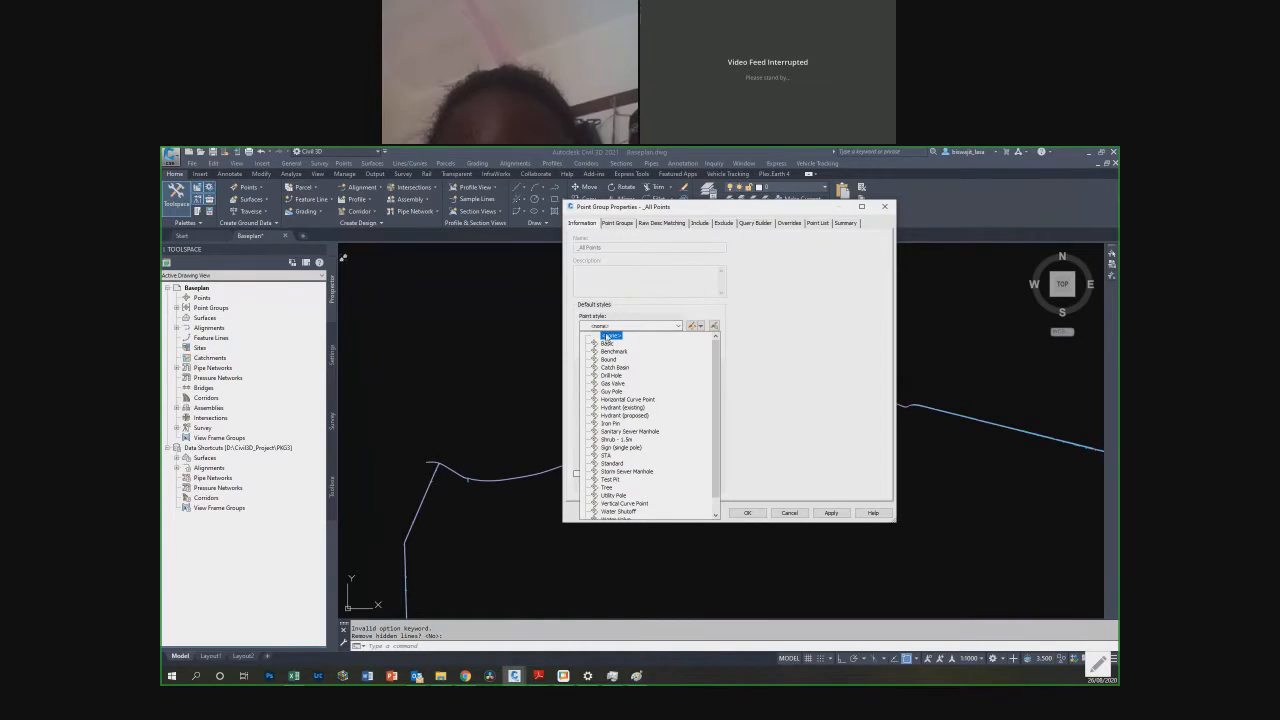
click(607, 338)
click(747, 513)
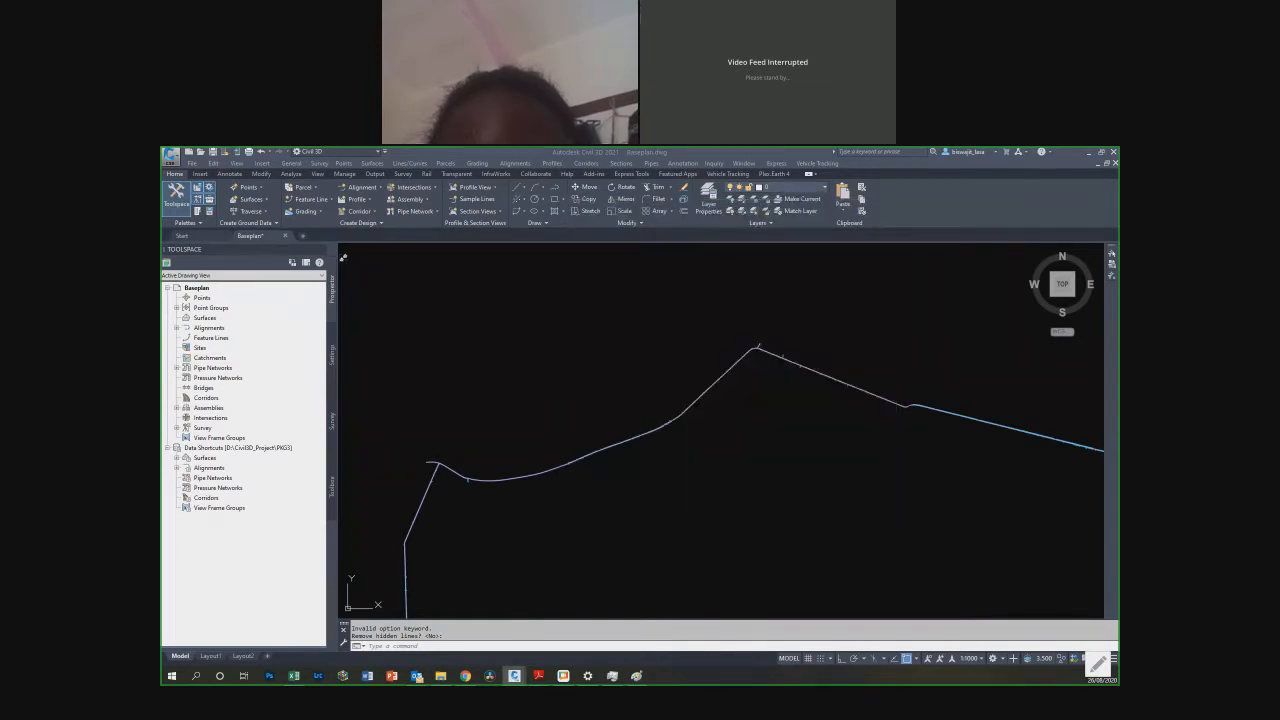
Step: Copy all of the flattened road linework in the Baseplan drawing to the clipboard
key(Escape)
scroll(529, 434, down, 4)
click(428, 392)
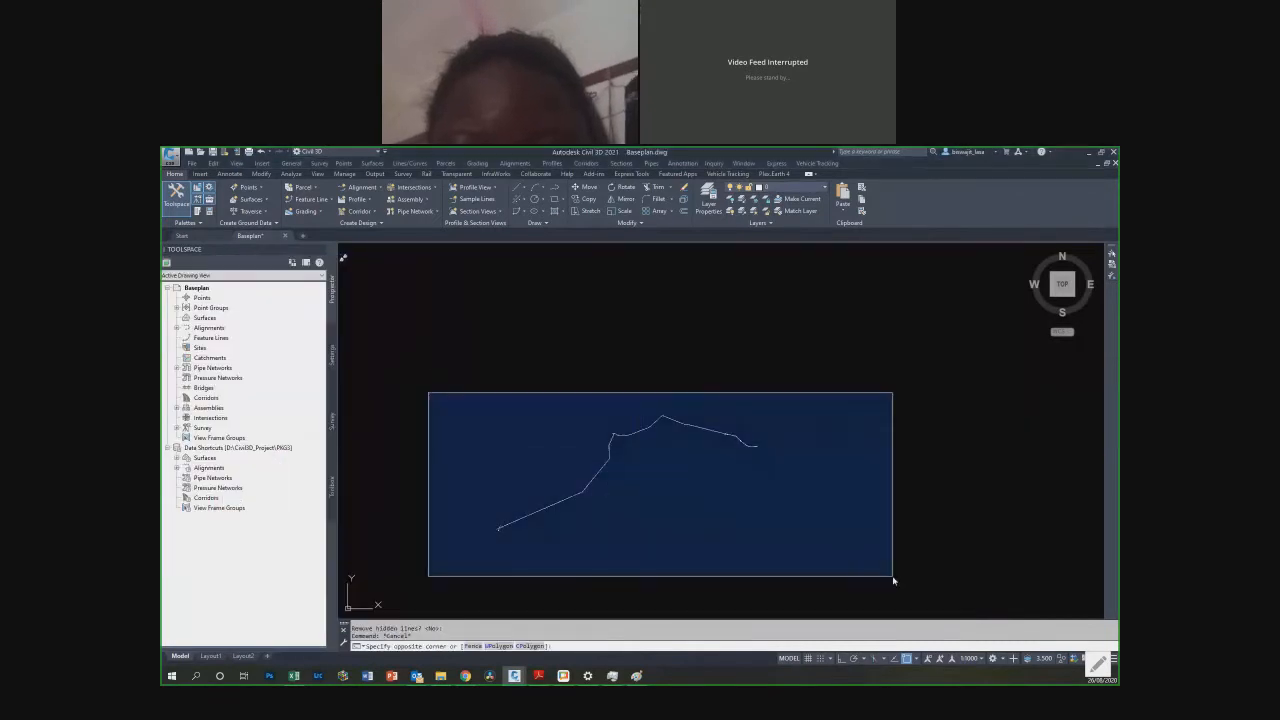
click(894, 580)
key(ctrl+c)
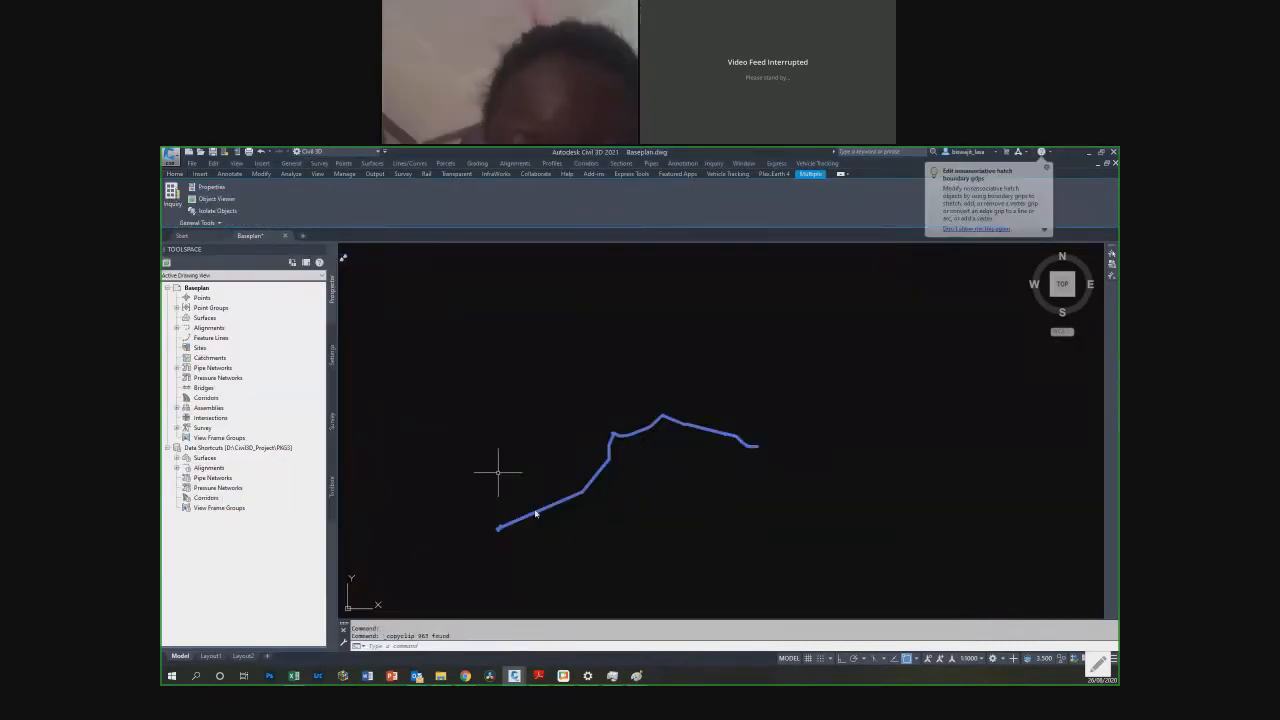
Step: Switch to the DTM.dwg window, maximize it and paste the copied road linework into it
mouse_move(514, 676)
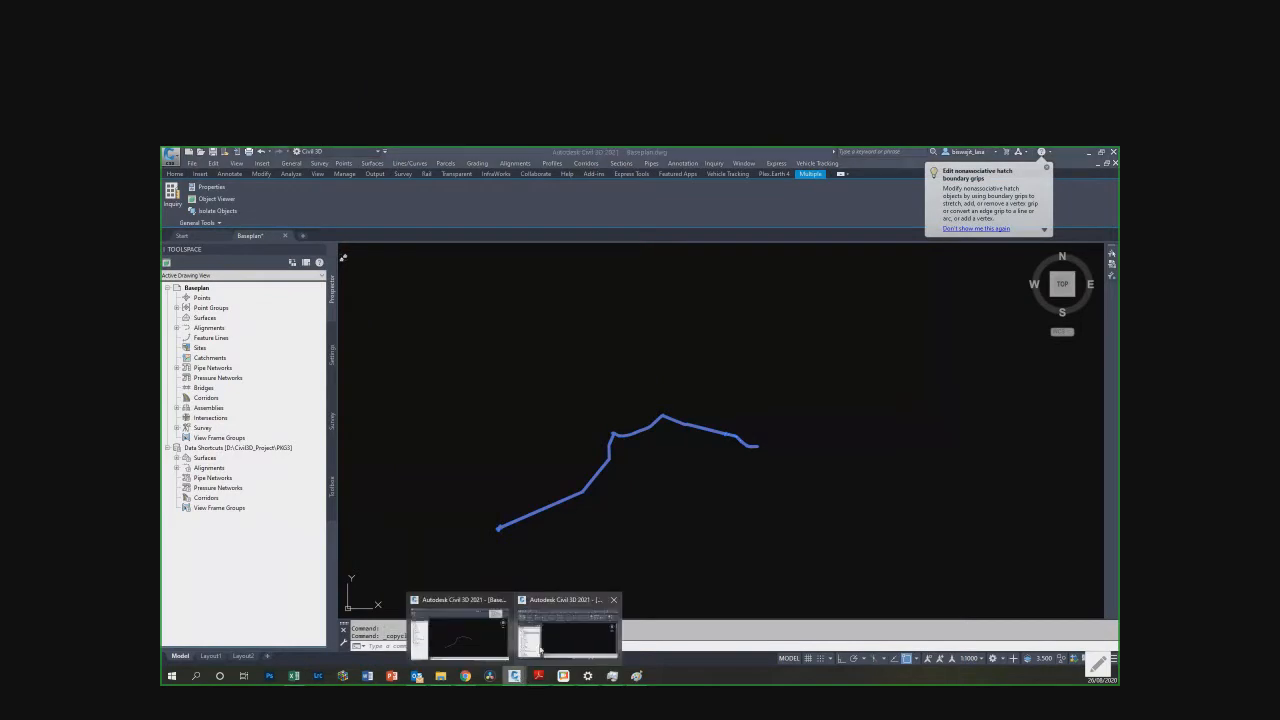
click(583, 645)
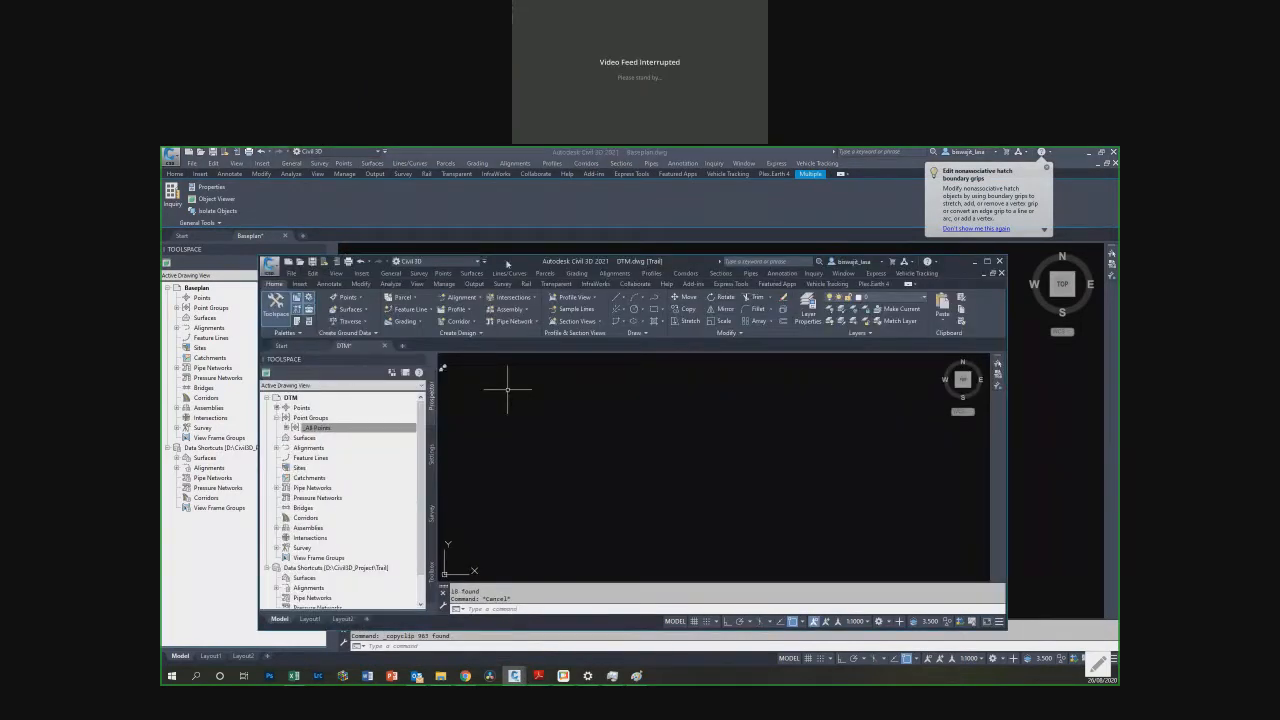
key(super+Up)
click(216, 163)
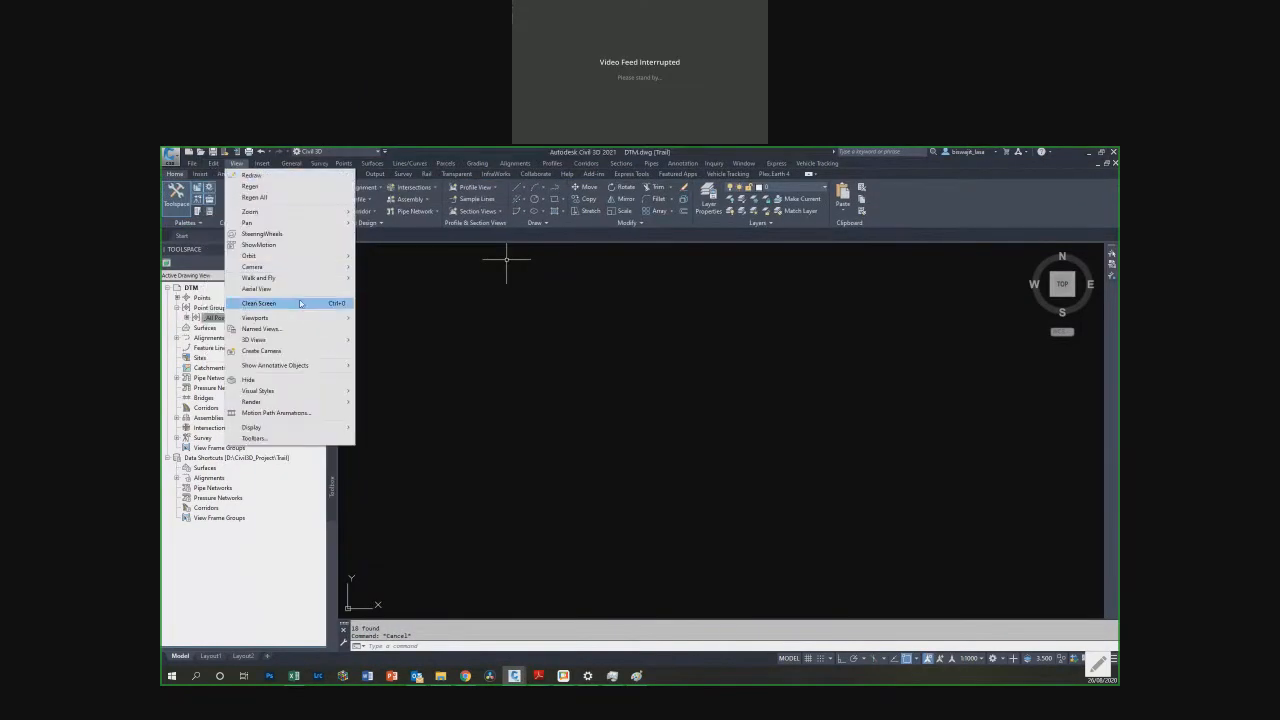
click(262, 279)
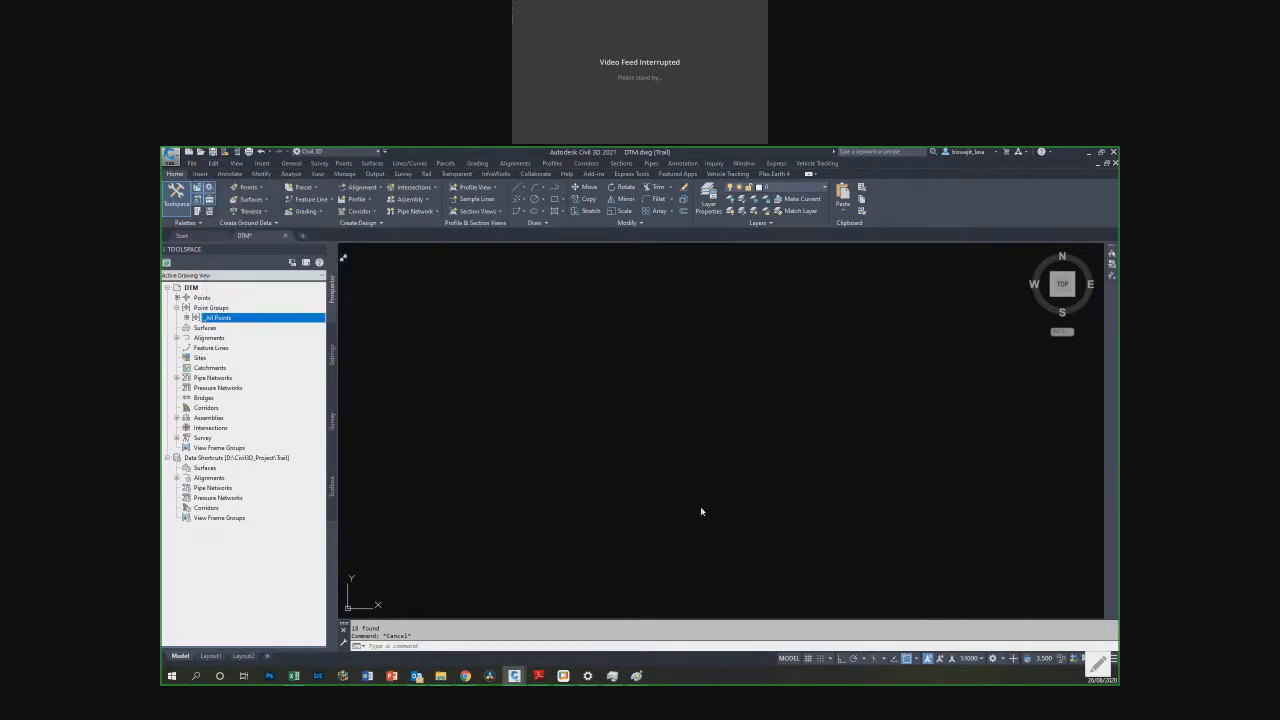
click(584, 366)
key(Escape)
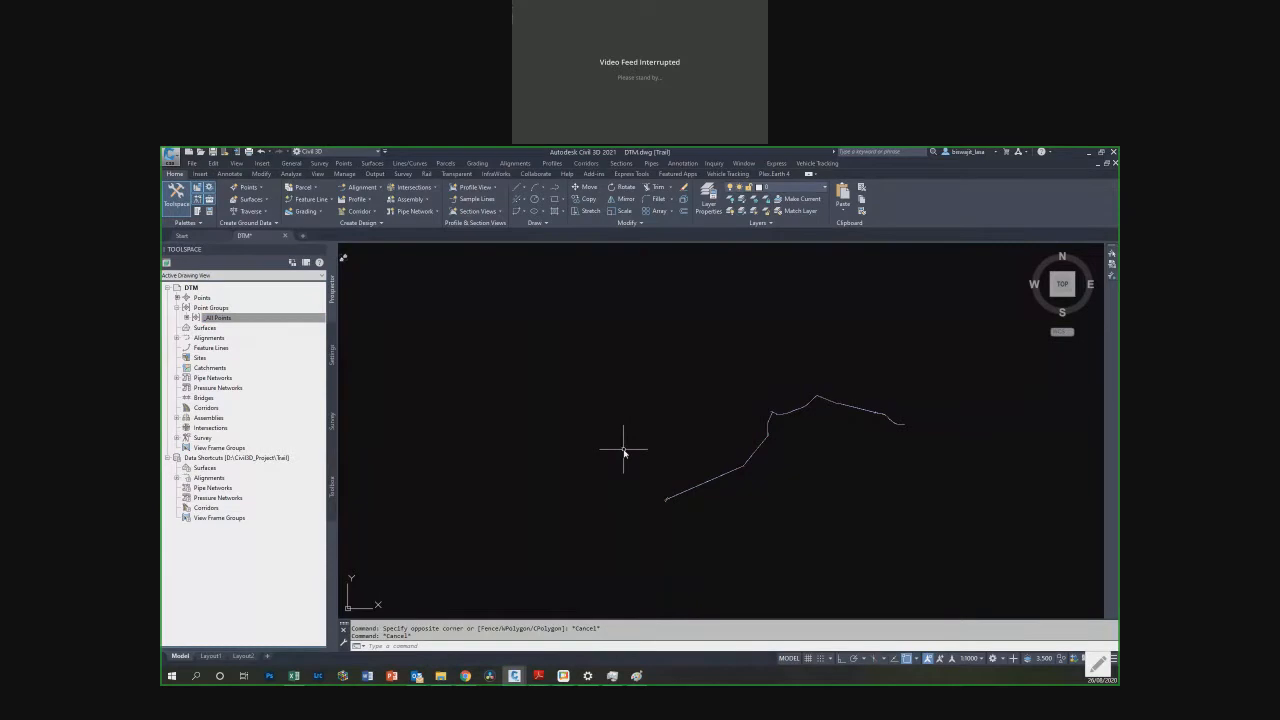
Step: Zoom to the extents of the pasted linework and save the DTM drawing
text(z)
key(Return)
text(e)
key(Return)
key(Escape)
key(Escape)
key(ctrl+s)
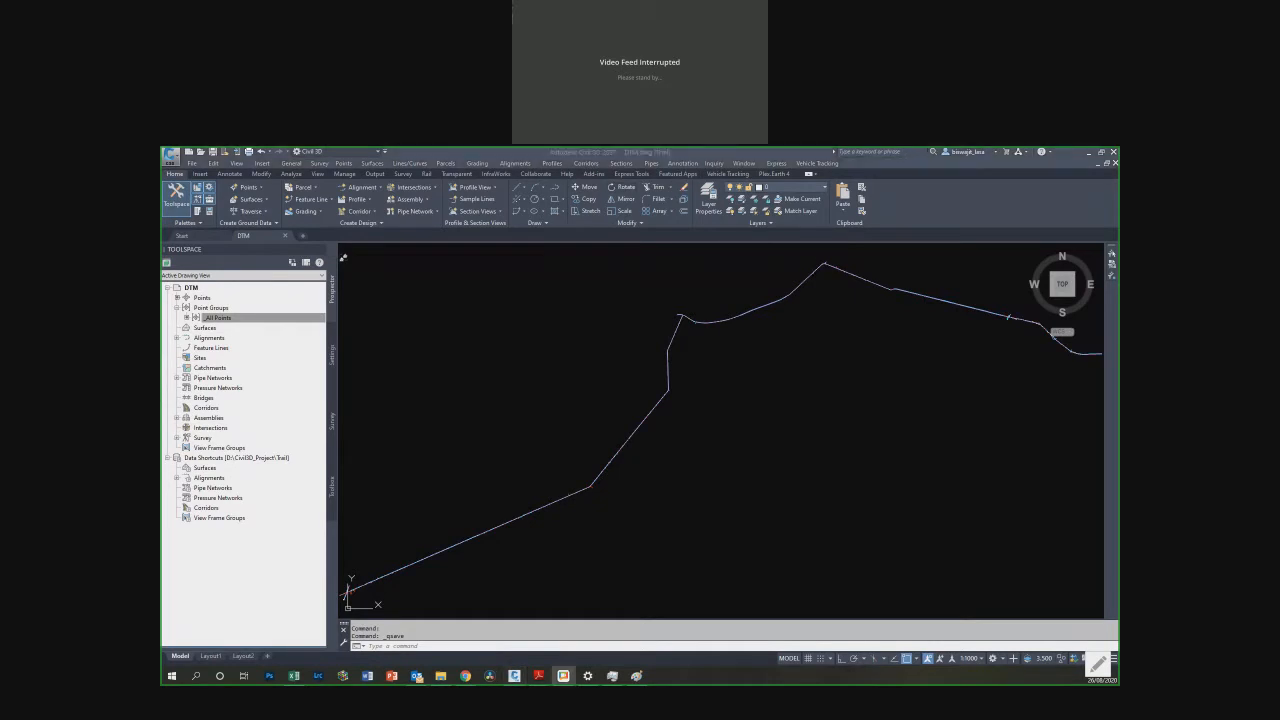
Step: Examine the pasted road linework around its bends and return to the full drawing extents
click(598, 350)
scroll(610, 345, down, 3)
scroll(491, 445, up, 5)
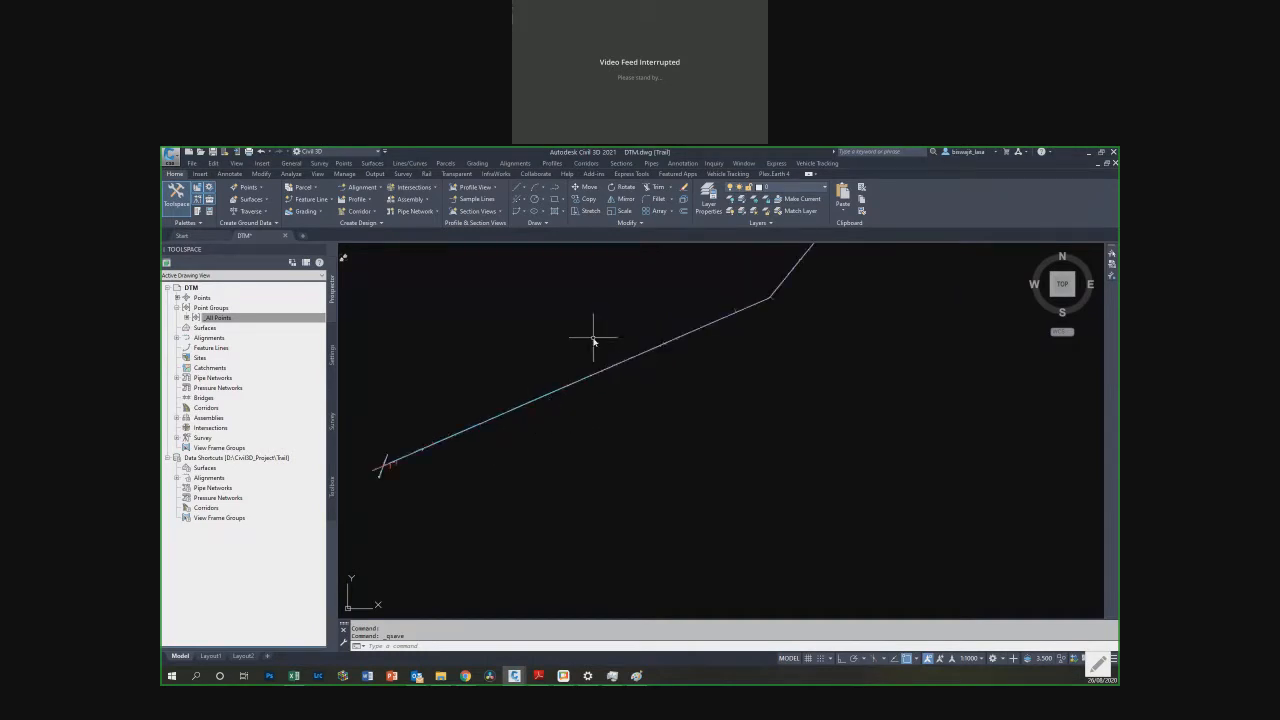
scroll(514, 376, down, 4)
scroll(470, 555, down, 5)
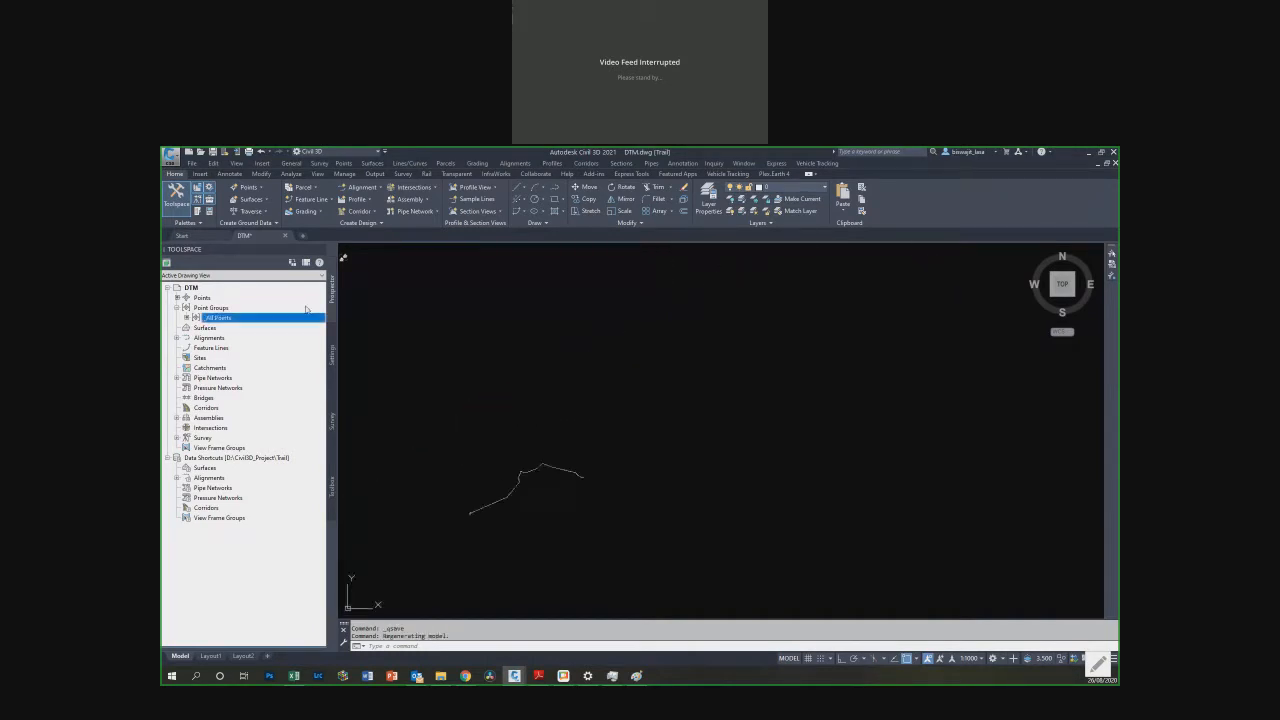
scroll(551, 470, up, 5)
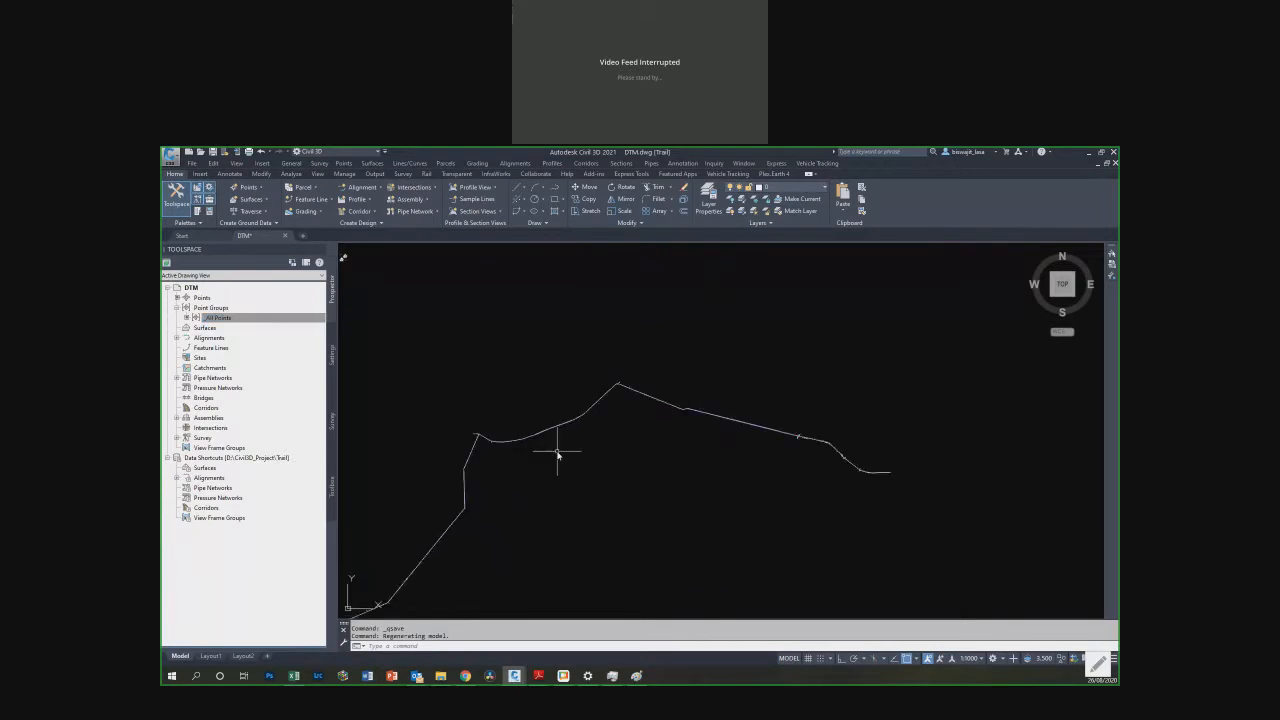
scroll(500, 440, up, 6)
scroll(598, 390, down, 4)
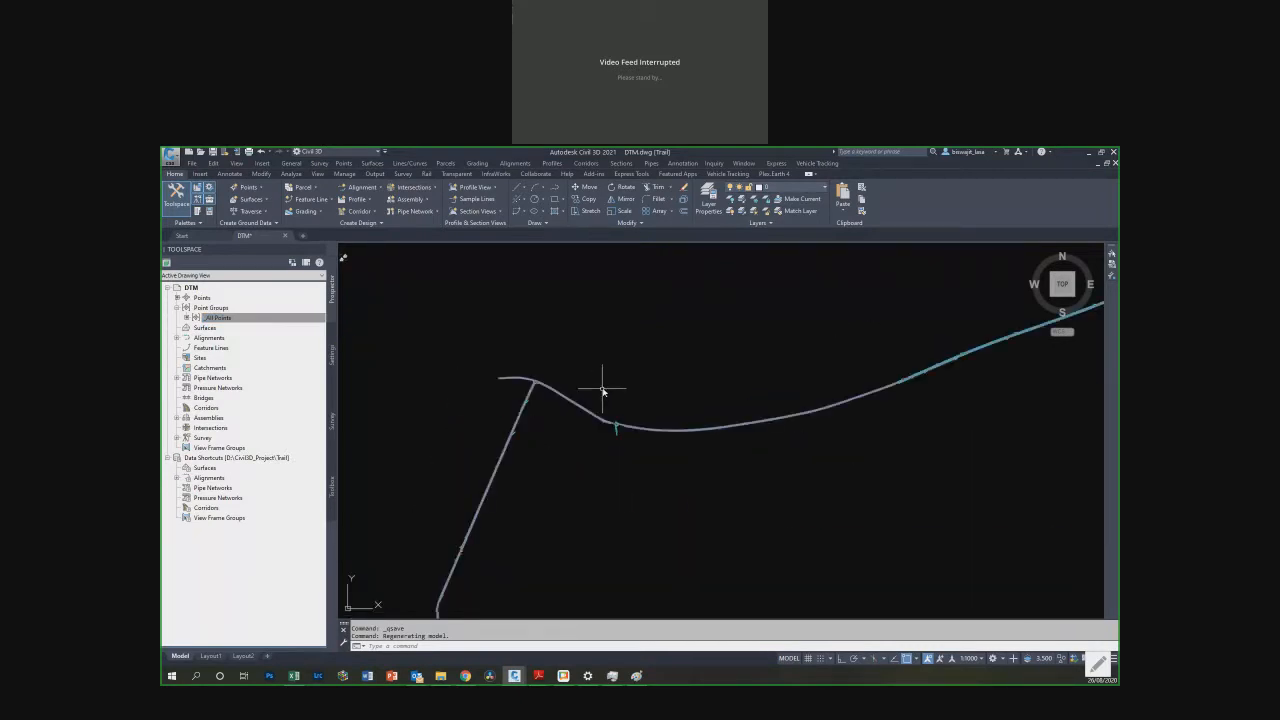
scroll(602, 389, down, 3)
text(z)
key(Return)
text(e)
key(Return)
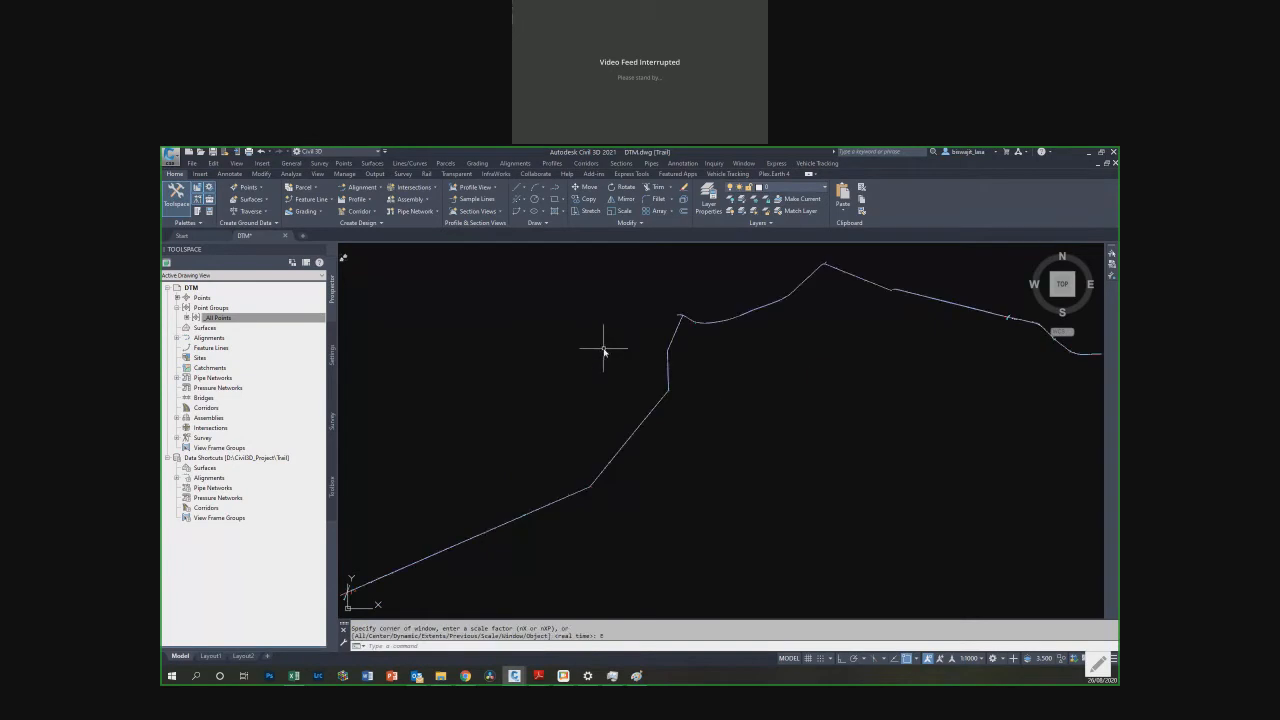
click(571, 394)
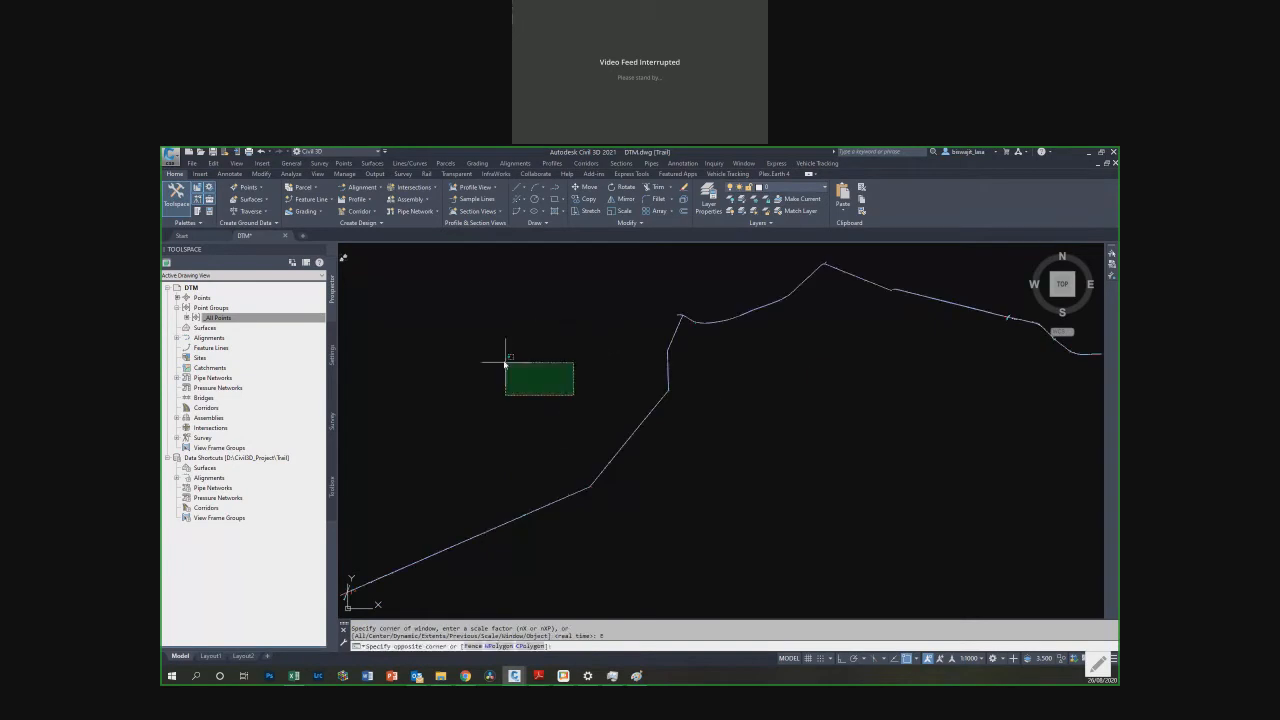
key(Escape)
key(Escape)
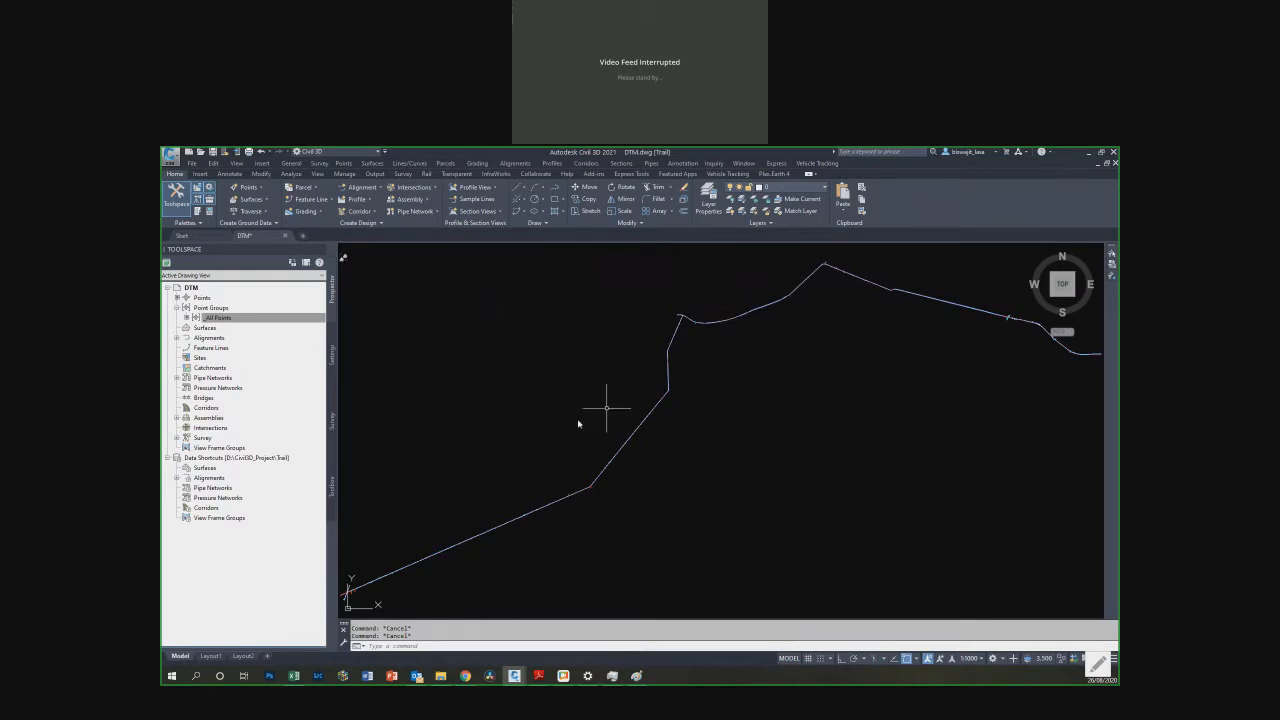
Step: Inspect the pasted linework closely along the straight southwestern stretch of the road and across the full route
scroll(571, 543, up, 3)
scroll(417, 277, up, 5)
scroll(588, 396, down, 2)
scroll(590, 400, down, 2)
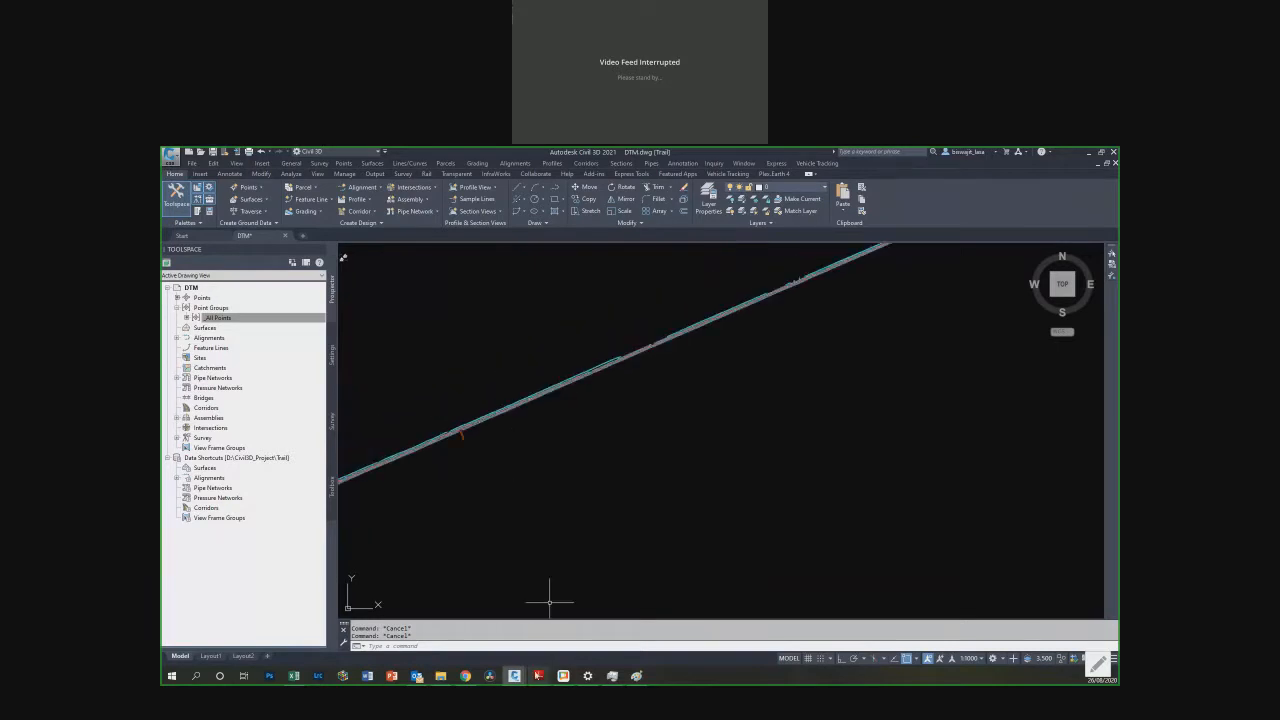
scroll(626, 451, down, 2)
scroll(537, 449, down, 2)
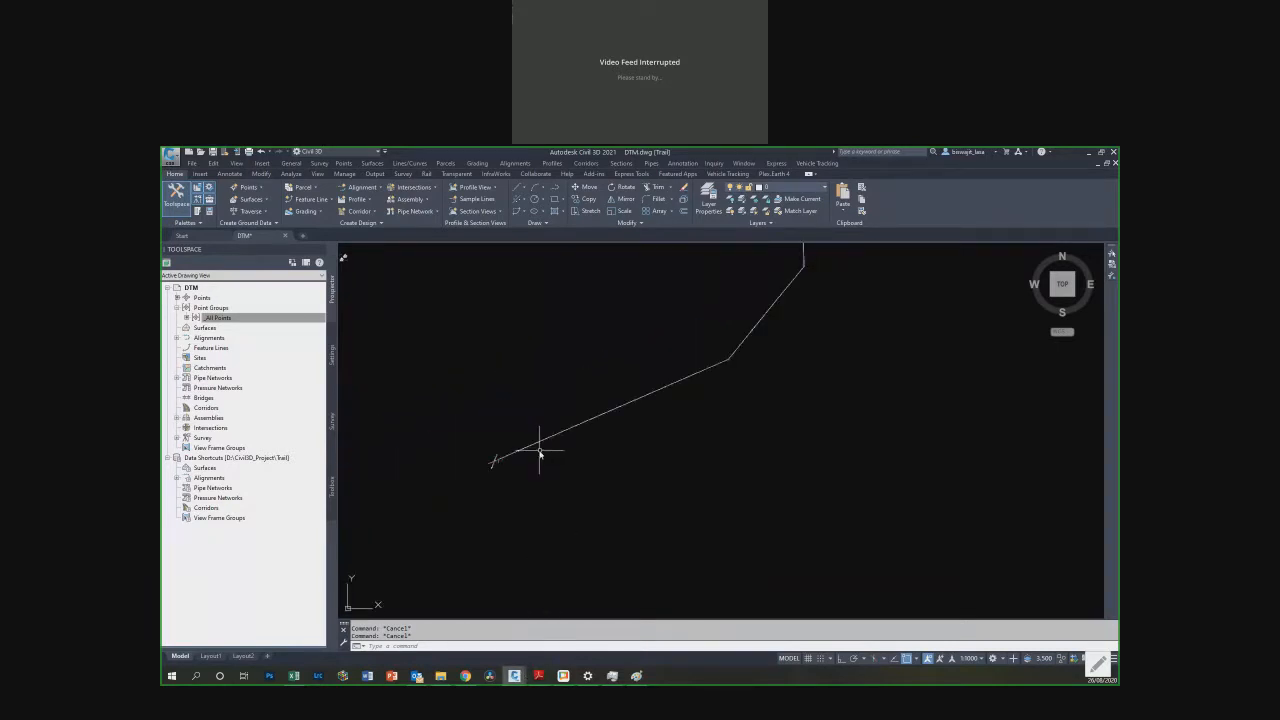
scroll(597, 417, down, 4)
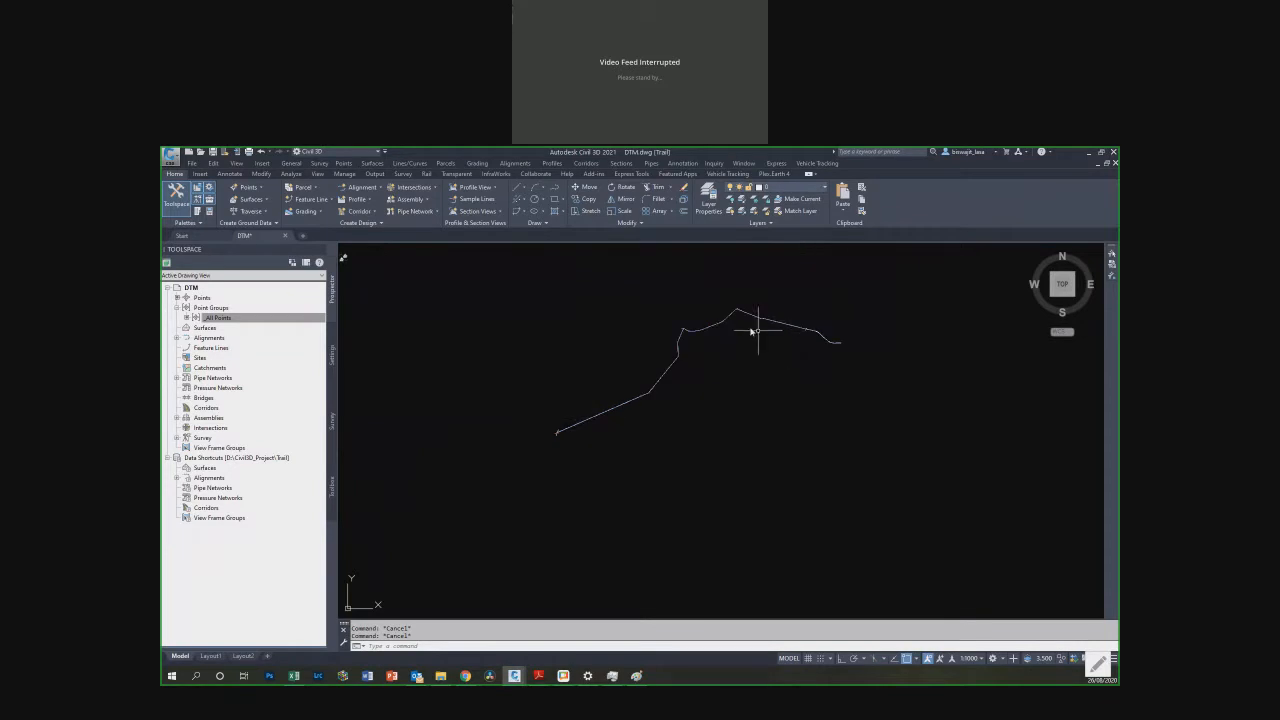
scroll(728, 275, up, 4)
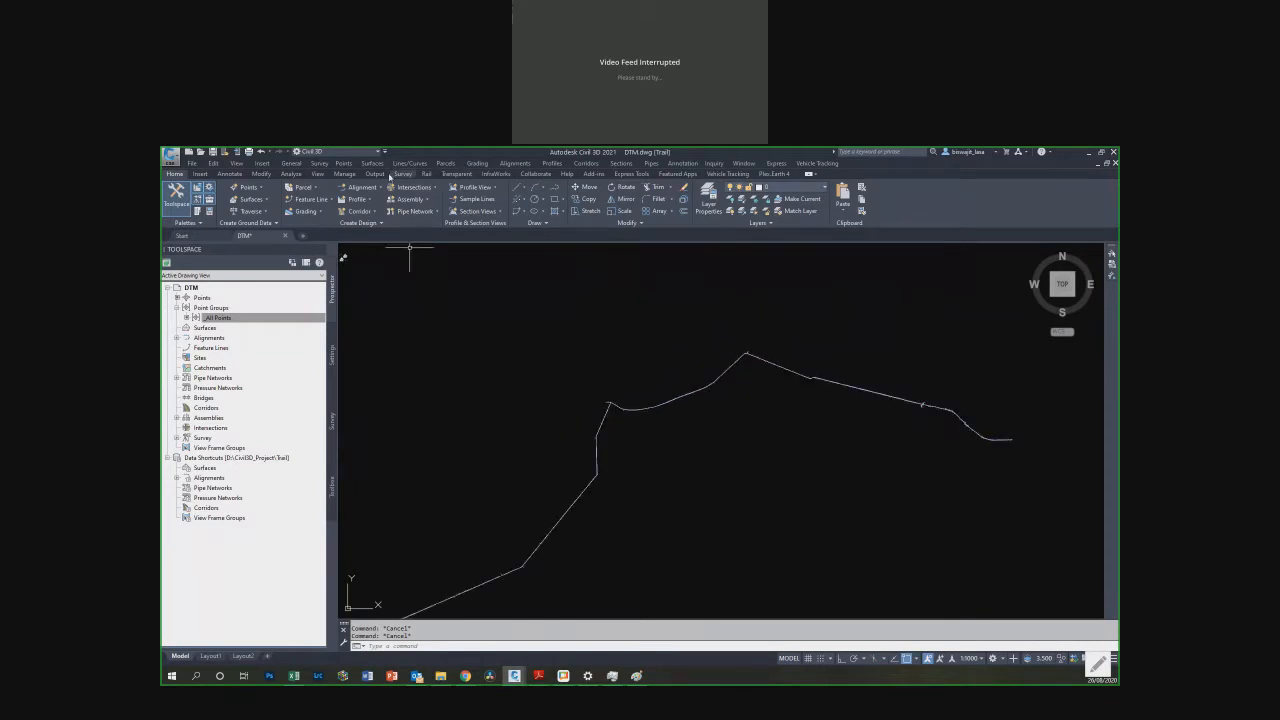
Step: Create a TIN surface named DTM on the C-TOPO layer with the Contours 2m and 10m (Background) style
click(373, 163)
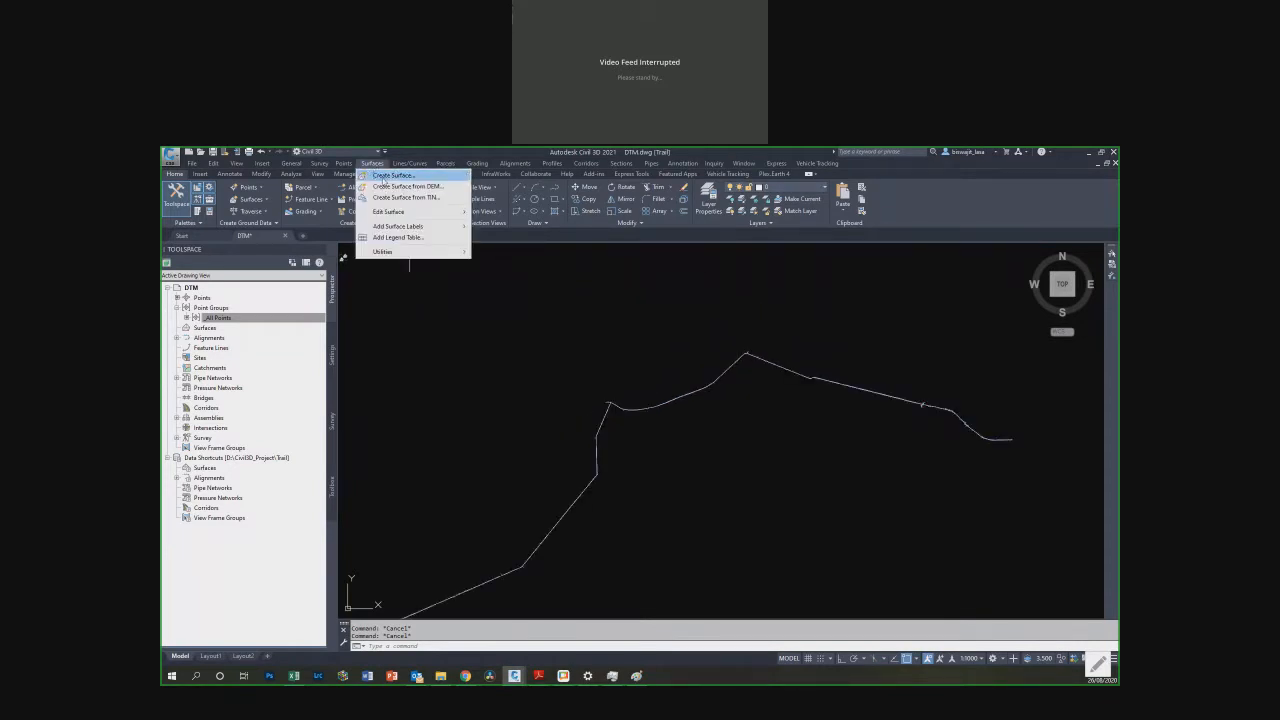
click(389, 177)
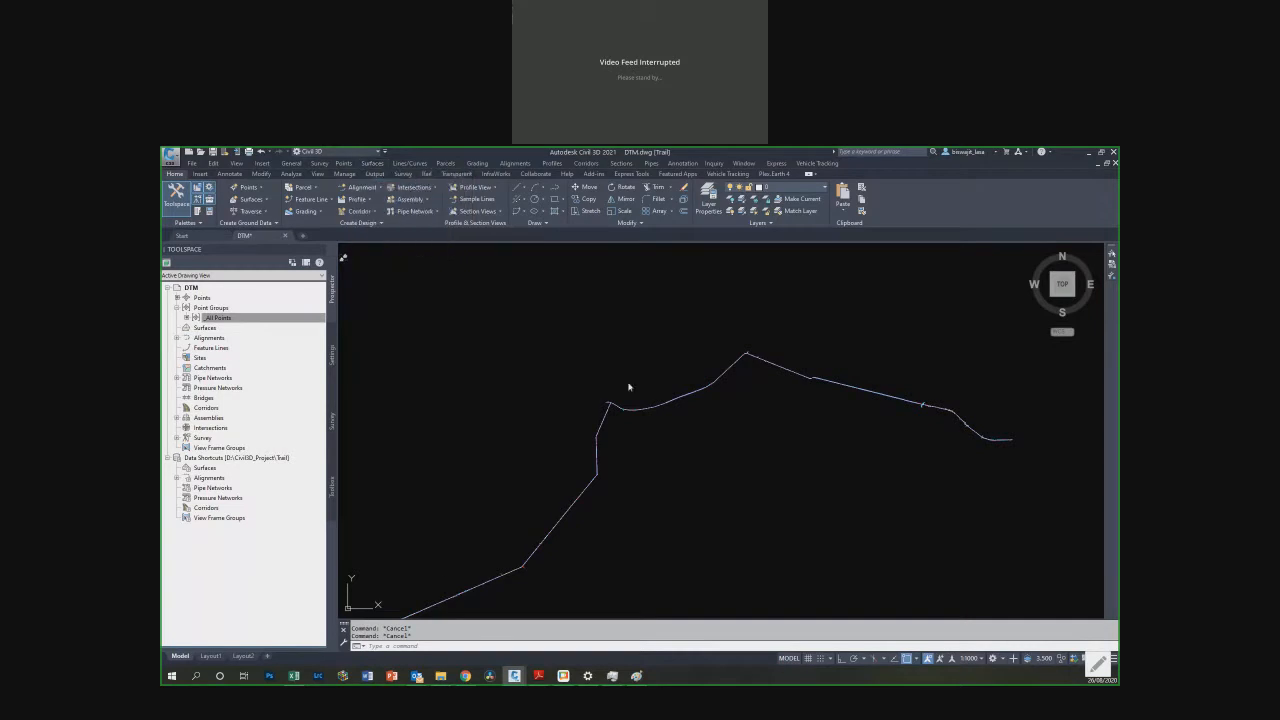
drag(162, 292, 781, 278)
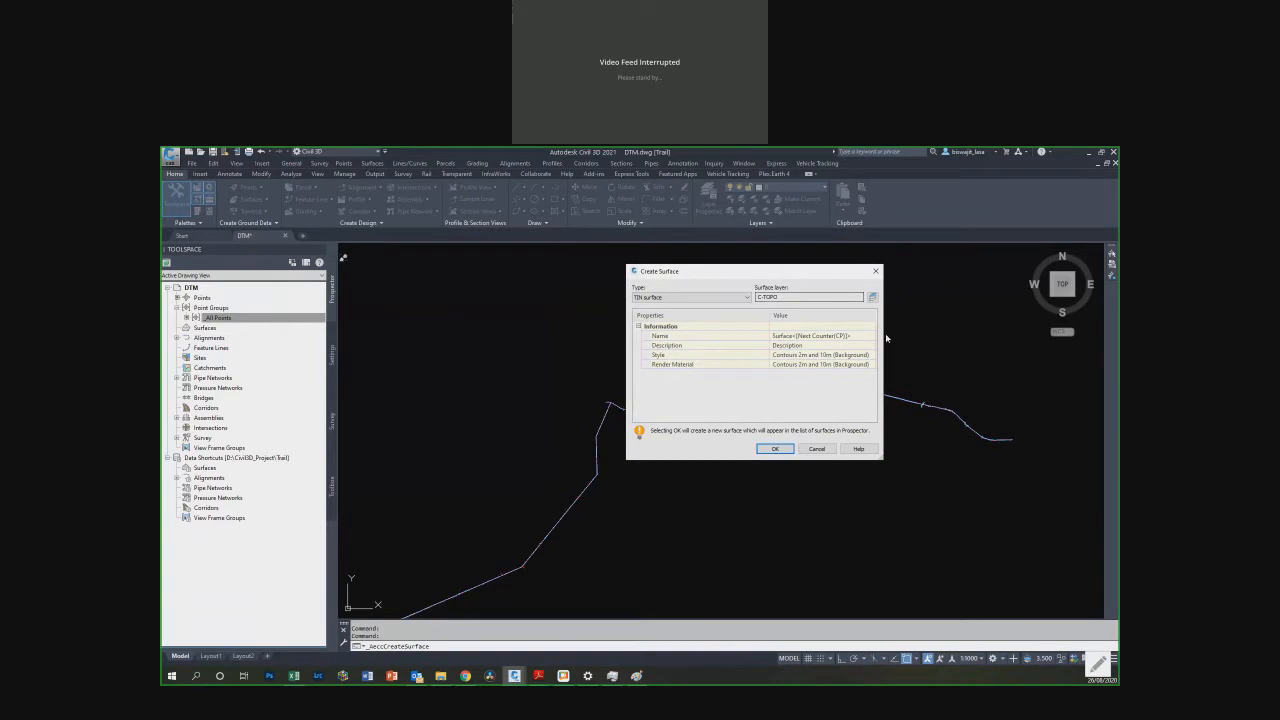
click(772, 336)
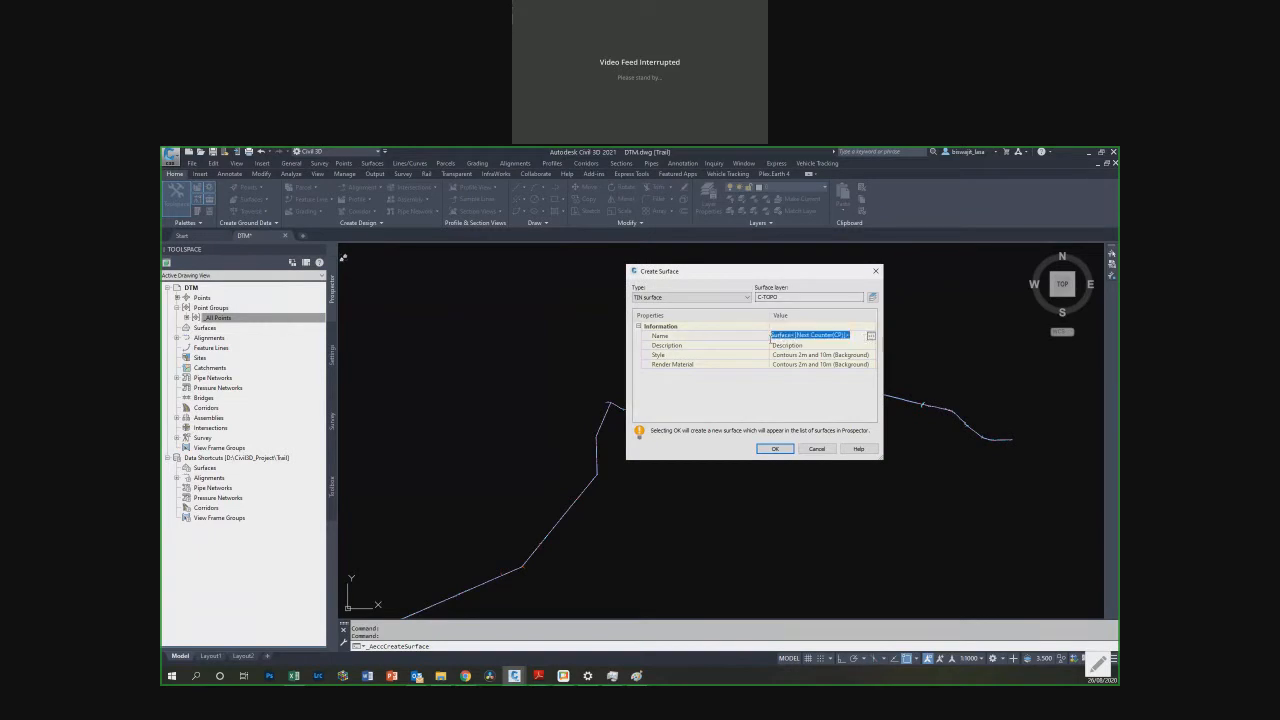
text(O)
text(TM)
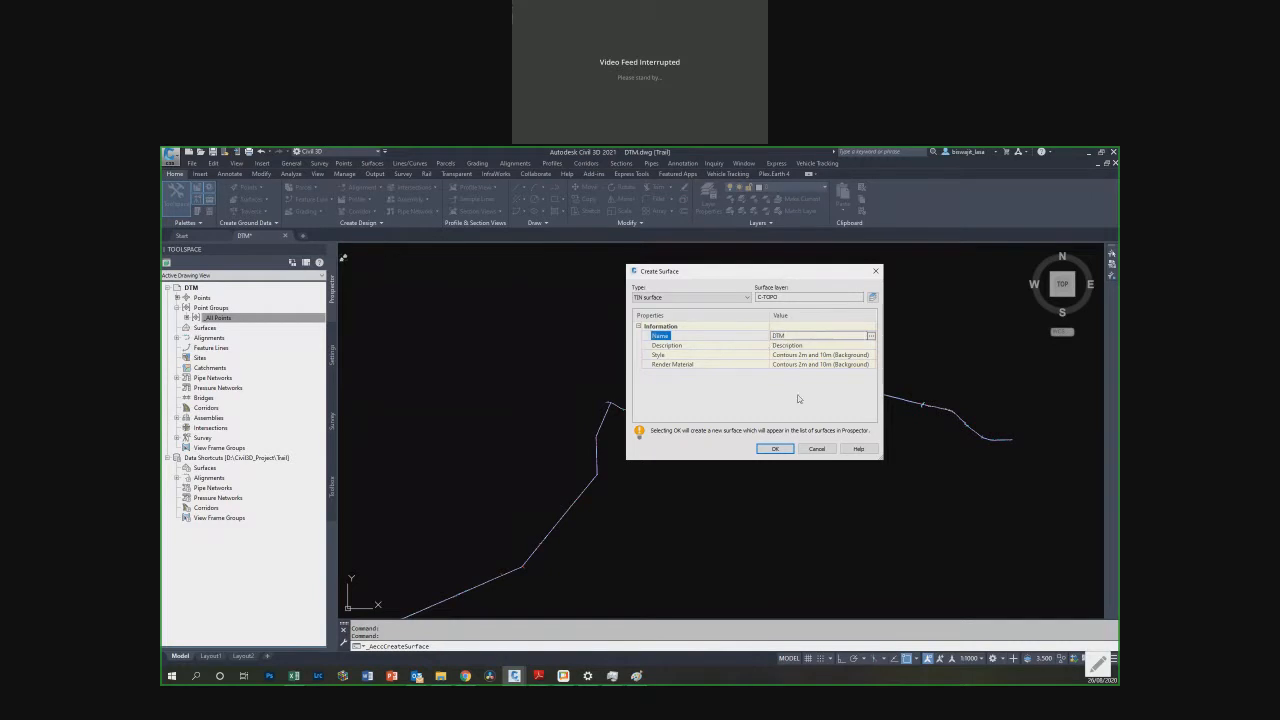
click(775, 448)
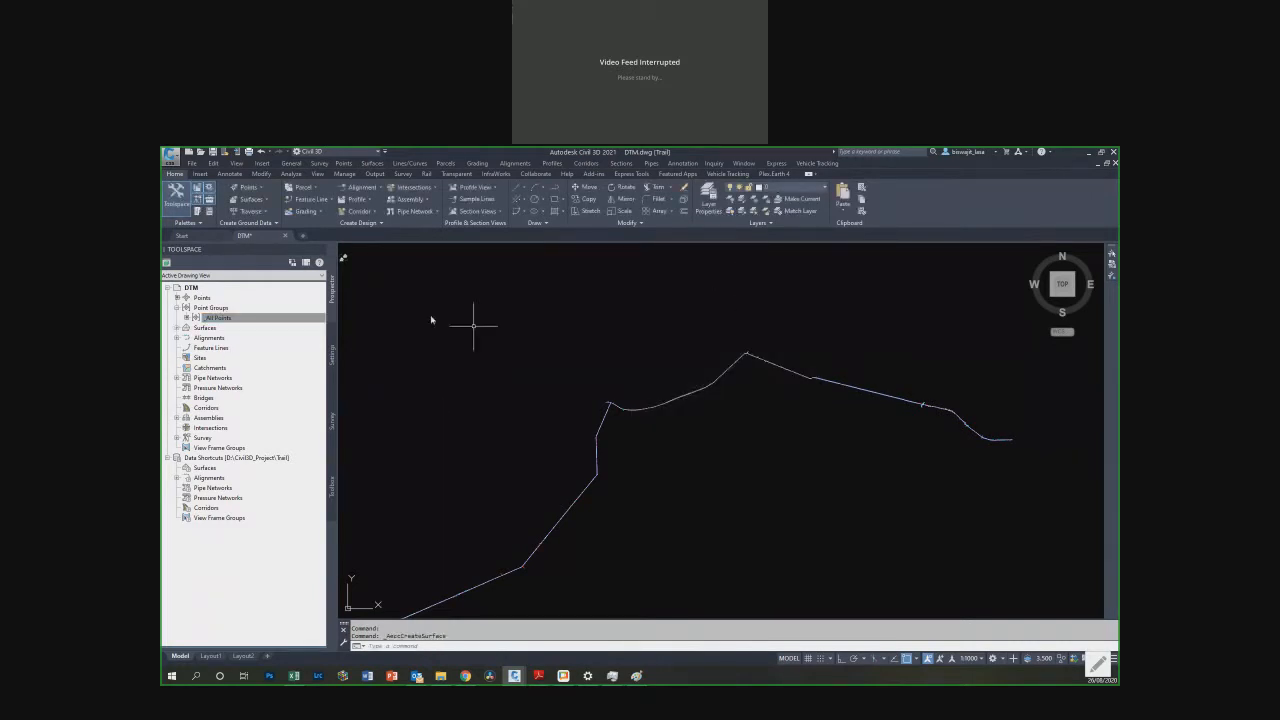
Step: Examine the new DTM surface's definition categories, including boundaries, breaklines and contours
click(177, 328)
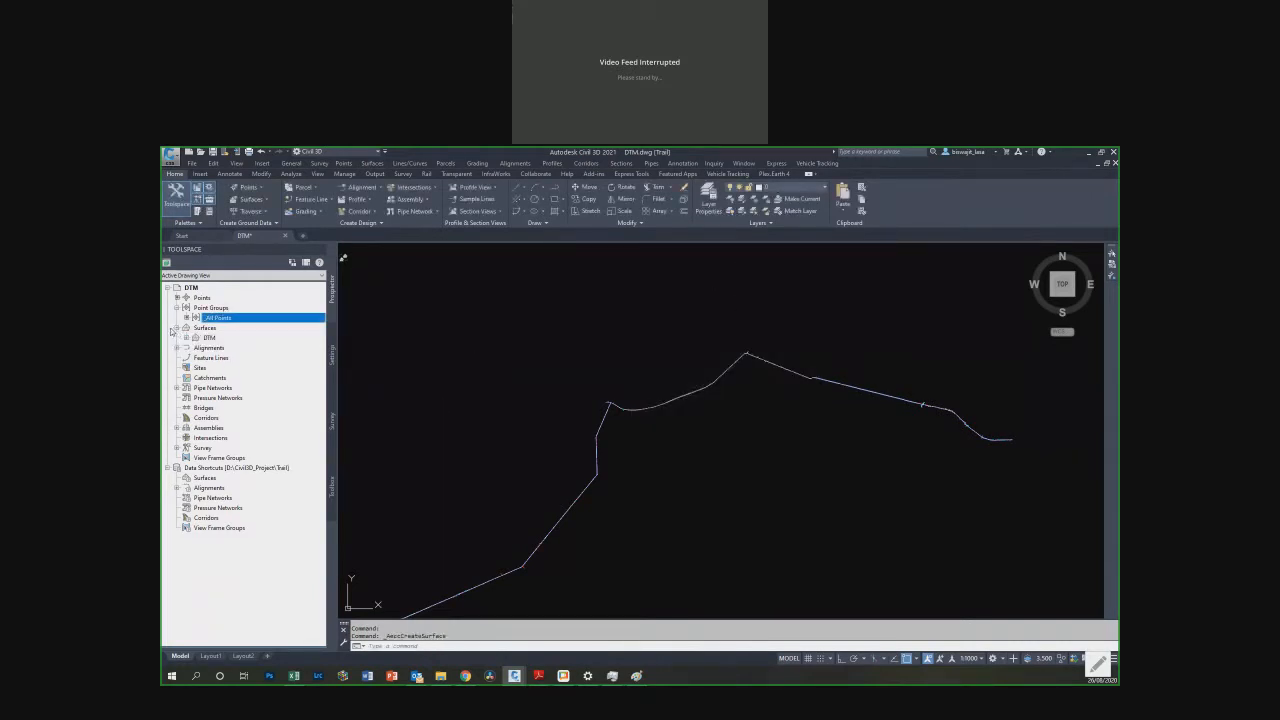
click(186, 338)
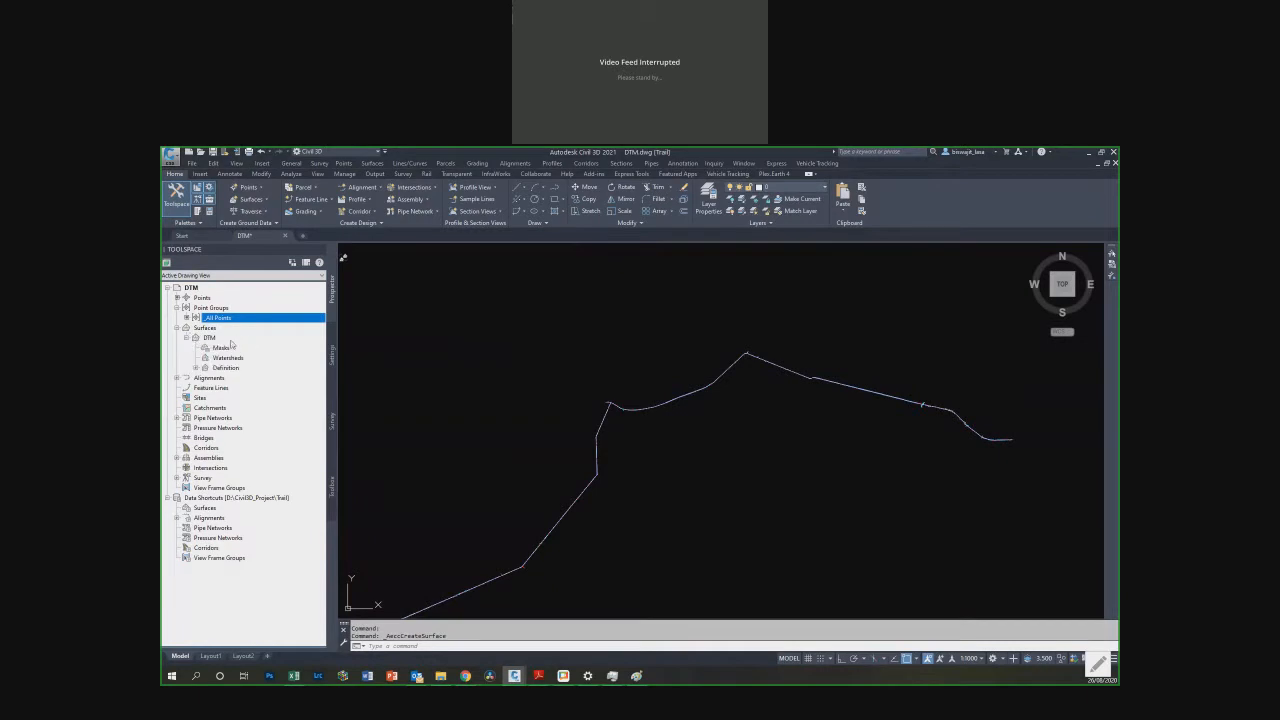
click(236, 340)
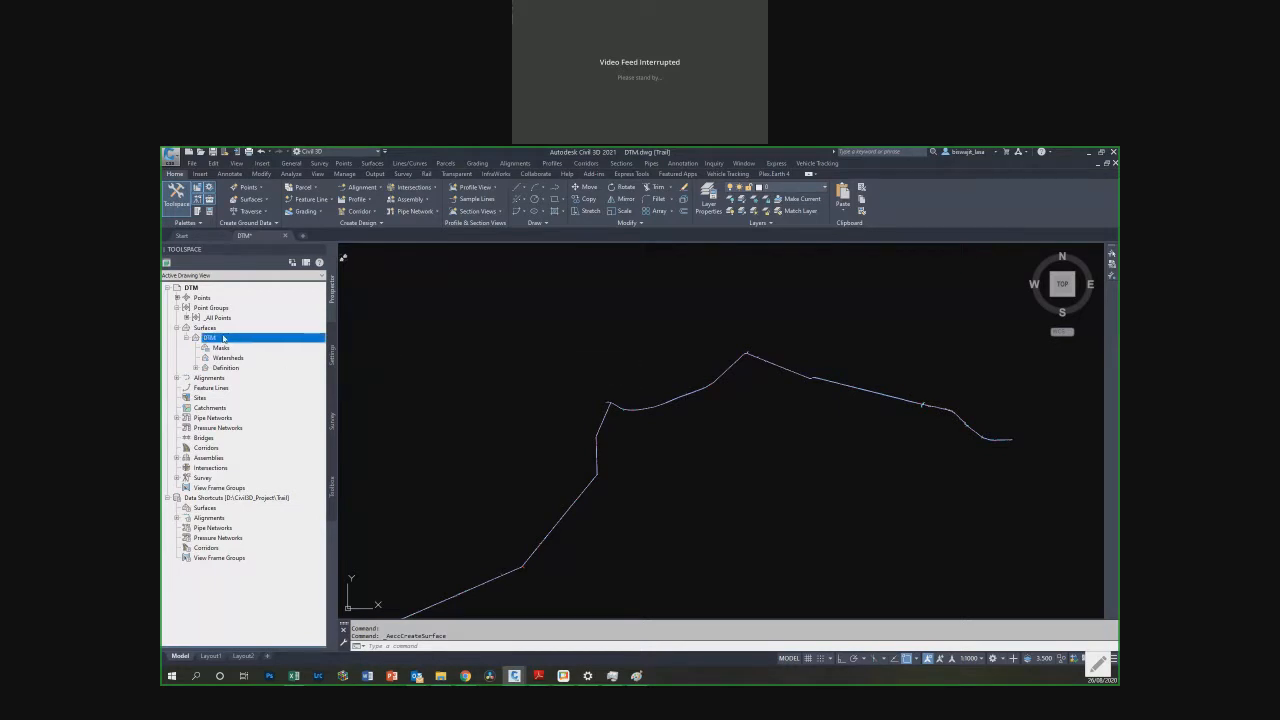
scroll(651, 357, down, 2)
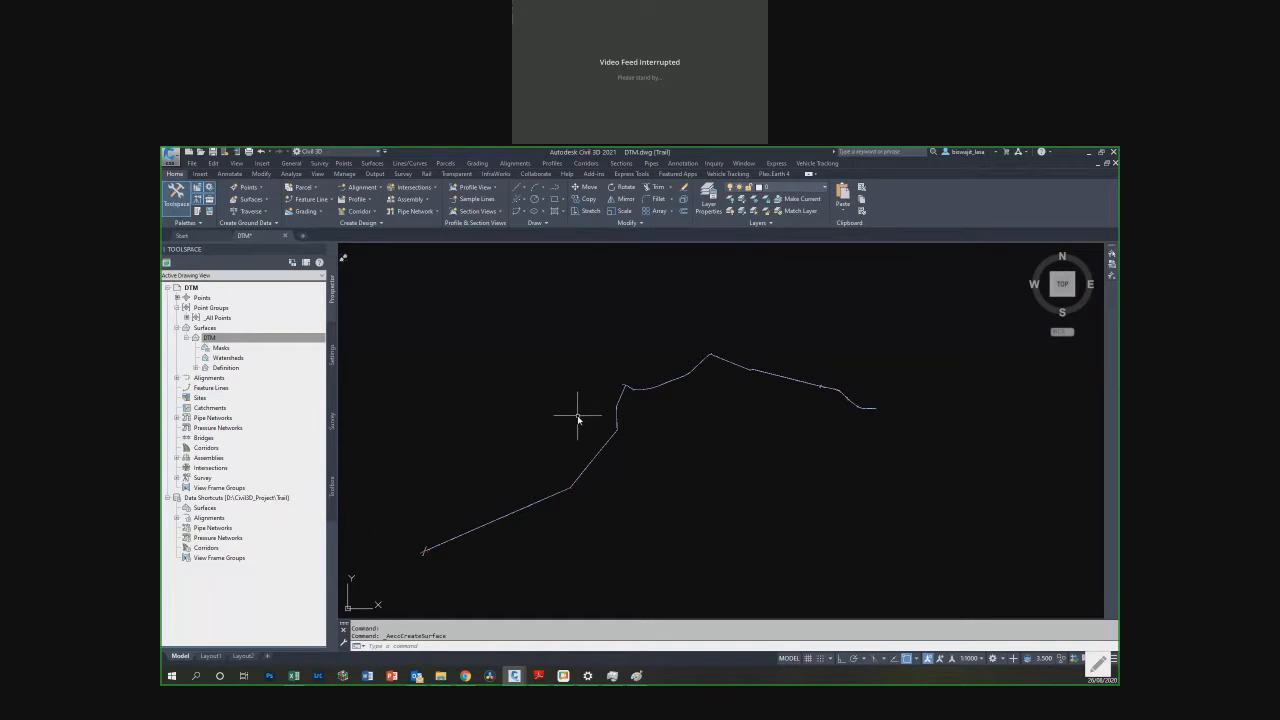
click(196, 368)
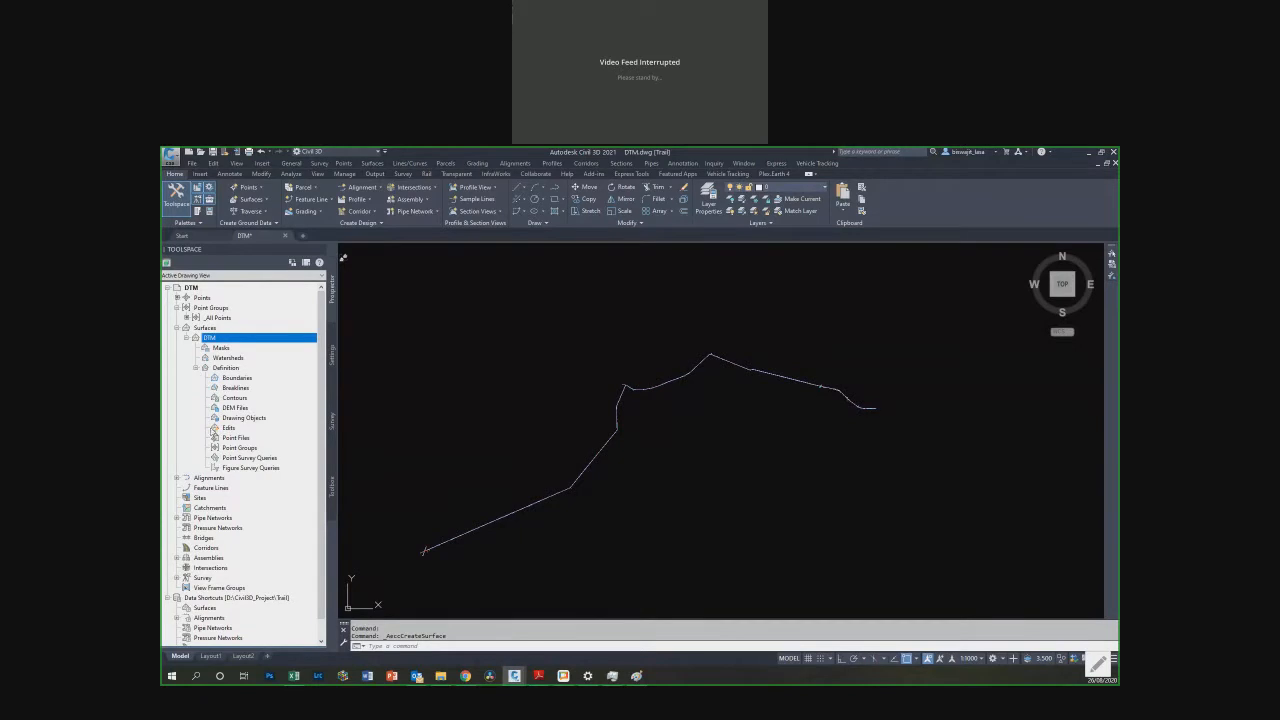
click(262, 378)
click(265, 388)
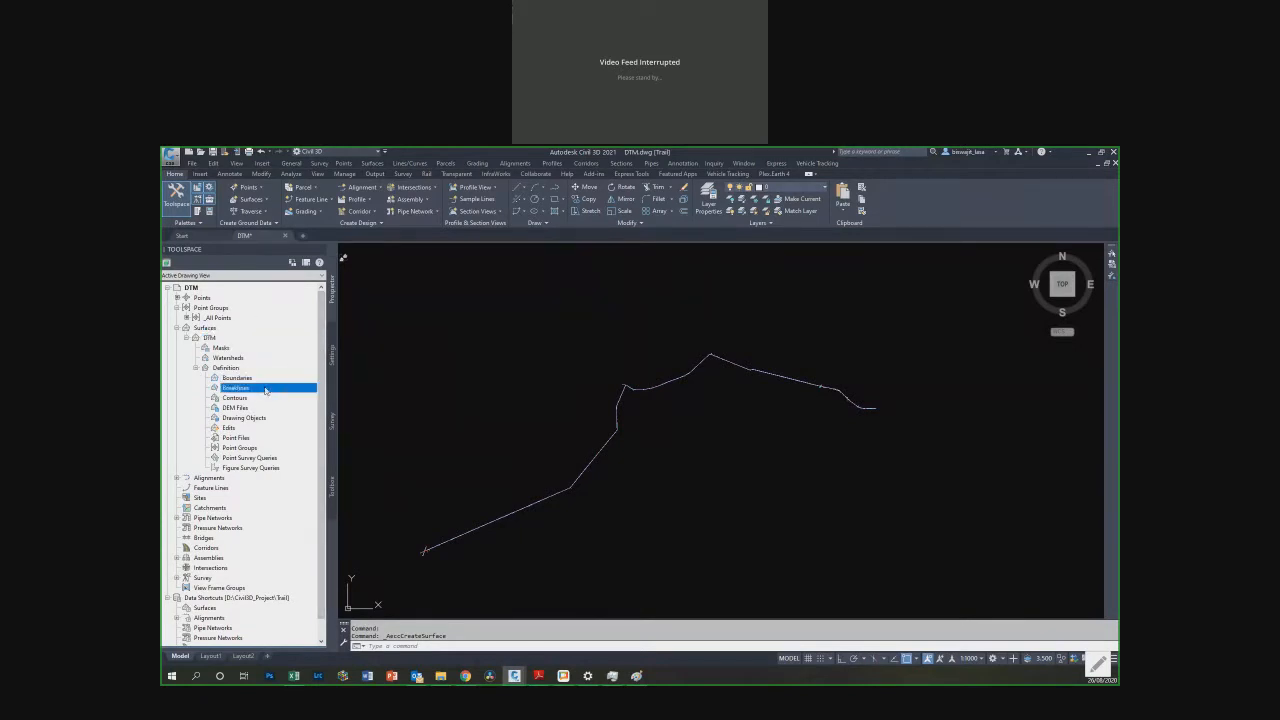
click(254, 398)
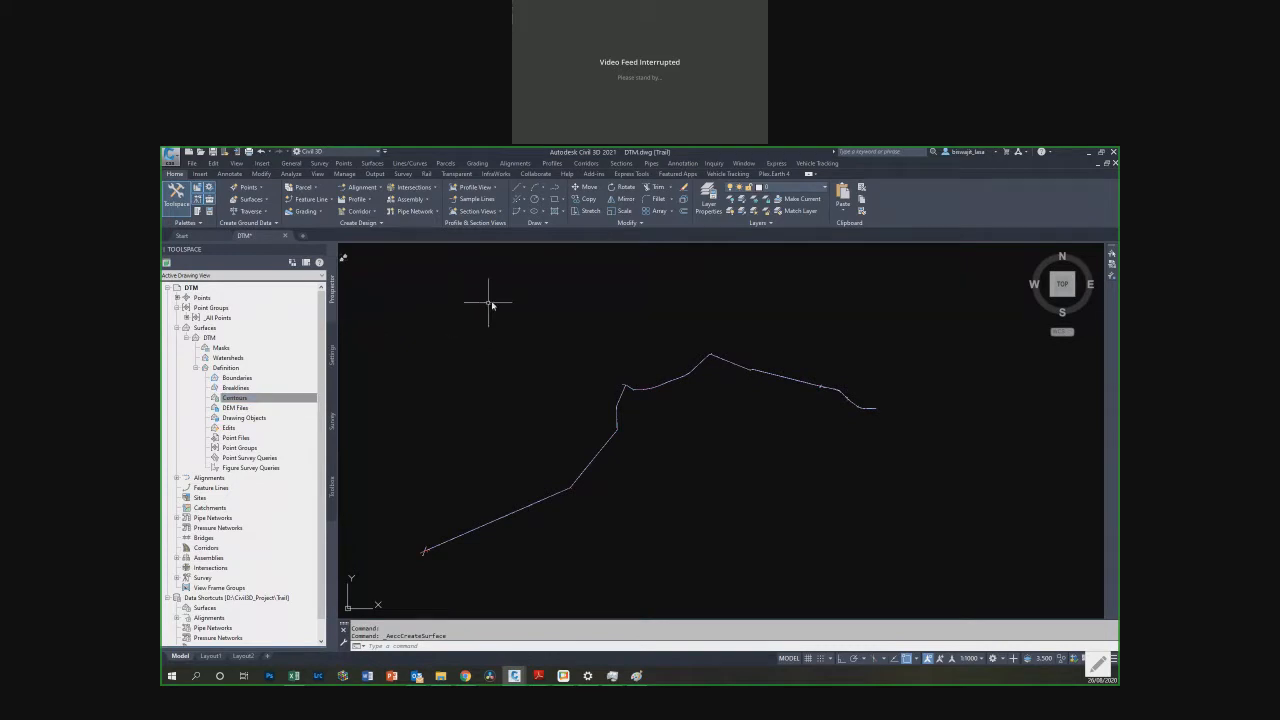
Step: Create a point group named DTM that includes all points, keeping the Basic point style and Point#-Elevation-Description label style
right_click(251, 323)
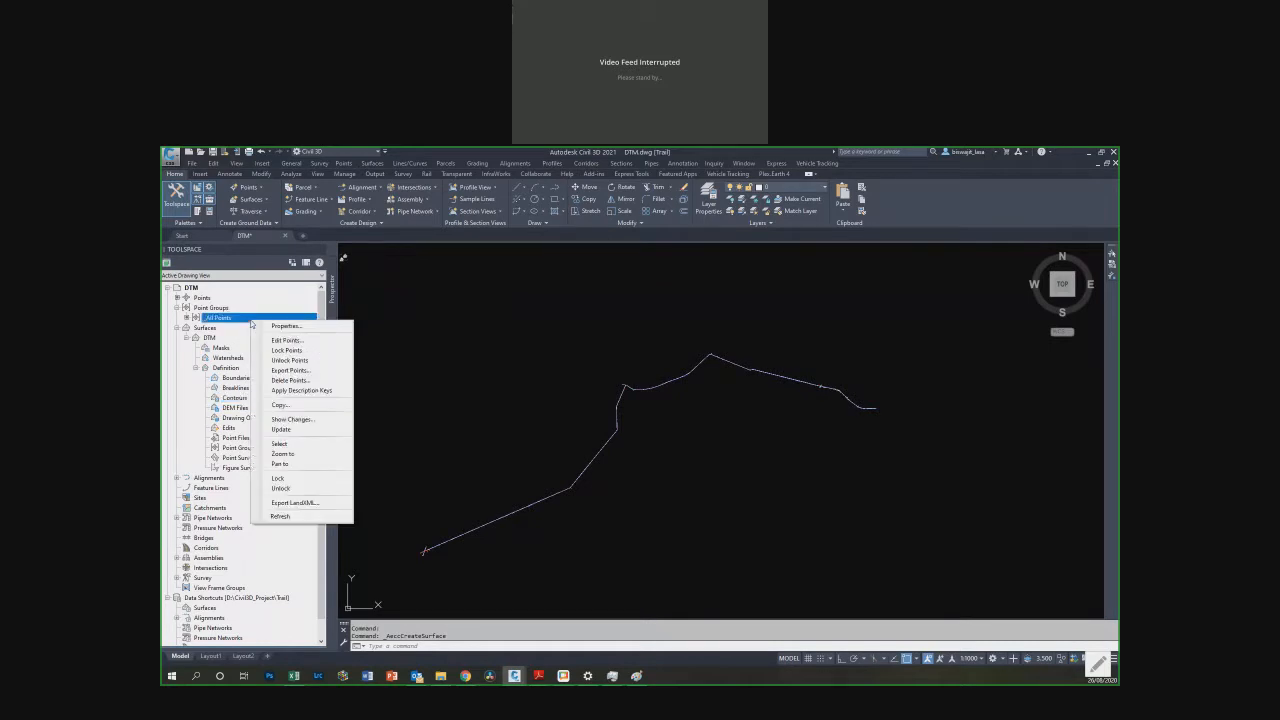
right_click(231, 308)
click(275, 331)
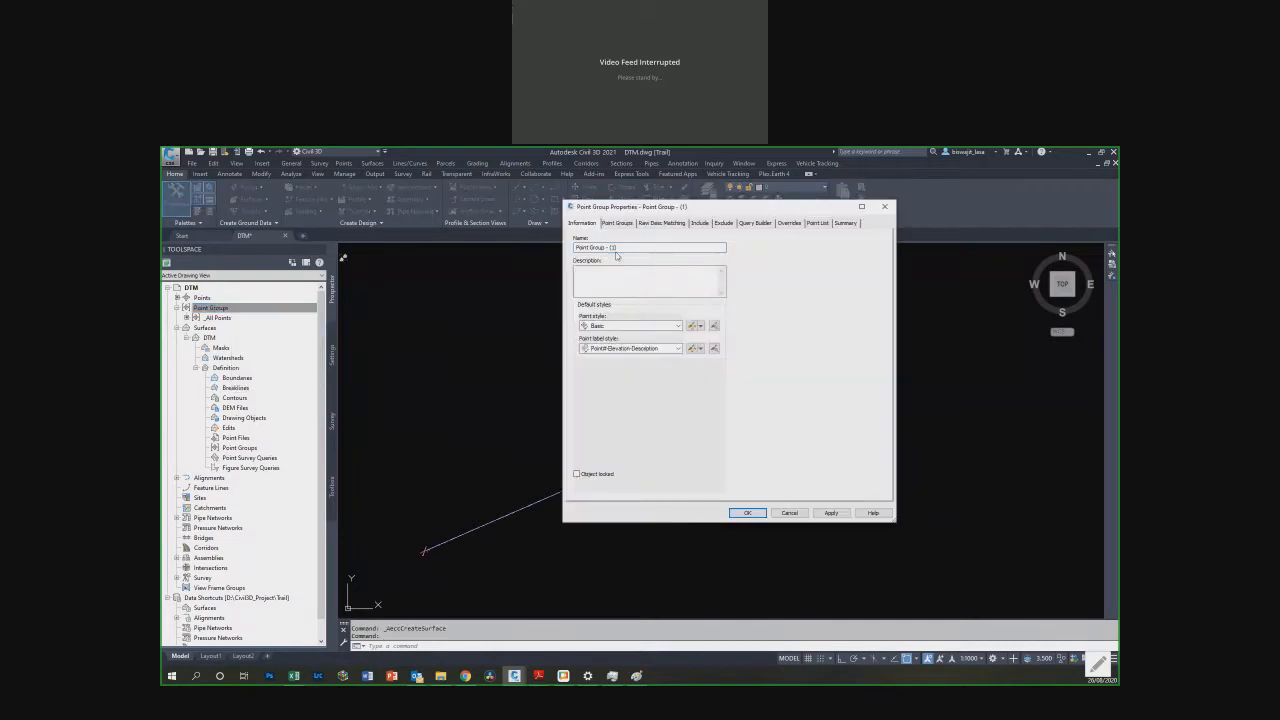
text(D)
drag(778, 208, 683, 217)
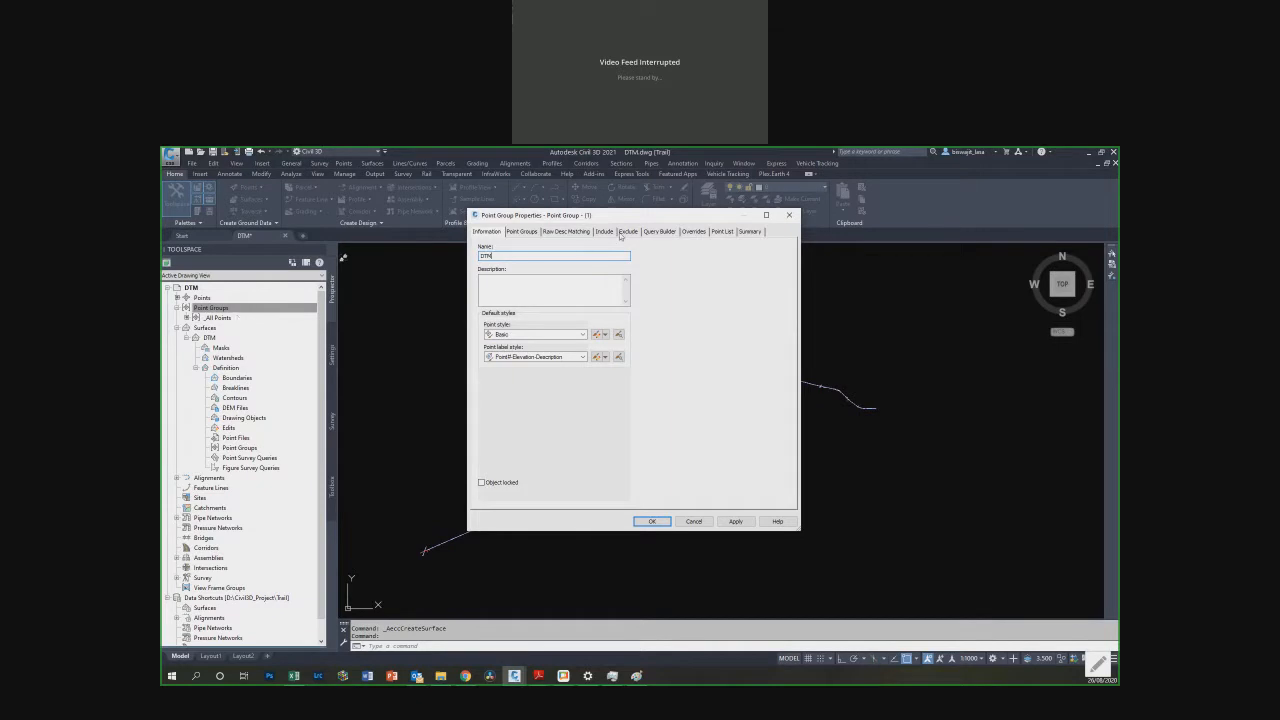
click(624, 232)
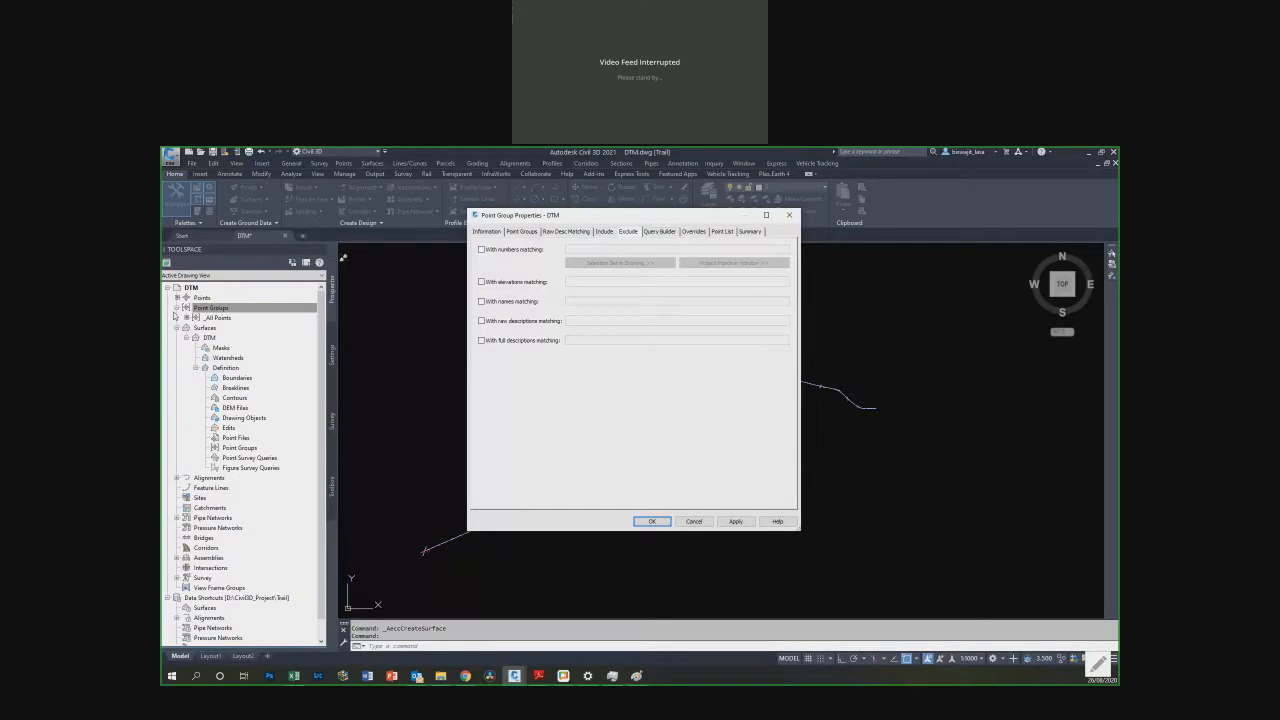
click(609, 232)
click(501, 483)
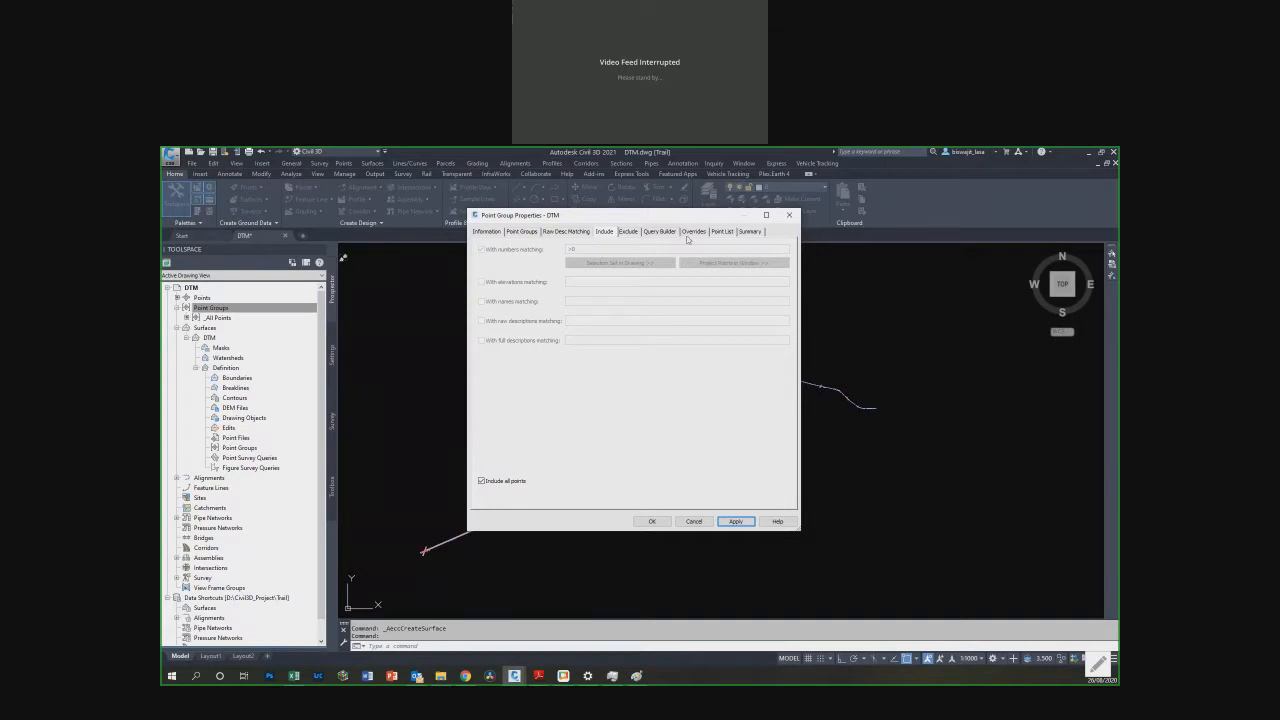
click(655, 523)
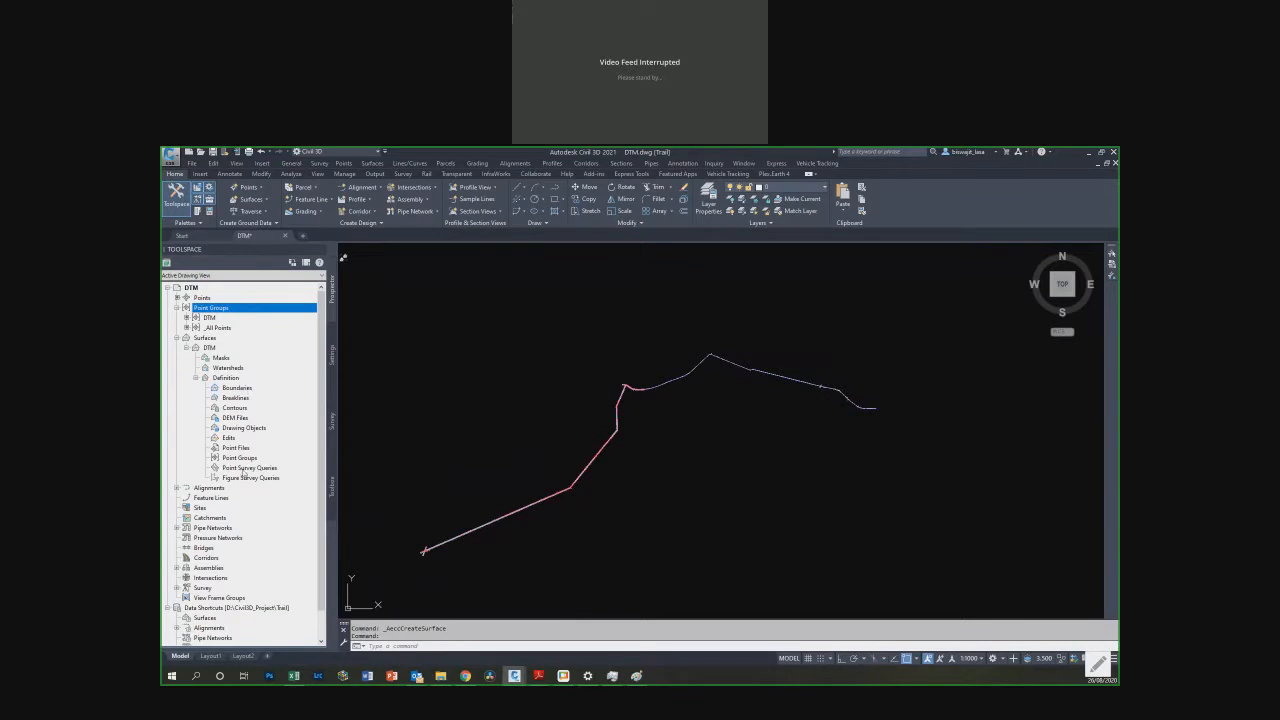
Step: Add all the road linework to the DTM surface as Proximity breaklines with the description ASD
click(233, 389)
click(239, 398)
right_click(241, 401)
click(267, 404)
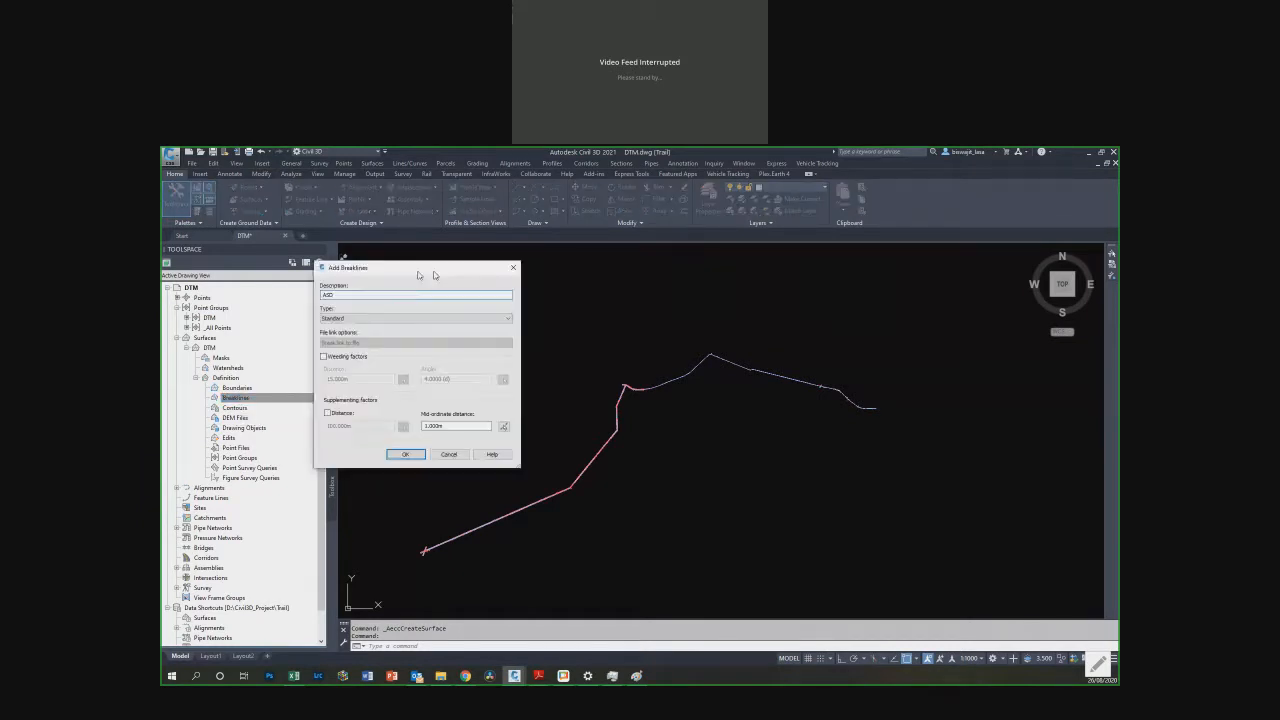
drag(421, 270, 519, 253)
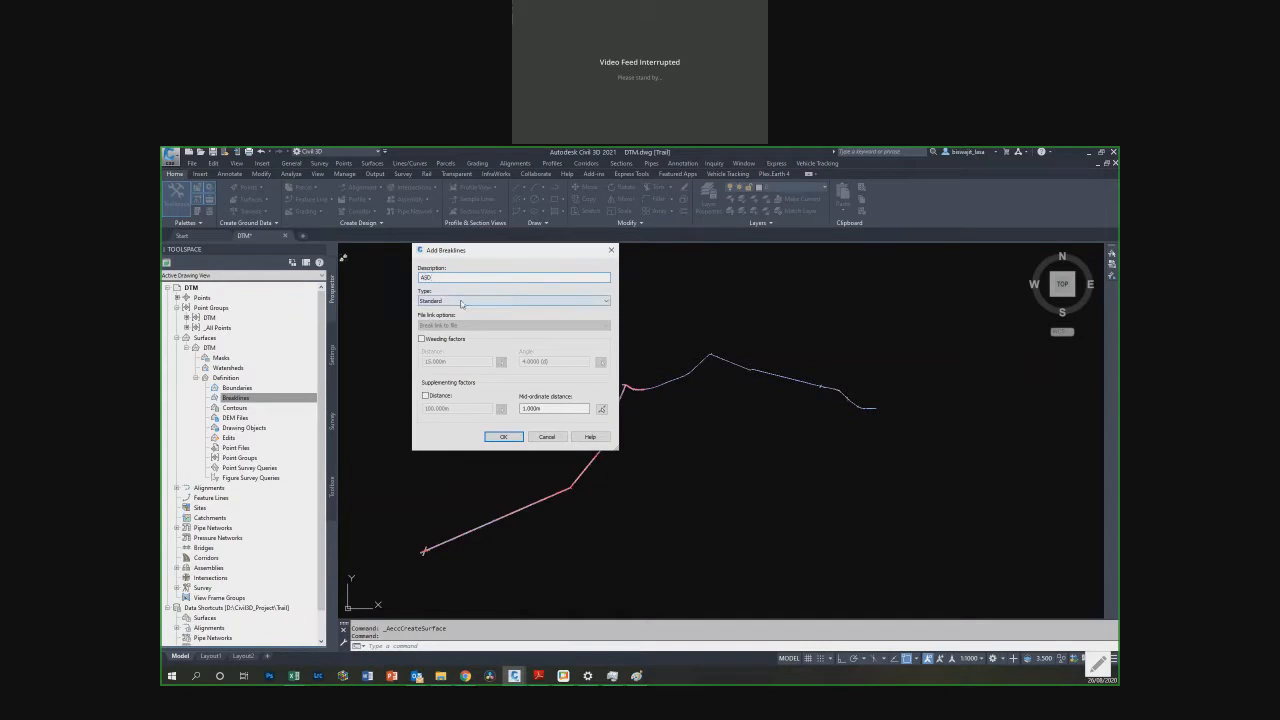
click(457, 302)
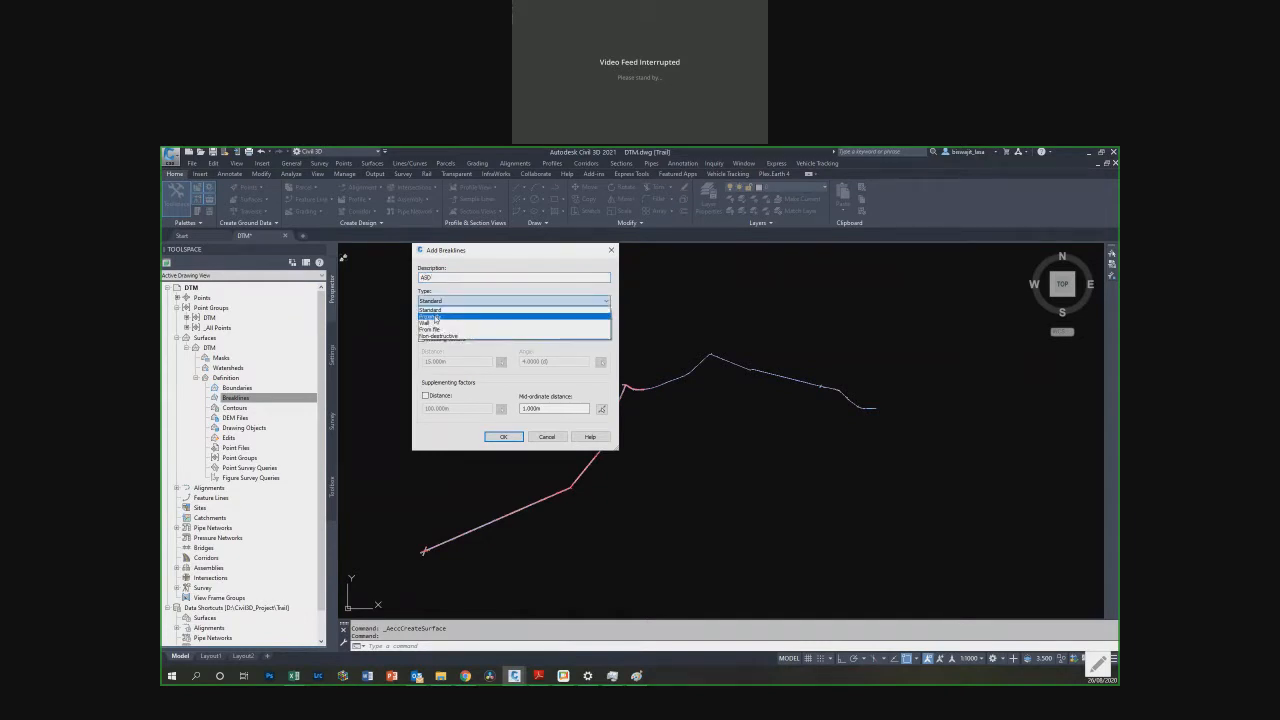
click(452, 316)
click(514, 438)
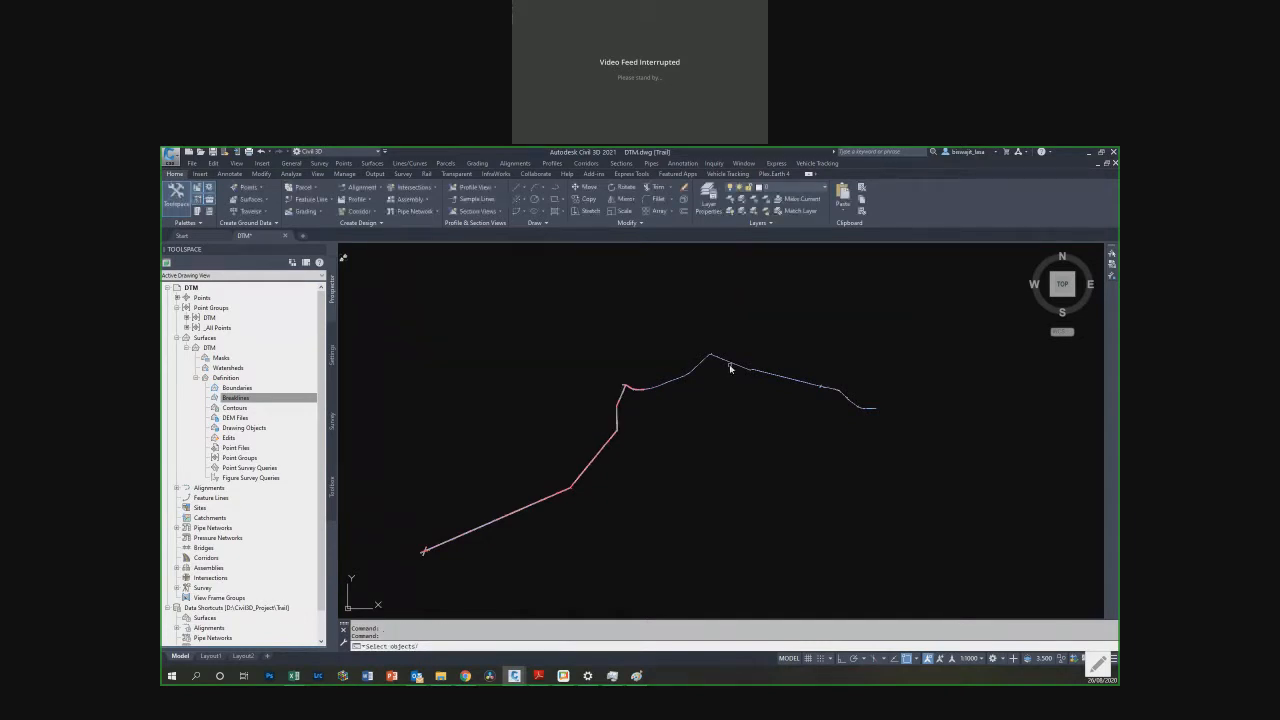
click(912, 308)
click(492, 482)
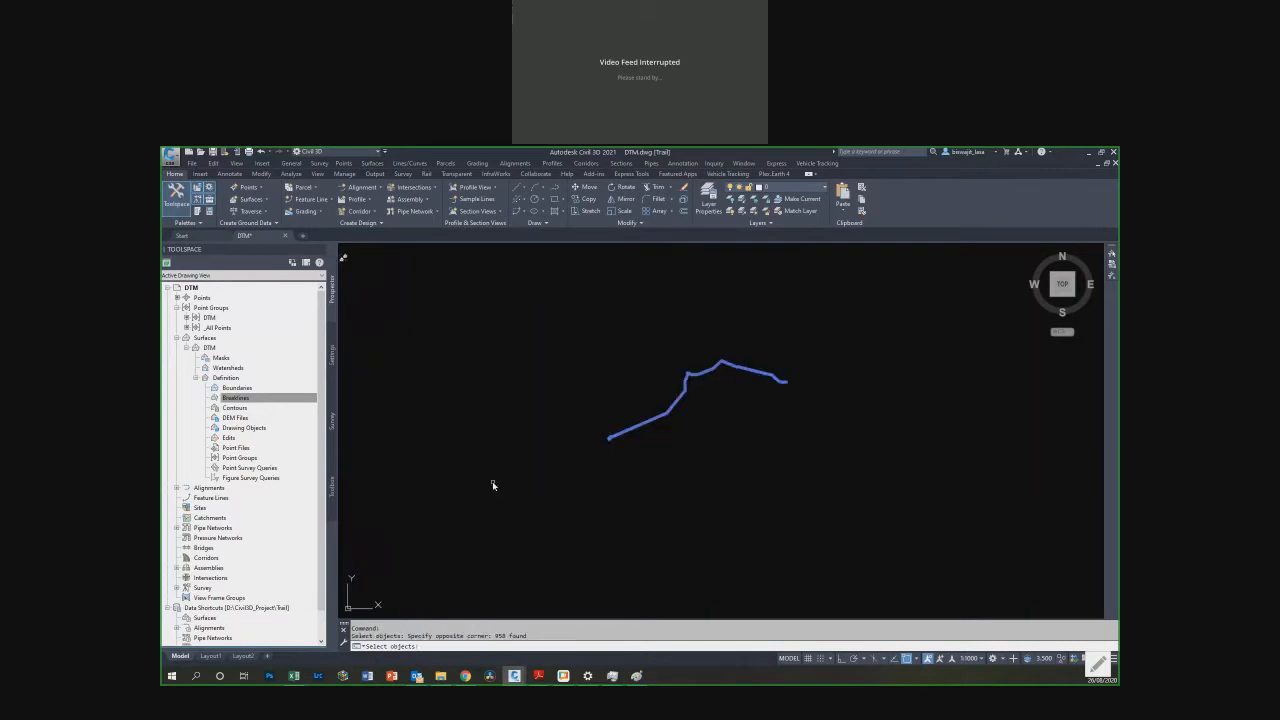
key(Return)
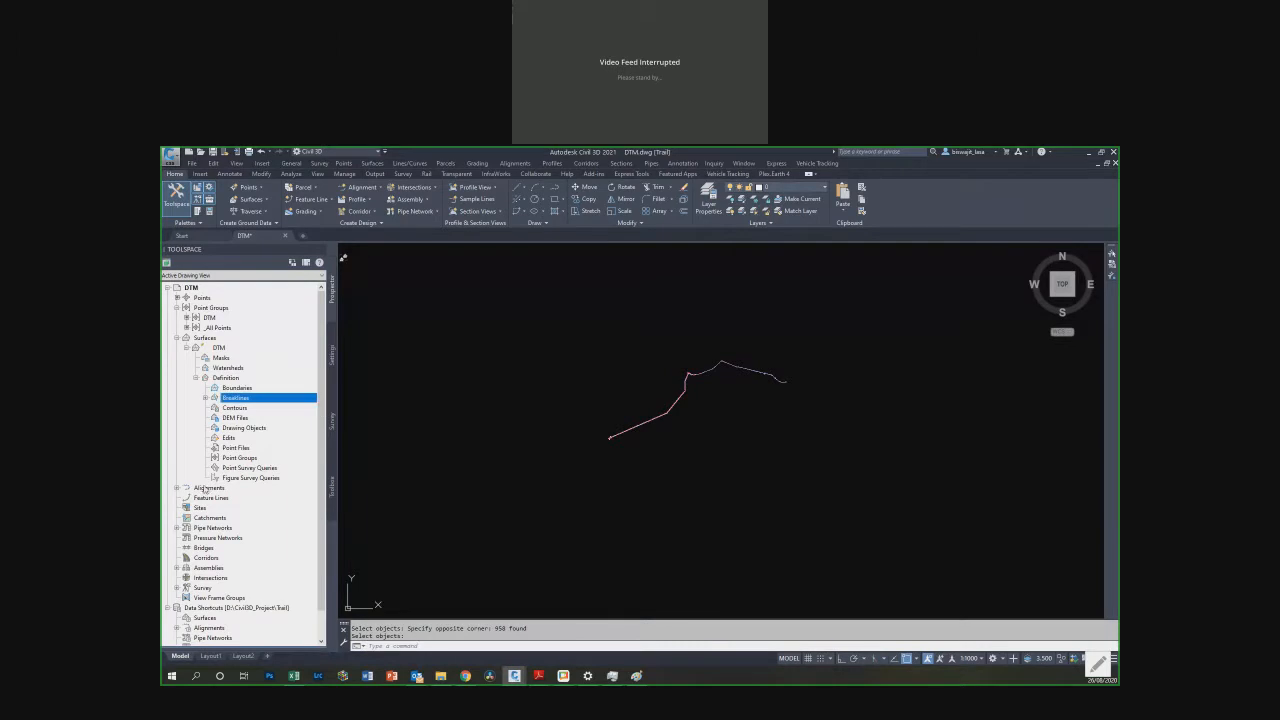
Step: Check the ASD breakline set in the surface definition and add the DTM point group to the surface
click(206, 398)
click(236, 408)
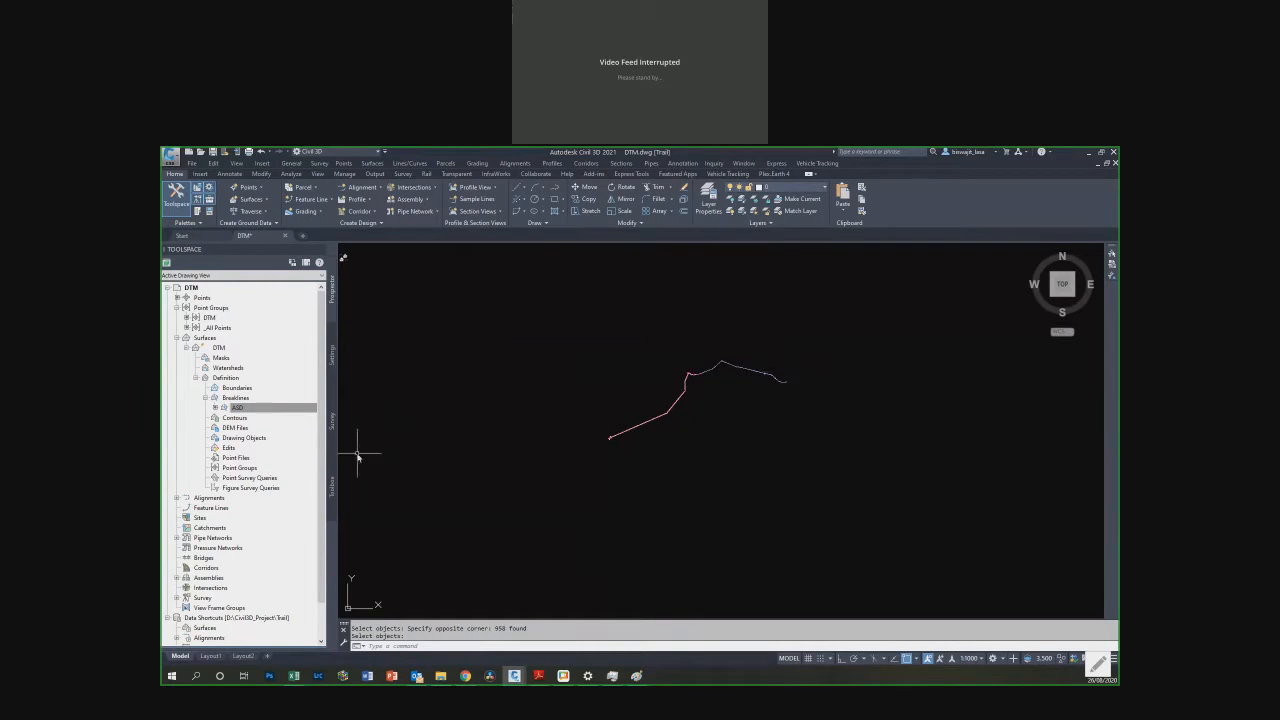
right_click(251, 468)
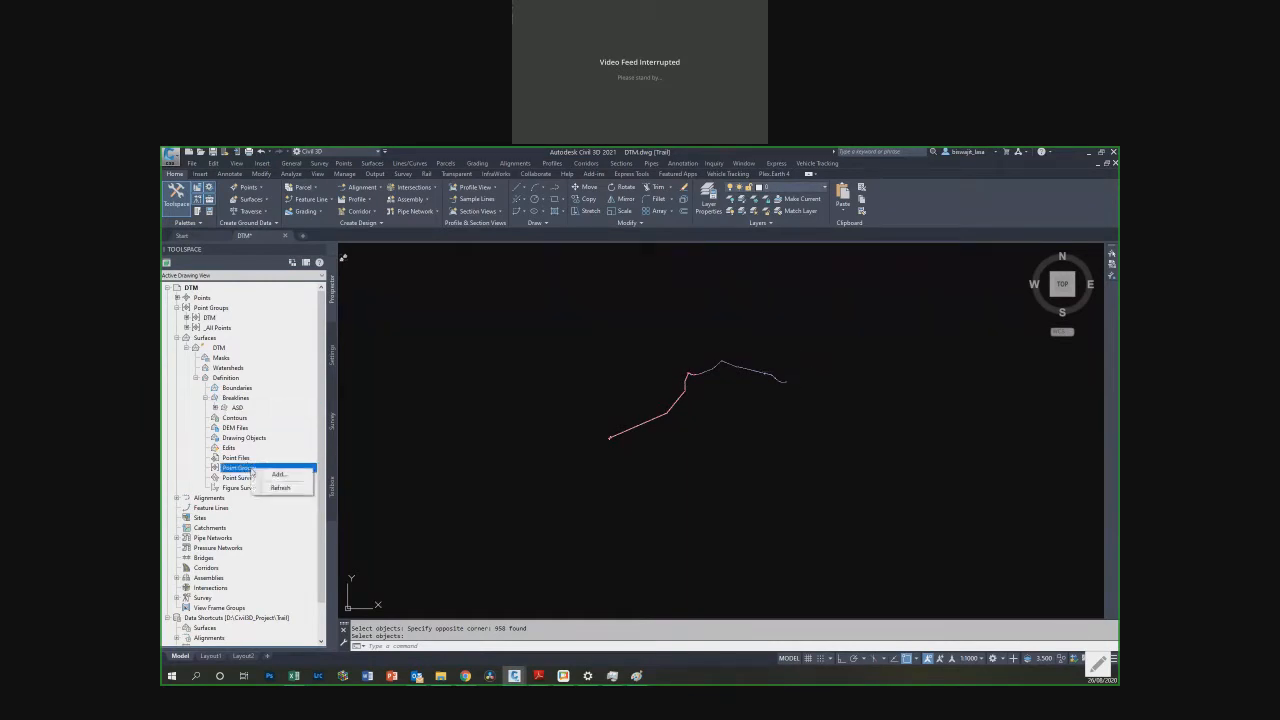
click(273, 475)
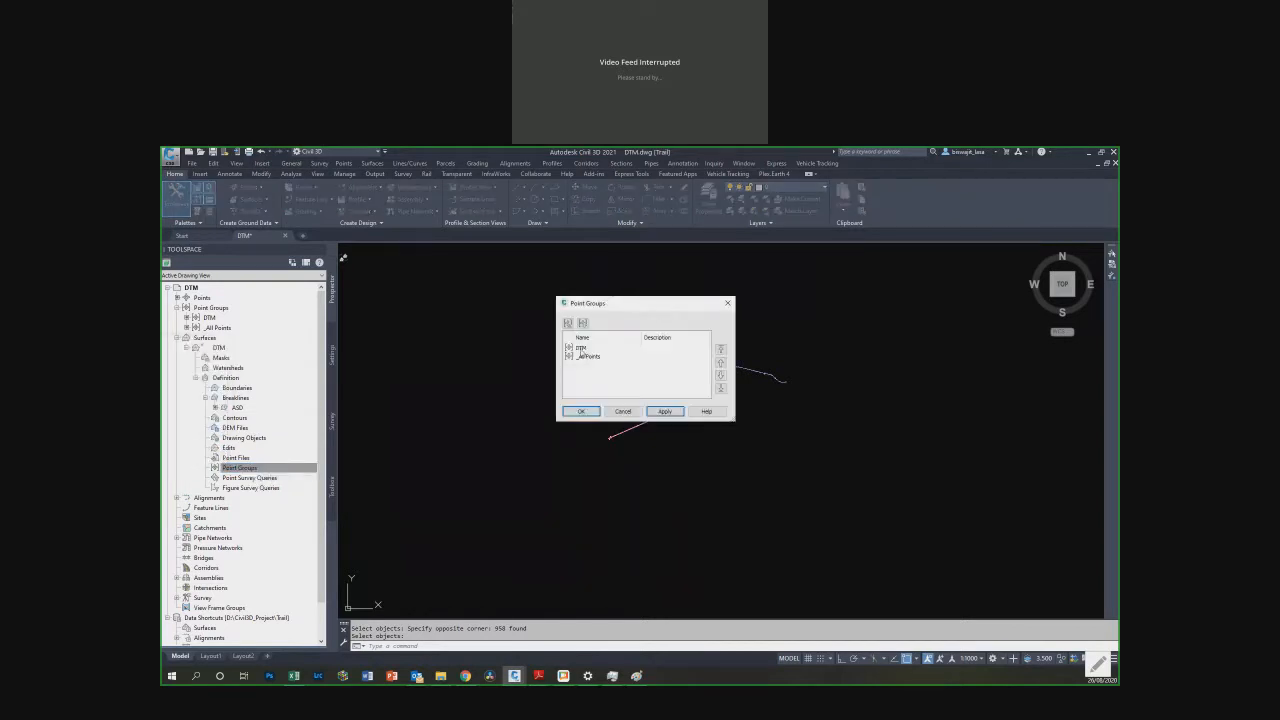
click(581, 348)
click(657, 411)
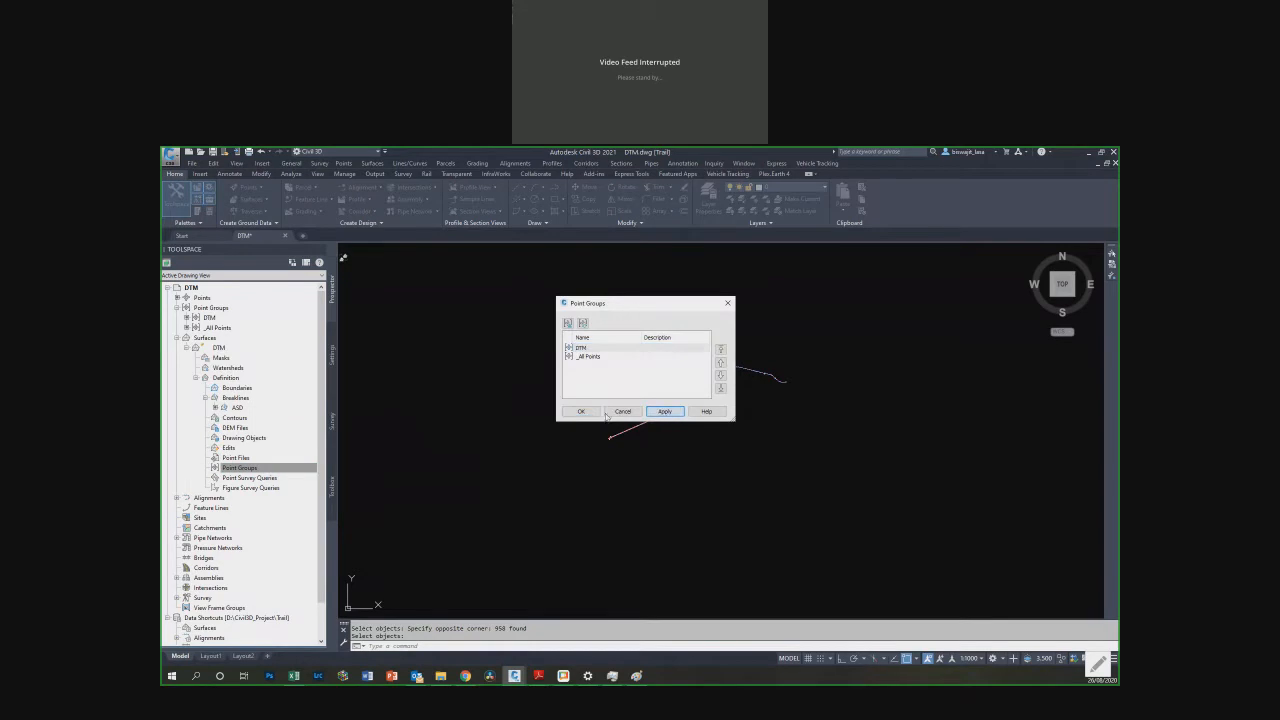
click(592, 413)
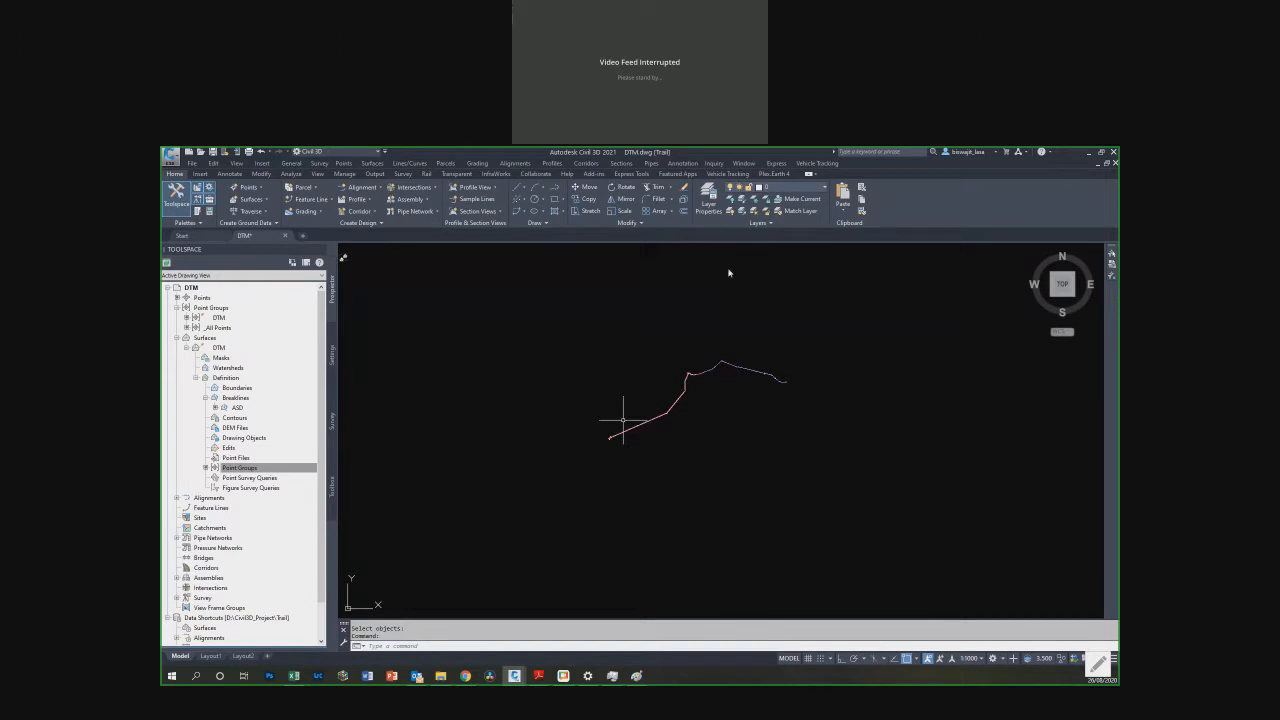
click(418, 677)
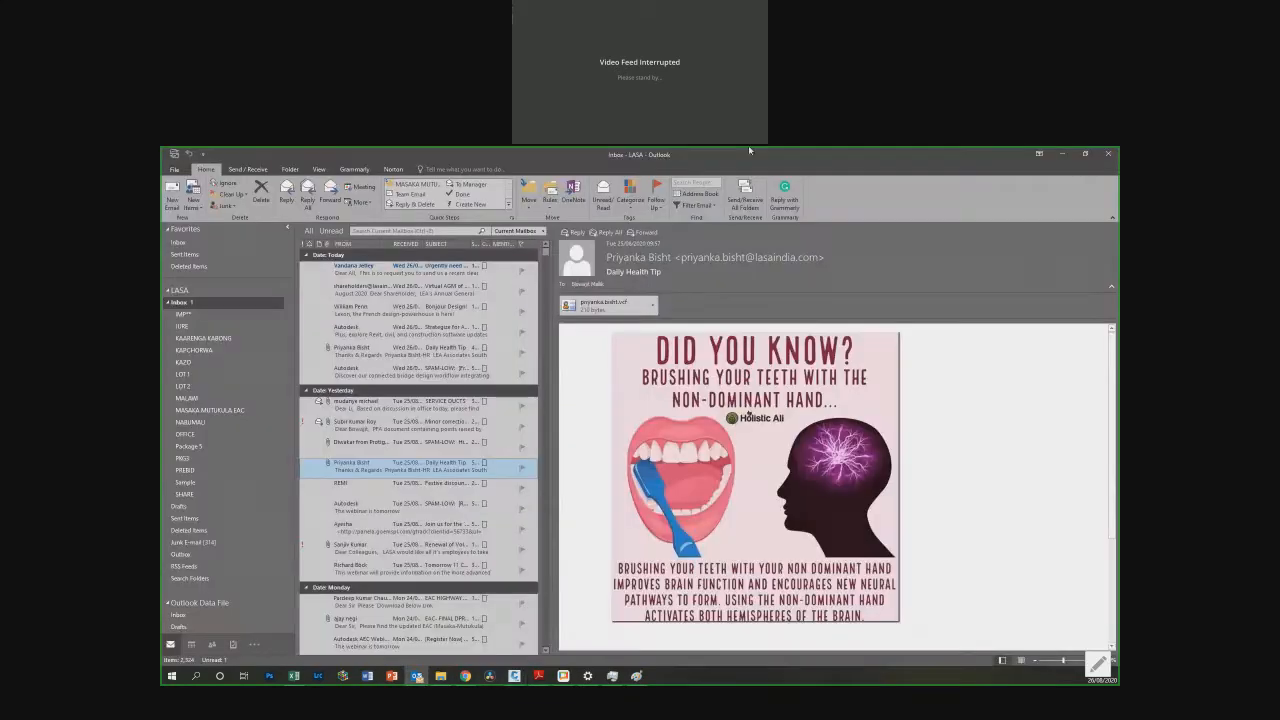
click(418, 677)
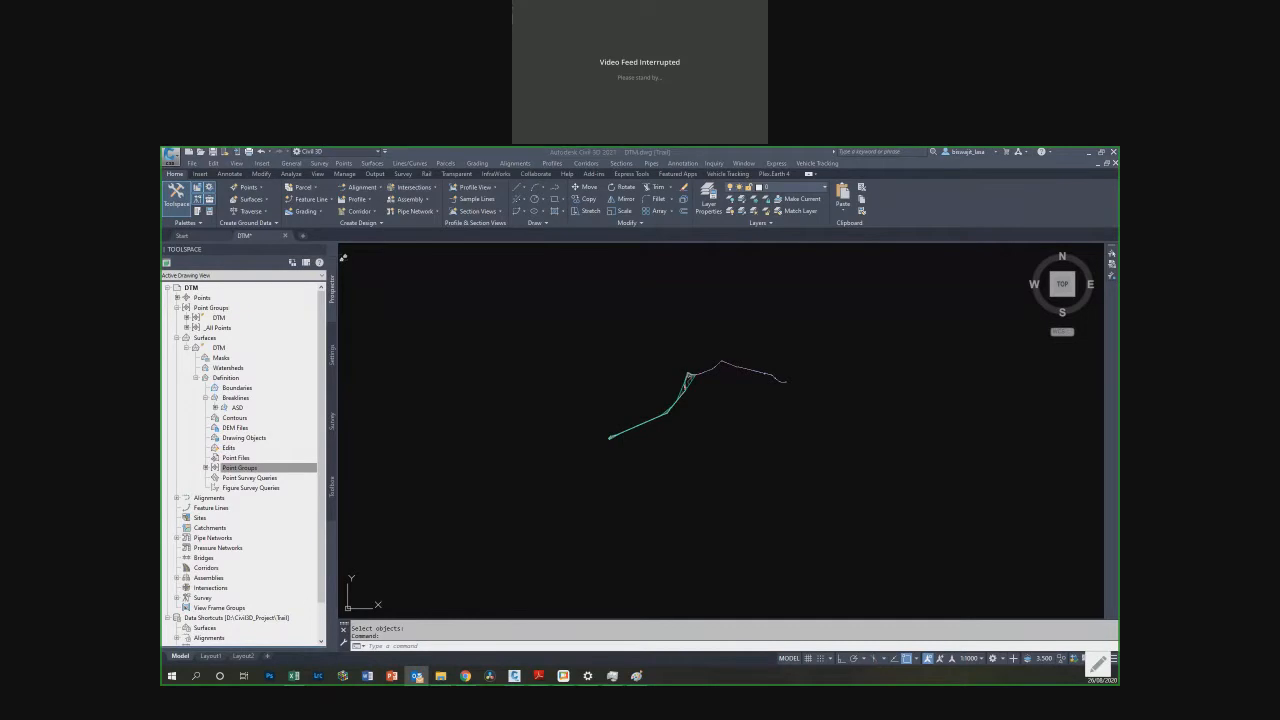
Step: Inspect the built surface's contours, border and survey point labels around the sharp bend in the road
scroll(697, 375, up, 5)
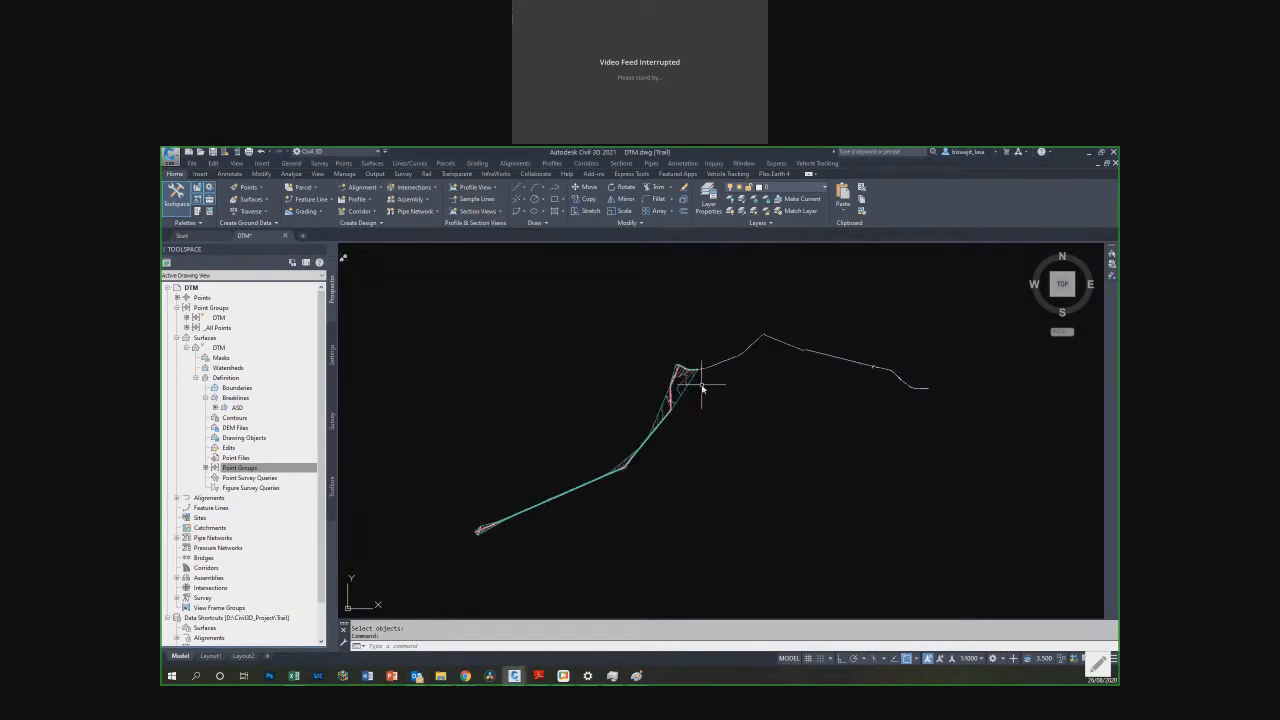
scroll(652, 362, up, 4)
scroll(480, 380, down, 3)
scroll(675, 414, up, 2)
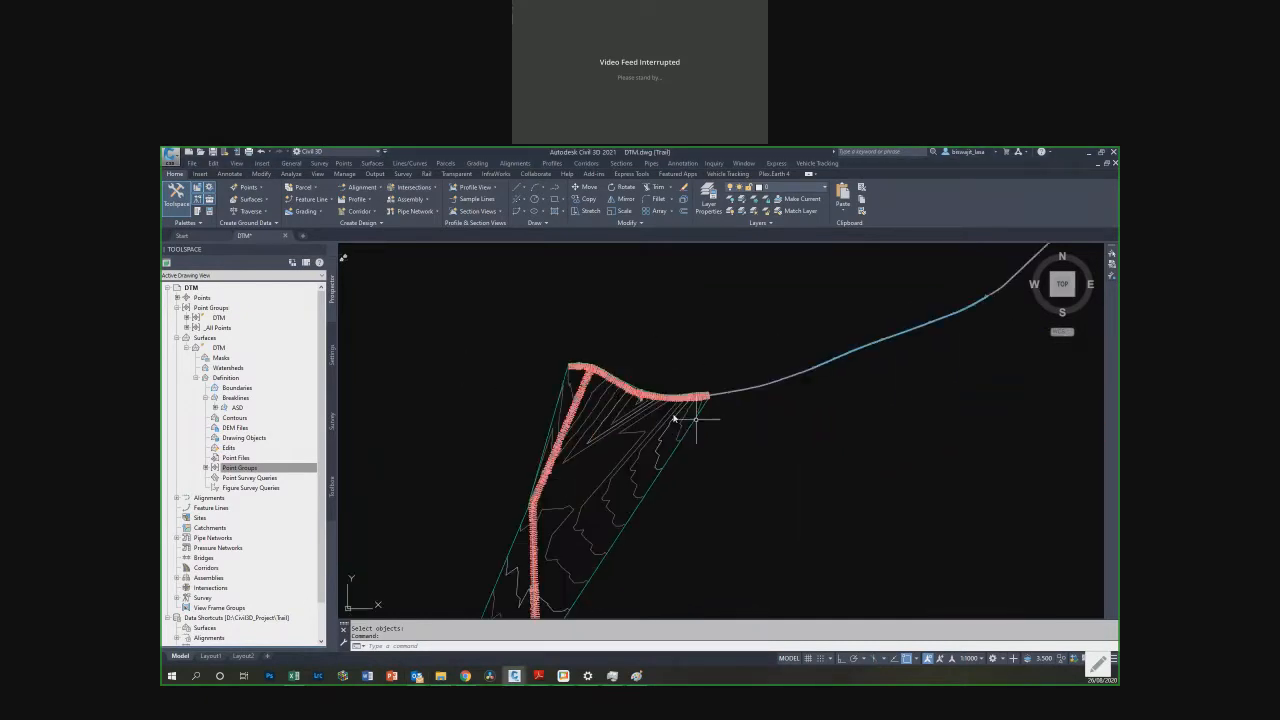
scroll(457, 357, up, 5)
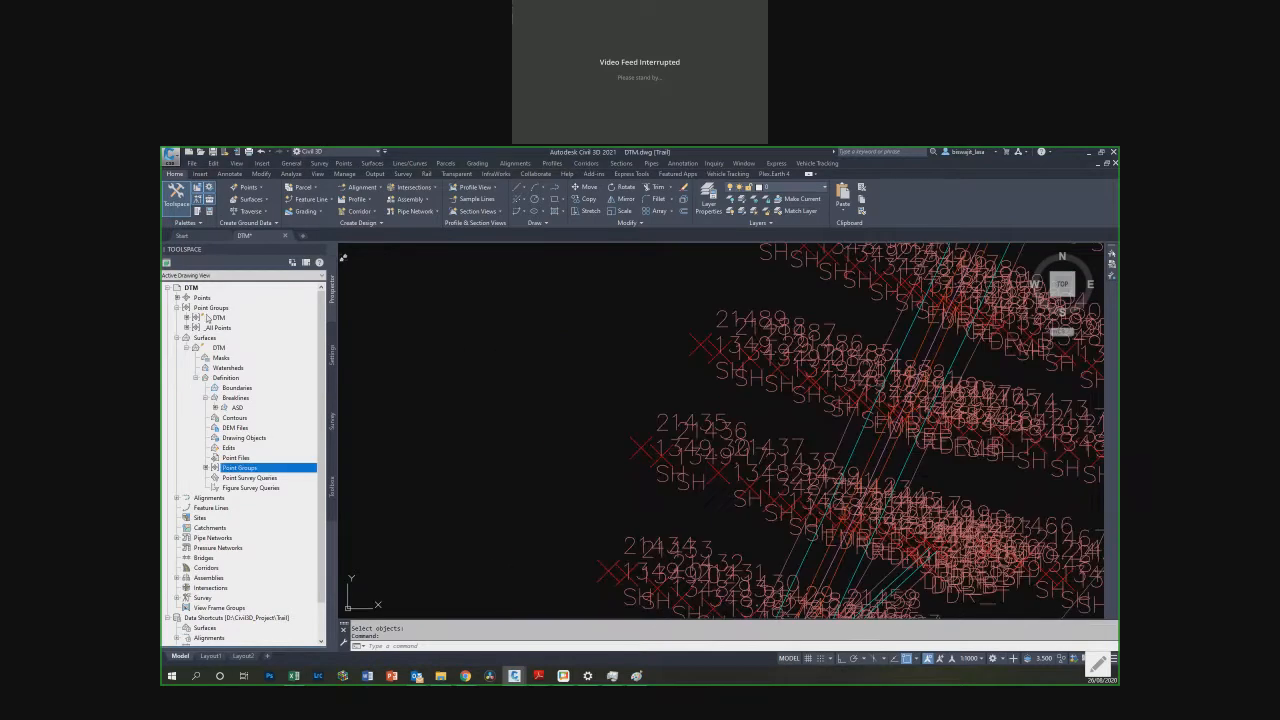
Step: Change the DTM point group's default display styles so its point markers and labels are hidden in the drawing
right_click(234, 328)
right_click(235, 318)
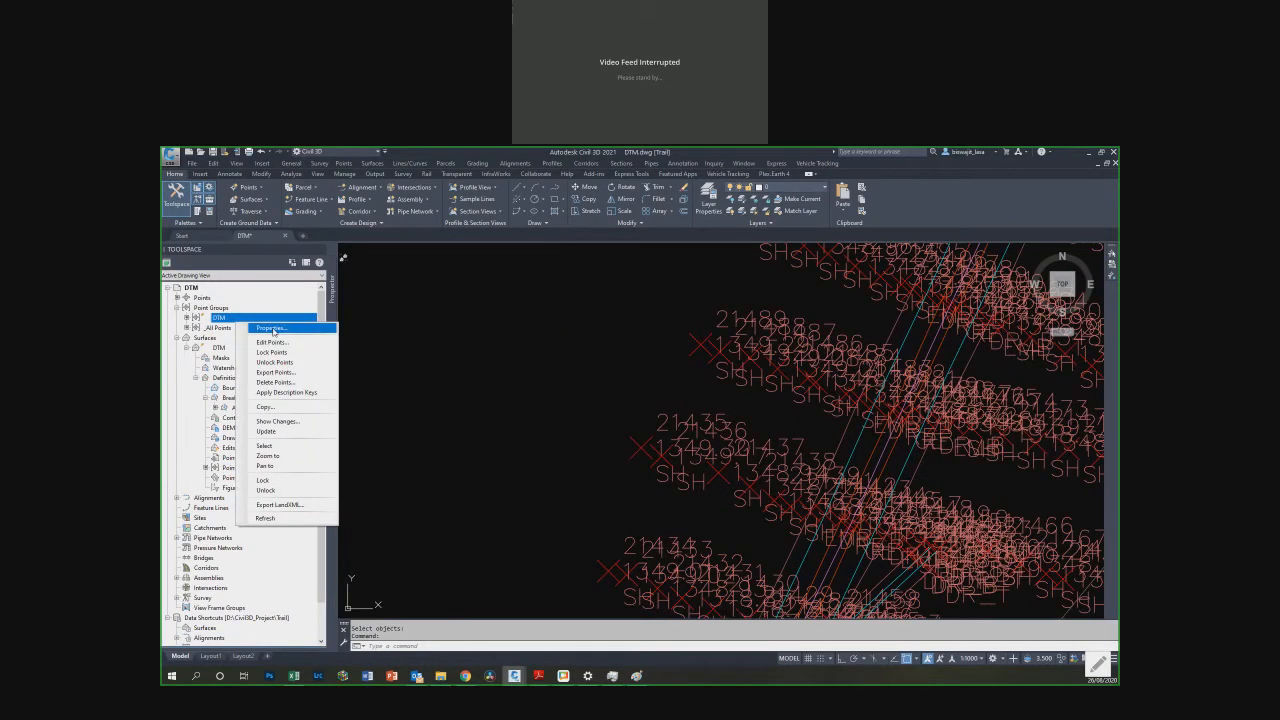
click(271, 328)
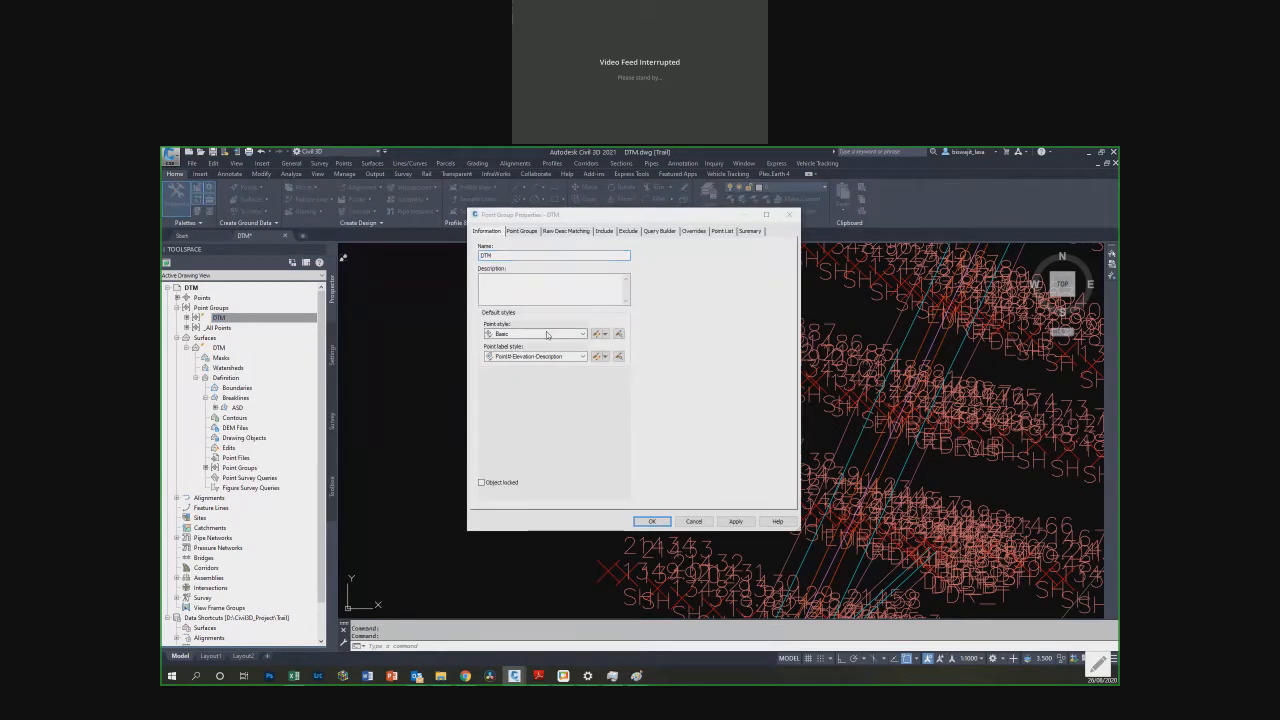
click(582, 356)
click(651, 521)
Step: Examine the DTM surface's contours and border along the road, from the bends to the southwest junction
scroll(791, 374, down, 5)
scroll(850, 340, down, 2)
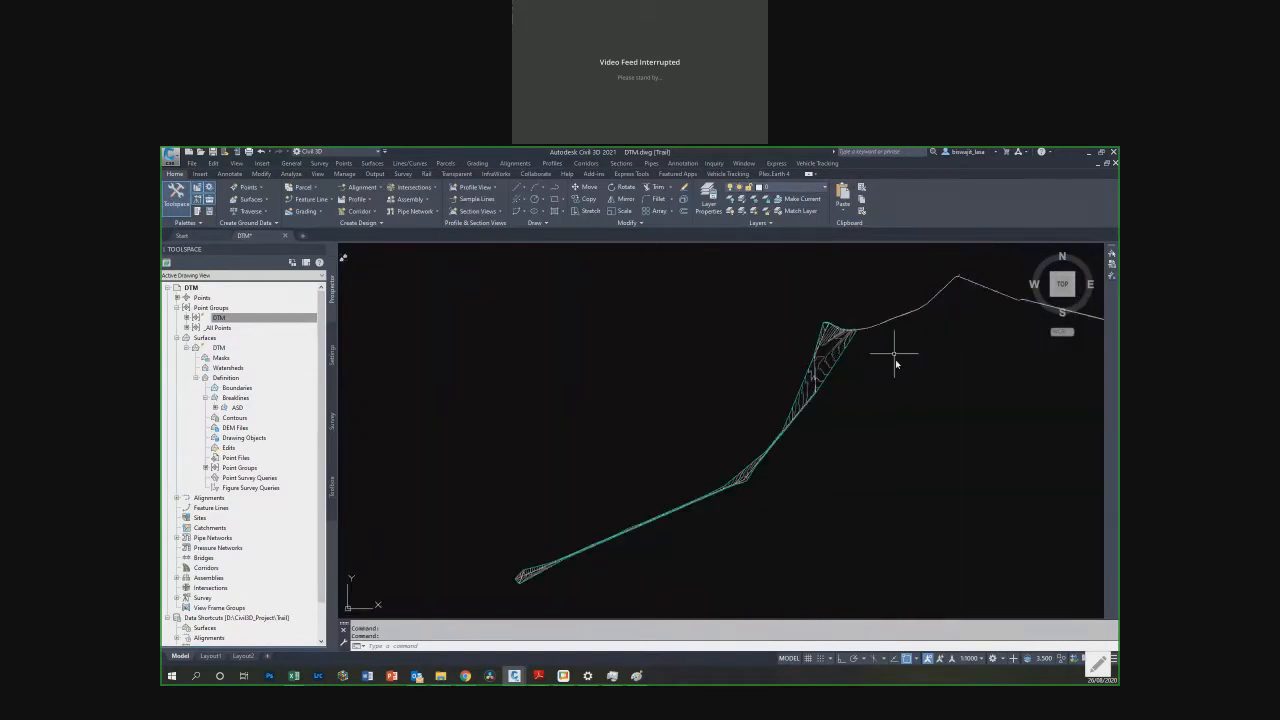
scroll(760, 458, up, 5)
scroll(934, 334, up, 3)
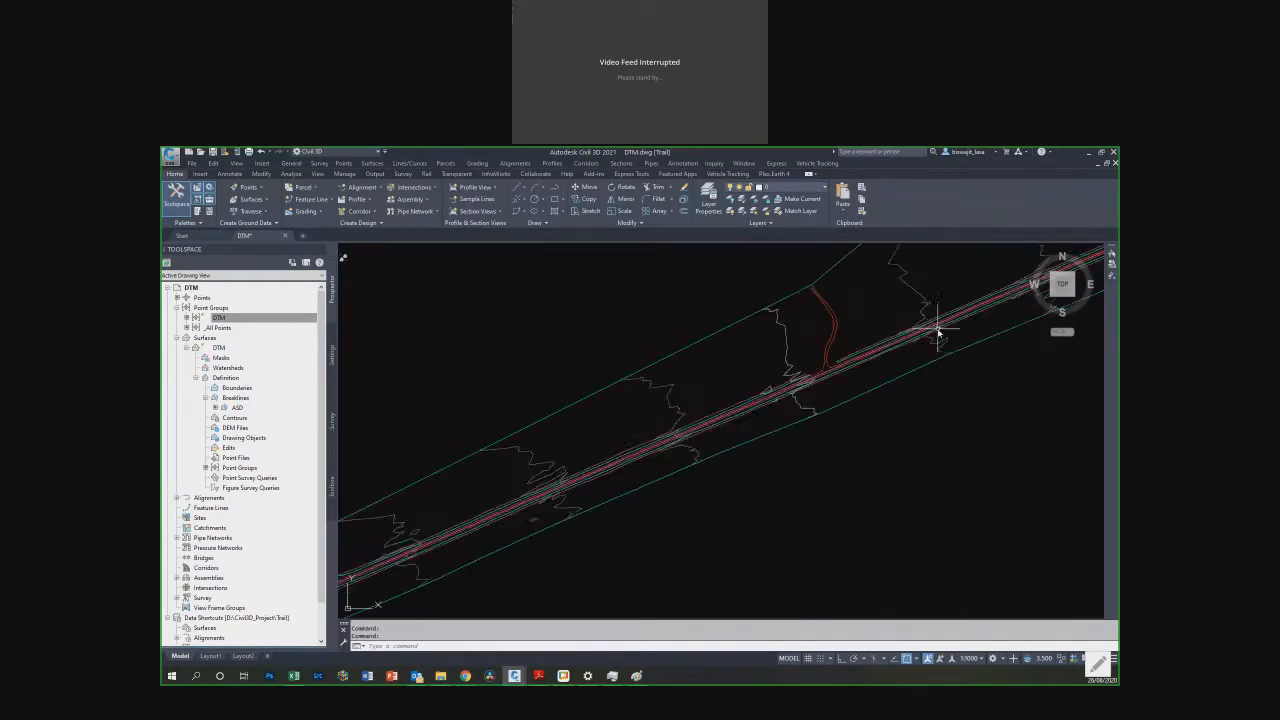
scroll(877, 380, down, 4)
scroll(868, 379, down, 7)
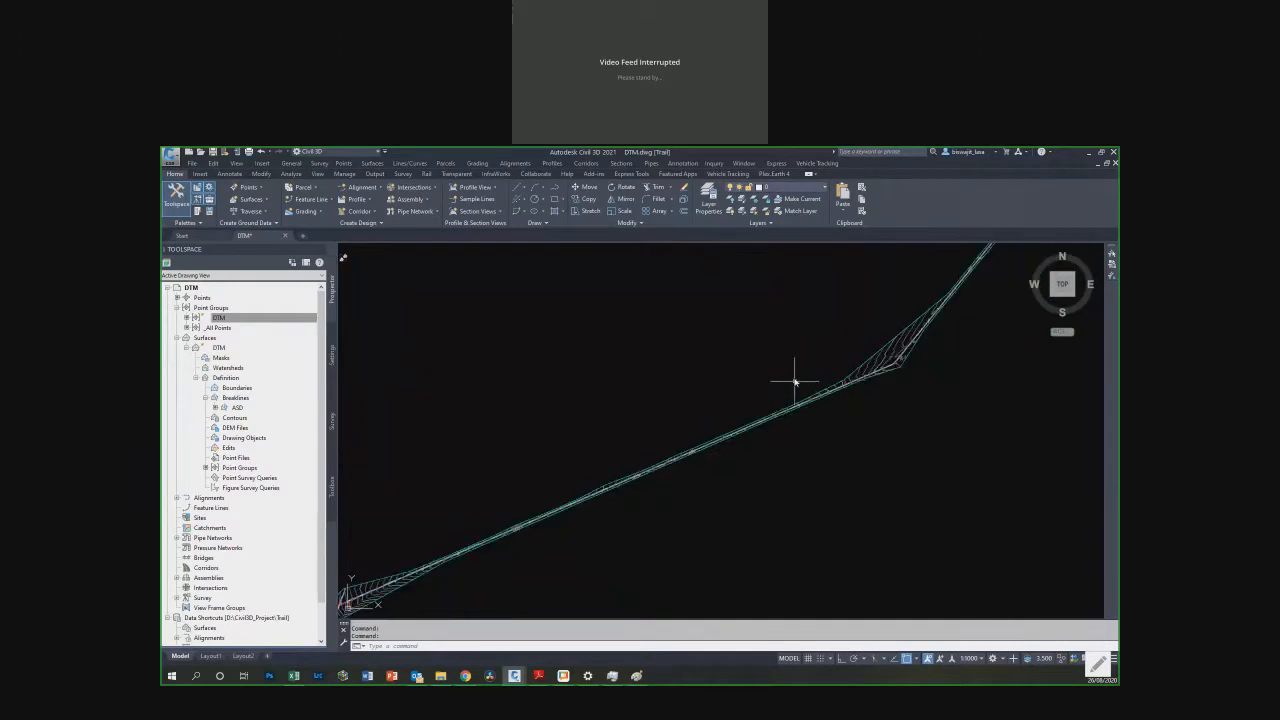
scroll(669, 483, up, 8)
scroll(448, 457, down, 2)
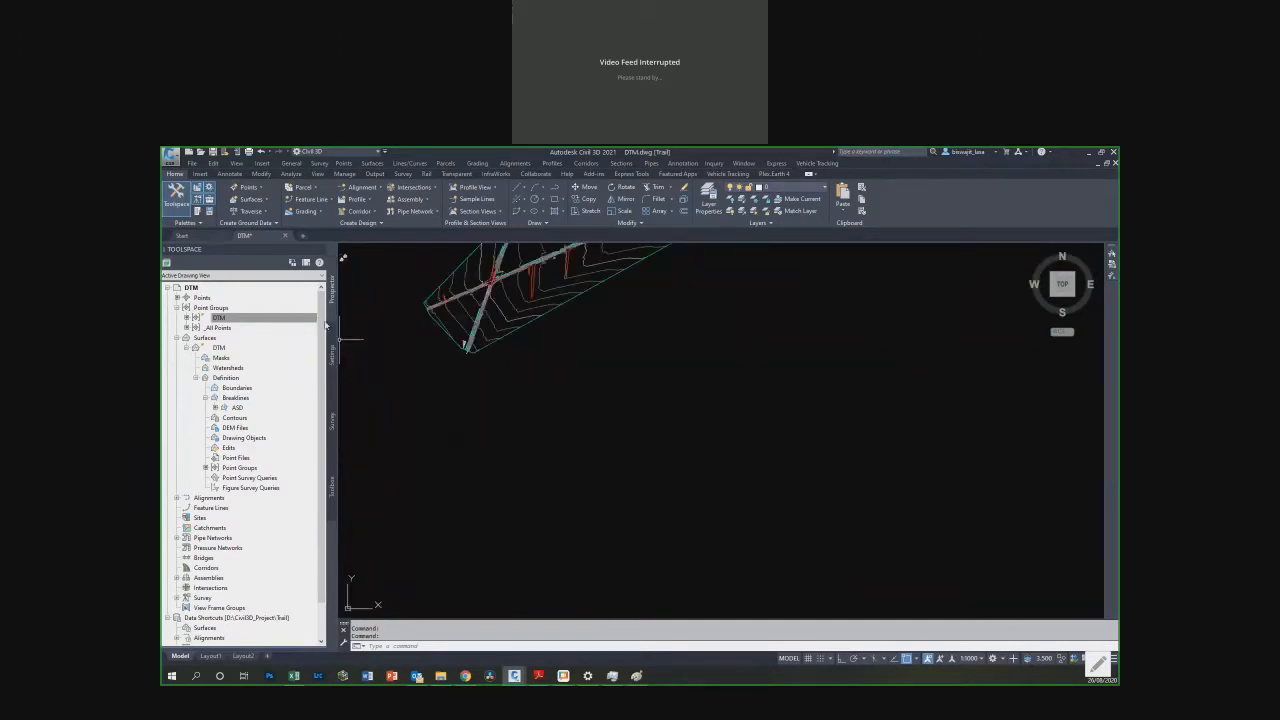
Step: Choose Contours and Triangles as the surface style in the DTM surface's properties
click(500, 315)
scroll(561, 418, down, 3)
right_click(561, 418)
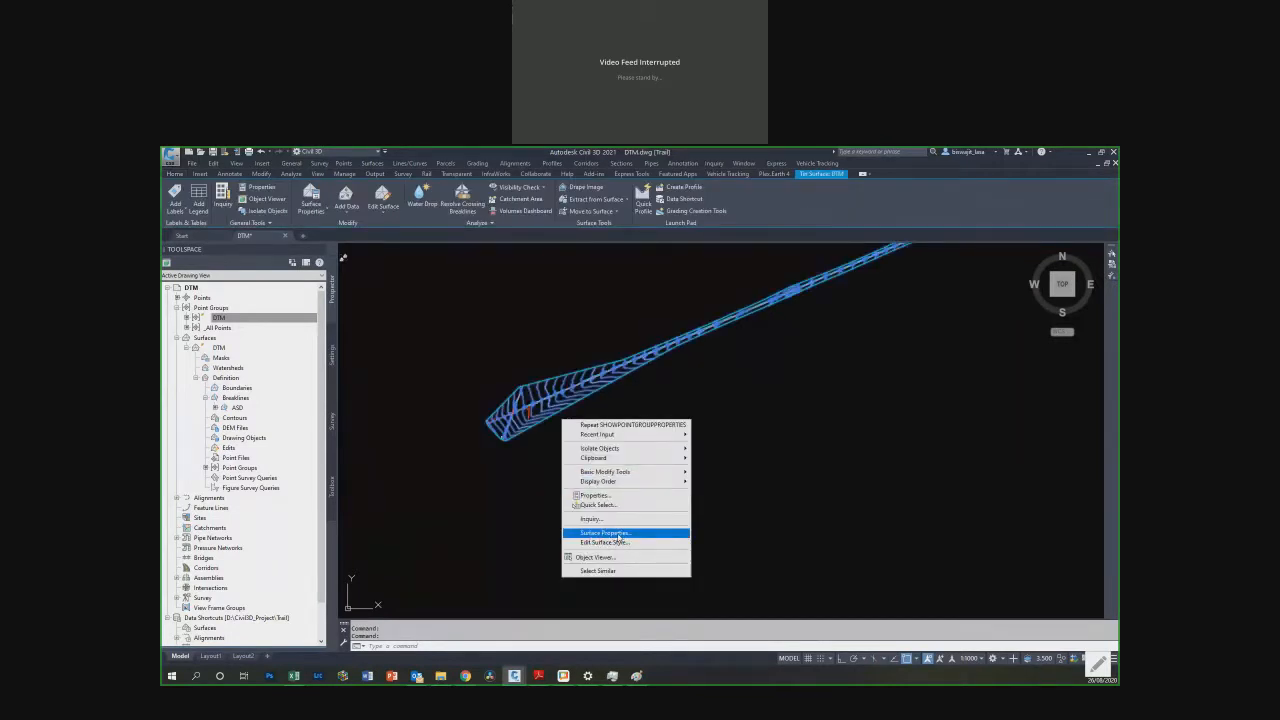
click(617, 533)
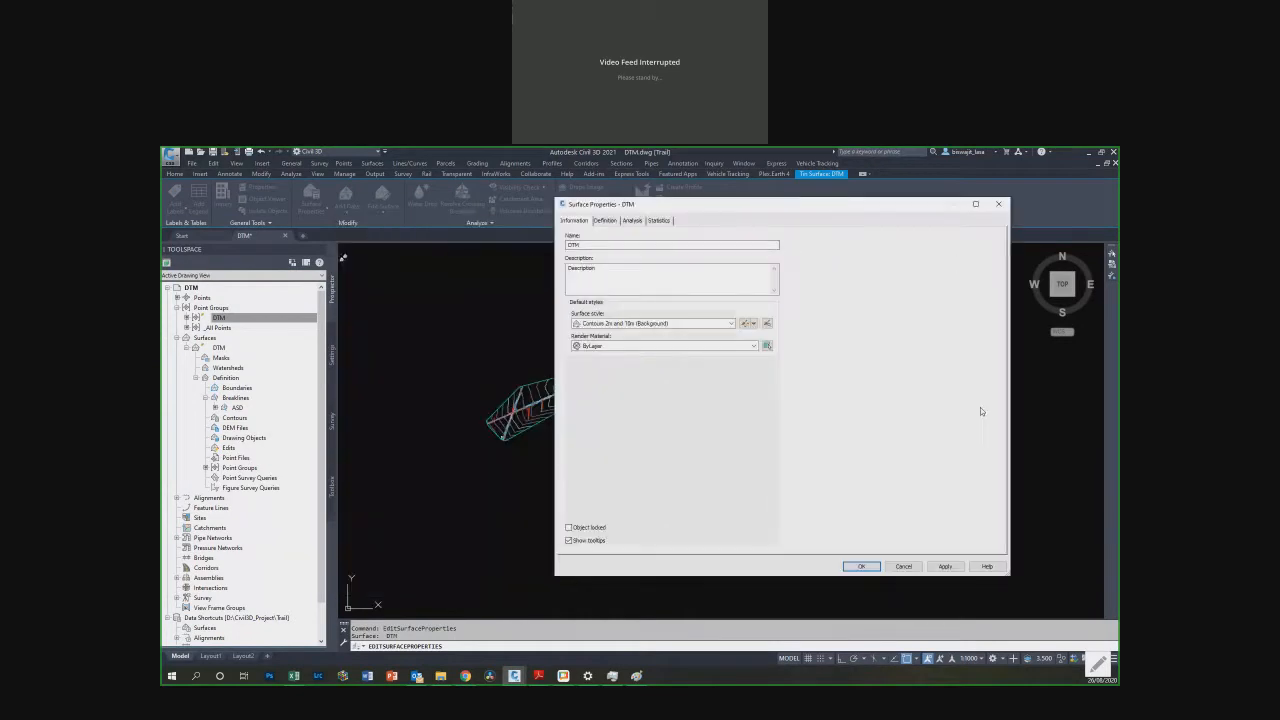
click(623, 323)
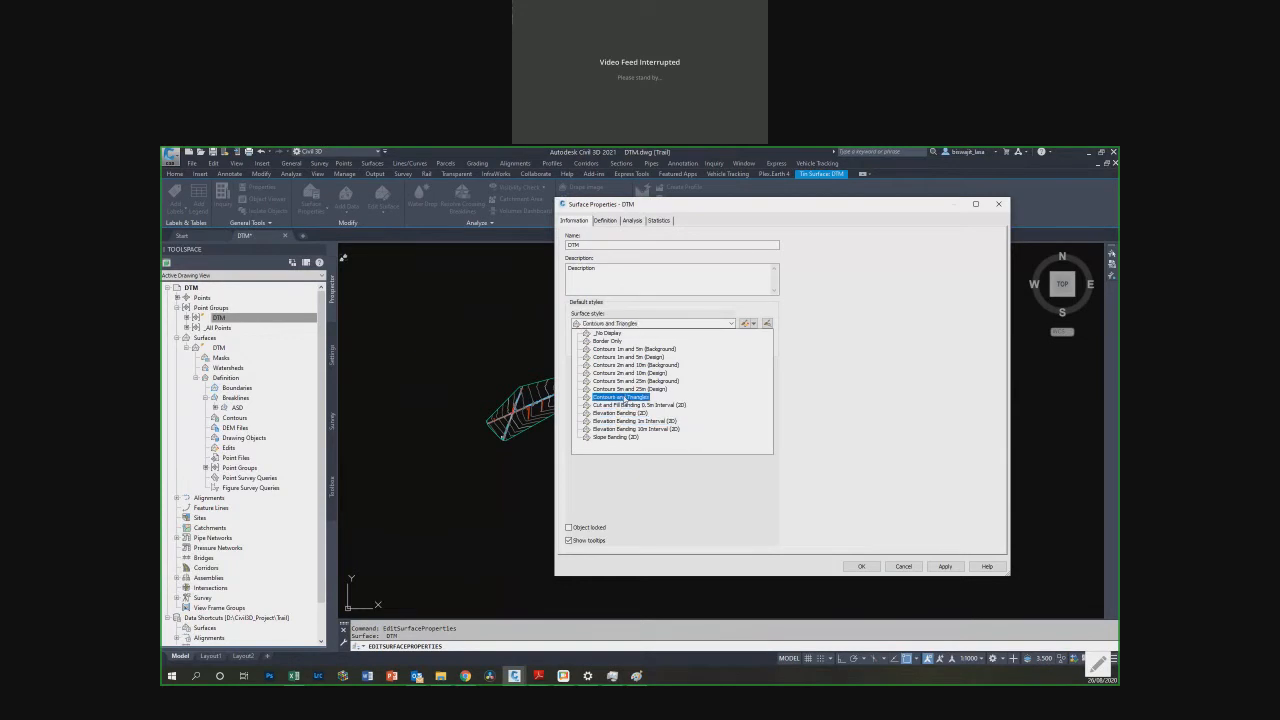
click(625, 398)
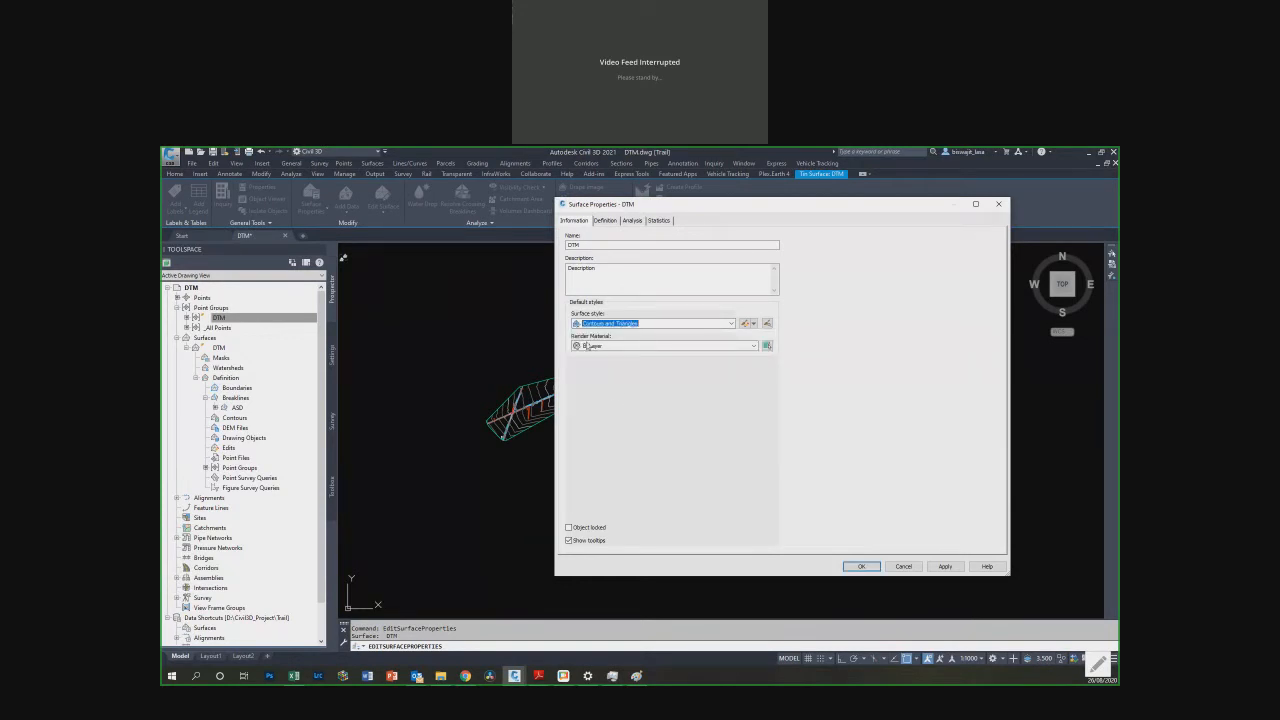
Step: Copy the Contours and Triangles surface style and name the copy Triangles
click(750, 324)
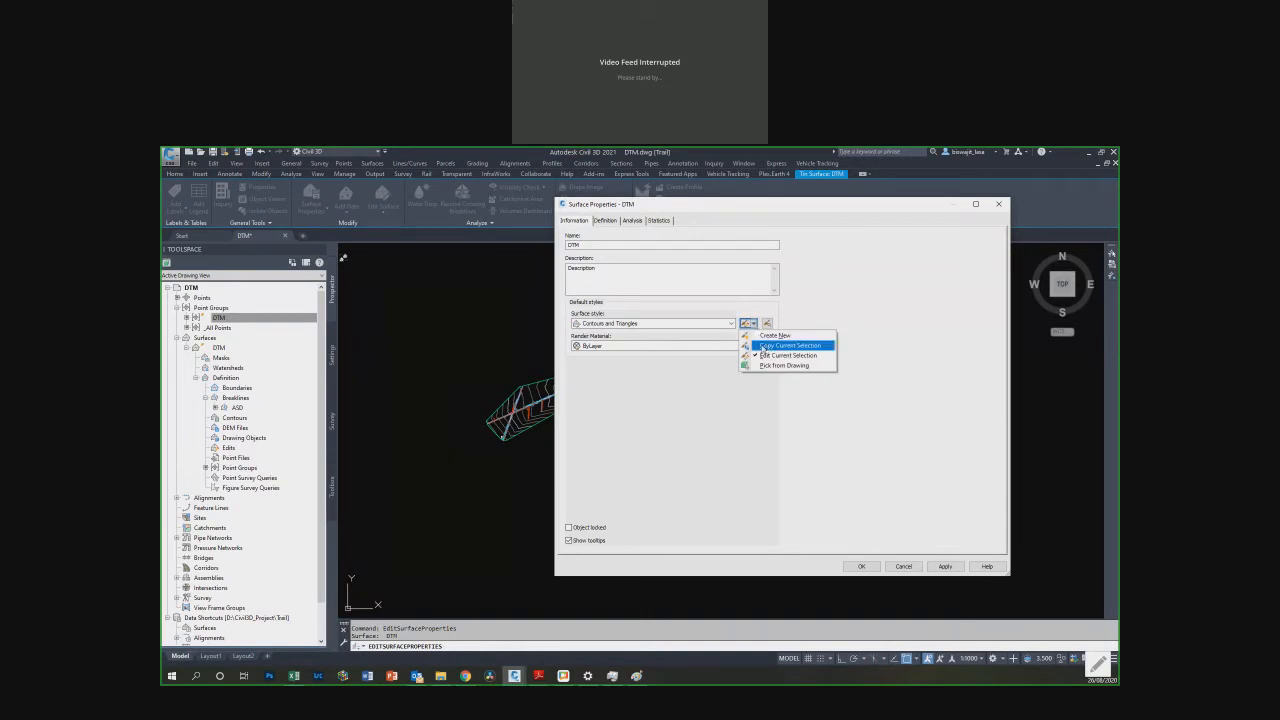
click(765, 346)
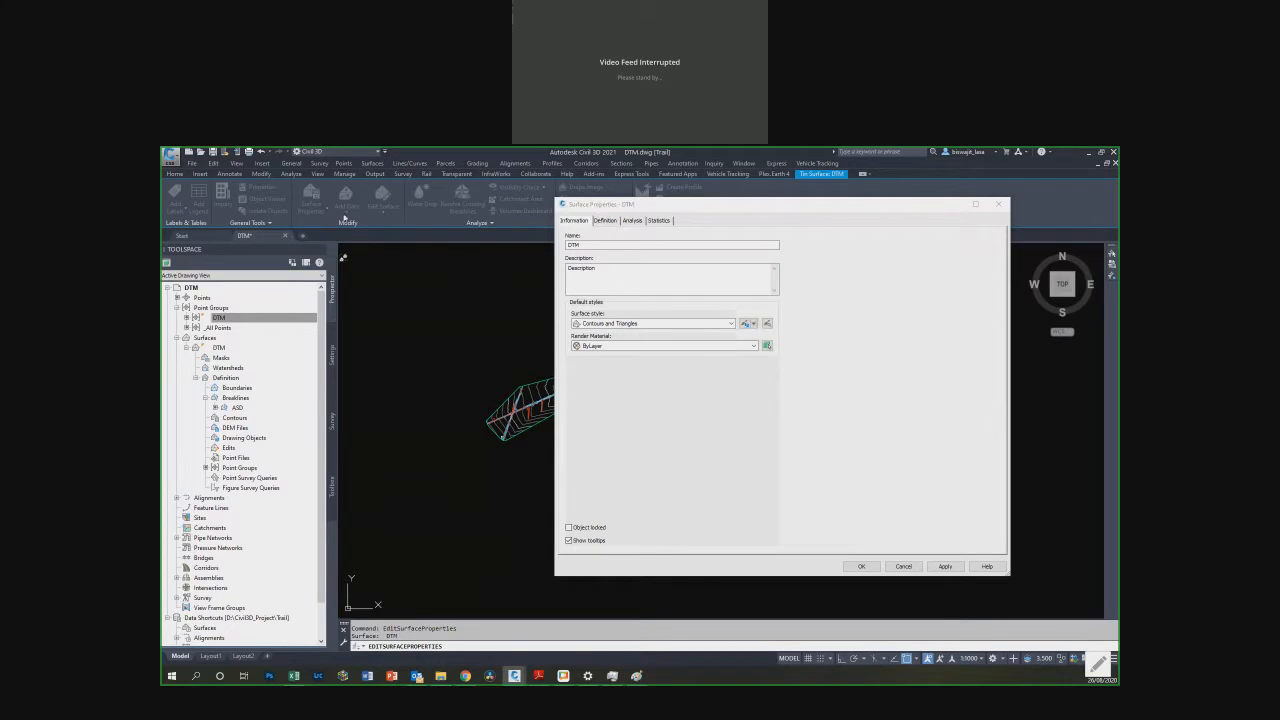
drag(462, 240, 890, 273)
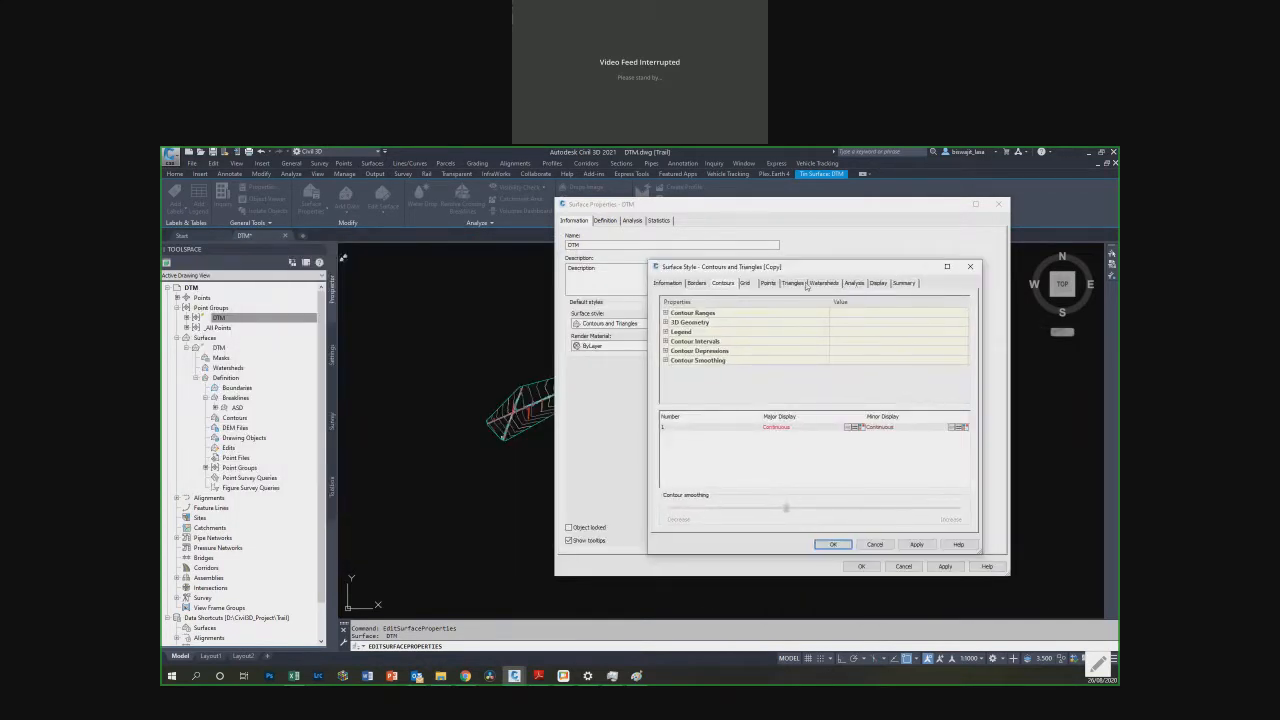
click(665, 284)
click(696, 307)
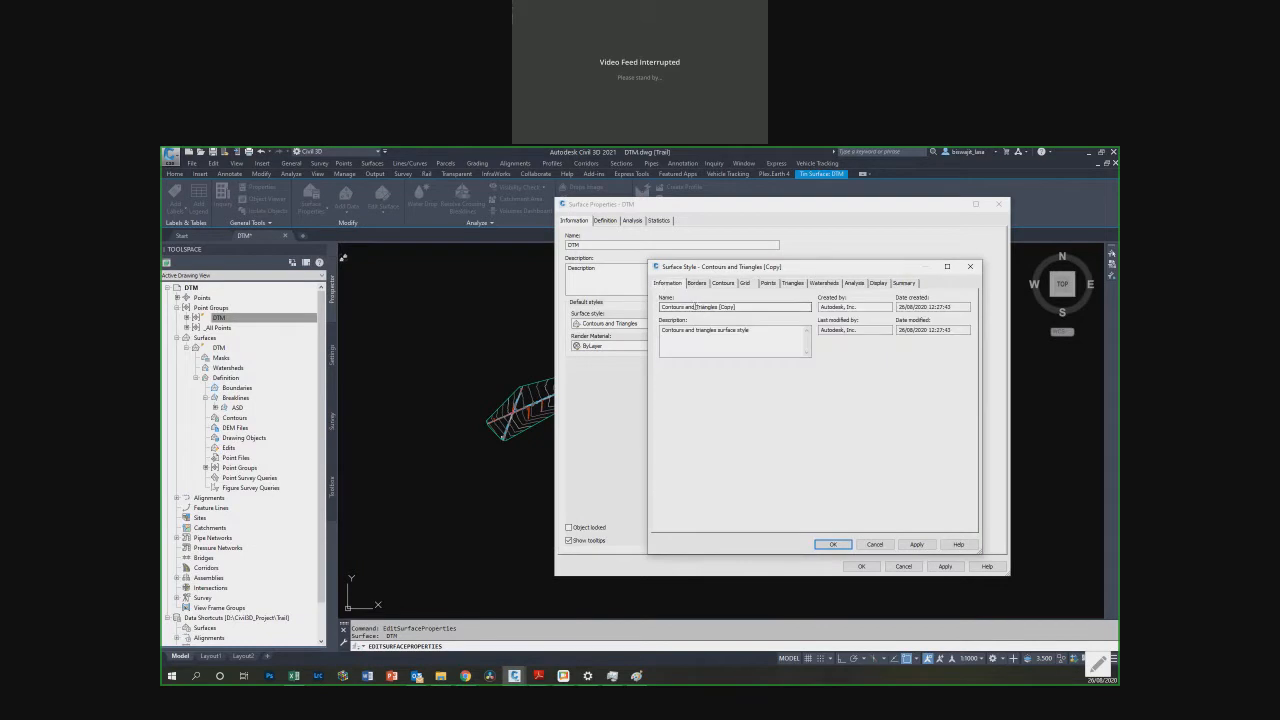
drag(696, 307, 600, 293)
key(BackSpace)
key(BackSpace)
key(BackSpace)
key(BackSpace)
key(BackSpace)
key(BackSpace)
key(BackSpace)
key(BackSpace)
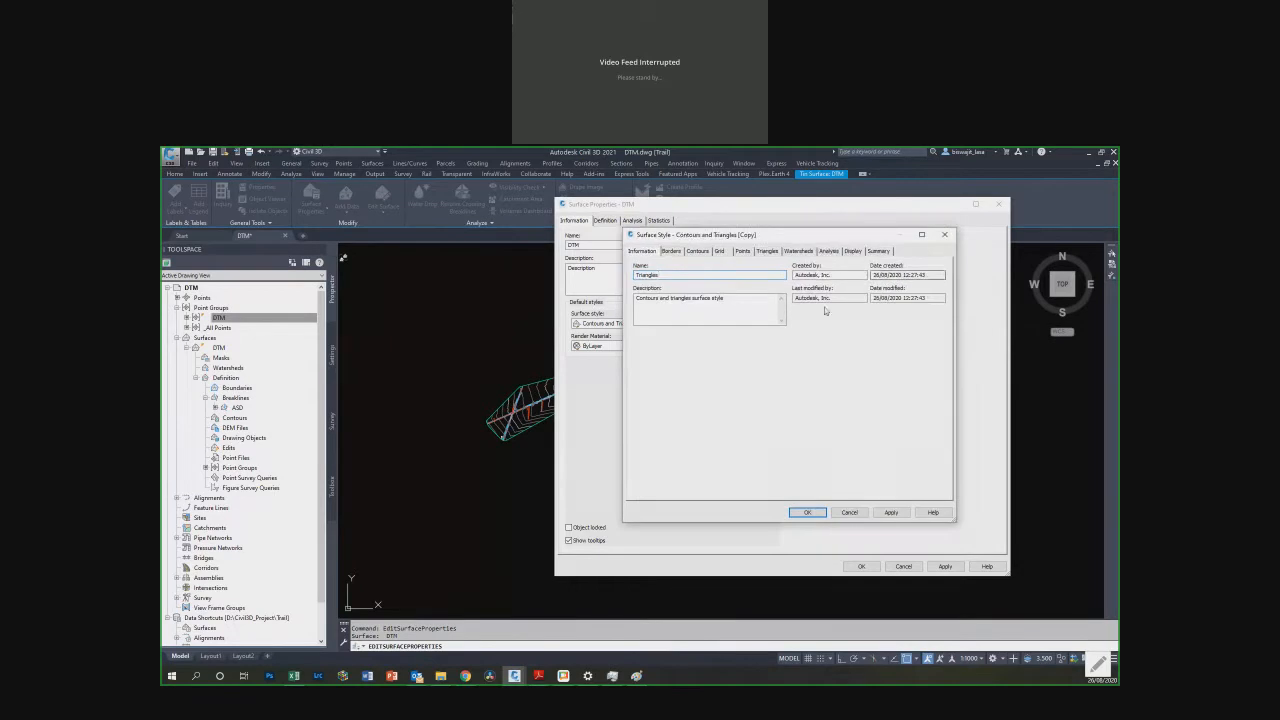
Step: Turn off the major and minor contours in the Triangles style's plan display and apply the style to the DTM surface
click(852, 251)
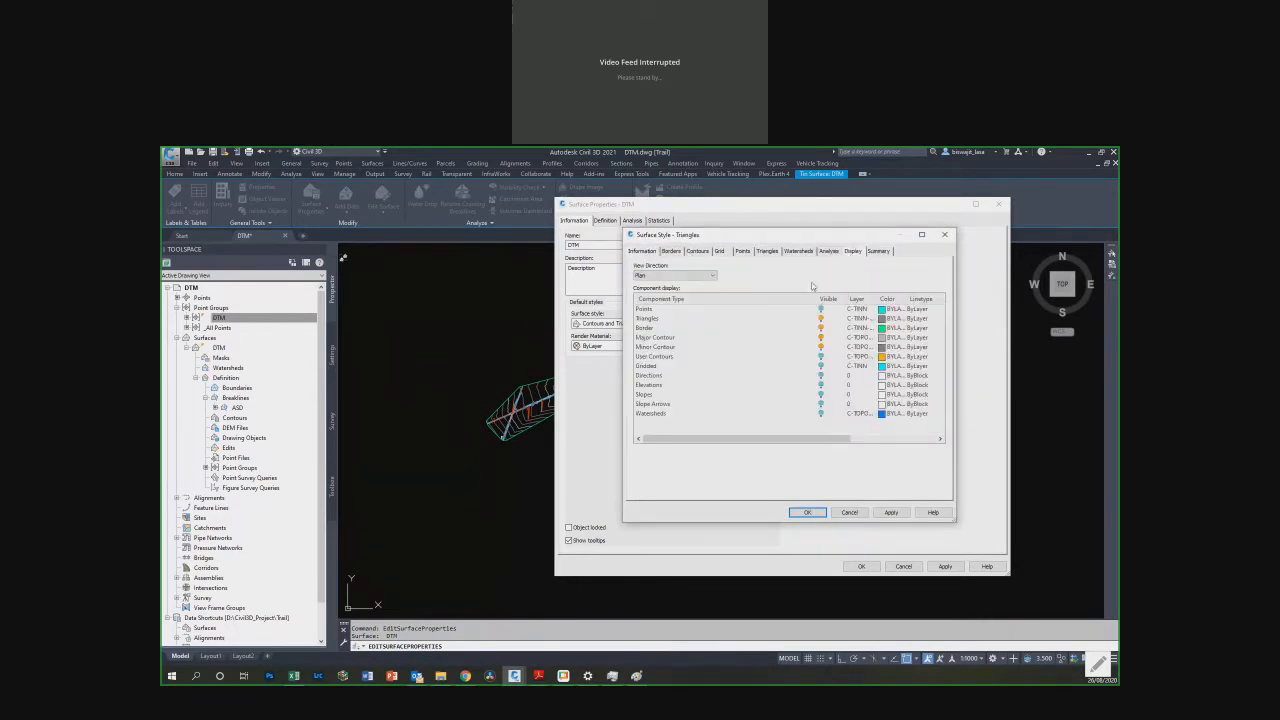
click(648, 328)
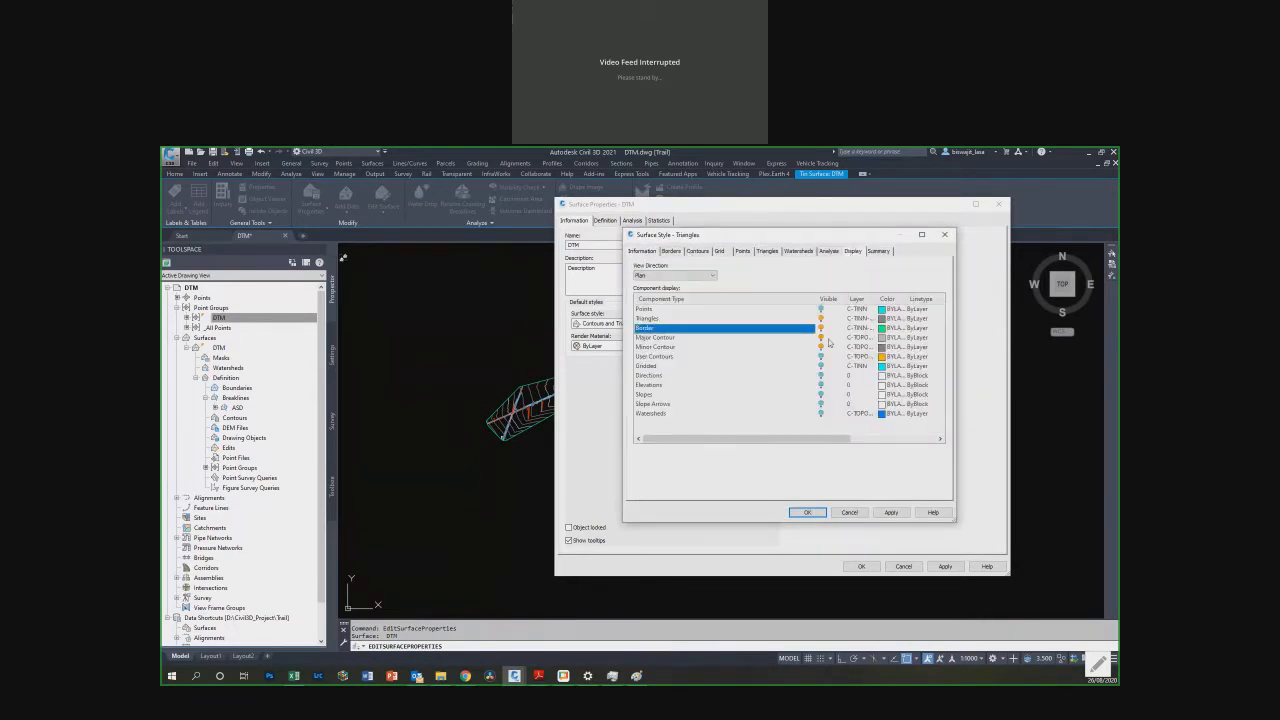
click(824, 338)
click(824, 350)
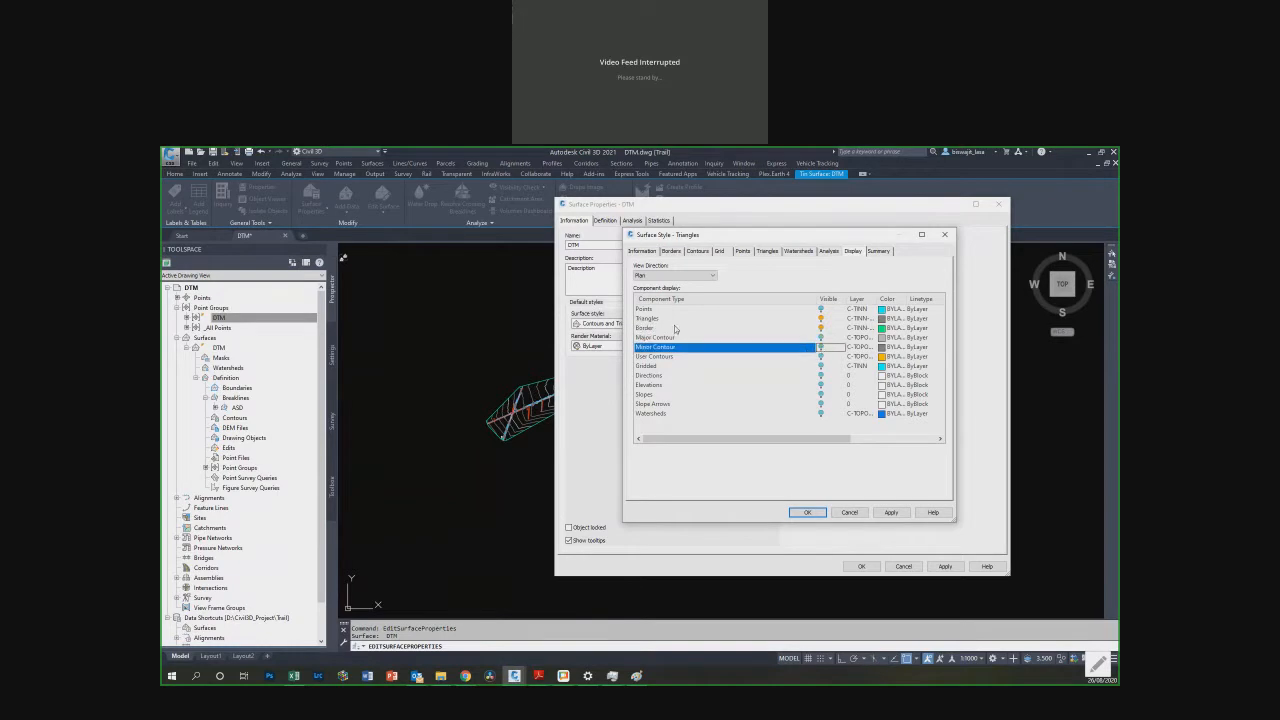
click(820, 327)
click(891, 513)
click(807, 513)
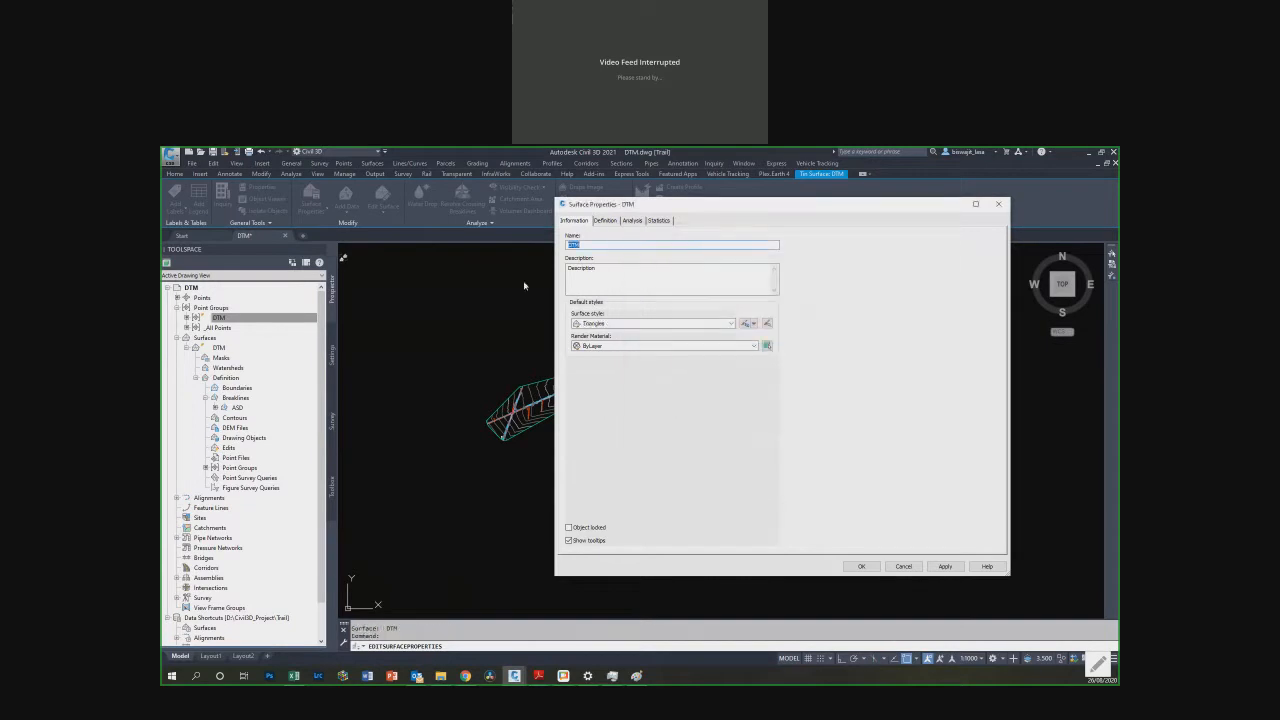
click(858, 567)
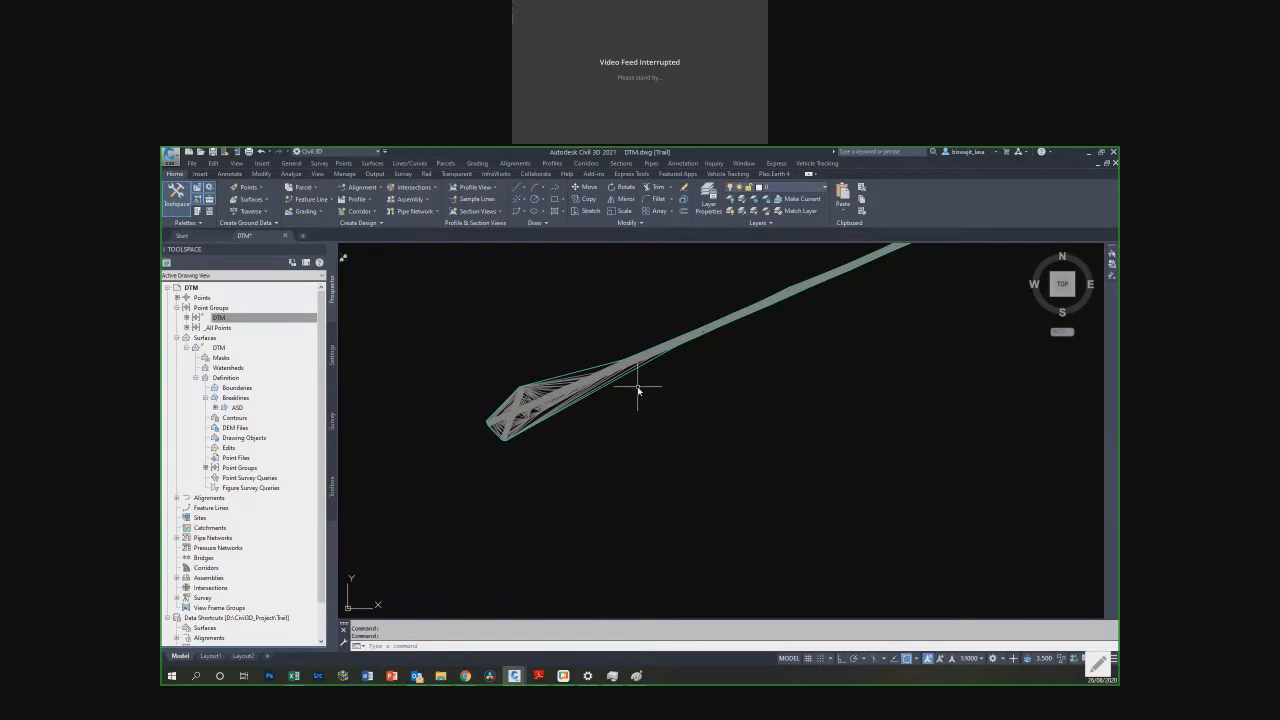
Step: Examine the surface triangulation around the southwest road junction and along the corridor for long triangles spanning unsurveyed ground
scroll(434, 406, up, 6)
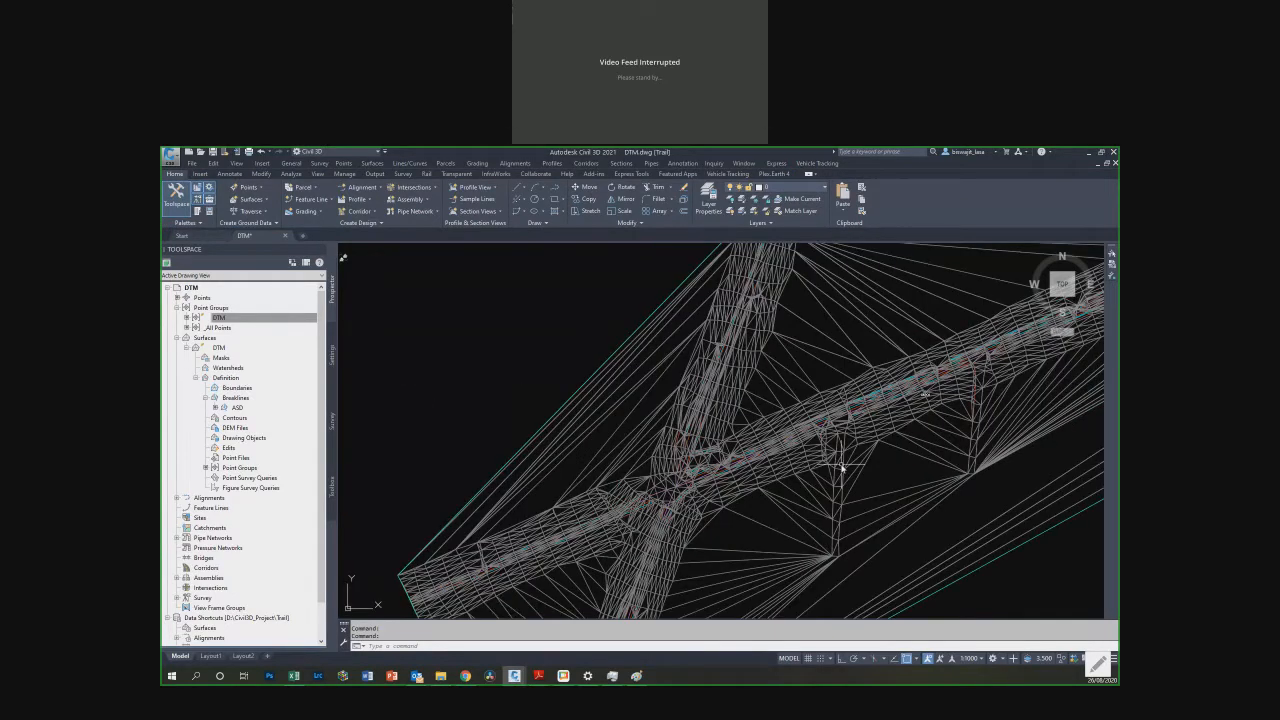
scroll(842, 467, down, 5)
scroll(891, 391, up, 2)
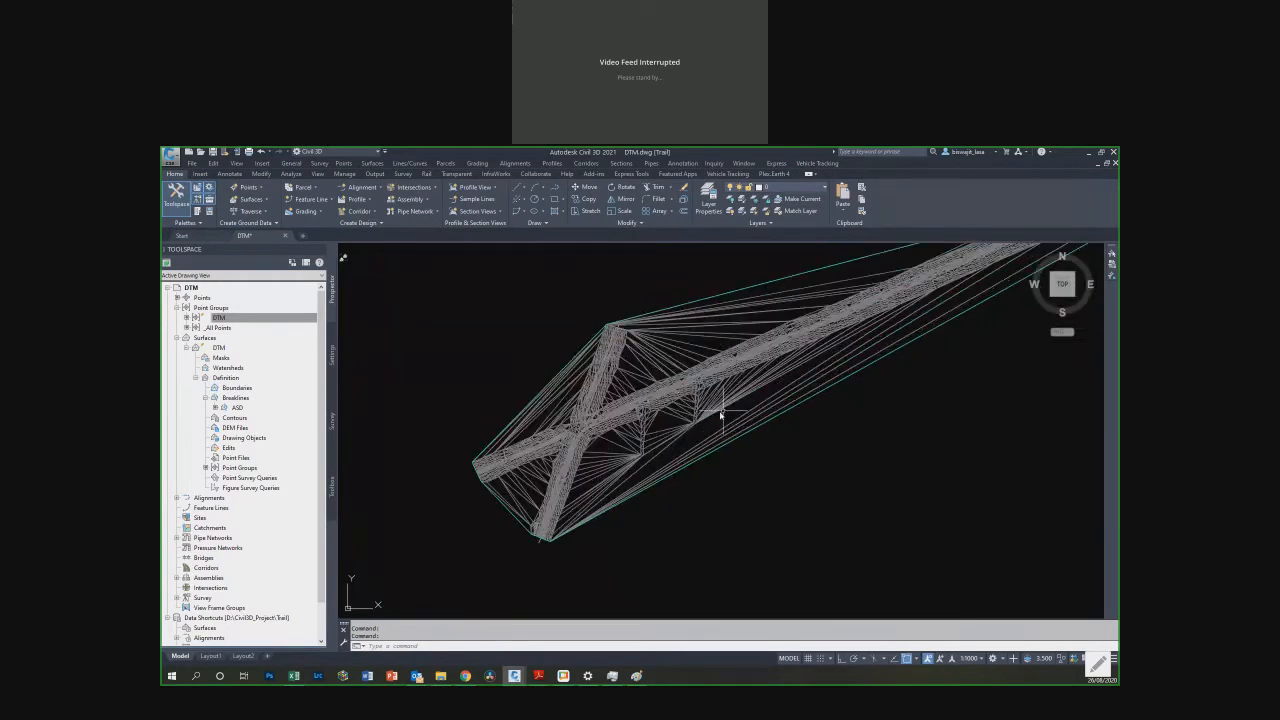
scroll(720, 415, up, 2)
scroll(737, 374, up, 2)
scroll(693, 350, down, 2)
scroll(543, 514, down, 2)
scroll(523, 480, up, 6)
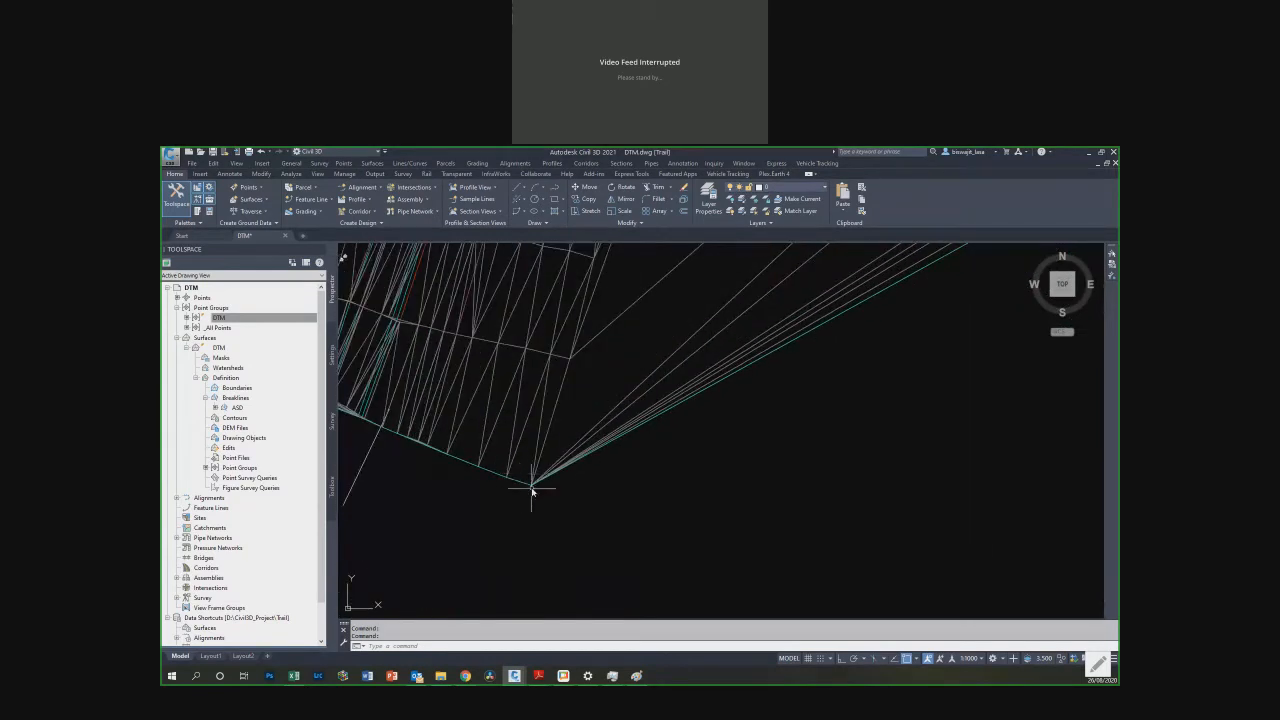
scroll(528, 486, down, 4)
scroll(565, 450, up, 2)
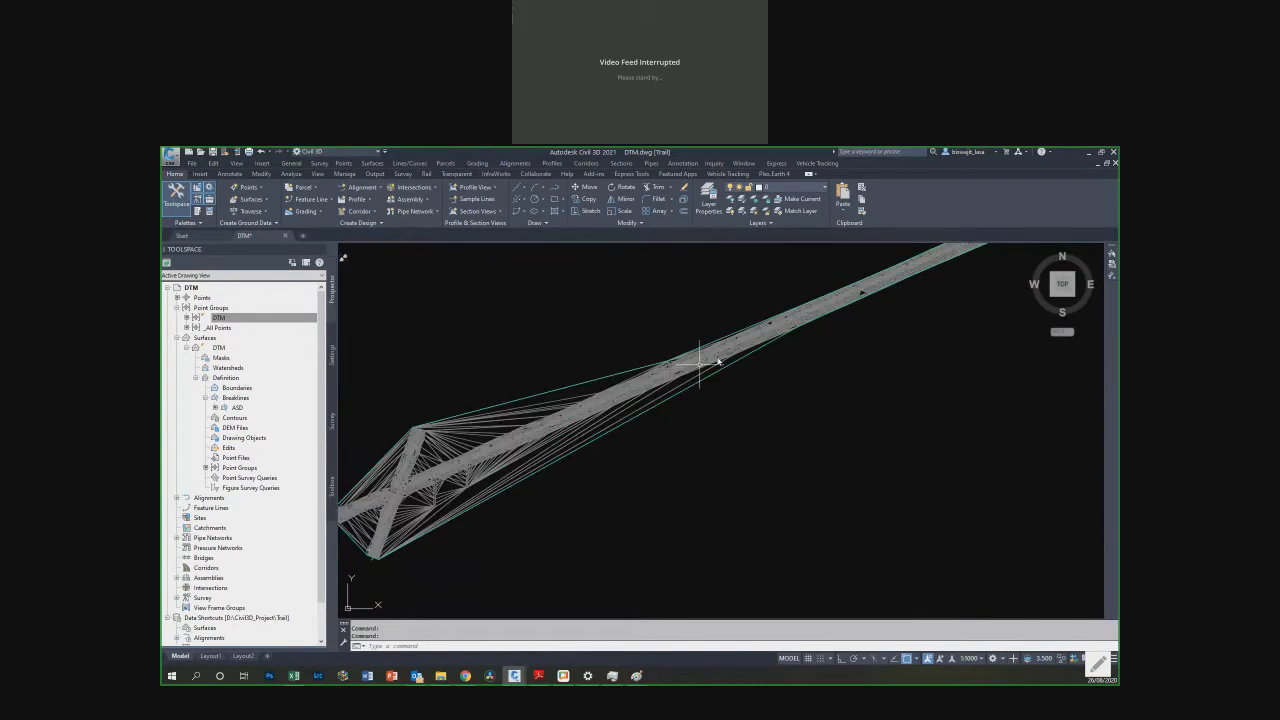
scroll(793, 338, up, 2)
scroll(800, 333, down, 4)
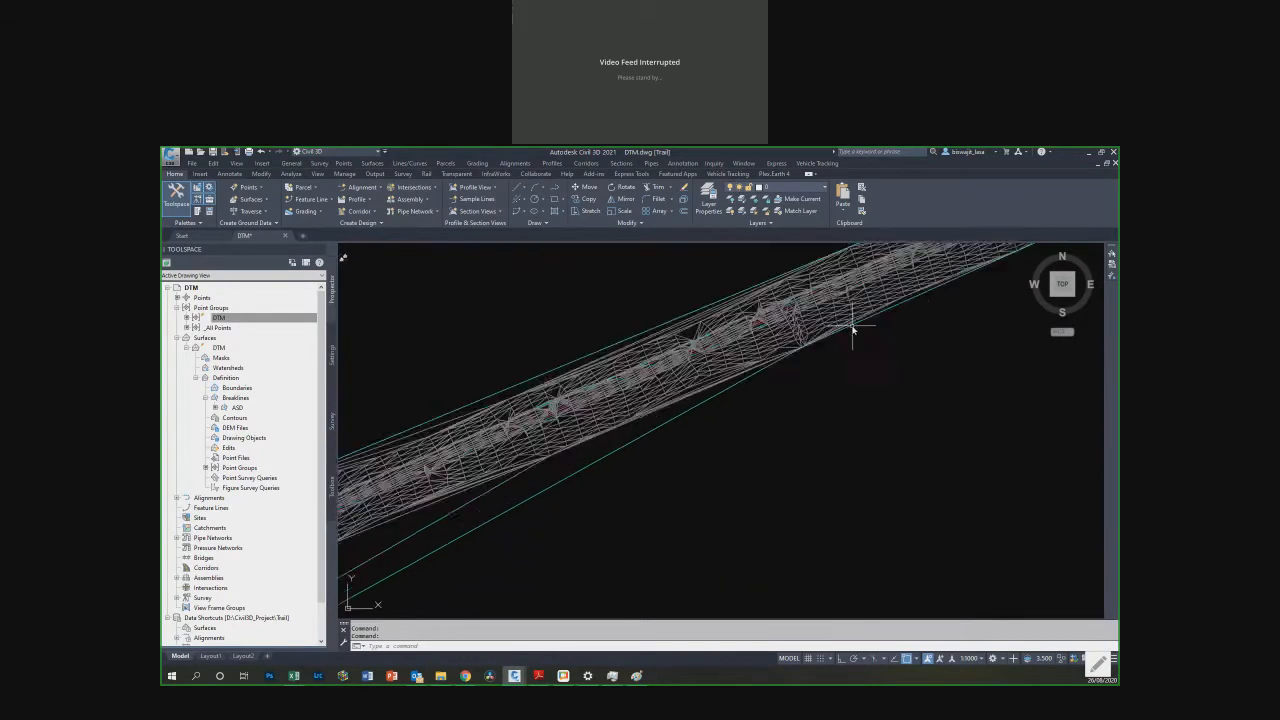
scroll(843, 336, up, 5)
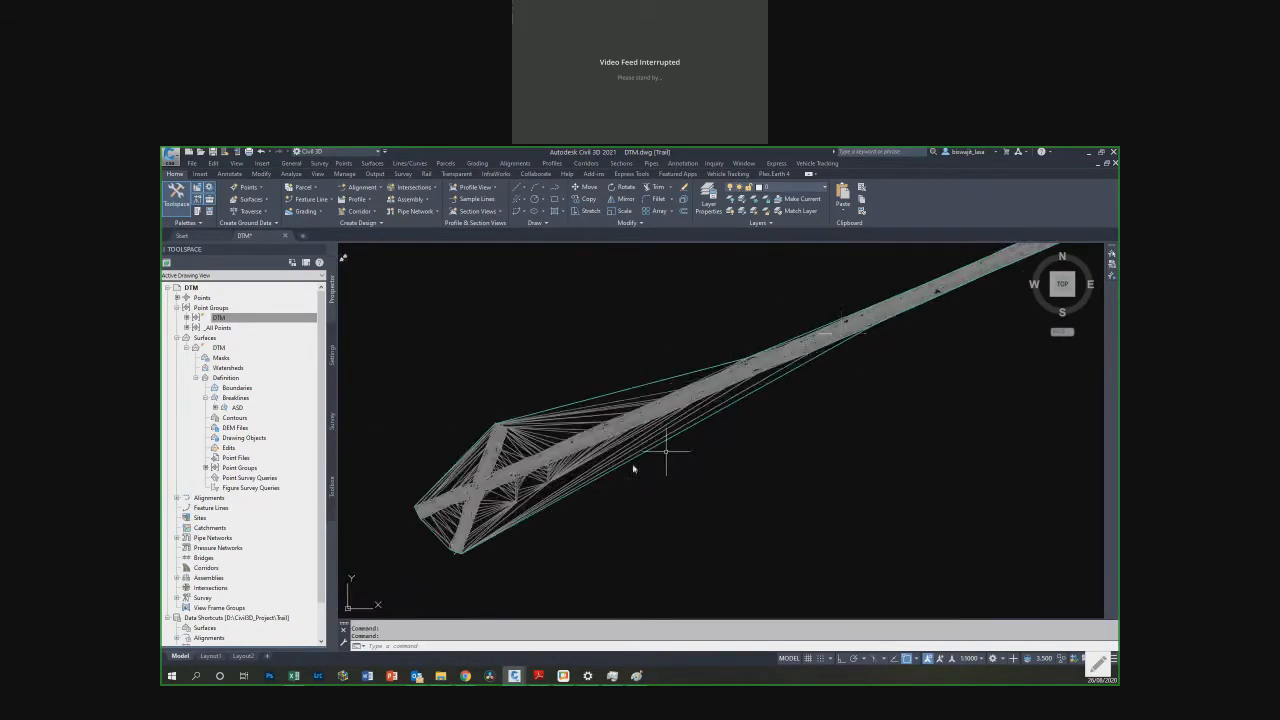
scroll(588, 438, up, 1)
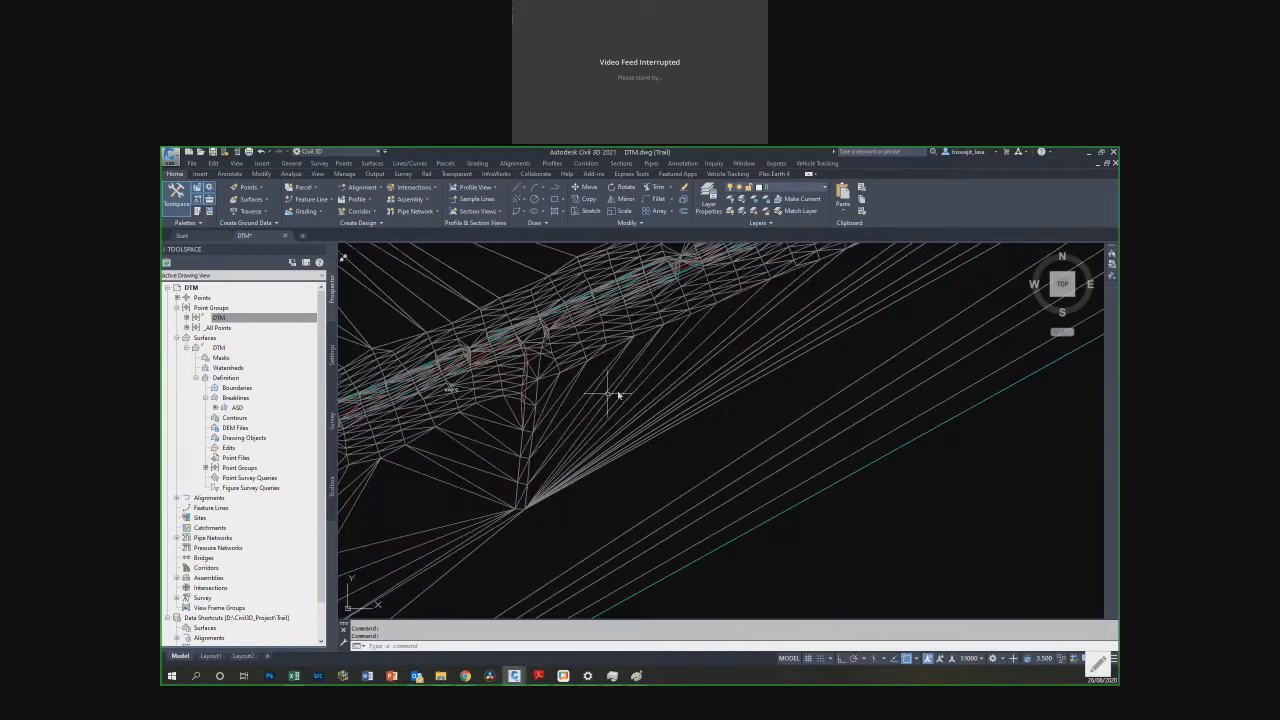
scroll(540, 452, down, 2)
scroll(585, 417, down, 2)
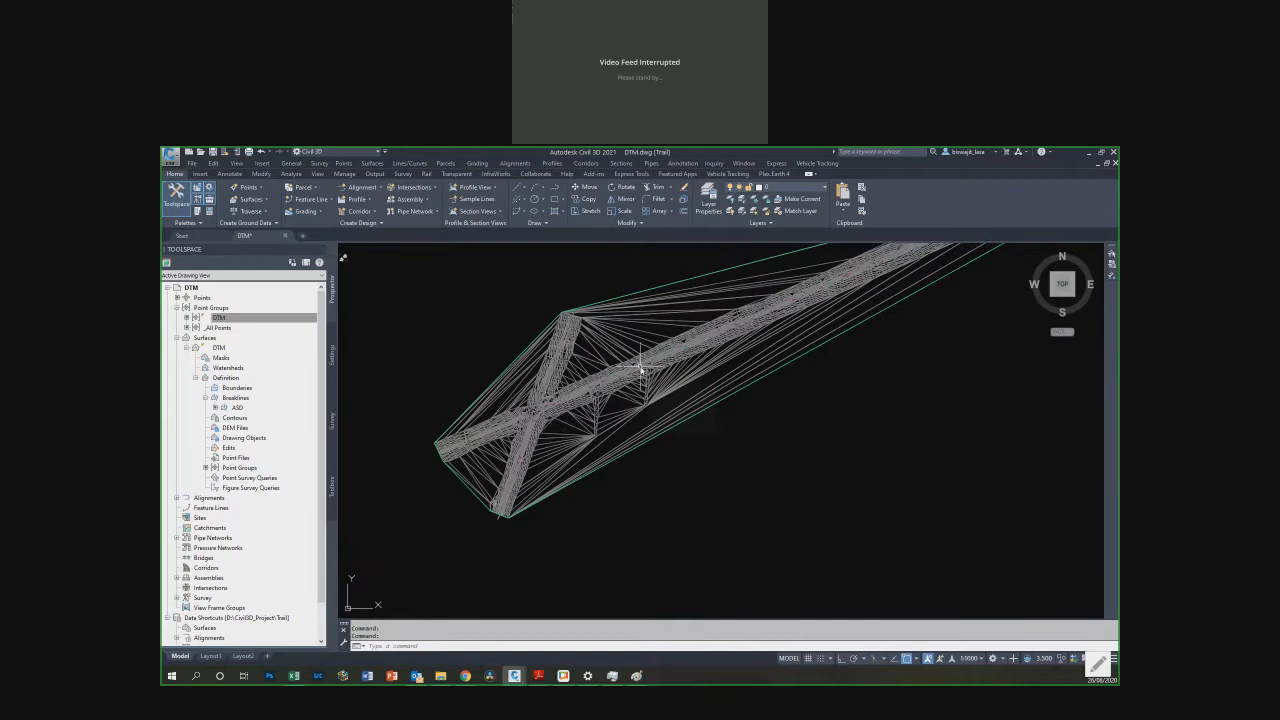
mouse_move(641, 368)
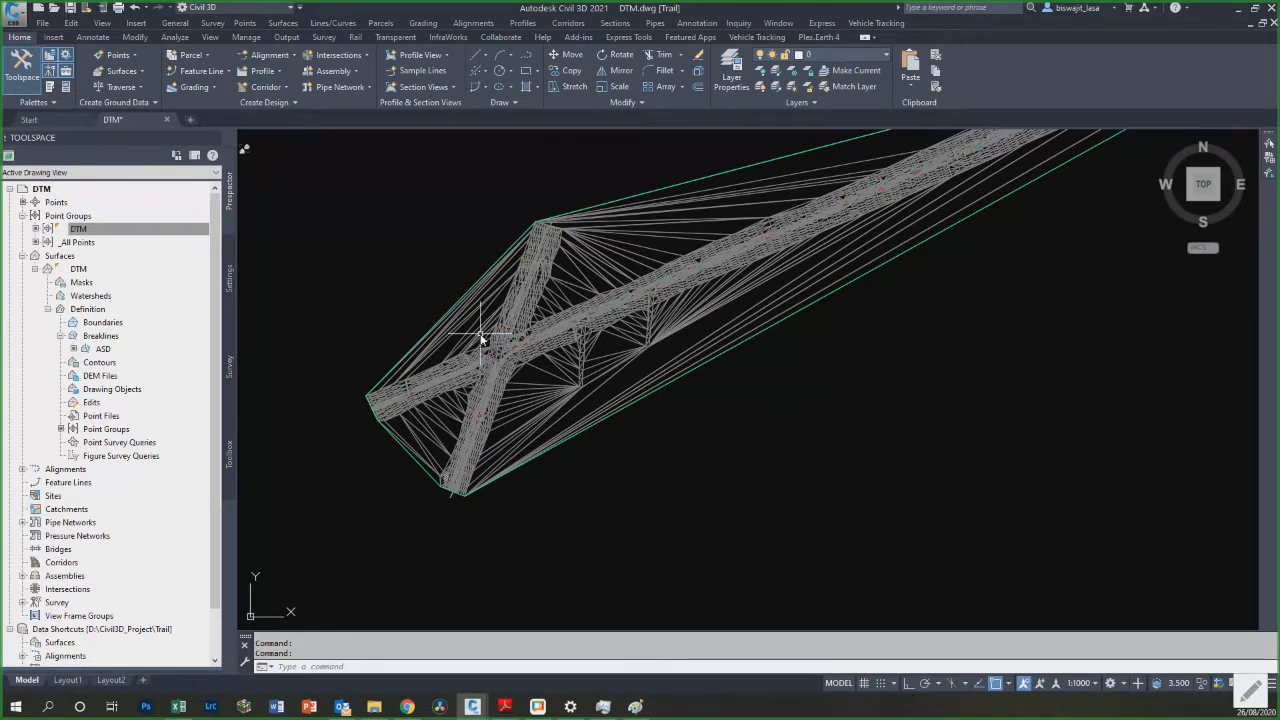
scroll(481, 338, up, 5)
scroll(497, 326, down, 3)
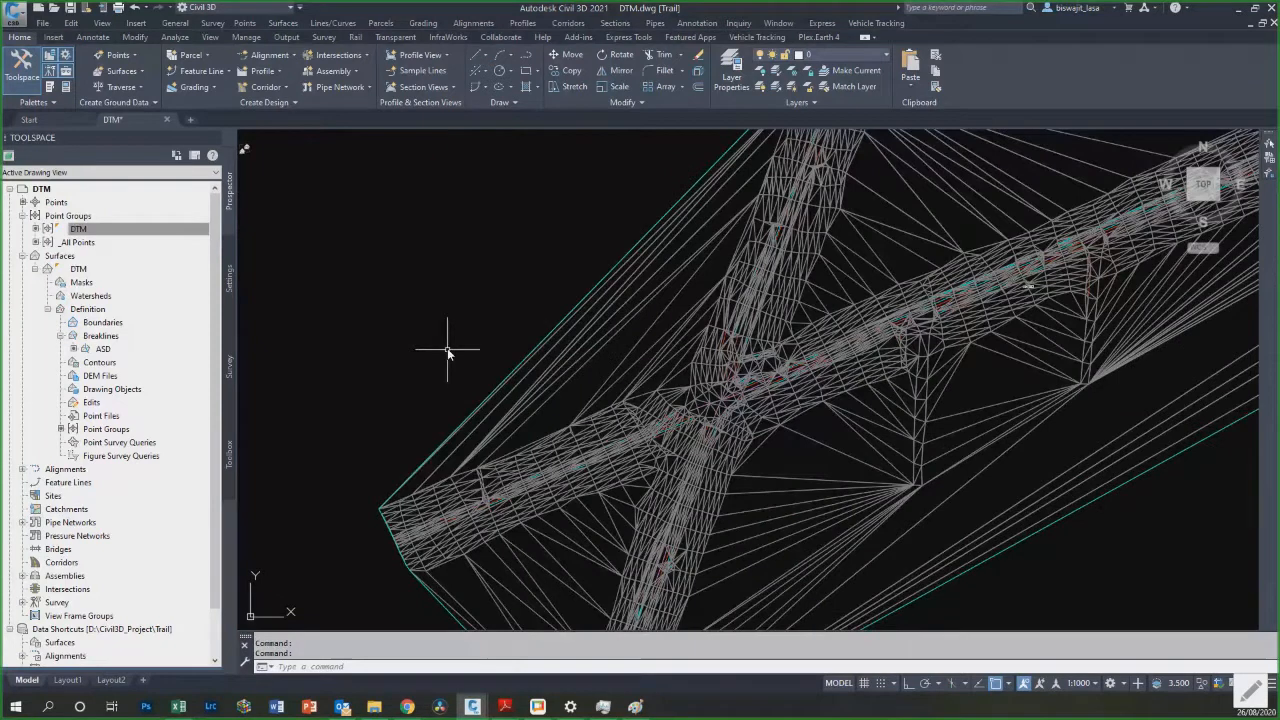
mouse_move(450, 488)
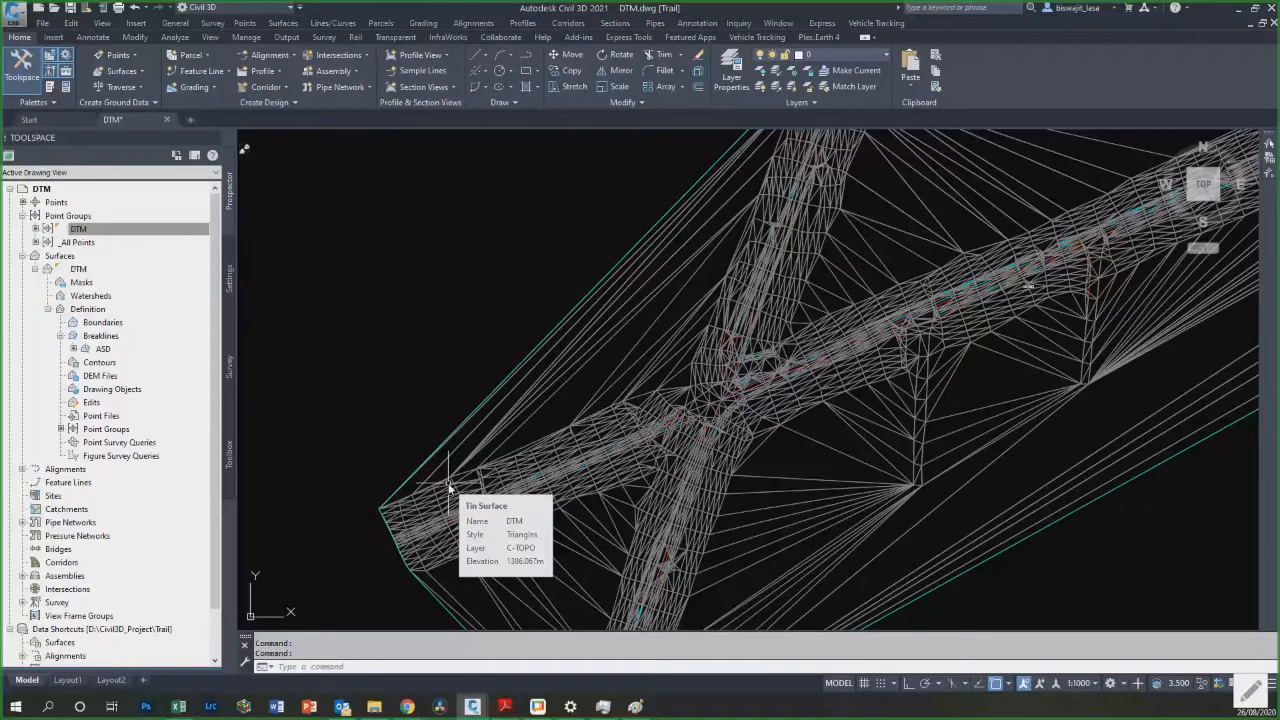
Step: Delete the long DTM surface lines northwest, southwest and southeast of the southwest road junction and beside the nearby side spurs
scroll(671, 371, up, 2)
scroll(678, 373, up, 1)
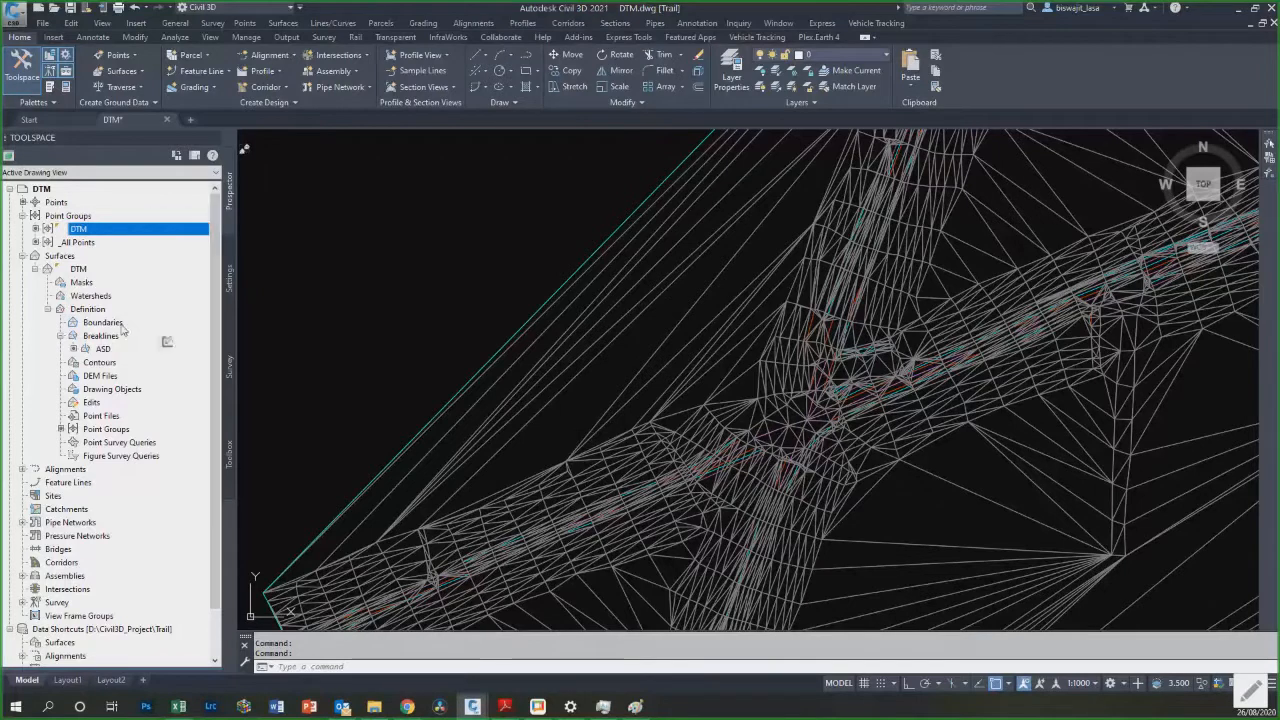
right_click(100, 402)
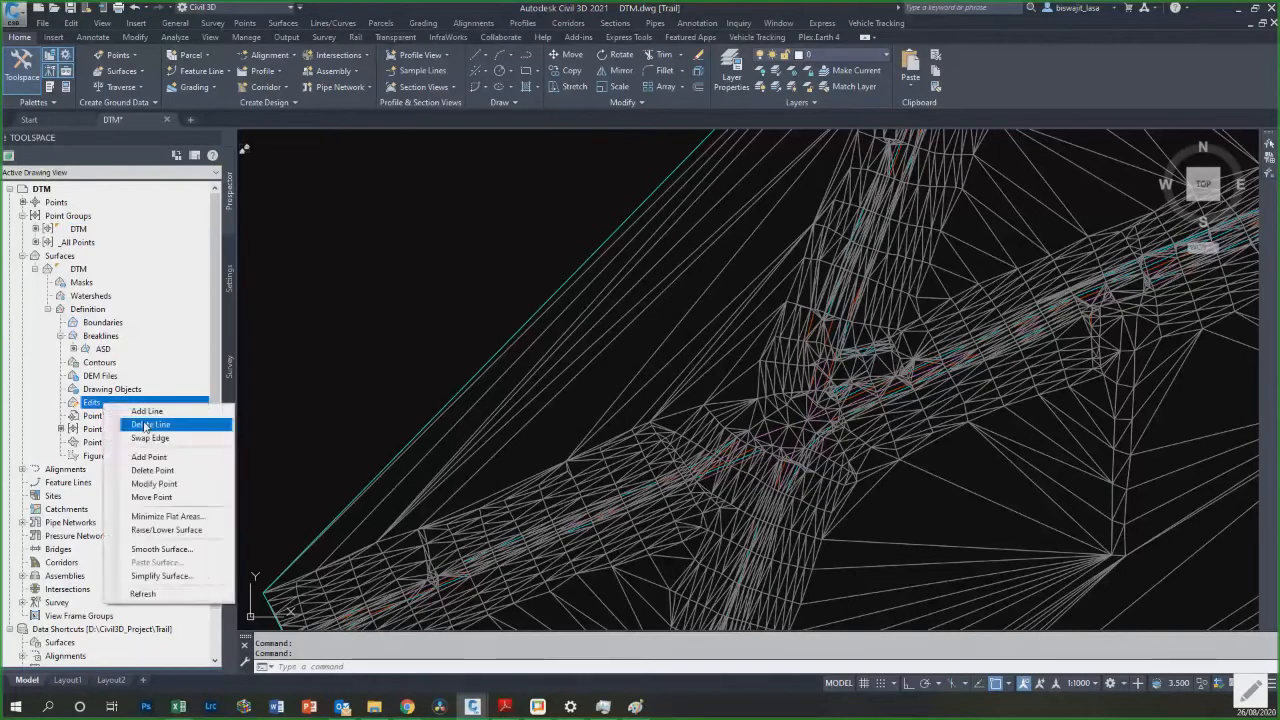
click(145, 425)
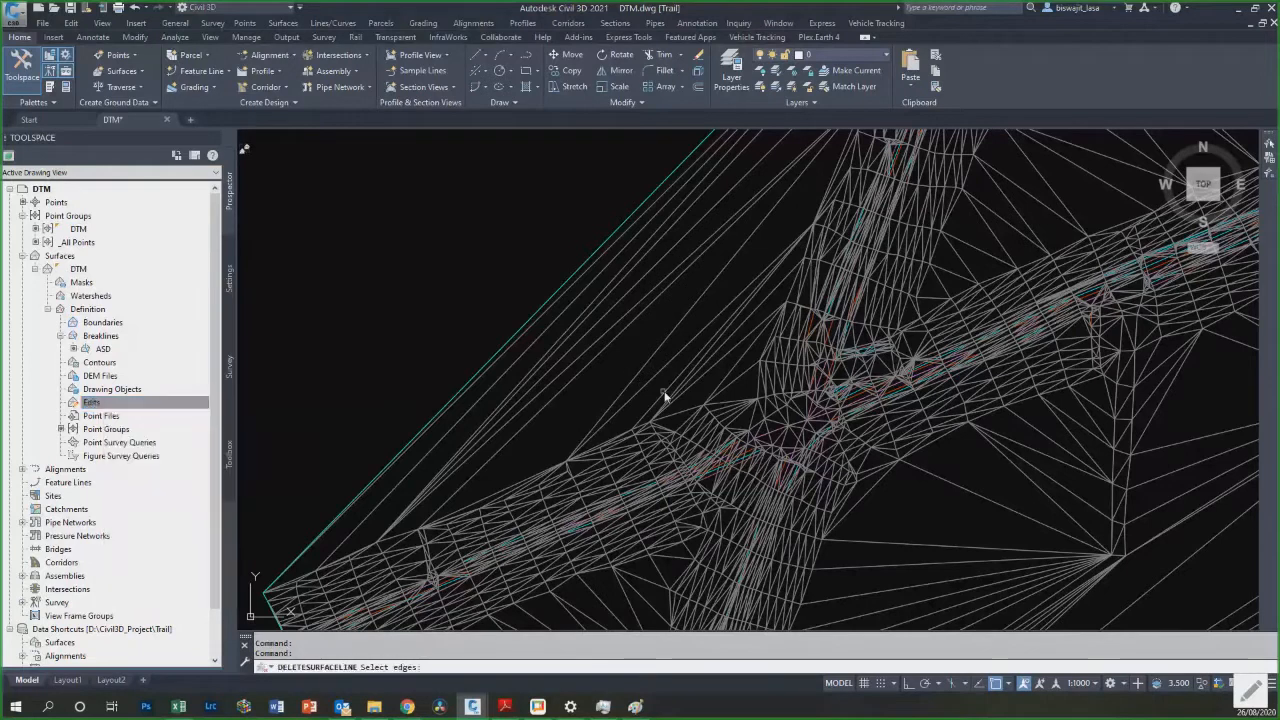
click(737, 384)
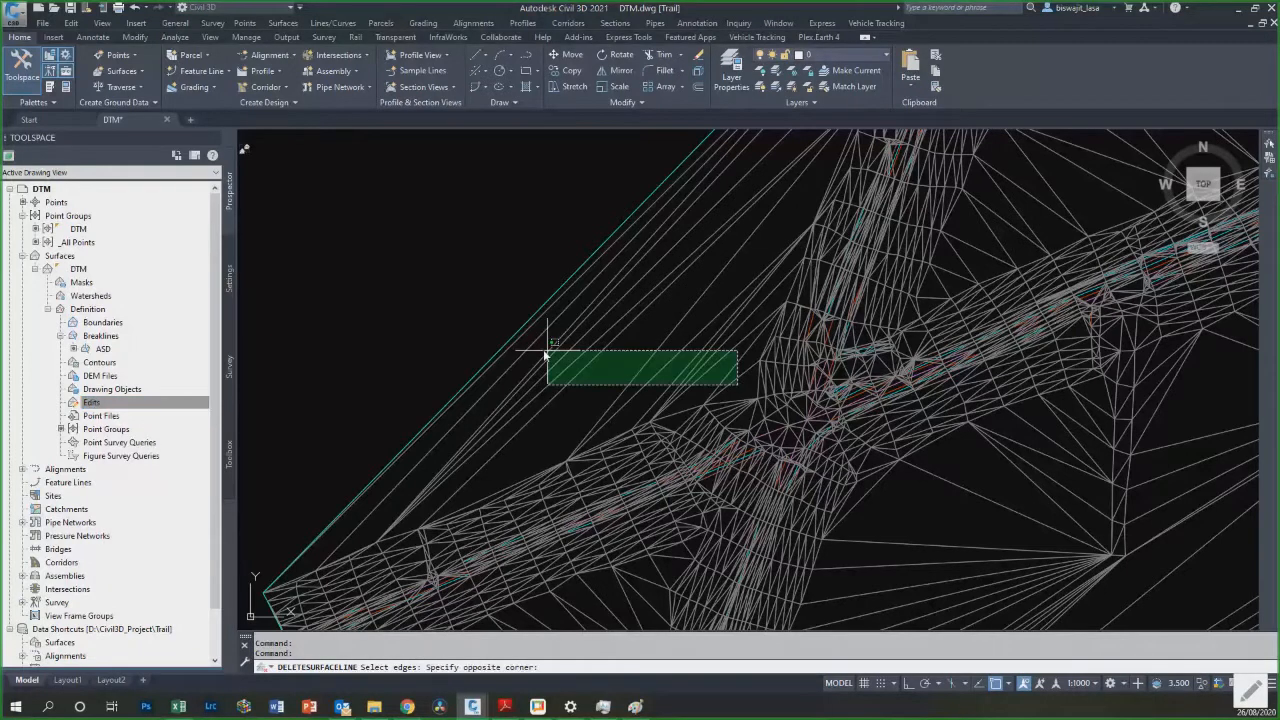
click(550, 349)
scroll(554, 349, down, 2)
middle_drag(755, 509, 630, 412)
click(735, 571)
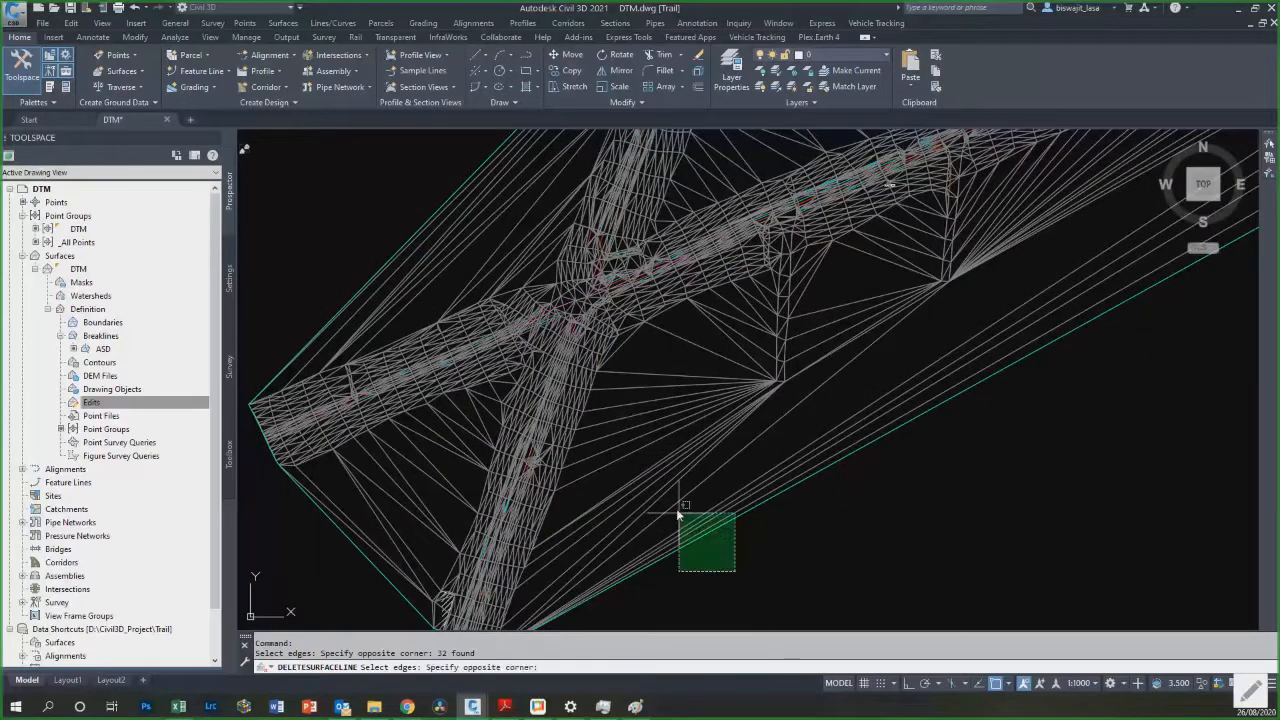
click(660, 364)
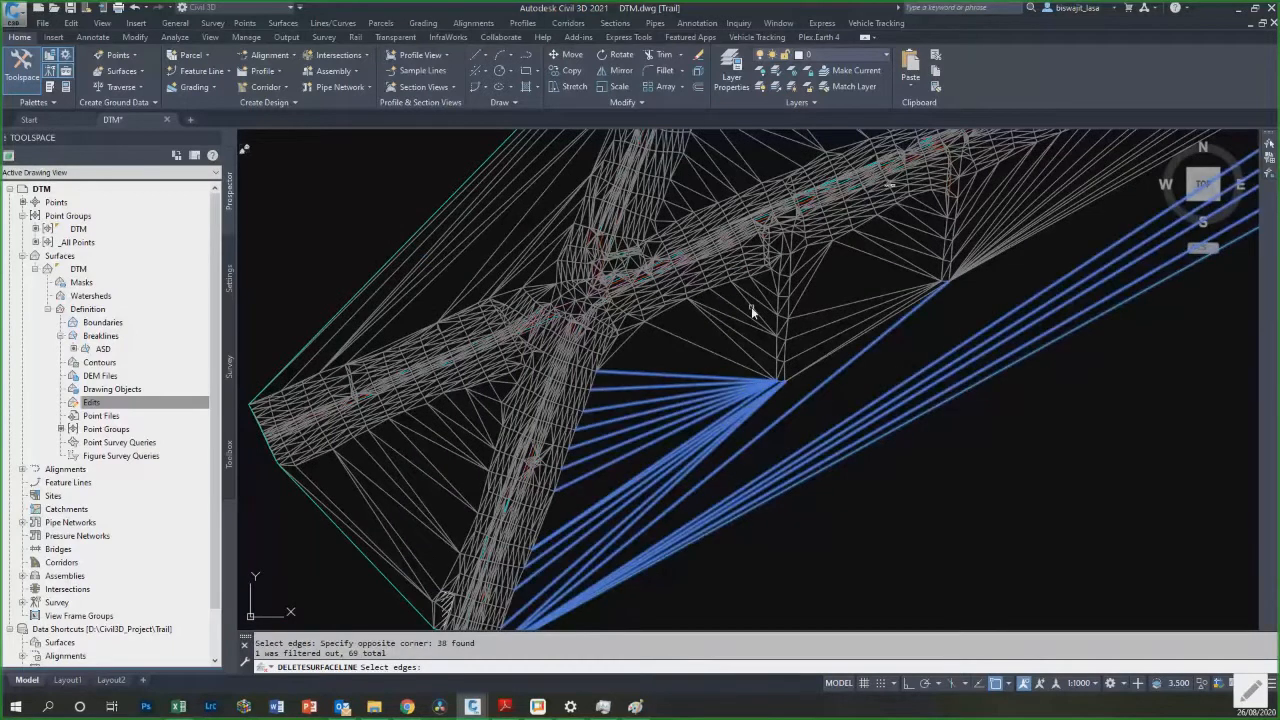
click(753, 293)
click(713, 379)
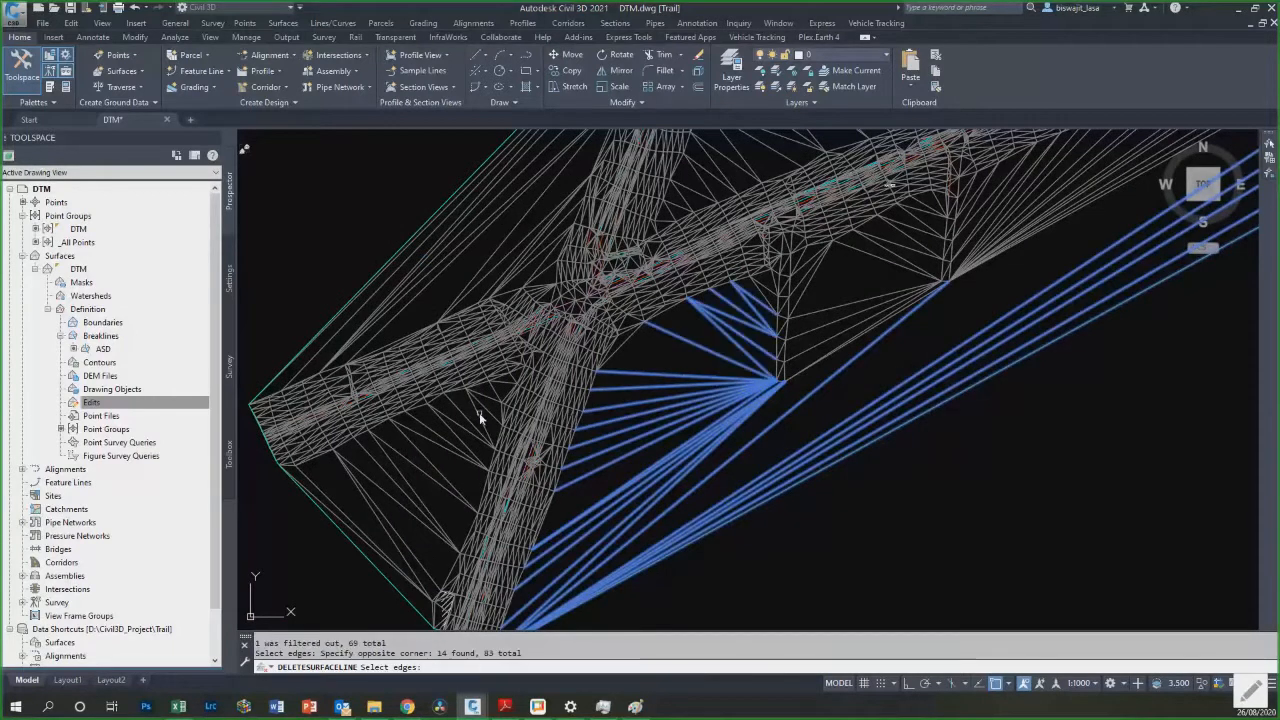
click(458, 435)
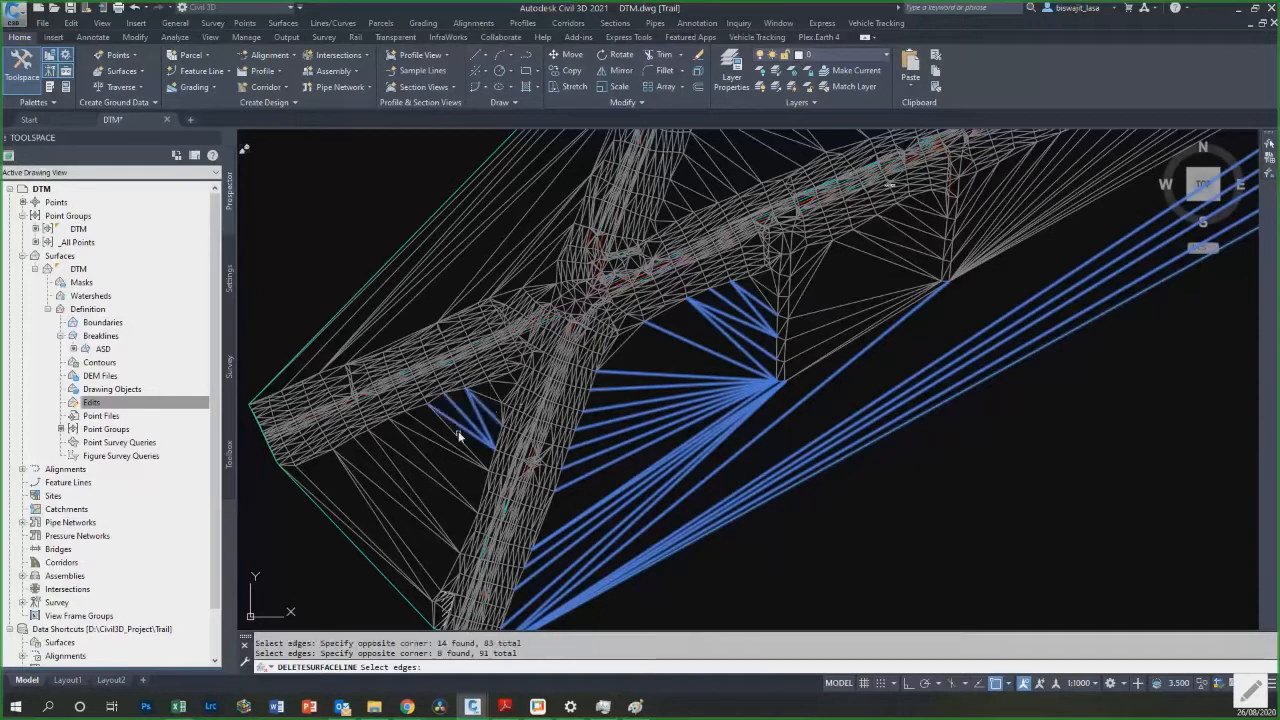
click(460, 436)
click(389, 491)
click(388, 495)
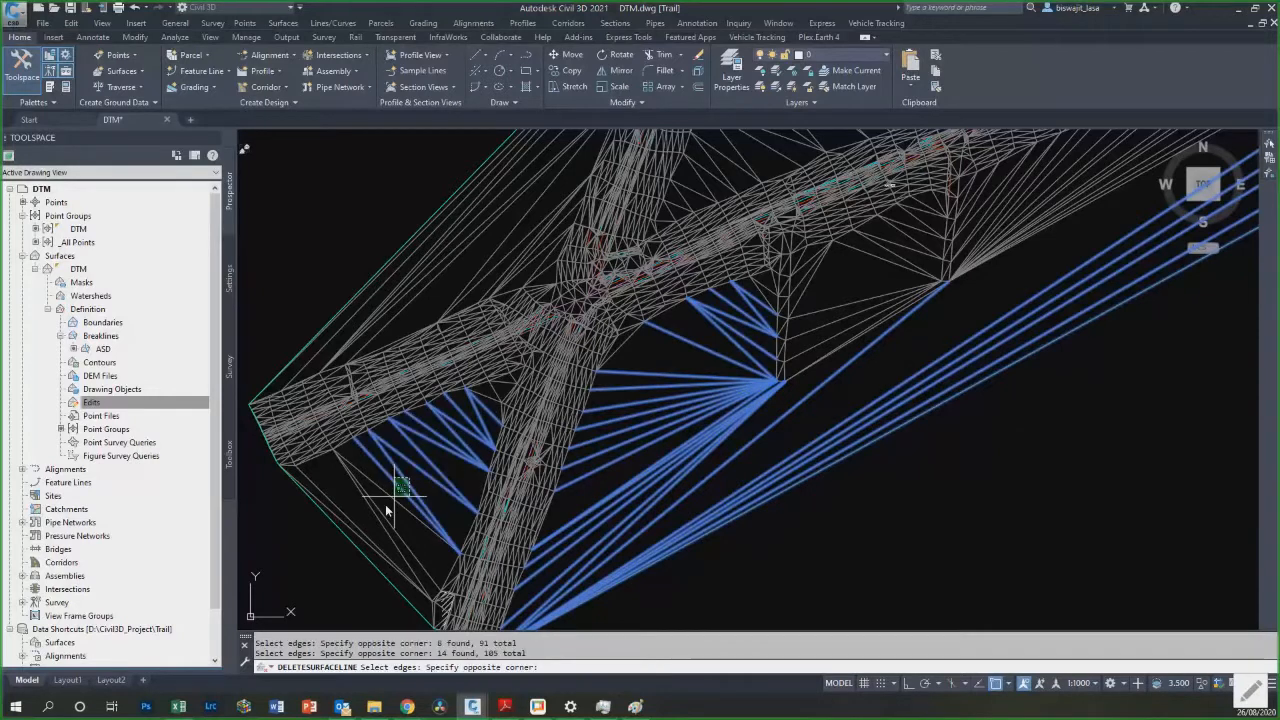
click(345, 555)
middle_drag(432, 295, 403, 318)
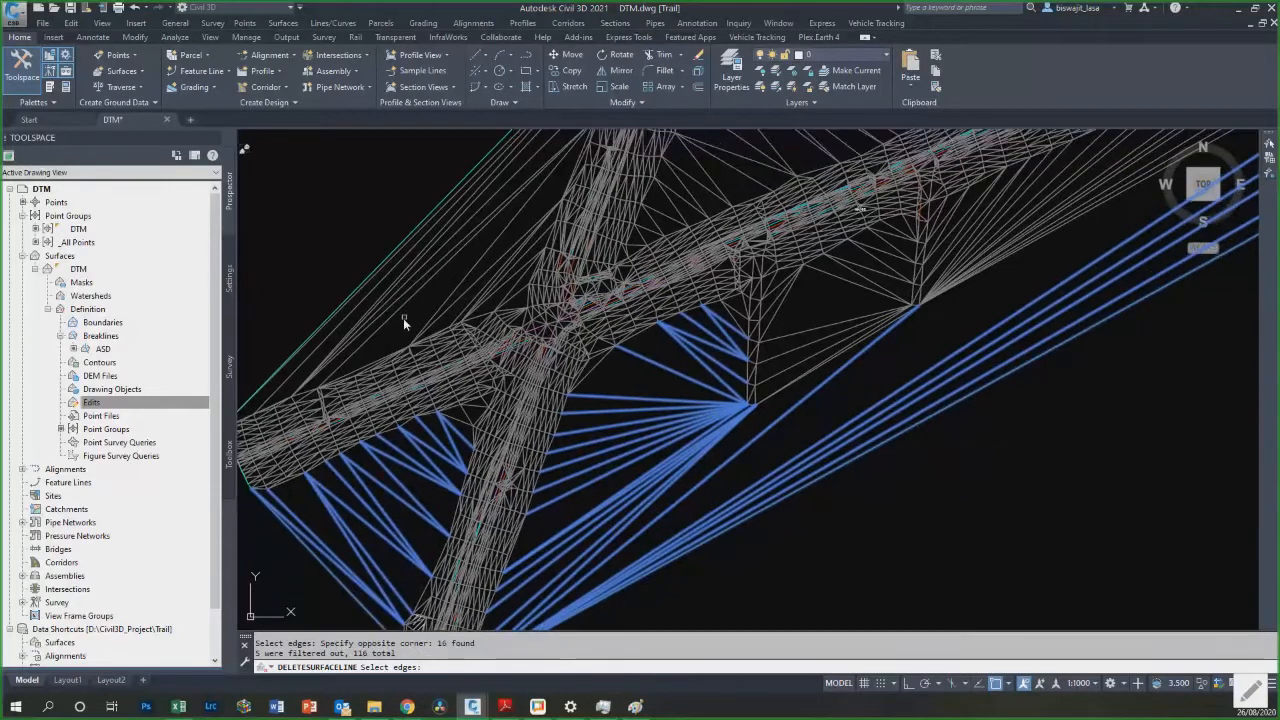
click(1102, 400)
click(945, 204)
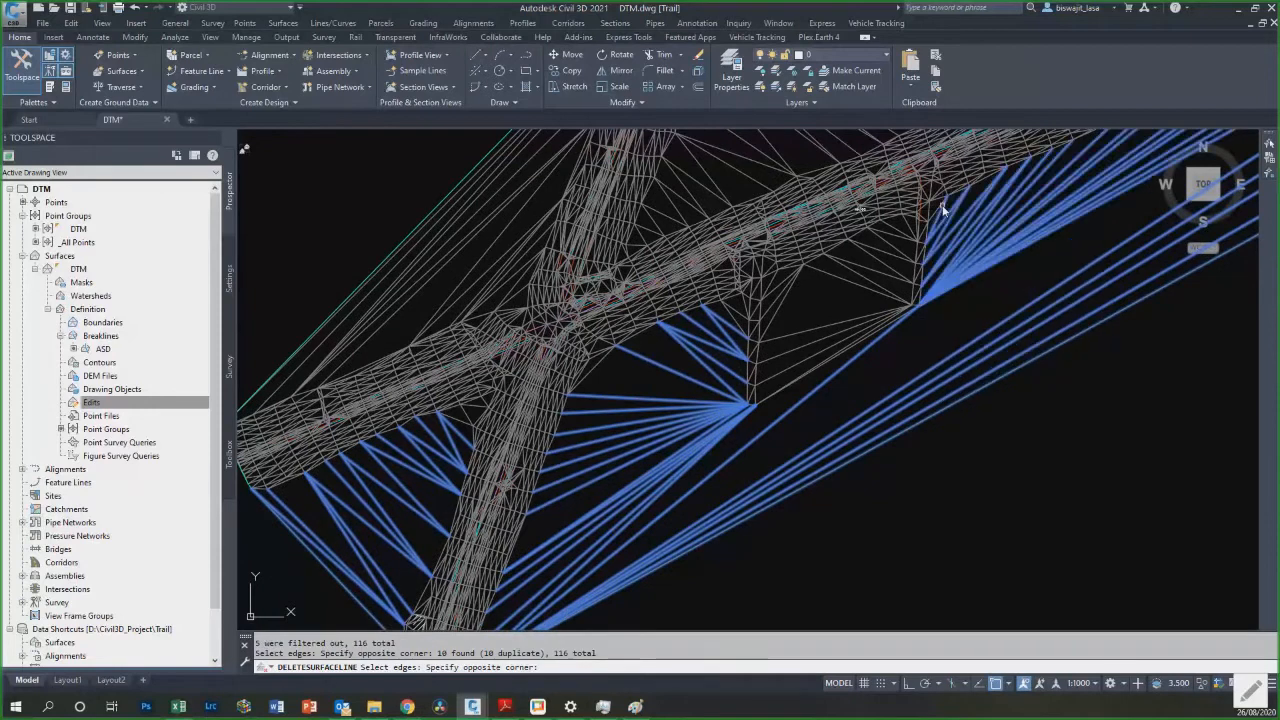
key(Return)
Step: Delete the triangle edges spanning the gap between the junction's northern branch and the main road corridor
scroll(655, 455, down, 2)
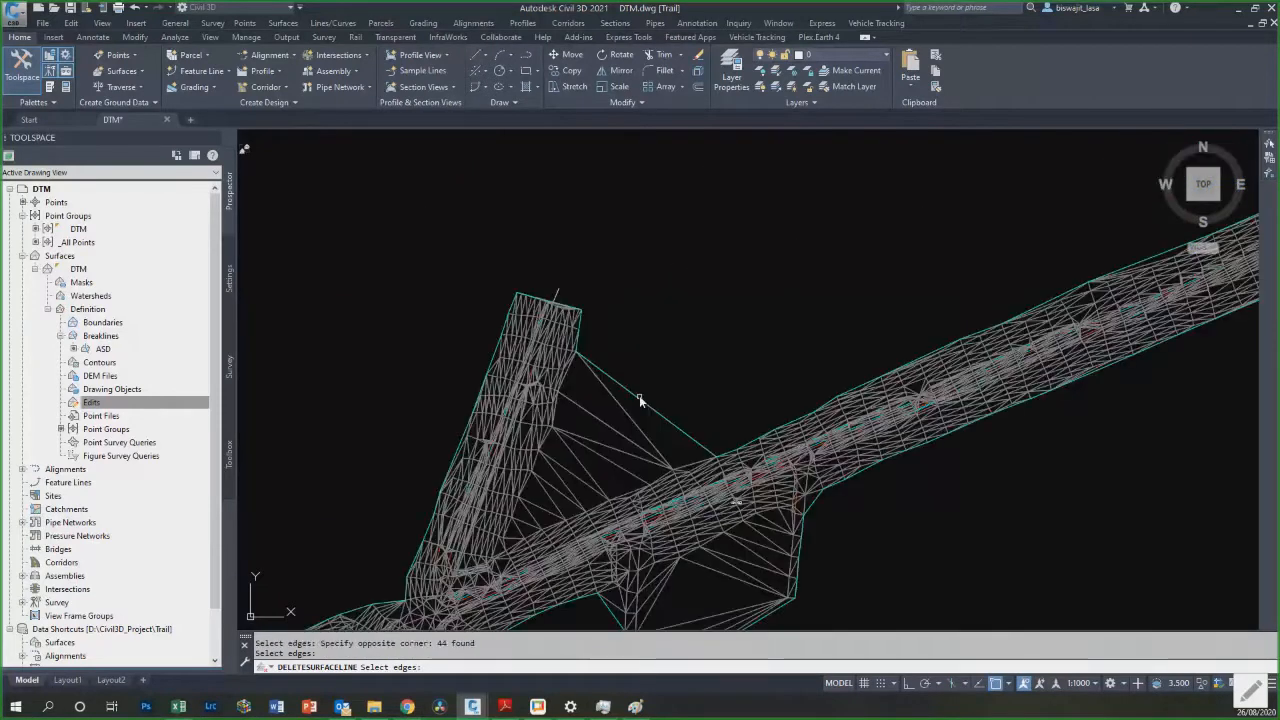
click(651, 384)
click(602, 432)
key(Return)
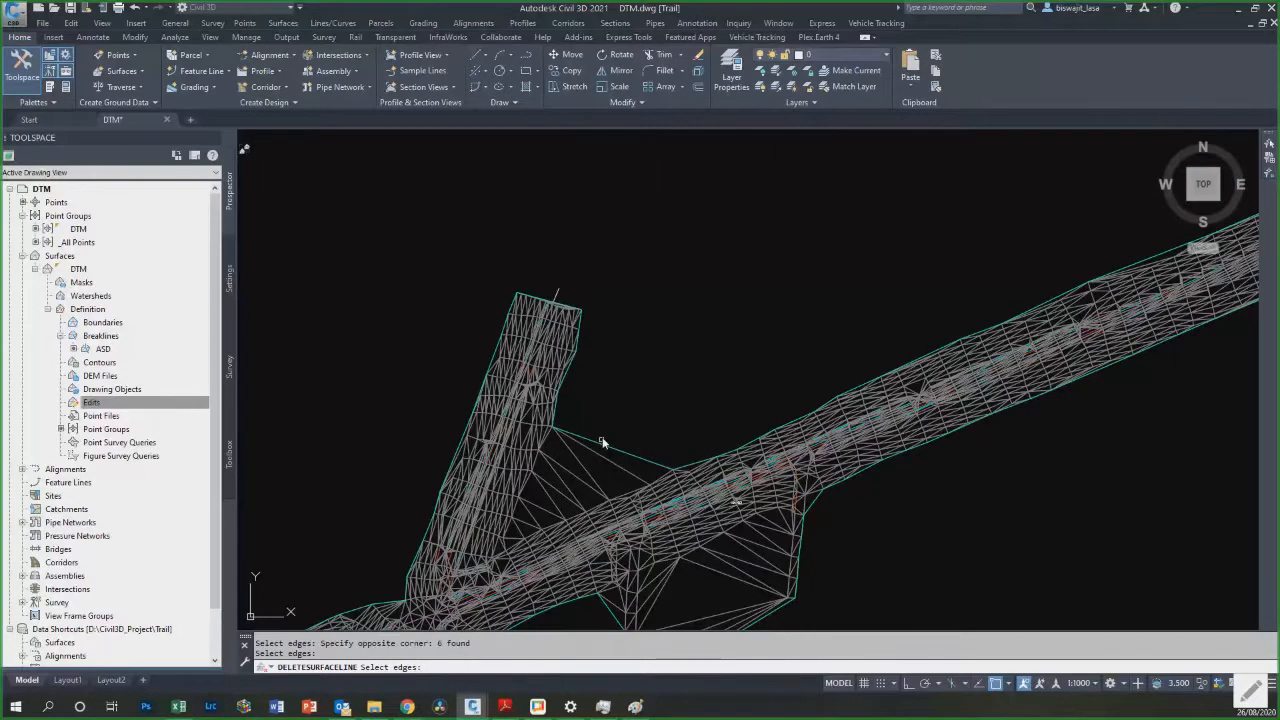
click(617, 434)
click(565, 477)
key(Return)
click(571, 470)
click(553, 505)
key(Return)
click(554, 522)
click(531, 527)
key(Return)
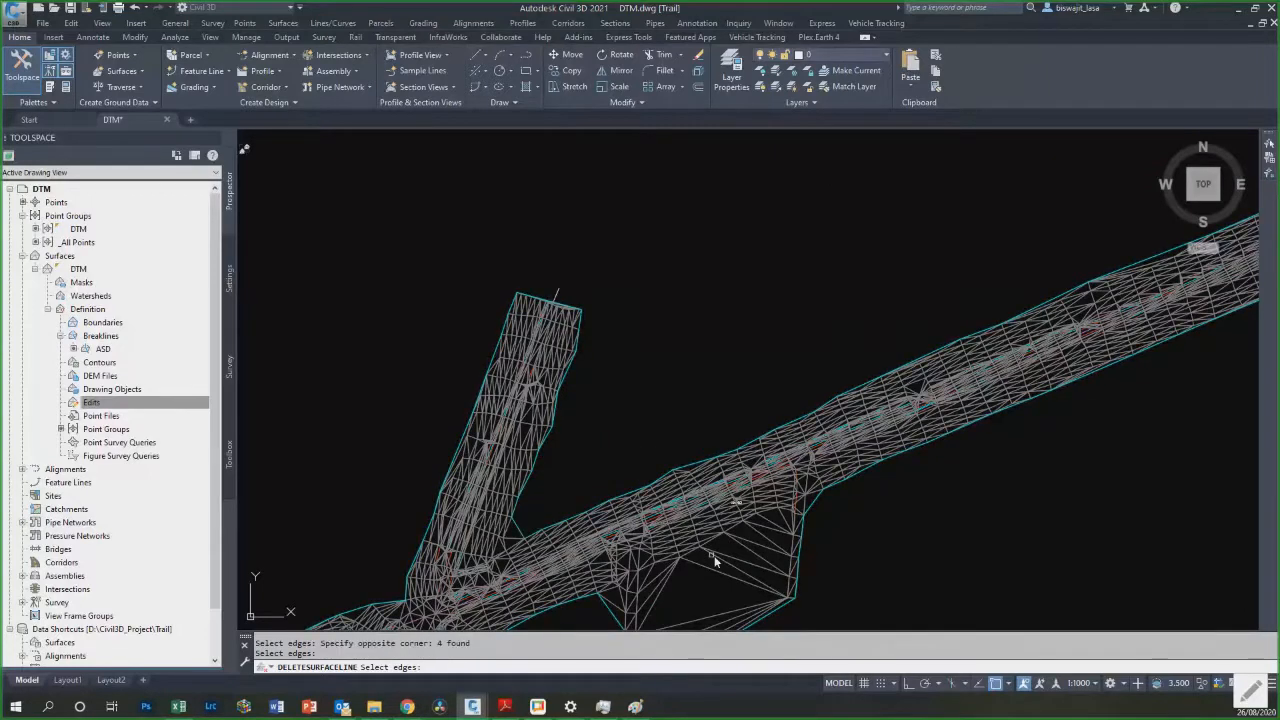
Step: Delete the triangle edges spanning the gap between the two side spurs southeast of the main corridor
click(752, 566)
click(714, 575)
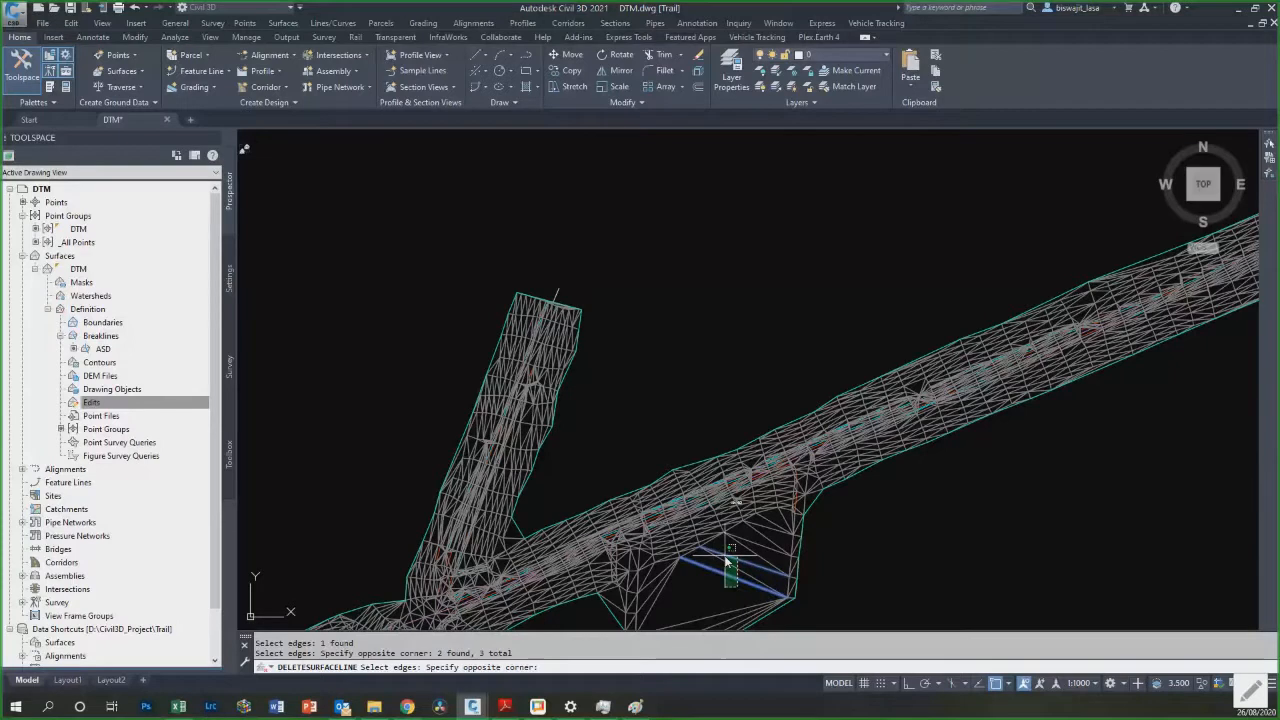
click(738, 541)
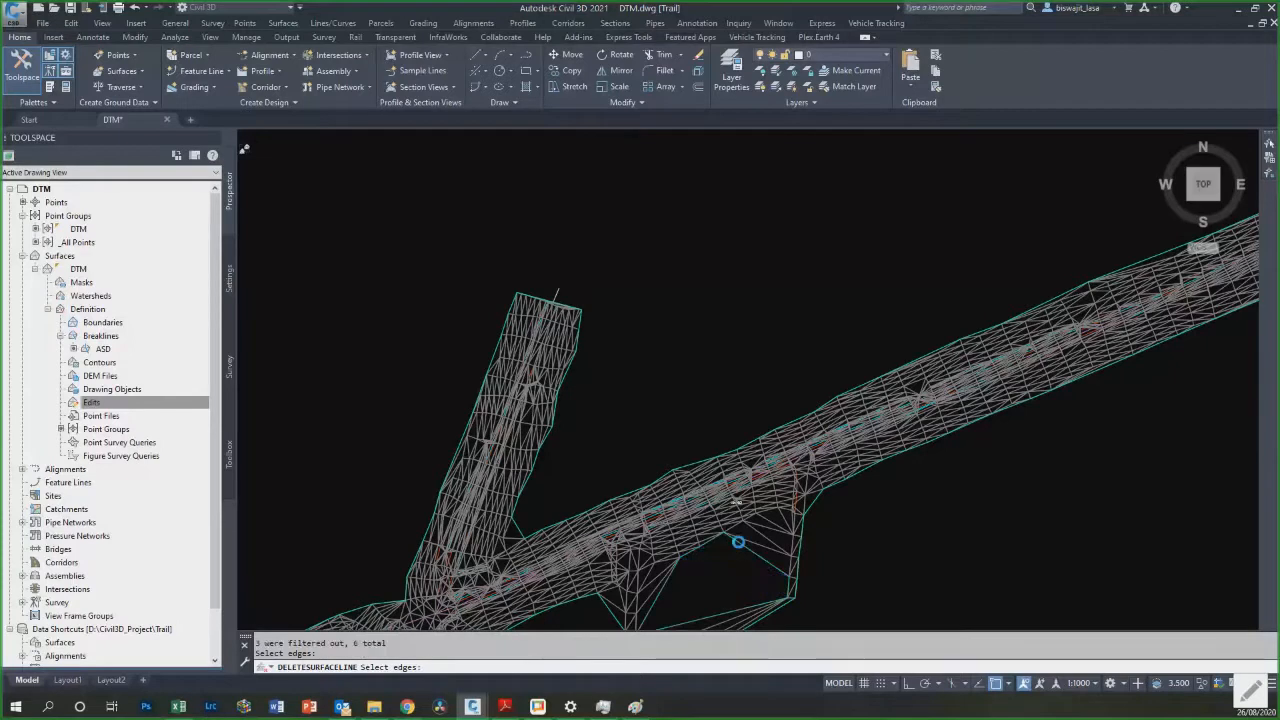
scroll(738, 541, down, 2)
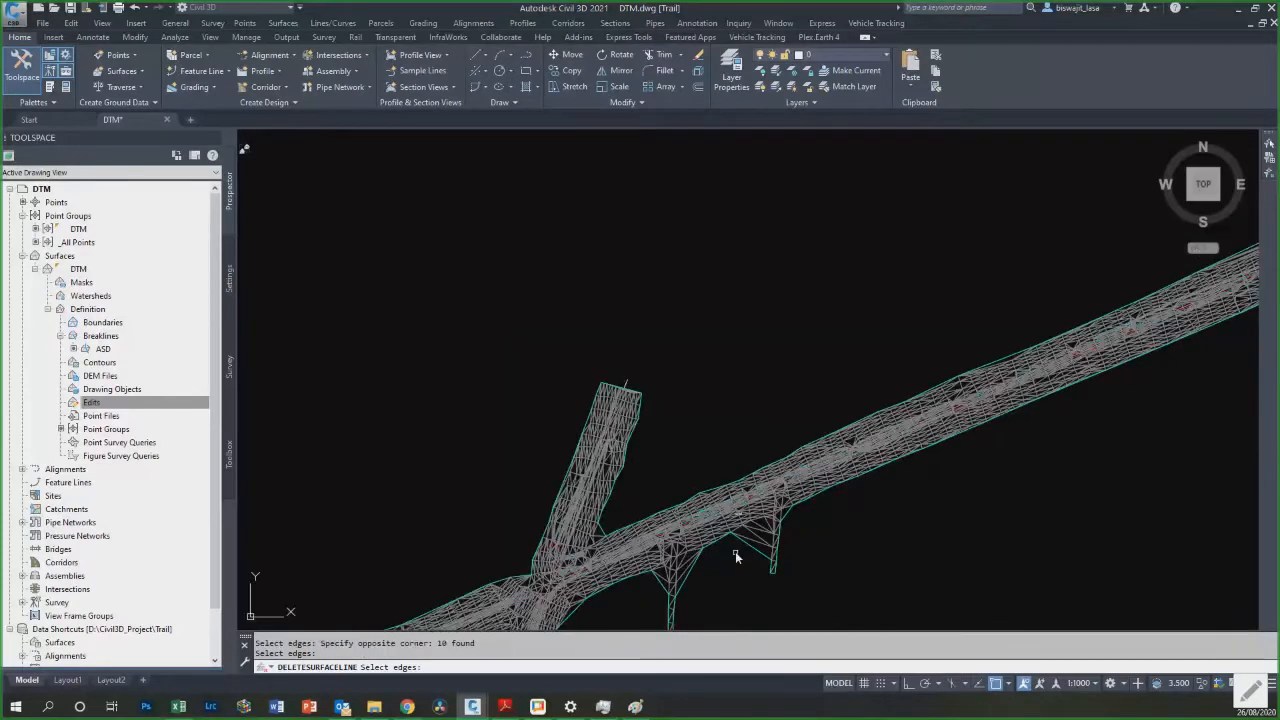
scroll(735, 551, up, 4)
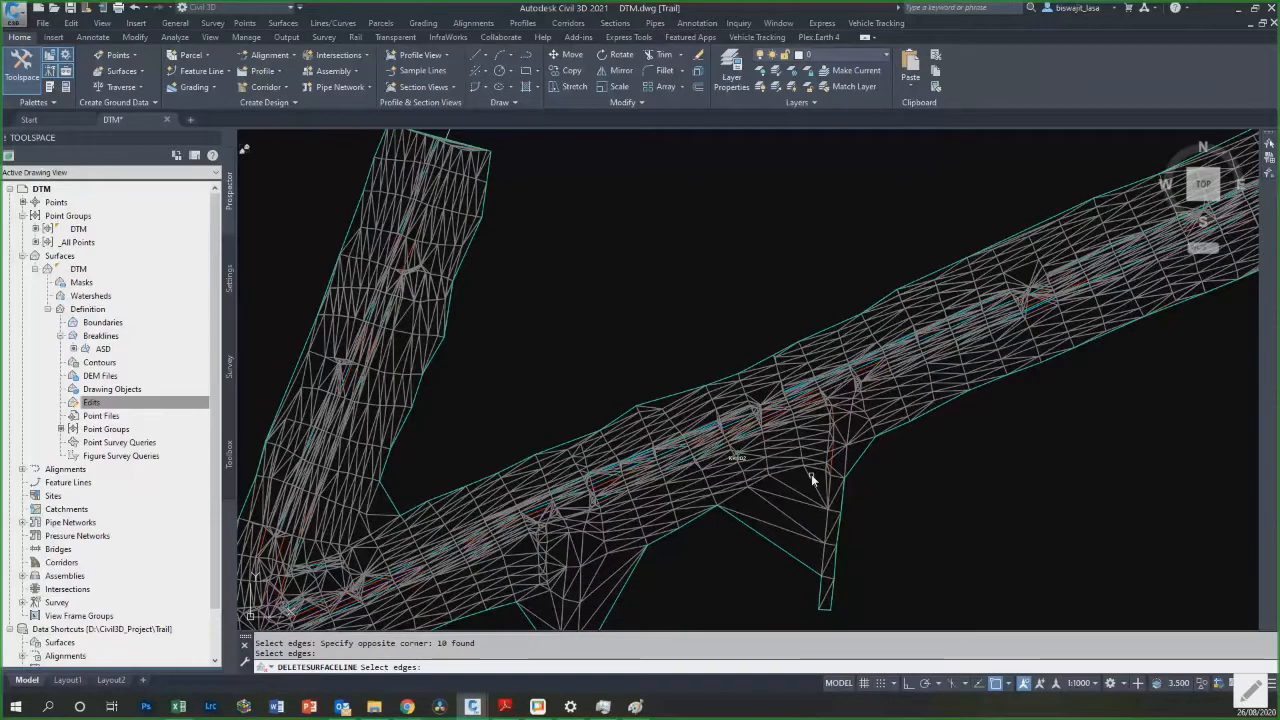
scroll(310, 412, down, 4)
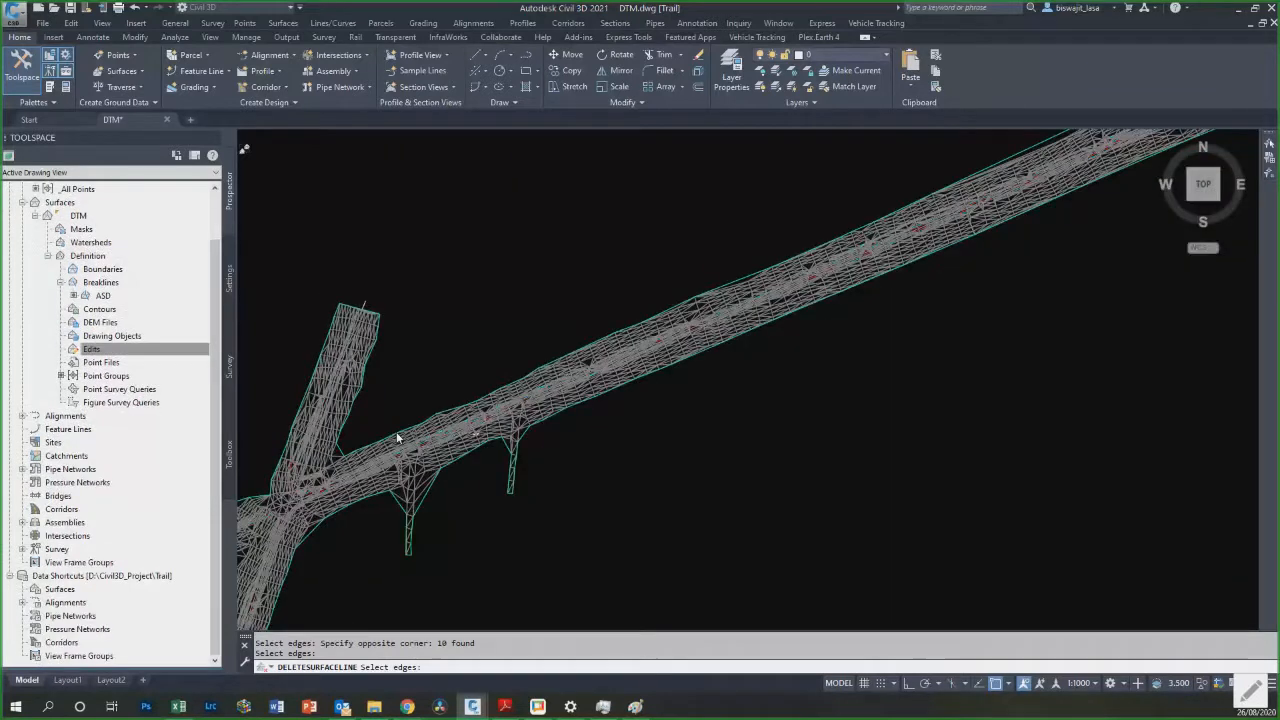
Step: Delete the stray outer edges along the northwest side of the straight corridor northeast of the junction
scroll(397, 440, down, 5)
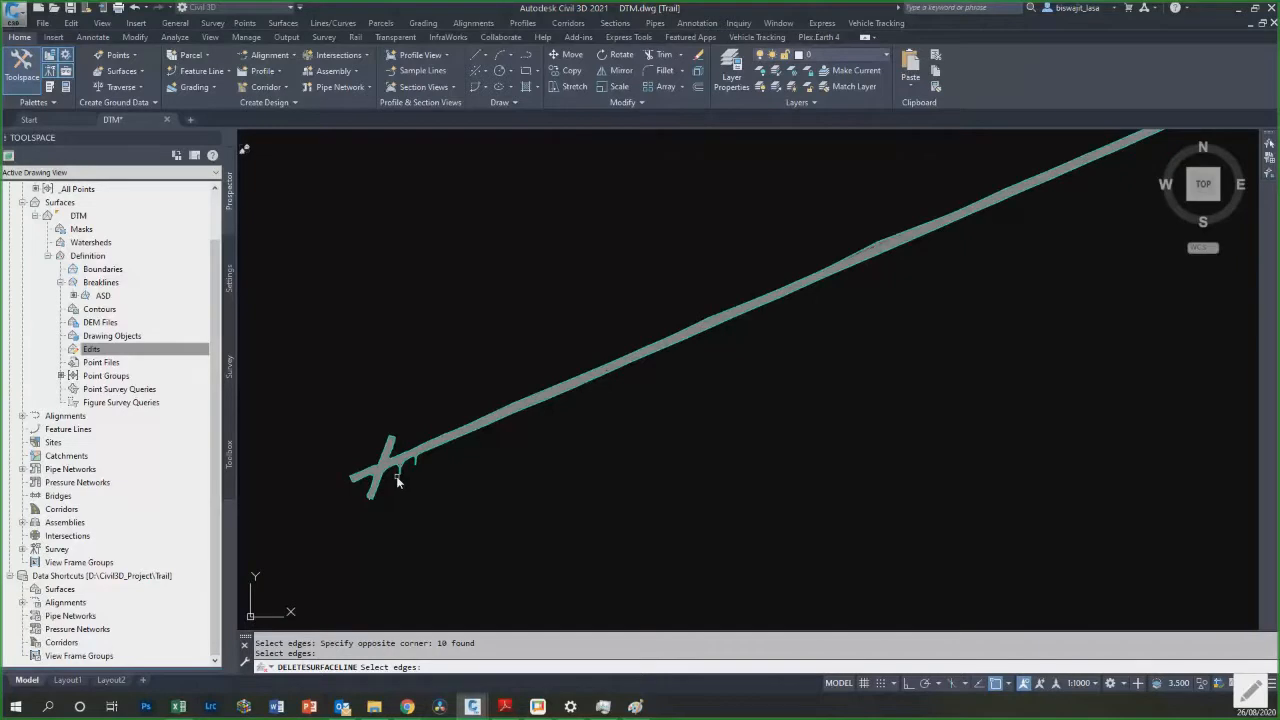
scroll(452, 430, up, 10)
click(466, 381)
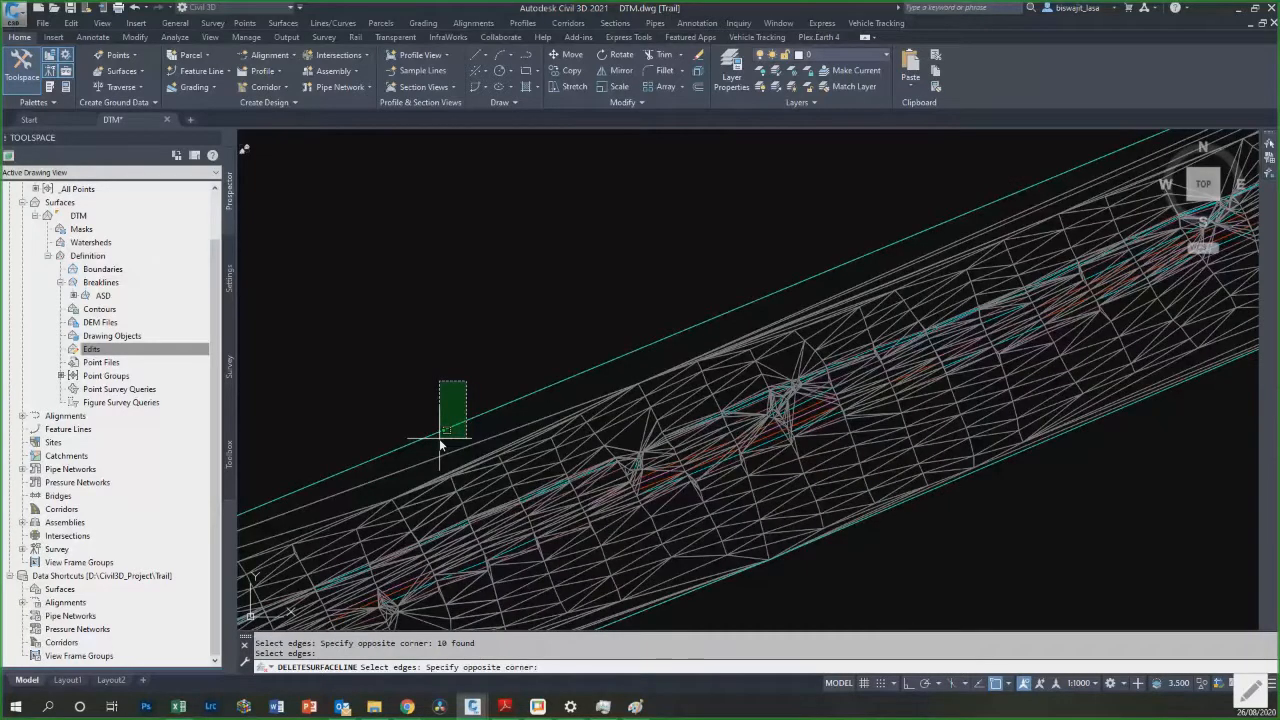
click(440, 445)
scroll(450, 480, down, 8)
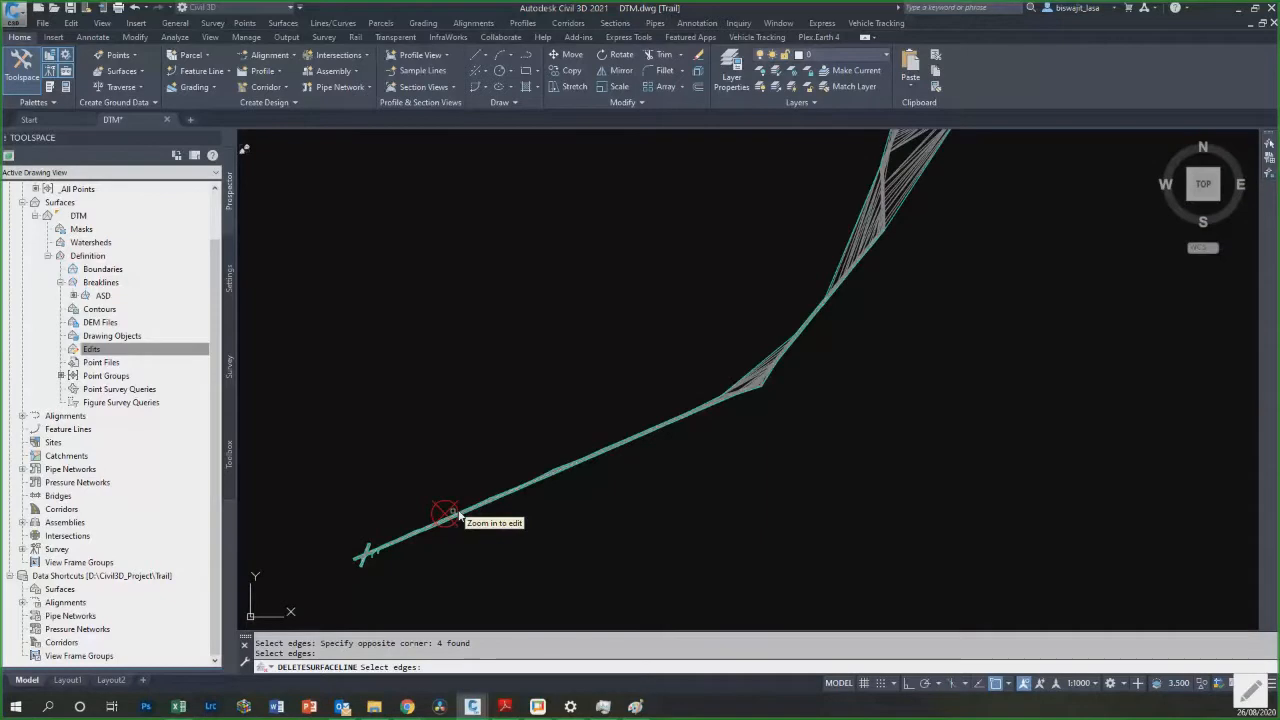
Step: Delete the long triangle edges outside the corridor at its bends and southwest of the northern T-junction
scroll(634, 437, up, 5)
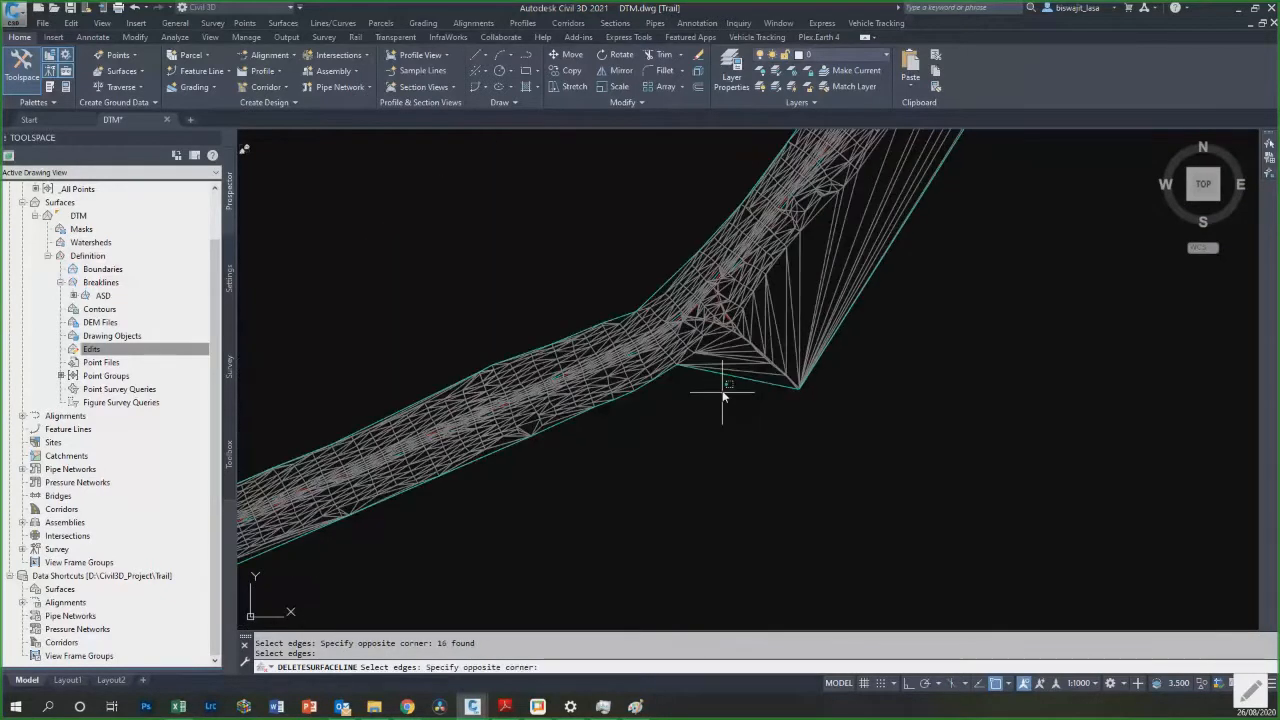
click(762, 322)
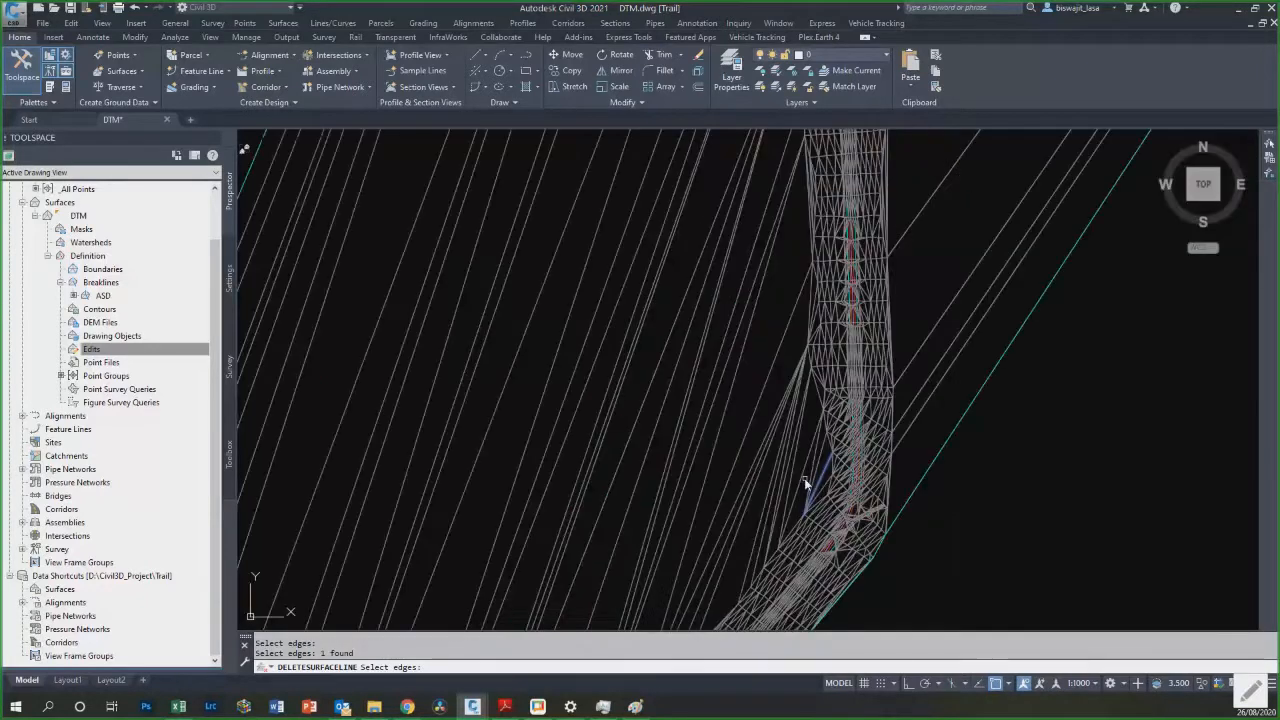
click(668, 424)
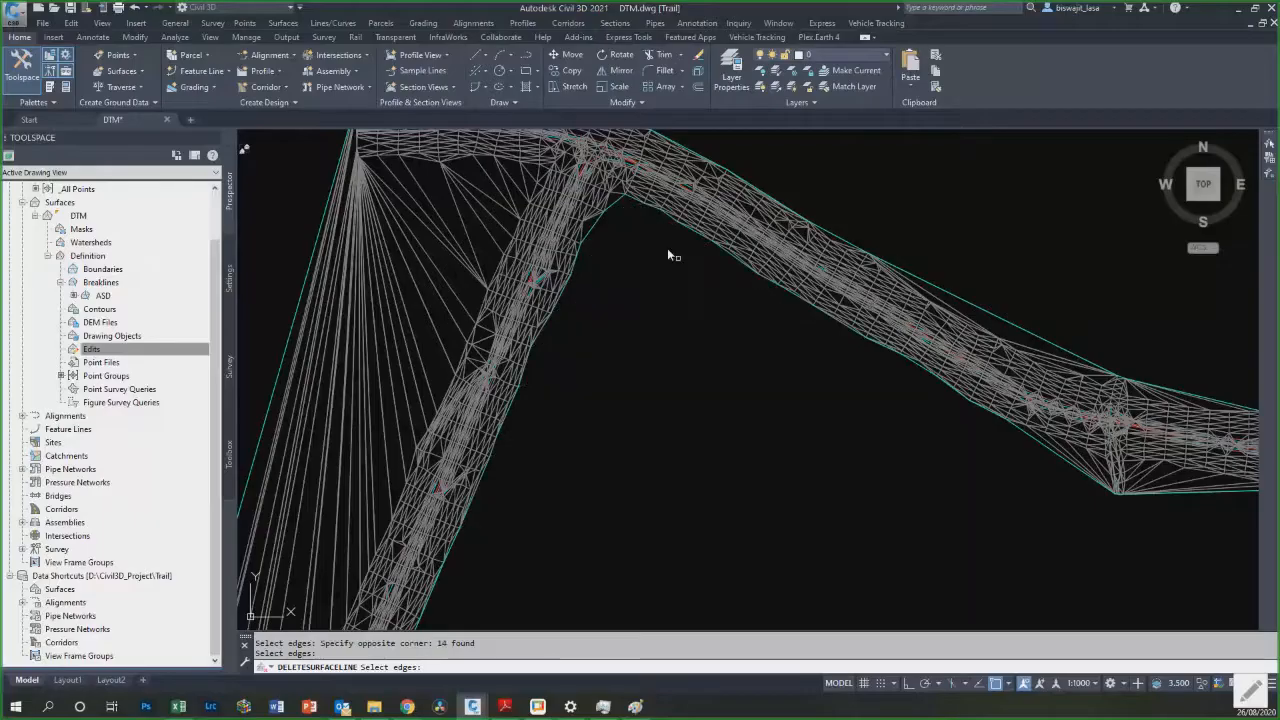
scroll(667, 248, up, 5)
click(603, 412)
click(414, 302)
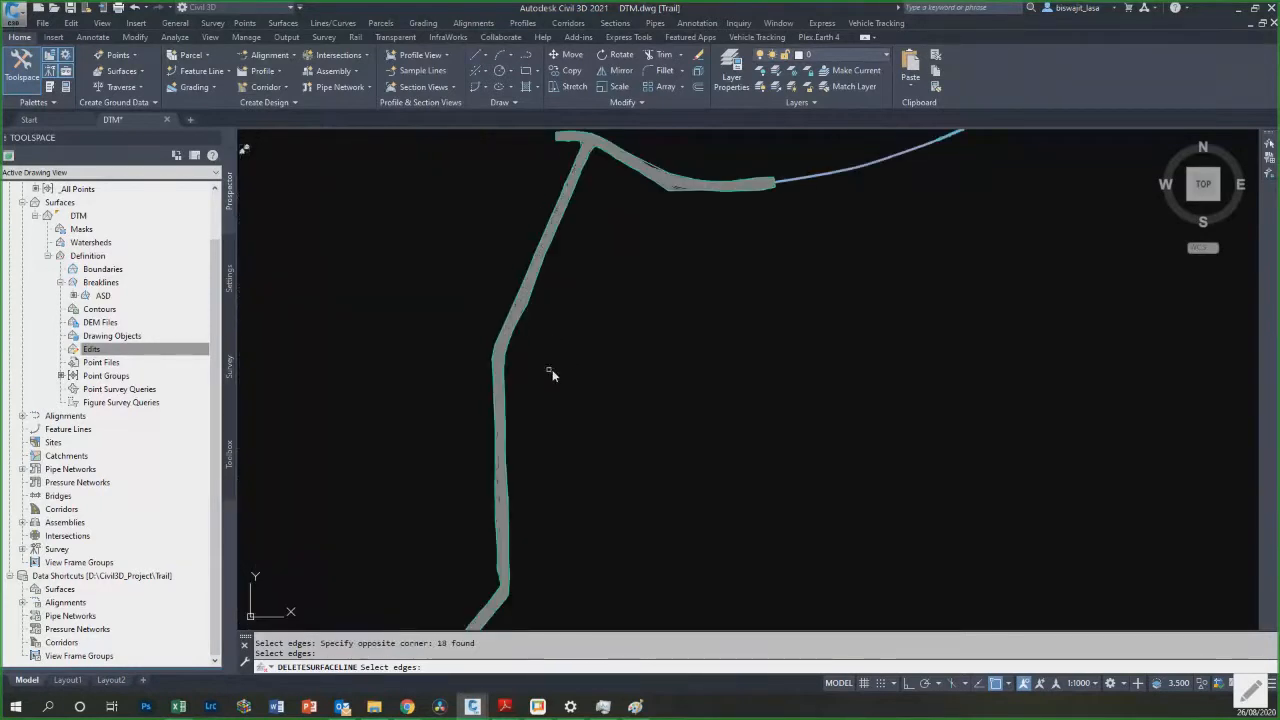
Step: Delete the outer edges along the curved road east of the T-junction and on both sides of its small spur
scroll(552, 371, down, 2)
scroll(604, 260, up, 11)
click(529, 239)
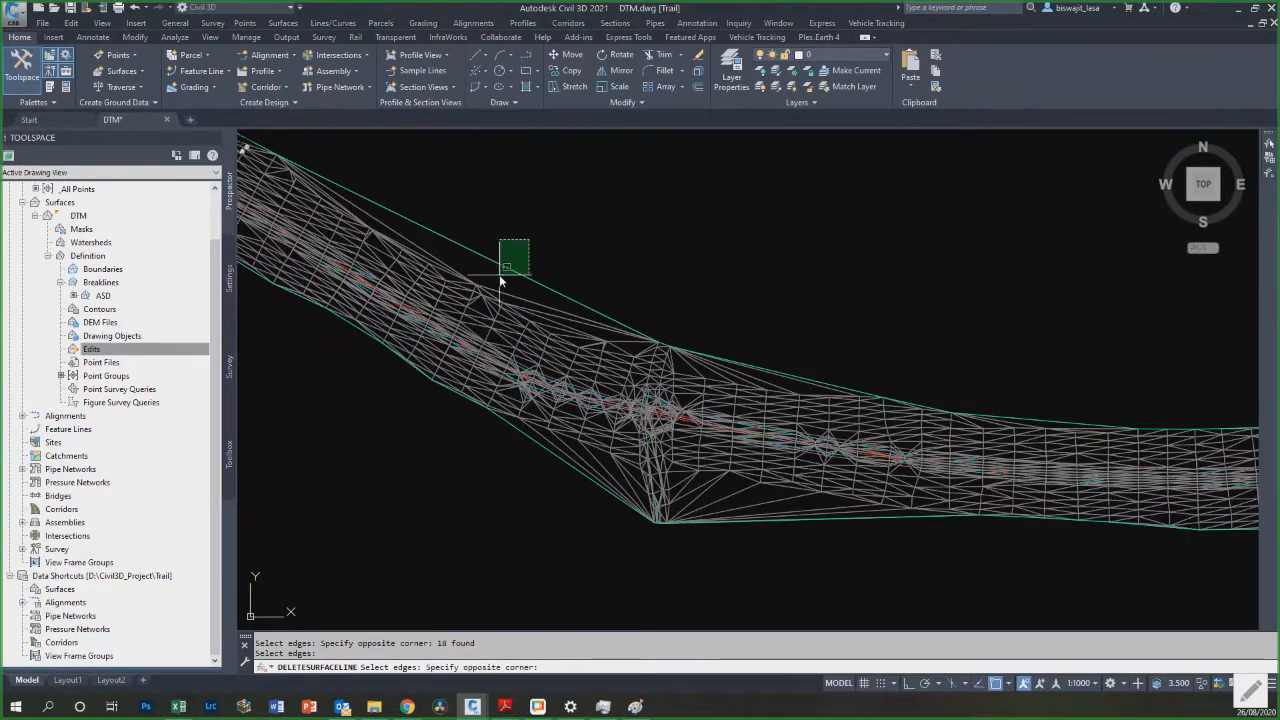
click(506, 274)
scroll(688, 520, down, 1)
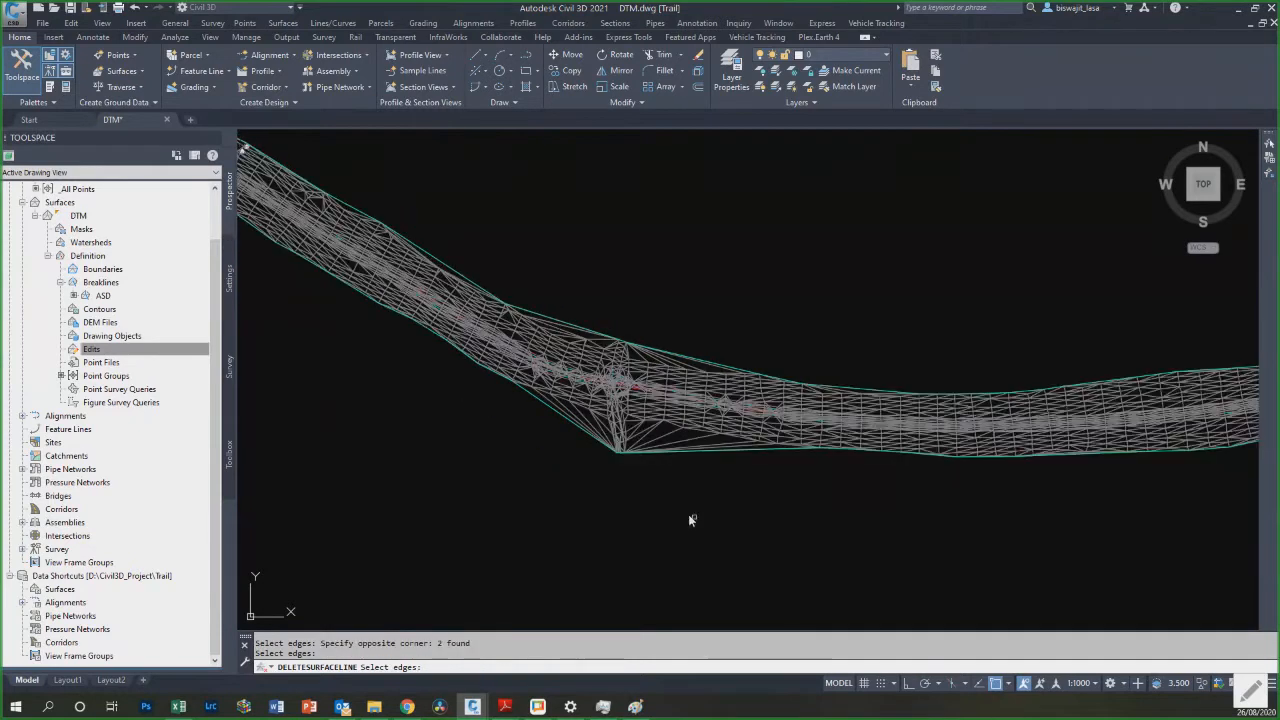
scroll(689, 520, up, 5)
click(640, 449)
click(614, 277)
click(505, 221)
click(357, 254)
scroll(680, 250, down, 5)
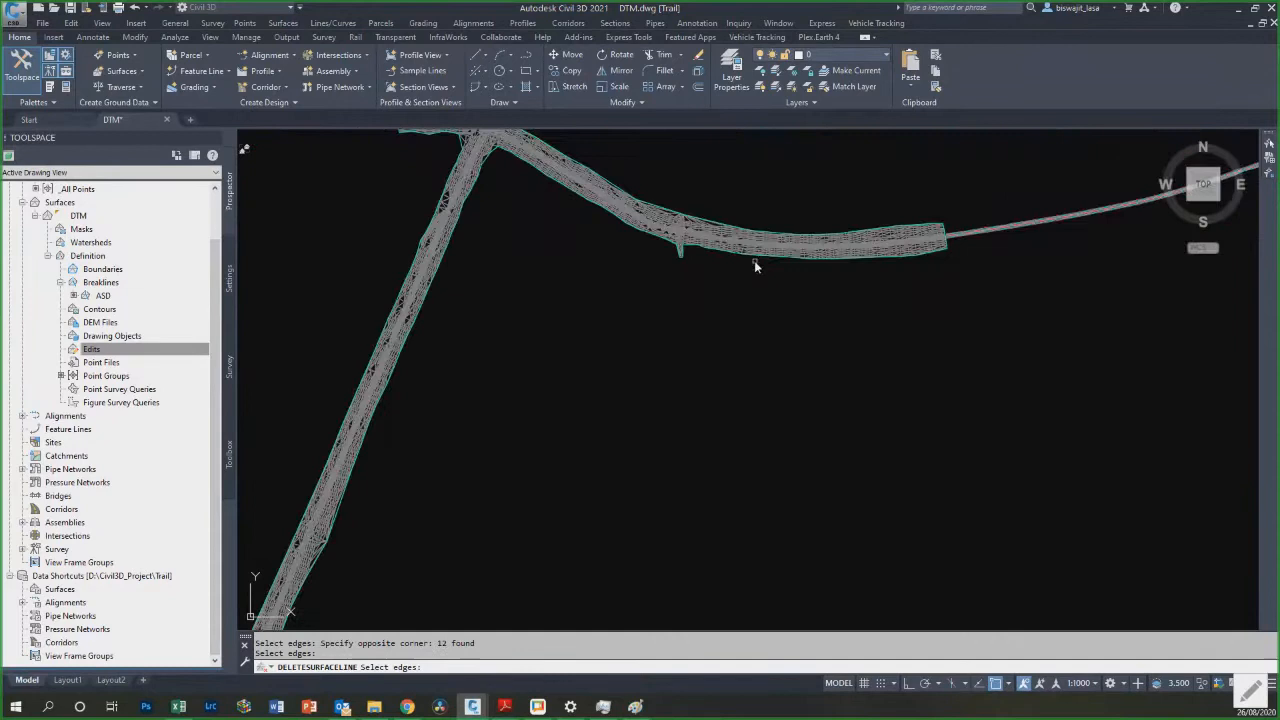
Step: Delete the stray outer edges on the east side of the corridor south of the T-junction and end the line deletion
scroll(430, 351, up, 5)
scroll(550, 267, down, 3)
scroll(530, 256, up, 6)
click(530, 256)
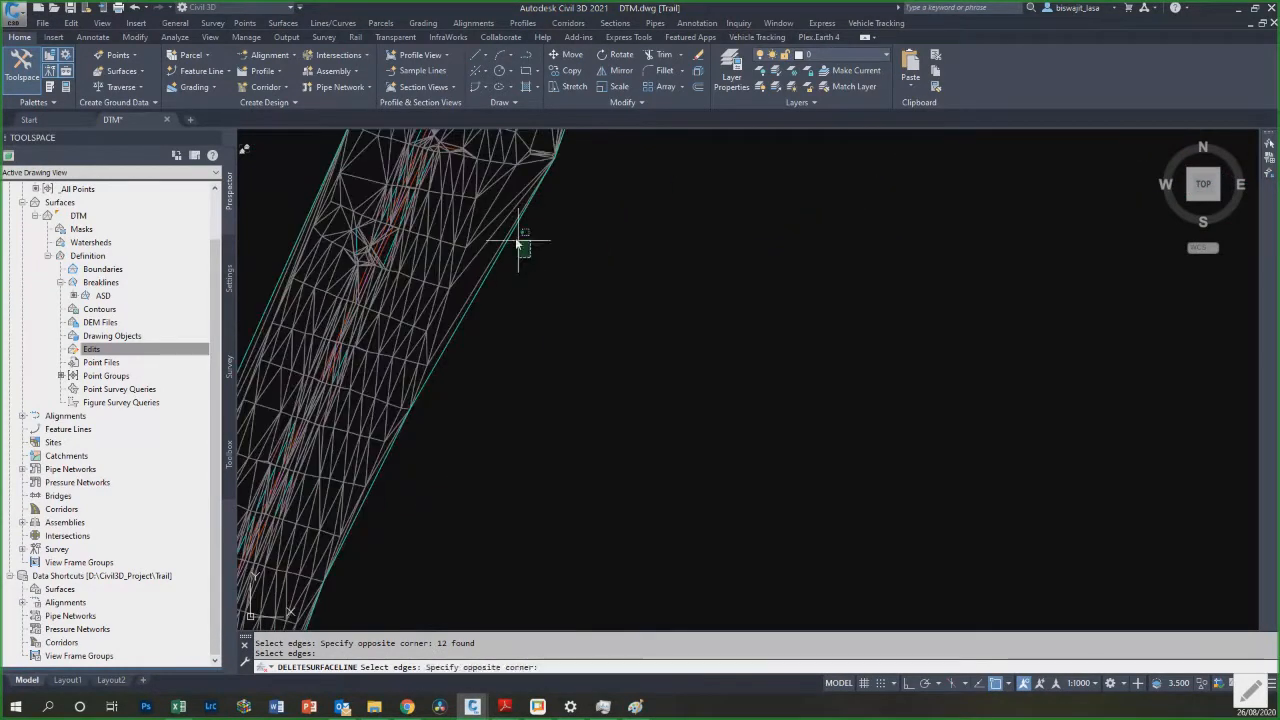
click(494, 232)
key(Return)
scroll(540, 275, down, 6)
key(Escape)
scroll(575, 330, down, 4)
key(Escape)
Step: Pan along the whole corridor back to the southwest junction to examine the surface for remaining unwanted edges
text(p)
key(Return)
drag(616, 441, 908, 314)
scroll(657, 350, up, 4)
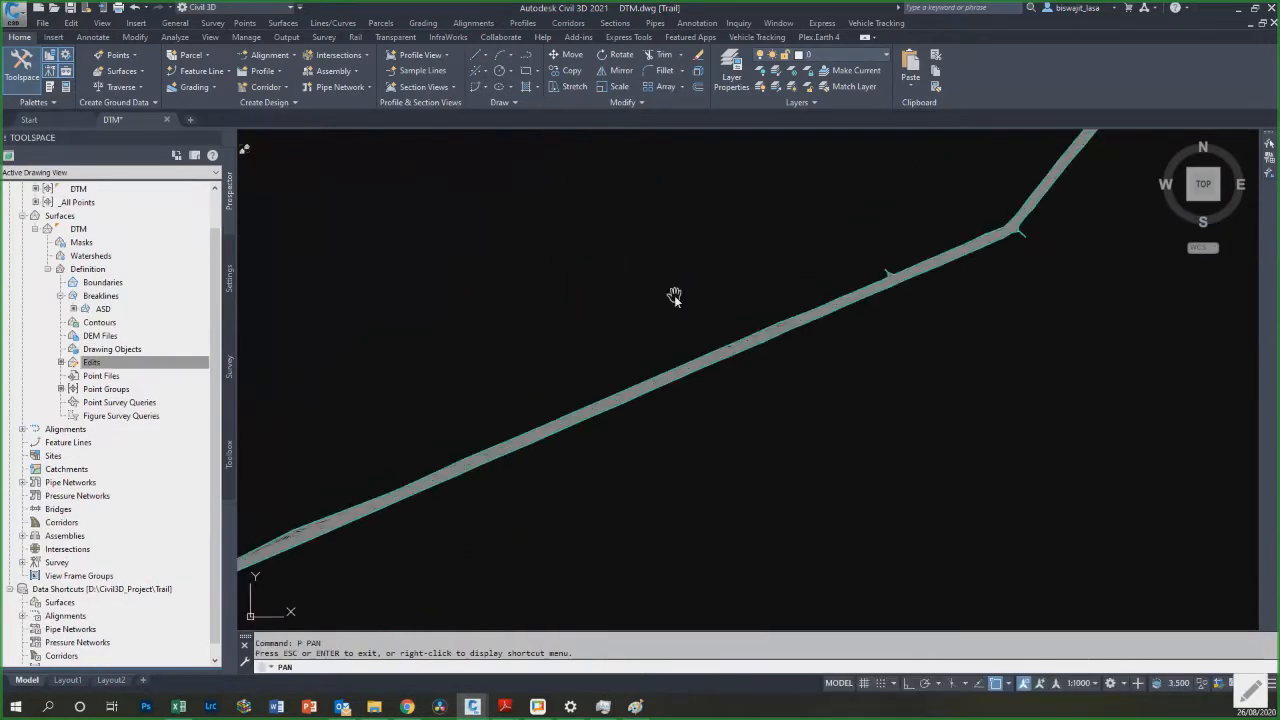
scroll(745, 322, up, 6)
mouse_move(654, 391)
mouse_down()
mouse_move(790, 315)
mouse_move(1010, 235)
mouse_up()
mouse_move(643, 420)
mouse_down()
mouse_move(952, 314)
mouse_move(903, 294)
mouse_move(928, 270)
mouse_up()
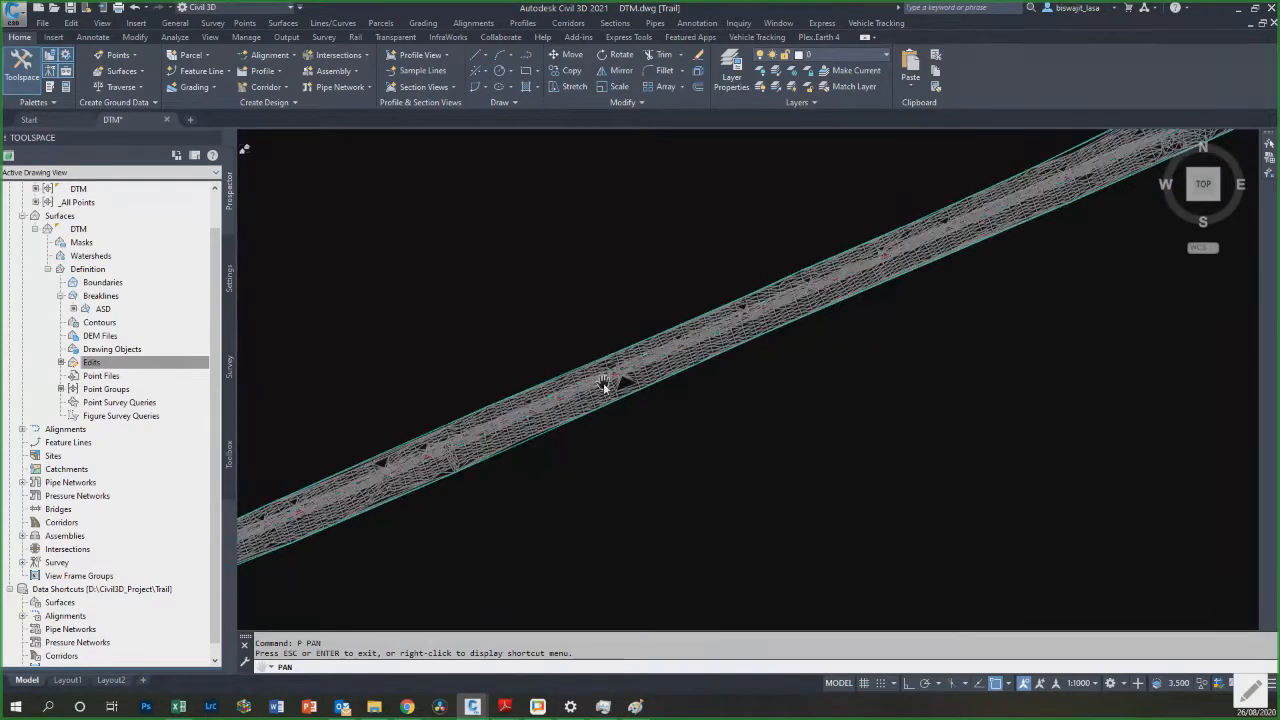
scroll(604, 386, down, 5)
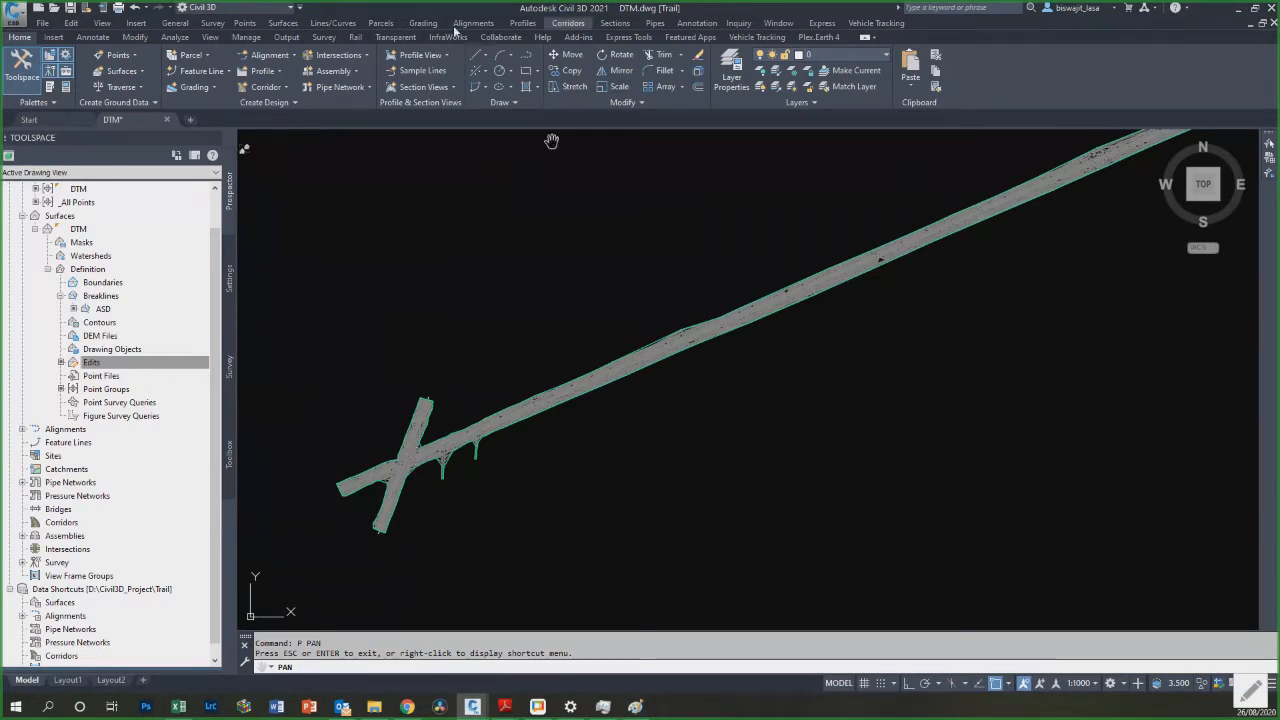
scroll(501, 312, down, 2)
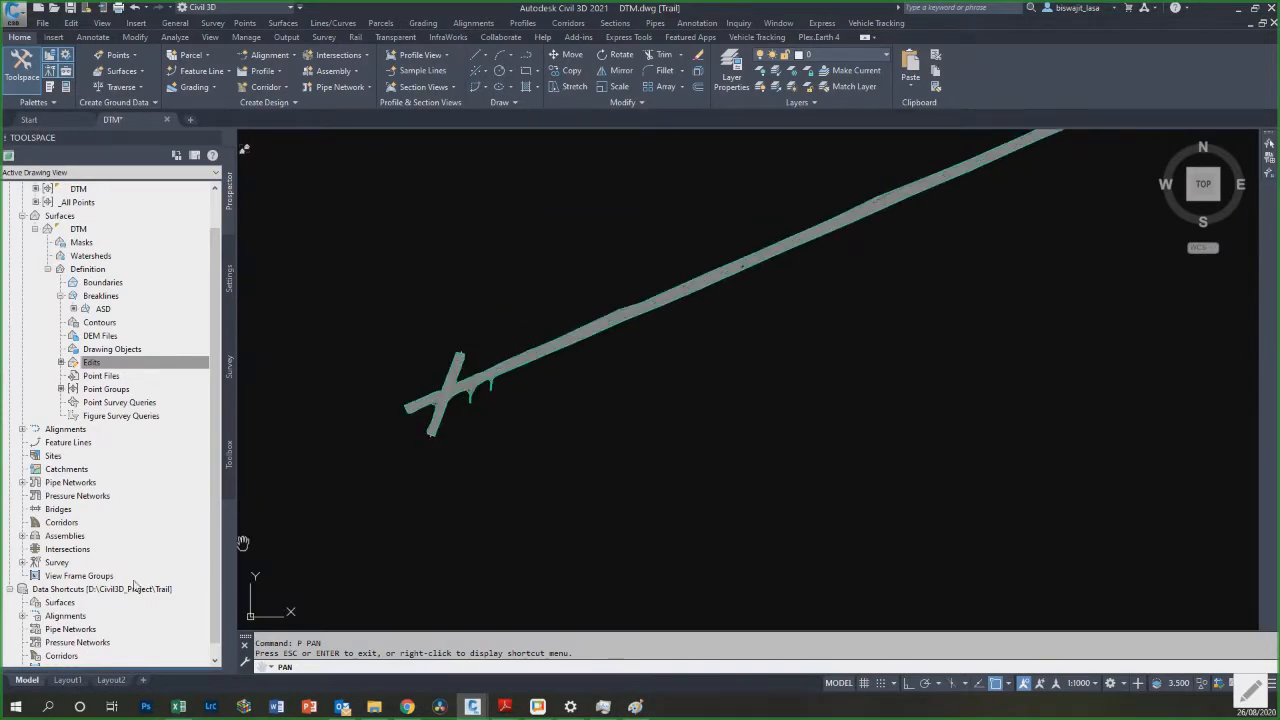
Step: Create a data shortcut in the Trail project for the DTM surface
right_click(155, 593)
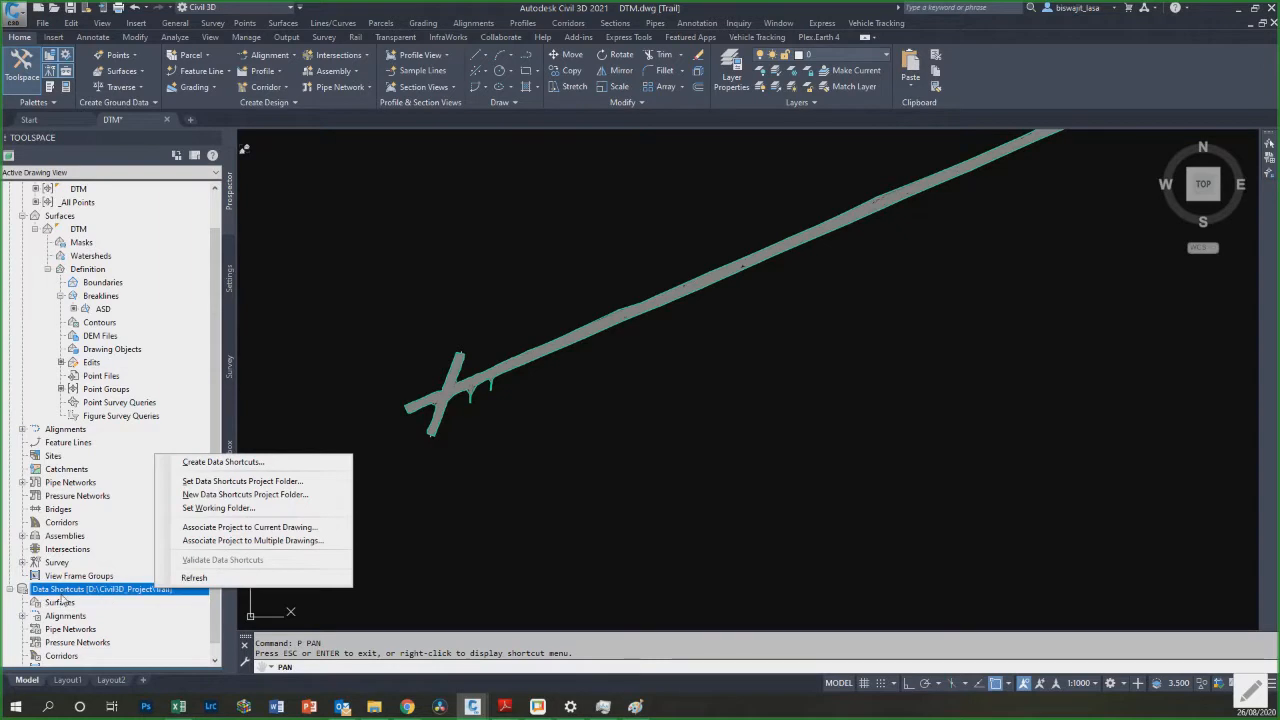
click(226, 463)
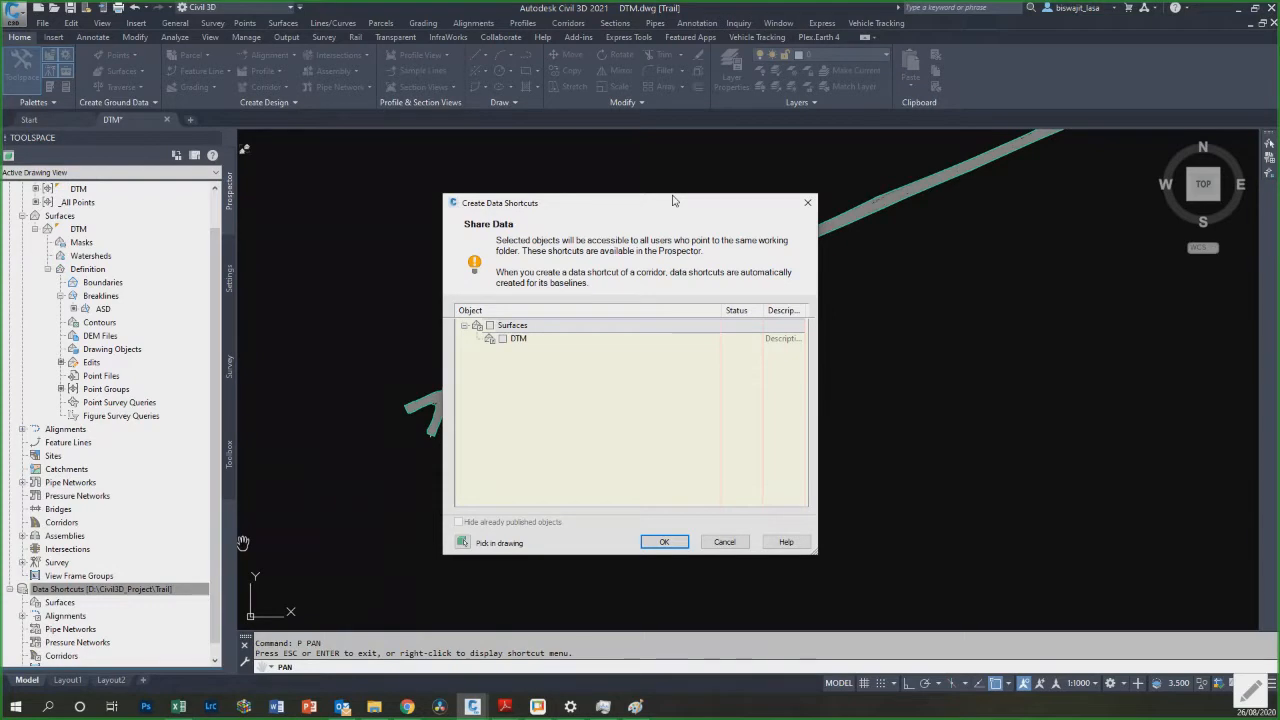
click(490, 325)
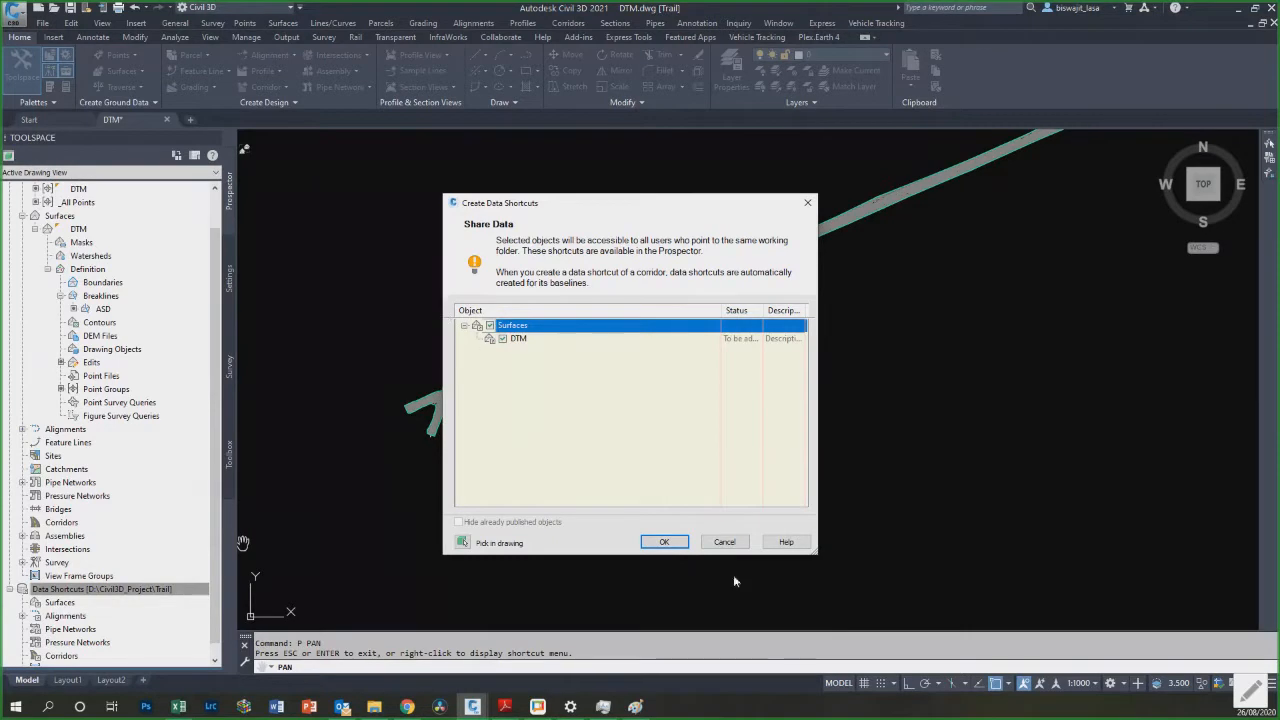
click(668, 541)
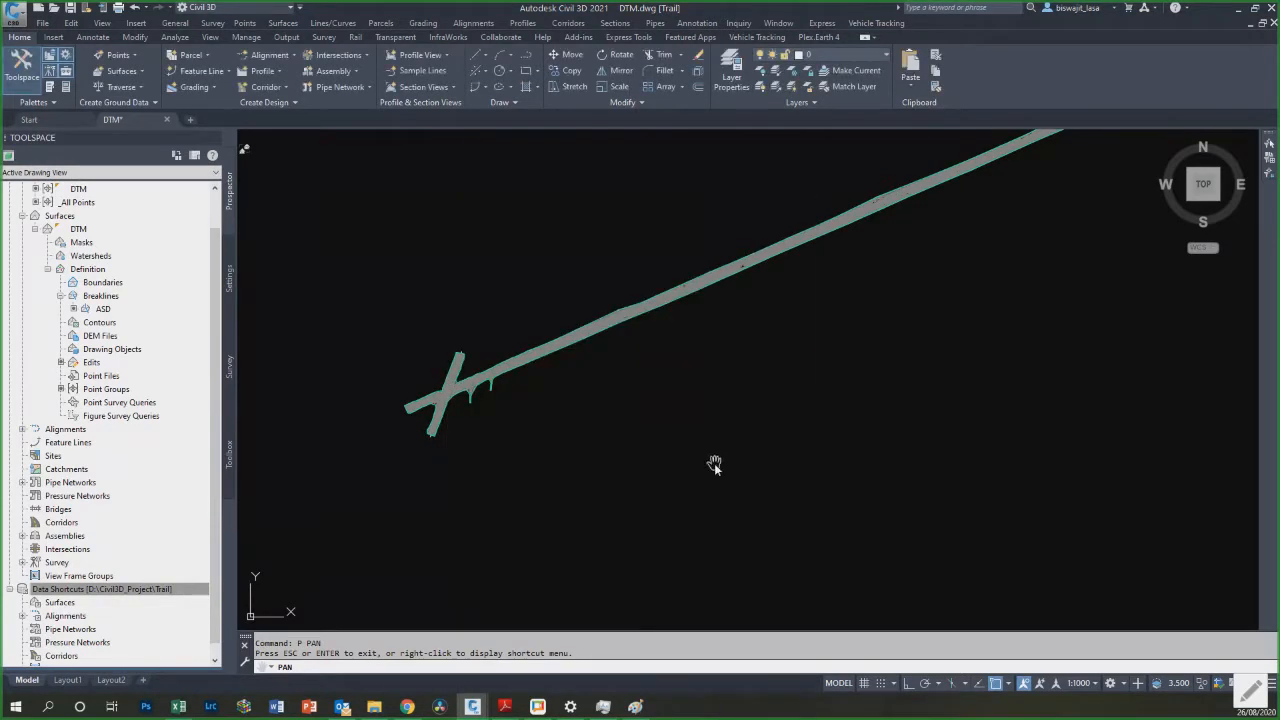
Step: Create a new blank drawing alongside the open DTM drawing
click(50, 119)
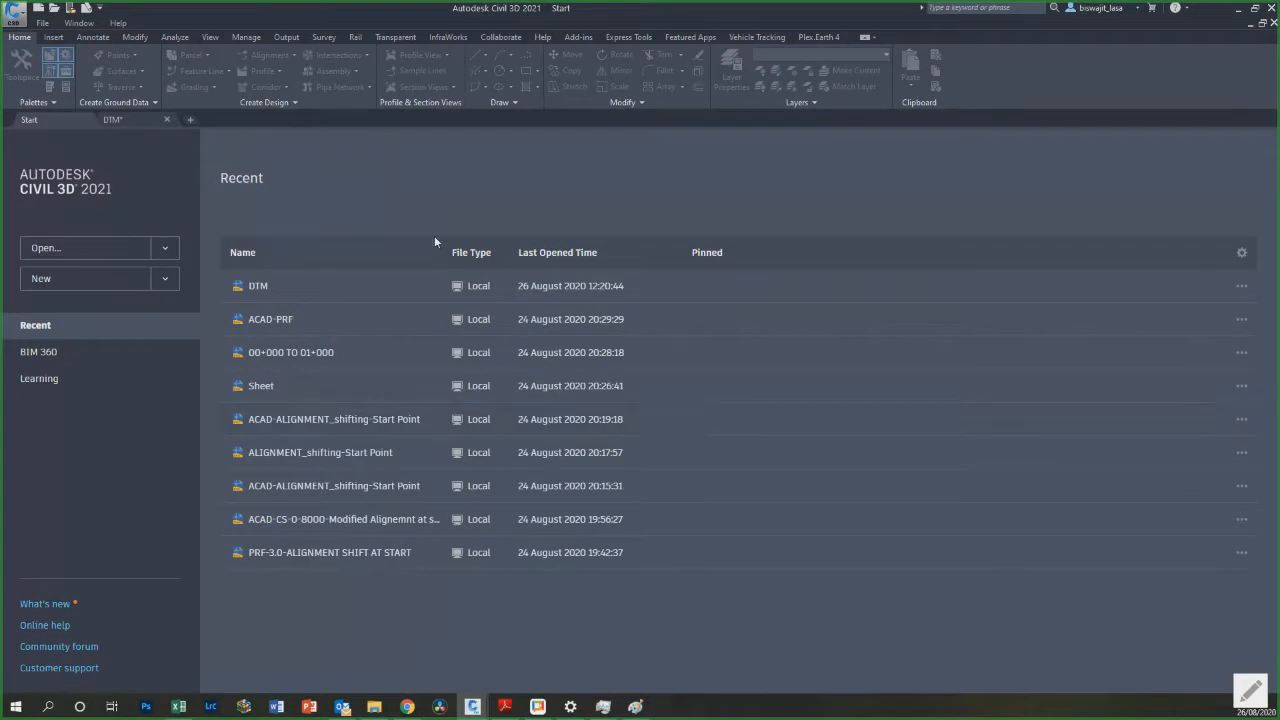
click(97, 281)
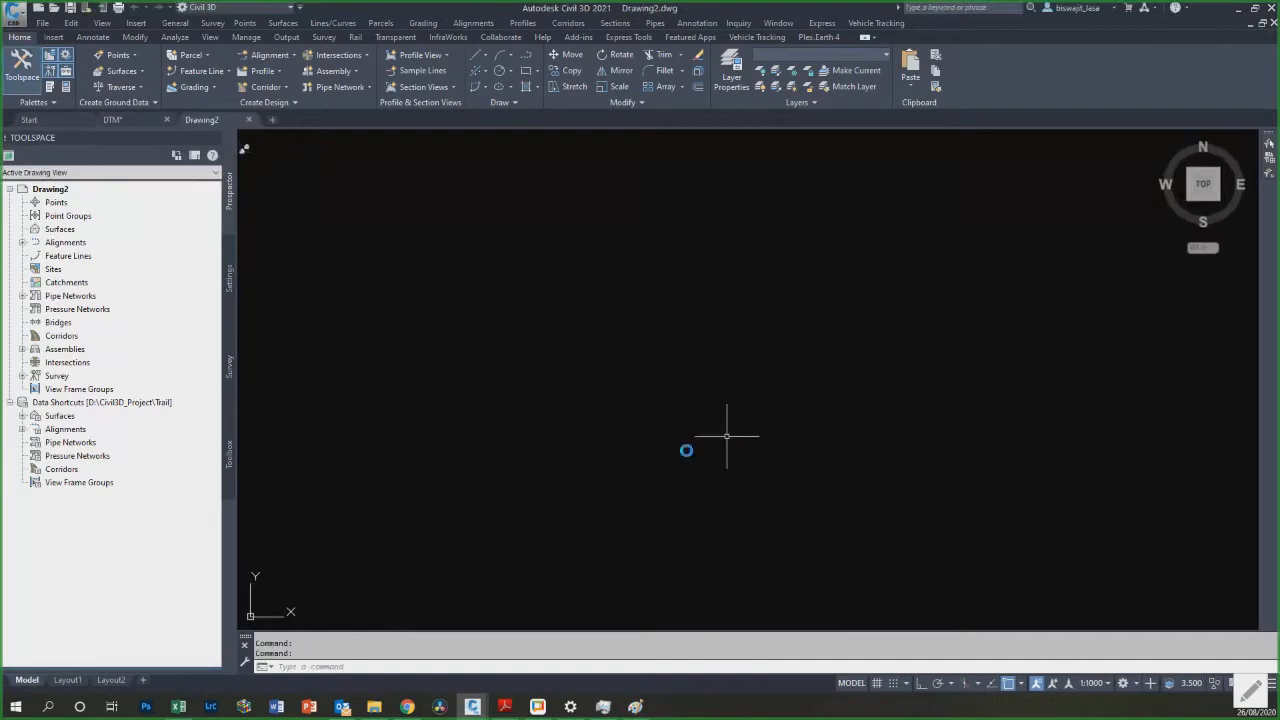
key(Escape)
key(Escape)
Step: Save the new drawing in the DTM folder under the name DTM-Check
text(sv)
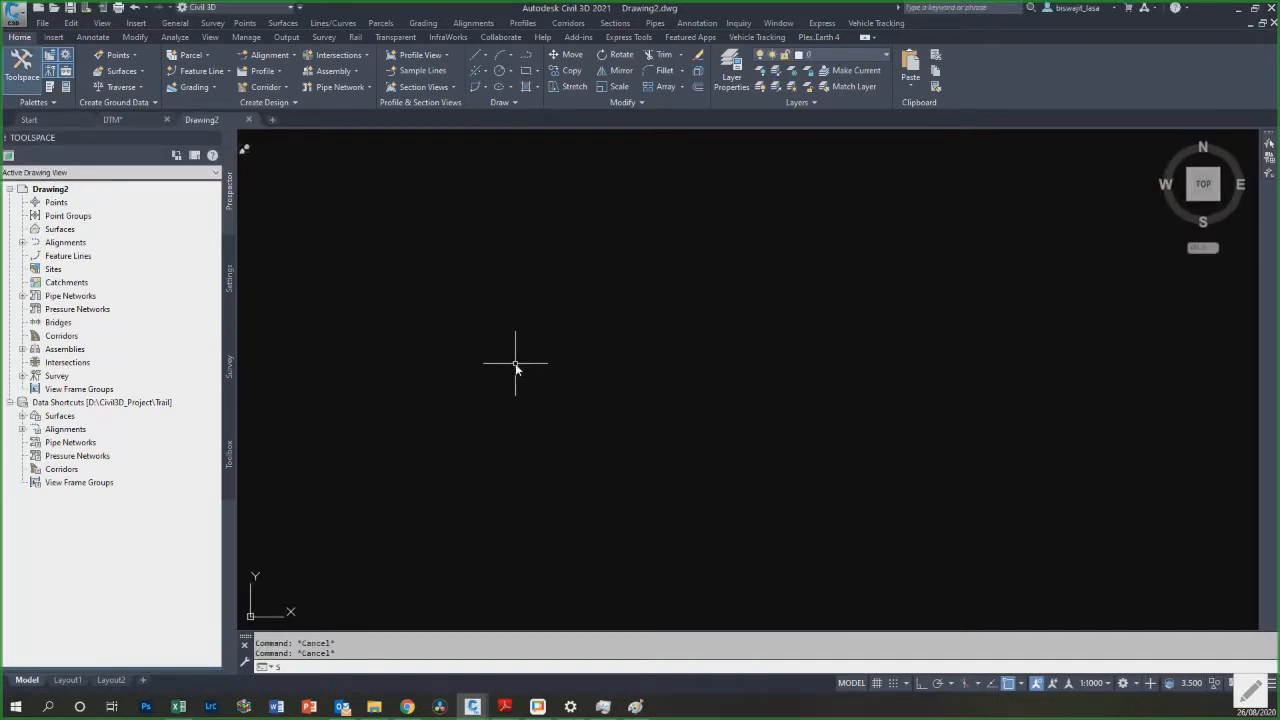
key(BackSpace)
key(BackSpace)
text(saveas)
key(Return)
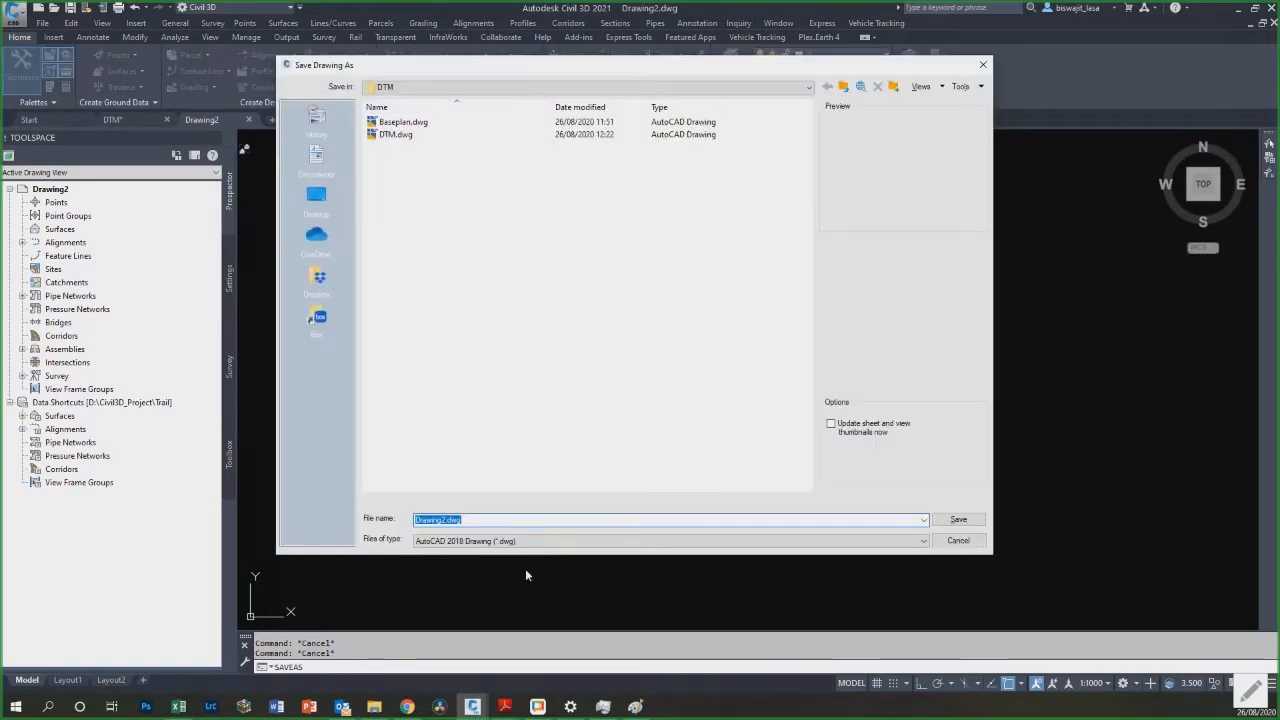
text(dtm-cHEC)
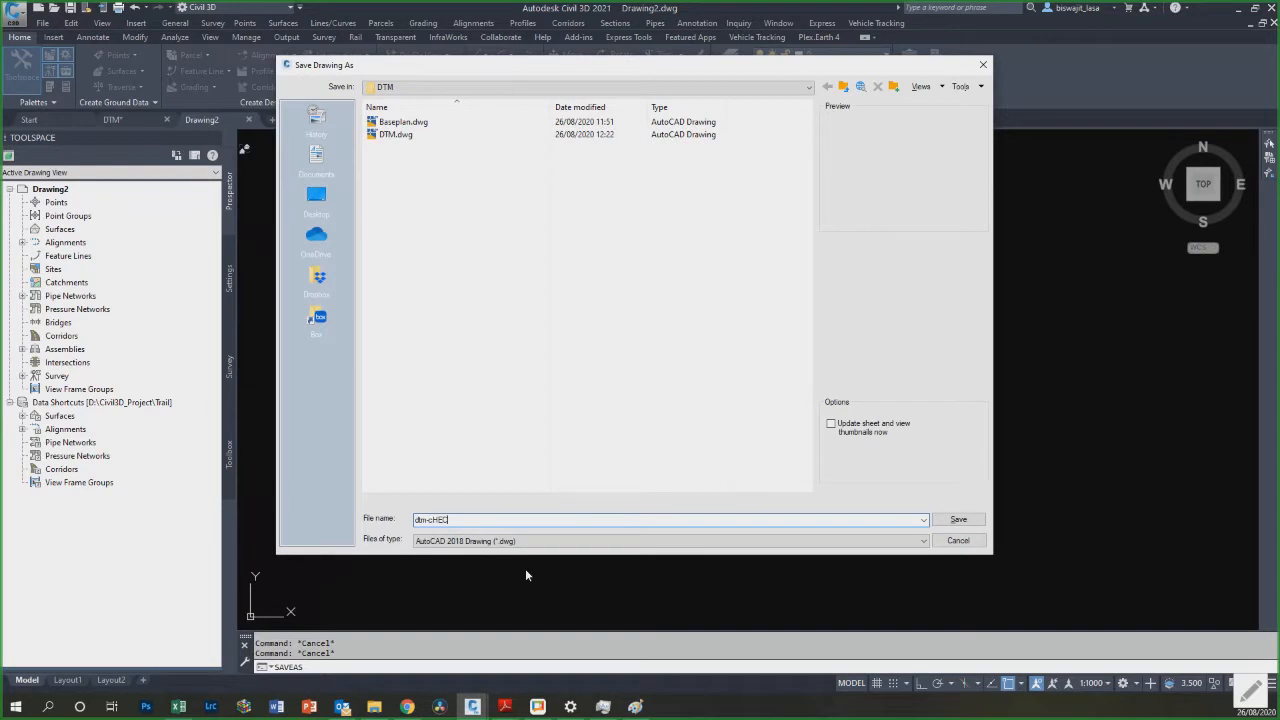
key(ctrl+a)
key(BackSpace)
text(D)
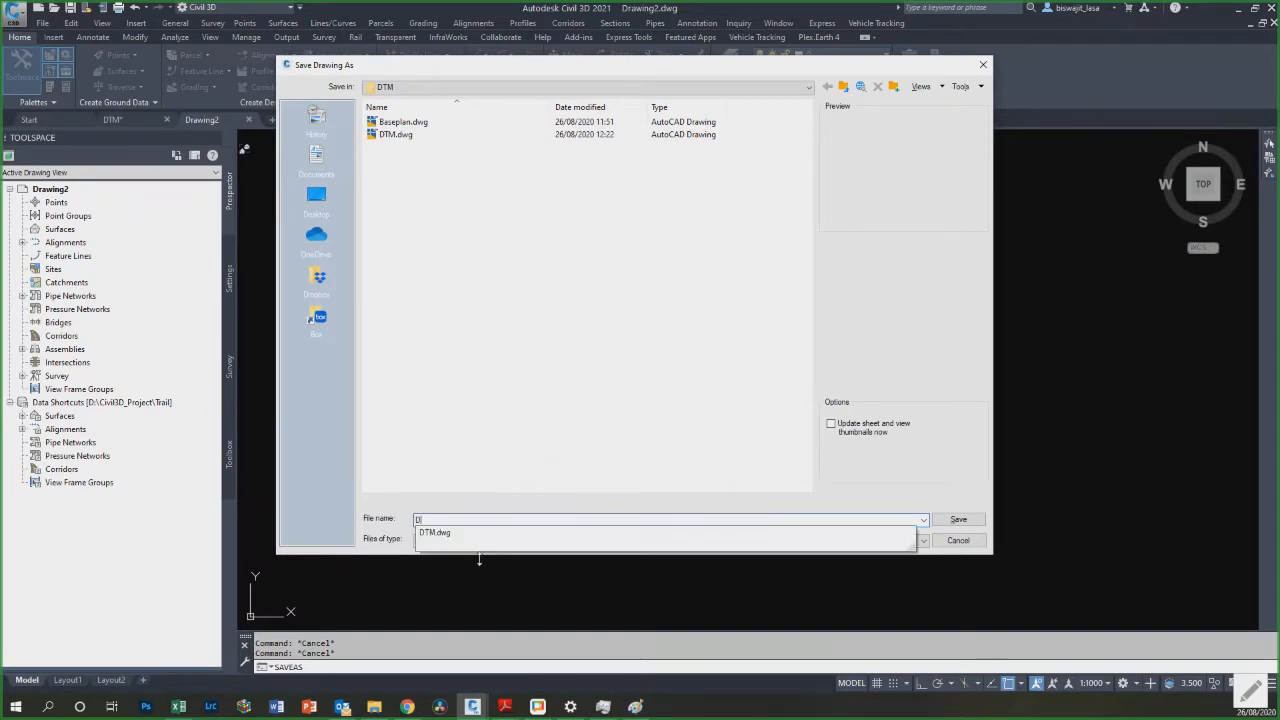
text(TM-Check)
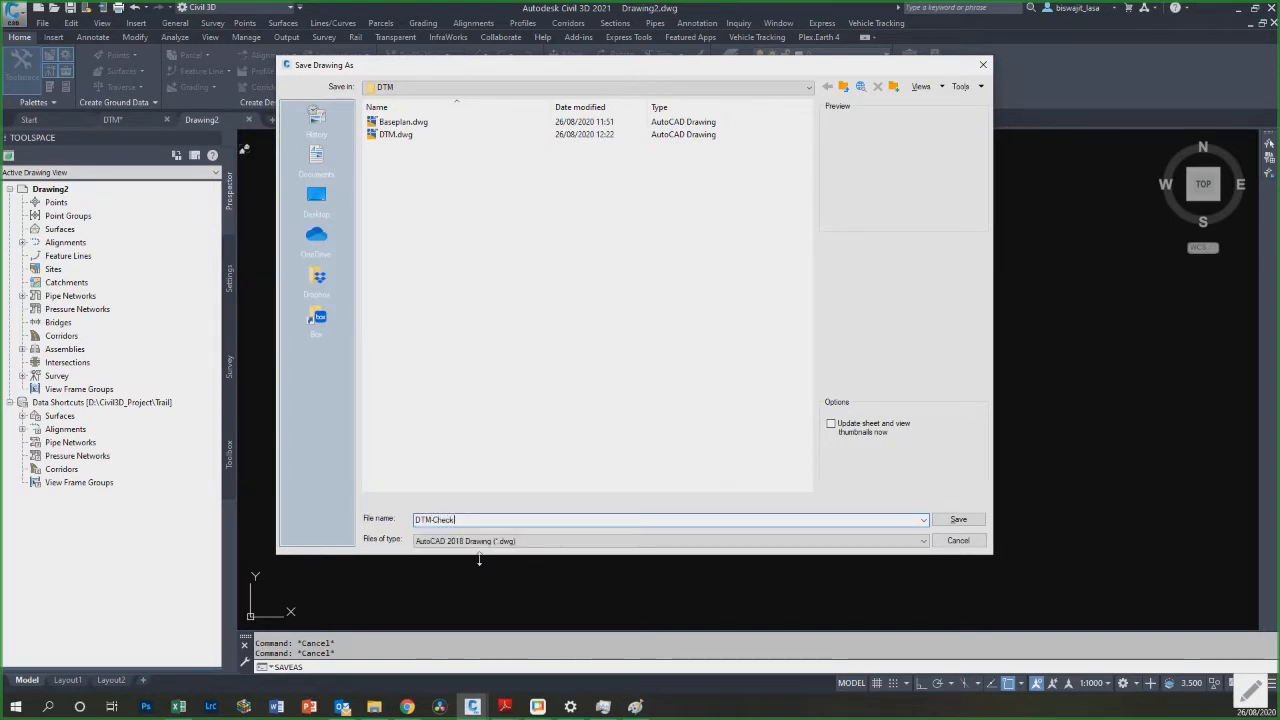
click(954, 519)
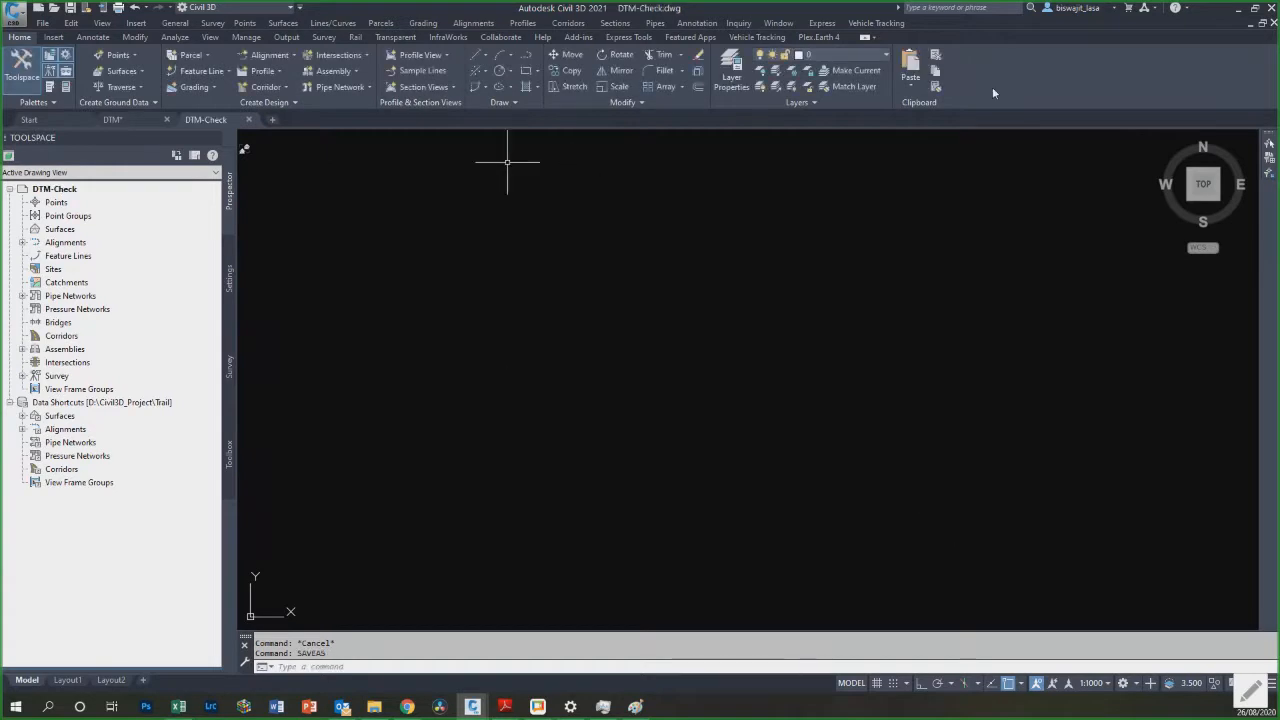
Step: Associate the Trail data shortcuts project with the DTM-Check drawing
right_click(152, 404)
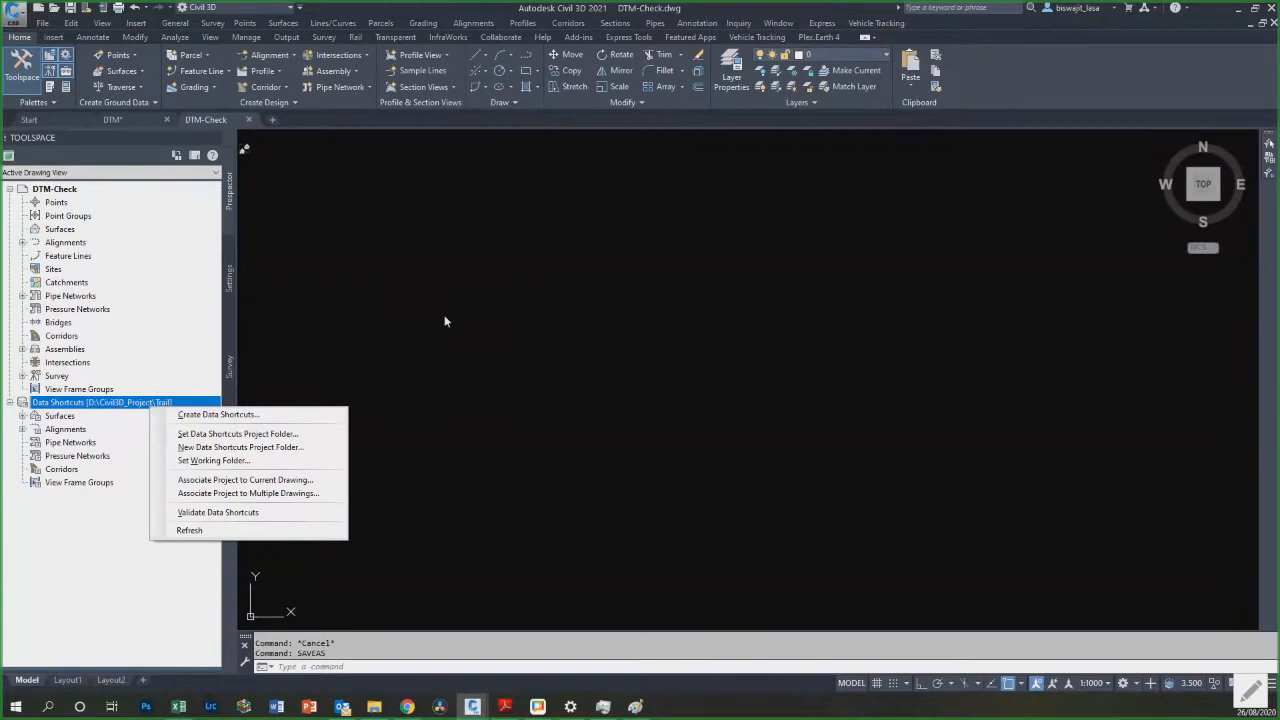
click(288, 481)
click(857, 359)
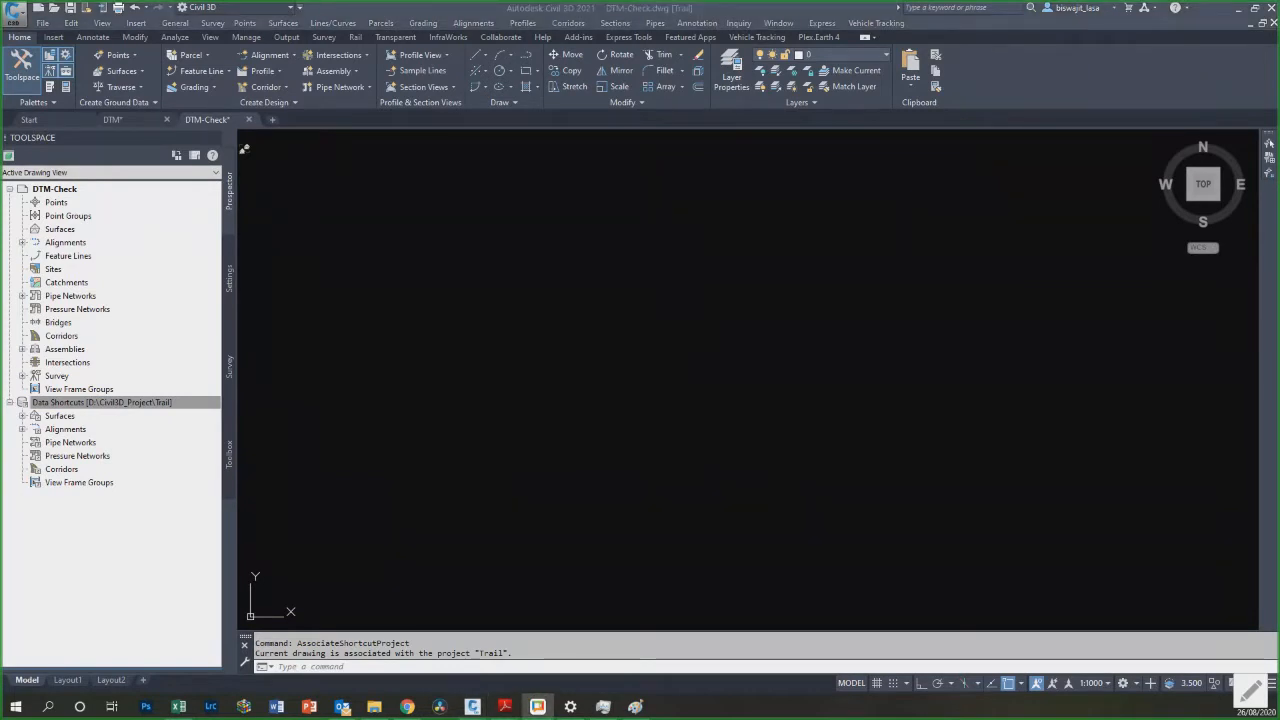
click(777, 312)
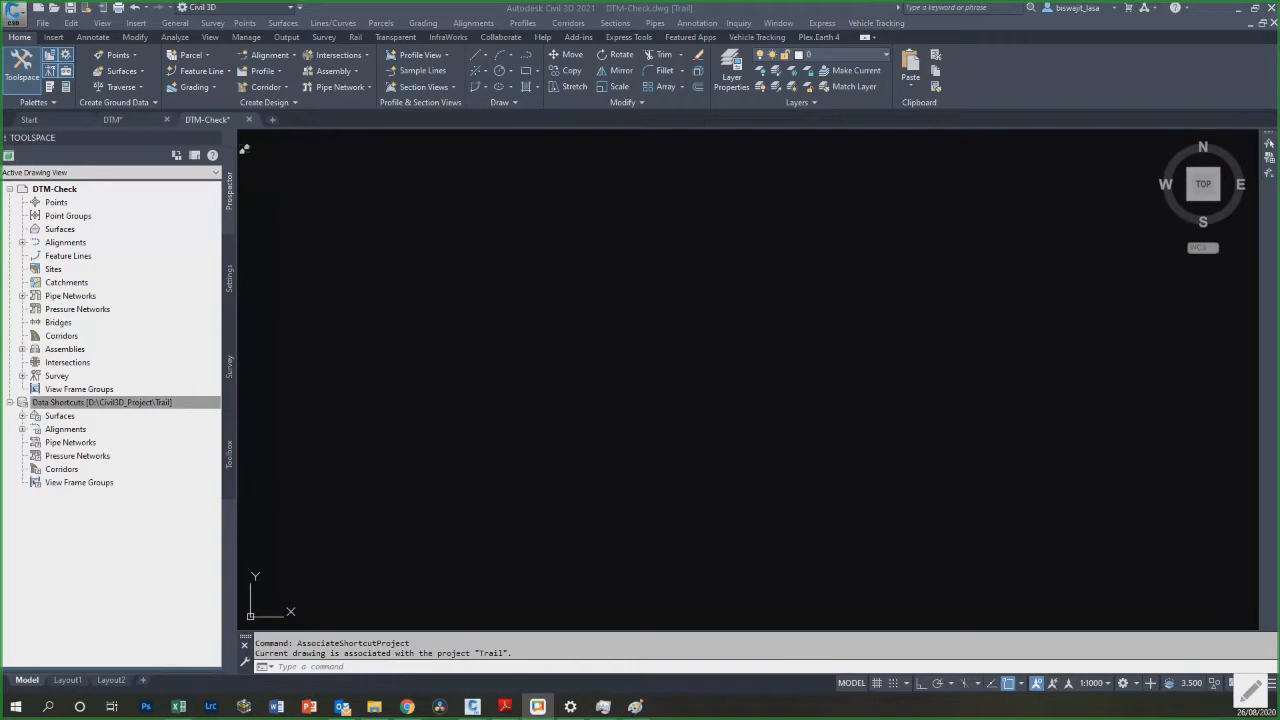
click(454, 235)
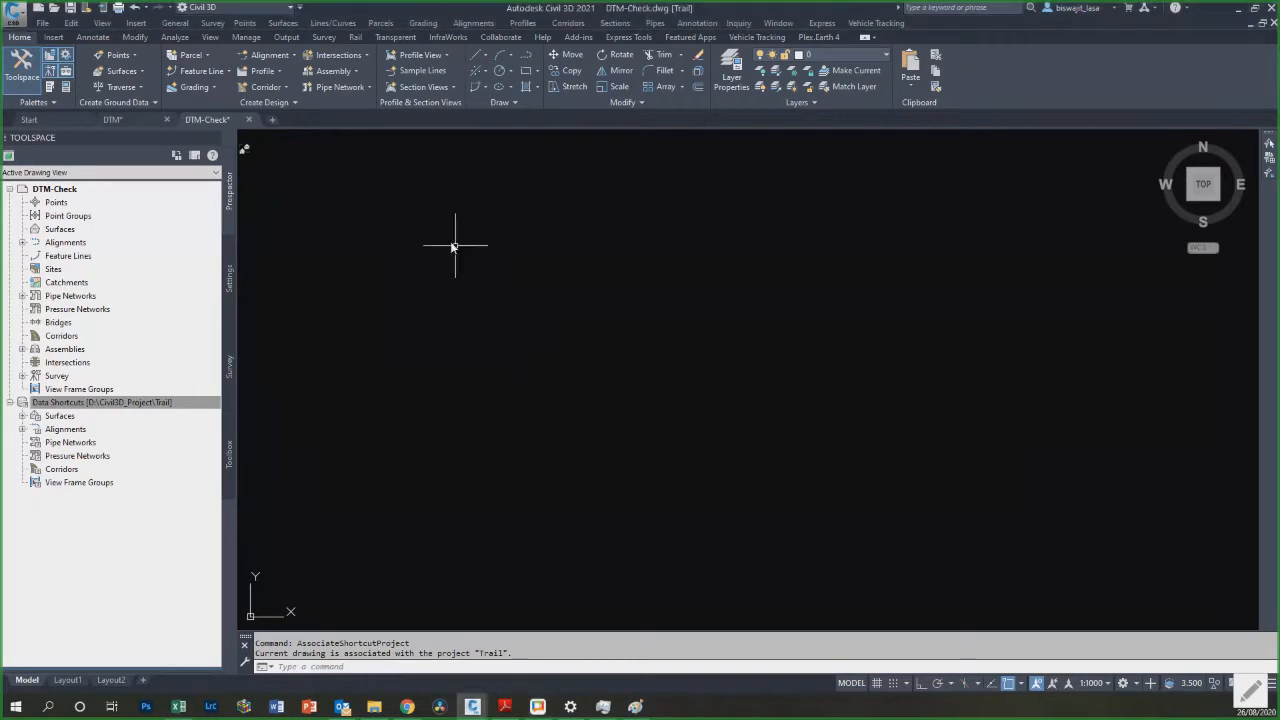
click(702, 339)
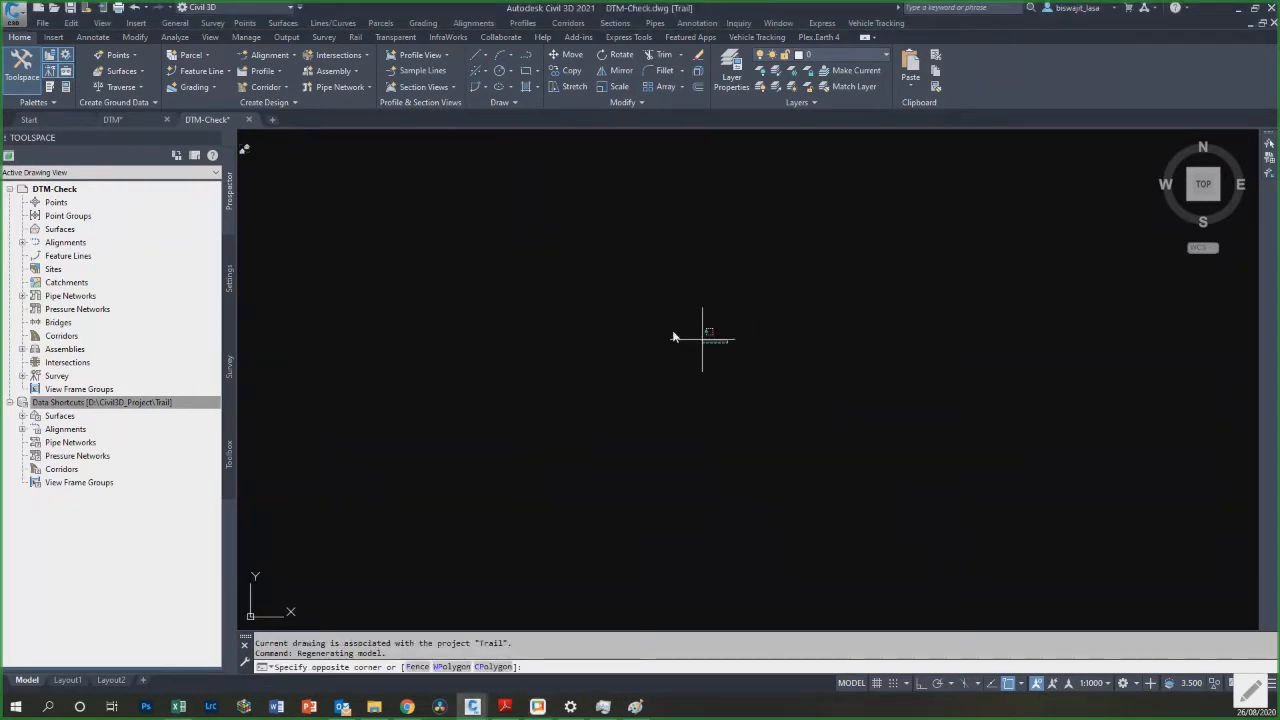
key(Escape)
key(Escape)
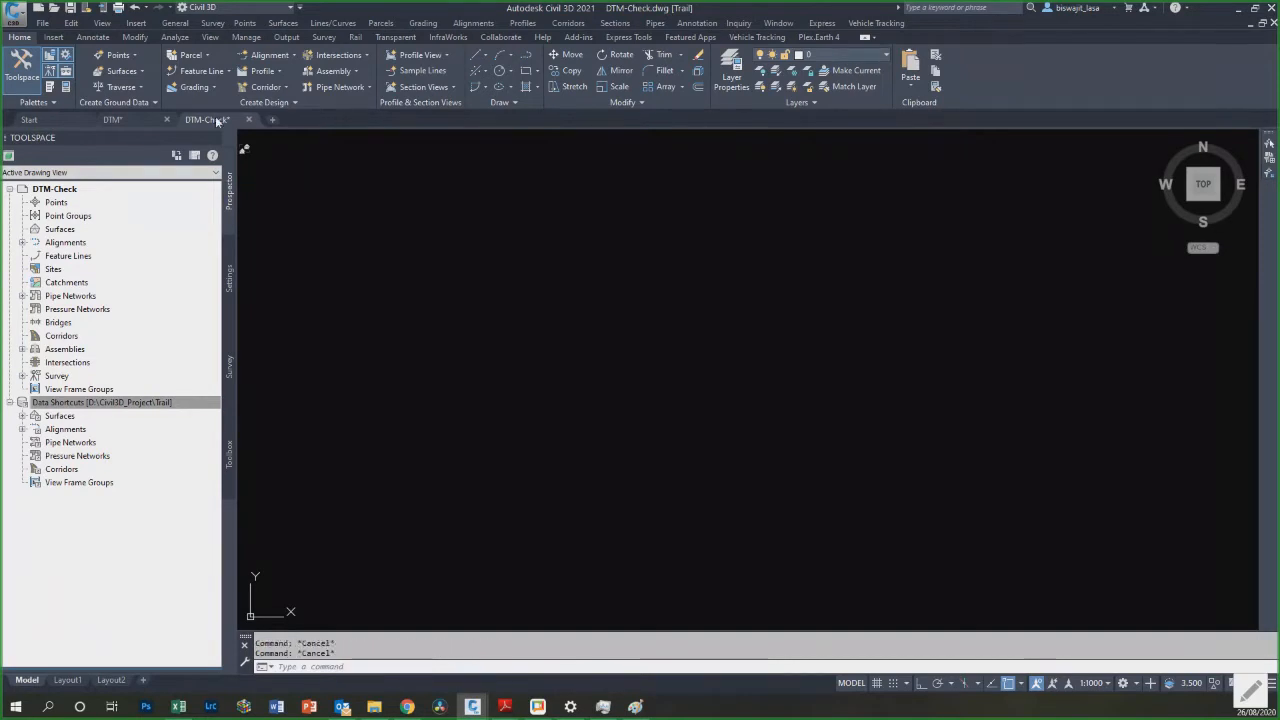
Step: Try to create a reference to the shared DTM surface with the _No Display style and no surface layer
click(22, 415)
click(22, 442)
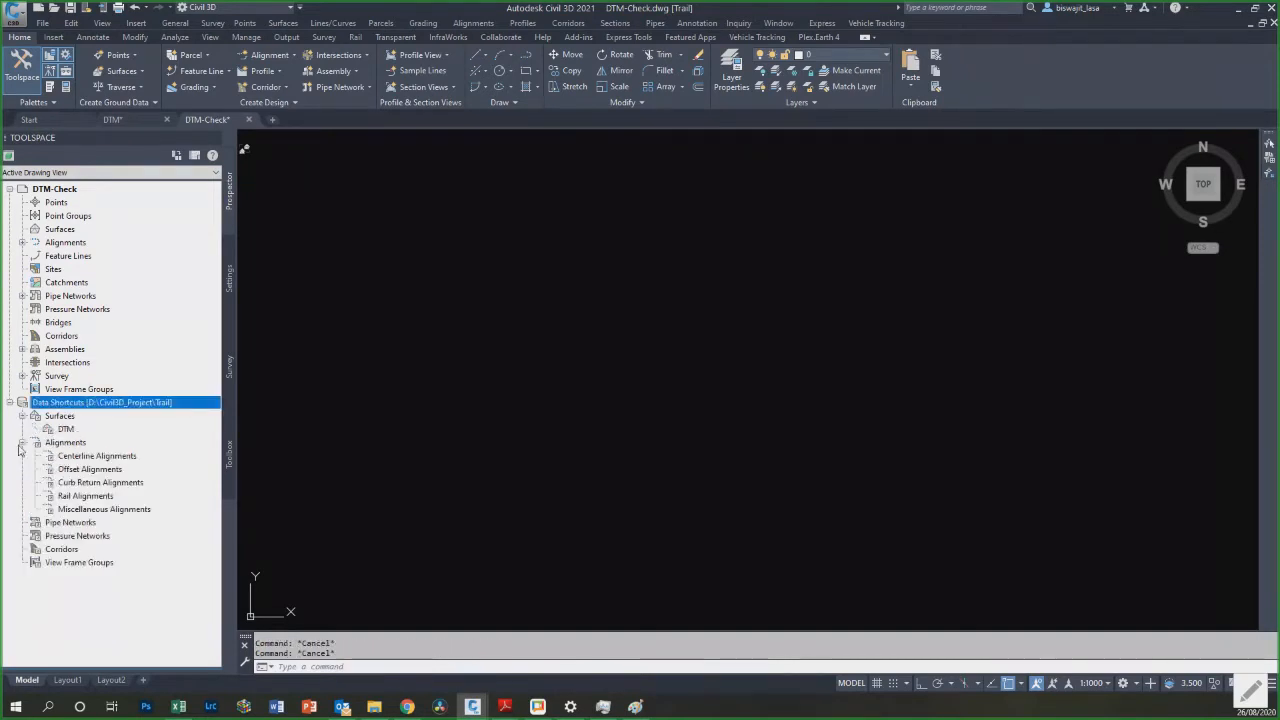
right_click(90, 430)
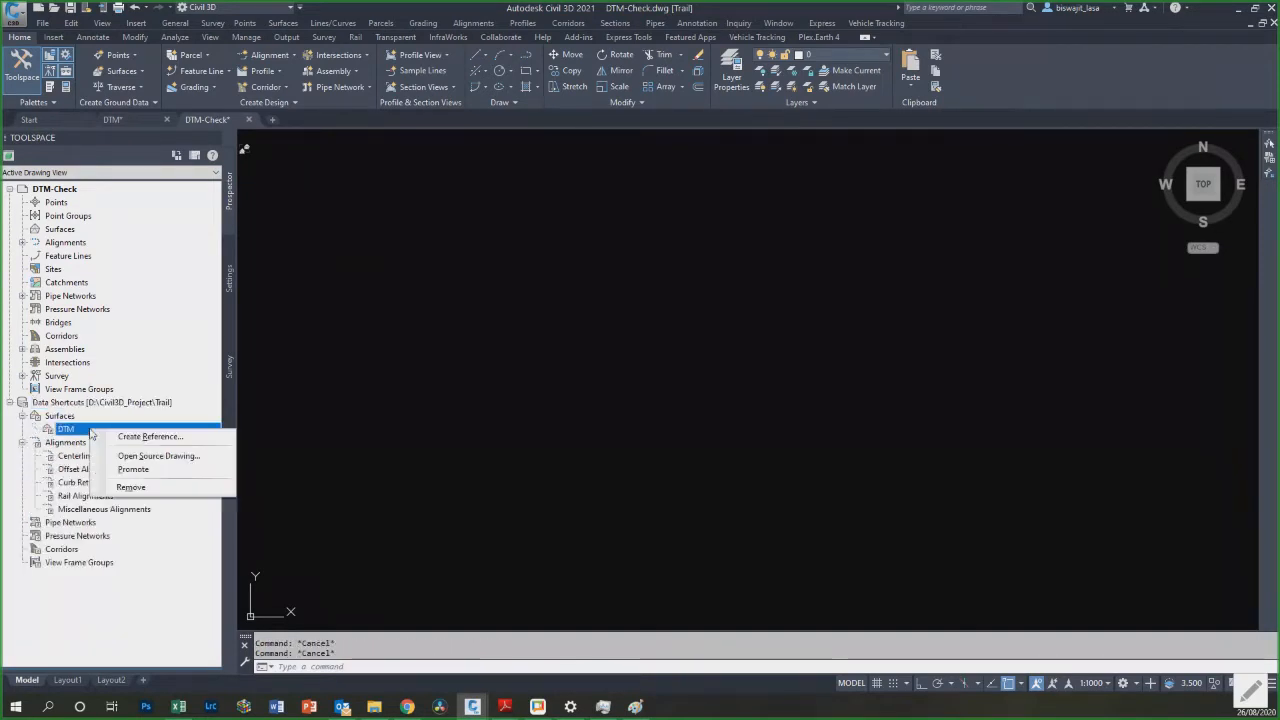
click(150, 437)
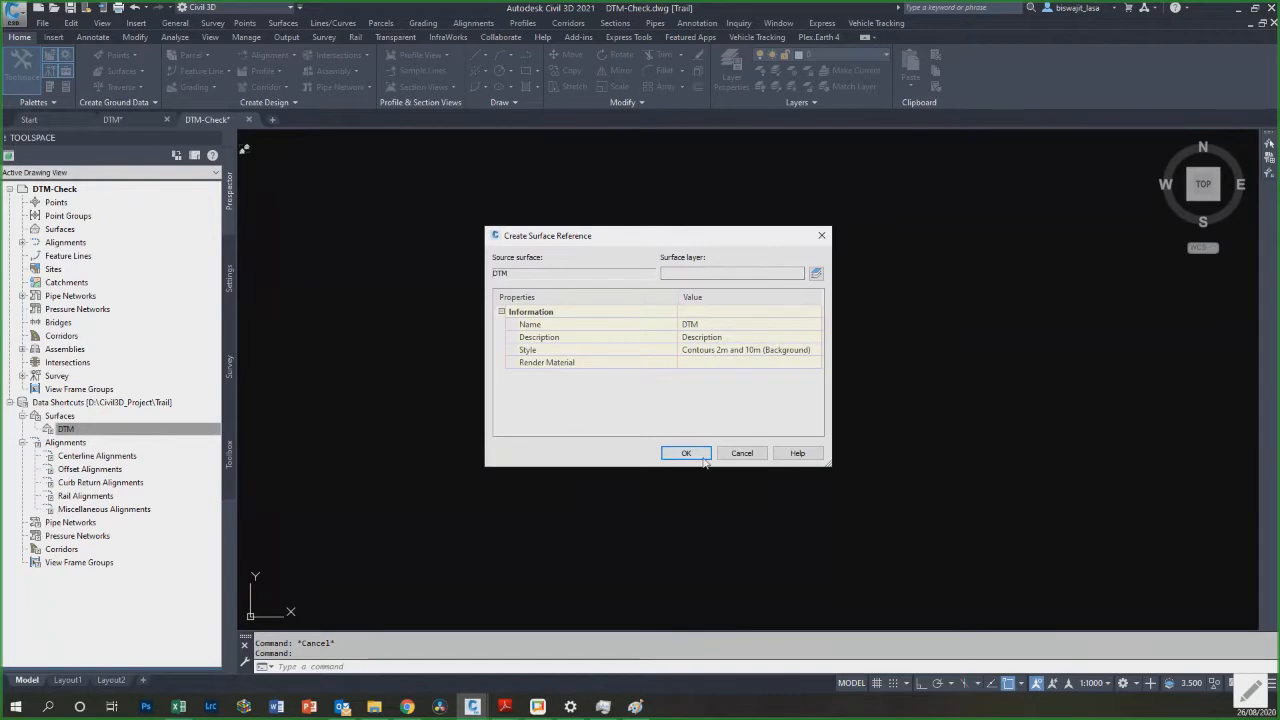
click(815, 352)
click(816, 351)
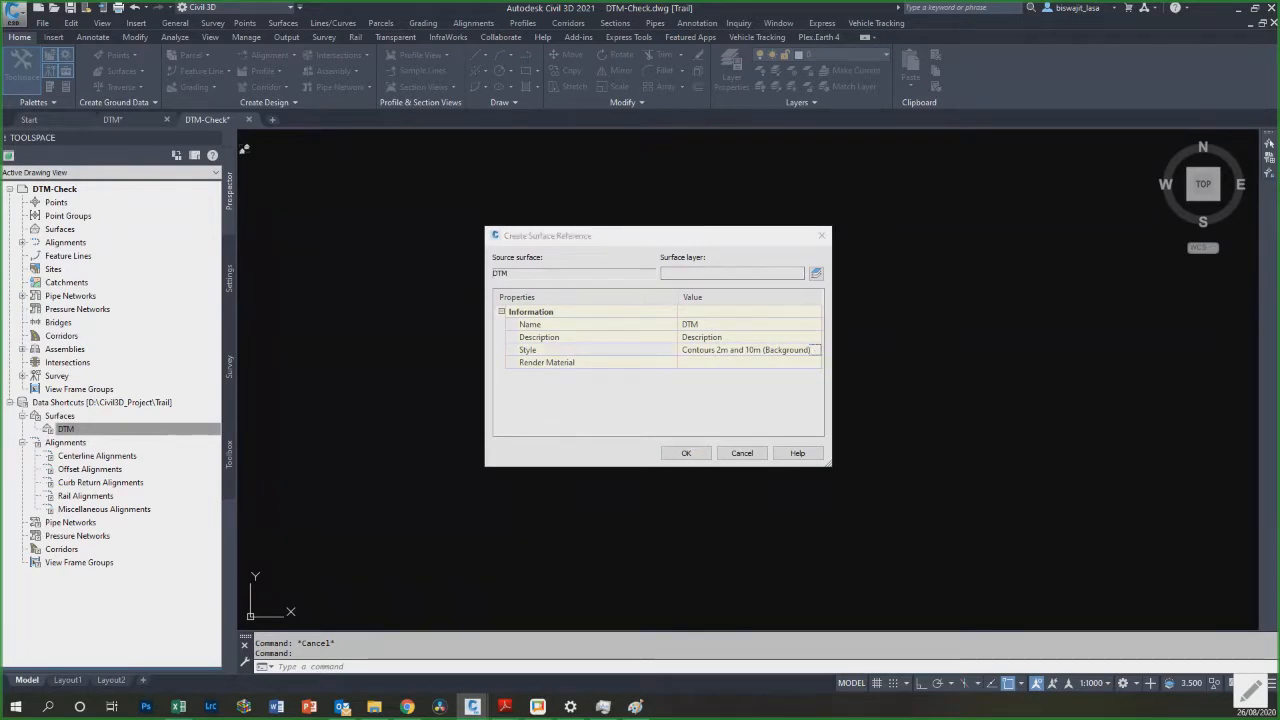
click(950, 254)
click(940, 266)
click(927, 281)
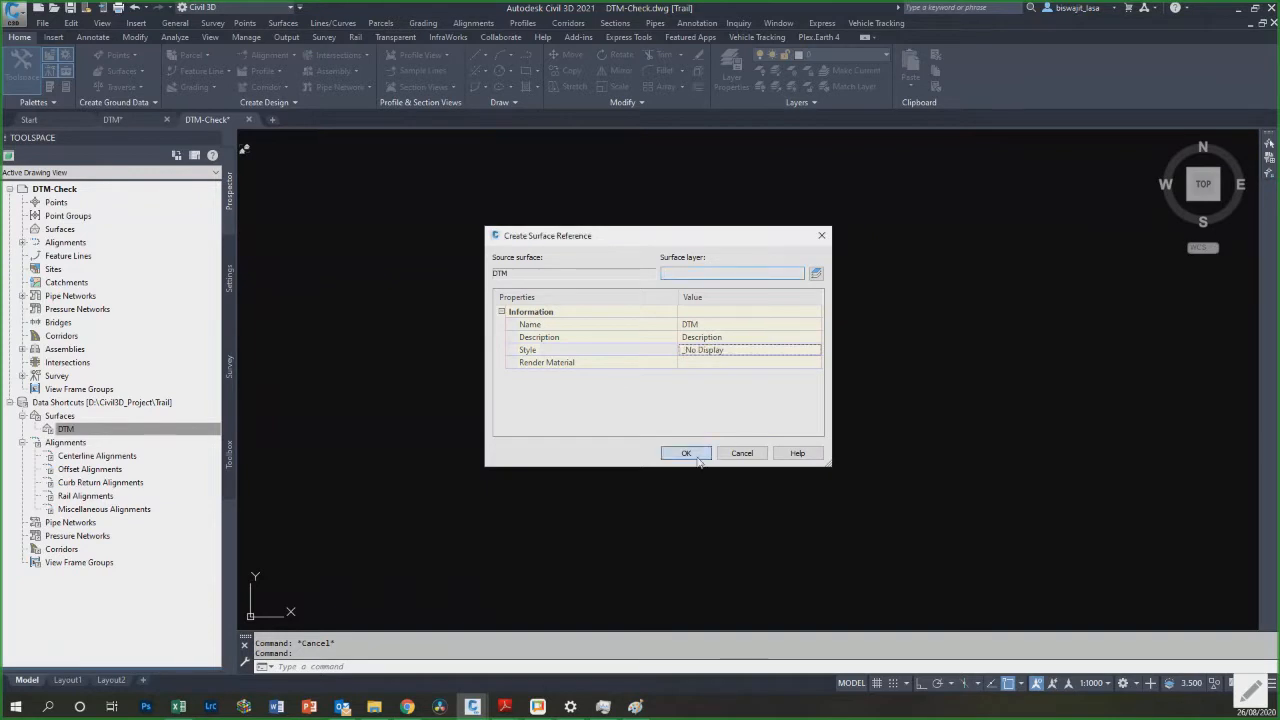
click(695, 455)
click(686, 381)
right_click(148, 429)
click(190, 437)
click(740, 326)
click(775, 338)
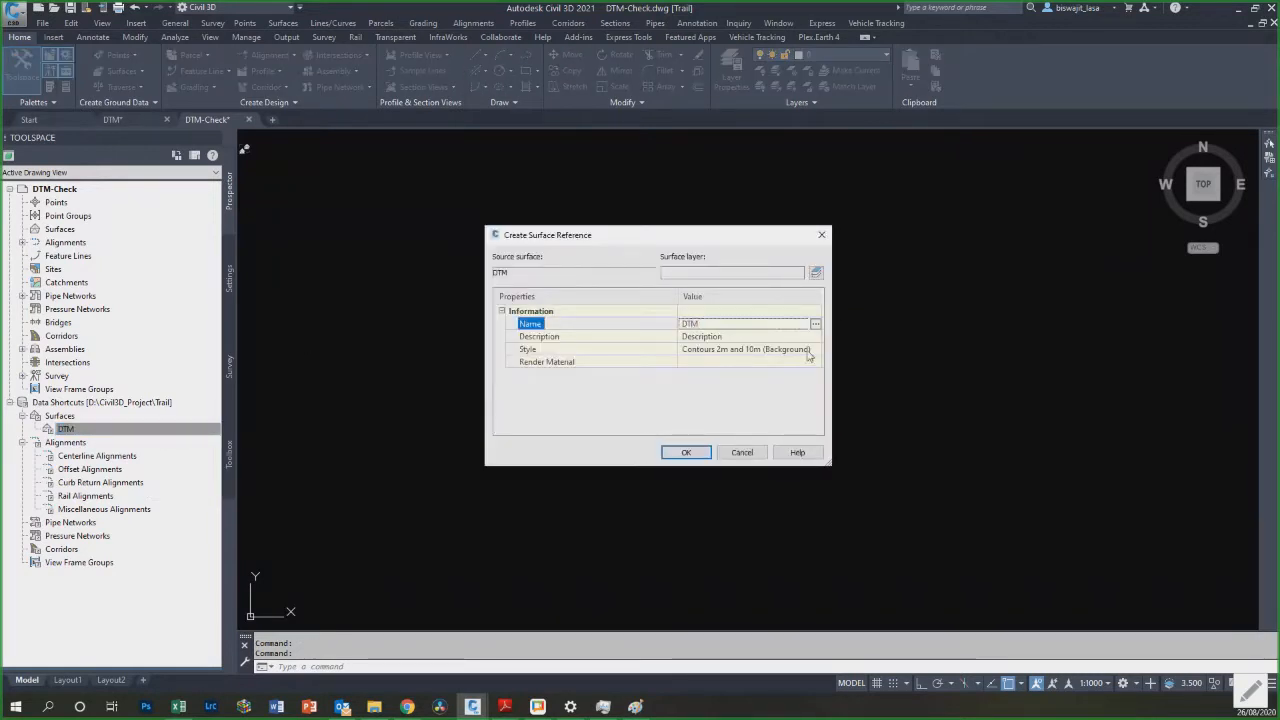
click(817, 350)
click(918, 277)
key(Escape)
Step: Try to create the DTM surface reference with the Border Only style and a blank base layer name
right_click(220, 429)
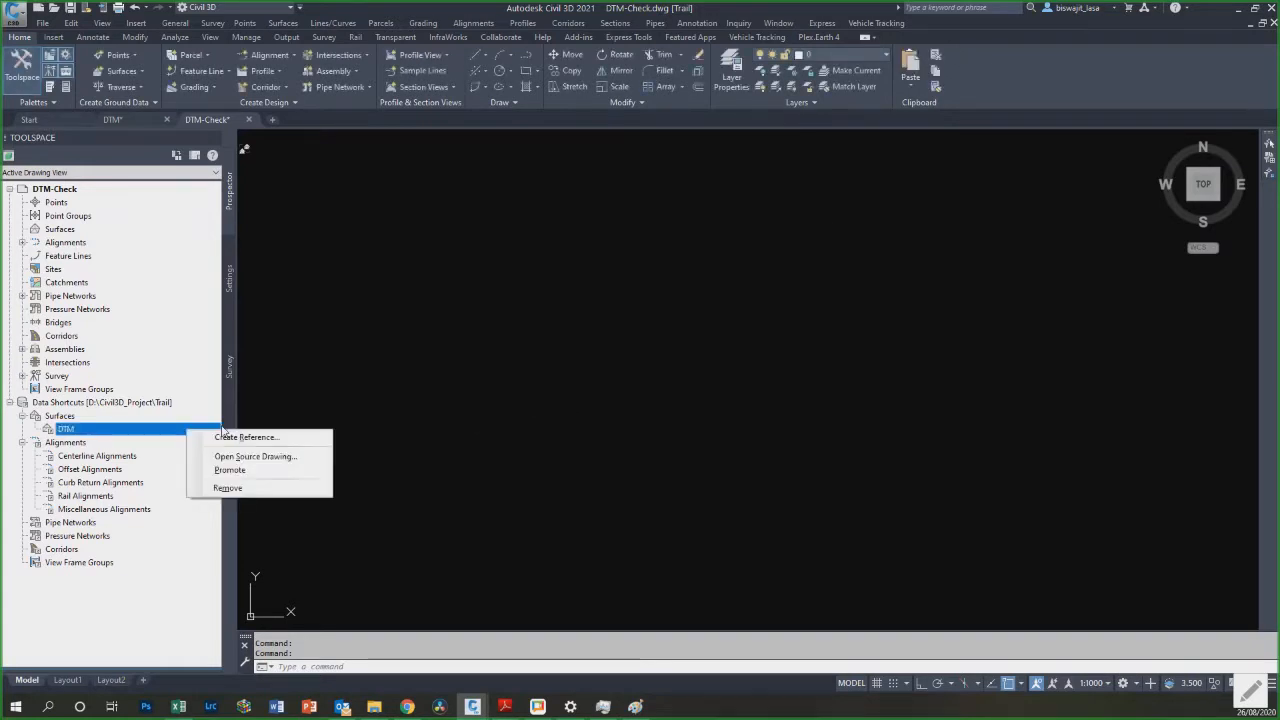
click(247, 437)
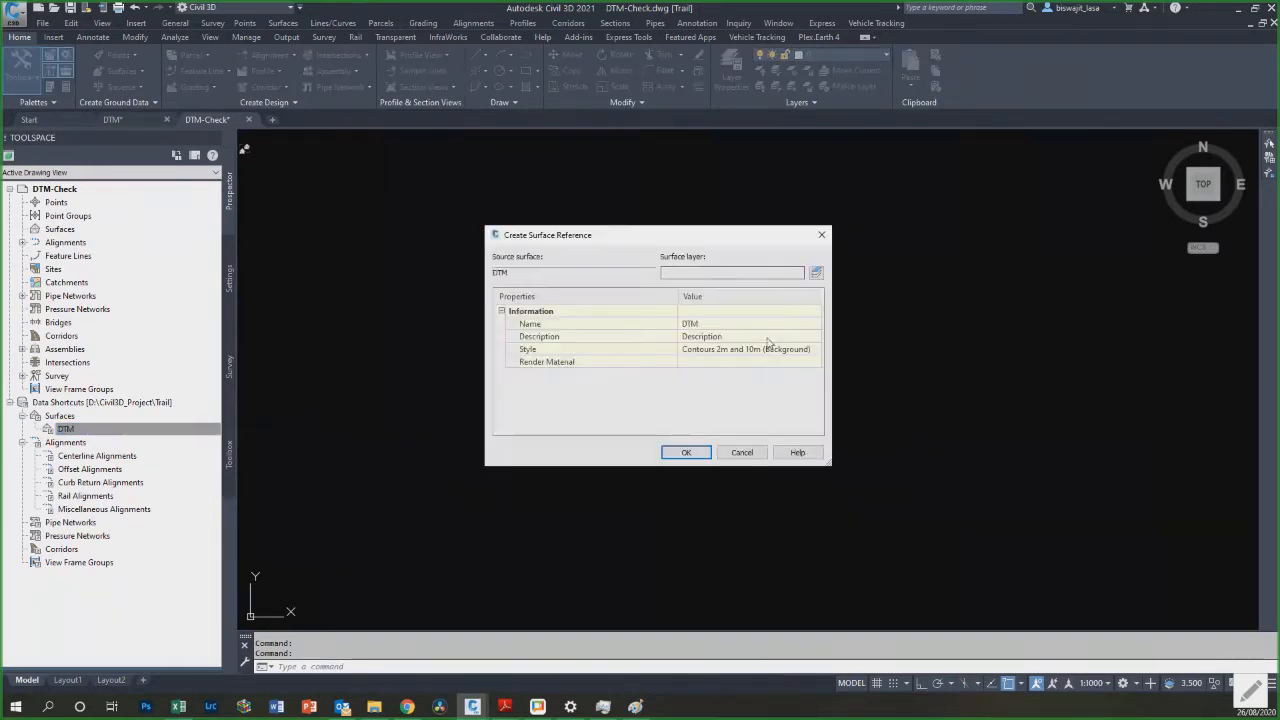
click(817, 272)
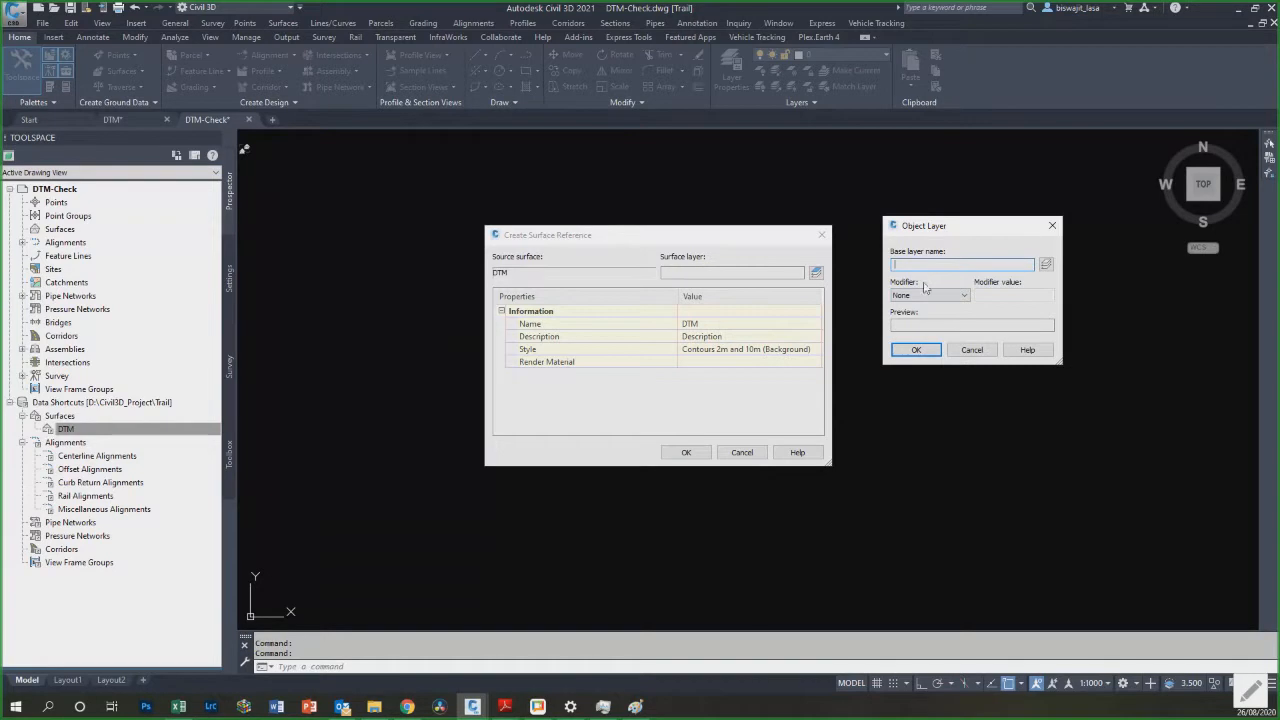
click(916, 349)
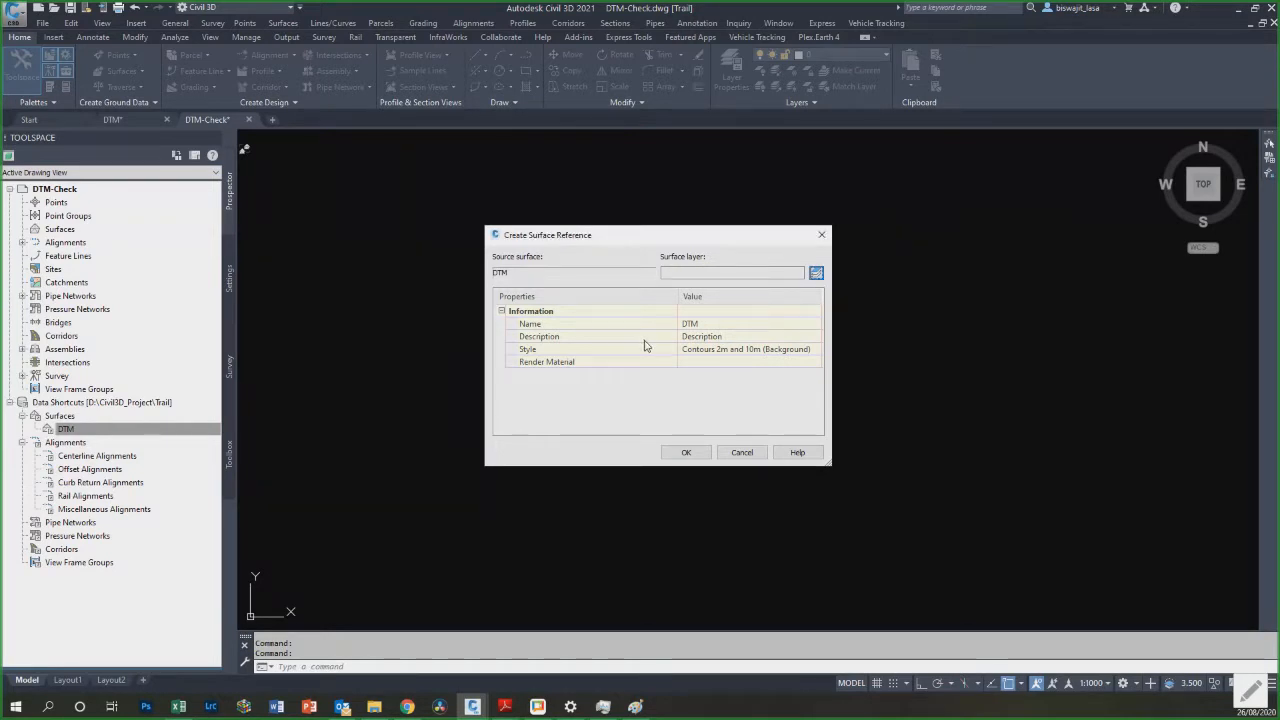
click(816, 349)
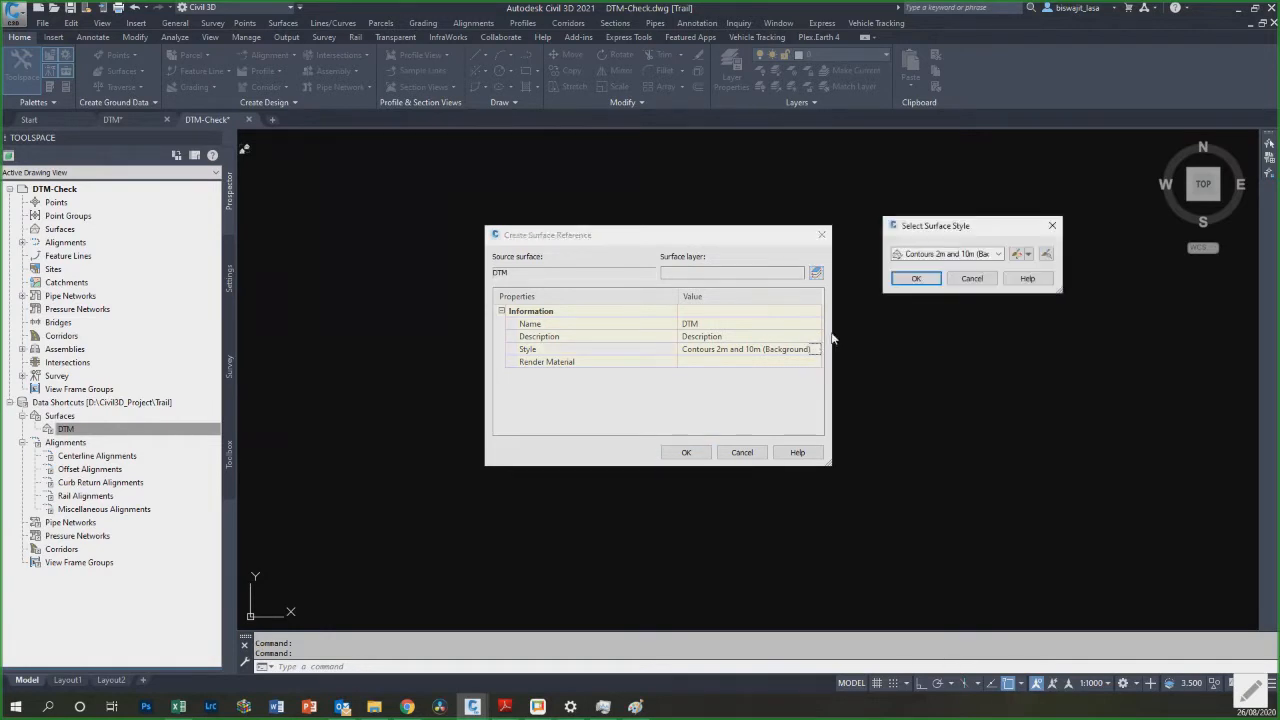
click(950, 254)
click(950, 312)
click(916, 278)
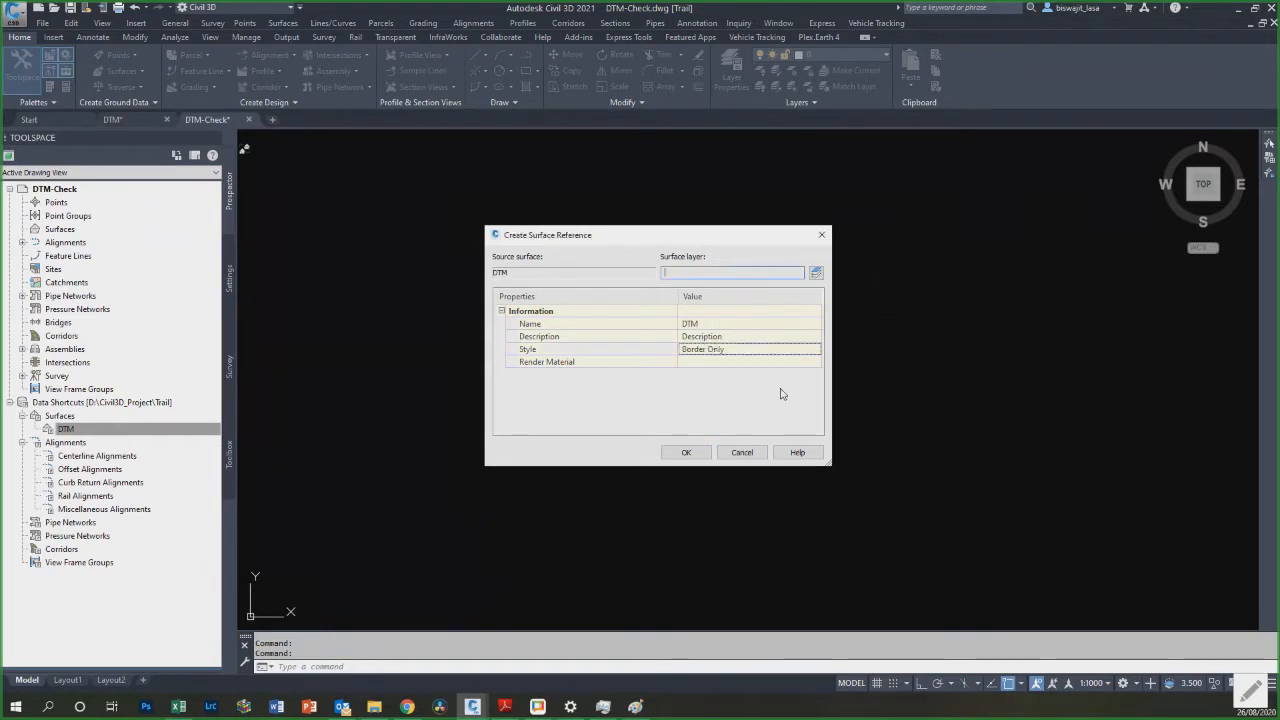
click(686, 452)
click(685, 381)
key(Escape)
key(Escape)
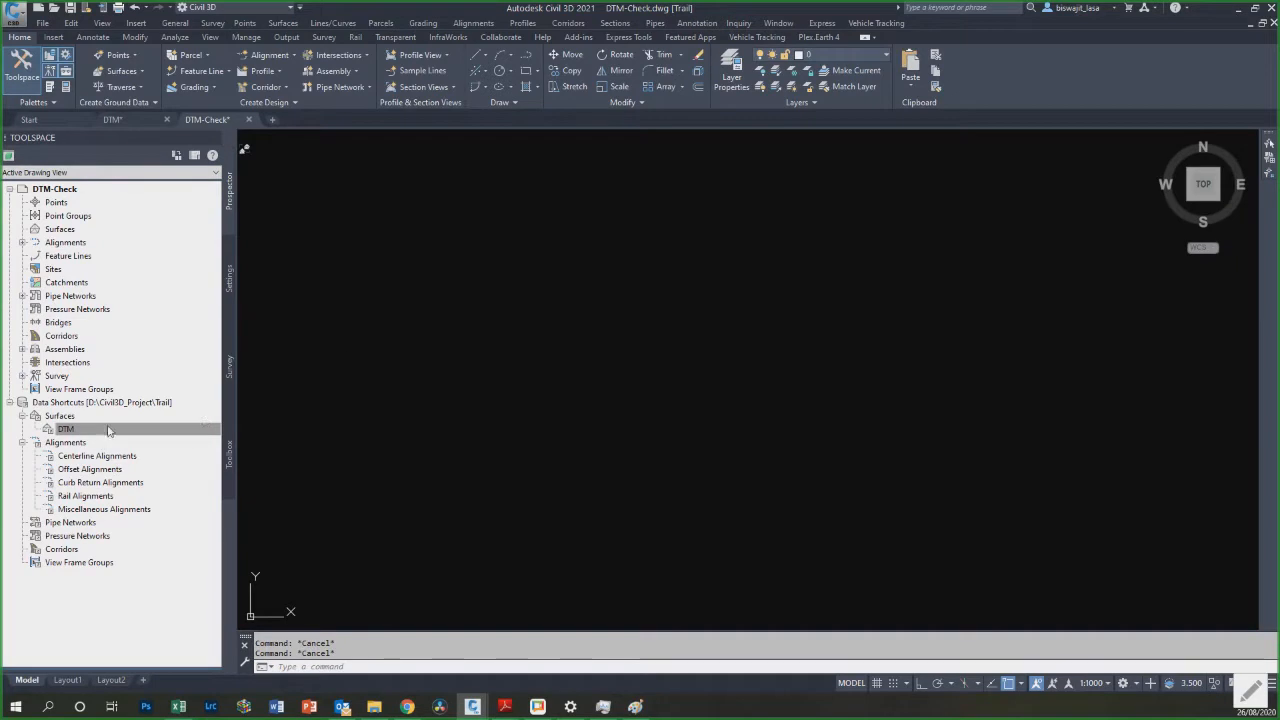
Step: Create a reference to the DTM surface on layer 0 with the Contours 2m and 10m (Background) style
right_click(122, 429)
click(207, 437)
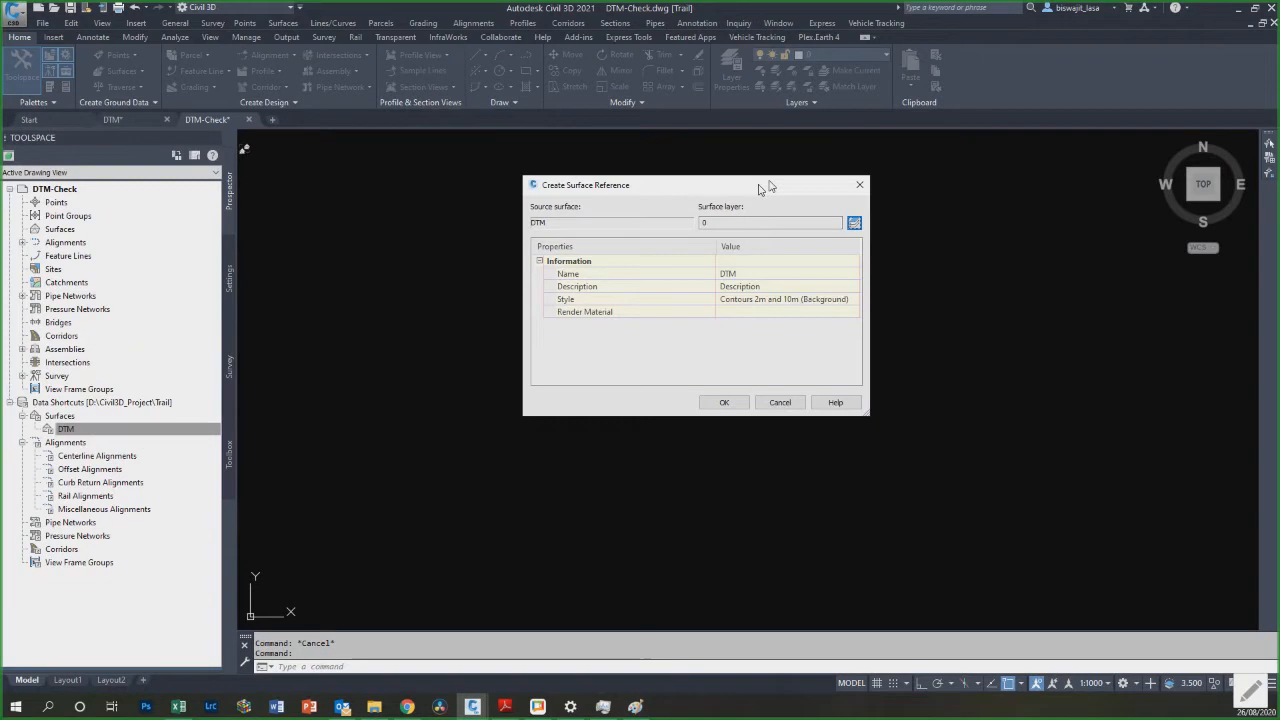
click(735, 399)
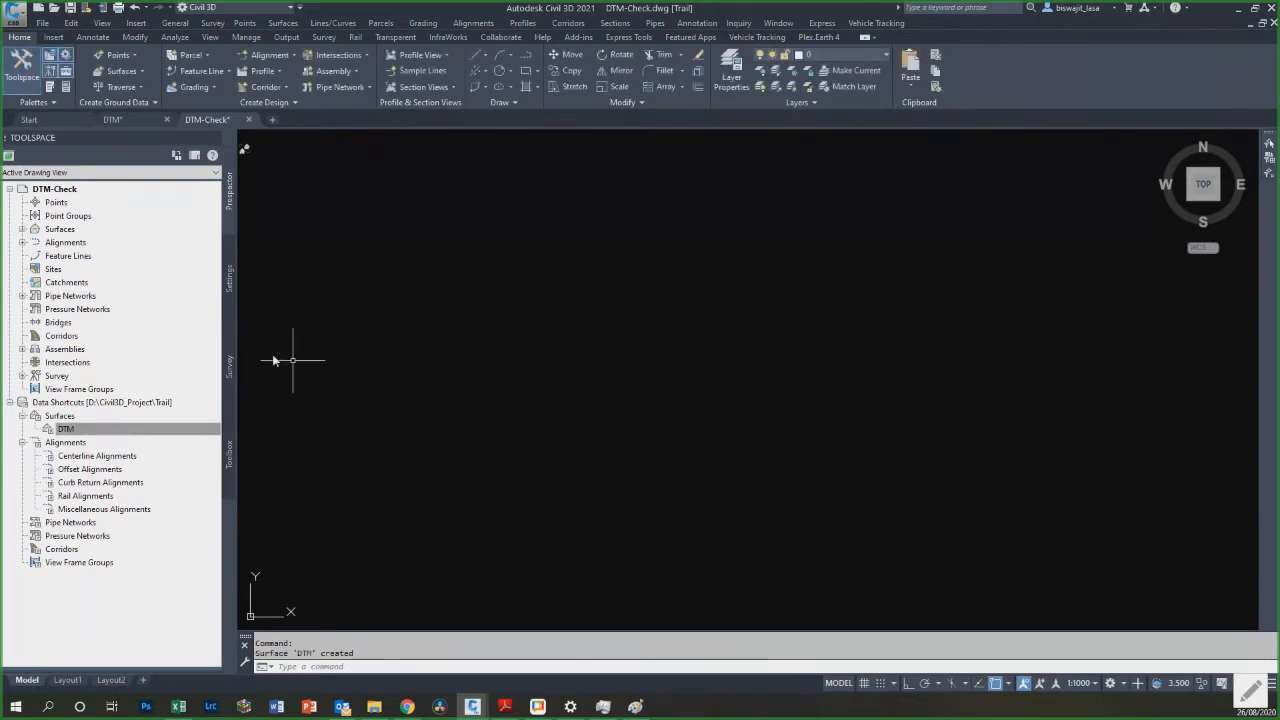
Step: Expand the drawing's surfaces and zoom to the extents to locate the referenced DTM surface
click(21, 229)
double_click(73, 242)
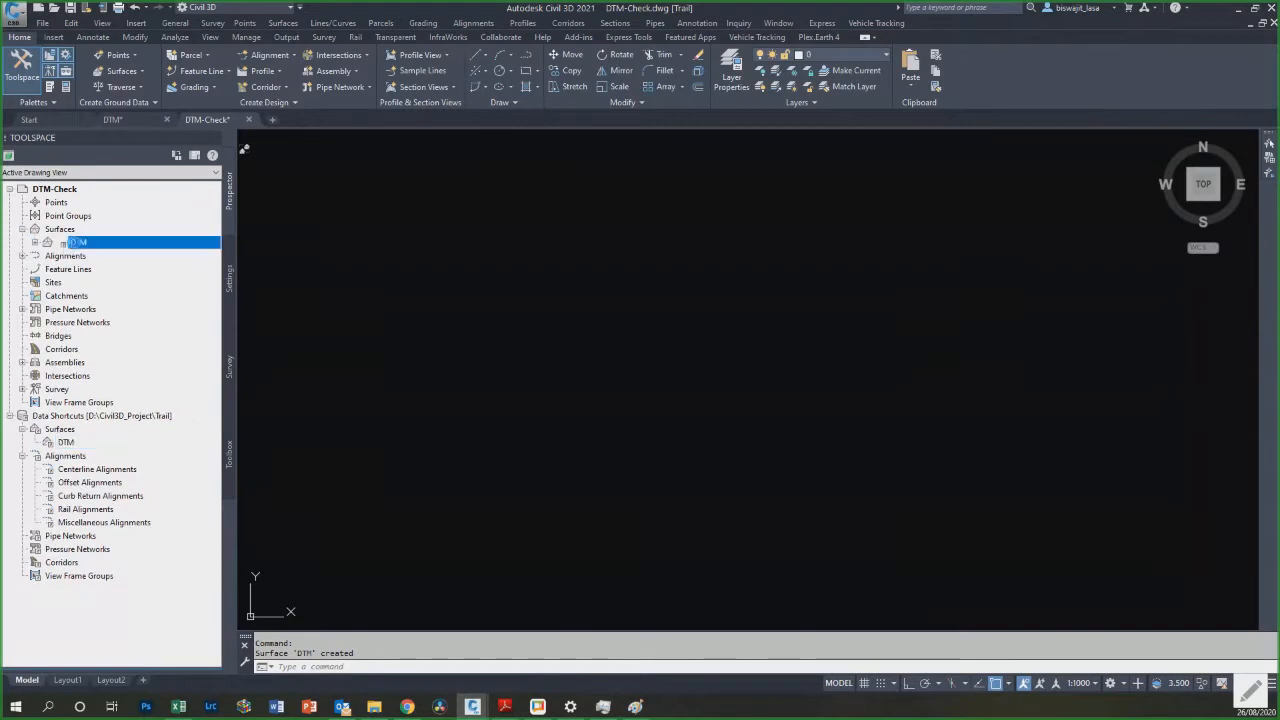
text(z)
key(Return)
text(e)
key(Return)
key(Escape)
key(Escape)
text(z)
key(space)
text(e)
key(space)
click(132, 242)
right_click(132, 243)
click(220, 252)
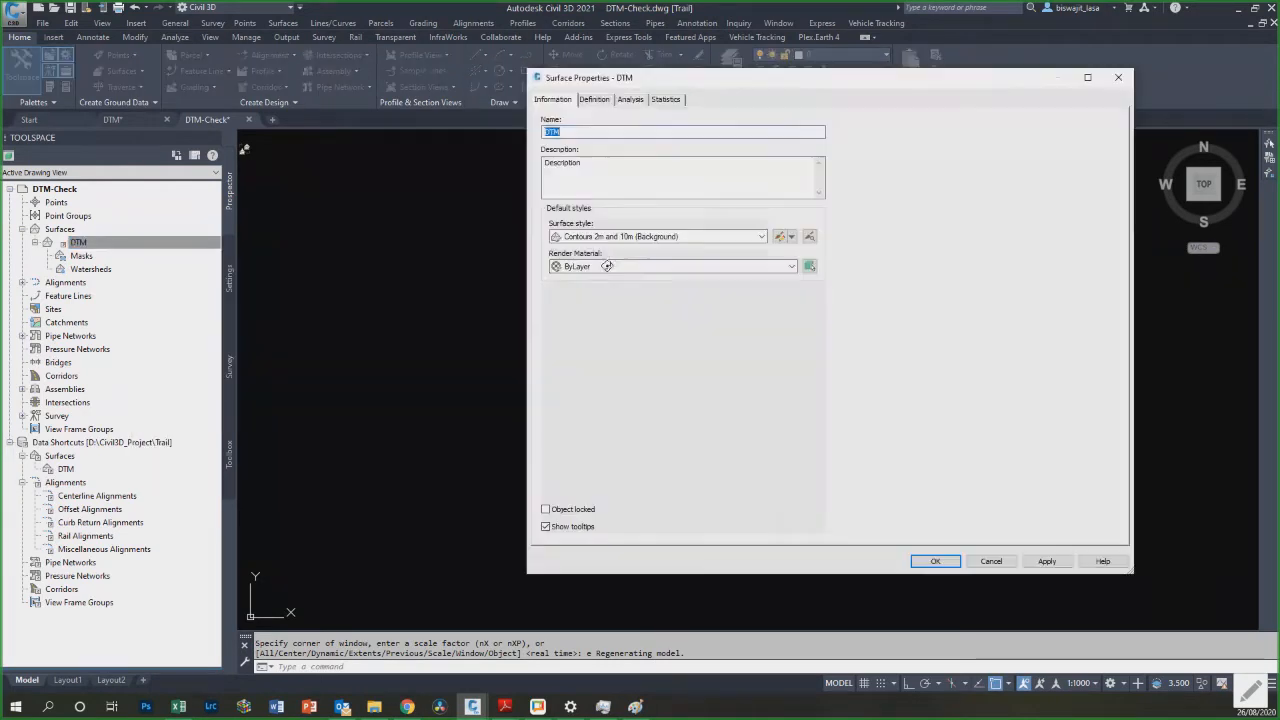
click(720, 240)
key(Escape)
key(Escape)
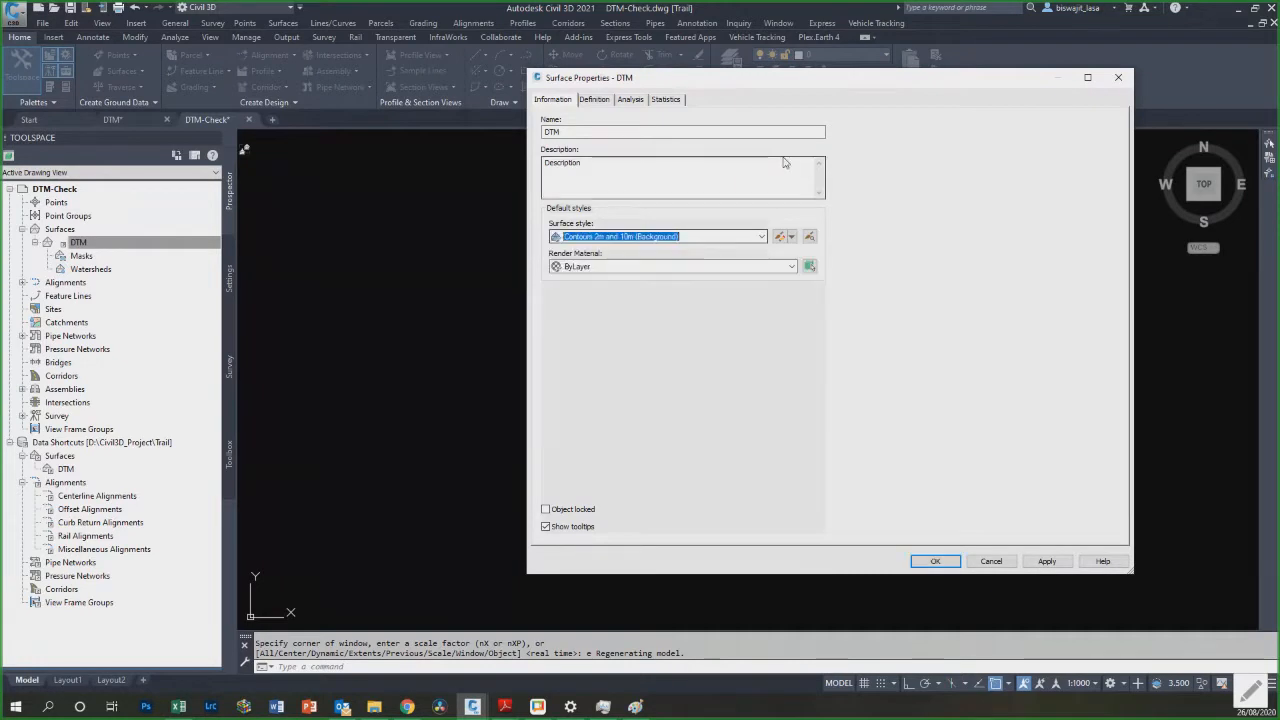
click(761, 57)
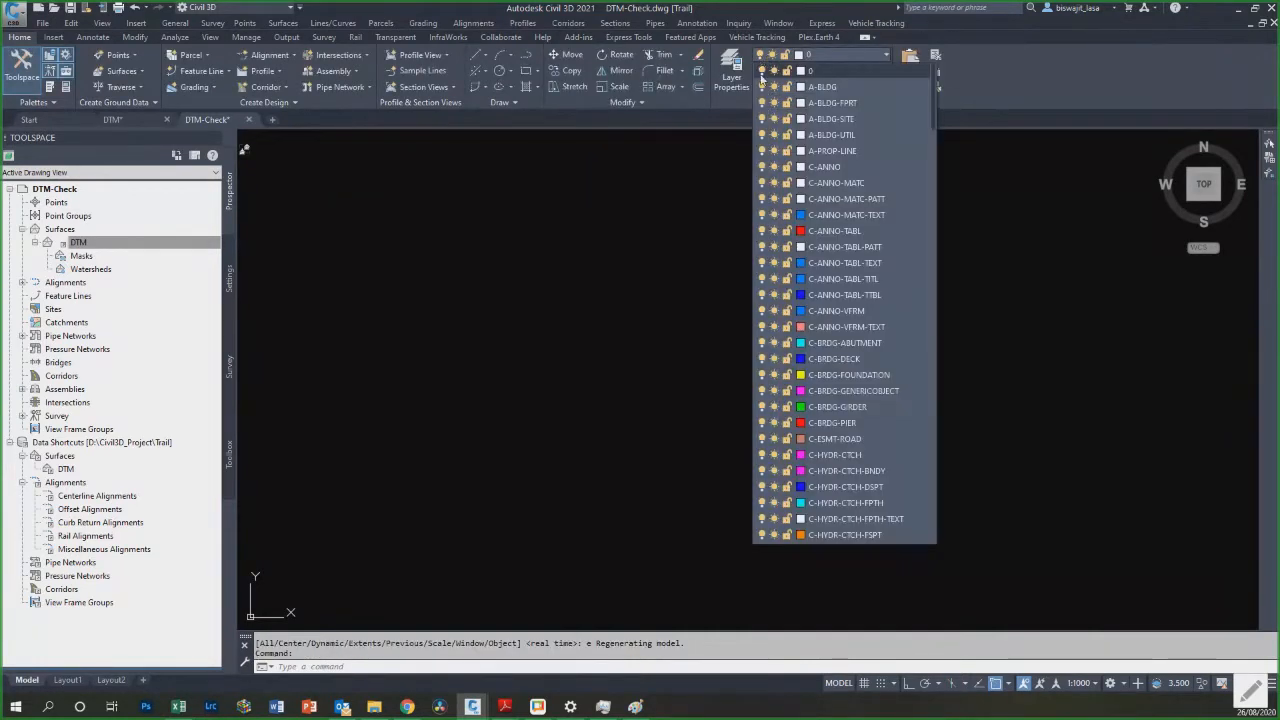
click(761, 72)
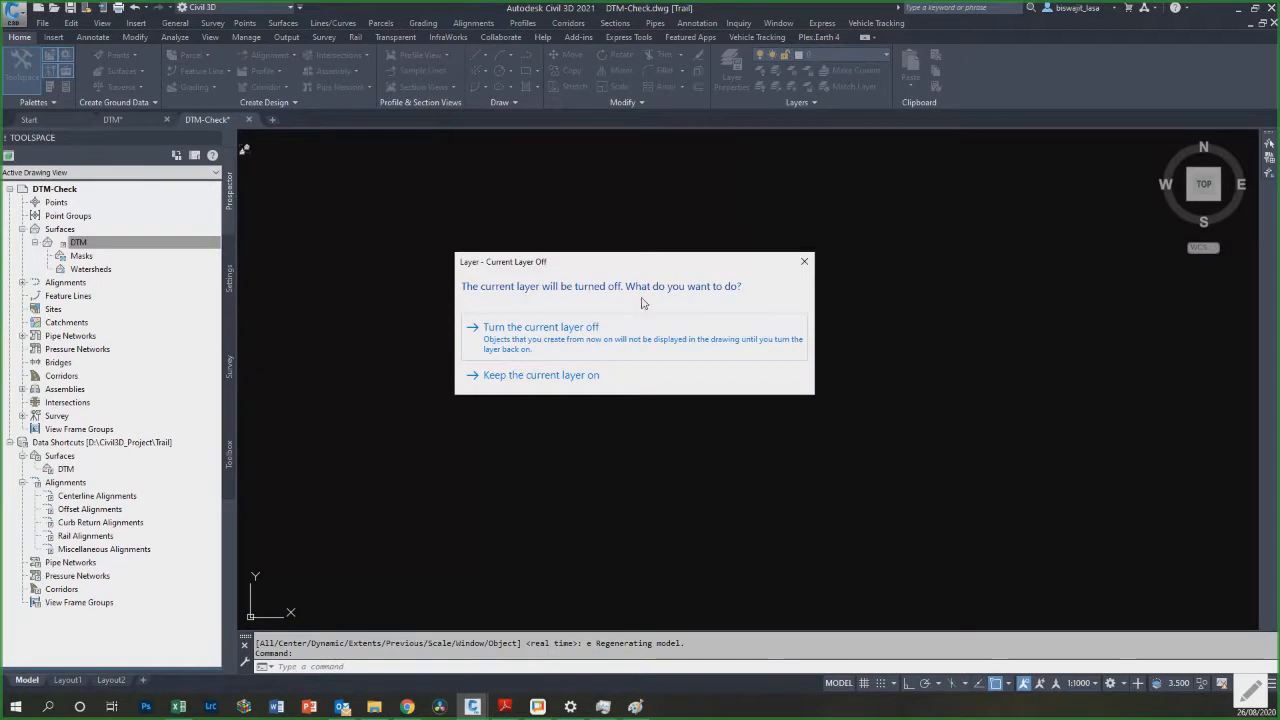
click(804, 262)
Step: Set the referenced DTM surface's style to Contours and Triangles in its surface properties
text(z)
key(Return)
text(e)
key(Return)
right_click(155, 234)
right_click(97, 246)
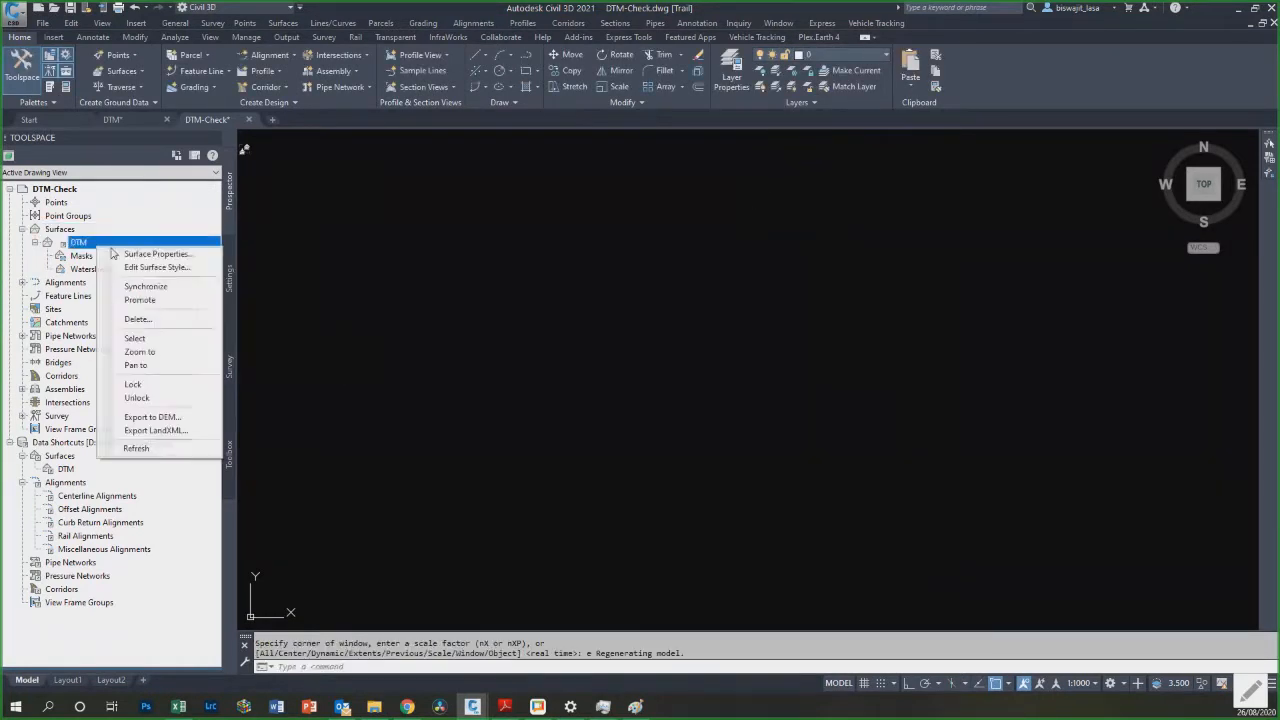
click(139, 255)
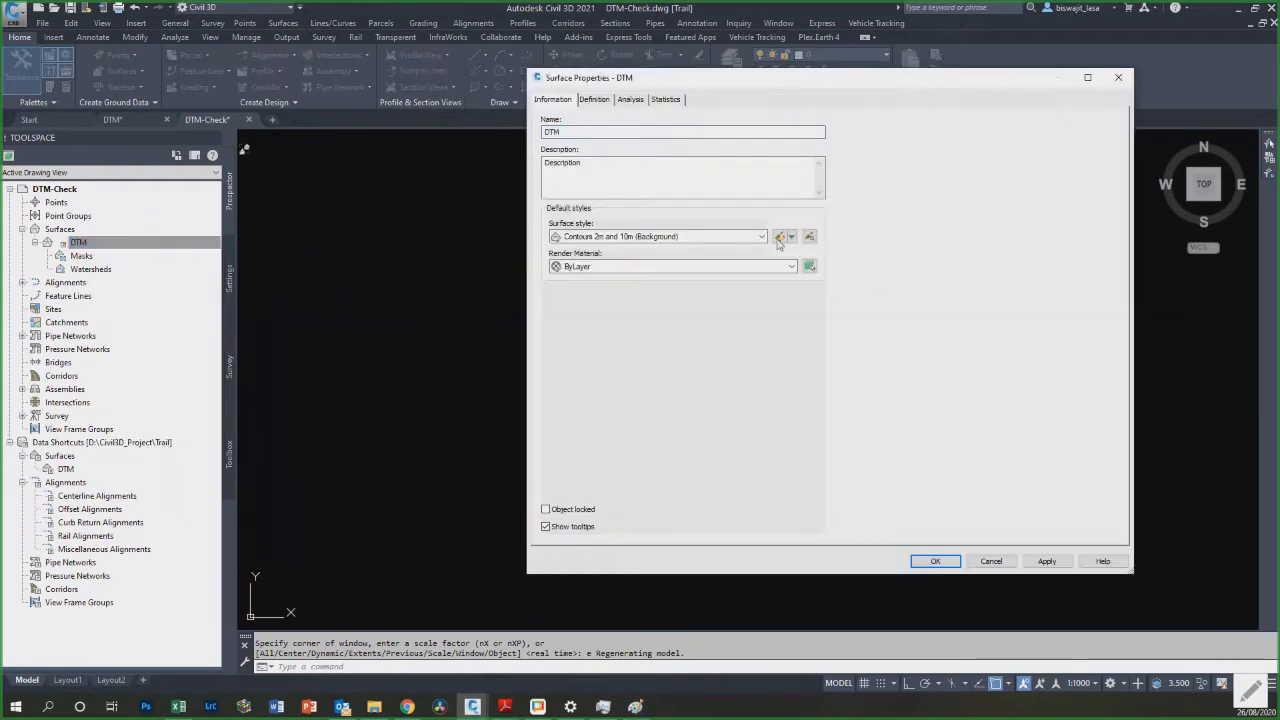
click(726, 237)
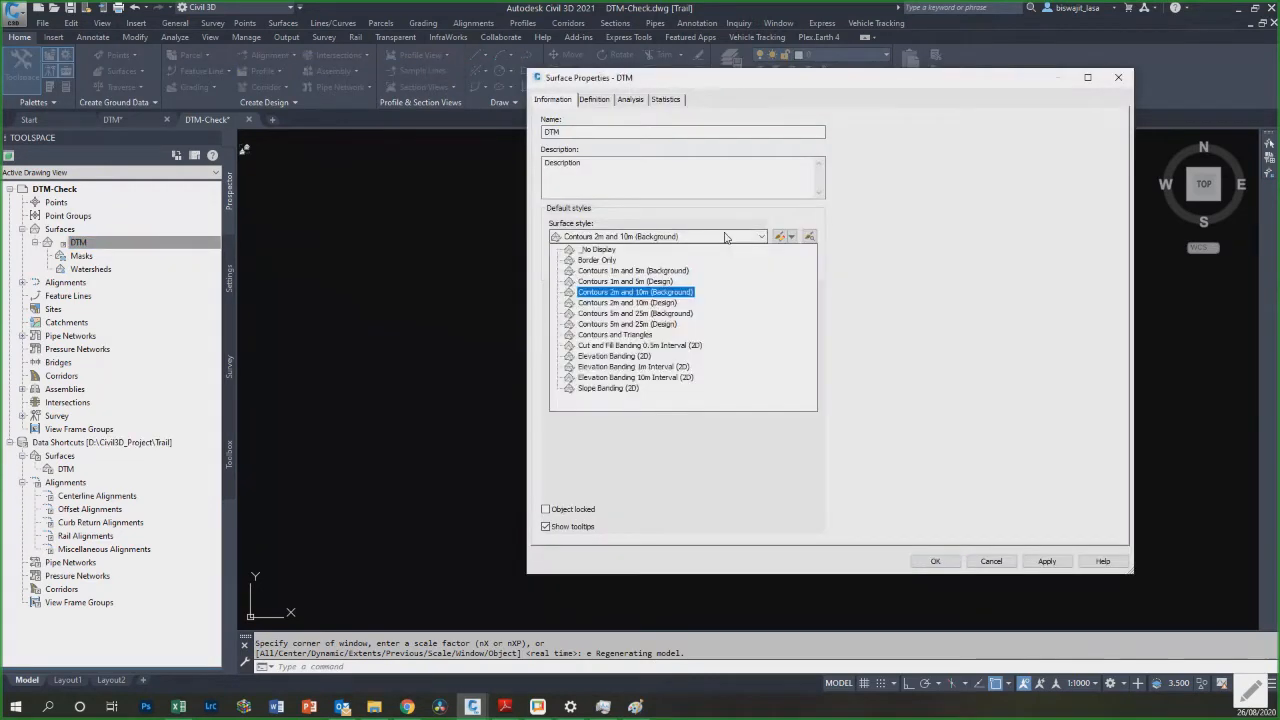
click(622, 335)
click(935, 561)
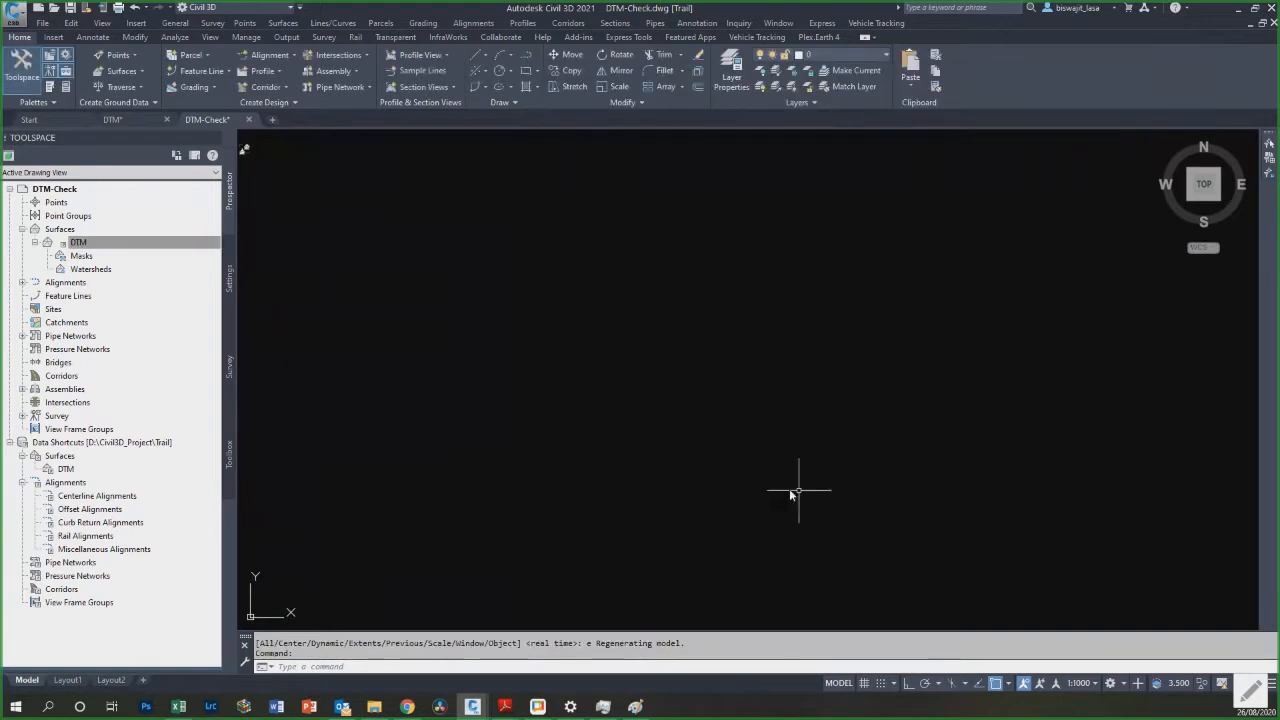
Step: Zoom to the drawing extents to look for the referenced DTM surface in the DTM-Check drawing
text(z)
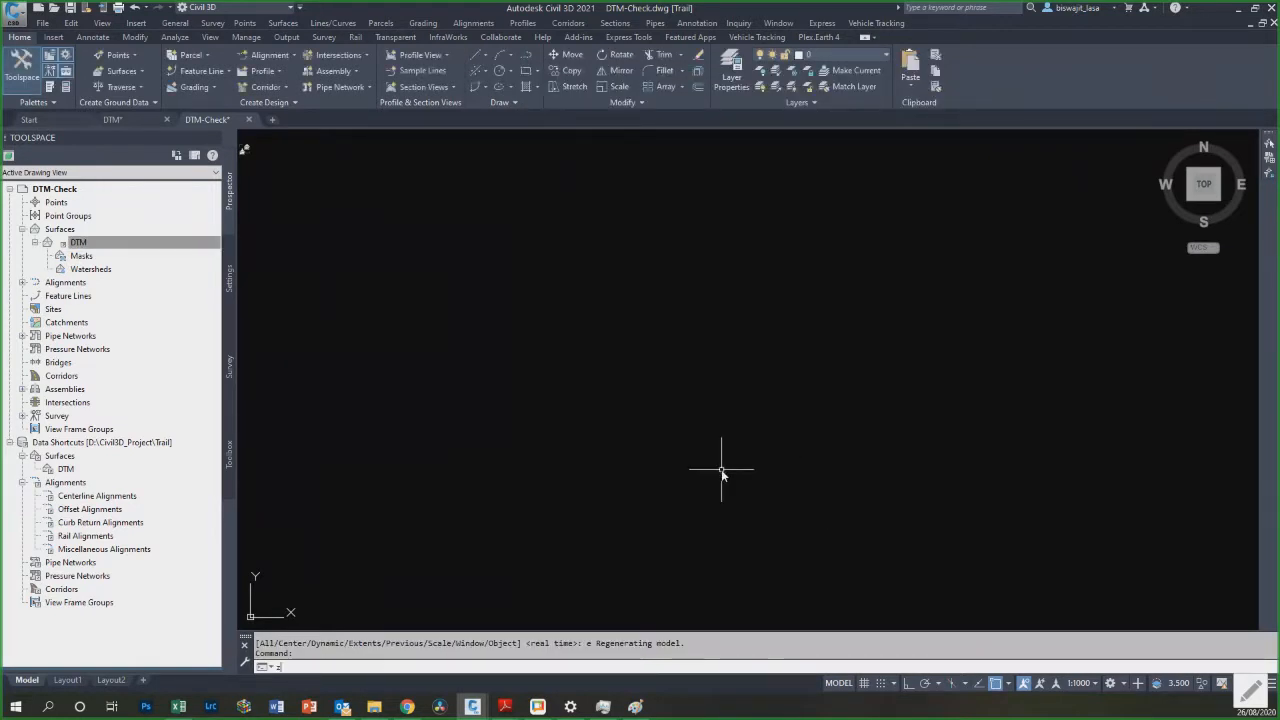
key(Return)
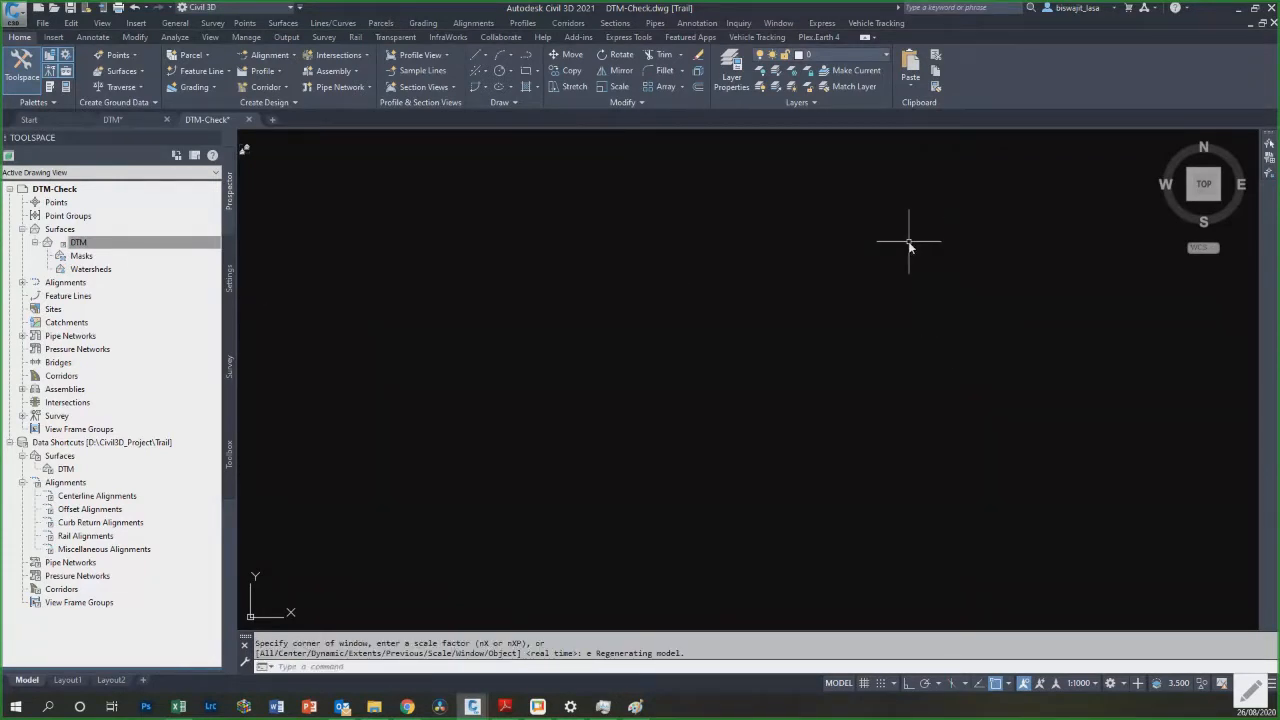
text(lay)
key(Return)
text(z)
key(Return)
text(e)
key(Return)
Step: Save the source DTM drawing and close it
click(140, 121)
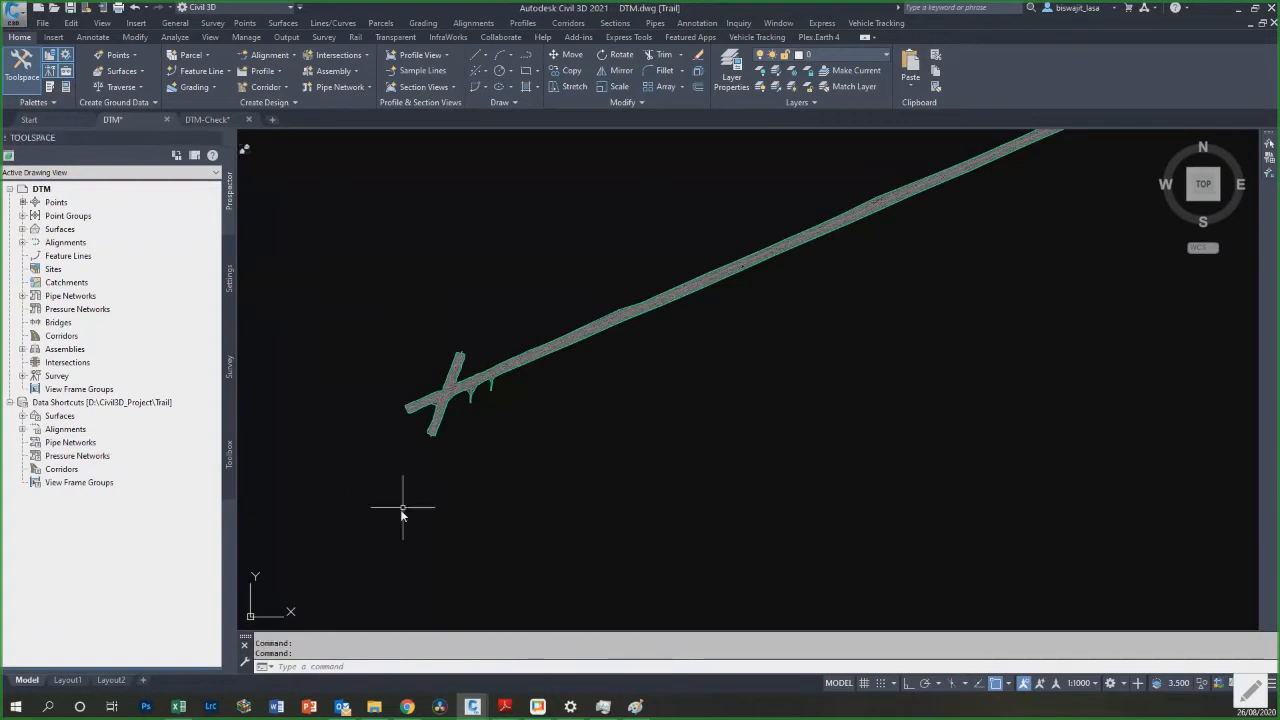
key(ctrl+s)
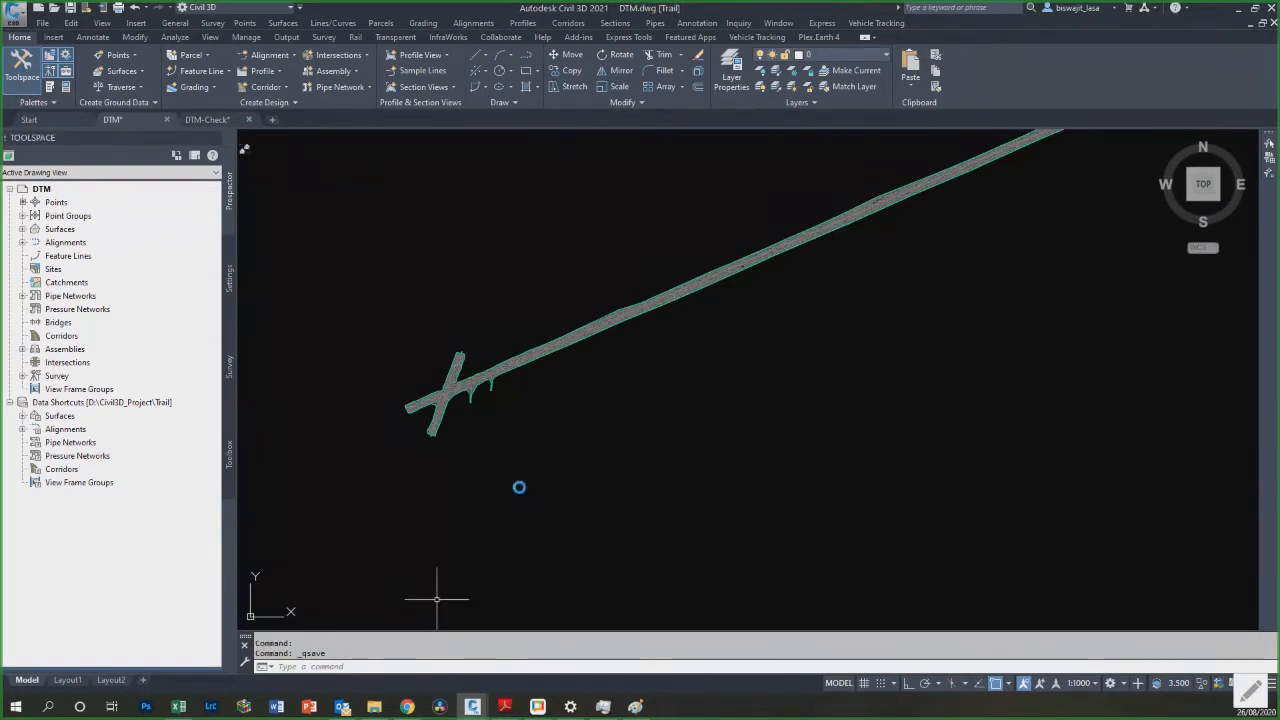
click(166, 120)
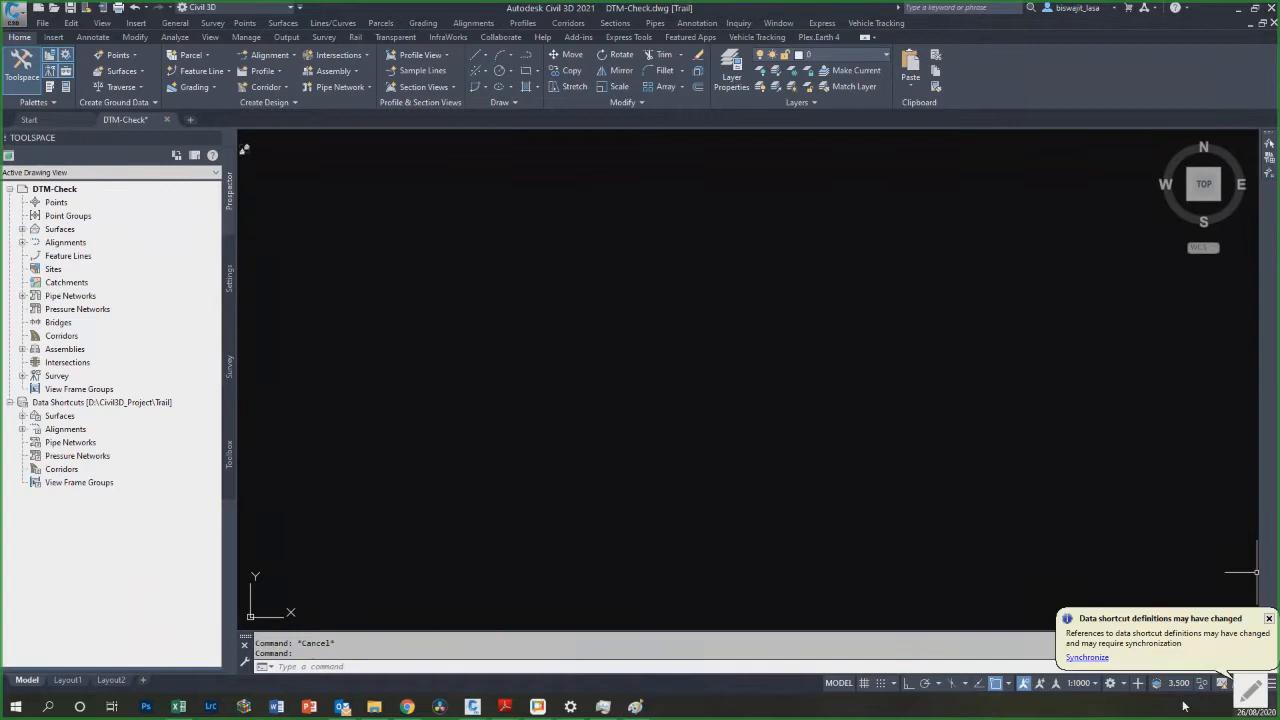
Step: Zoom to the extents of the DTM-Check drawing and examine the referenced surface along the road corridor
middle_click(874, 461)
middle_click(874, 461)
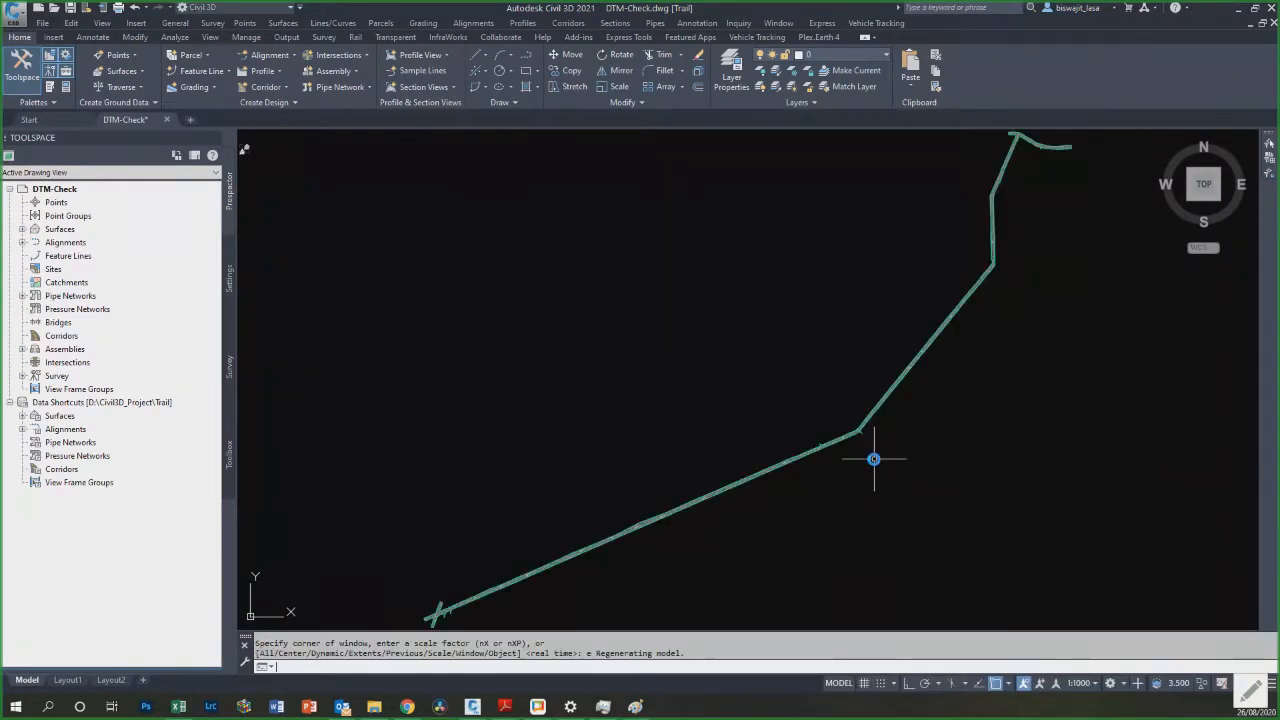
key(Escape)
scroll(545, 475, up, 1)
scroll(545, 475, down, 5)
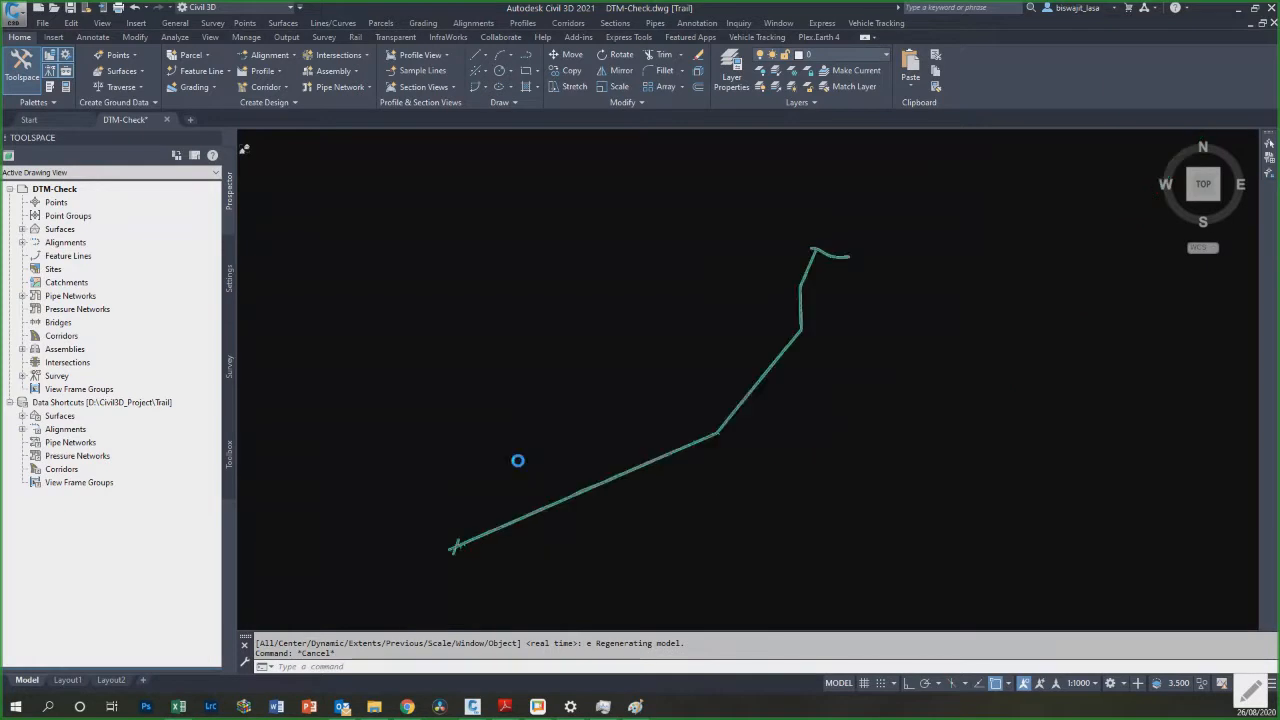
scroll(520, 480, up, 5)
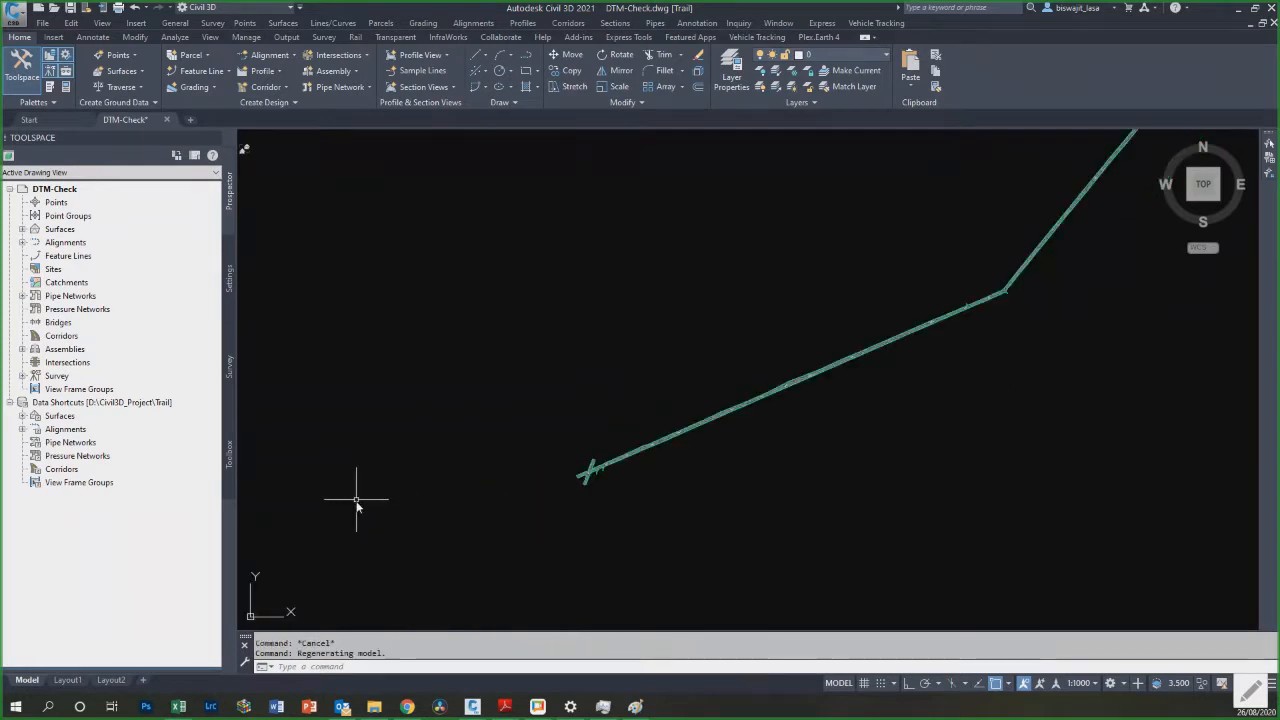
scroll(510, 465, down, 4)
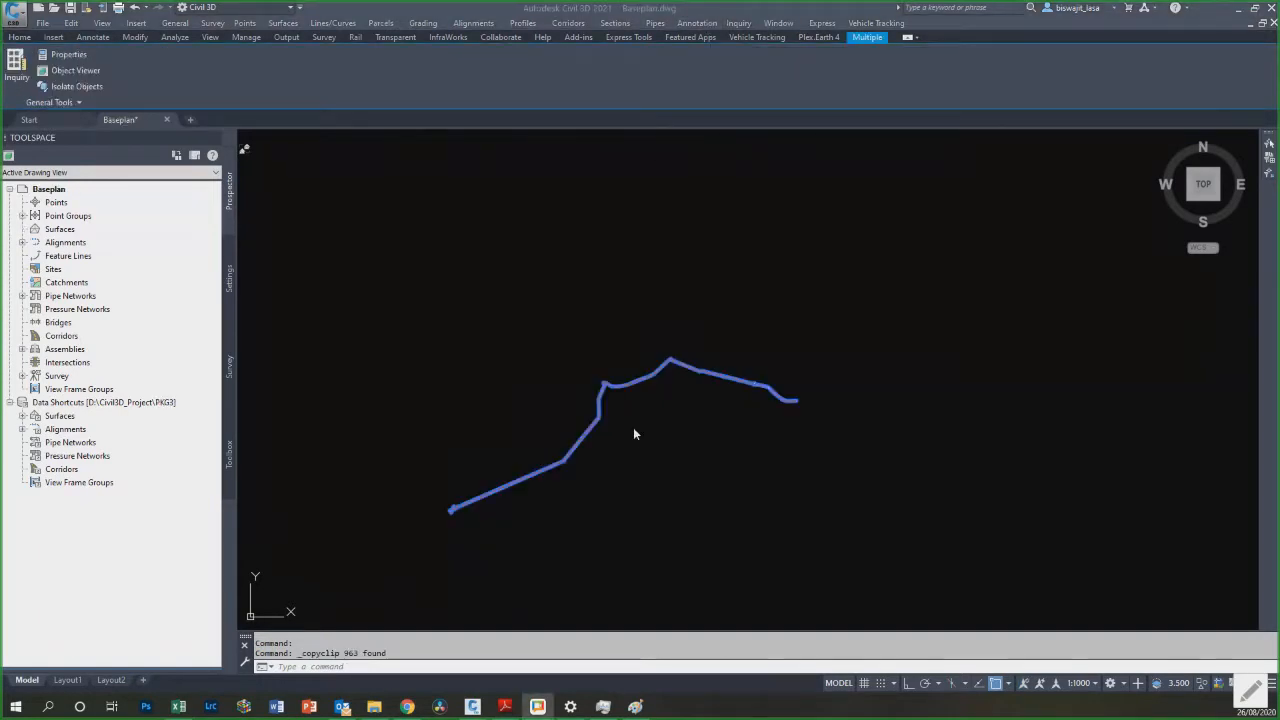
Step: Clear the selection in the Baseplan drawing and examine the road linework along its full length
key(Escape)
scroll(612, 395, up, 4)
scroll(560, 232, up, 2)
scroll(560, 250, up, 3)
scroll(557, 480, down, 2)
scroll(511, 450, down, 5)
scroll(638, 345, up, 2)
scroll(414, 529, down, 5)
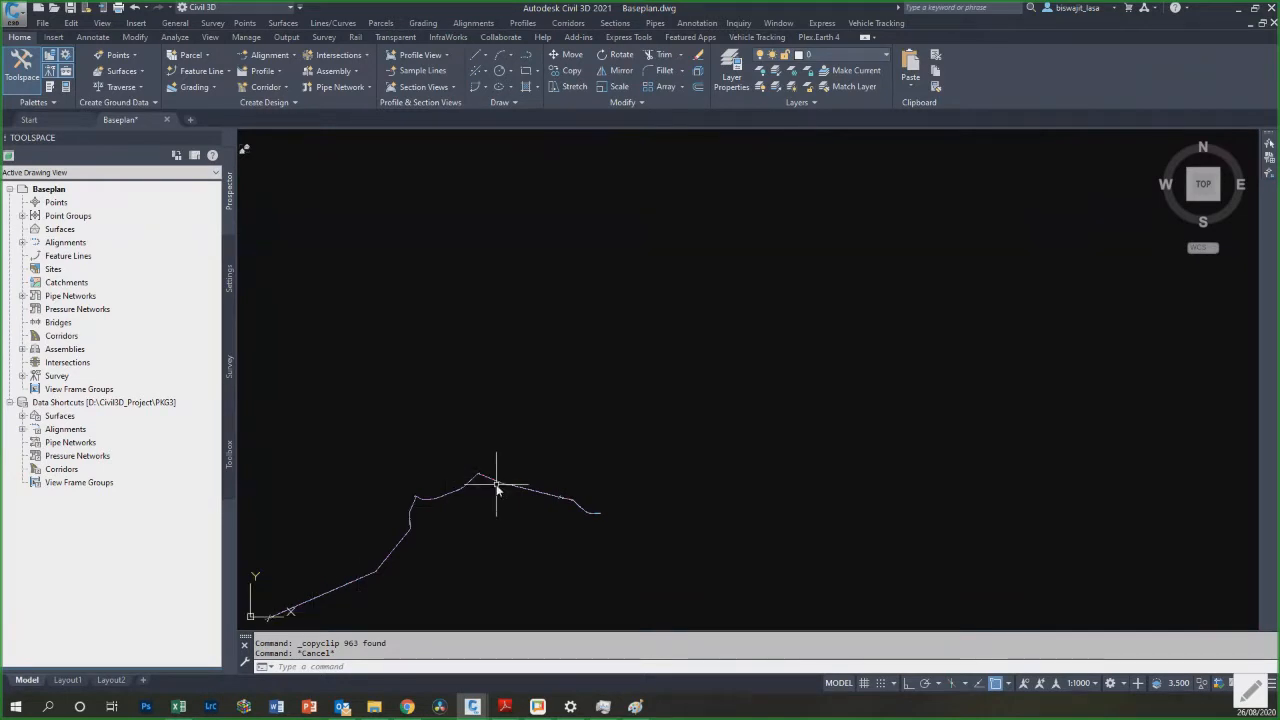
scroll(500, 490, up, 4)
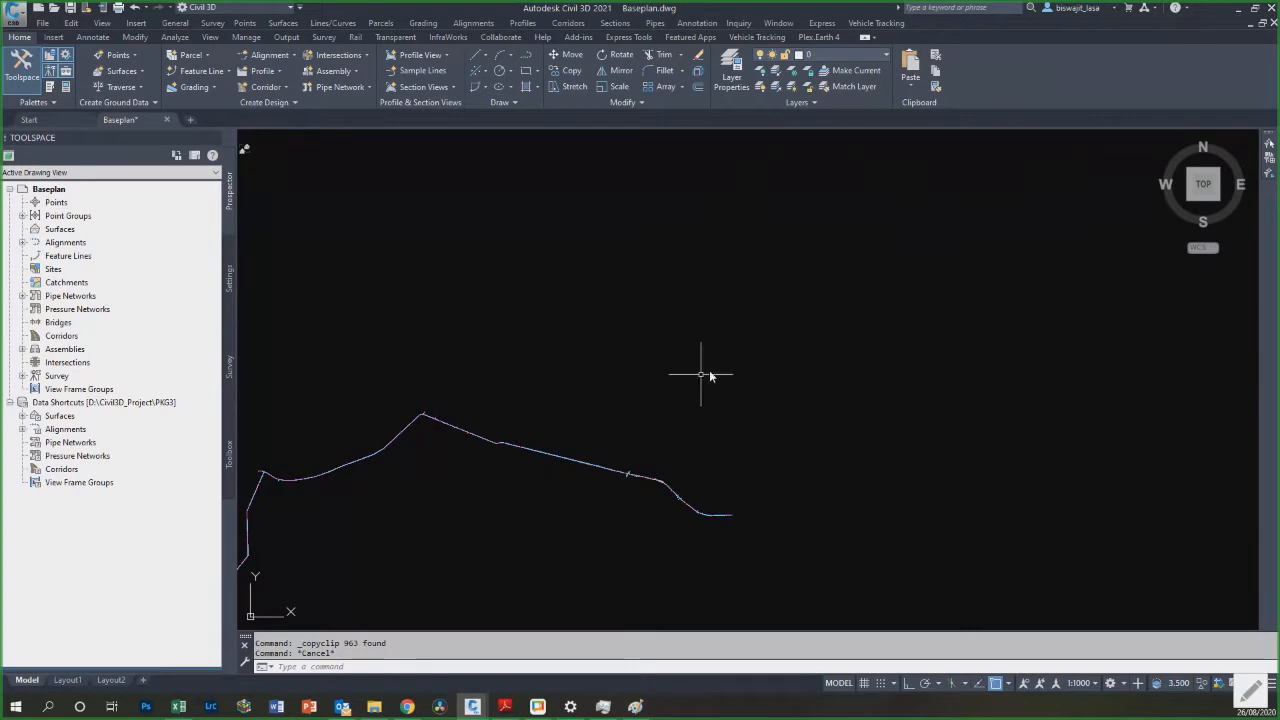
scroll(1115, 418, down, 2)
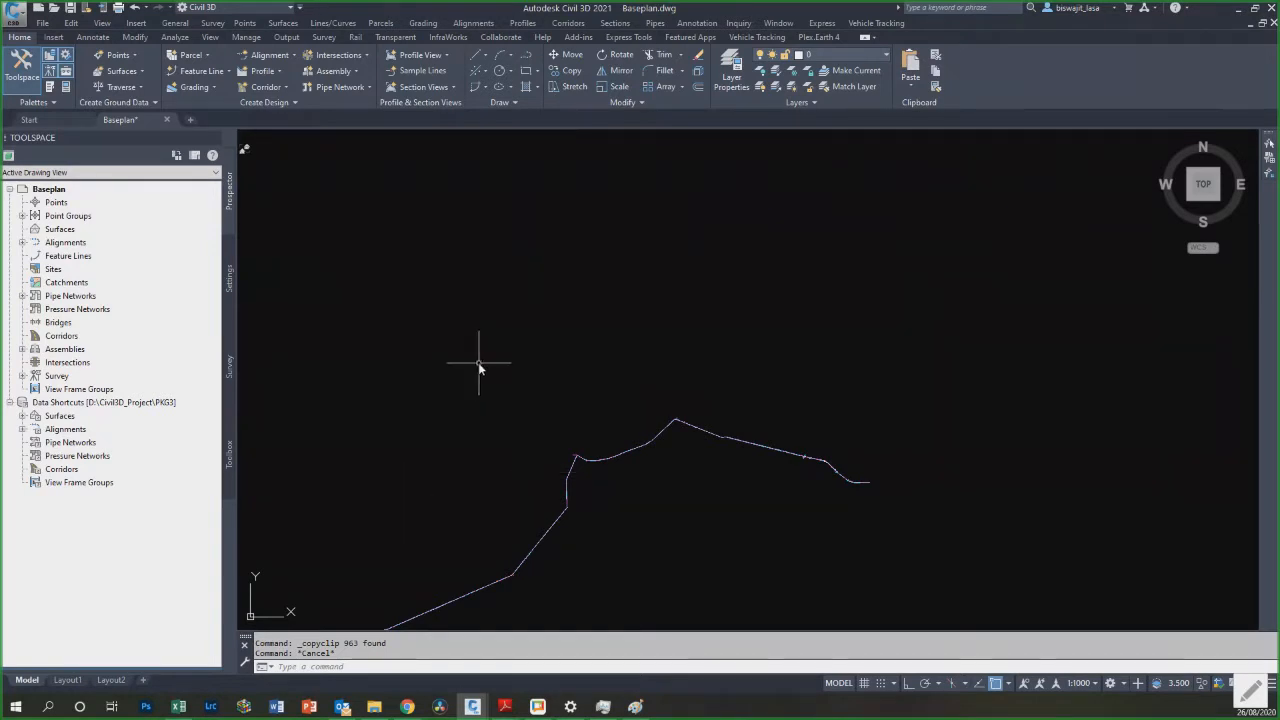
scroll(545, 503, up, 3)
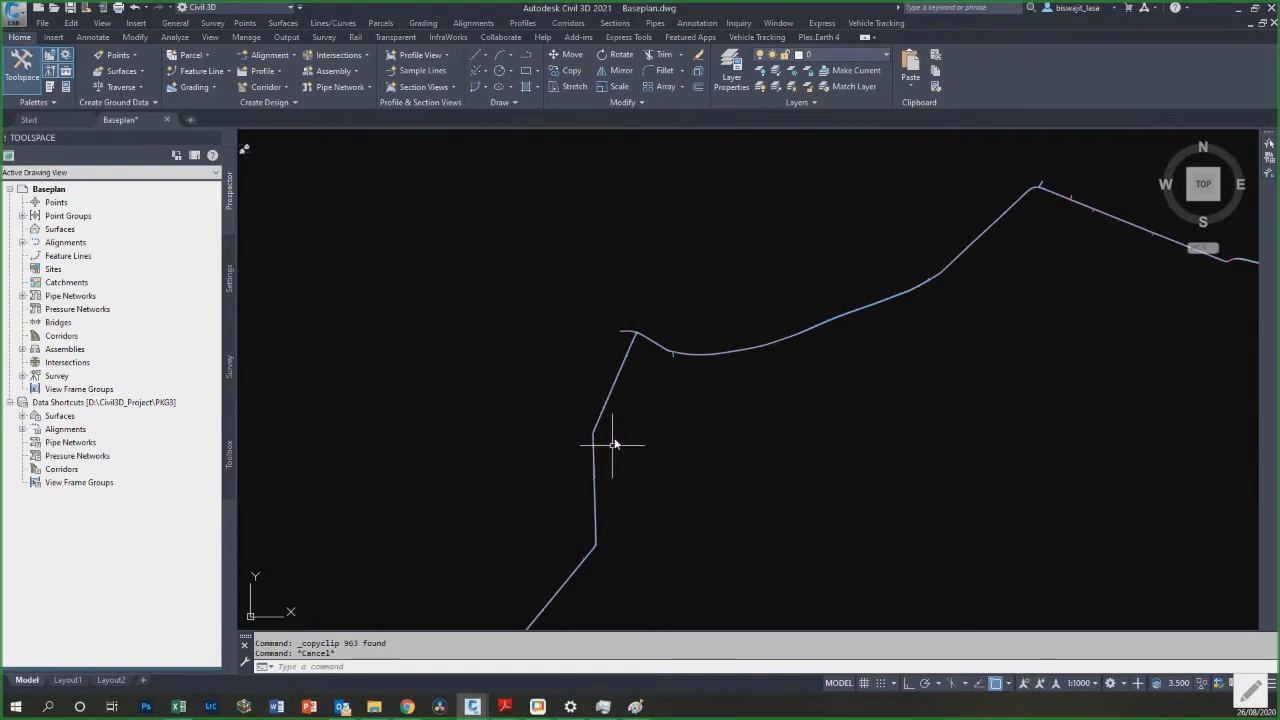
Step: Isolate the 1CENTERLINE layer using the centerlines at the road junction
scroll(642, 327, up, 6)
scroll(604, 369, up, 7)
click(486, 392)
click(616, 289)
click(615, 294)
text(layiso)
key(Return)
scroll(578, 271, down, 8)
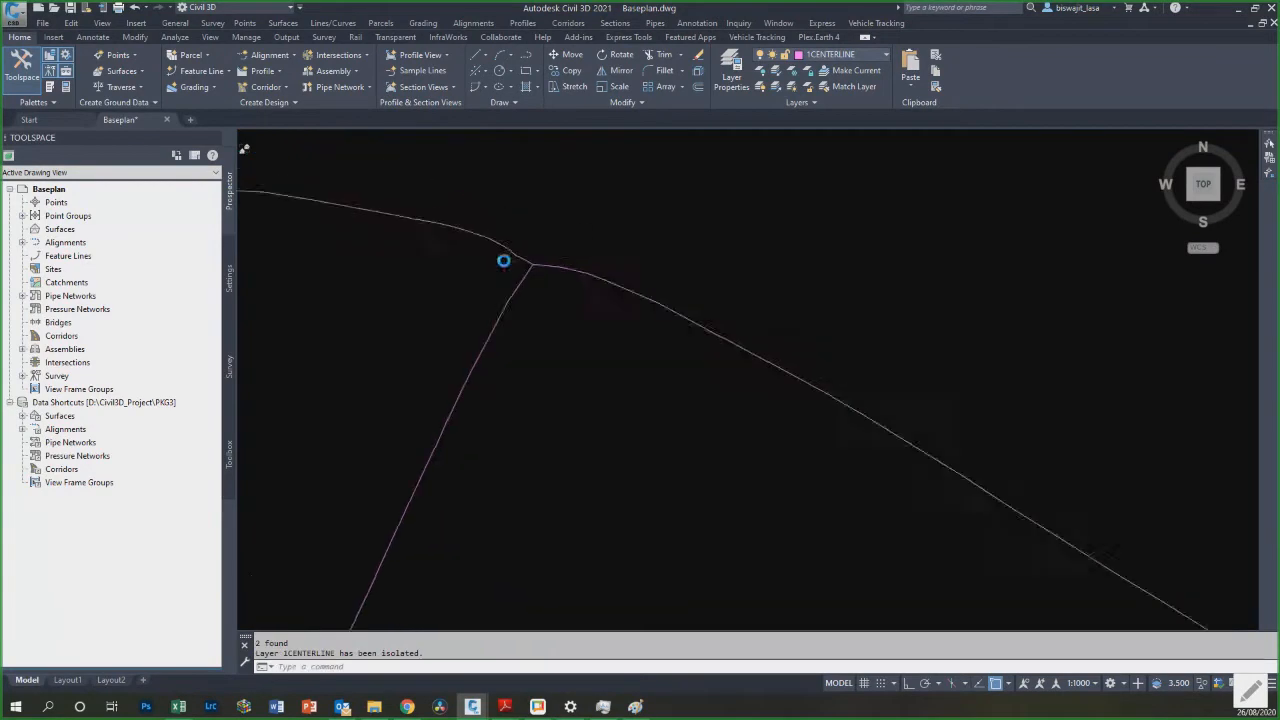
Step: Examine how far each centerline polyline extends and where the lines meet at the junction
scroll(518, 267, down, 6)
scroll(662, 275, up, 4)
scroll(662, 240, up, 4)
click(666, 237)
click(658, 243)
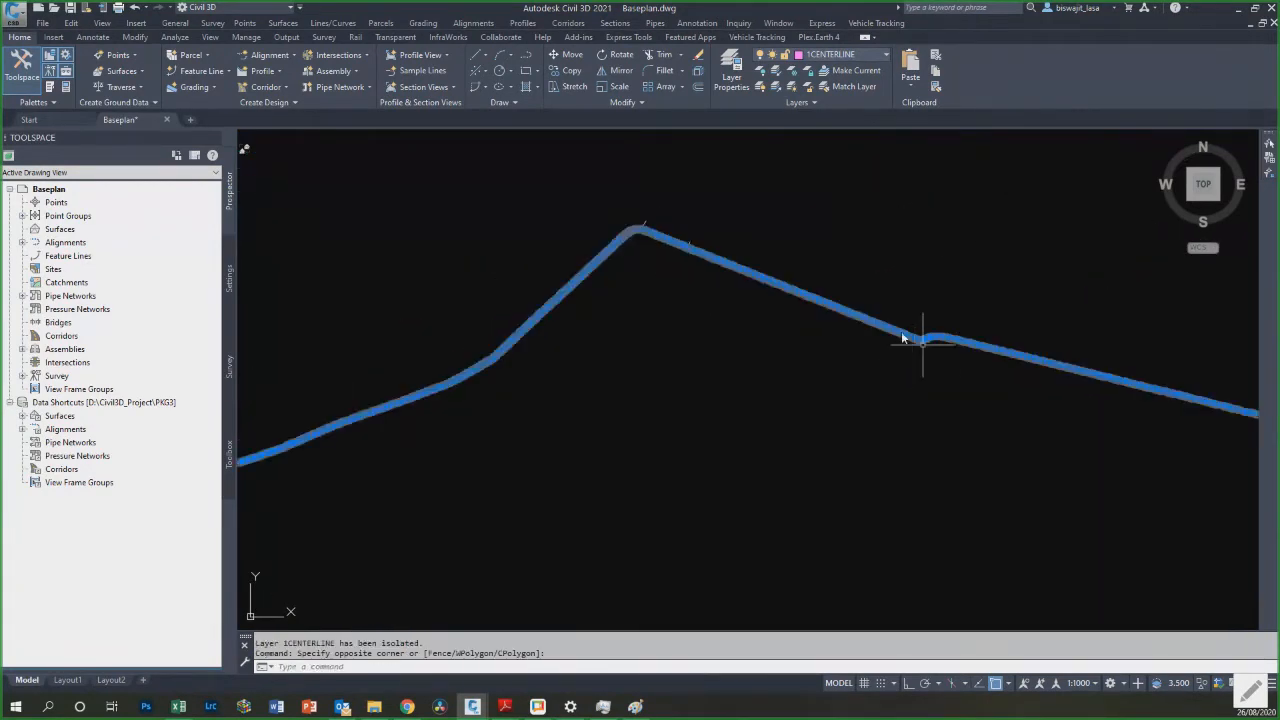
scroll(730, 238, down, 4)
scroll(666, 286, down, 4)
scroll(500, 263, up, 10)
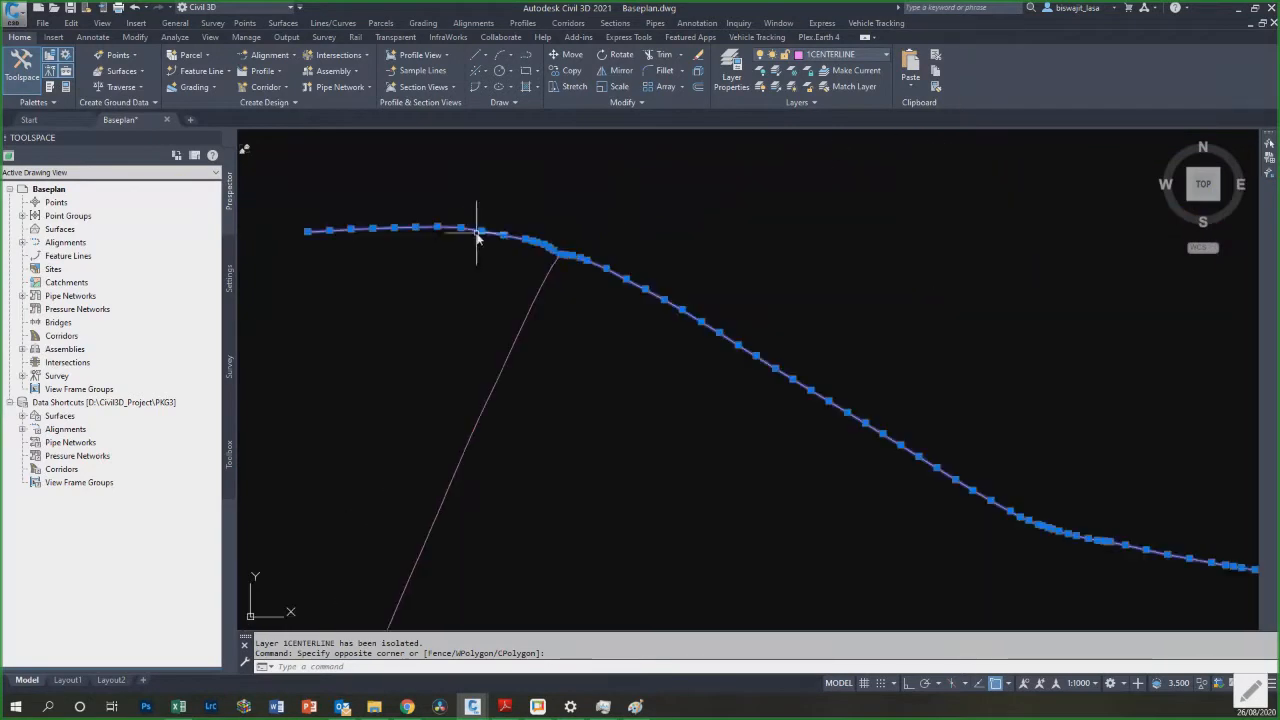
key(Escape)
scroll(572, 254, up, 3)
click(562, 268)
key(Escape)
Step: Try to fillet the centerlines at the junction with radius 0
scroll(534, 270, up, 5)
key(Escape)
text(f)
key(Return)
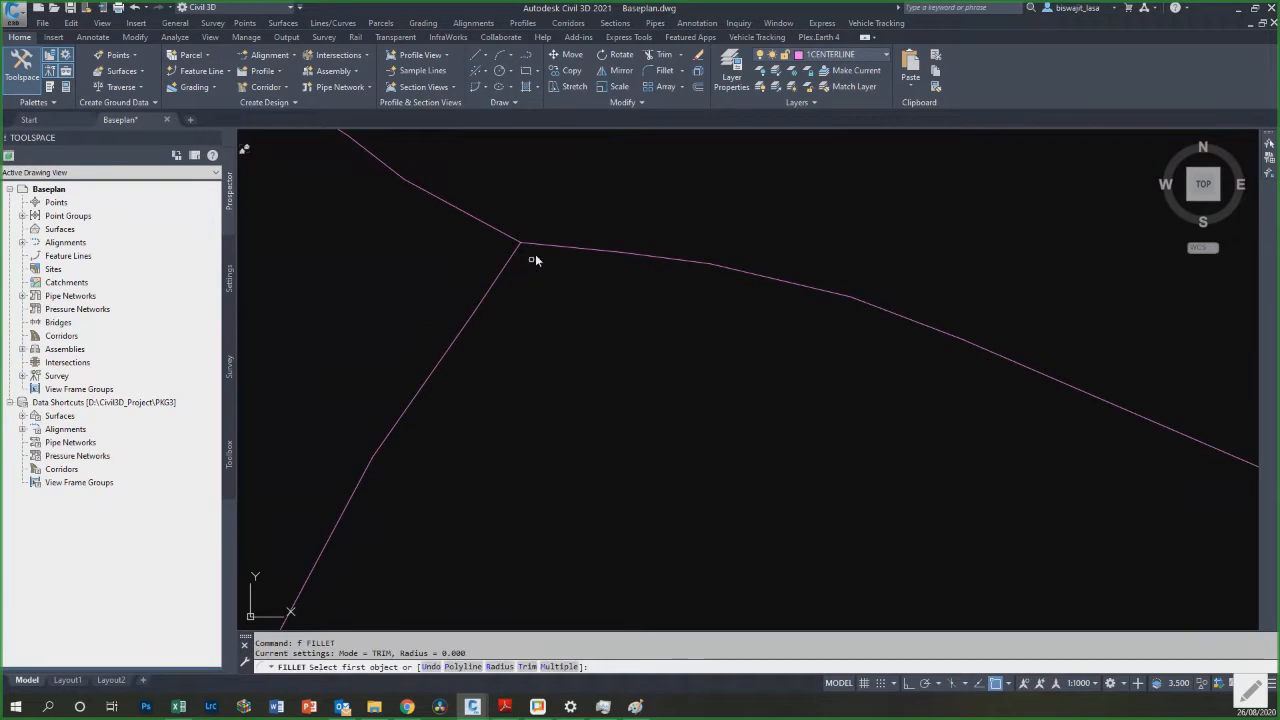
click(538, 247)
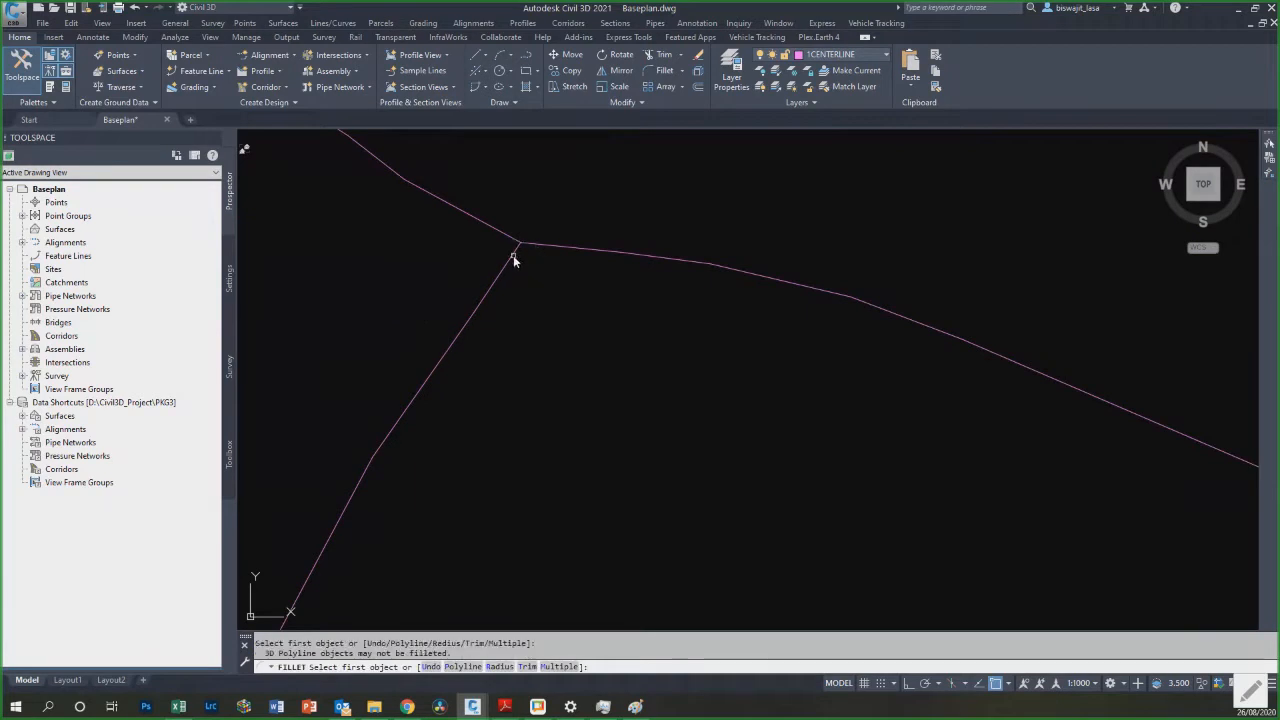
key(Escape)
key(Escape)
key(Escape)
click(526, 252)
click(522, 243)
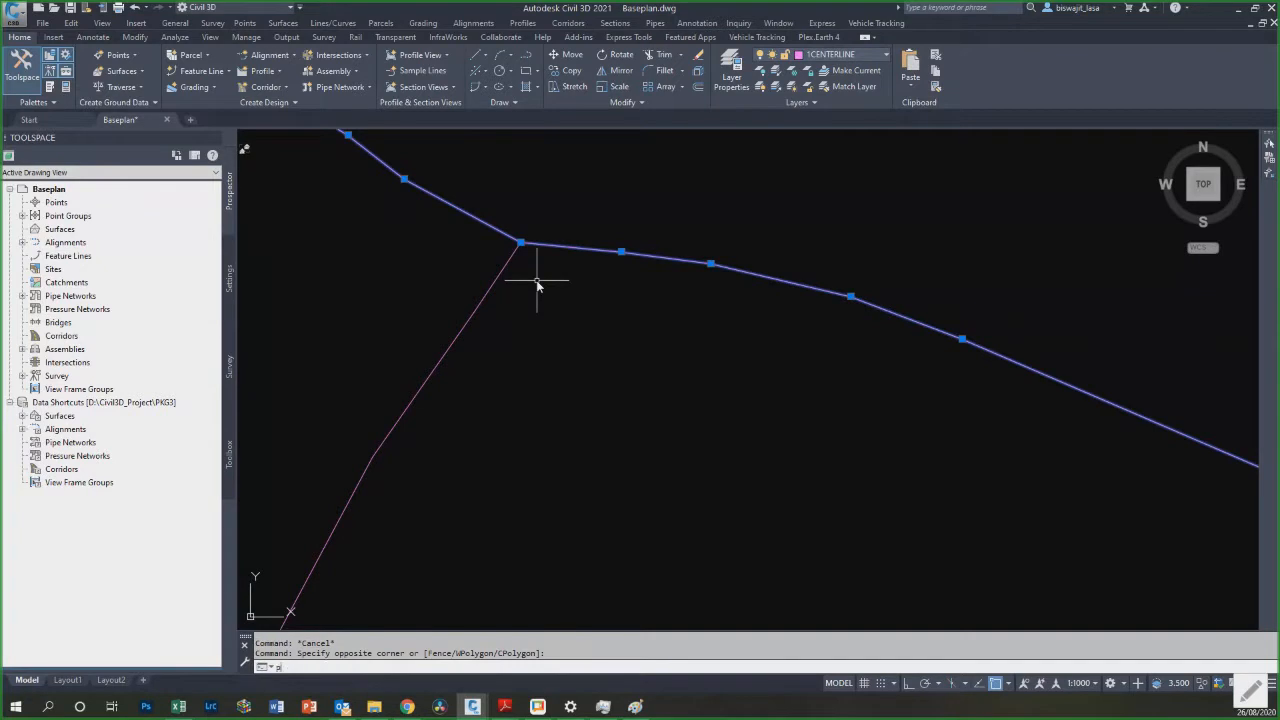
key(Return)
key(Escape)
scroll(583, 371, down, 6)
scroll(490, 350, down, 8)
scroll(556, 454, down, 4)
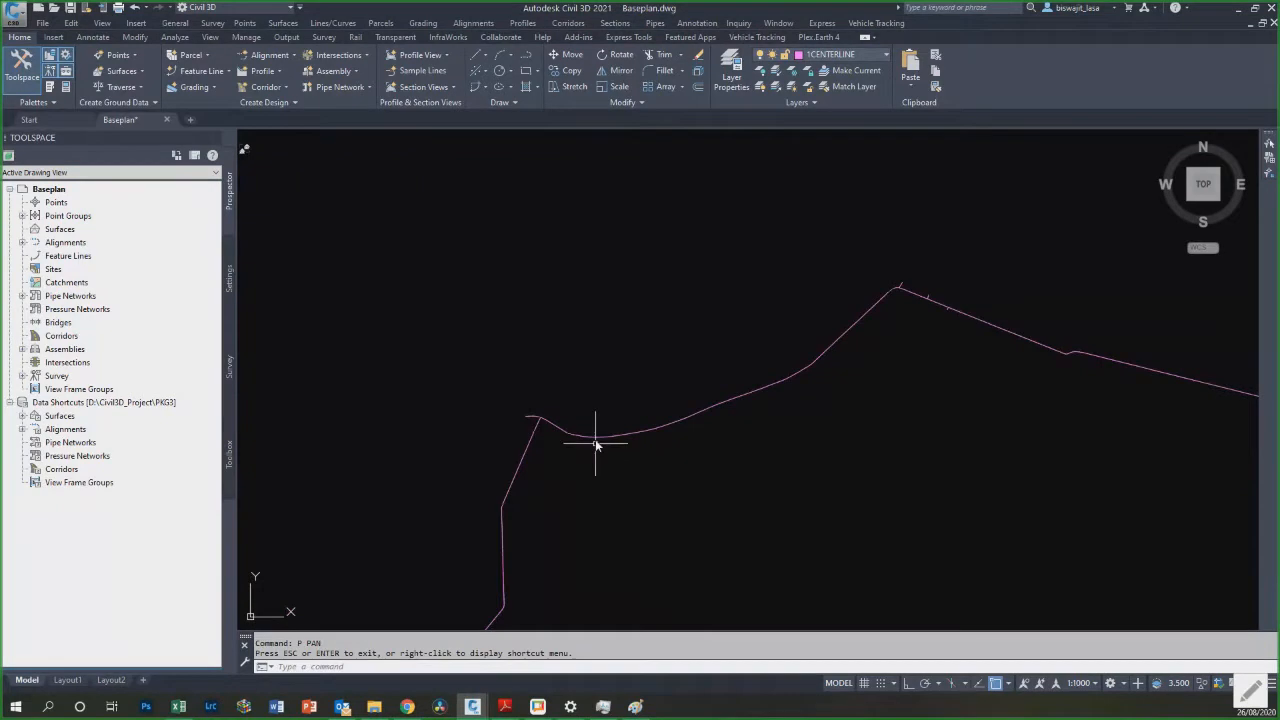
Step: Erase the short side-road centerlines that branch off the main road northeast of the junction
click(624, 441)
click(601, 427)
scroll(962, 232, up, 5)
scroll(697, 545, up, 6)
scroll(720, 445, down, 5)
scroll(614, 406, down, 6)
key(Escape)
click(515, 309)
click(874, 474)
key(Delete)
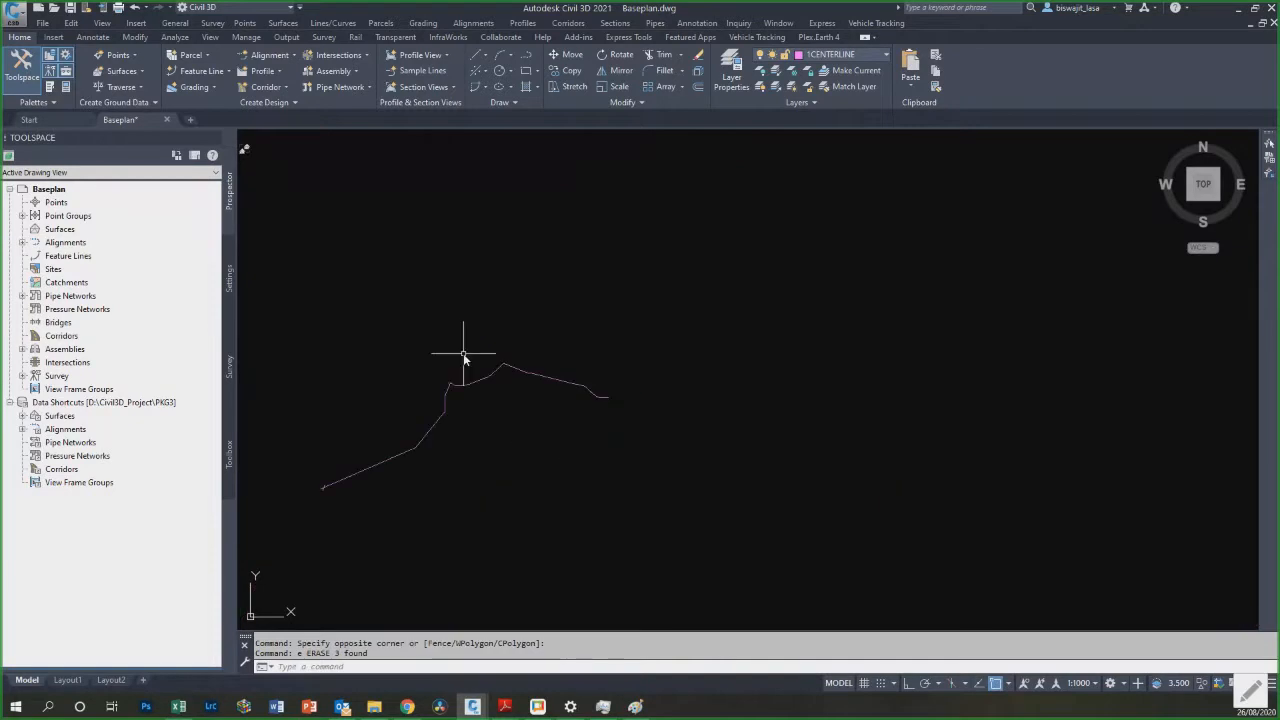
Step: Erase the short crossing centerlines at the southwest end of the main road
click(257, 450)
click(423, 523)
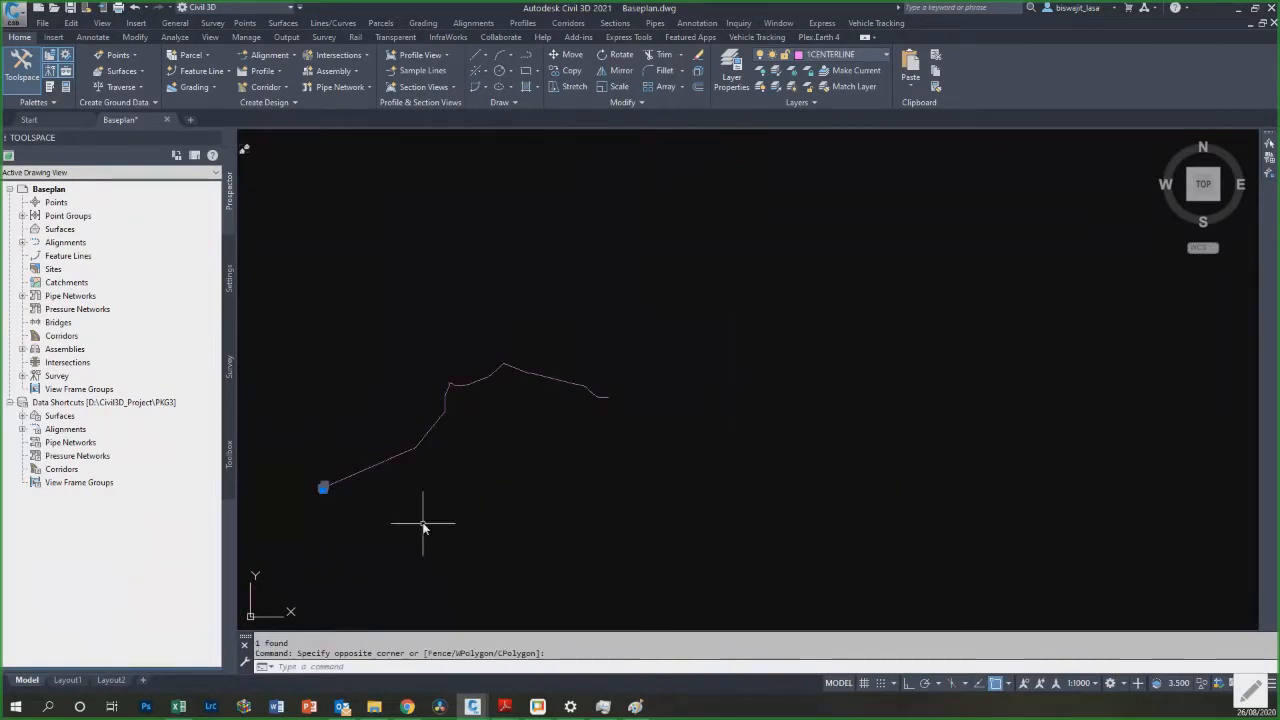
scroll(418, 362, up, 2)
click(407, 349)
key(Escape)
Step: Trim the through centerline at the junction and erase the leftover piece west of it
scroll(474, 400, up, 6)
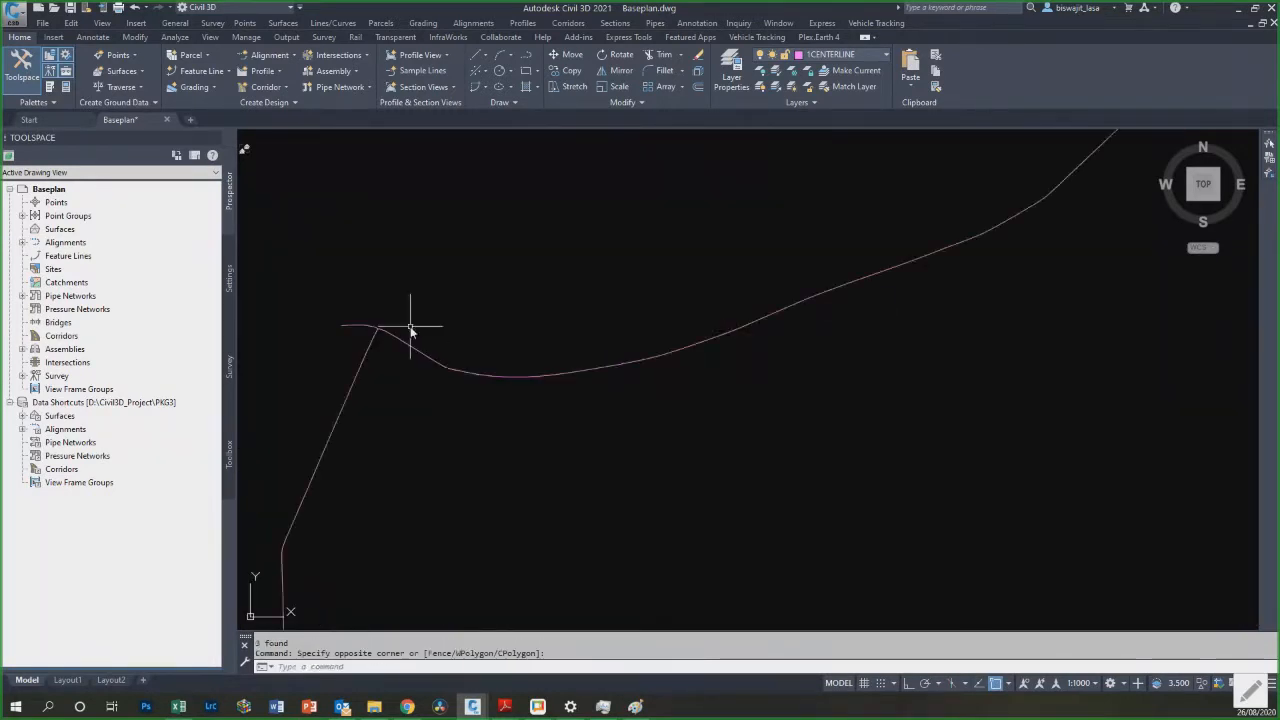
scroll(375, 360, up, 5)
text(tr)
key(Return)
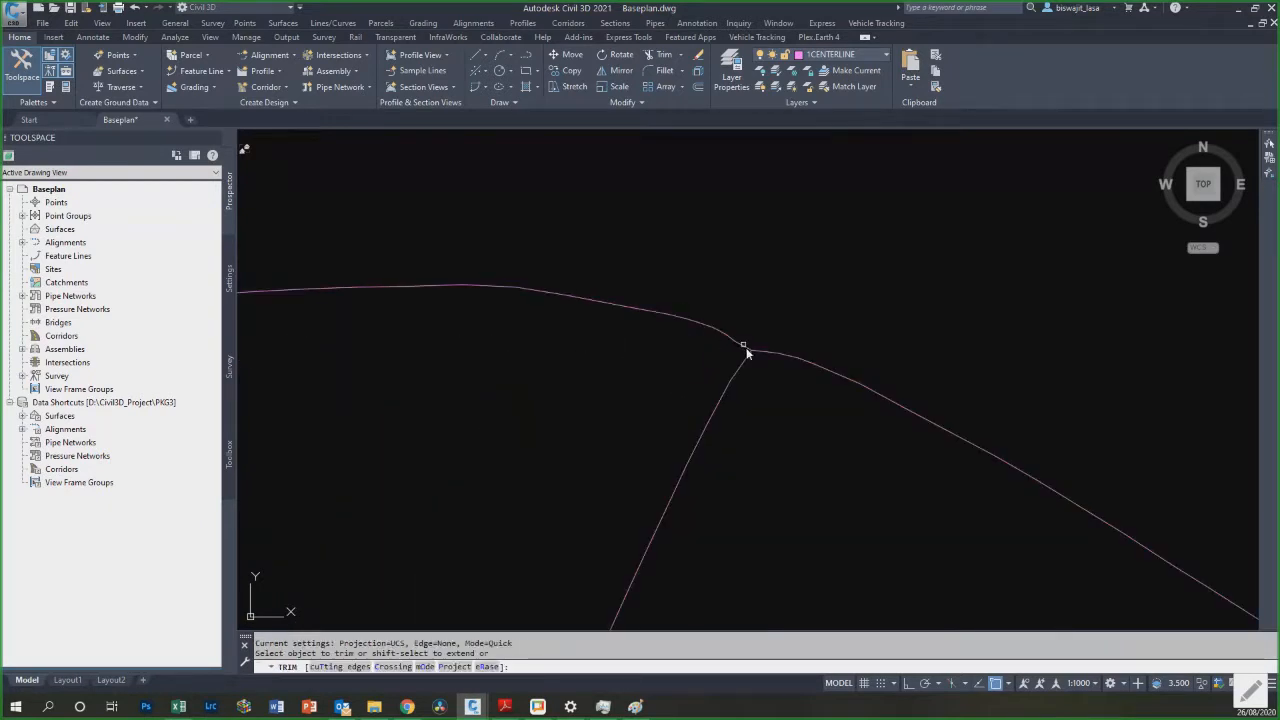
click(746, 351)
key(Escape)
key(Escape)
scroll(746, 350, up, 2)
scroll(665, 352, down, 3)
key(Escape)
text(e)
key(Return)
click(603, 333)
key(Escape)
Step: Join the two remaining centerlines into one polyline with the Multiple option of PEDIT and a fuzz distance of 0
scroll(510, 325, down, 4)
text(pe)
key(Return)
text(m)
key(Return)
click(394, 266)
click(902, 464)
click(902, 464)
click(303, 310)
key(Return)
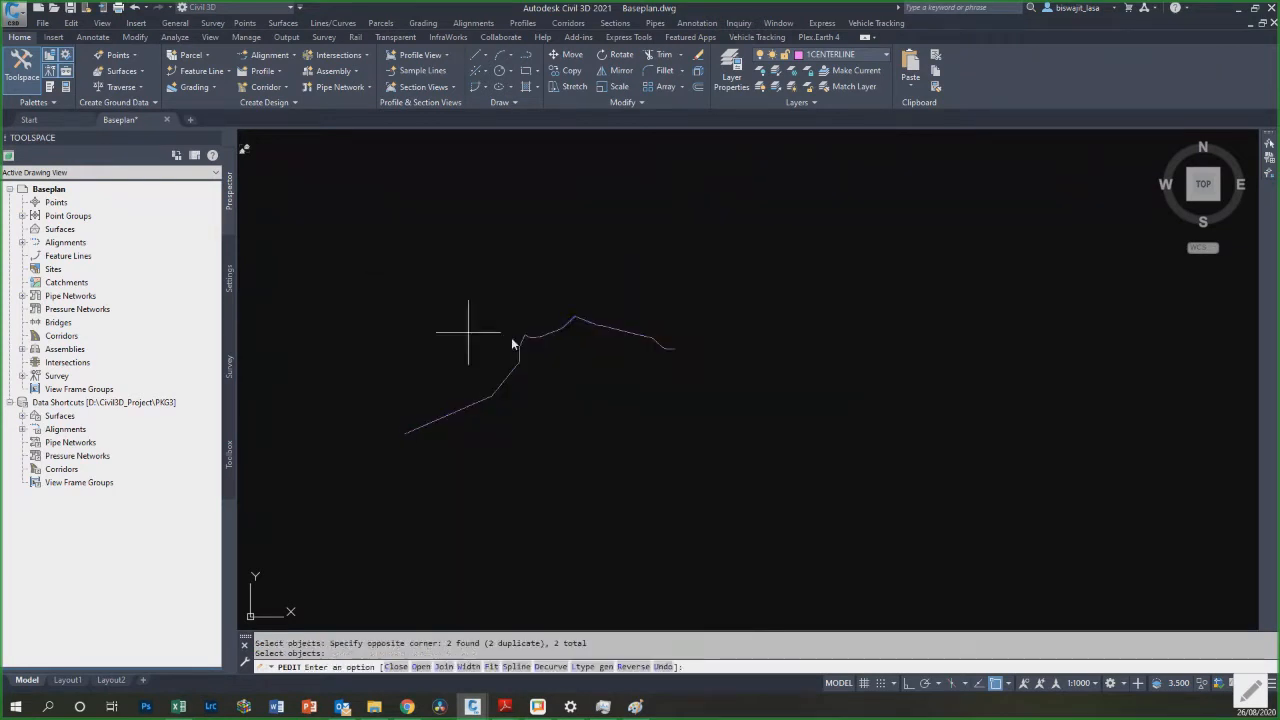
text(j)
key(Return)
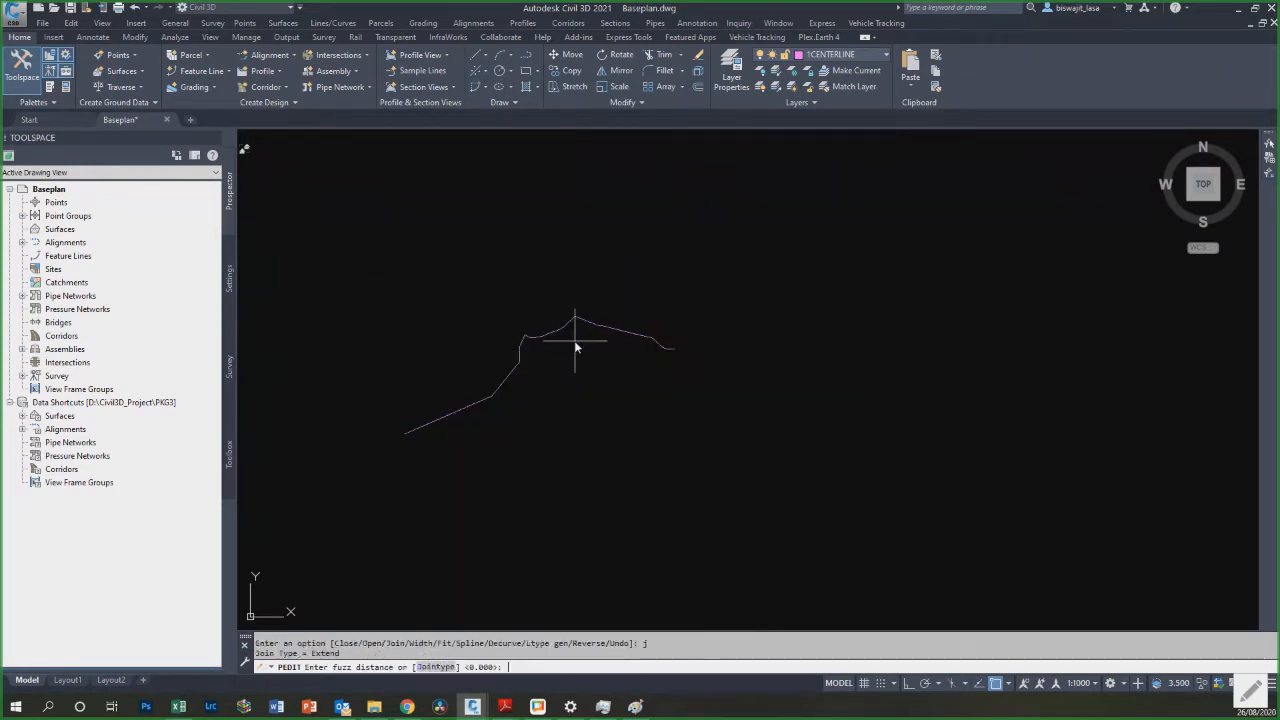
key(Return)
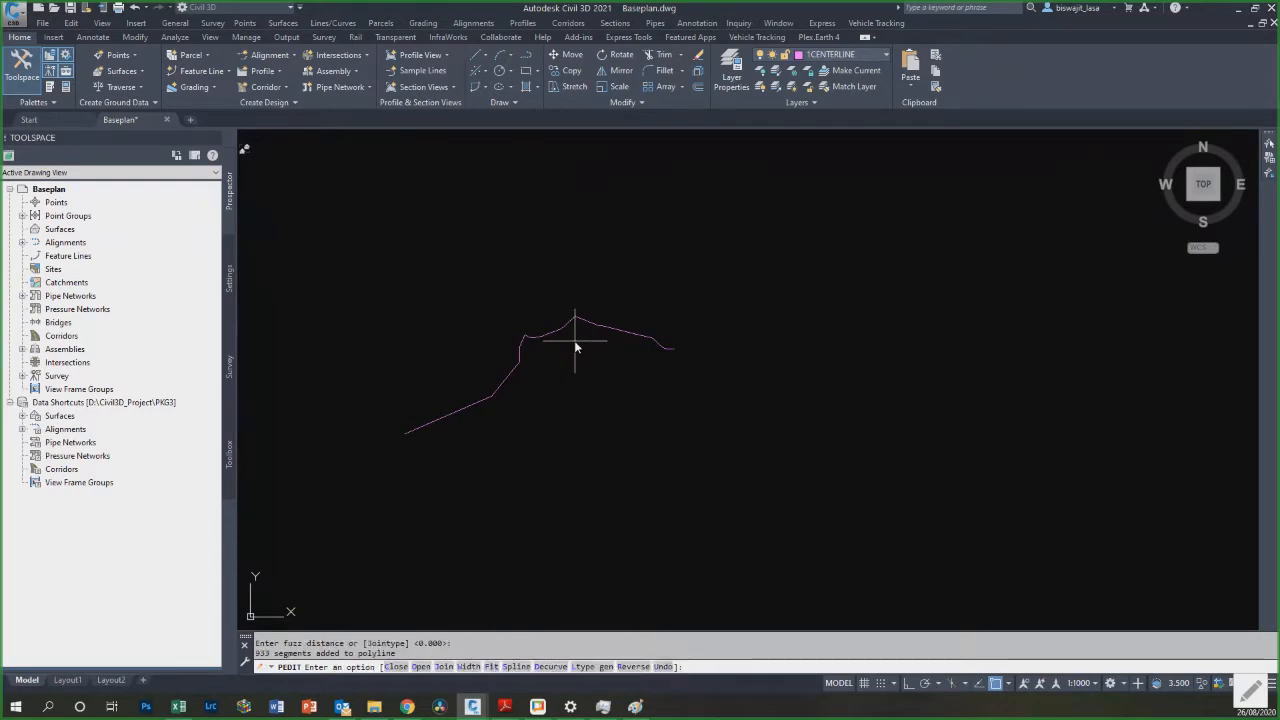
Step: Try to create an alignment from the joined centerline polyline
key(Escape)
click(561, 332)
click(560, 337)
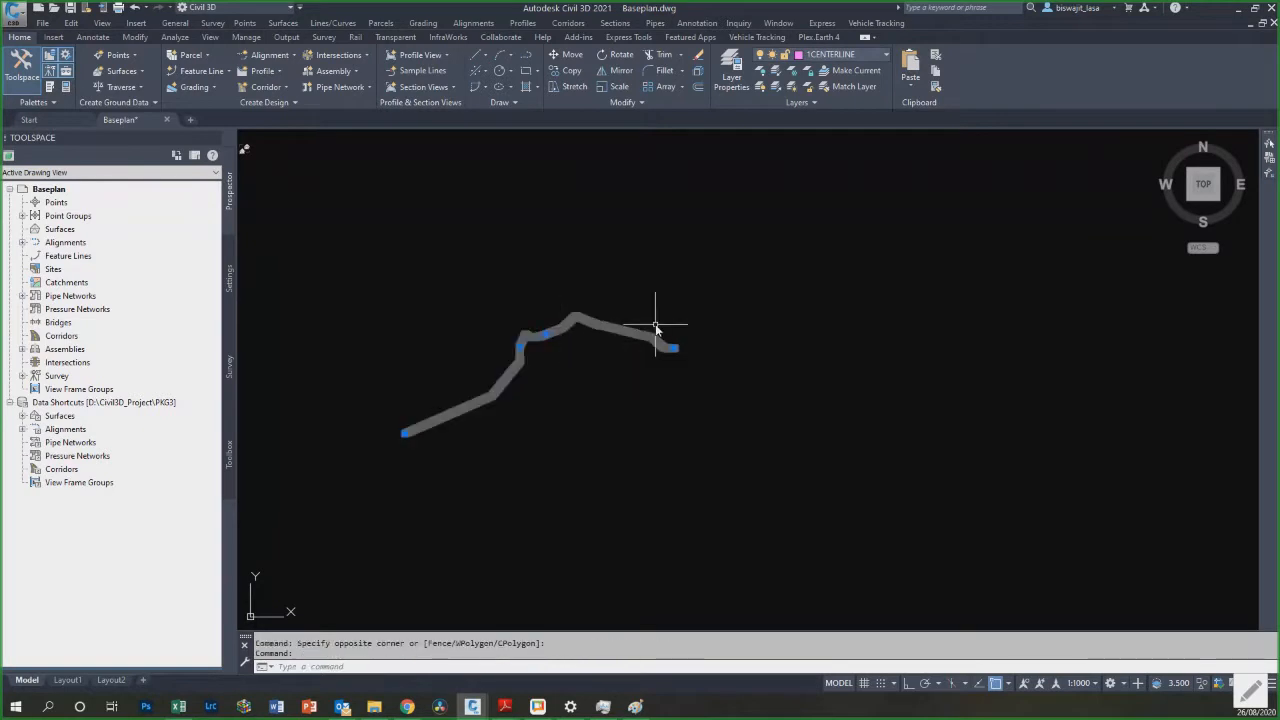
scroll(537, 360, up, 5)
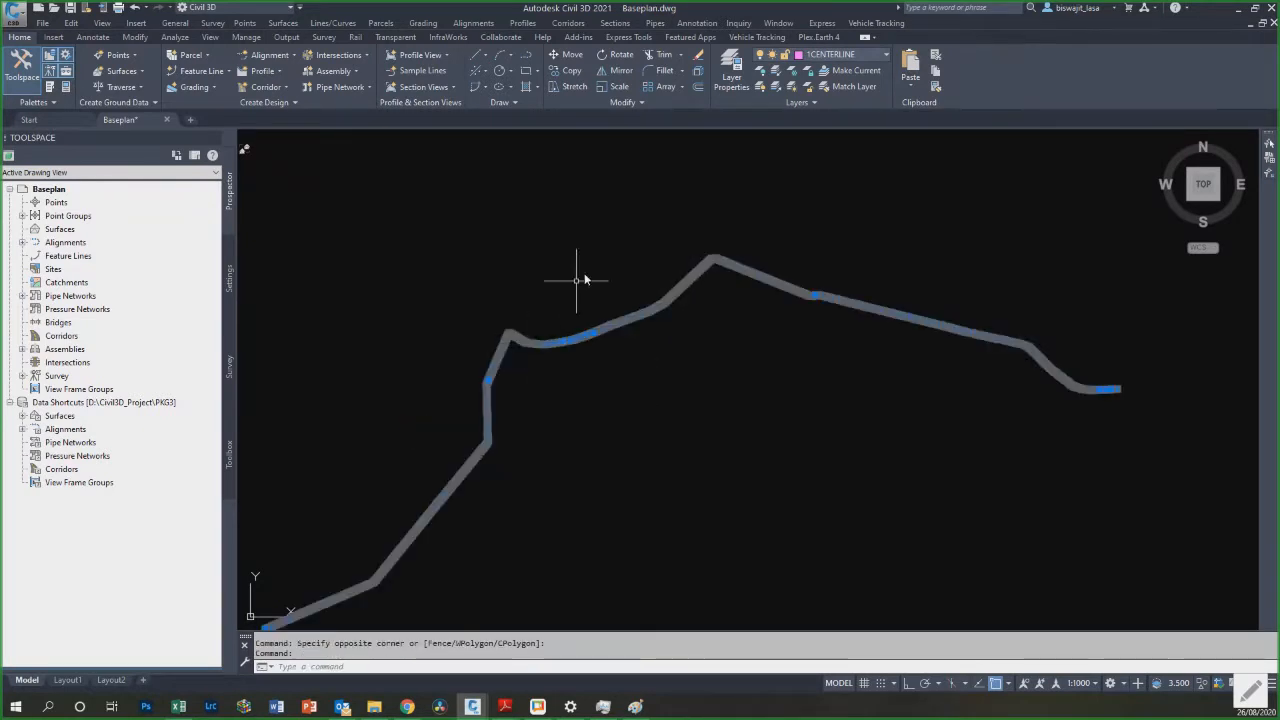
click(473, 22)
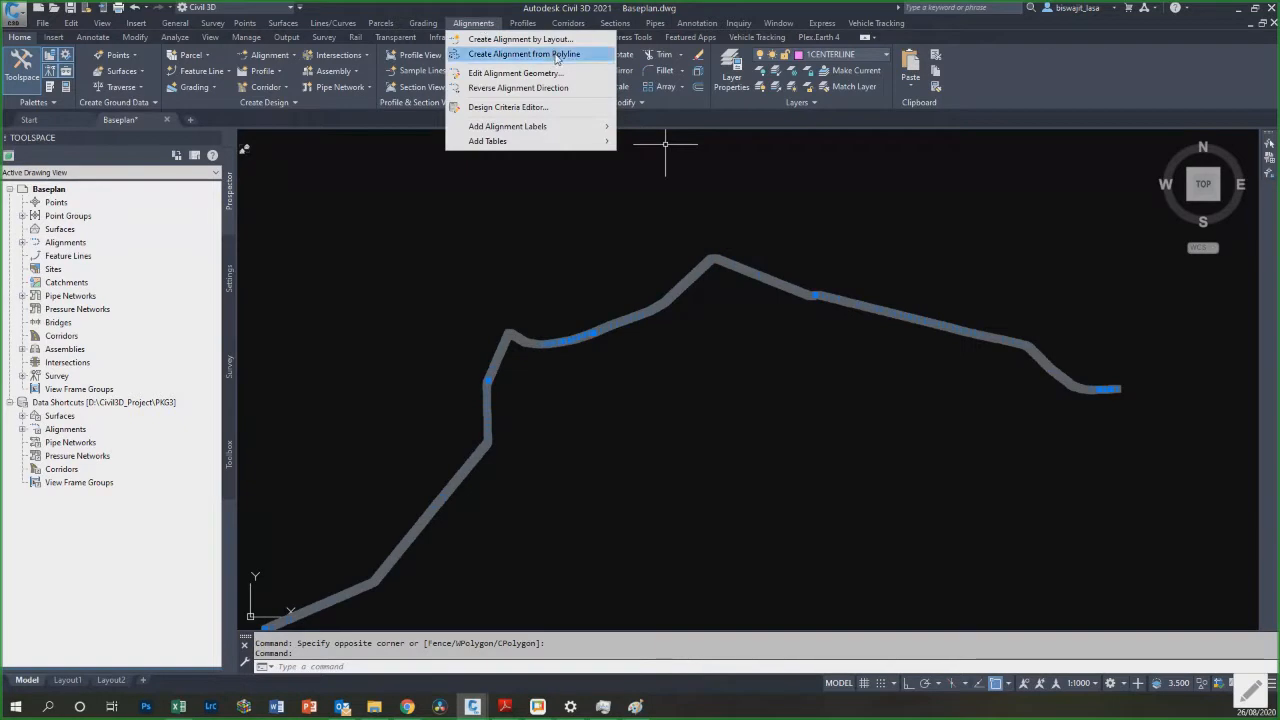
click(556, 55)
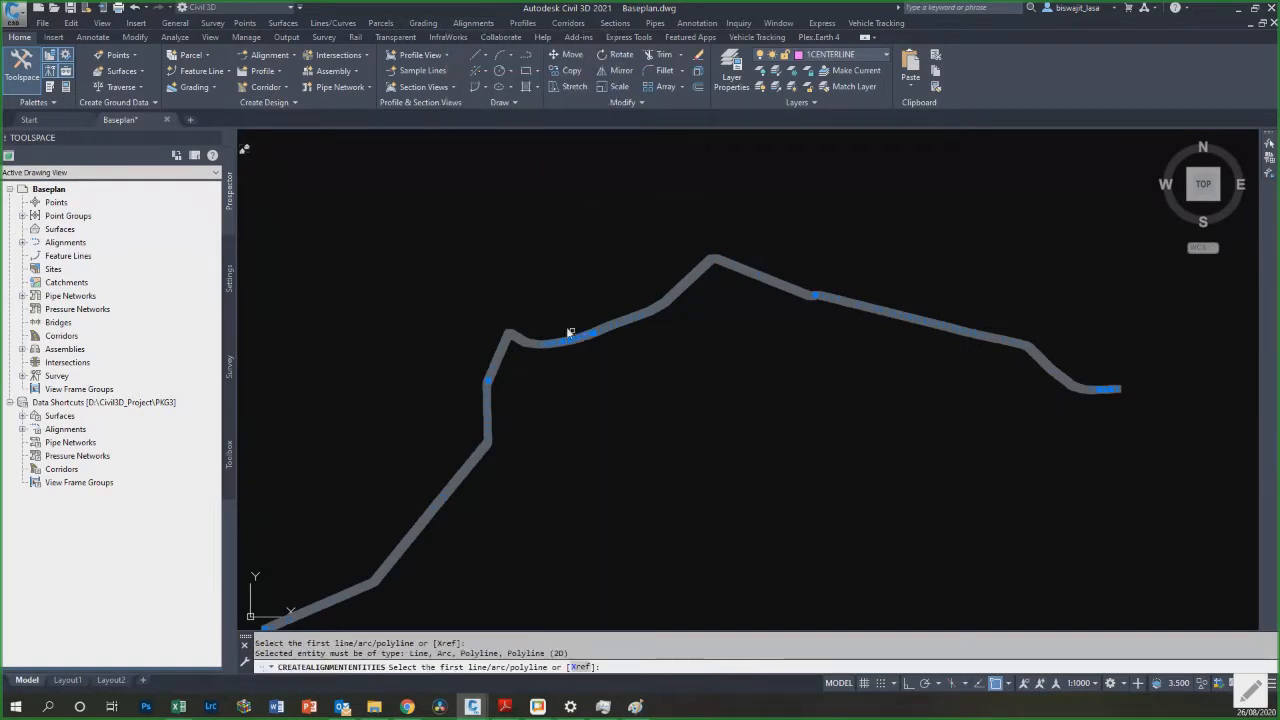
key(Escape)
key(Return)
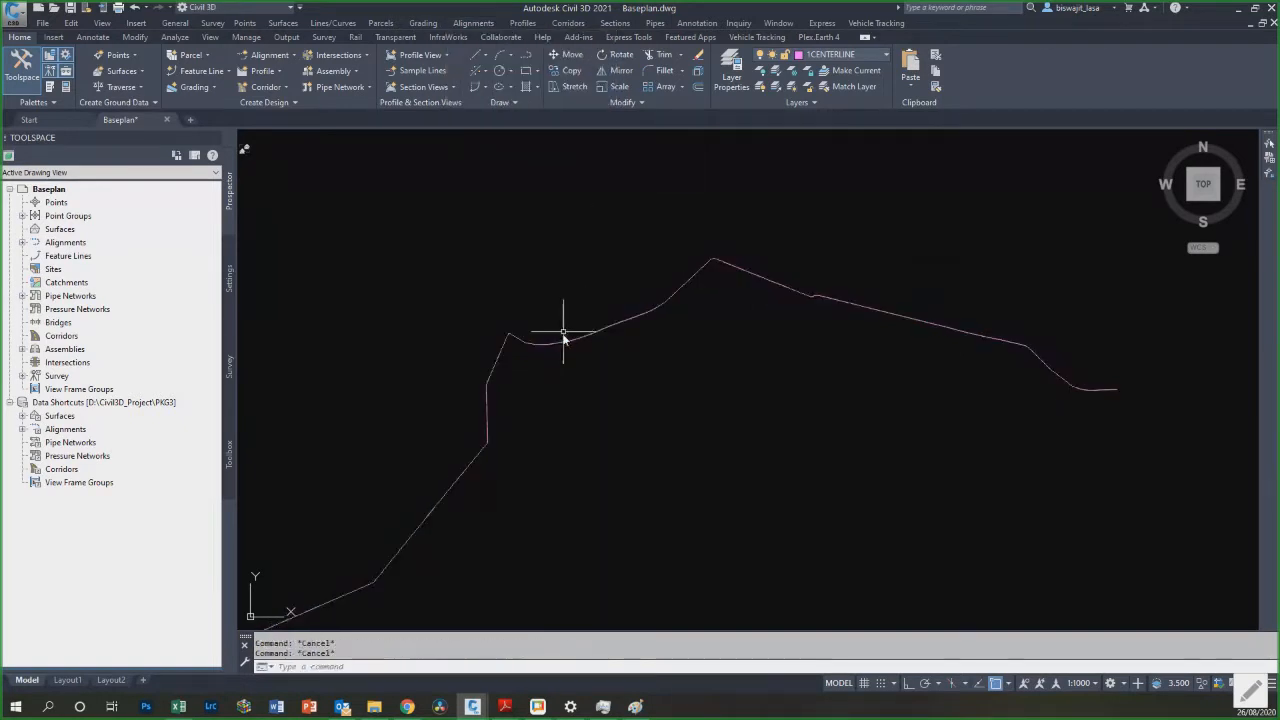
key(Escape)
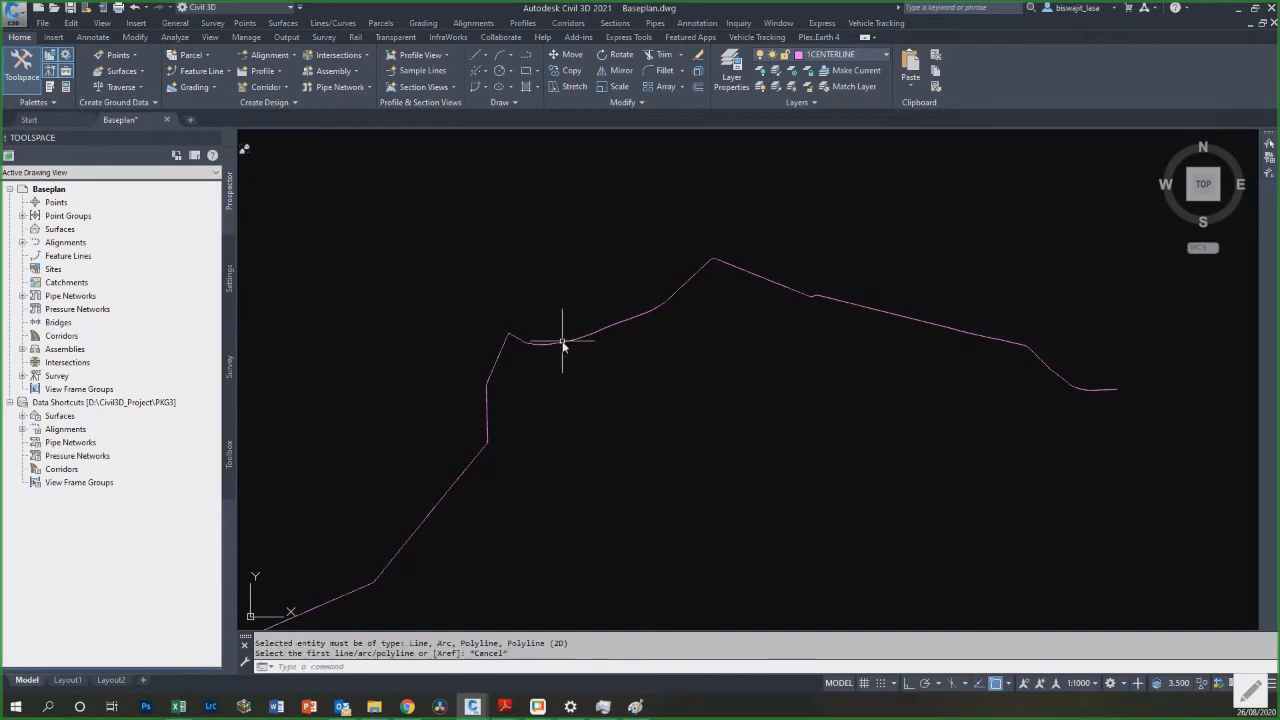
Step: Examine whether the joined centerline runs as one continuous polyline along its middle and southwestern stretches
click(562, 343)
scroll(583, 339, up, 8)
scroll(645, 408, down, 6)
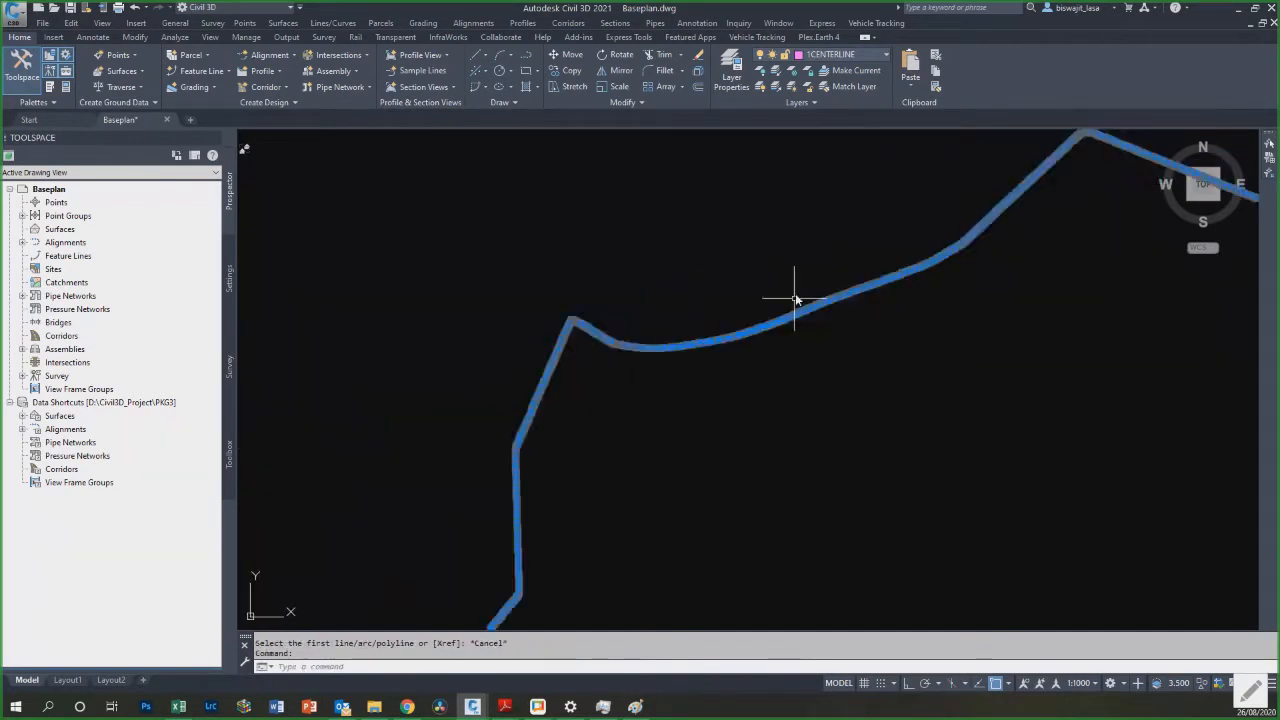
scroll(575, 408, up, 4)
key(Escape)
scroll(576, 408, up, 8)
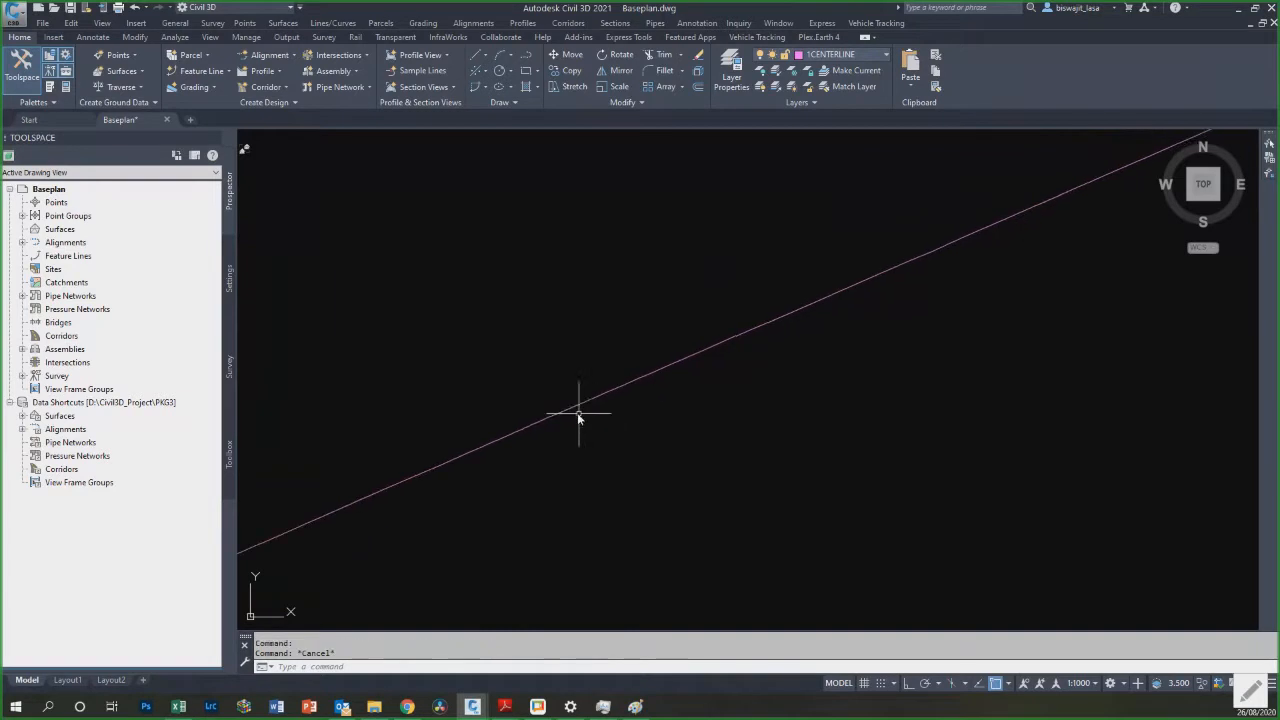
click(582, 393)
scroll(440, 421, down, 5)
scroll(358, 422, down, 6)
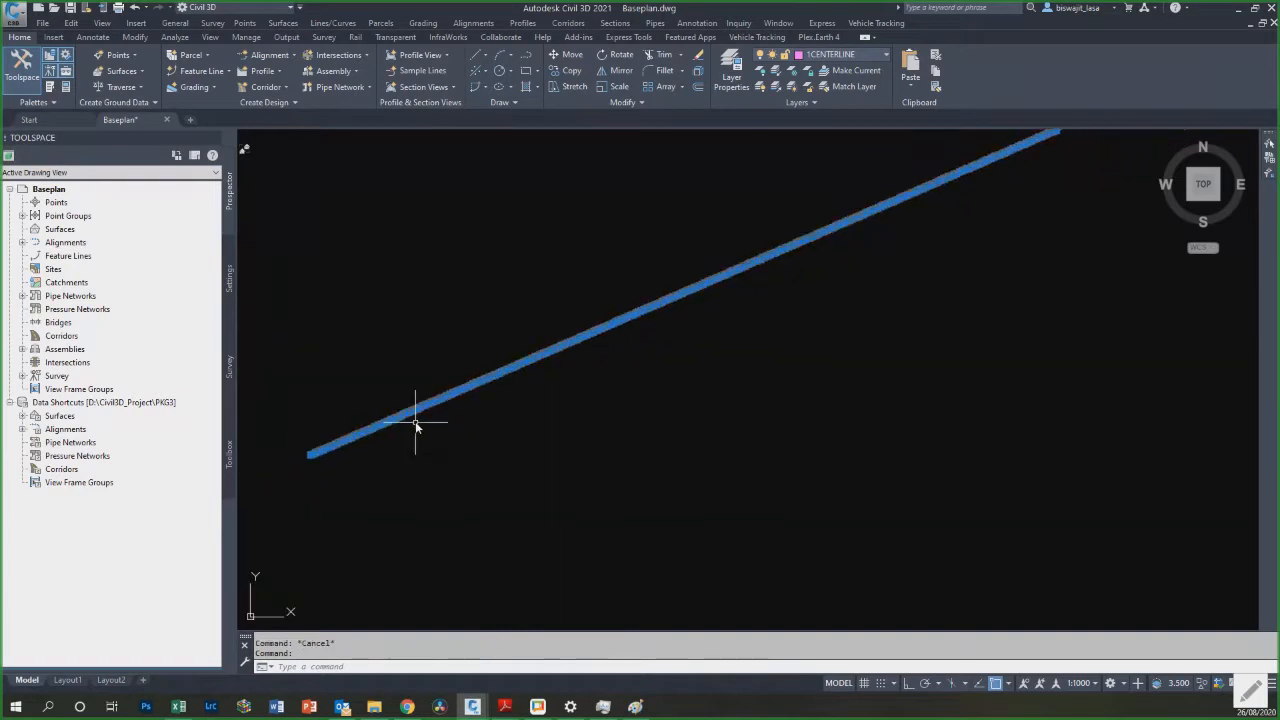
key(Escape)
Step: Examine the spacing of the centerline's vertices around the southwestern bend
scroll(580, 360, up, 4)
scroll(541, 370, up, 2)
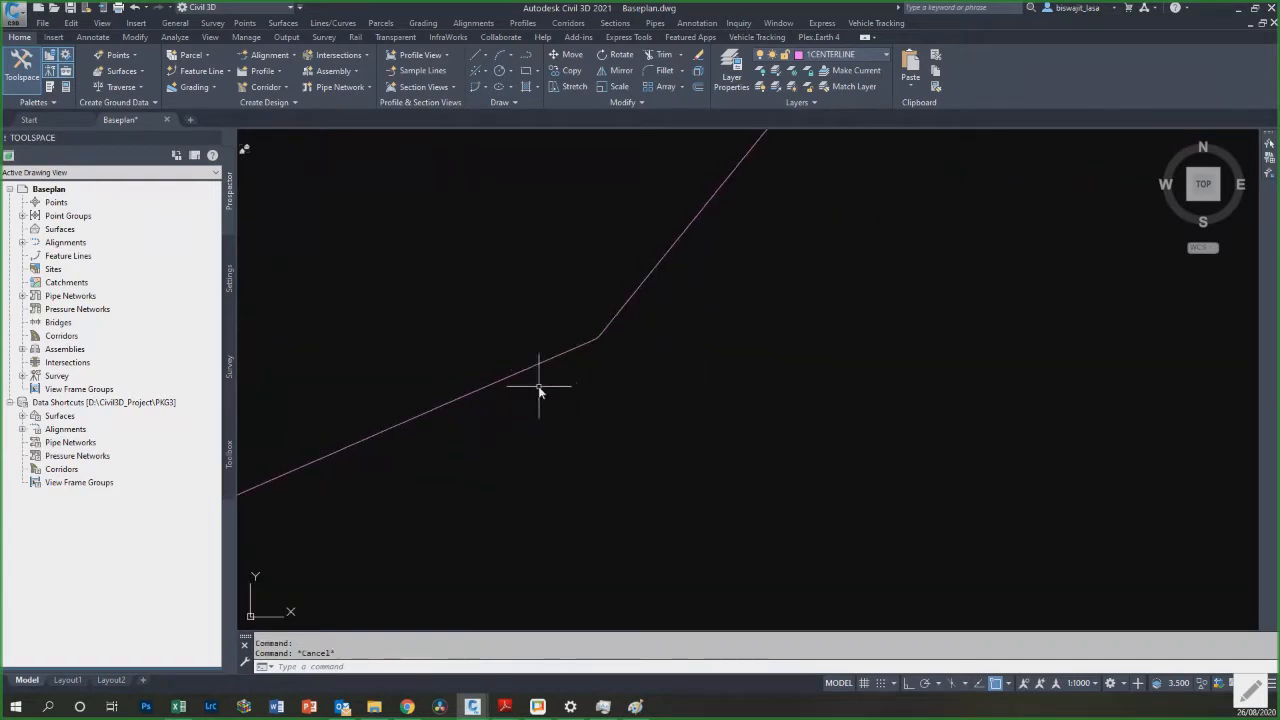
scroll(602, 359, up, 4)
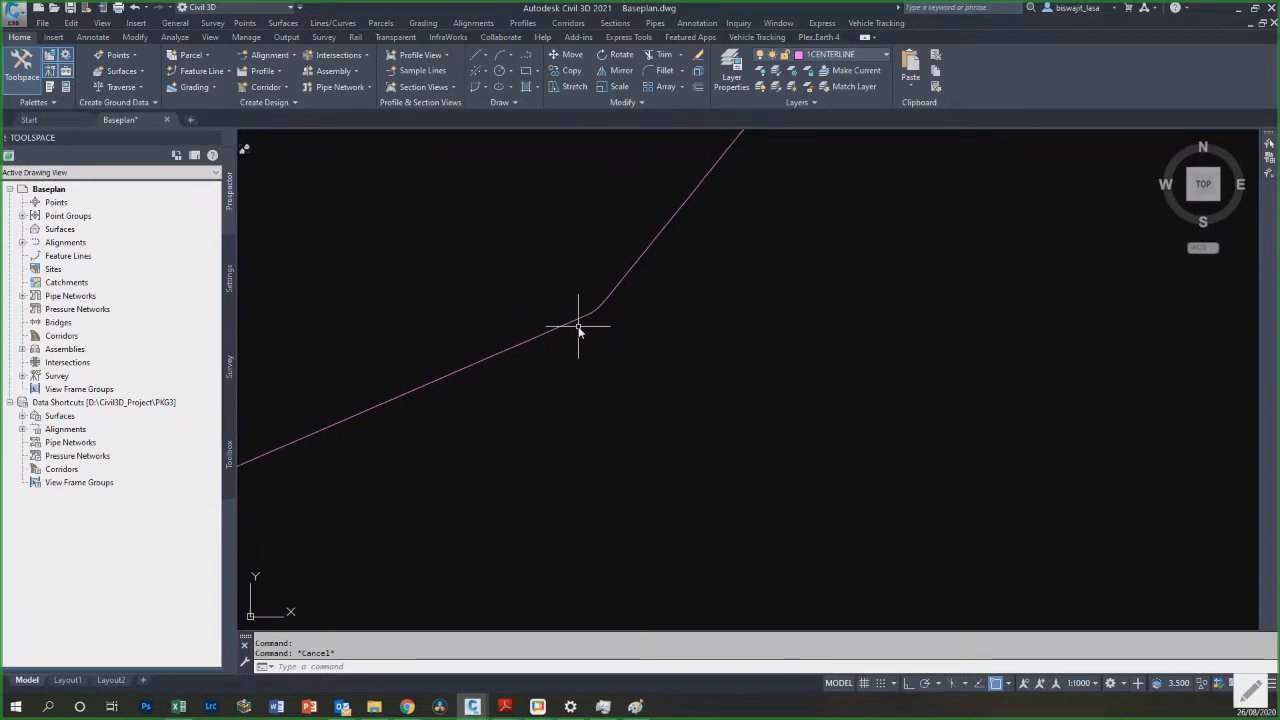
scroll(523, 330, up, 3)
click(537, 320)
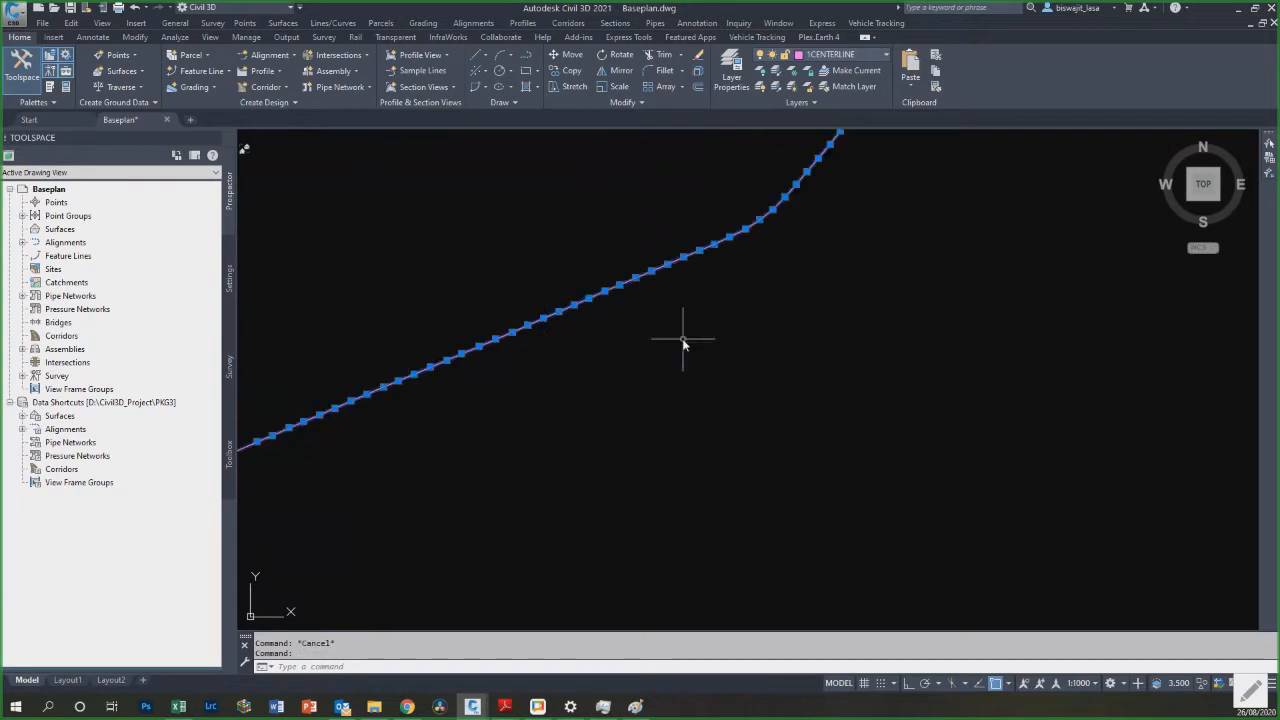
scroll(506, 403, up, 1)
scroll(363, 391, up, 1)
scroll(608, 373, up, 2)
scroll(608, 373, down, 3)
scroll(485, 468, down, 2)
scroll(497, 286, up, 4)
scroll(486, 257, up, 1)
scroll(462, 291, up, 5)
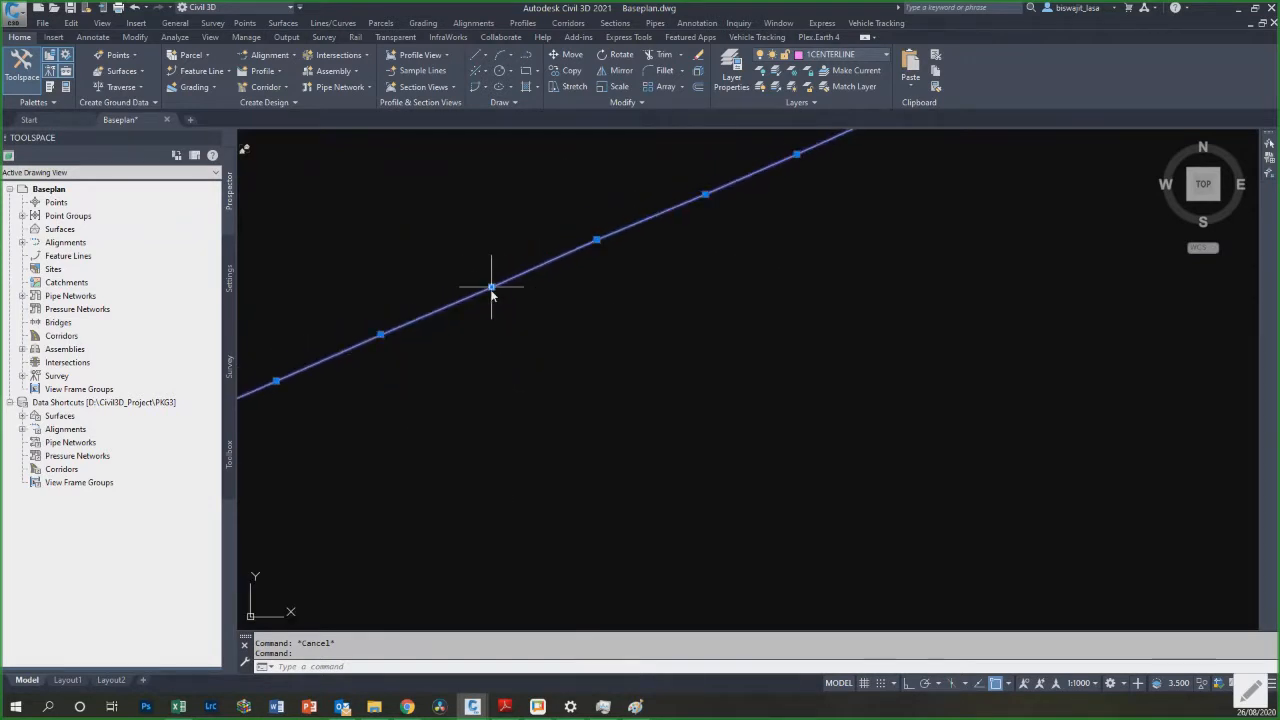
Step: Stretch one centerline vertex southwest of the bend northeast past its neighbouring vertex, with object snap off
click(491, 288)
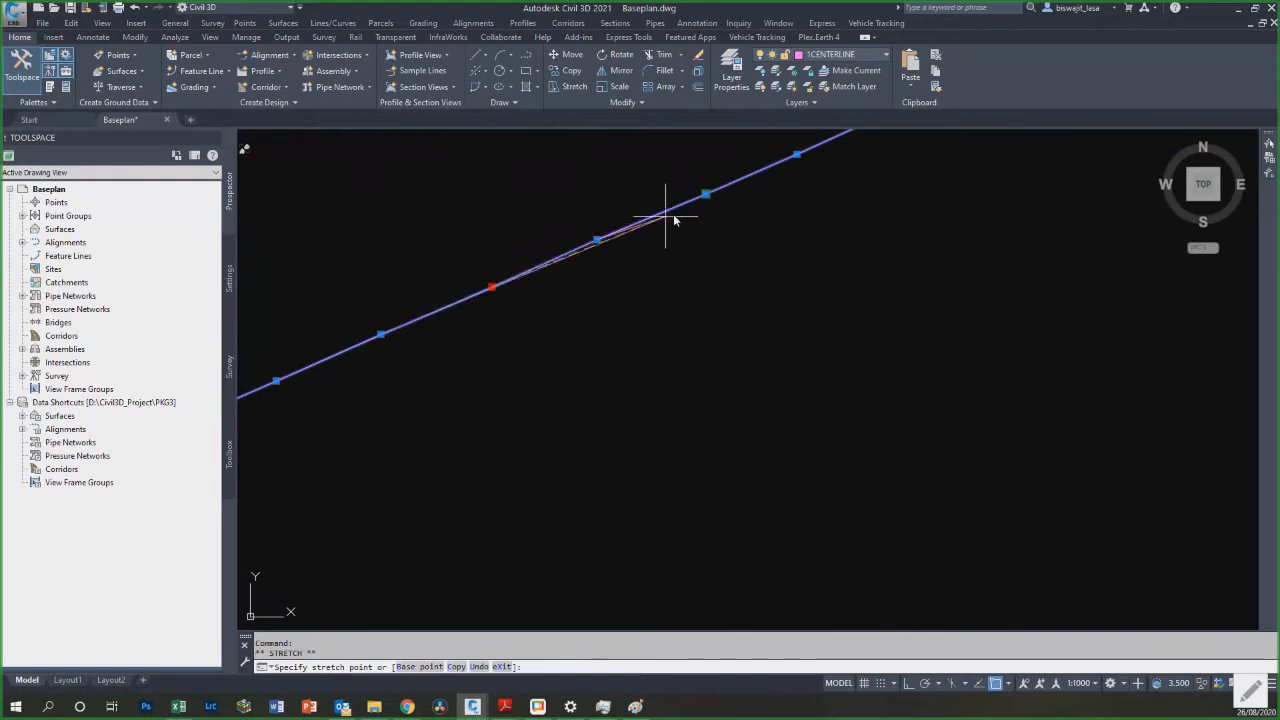
key(F3)
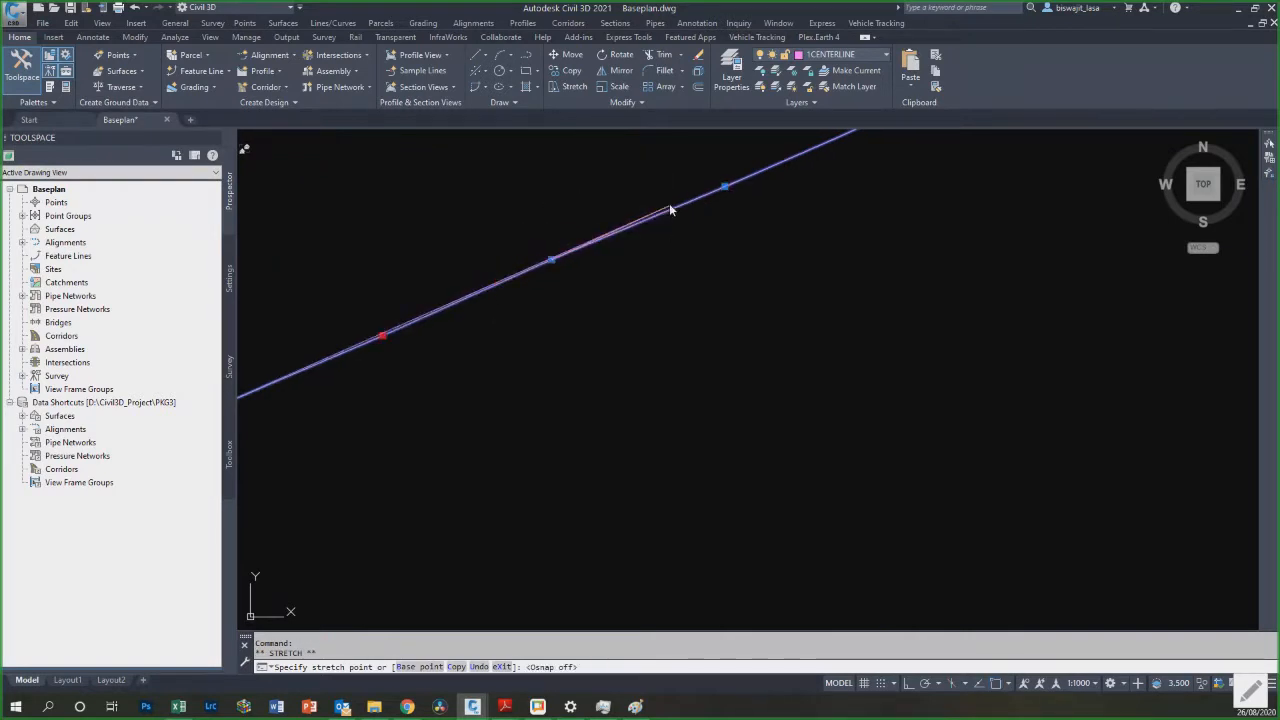
click(677, 209)
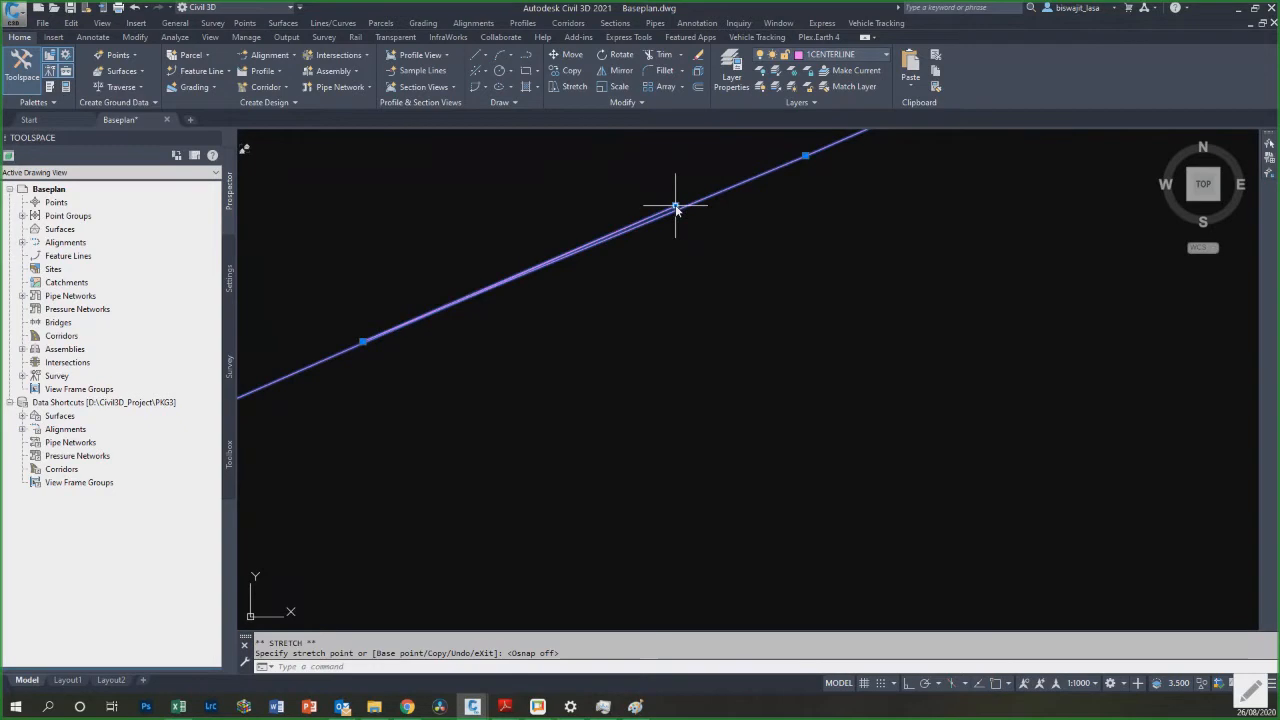
click(451, 306)
Step: Inspect the whole centerline and the overlapping segments around the moved vertex
scroll(451, 306, down, 4)
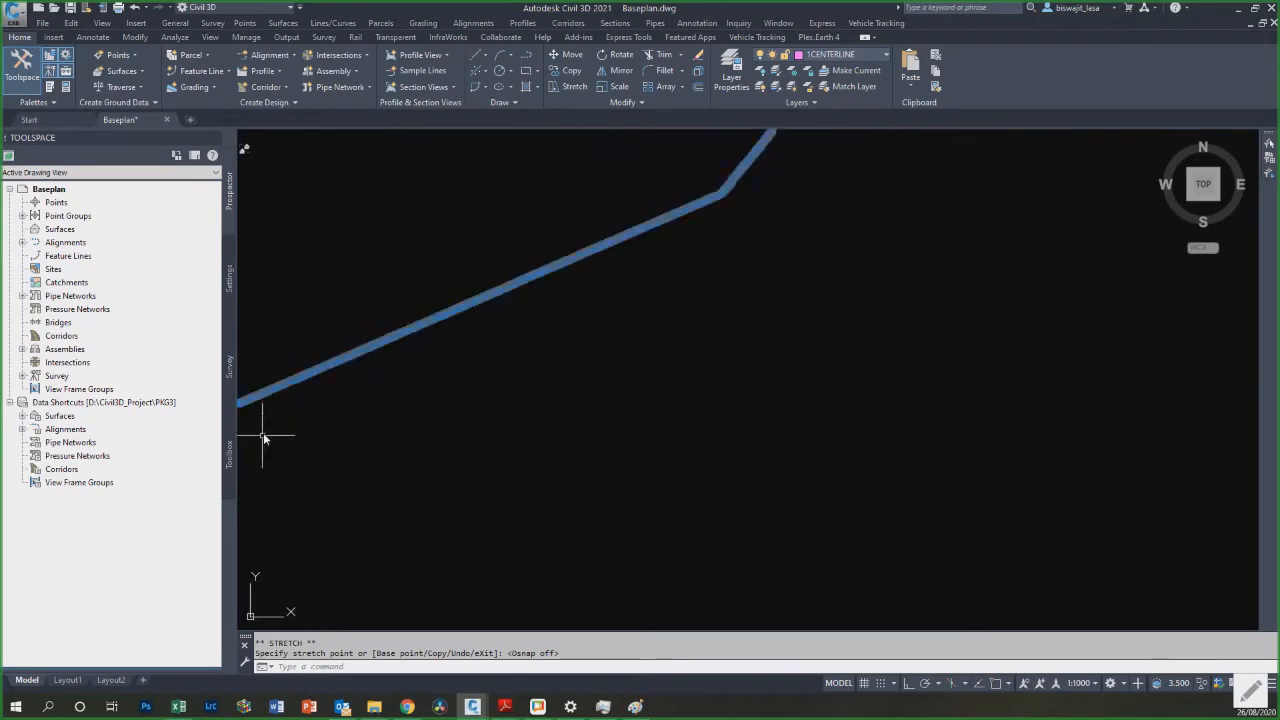
scroll(530, 450, down, 5)
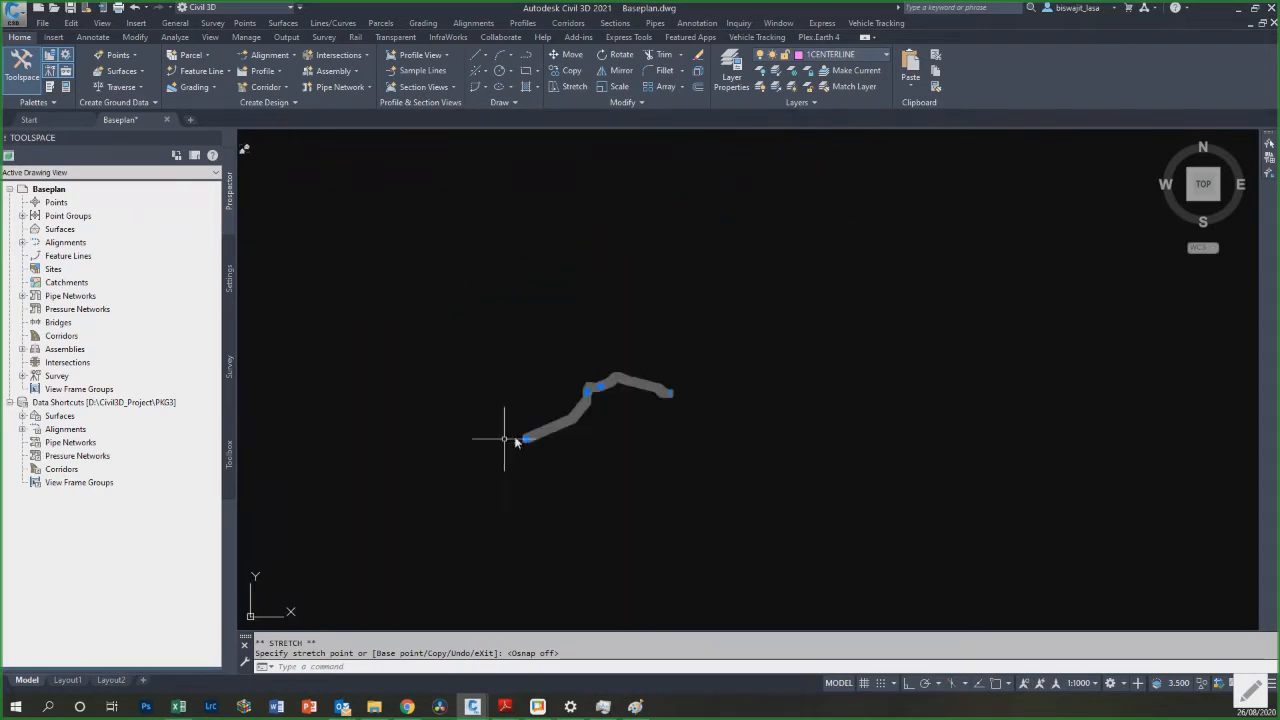
scroll(558, 430, up, 7)
scroll(511, 346, up, 3)
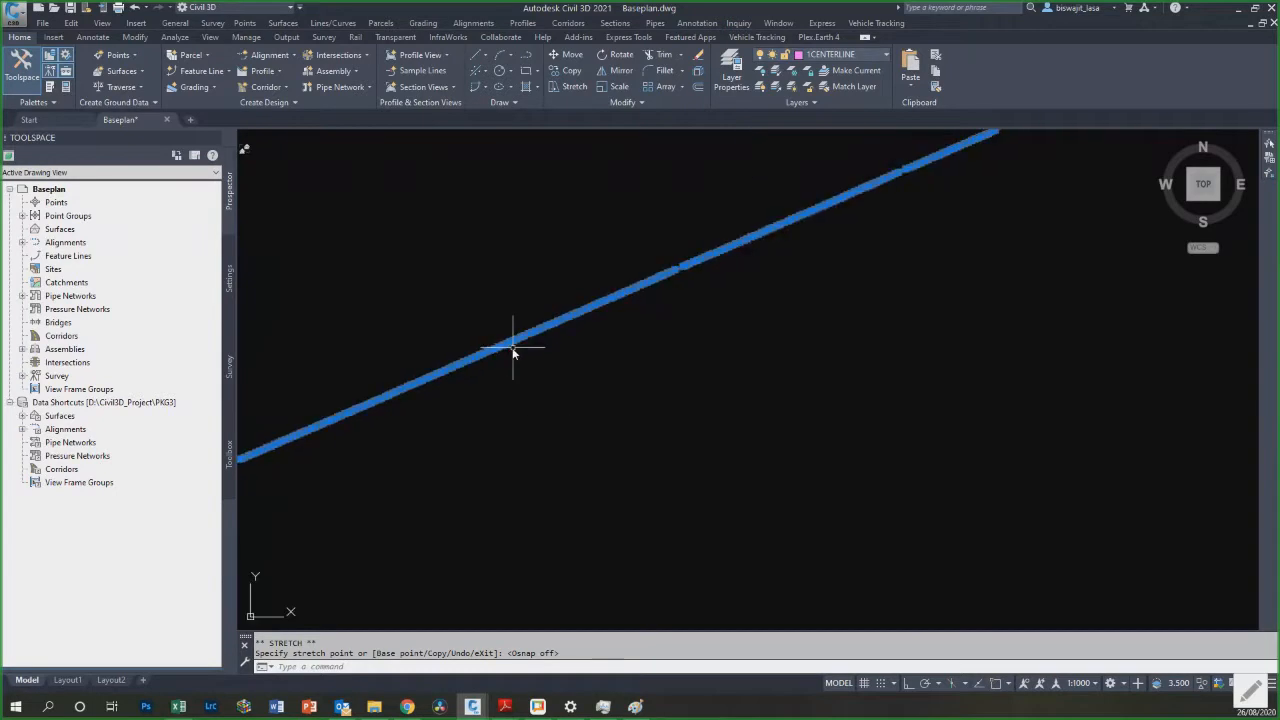
key(Escape)
scroll(686, 271, up, 2)
scroll(651, 363, up, 2)
scroll(651, 286, up, 2)
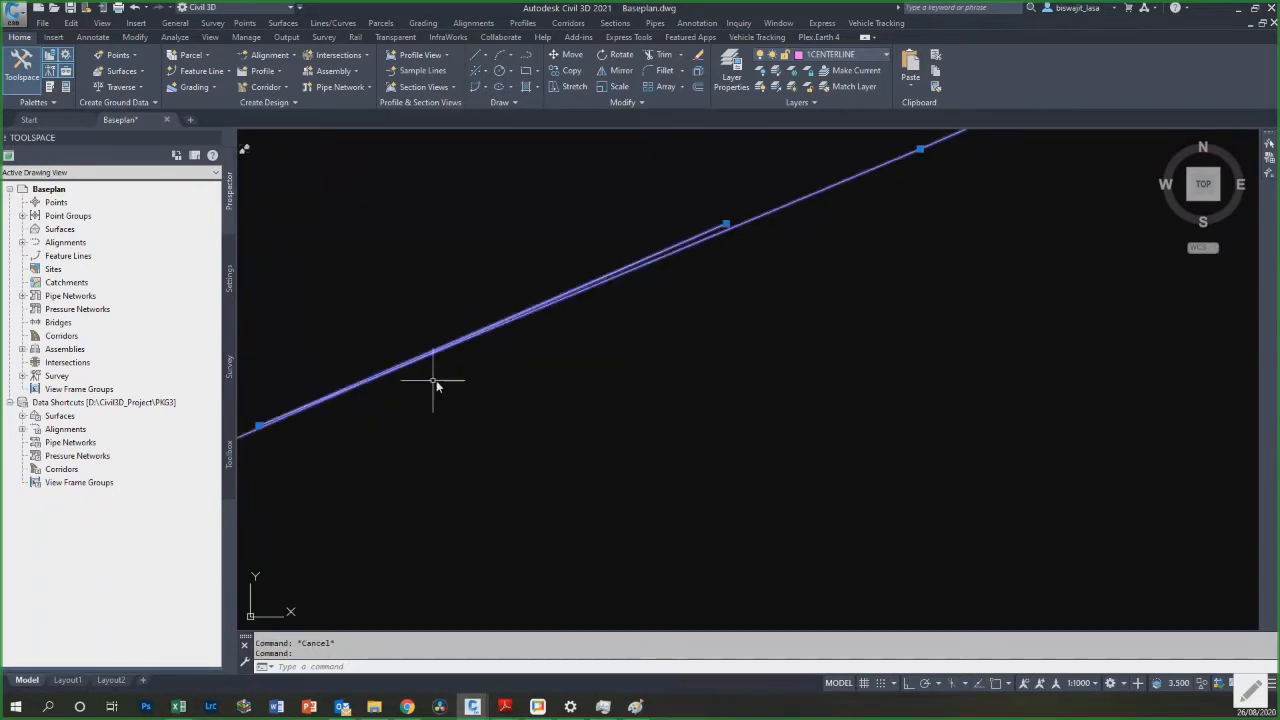
scroll(840, 307, up, 2)
scroll(840, 298, down, 3)
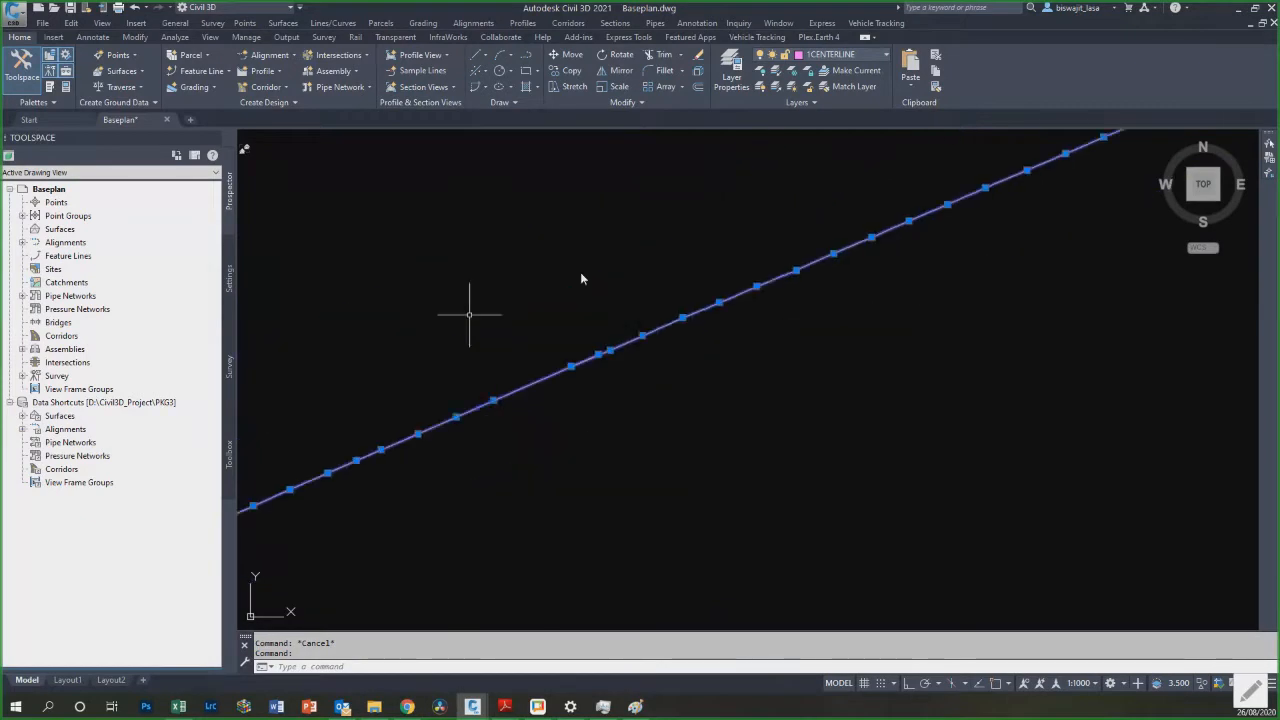
Step: Switch to the DTM folder in File Explorer and open PNEZD.csv in Excel
click(1237, 12)
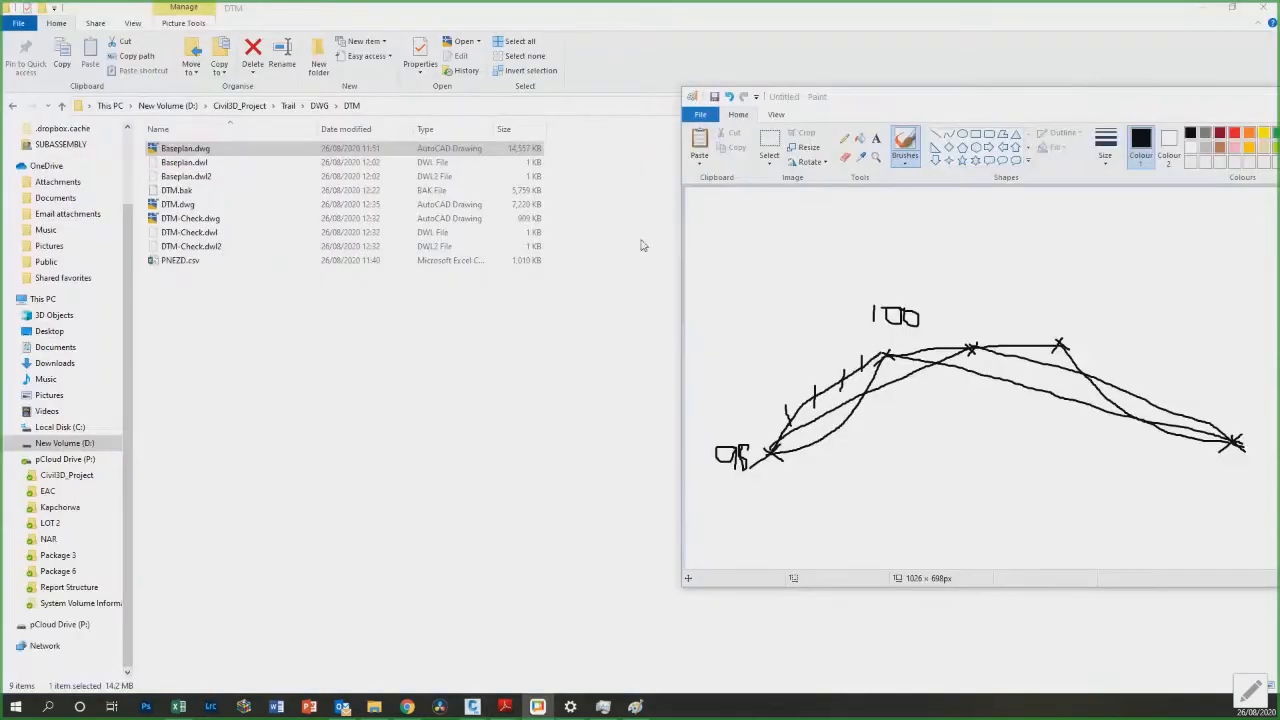
click(362, 260)
key(super+Up)
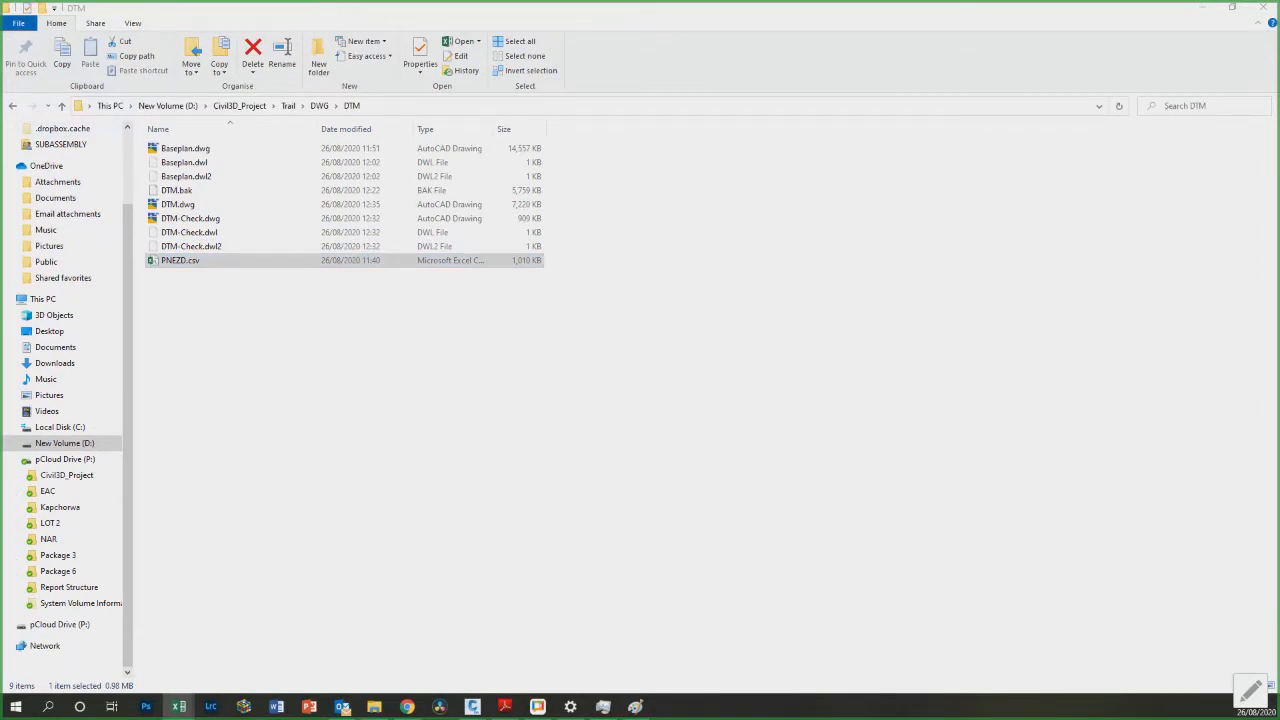
key(super+Up)
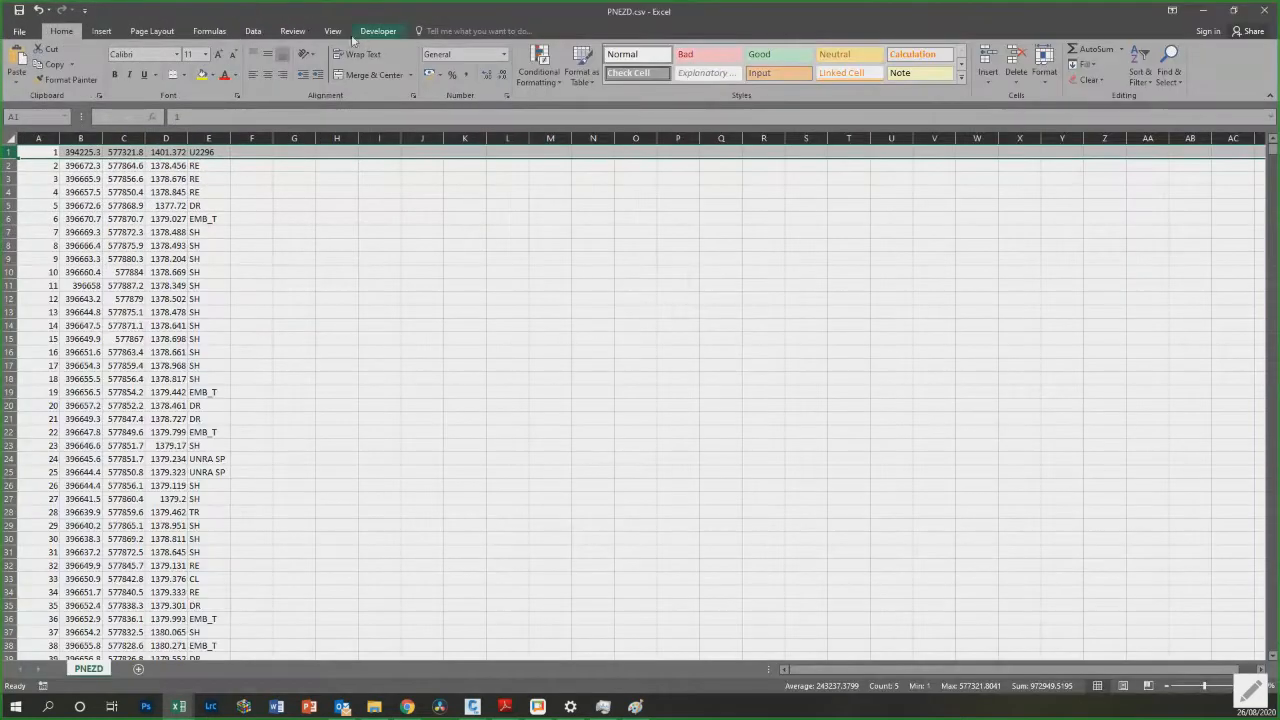
Step: Add a filter to the first row and show only the points with code CL in column E
click(252, 31)
click(462, 70)
click(225, 152)
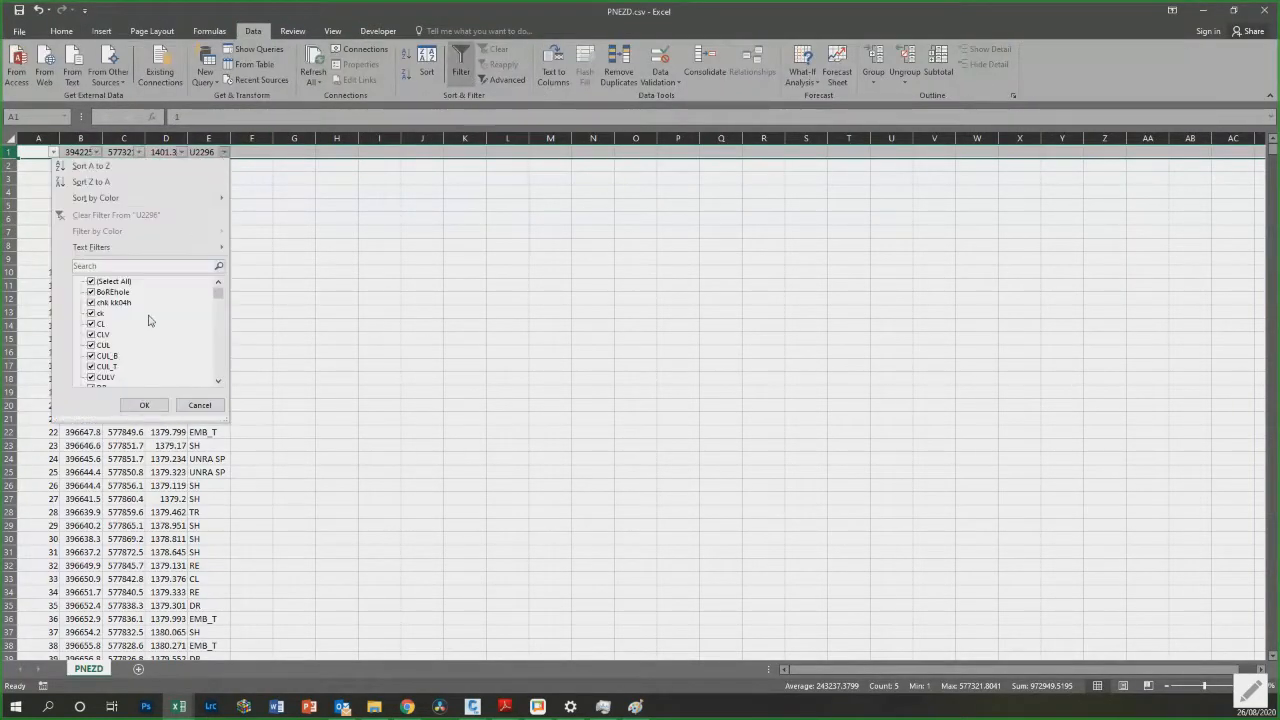
click(112, 281)
click(100, 324)
click(145, 405)
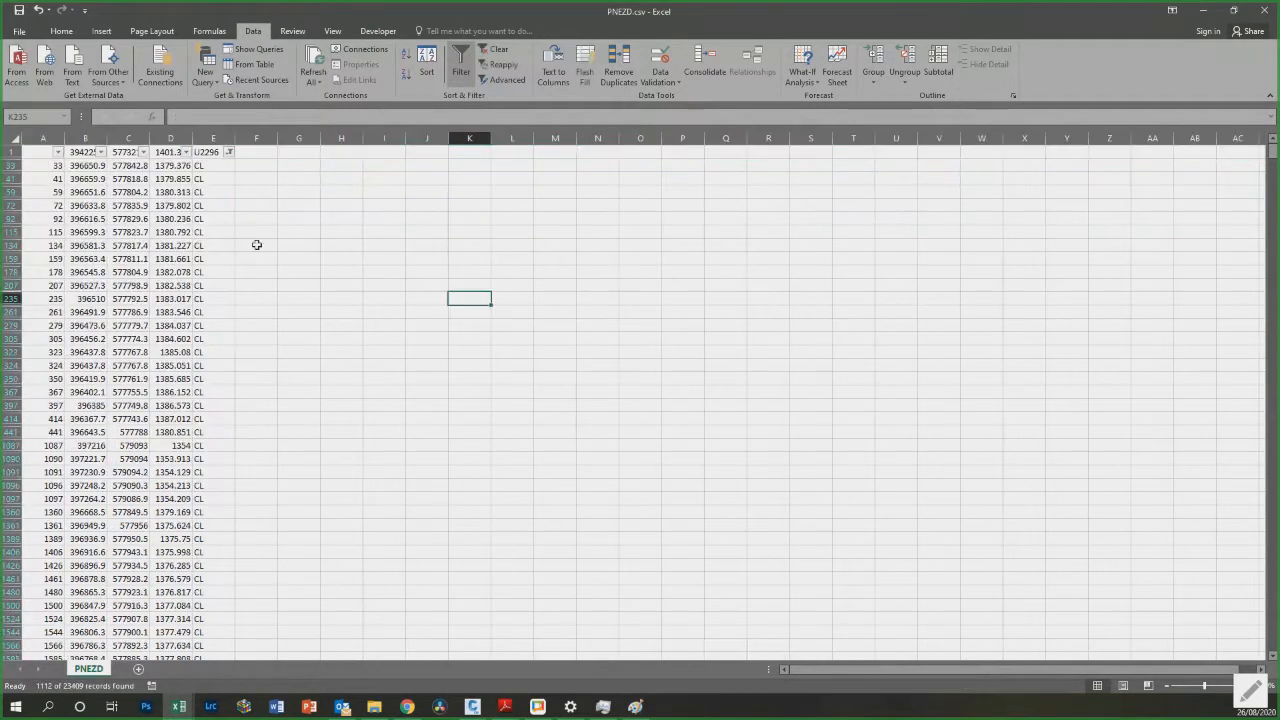
Step: Switch to Civil 3D and query the coordinates of a point on the centerline with the ID command
click(474, 706)
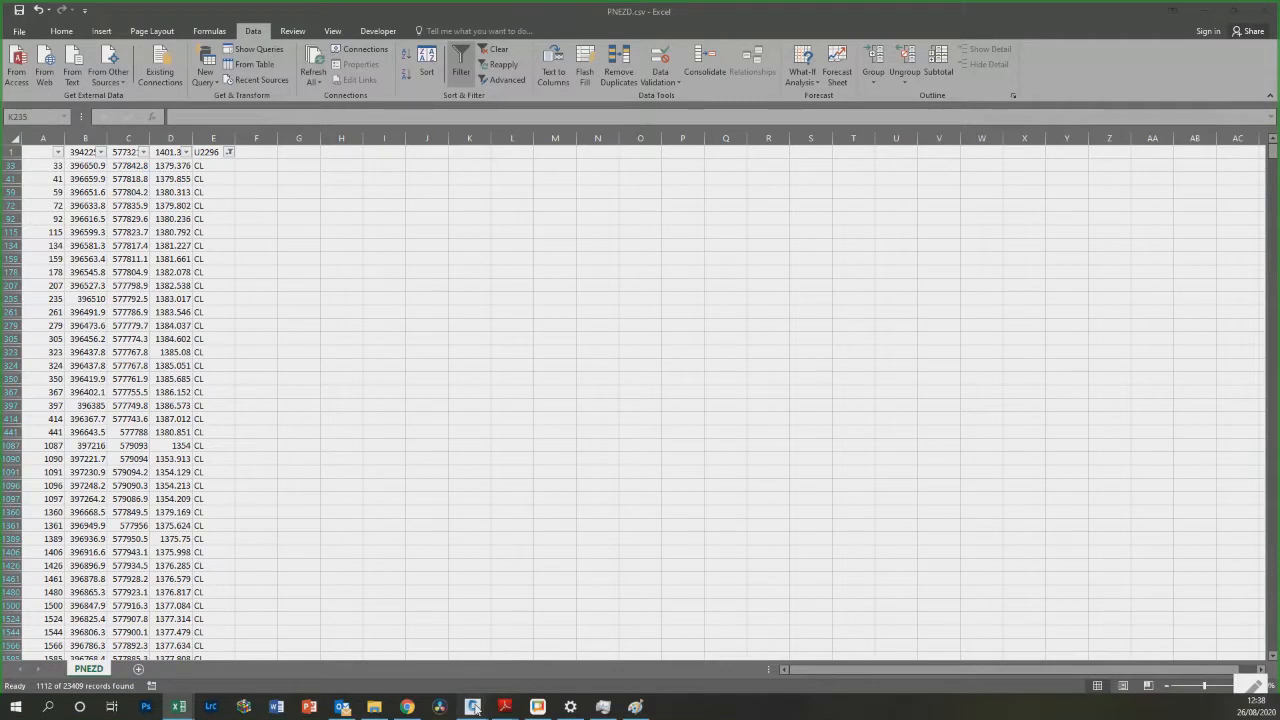
click(410, 660)
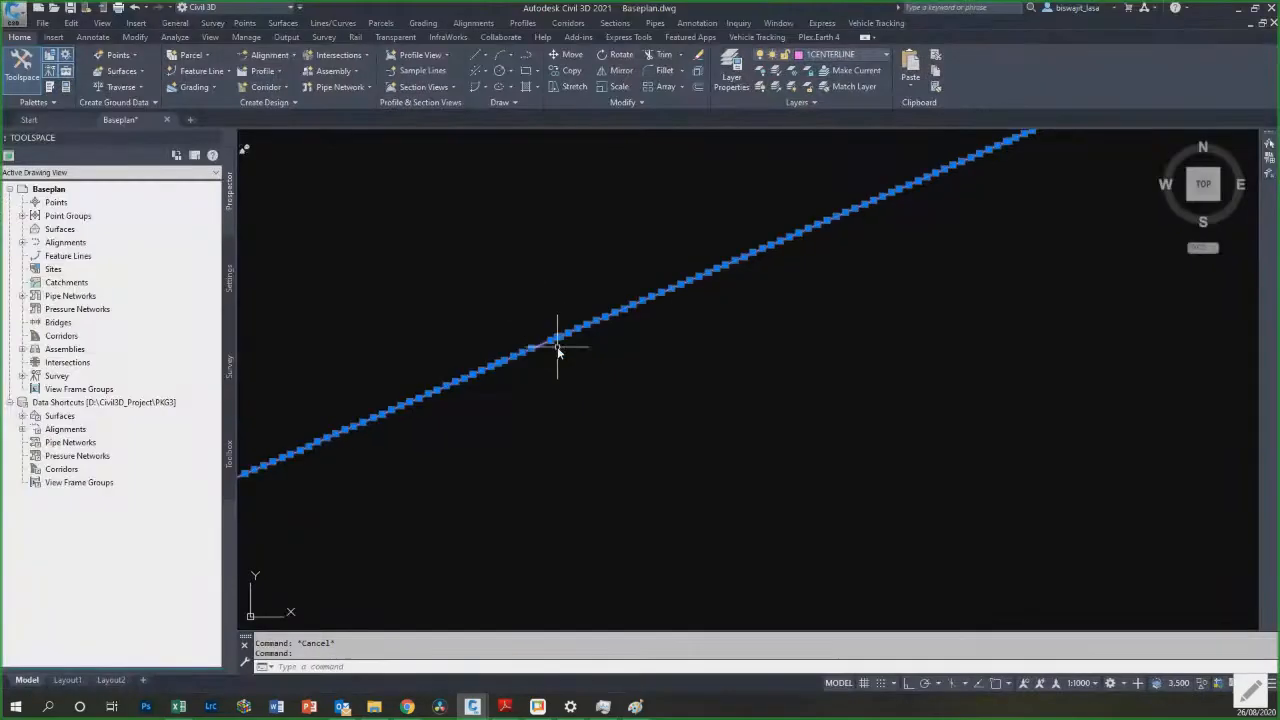
key(Escape)
text(id)
key(Return)
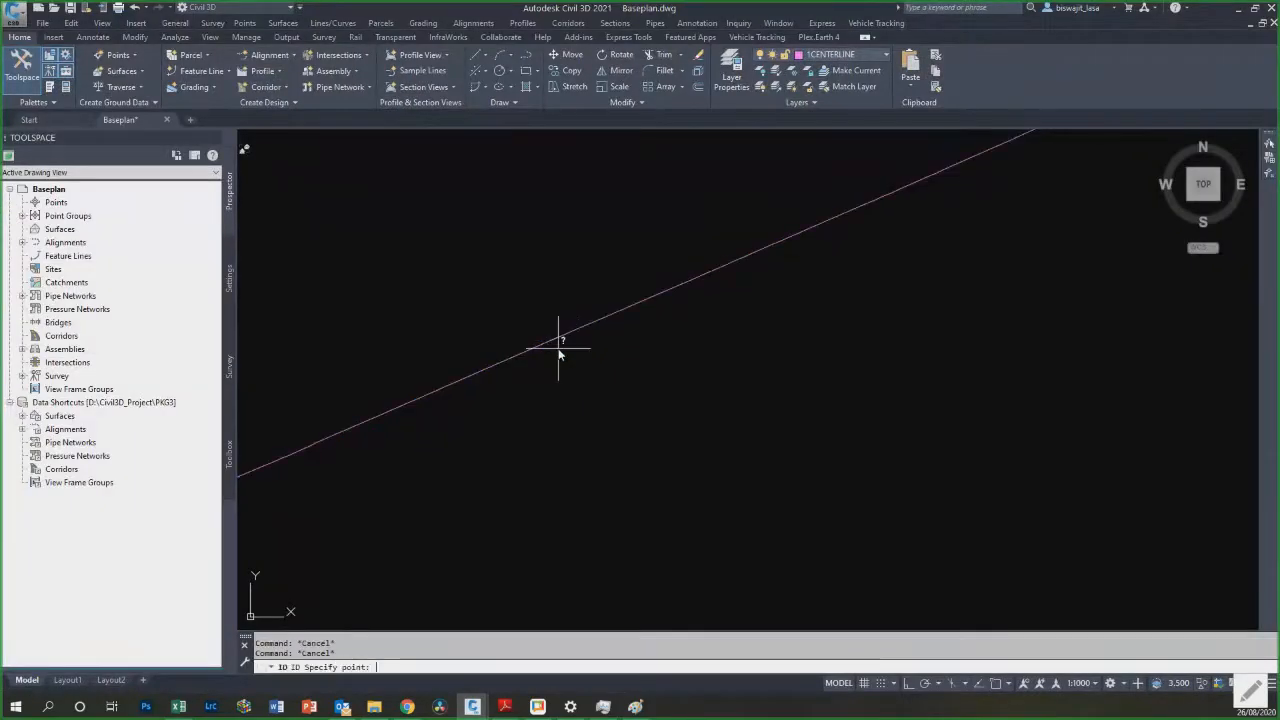
click(578, 333)
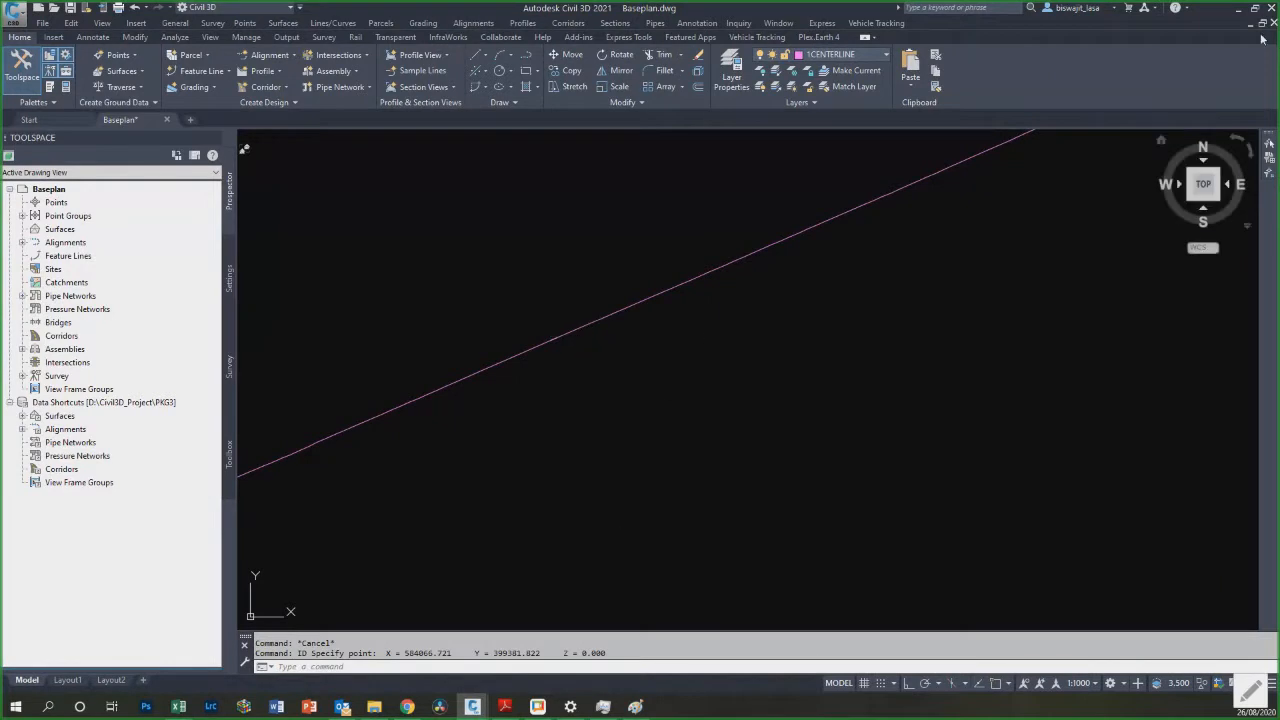
Step: Switch back to Excel and copy the filtered CL points from columns B to E into a new workbook, starting at cell H9
click(1237, 9)
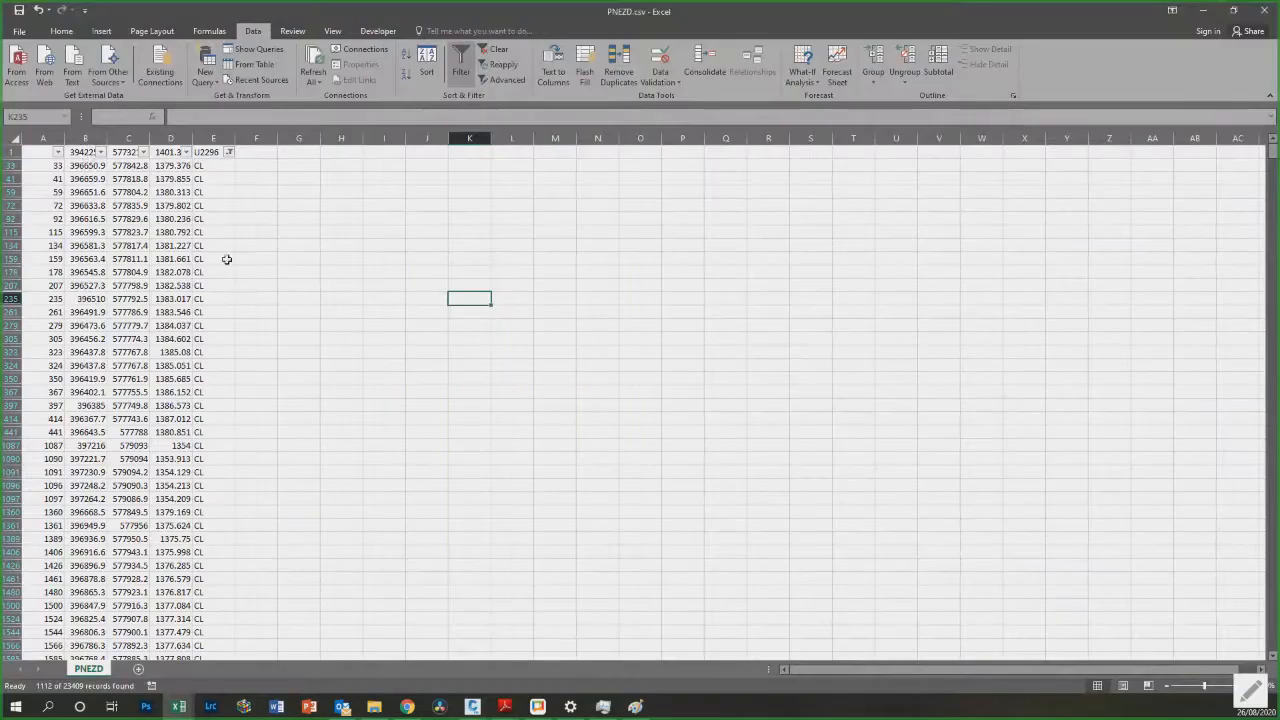
click(128, 165)
click(262, 165)
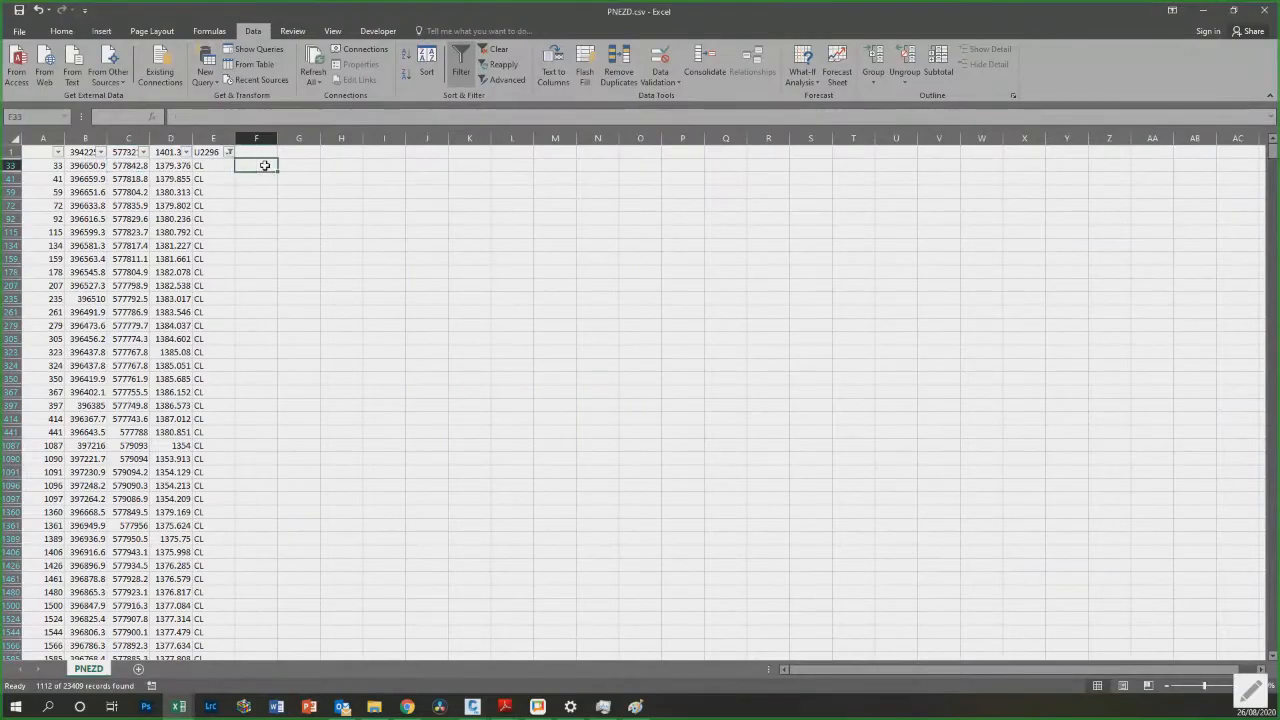
drag(96, 166, 205, 178)
key(ctrl+shift+Down)
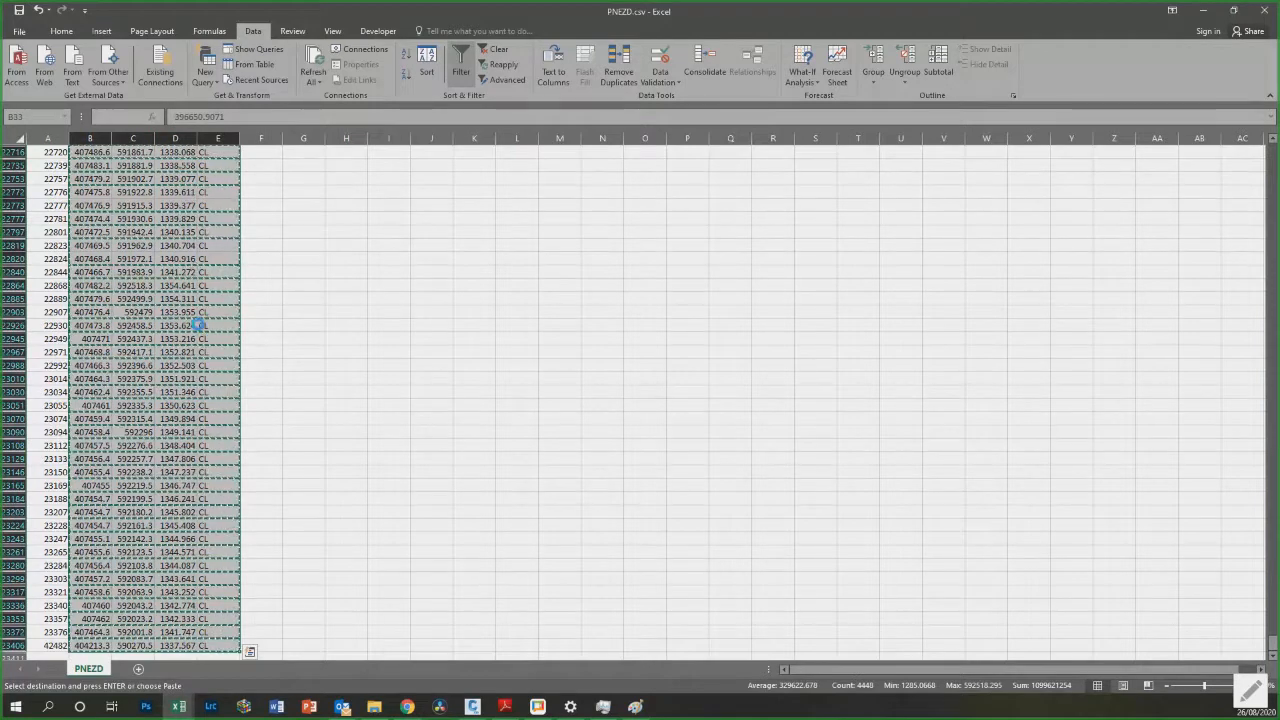
key(ctrl+c)
key(ctrl+n)
right_click(352, 258)
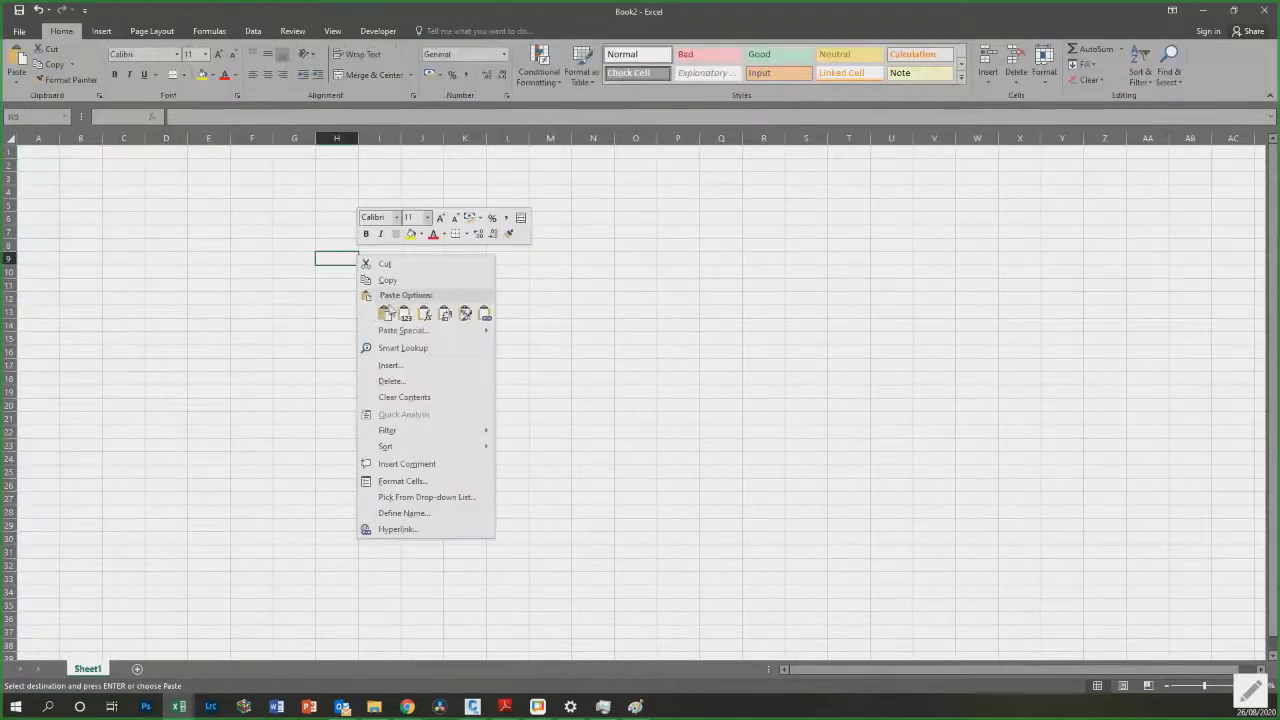
click(395, 314)
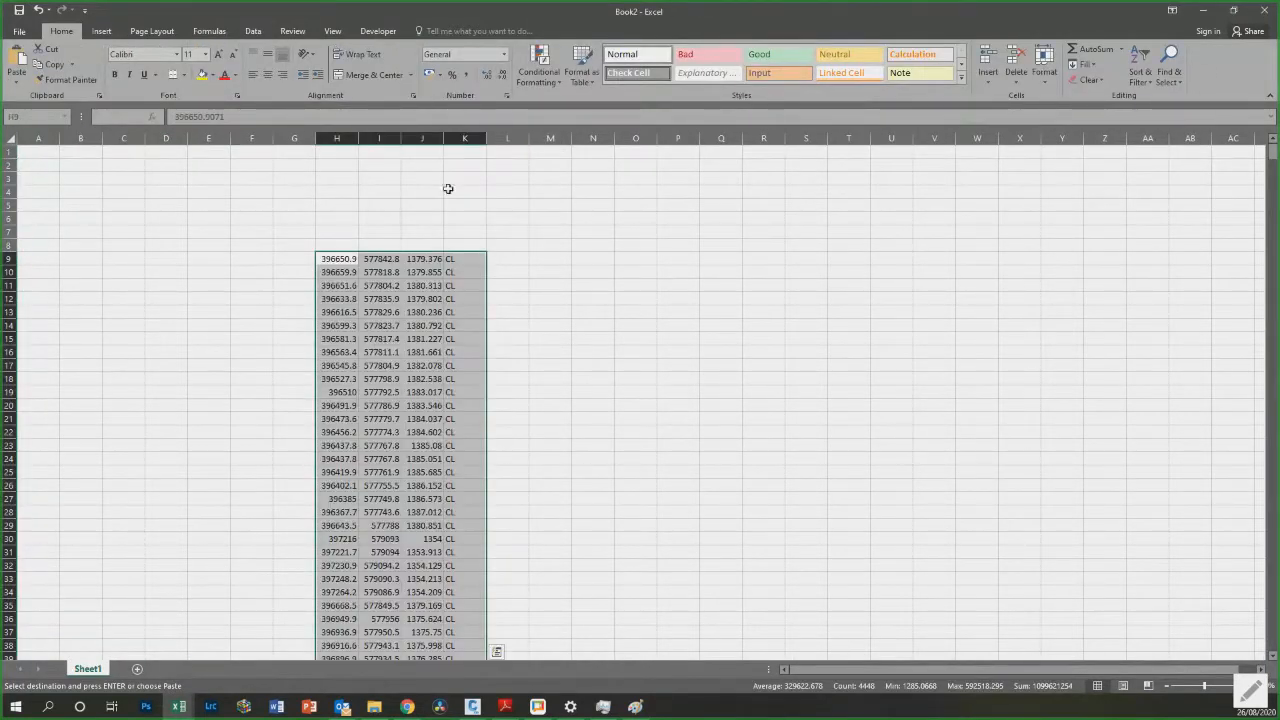
Step: Close PNEZD.csv in Excel without saving its changes, keeping the Book2 workbook open
drag(688, 11, 778, 268)
click(1112, 34)
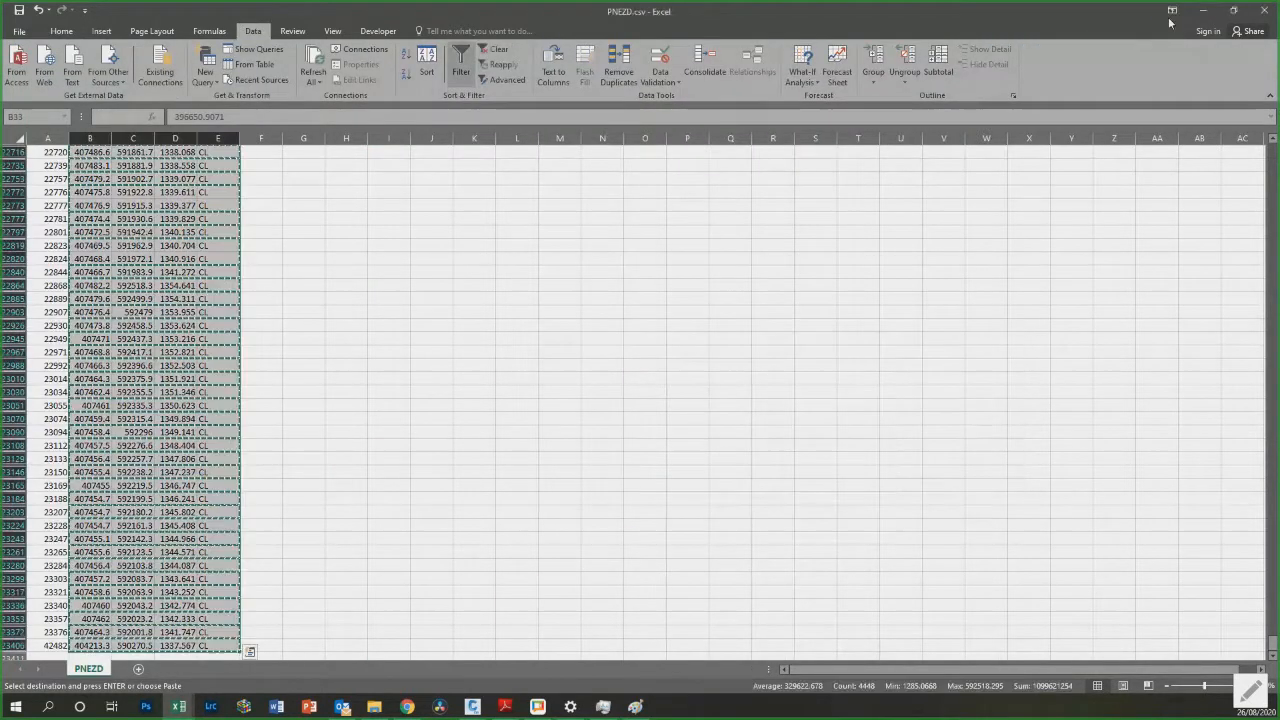
click(1261, 11)
click(622, 366)
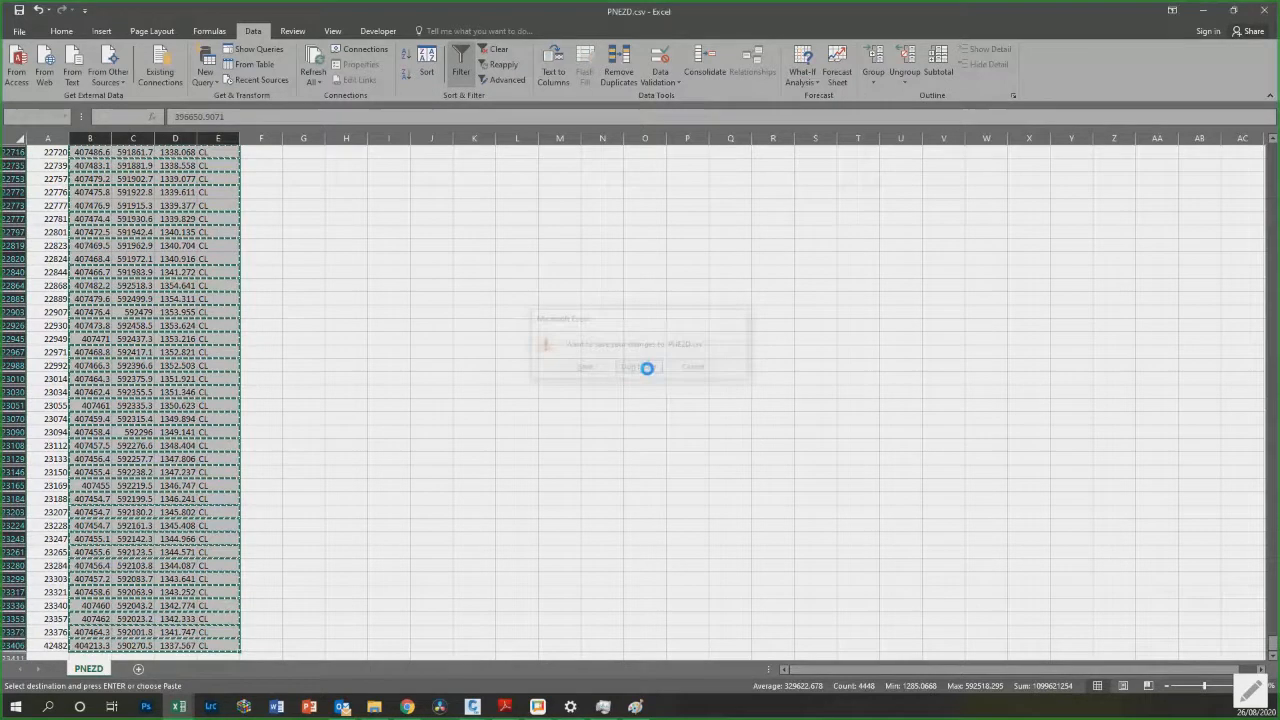
click(640, 396)
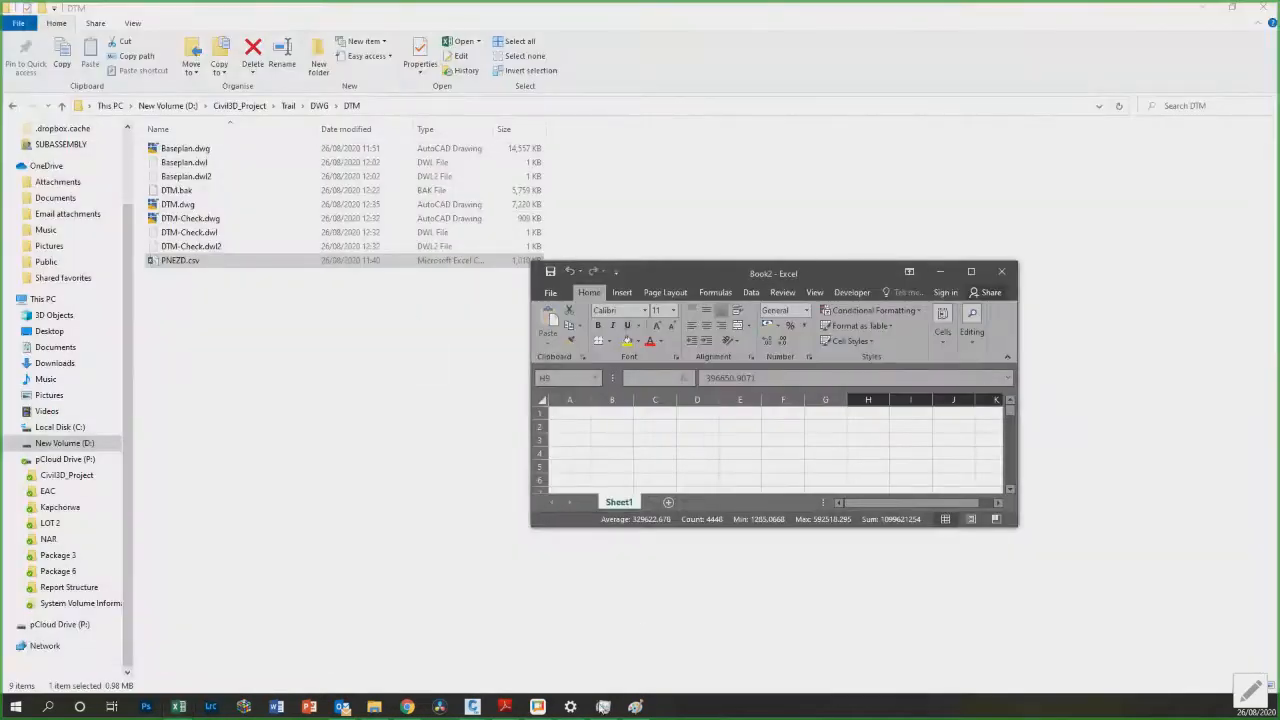
Step: Switch to the Baseplan drawing in Civil 3D and view the whole road centerline
click(438, 706)
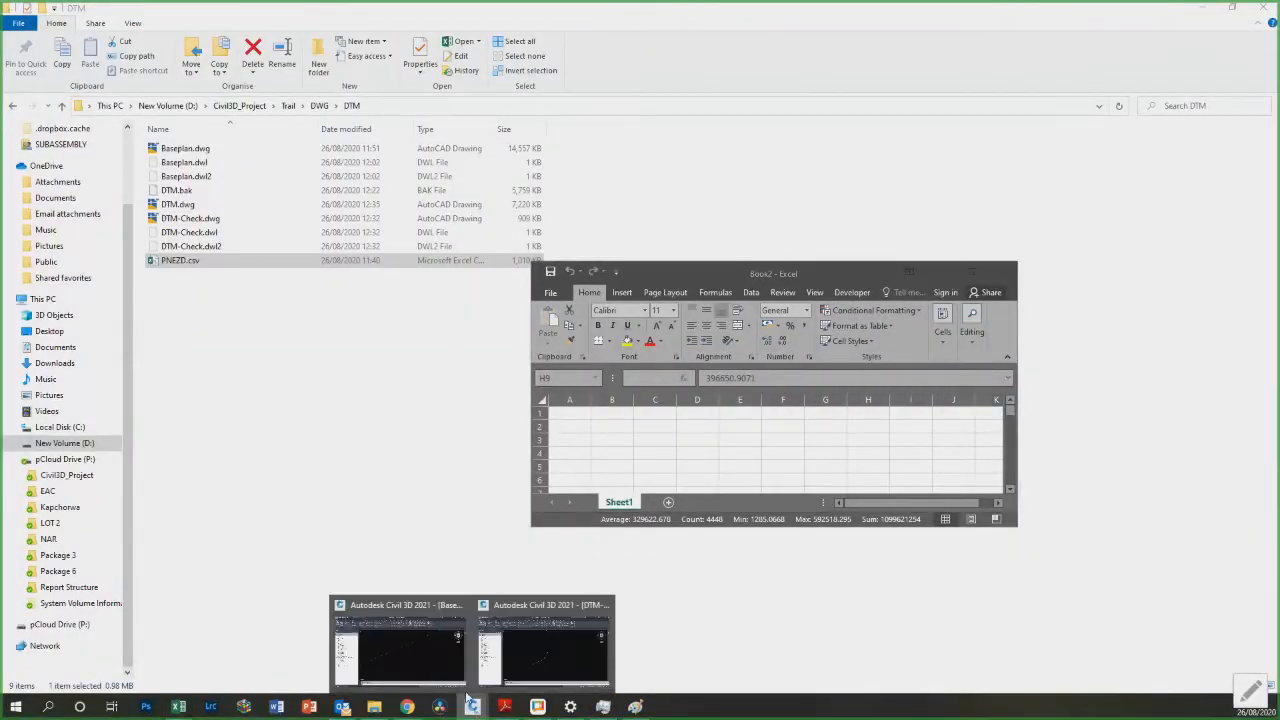
click(414, 677)
scroll(491, 366, down, 5)
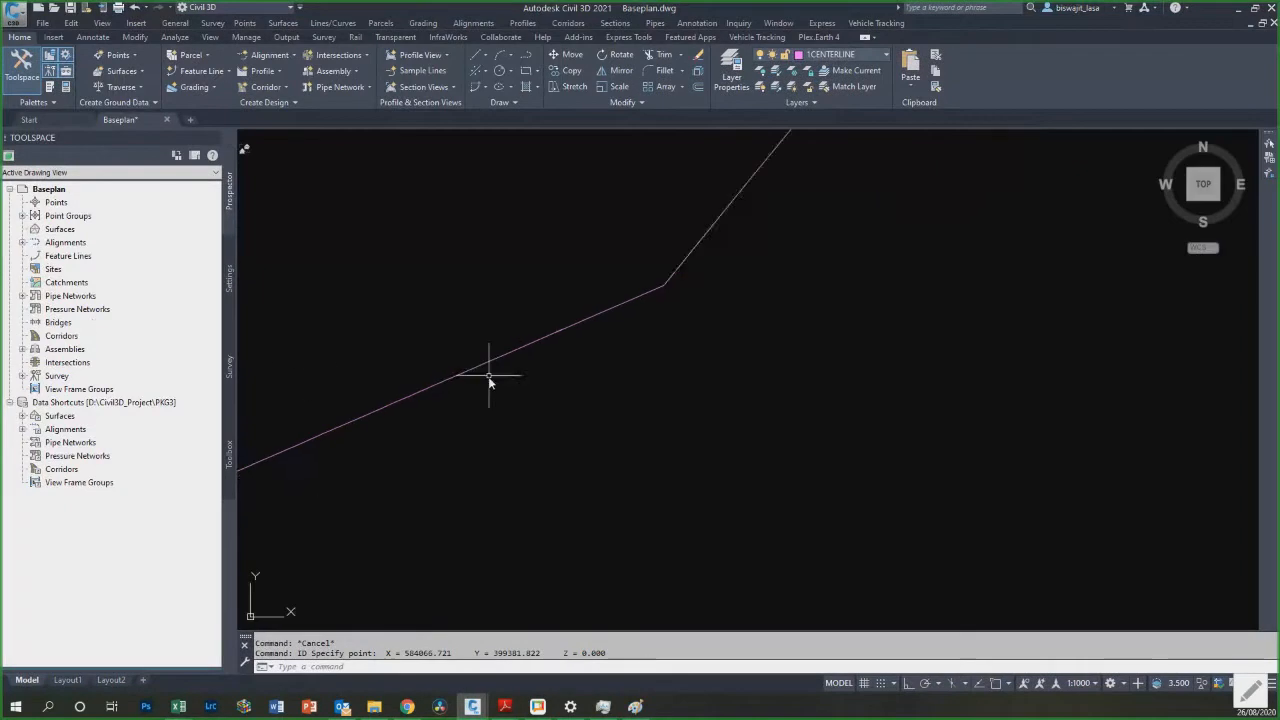
scroll(676, 486, up, 4)
key(Escape)
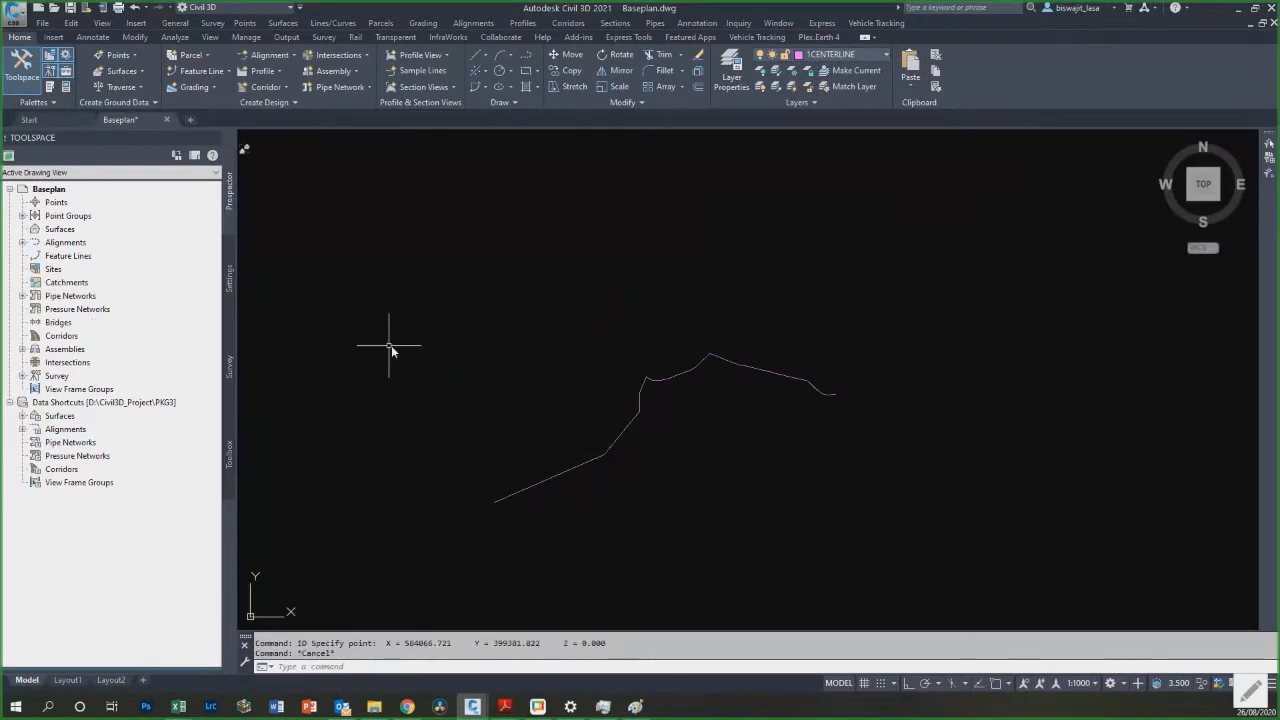
scroll(404, 347, down, 2)
key(Escape)
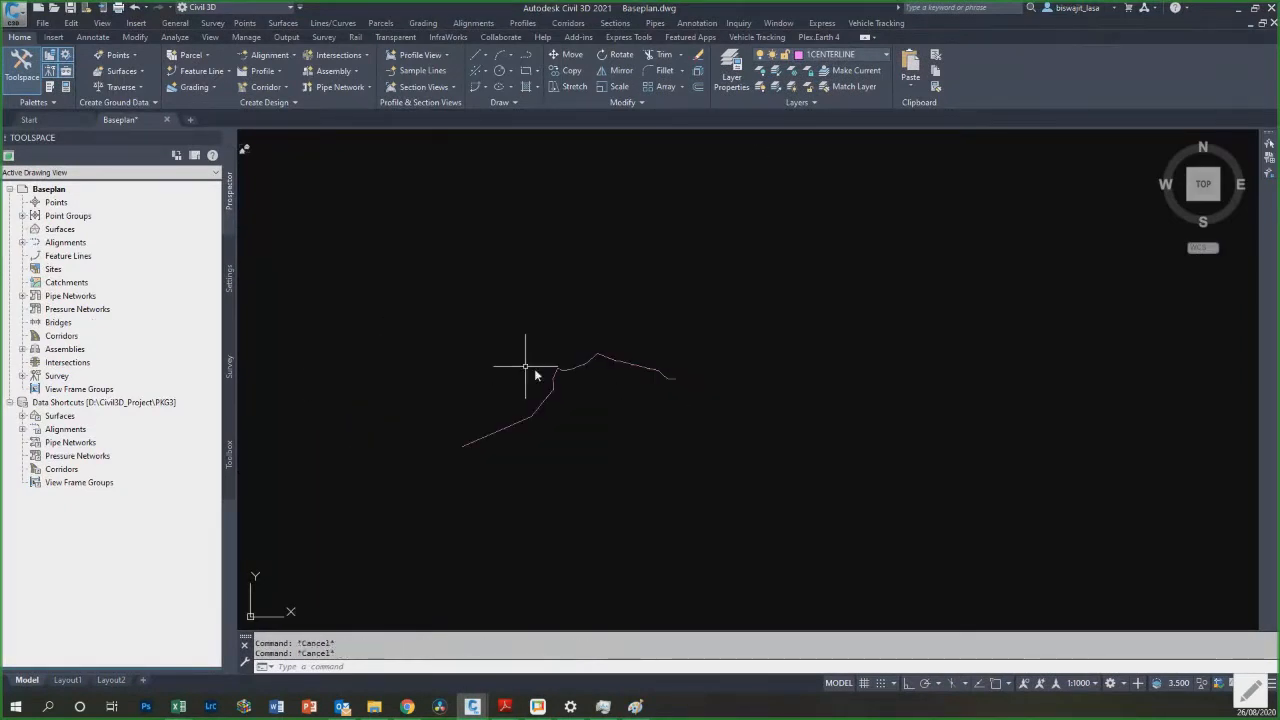
text(pl)
key(Return)
key(Escape)
text(re)
key(Escape)
Step: Draw a single, roughly horizontal line below the road centerline as the shaft of a direction arrow
text(l)
key(Return)
click(450, 508)
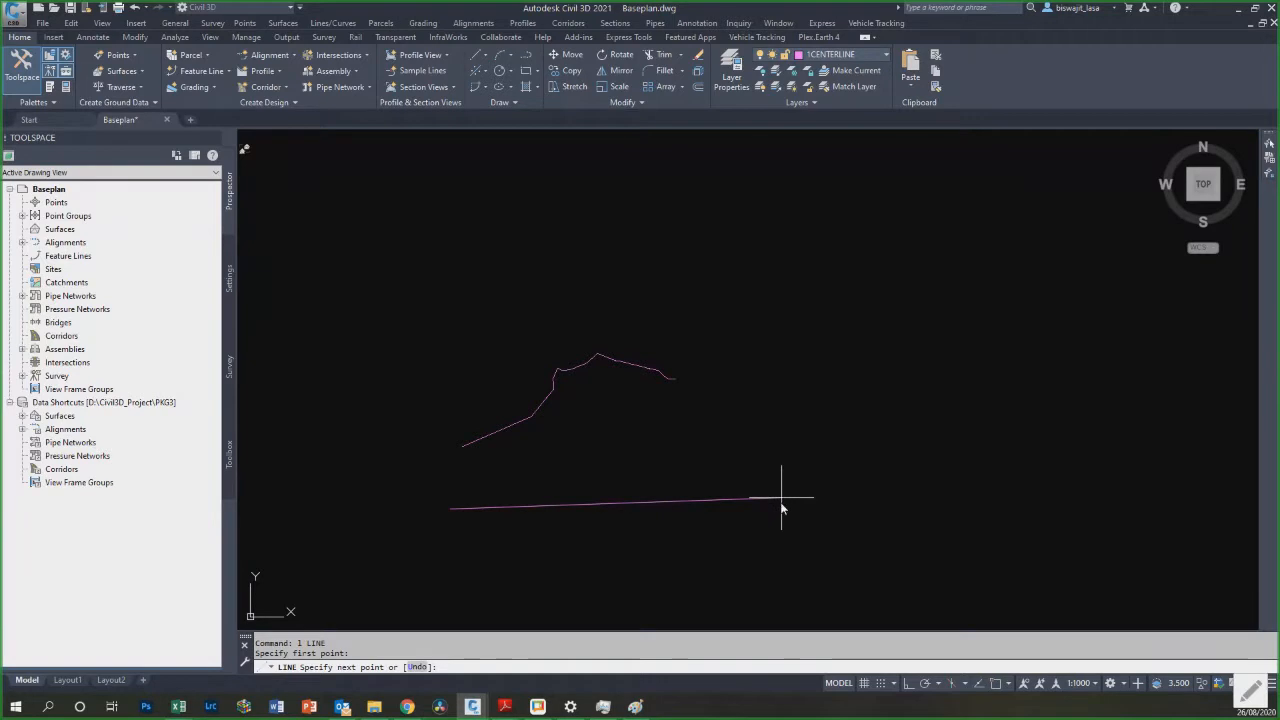
click(770, 494)
key(Escape)
key(Return)
key(Escape)
key(Escape)
Step: Draw a three-point polyline as an arrowhead at the east end of the horizontal line
text(pl)
key(Return)
click(714, 497)
click(786, 512)
click(737, 529)
key(Escape)
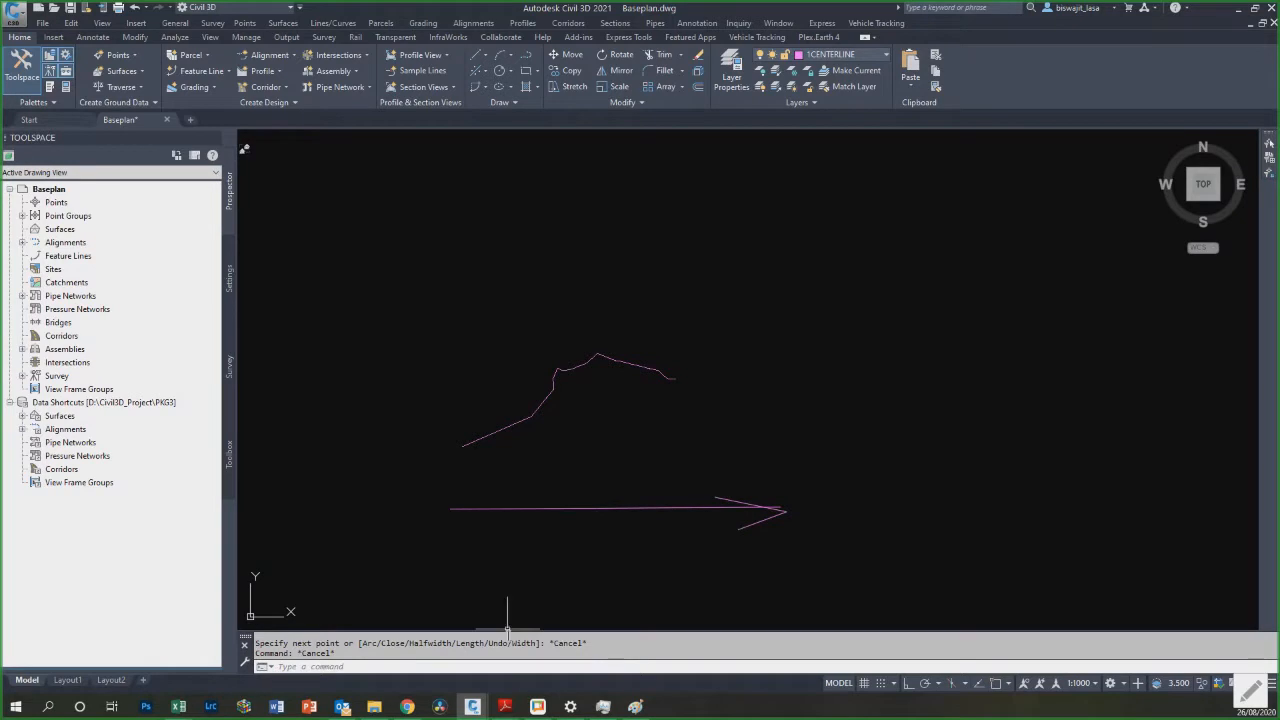
text(x)
key(Return)
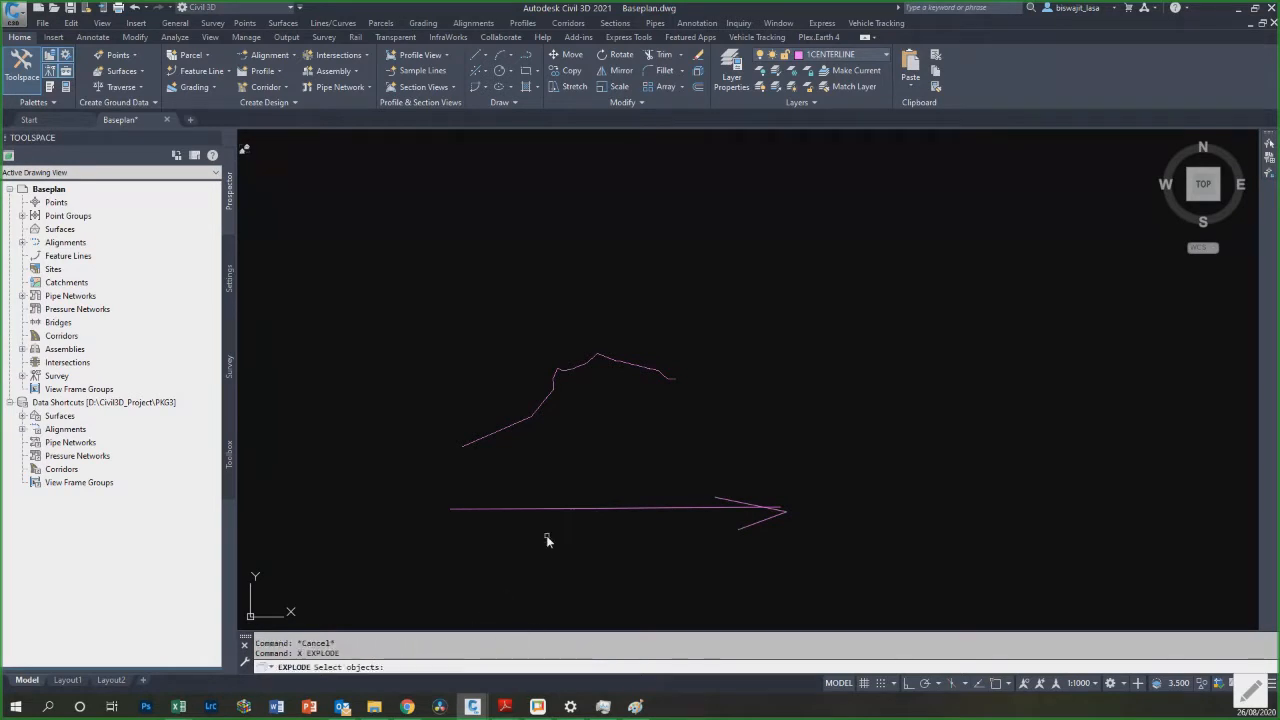
key(Escape)
scroll(471, 445, up, 2)
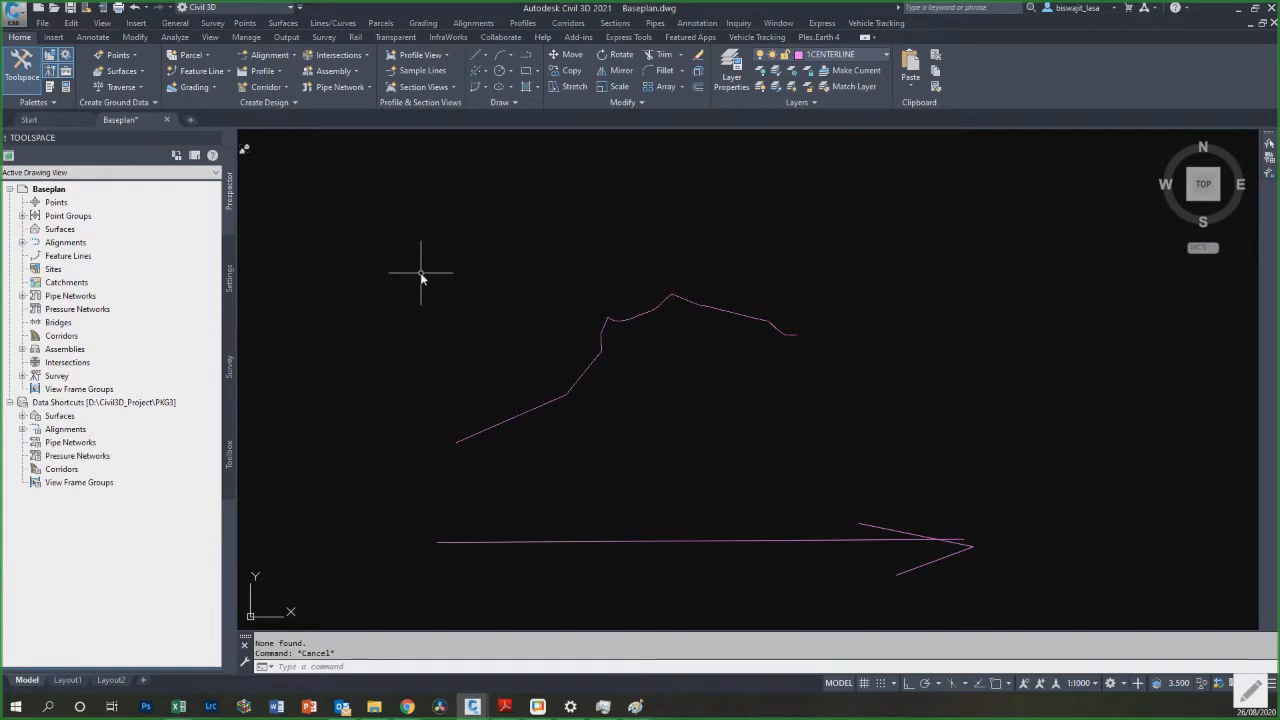
key(Escape)
scroll(374, 398, down, 2)
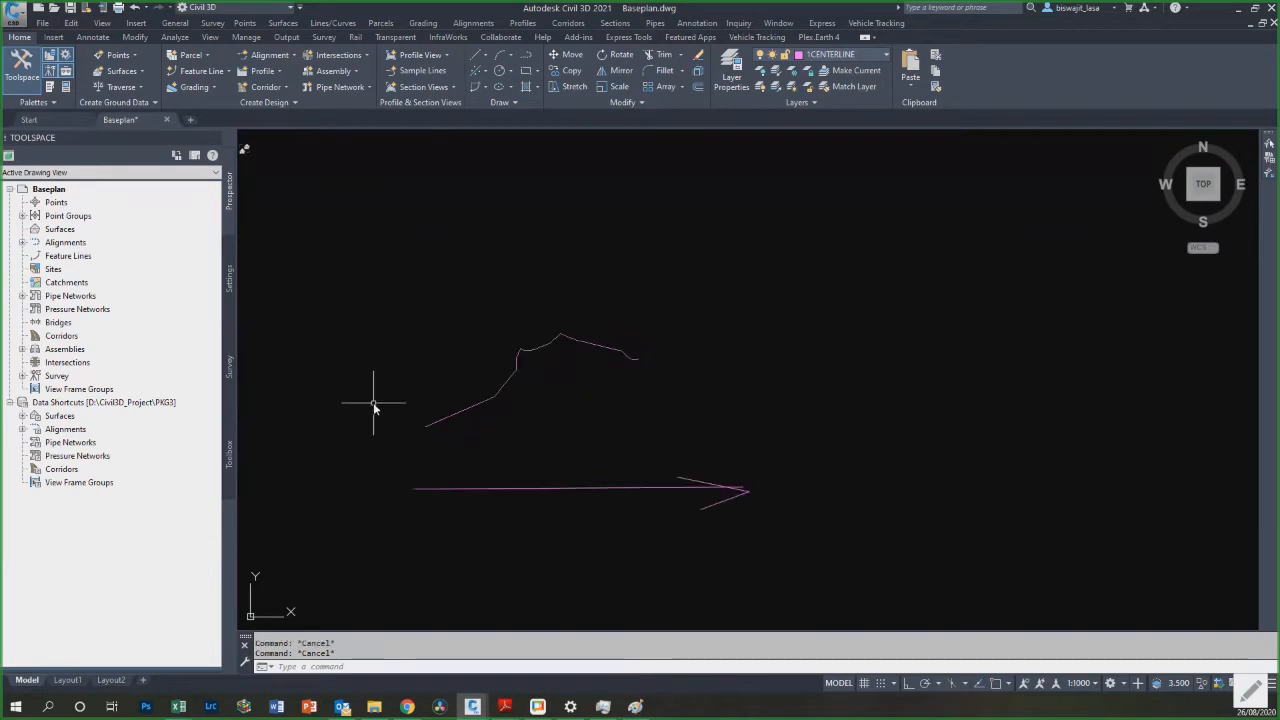
Step: Draw a five-point zigzag polyline running from north to south in the empty area east of the centerline
text(pl)
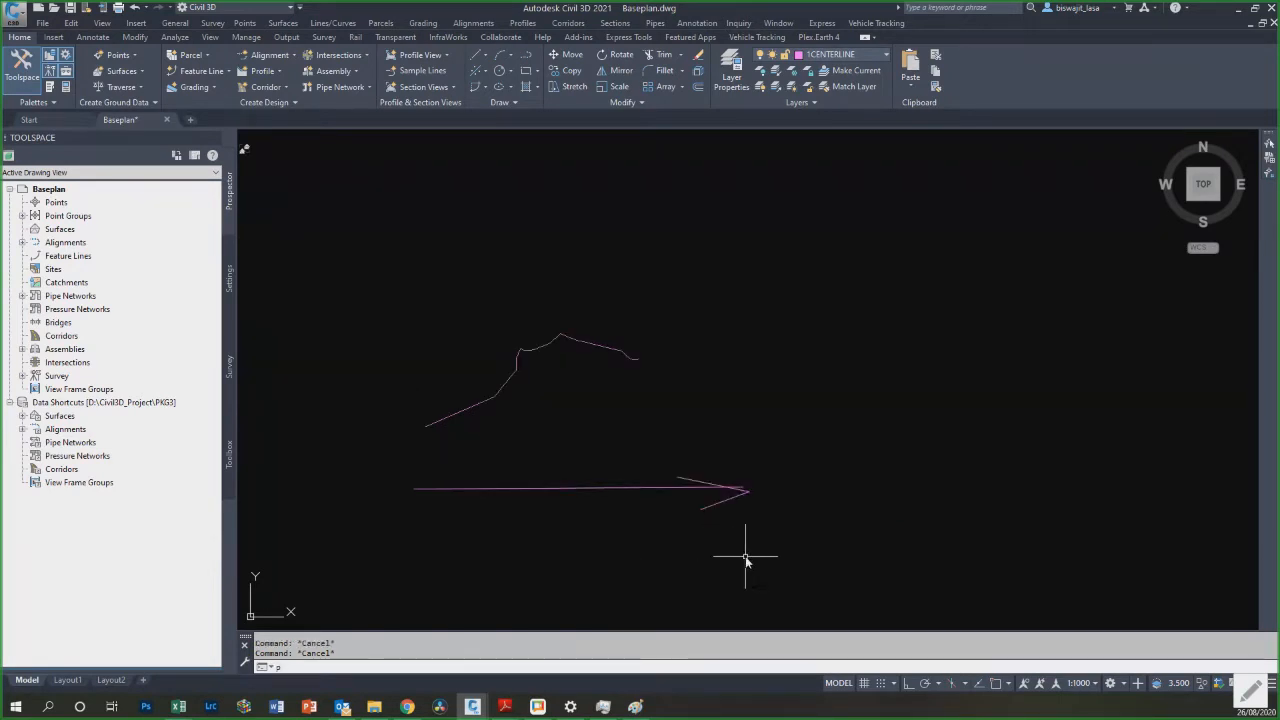
key(Return)
click(929, 256)
click(944, 345)
click(907, 450)
click(966, 519)
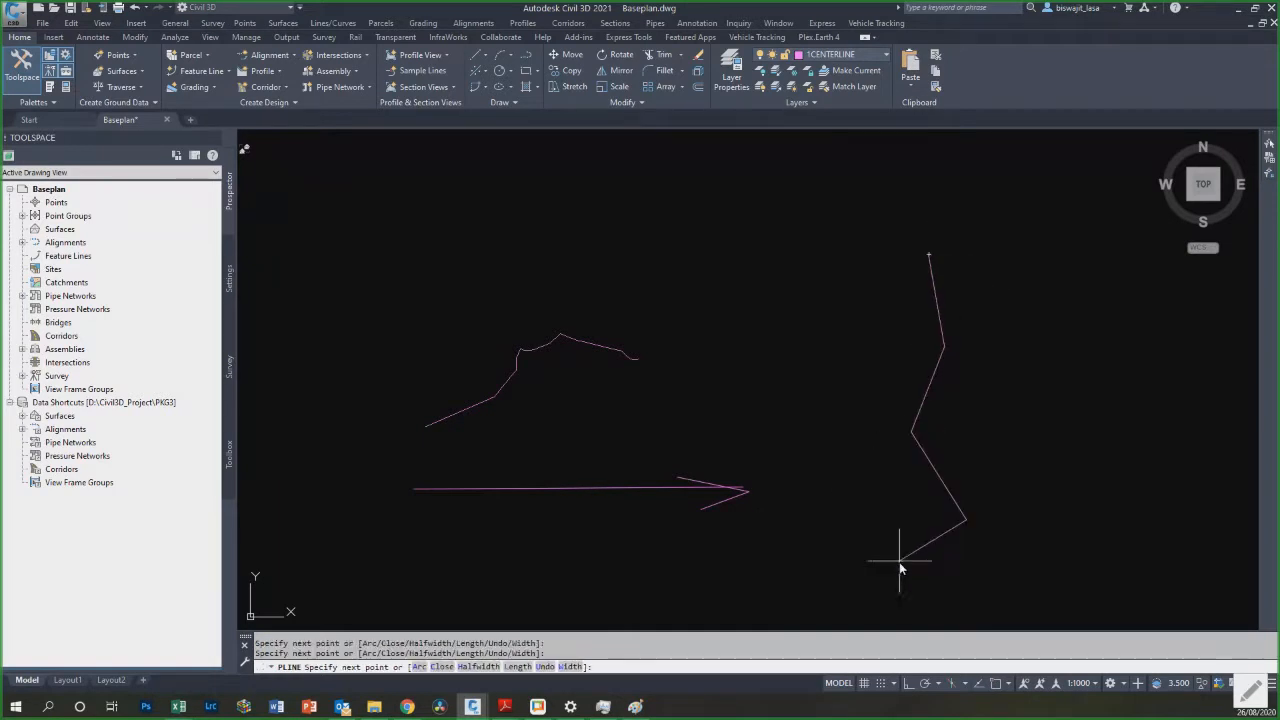
click(899, 561)
key(Escape)
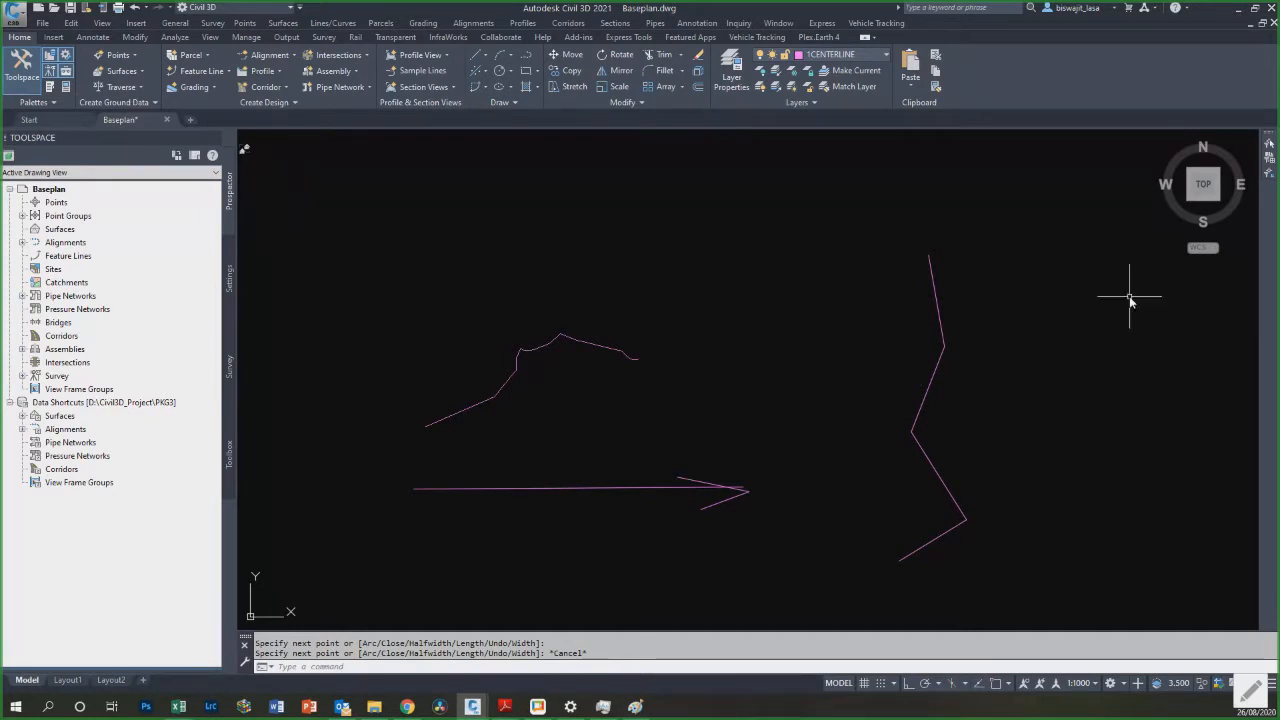
key(Escape)
key(Escape)
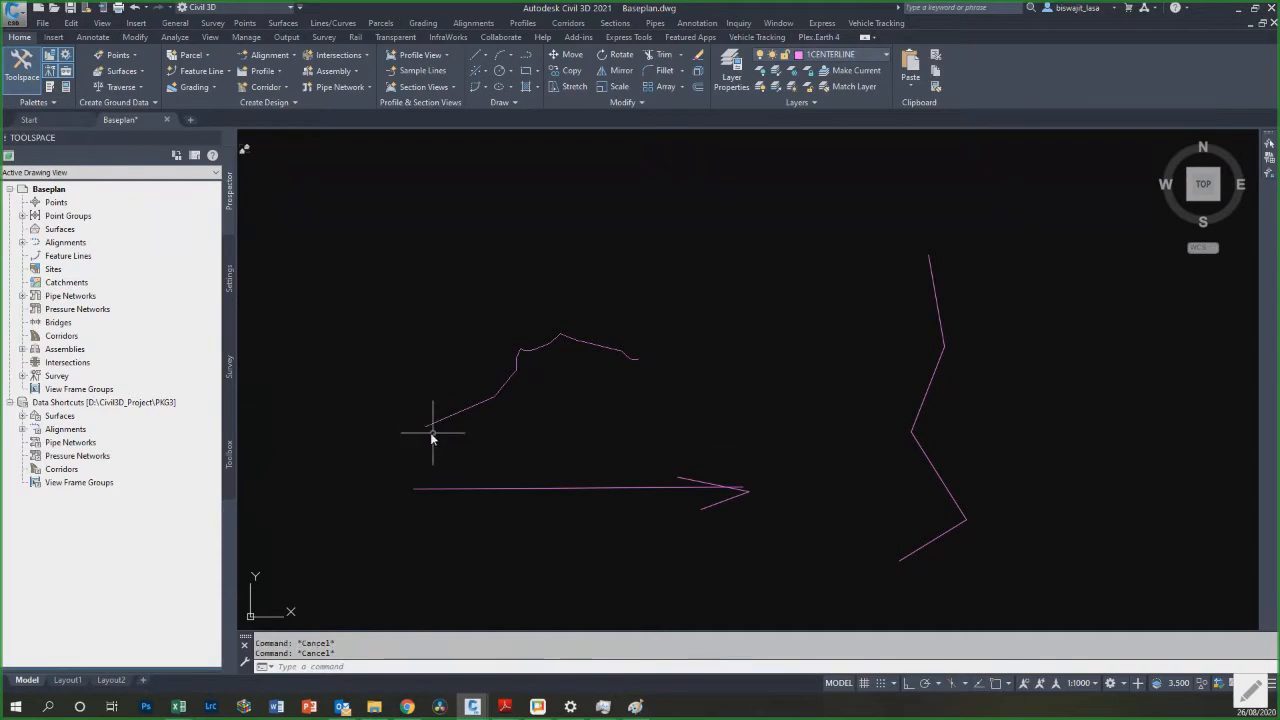
Step: Erase the zigzag polyline east of the centerline
click(1014, 563)
click(857, 266)
key(Delete)
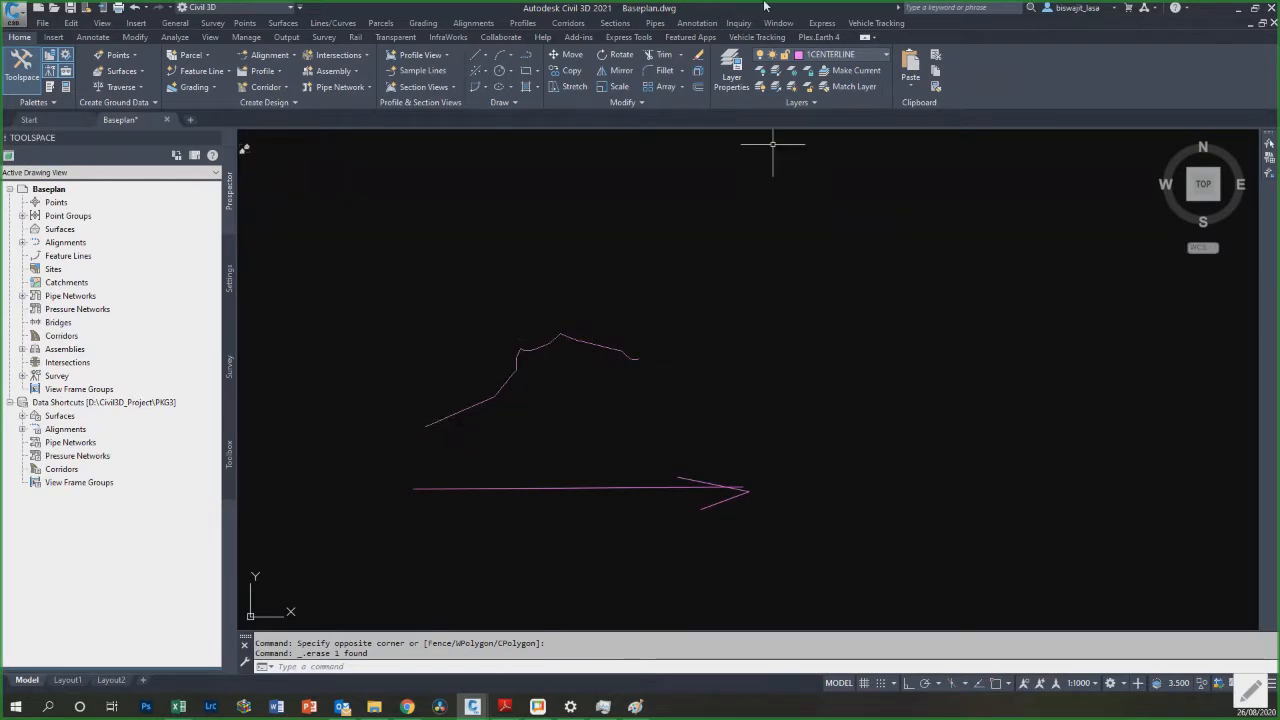
Step: Switch to the Book2 workbook in Excel and enter a formula in L9 joining I9 and H9 with a comma
drag(760, 11, 513, 447)
double_click(789, 270)
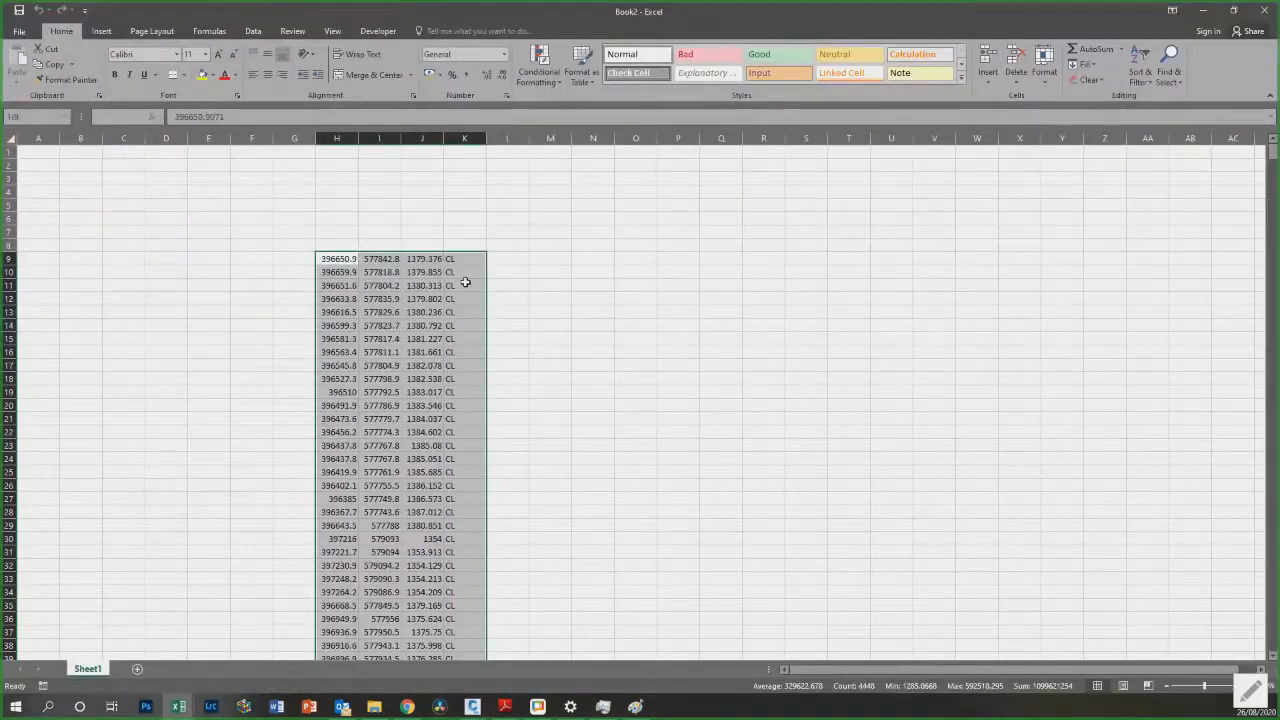
click(510, 258)
text(=)
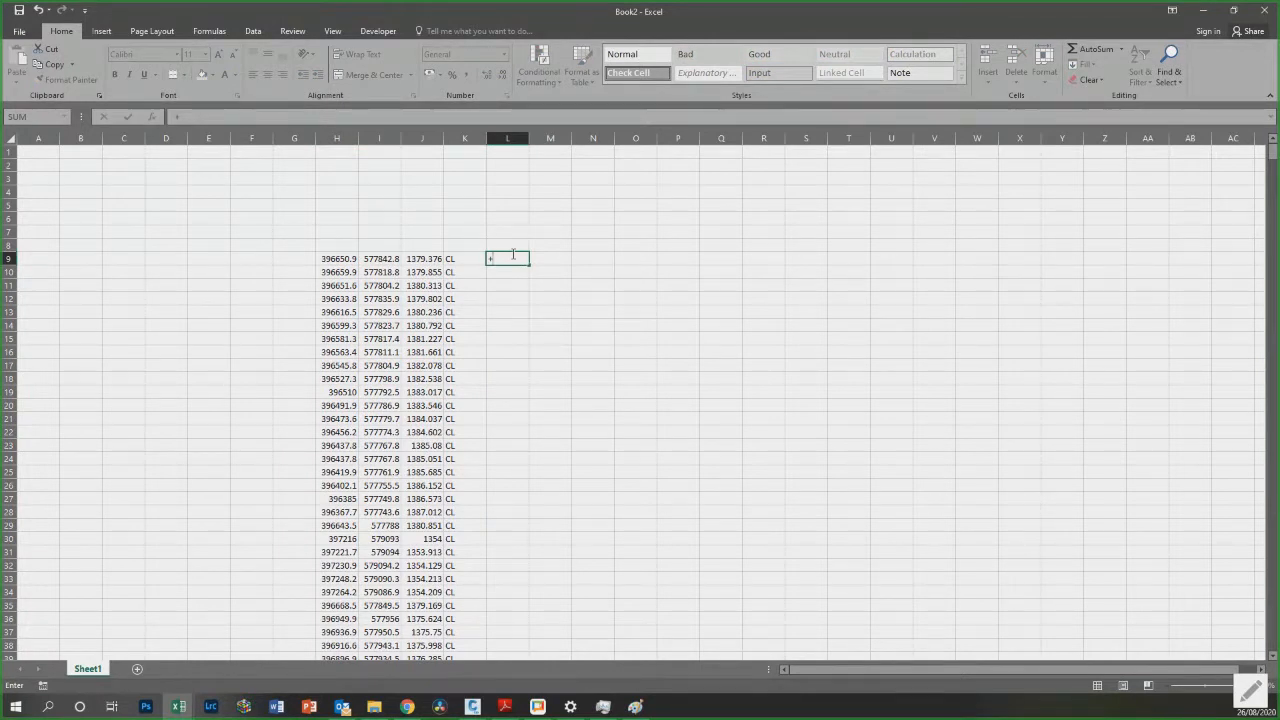
key(Left)
key(Left)
key(Left)
text(&","&)
key(Left)
key(Left)
key(Left)
key(Left)
key(Return)
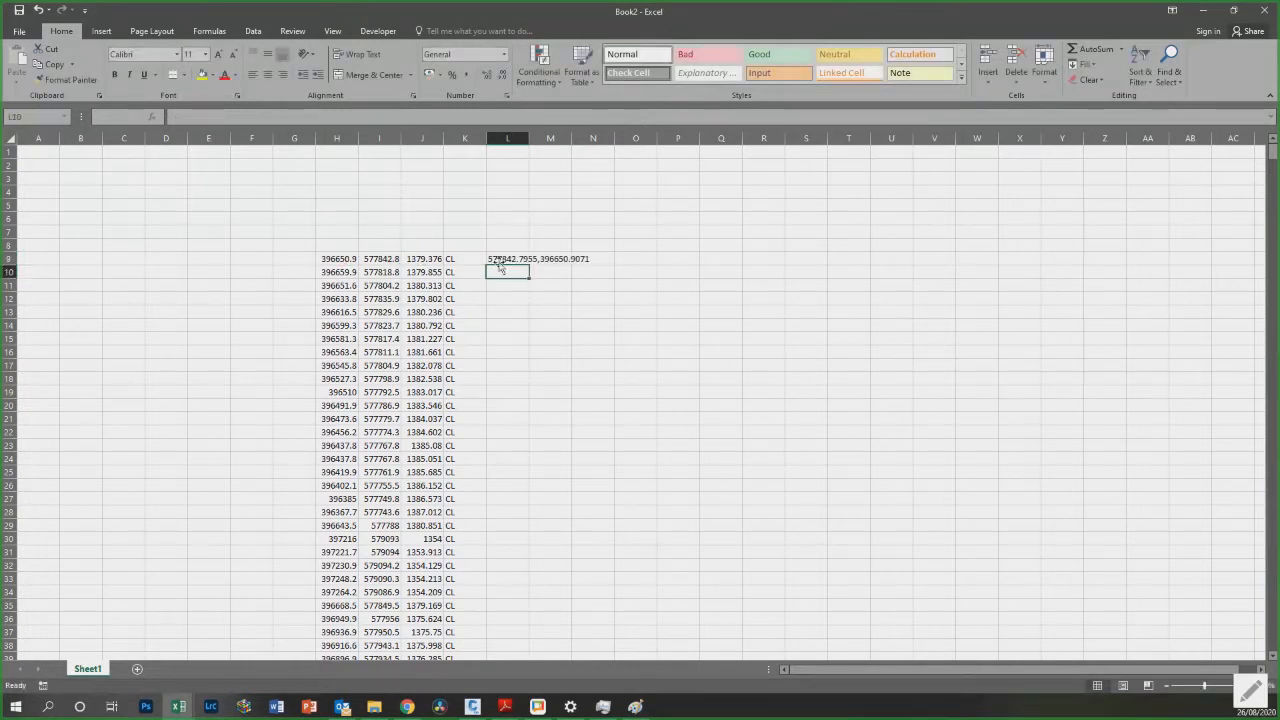
Step: Fill the L9 coordinate formula down column L for all CL points and copy the resulting coordinate pairs
click(501, 257)
drag(529, 265, 531, 293)
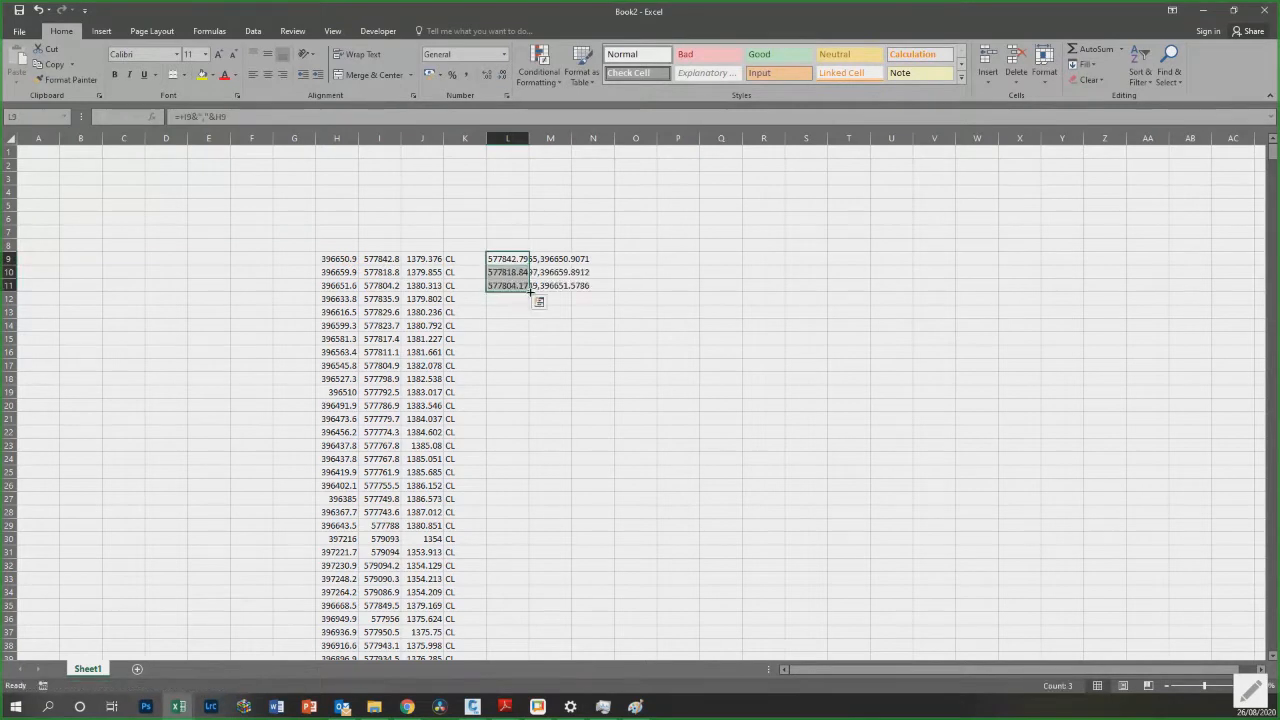
double_click(531, 292)
key(ctrl+c)
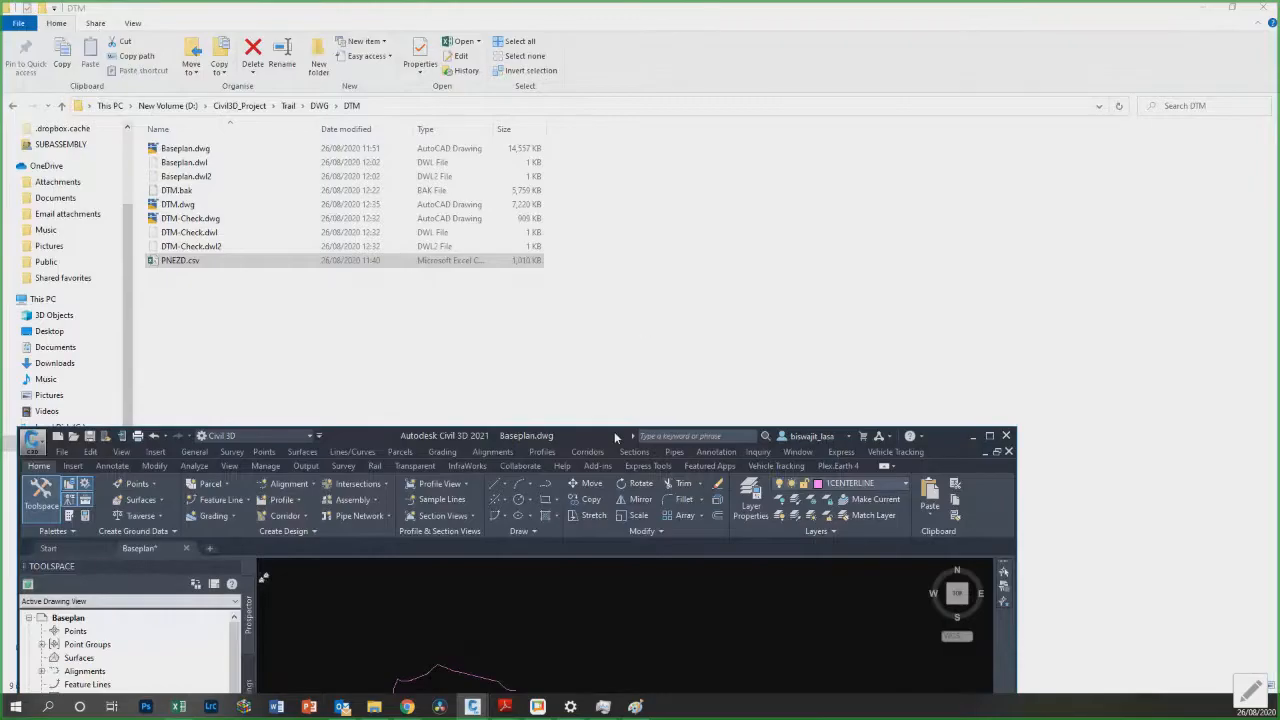
Step: Switch to the Baseplan drawing in Civil 3D and draw a polyline from the copied coordinate pairs
double_click(615, 435)
key(Escape)
text(pl)
key(Return)
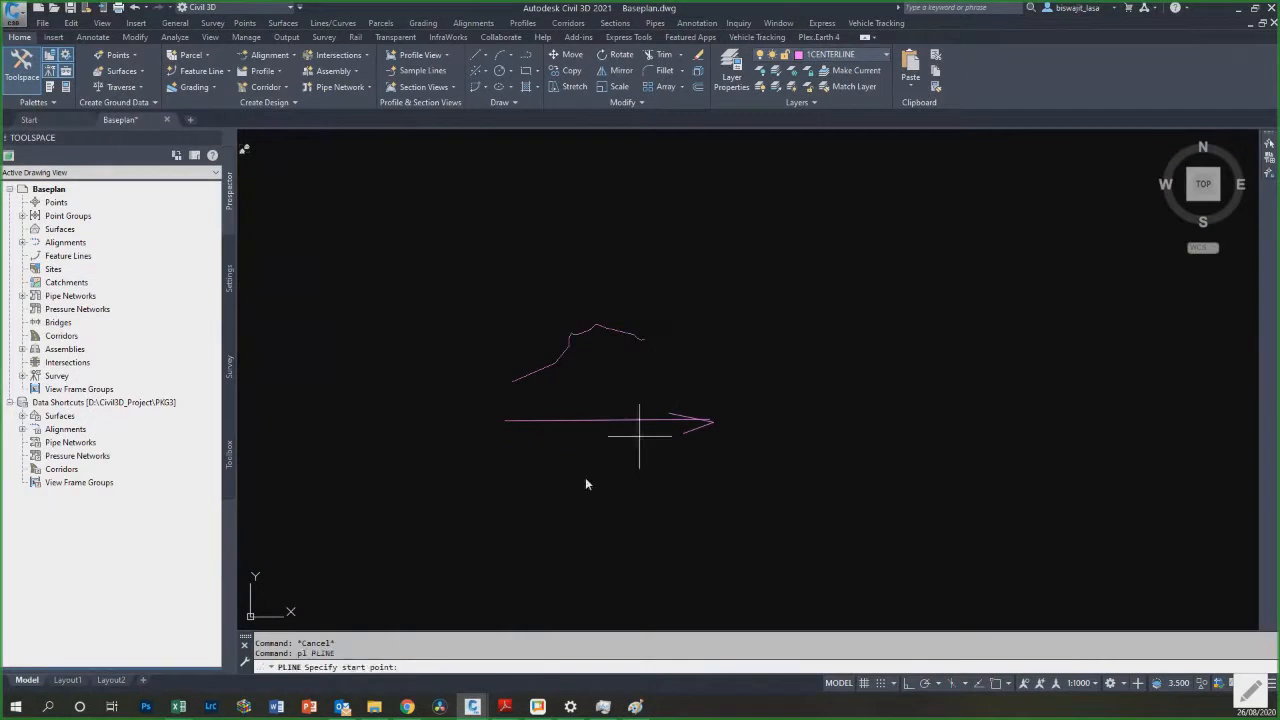
right_click(469, 666)
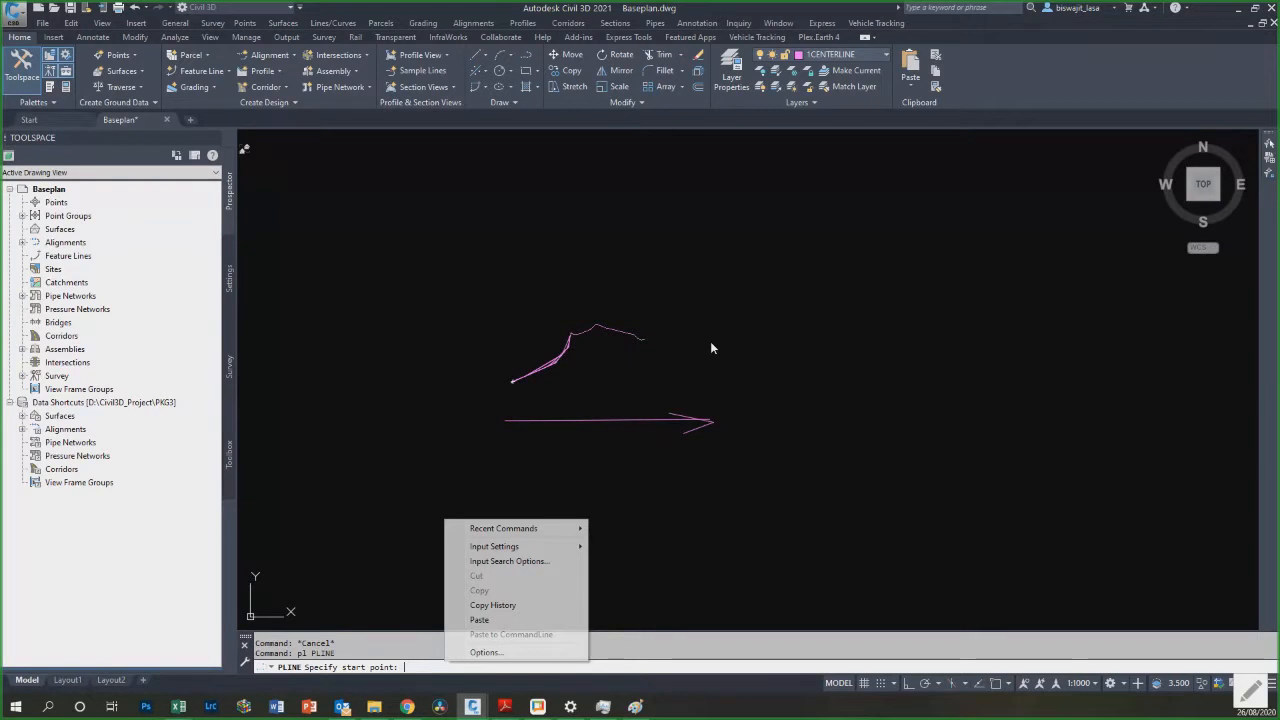
key(Return)
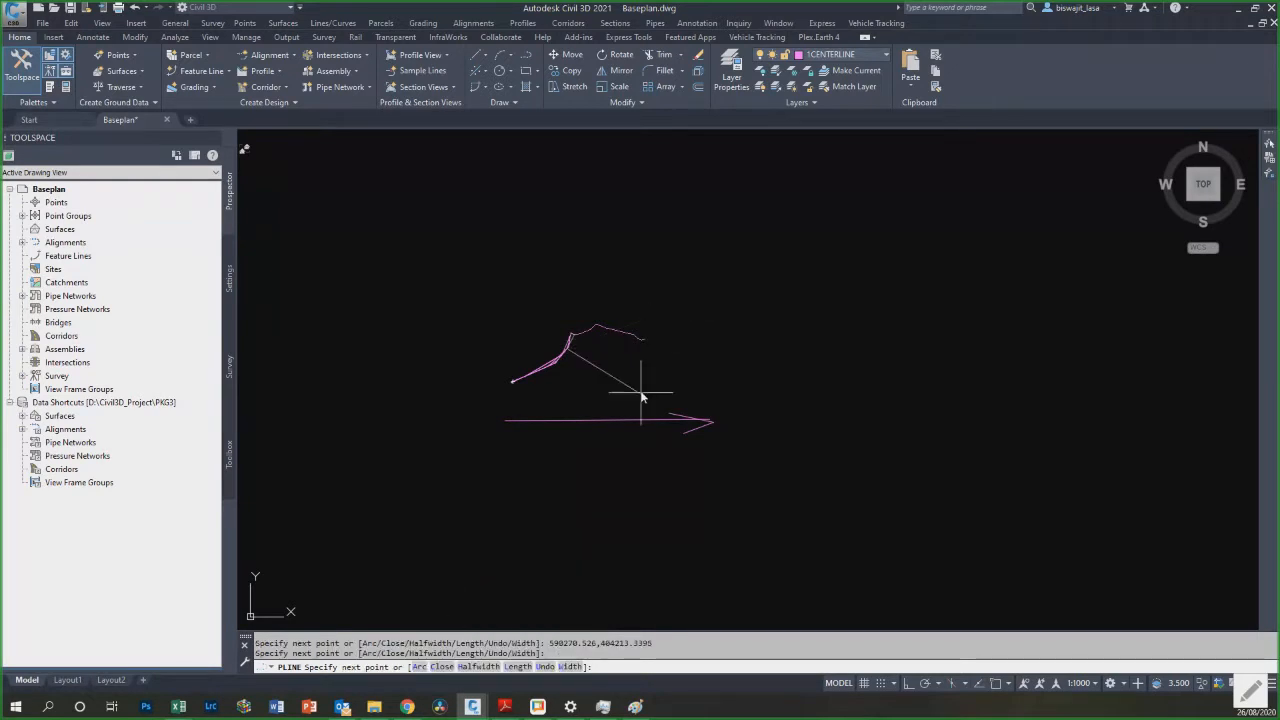
key(Escape)
Step: Examine how the polyline drawn from the pasted coordinates follows the road centerline
click(586, 360)
scroll(523, 306, up, 6)
scroll(488, 449, up, 4)
key(Escape)
scroll(487, 404, down, 4)
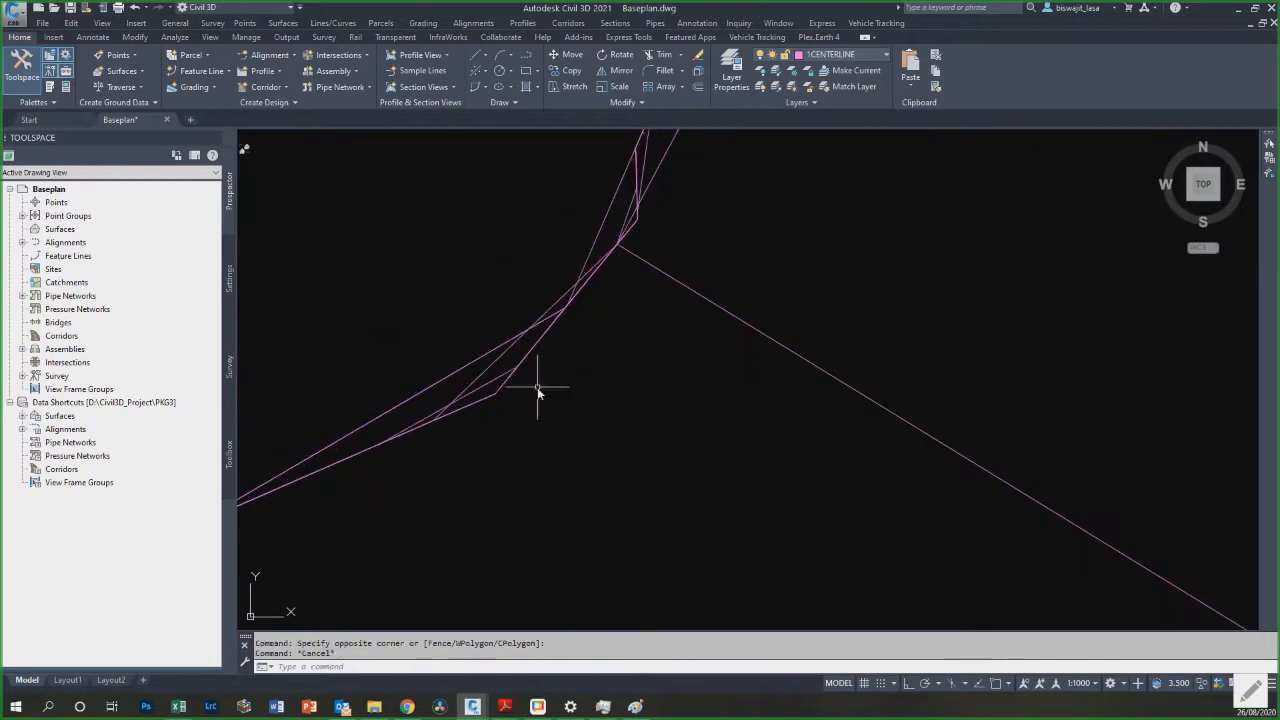
scroll(470, 385, down, 3)
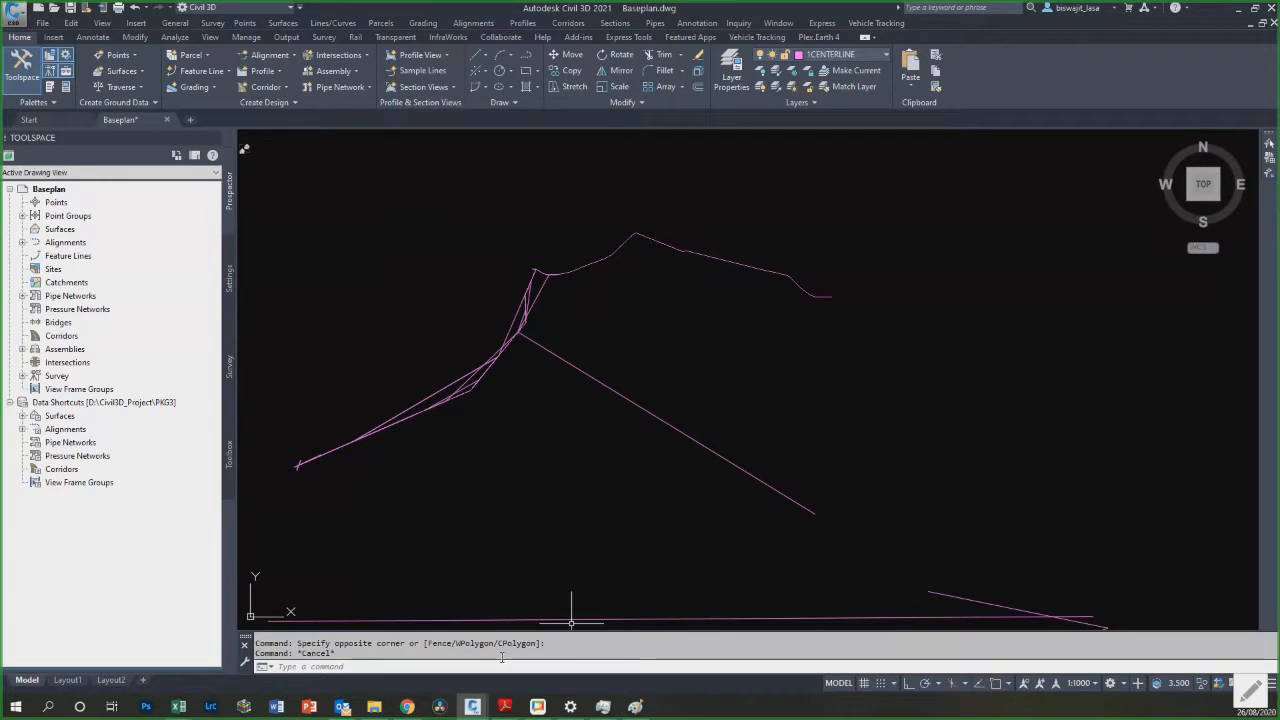
Step: Switch to Book2 in Excel, review the CL points and their coordinate pairs in rows 9 to 16, and cancel the pending copy
click(178, 706)
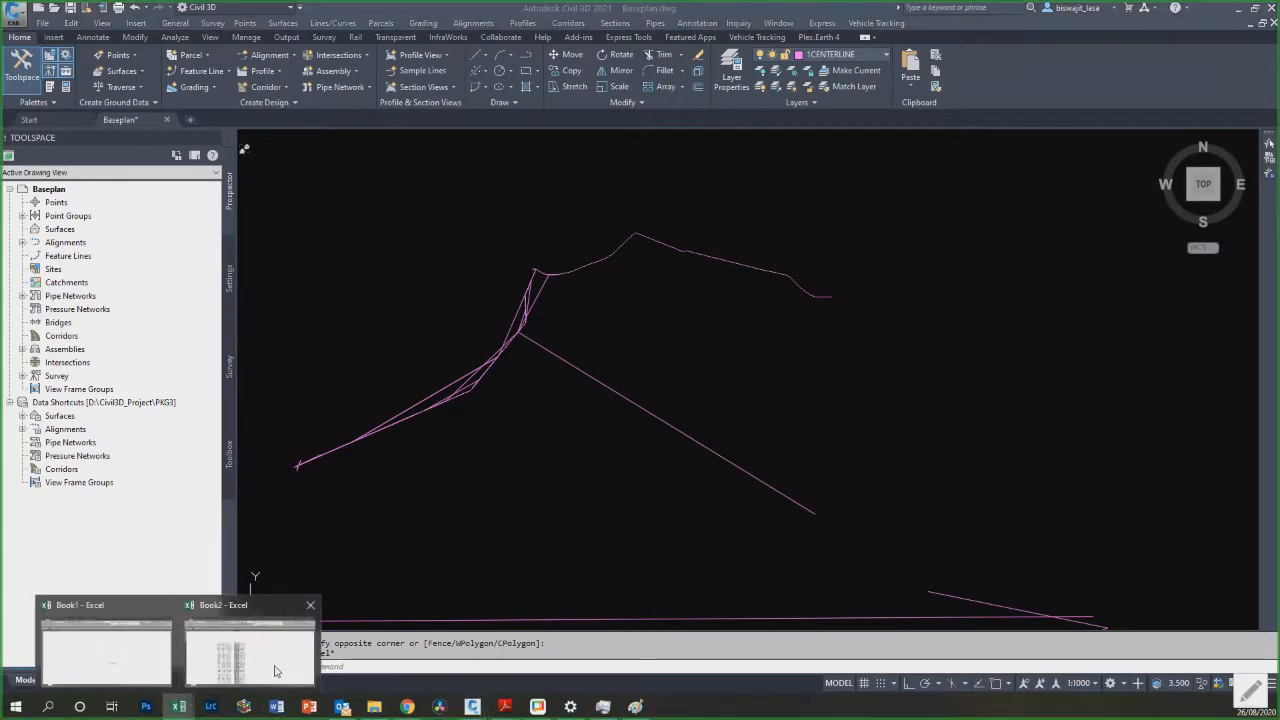
click(222, 673)
drag(340, 258, 638, 343)
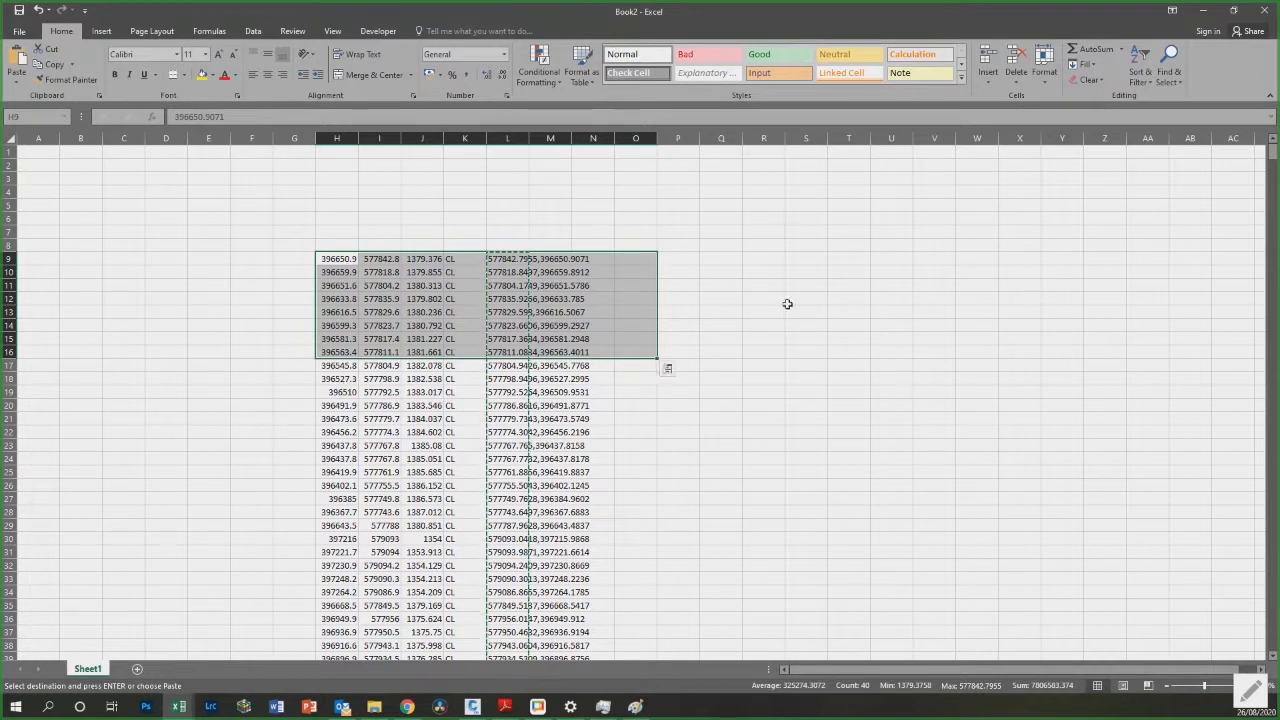
click(841, 382)
key(Escape)
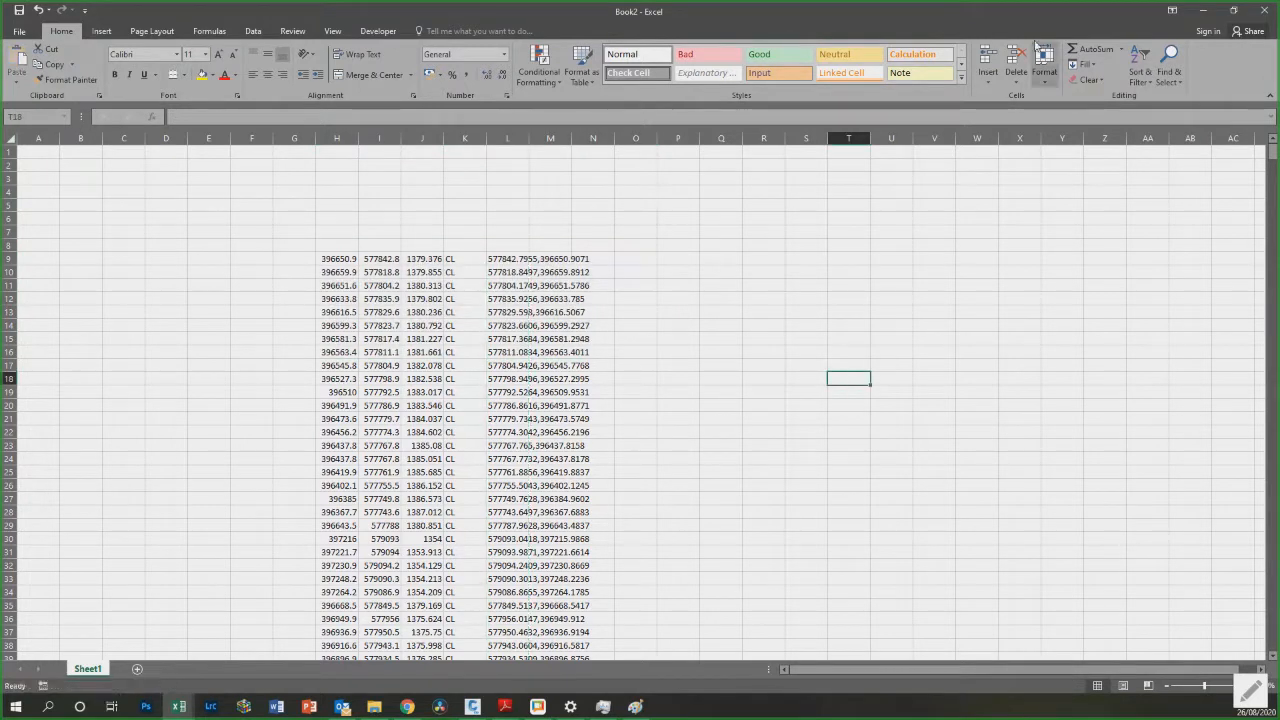
Step: Return to the Baseplan drawing in Civil 3D and erase the polyline drawn from the pasted coordinates
drag(1038, 8, 1021, 300)
click(678, 349)
click(678, 349)
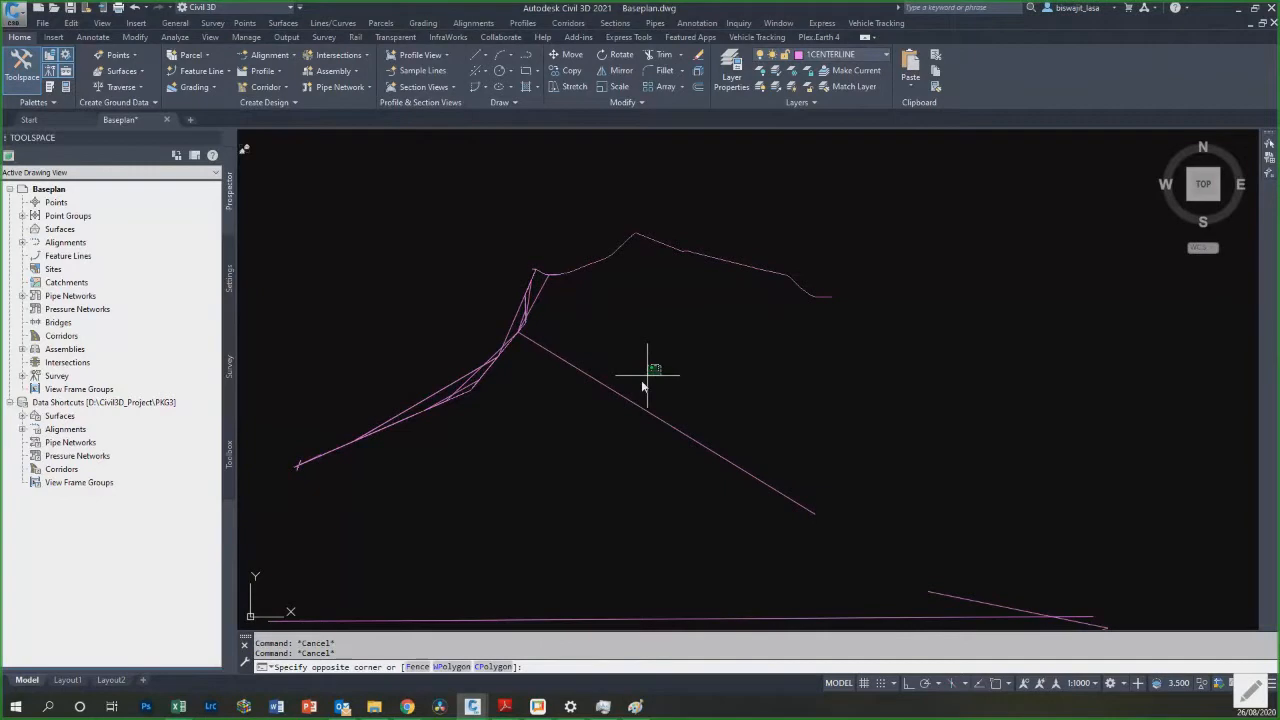
click(561, 446)
scroll(277, 466, up, 3)
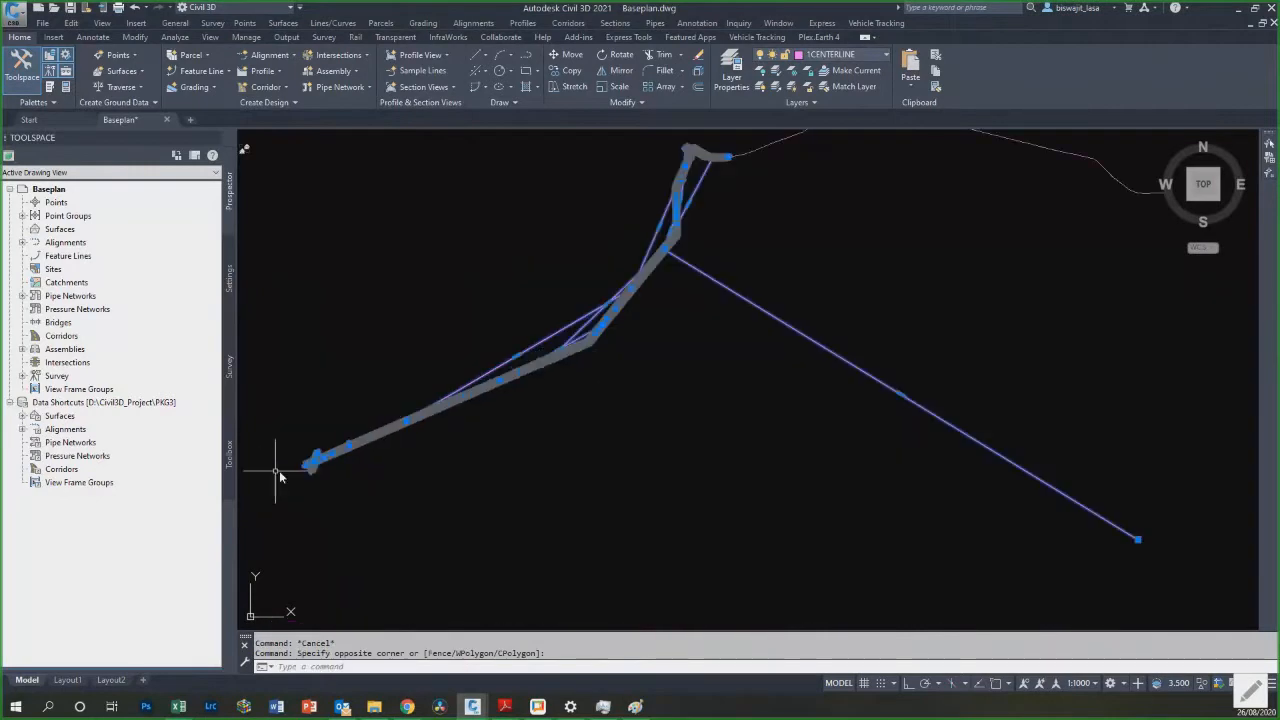
scroll(308, 452, up, 5)
scroll(308, 452, down, 5)
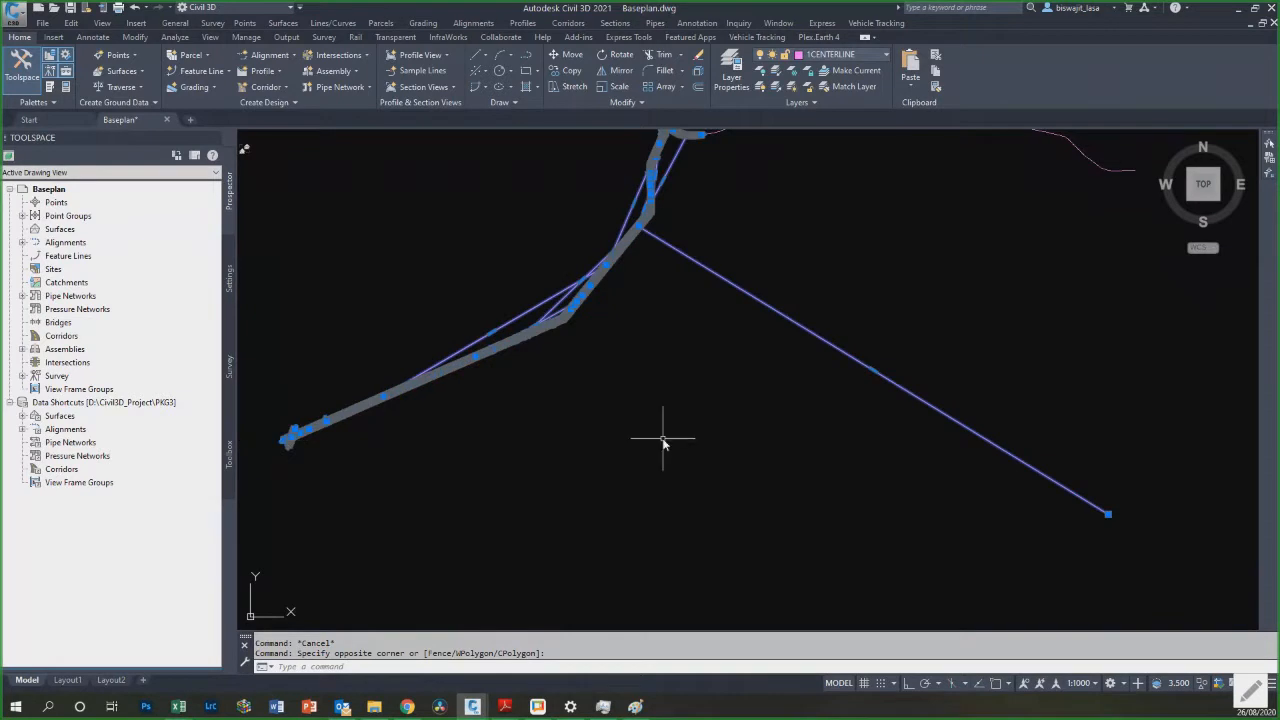
scroll(663, 366, down, 4)
text(e)
key(Return)
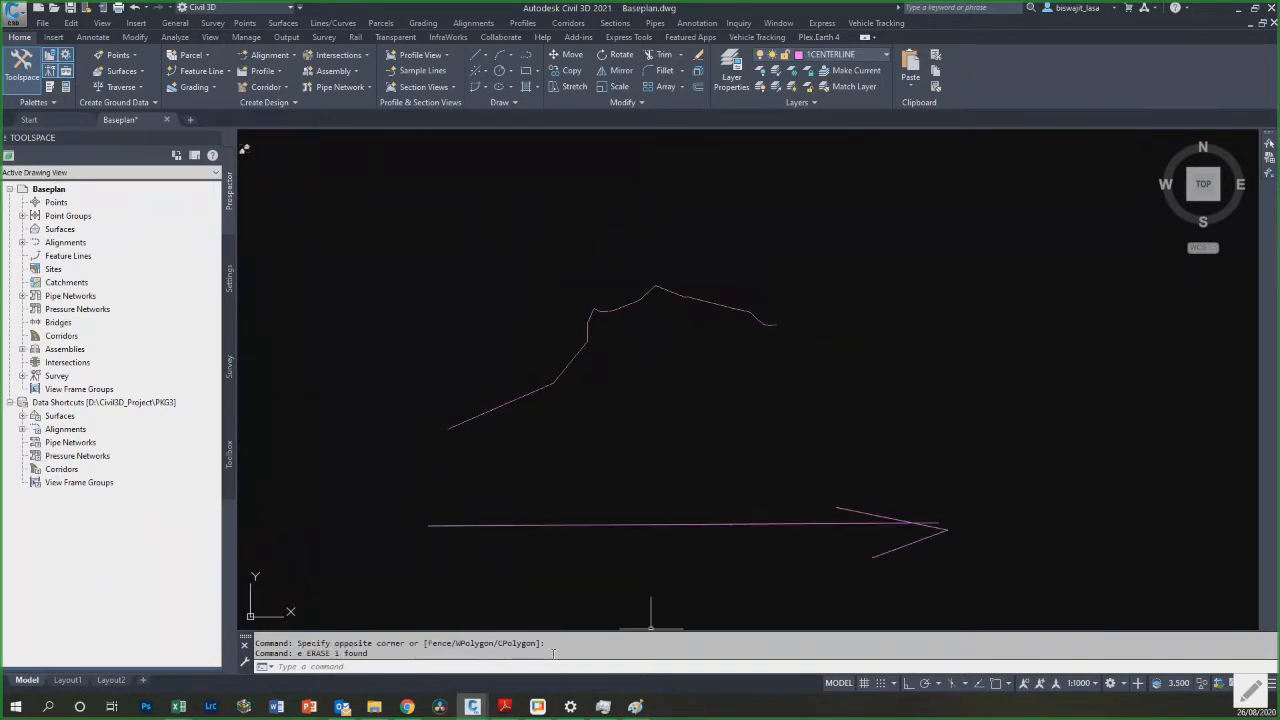
mouse_move(178, 707)
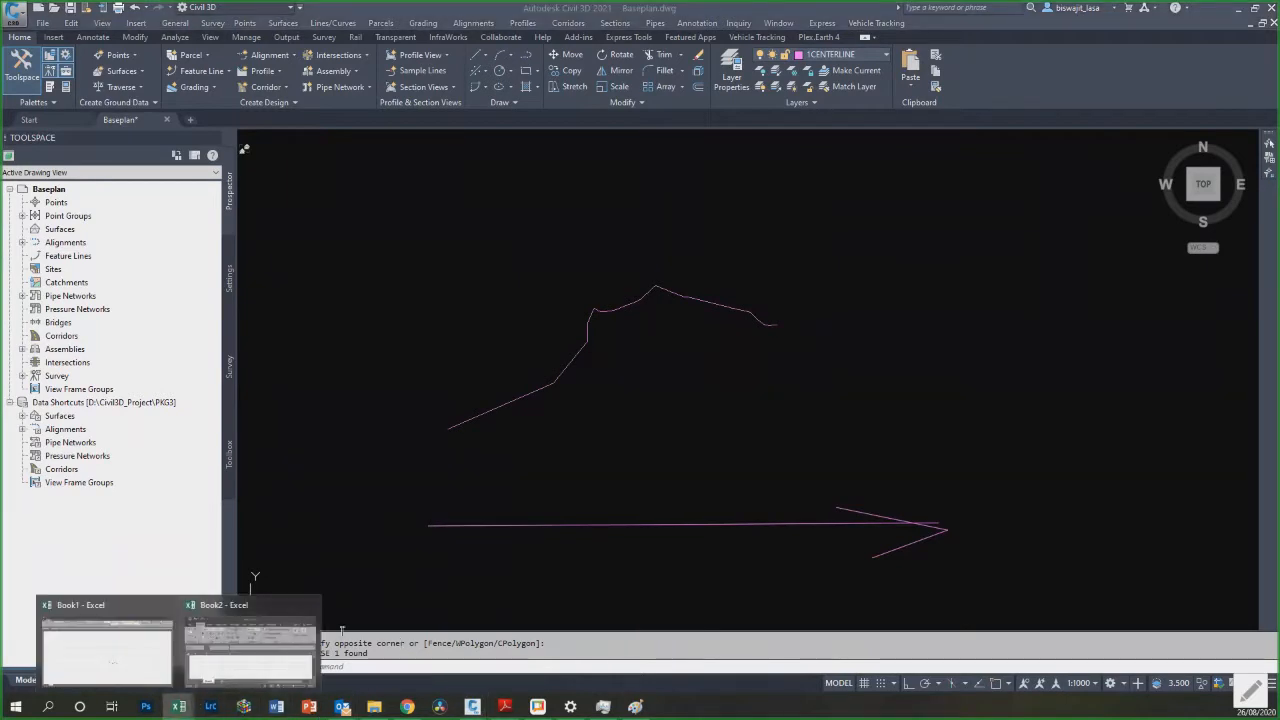
Step: Switch to Book2 in Excel and sort the CL point data in H9:K1120 by column I from smallest to largest, then by column H
click(245, 640)
double_click(1020, 368)
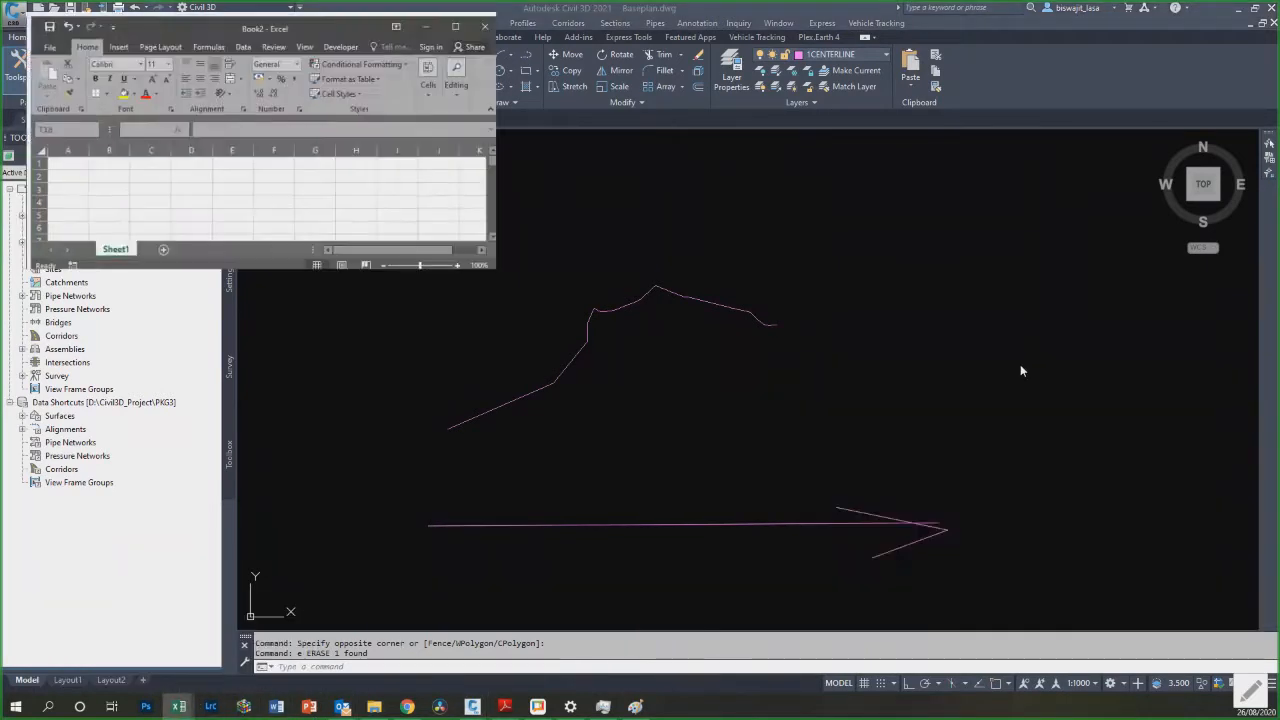
click(339, 259)
drag(339, 259, 446, 279)
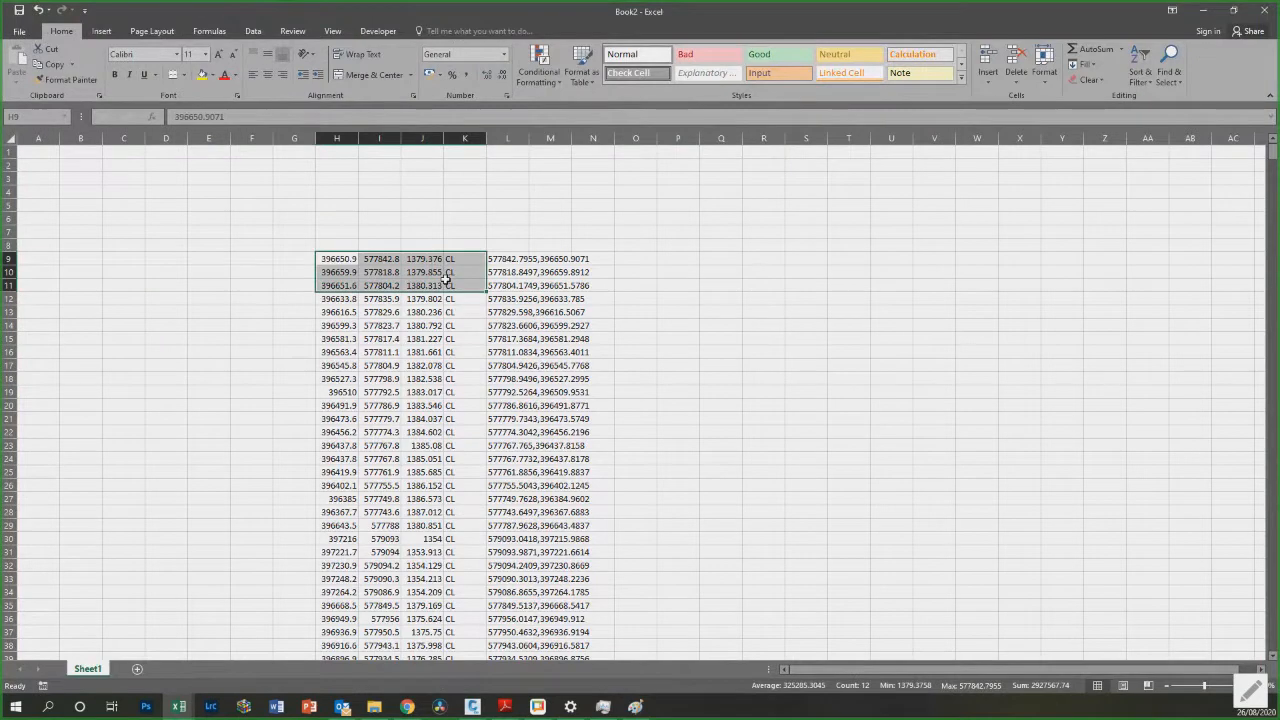
key(ctrl+shift+Down)
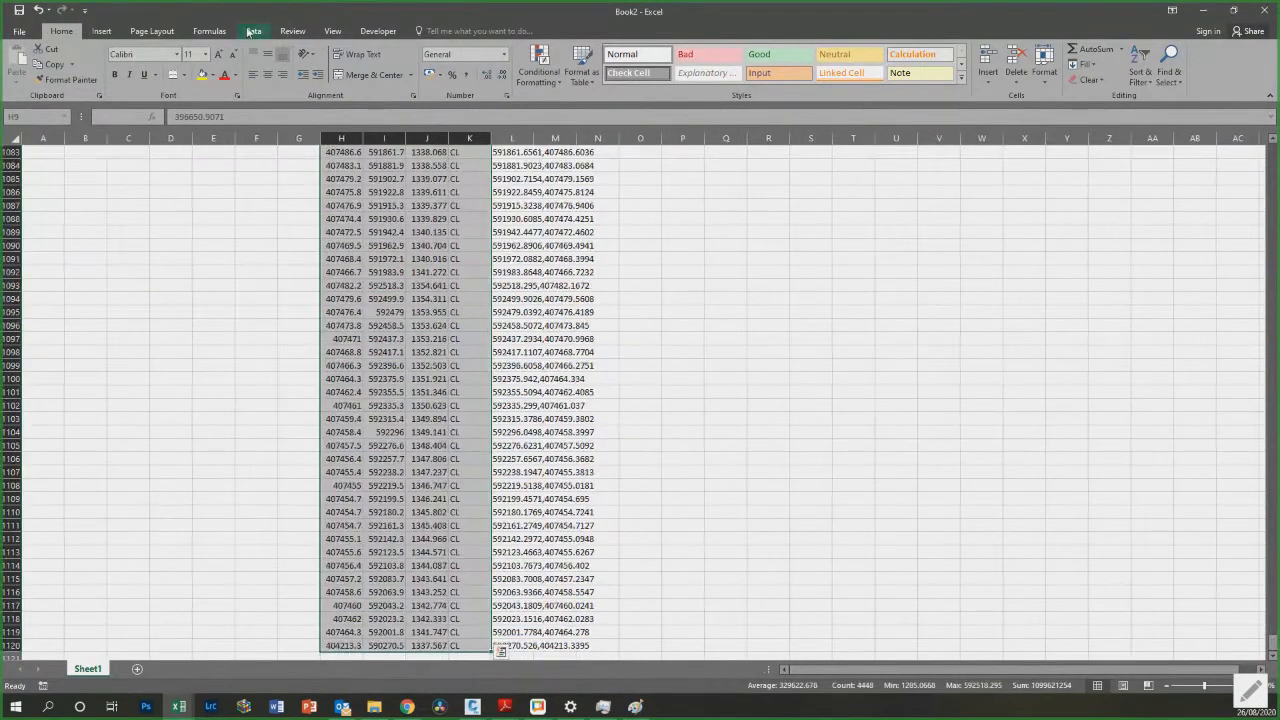
click(253, 31)
click(436, 70)
drag(408, 102, 912, 142)
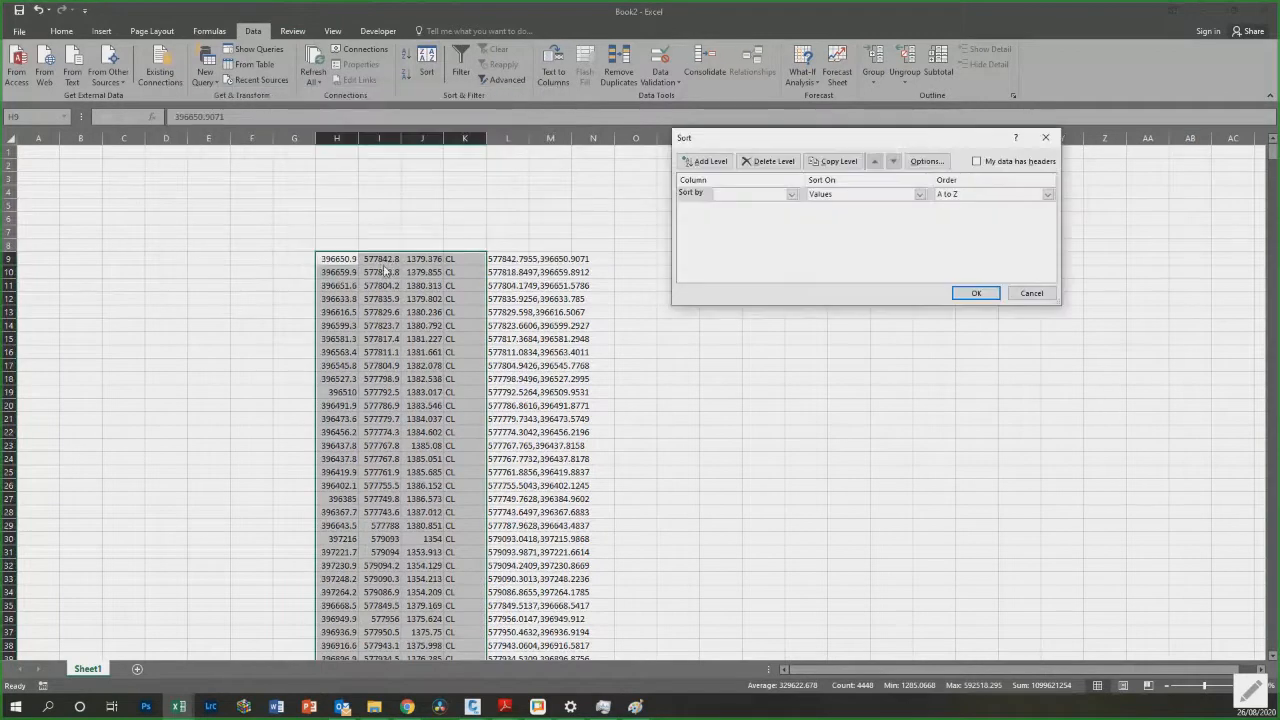
click(736, 196)
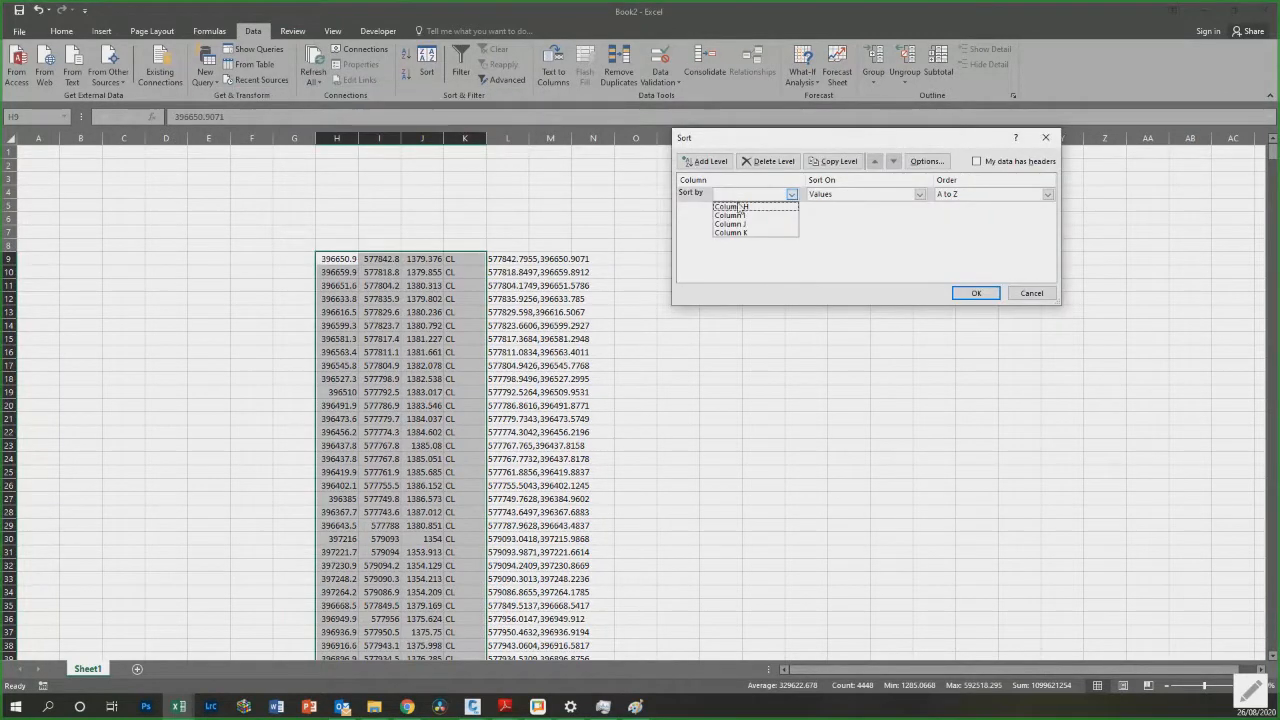
click(743, 218)
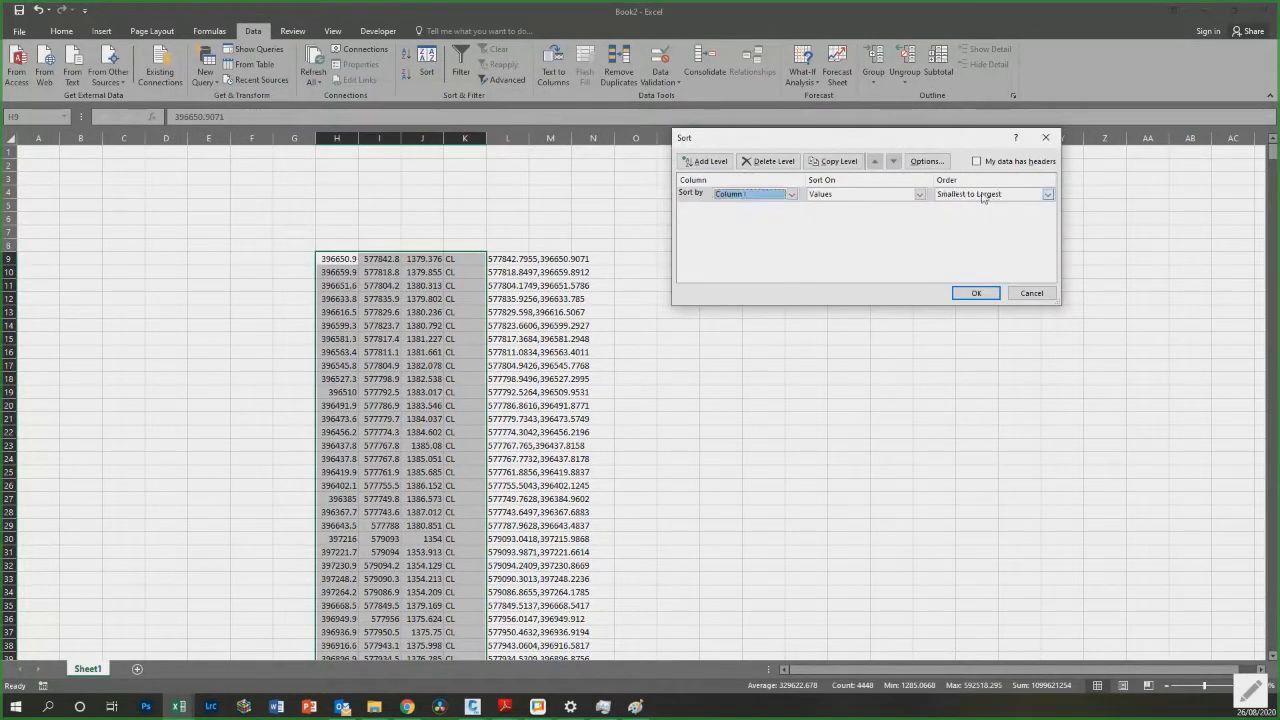
click(705, 161)
click(762, 210)
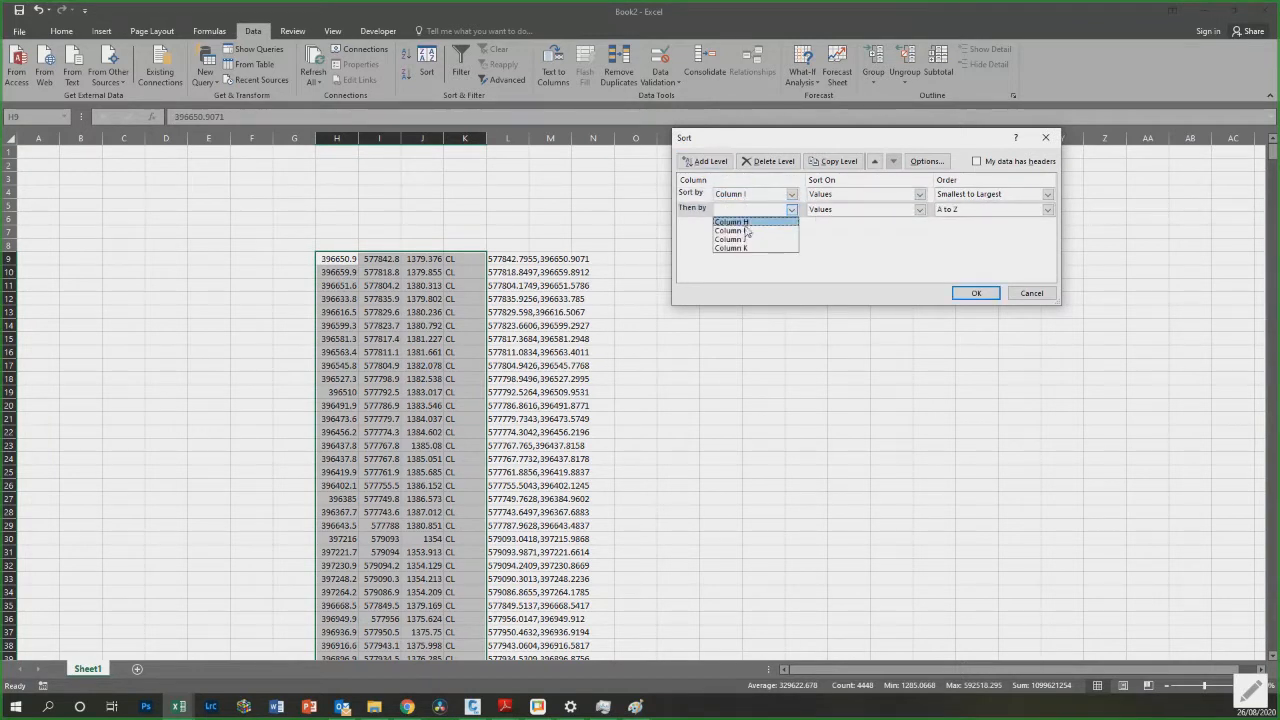
click(748, 223)
click(976, 293)
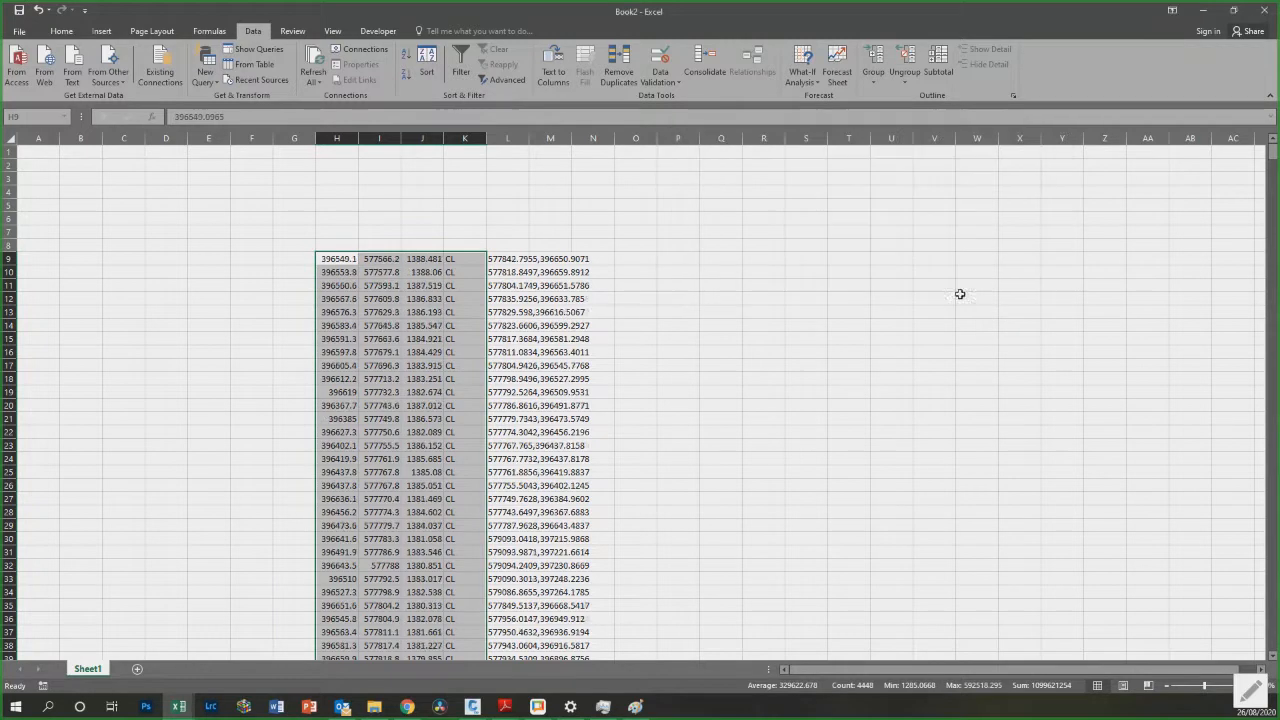
Step: Fit column L to its content and copy the coordinate pairs from L9 down to L1120
double_click(529, 138)
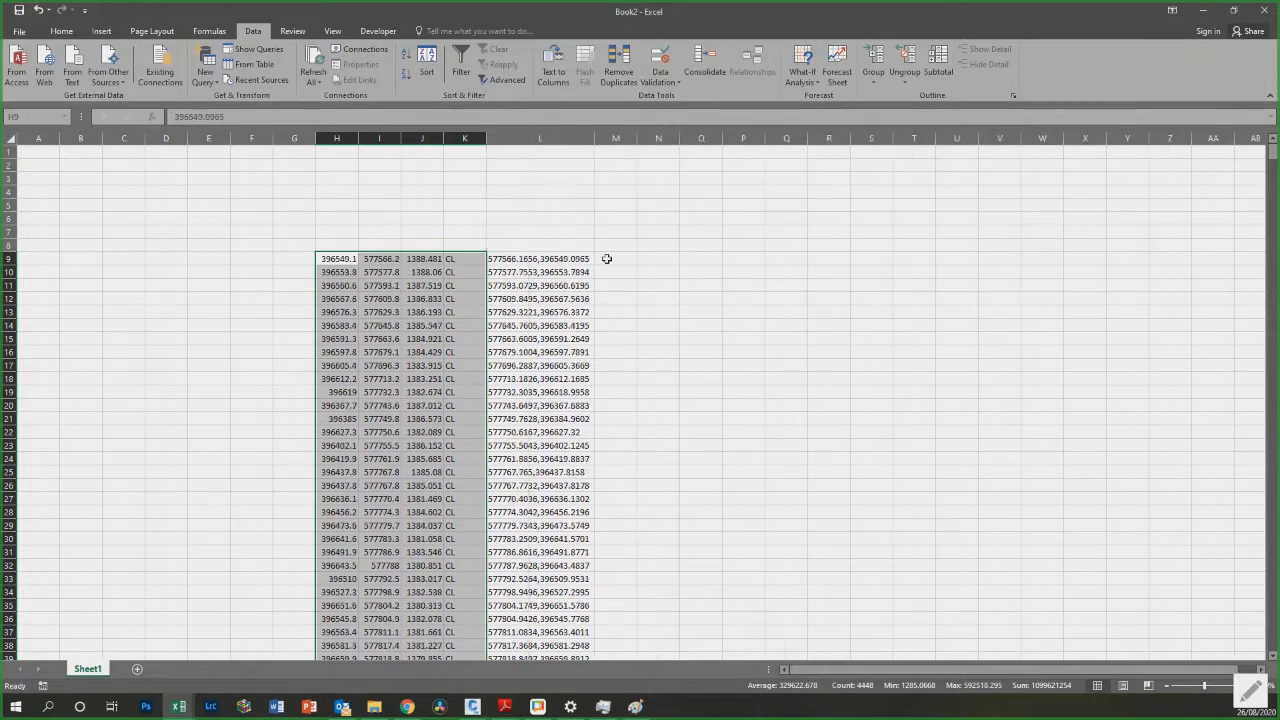
click(565, 259)
key(ctrl+shift+Down)
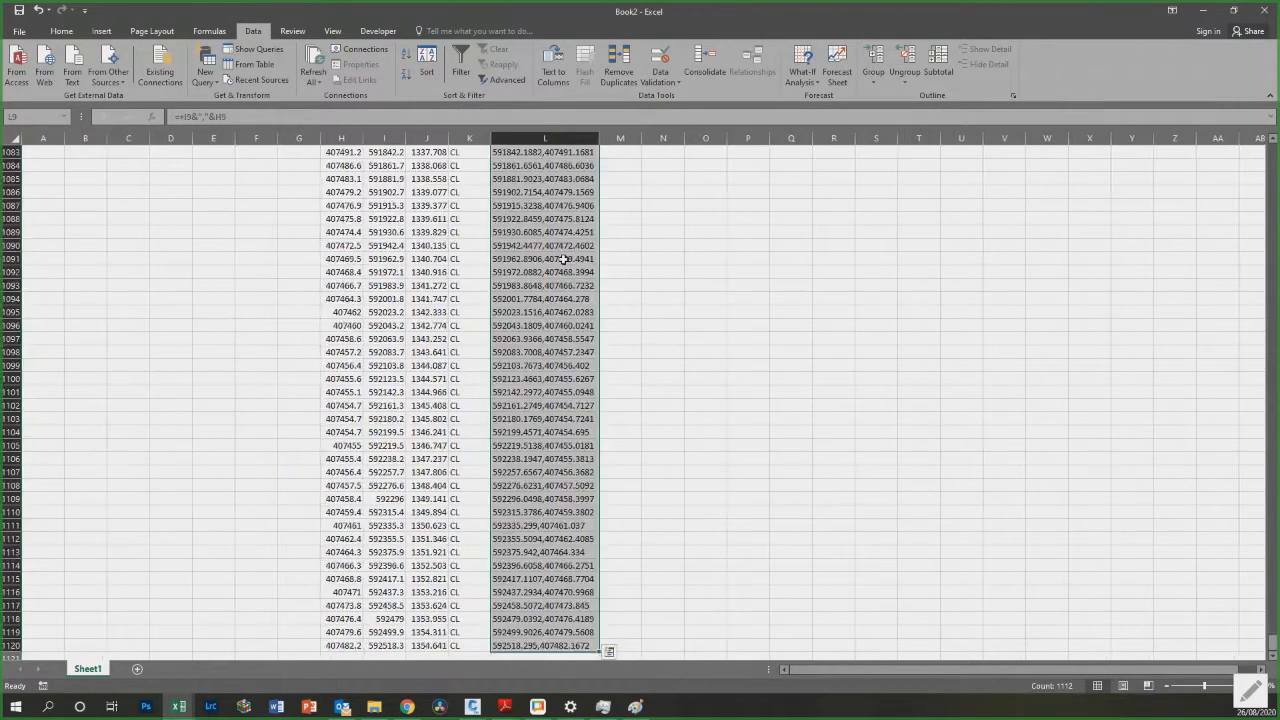
key(ctrl+c)
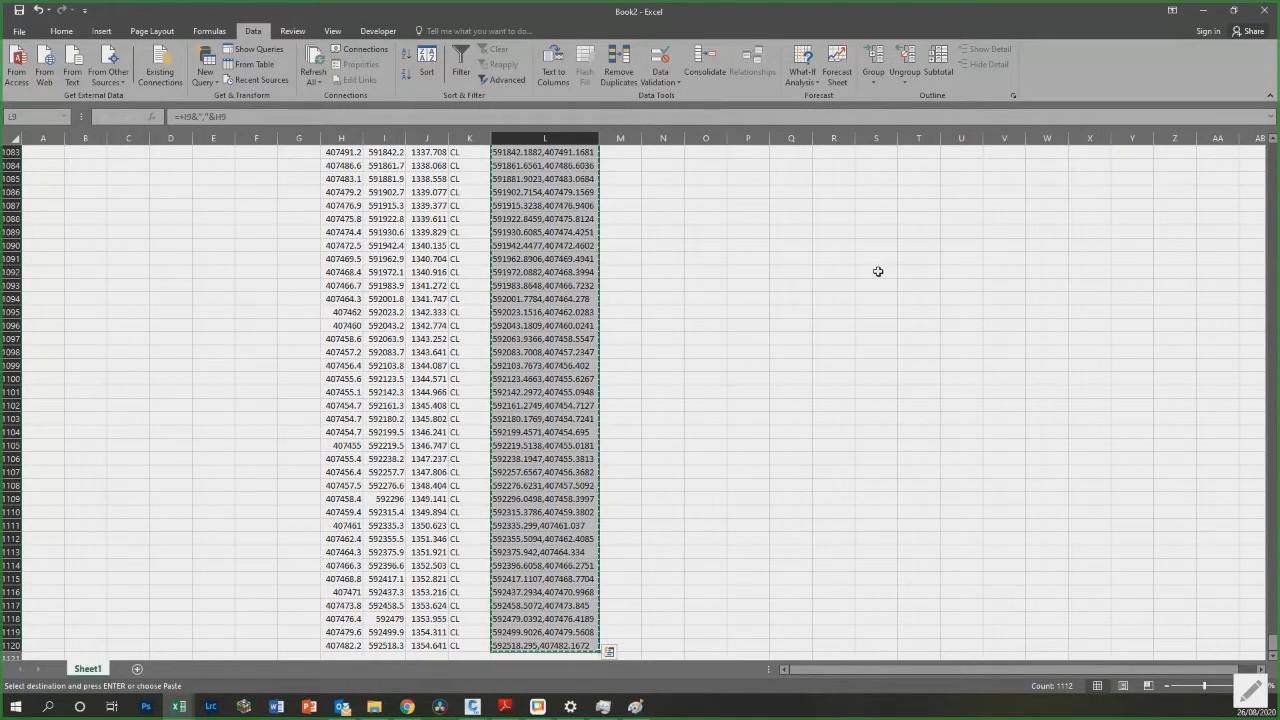
Step: Return to the Baseplan drawing in Civil 3D and draw a polyline from the copied, sorted coordinate pairs
click(1203, 10)
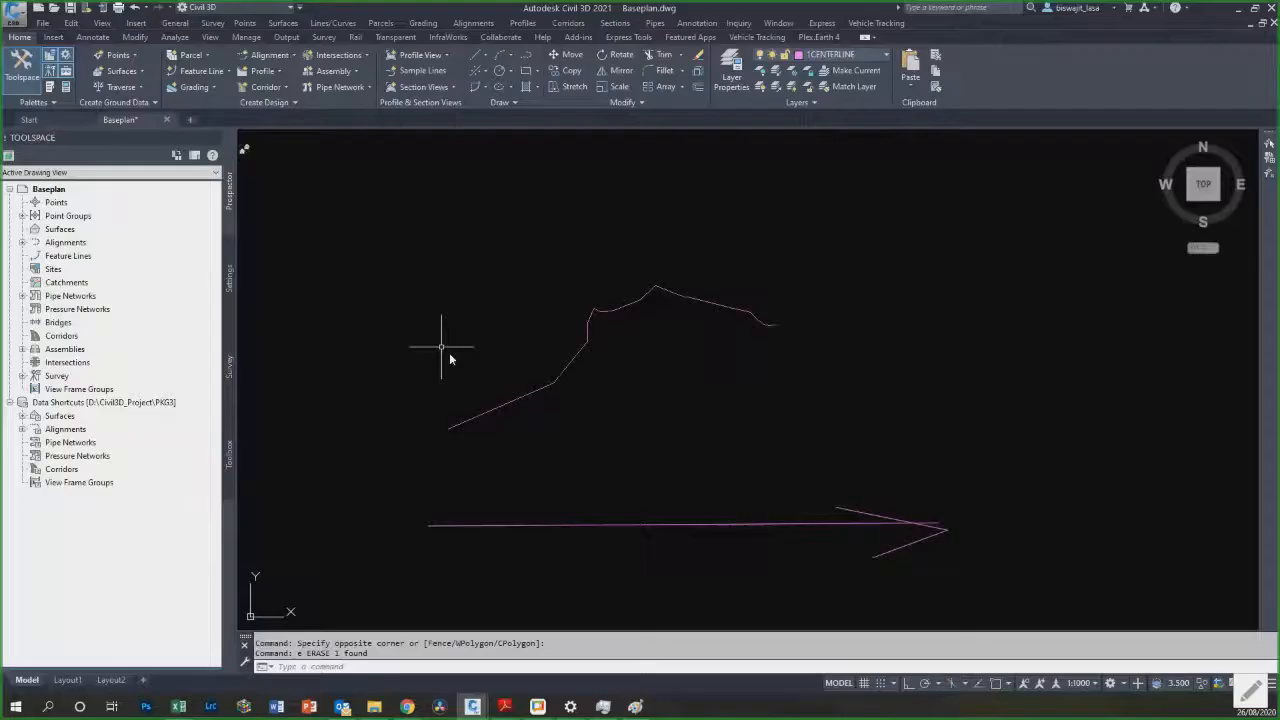
text(pl)
key(Return)
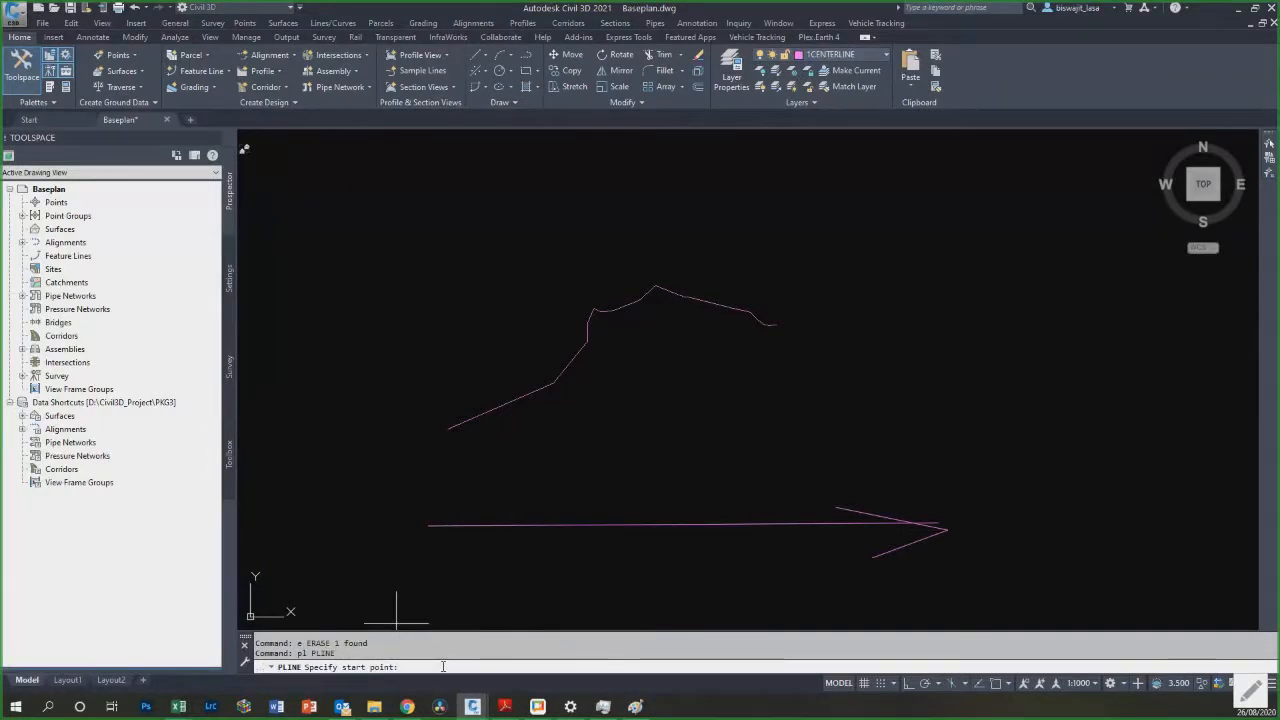
right_click(443, 666)
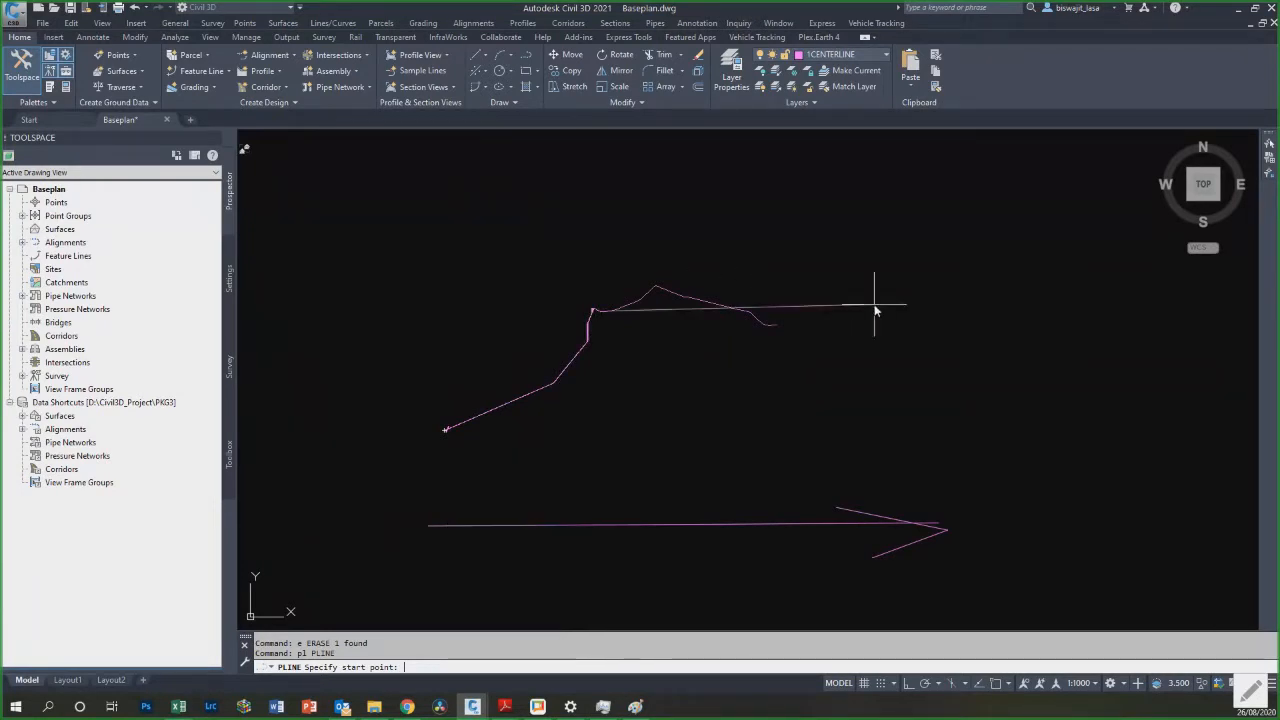
key(Escape)
key(Escape)
Step: Examine how the polyline drawn from the sorted coordinates runs along the existing road centerline
scroll(576, 344, up, 4)
scroll(594, 300, up, 3)
scroll(674, 286, down, 3)
scroll(674, 280, up, 3)
key(Escape)
click(662, 301)
scroll(640, 228, down, 2)
scroll(757, 389, down, 2)
scroll(580, 440, up, 3)
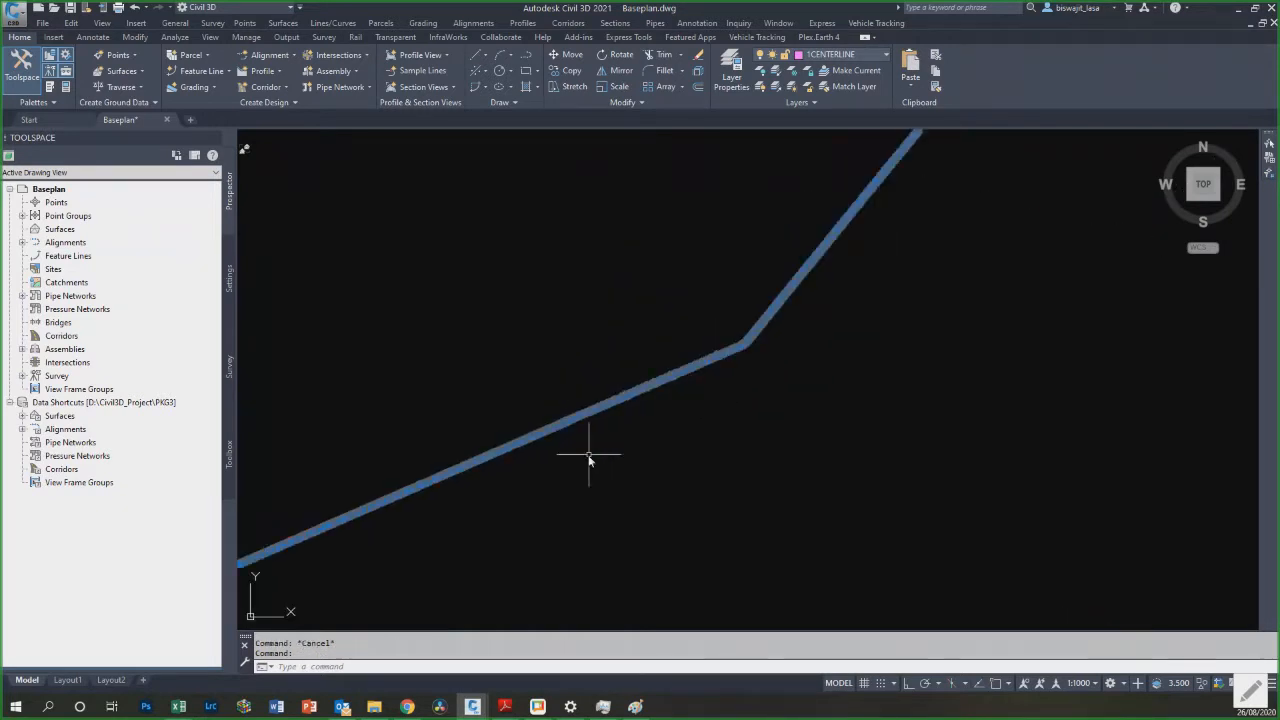
Step: Change the colour of the spiked centreline polyline to cyan through its object properties
scroll(700, 390, down, 4)
key(Escape)
scroll(811, 354, up, 3)
key(Escape)
scroll(686, 343, up, 2)
scroll(620, 466, up, 2)
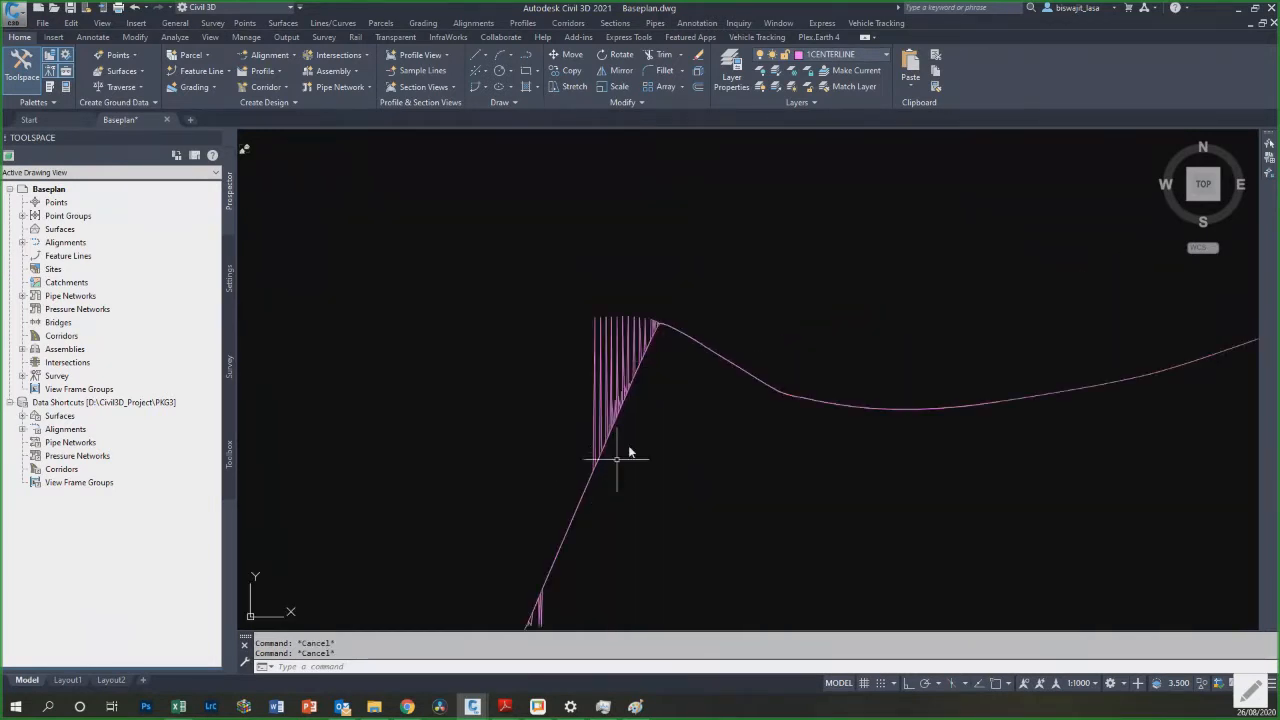
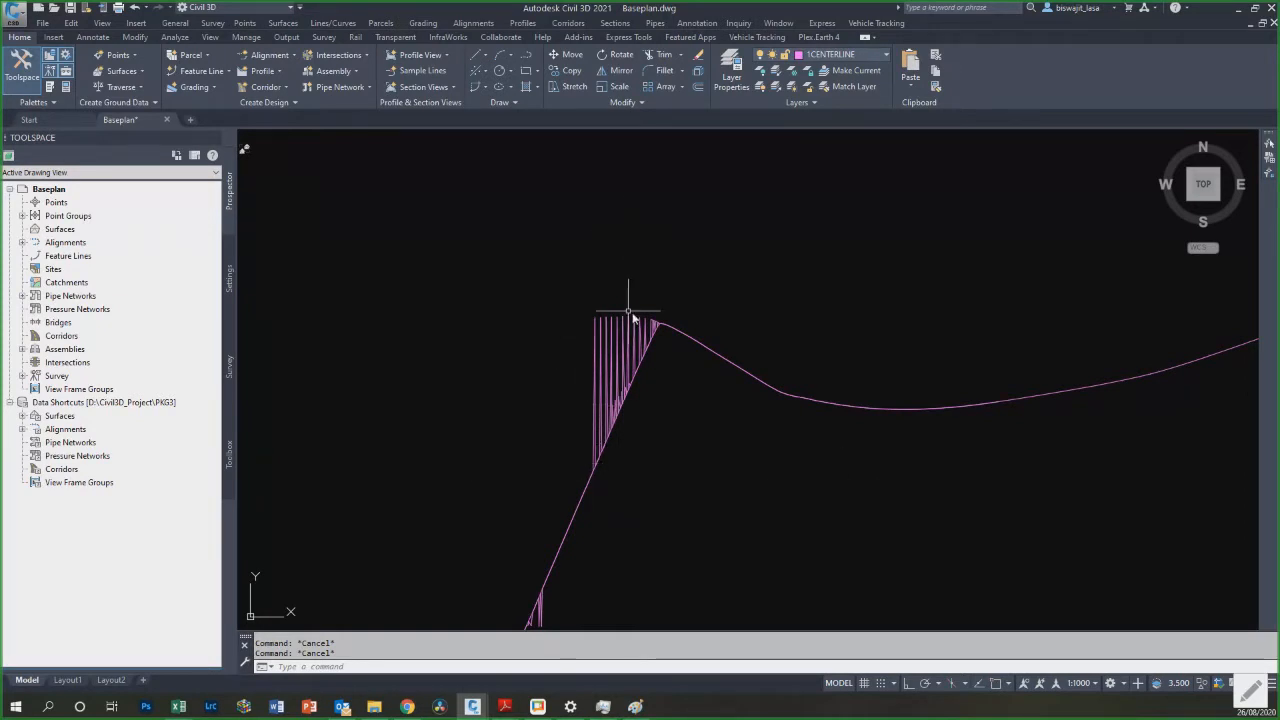
scroll(757, 266, down, 4)
scroll(697, 288, up, 2)
click(694, 286)
text(p)
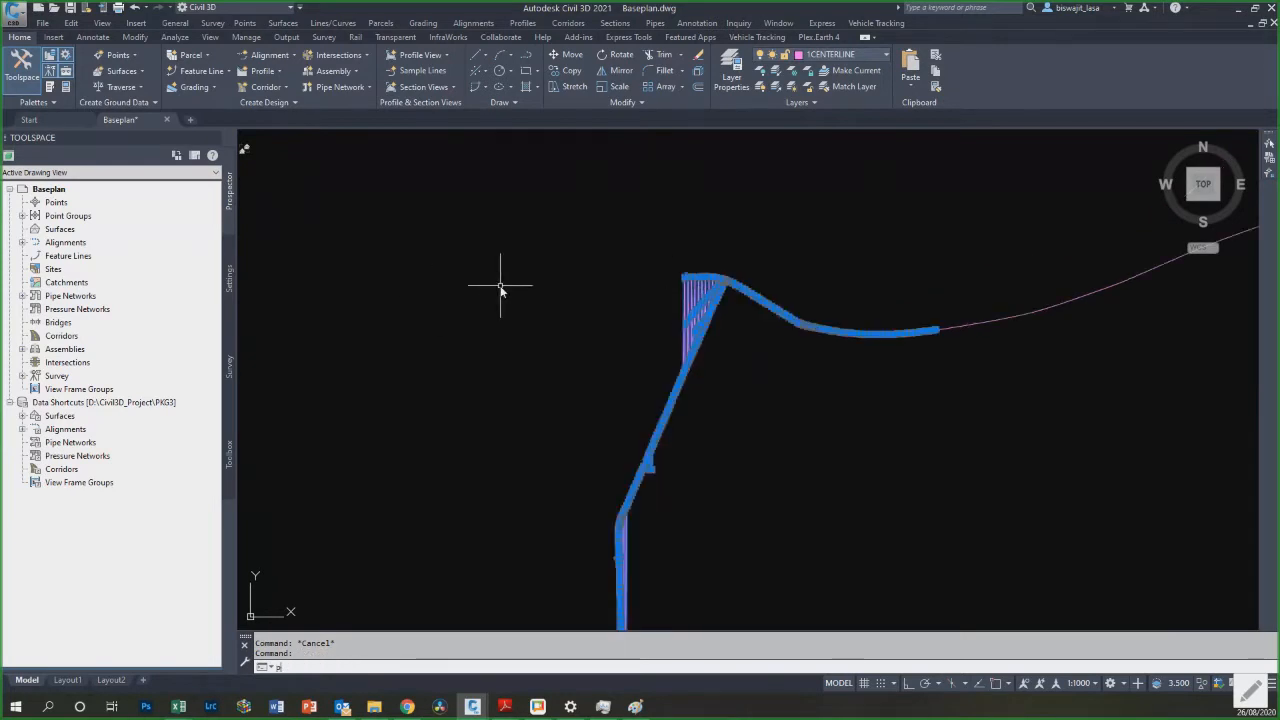
text(r)
key(Return)
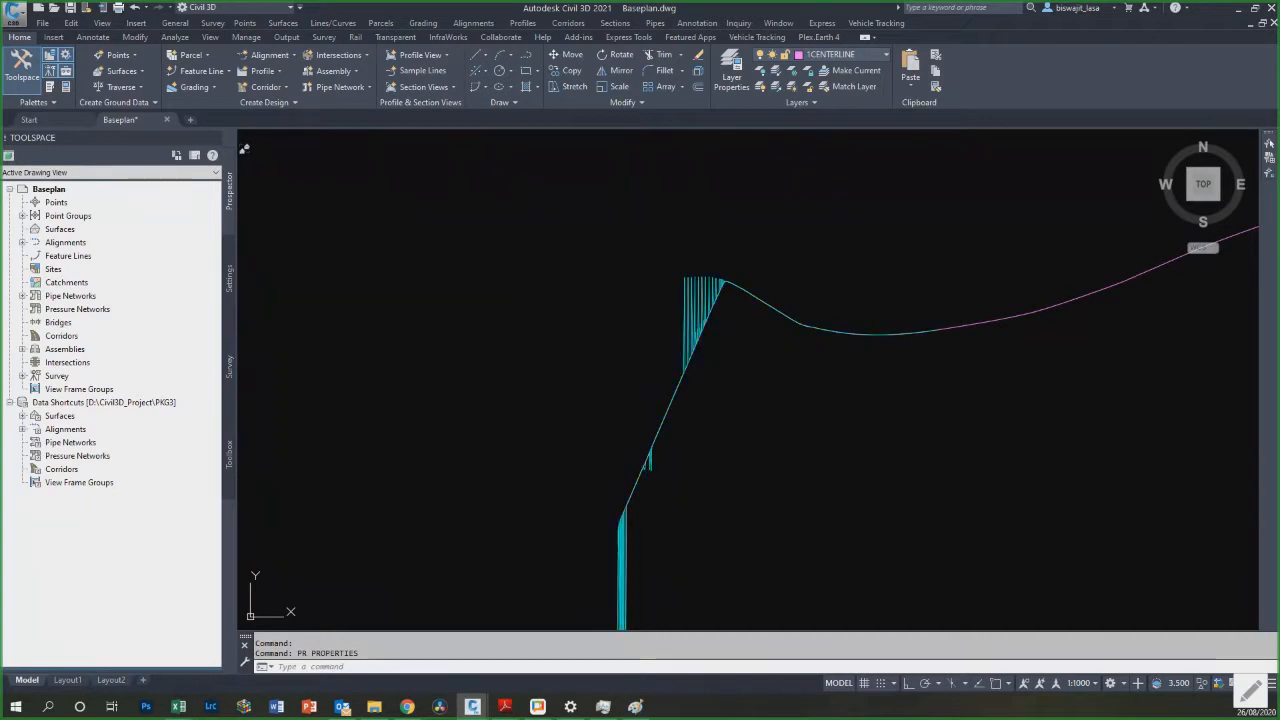
key(Escape)
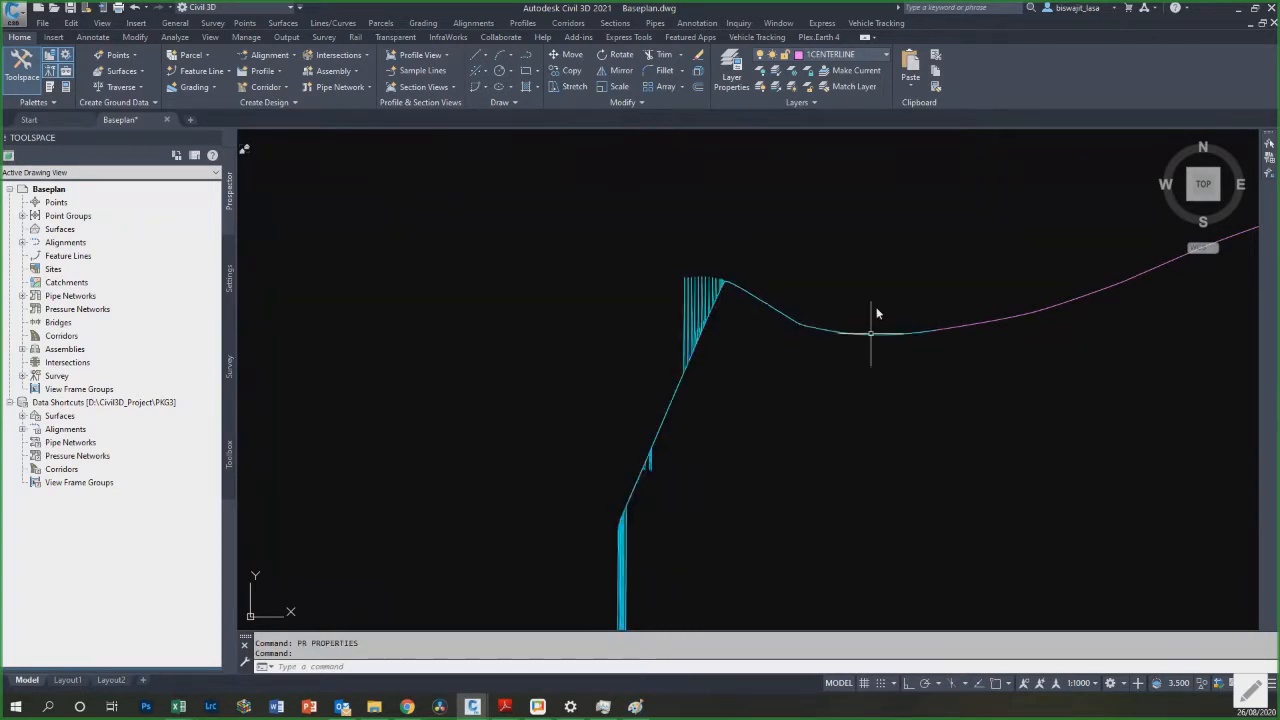
Step: Break the cyan polyline just past the last spike near its southwest end
scroll(560, 204, down, 2)
scroll(509, 213, down, 2)
scroll(622, 243, up, 4)
scroll(638, 240, down, 4)
scroll(667, 288, down, 5)
scroll(452, 478, up, 4)
scroll(384, 446, up, 6)
scroll(470, 494, up, 2)
scroll(574, 440, down, 3)
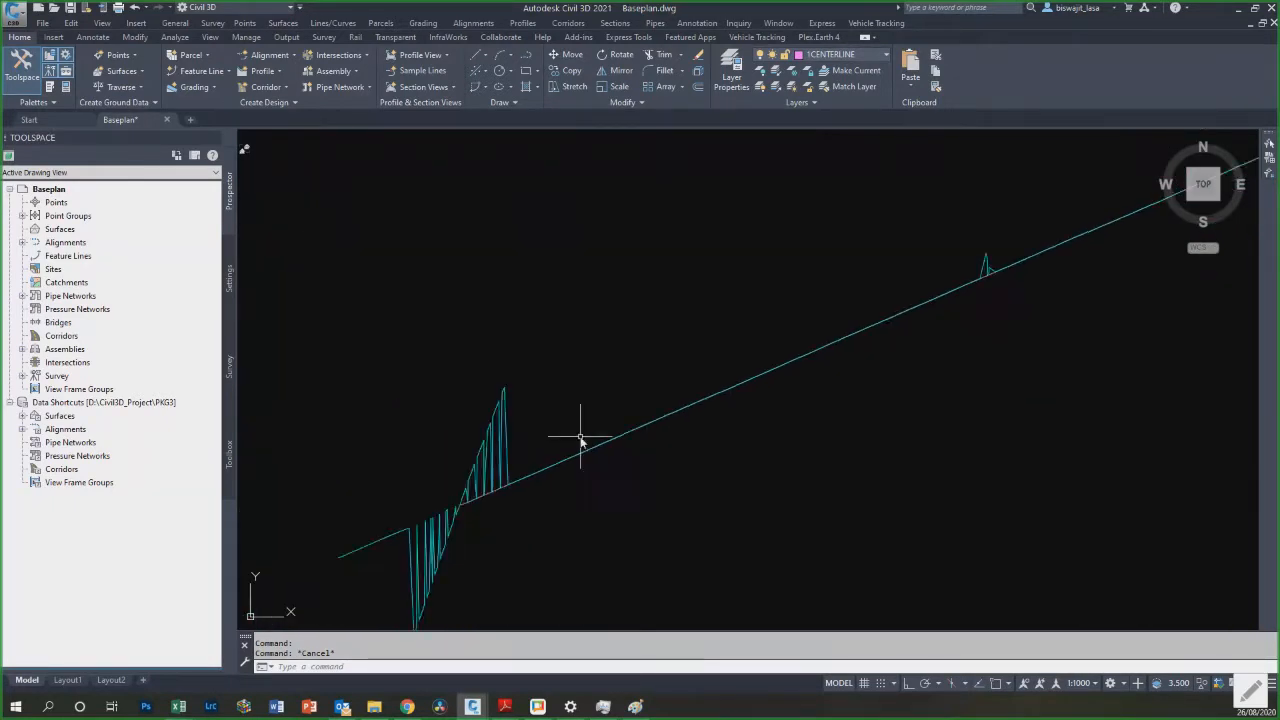
scroll(570, 420, up, 4)
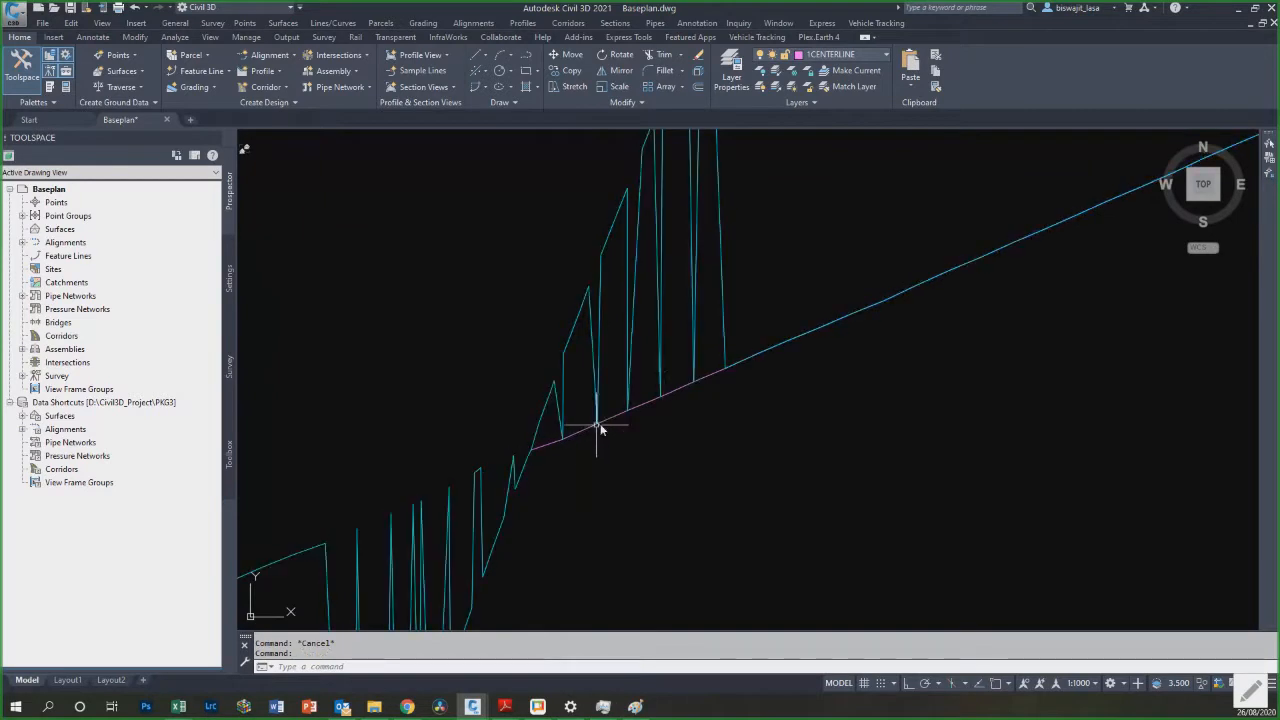
text(br)
key(Return)
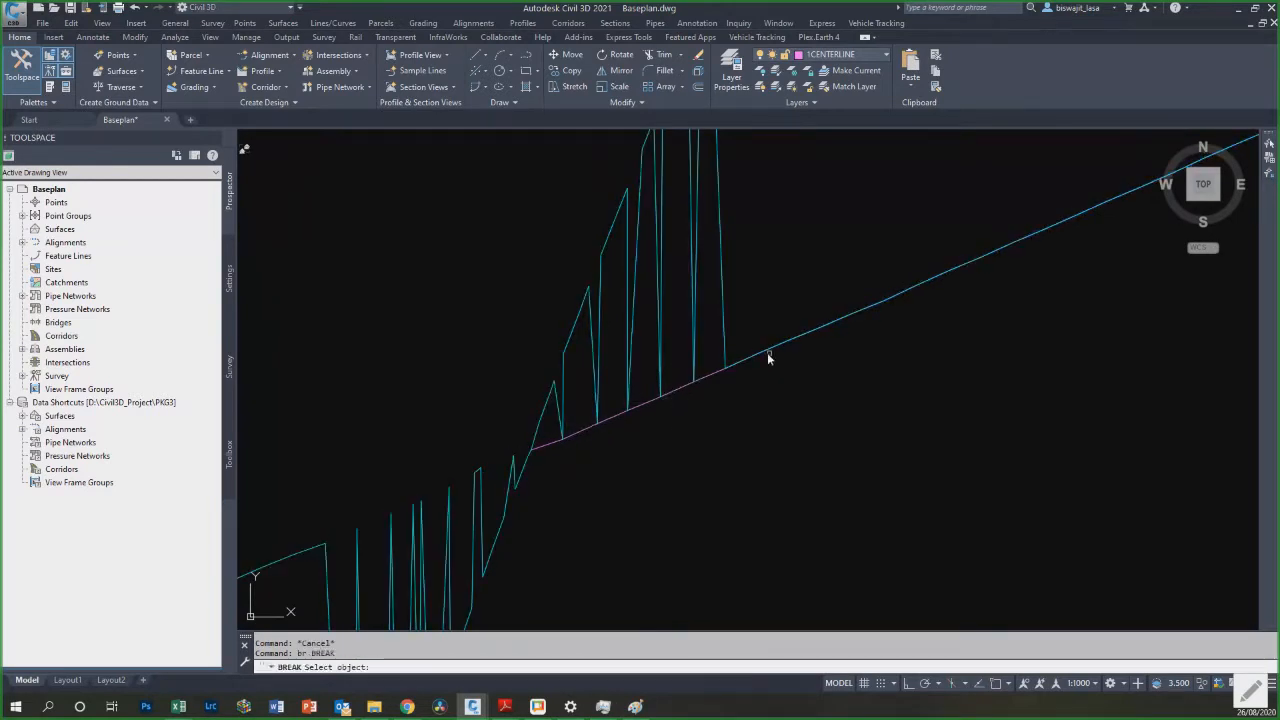
click(758, 355)
key(Escape)
Step: Erase the cut-off spiked polyline at the southwest end of the route
click(567, 310)
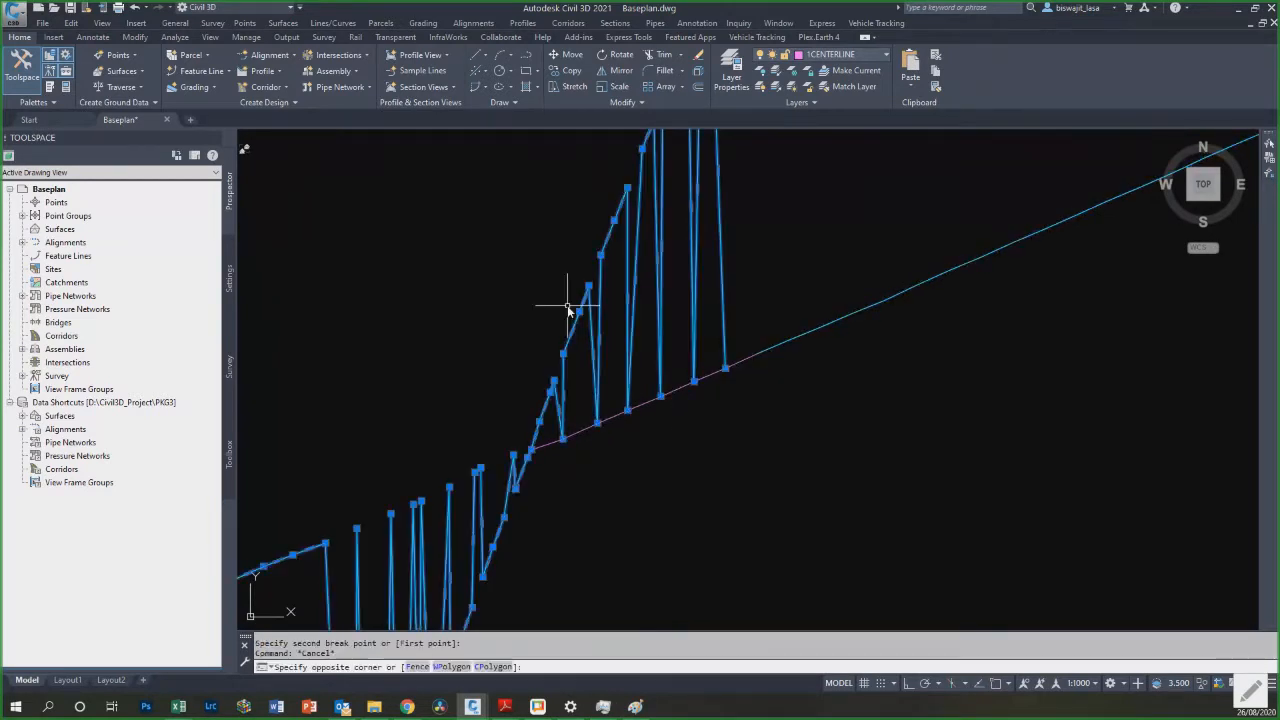
click(567, 306)
text(e)
key(Return)
key(Escape)
click(677, 389)
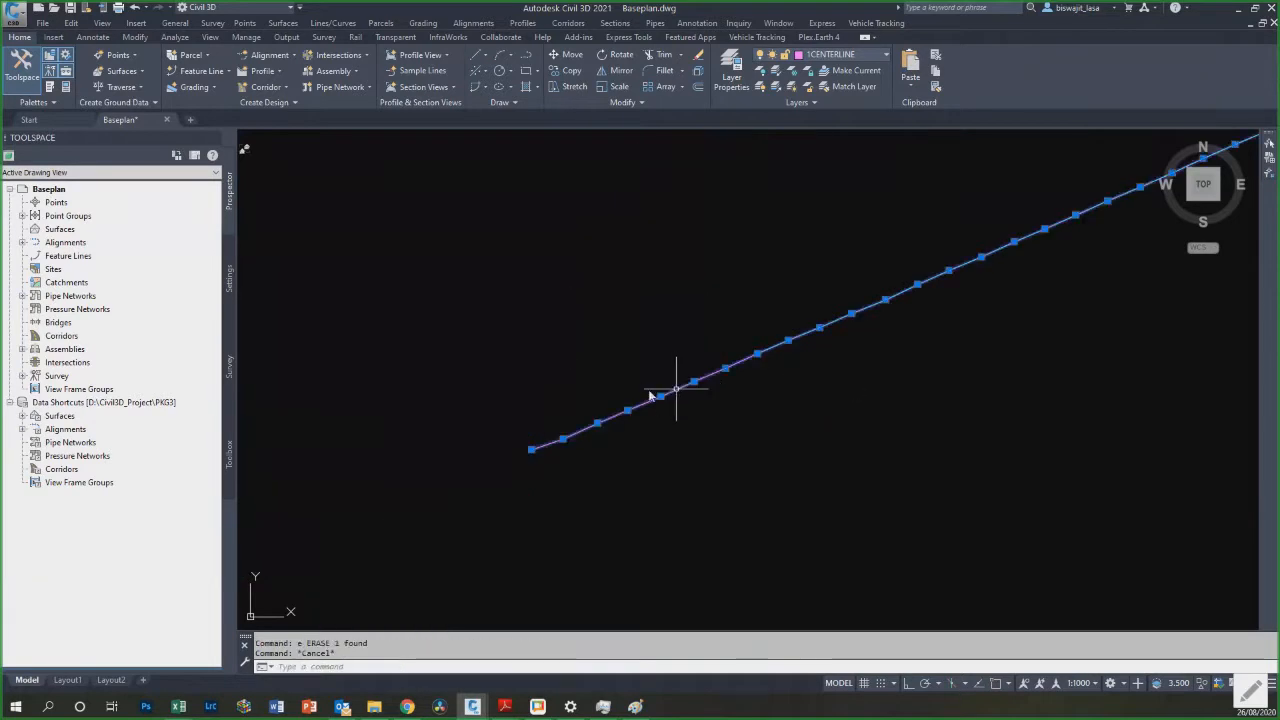
key(Escape)
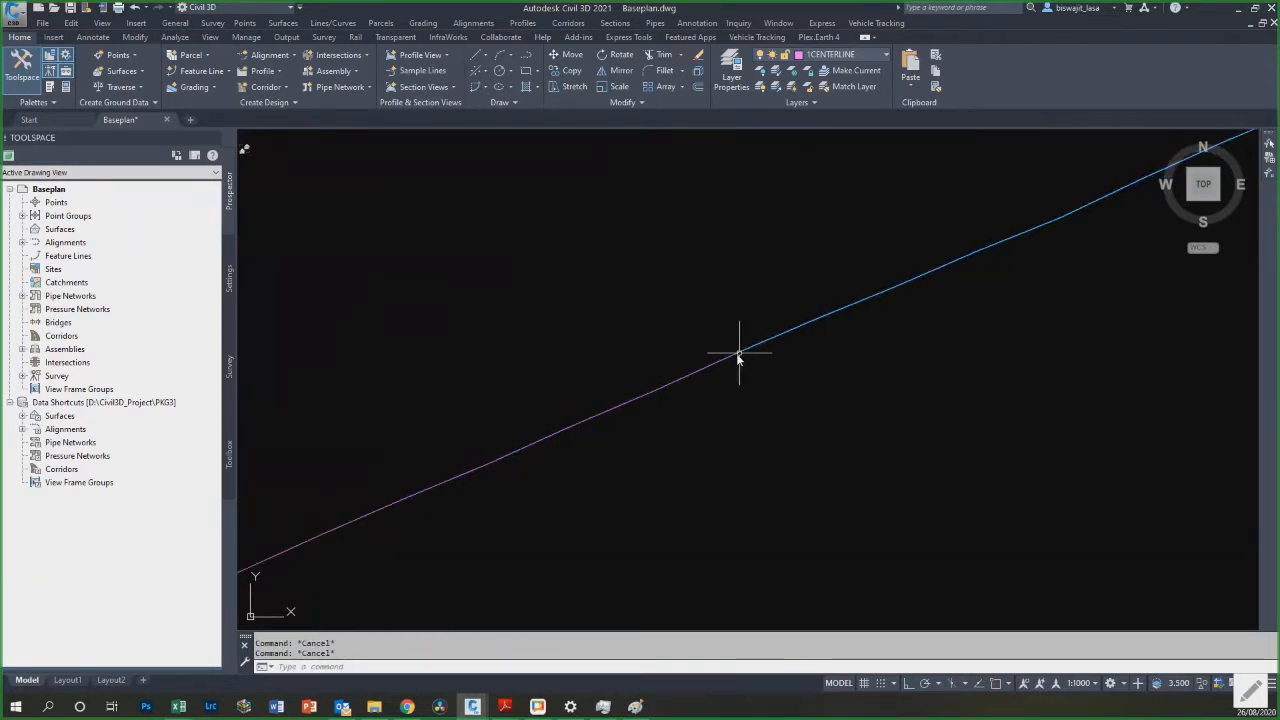
click(740, 352)
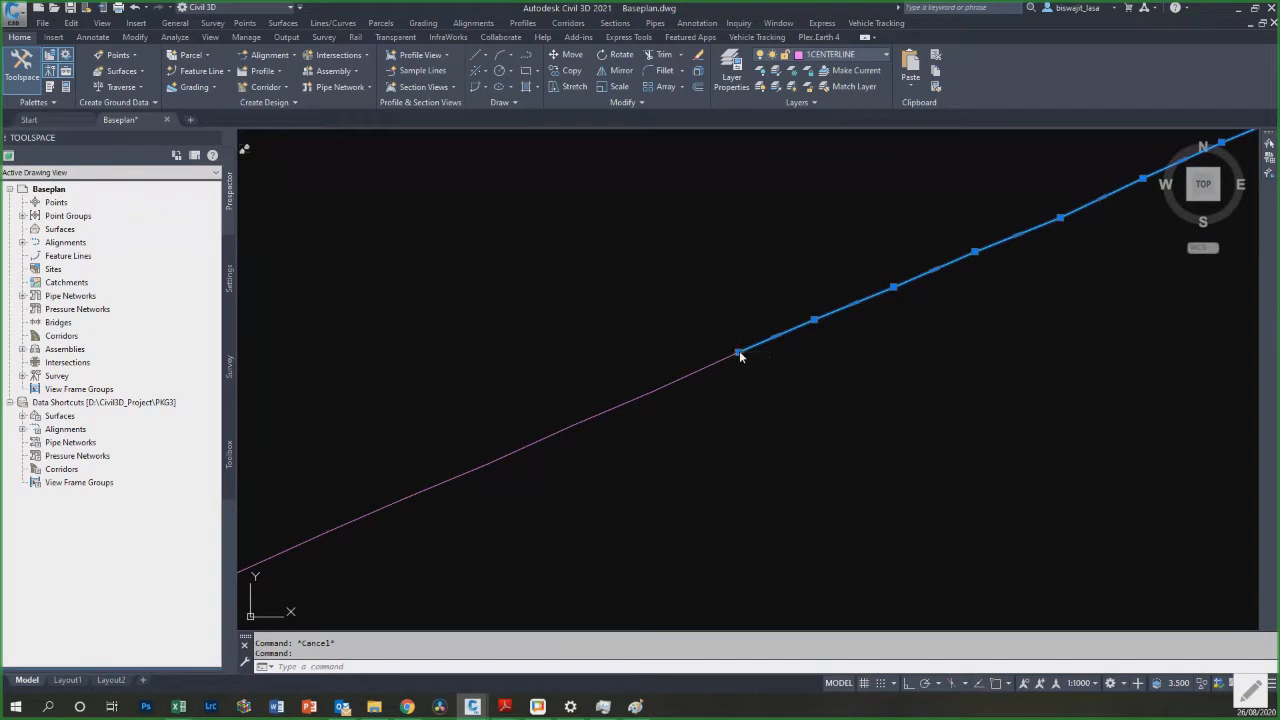
click(740, 352)
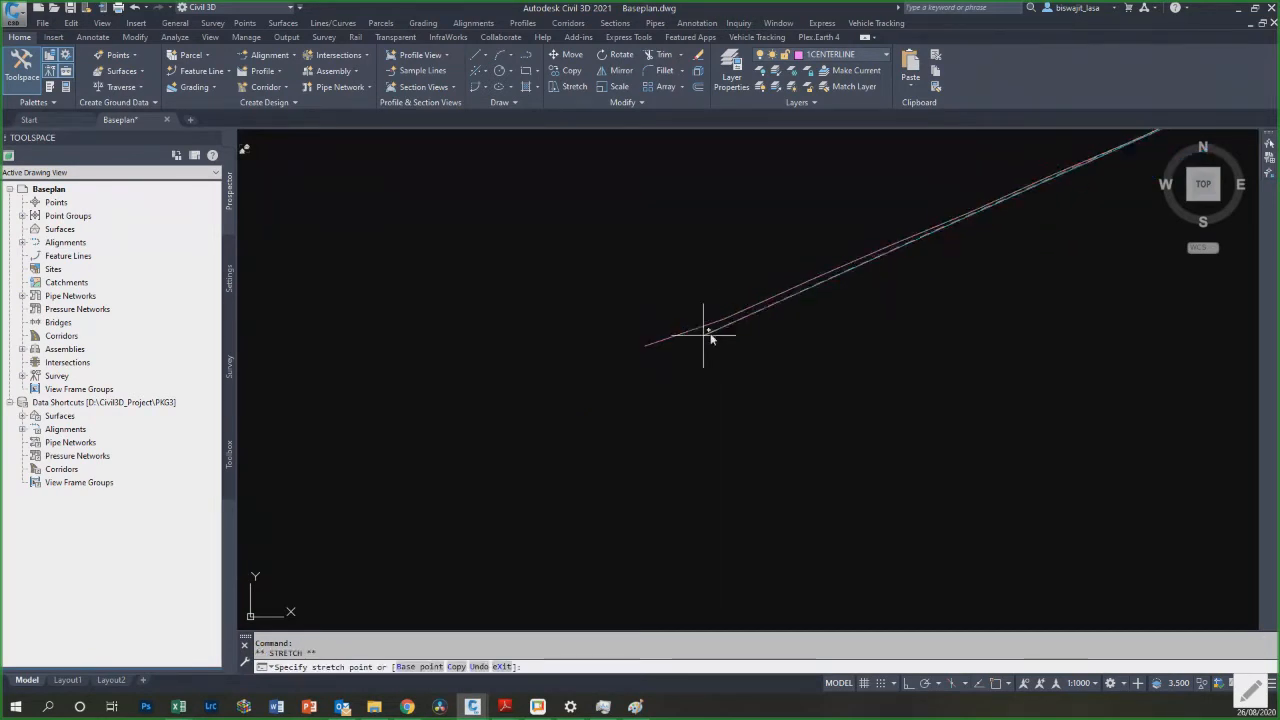
key(Escape)
scroll(715, 356, down, 5)
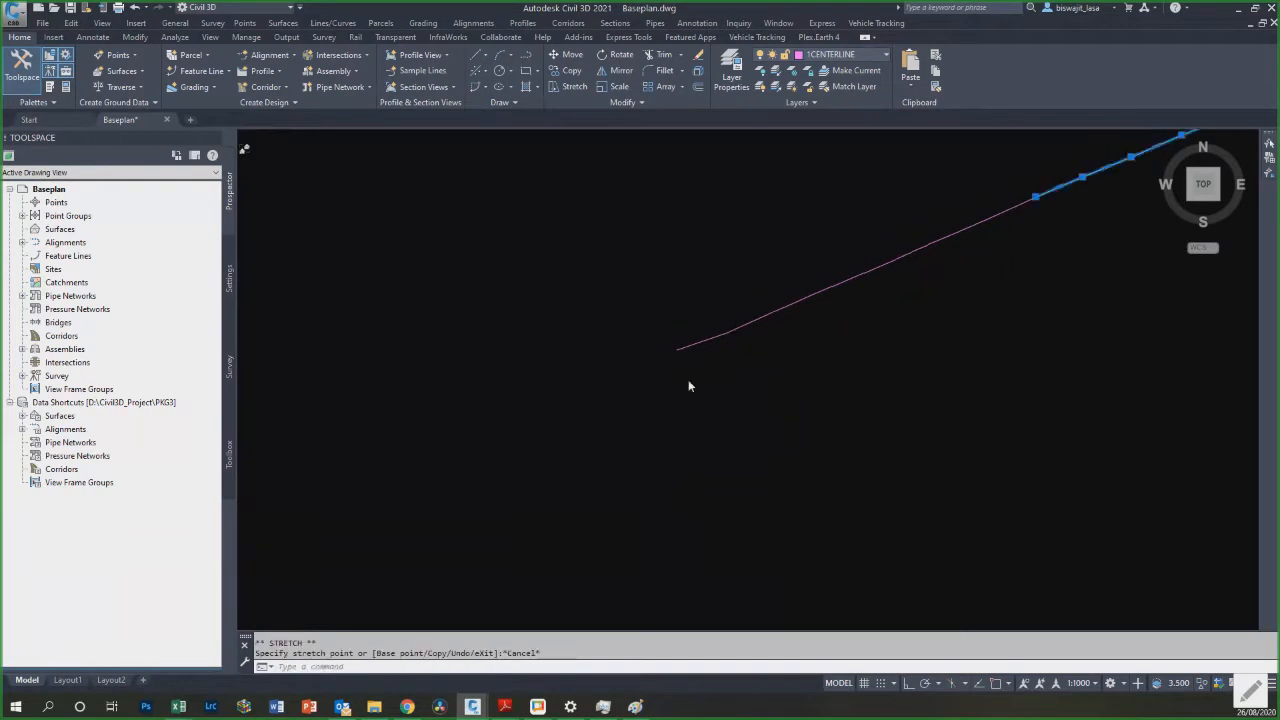
scroll(882, 299, up, 6)
key(Escape)
Step: Break the magenta centreline close to the southwest end of the cyan polyline
text(br)
key(Return)
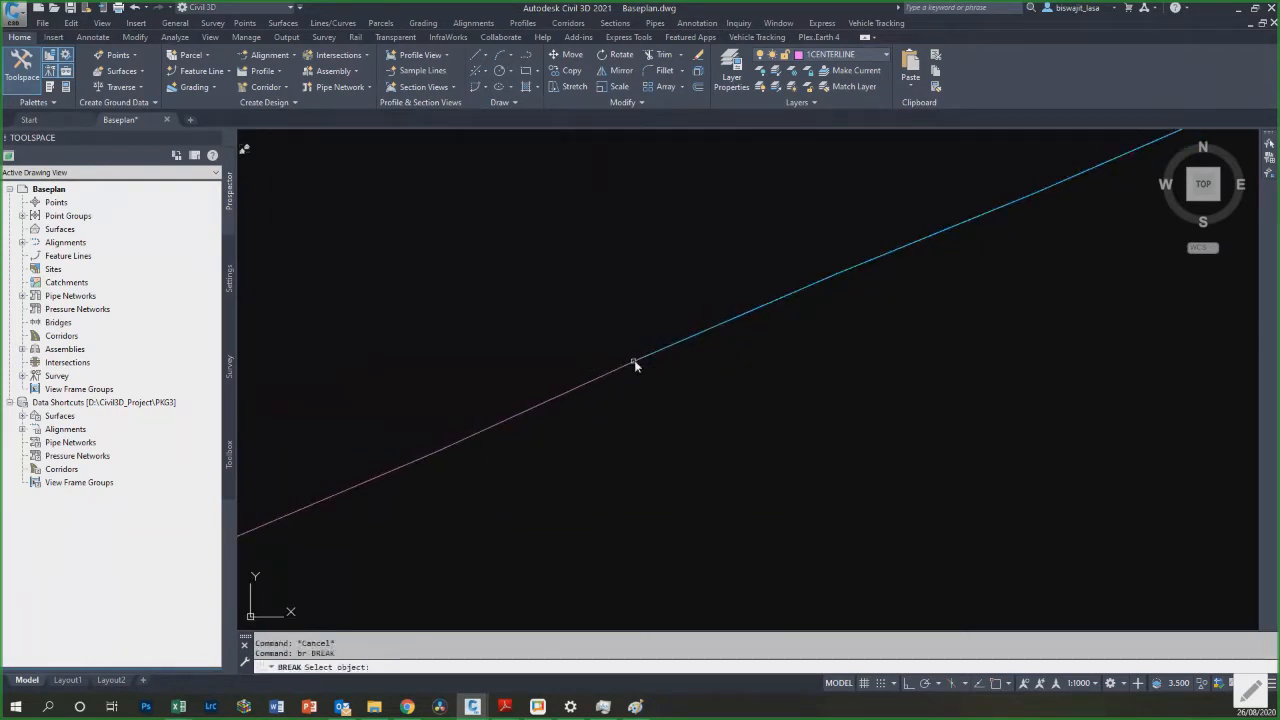
click(634, 360)
key(Escape)
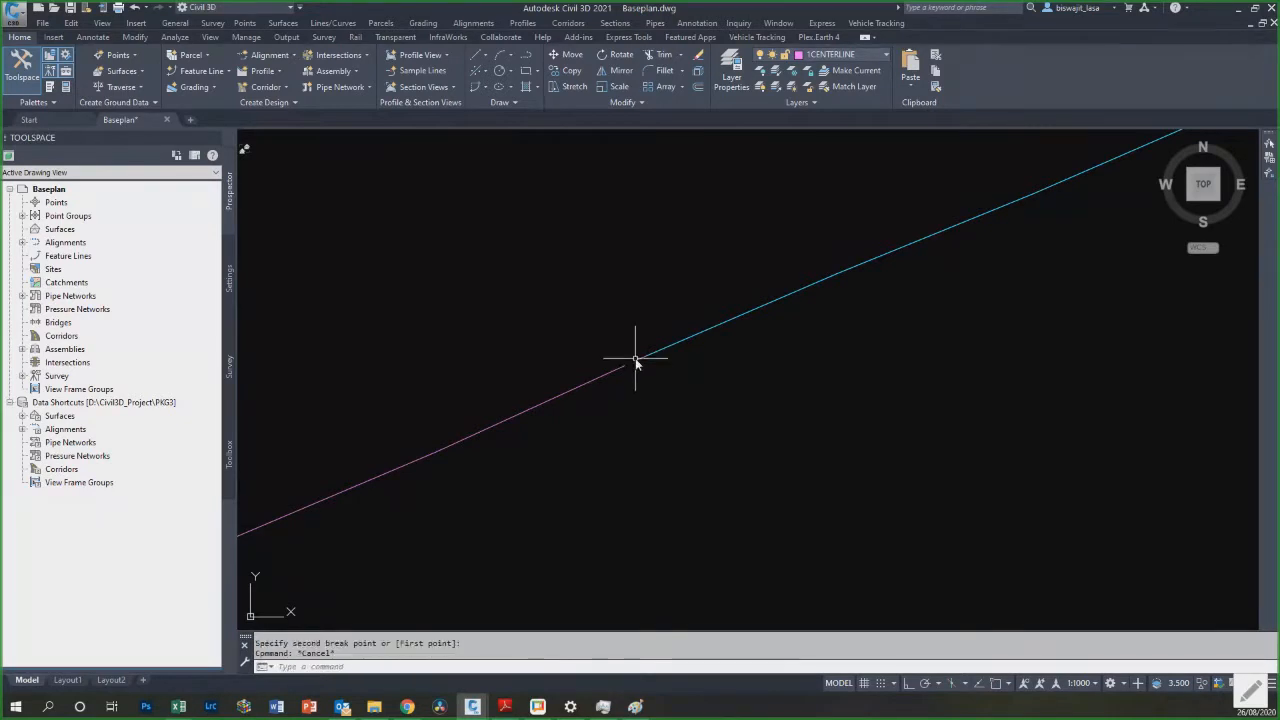
Step: Move the overlapping magenta fragment's end vertices off the cyan line, and stretch the southwest magenta segment to meet the cyan end
click(637, 357)
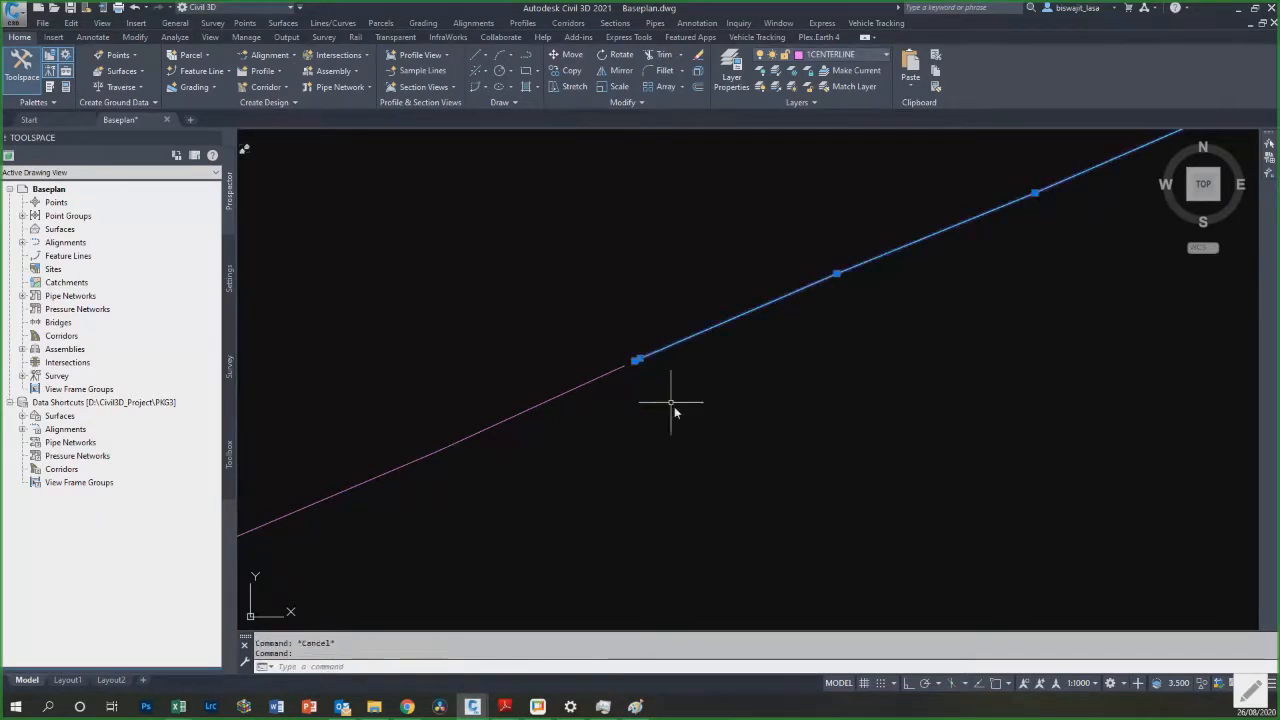
click(635, 360)
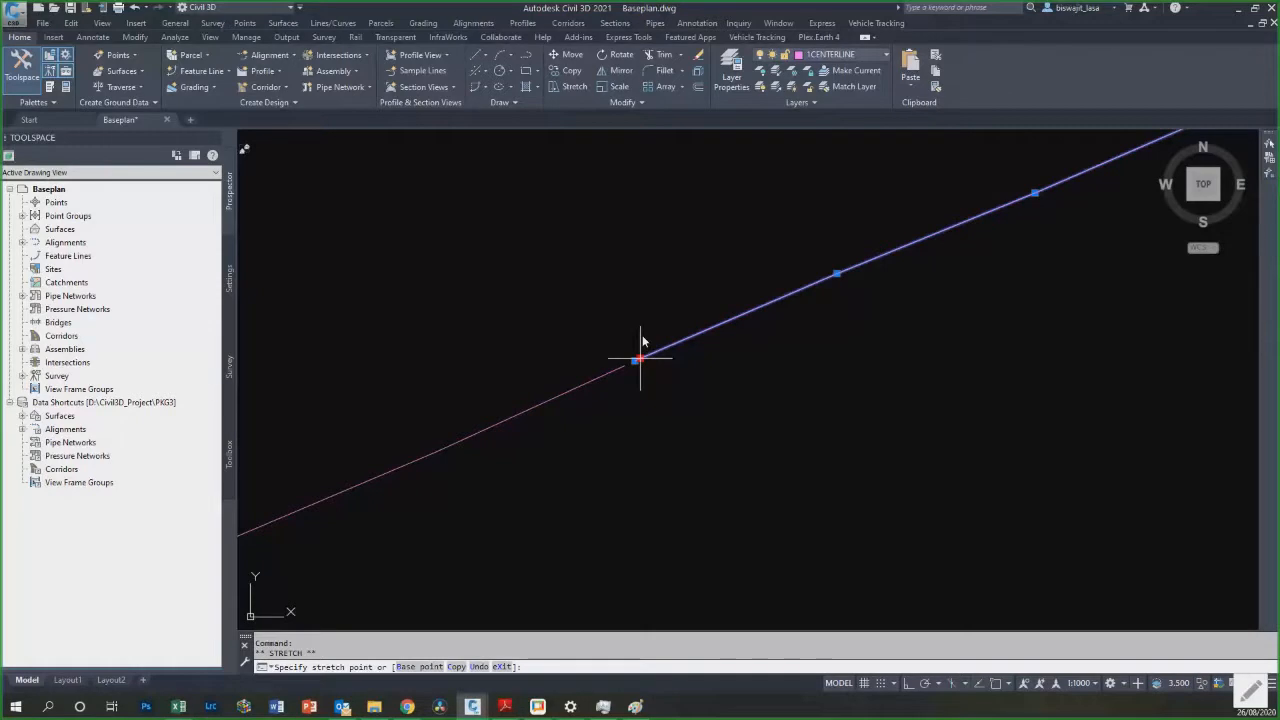
click(636, 360)
click(614, 370)
click(626, 365)
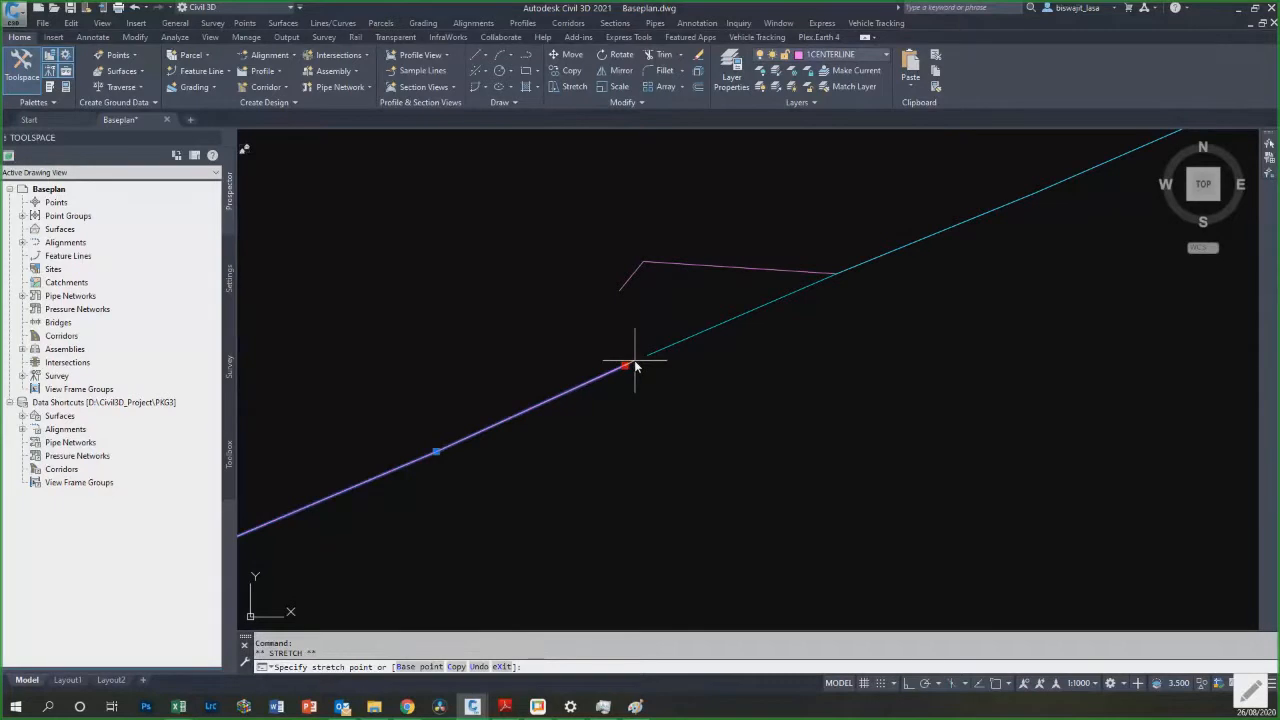
click(645, 360)
Step: Try to join the southwest magenta segment to the cyan polyline with polyline editing
text(pe)
key(Return)
click(692, 336)
text(j)
key(Return)
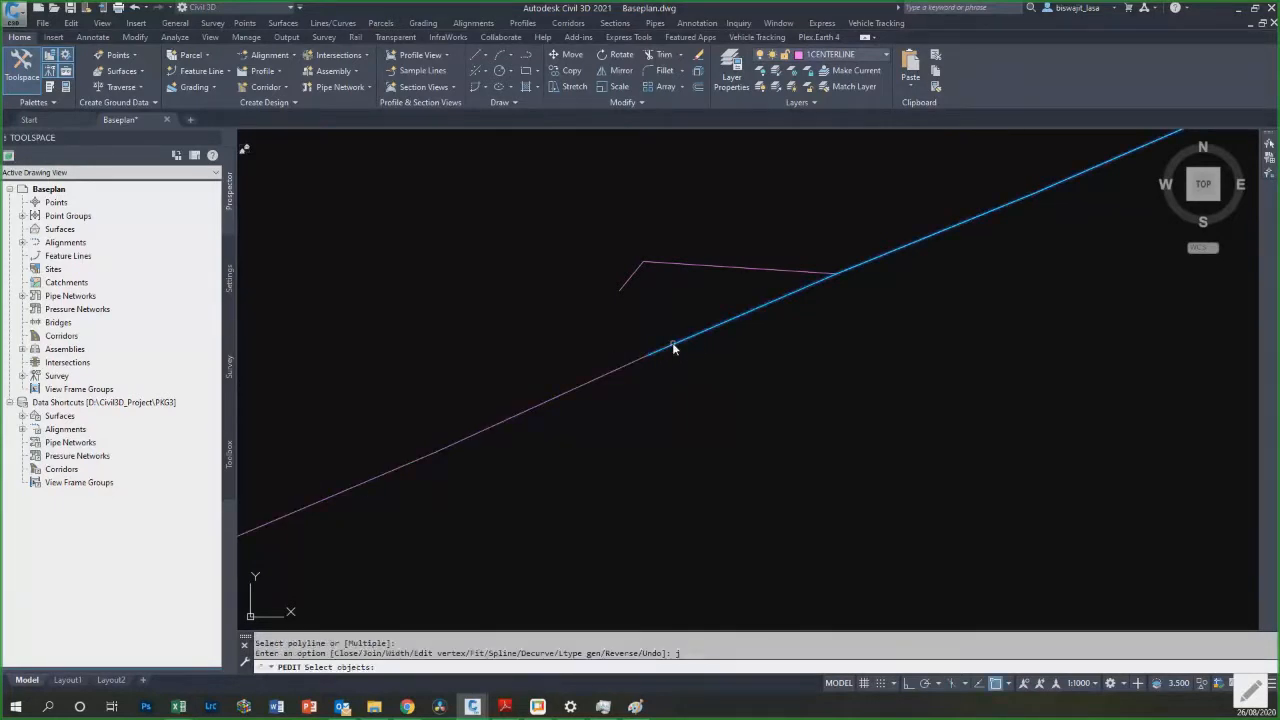
click(629, 365)
key(Return)
click(636, 357)
key(Escape)
key(Escape)
scroll(648, 355, down, 5)
click(614, 376)
key(Escape)
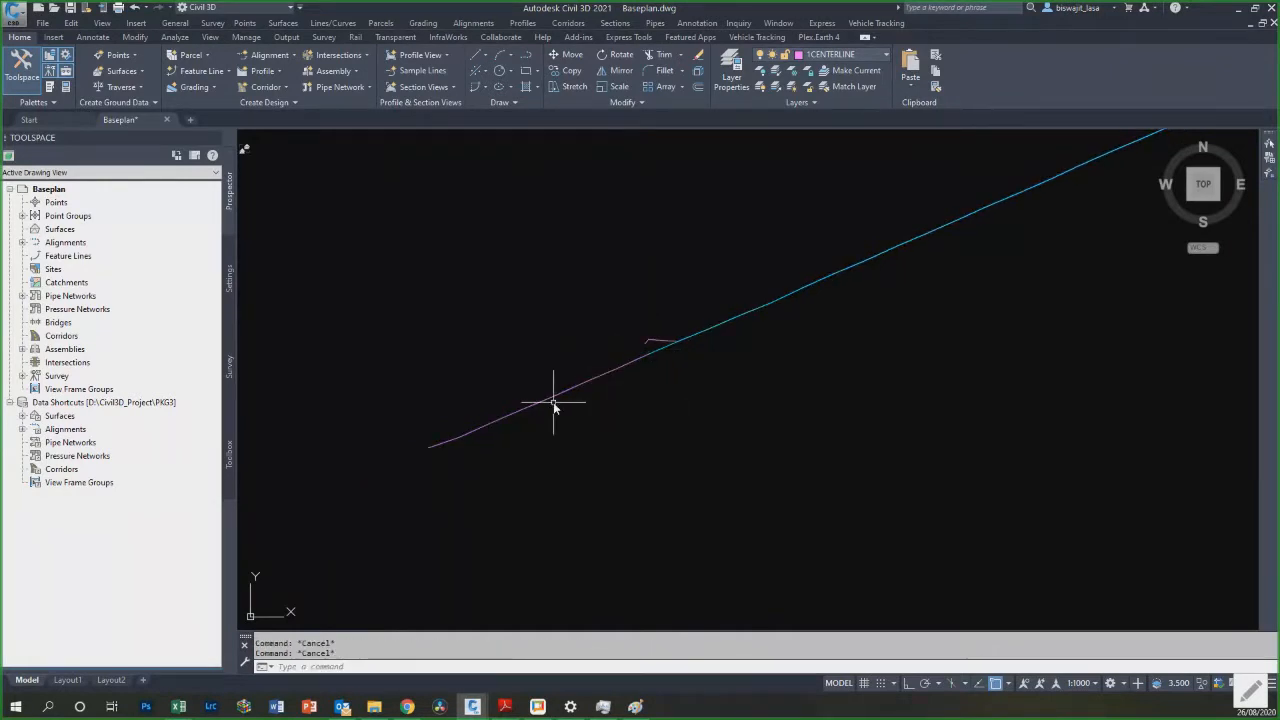
Step: Retry the polyline Join between the cyan polyline and the magenta segment at their shared endpoint
text(p)
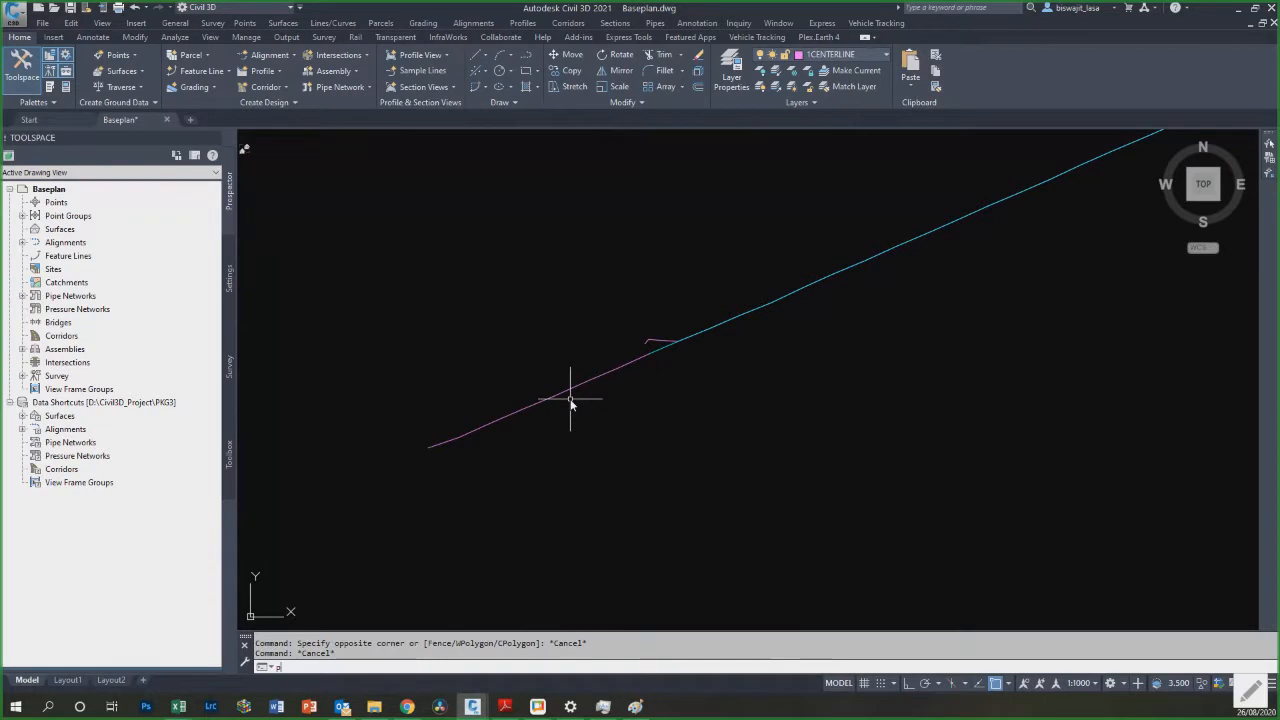
key(Return)
key(Escape)
text(pe)
key(Return)
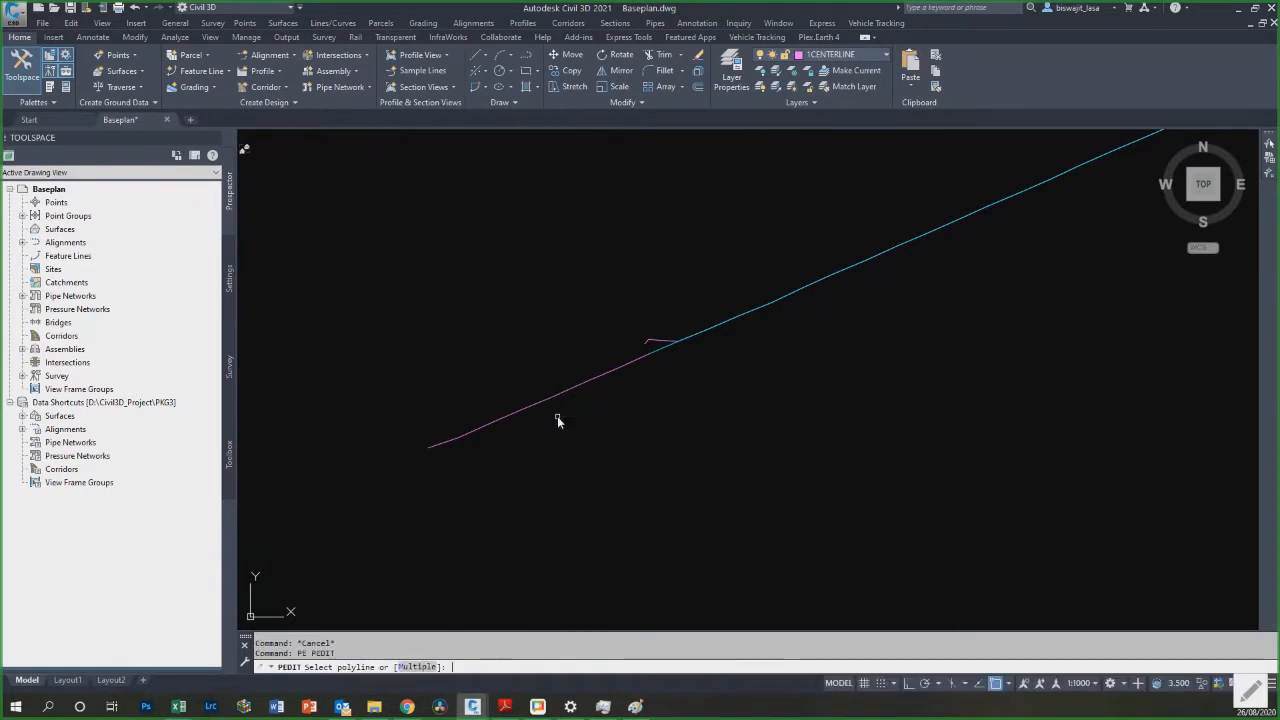
click(657, 353)
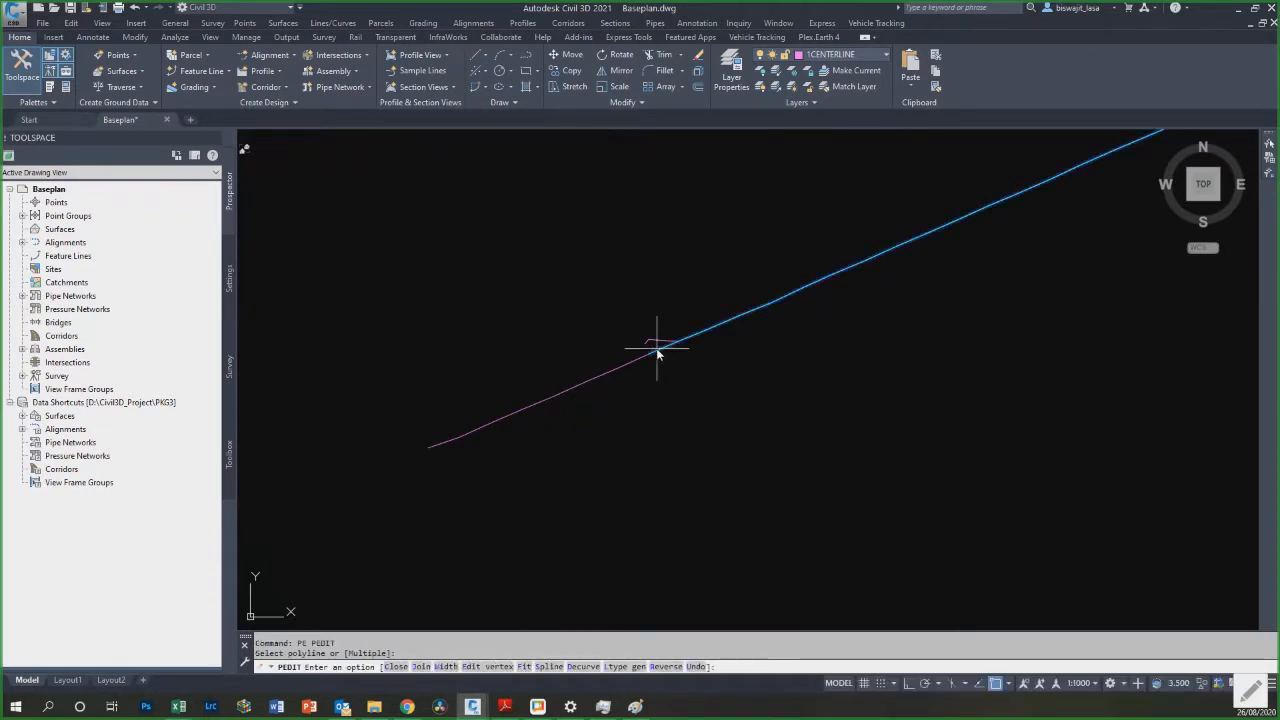
text(j)
key(Return)
click(654, 351)
click(644, 360)
key(Return)
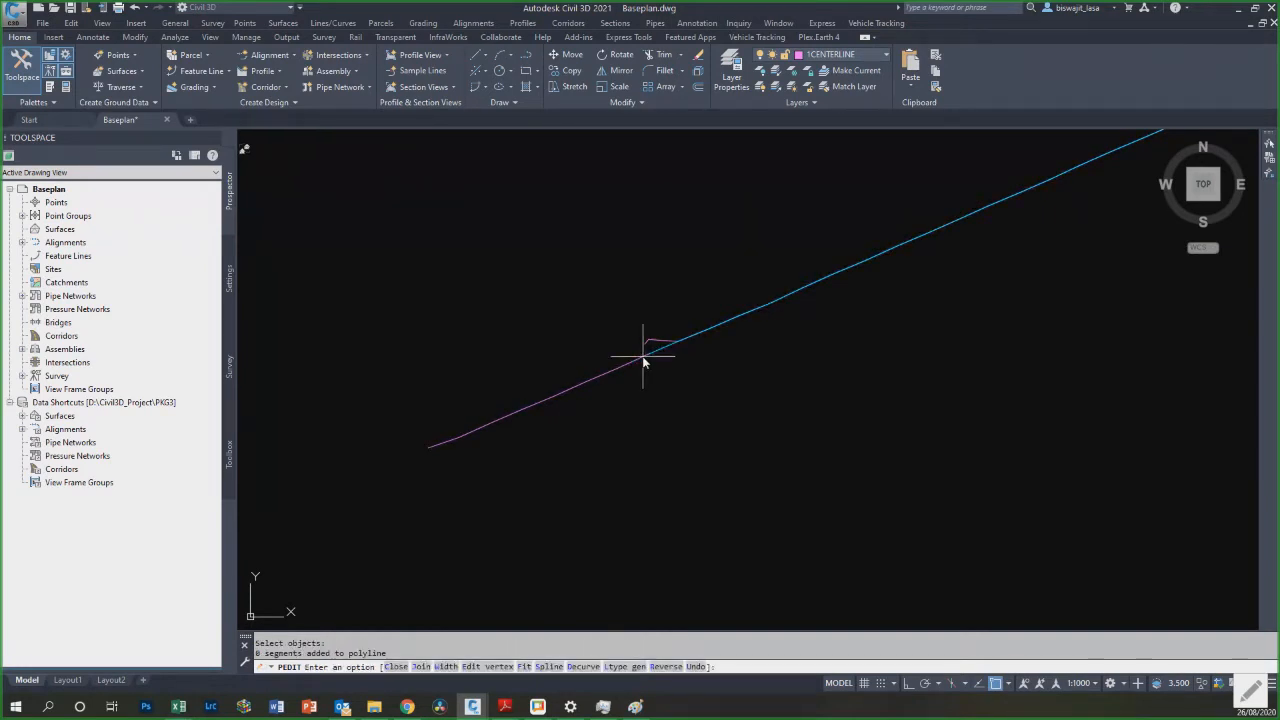
key(Escape)
Step: List the southwest magenta segment's object data to check what kind of polyline it is
click(643, 358)
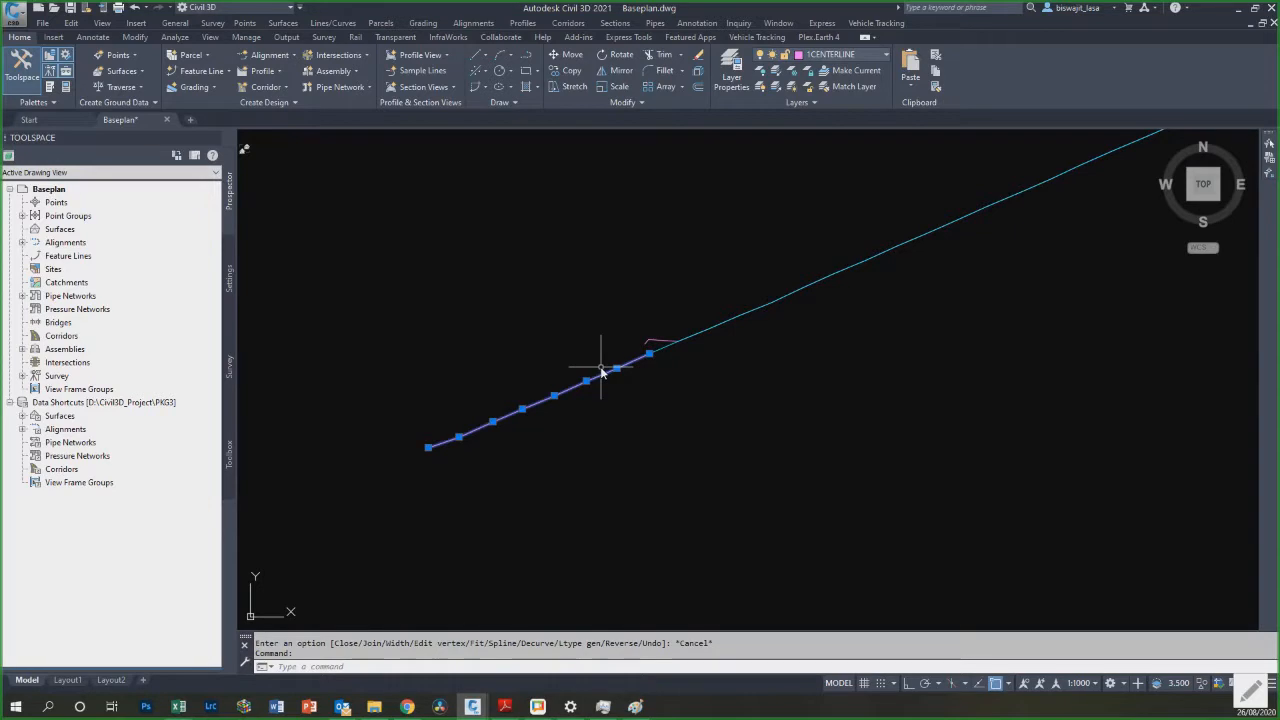
text(li)
key(Return)
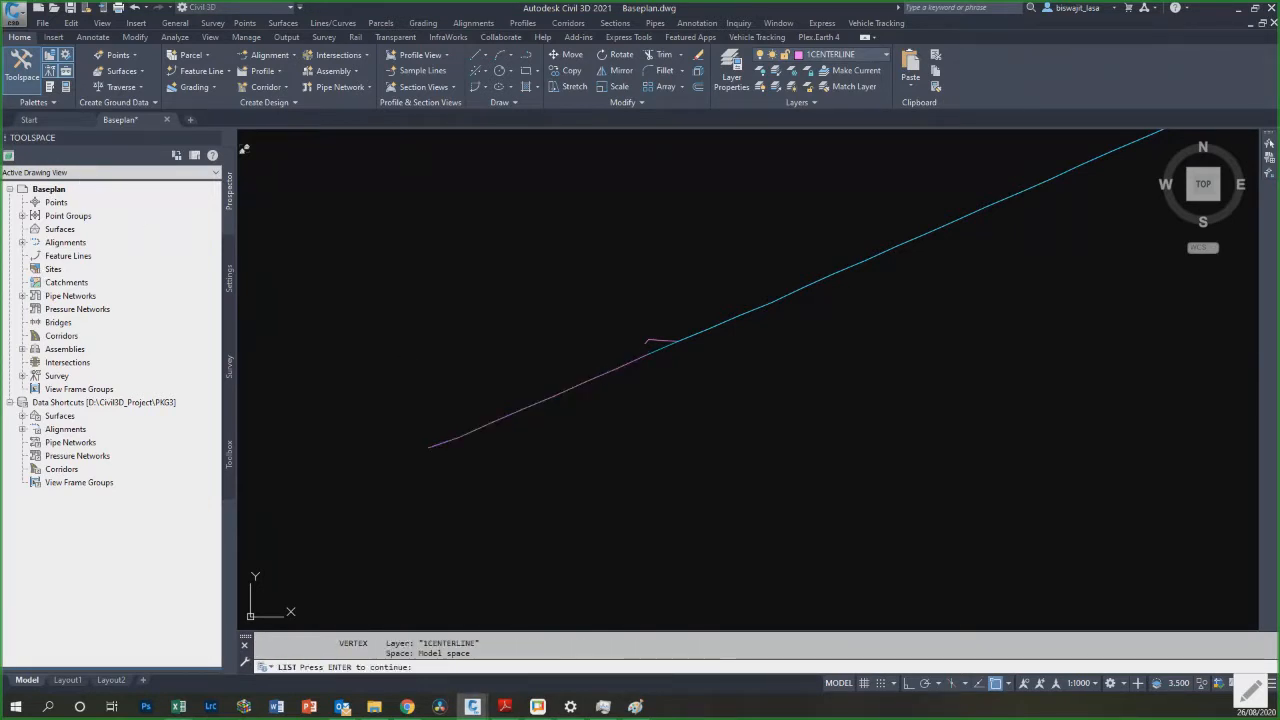
key(Escape)
scroll(760, 425, up, 2)
click(489, 350)
click(486, 345)
key(Escape)
key(Escape)
key(Escape)
scroll(709, 355, down, 3)
Step: Trace a new polyline over the southwest magenta segment, from its free end to the end of the cyan polyline
text(pl)
key(Return)
click(567, 408)
click(591, 393)
click(642, 381)
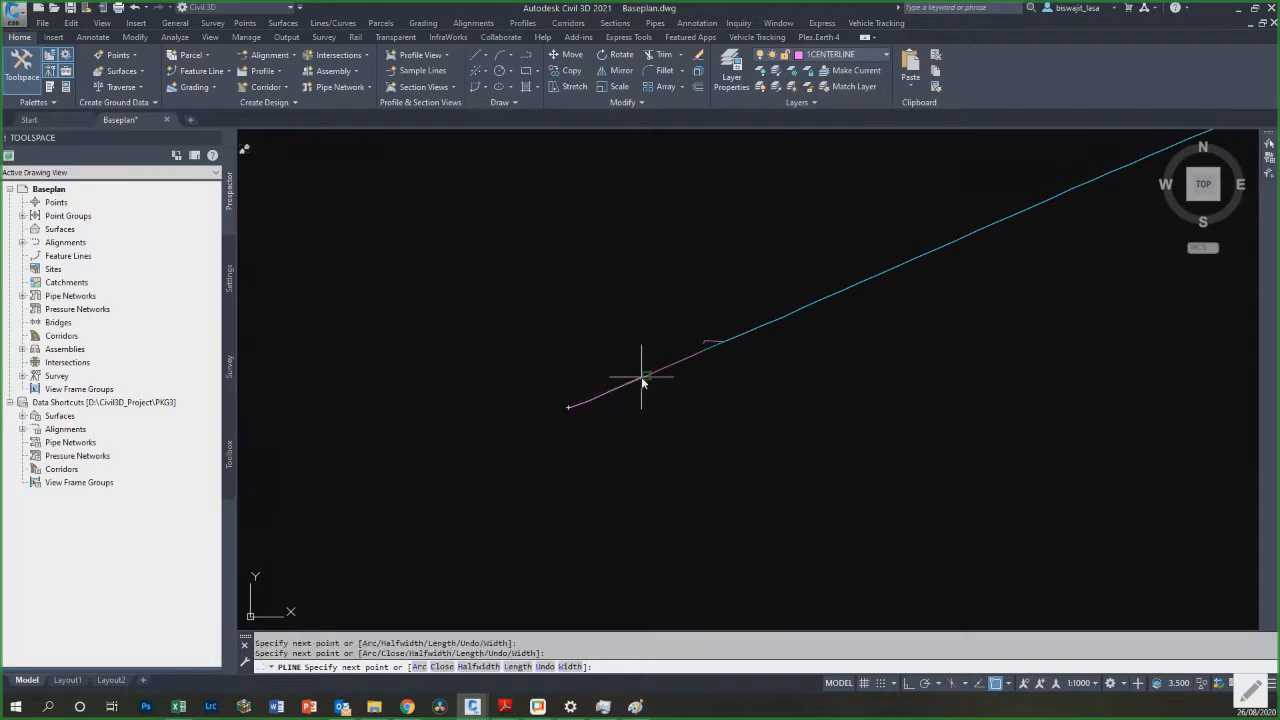
scroll(695, 355, up, 4)
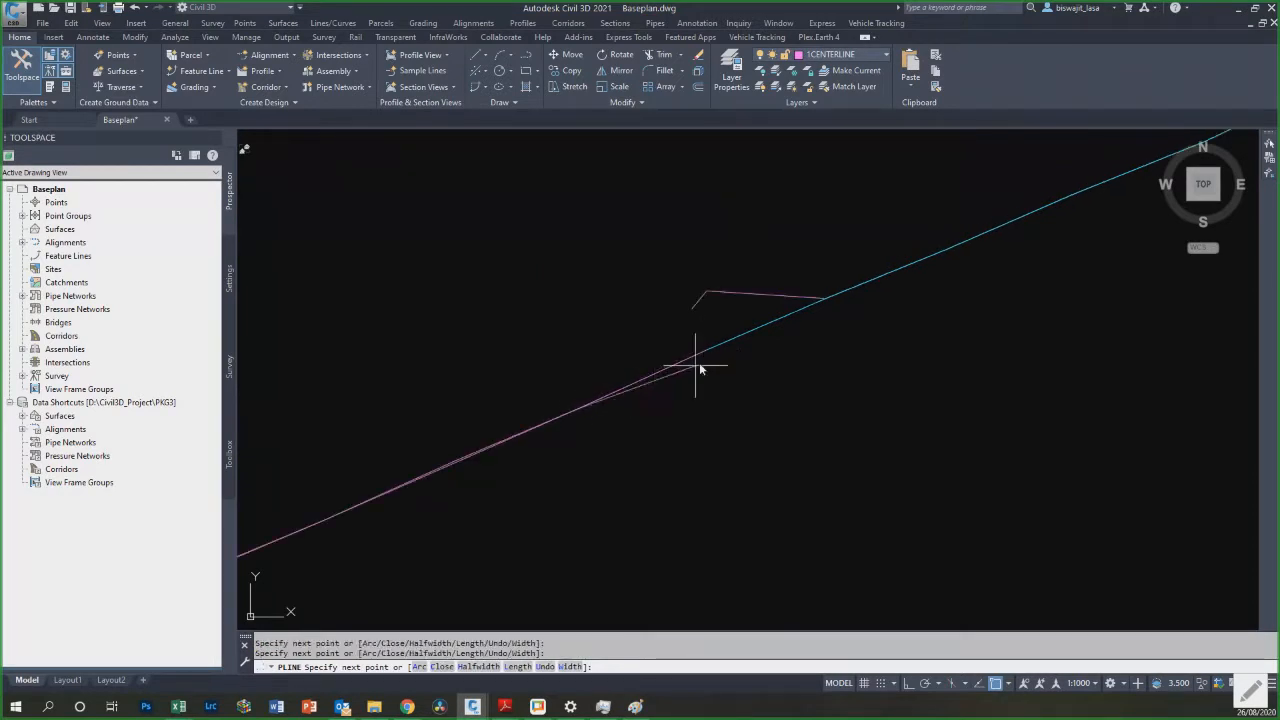
key(Escape)
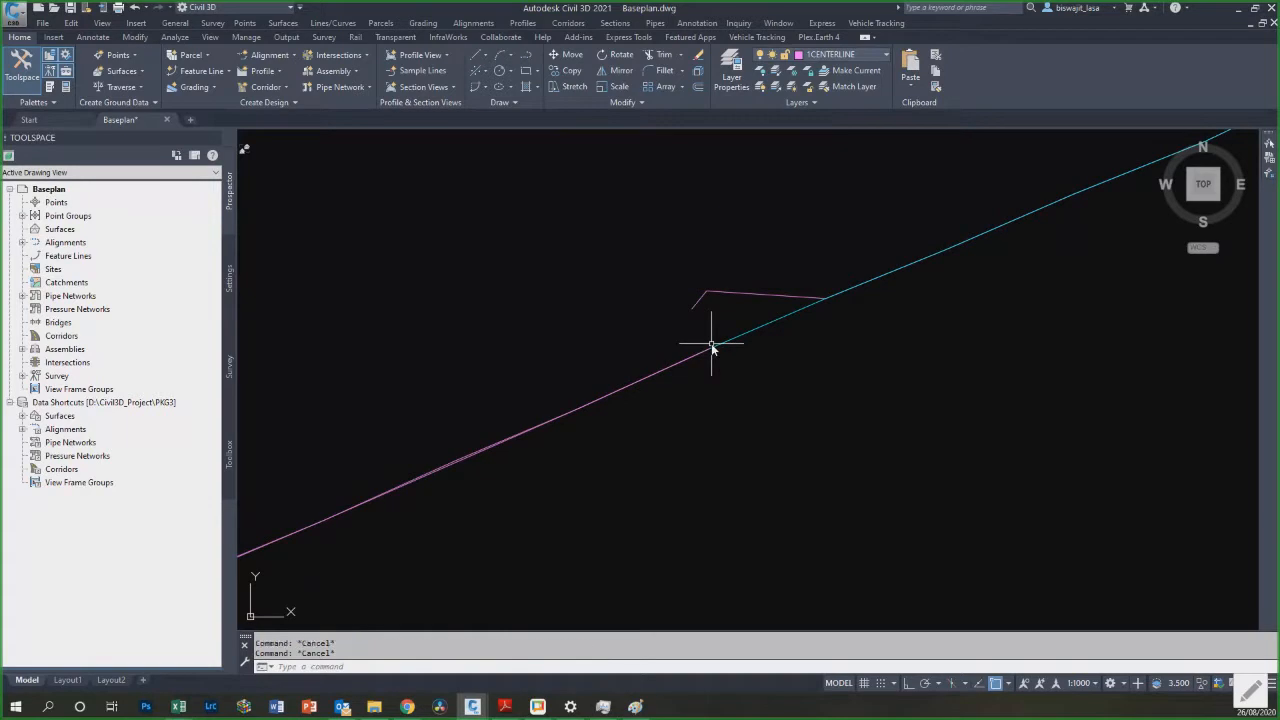
Step: Join the newly traced polyline to the cyan polyline
text(pe)
key(Return)
click(721, 343)
text(j)
key(Return)
click(697, 355)
key(Return)
key(Escape)
Step: Break the cyan polyline at the next spiked section, where the route turns north
scroll(466, 366, down, 3)
scroll(442, 427, down, 6)
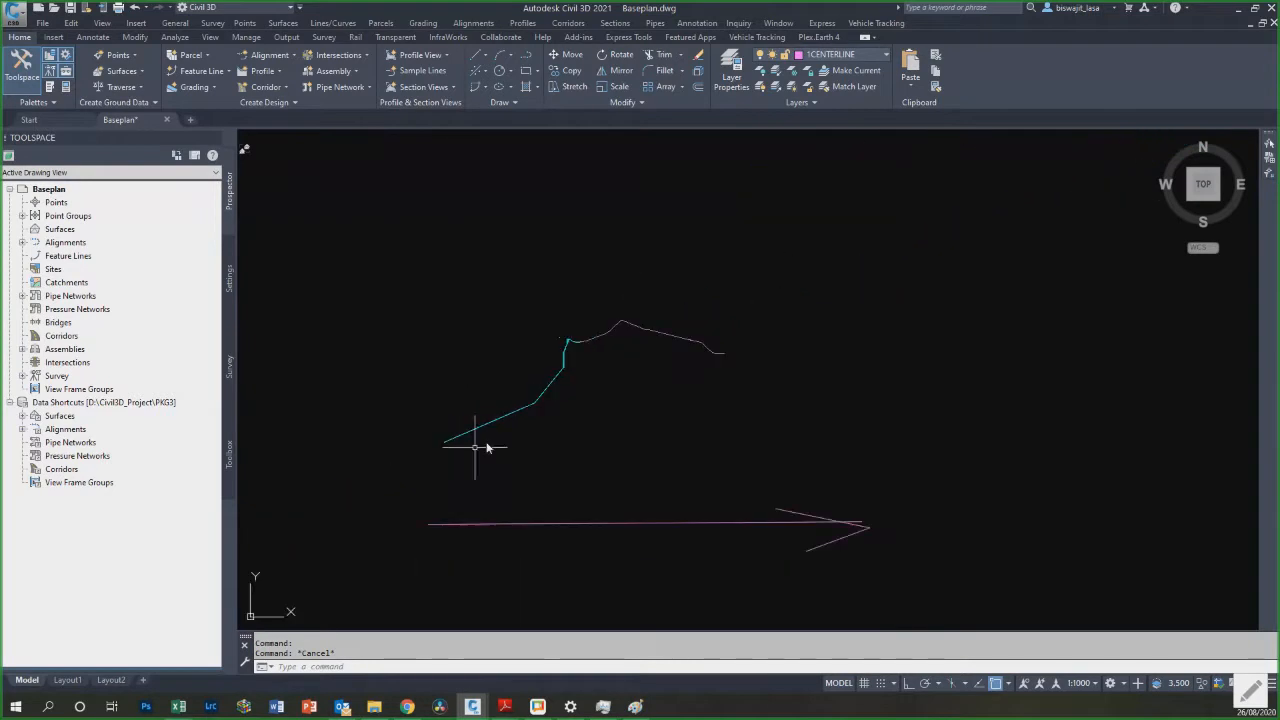
scroll(591, 339, up, 4)
scroll(414, 457, up, 5)
scroll(486, 449, down, 5)
scroll(277, 434, up, 5)
scroll(318, 429, down, 2)
scroll(330, 425, up, 4)
scroll(440, 380, down, 3)
scroll(500, 330, up, 2)
text(br)
key(Return)
click(530, 224)
key(Escape)
scroll(486, 360, down, 4)
scroll(480, 290, up, 5)
key(Return)
click(490, 237)
click(499, 225)
key(Escape)
Step: Delete the polyline piece cut off by the breaks in the north-running spiked section
click(488, 278)
click(480, 303)
key(Delete)
click(468, 289)
click(454, 302)
key(Escape)
scroll(491, 227, up, 2)
key(Escape)
Step: Break the remaining polyline again along the north-running section
text(br)
key(Return)
click(481, 253)
click(478, 264)
key(Escape)
scroll(608, 202, down, 6)
scroll(615, 267, up, 6)
scroll(521, 466, down, 2)
key(Escape)
scroll(409, 523, up, 3)
Step: Break the polyline southwest of the bend and erase the leftover piece between the cyan and magenta lines
text(br)
key(Return)
click(363, 573)
click(370, 565)
key(Escape)
click(361, 575)
text(e)
key(Return)
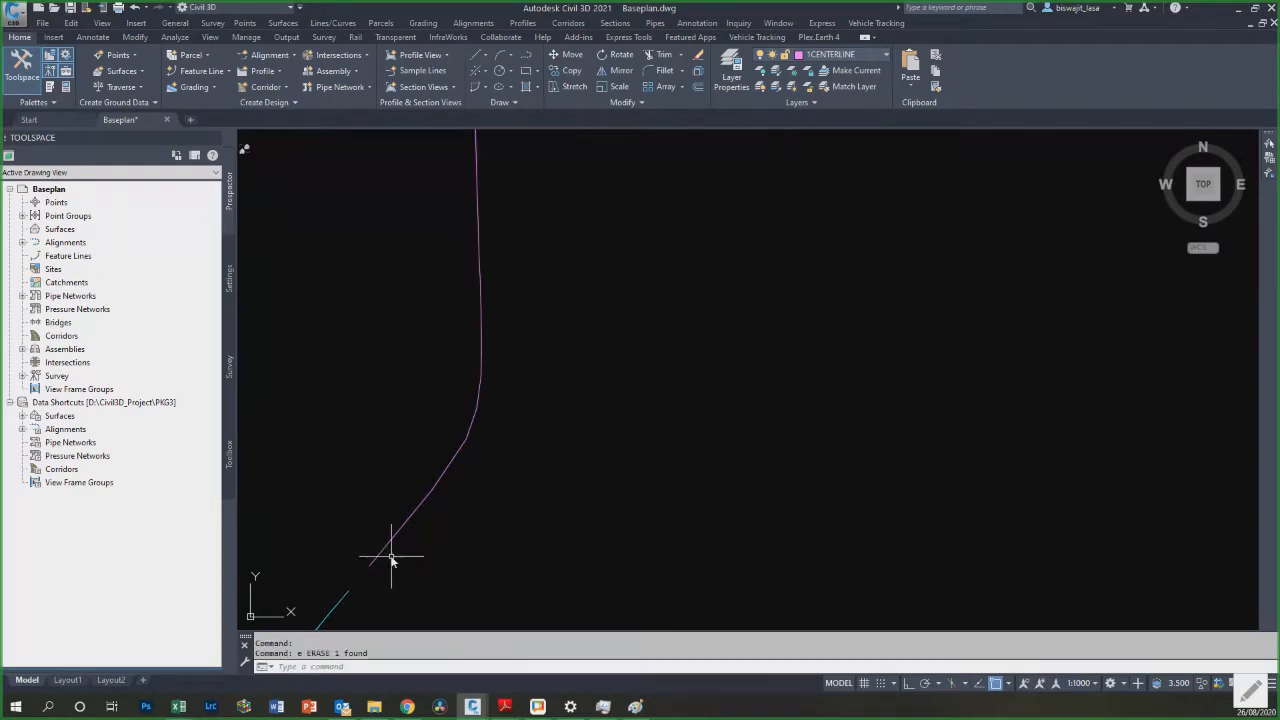
Step: Stretch the lower end of the magenta centreline to the end of the cyan polyline, closing the gap
click(380, 552)
click(369, 566)
key(Escape)
Step: Try to join the magenta centreline through the bend to the cyan polyline with polyline editing
text(pe)
key(Return)
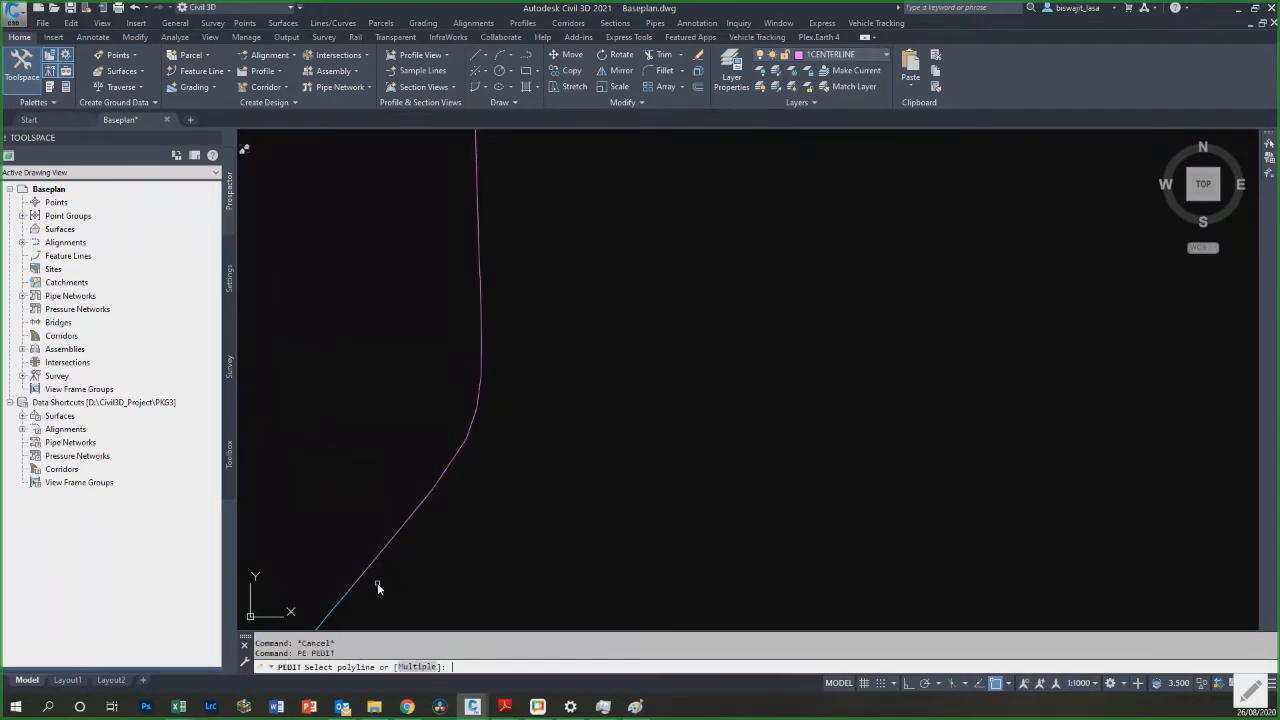
click(336, 612)
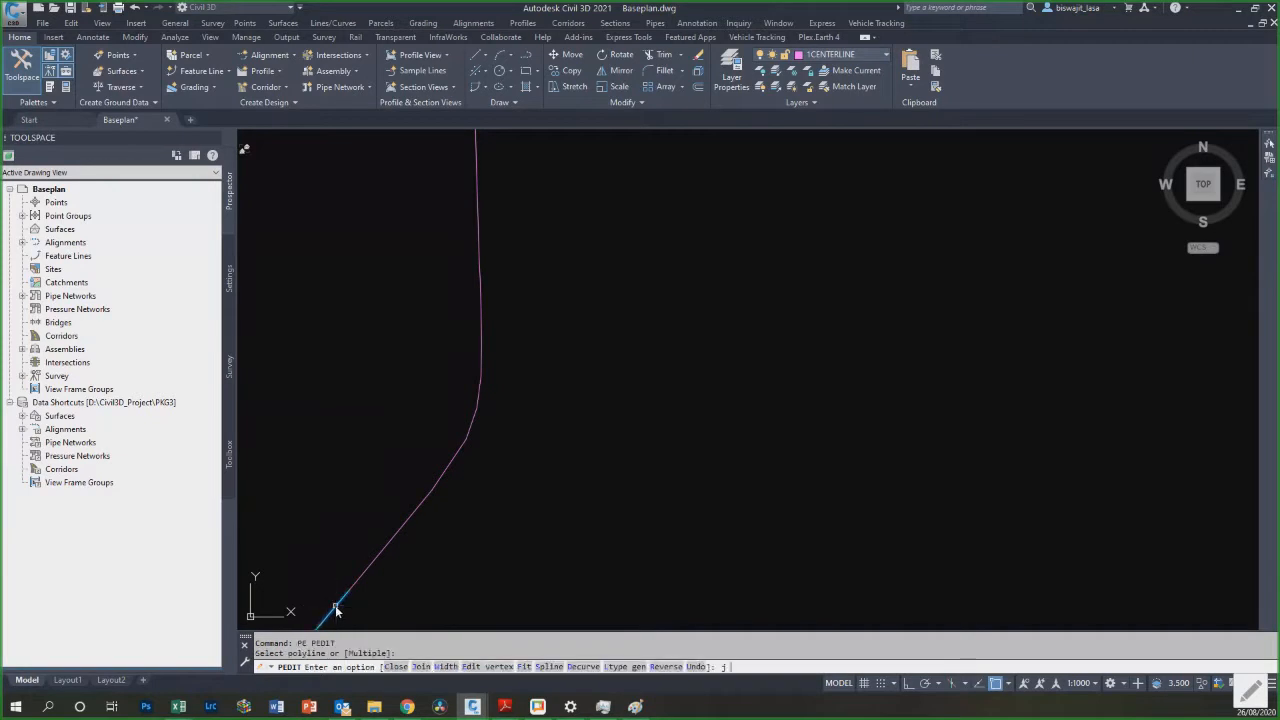
text(j)
key(Return)
click(357, 588)
key(Return)
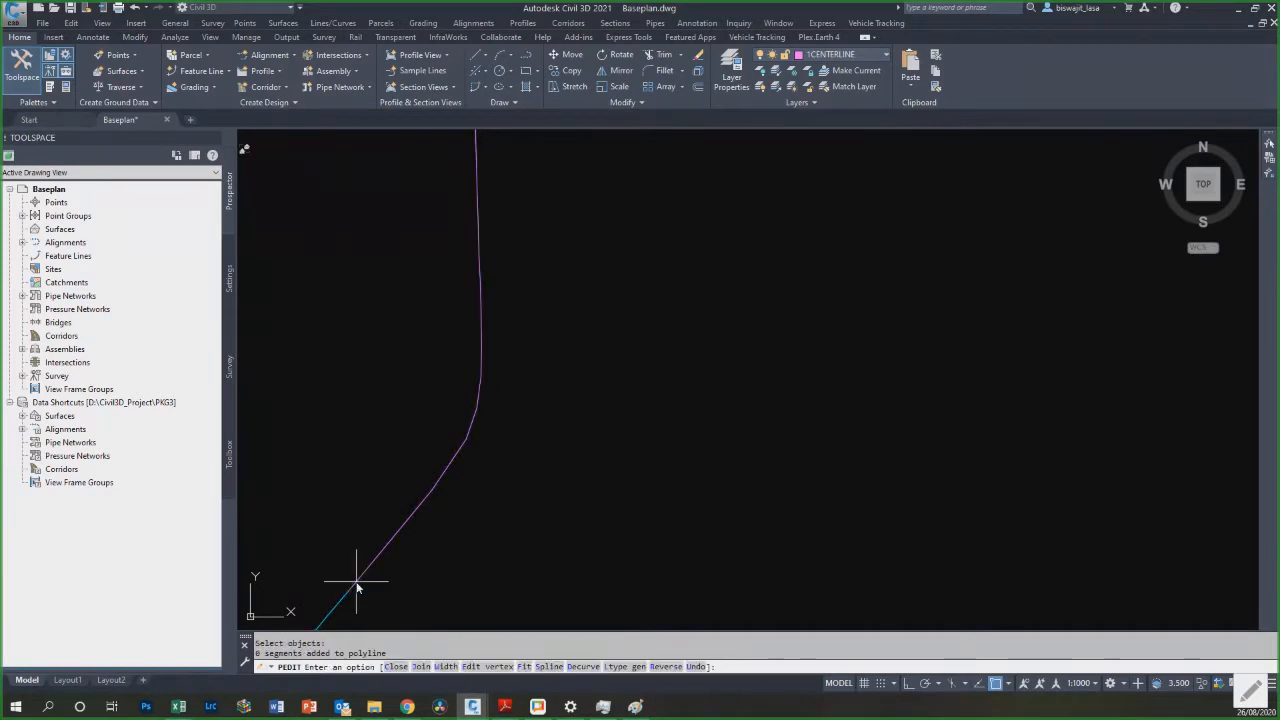
Step: Retry joining the cyan polyline to the magenta centreline where they meet southwest of the bend
text(j)
key(Return)
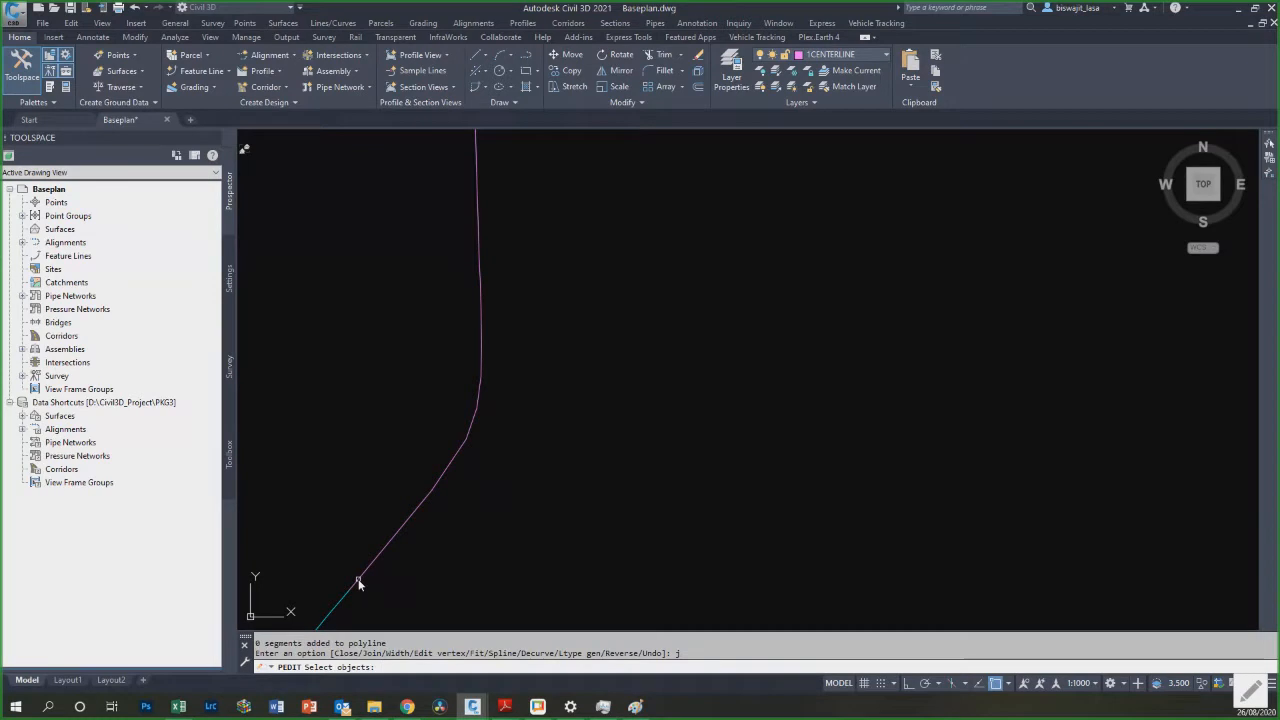
click(350, 591)
click(353, 585)
key(Return)
key(Escape)
Step: Explode the magenta centreline polyline that runs through the north-south section between the cyan lines
scroll(391, 563, down, 4)
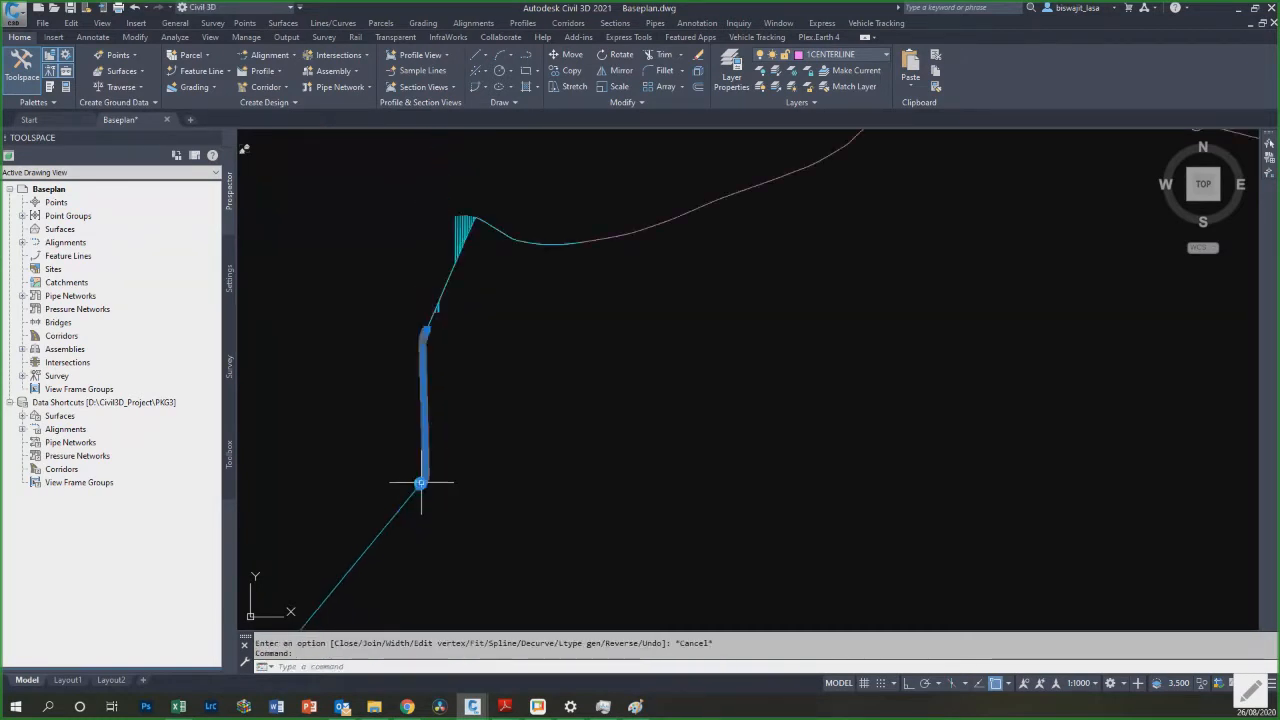
scroll(429, 434, up, 5)
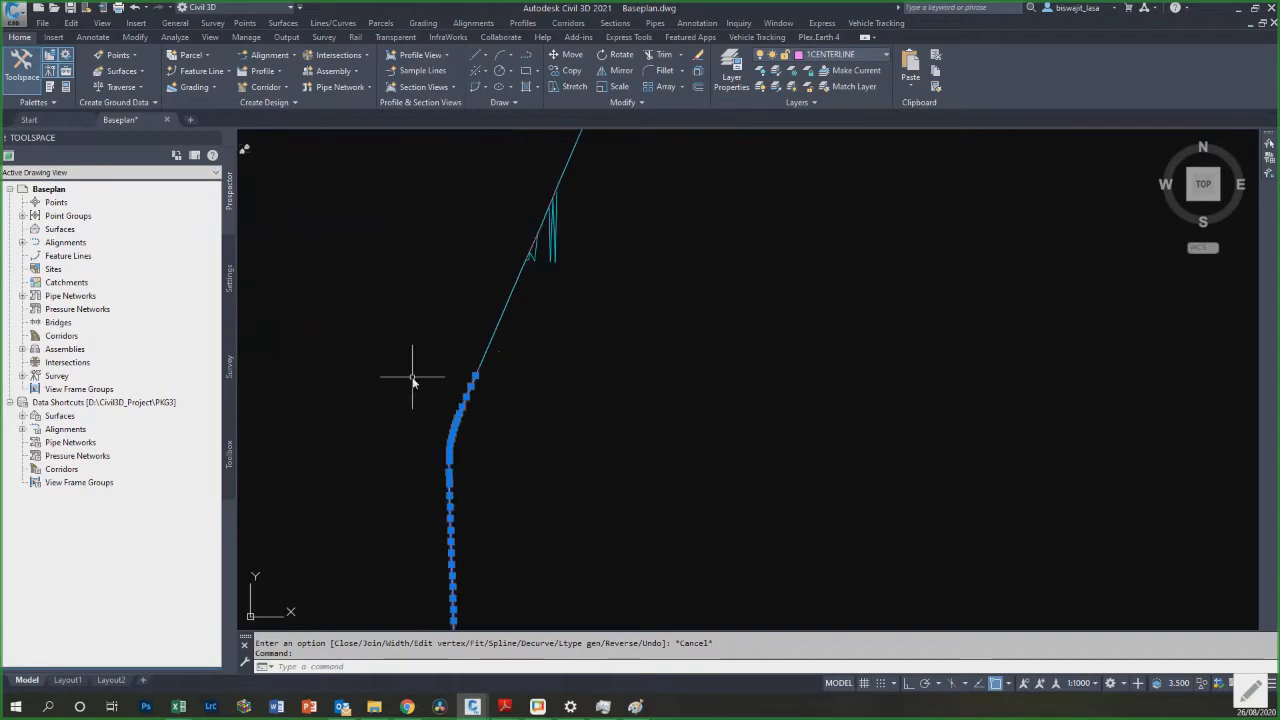
scroll(434, 372, up, 3)
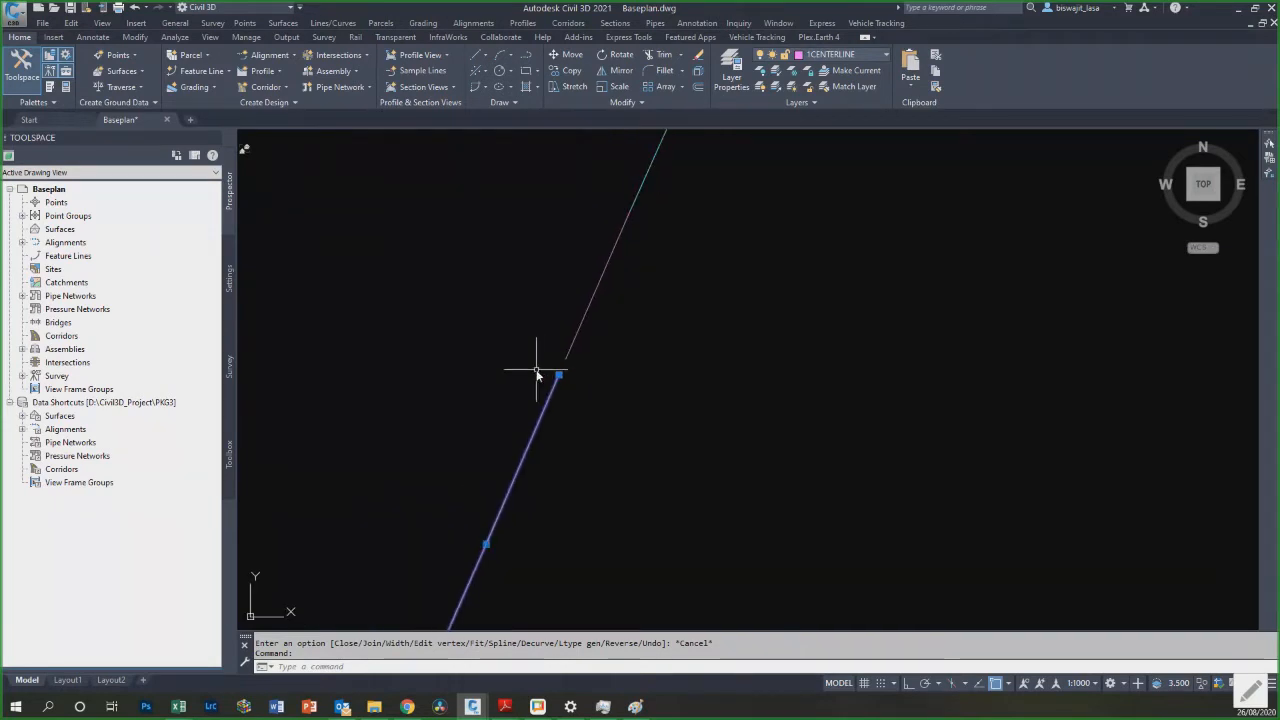
text(x)
key(Return)
scroll(538, 340, down, 5)
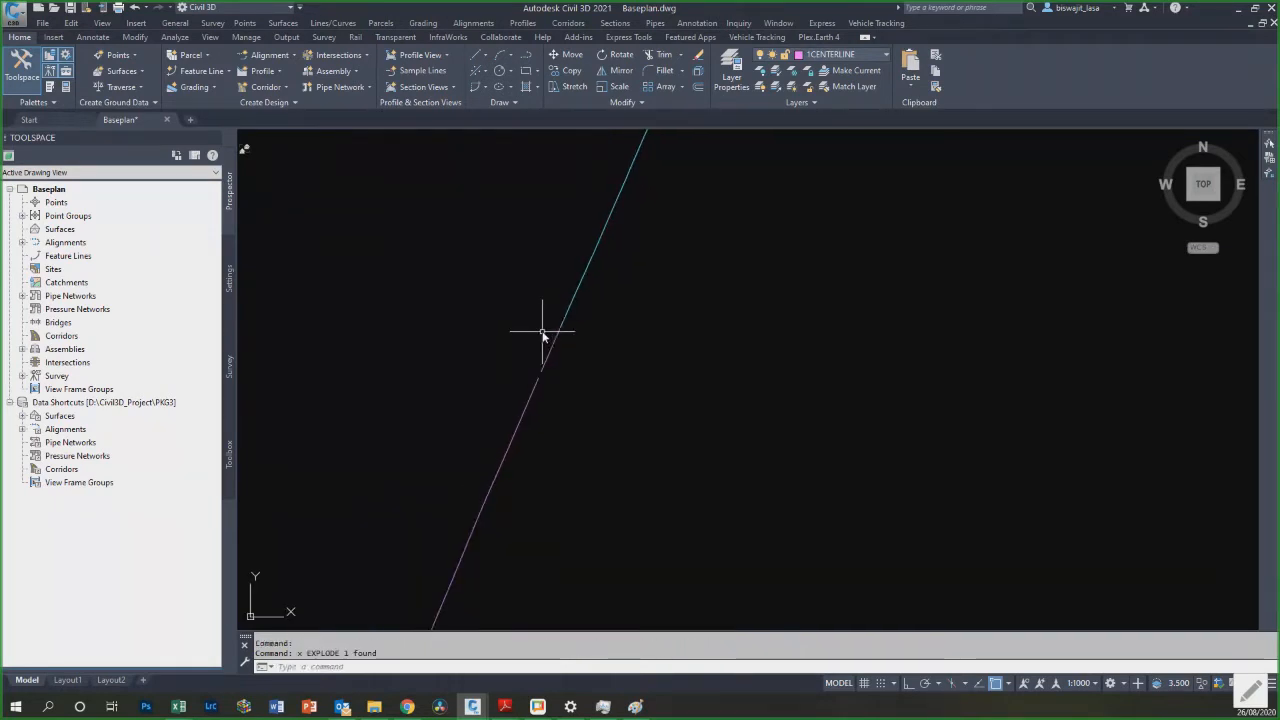
scroll(423, 471, up, 5)
scroll(548, 428, down, 3)
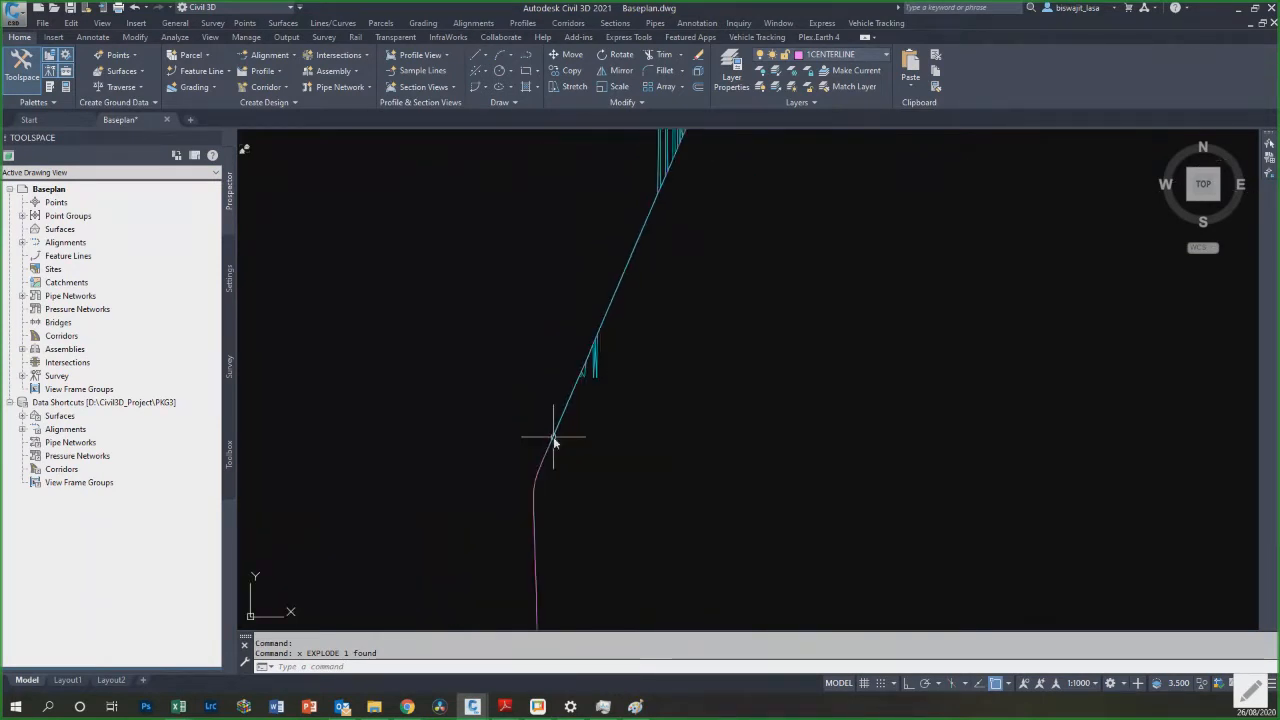
key(Escape)
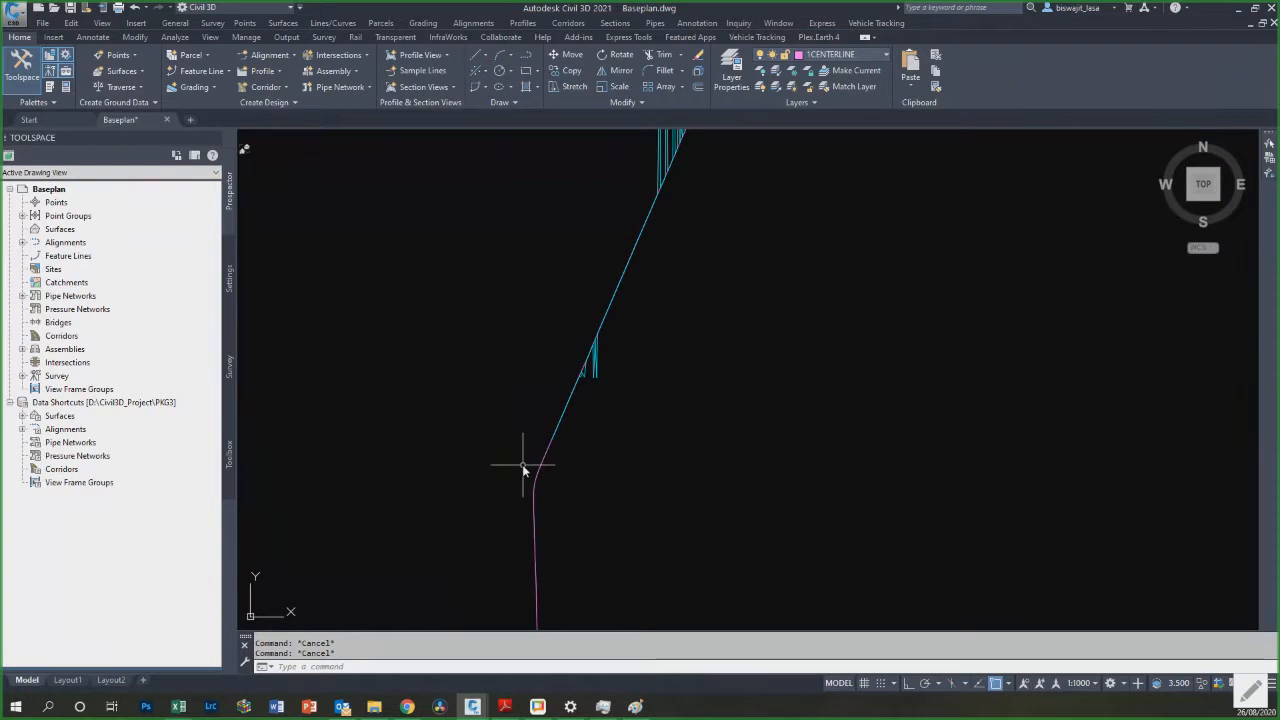
Step: Run OVERKILL on the exploded north-south segments with the default comparison settings to remove duplicates
text(overkill)
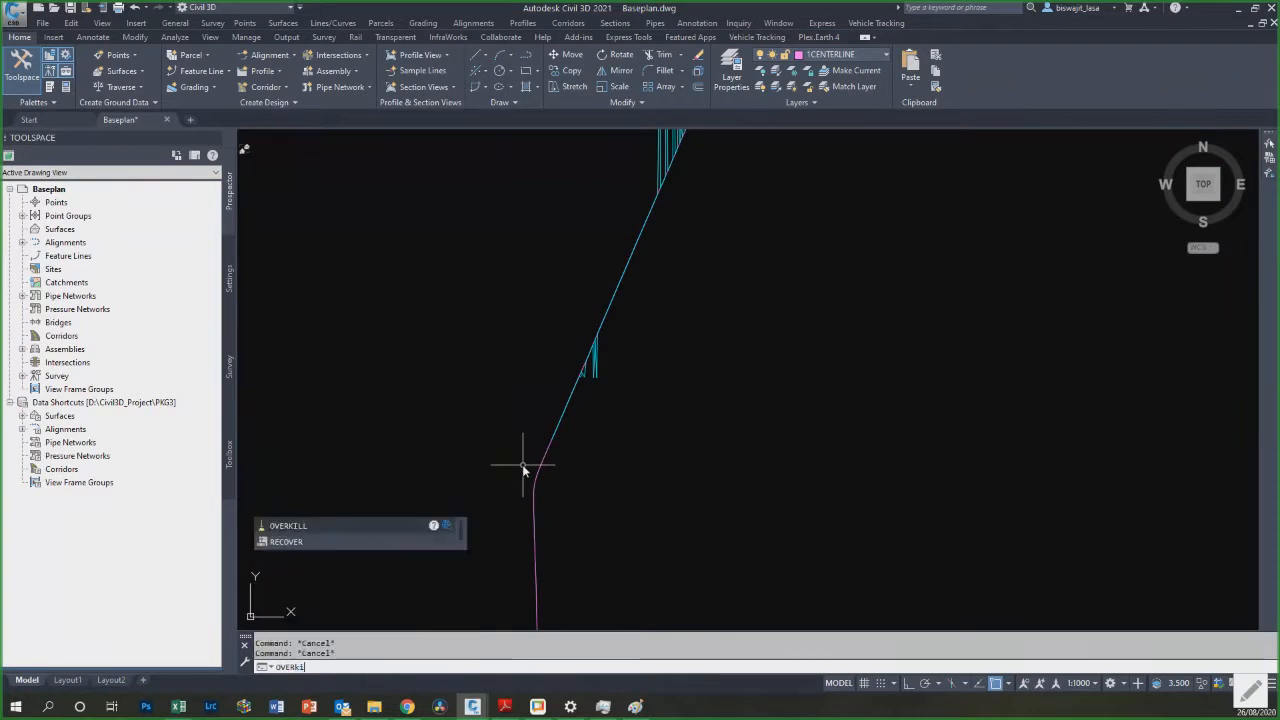
key(Return)
scroll(656, 270, down, 3)
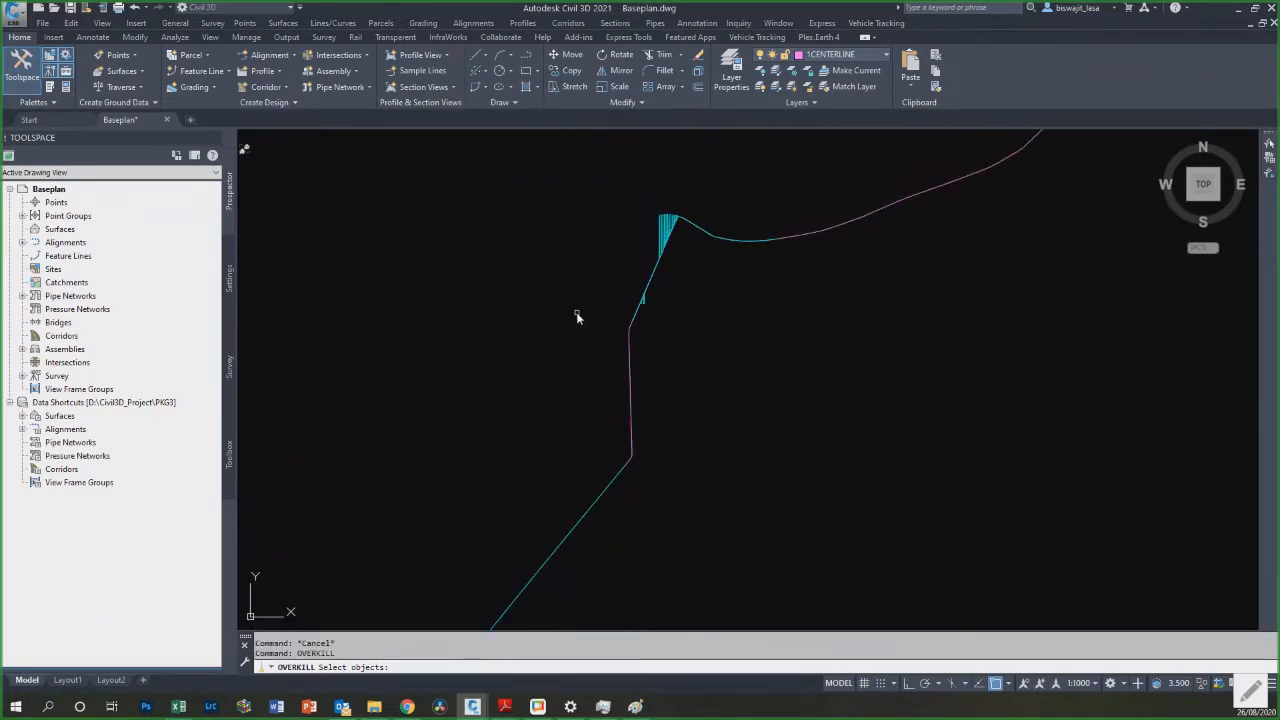
click(577, 312)
click(659, 491)
key(Return)
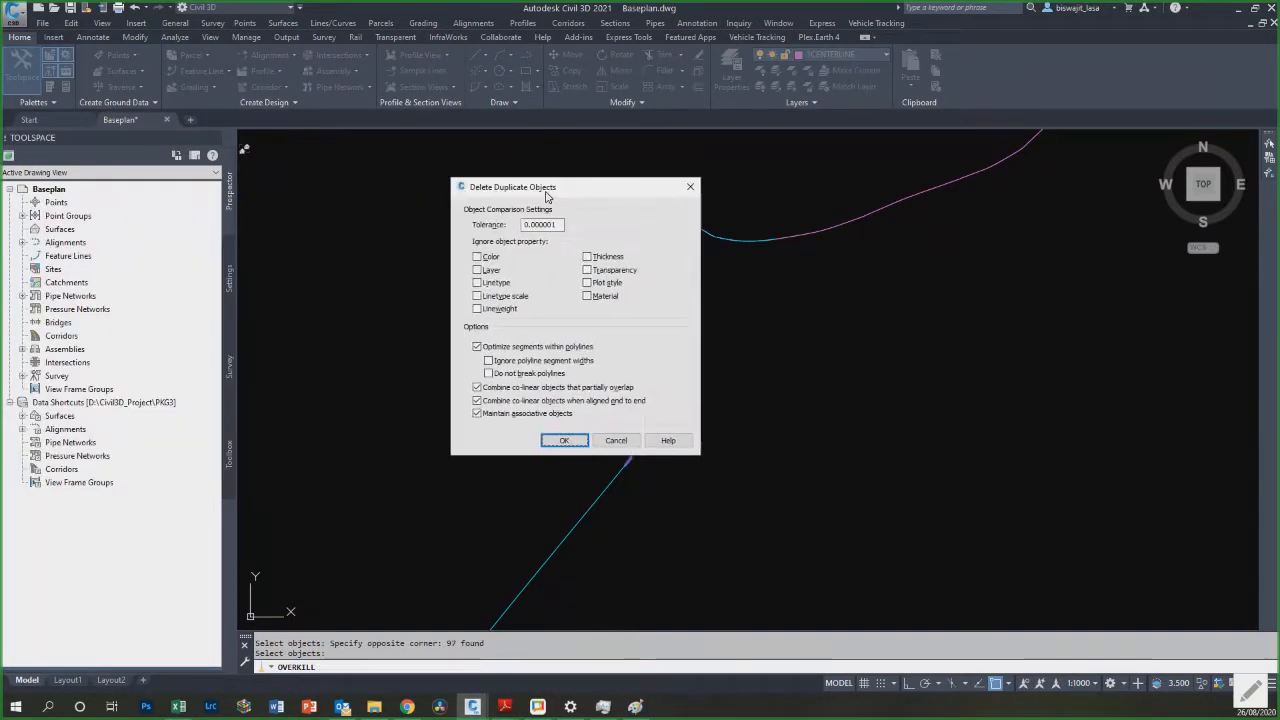
mouse_move(573, 187)
mouse_down()
mouse_move(510, 171)
mouse_move(496, 130)
mouse_up()
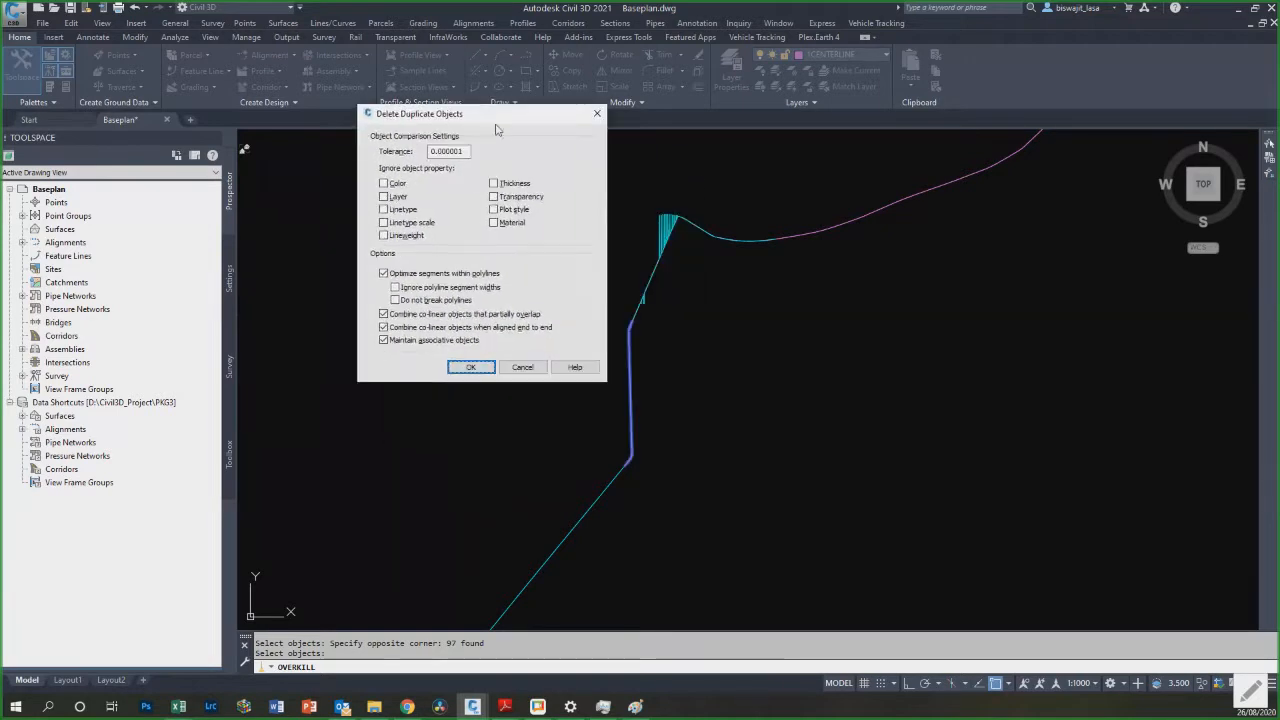
click(484, 370)
key(Escape)
key(Escape)
Step: Convert the exploded north-south segments to polylines and join them using the Multiple option of PEDIT
text(pe)
key(Return)
text(m)
key(Return)
click(587, 311)
click(668, 508)
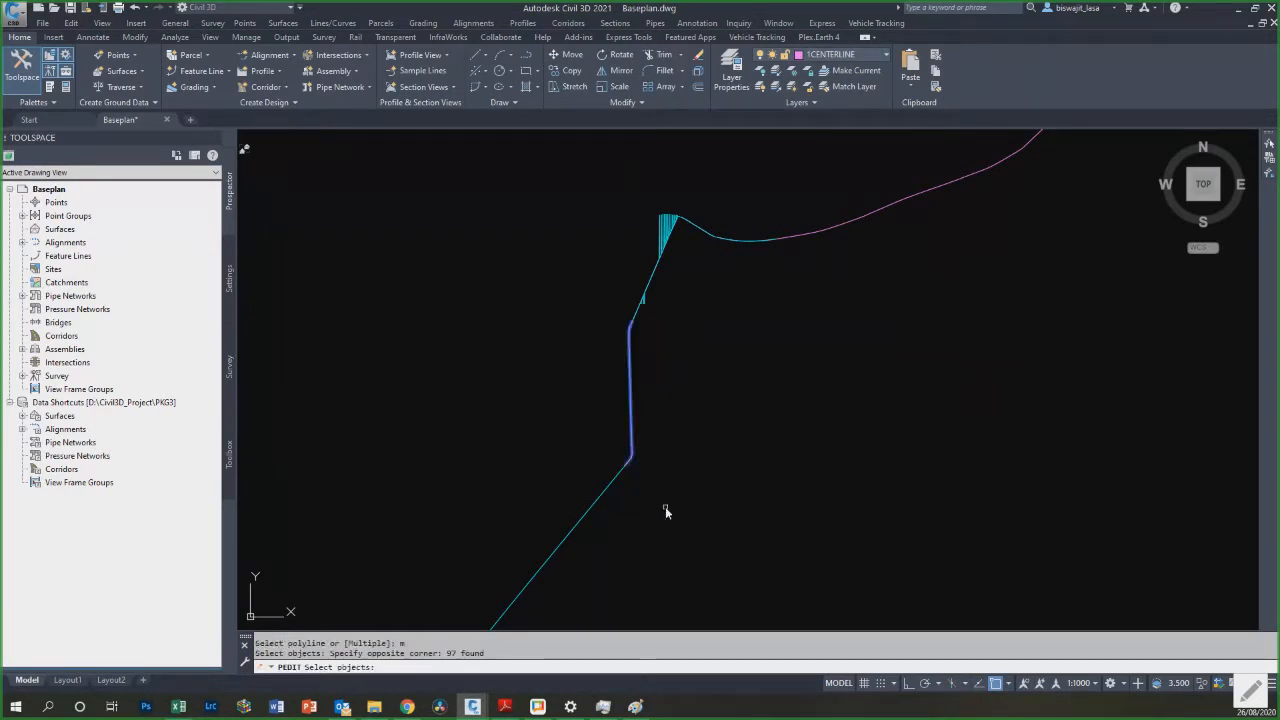
key(Return)
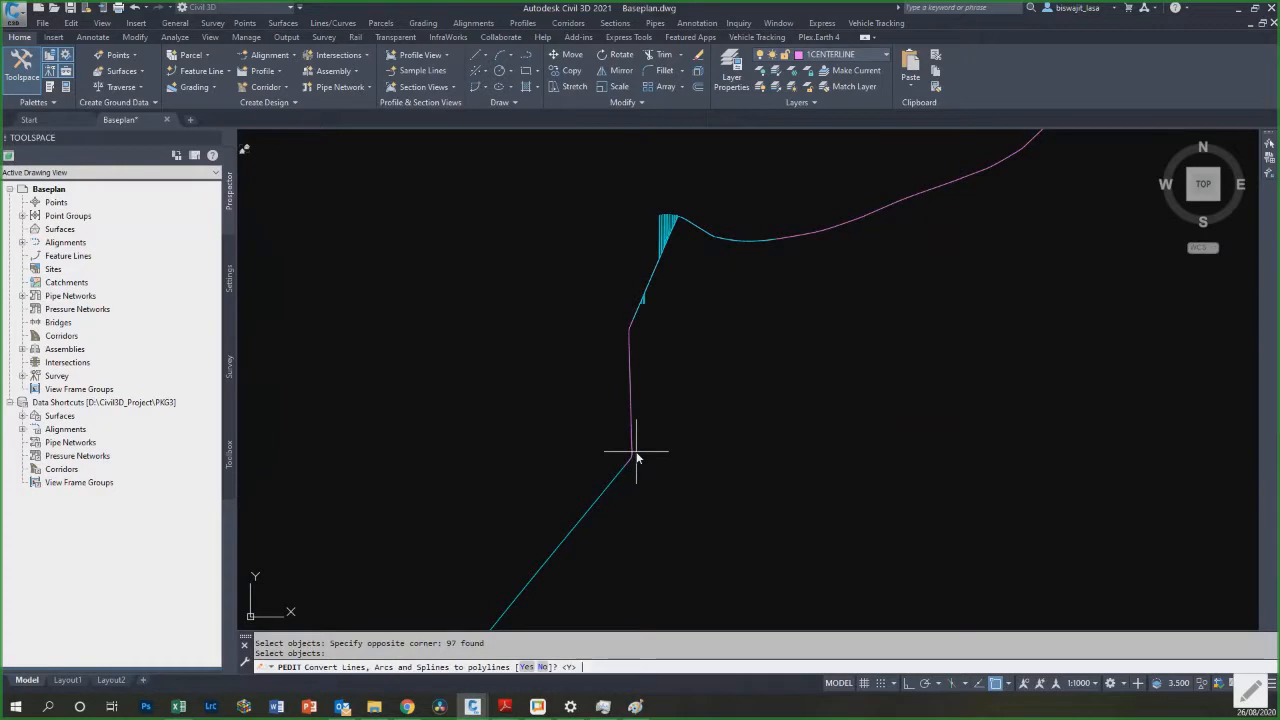
key(Return)
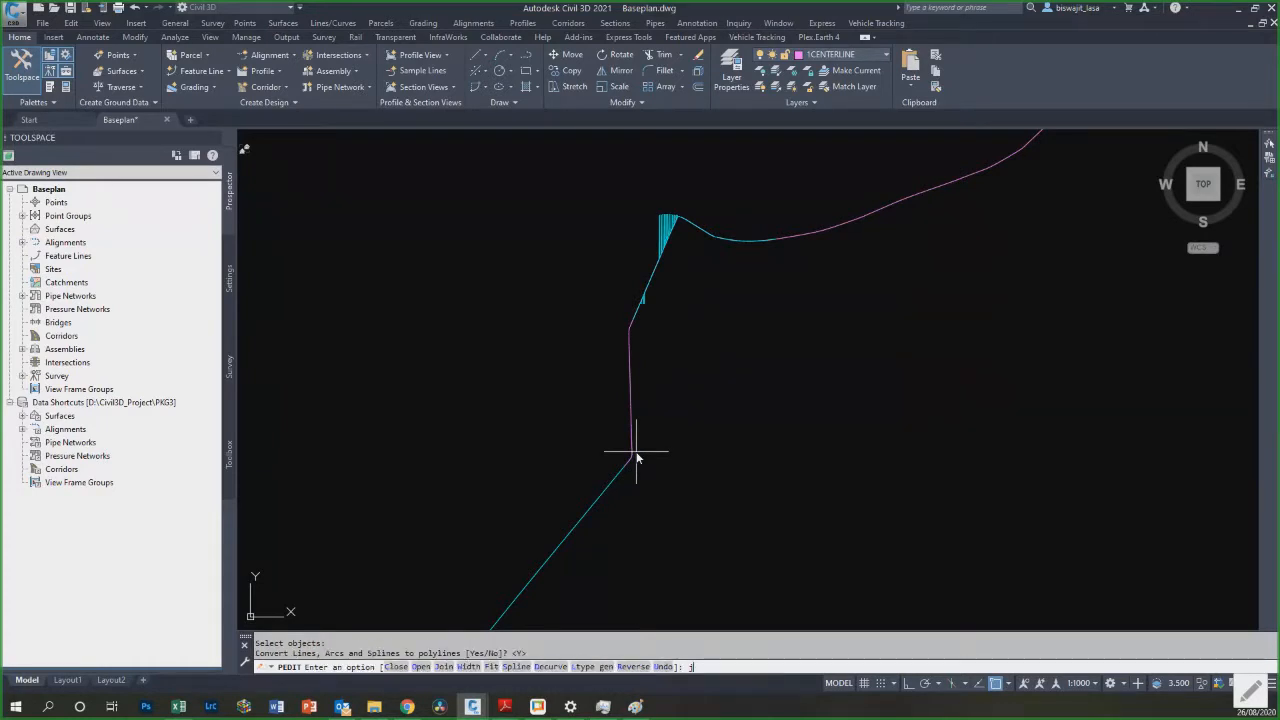
key(Return)
key(Return)
key(Escape)
scroll(640, 380, up, 2)
click(640, 380)
click(575, 393)
scroll(603, 547, up, 6)
scroll(692, 308, up, 4)
click(608, 429)
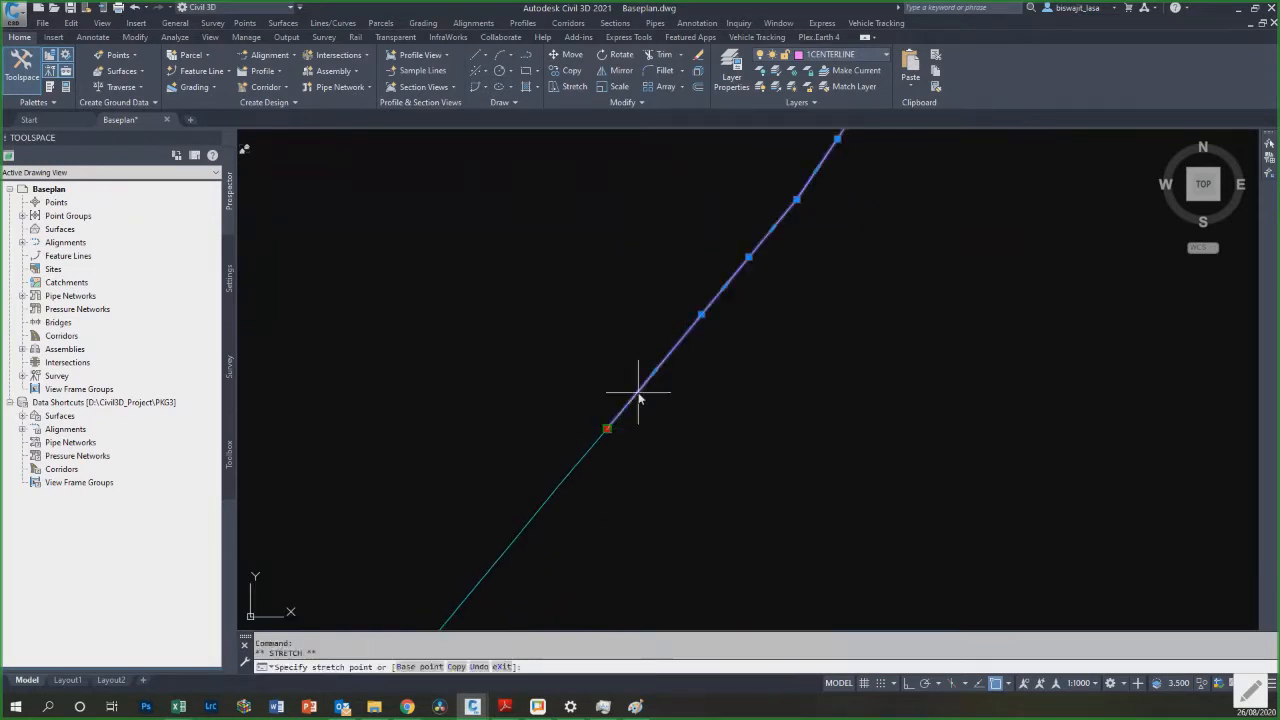
key(Escape)
Step: Join the rebuilt magenta polyline to the cyan polyline at their meeting point southwest of the bend with PEDIT
text(pe)
key(Return)
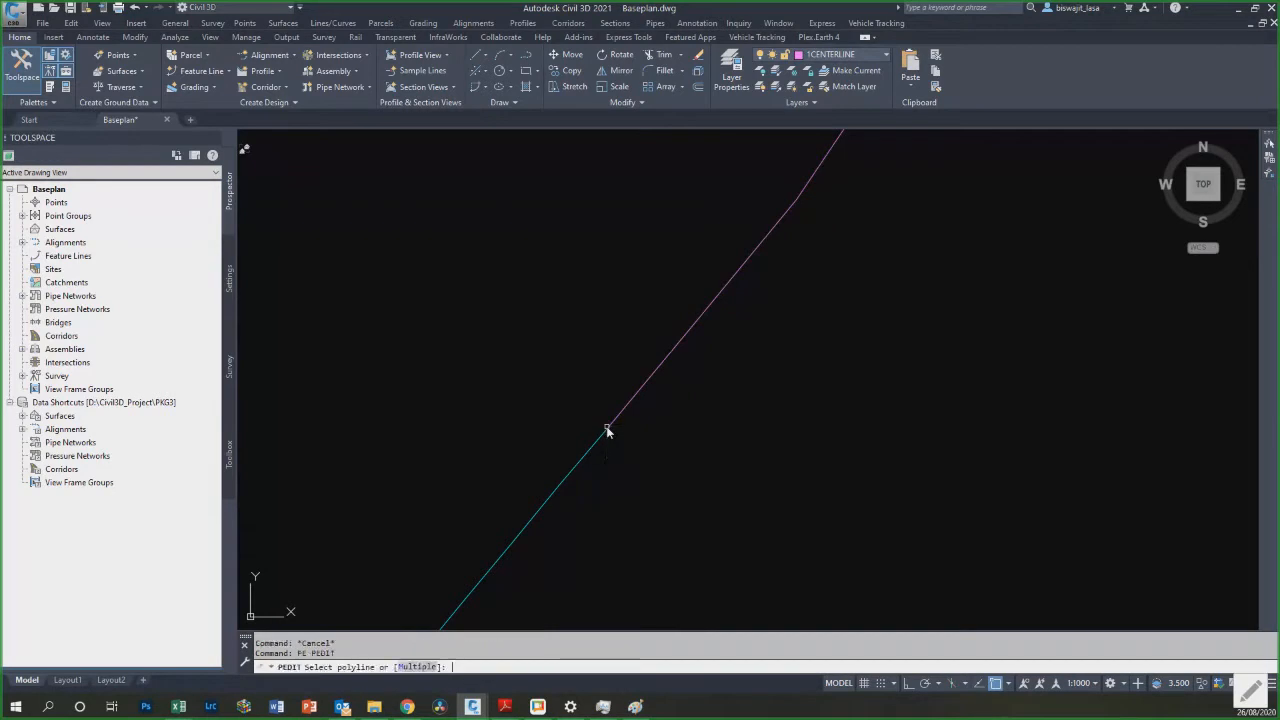
click(595, 446)
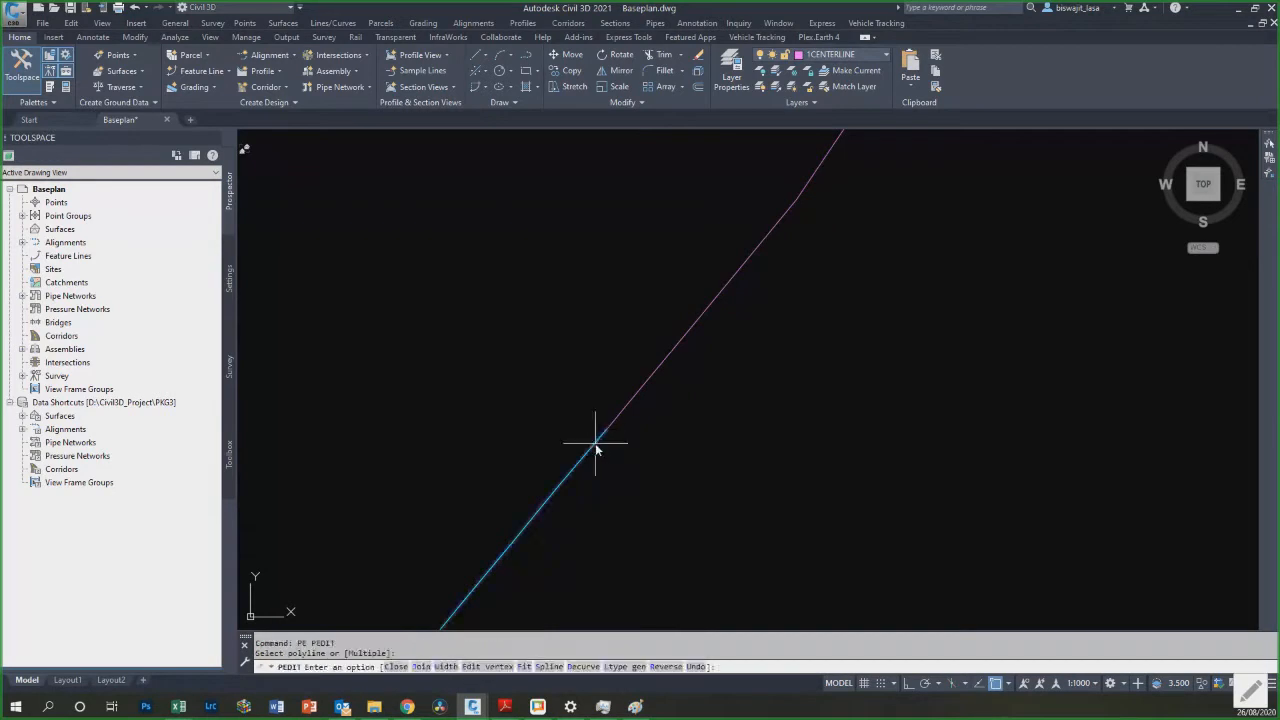
text(j)
key(Return)
click(596, 445)
click(616, 421)
key(Return)
key(Return)
click(616, 421)
scroll(484, 430, down, 10)
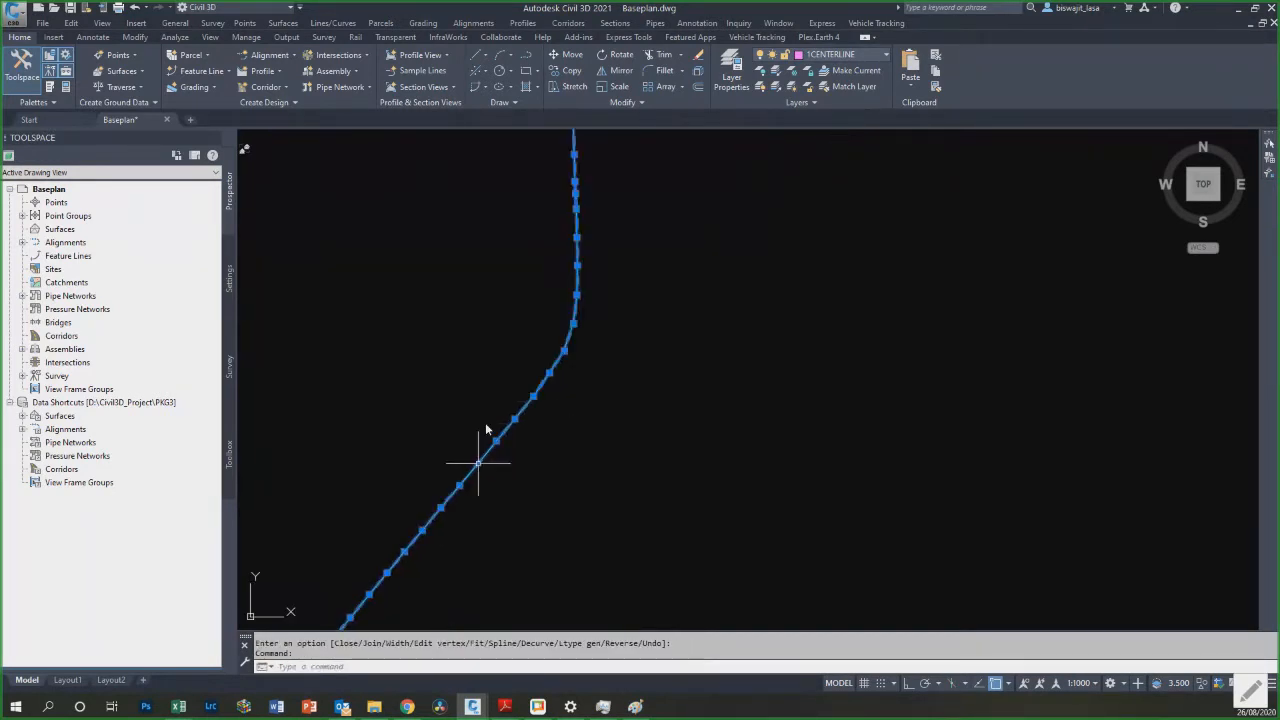
scroll(468, 438, down, 5)
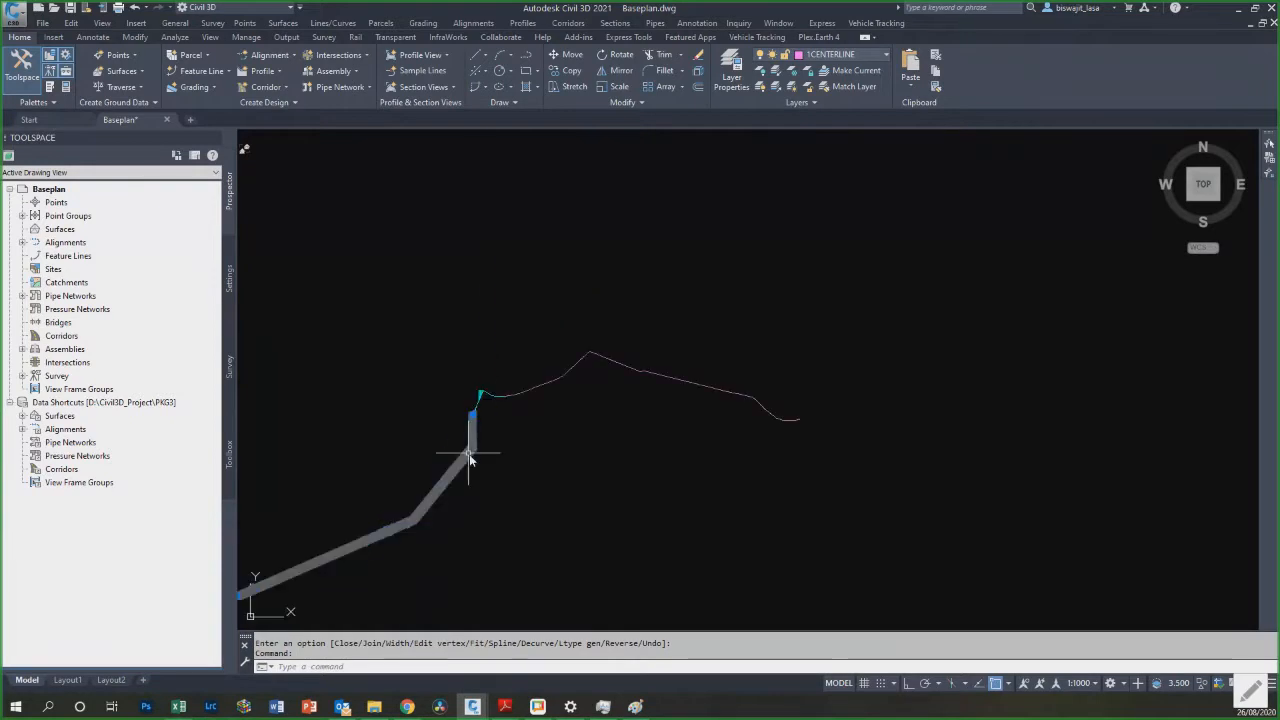
Step: Break the spiked cyan polyline beside its small spikes north of the upper bend
scroll(437, 478, up, 8)
key(Escape)
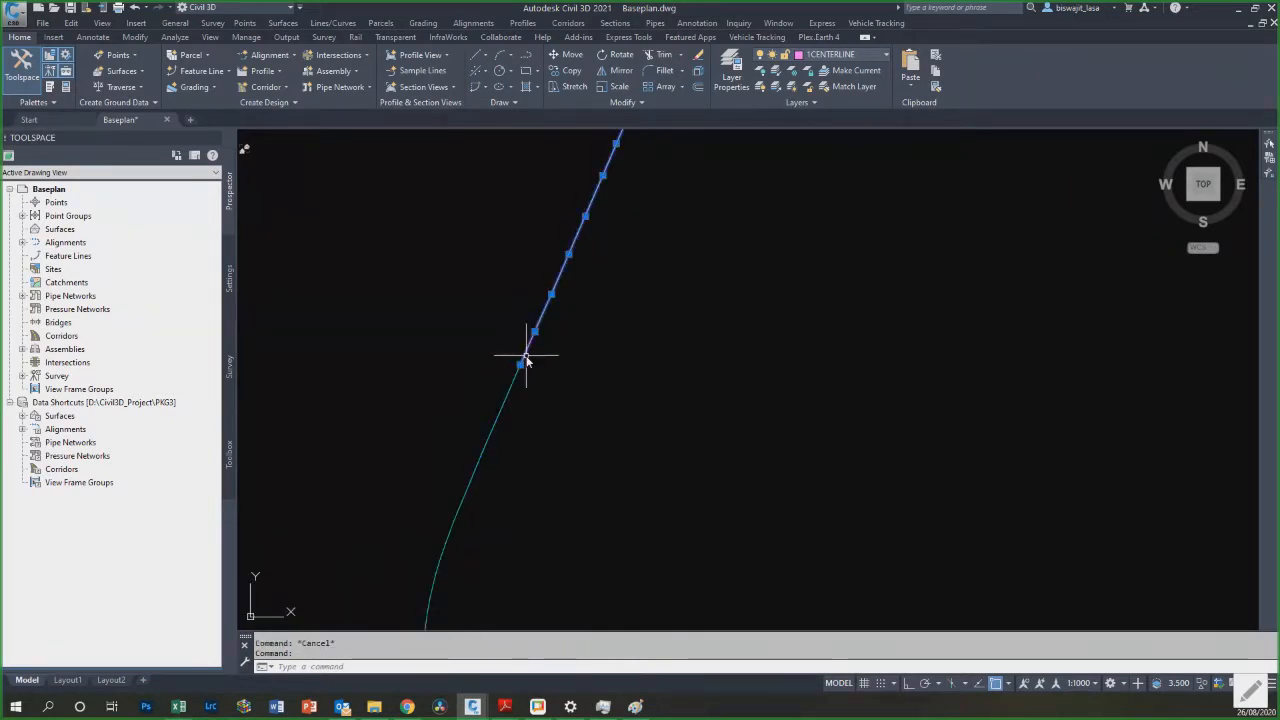
click(524, 349)
click(530, 357)
scroll(481, 416, down, 5)
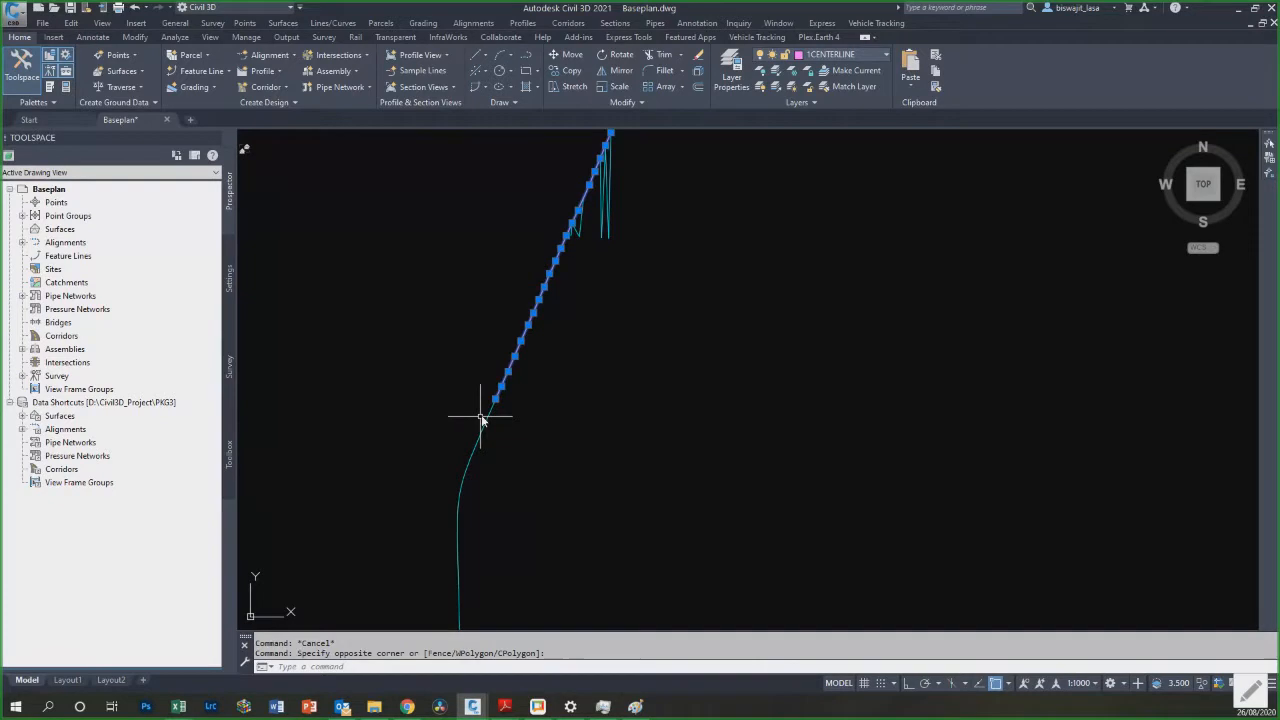
scroll(536, 333, up, 2)
key(Escape)
text(br)
key(Return)
click(493, 361)
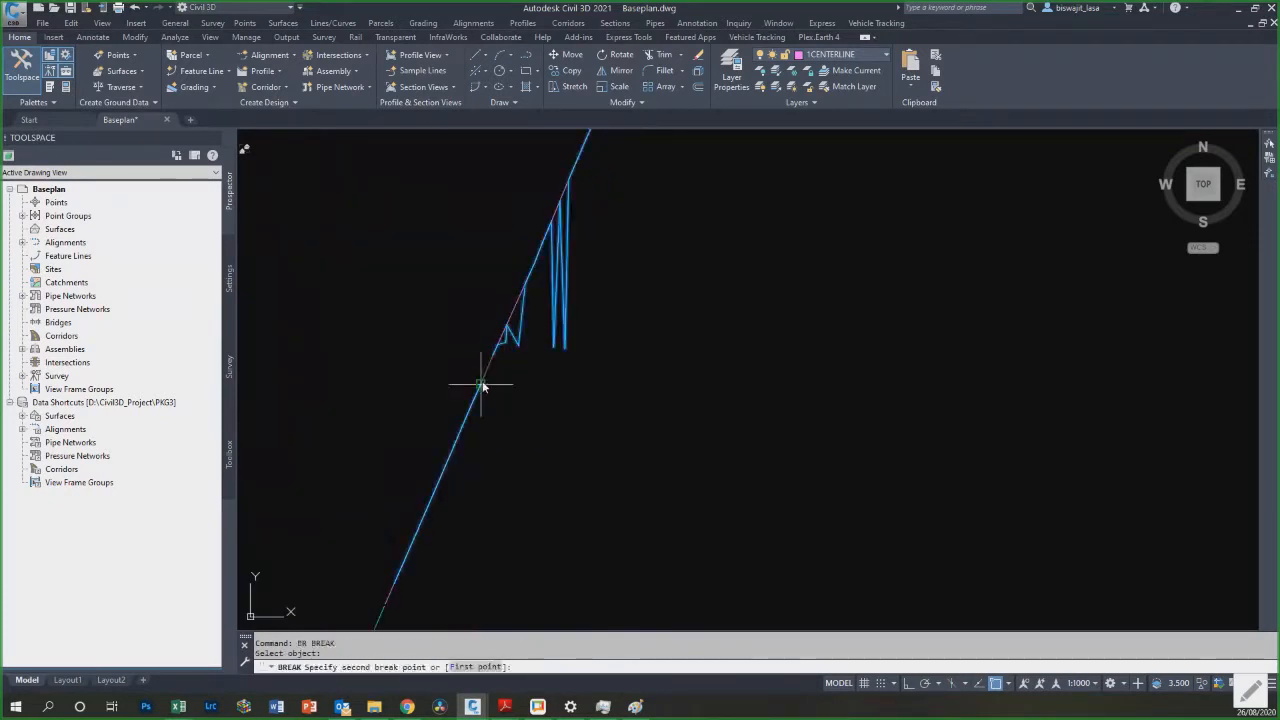
click(584, 148)
key(Escape)
Step: Erase the piece with the small spikes north of the upper bend
click(602, 250)
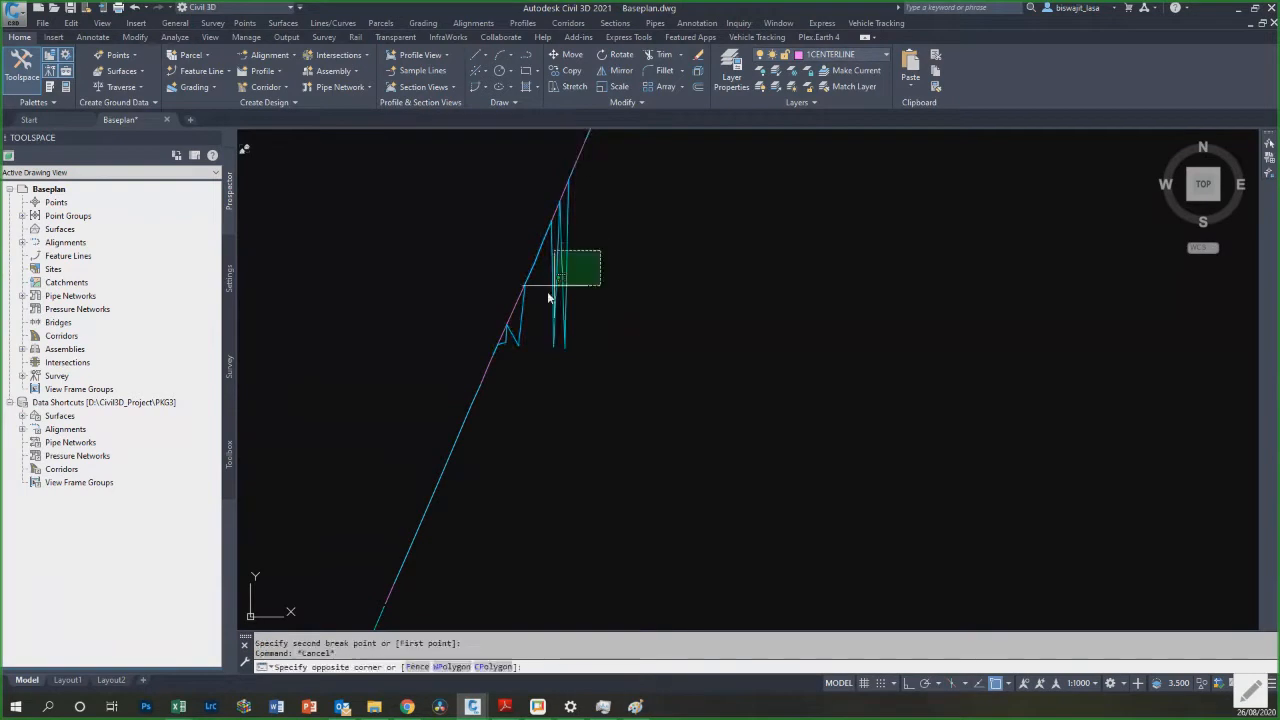
click(548, 295)
text(e)
key(Return)
scroll(596, 334, down, 4)
Step: Break the cyan polyline at the lower end of the tall spikes
click(584, 308)
click(554, 298)
scroll(497, 404, down, 6)
scroll(539, 342, up, 9)
scroll(485, 404, up, 2)
scroll(545, 328, down, 2)
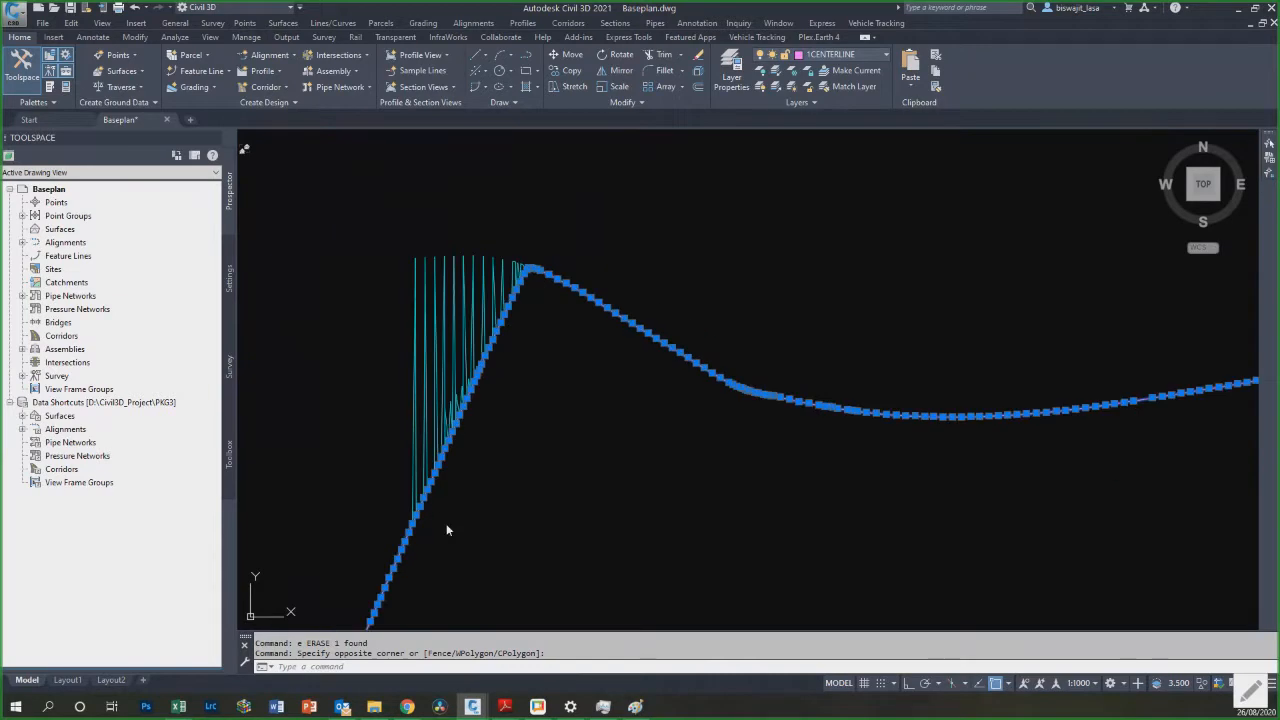
key(Escape)
text(br)
key(Return)
click(413, 525)
click(413, 525)
Step: Break the cyan polyline just past the peak and erase the piece with the tall spikes
key(Return)
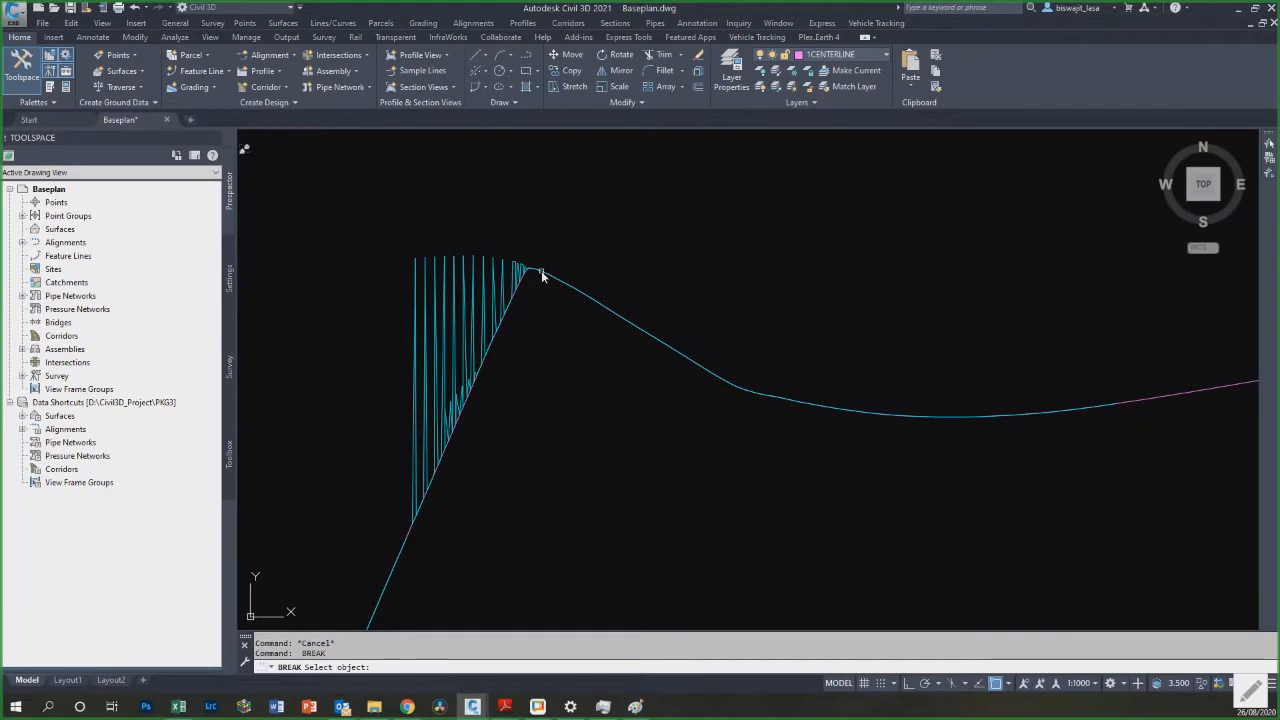
click(541, 270)
click(541, 270)
key(Escape)
click(487, 267)
click(354, 279)
text(e)
key(Return)
Step: Break the polyline along the descending stretch east of the peak and erase the cut-off piece
scroll(505, 281, down, 5)
scroll(631, 294, up, 6)
key(Escape)
text(br)
key(Return)
click(635, 404)
click(759, 386)
key(Escape)
click(781, 436)
click(767, 346)
text(e)
key(Return)
Step: Break the remaining centreline polyline just east of the peak and erase the piece running southeast from there
scroll(720, 334, down, 3)
scroll(605, 288, up, 3)
click(551, 286)
click(563, 286)
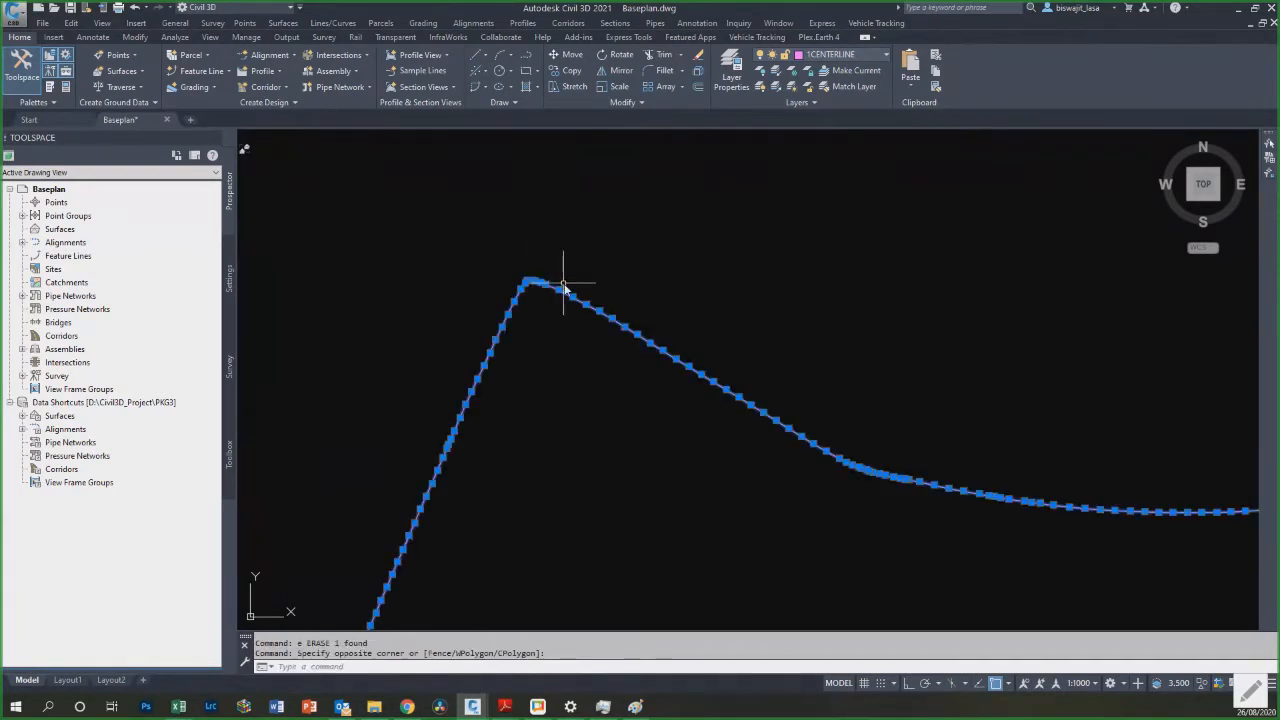
scroll(575, 298, up, 3)
key(Escape)
text(br)
key(Return)
click(551, 334)
click(552, 334)
key(Escape)
click(558, 337)
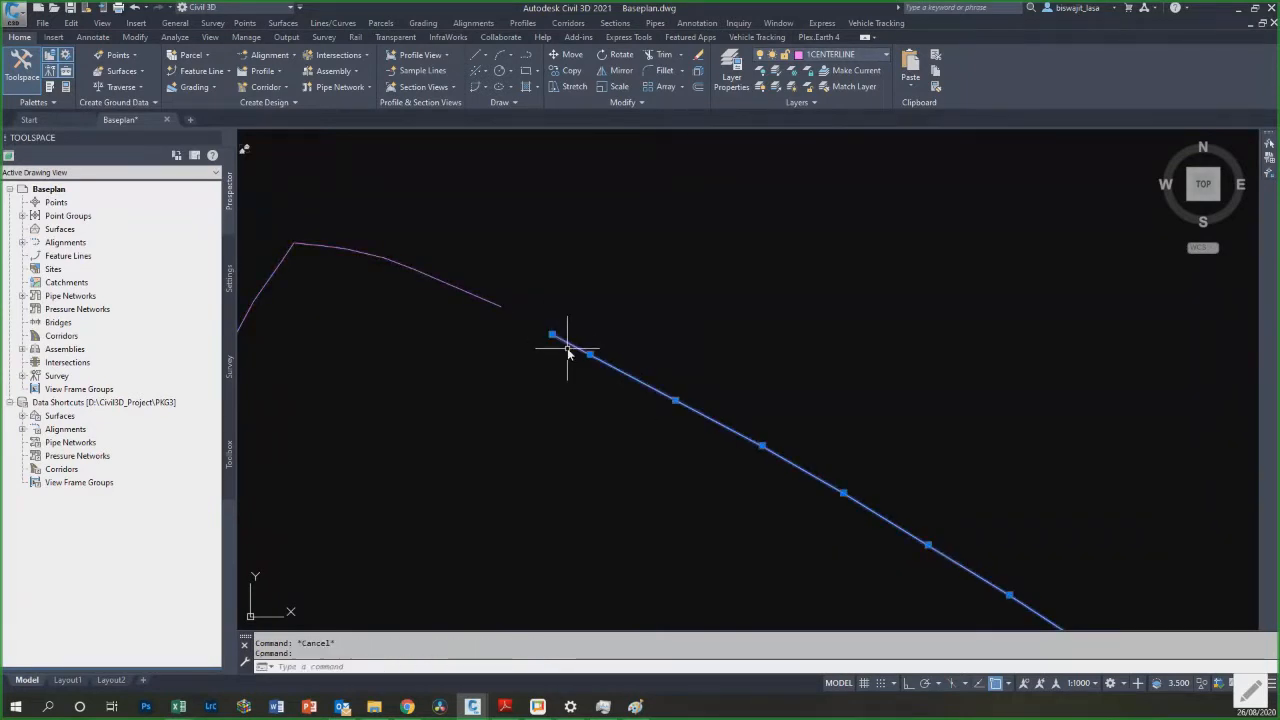
text(e)
key(Return)
Step: Break the magenta centreline just above the cyan polyline's end north of the upper bend
scroll(657, 315, down, 5)
scroll(597, 397, up, 2)
click(568, 477)
key(Escape)
scroll(555, 504, up, 4)
key(Escape)
text(br)
key(Return)
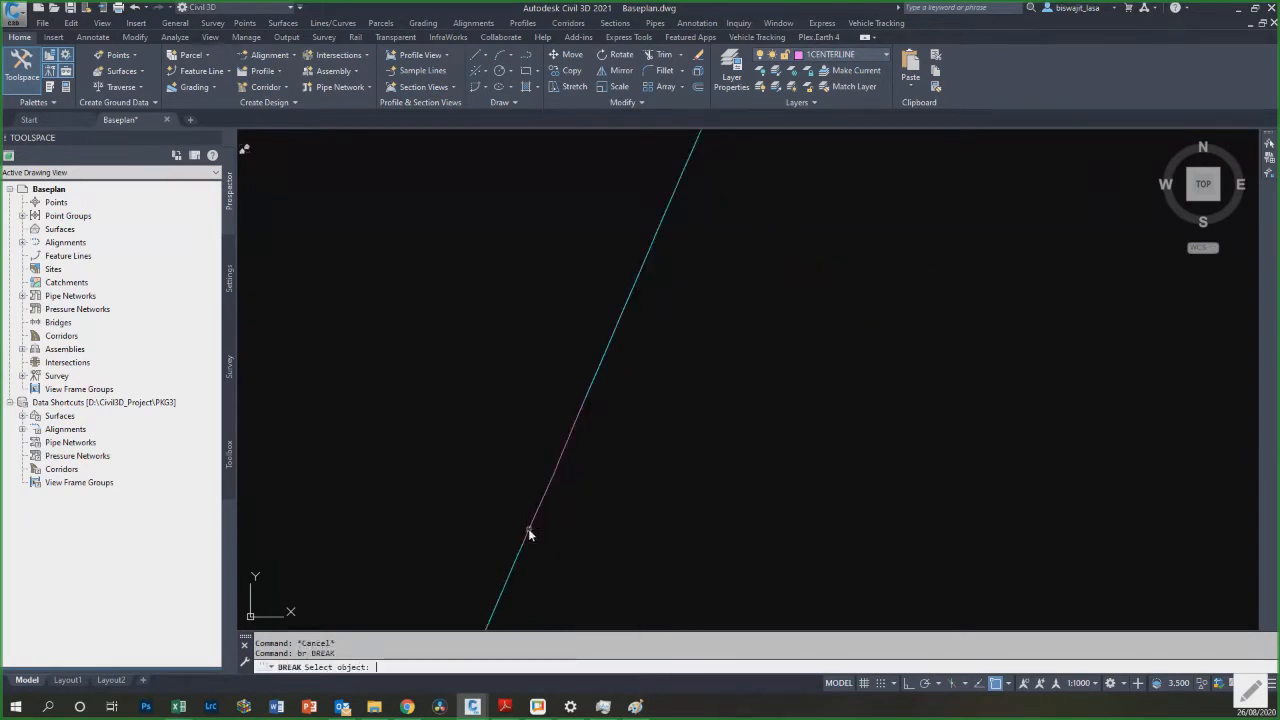
click(527, 536)
click(529, 536)
key(Escape)
Step: Erase the short magenta leftover between the two cyan polylines north of the upper bend
scroll(566, 465, down, 2)
scroll(612, 375, down, 5)
scroll(603, 403, up, 3)
key(Escape)
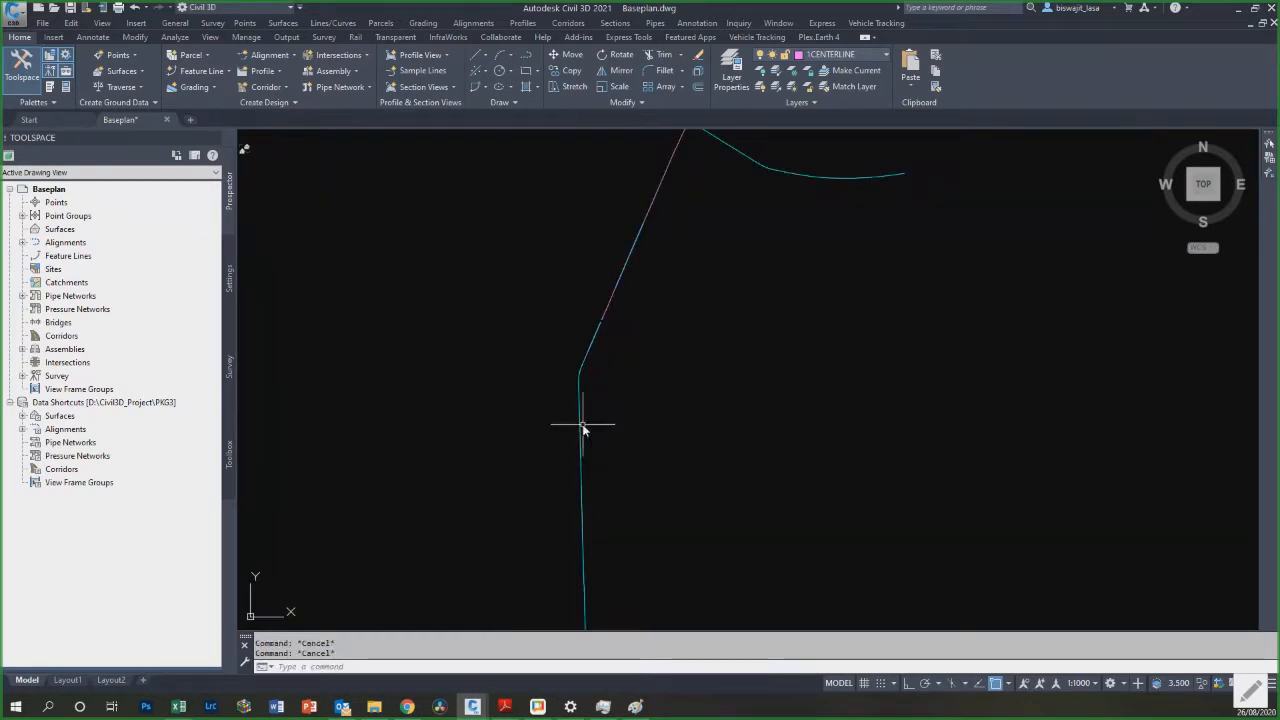
scroll(597, 391, down, 3)
scroll(597, 351, up, 3)
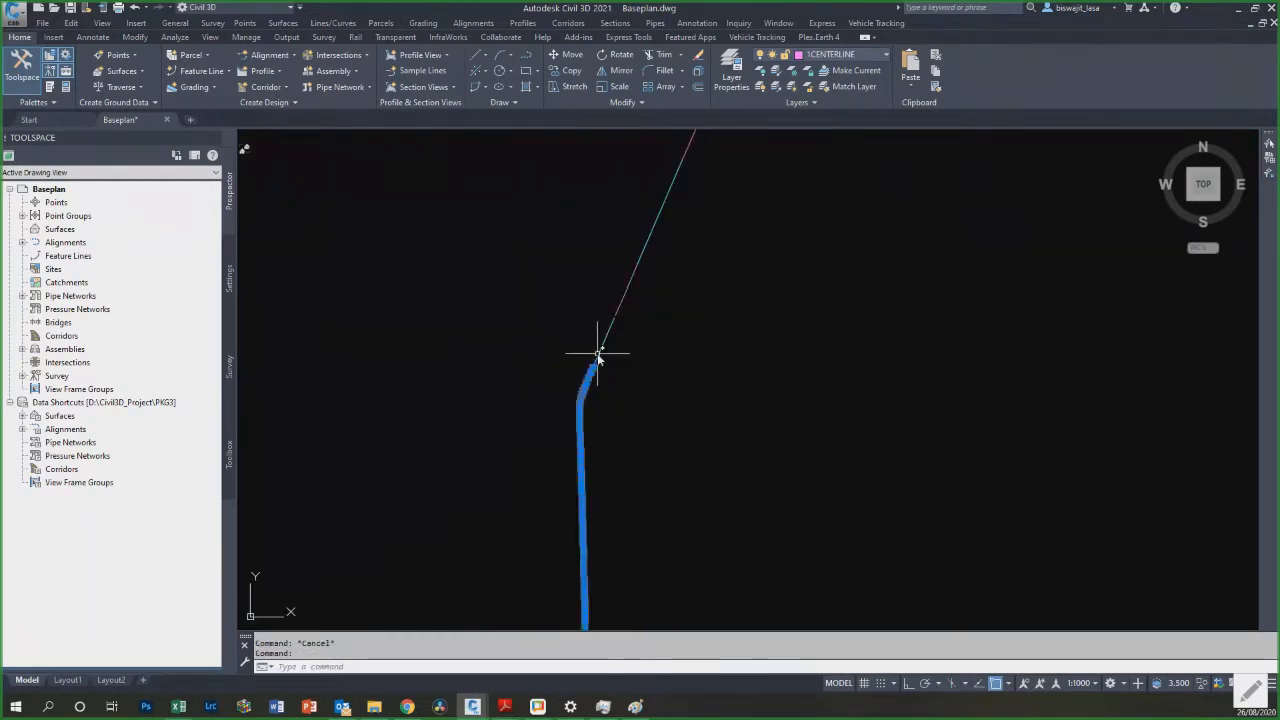
scroll(600, 358, up, 3)
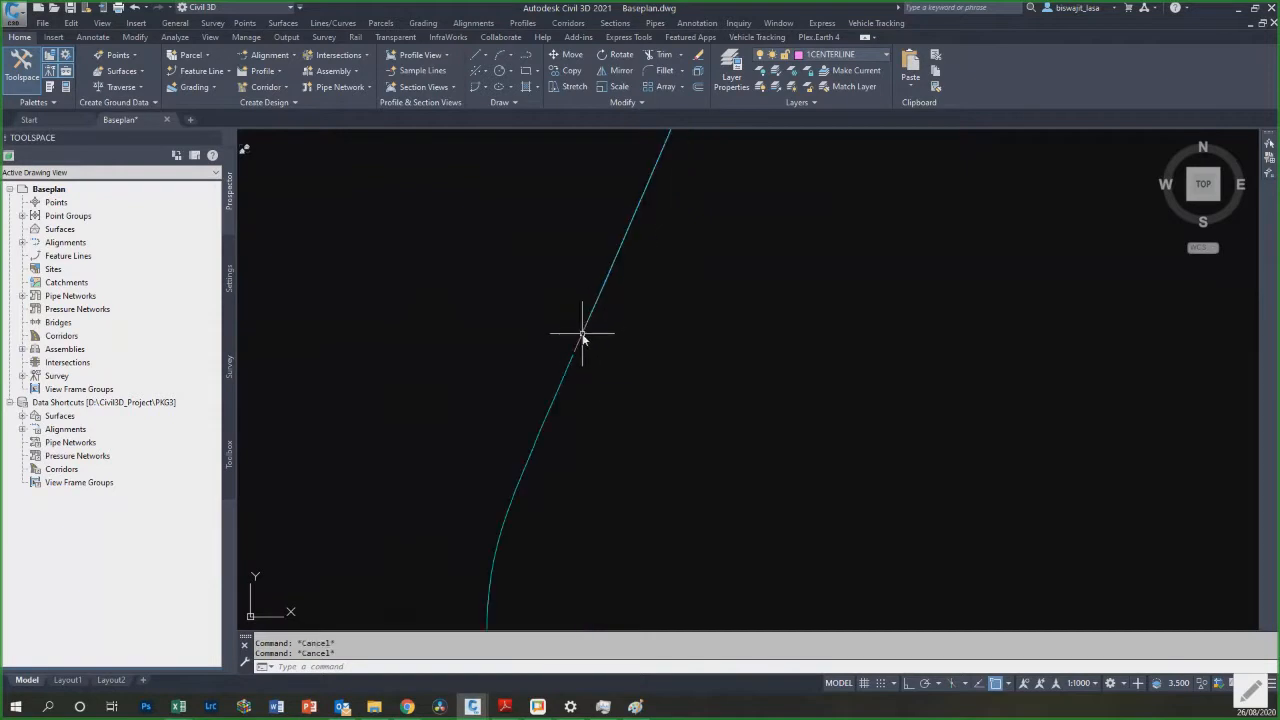
key(Escape)
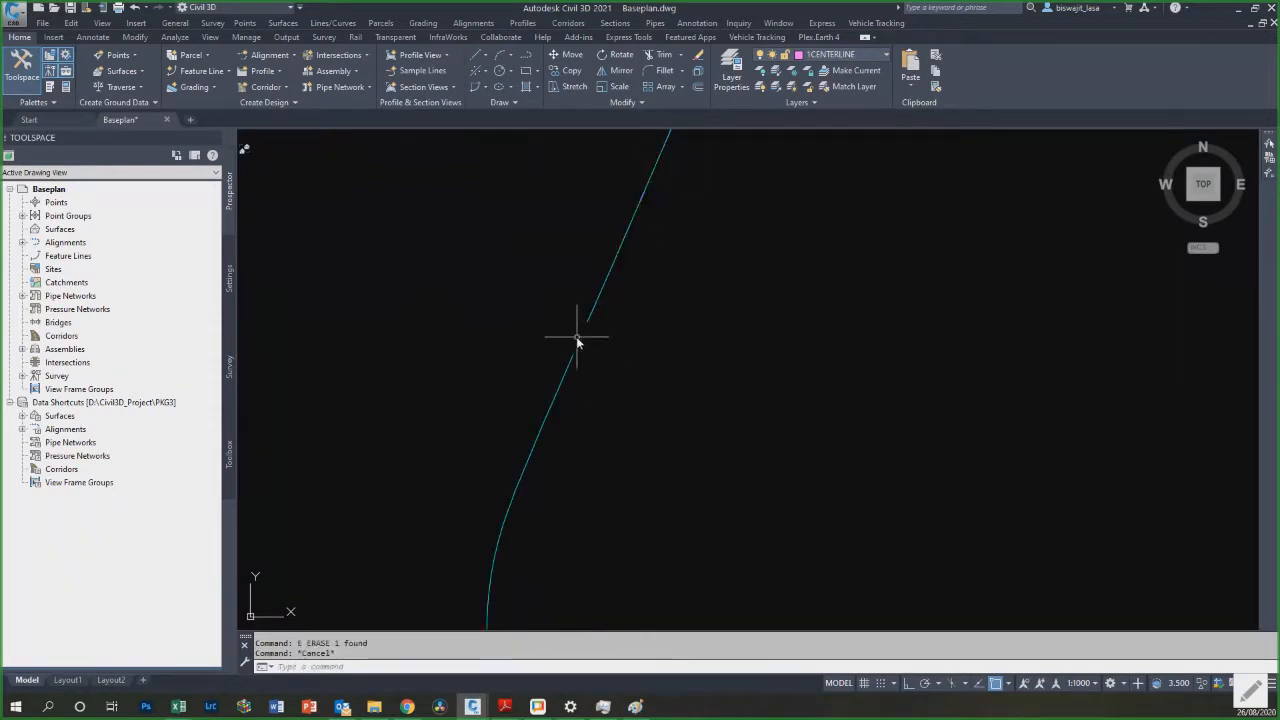
Step: Stretch the upper cyan polyline's lower end onto the end of the polyline below the gap and join the two pieces
click(587, 322)
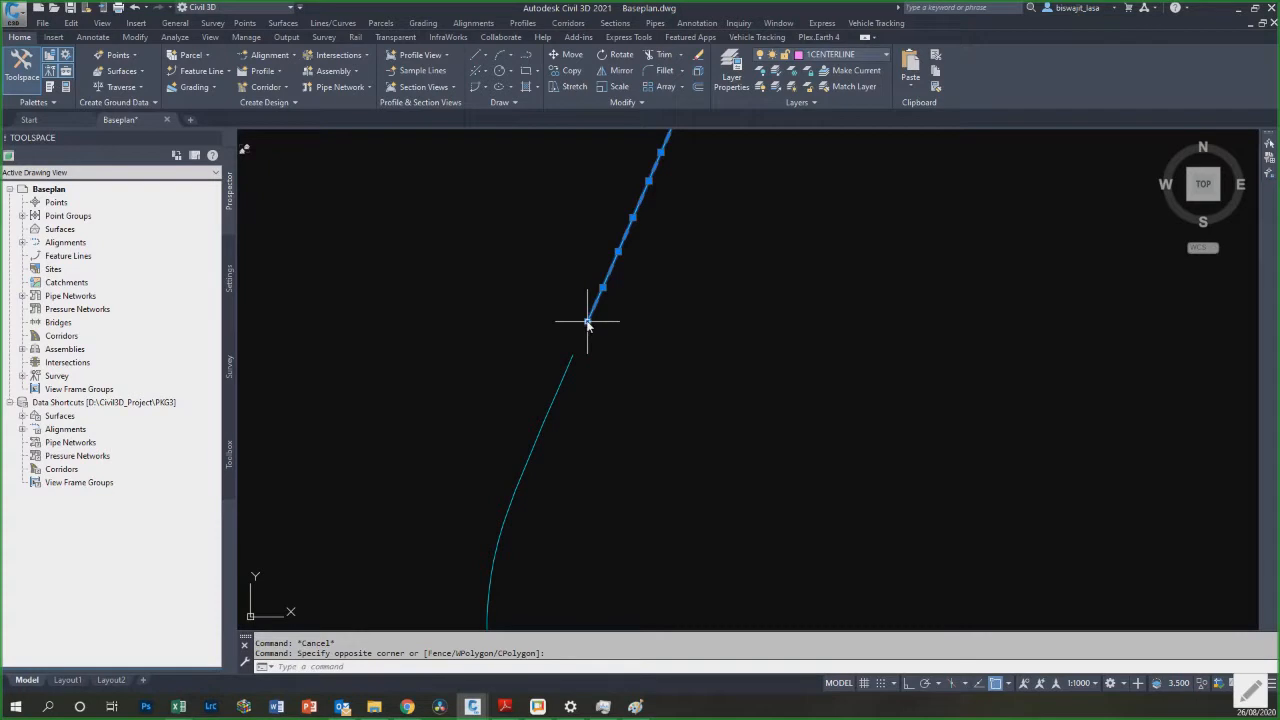
key(Escape)
text(PE)
key(Return)
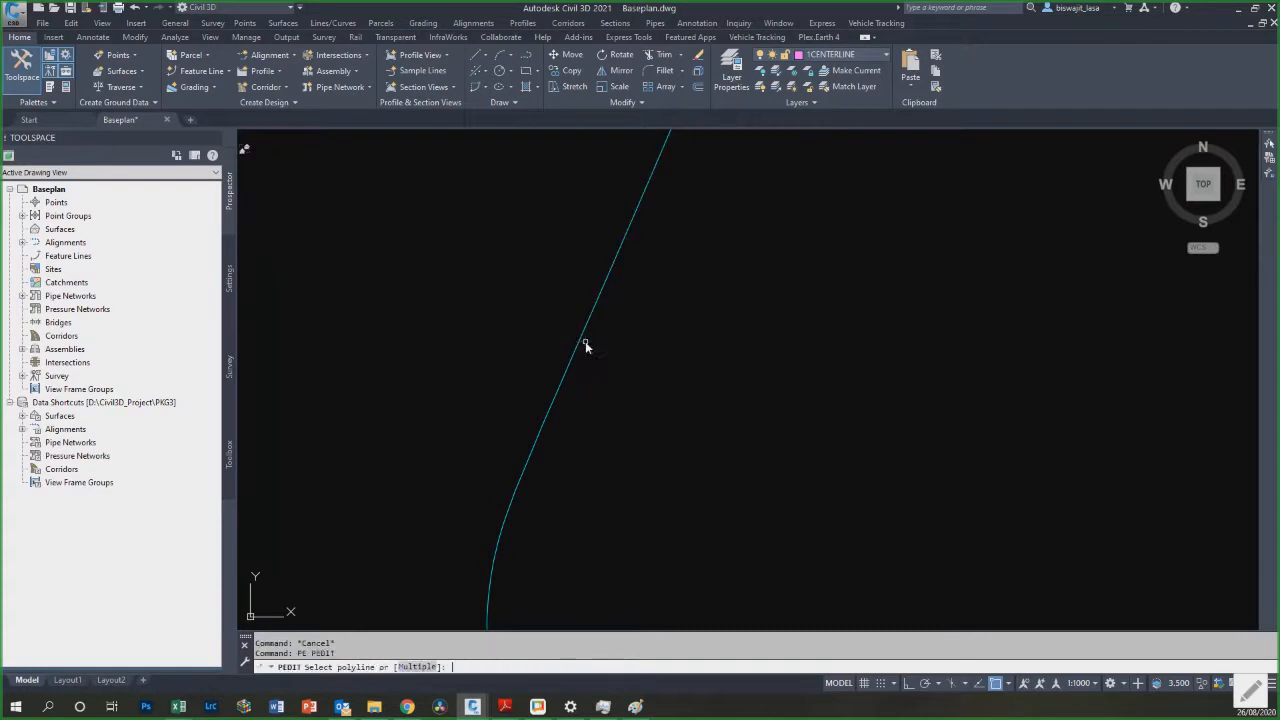
click(562, 379)
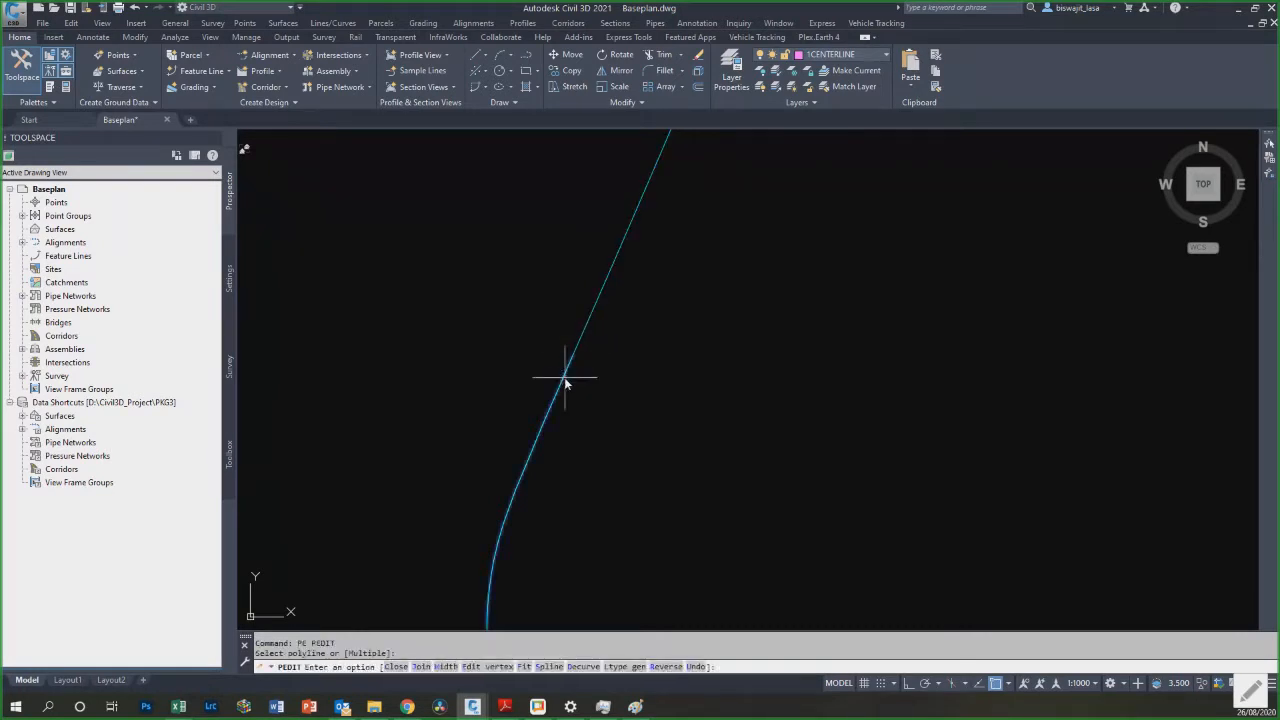
text(j)
key(Return)
click(577, 358)
key(Return)
key(Return)
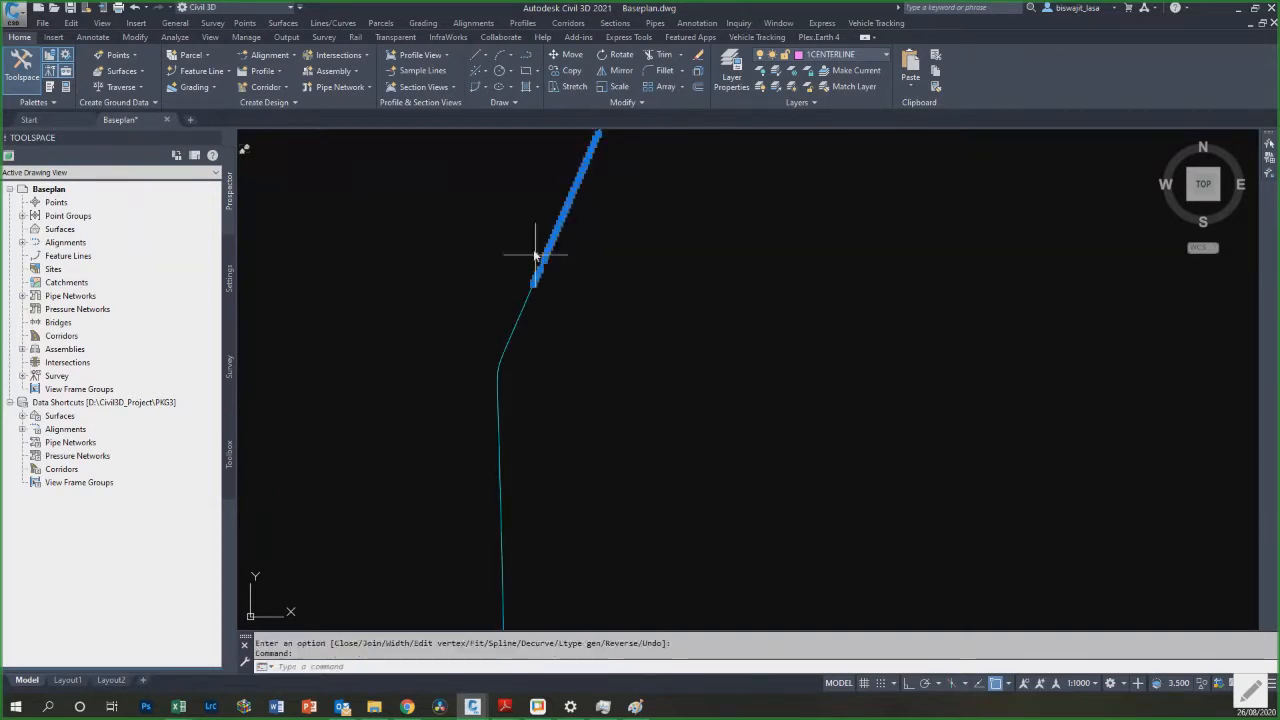
Step: Draw a polyline from the upper end of the lower cyan piece along the magenta stretch to the next cyan section
scroll(541, 266, up, 2)
click(537, 263)
key(Escape)
click(570, 250)
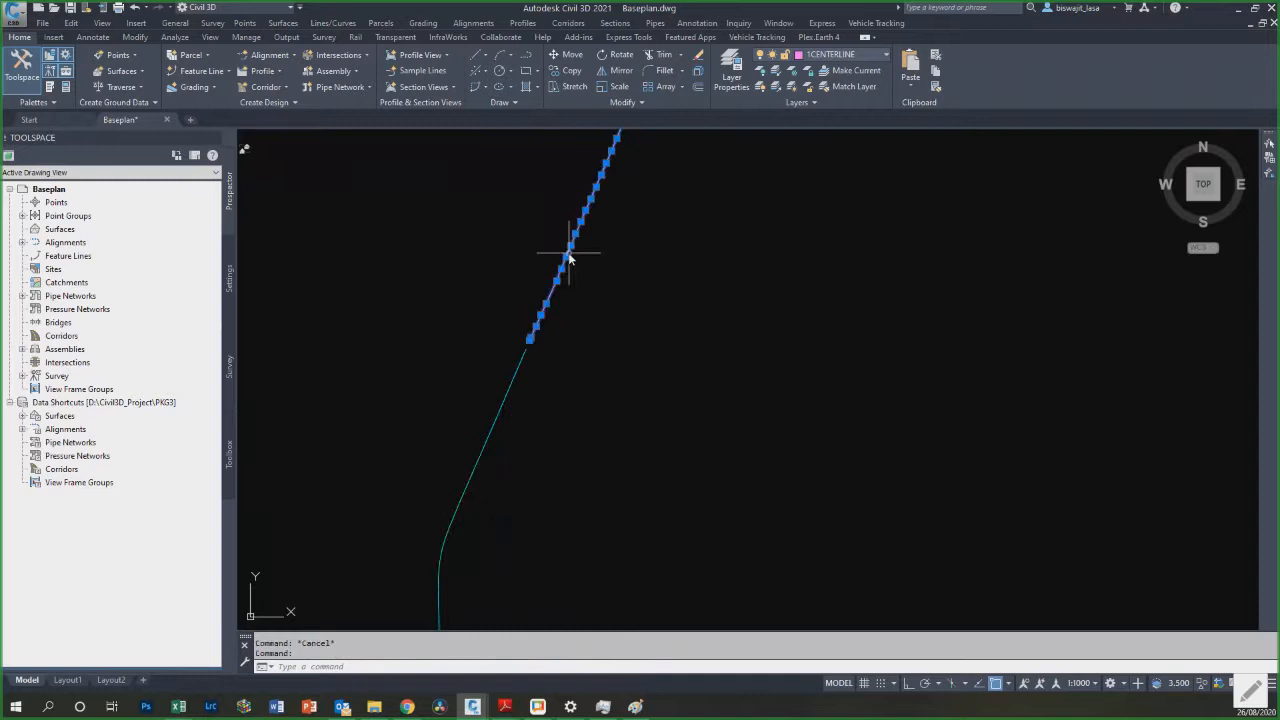
key(Escape)
text(pl)
key(Return)
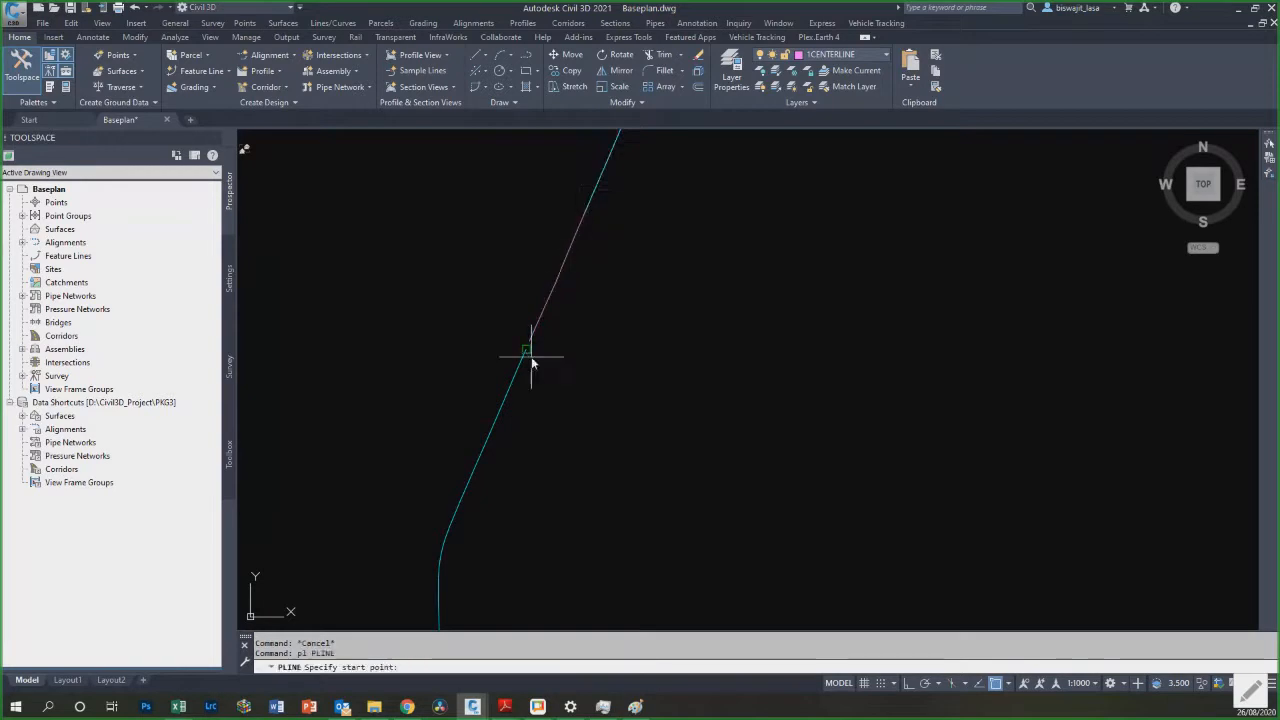
click(528, 352)
click(586, 211)
key(Escape)
Step: Join the lower cyan polyline with the magenta bridging line and the sections above it
scroll(551, 271, up, 2)
key(Escape)
text(pe)
key(Return)
click(437, 519)
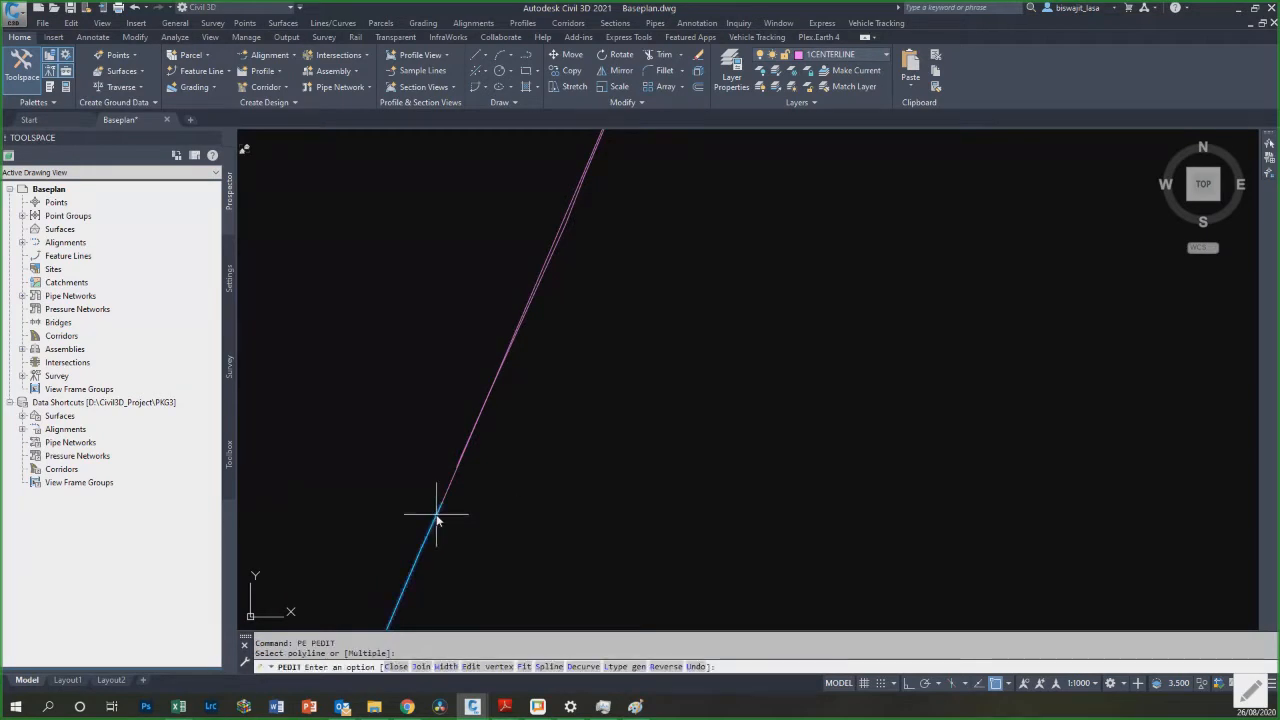
text(j)
key(Return)
click(437, 515)
click(427, 509)
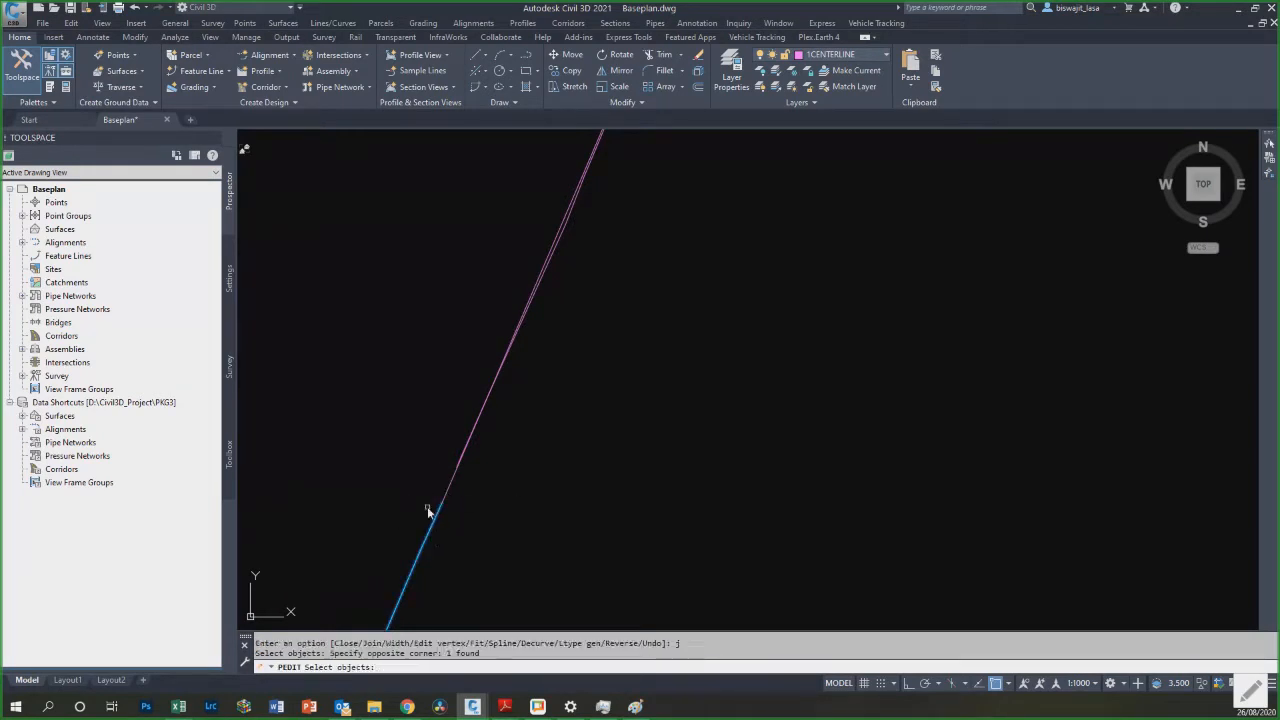
text(j)
key(Return)
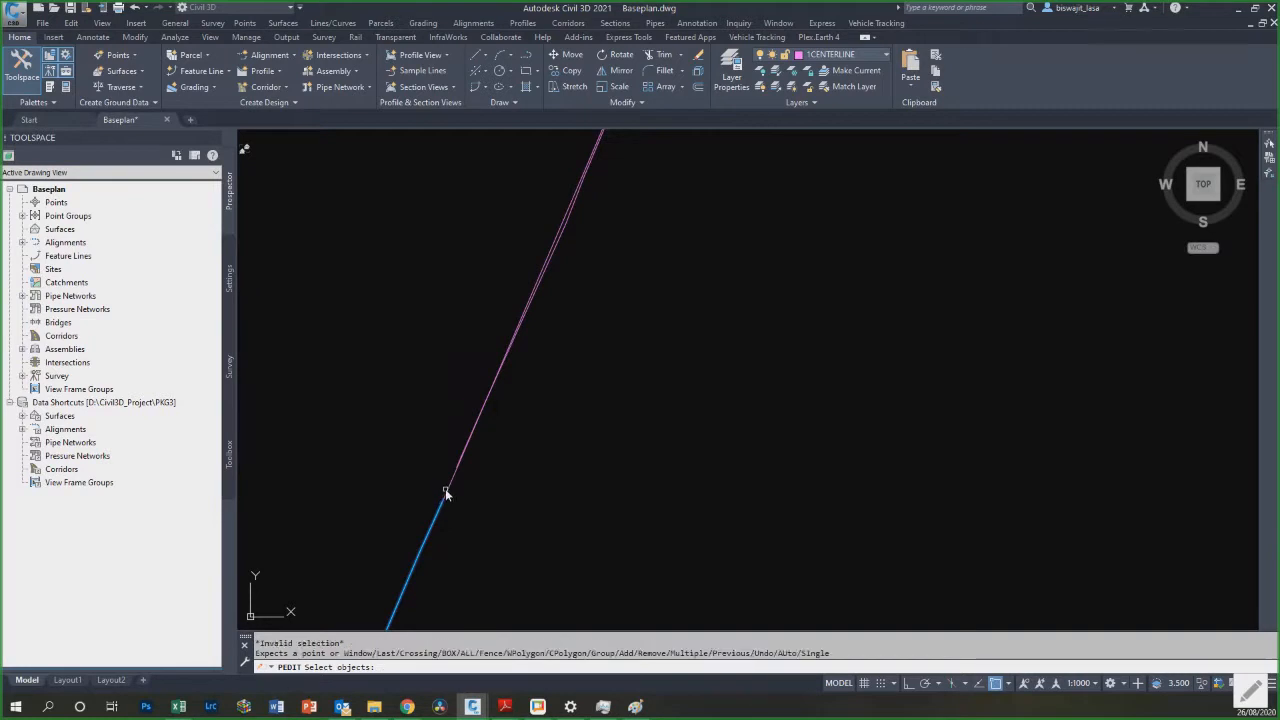
click(468, 449)
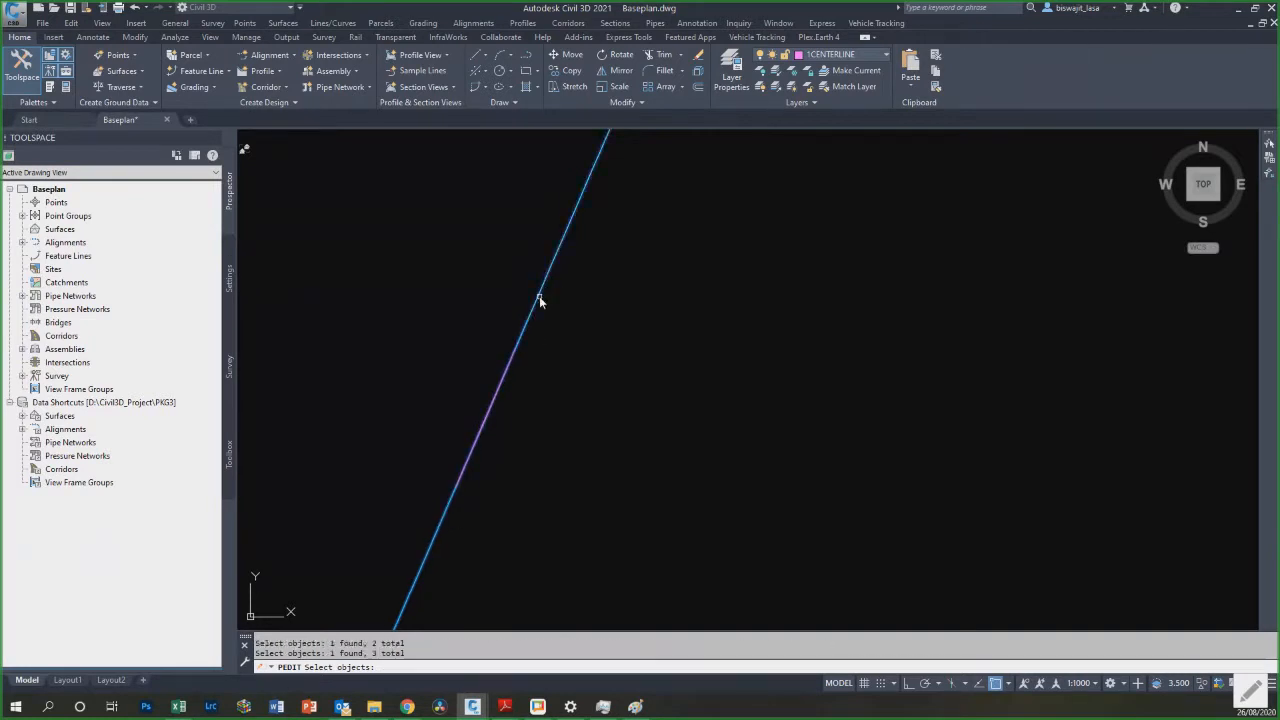
key(Return)
key(Return)
Step: Break the centreline just below the magenta section and erase the overlapping piece there
scroll(470, 409, down, 8)
scroll(480, 408, up, 9)
key(Escape)
key(Escape)
text(br)
key(Return)
click(445, 537)
click(438, 542)
key(Escape)
click(440, 541)
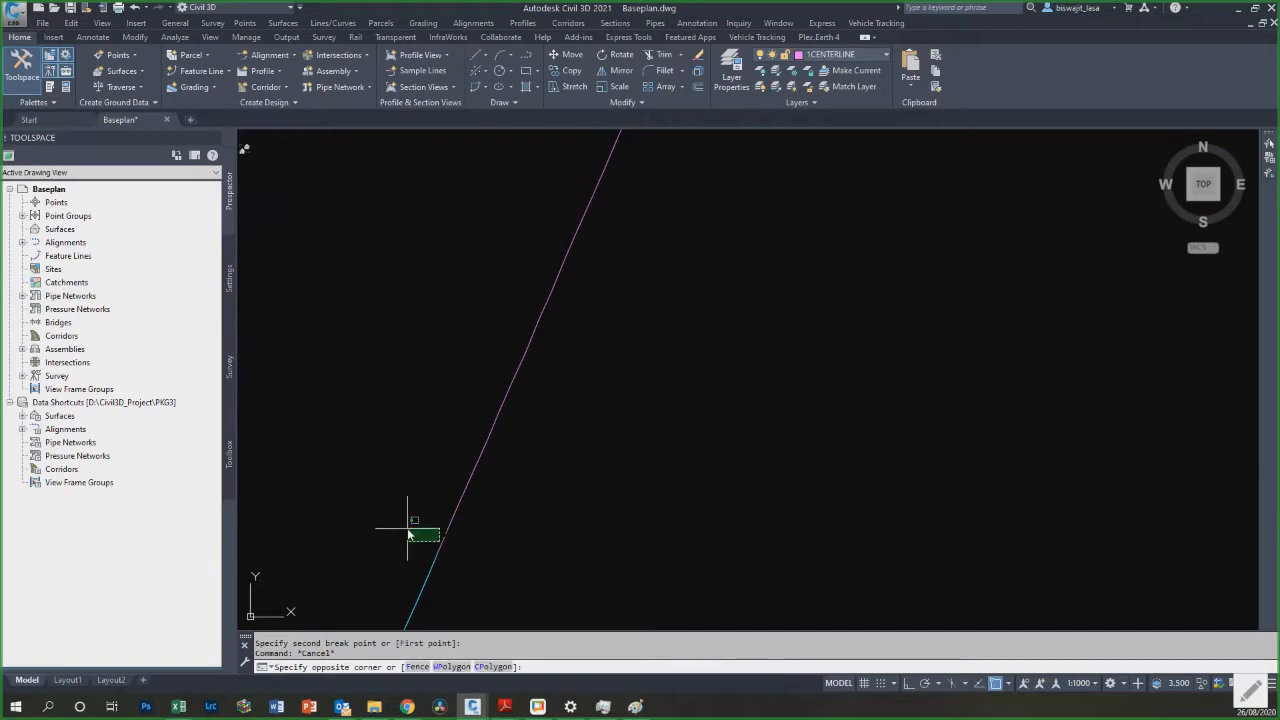
click(426, 526)
key(Escape)
key(Escape)
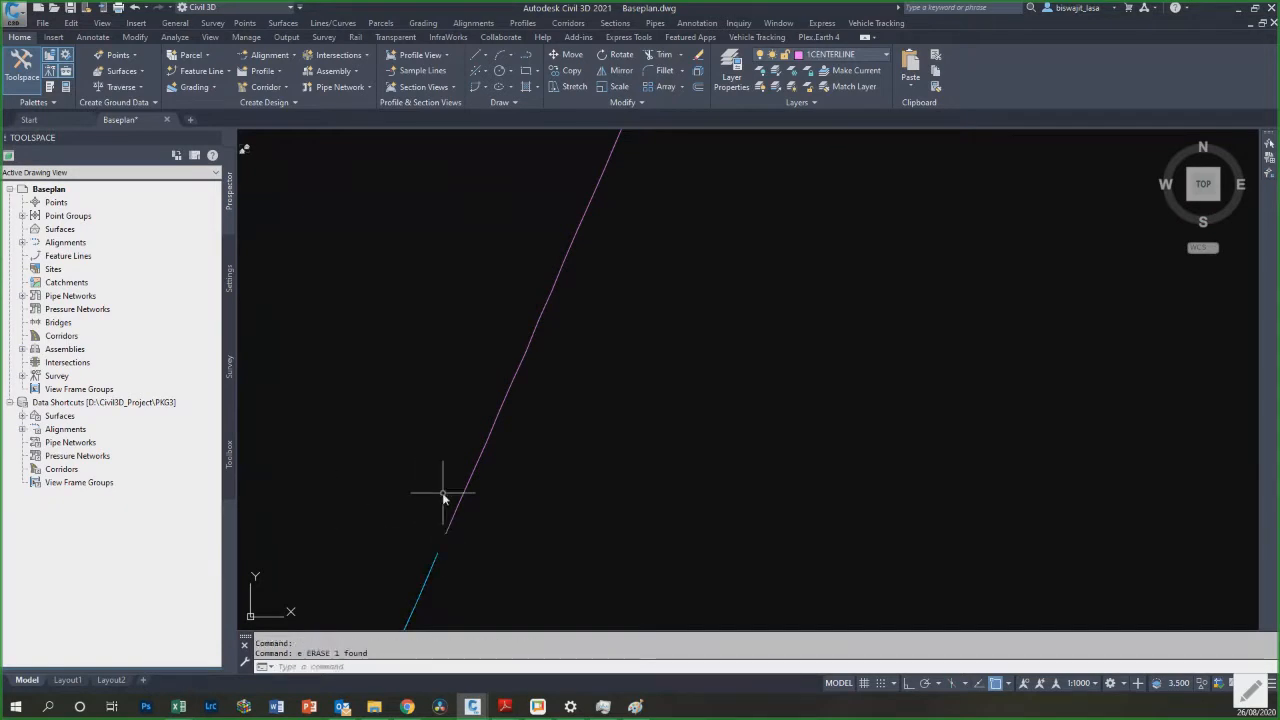
Step: Explode the magenta centreline section that climbs to the peak
click(453, 529)
click(432, 533)
scroll(402, 506, down, 4)
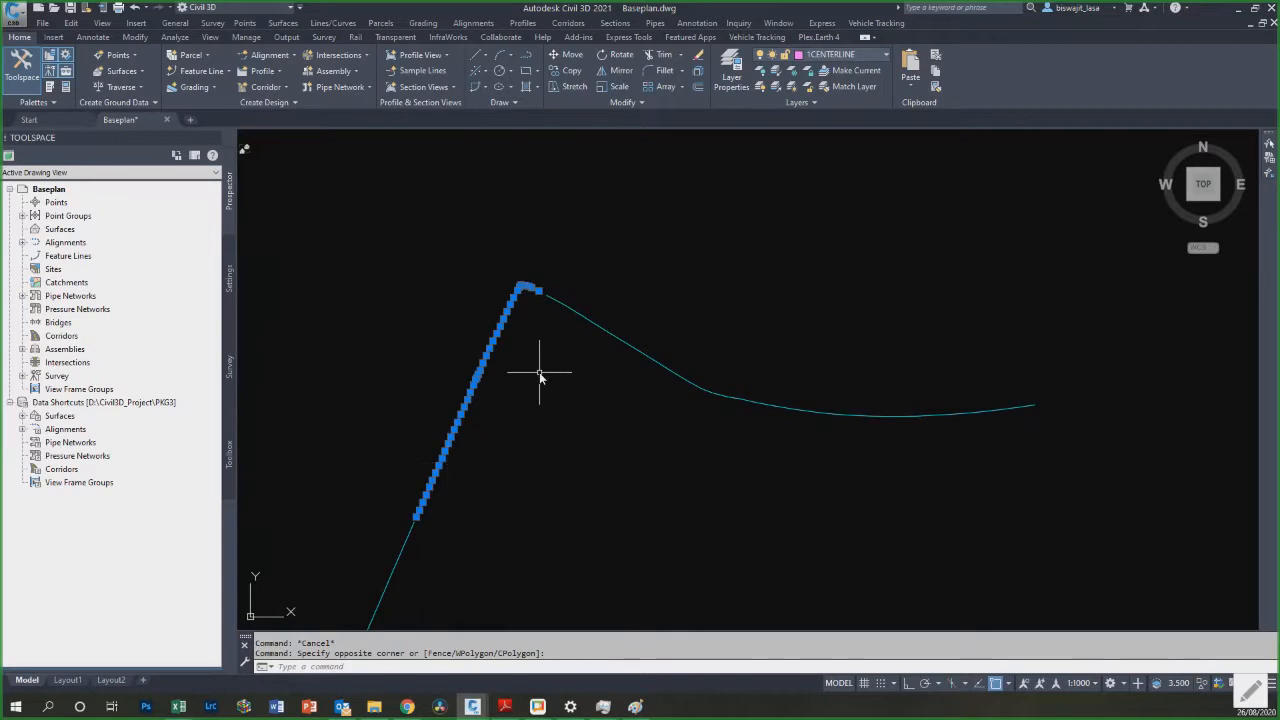
text(x)
key(Return)
key(Escape)
Step: Run Overkill with the default settings on all objects of the magenta section up to the peak
text(overkill)
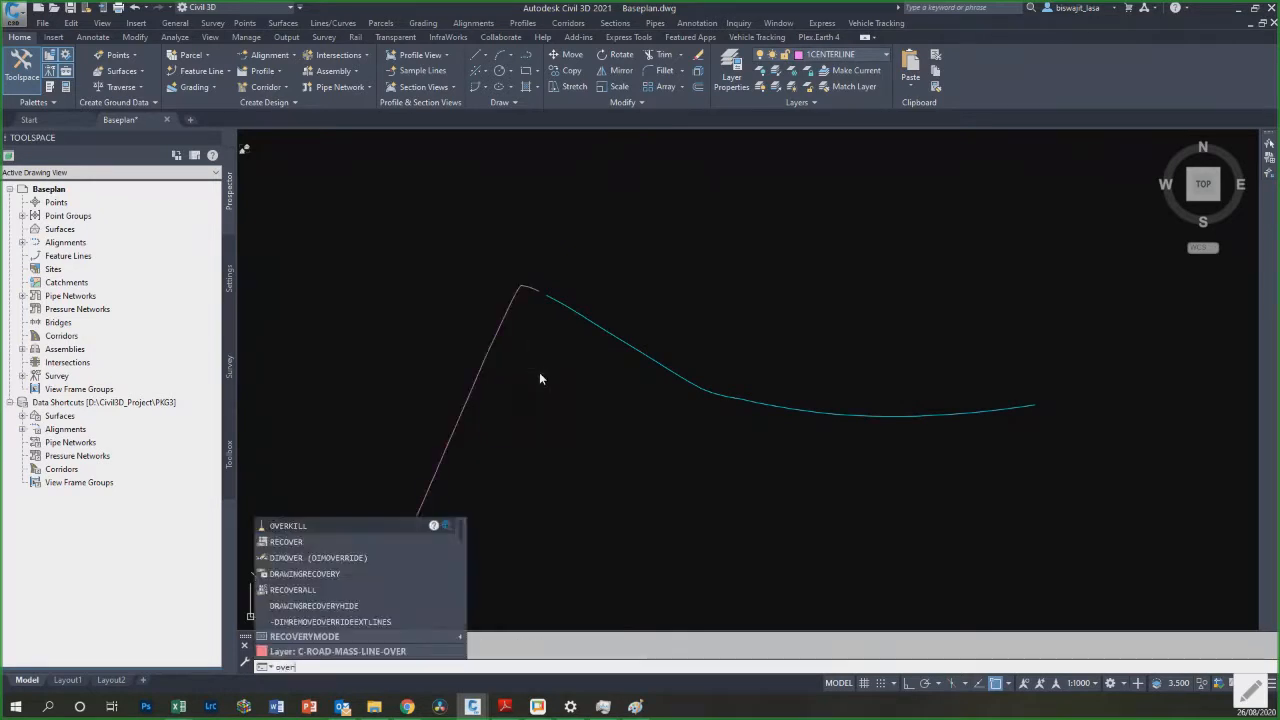
key(Return)
click(310, 247)
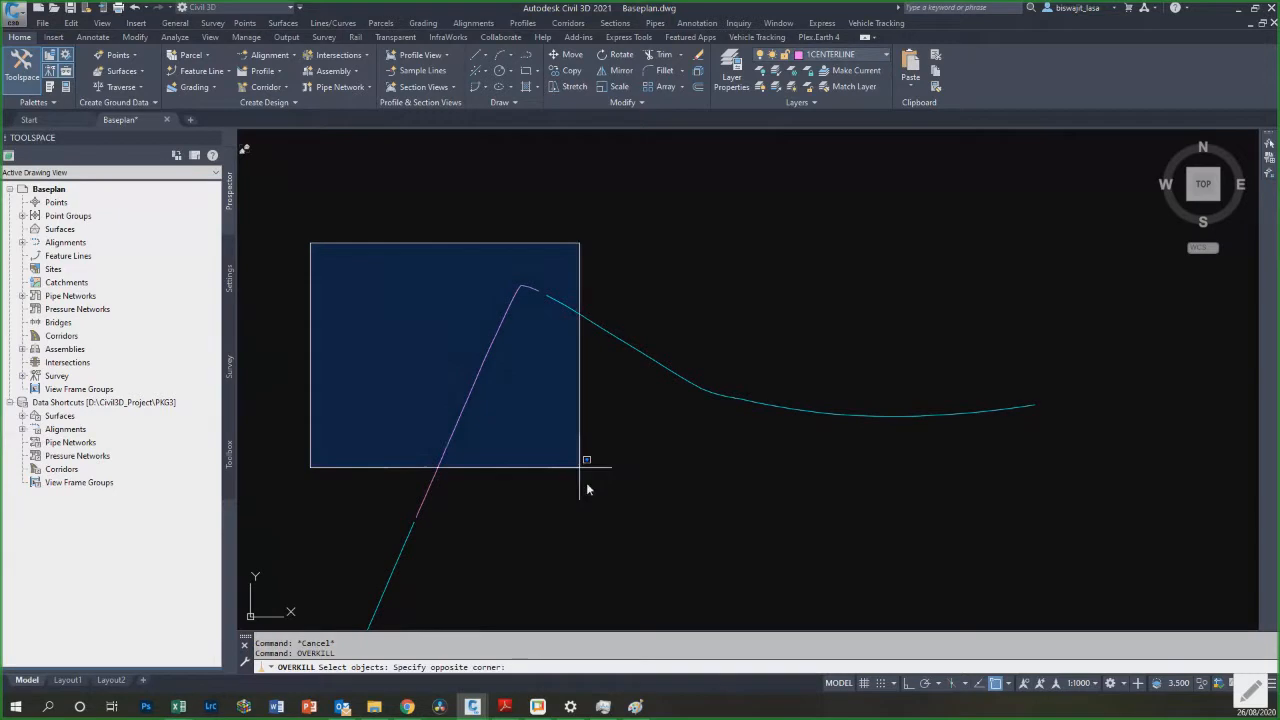
click(607, 530)
key(Return)
click(470, 367)
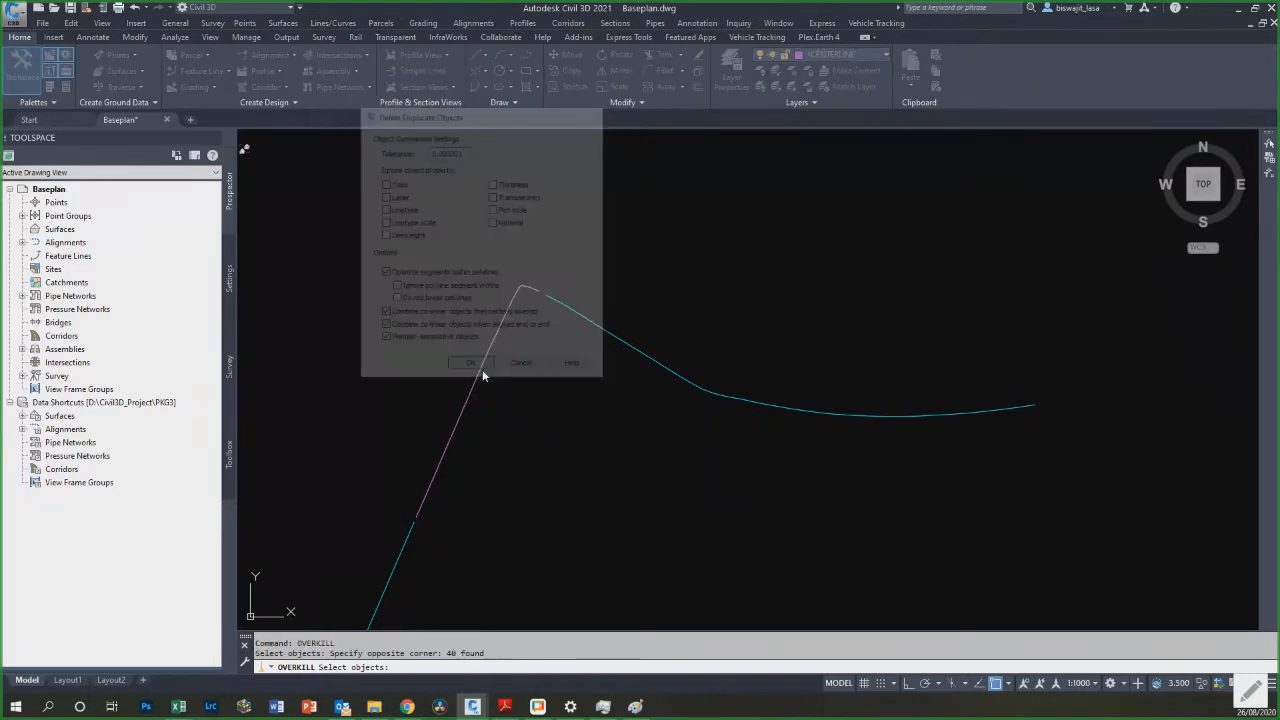
Step: Convert the magenta section's segments to polylines with the Multiple option of PEDIT and join them with a fuzz distance of 0.000
text(pe)
key(Return)
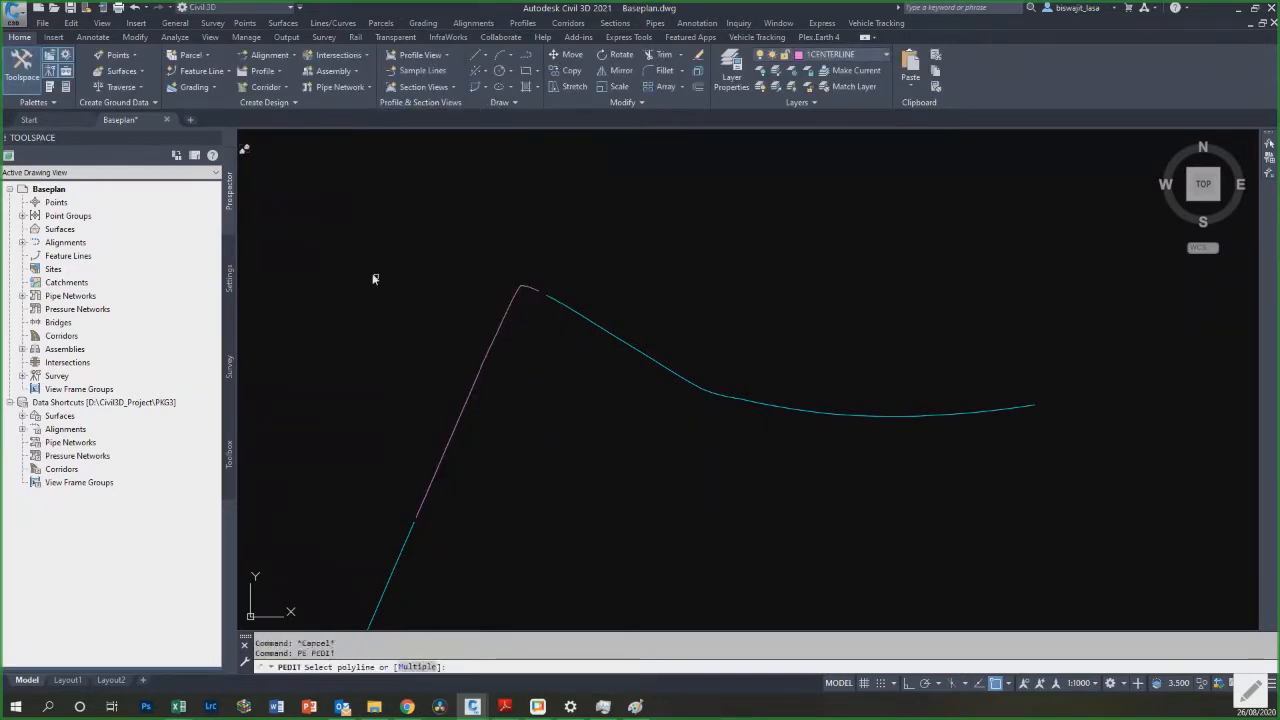
text(m)
key(Return)
click(304, 226)
click(604, 542)
key(Return)
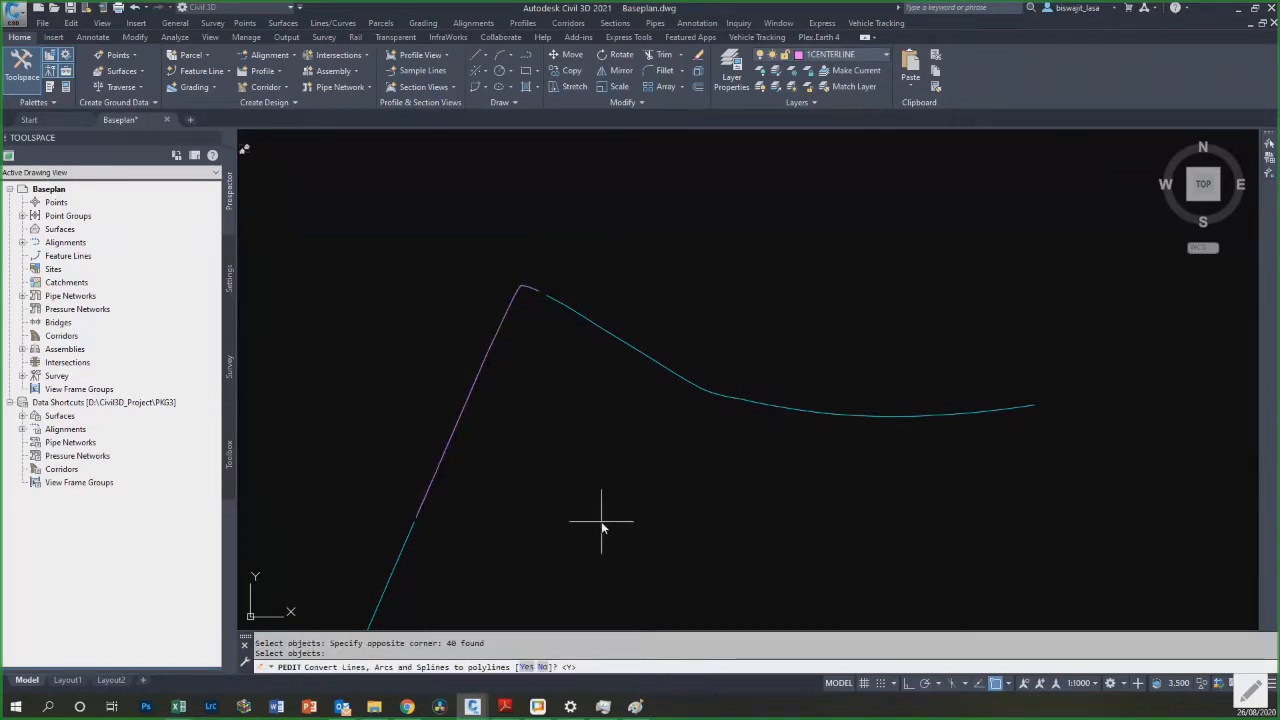
key(Return)
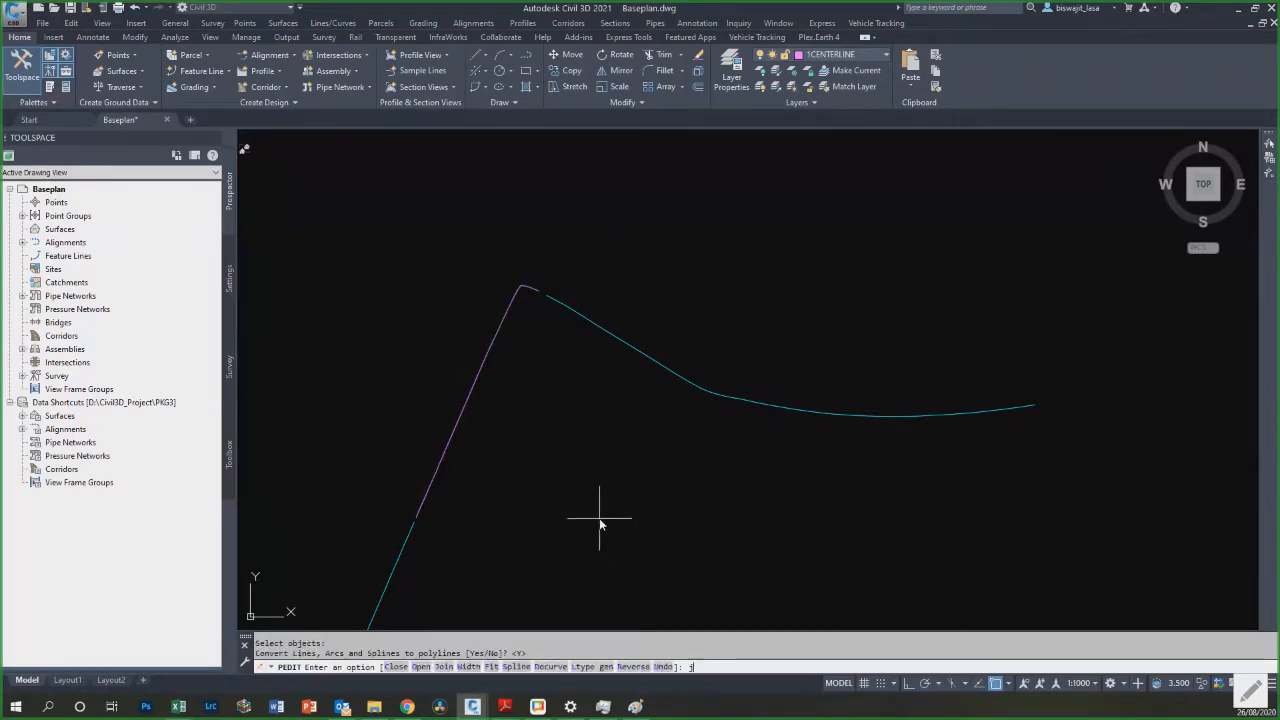
key(Return)
key(Return)
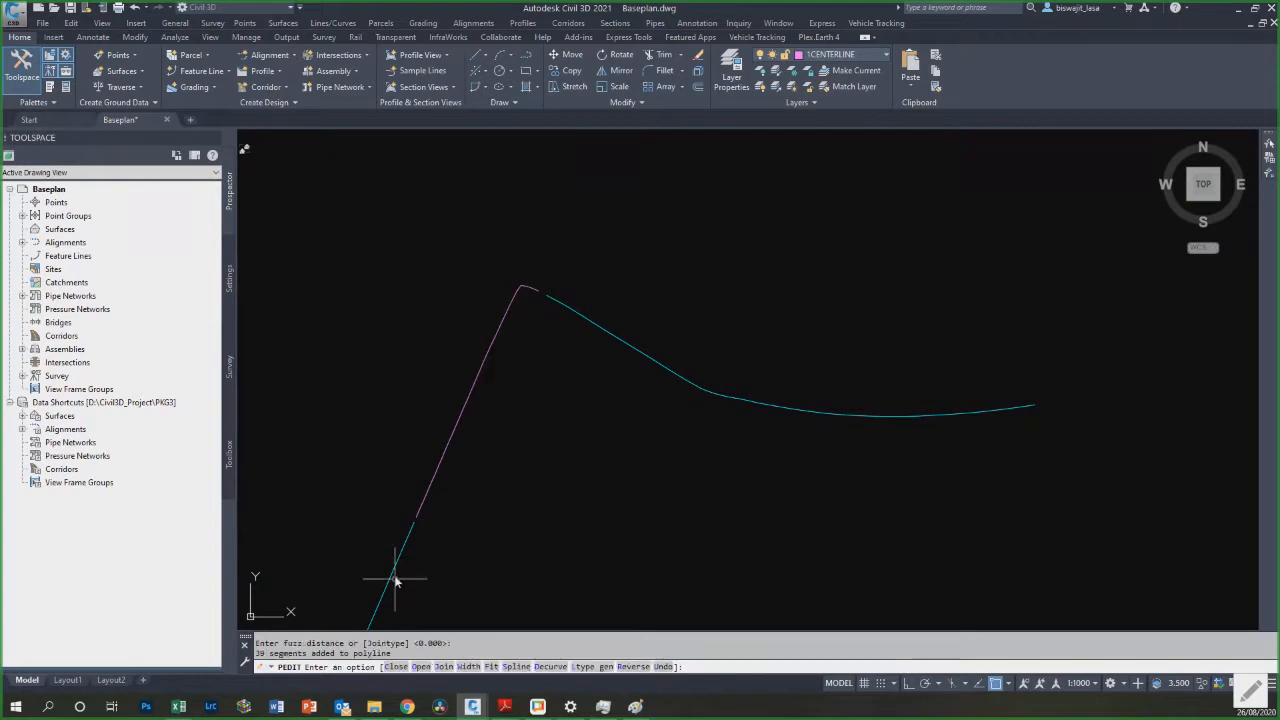
key(Escape)
Step: Stretch the magenta polyline's lower end onto the upper end of the cyan centreline below it
scroll(420, 543, up, 2)
scroll(420, 543, down, 4)
click(441, 525)
click(410, 522)
scroll(425, 525, up, 3)
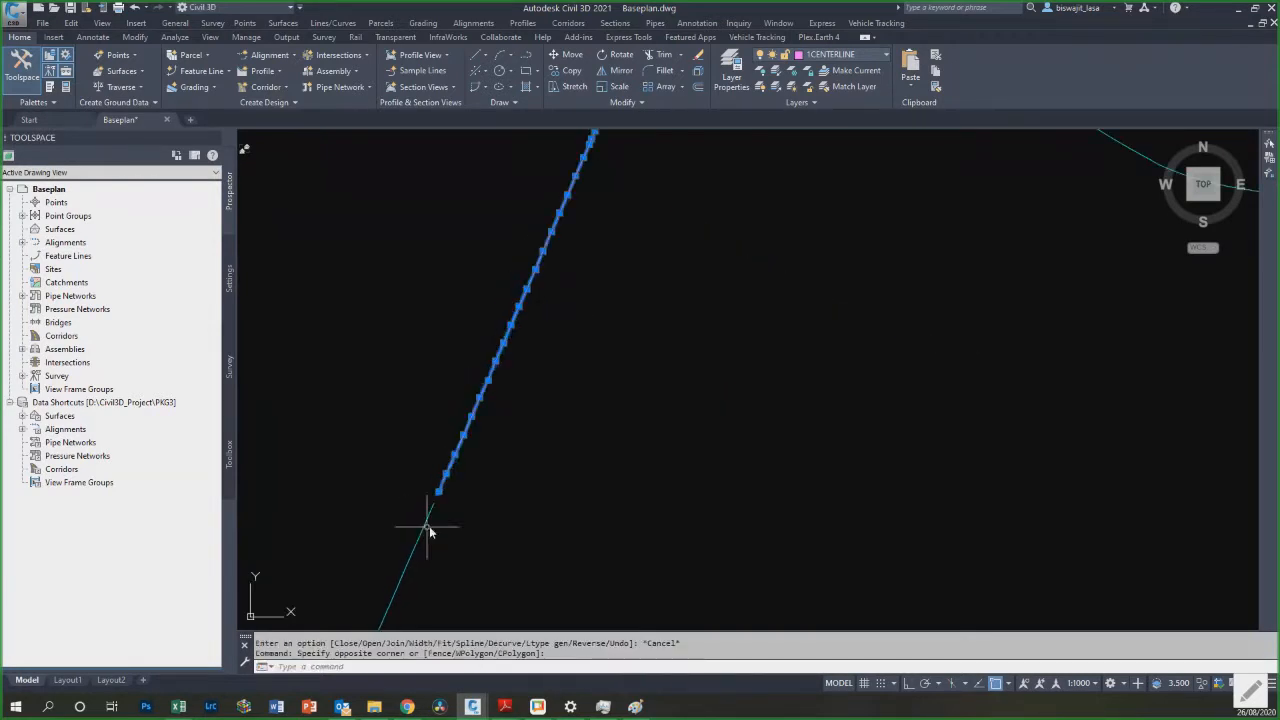
click(434, 502)
key(Escape)
Step: Join the magenta polyline to the cyan centreline below it
text(pe)
key(Return)
click(430, 508)
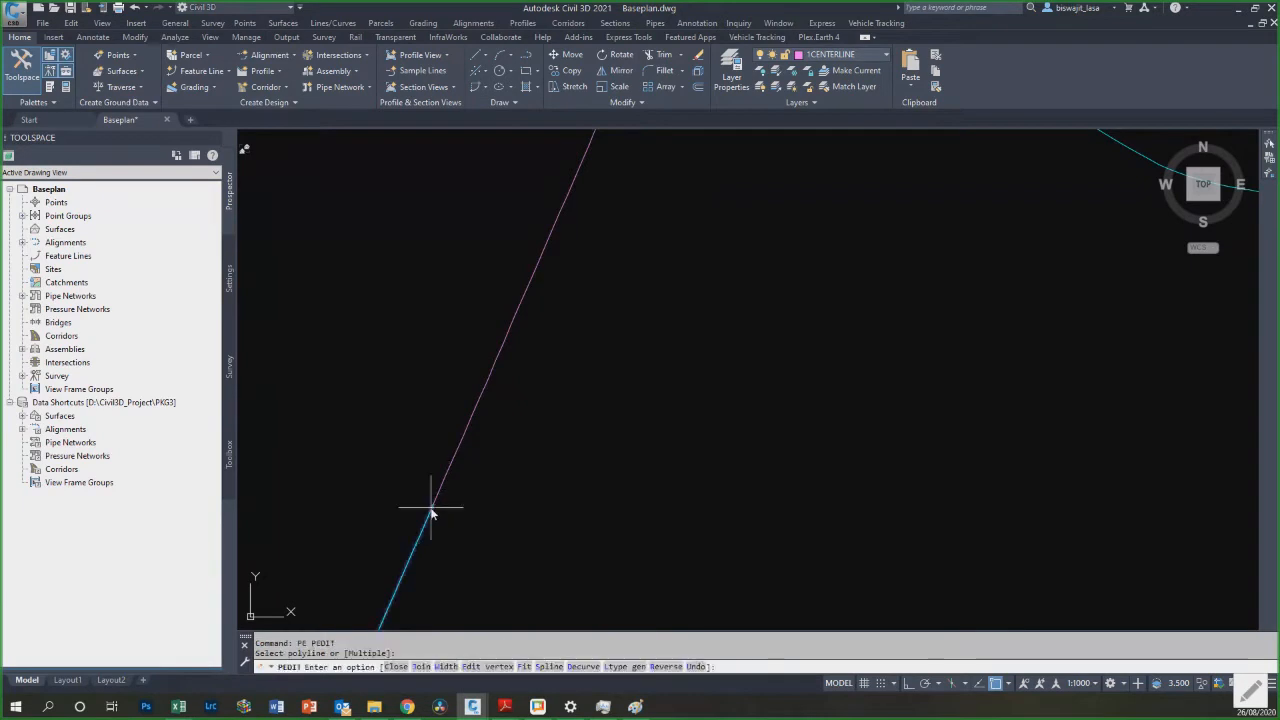
text(j)
key(Return)
click(439, 500)
scroll(470, 470, down, 2)
key(Return)
scroll(528, 425, up, 3)
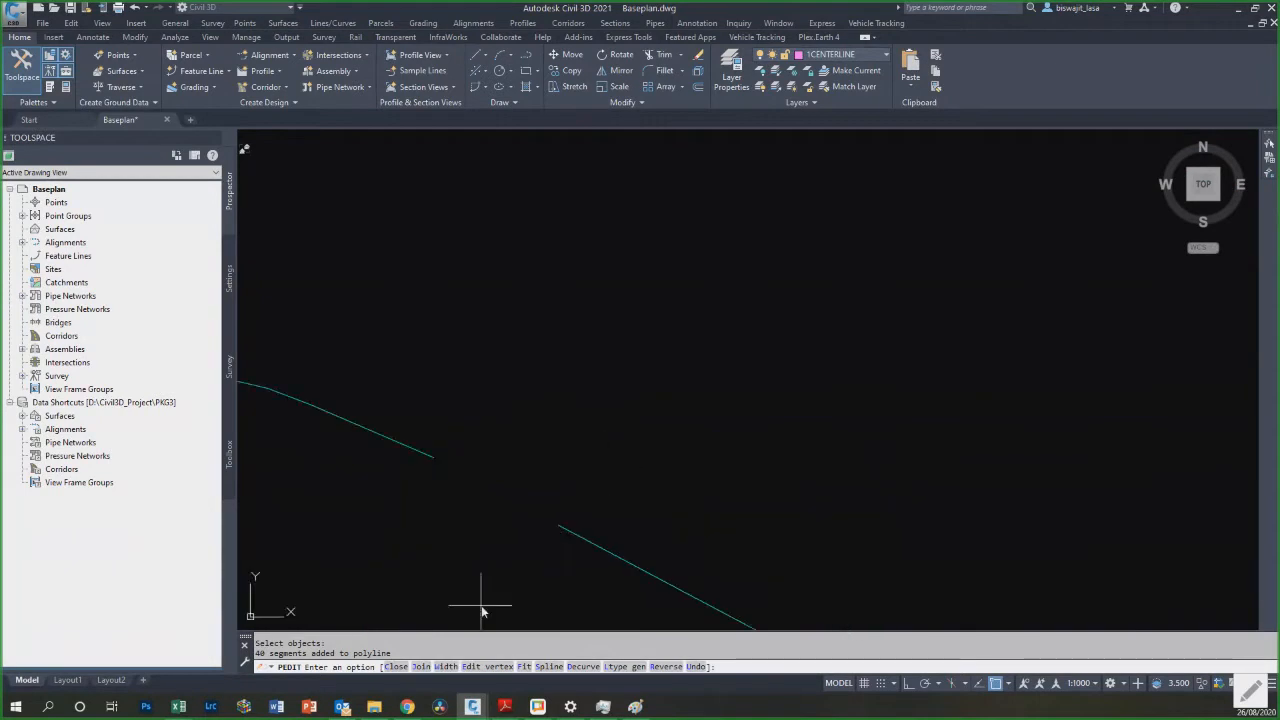
key(Escape)
Step: Stretch the eastern polyline's end across the gap east of the peak onto the centreline's end and join both
click(563, 533)
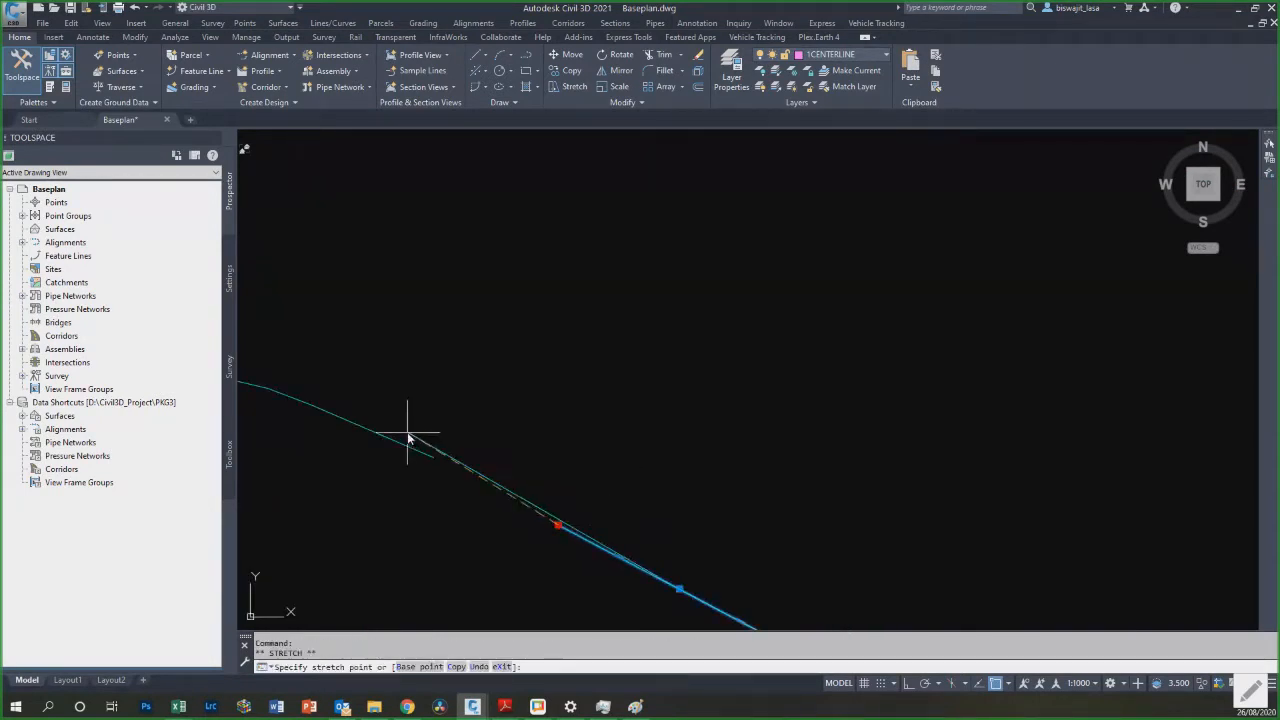
key(Escape)
key(Escape)
text(pe)
key(Return)
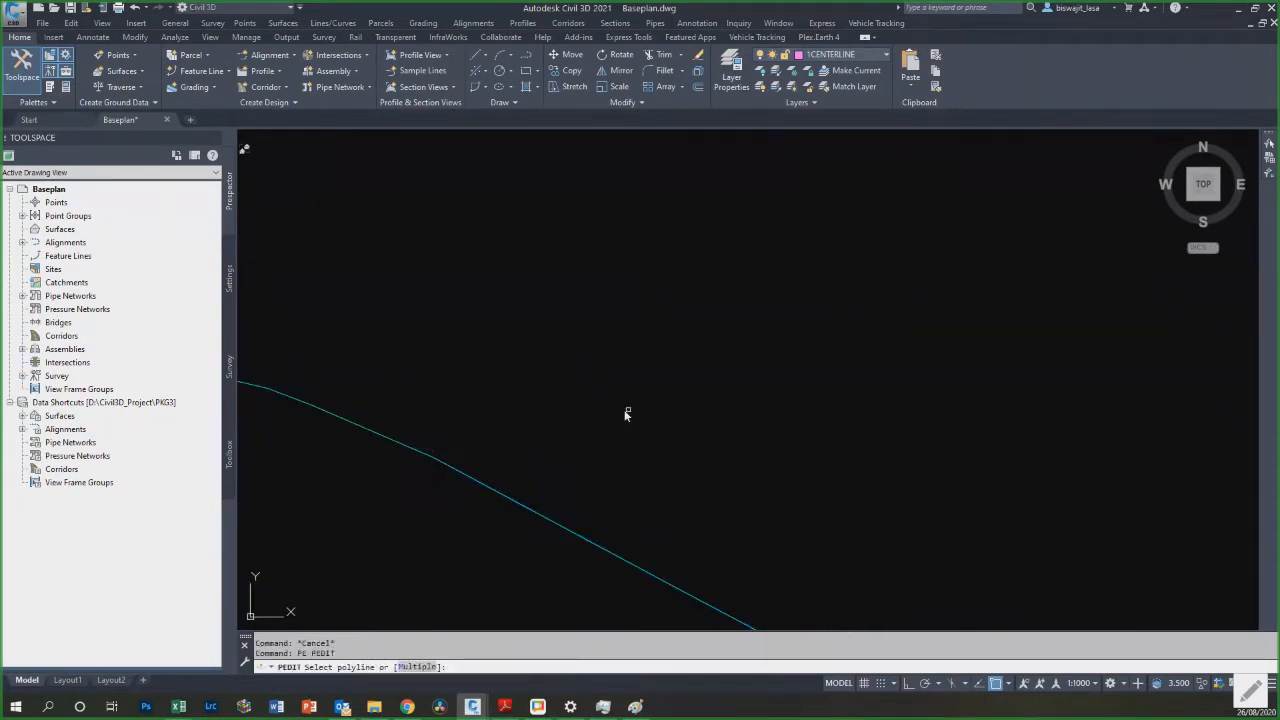
click(428, 457)
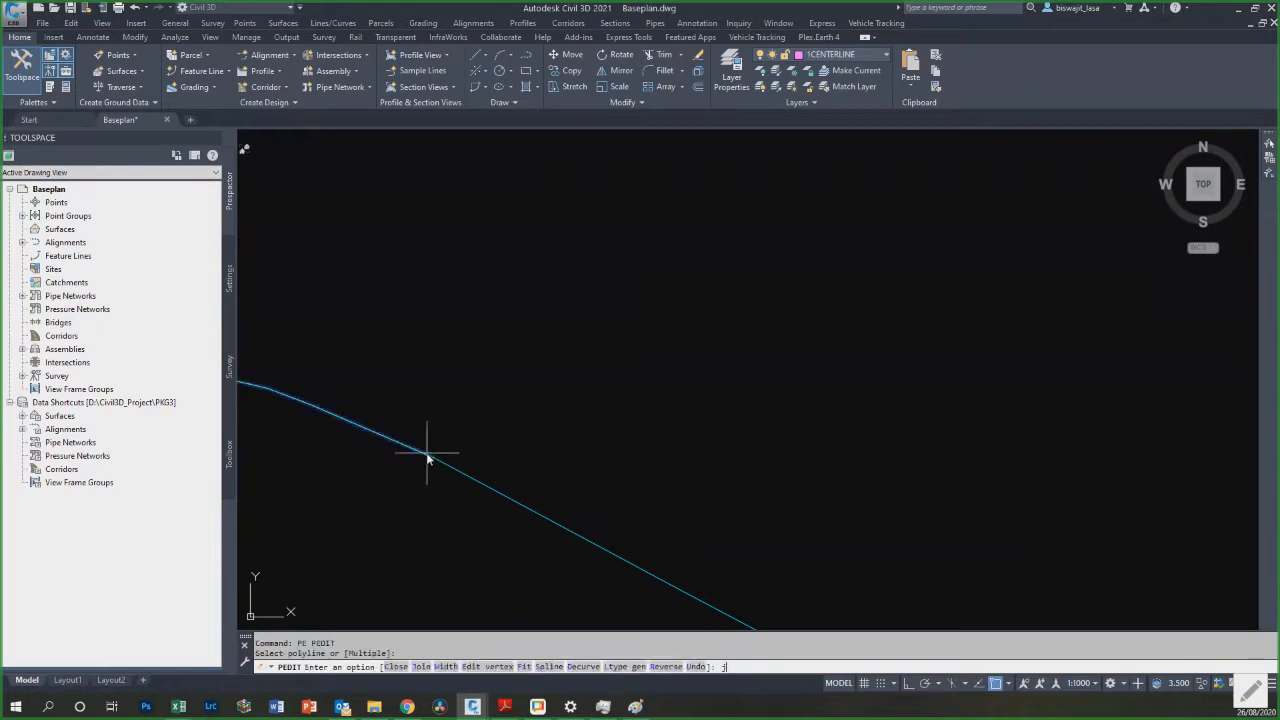
text(j)
key(Return)
click(450, 465)
key(Return)
key(Return)
Step: Examine the joined centreline along its full length for remaining gaps and spikes
click(451, 466)
scroll(460, 445, down, 20)
scroll(785, 309, up, 4)
scroll(806, 267, down, 6)
scroll(642, 450, up, 2)
key(Escape)
scroll(583, 437, up, 2)
scroll(583, 437, up, 1)
click(564, 449)
scroll(560, 485, up, 2)
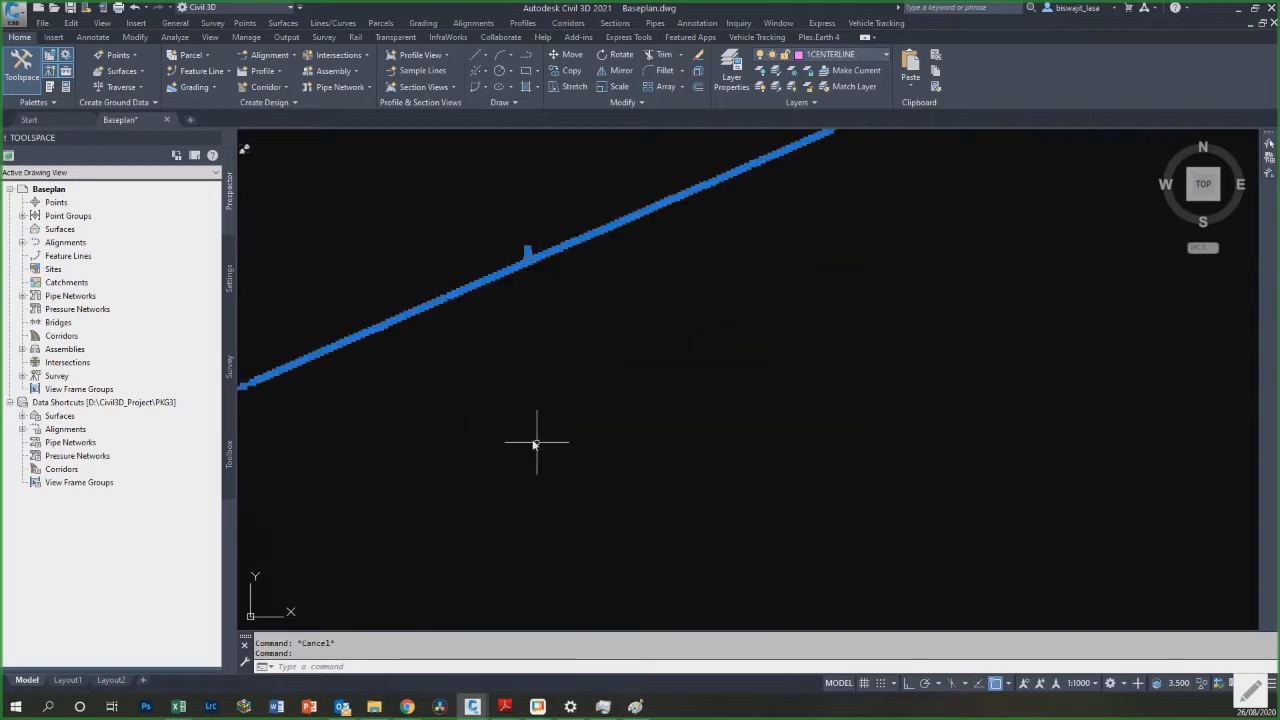
scroll(558, 490, up, 2)
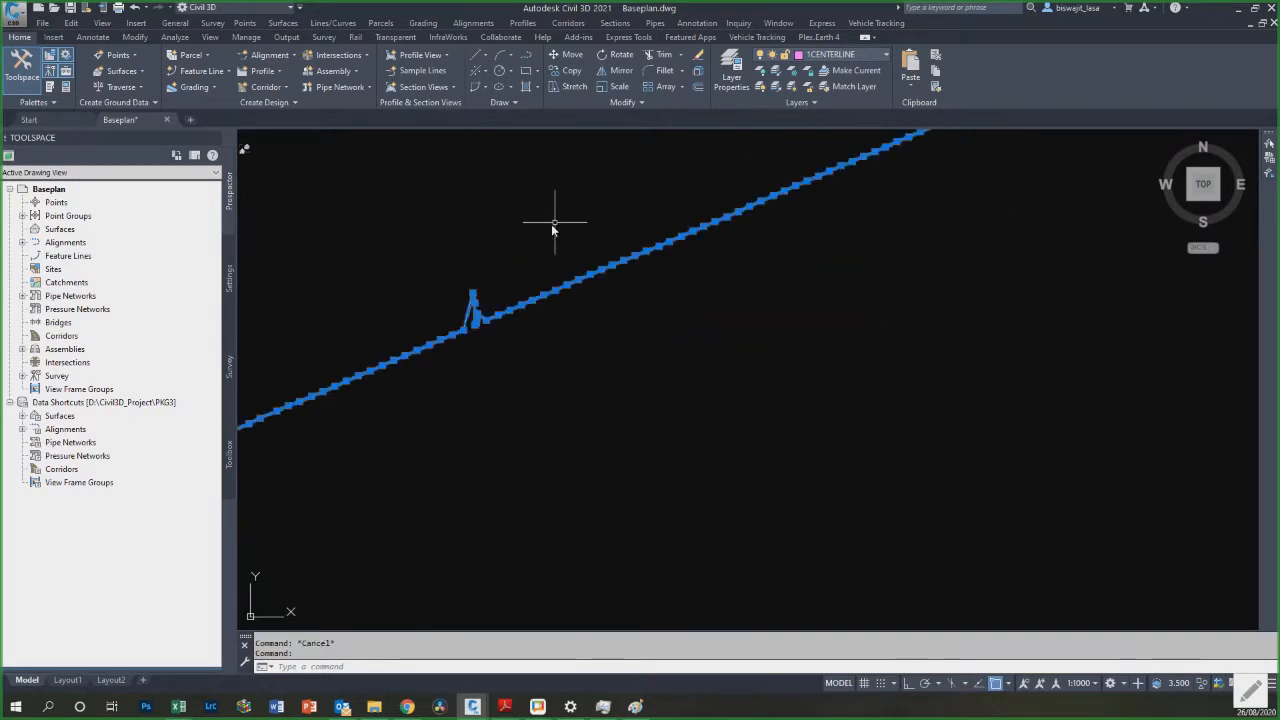
key(Escape)
Step: Break the zigzag spike out of the long southwestern stretch between its two base corners
scroll(479, 312, up, 2)
scroll(479, 312, up, 2)
key(Escape)
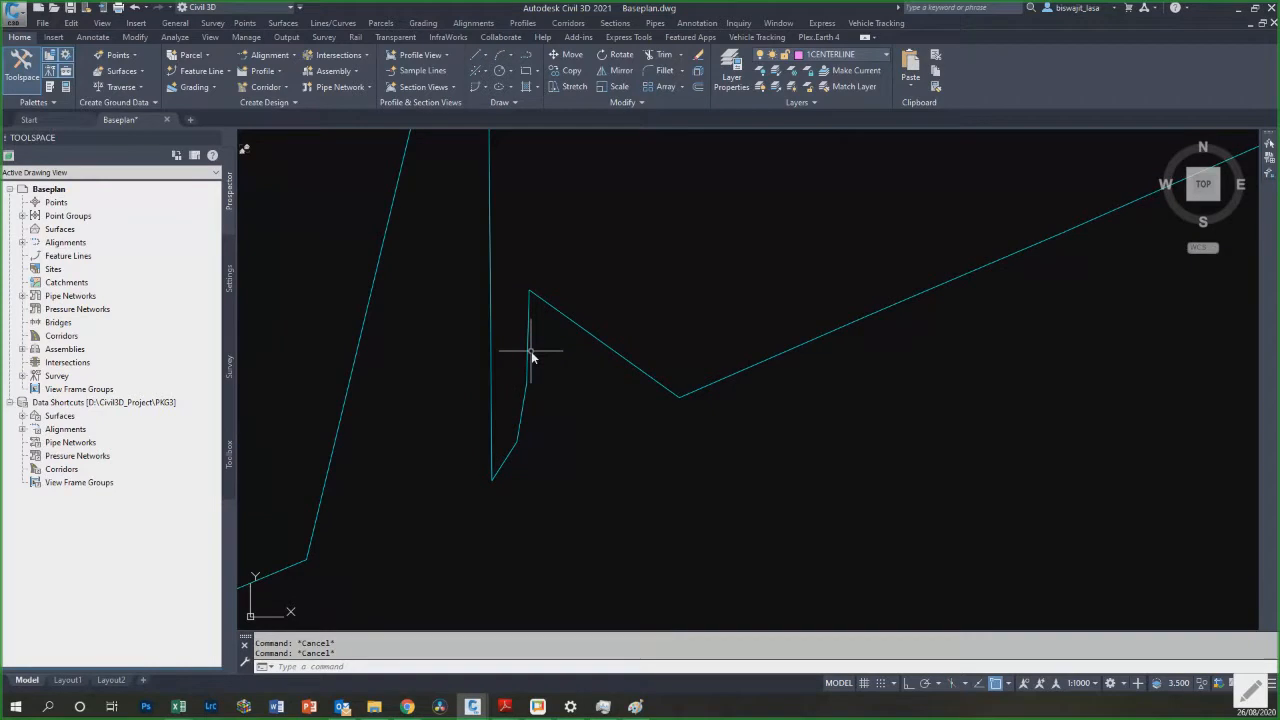
text(br)
key(Return)
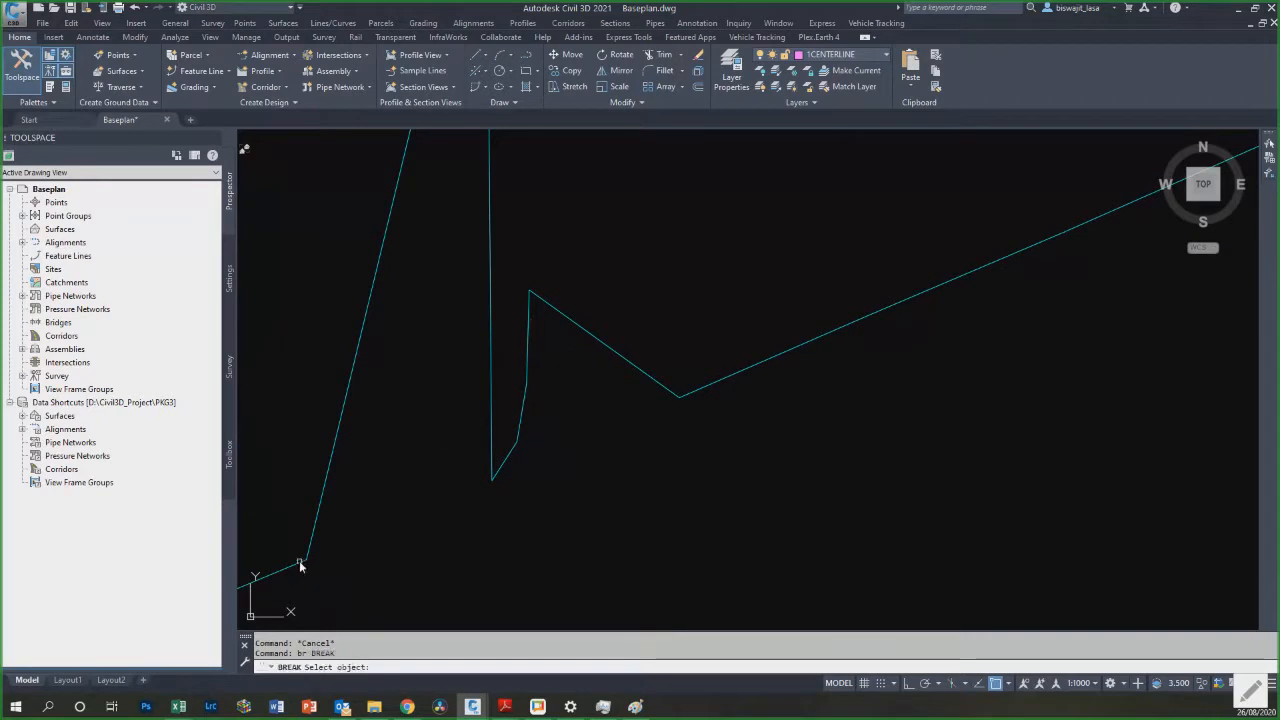
click(300, 564)
key(Escape)
Step: Draw a straight polyline across the gap left by the spike, connecting the two open centreline ends
text(pl)
key(Return)
click(301, 565)
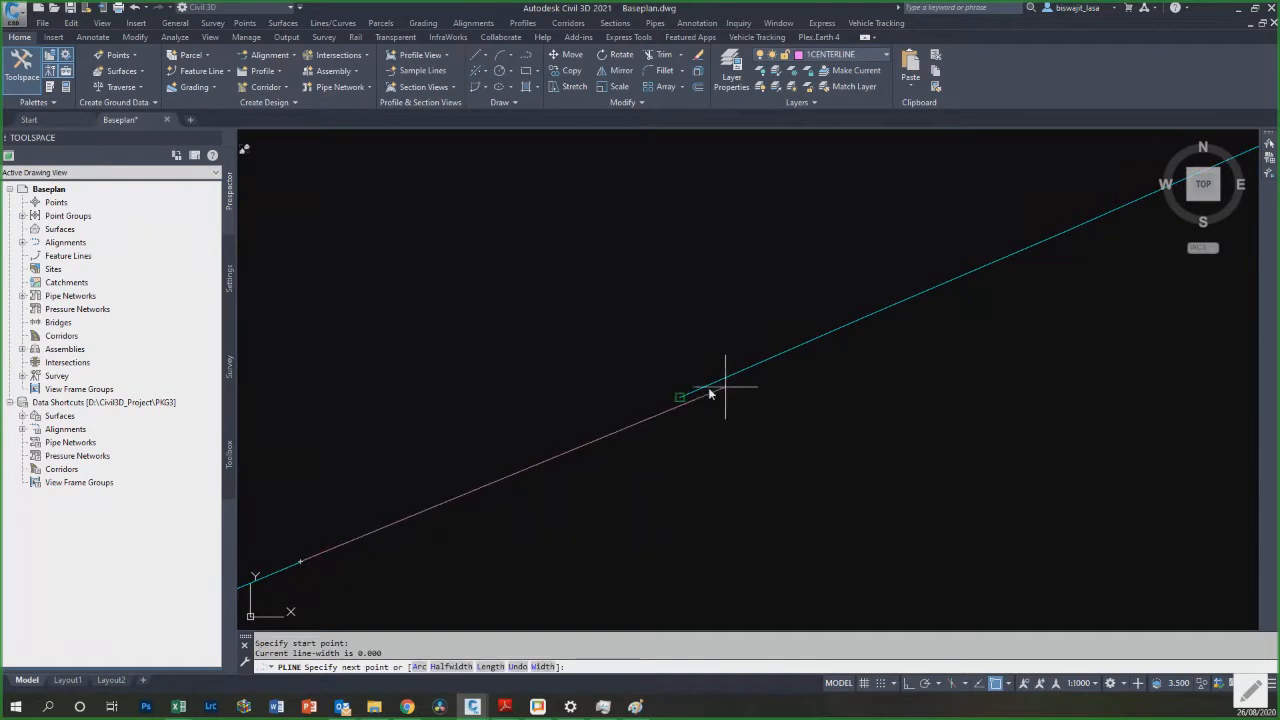
click(704, 379)
key(Escape)
key(Escape)
Step: Join the centreline pieces on both sides of the former spike with the new bridging segment
text(pe)
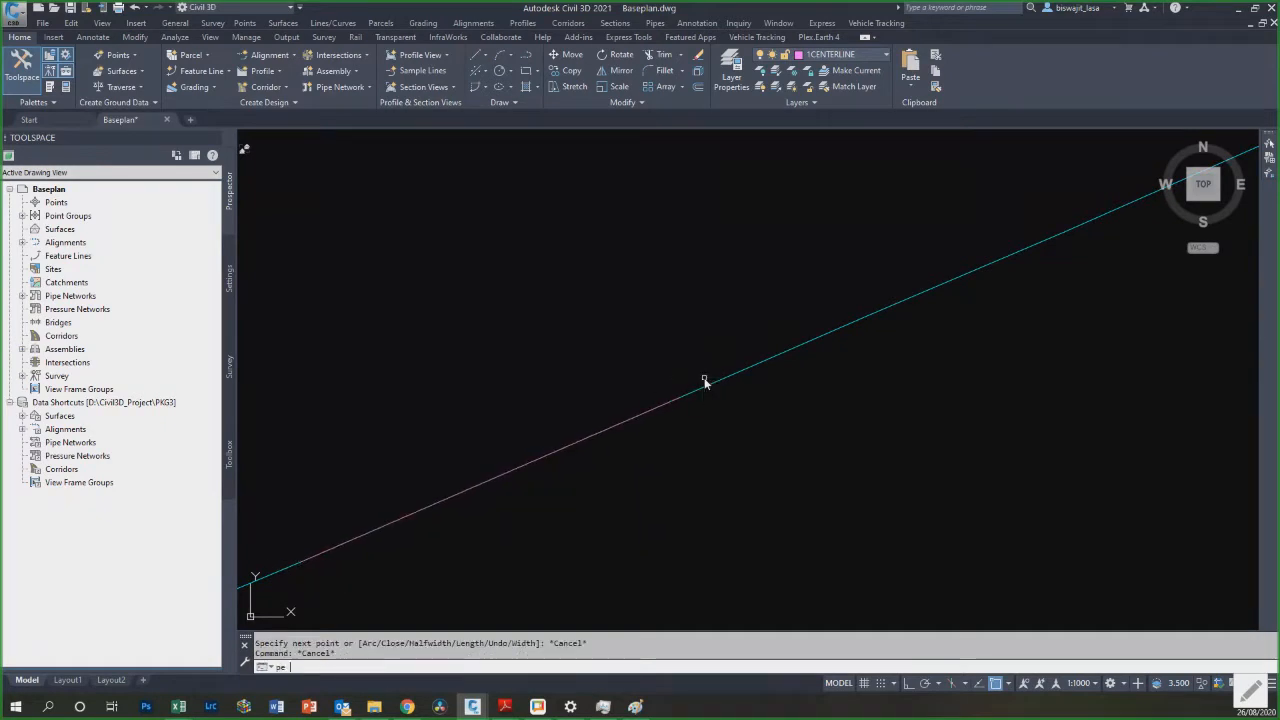
key(Return)
click(287, 572)
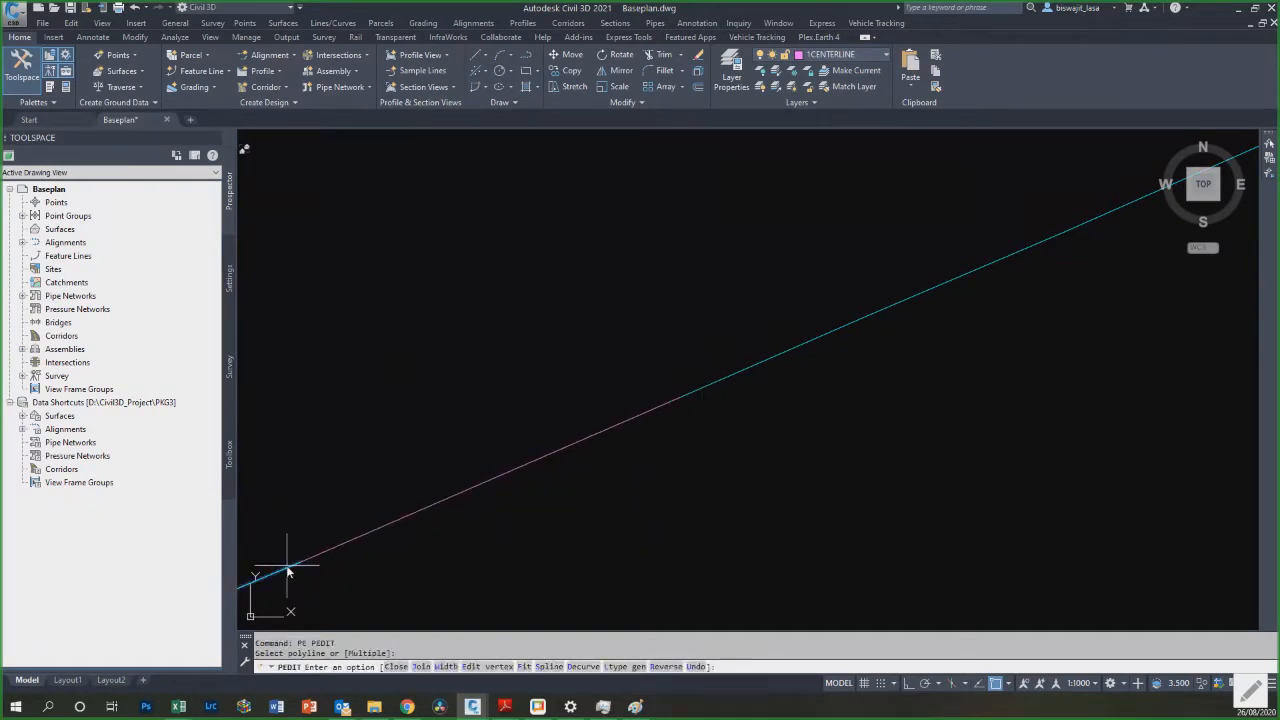
text(j)
key(Return)
click(322, 553)
key(Return)
key(Return)
Step: Copy the joined centreline polyline to the clipboard and switch to the DTM-Check drawing
click(786, 352)
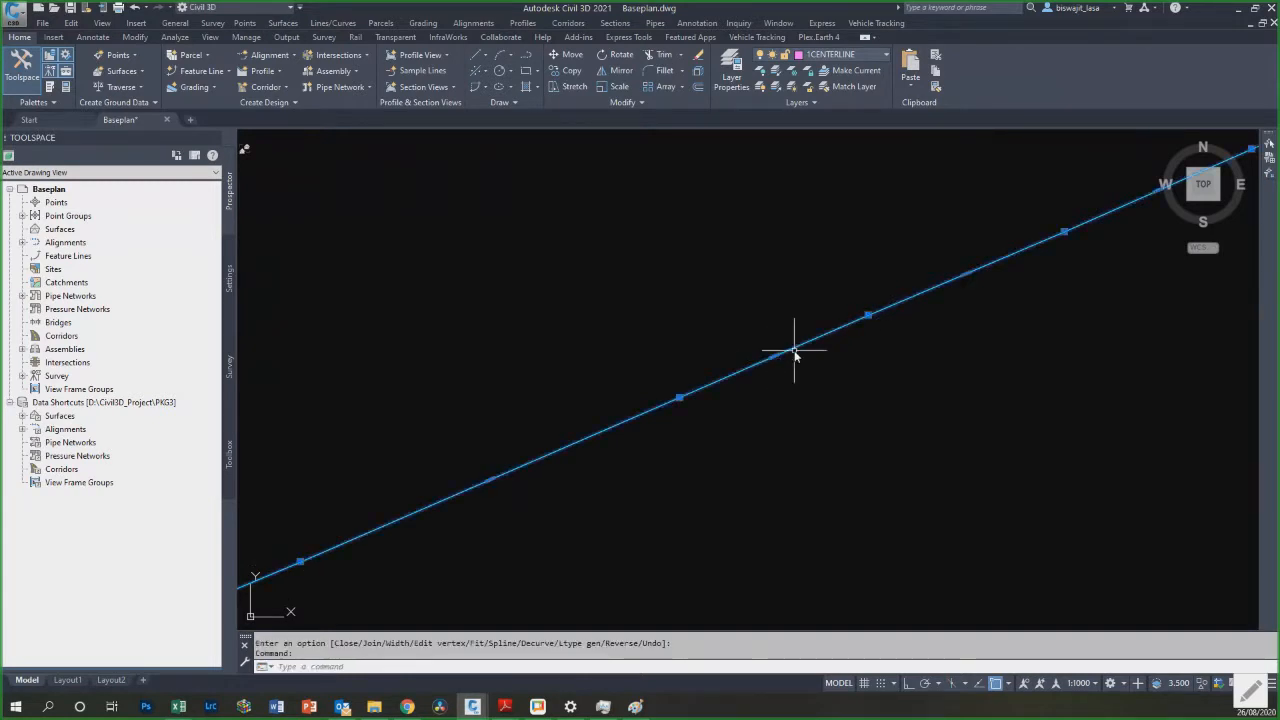
key(ctrl+c)
mouse_move(472, 706)
click(549, 640)
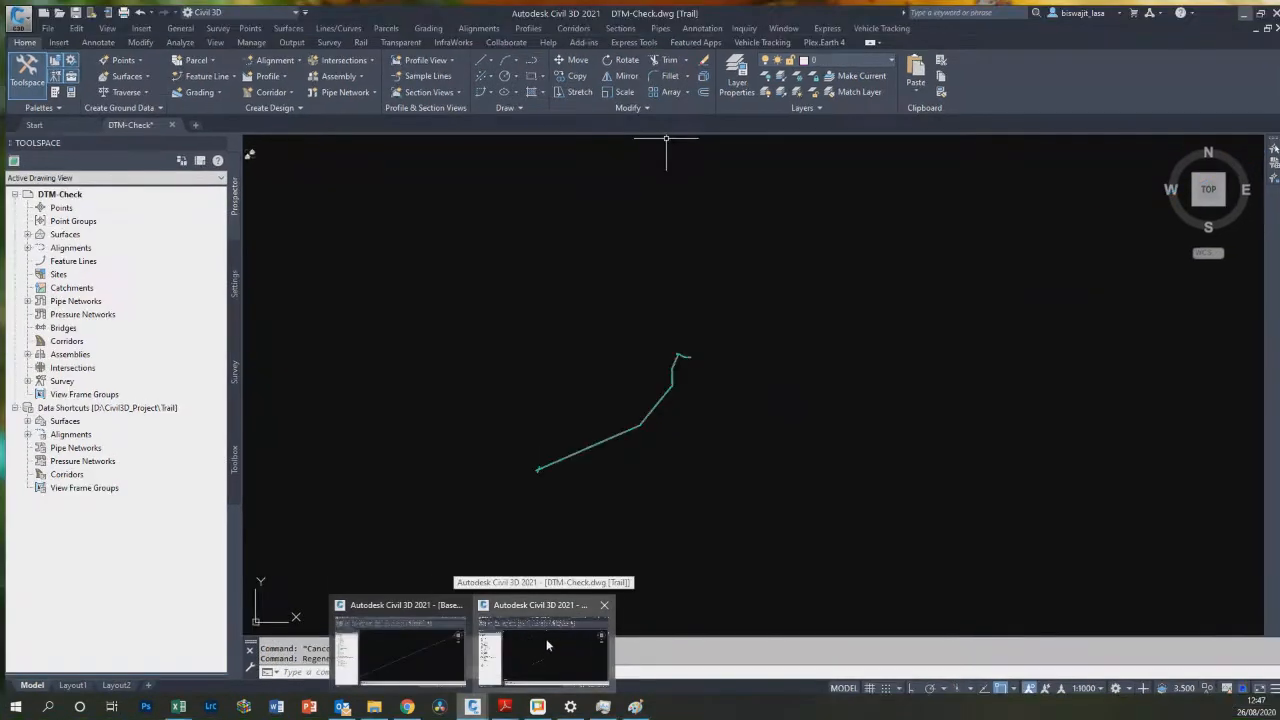
Step: Hide the DTM surface by setting its surface style to No Display
scroll(570, 440, up, 4)
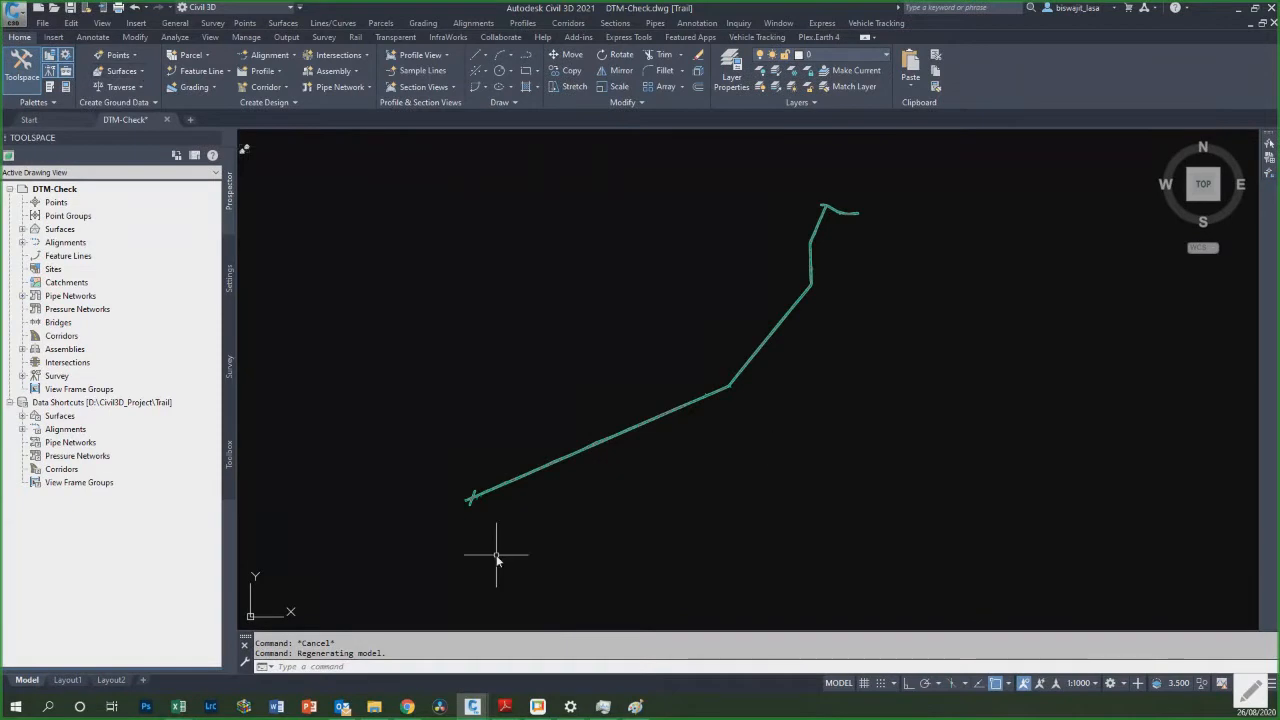
scroll(475, 457, up, 2)
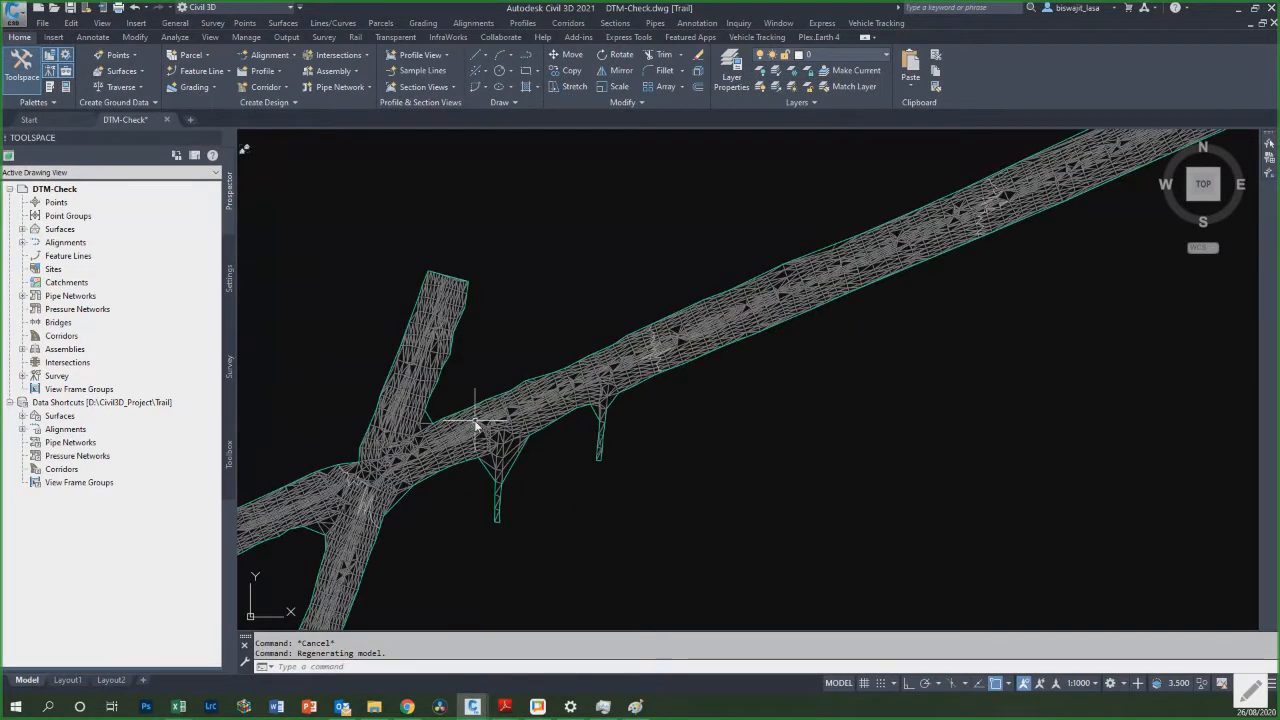
scroll(475, 421, up, 3)
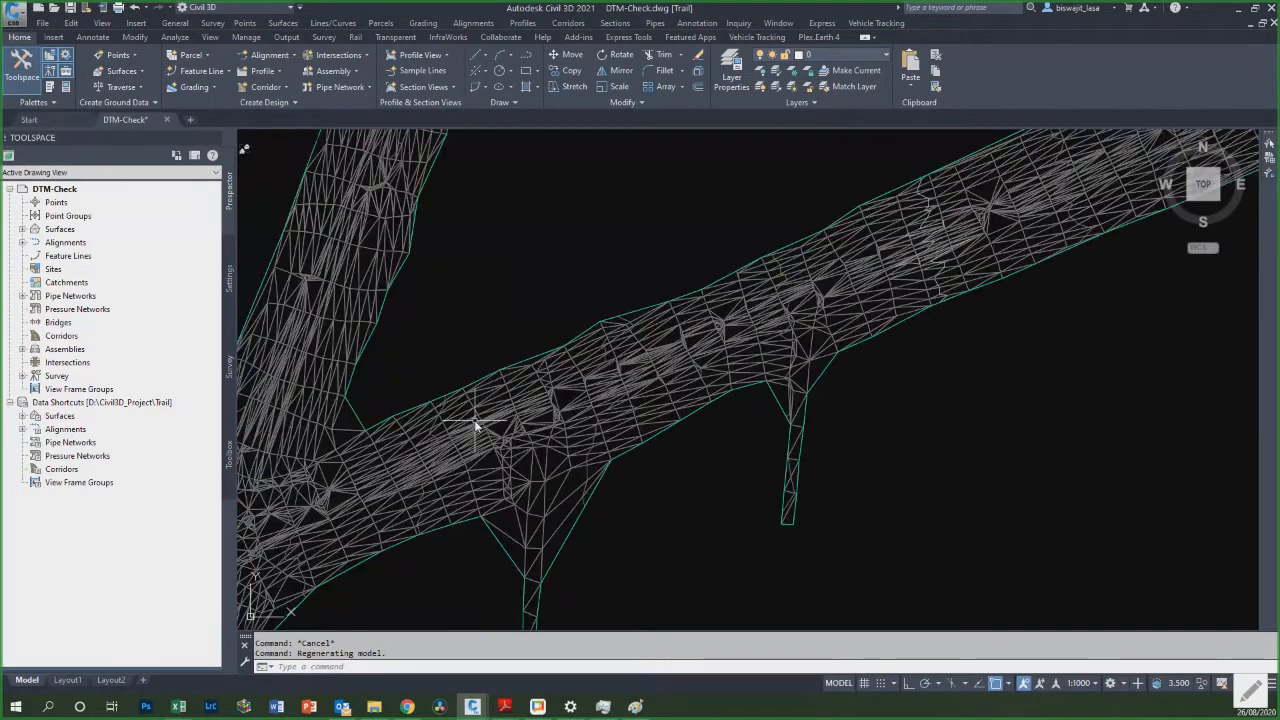
double_click(528, 433)
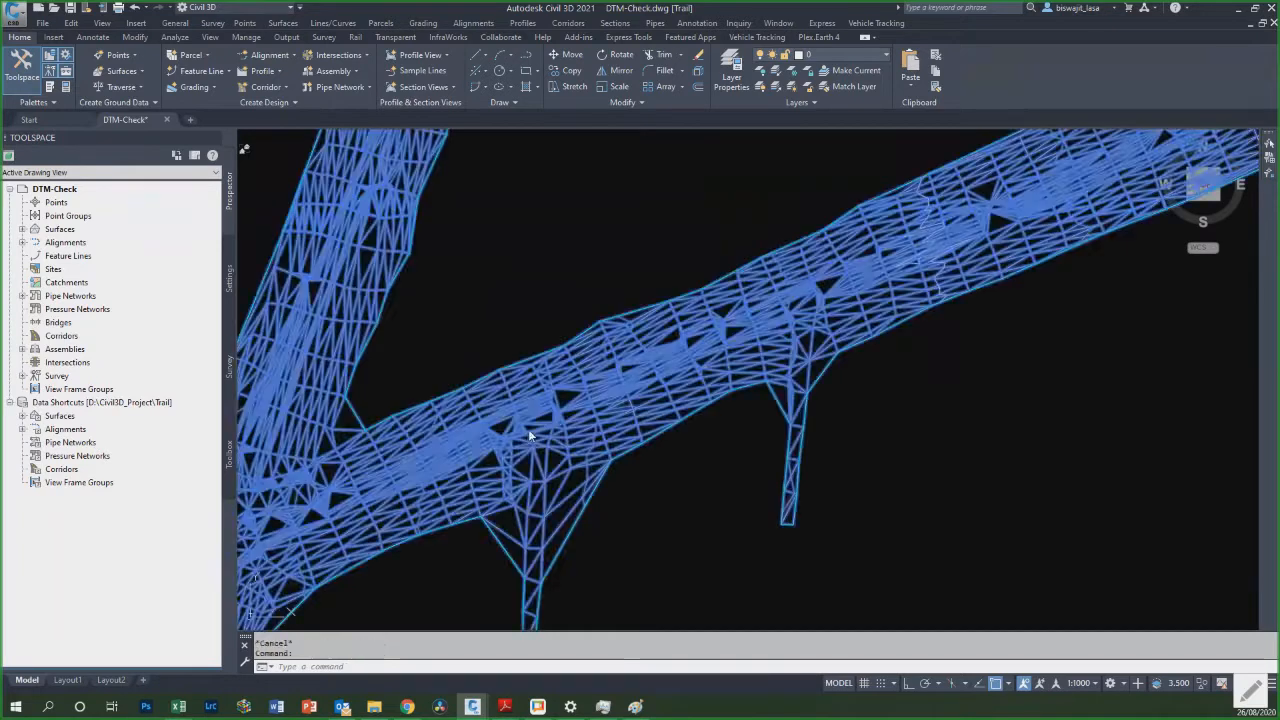
click(662, 239)
click(609, 250)
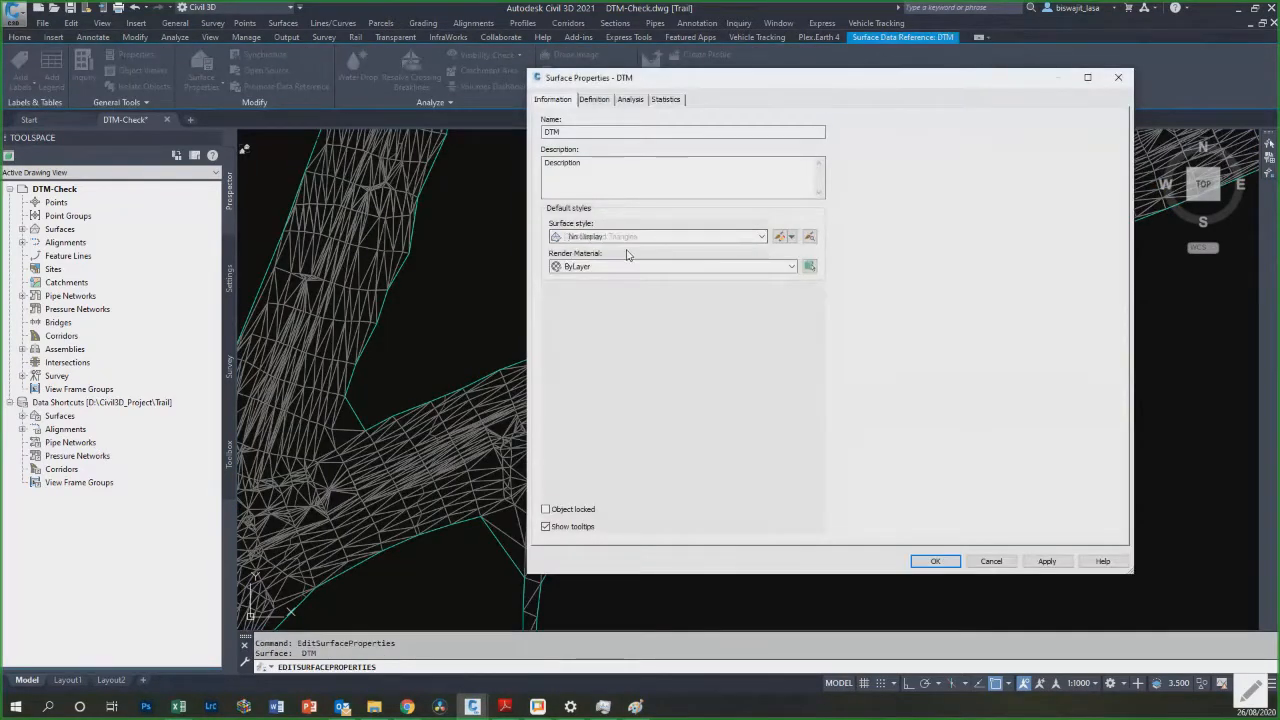
click(935, 561)
key(Escape)
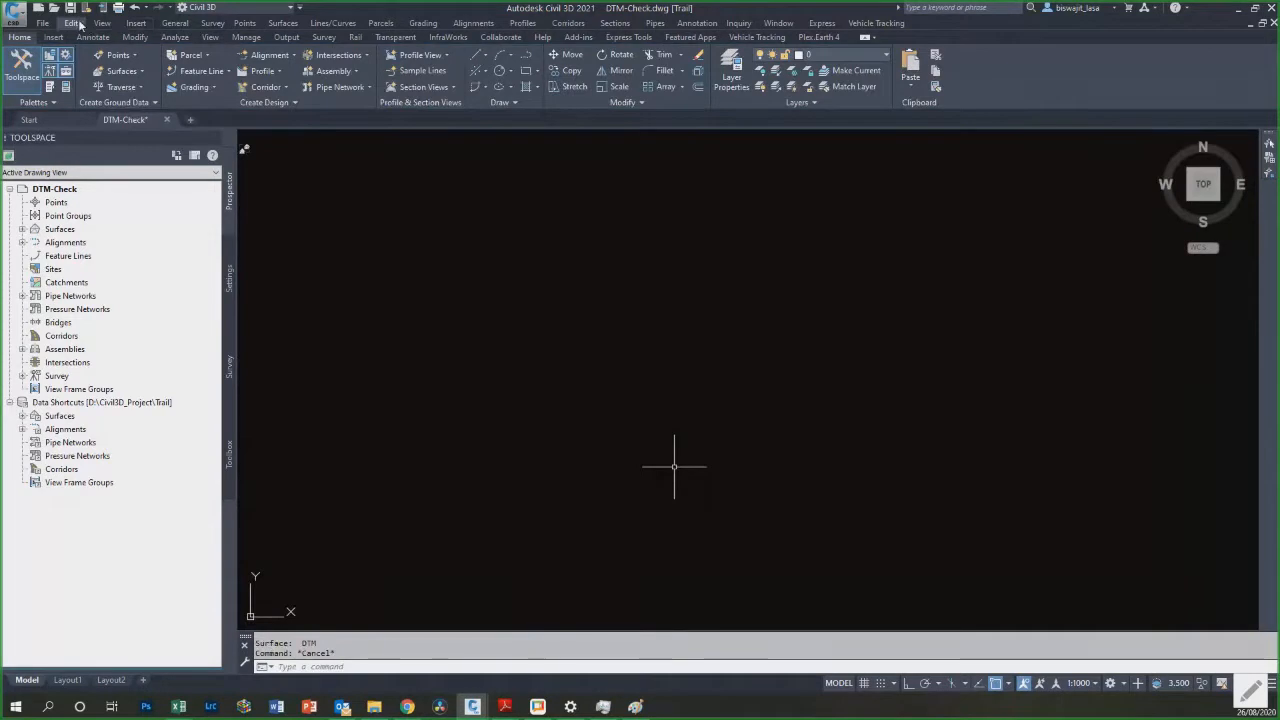
Step: Paste the copied road centreline into the DTM-Check drawing at its original coordinates
click(72, 23)
click(110, 180)
scroll(490, 441, down, 2)
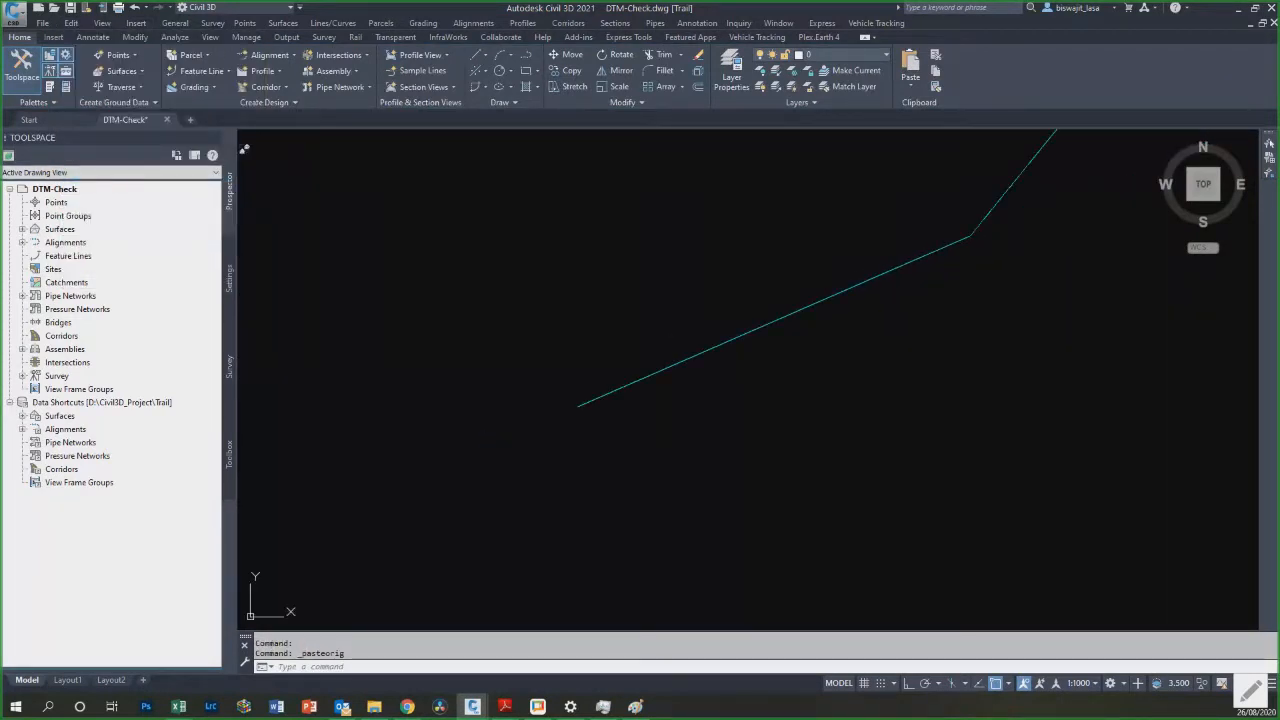
scroll(574, 480, down, 3)
scroll(641, 408, up, 2)
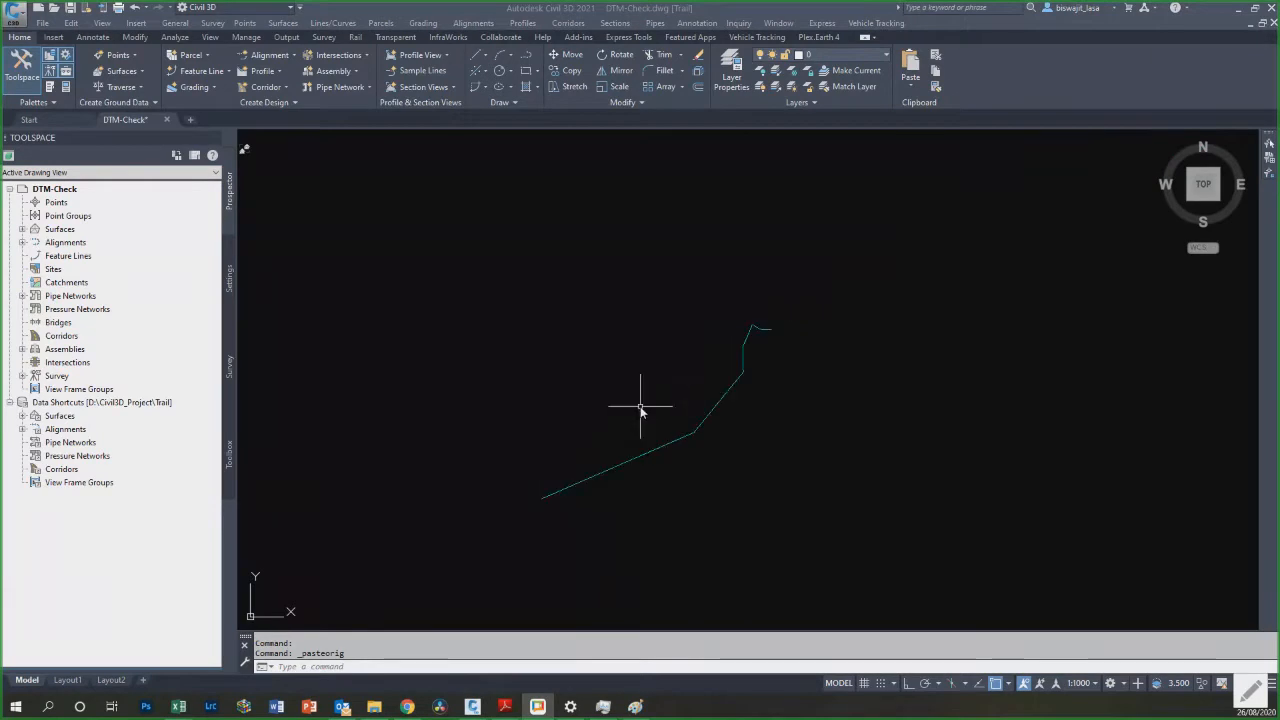
scroll(660, 450, up, 2)
key(Escape)
scroll(556, 512, down, 3)
key(Escape)
scroll(568, 514, up, 2)
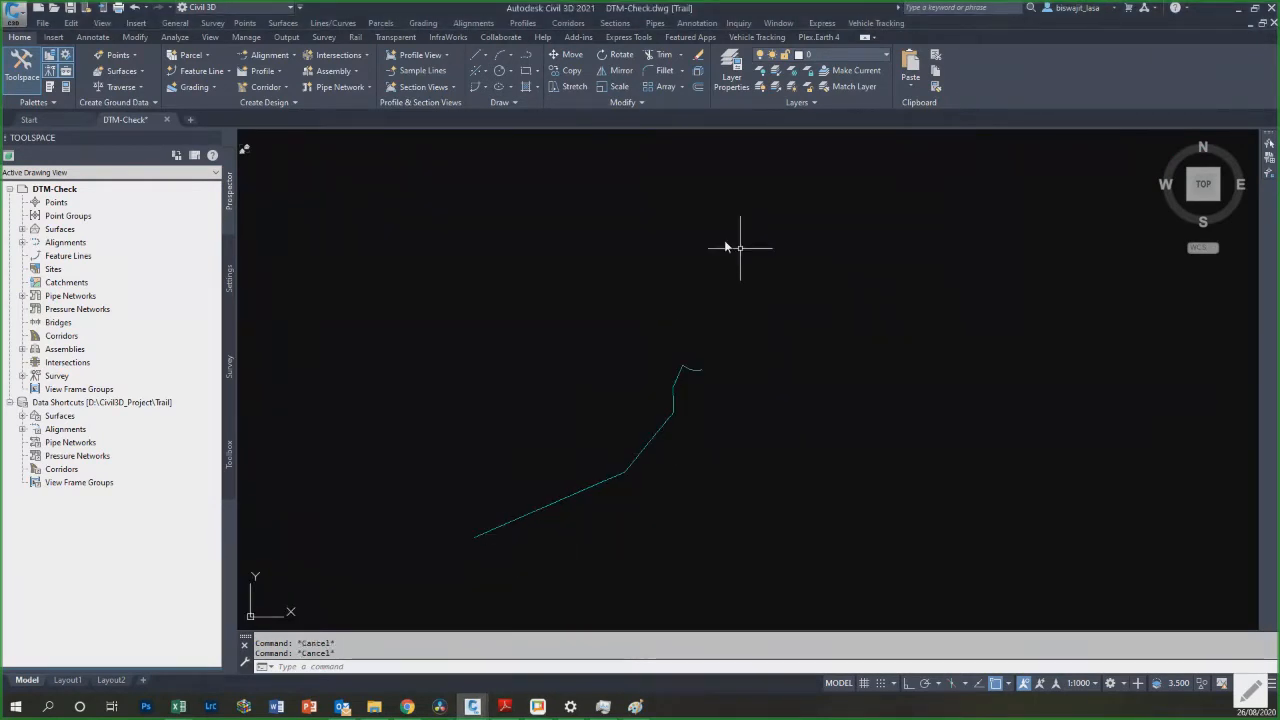
Step: Start an alignment from the pasted centreline polyline and accept its default direction
click(473, 23)
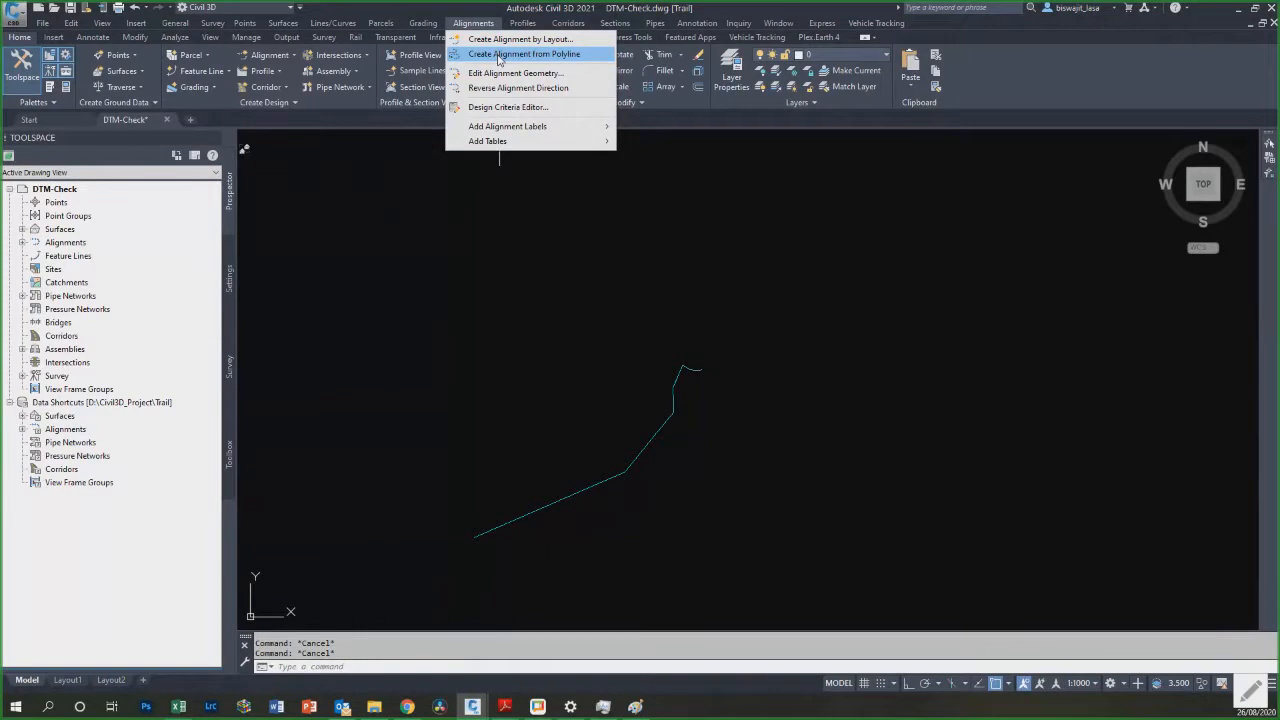
click(499, 55)
click(564, 501)
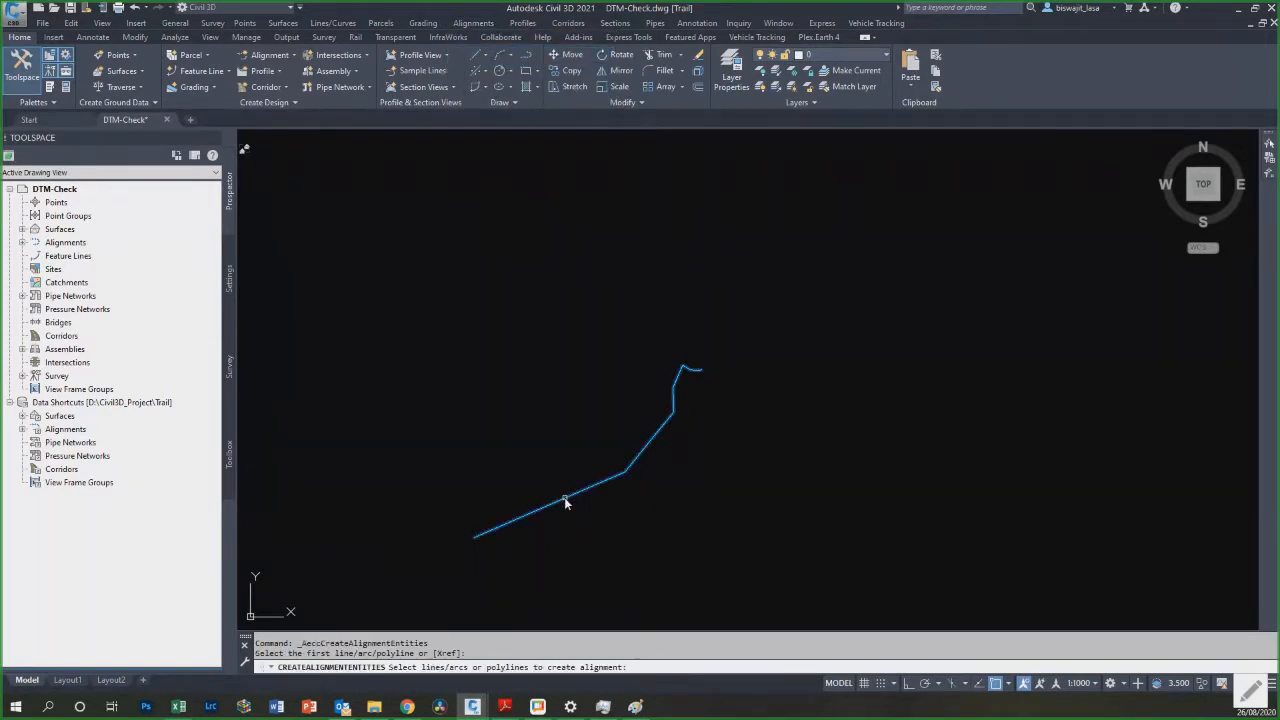
key(Return)
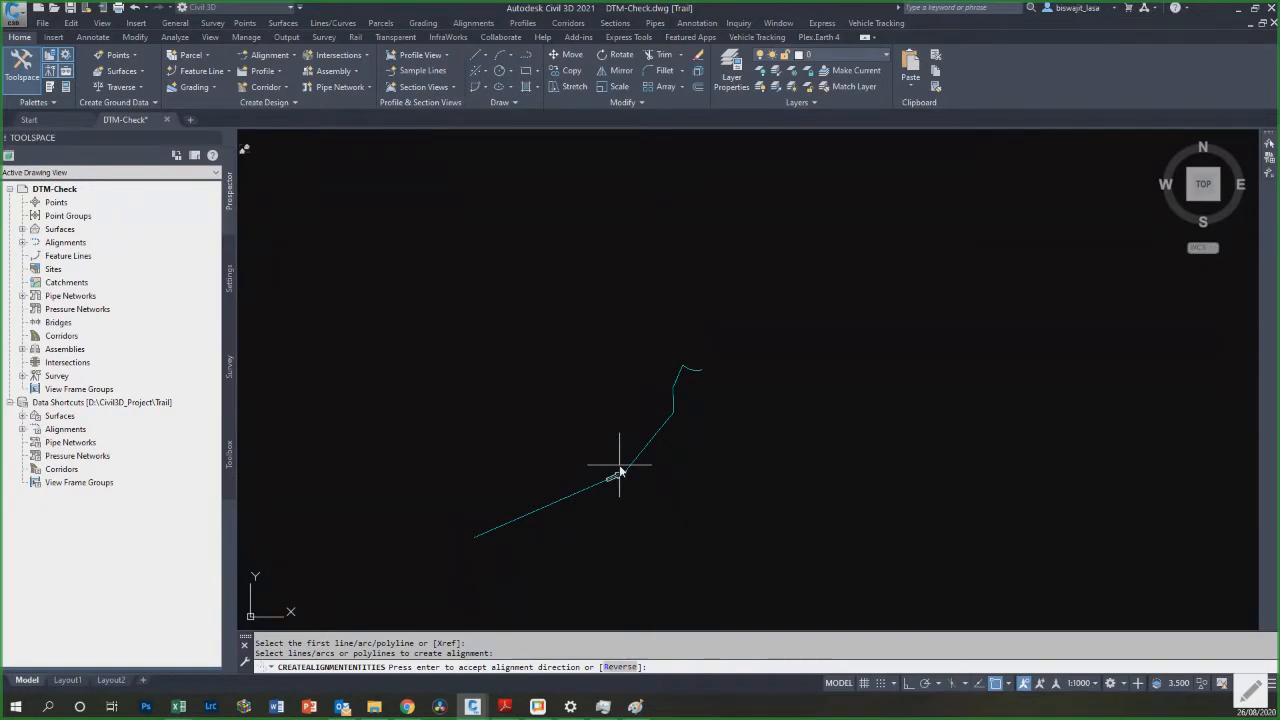
key(Return)
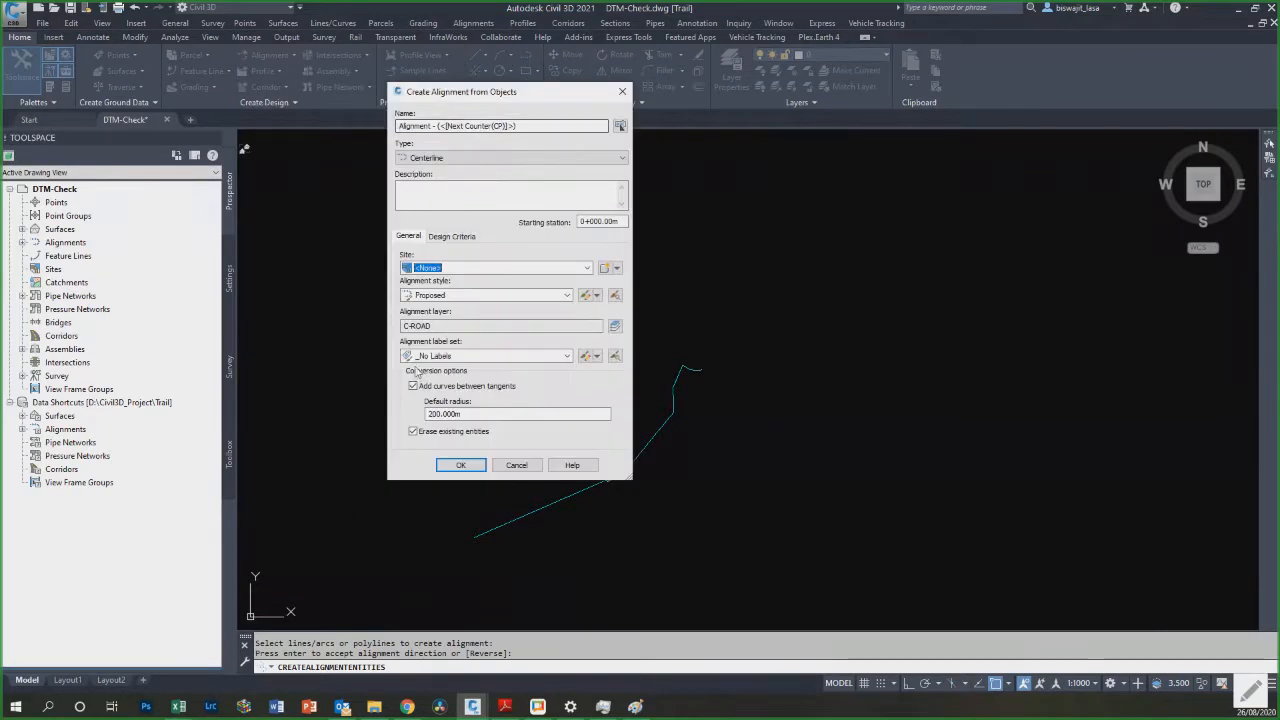
Step: Create the centreline alignment as Check, without curves between tangents and without erasing the existing entities
click(429, 388)
click(422, 433)
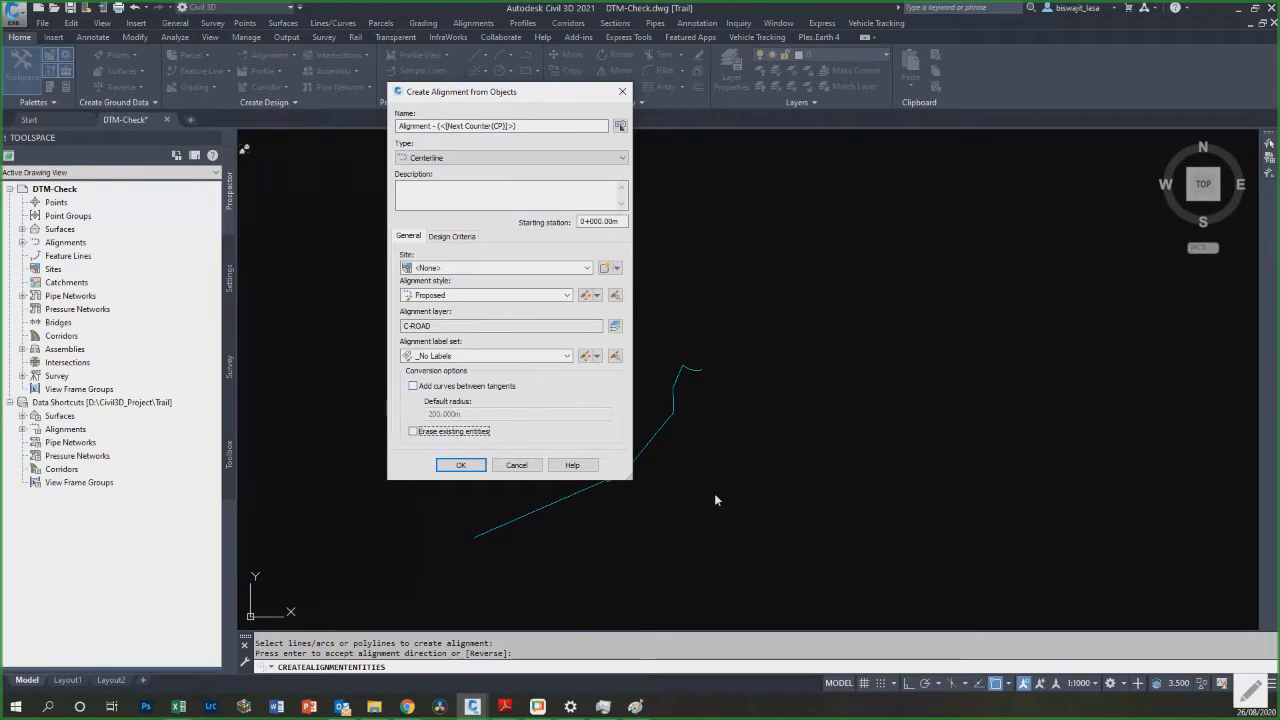
drag(524, 127, 182, 129)
text(Check)
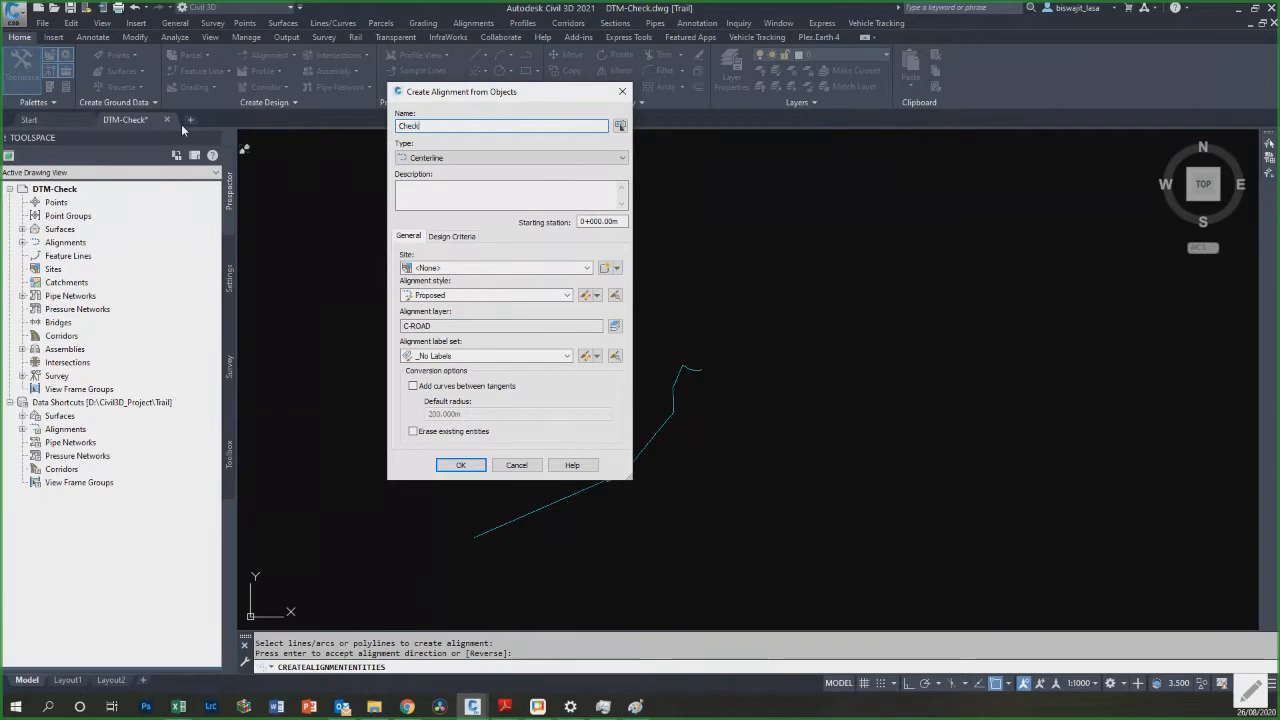
click(460, 465)
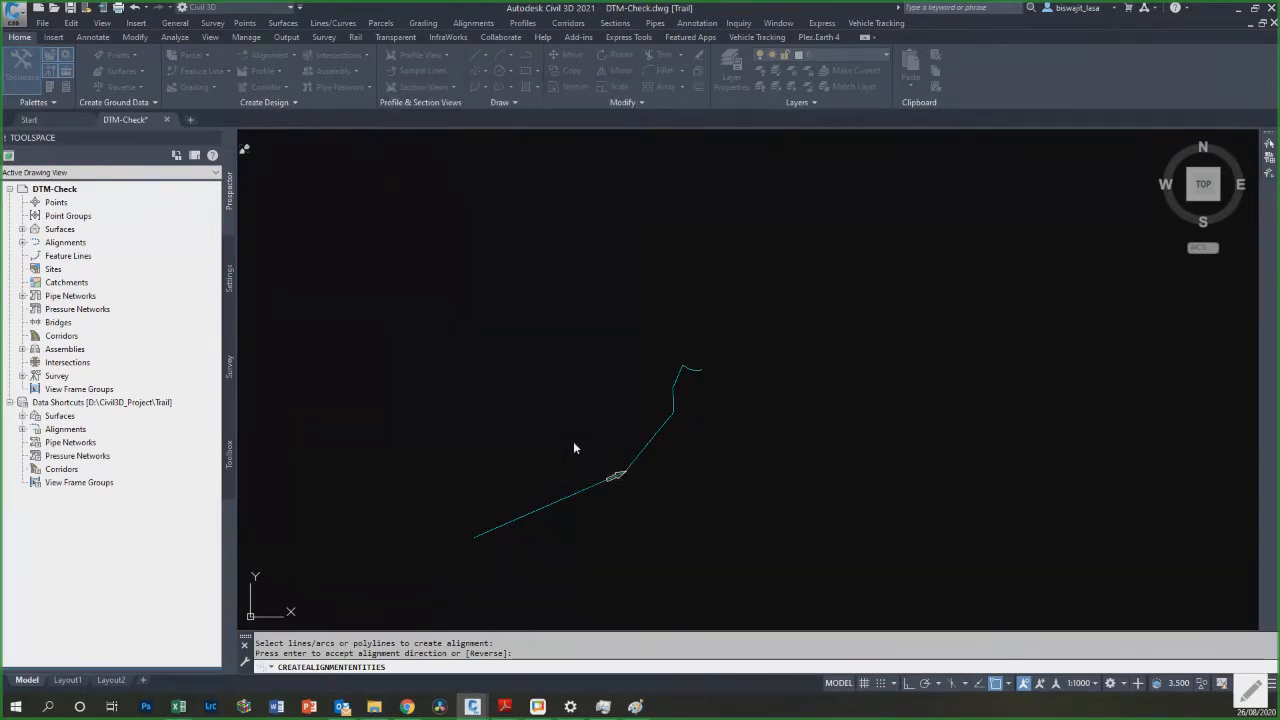
key(Escape)
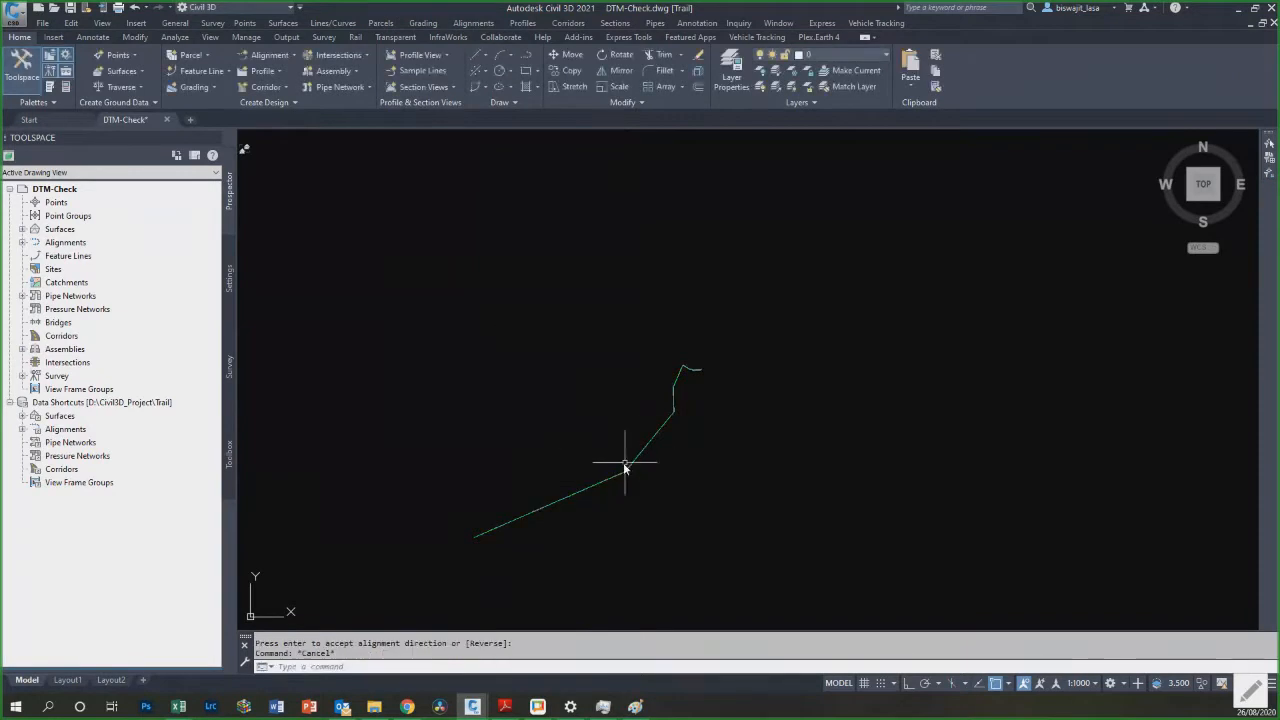
Step: Create a surface profile that samples the DTM surface along the full length of the Check alignment
scroll(420, 495, down, 2)
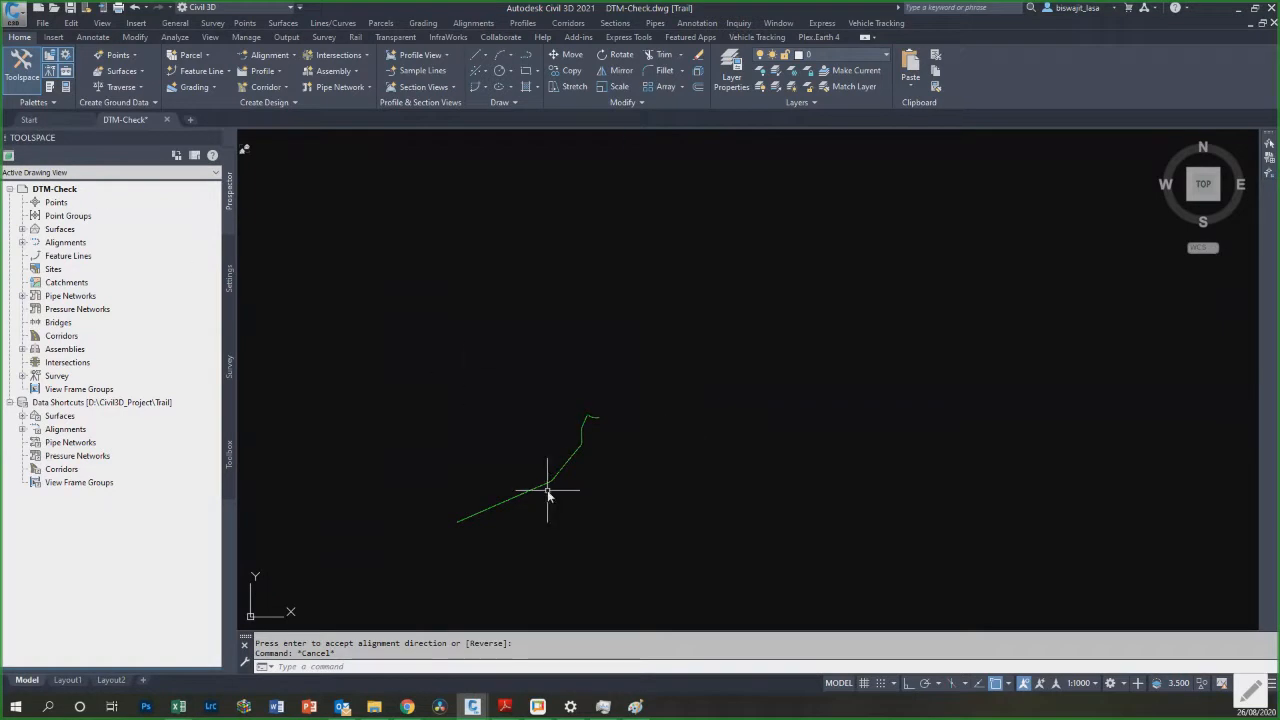
click(22, 229)
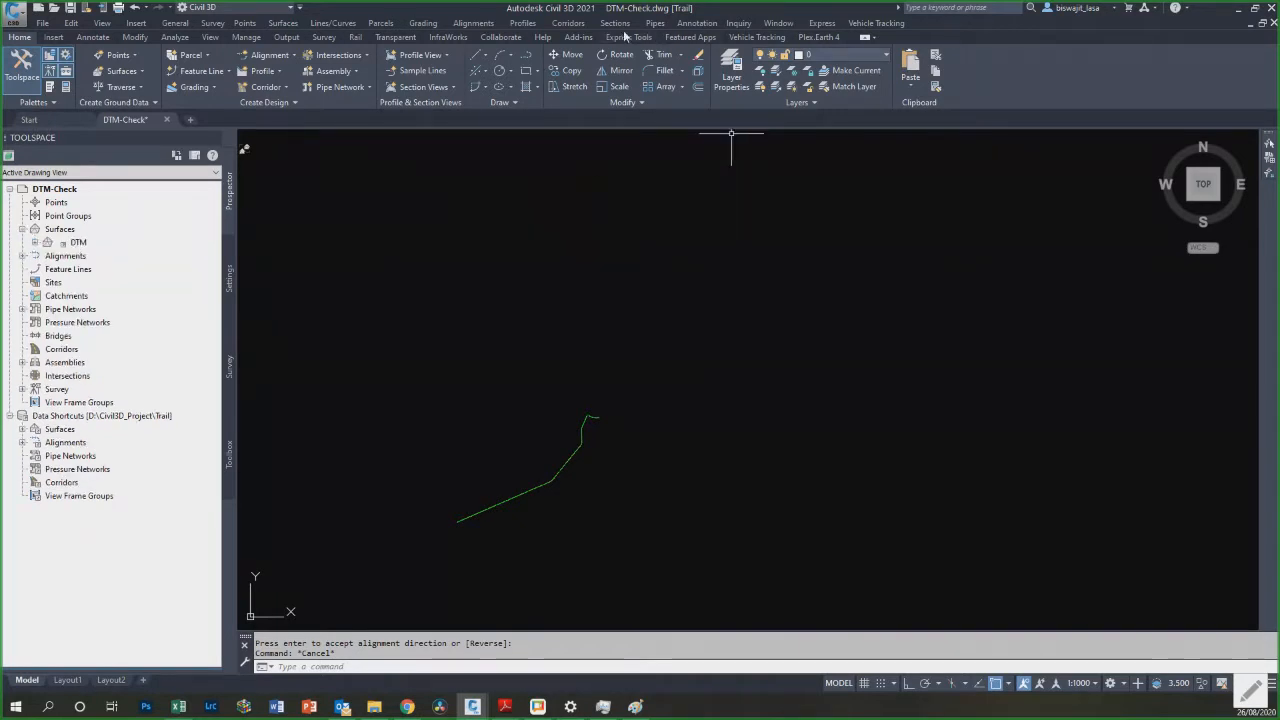
click(530, 23)
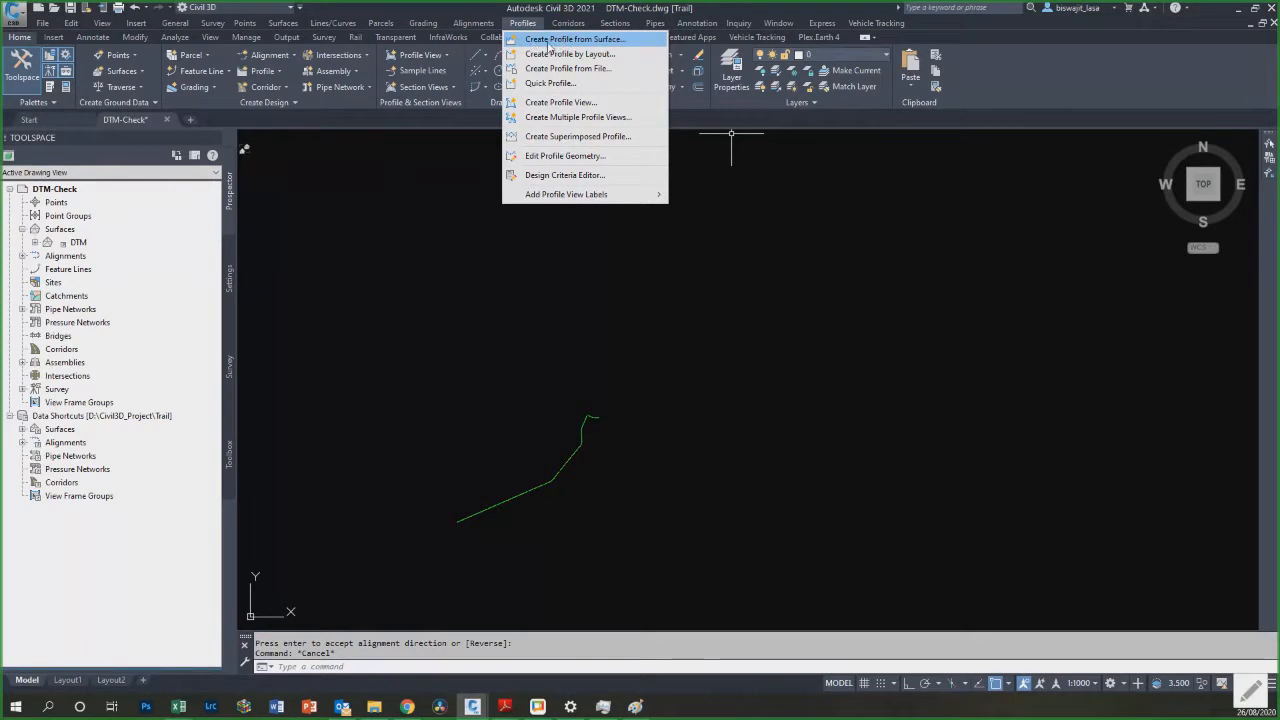
click(527, 41)
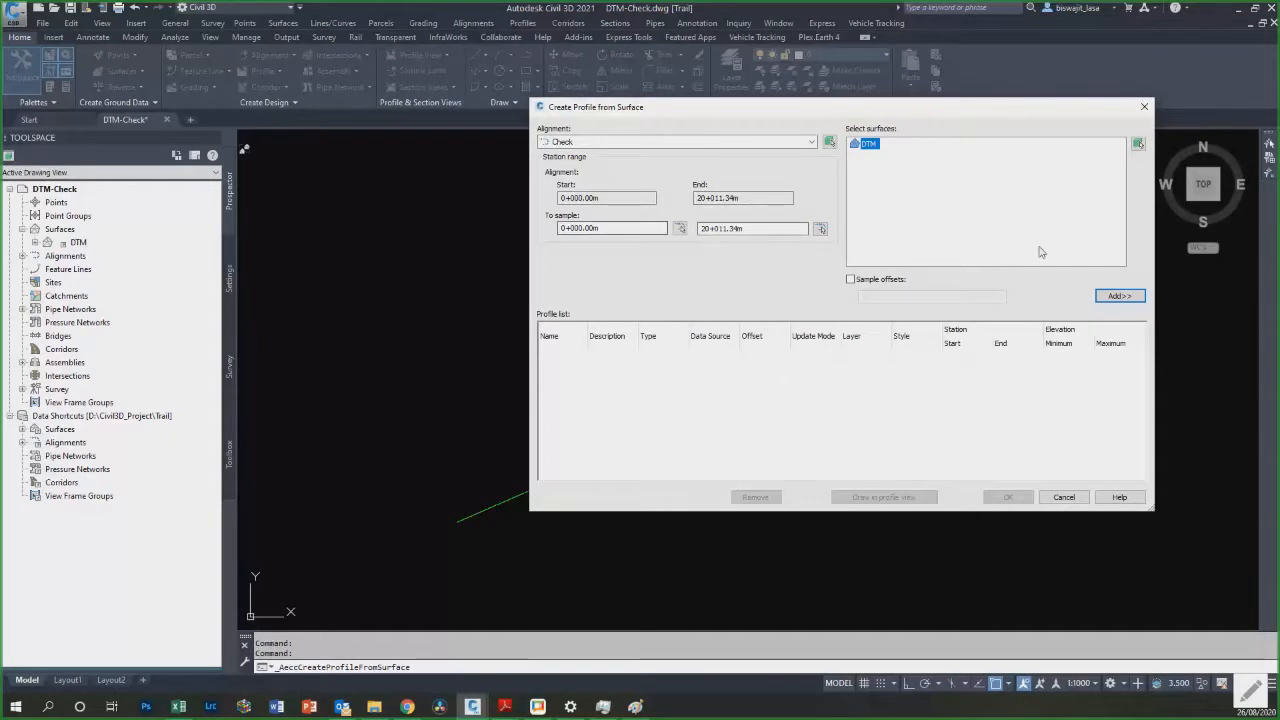
click(1120, 296)
Step: Draw the sampled profile in a profile view with the EG-FG Elevations and Stations band set, placed east of the alignment
click(884, 497)
click(921, 503)
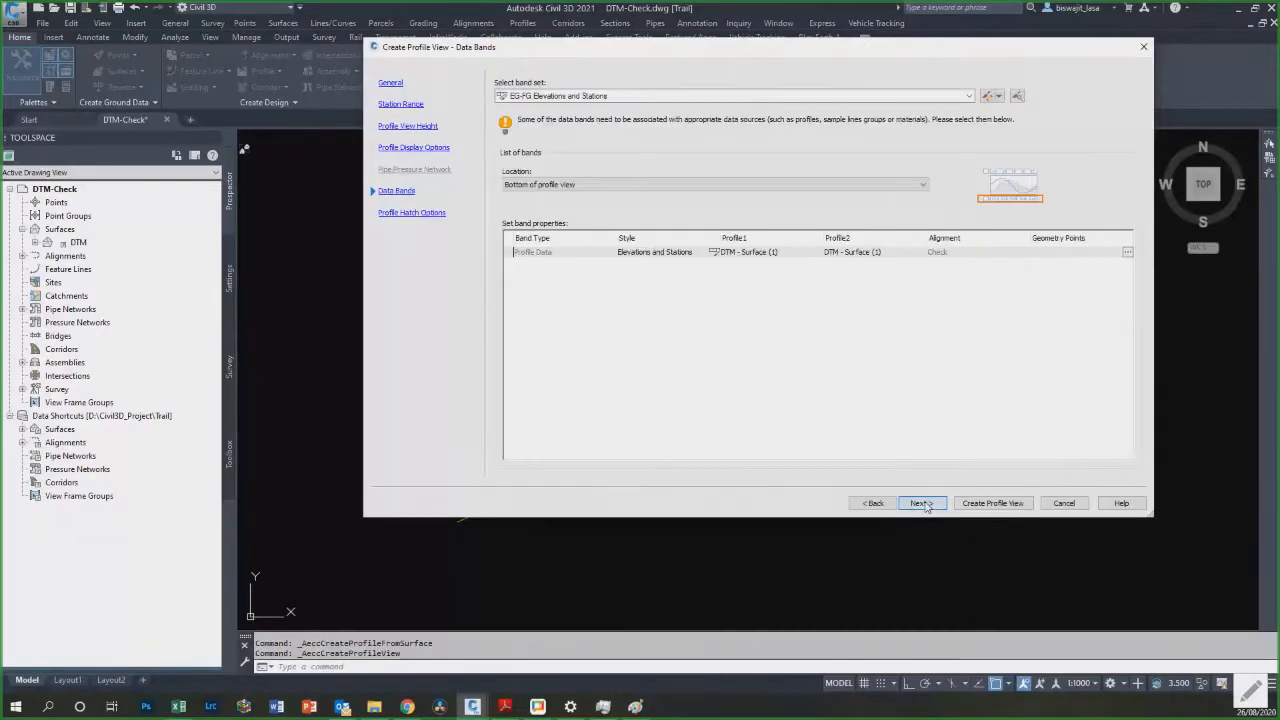
click(921, 503)
click(980, 503)
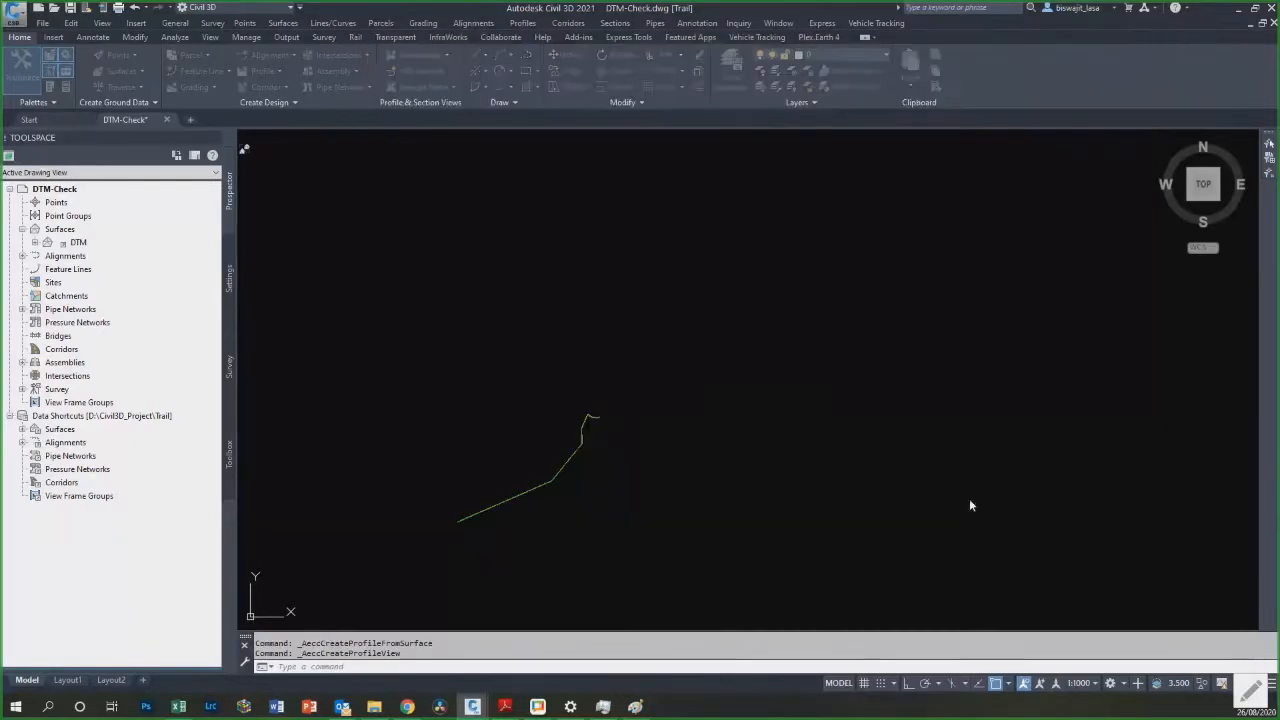
click(798, 425)
scroll(798, 425, up, 3)
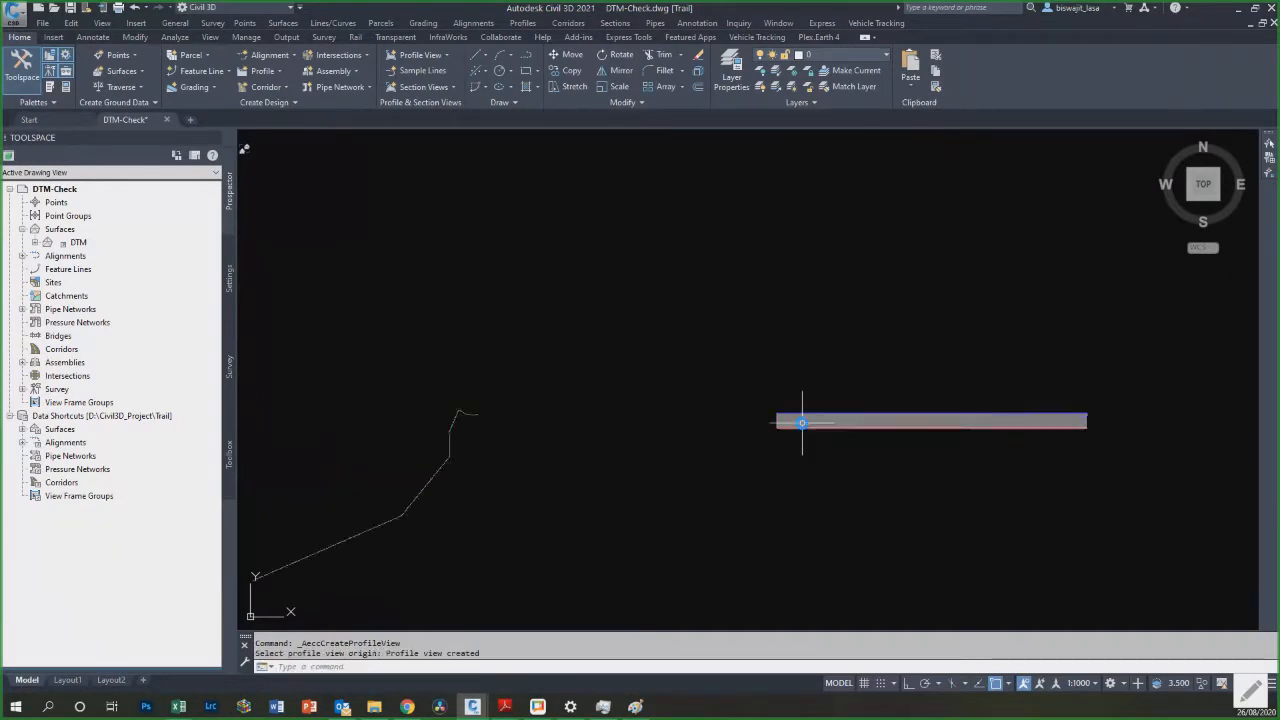
scroll(800, 427, up, 2)
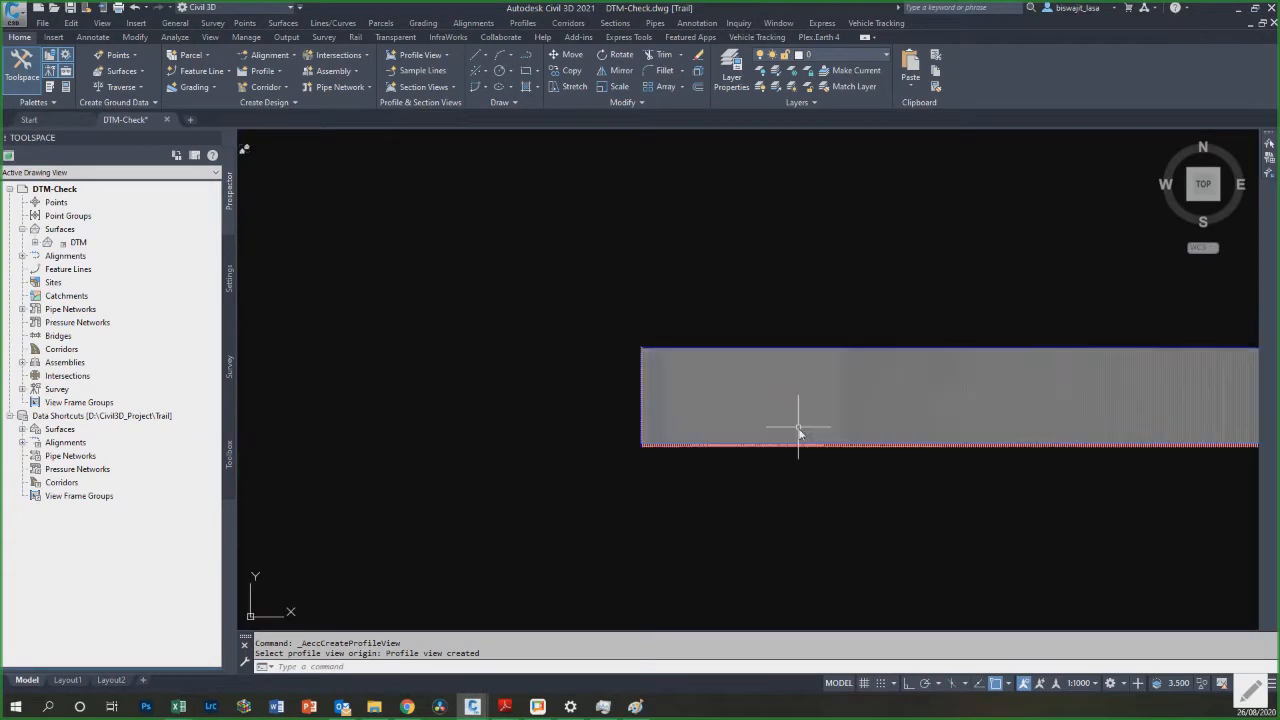
scroll(798, 427, up, 2)
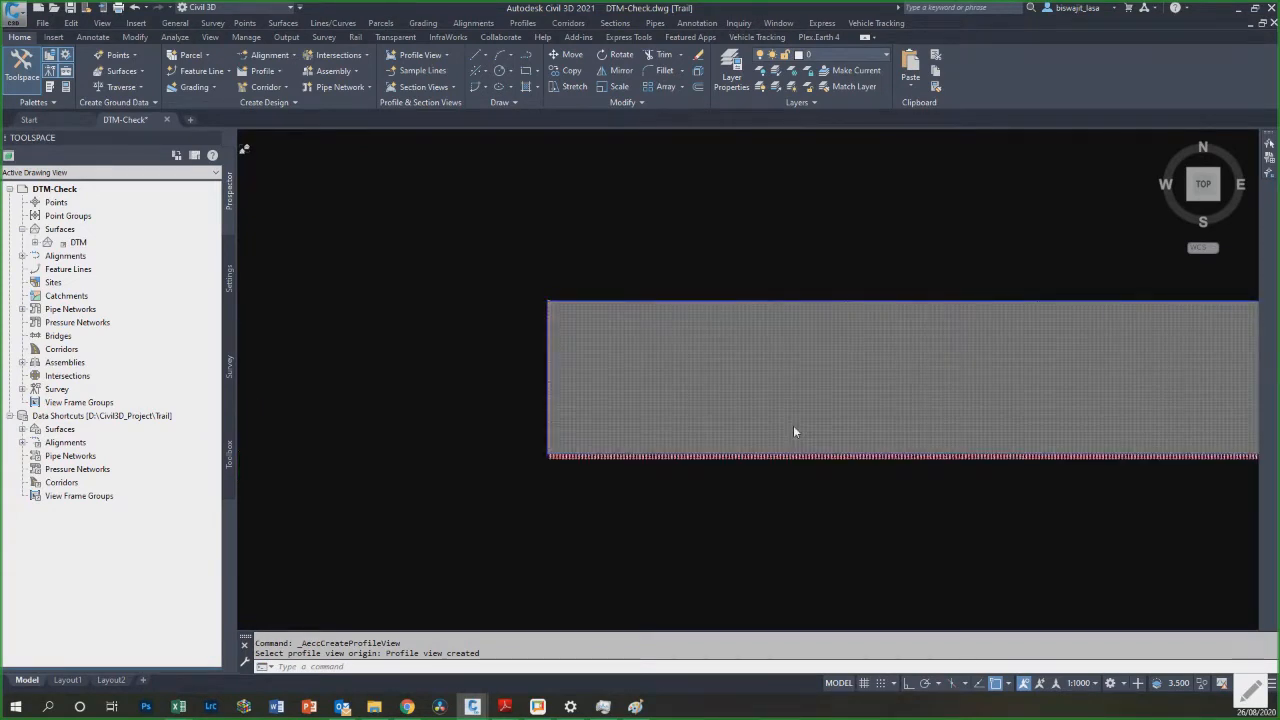
scroll(798, 427, up, 3)
click(632, 366)
right_click(632, 367)
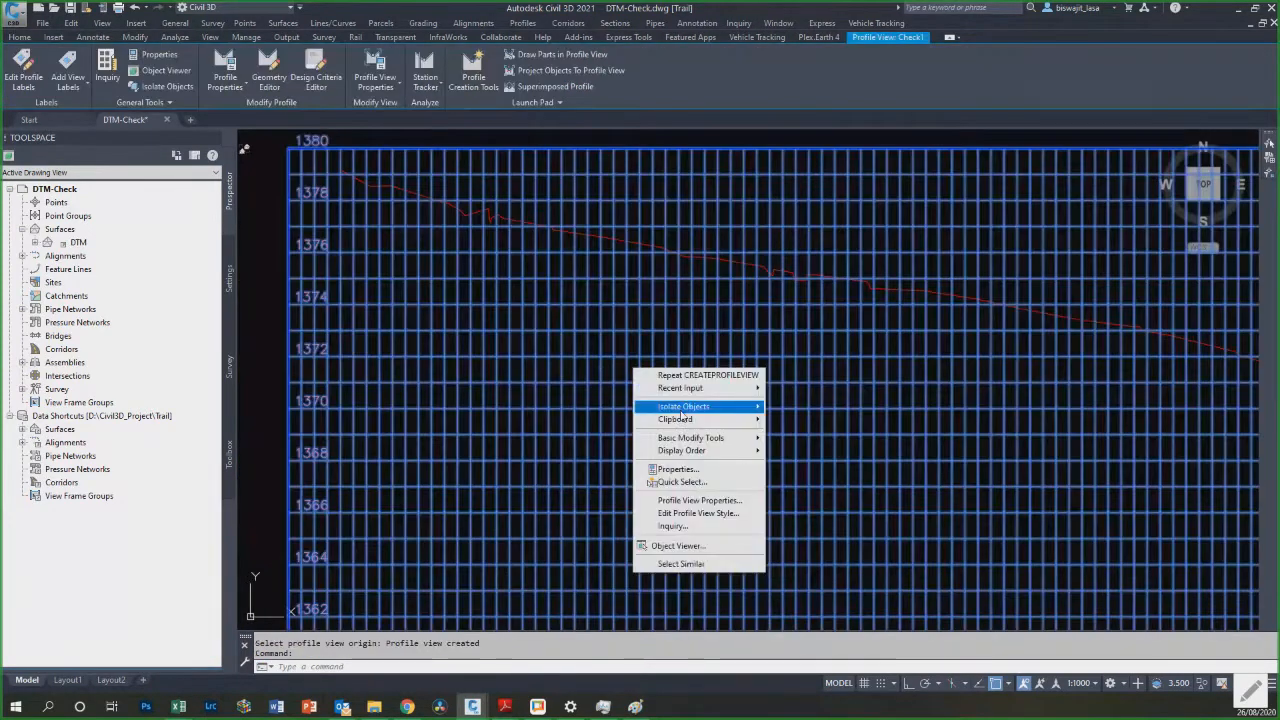
click(700, 500)
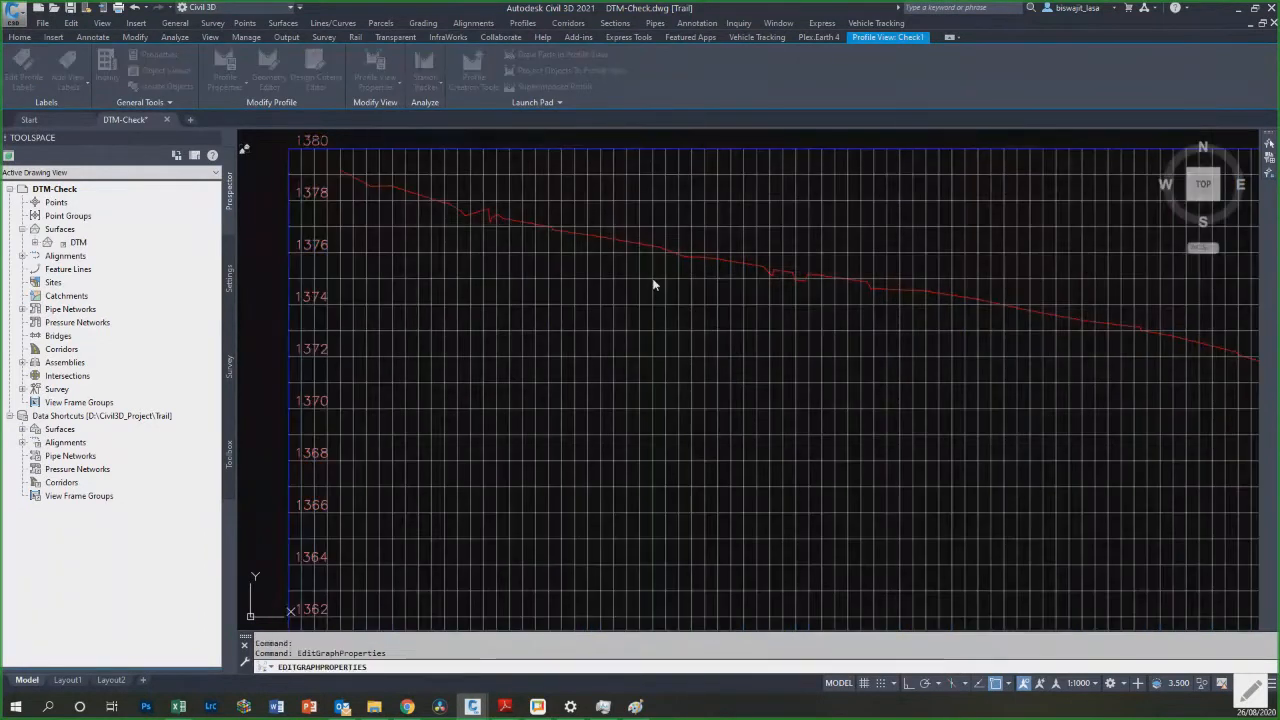
scroll(654, 283, down, 3)
scroll(490, 345, down, 2)
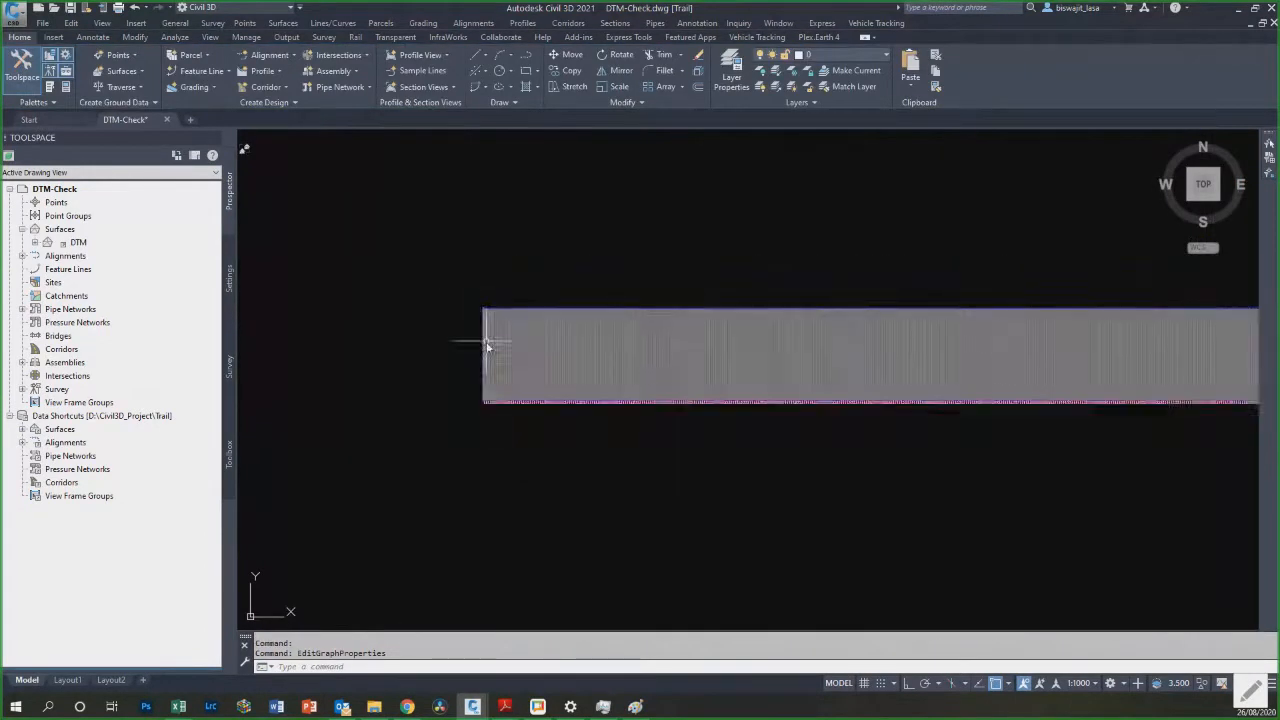
Step: Open the object style of the Check1 profile view for editing
scroll(497, 344, up, 2)
click(571, 262)
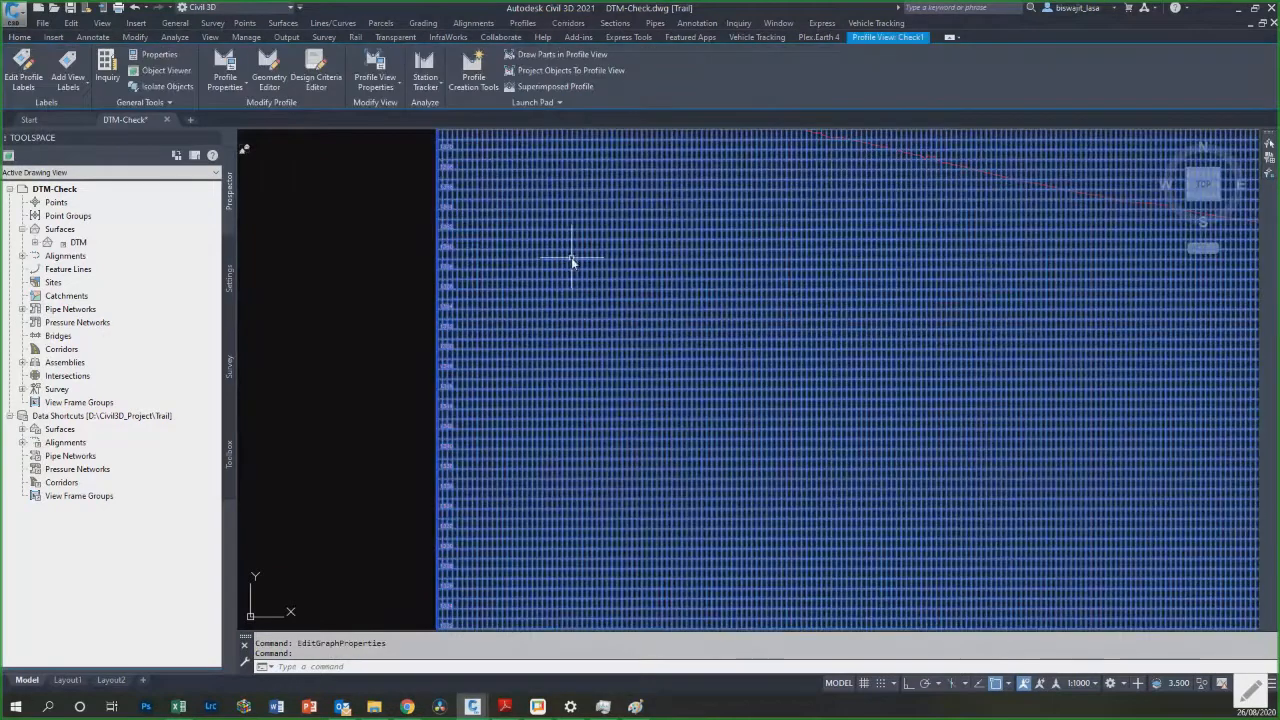
right_click(572, 257)
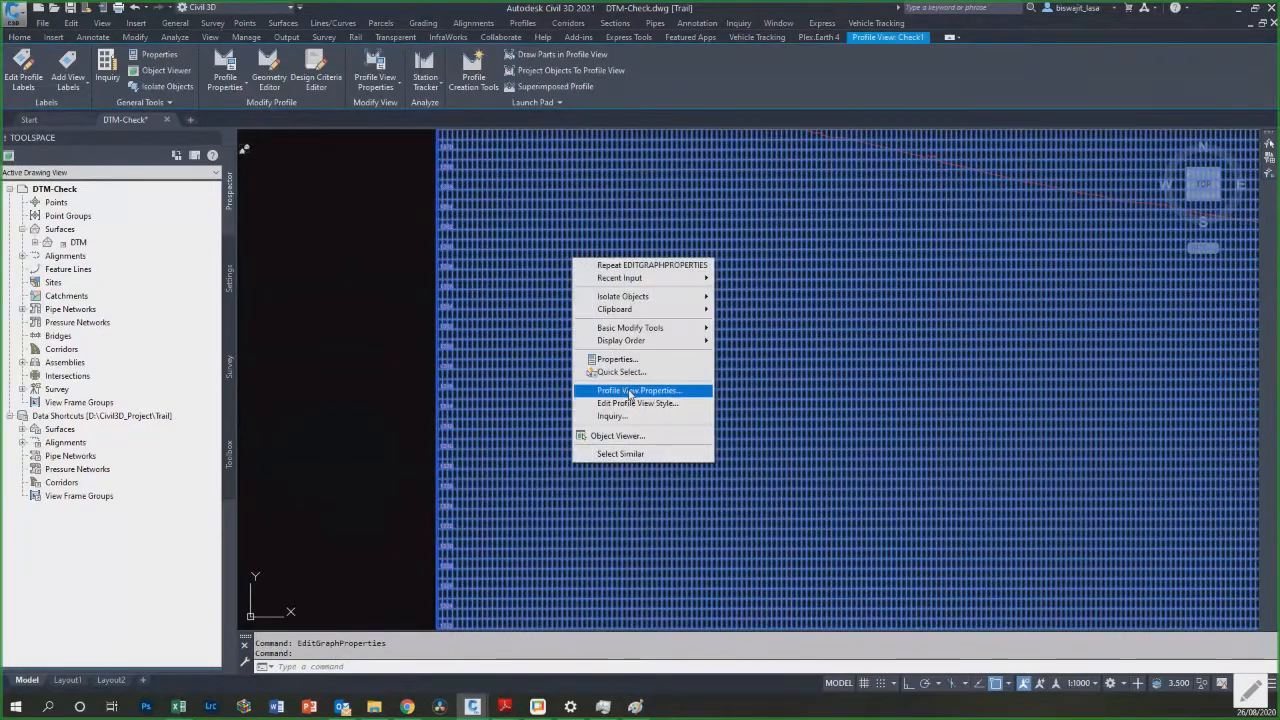
click(659, 398)
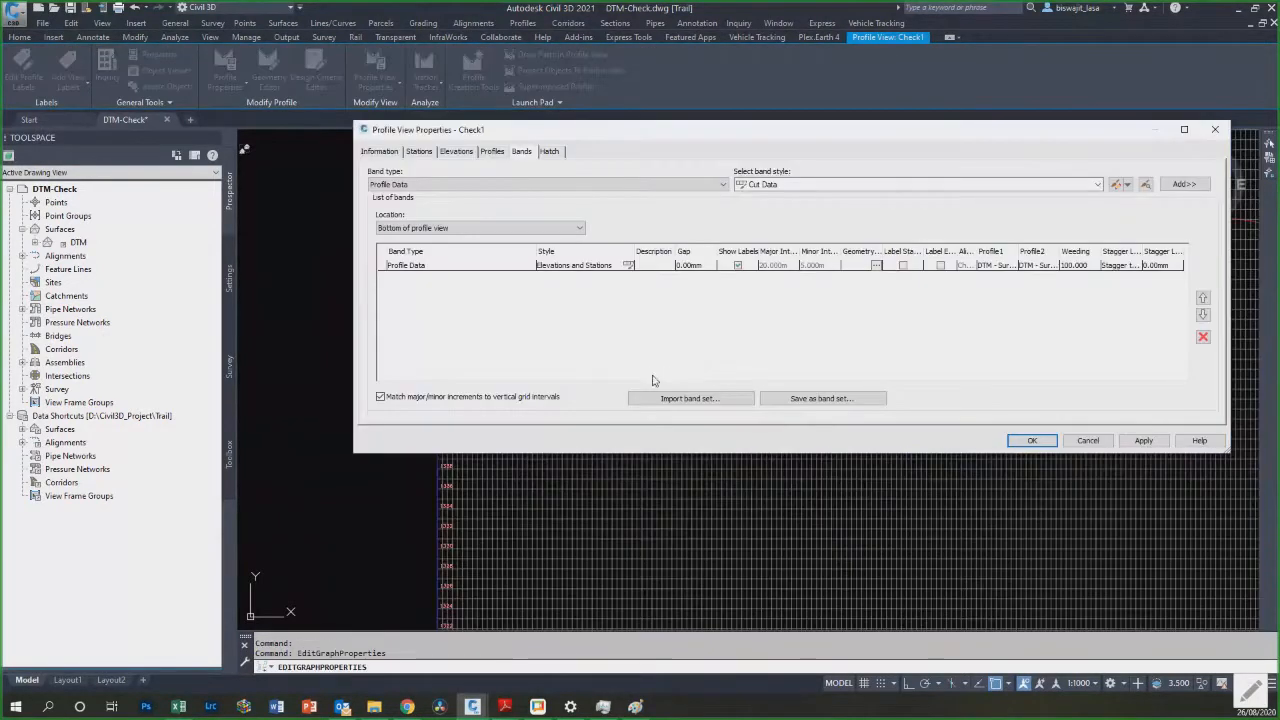
click(384, 152)
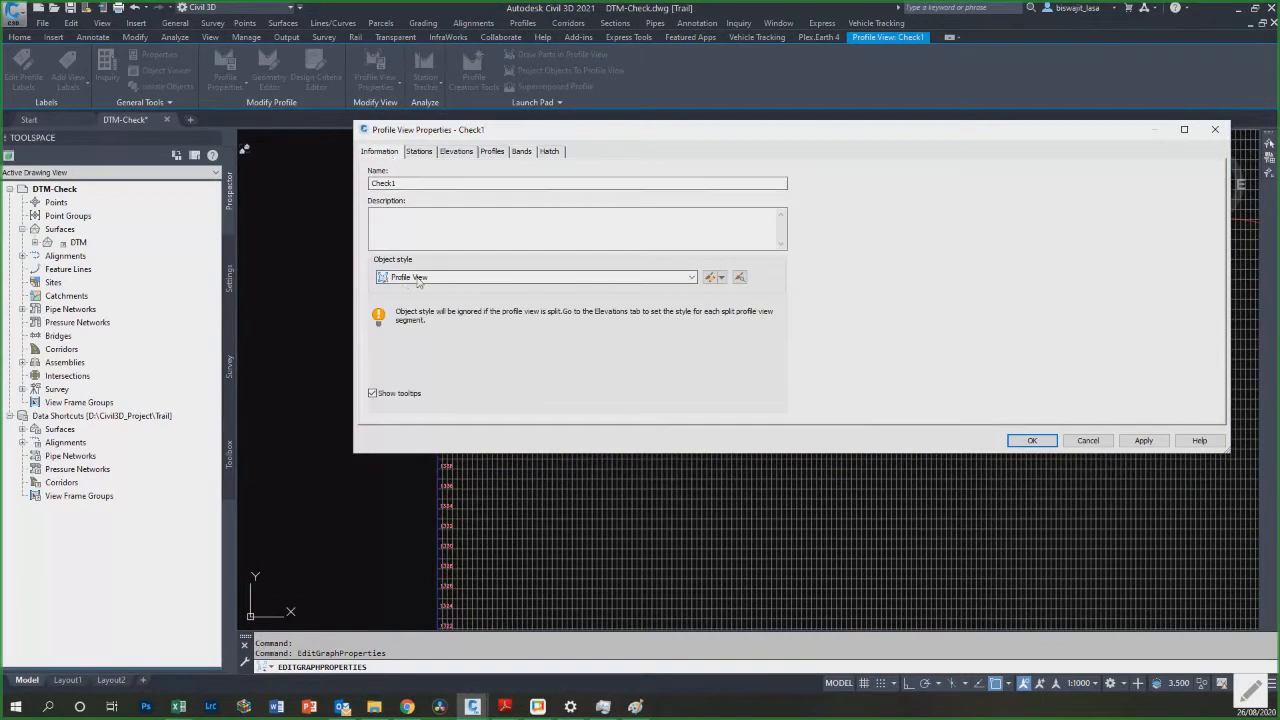
click(715, 278)
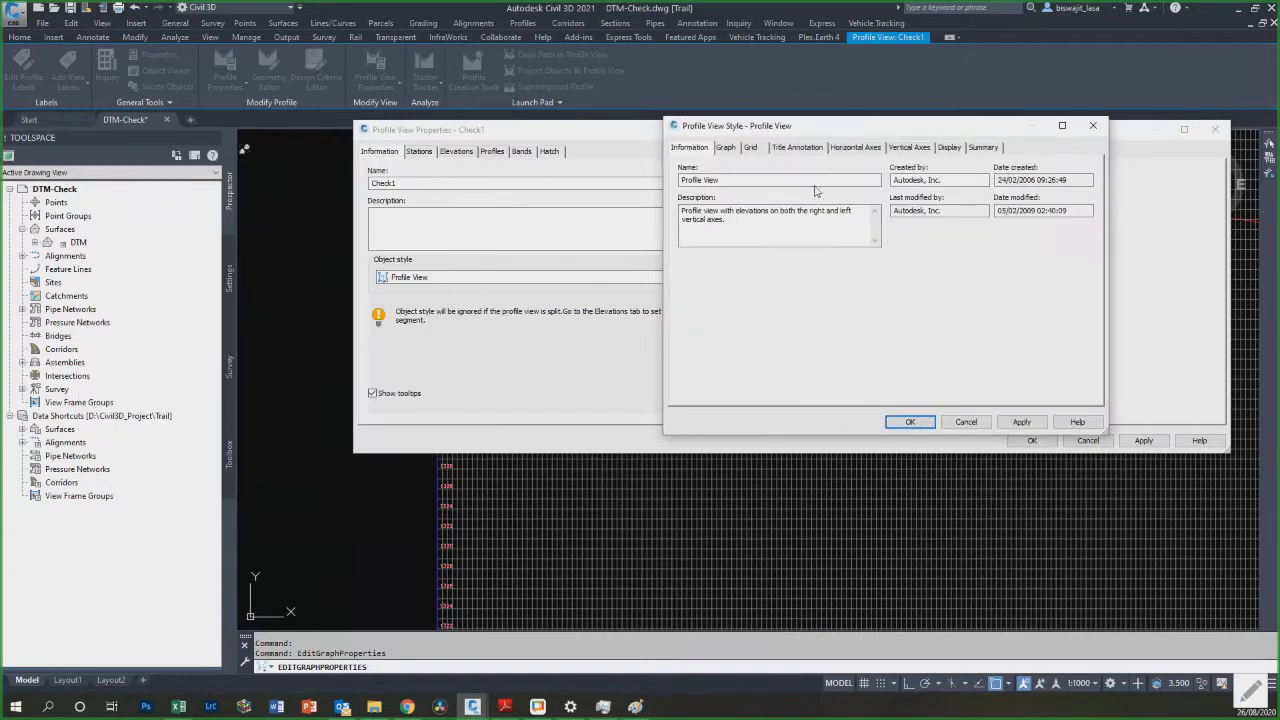
Step: Set the bottom horizontal axis intervals in the profile view style to 100 m for major ticks and 20 m for minor ticks
click(853, 148)
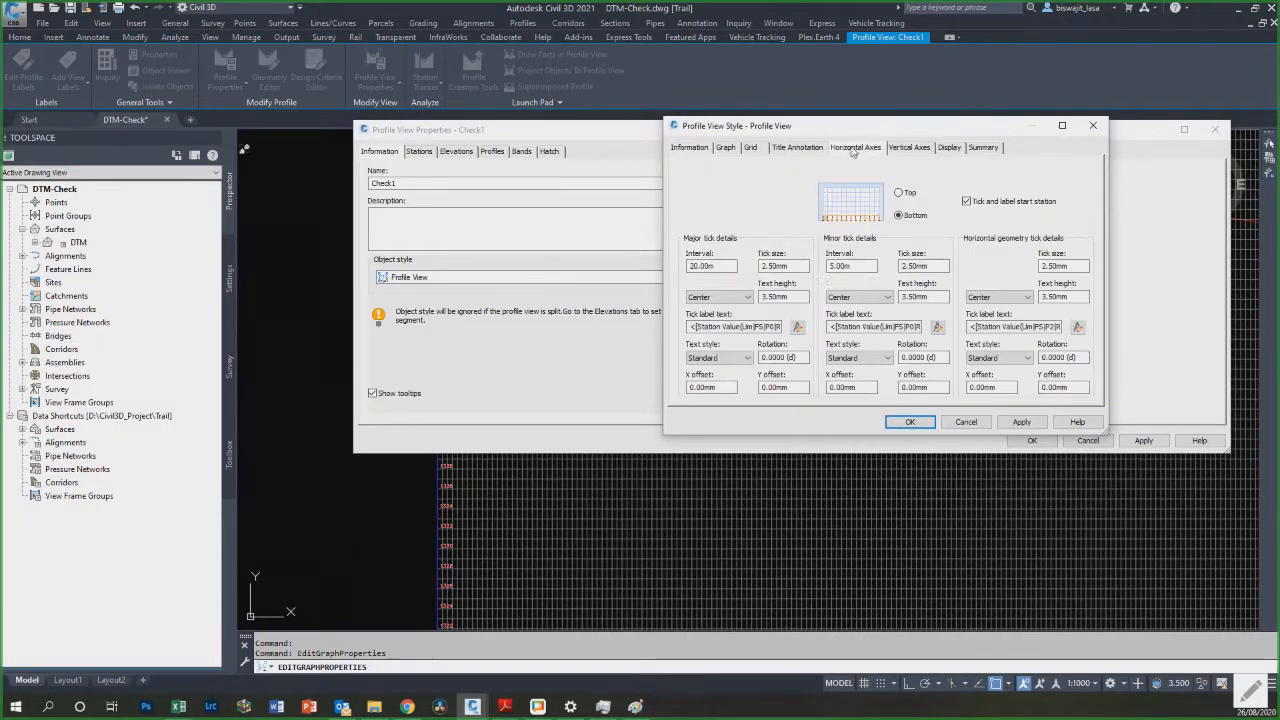
click(903, 150)
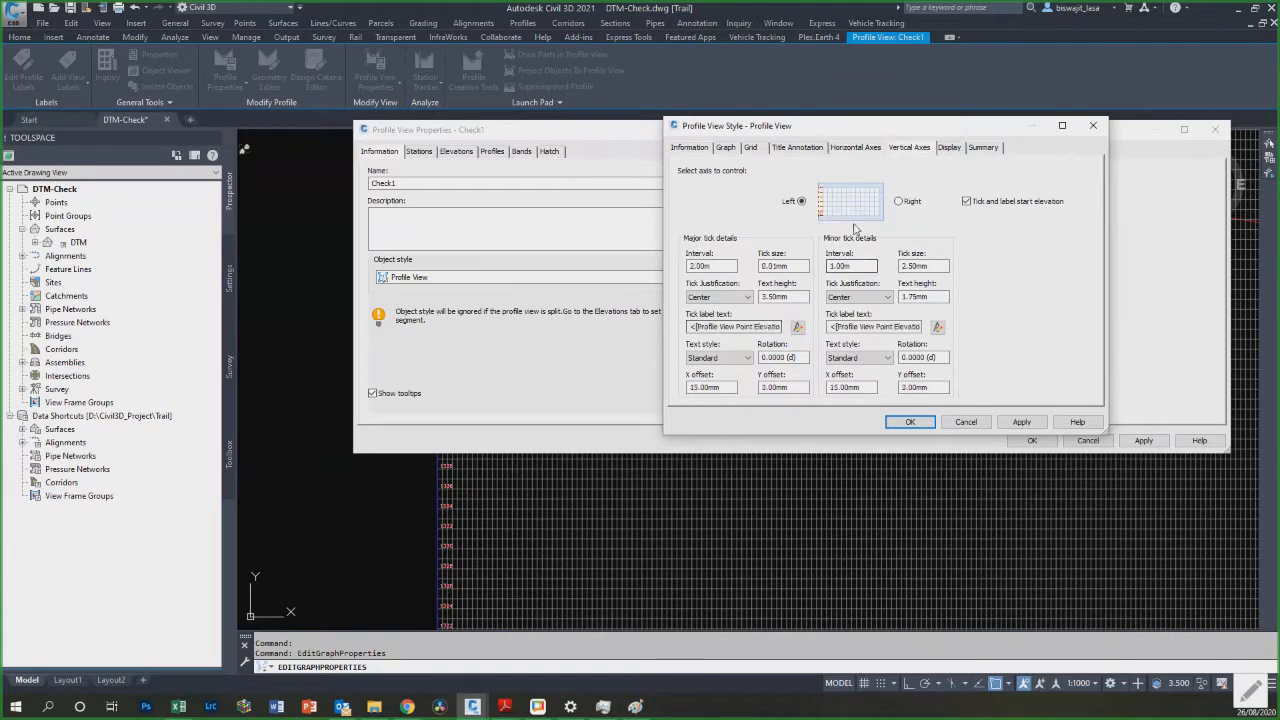
click(868, 150)
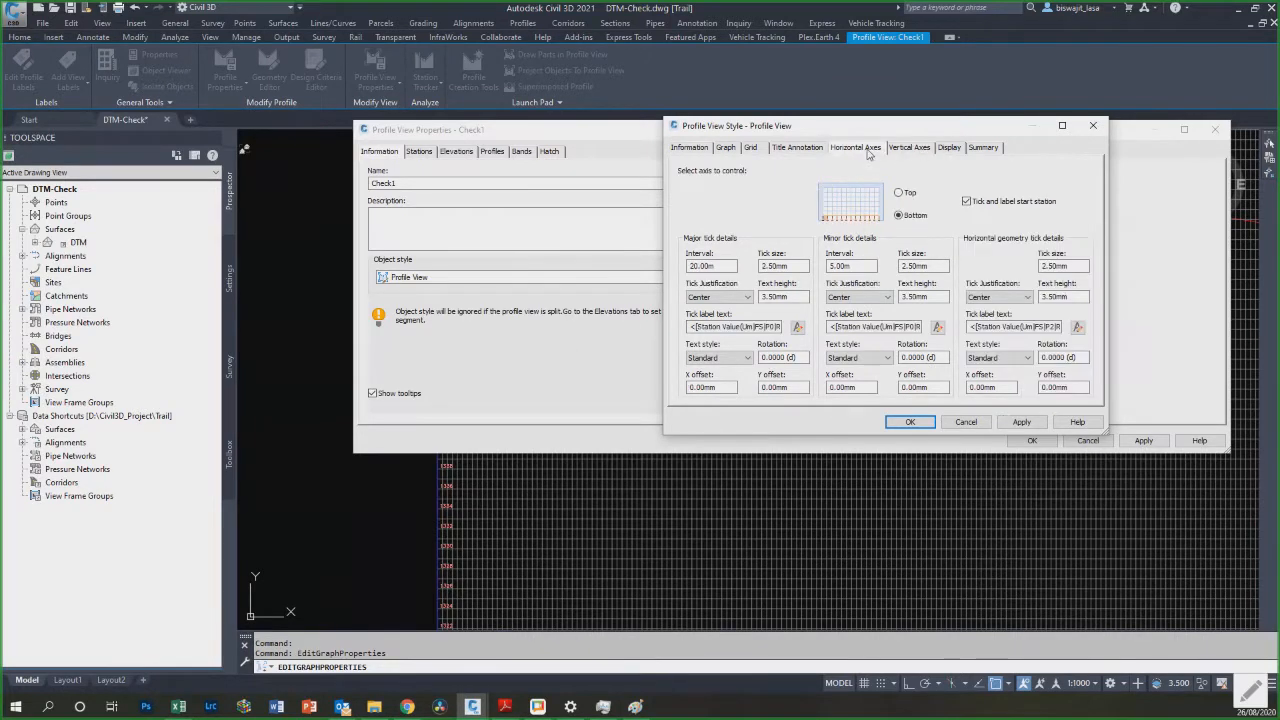
double_click(700, 265)
text(100)
double_click(845, 265)
text(20)
click(1020, 420)
click(909, 421)
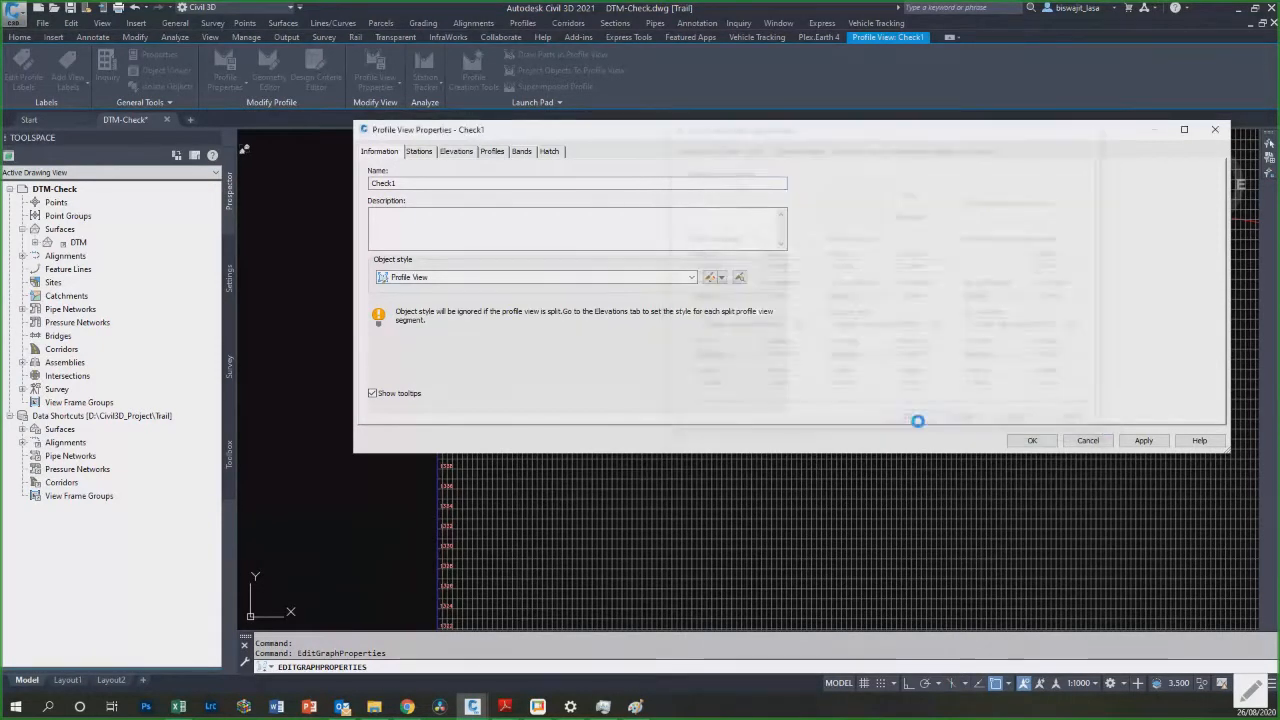
click(1030, 441)
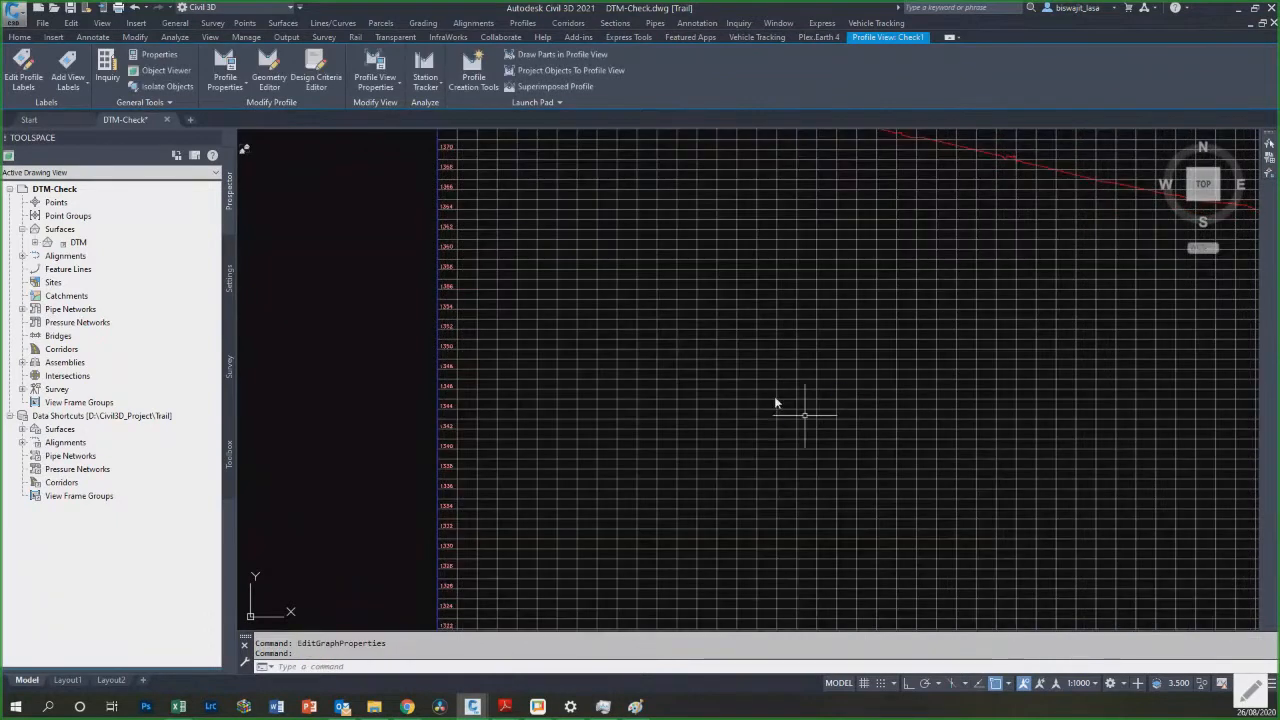
key(Escape)
Step: Open the component display settings of the Check1 profile view's style and enlarge the dialog to show the whole component list
scroll(774, 396, down, 4)
scroll(870, 300, up, 8)
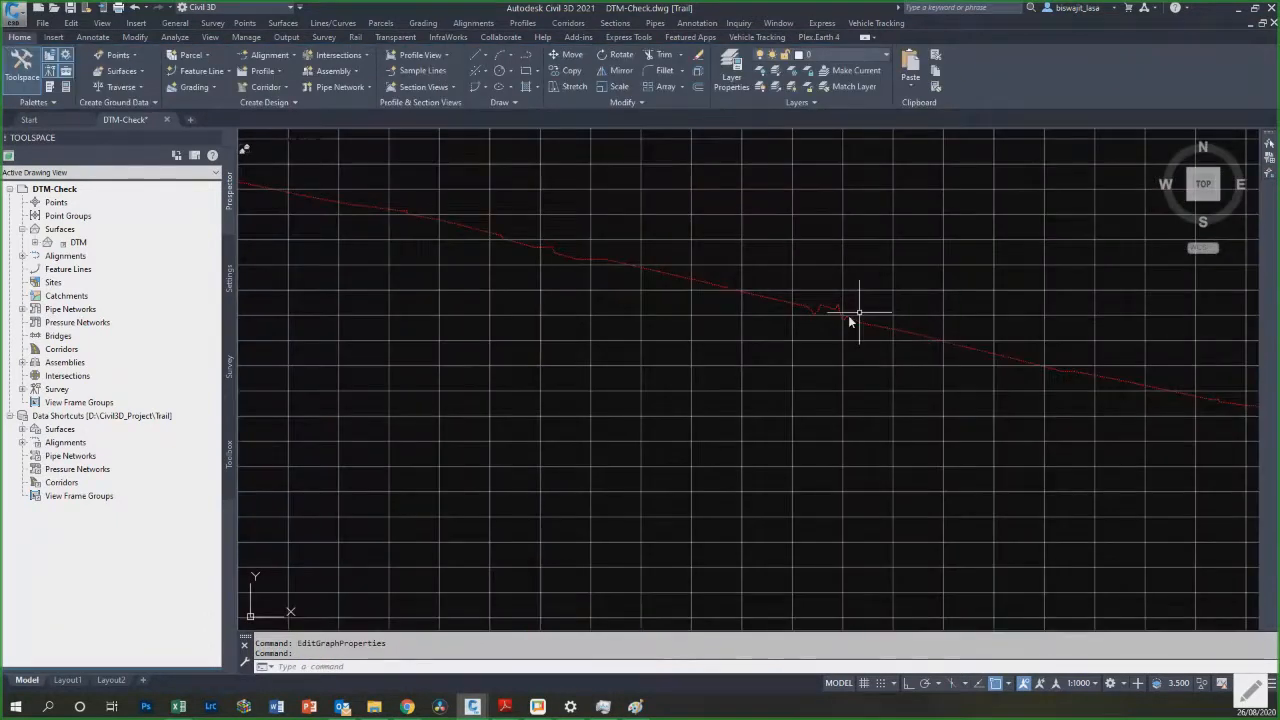
scroll(845, 325, down, 2)
scroll(488, 418, down, 5)
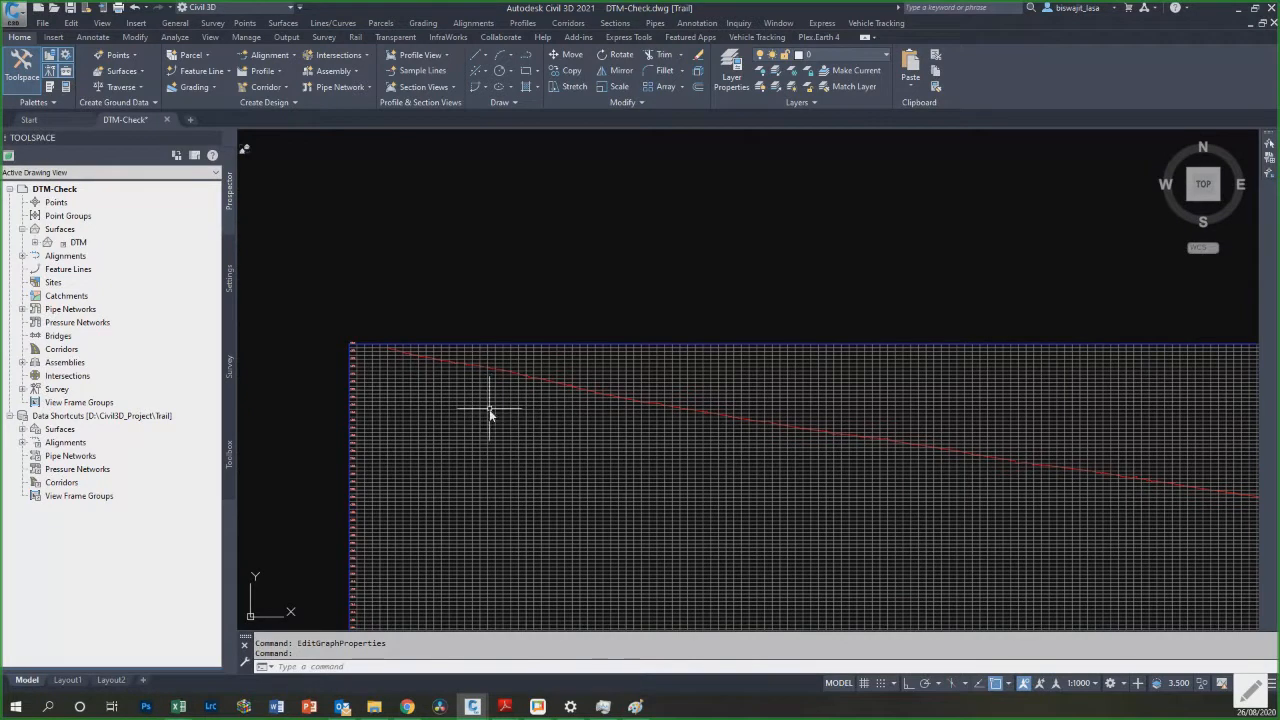
click(489, 409)
right_click(485, 418)
click(552, 549)
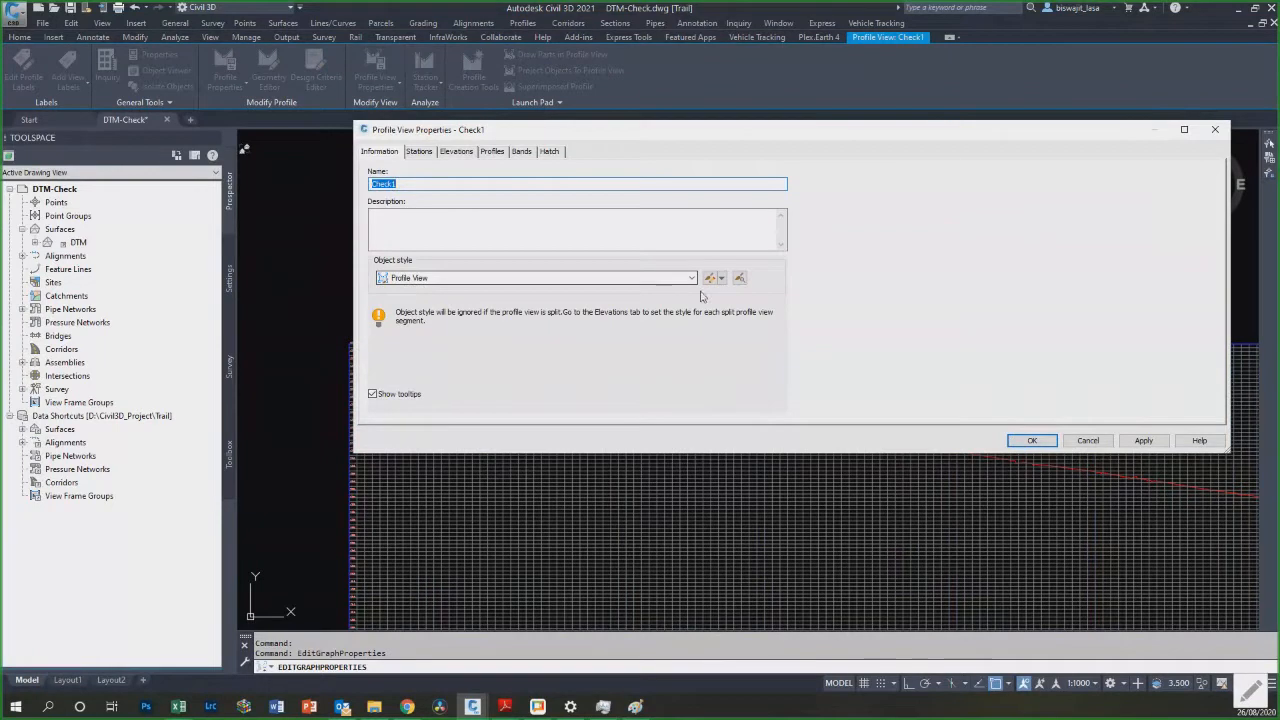
click(708, 281)
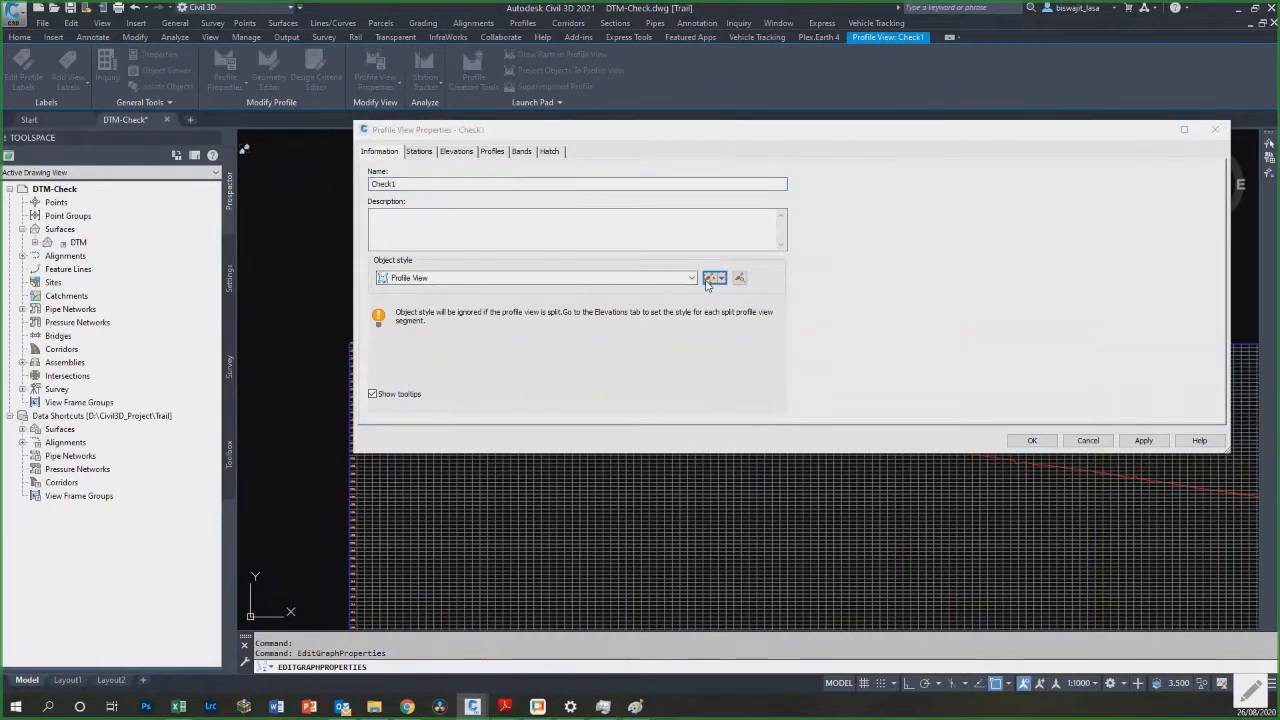
click(951, 148)
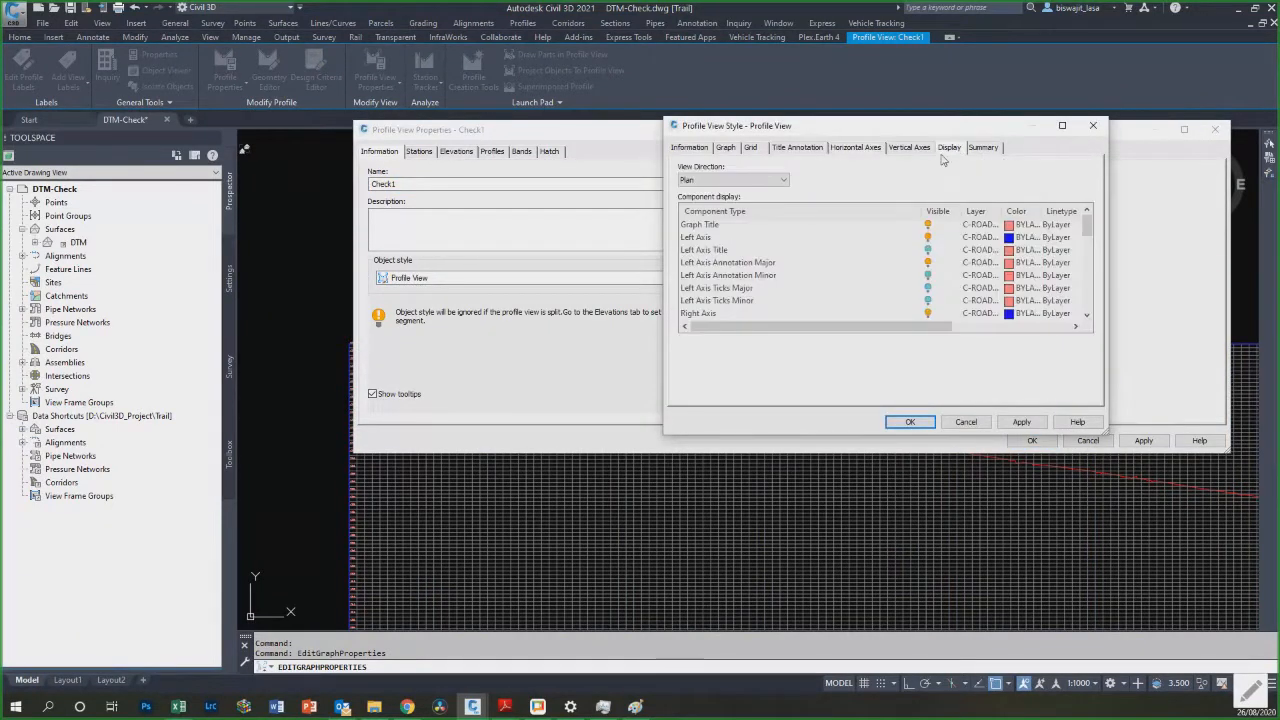
double_click(937, 104)
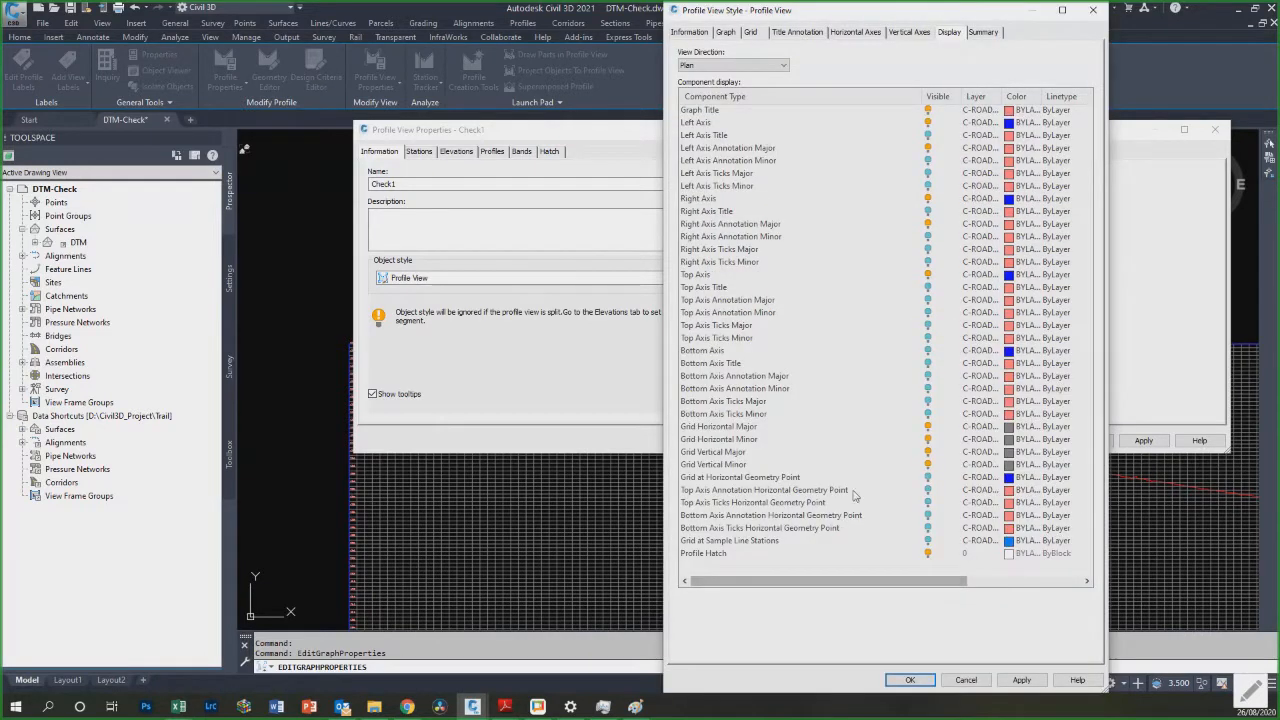
Step: Hide the major and minor horizontal and vertical grid lines in the profile view style and apply it to the profile view
click(741, 427)
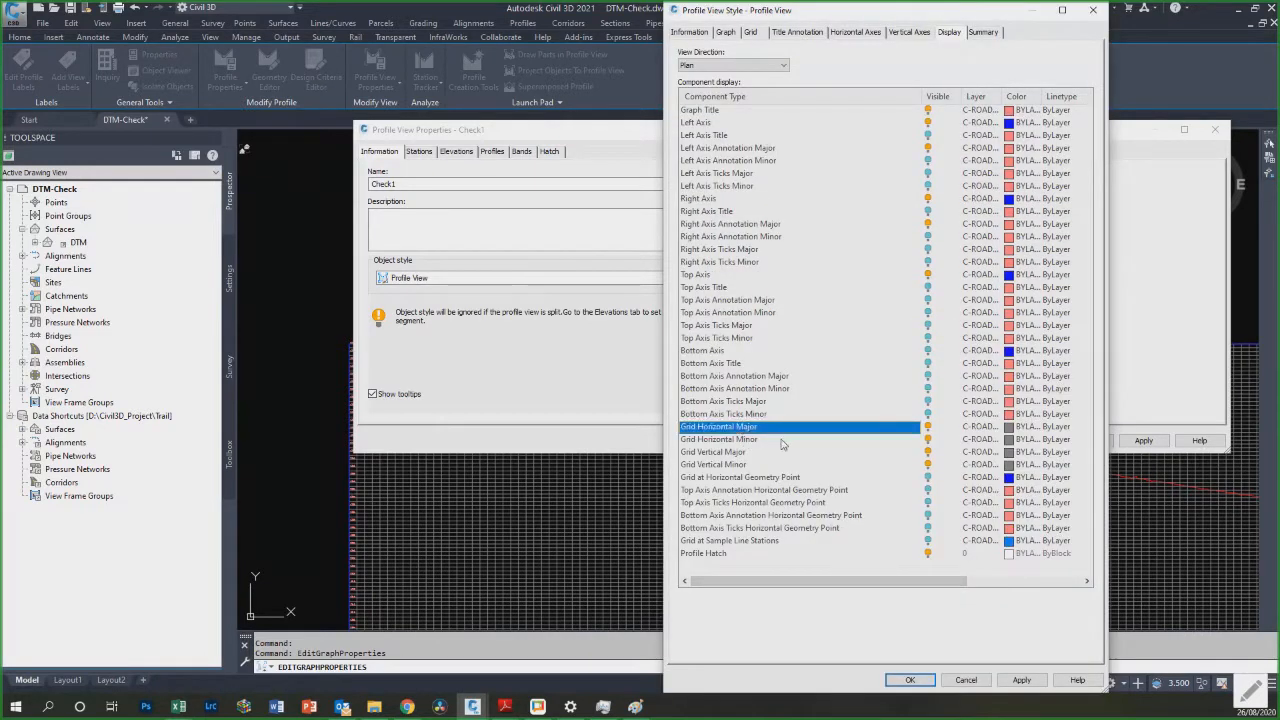
click(928, 426)
click(928, 439)
click(928, 452)
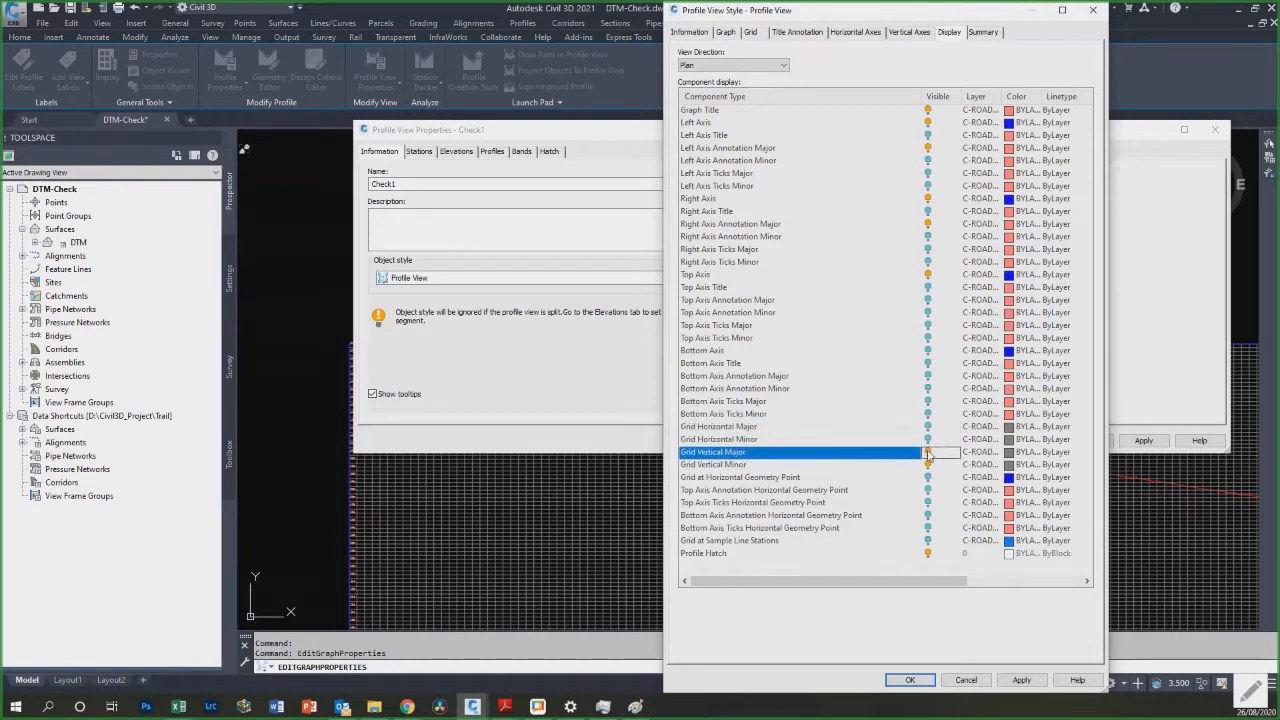
click(928, 465)
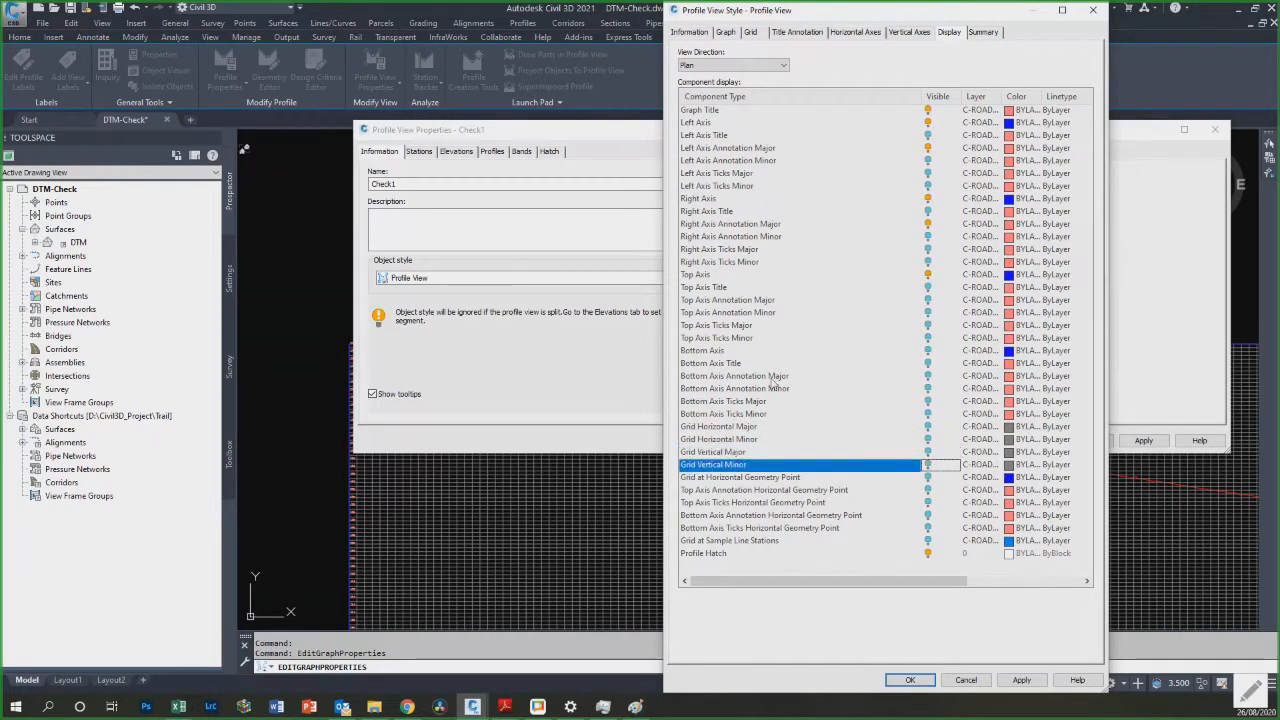
click(898, 679)
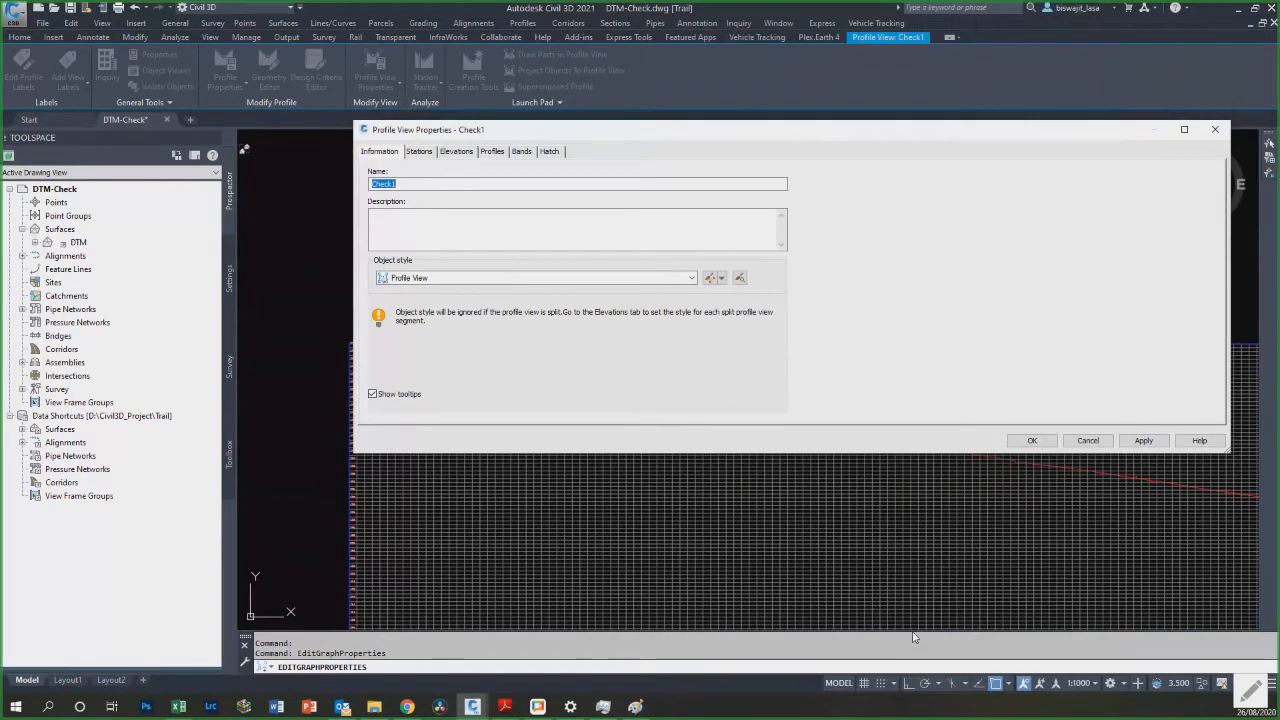
click(1040, 443)
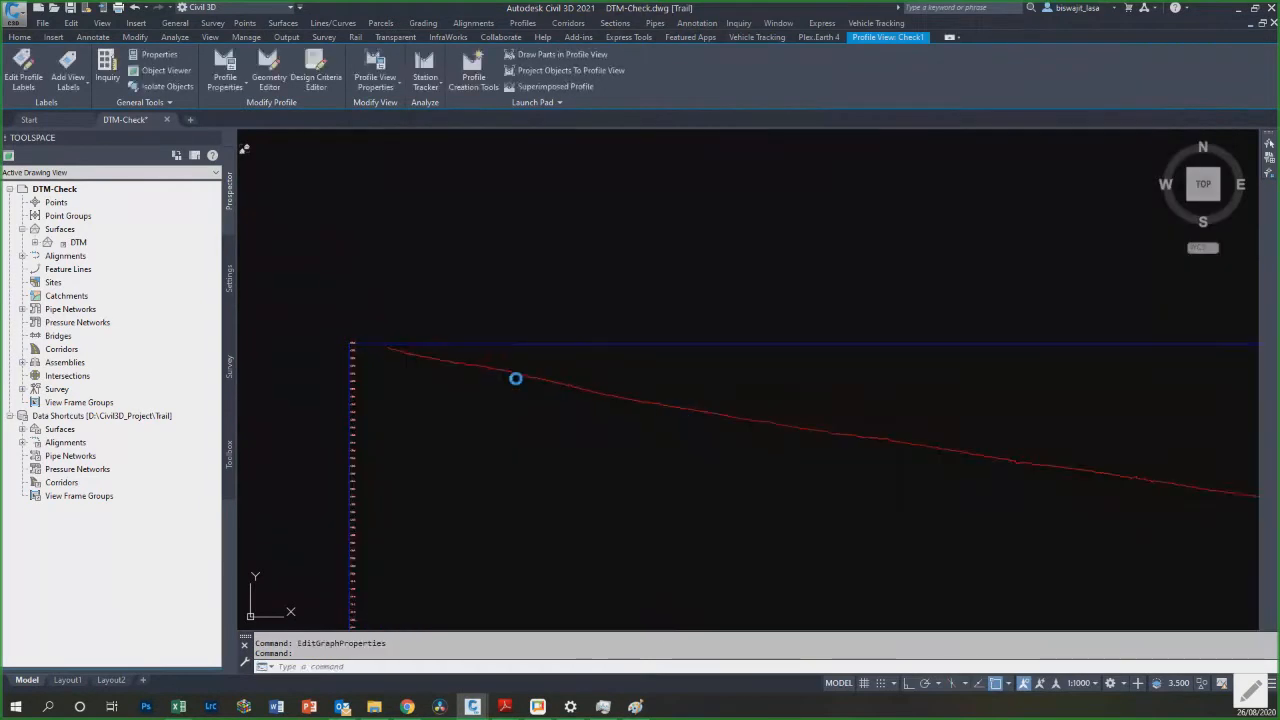
Step: Examine the surface profile line together with the elevation labels and the station band of the gridless profile view
scroll(480, 405, down, 3)
middle_drag(480, 405, 657, 405)
scroll(600, 341, up, 3)
middle_drag(600, 341, 579, 319)
scroll(579, 319, up, 4)
scroll(468, 446, up, 6)
scroll(464, 456, down, 6)
scroll(470, 437, down, 6)
scroll(370, 310, down, 7)
scroll(320, 335, up, 7)
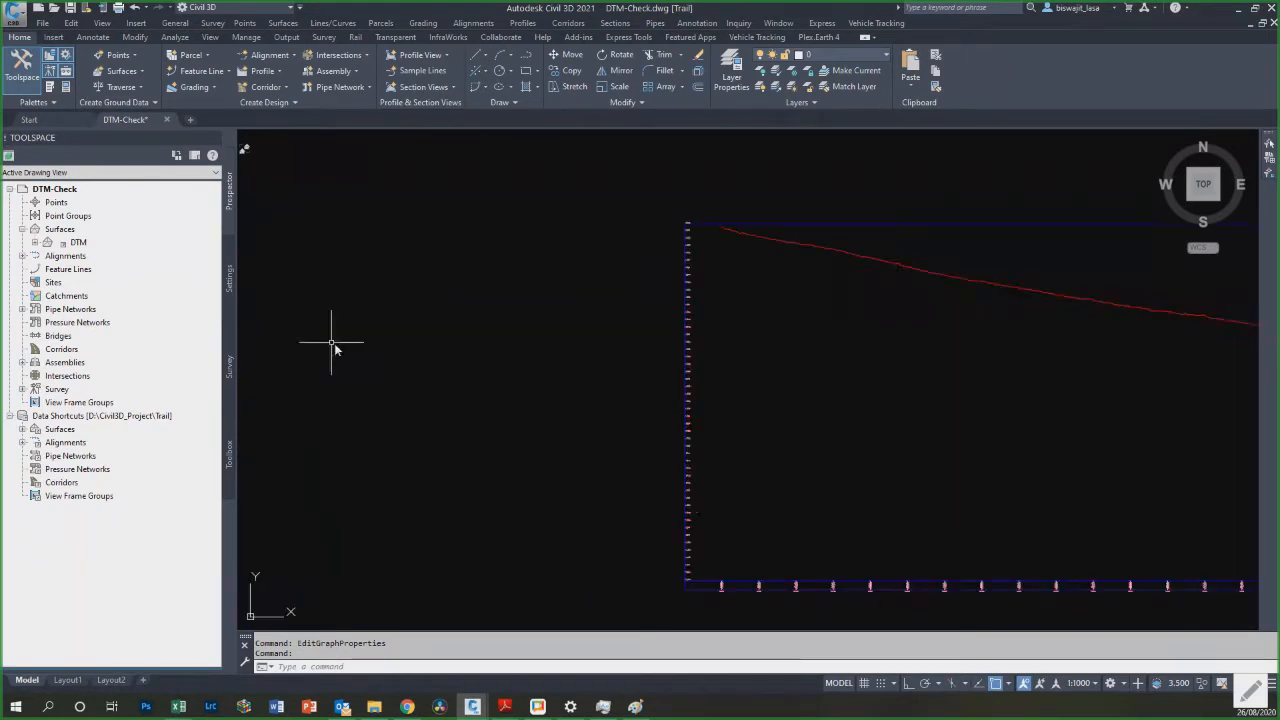
scroll(628, 467, up, 3)
scroll(674, 577, up, 2)
scroll(674, 523, up, 2)
scroll(614, 483, down, 8)
scroll(563, 409, down, 7)
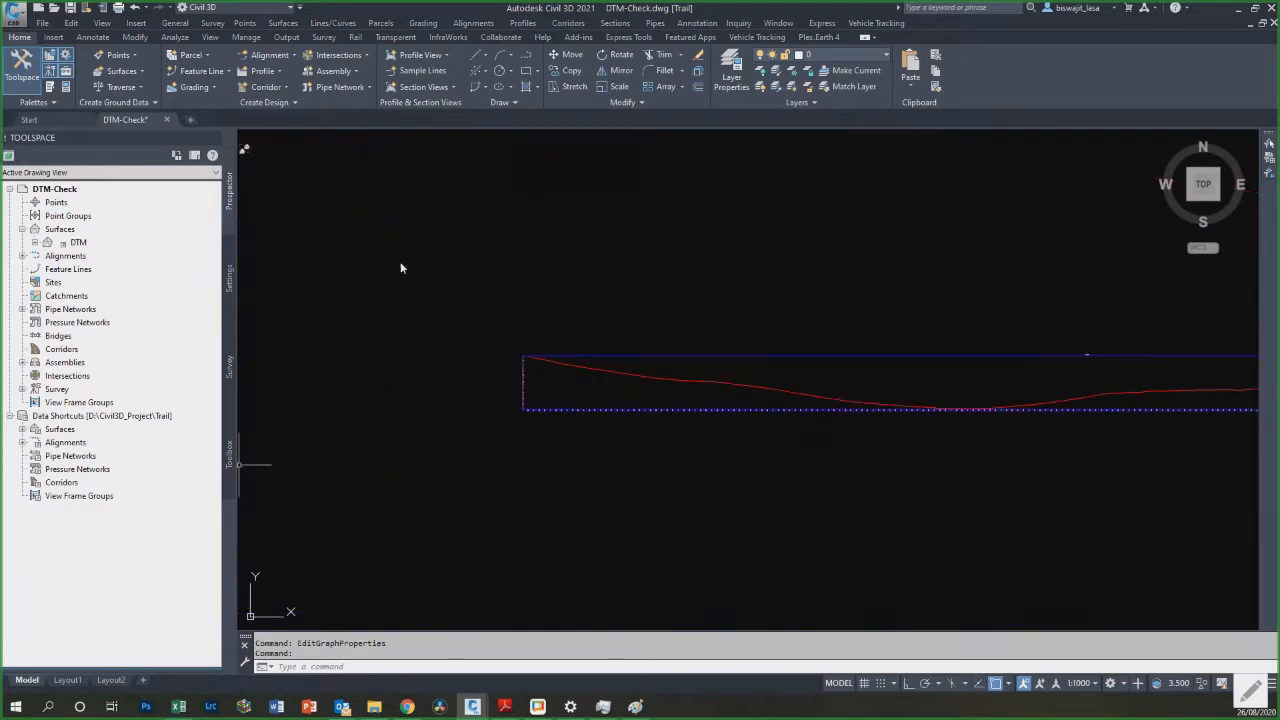
scroll(543, 400, up, 2)
scroll(610, 330, up, 2)
scroll(592, 305, up, 3)
Step: Query a point with the ID command and inspect the first stations of the profile view's data band
key(Escape)
key(Escape)
text(ID)
key(Return)
click(553, 343)
scroll(620, 325, down, 2)
scroll(668, 276, down, 3)
scroll(660, 372, up, 4)
scroll(540, 334, up, 2)
scroll(503, 311, down, 3)
scroll(578, 333, up, 3)
click(470, 286)
key(Escape)
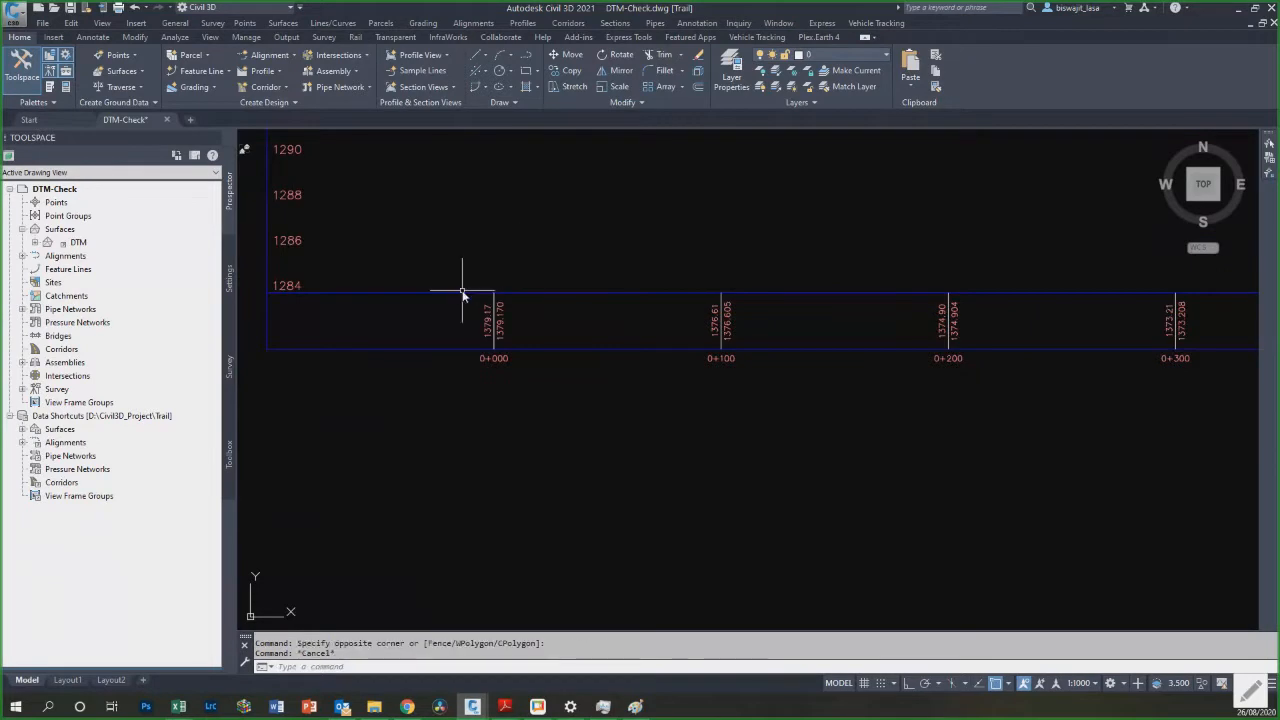
Step: Measure the vertical distance between the 1284 and 1286 elevation labels with Ortho on
click(454, 293)
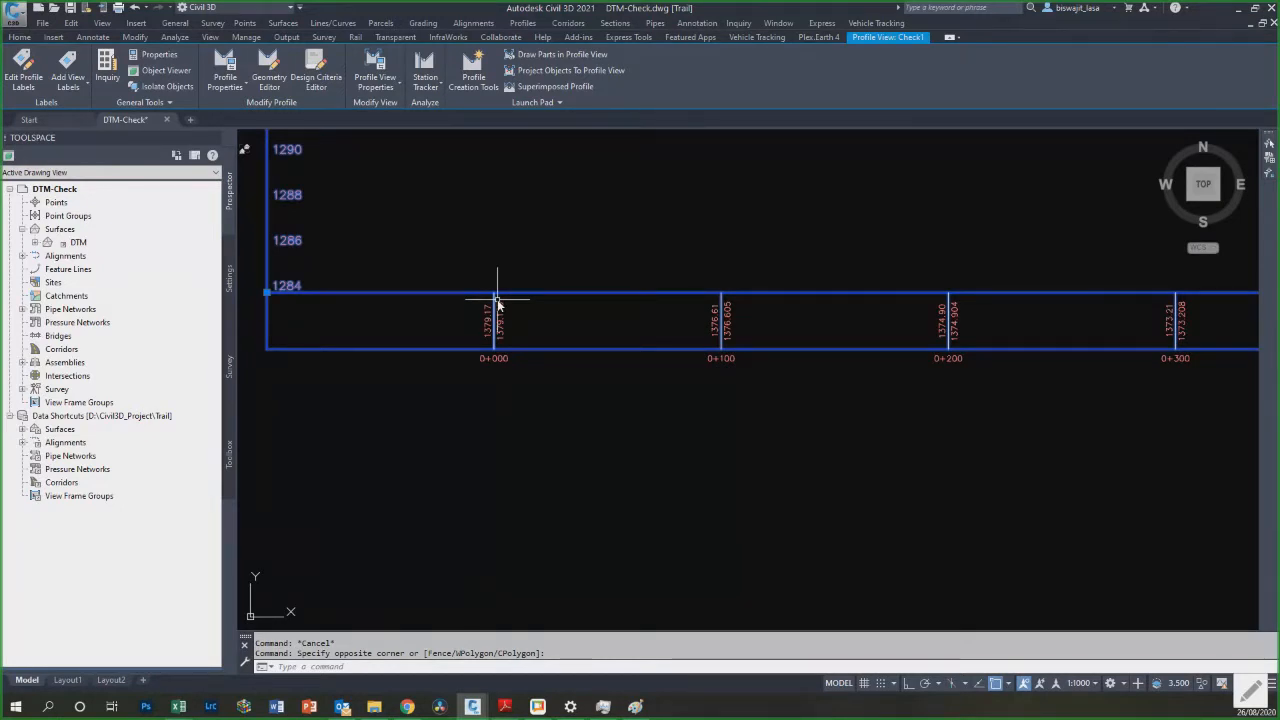
scroll(714, 306, up, 6)
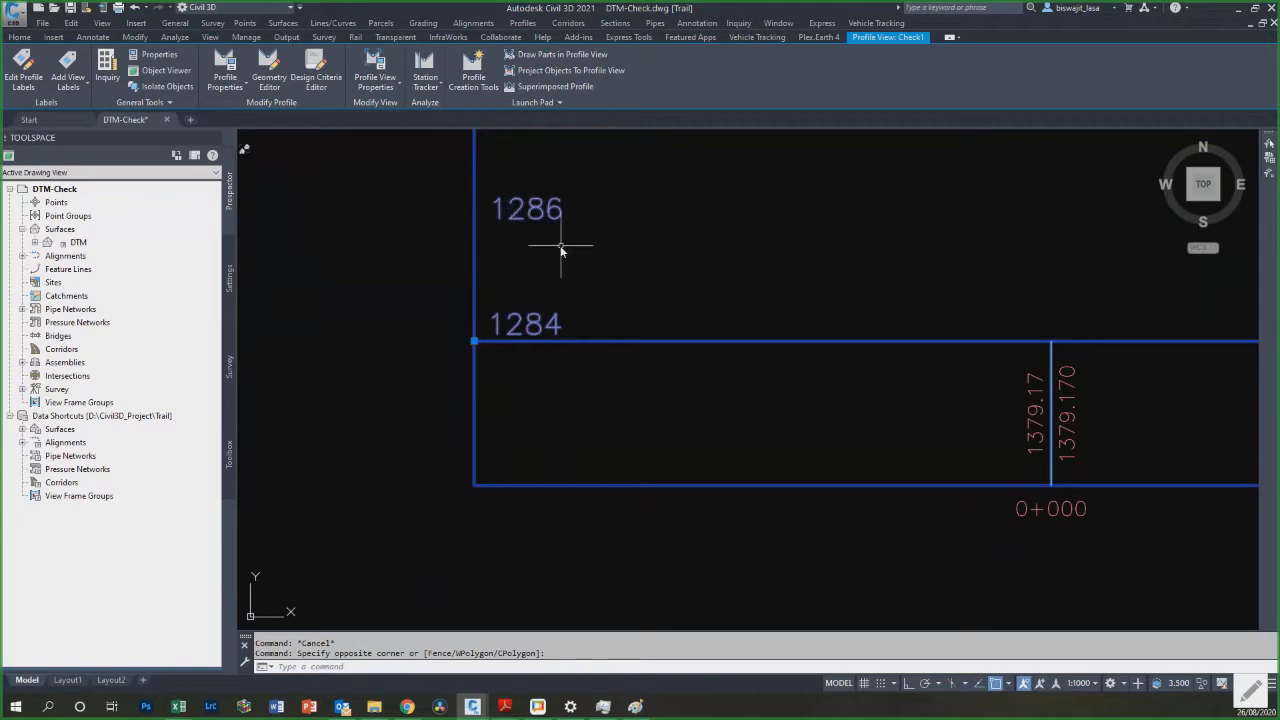
key(Escape)
text(DI)
key(Return)
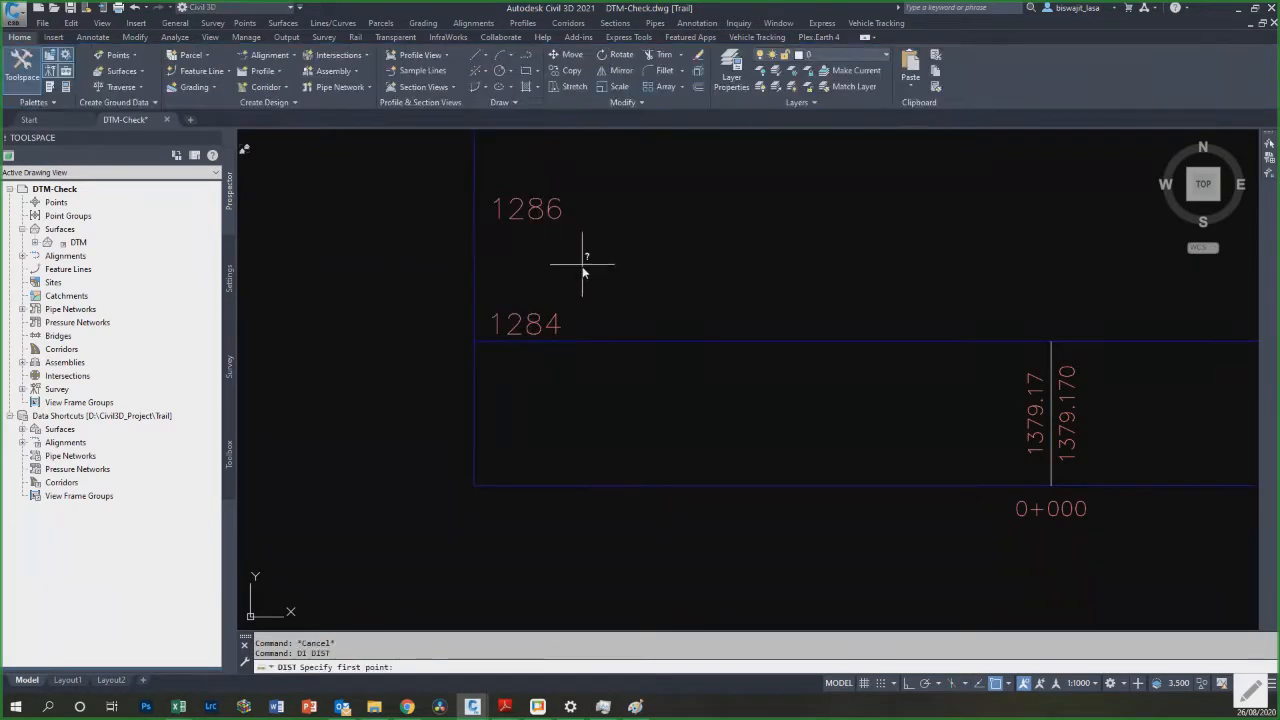
click(596, 325)
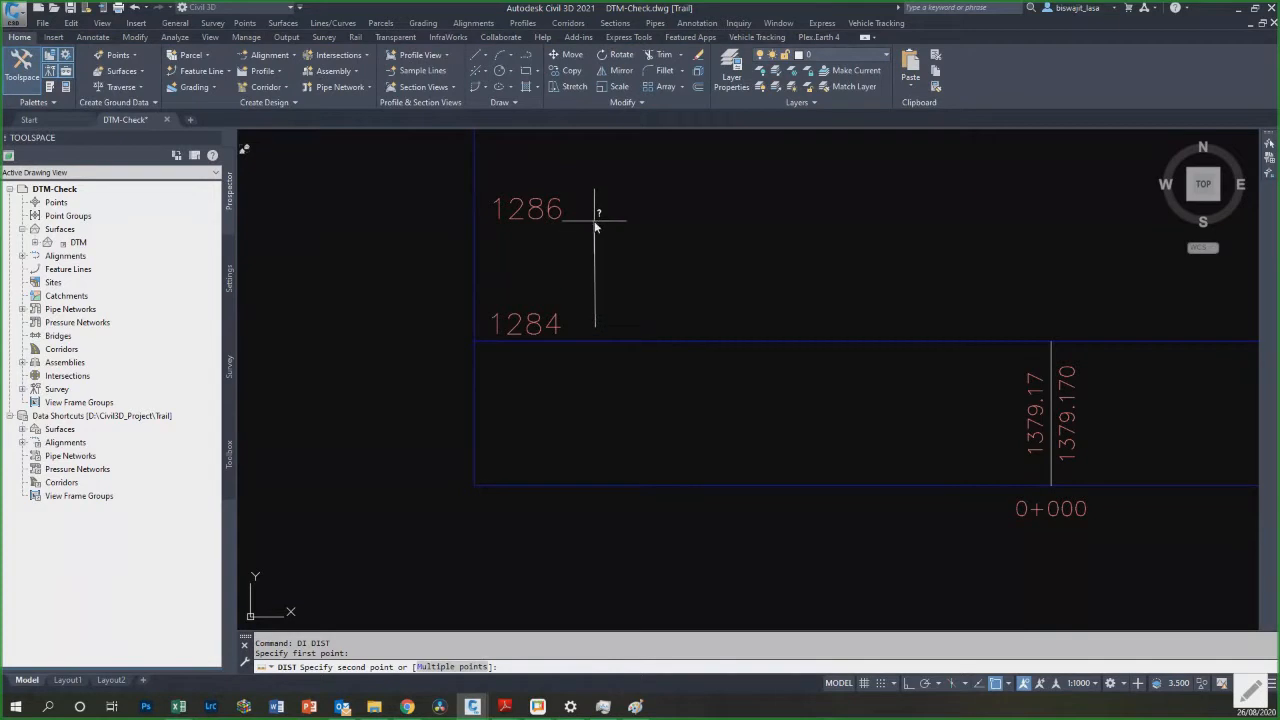
key(F8)
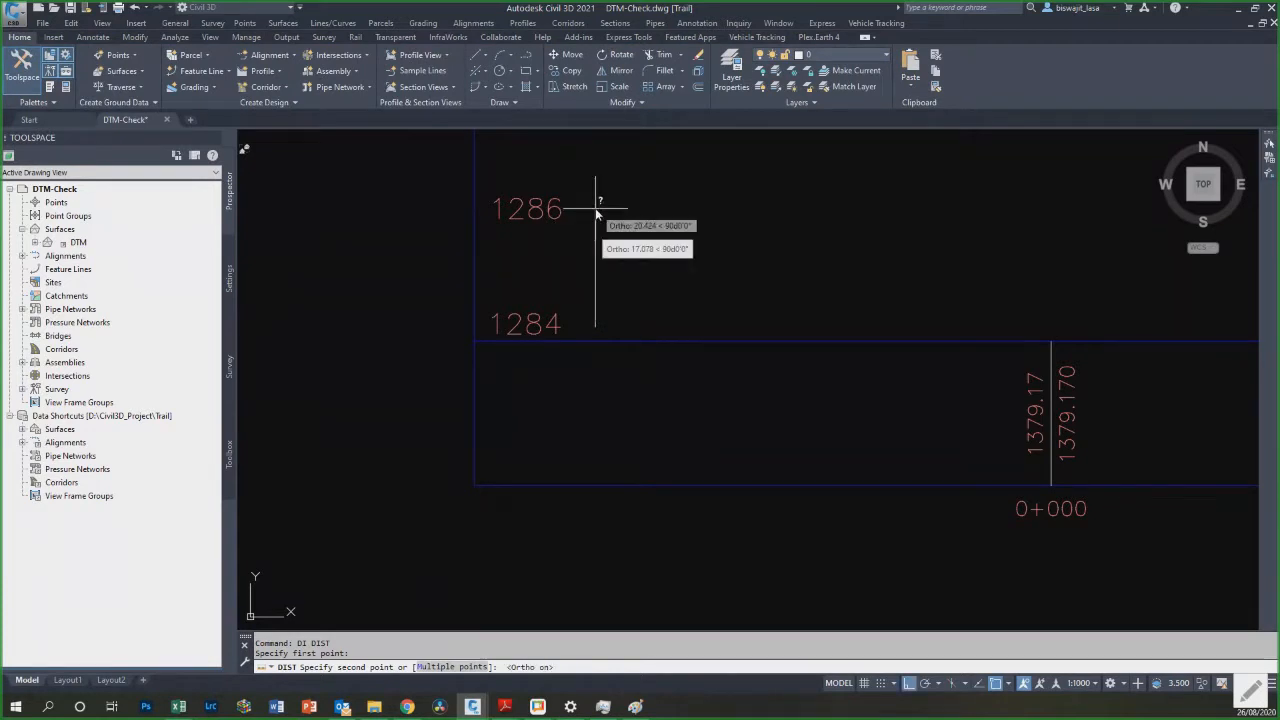
click(595, 209)
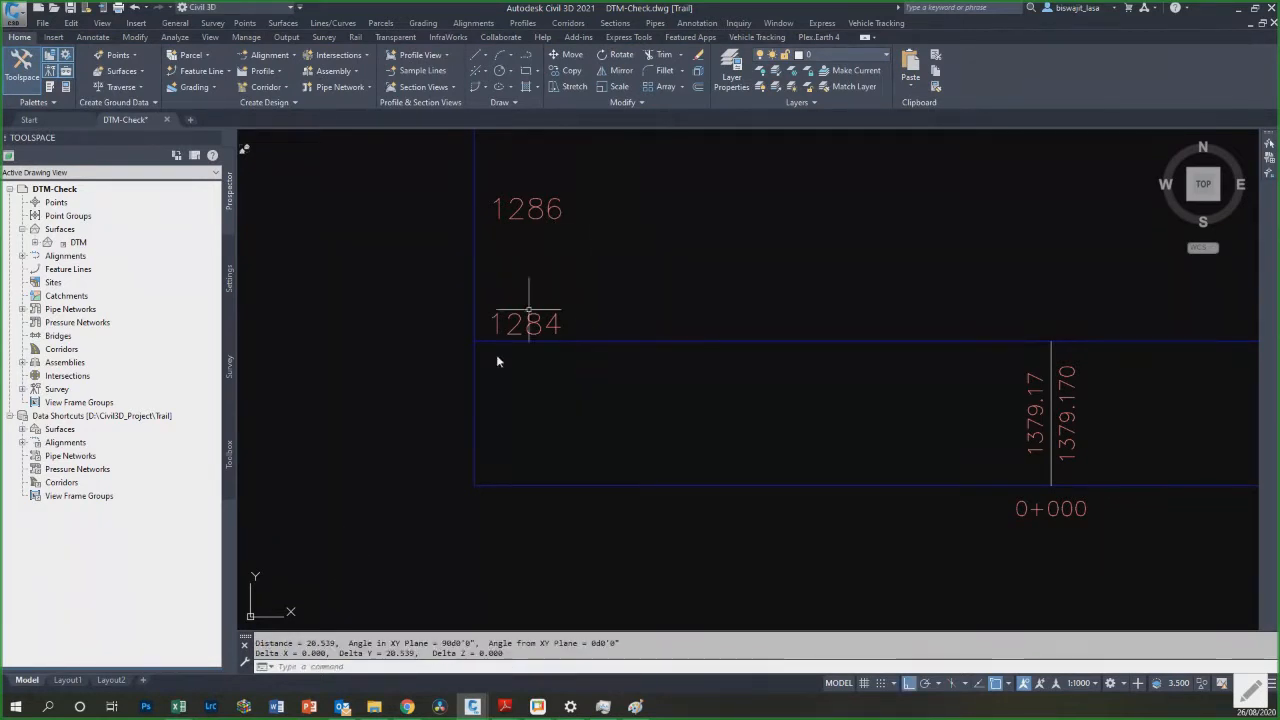
double_click(322, 643)
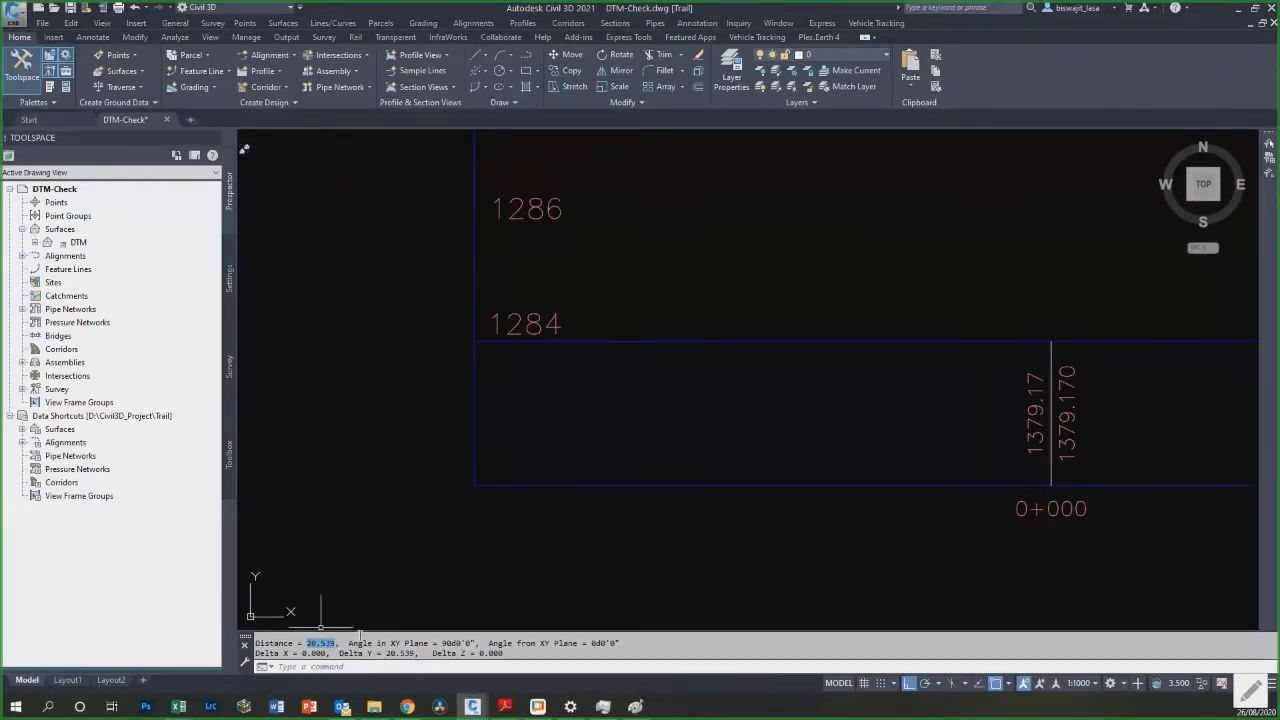
scroll(235, 380, down, 2)
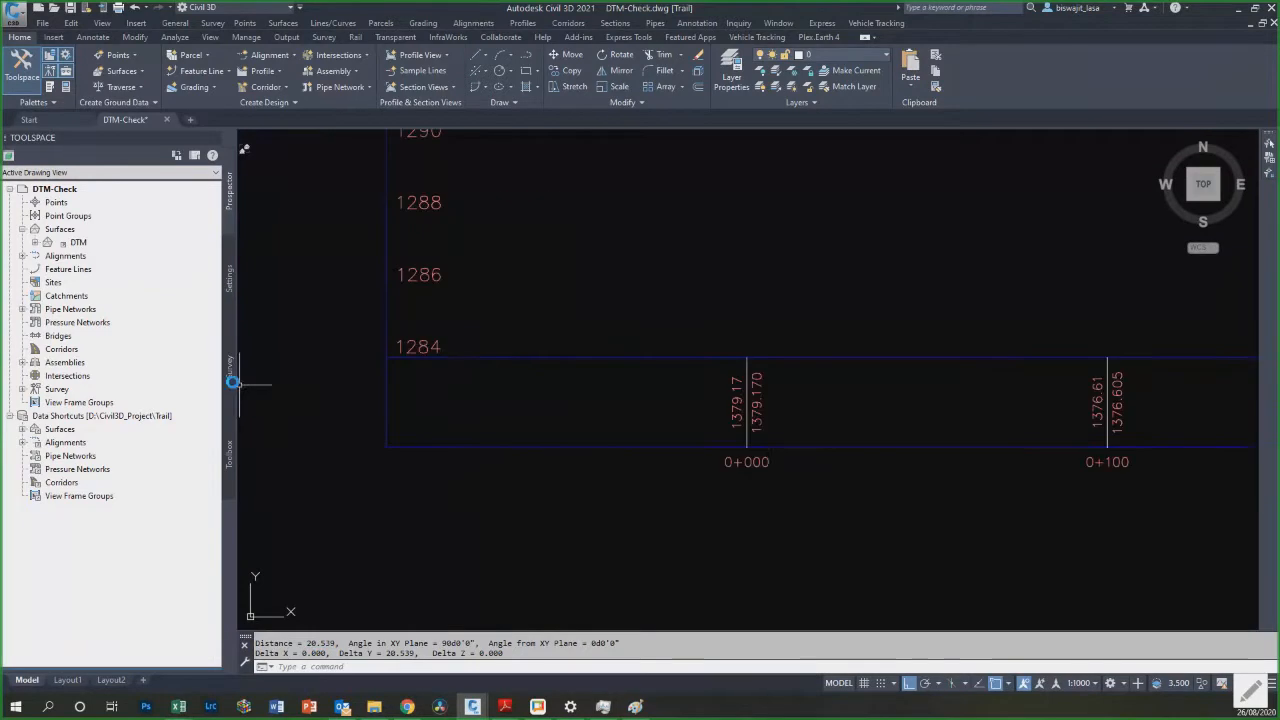
key(Escape)
key(Escape)
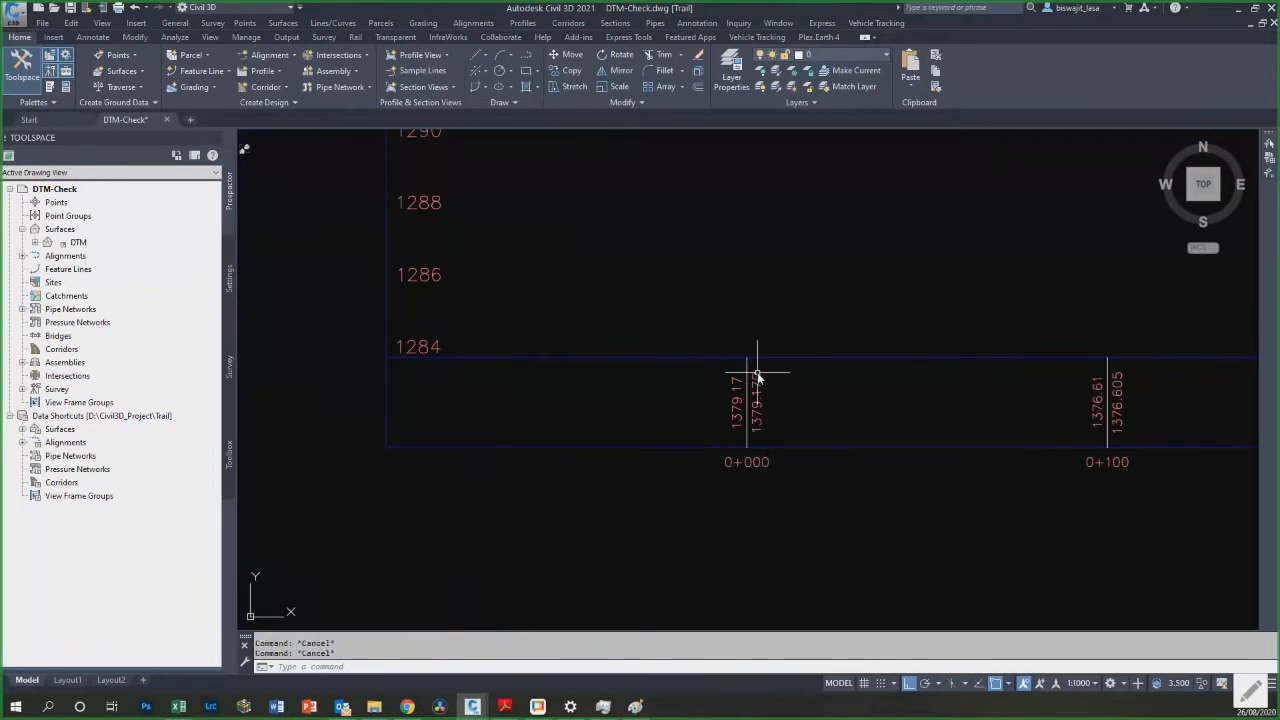
click(762, 364)
click(716, 334)
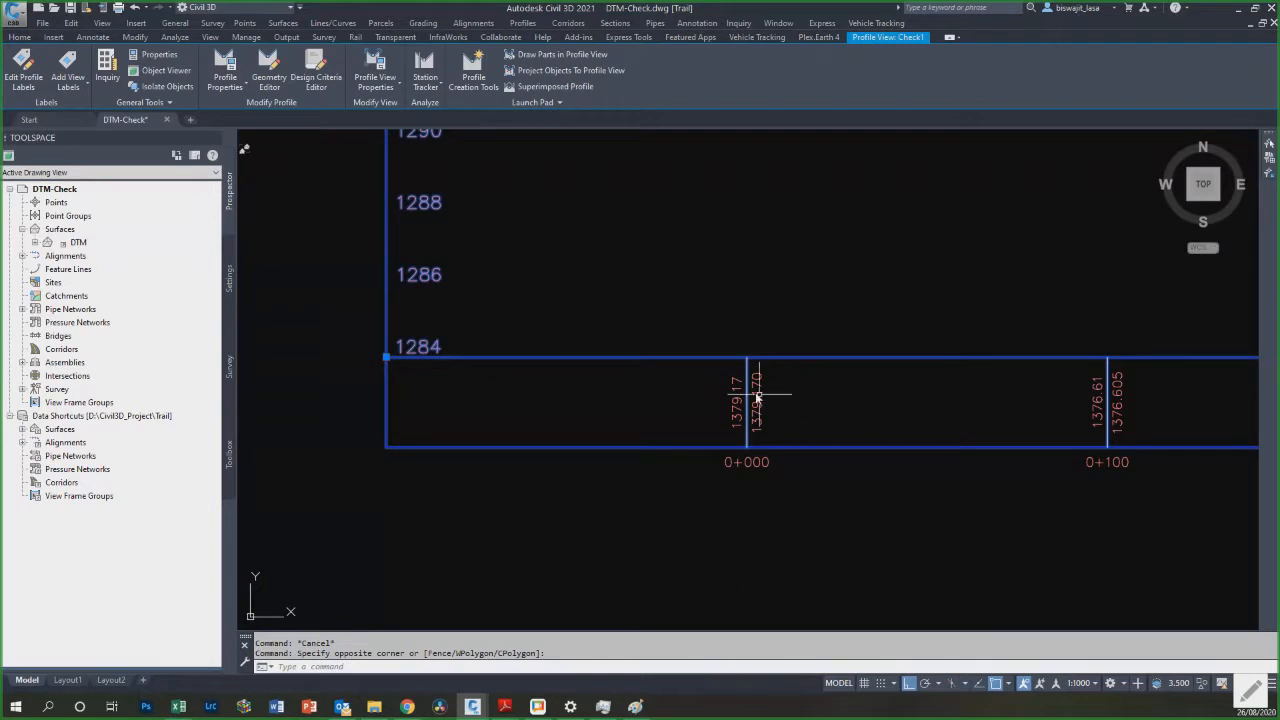
text(m)
key(Return)
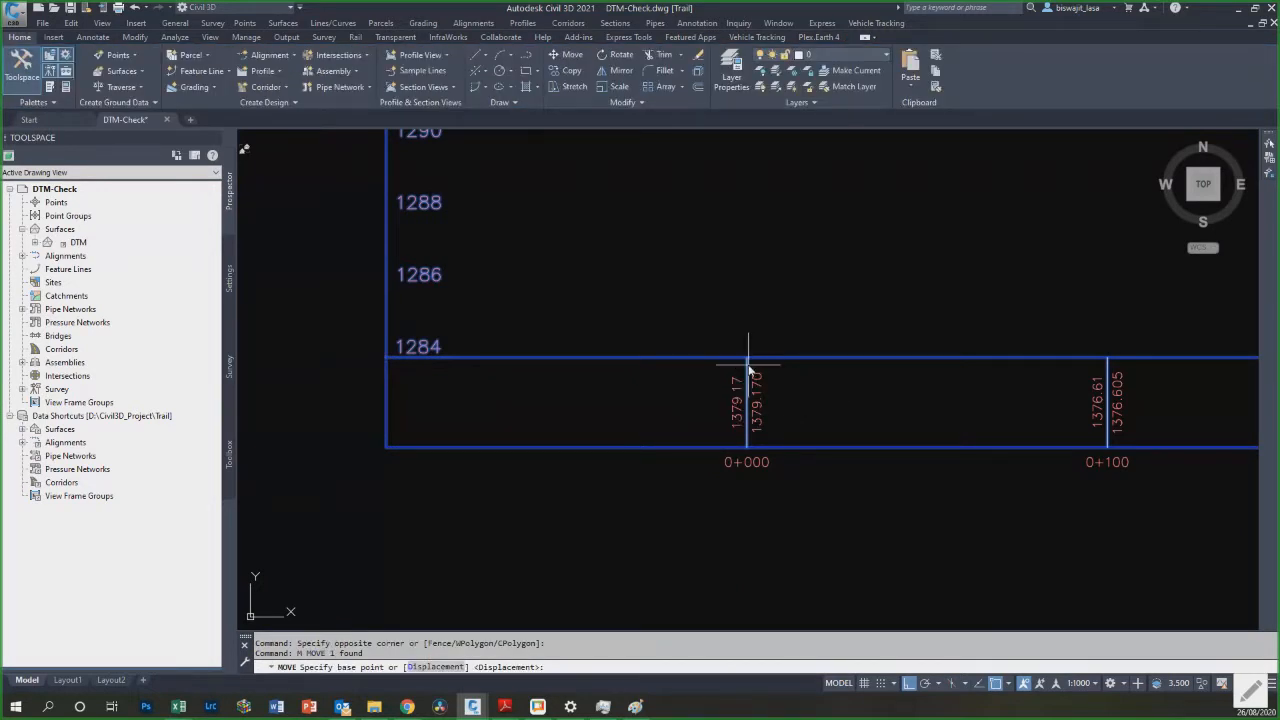
key(F3)
key(F3)
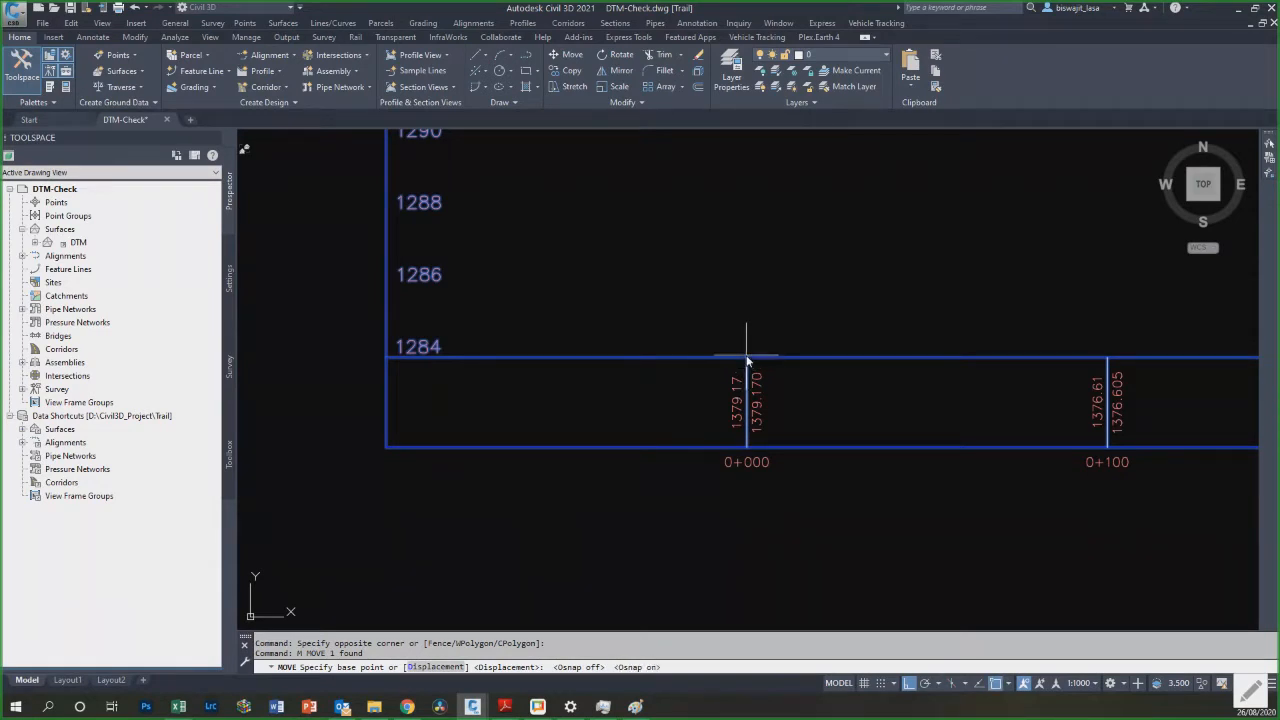
shift+right_click(747, 359)
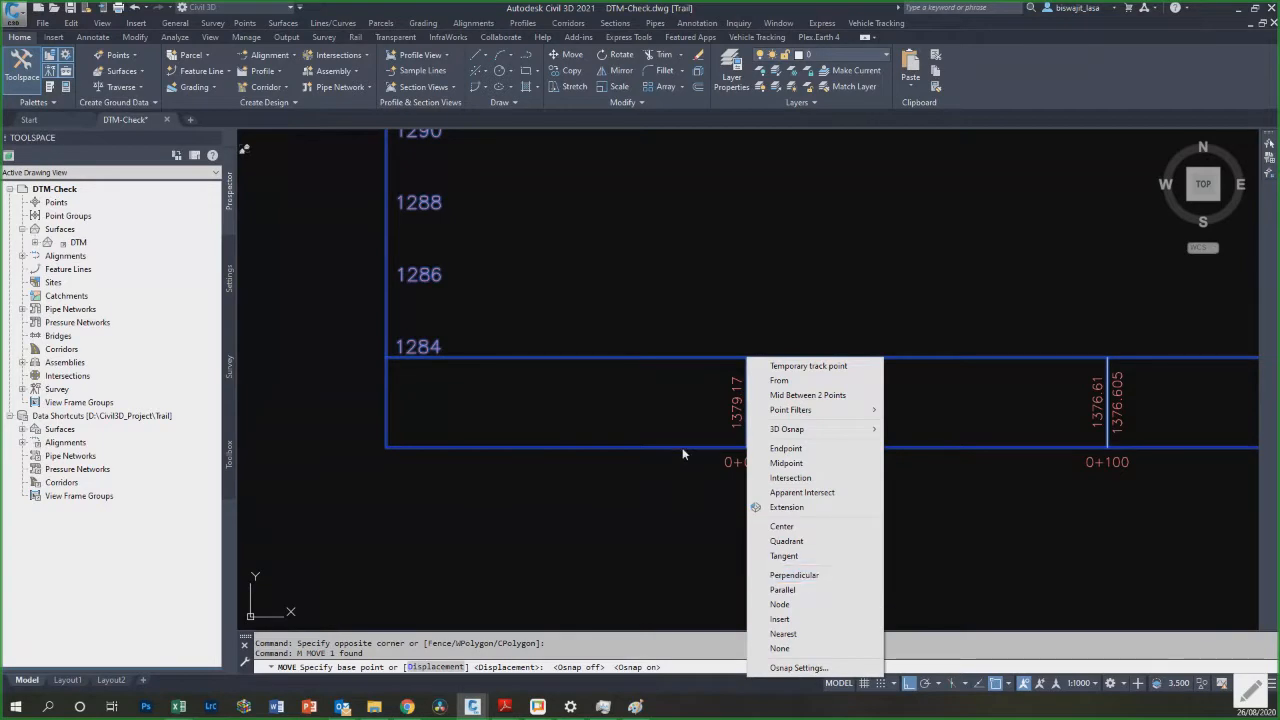
click(684, 414)
key(Escape)
key(Escape)
Step: Move the profile view from the data band's upper corner at station 0+000 to coordinates 0,12840
key(space)
click(776, 386)
click(675, 348)
scroll(754, 333, up, 4)
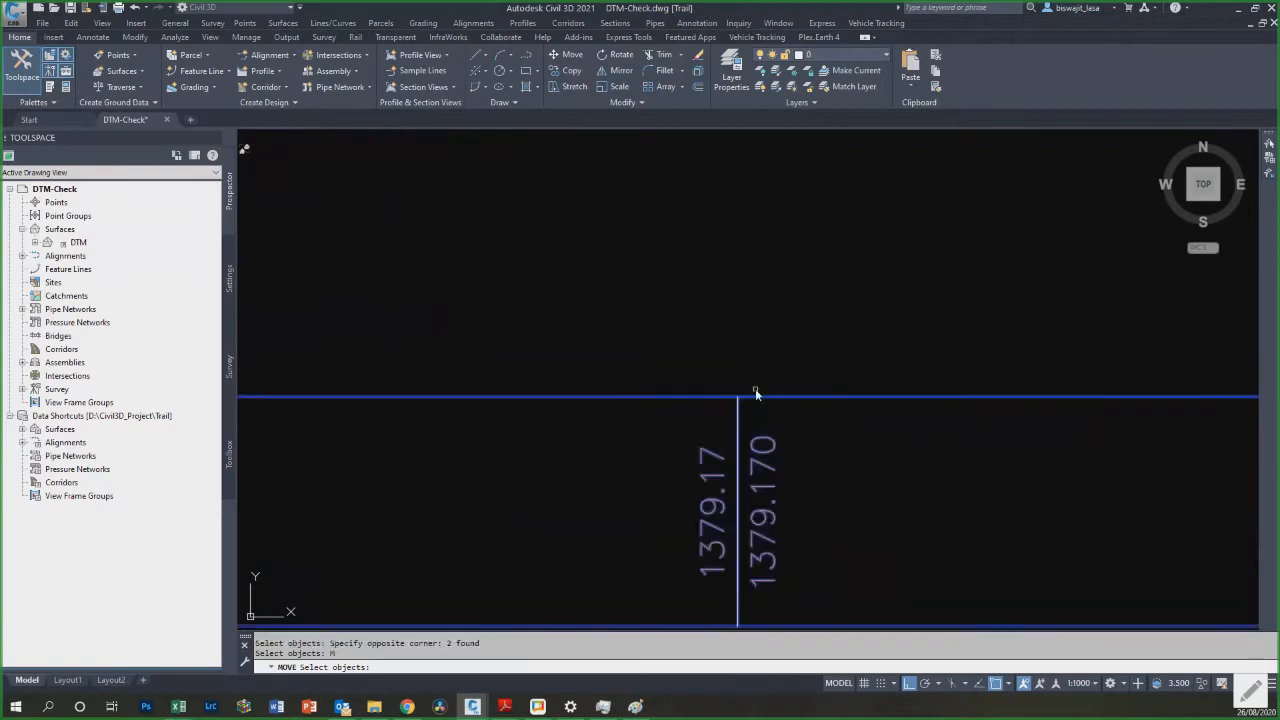
key(Return)
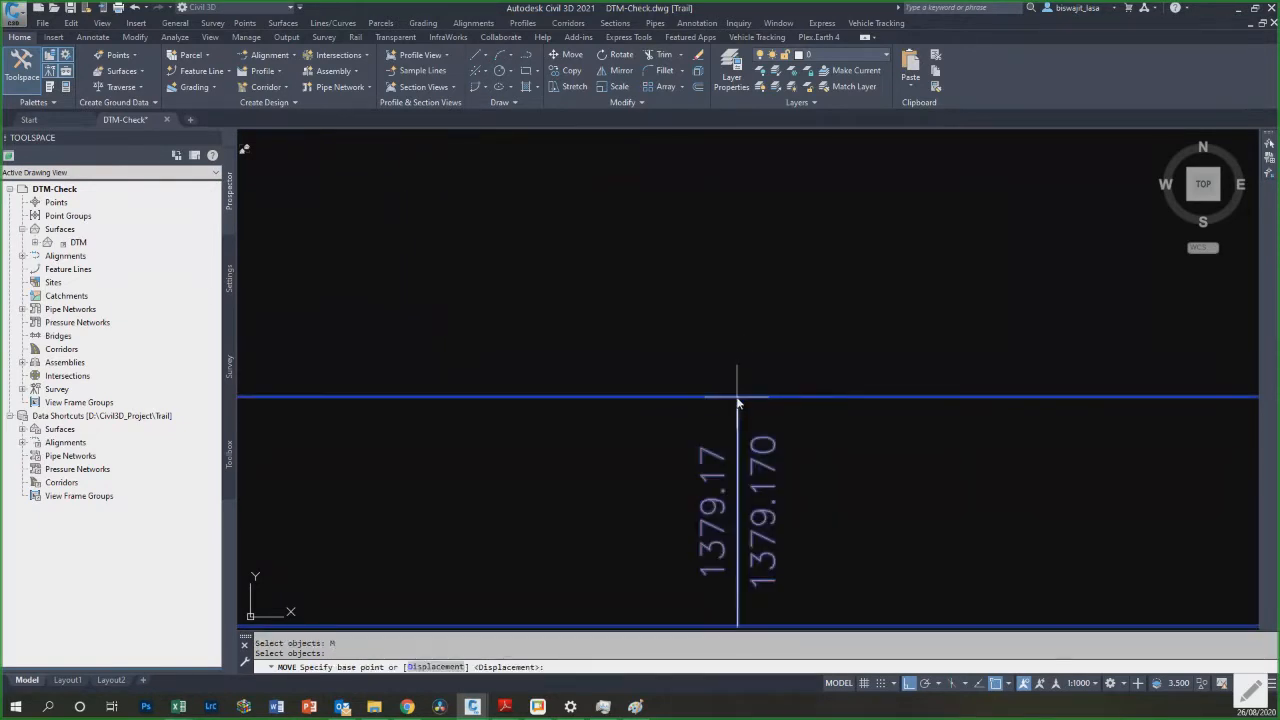
click(737, 397)
scroll(703, 413, down, 5)
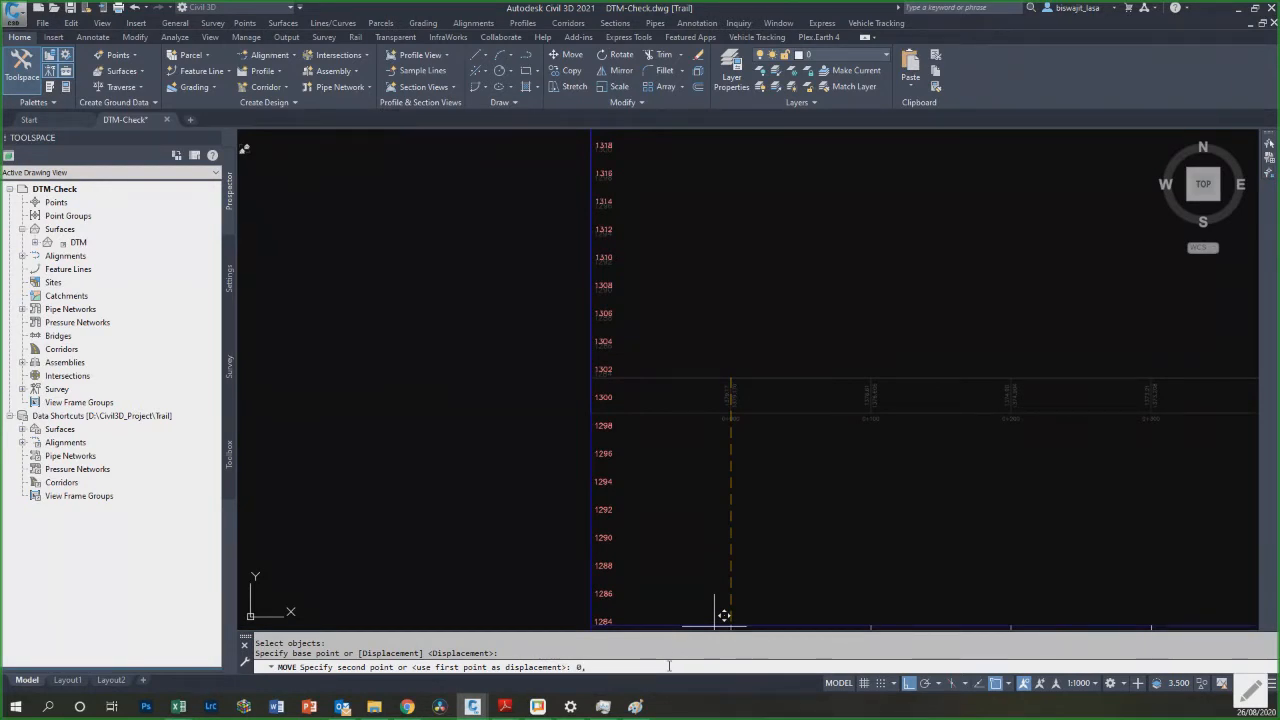
scroll(557, 394, up, 5)
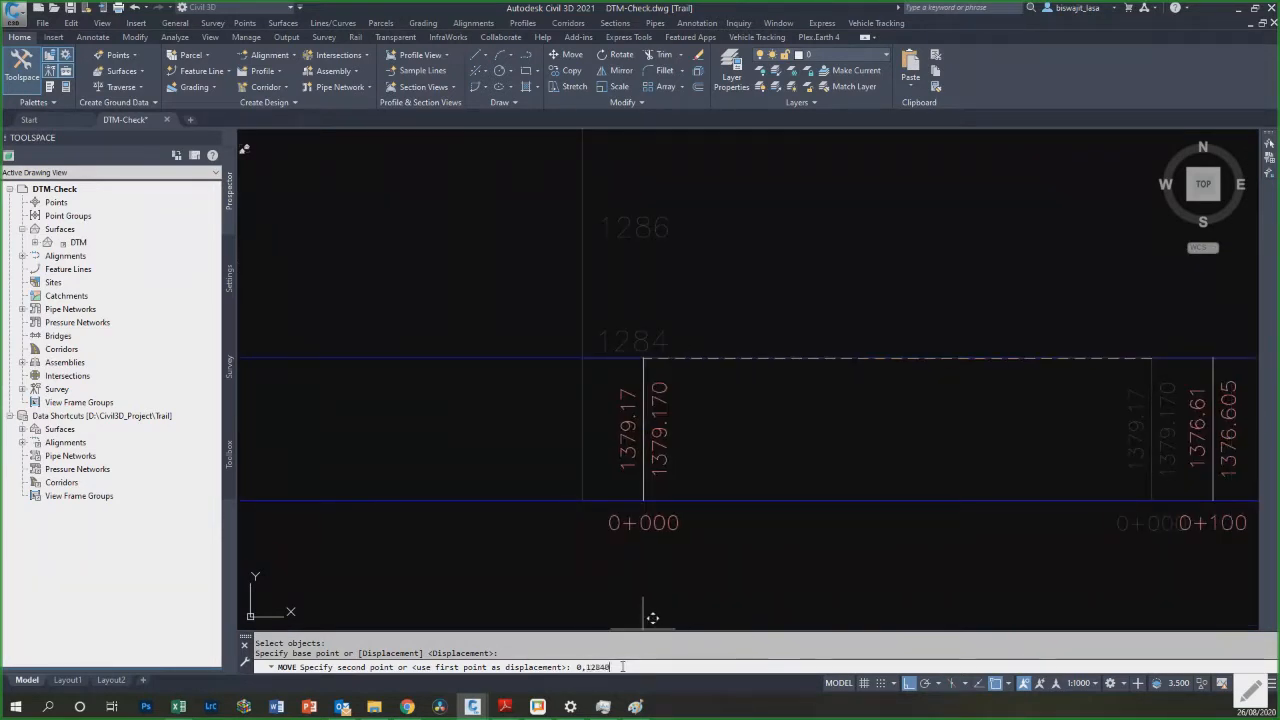
key(Return)
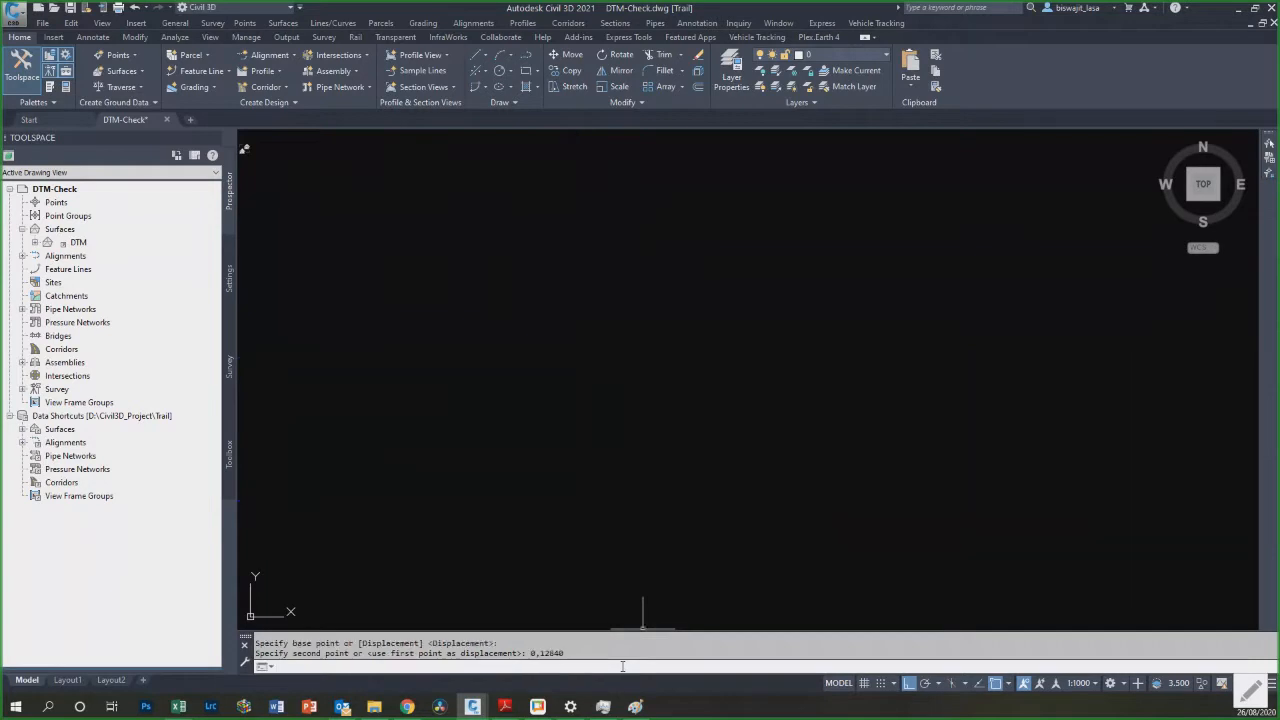
Step: Zoom to the drawing extents and examine the start of the surface profile line for abrupt spikes and dips
text(z)
key(Return)
text(e)
key(Return)
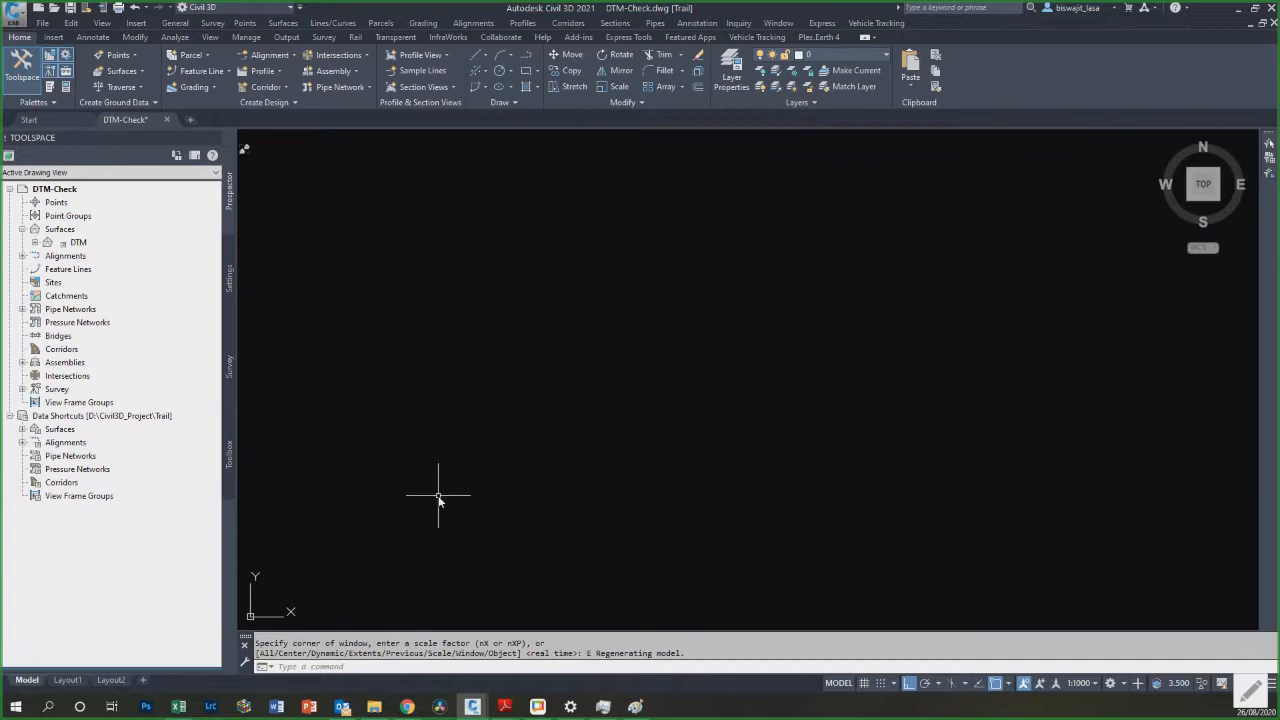
scroll(450, 555, up, 6)
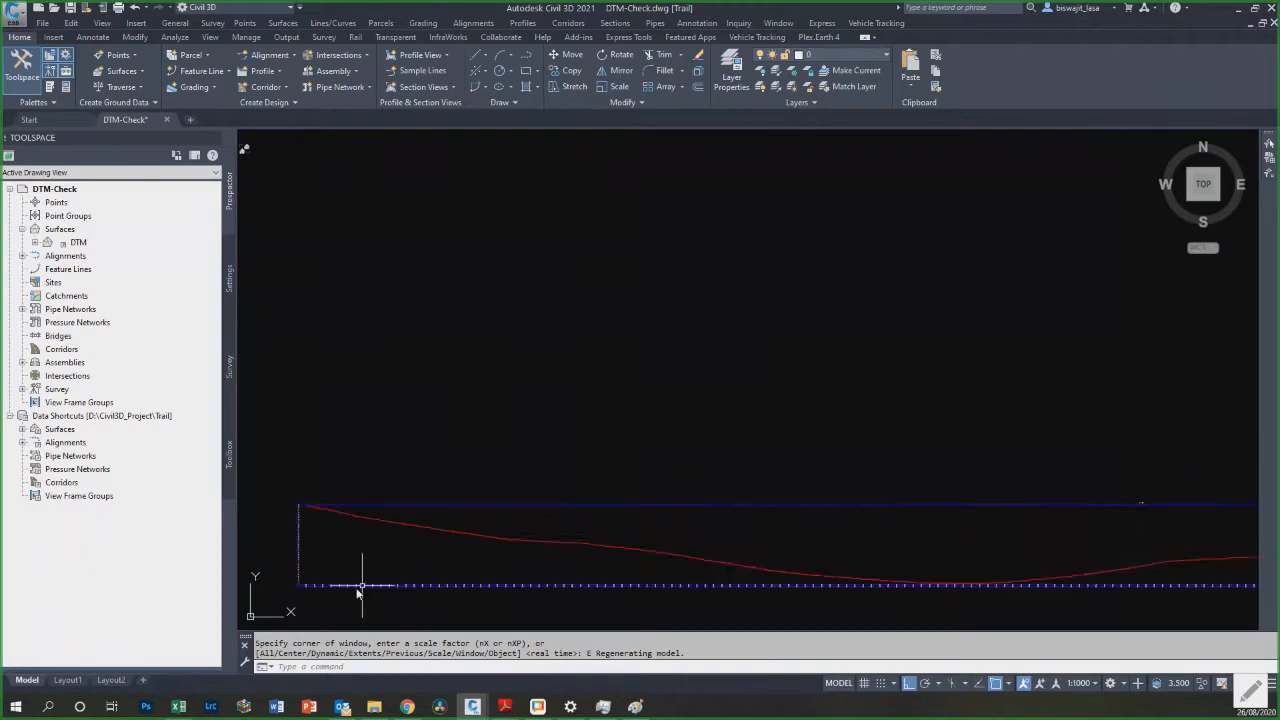
scroll(560, 500, down, 4)
scroll(560, 471, up, 7)
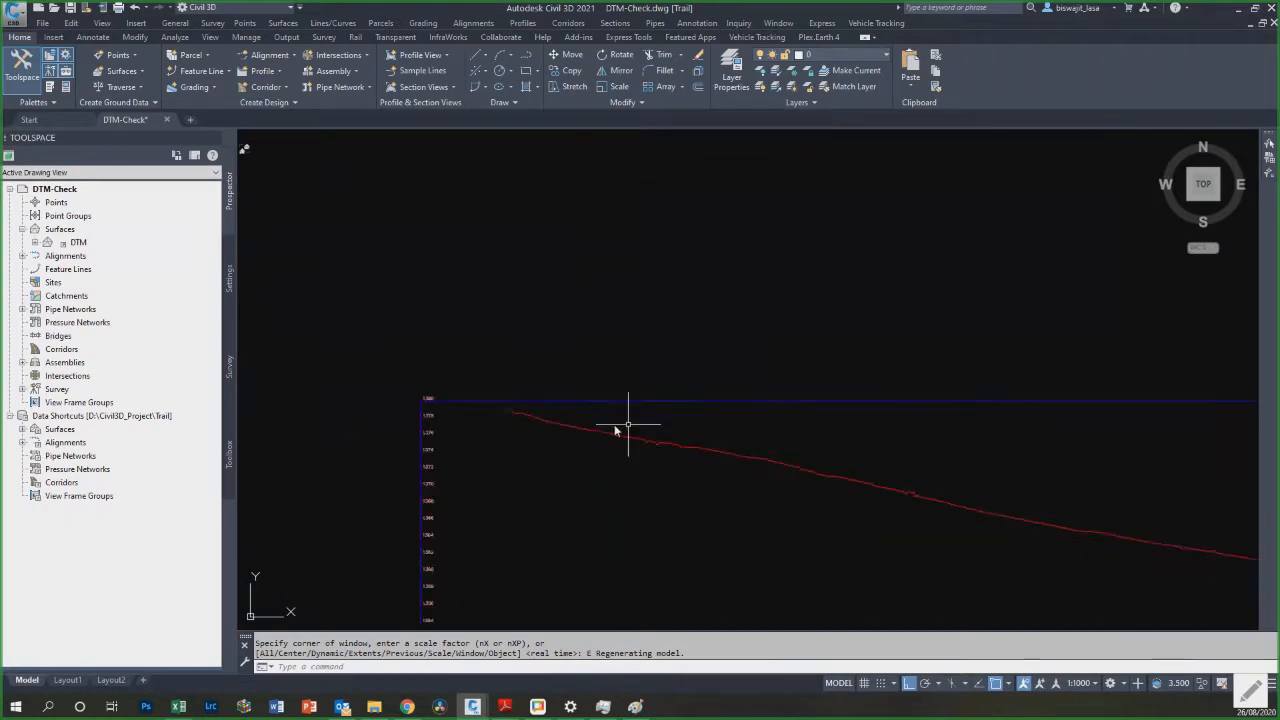
scroll(590, 441, down, 4)
scroll(515, 435, up, 3)
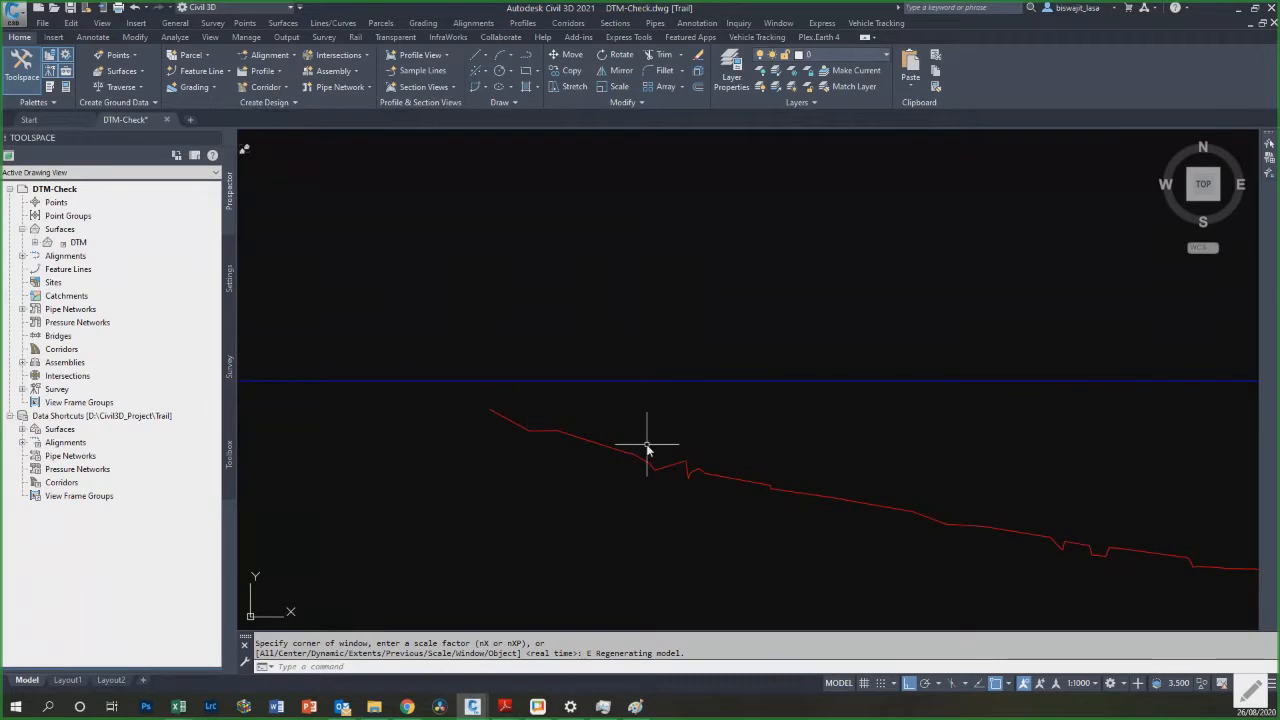
key(Escape)
scroll(563, 443, down, 3)
scroll(451, 414, up, 3)
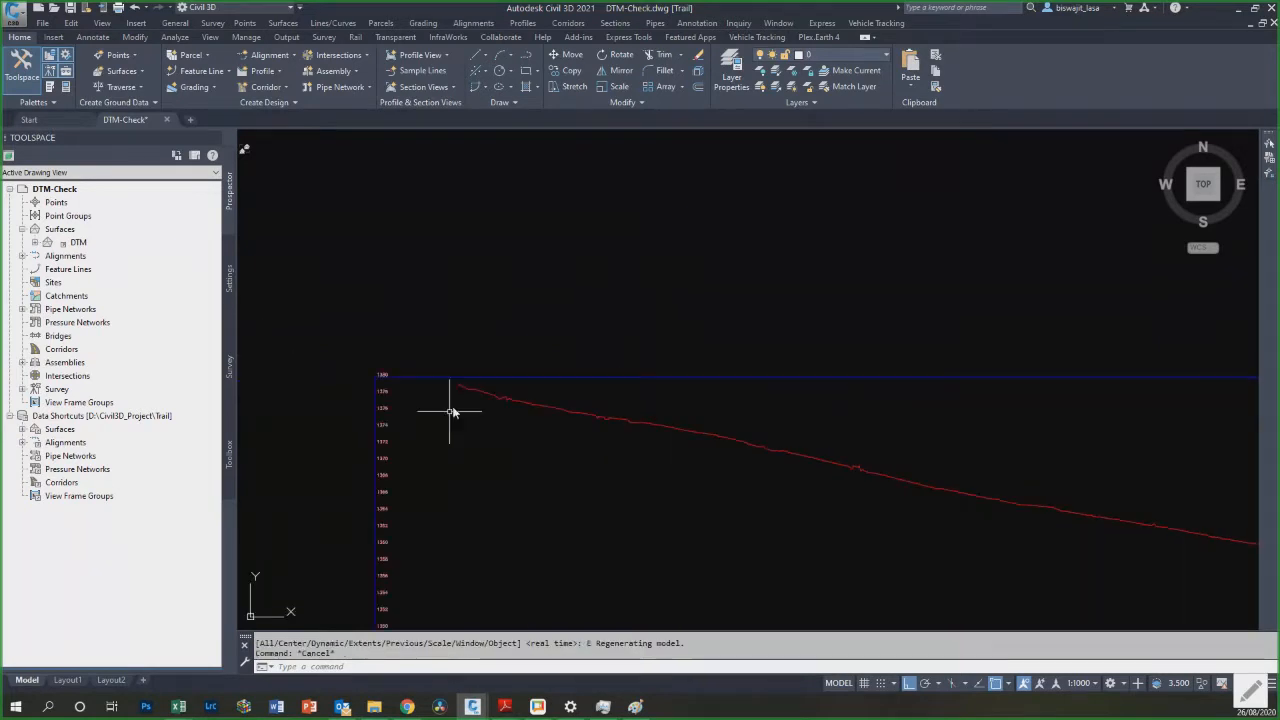
scroll(850, 425, up, 3)
scroll(480, 385, down, 3)
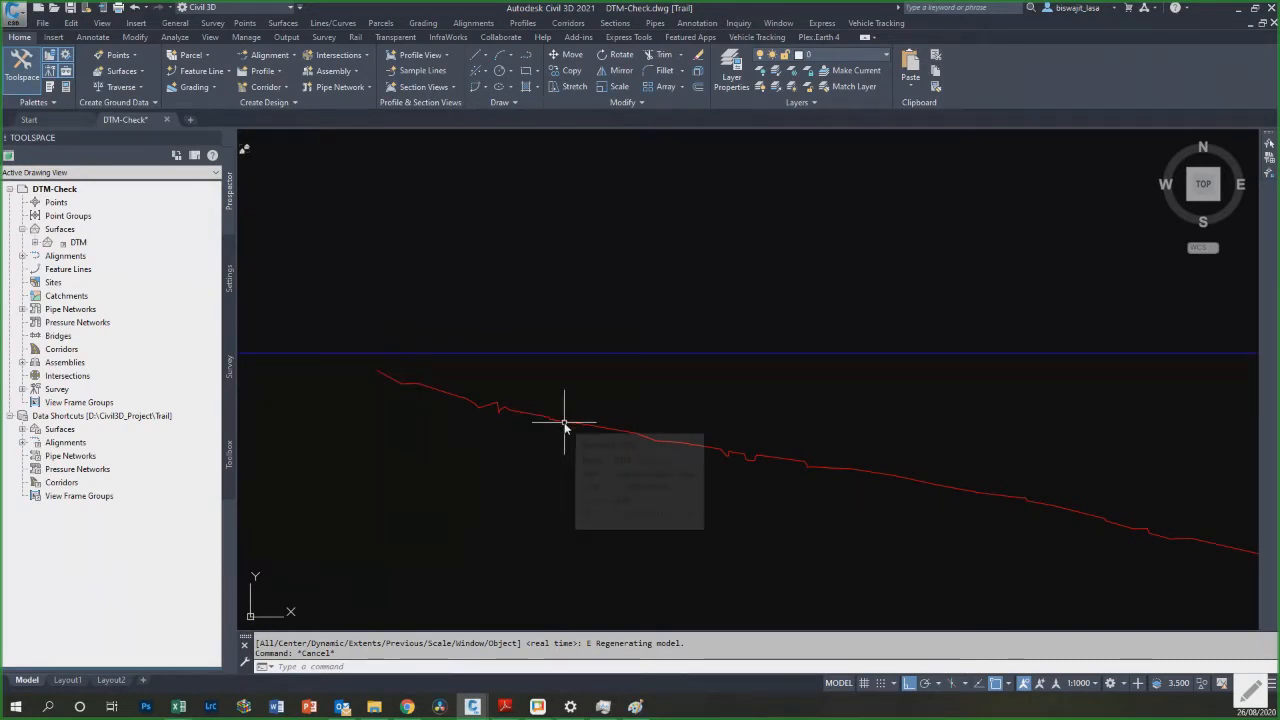
Step: Draw a circle around the first sharp spike near the start of the surface profile line
scroll(470, 402, up, 1)
text(c)
key(Return)
click(531, 415)
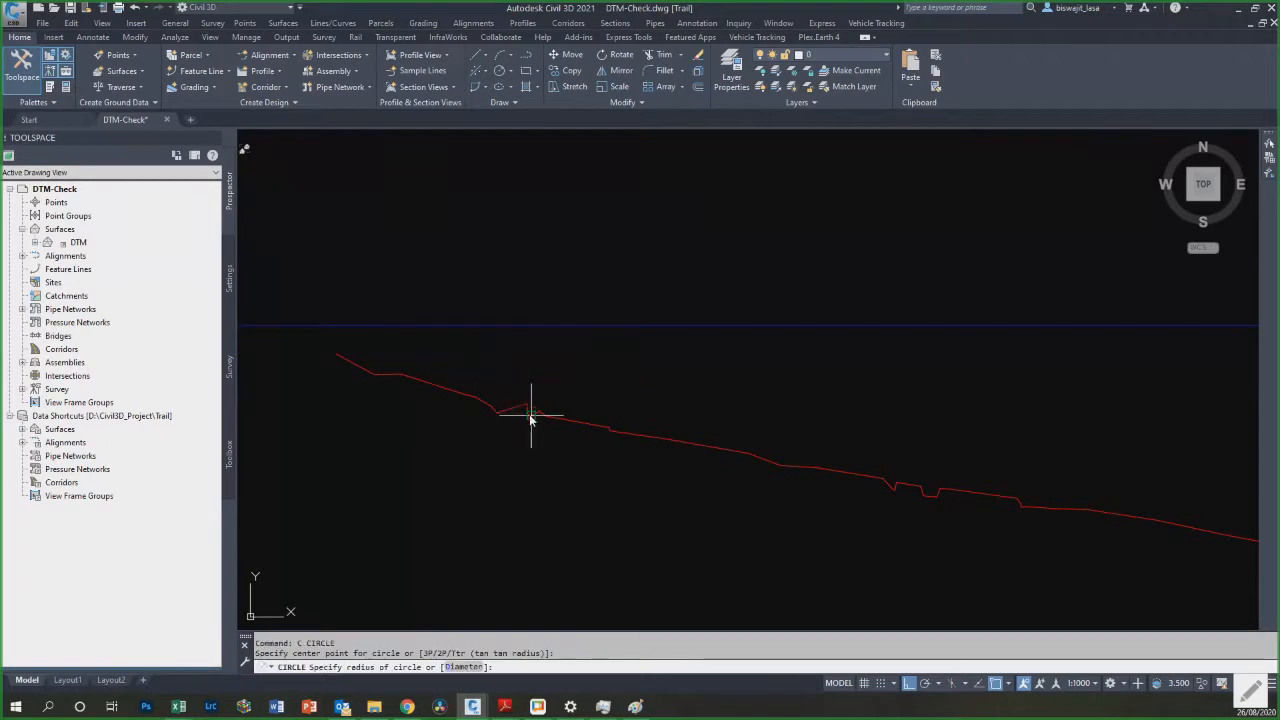
click(601, 416)
key(Escape)
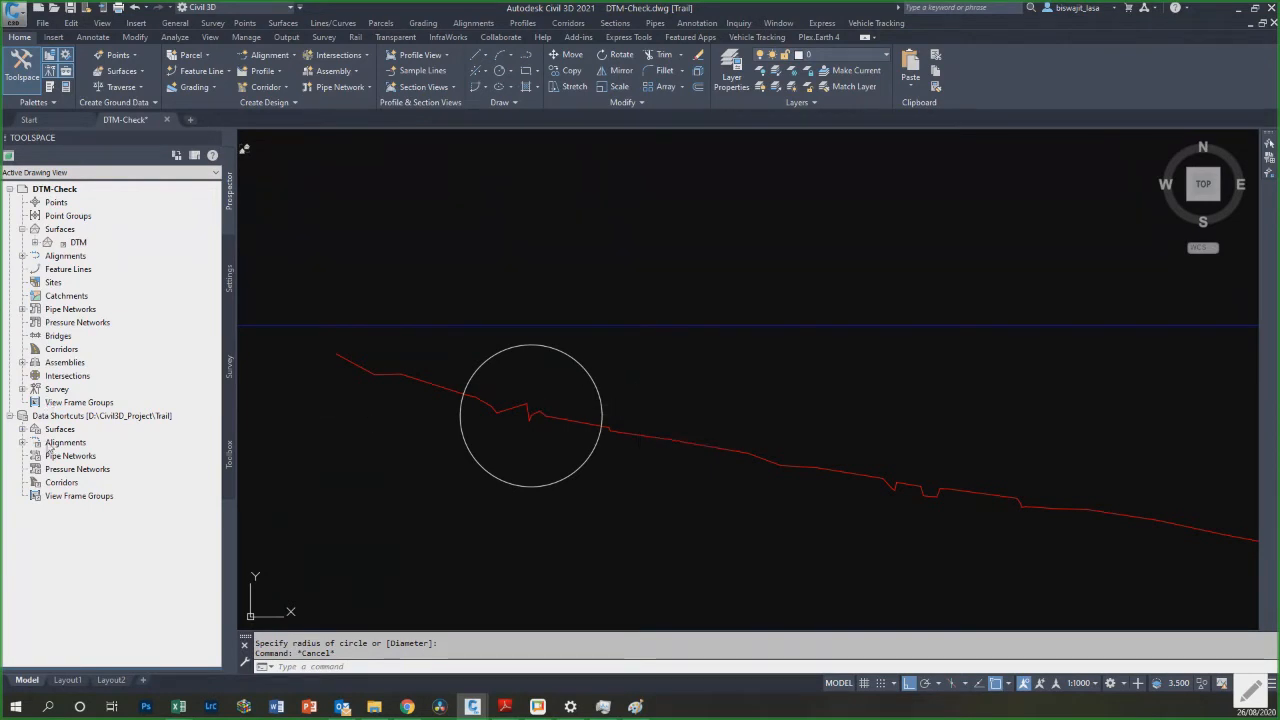
Step: Open the source drawing of the DTM surface data shortcut
click(22, 429)
right_click(62, 443)
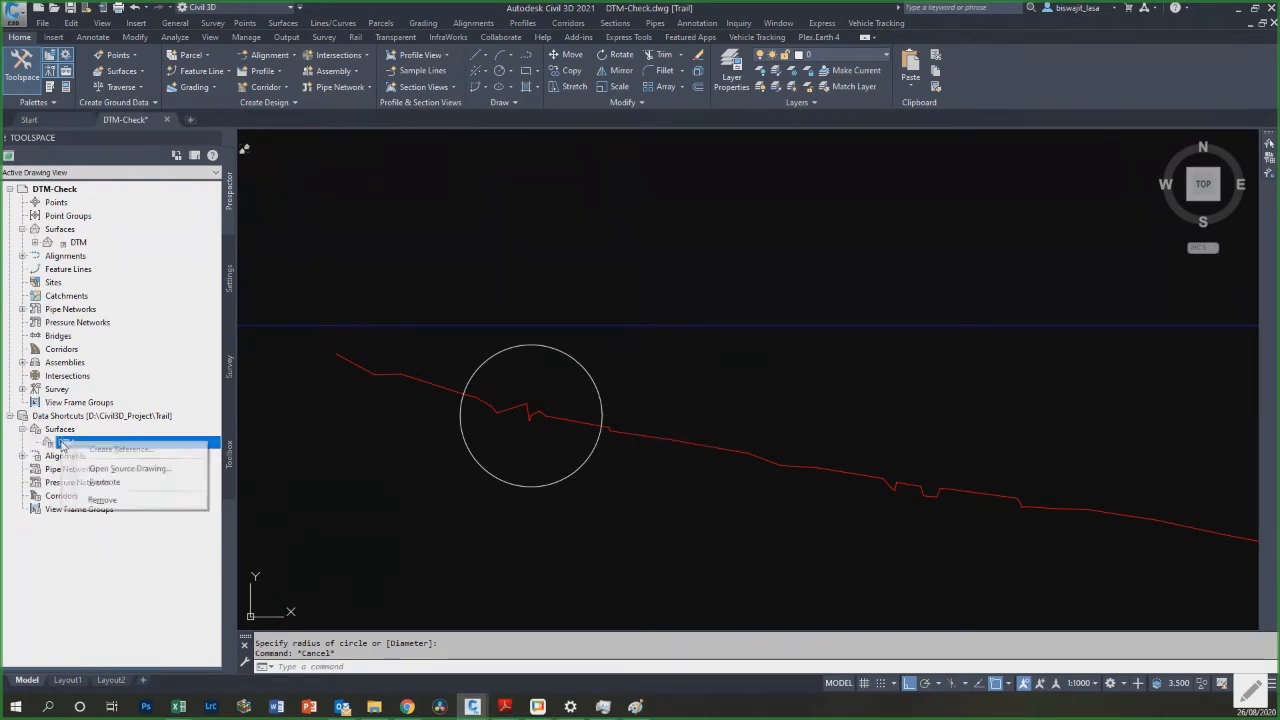
click(132, 470)
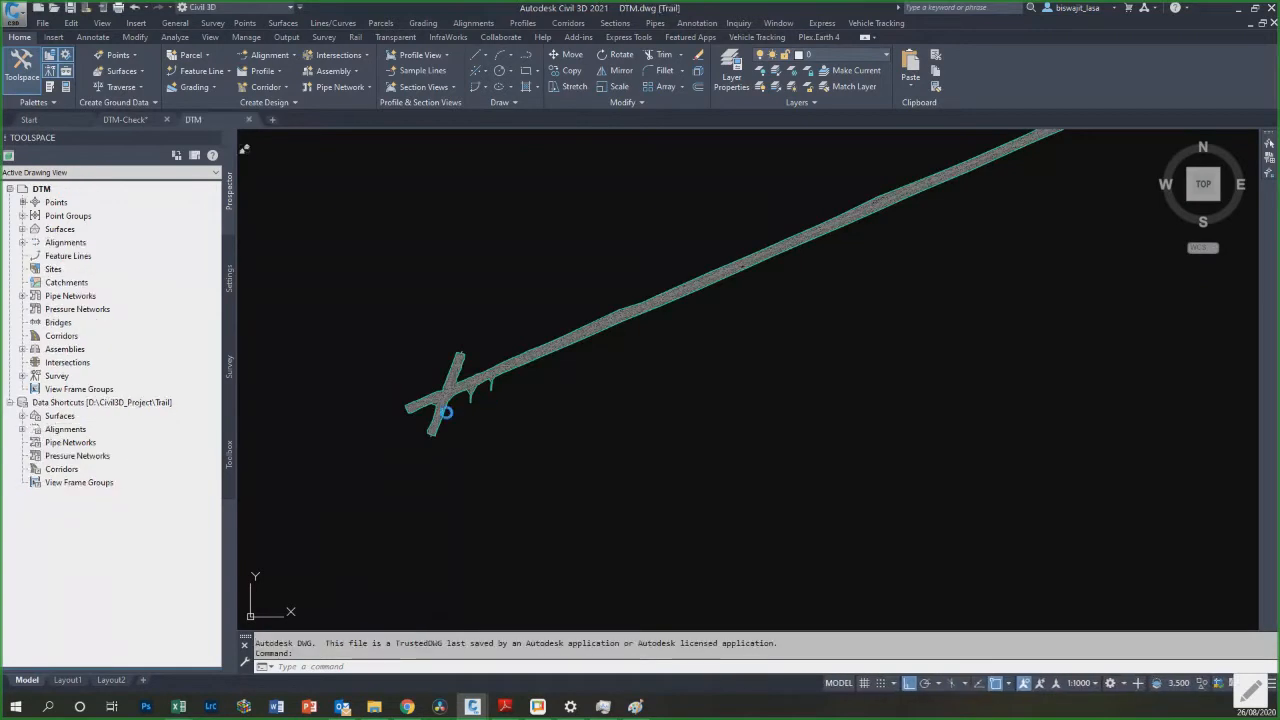
Step: Return to the DTM-Check drawing and query the coordinates of the circled profile spike with the ID command
click(127, 119)
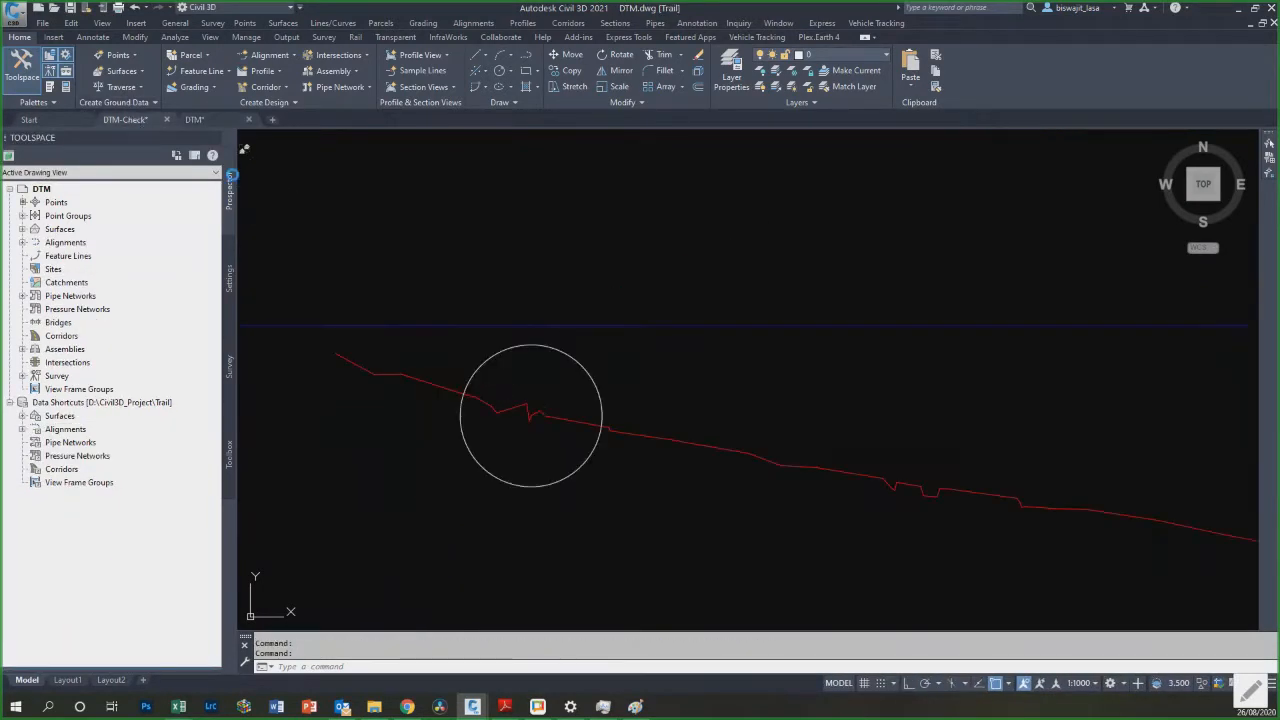
scroll(522, 405, up, 2)
key(Escape)
key(Escape)
text(ID)
key(Return)
click(518, 413)
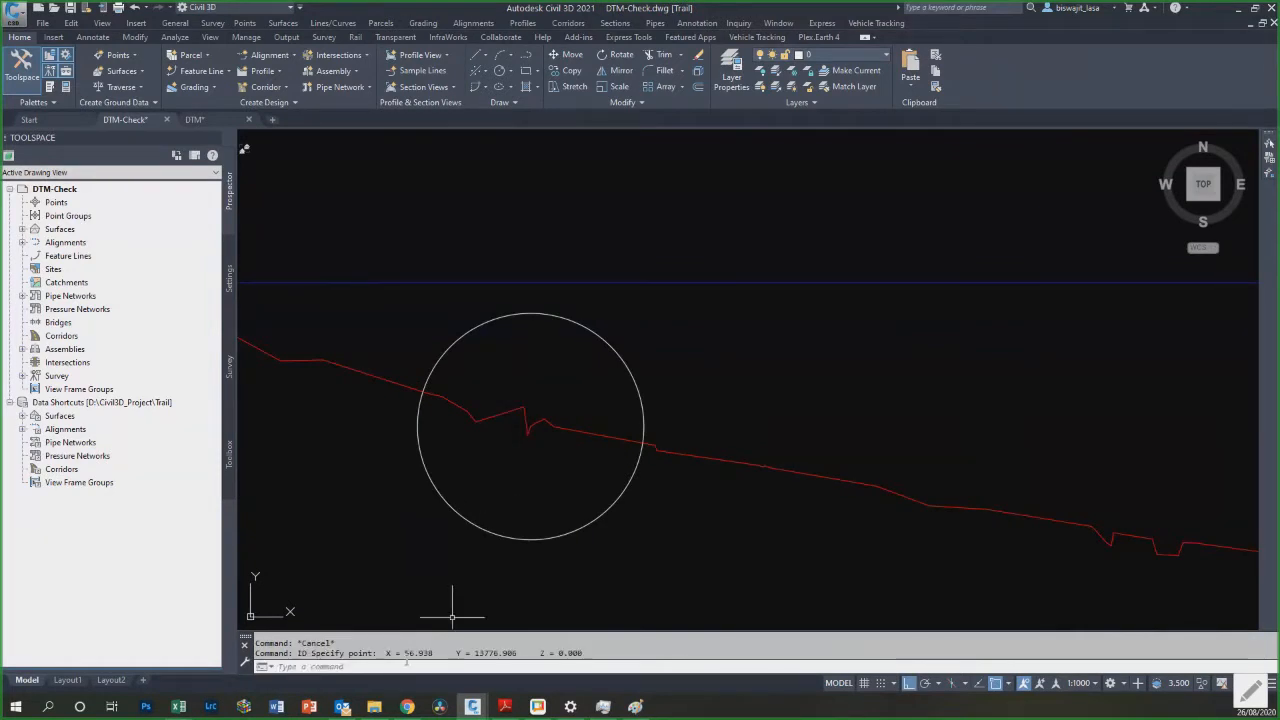
Step: In the DTM drawing, inspect the surface near the road junction and look through the surface and alignment data shortcuts
click(226, 116)
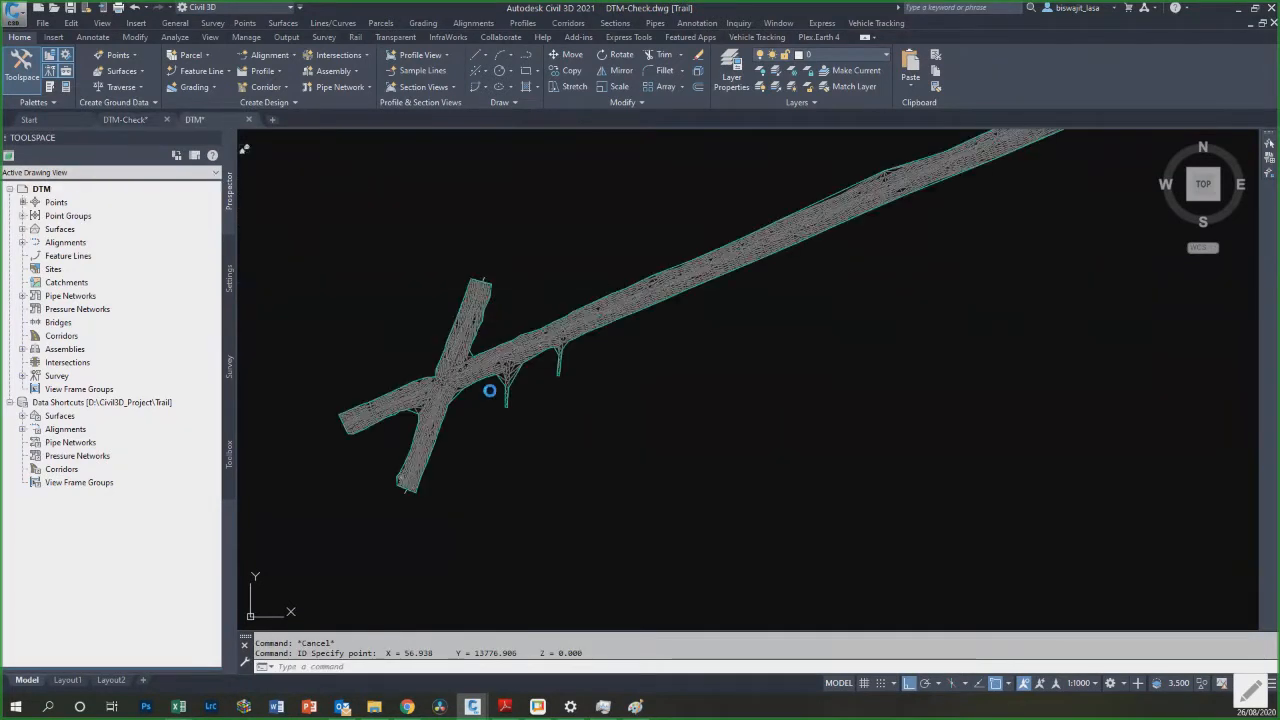
scroll(491, 385, up, 6)
middle_drag(692, 212, 740, 291)
click(22, 415)
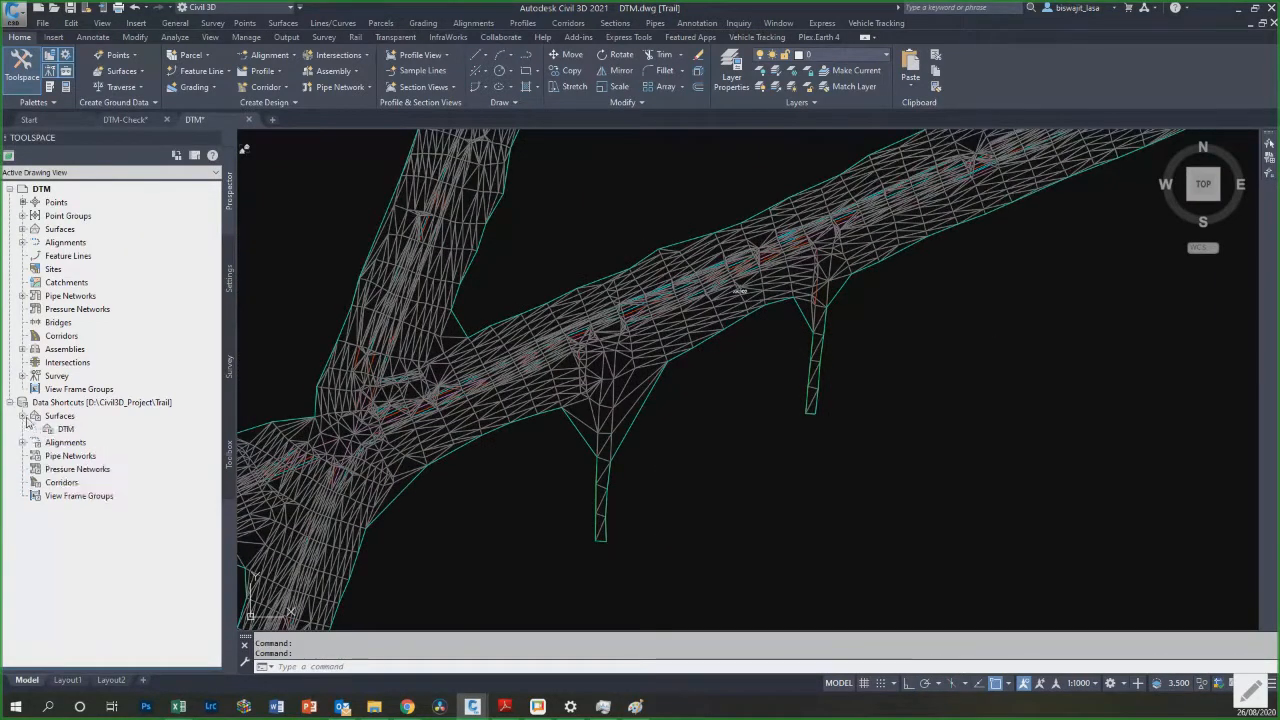
click(22, 442)
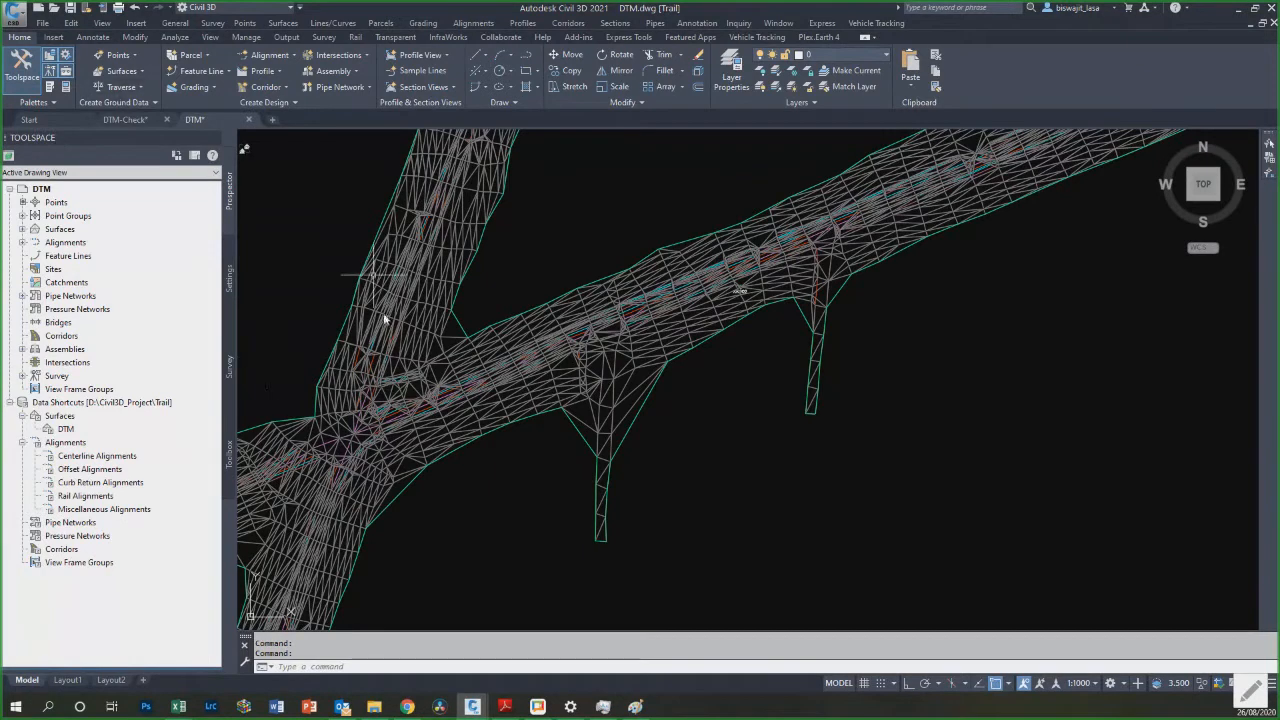
Step: In the DTM-Check drawing, create data shortcuts for the Check alignment and its DTM - Surface (1) profile, and list the centerline alignment shortcuts
click(144, 121)
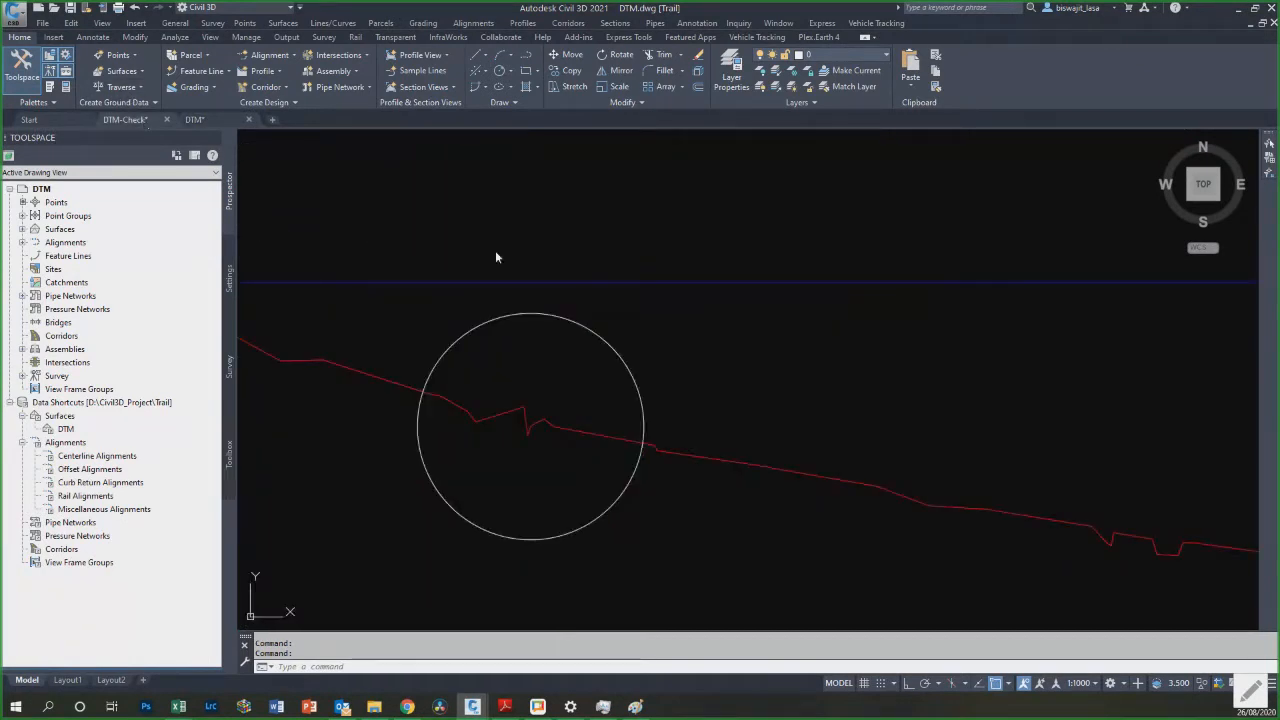
right_click(151, 401)
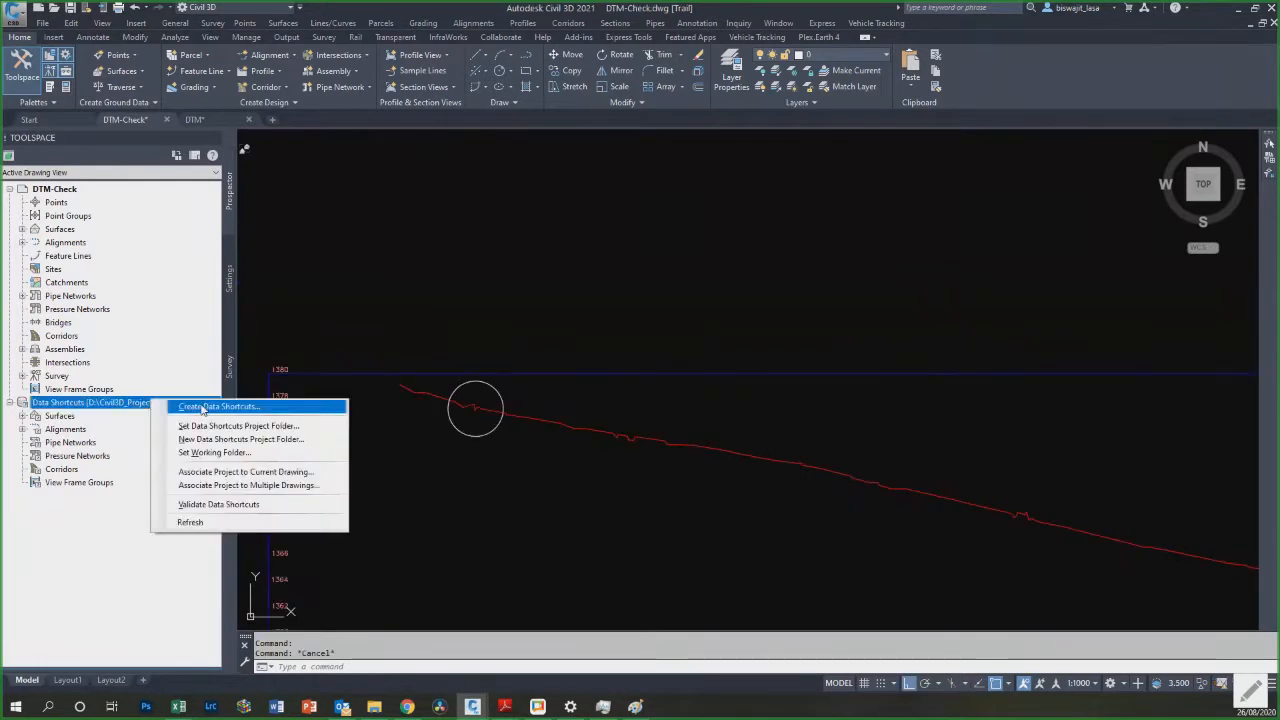
click(205, 407)
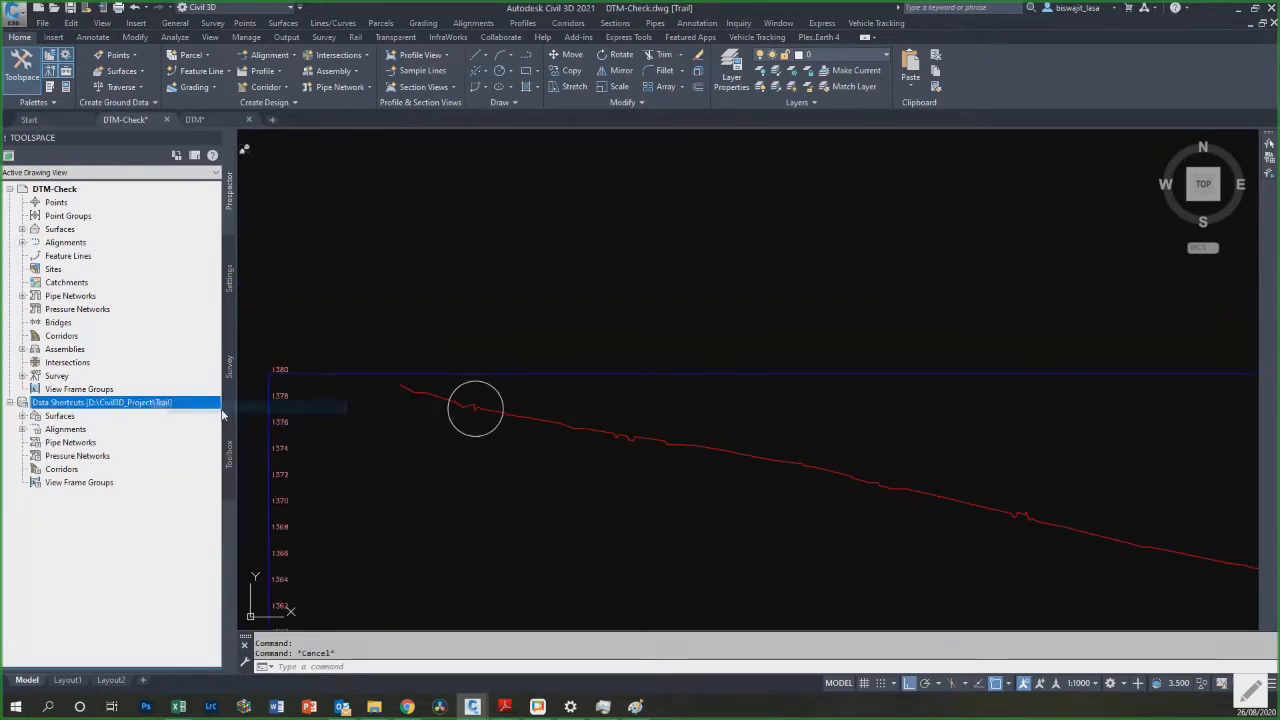
click(560, 353)
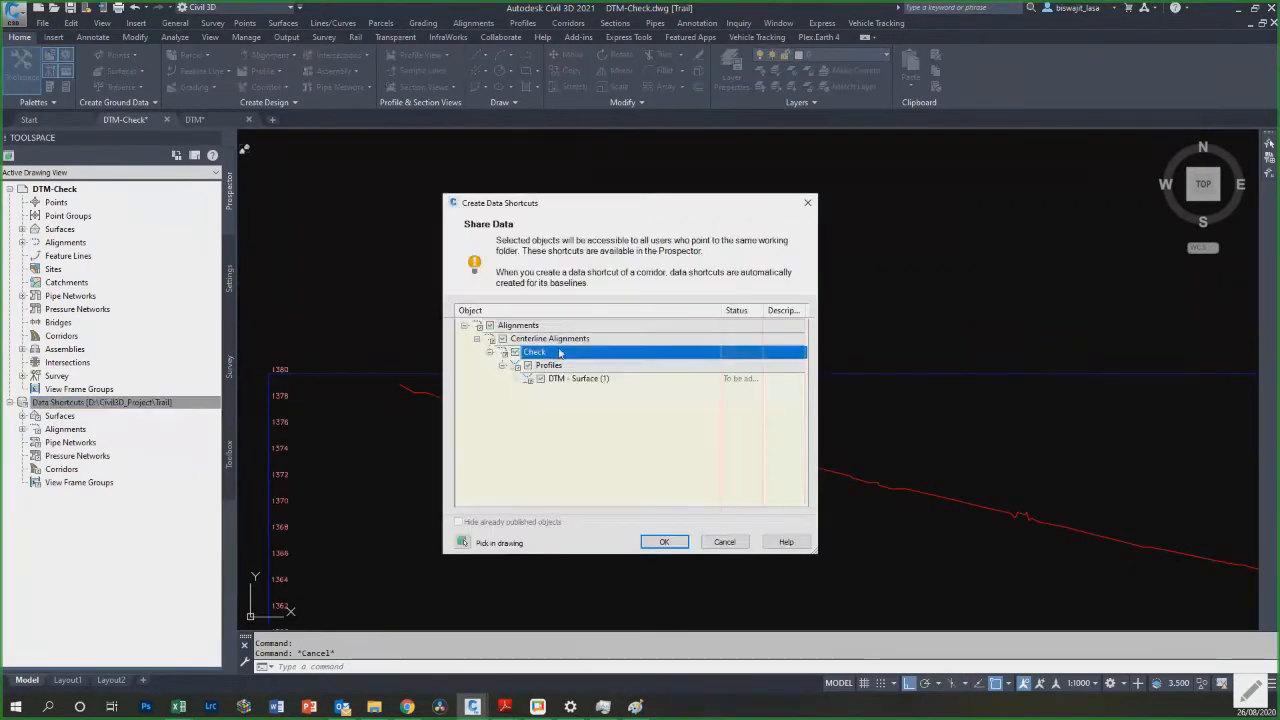
click(666, 542)
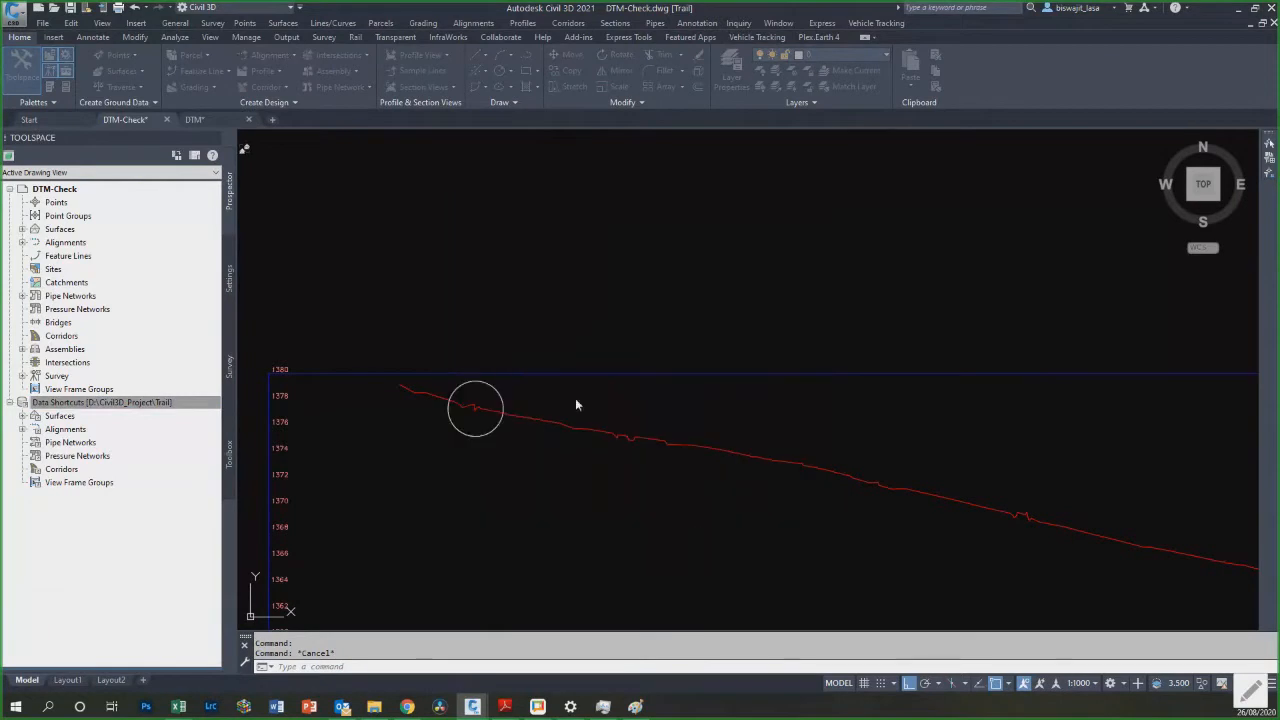
click(23, 429)
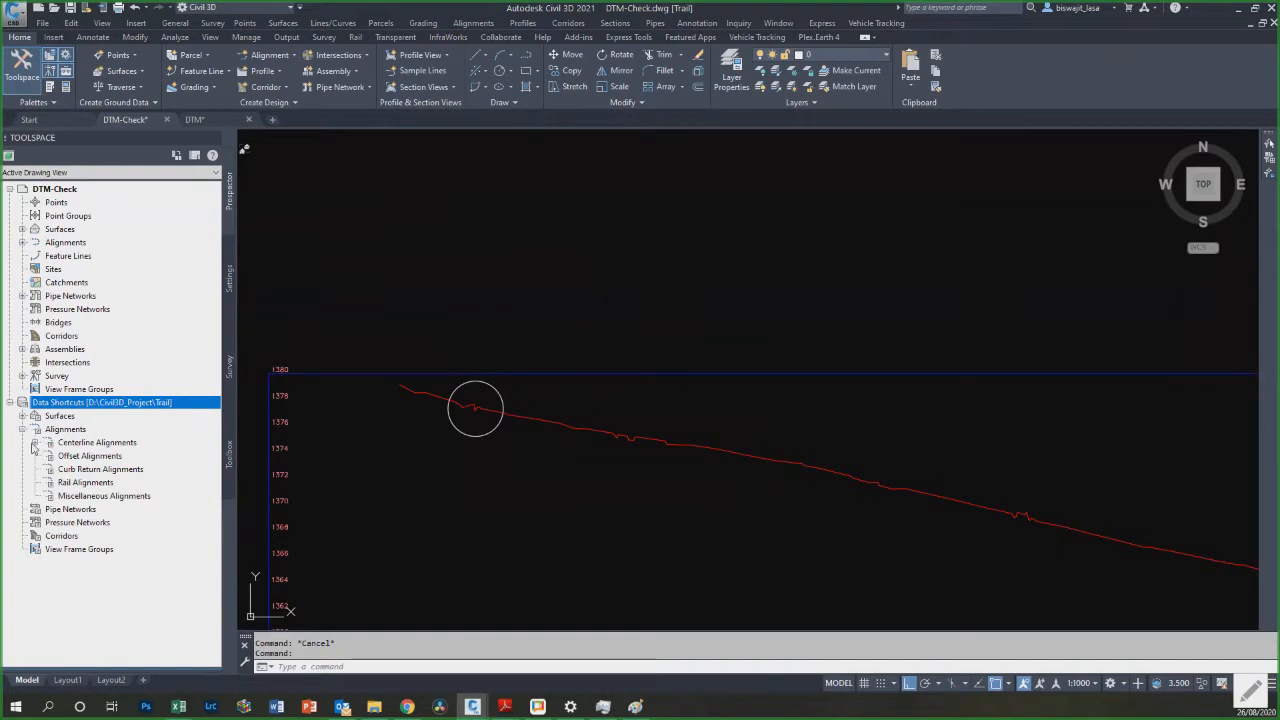
click(35, 443)
Step: Switch to the DTM drawing, refresh its data shortcuts and expand the alignments down to the Check centerline alignment
click(195, 120)
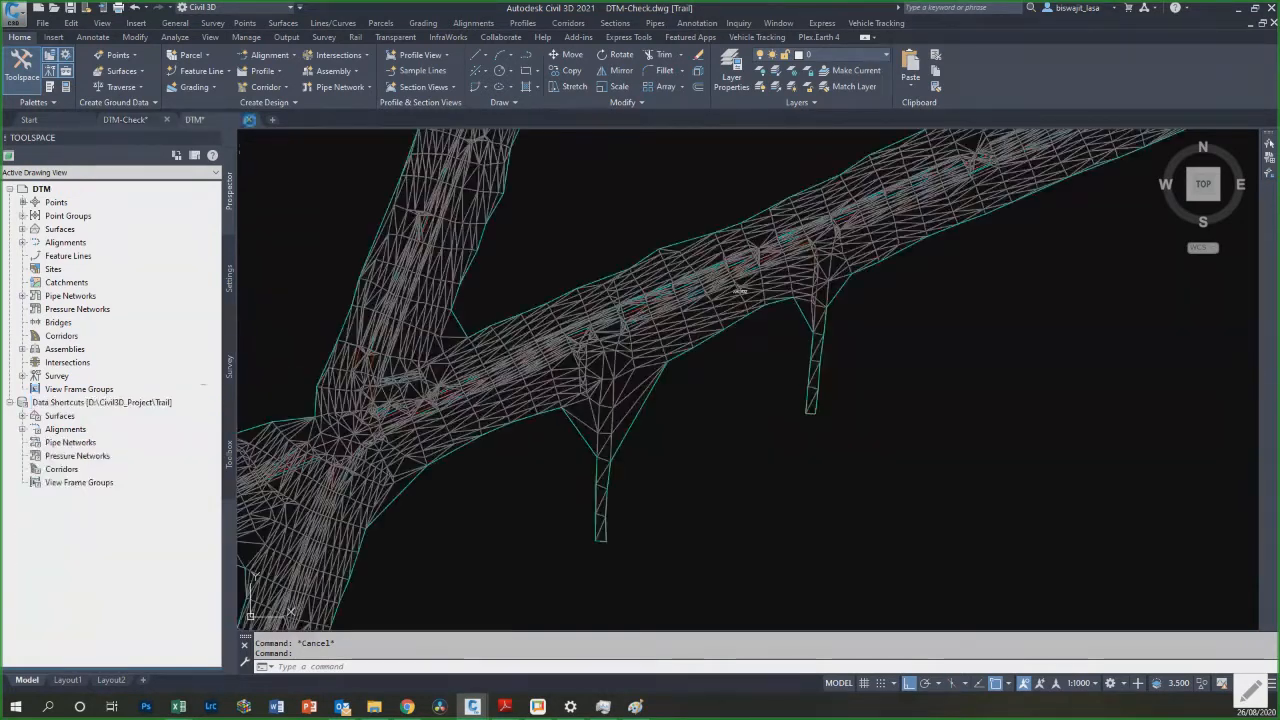
right_click(175, 400)
click(204, 527)
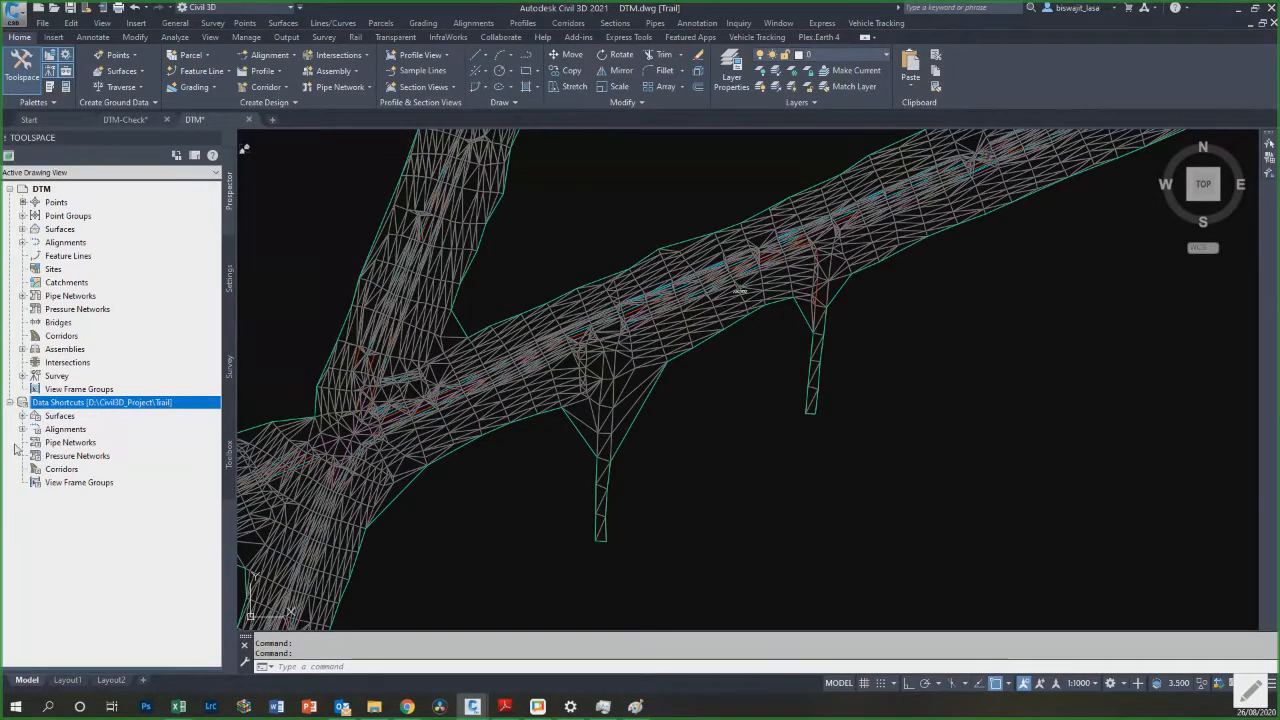
click(22, 429)
click(35, 442)
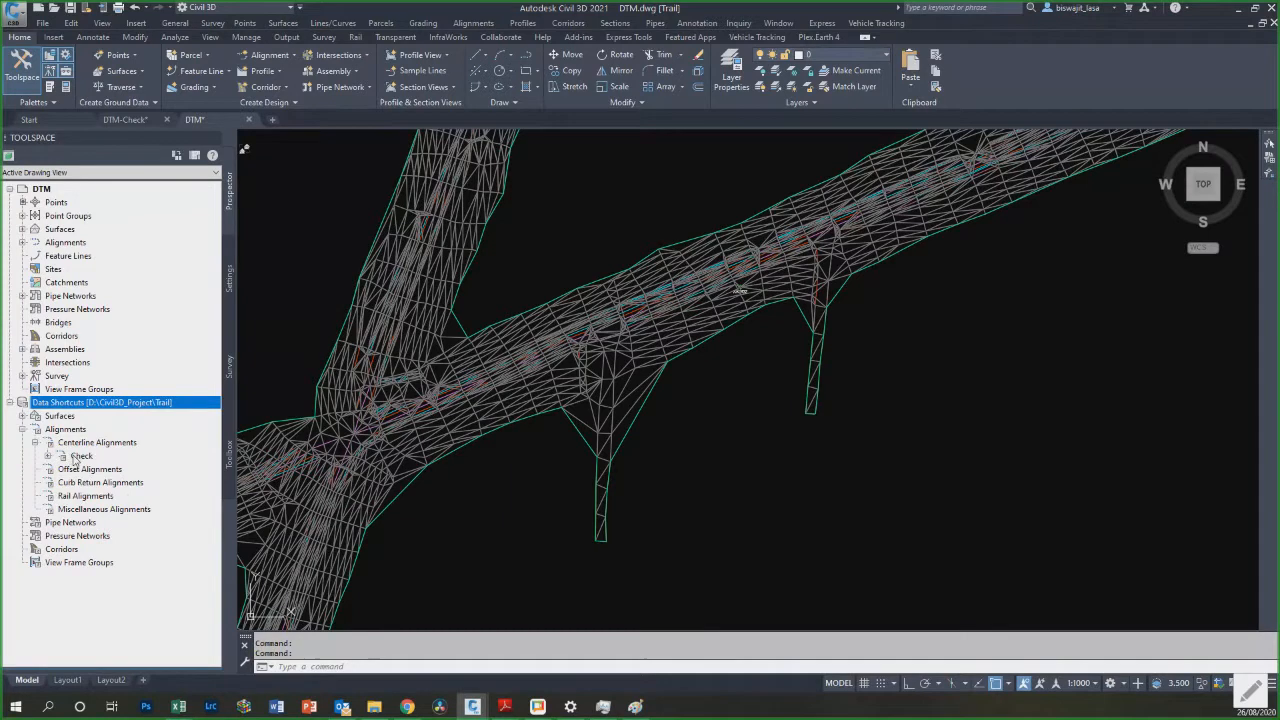
Step: Create a reference to the Check alignment in the DTM drawing, using the Proposed style and the All Labels label set
right_click(91, 457)
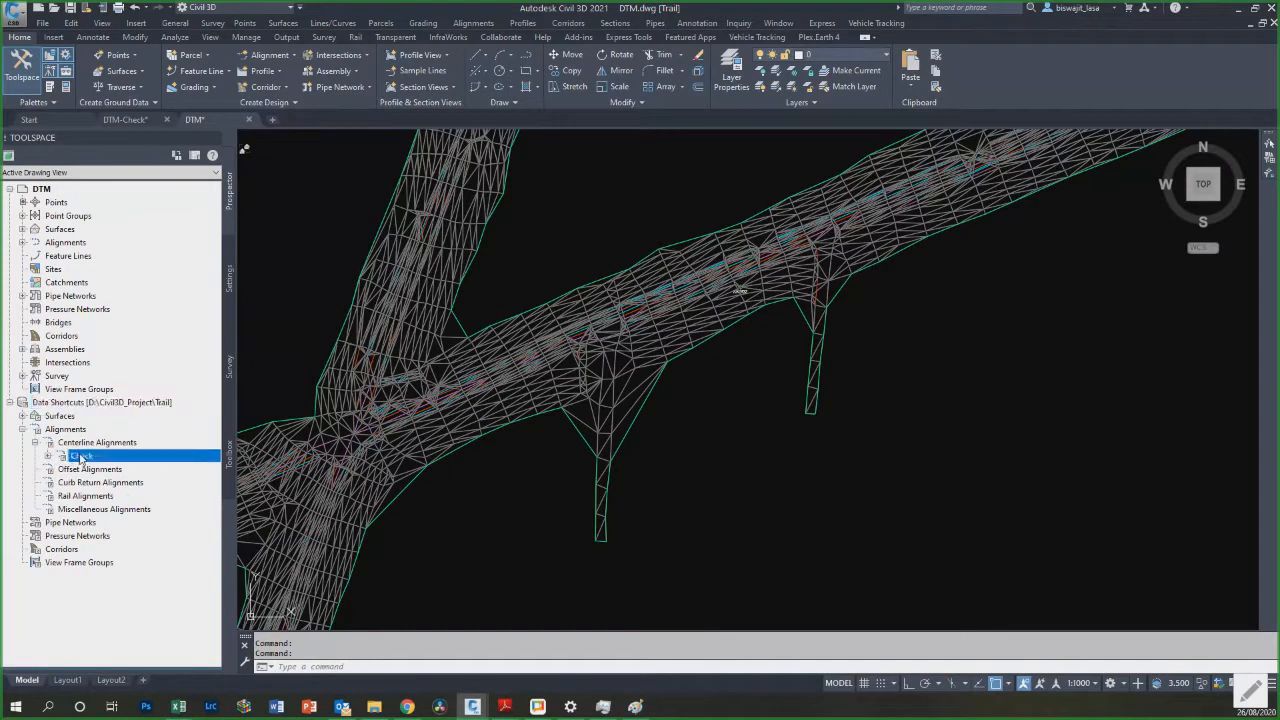
click(124, 464)
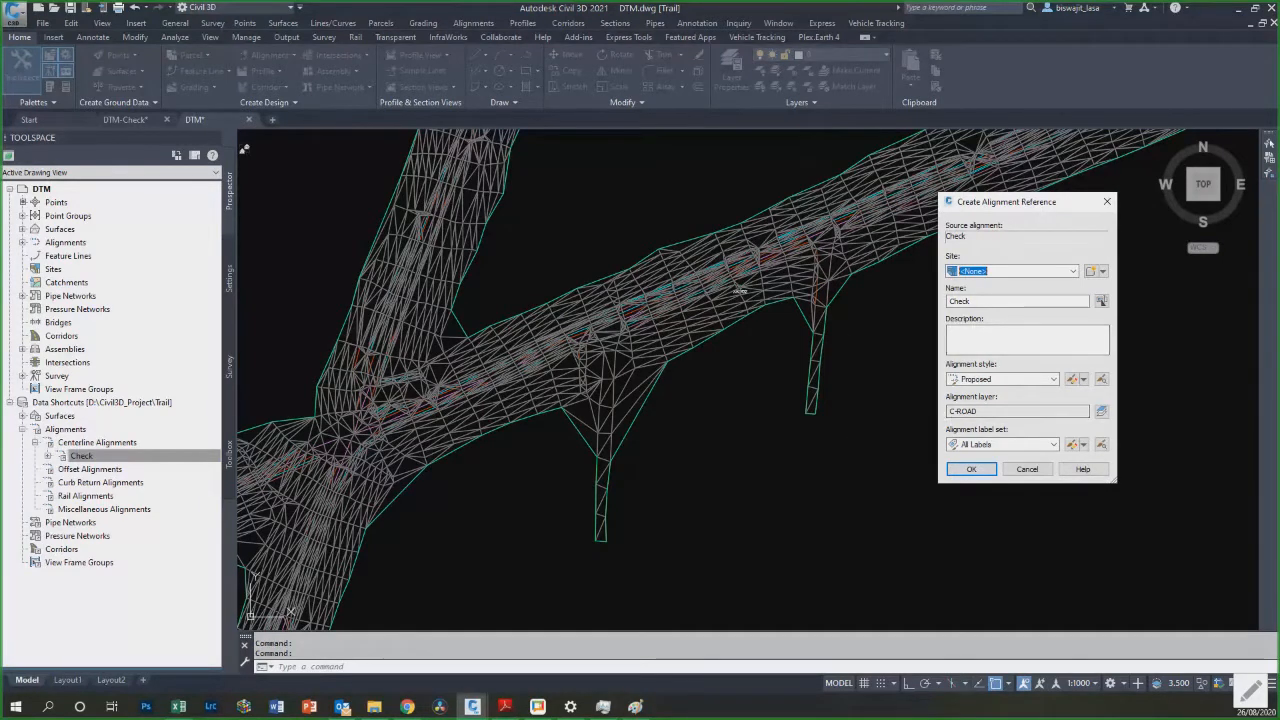
click(976, 474)
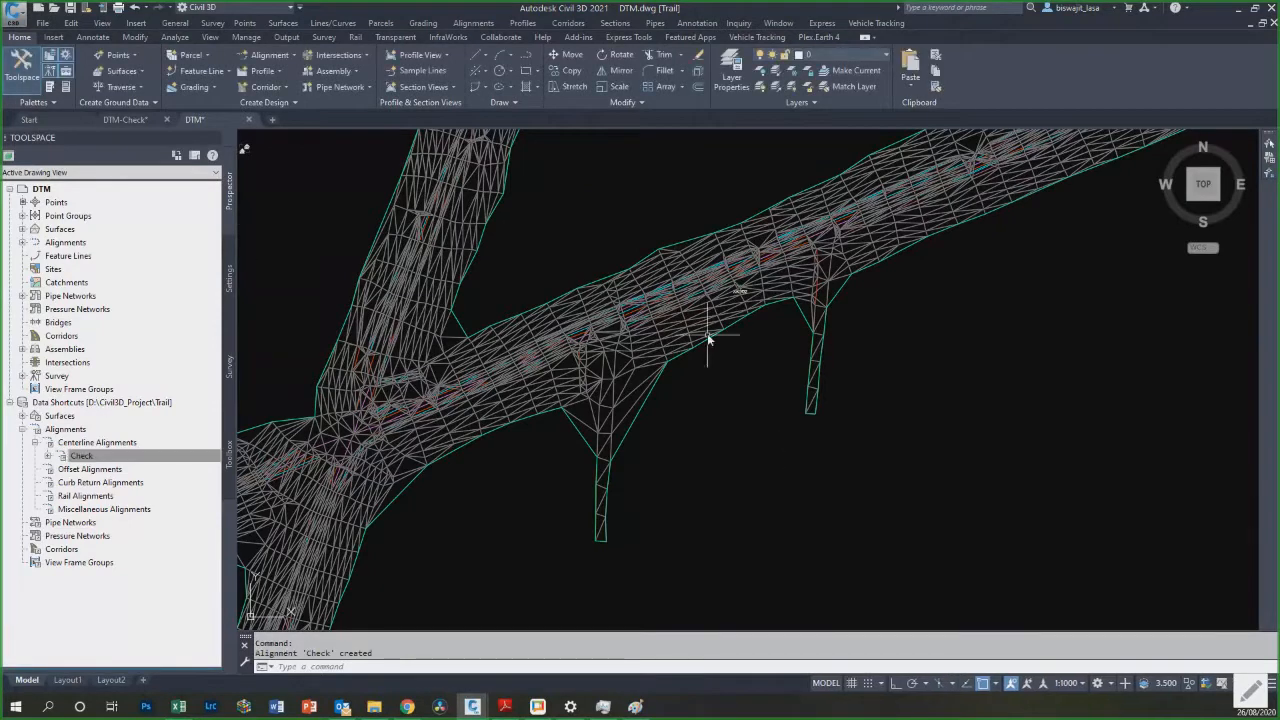
Step: Expand the DTM drawing's centerline alignments and list the contents of the referenced Check alignment
scroll(595, 343, down, 4)
click(22, 242)
click(36, 256)
right_click(88, 270)
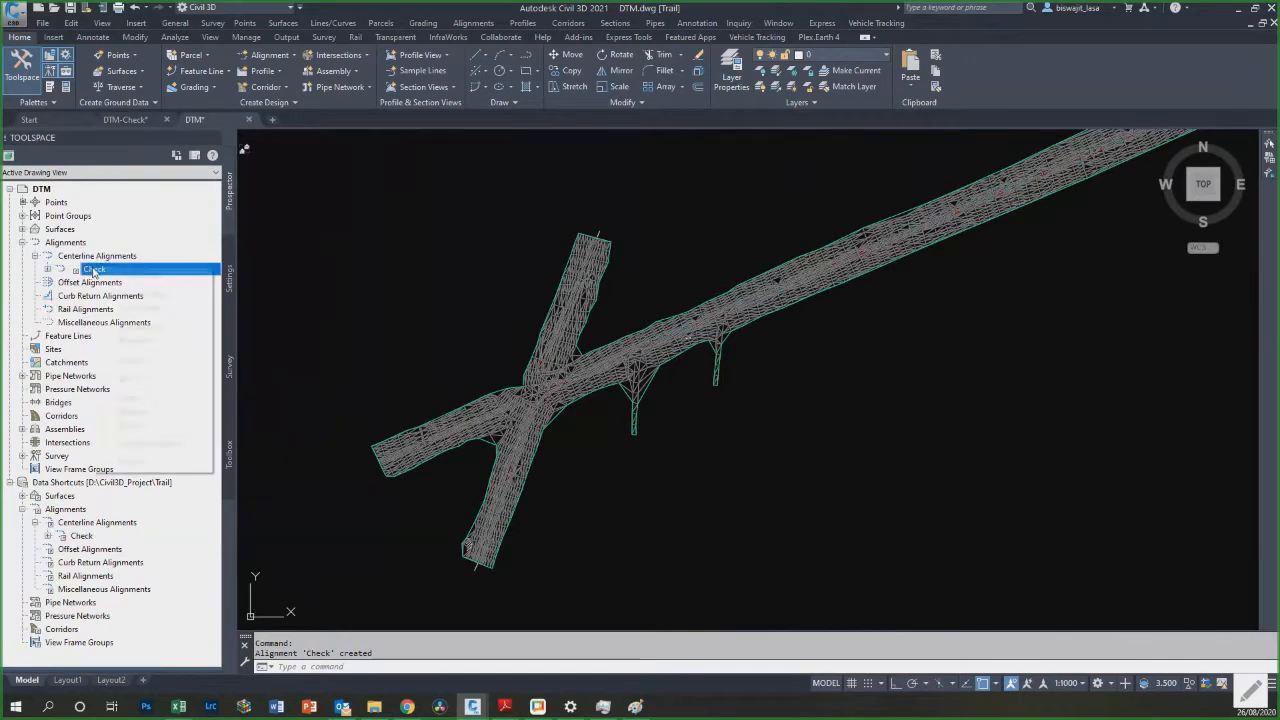
click(48, 270)
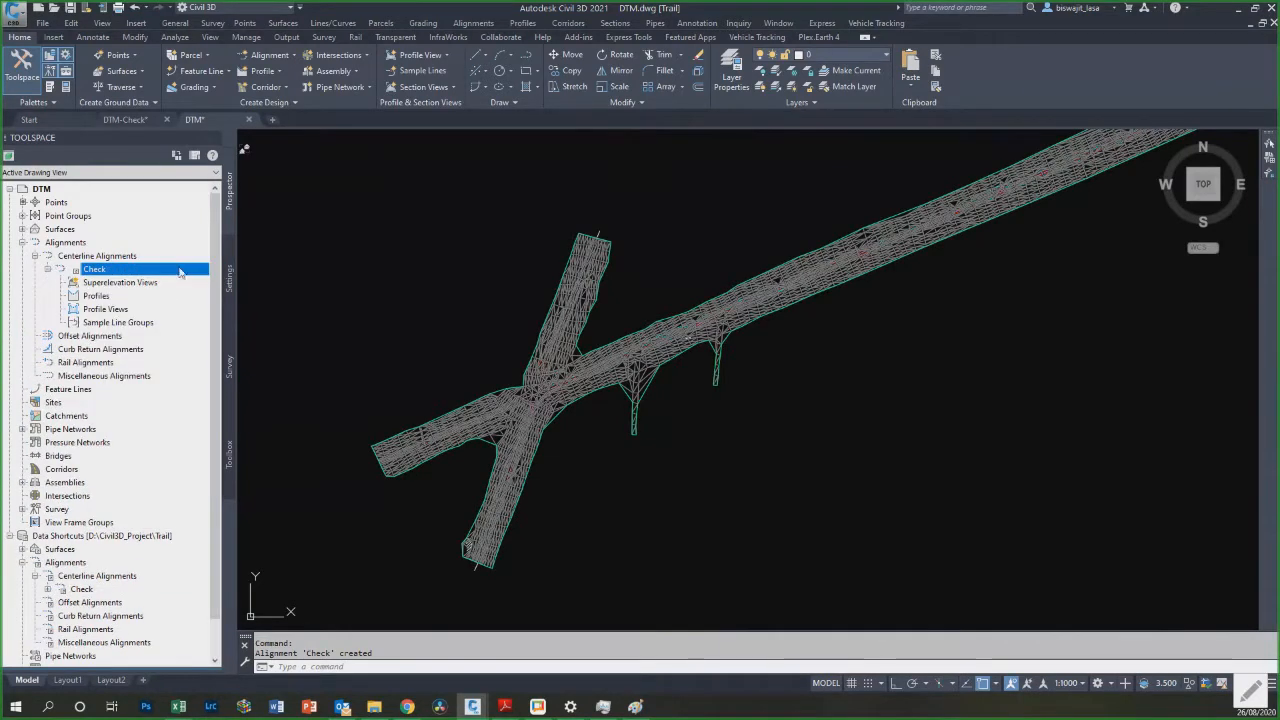
Step: Try to stretch the end vertex of the centerline polyline at the road junction, and undo the change
click(541, 400)
key(Escape)
scroll(550, 395, up, 6)
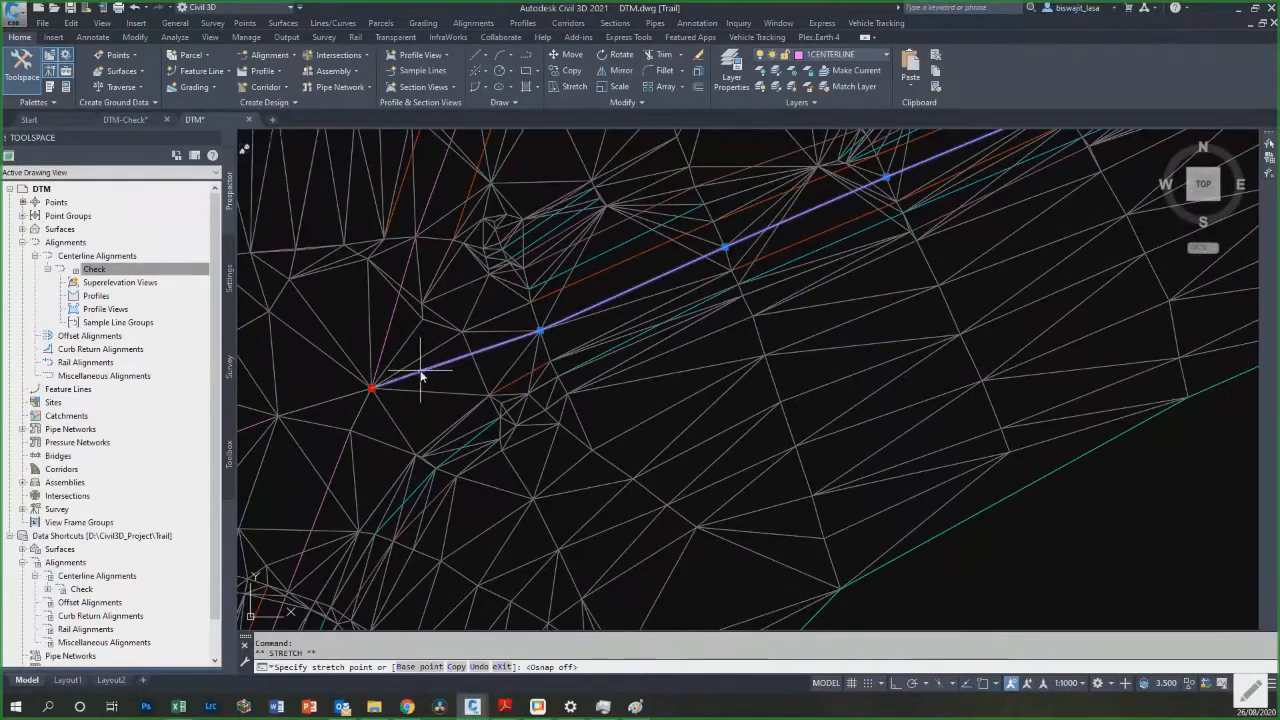
click(426, 370)
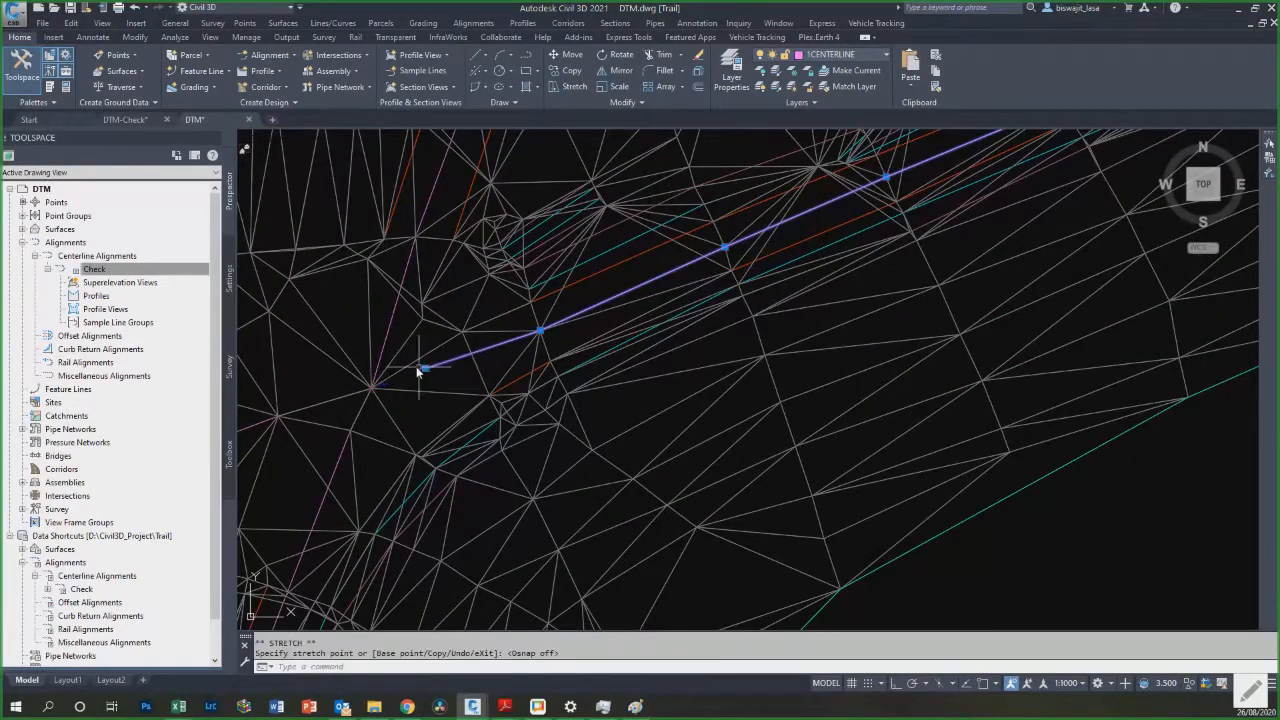
key(ctrl+z)
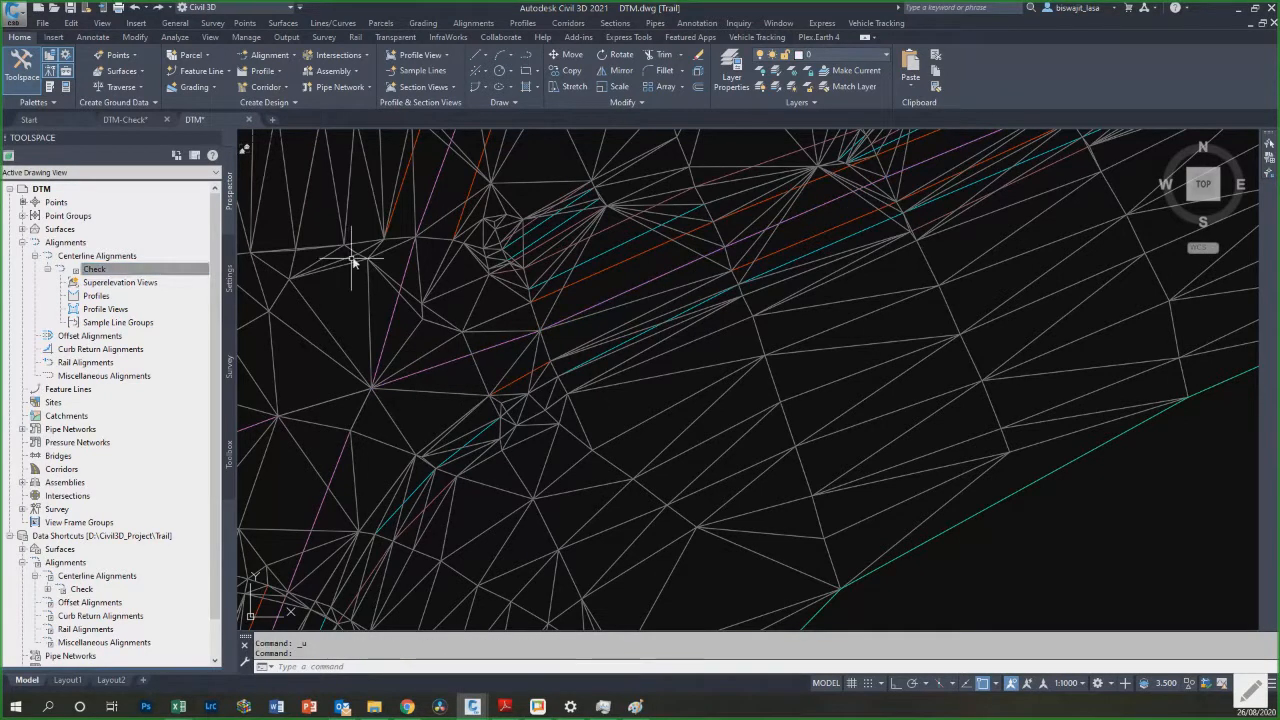
Step: Expand the DTM surface's definition down to its existing breakline sets
scroll(460, 322, down, 2)
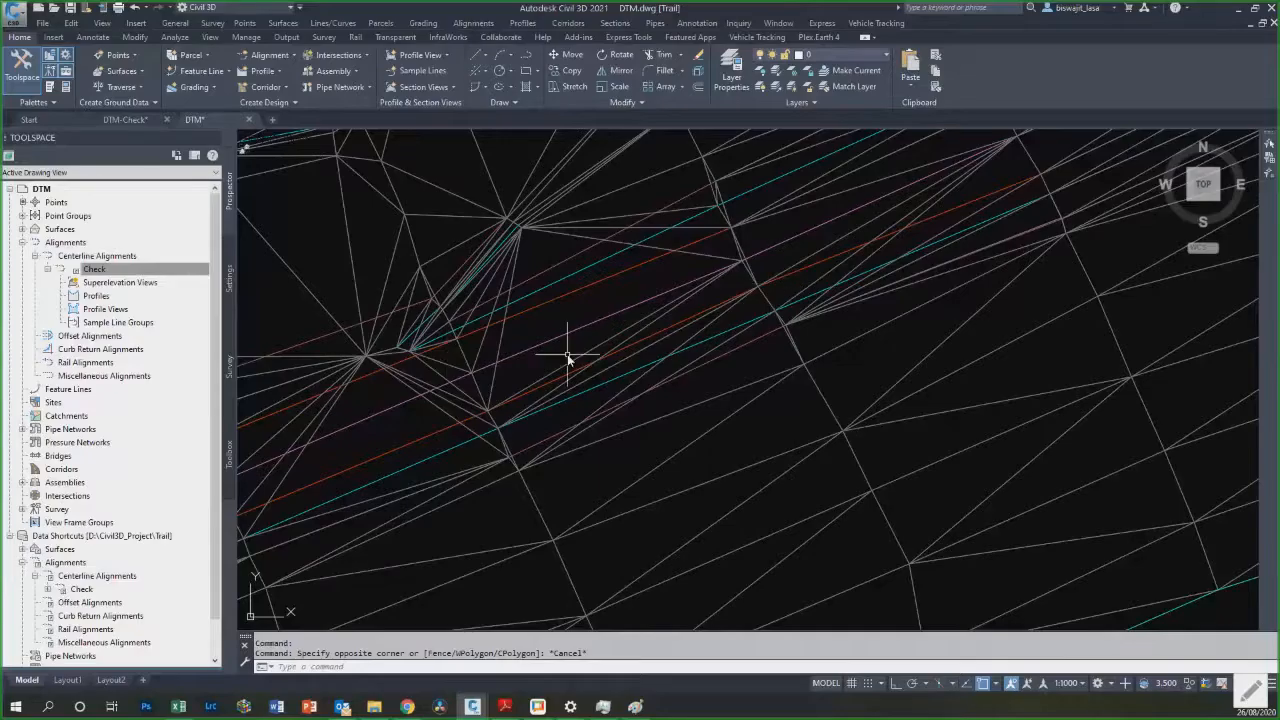
click(94, 269)
click(22, 229)
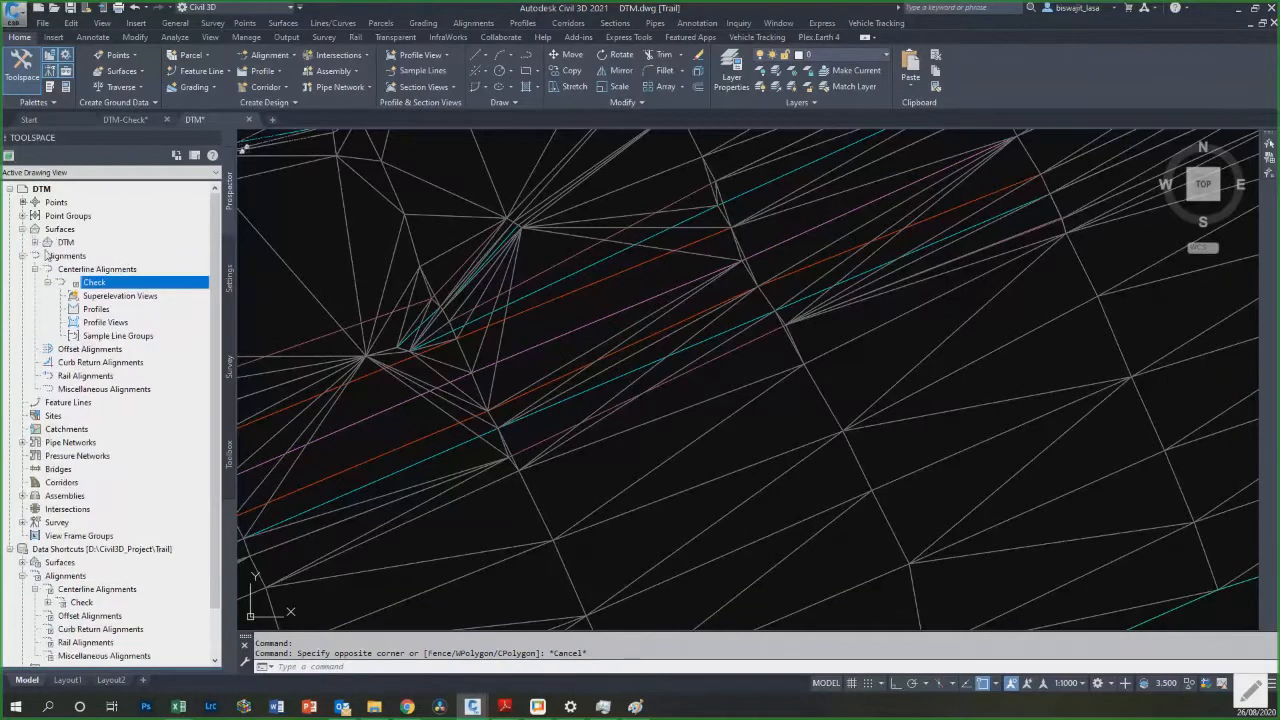
click(35, 242)
click(62, 282)
click(47, 283)
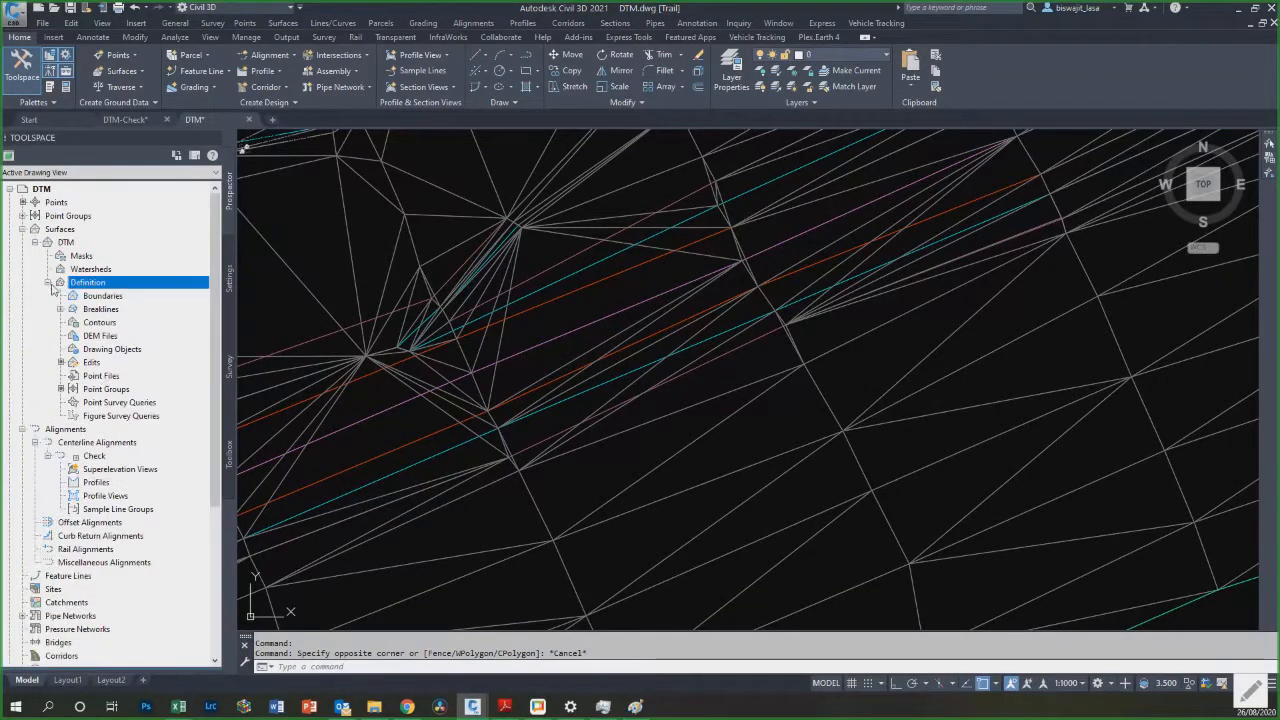
click(61, 309)
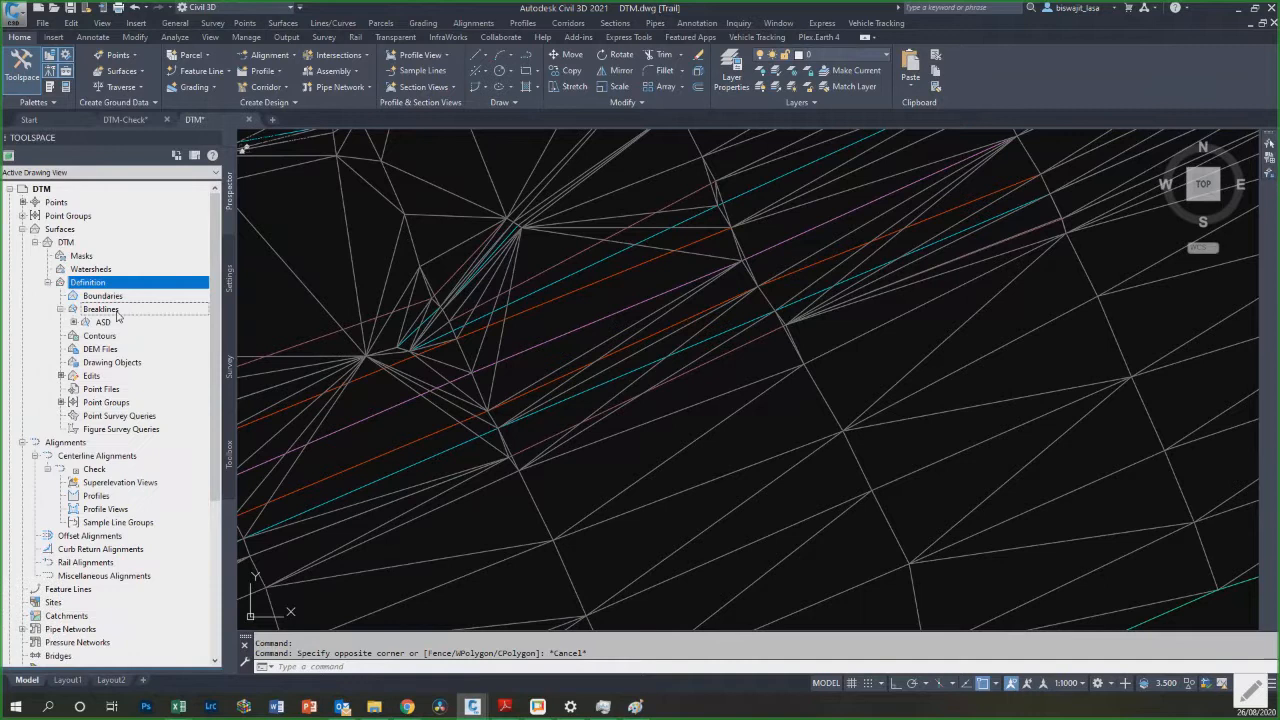
Step: Add breaklines described as ASDSF to the DTM surface from seven of the road's longitudinal lines
right_click(117, 316)
click(140, 324)
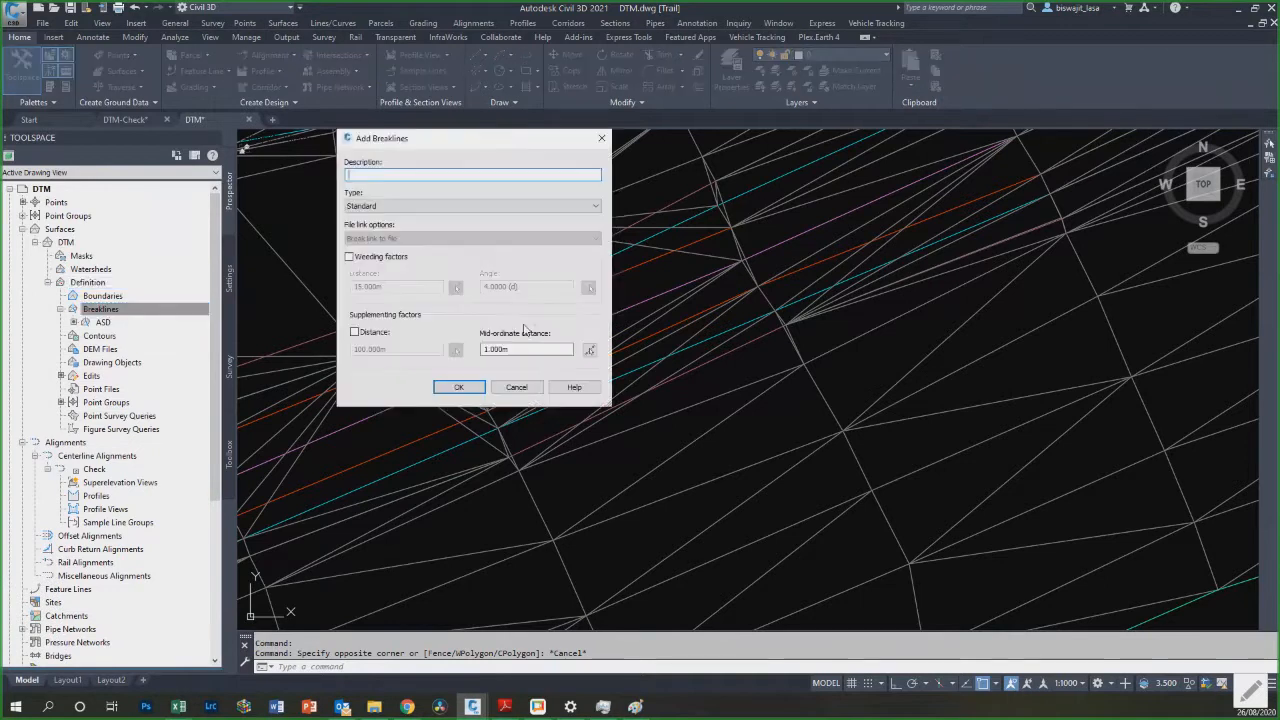
drag(467, 137, 1020, 157)
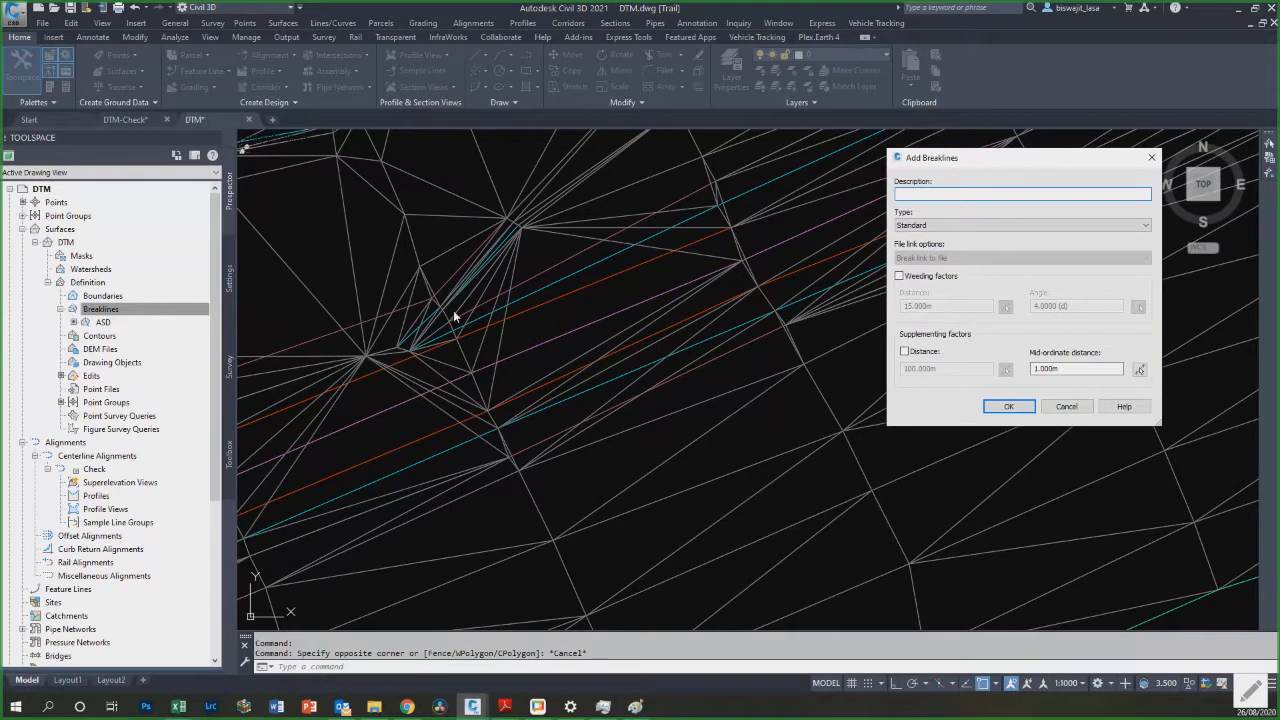
text(ASDSF)
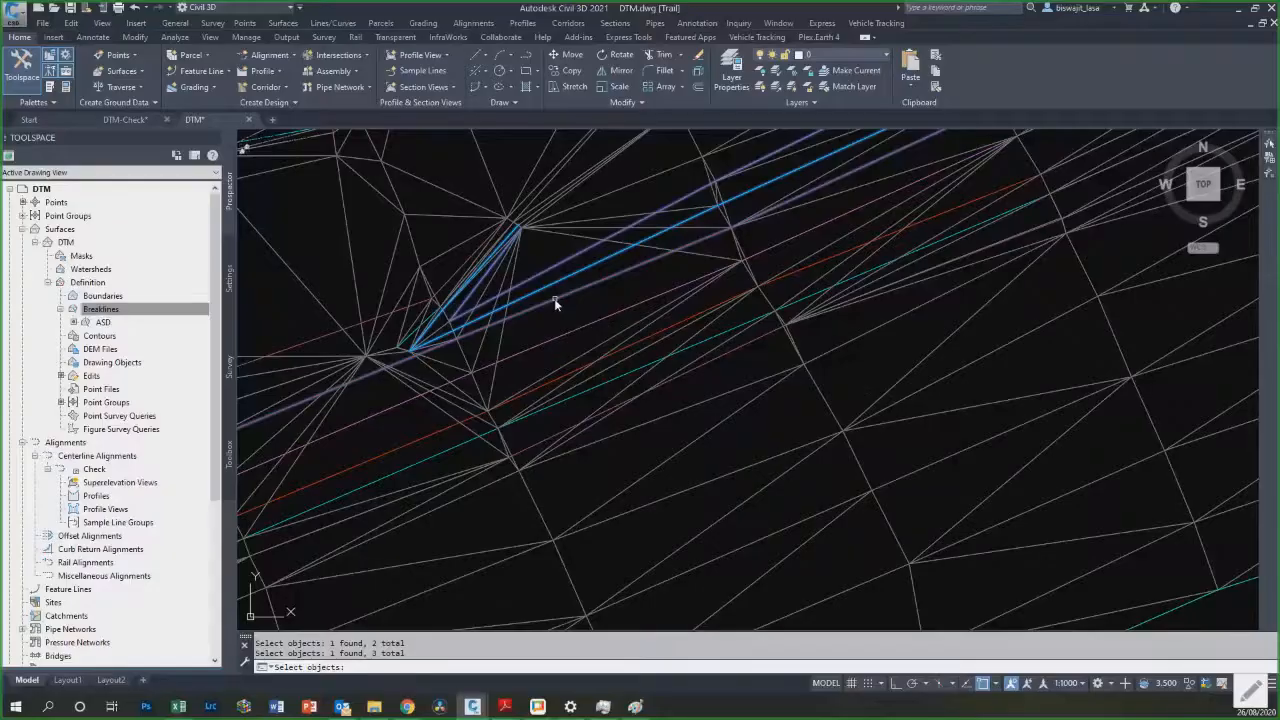
click(583, 327)
click(611, 355)
click(630, 372)
click(645, 388)
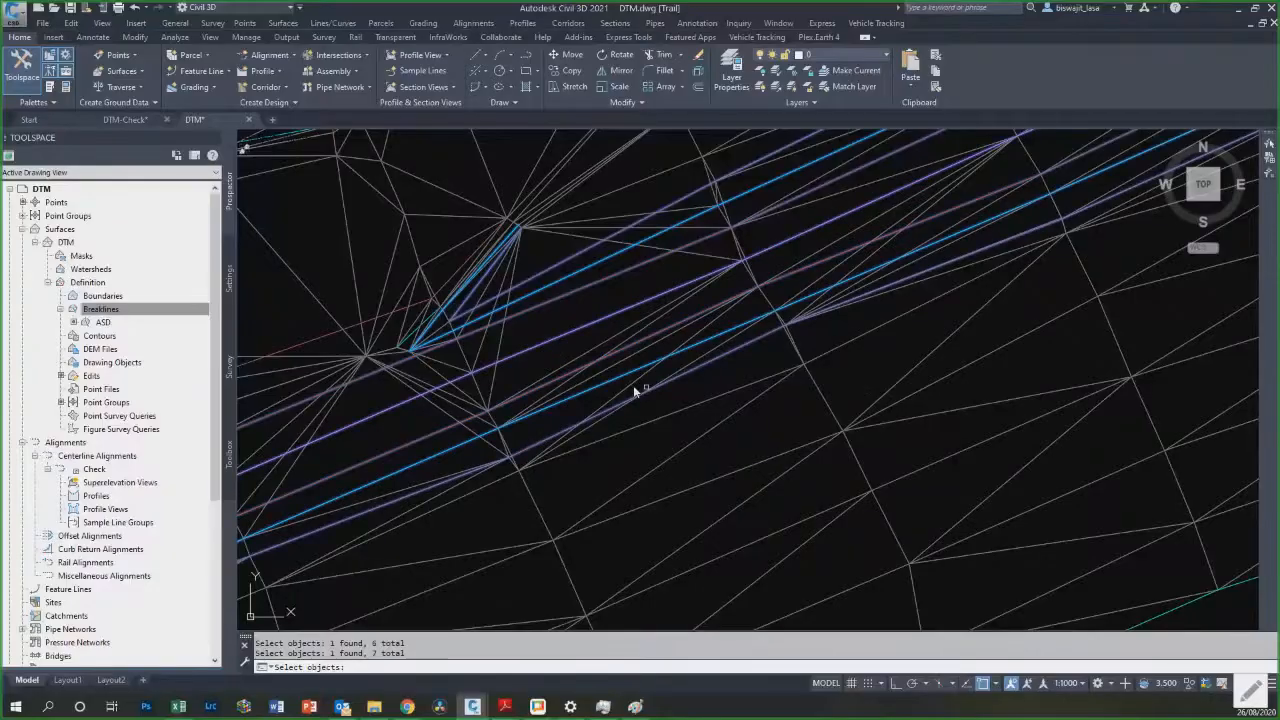
key(Return)
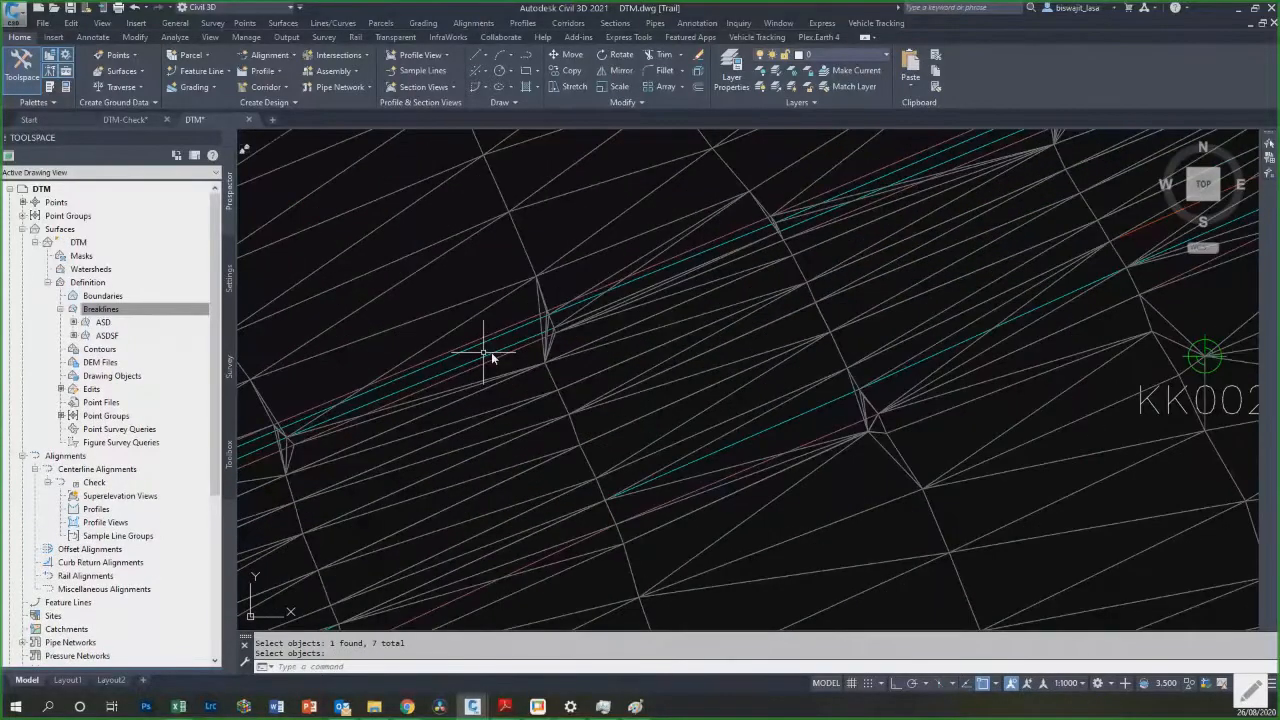
Step: Start another breakline set for the DTM surface, described as WDRF and of type Proximity
right_click(105, 311)
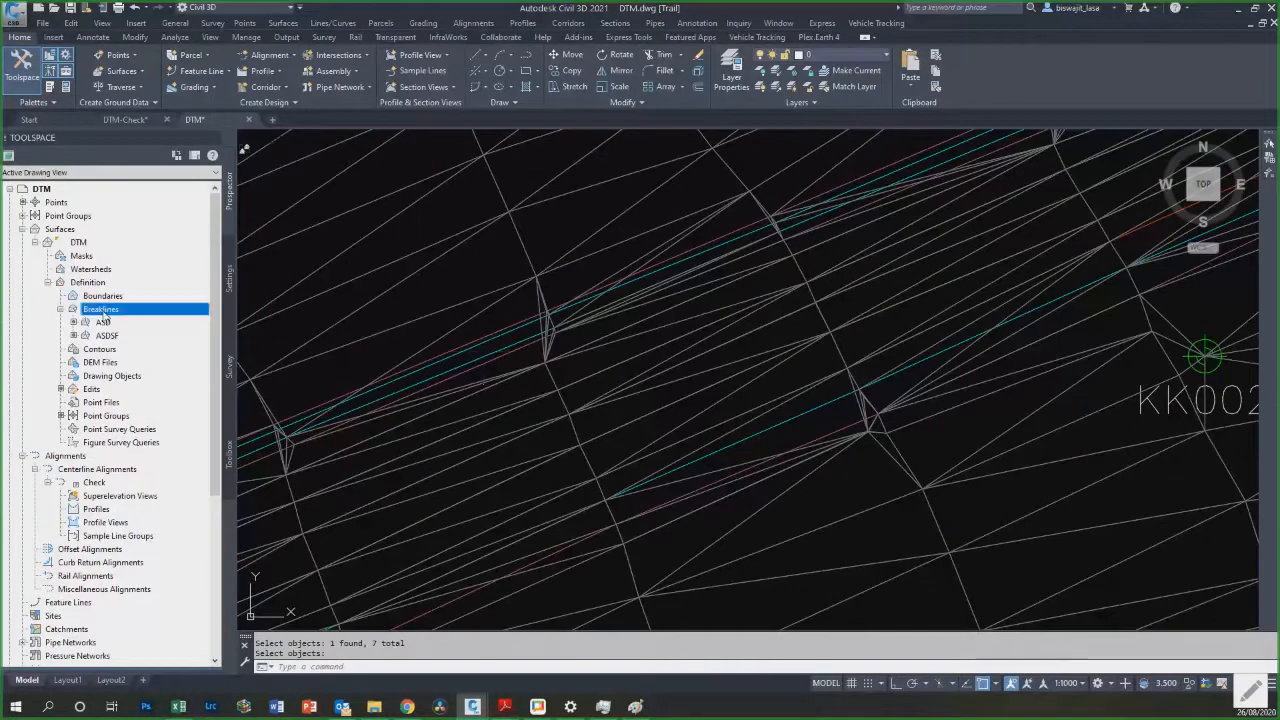
click(126, 320)
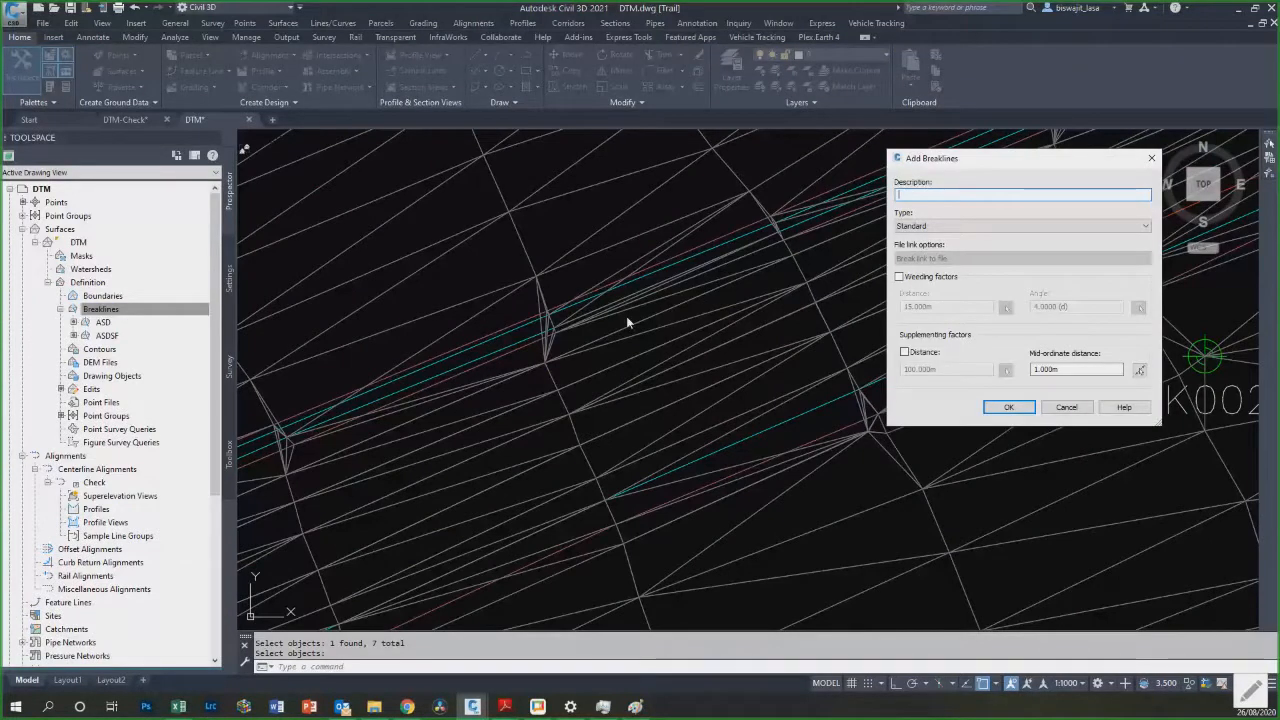
text(WDRF)
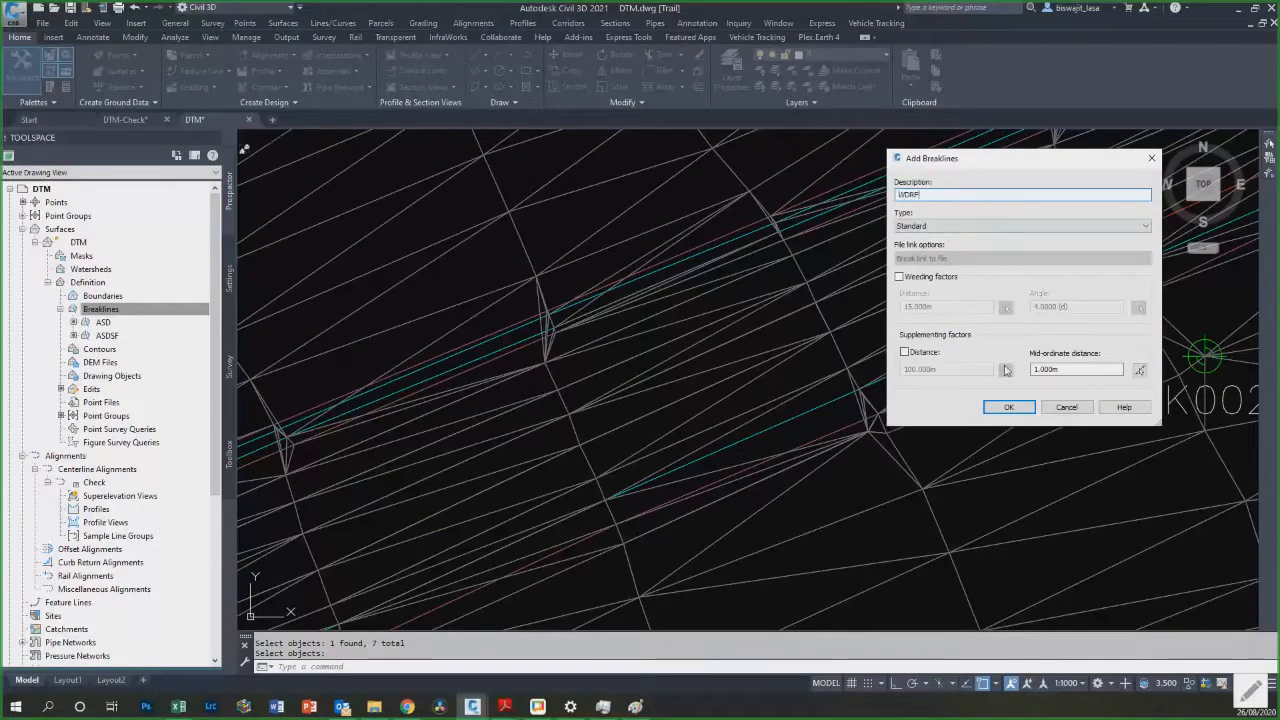
click(985, 226)
click(968, 252)
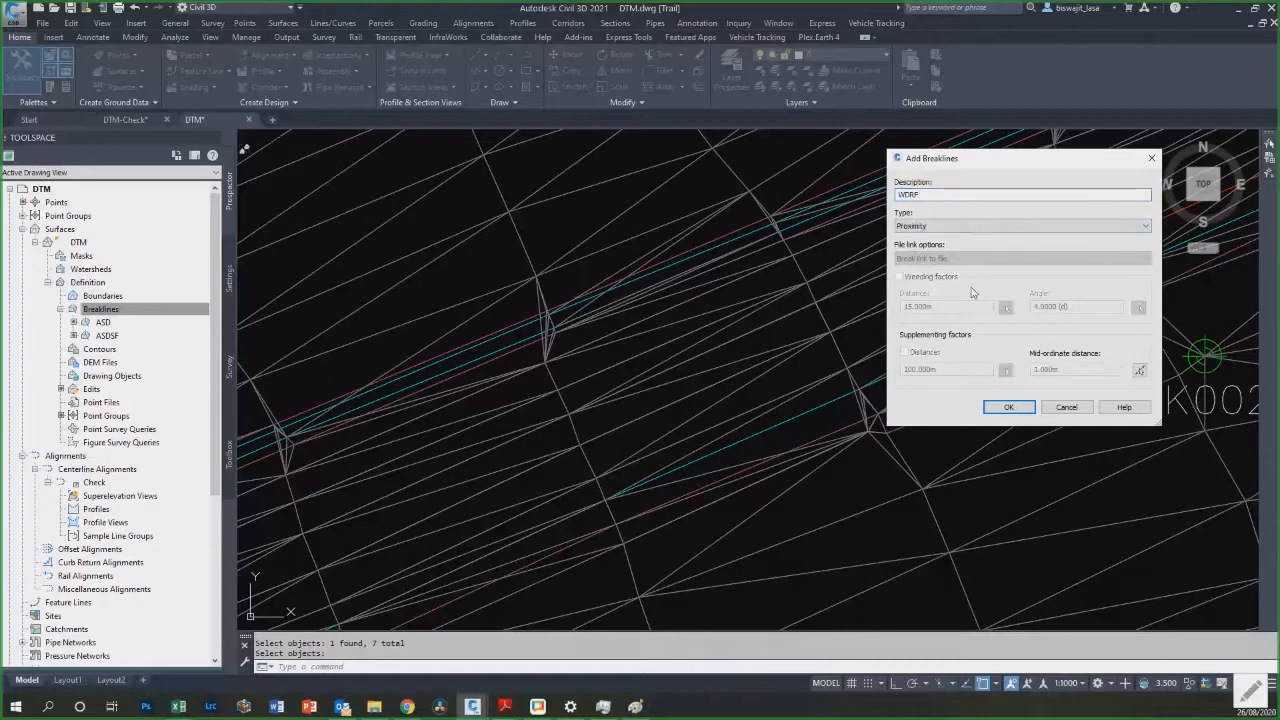
click(1008, 407)
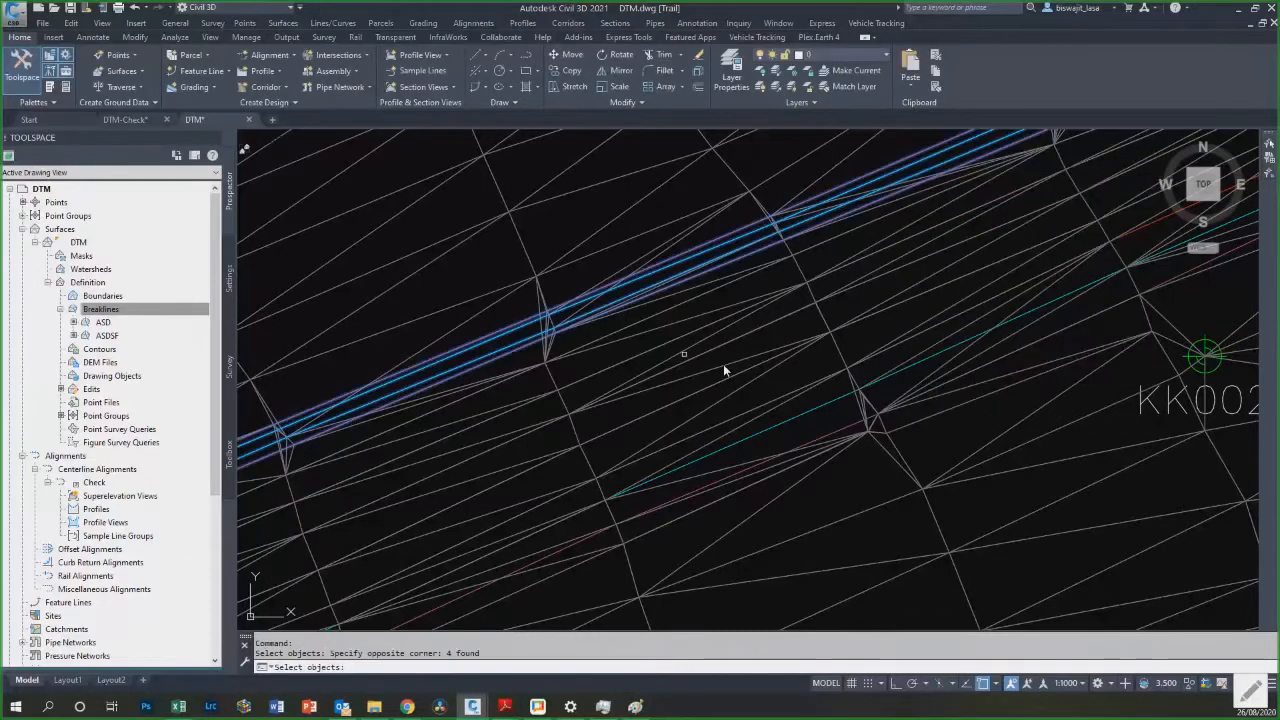
Step: Select fifteen longitudinal road lines around the side-road junctions and add them to the surface as the WDRF breaklines
scroll(868, 446, up, 3)
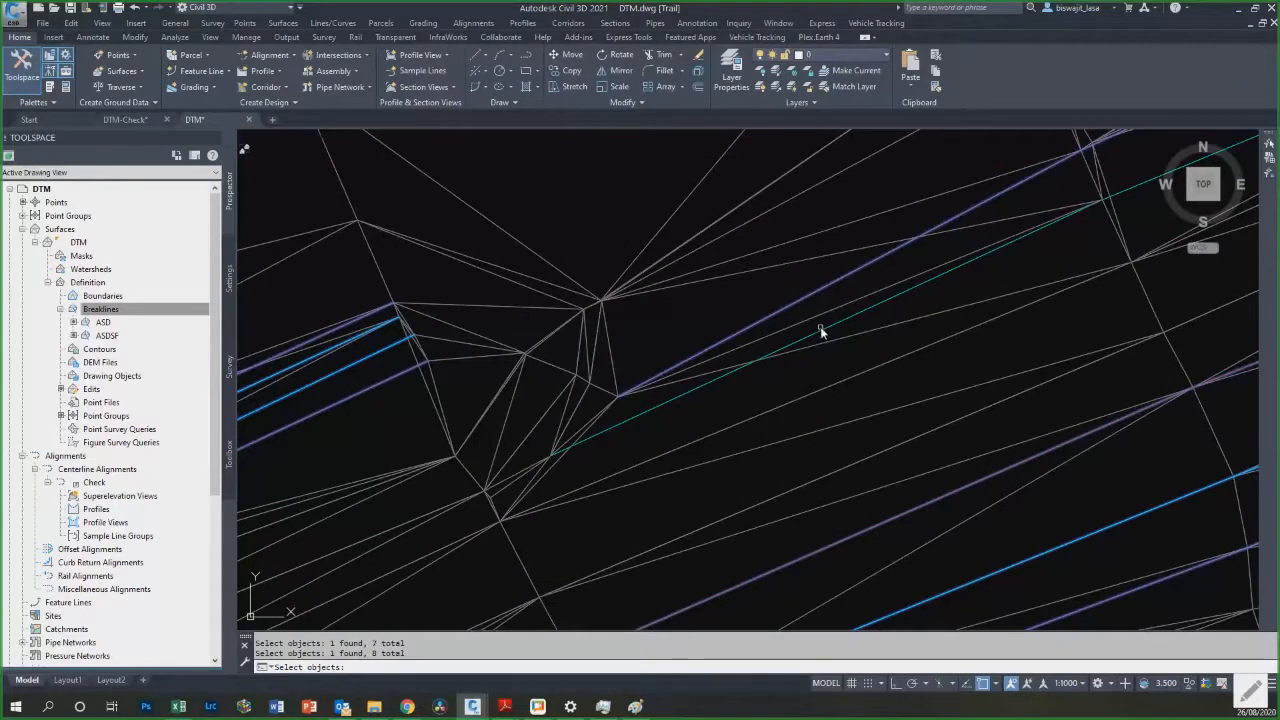
click(822, 330)
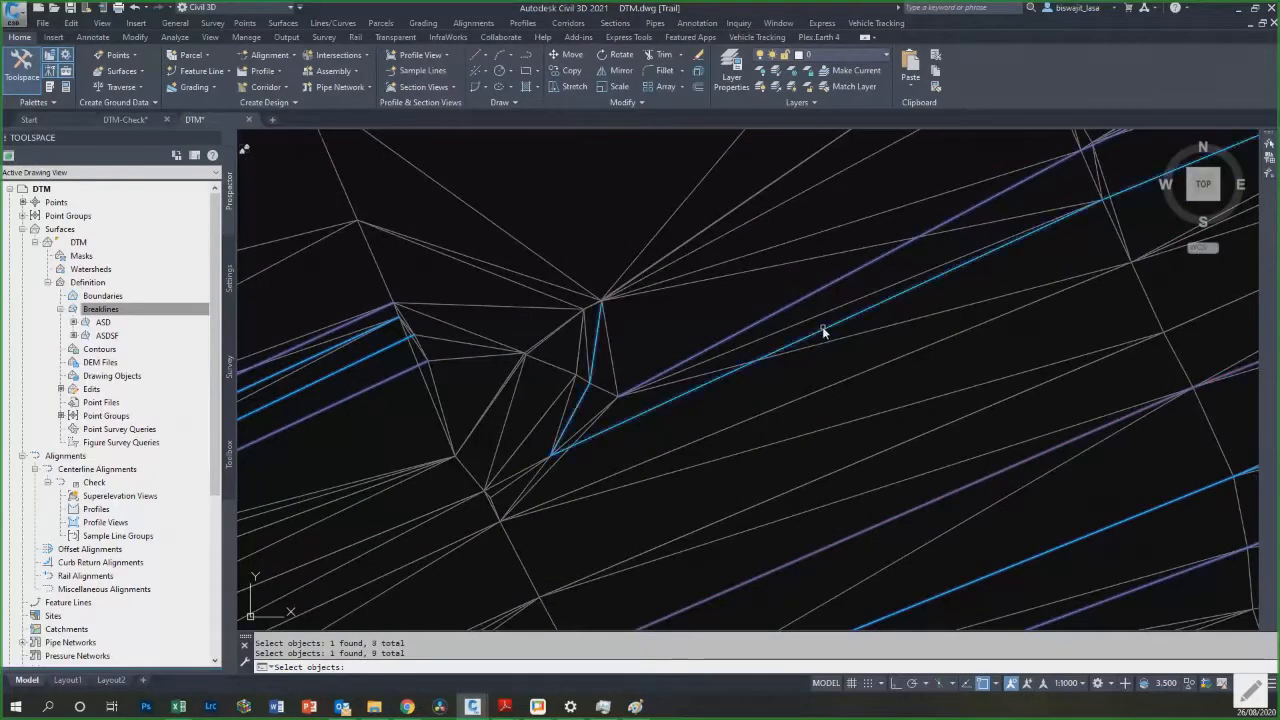
scroll(806, 327, down, 4)
scroll(687, 331, down, 2)
scroll(714, 314, up, 2)
scroll(712, 313, up, 5)
click(612, 340)
click(608, 350)
click(605, 357)
click(604, 361)
scroll(533, 355, down, 7)
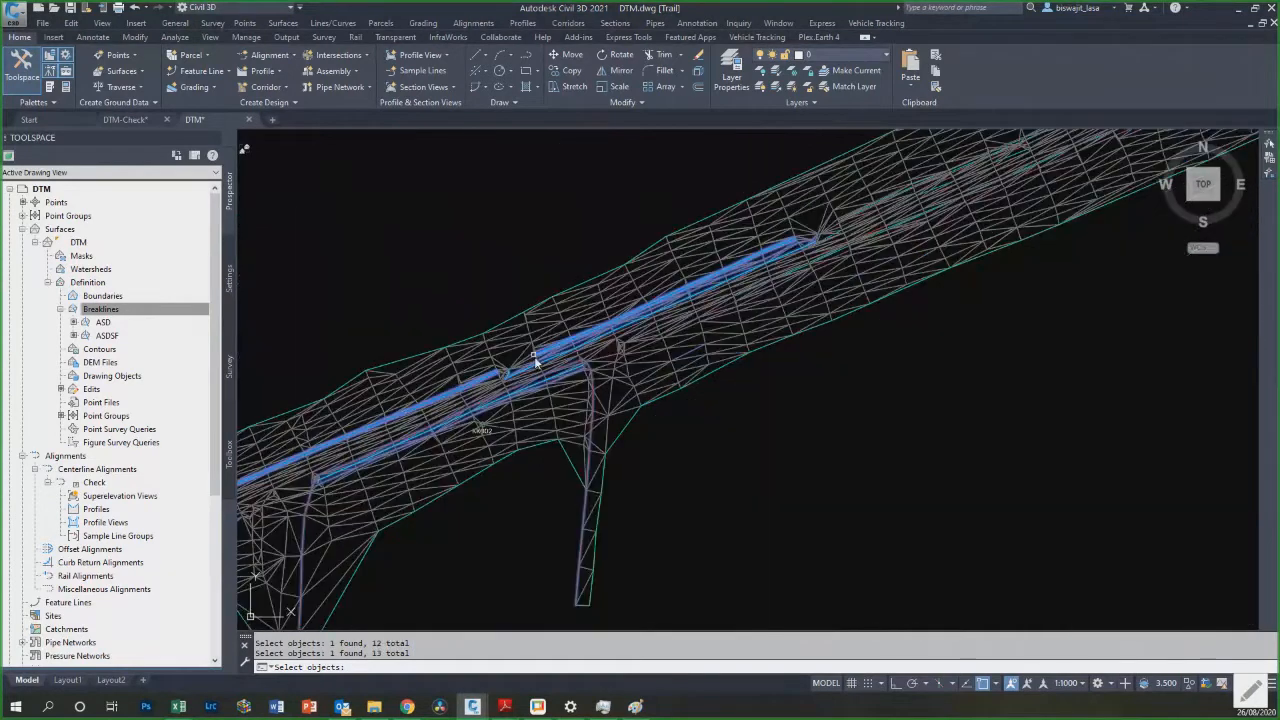
scroll(800, 270, up, 3)
click(801, 268)
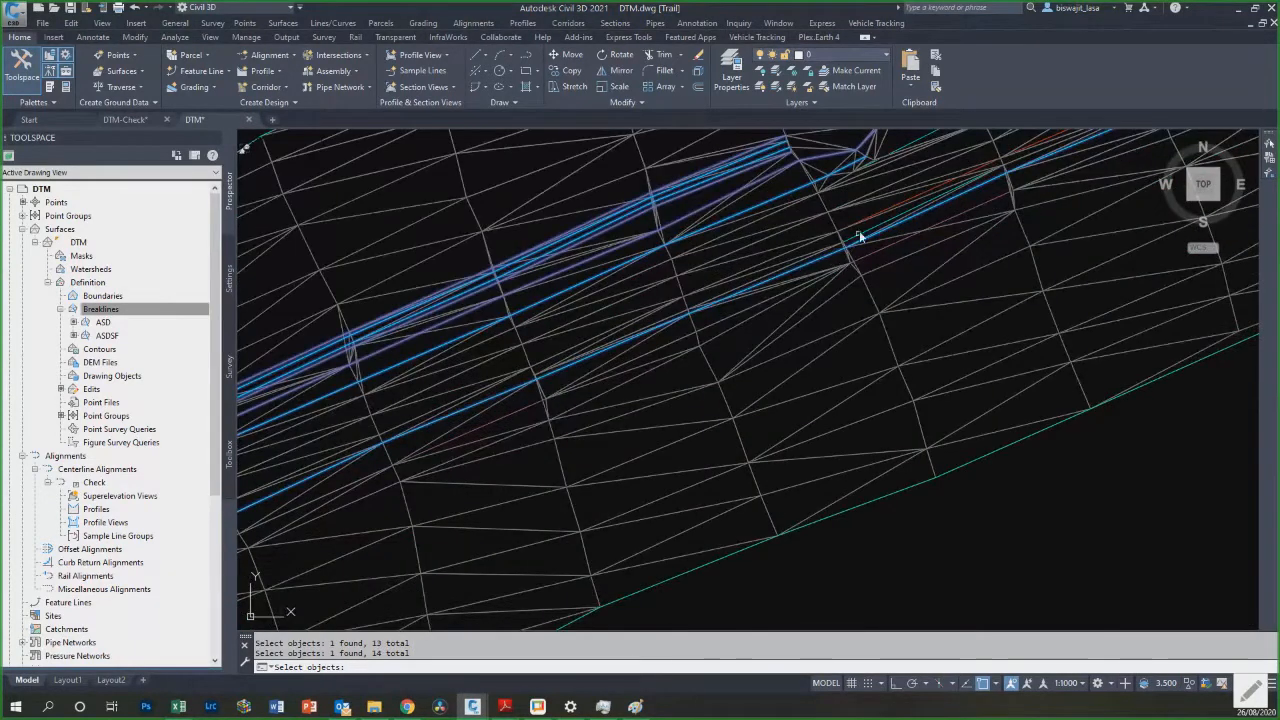
click(893, 243)
key(Return)
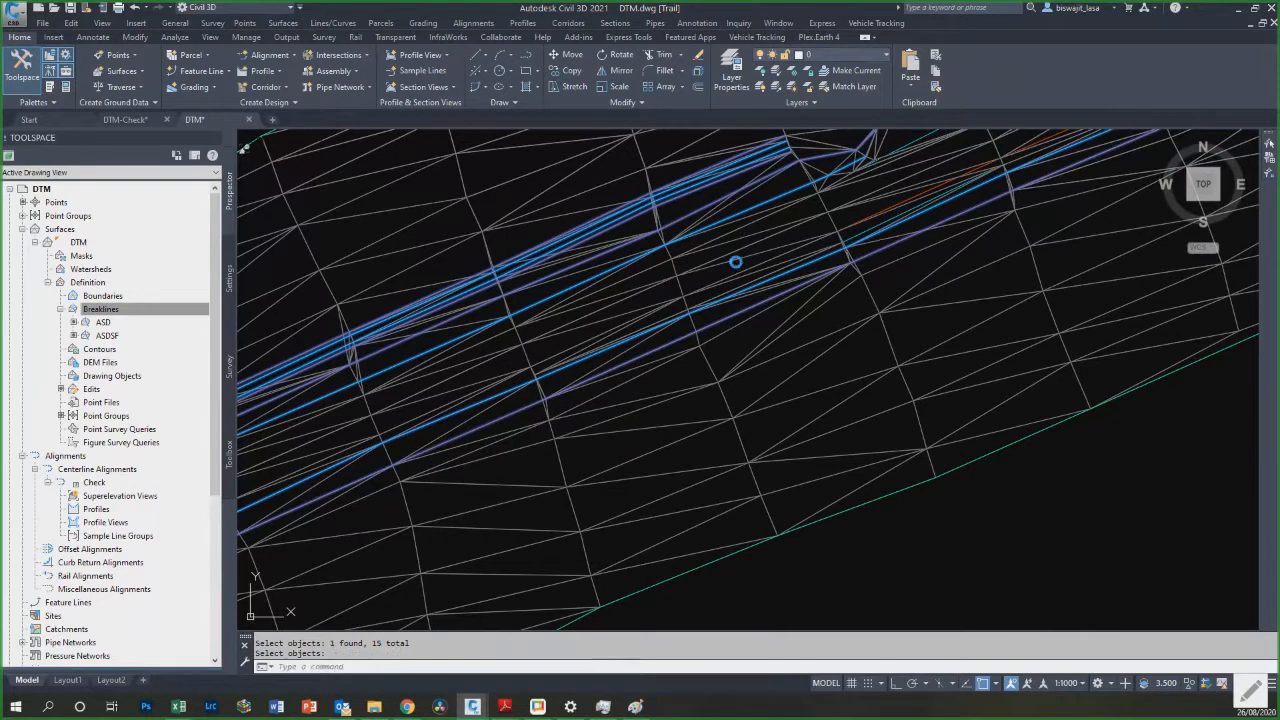
Step: Check the rebuilt triangulation along the main road and save the DTM drawing
scroll(729, 286, down, 5)
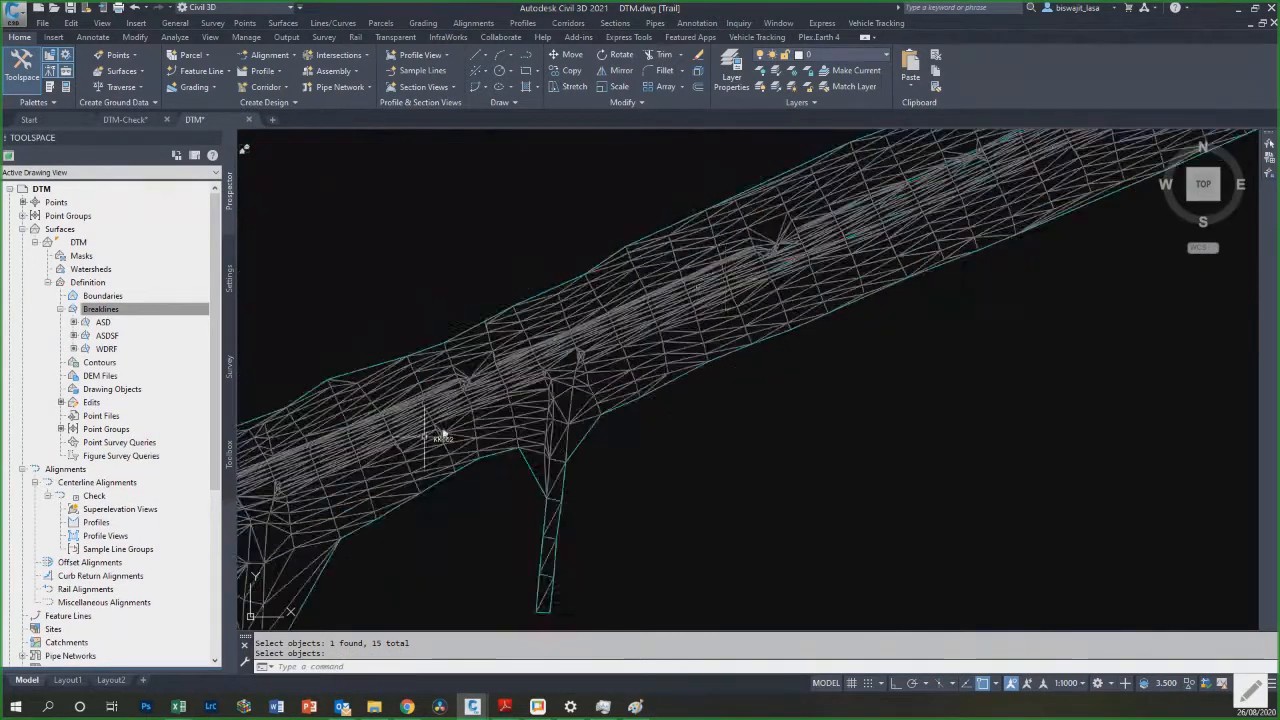
scroll(787, 305, down, 2)
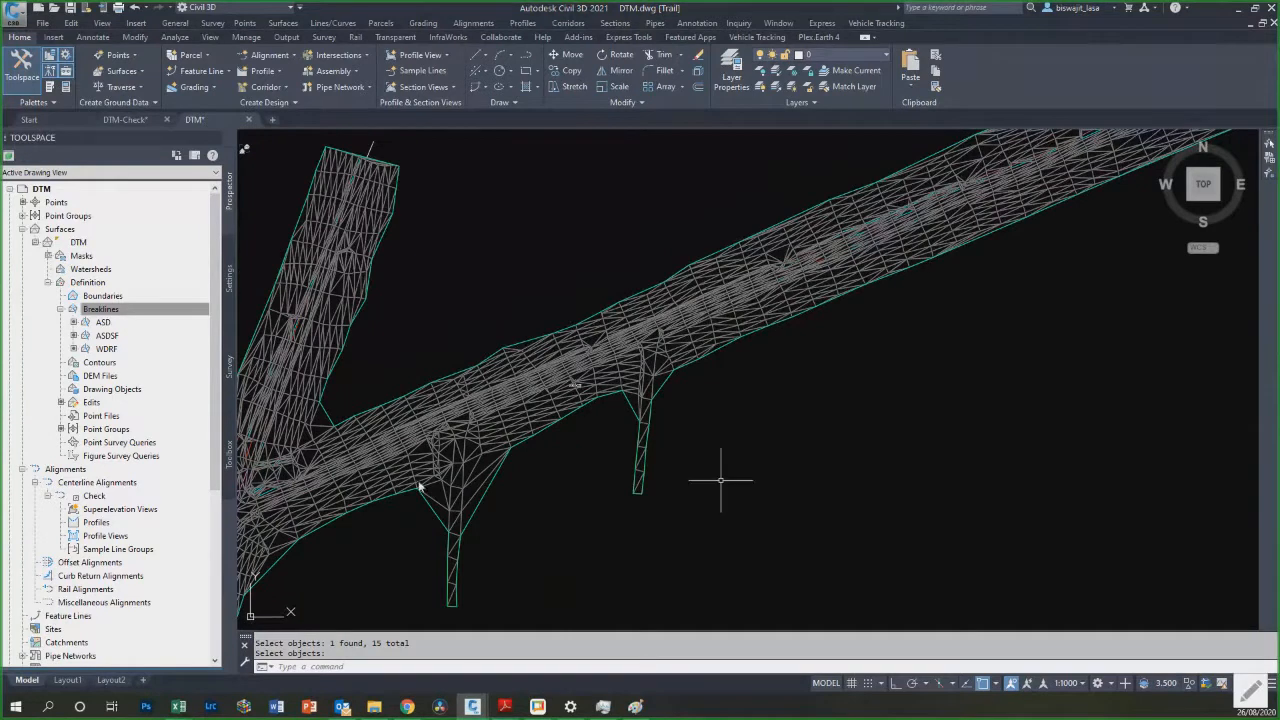
key(ctrl+s)
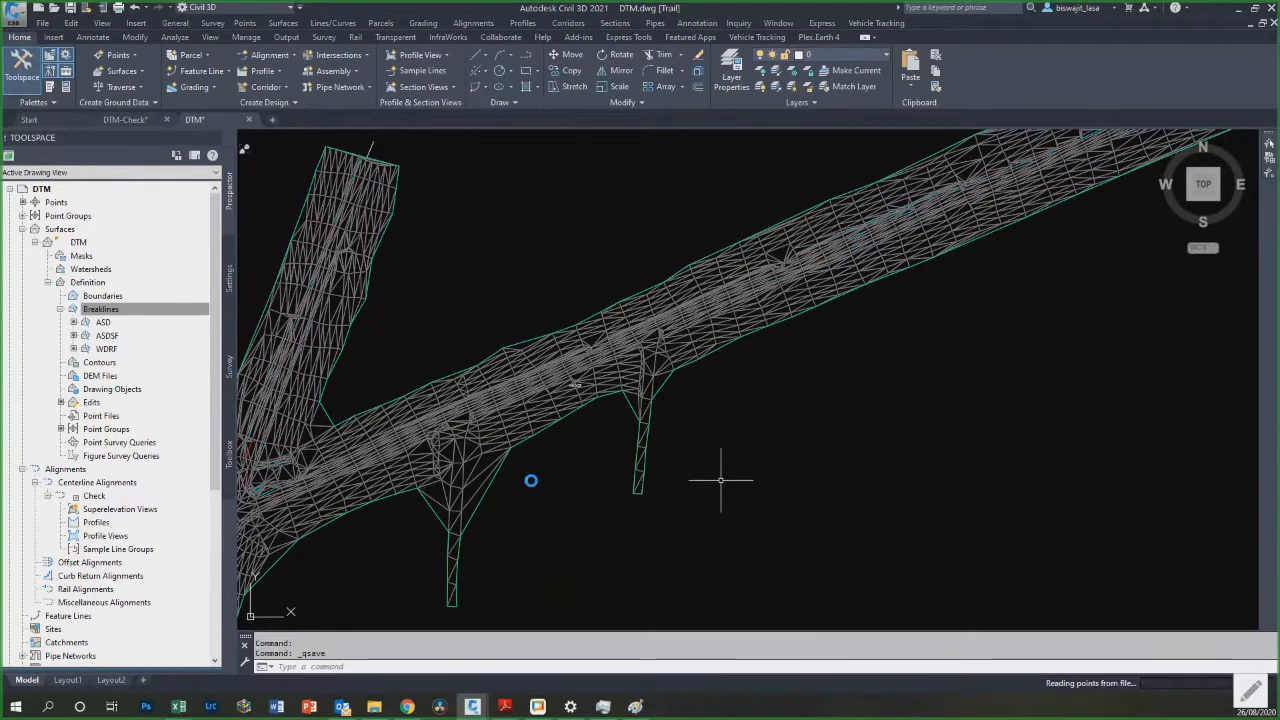
Step: Switch to the DTM-Check drawing and examine the DTM profile at the circled location and along the start of the alignment
key(ctrl+Tab)
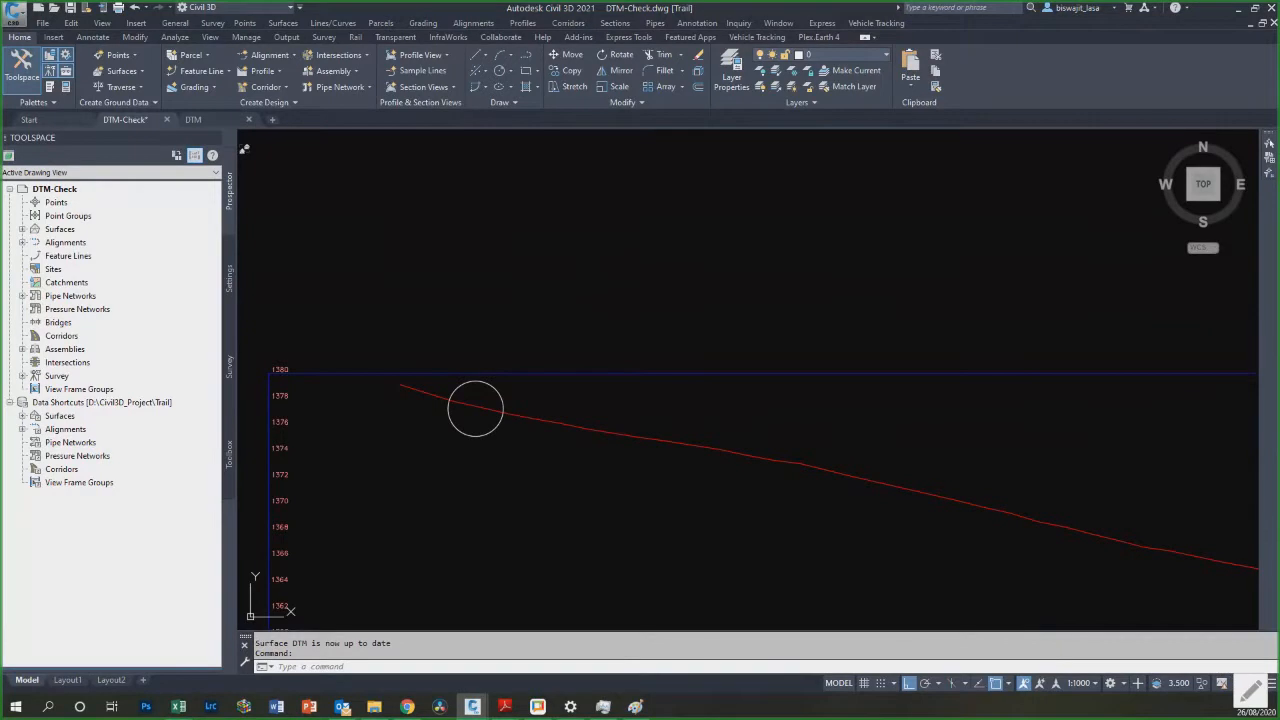
scroll(508, 421, down, 4)
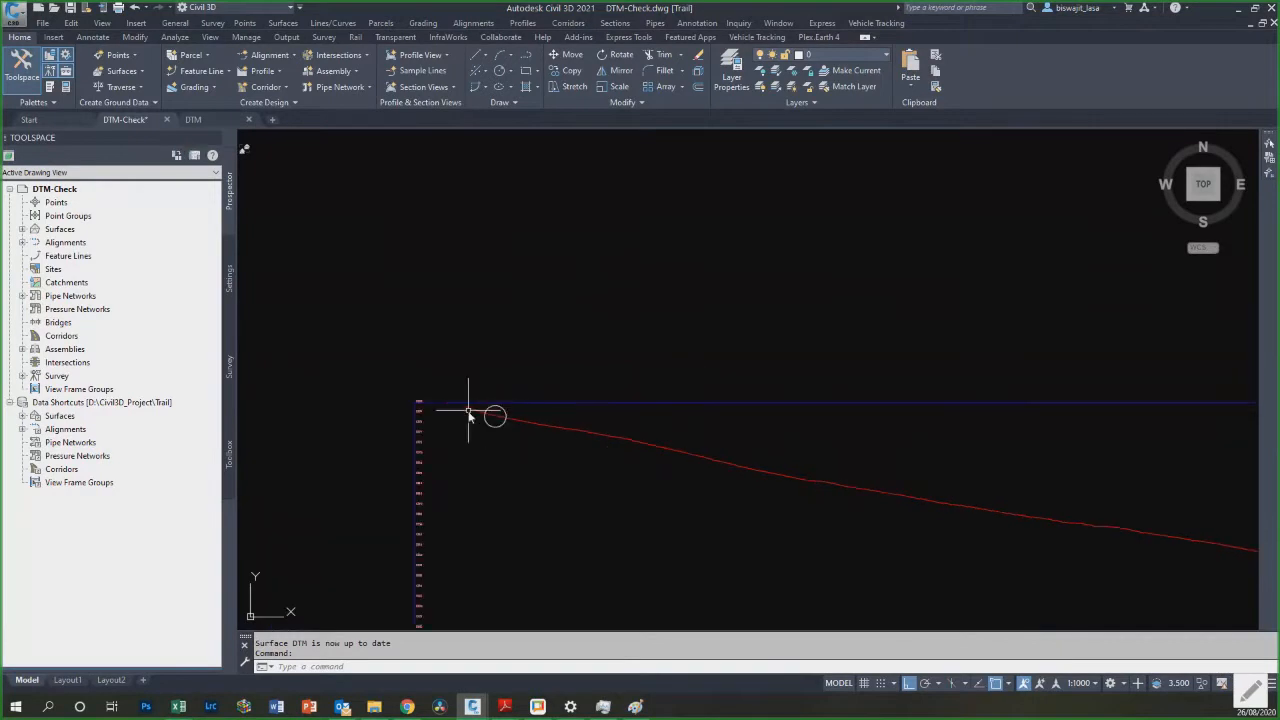
scroll(862, 487, up, 3)
scroll(393, 395, down, 3)
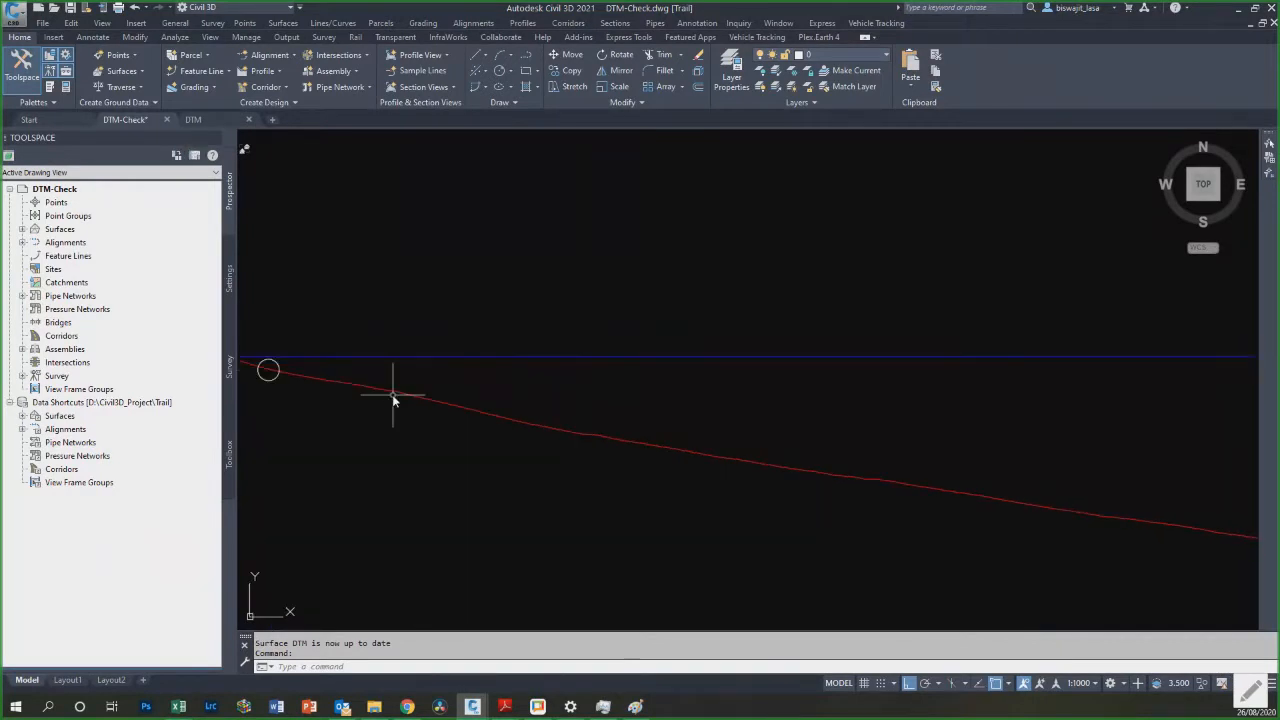
scroll(367, 374, down, 3)
scroll(314, 380, up, 2)
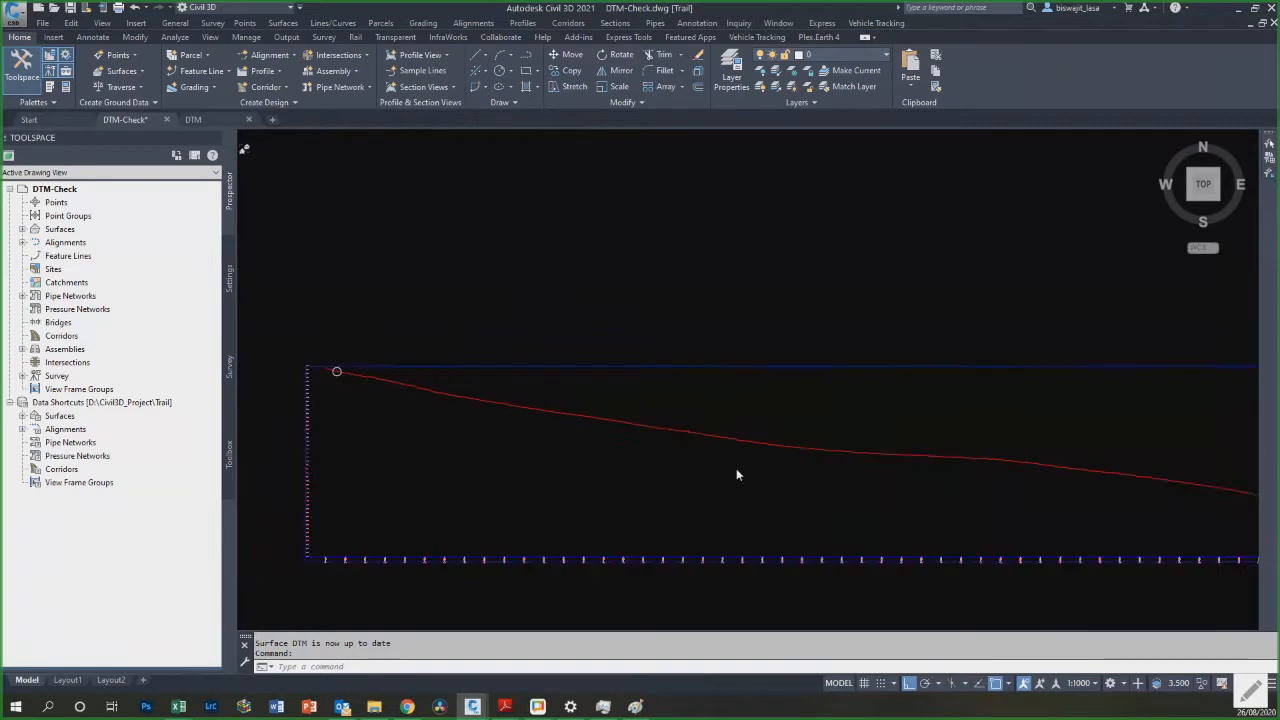
scroll(309, 351, up, 2)
scroll(360, 380, down, 5)
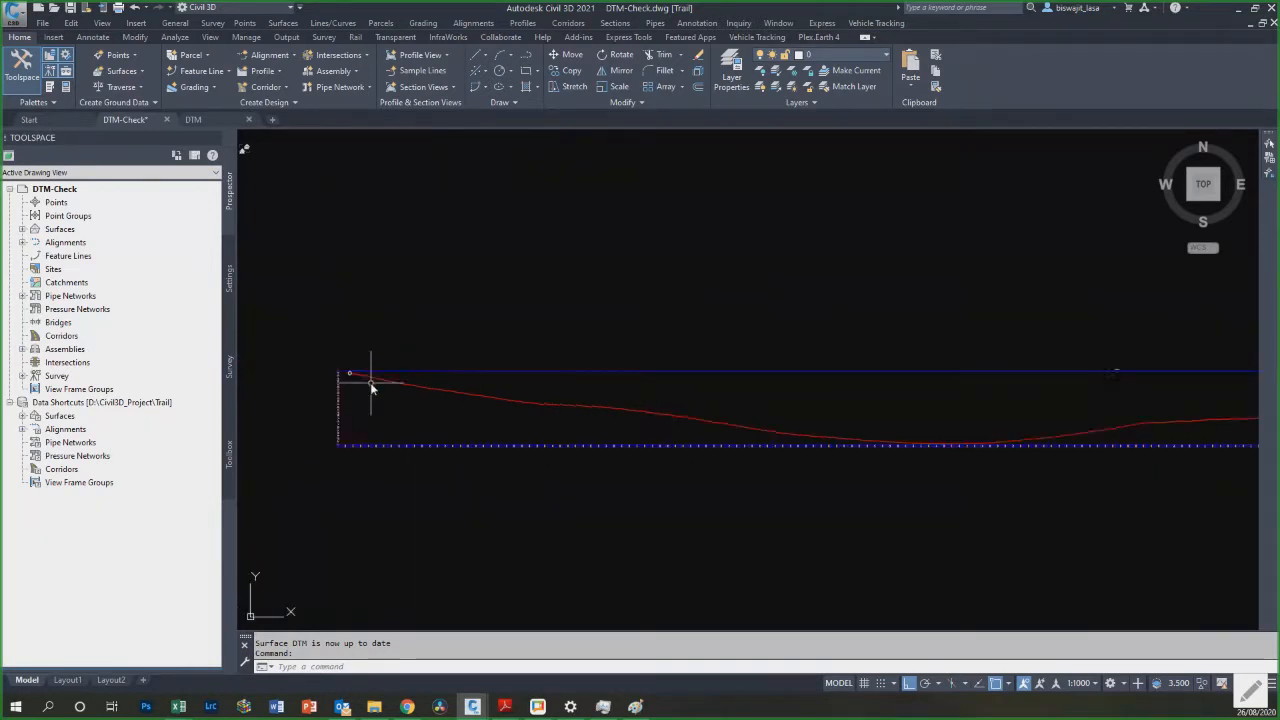
Step: Examine the DTM profile closely at the circled location and along the slope following it for irregularities
scroll(1111, 403, down, 2)
scroll(615, 387, up, 7)
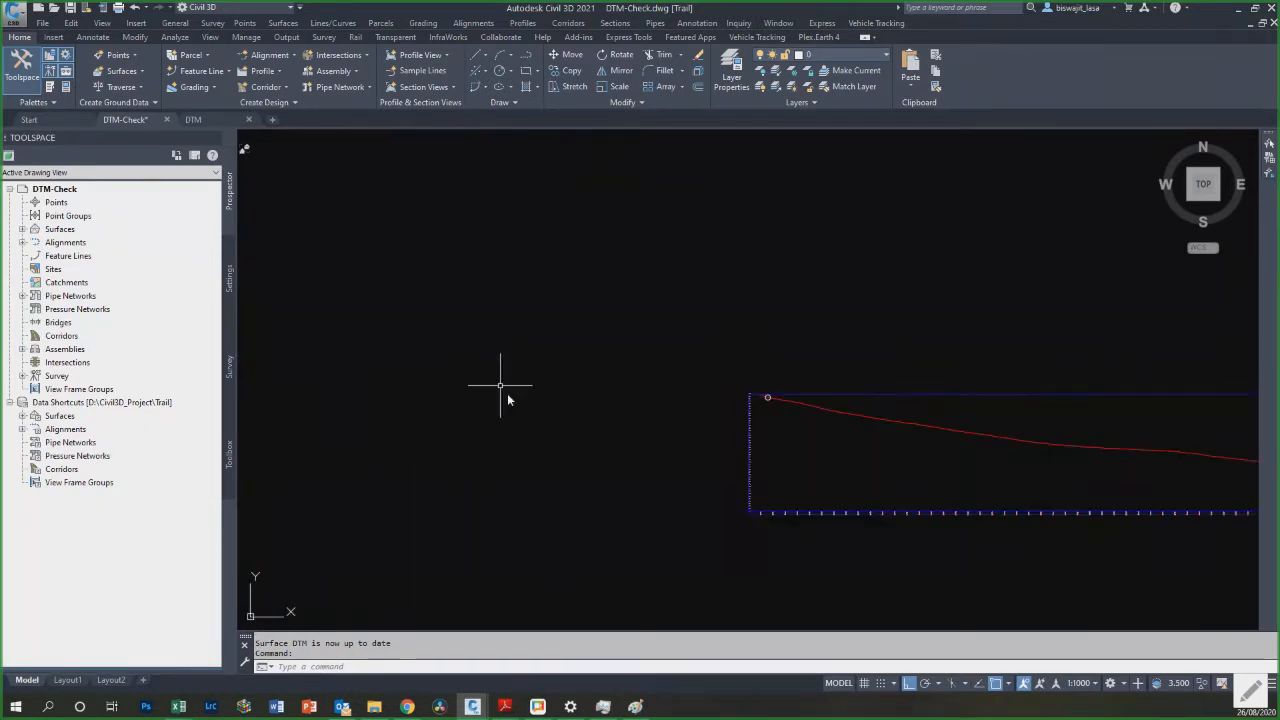
scroll(900, 410, up, 3)
scroll(560, 358, up, 4)
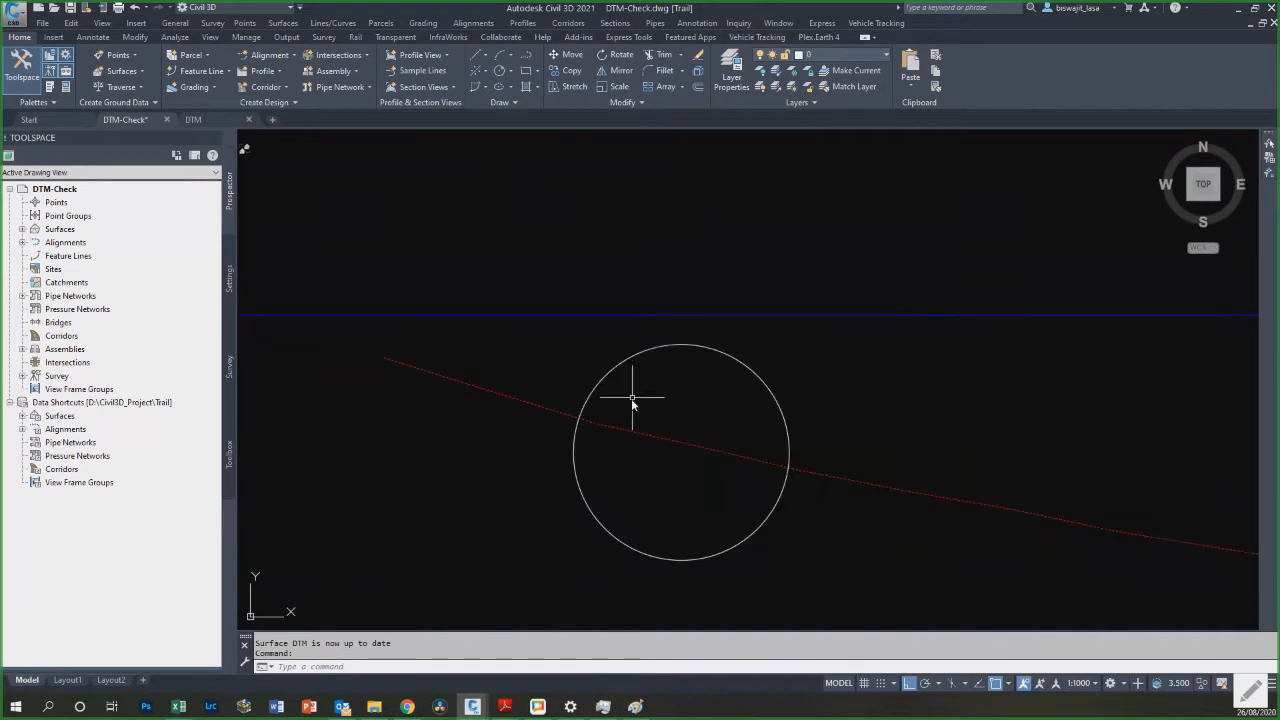
text(p)
key(Return)
drag(734, 480, 251, 380)
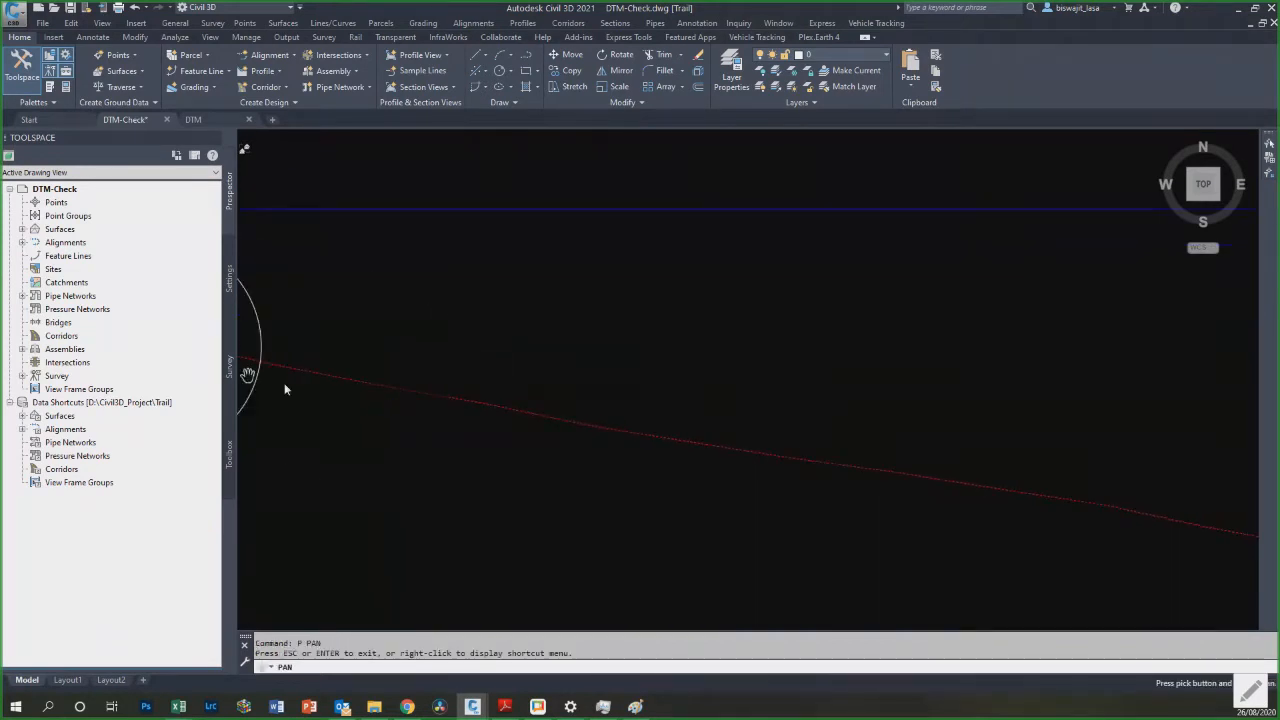
drag(840, 440, 549, 380)
scroll(610, 429, down, 6)
drag(870, 480, 360, 407)
scroll(422, 416, up, 2)
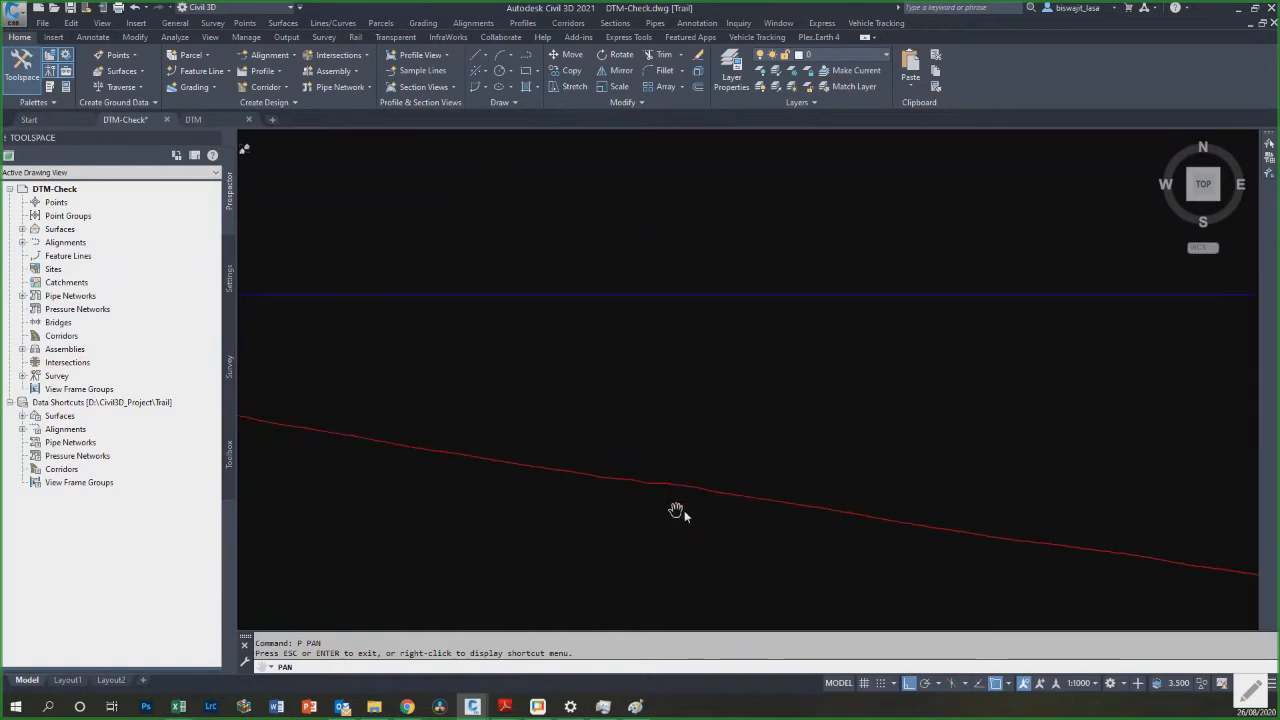
drag(704, 502, 661, 498)
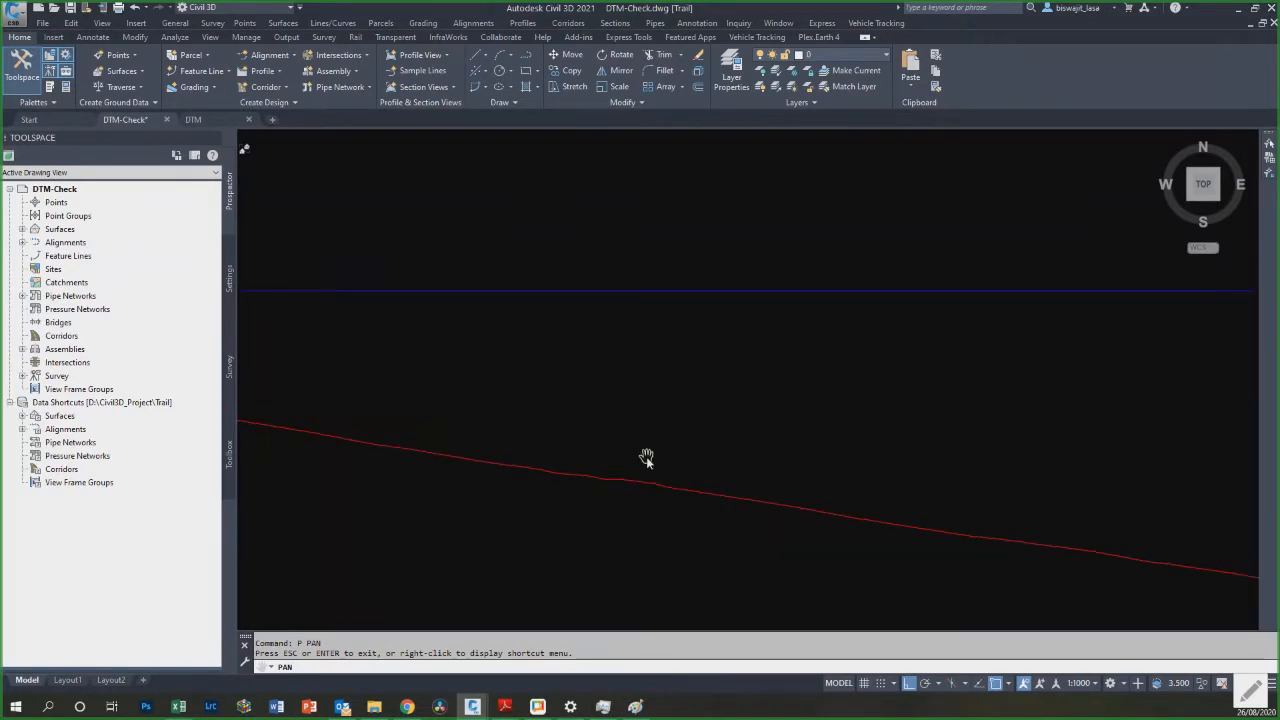
Step: Examine the remaining DTM profile across the low point and rising section towards the alignment's end
scroll(712, 428, down, 2)
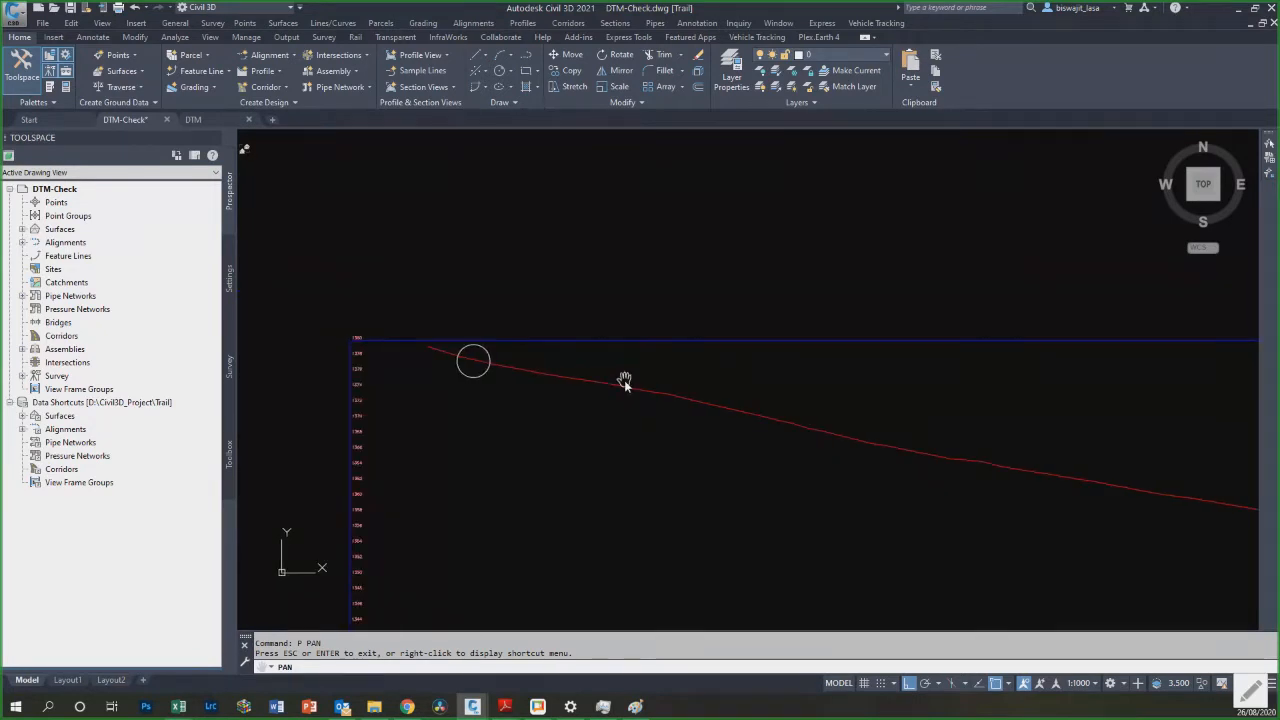
scroll(490, 381, down, 2)
drag(816, 430, 557, 429)
scroll(559, 437, down, 2)
scroll(559, 437, down, 3)
scroll(797, 486, up, 4)
drag(1023, 457, 509, 500)
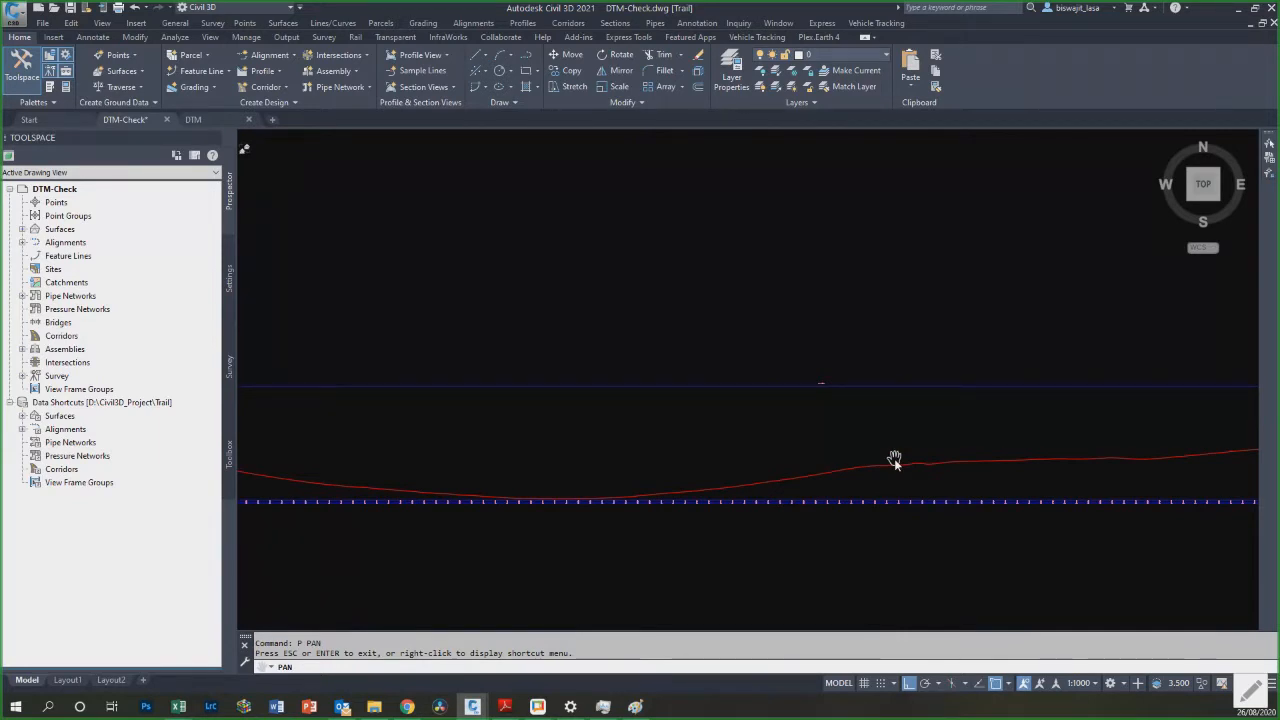
scroll(866, 451, down, 5)
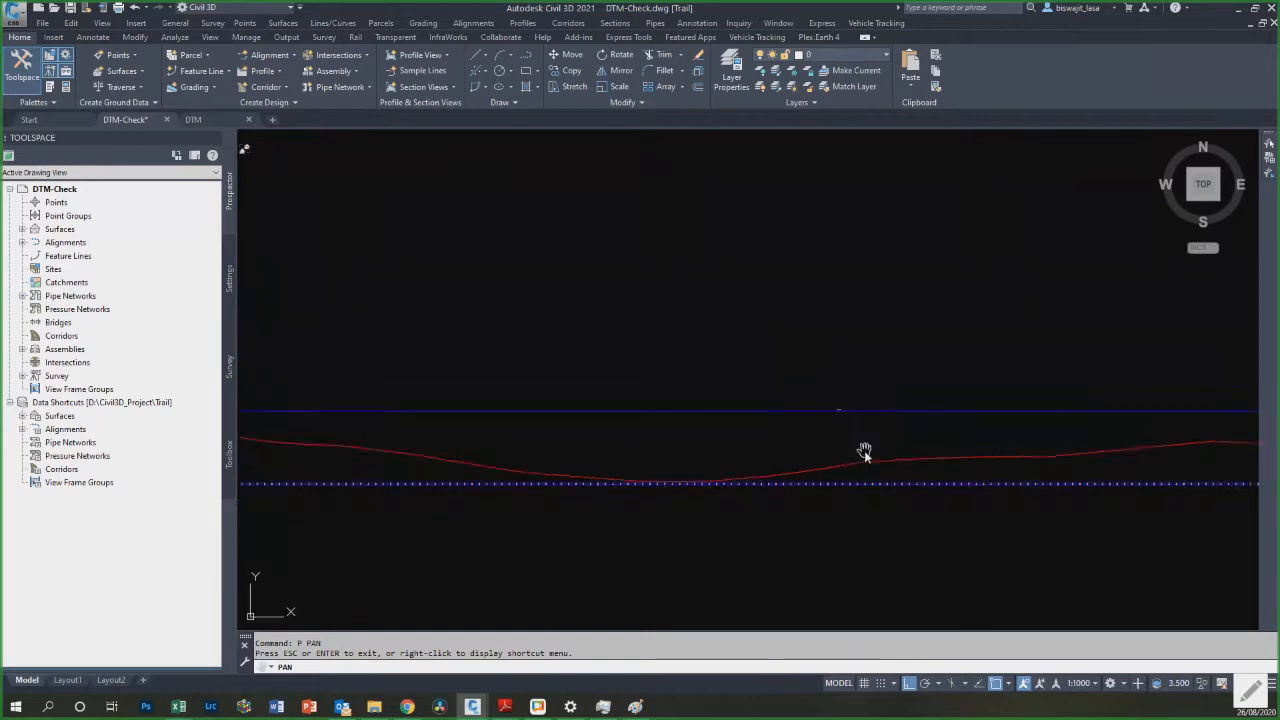
scroll(589, 430, down, 2)
scroll(484, 413, up, 2)
key(Escape)
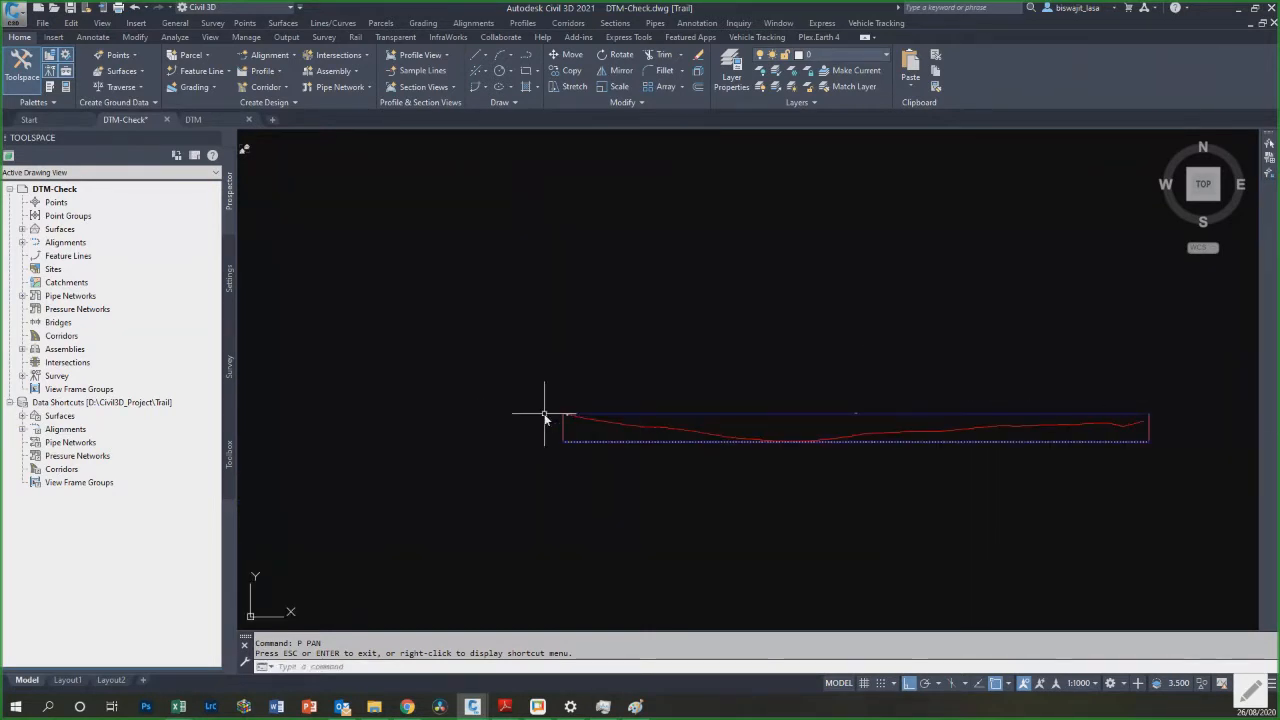
Step: Save the DTM-Check drawing after viewing the whole profile
scroll(716, 435, up, 2)
scroll(480, 449, down, 4)
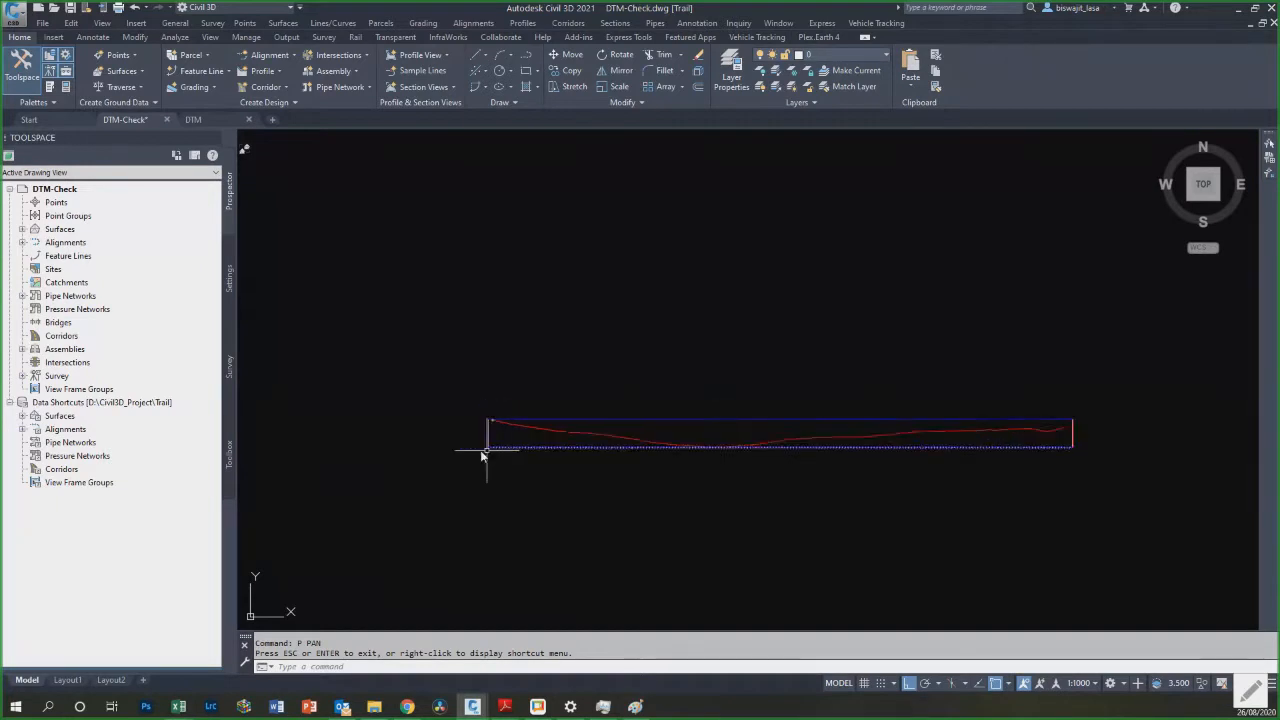
key(Escape)
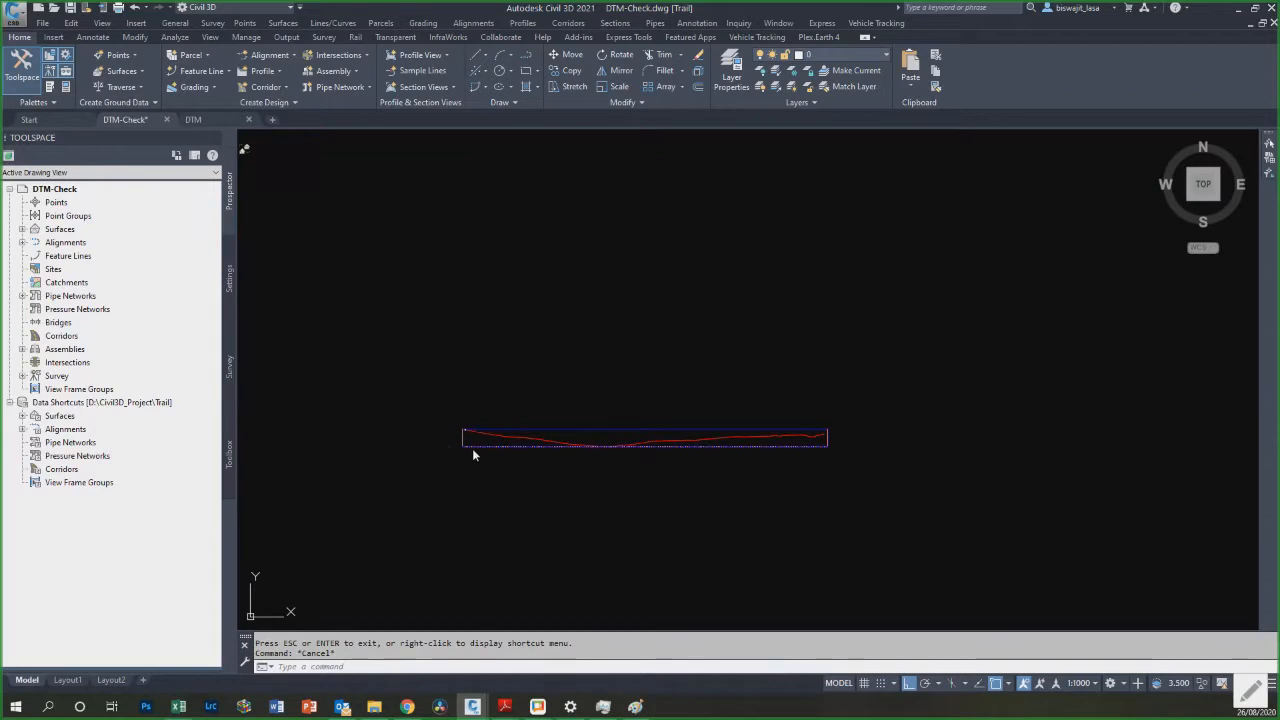
key(ctrl+s)
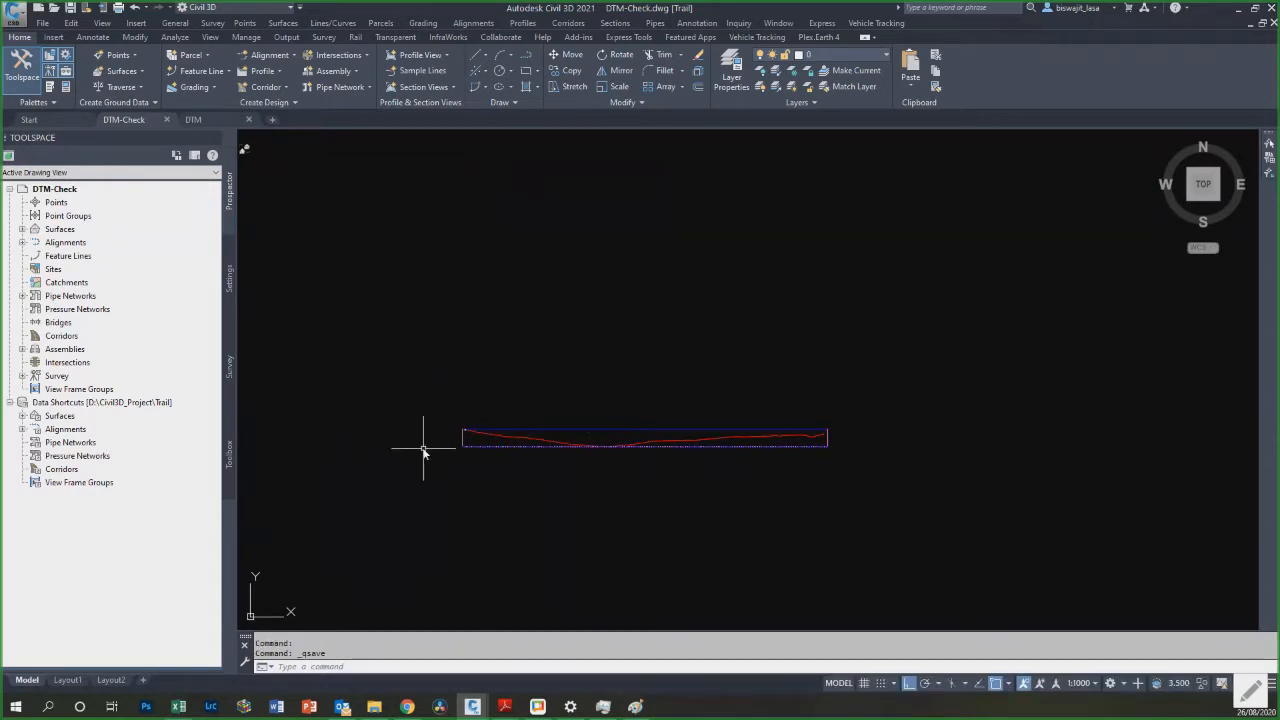
Step: Create a sample line group on the Check alignment that samples the DTM surface, and choose sample line creation by range of stations
scroll(255, 370, down, 4)
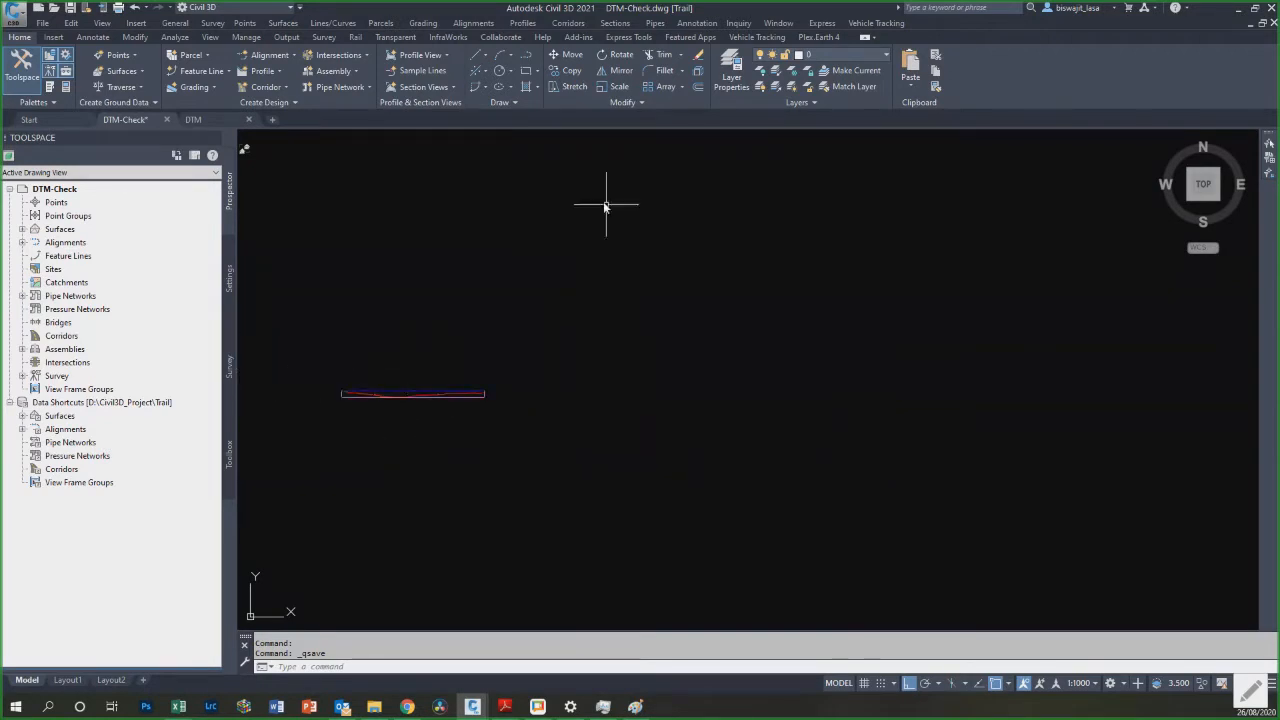
click(618, 23)
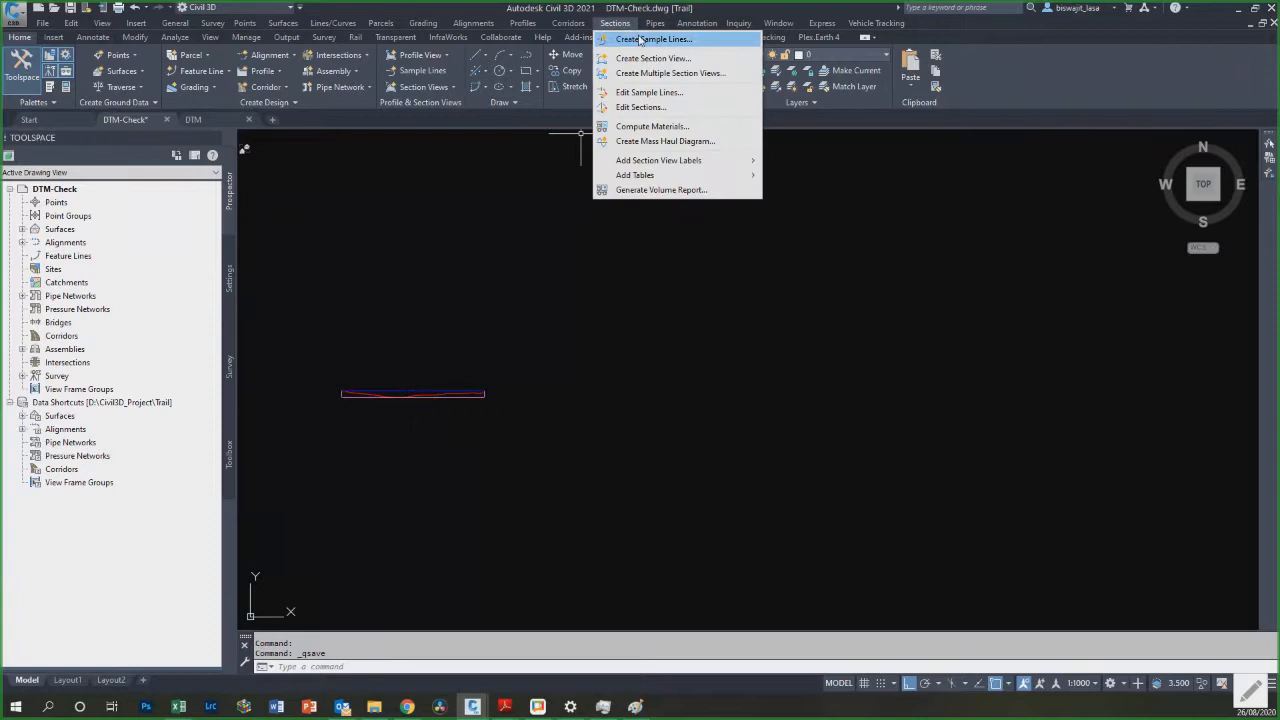
click(658, 42)
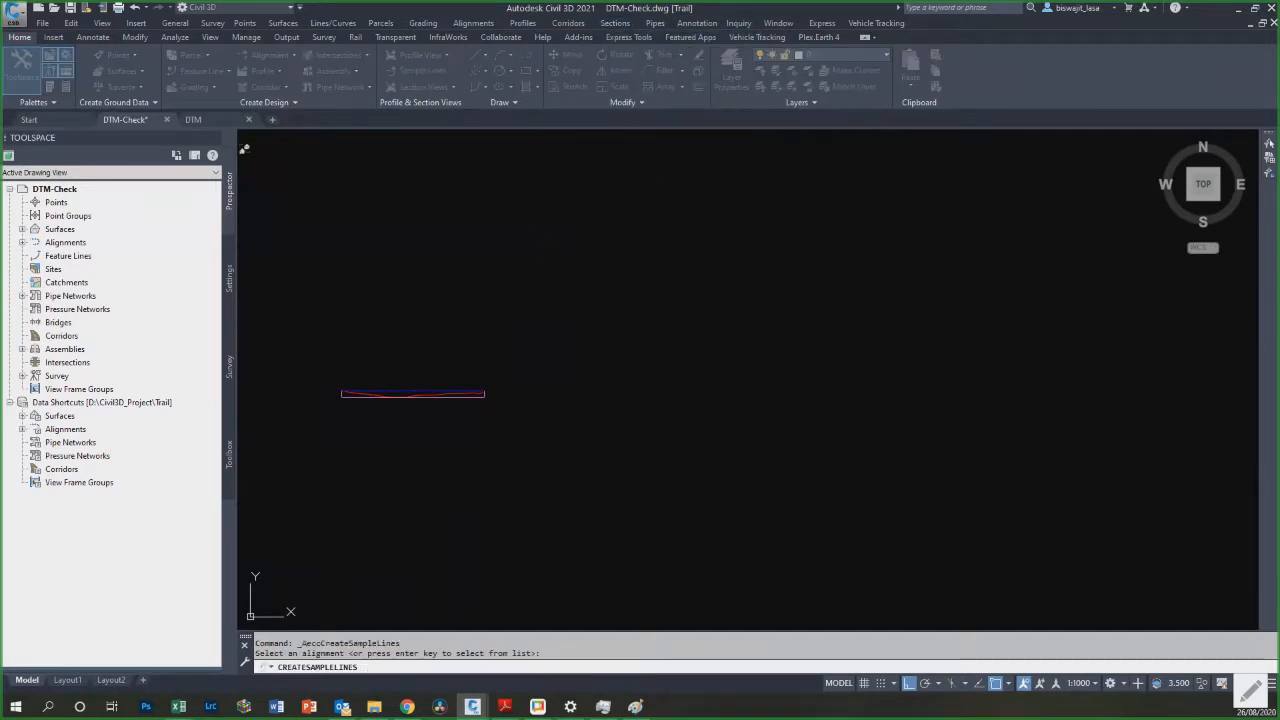
key(Return)
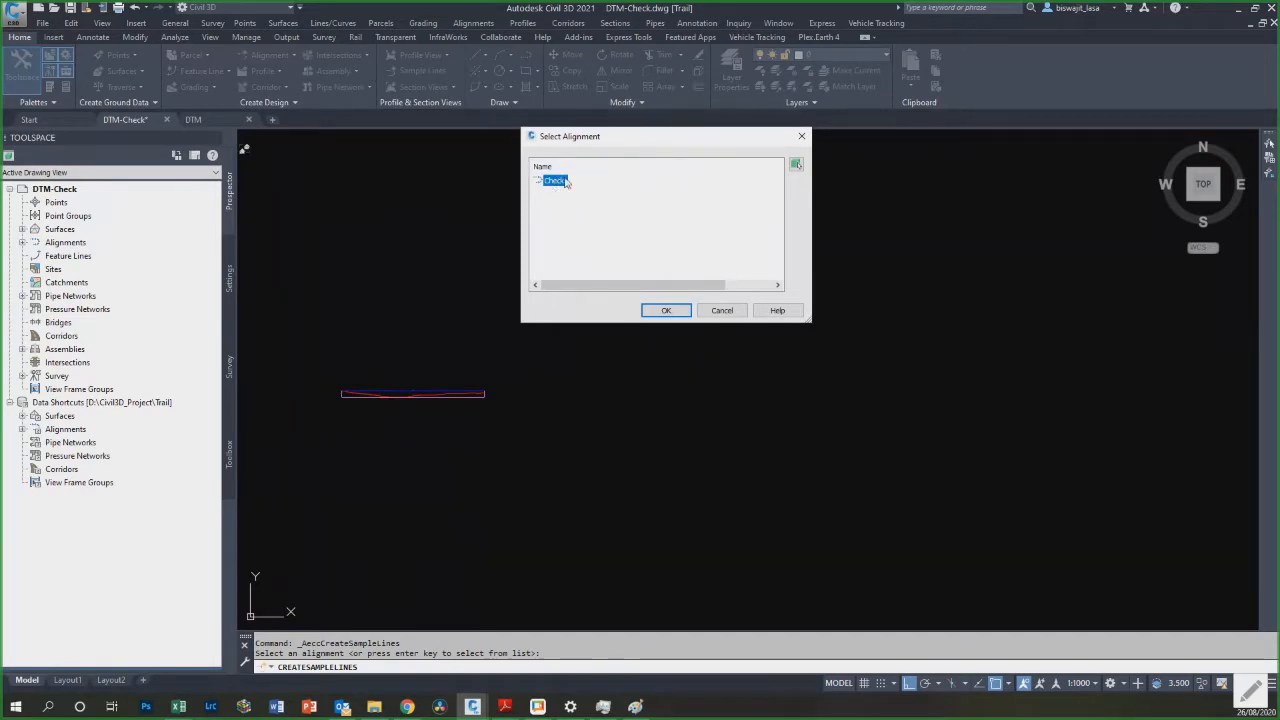
click(666, 310)
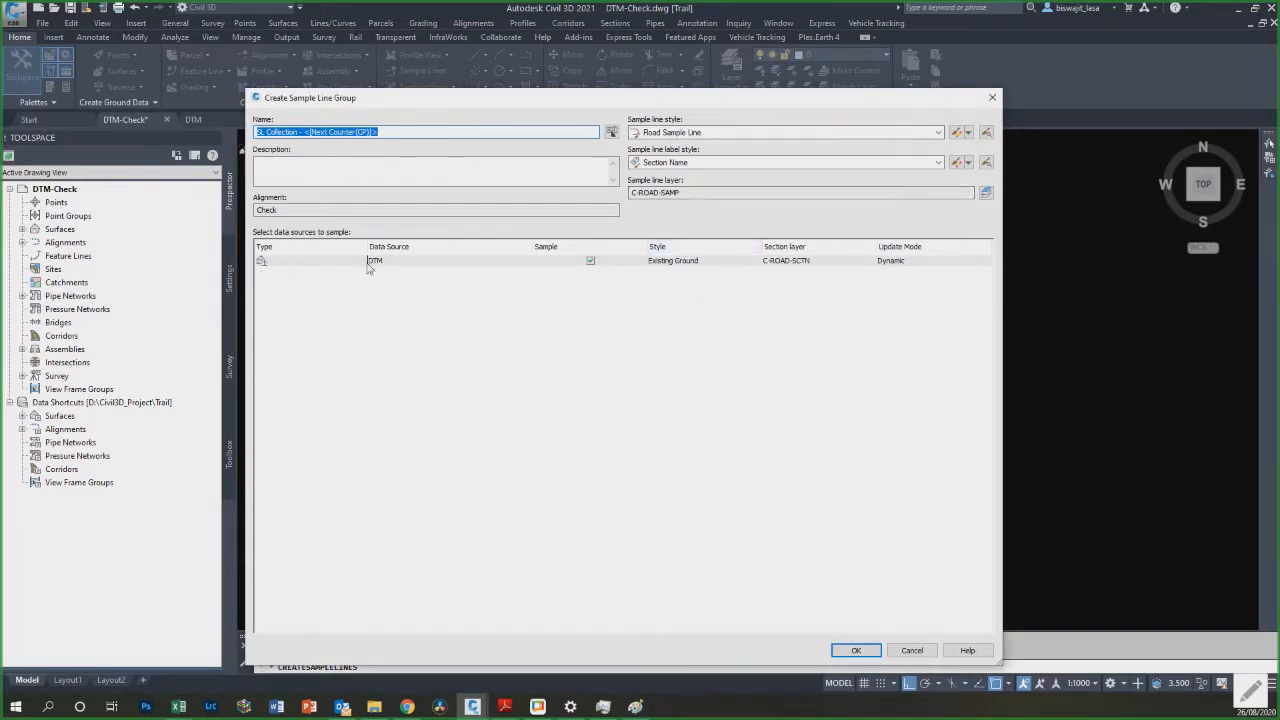
click(366, 266)
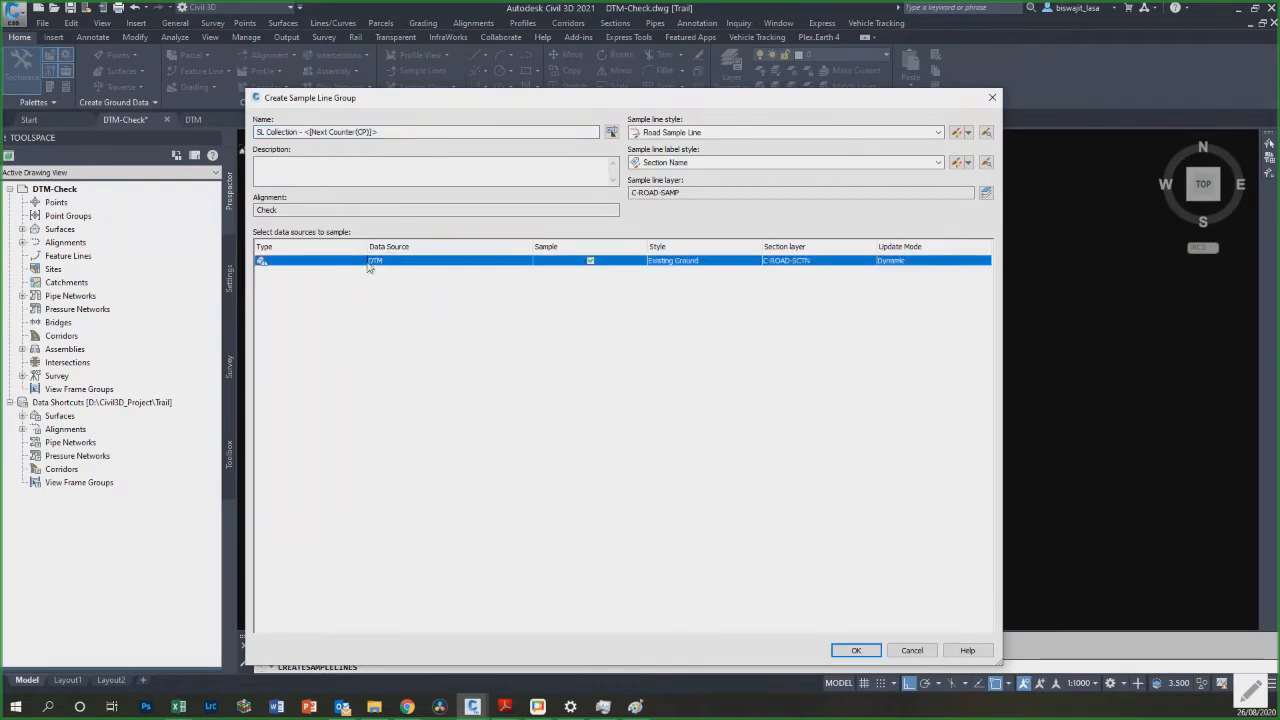
click(858, 650)
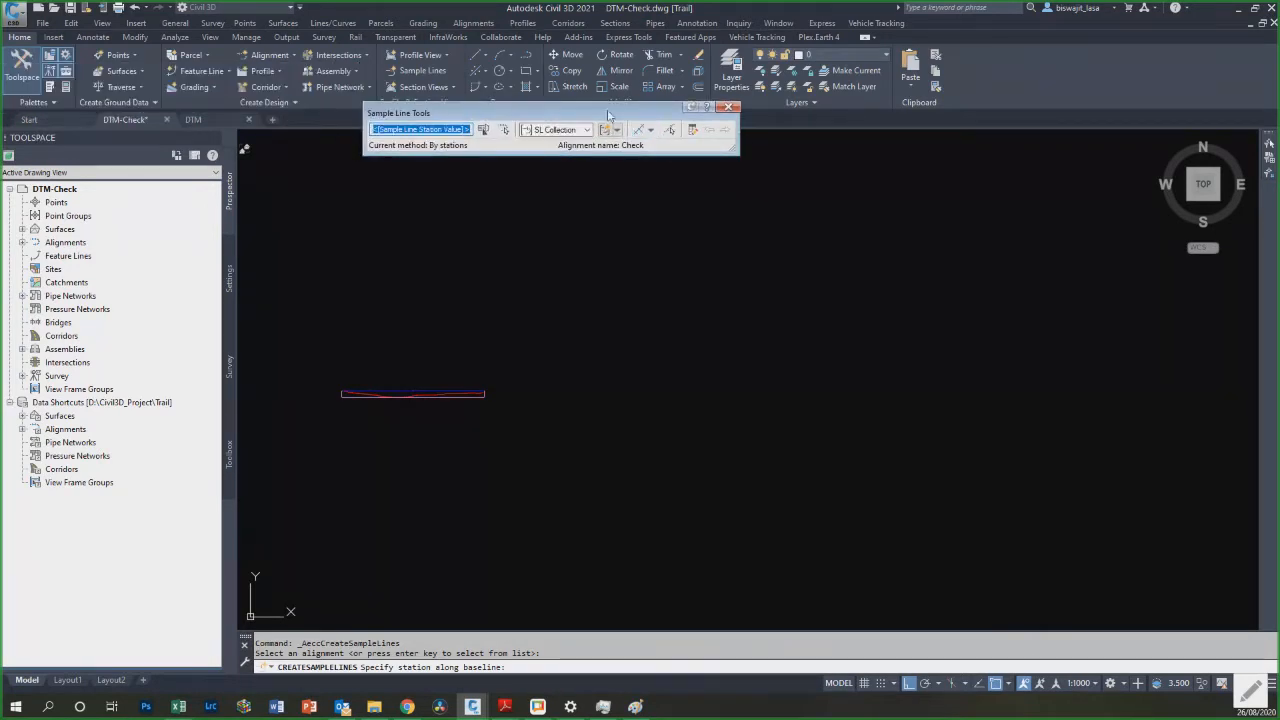
click(651, 130)
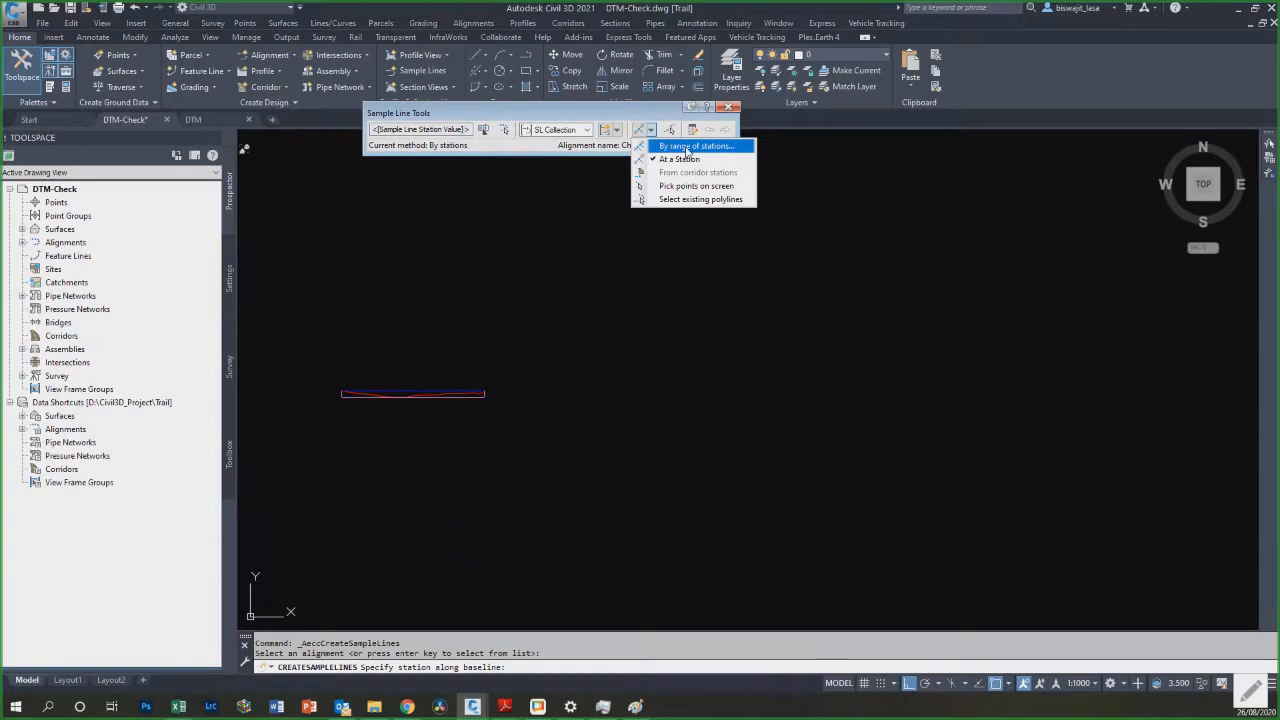
click(687, 148)
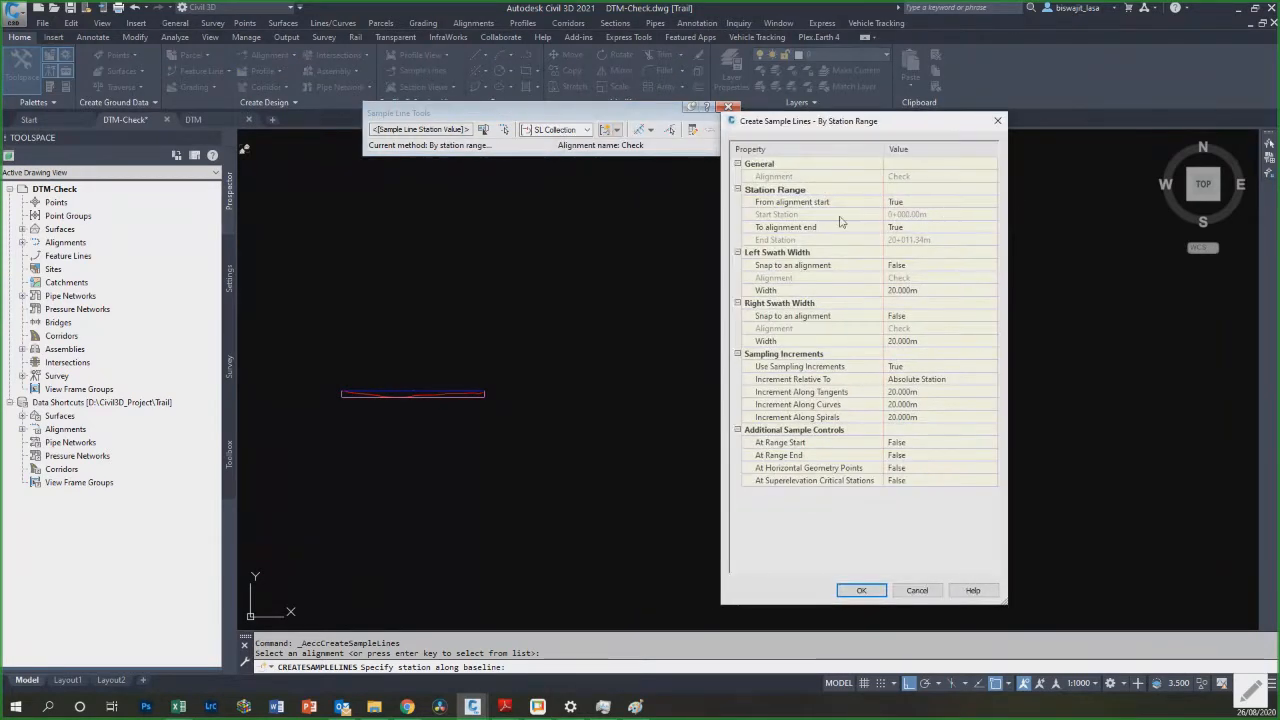
click(891, 203)
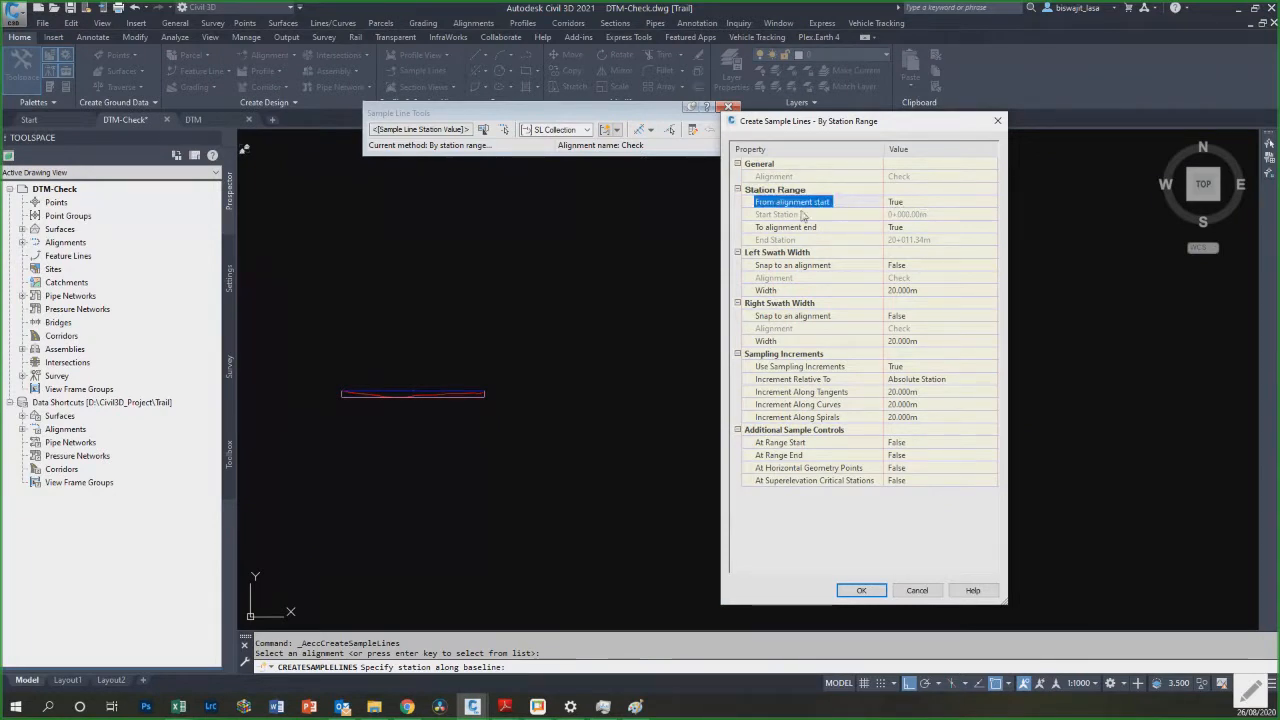
click(913, 202)
click(912, 215)
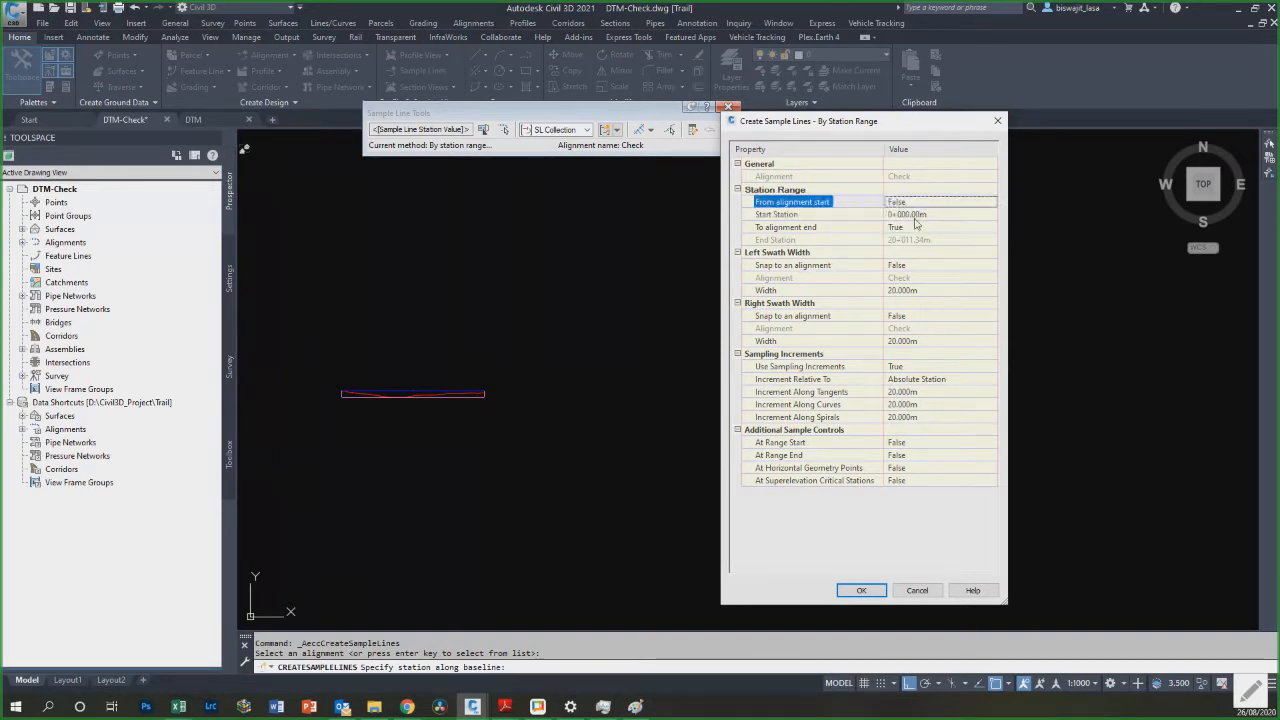
click(956, 205)
click(933, 204)
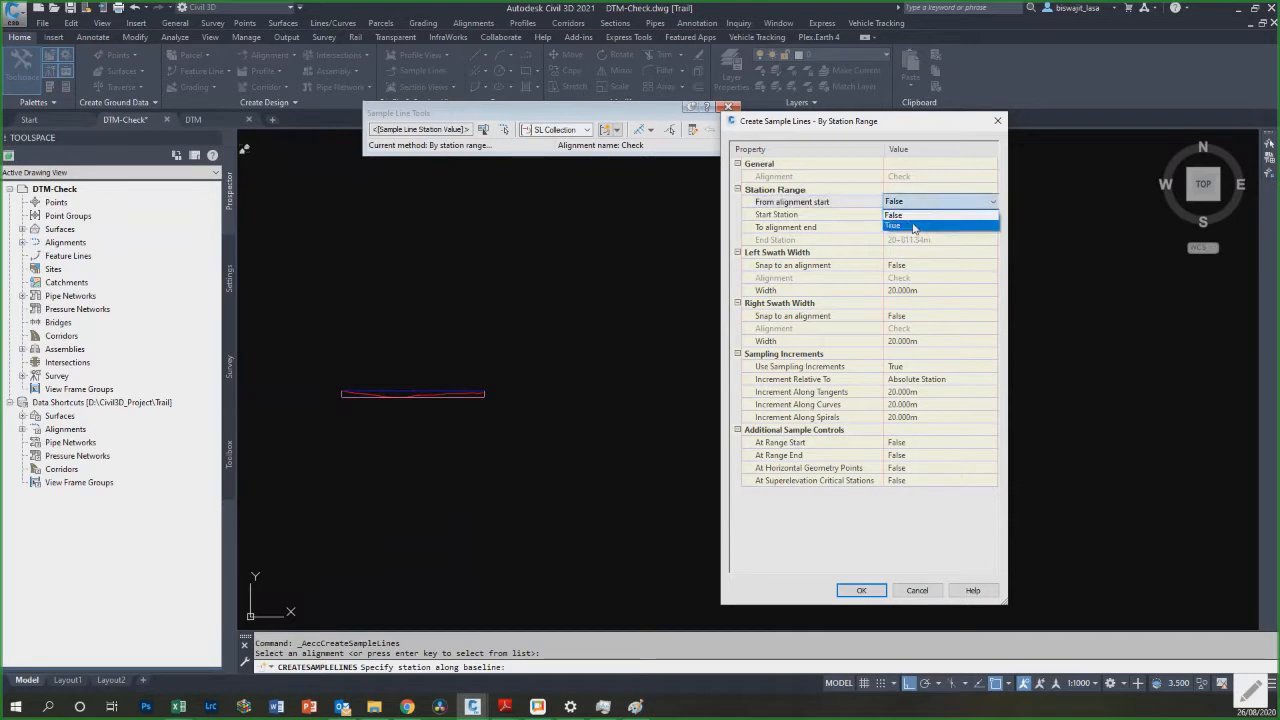
click(913, 226)
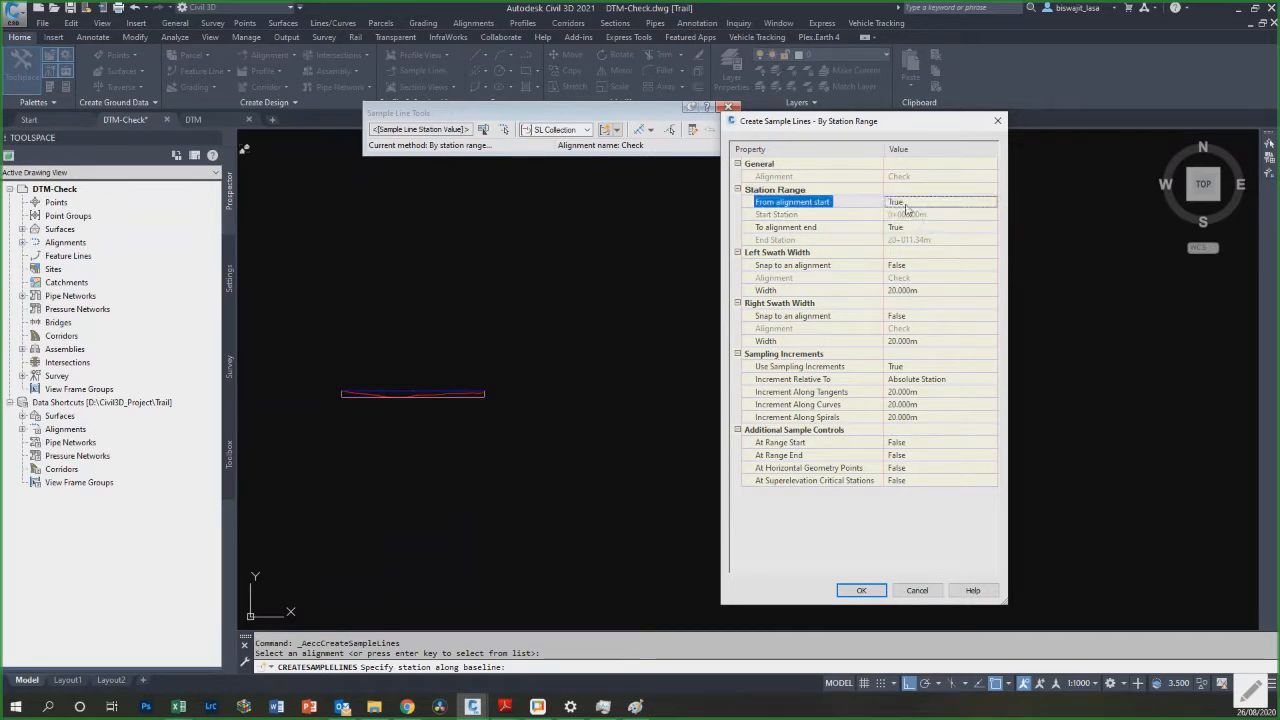
Step: Set the left and right swath widths to 40 m, create the sample lines and close the Sample Line Tools
click(908, 294)
text(40)
click(923, 340)
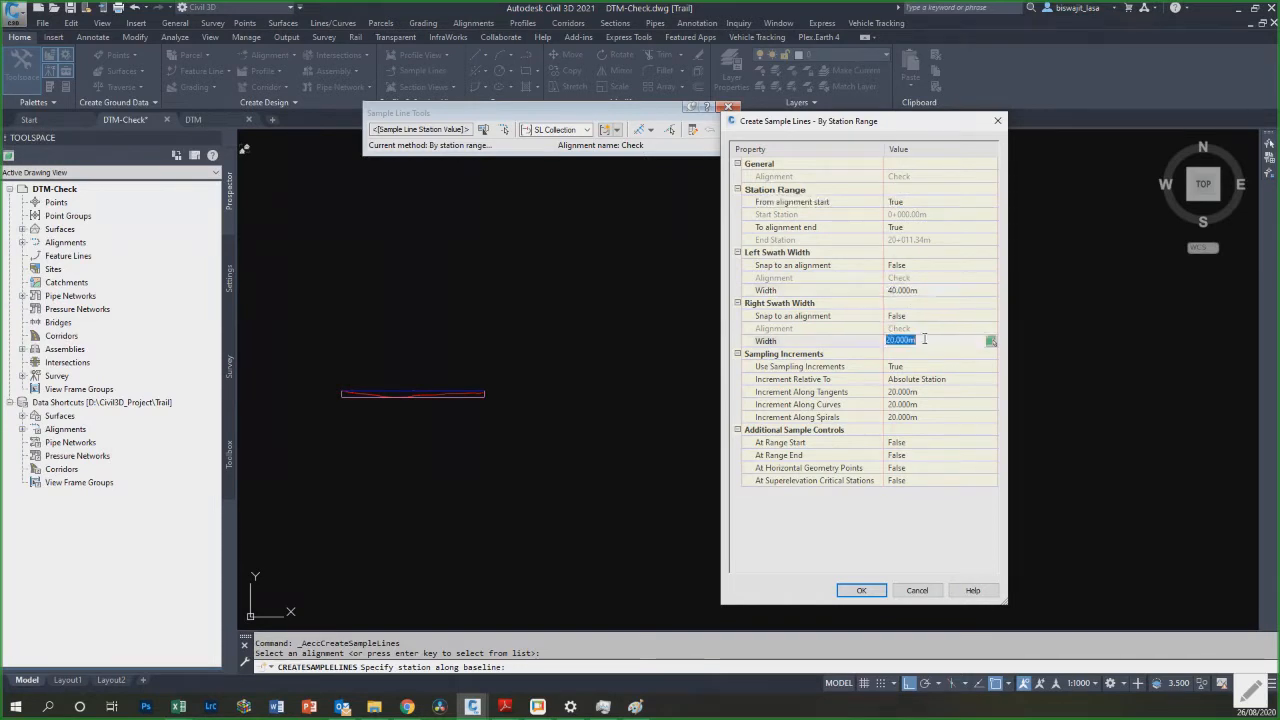
text(40)
click(866, 594)
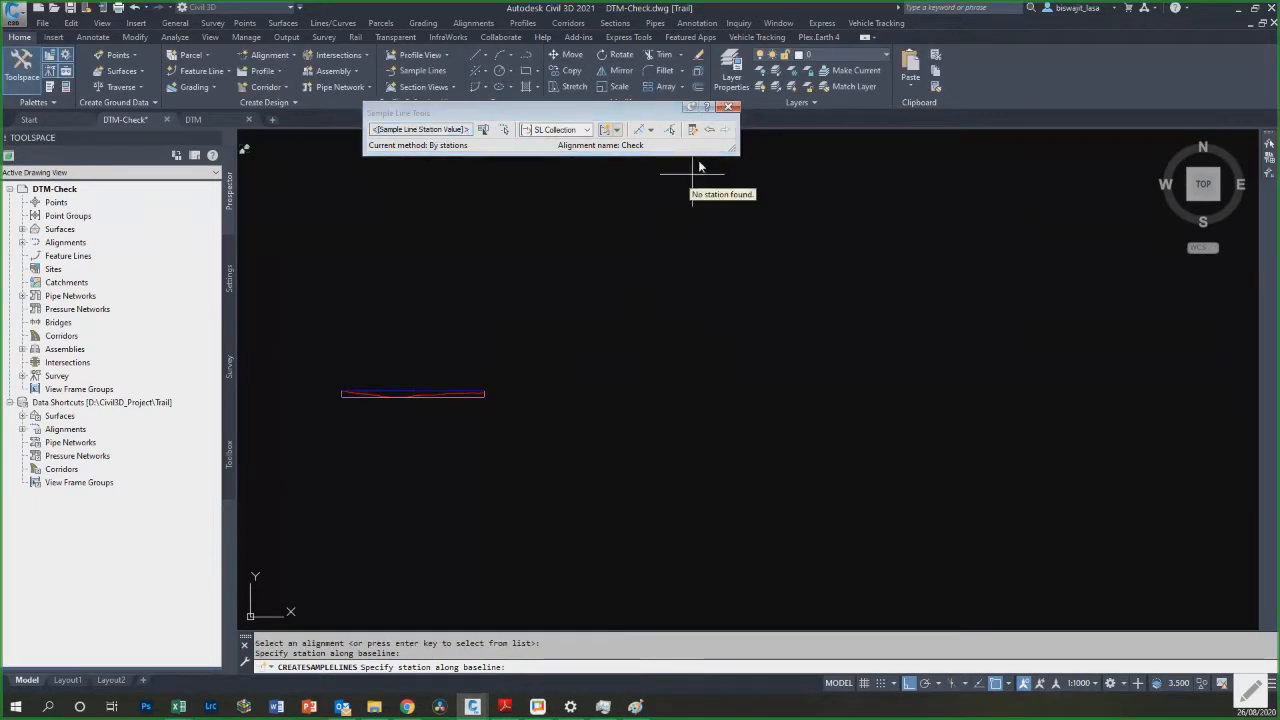
click(728, 108)
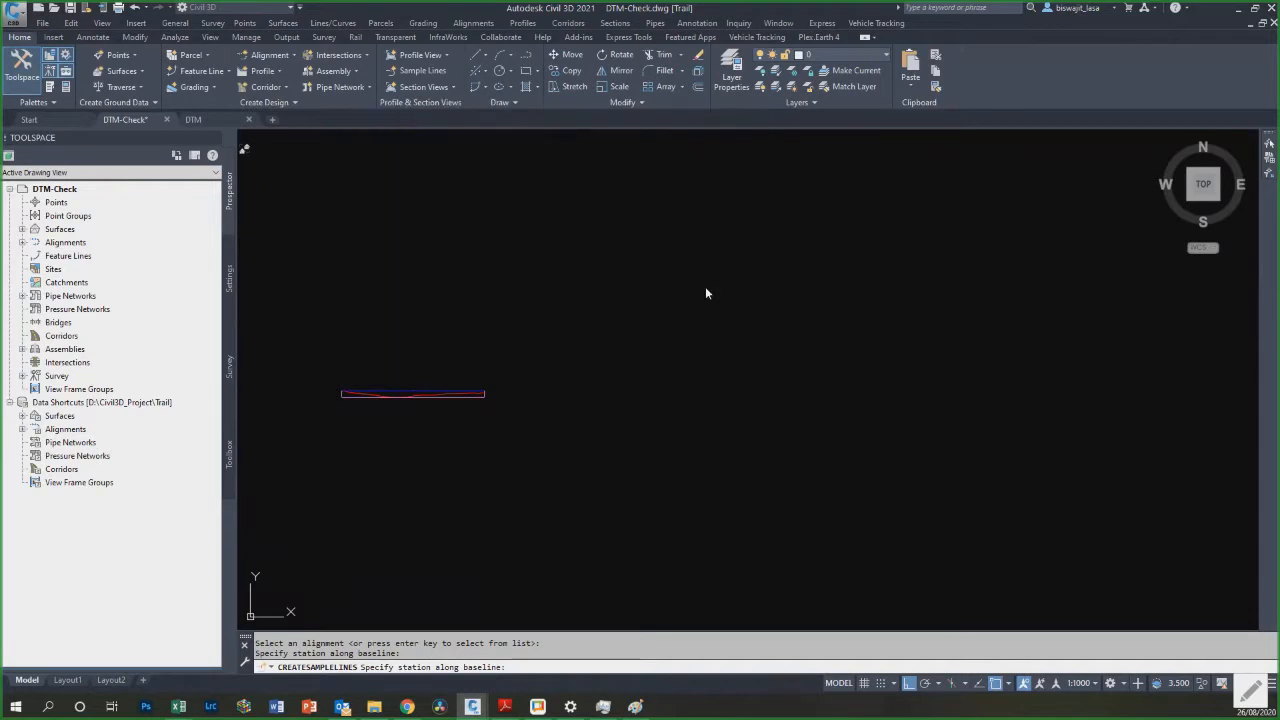
Step: Examine the sample lines along the Check alignment, especially around the kink near station 7+800
scroll(780, 348, down, 5)
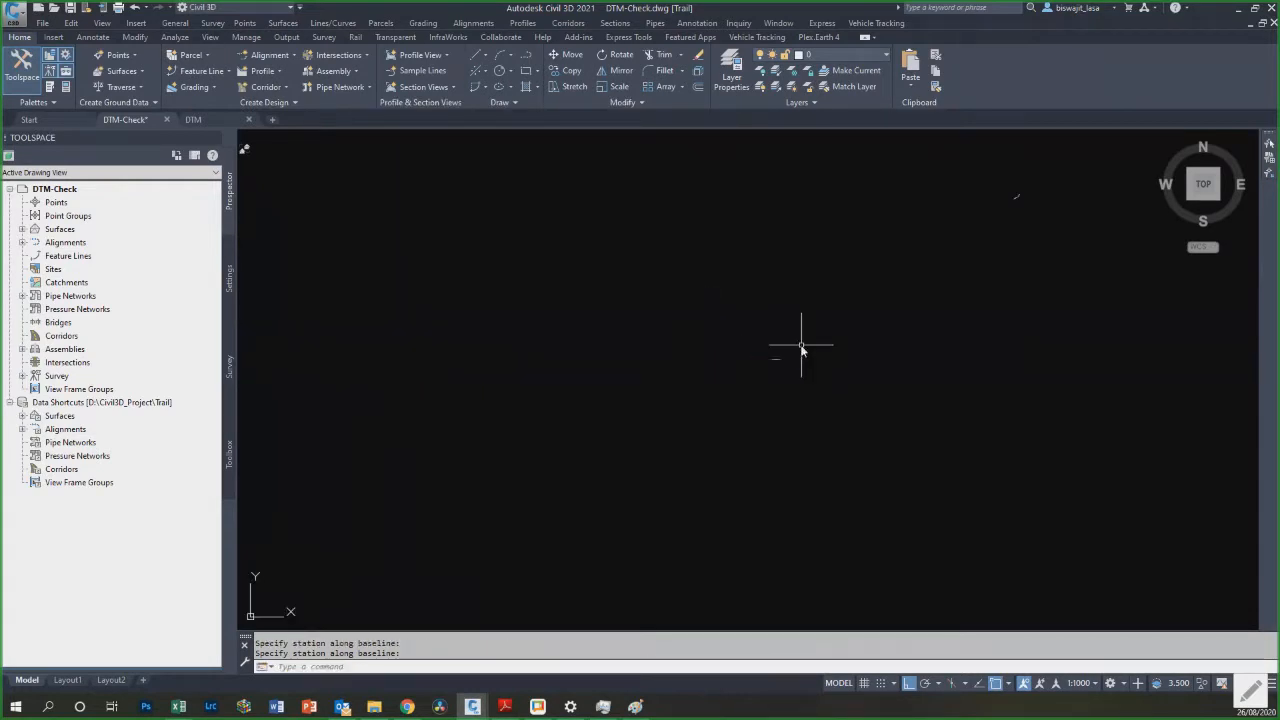
scroll(798, 344, down, 2)
scroll(898, 276, up, 3)
scroll(654, 391, up, 3)
scroll(371, 194, up, 3)
scroll(419, 215, up, 2)
scroll(420, 215, down, 6)
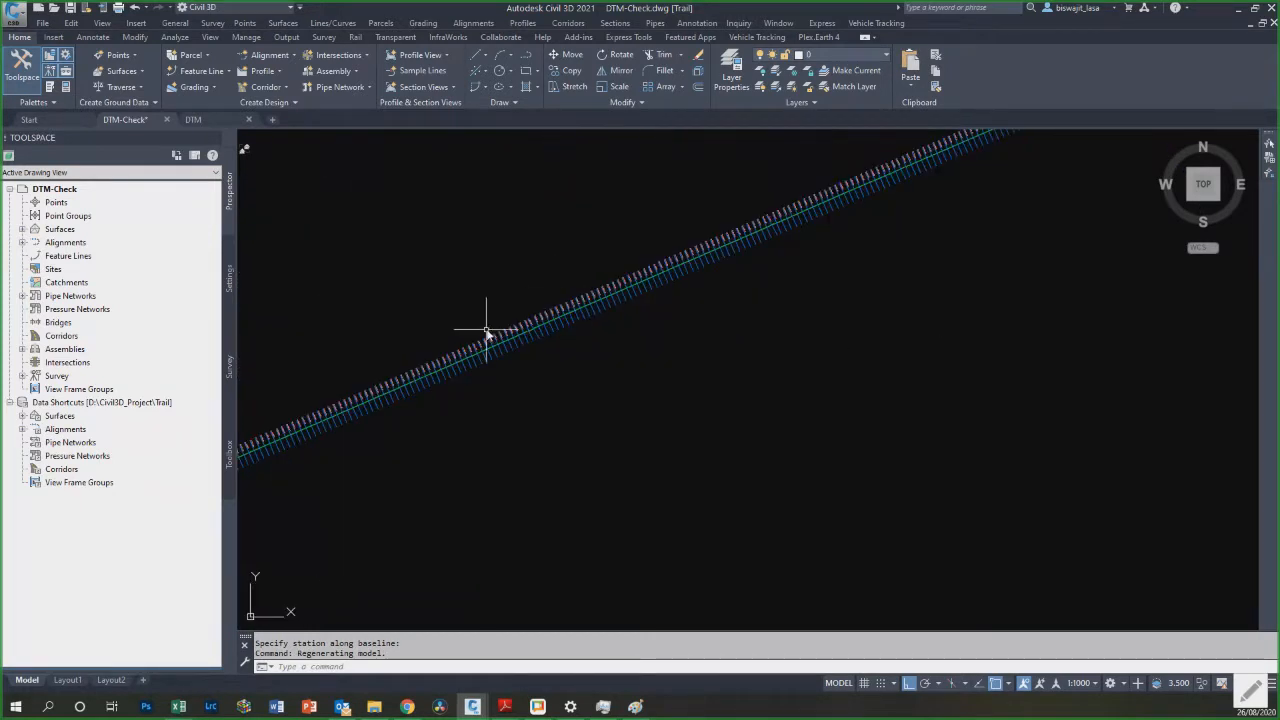
key(Escape)
scroll(517, 285, up, 3)
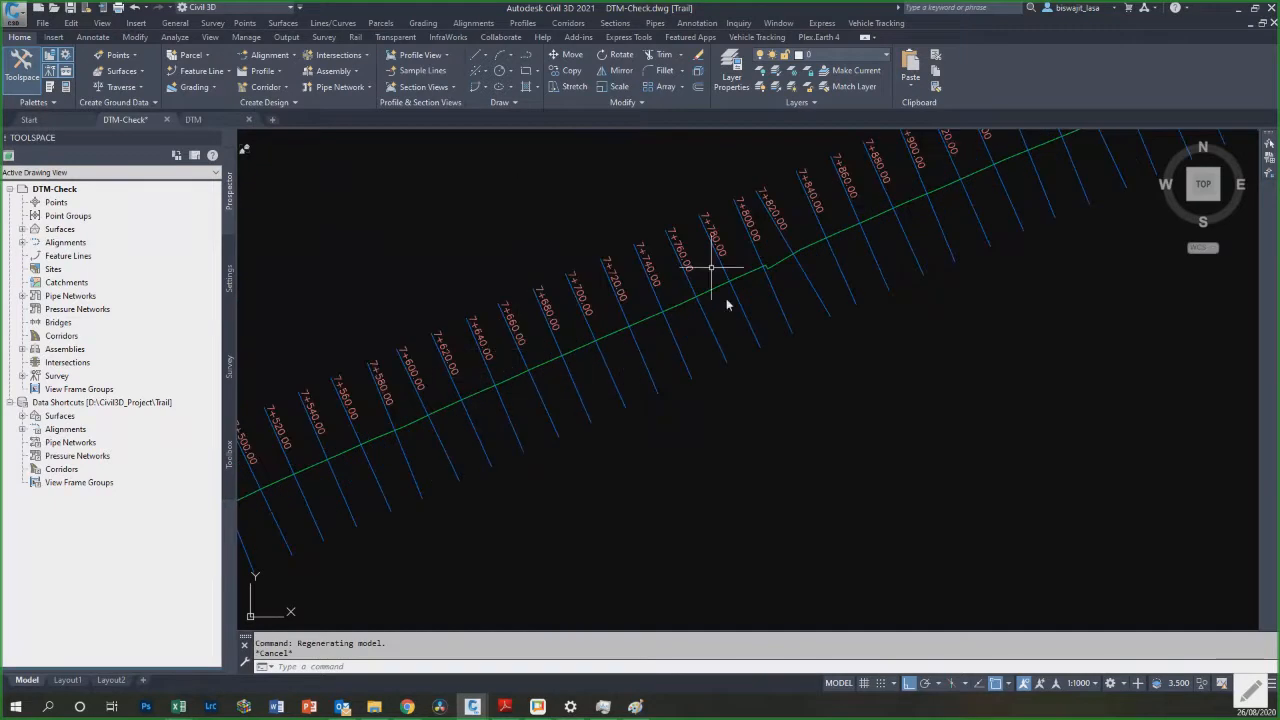
scroll(806, 196, down, 3)
scroll(820, 200, up, 4)
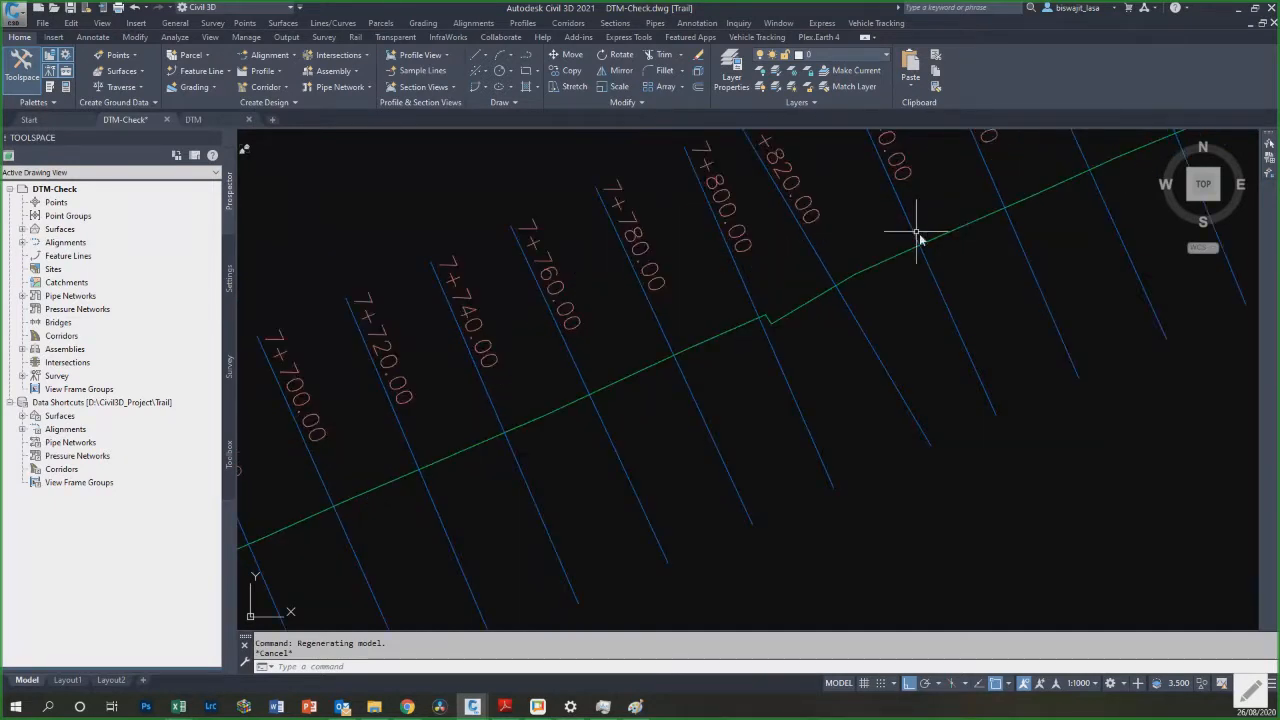
scroll(487, 417, down, 5)
scroll(486, 417, down, 2)
scroll(780, 277, up, 3)
scroll(634, 331, down, 8)
key(Escape)
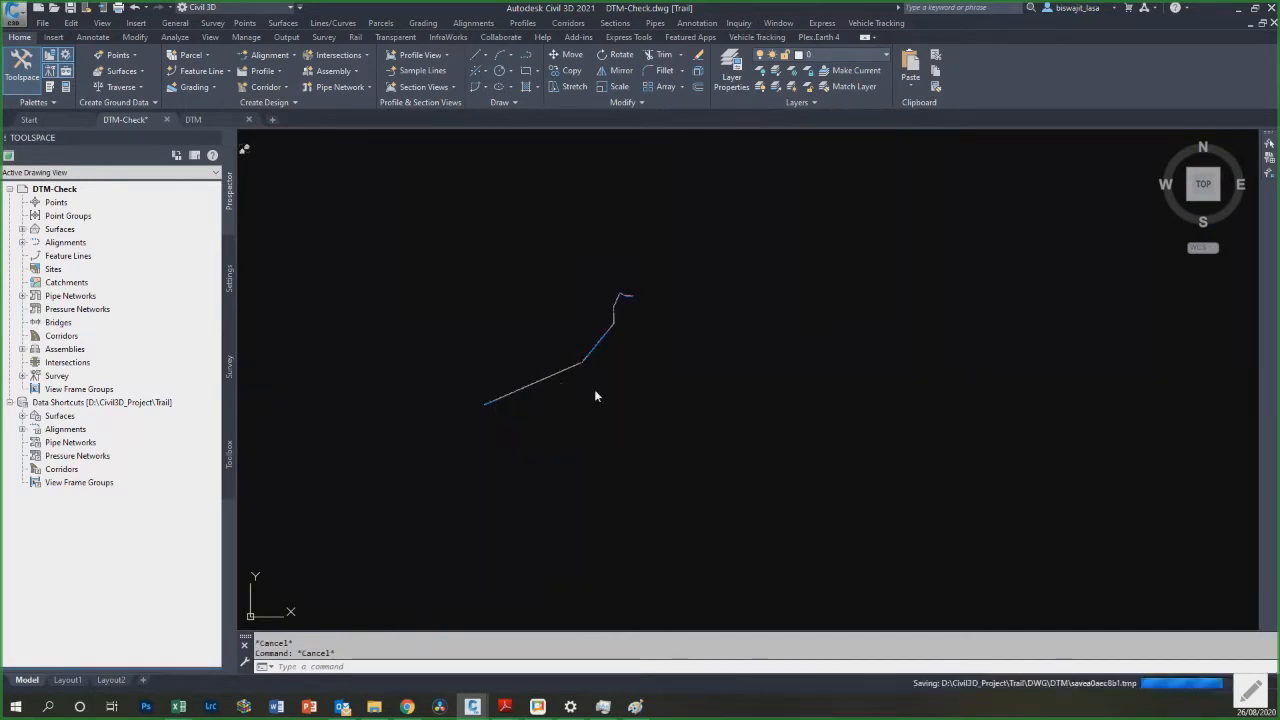
Step: Save the drawing and set up multiple section views for the Check alignment's SL Collection - 1, using Draft placement in model space
key(ctrl+s)
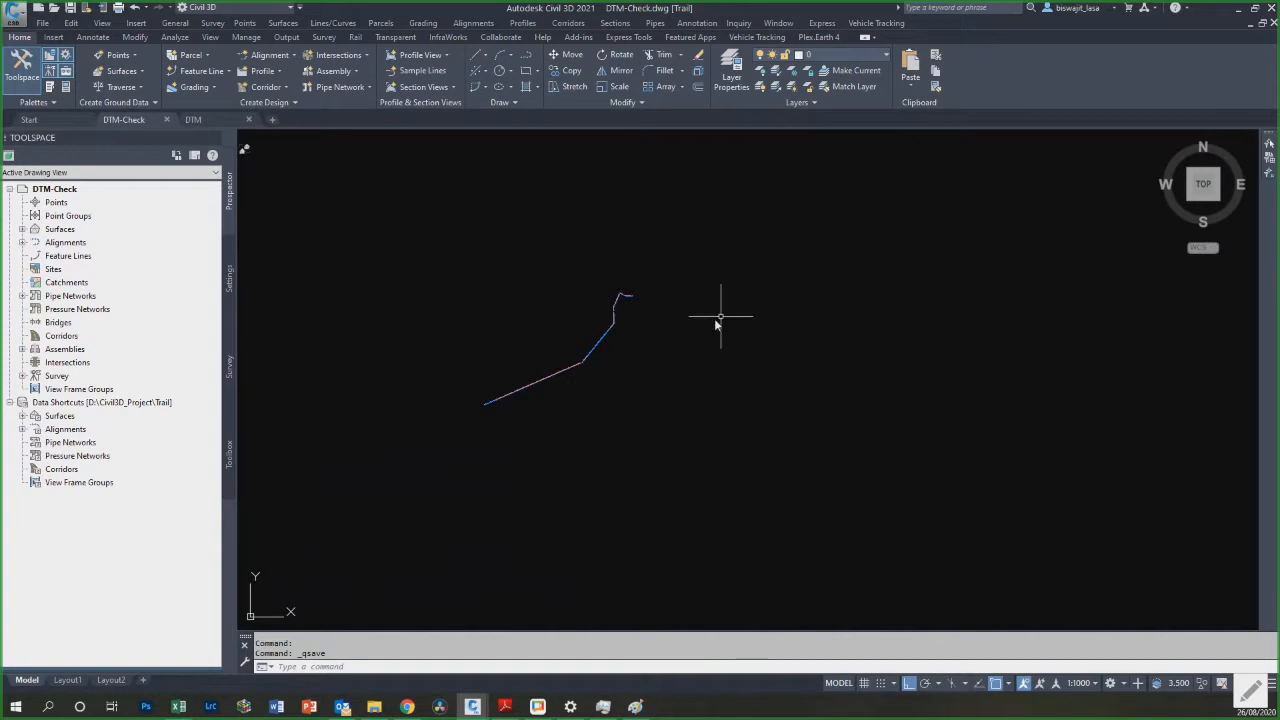
click(611, 24)
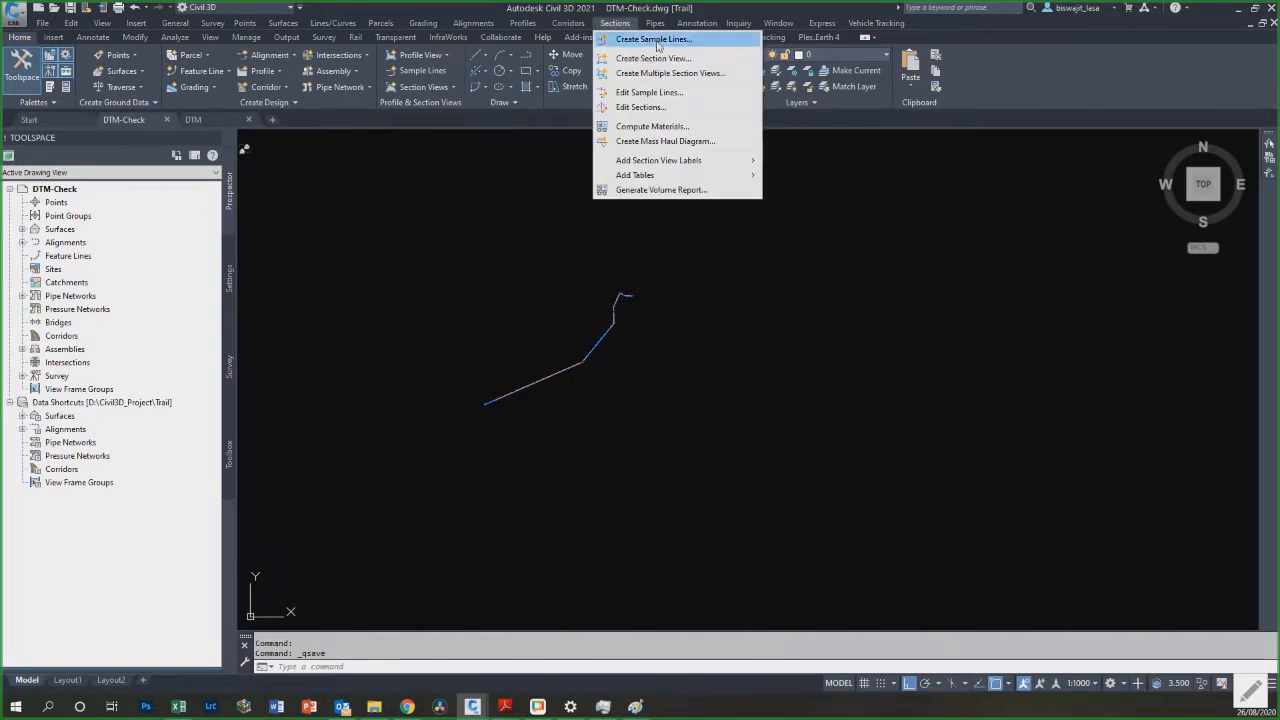
click(688, 75)
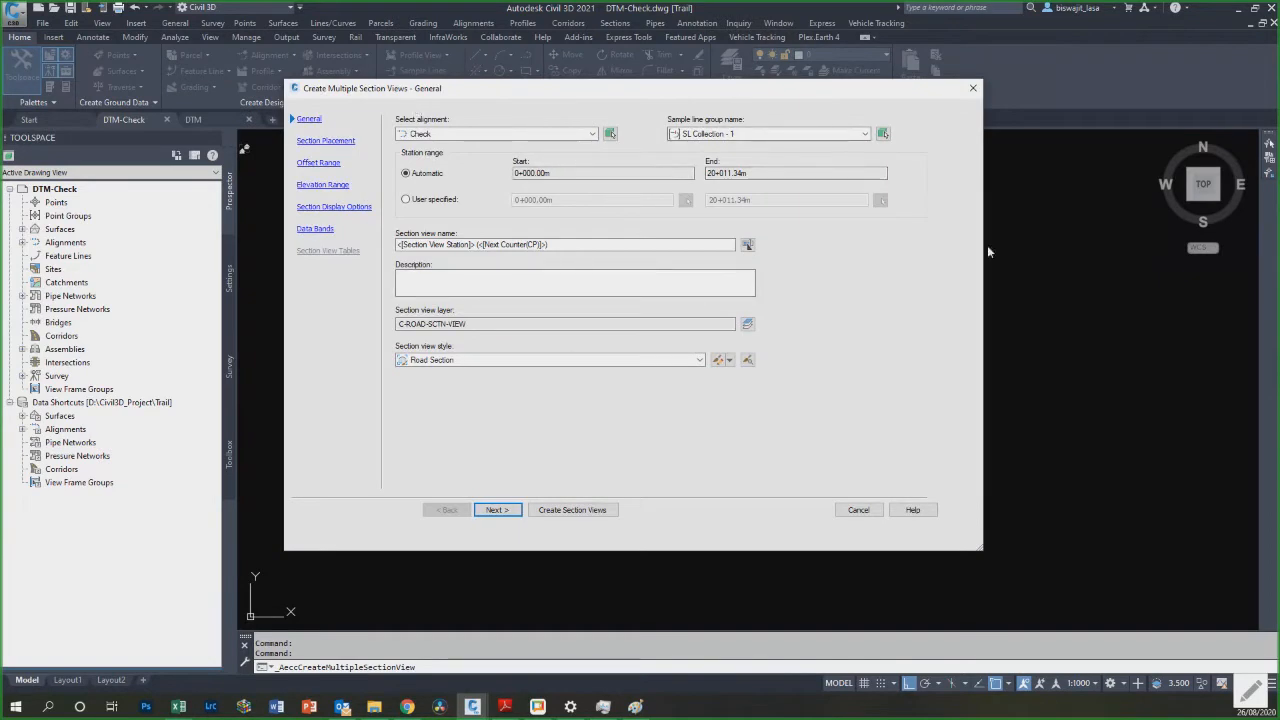
click(505, 511)
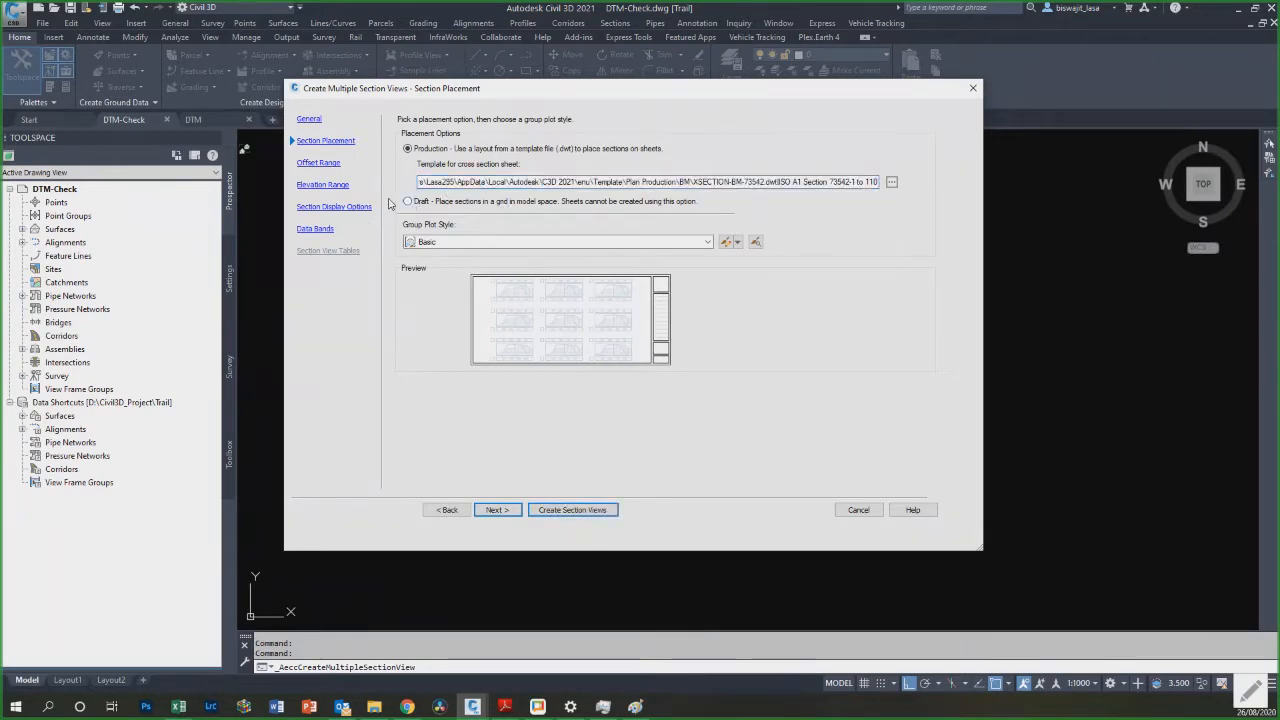
click(419, 203)
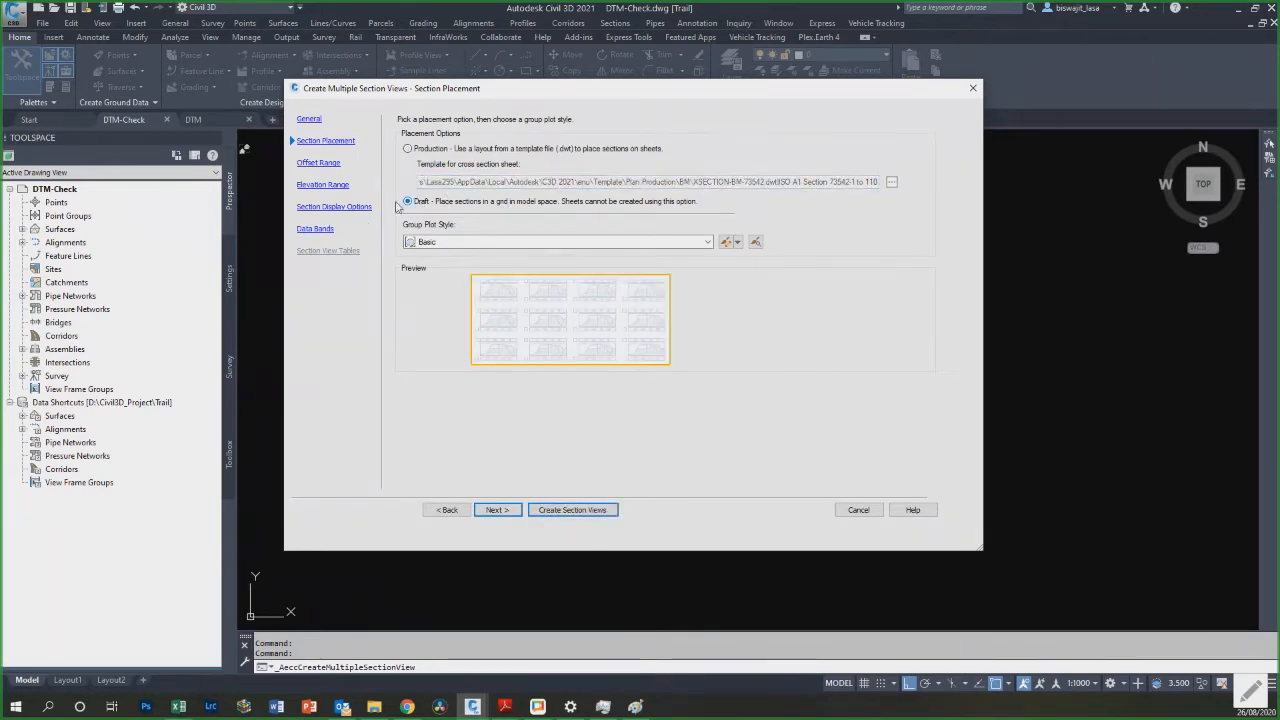
click(511, 514)
click(510, 514)
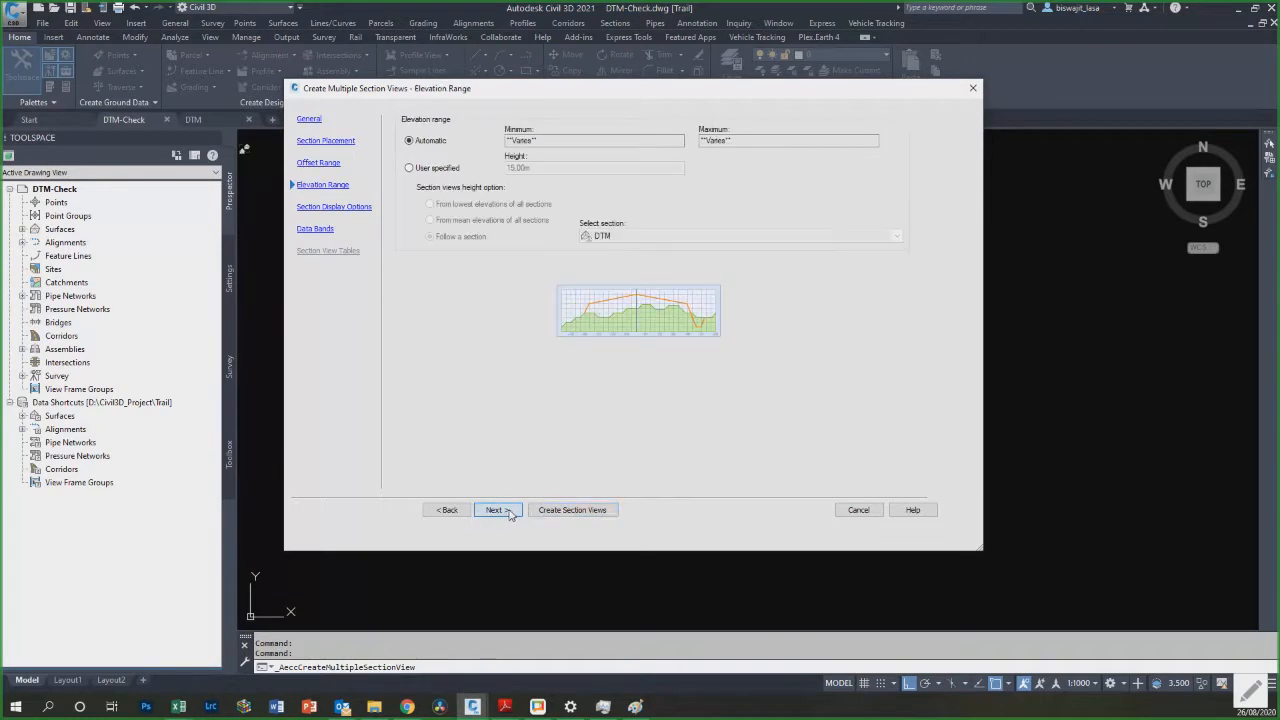
click(510, 514)
click(510, 514)
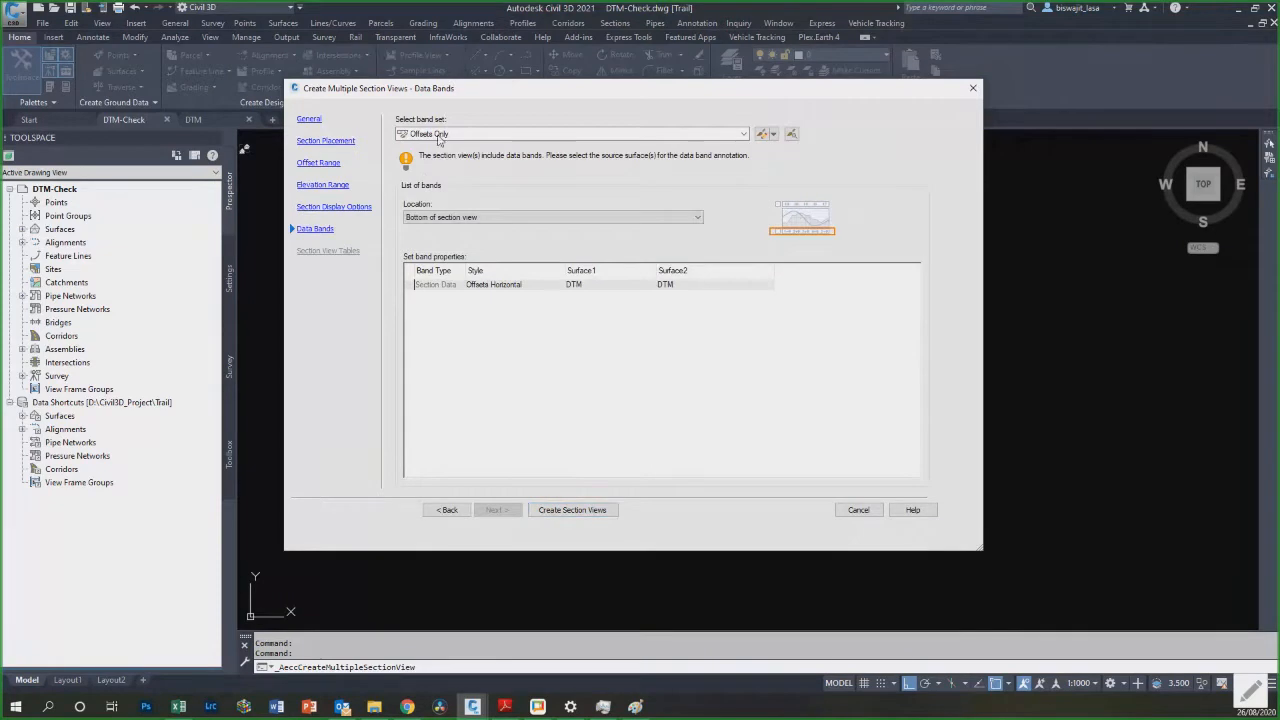
Step: Create the section views with the Offsets Only band set and place them in empty model space away from the alignment
click(572, 510)
scroll(732, 472, down, 6)
scroll(457, 379, down, 4)
scroll(385, 541, up, 7)
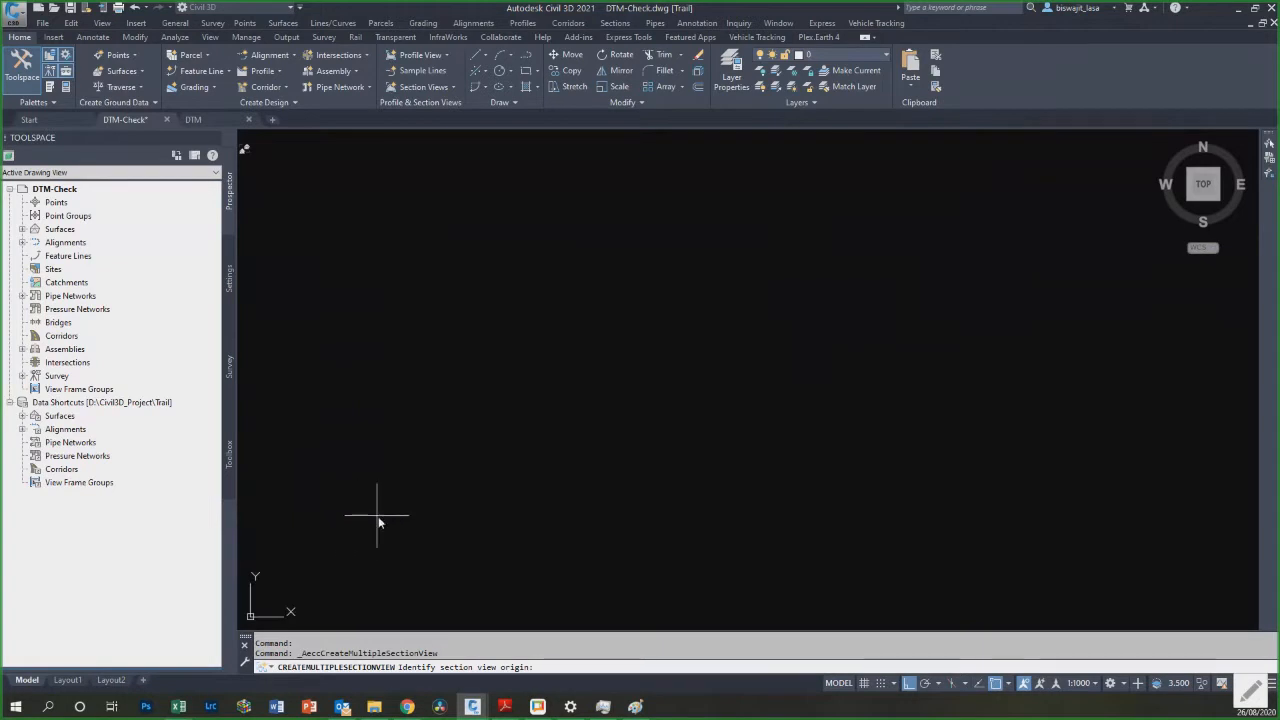
click(466, 550)
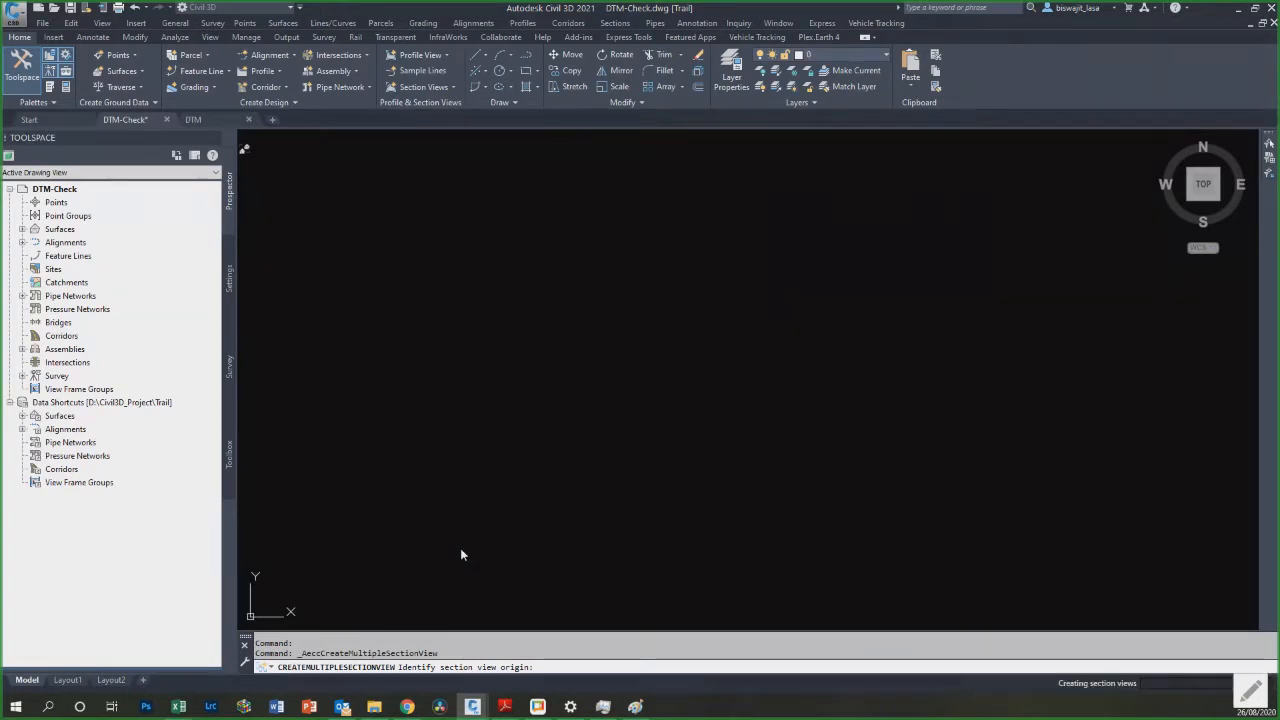
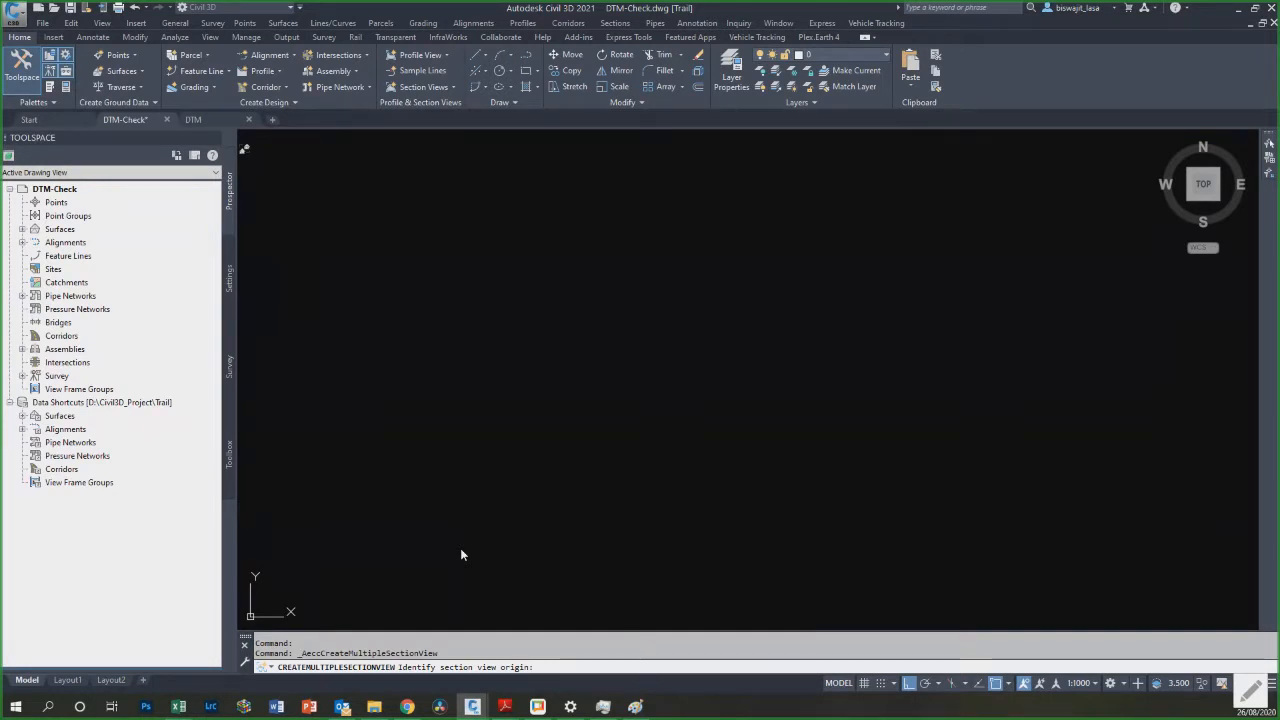
click(461, 549)
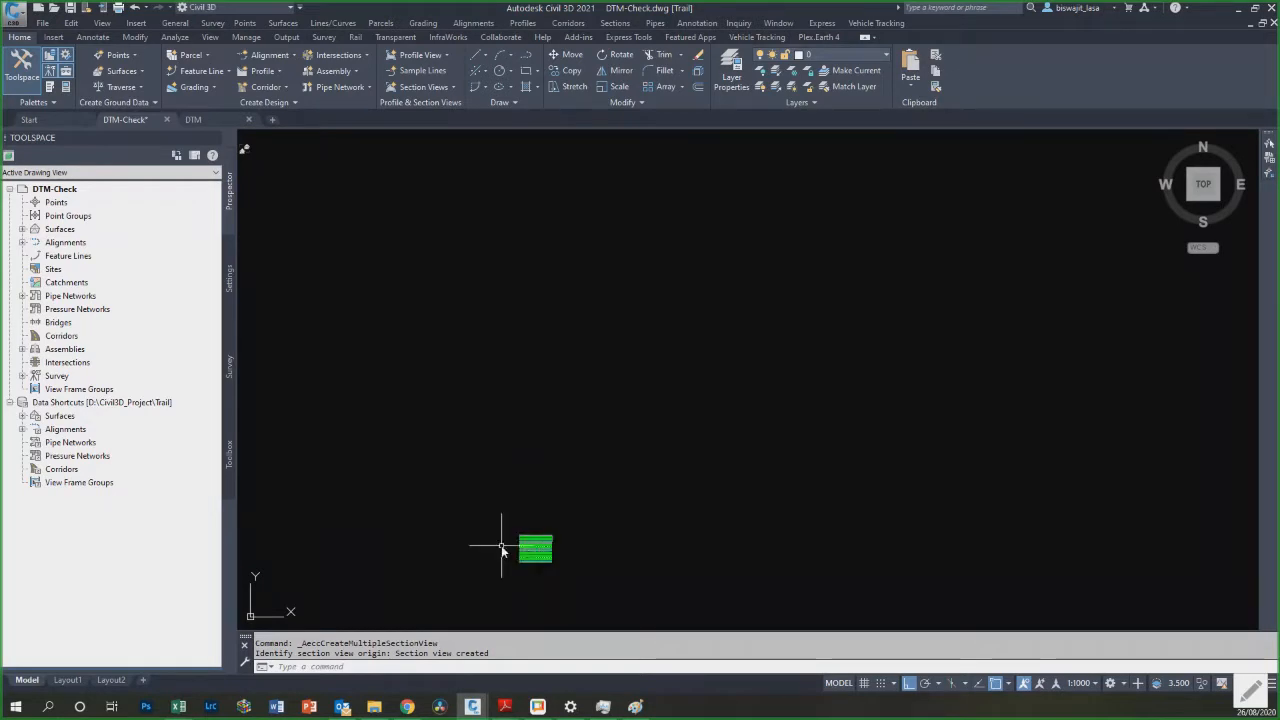
Step: Examine the DTM ground line in section views at various stations for abrupt dips or spikes
scroll(507, 546, up, 5)
scroll(600, 563, up, 4)
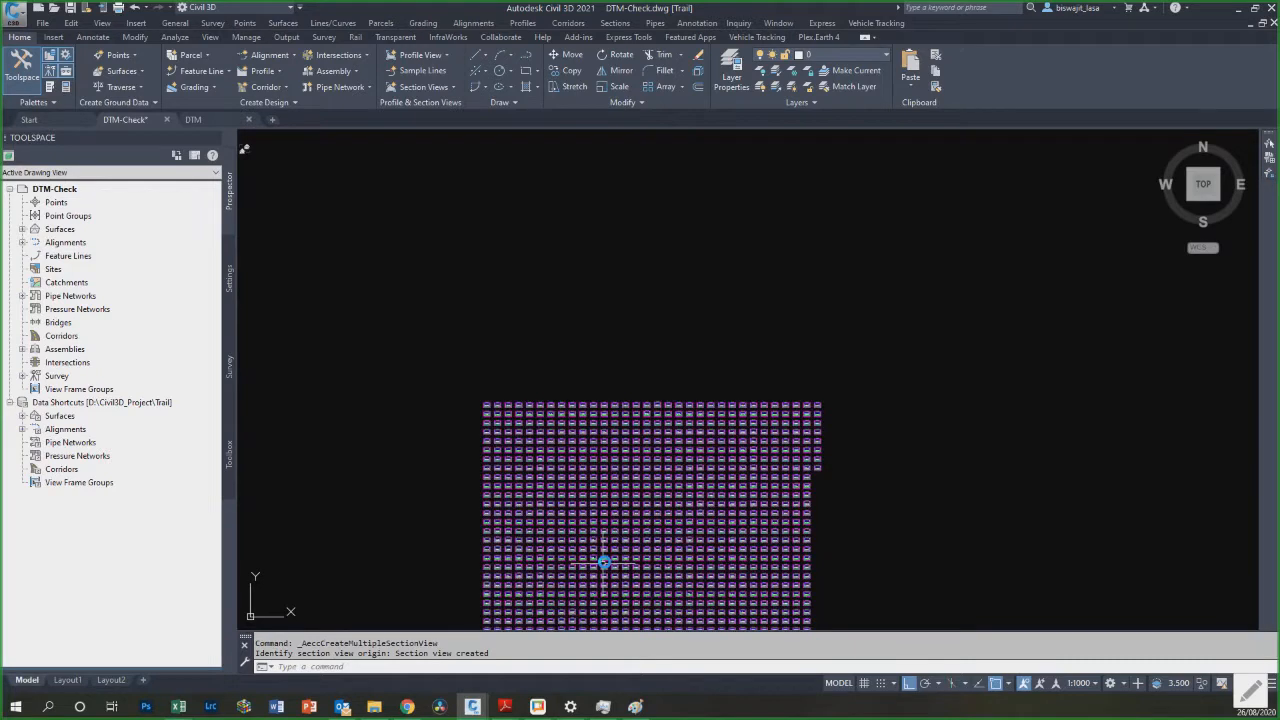
scroll(604, 563, up, 8)
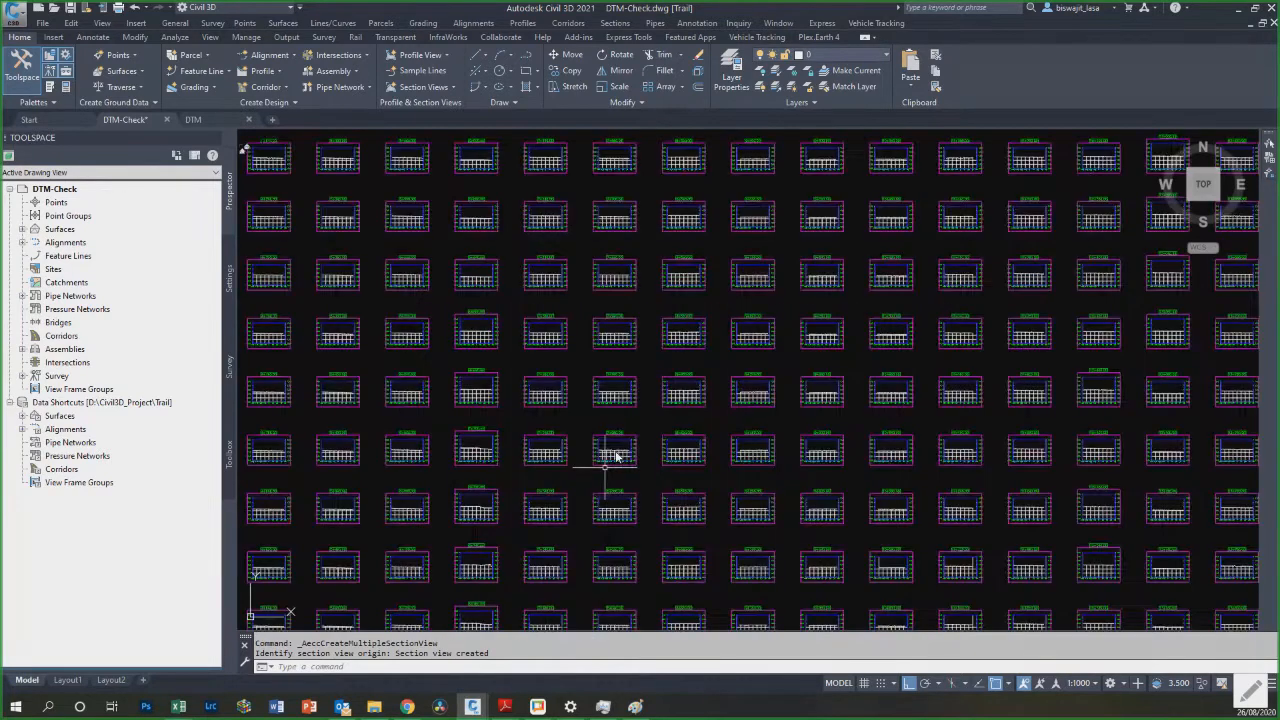
scroll(616, 456, up, 8)
scroll(711, 429, down, 7)
scroll(605, 418, up, 8)
key(Escape)
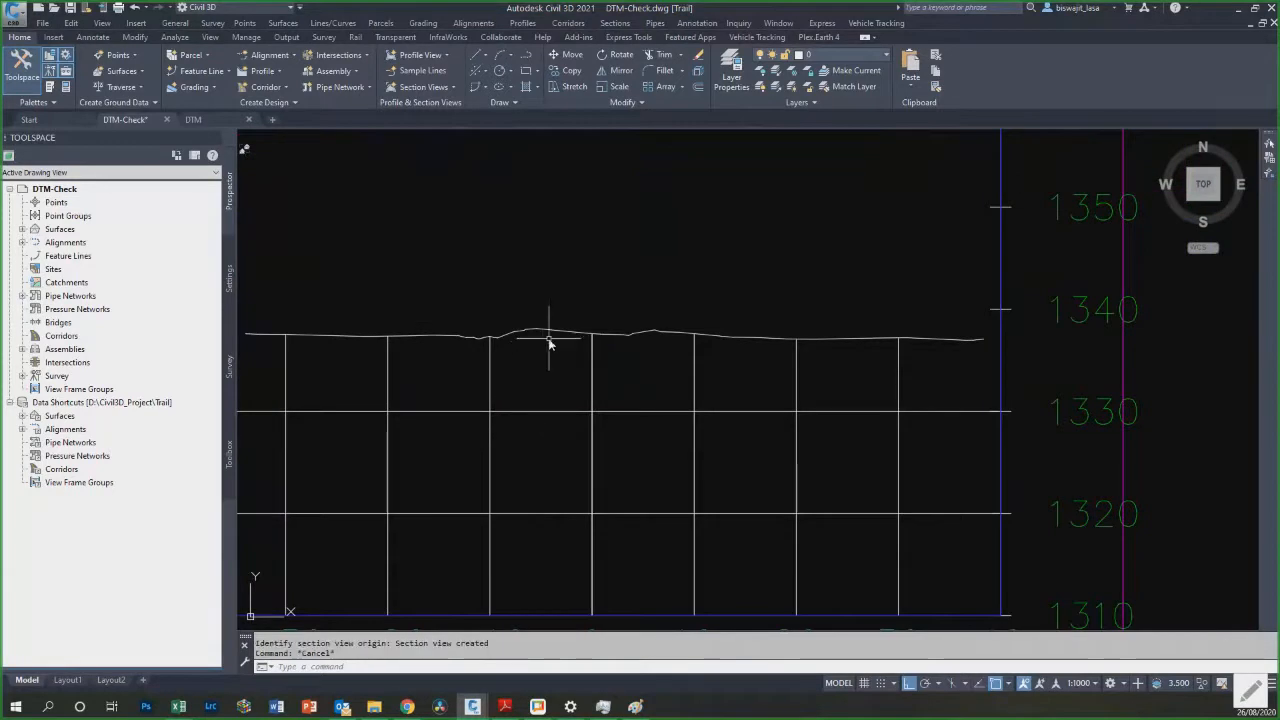
scroll(551, 335, down, 8)
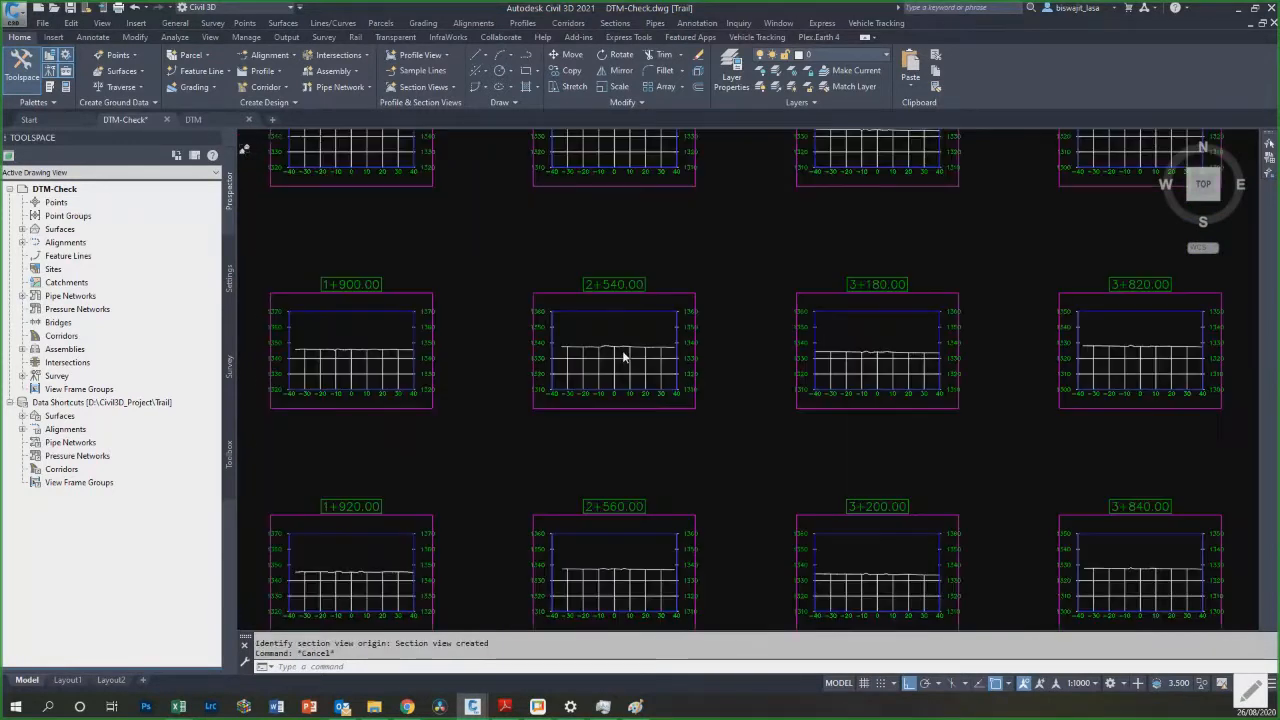
scroll(642, 356, down, 3)
scroll(500, 406, up, 7)
click(454, 386)
scroll(719, 412, down, 3)
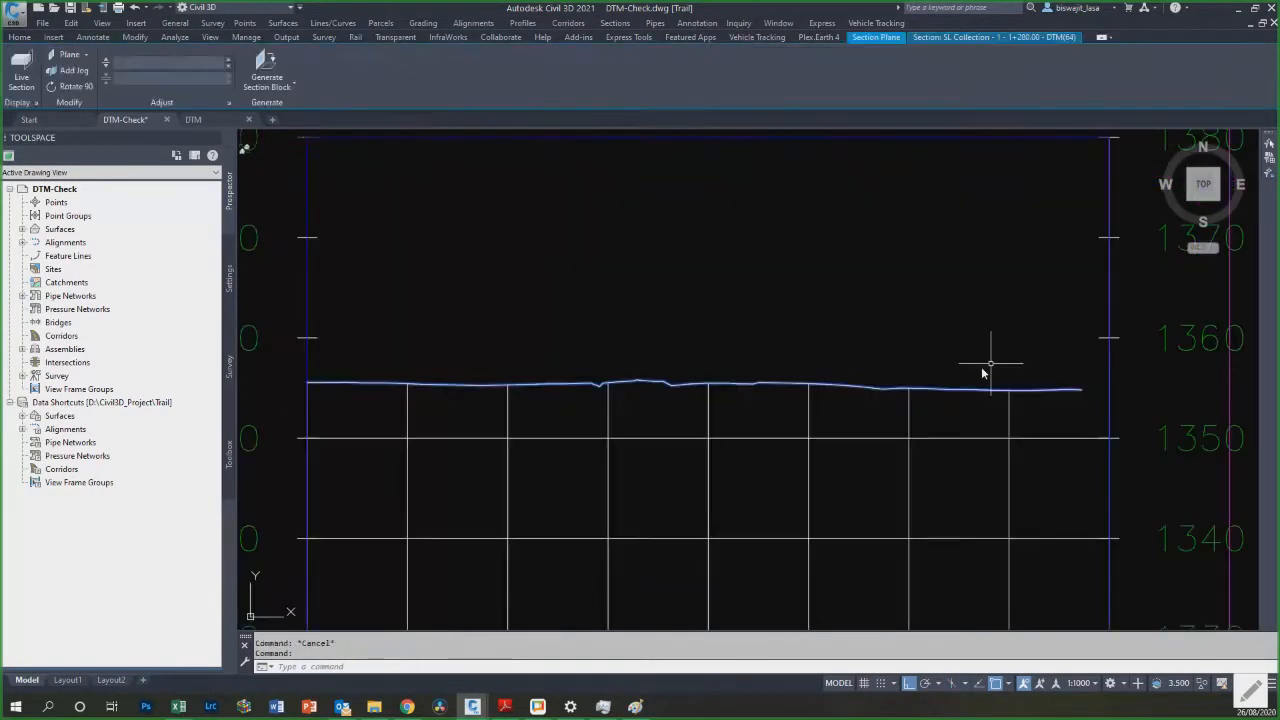
scroll(625, 408, up, 5)
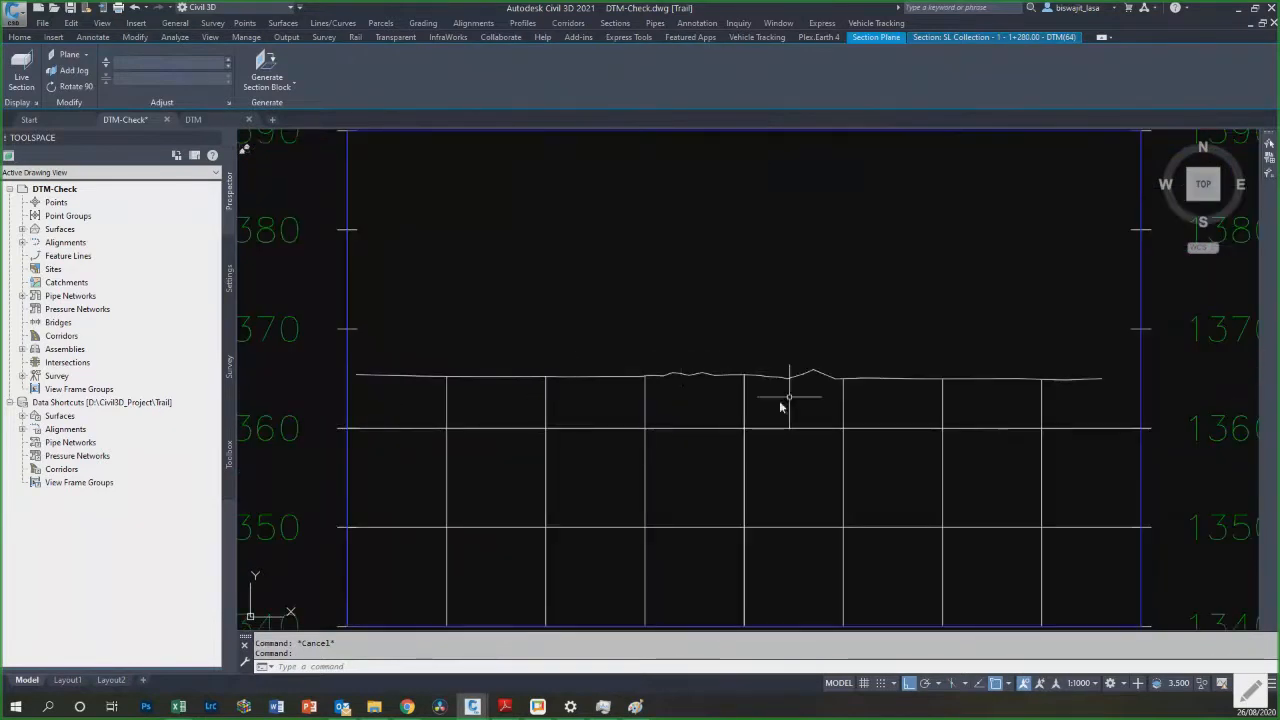
scroll(500, 425, down, 4)
scroll(505, 430, down, 3)
scroll(540, 432, up, 5)
scroll(538, 425, down, 5)
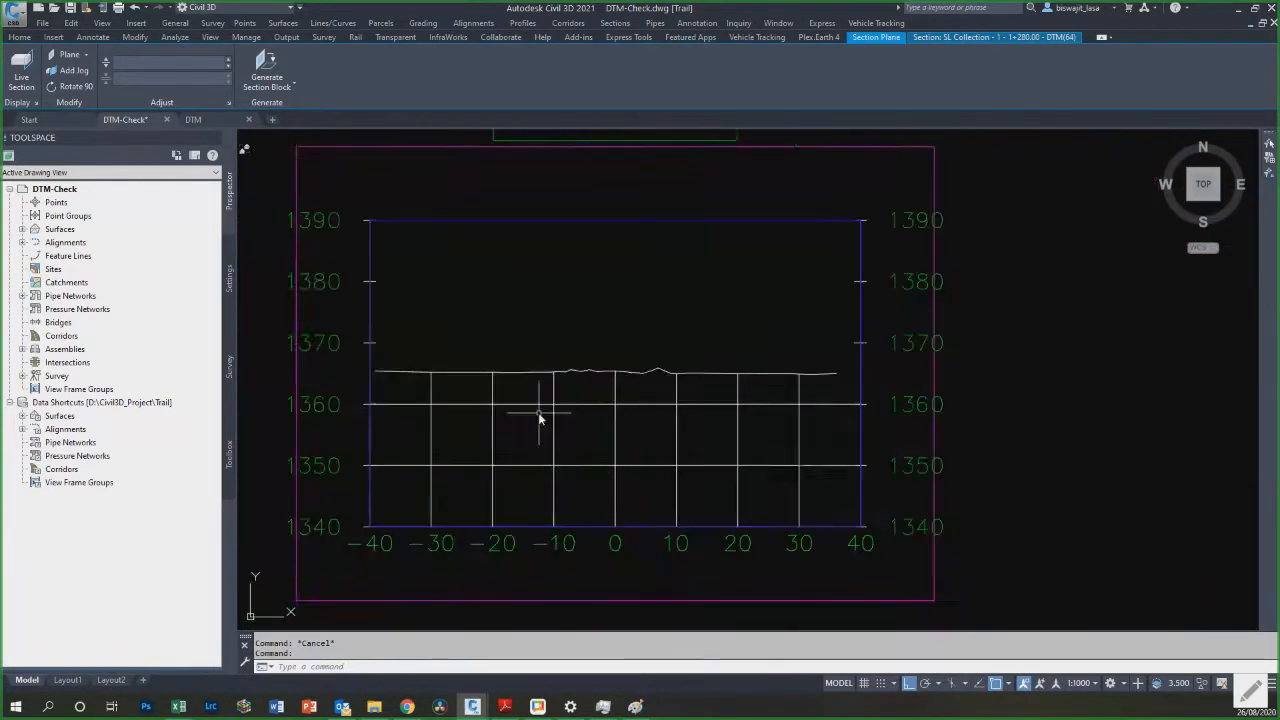
scroll(923, 337, down, 3)
scroll(723, 271, up, 3)
scroll(871, 266, up, 5)
scroll(860, 280, down, 4)
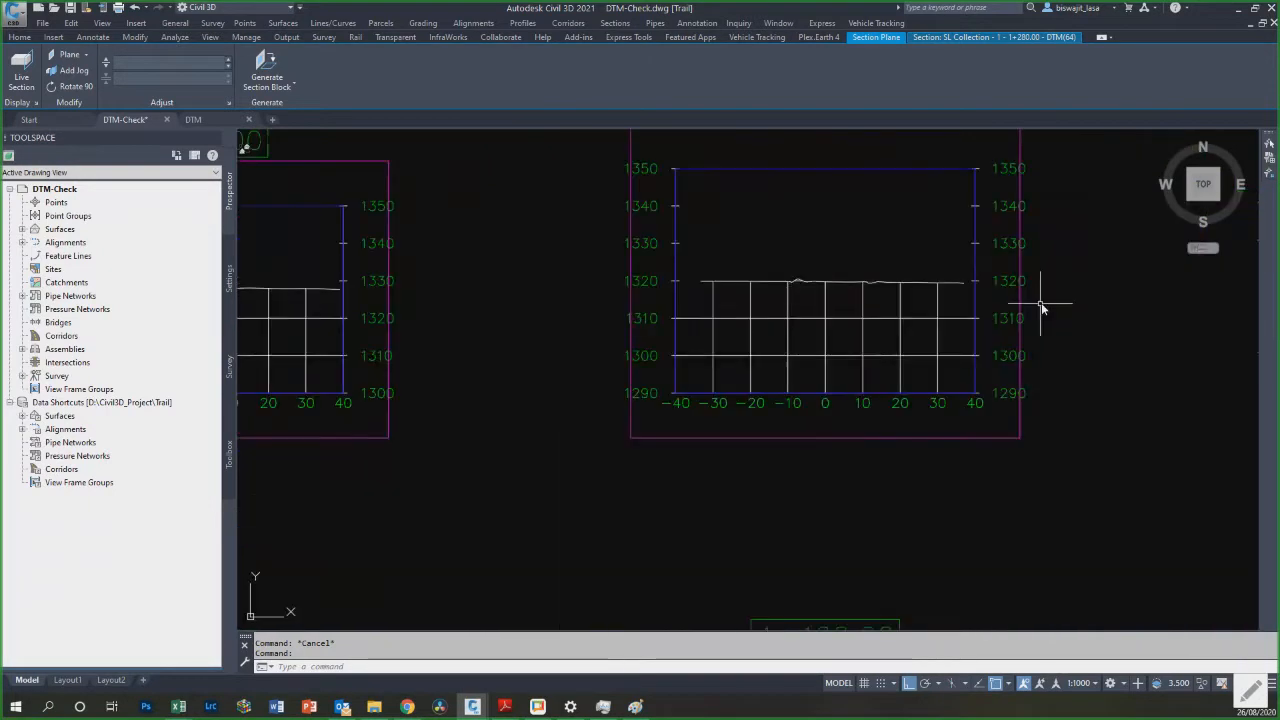
Step: Measure the horizontal distance between the two low points beside the centreline in the 1+880 section view
scroll(698, 328, down, 3)
scroll(623, 320, up, 5)
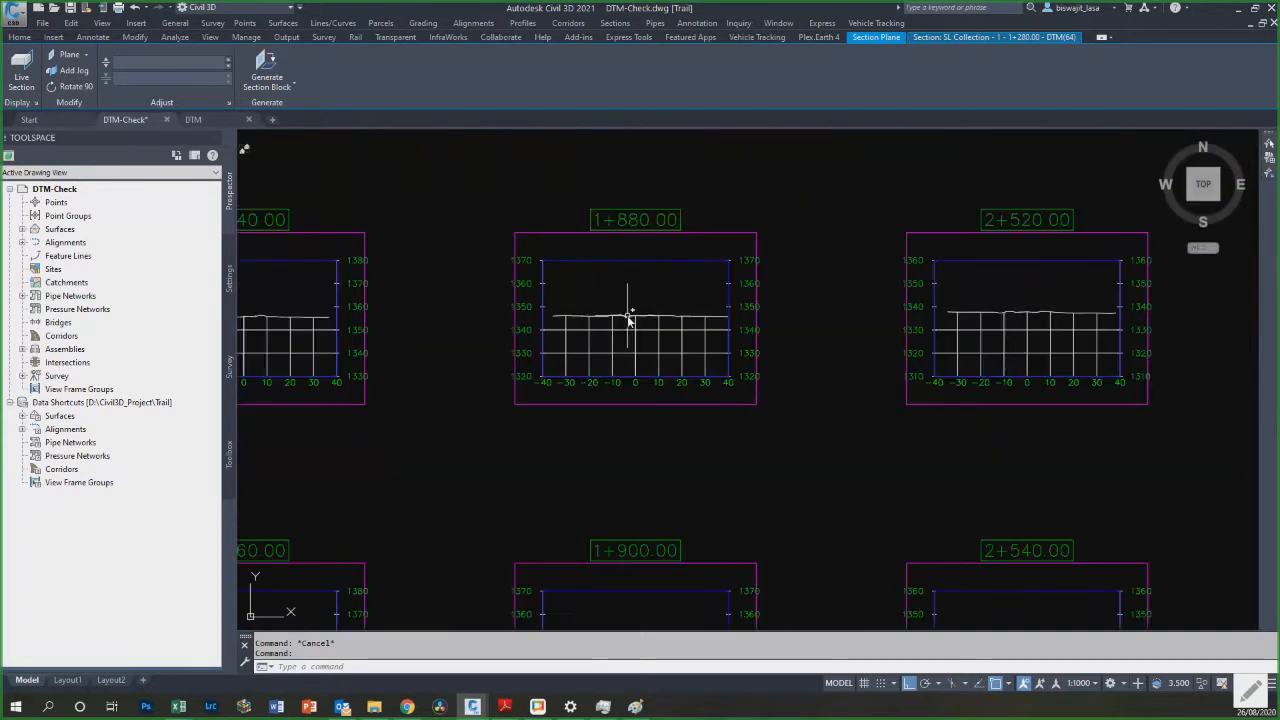
scroll(629, 316, up, 4)
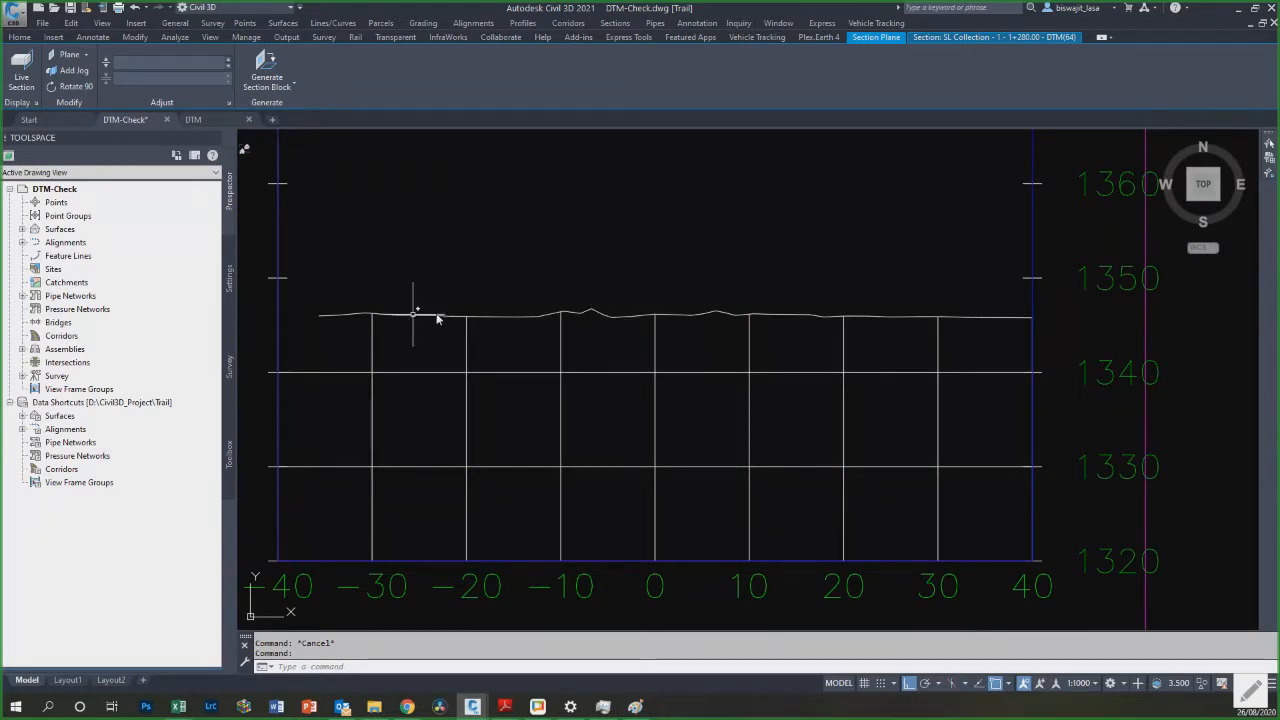
scroll(668, 325, up, 4)
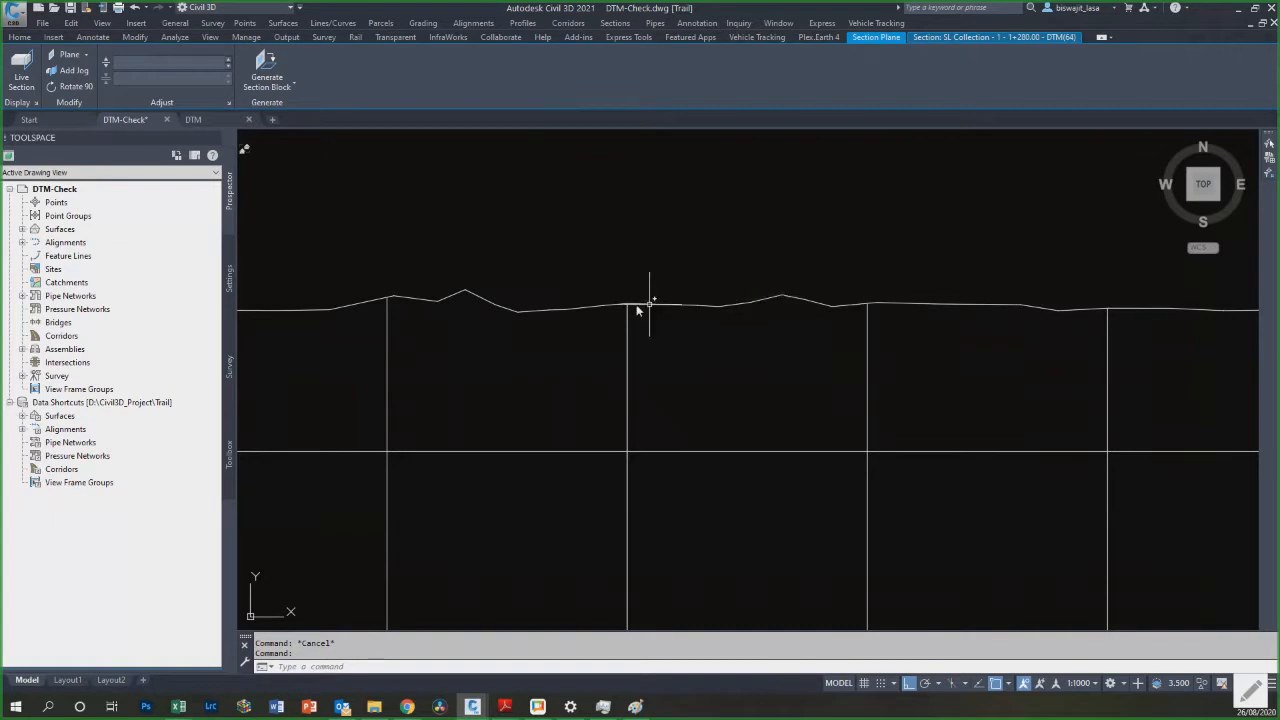
key(Escape)
text(di)
key(Return)
click(518, 250)
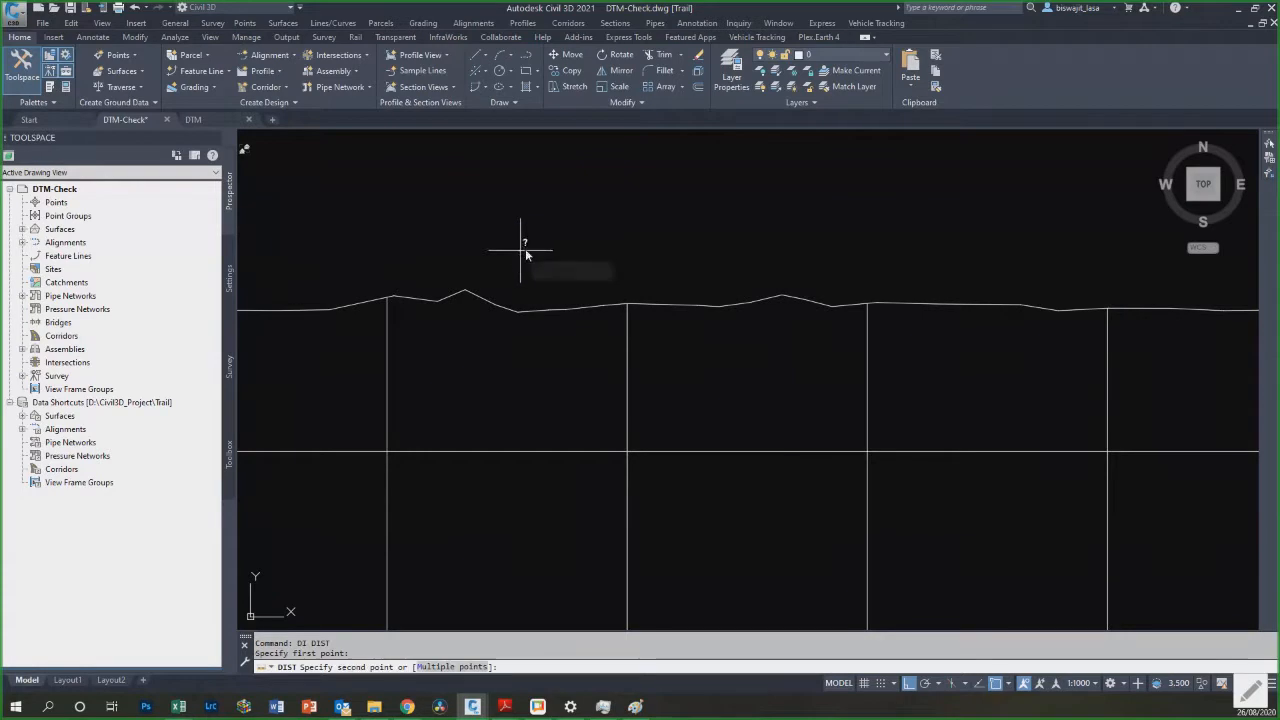
click(716, 247)
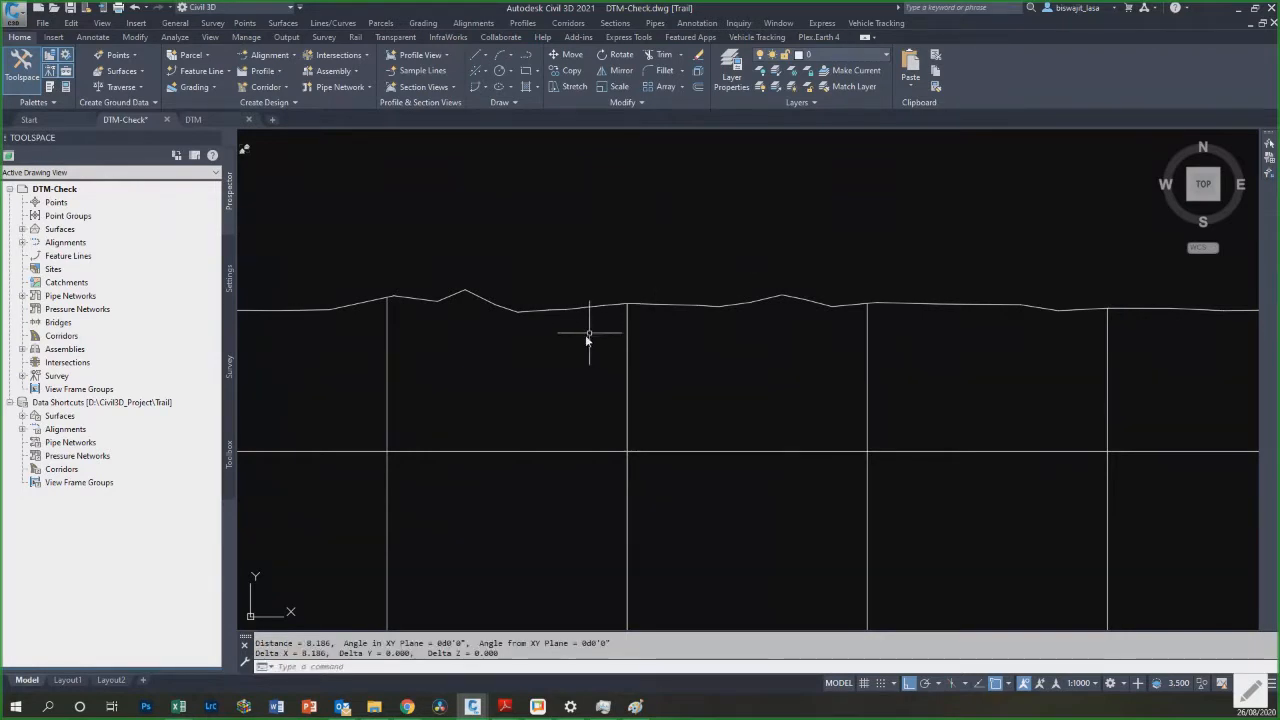
Step: Examine the small rises and dips near the centreline in the 1+880 section, and compare them with a neighbouring section view
scroll(588, 334, down, 4)
right_click(345, 338)
click(404, 288)
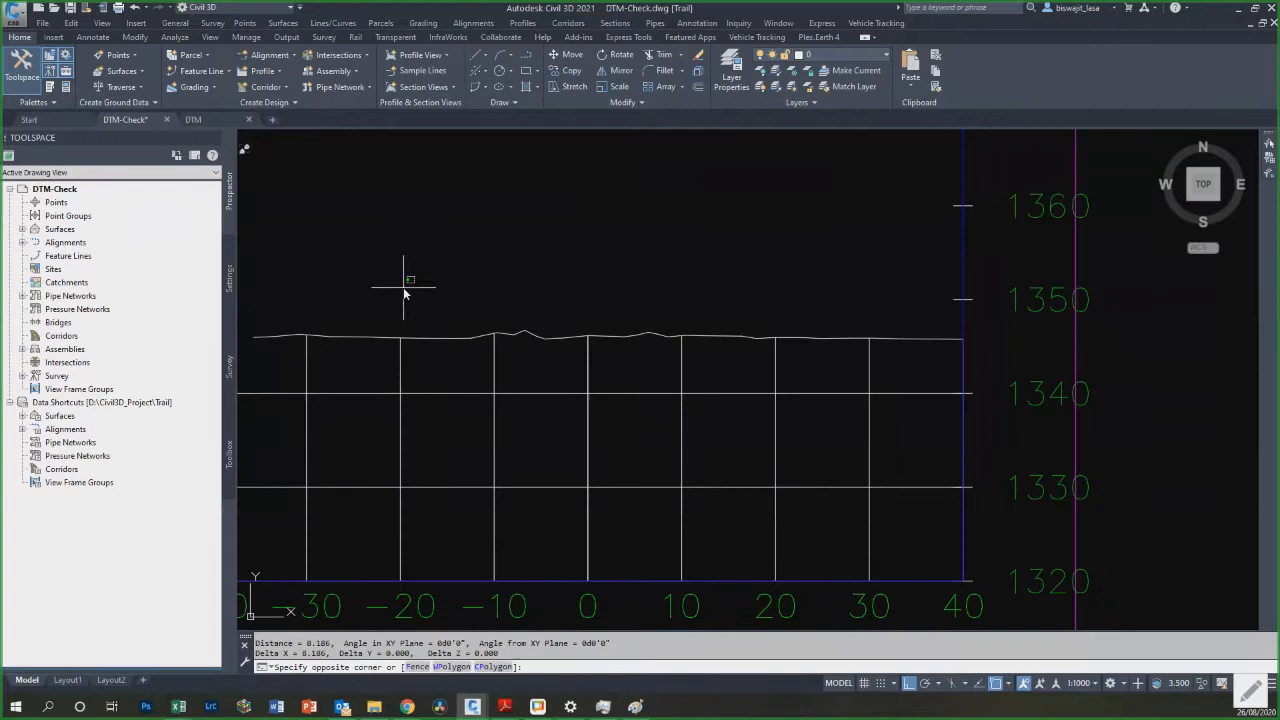
scroll(445, 300, down, 2)
key(Escape)
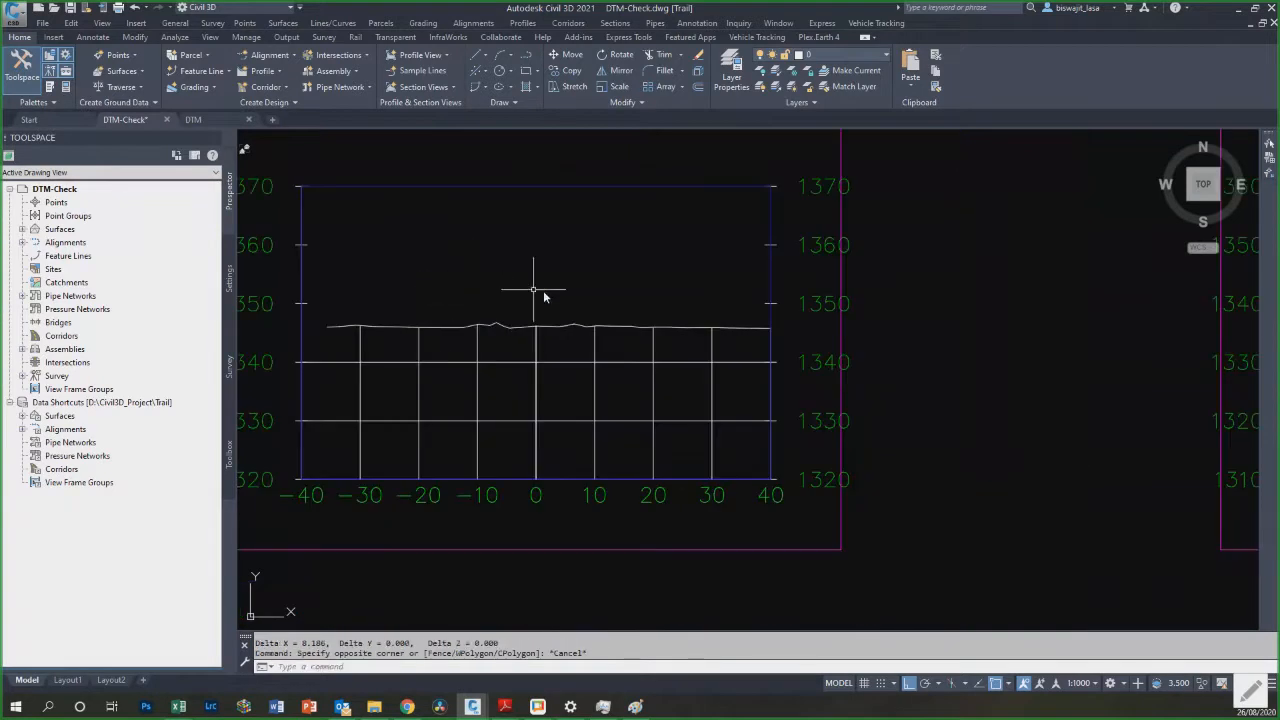
scroll(549, 329, down, 3)
scroll(437, 314, up, 5)
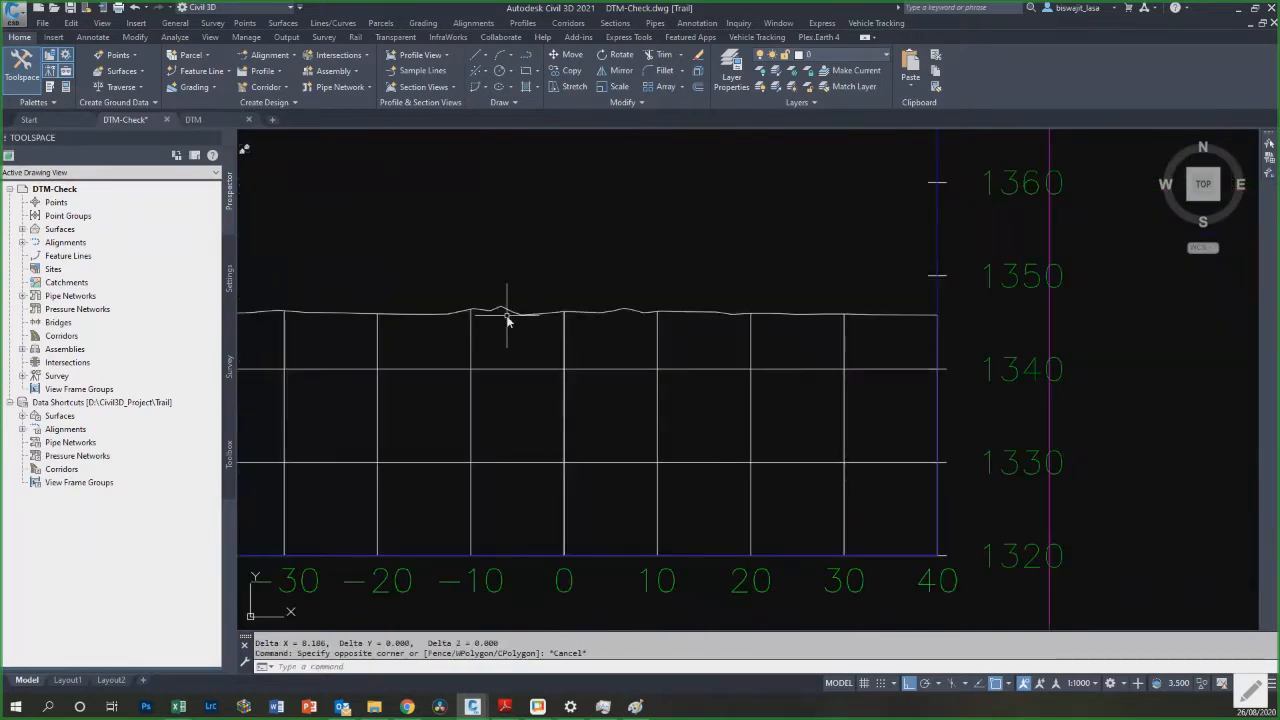
scroll(526, 322, up, 3)
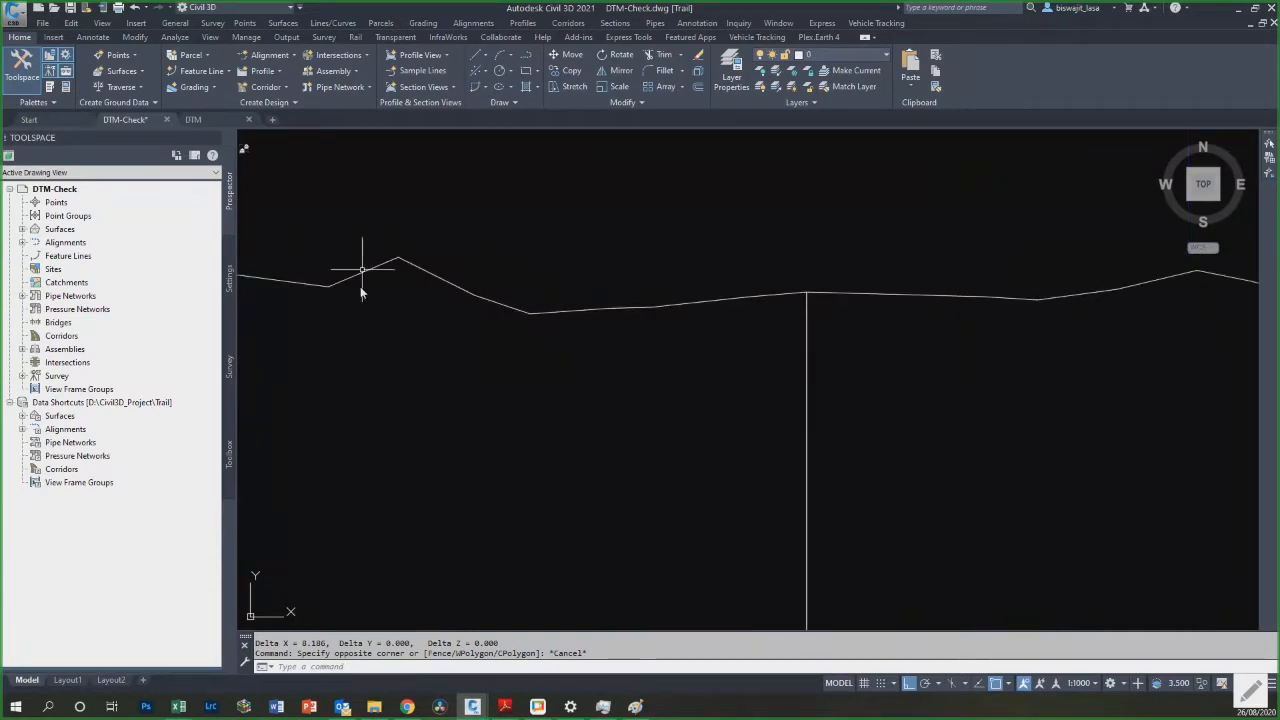
scroll(543, 354, down, 3)
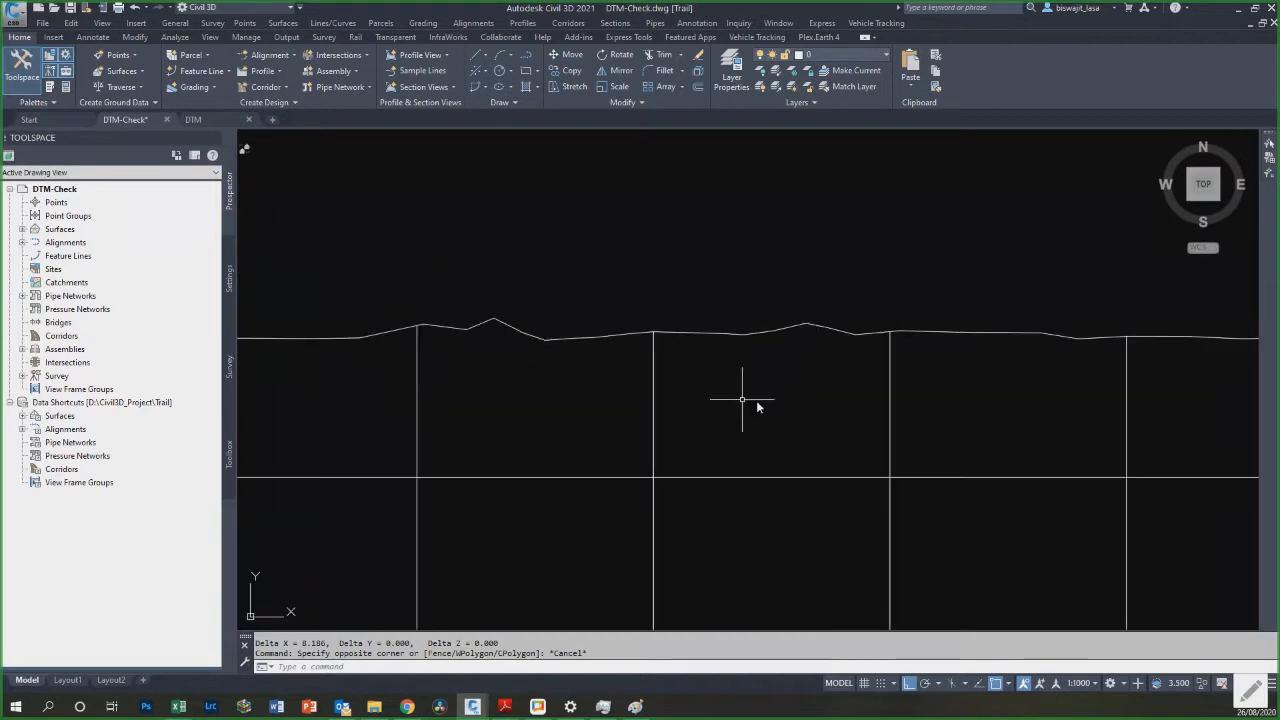
scroll(526, 366, down, 10)
scroll(603, 394, down, 3)
scroll(585, 260, up, 10)
scroll(585, 263, up, 5)
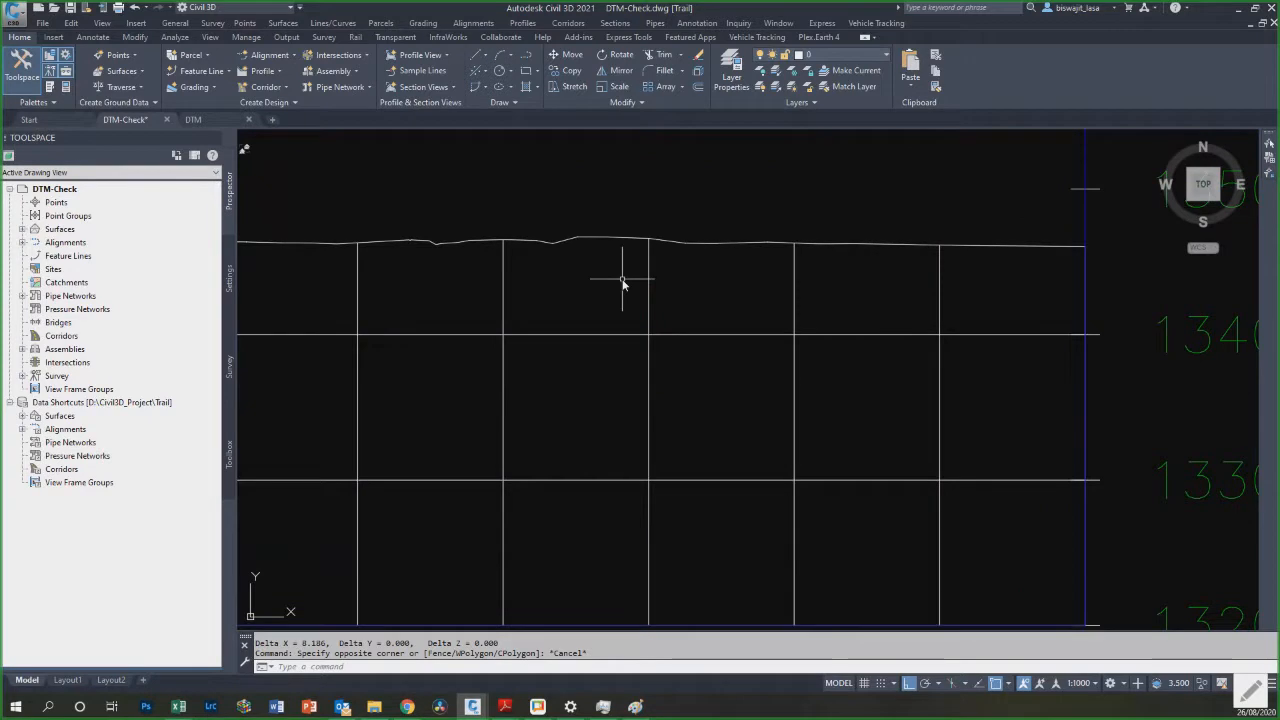
Step: With ortho and object snap off, sketch a V-shaped polyline dipping below the section's ground line as an example pit error
scroll(585, 250, down, 5)
scroll(560, 251, up, 5)
key(Escape)
key(Escape)
text(pl)
key(Return)
click(523, 247)
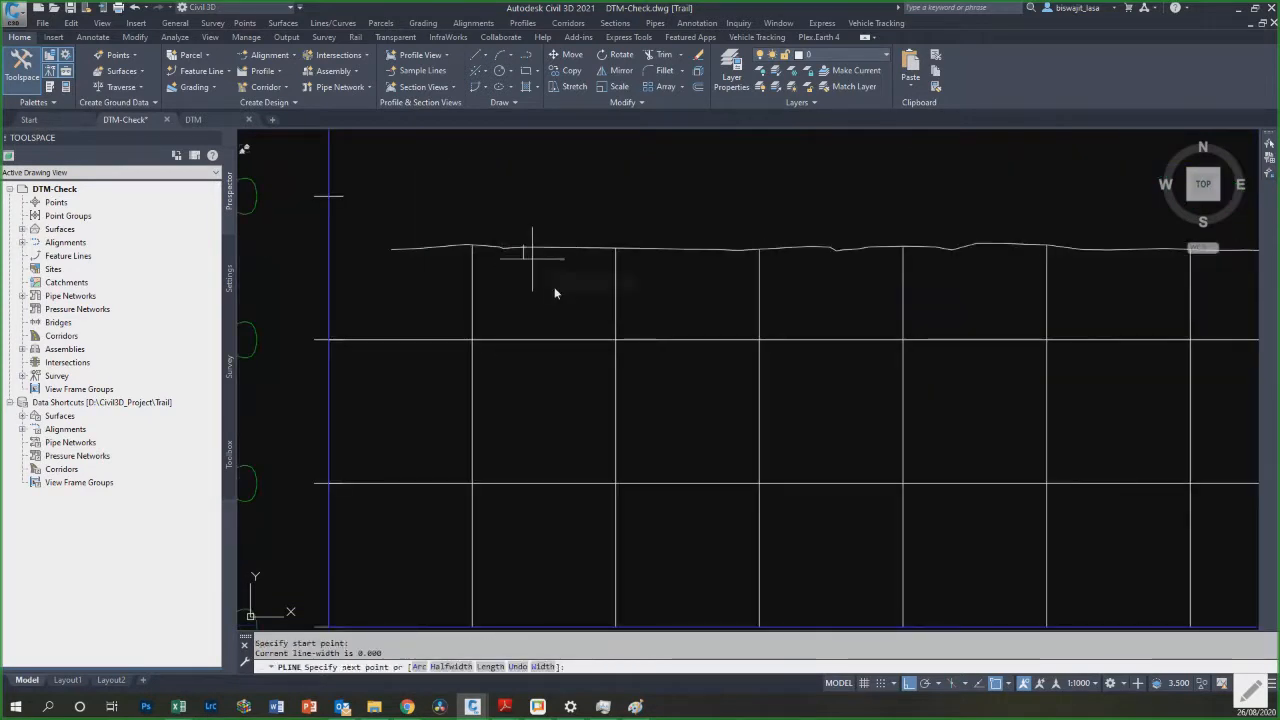
key(F8)
key(F3)
click(560, 310)
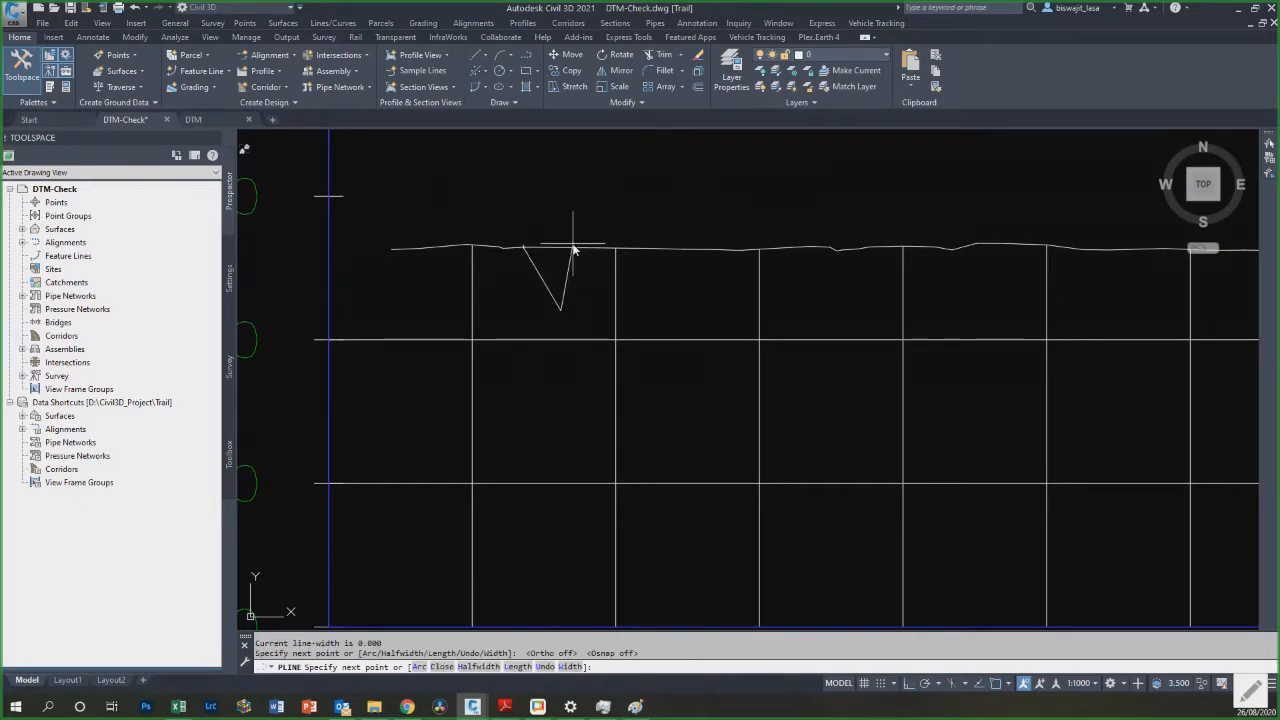
click(572, 244)
key(Escape)
Step: Sketch a second polyline rising from the ground line as an inverted V, as an example spike error
key(Return)
click(655, 249)
click(665, 204)
click(687, 249)
key(Escape)
Step: Erase both example polylines from the section view
click(660, 224)
click(615, 264)
click(532, 308)
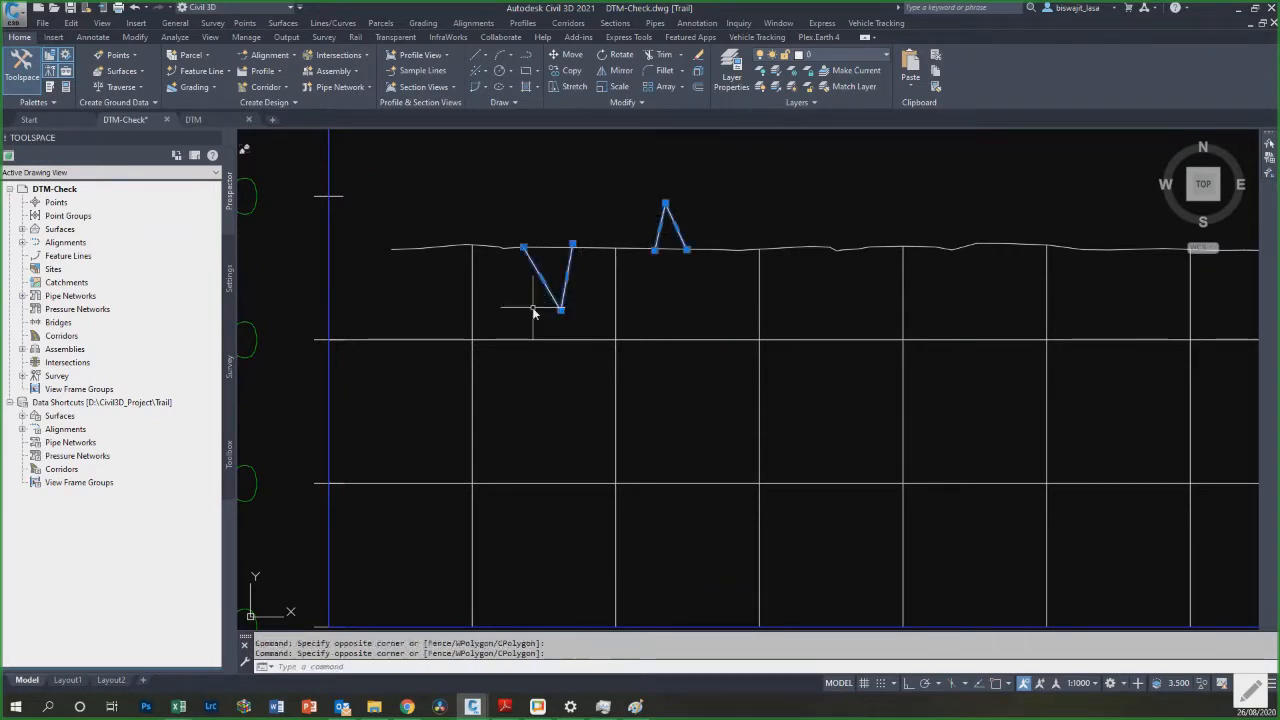
text(e)
key(Return)
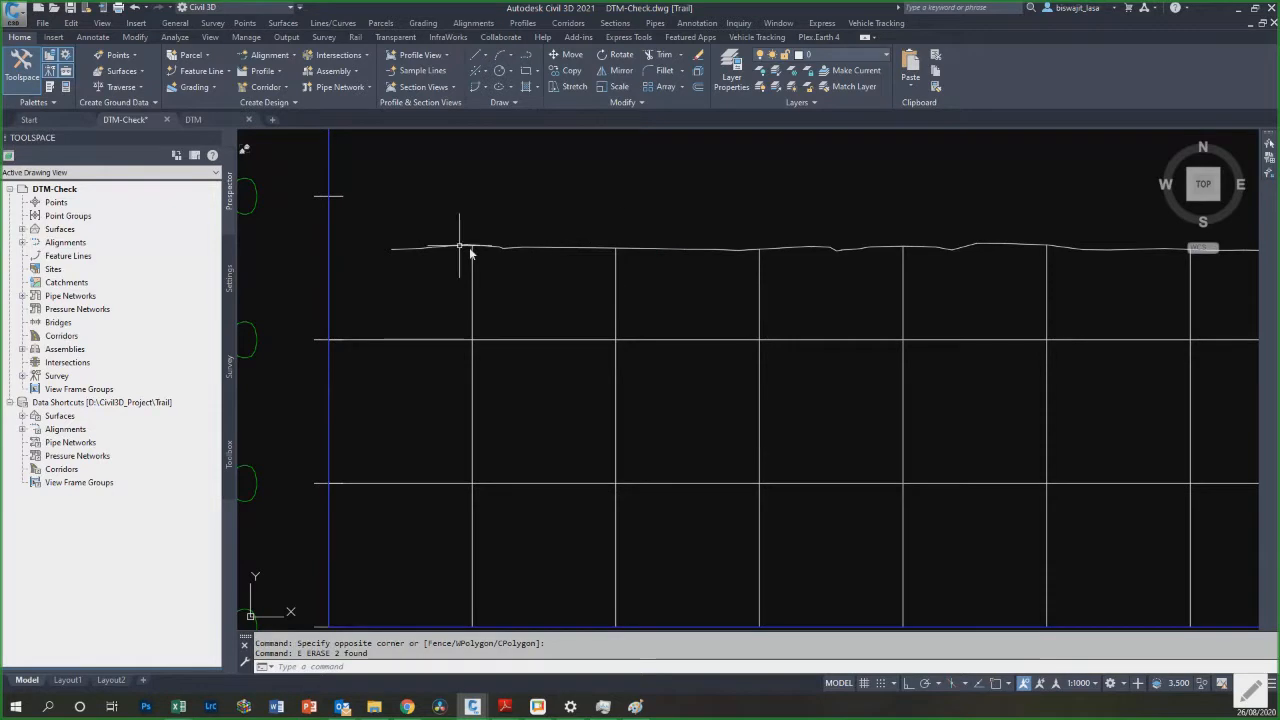
scroll(527, 287, down, 5)
scroll(527, 287, down, 2)
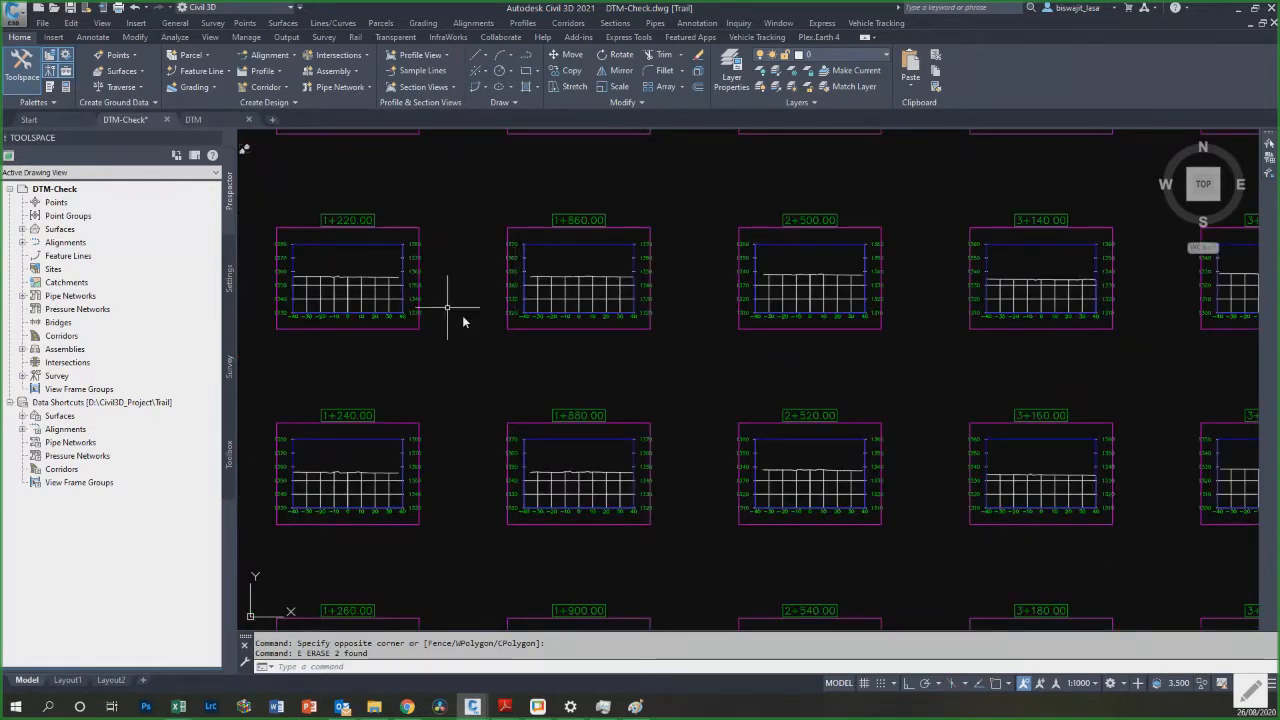
Step: Examine the ground lines across the grid of section views, including those around chainages 14+340, 14+980 and 15+620
scroll(466, 320, down, 3)
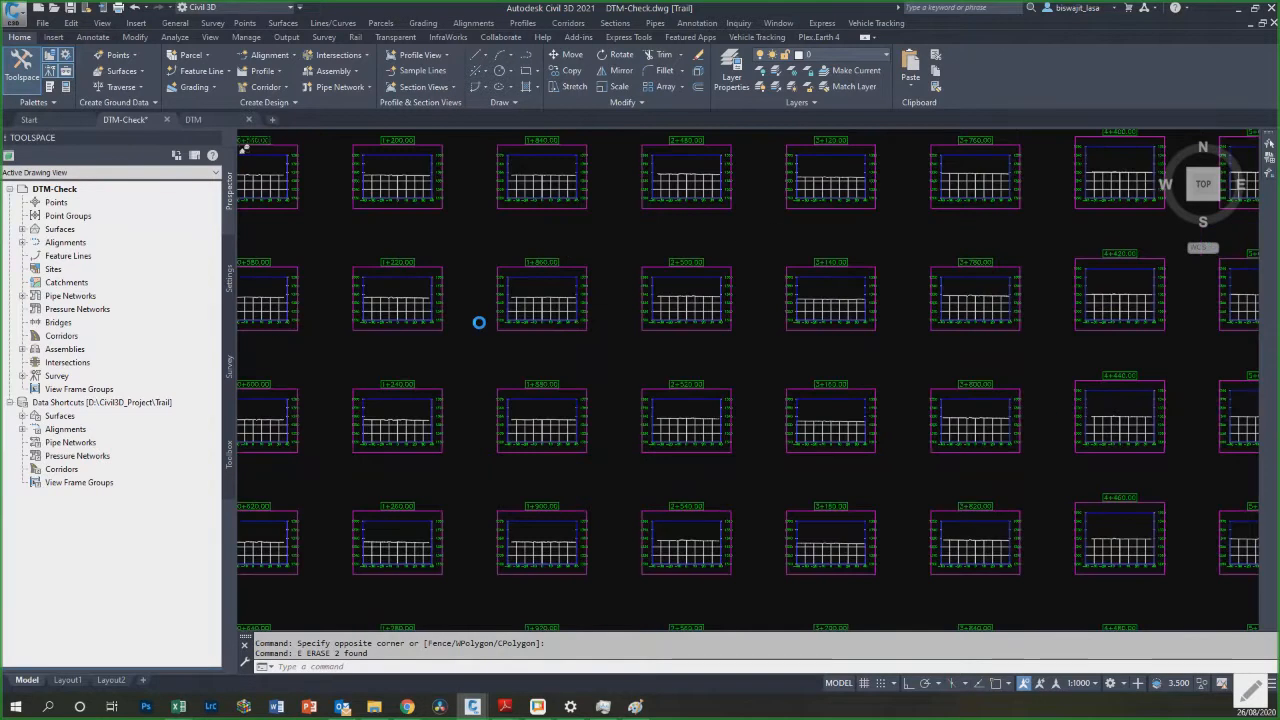
scroll(471, 322, down, 2)
scroll(471, 320, down, 2)
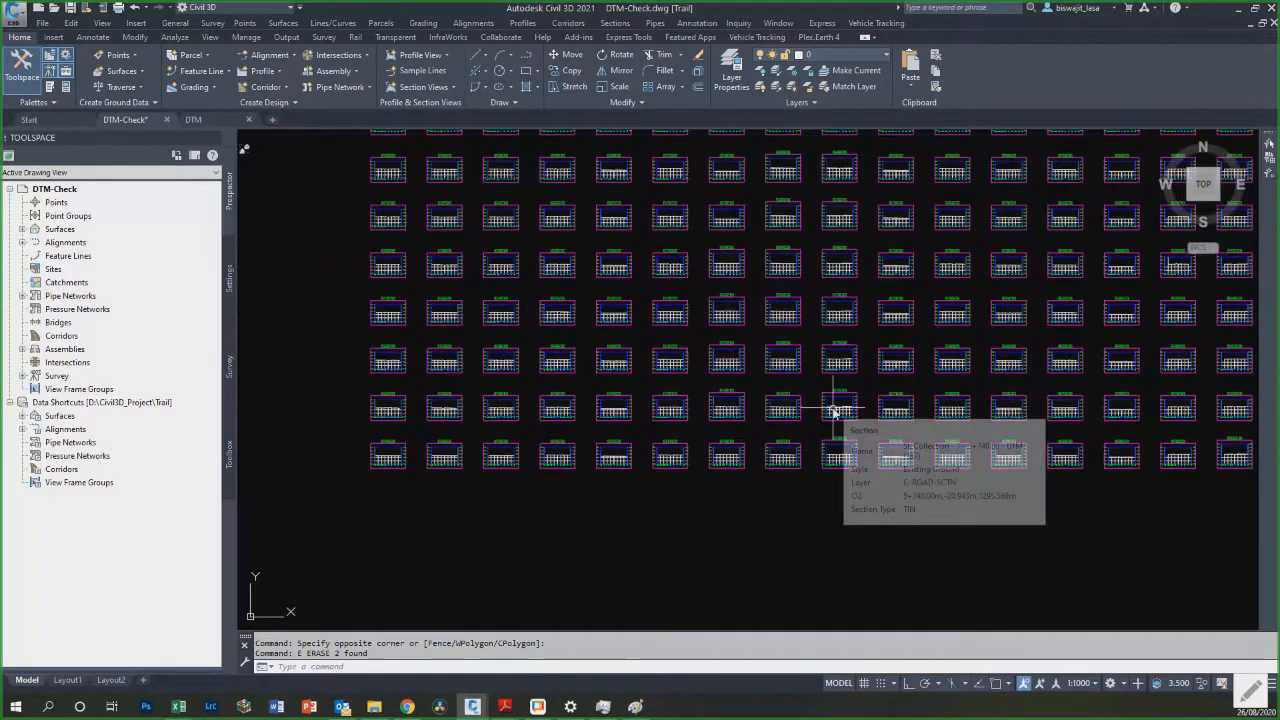
scroll(822, 375, up, 10)
scroll(757, 371, down, 10)
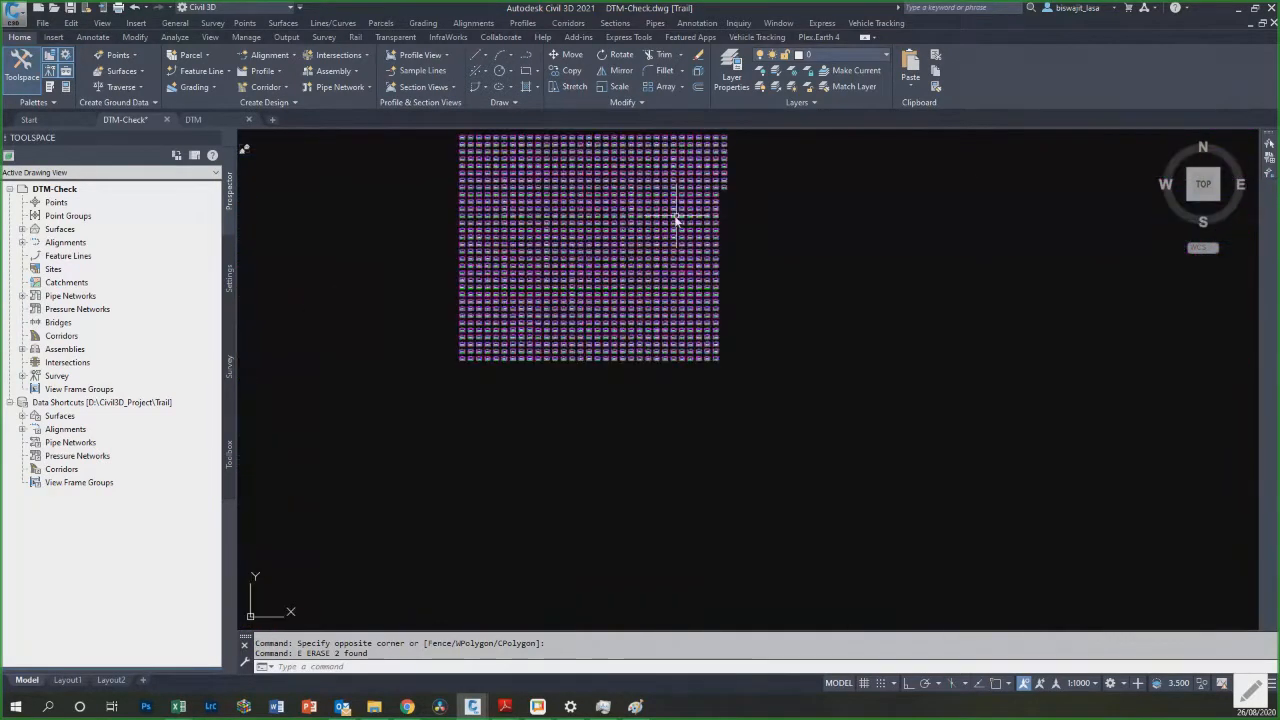
scroll(620, 216, up, 4)
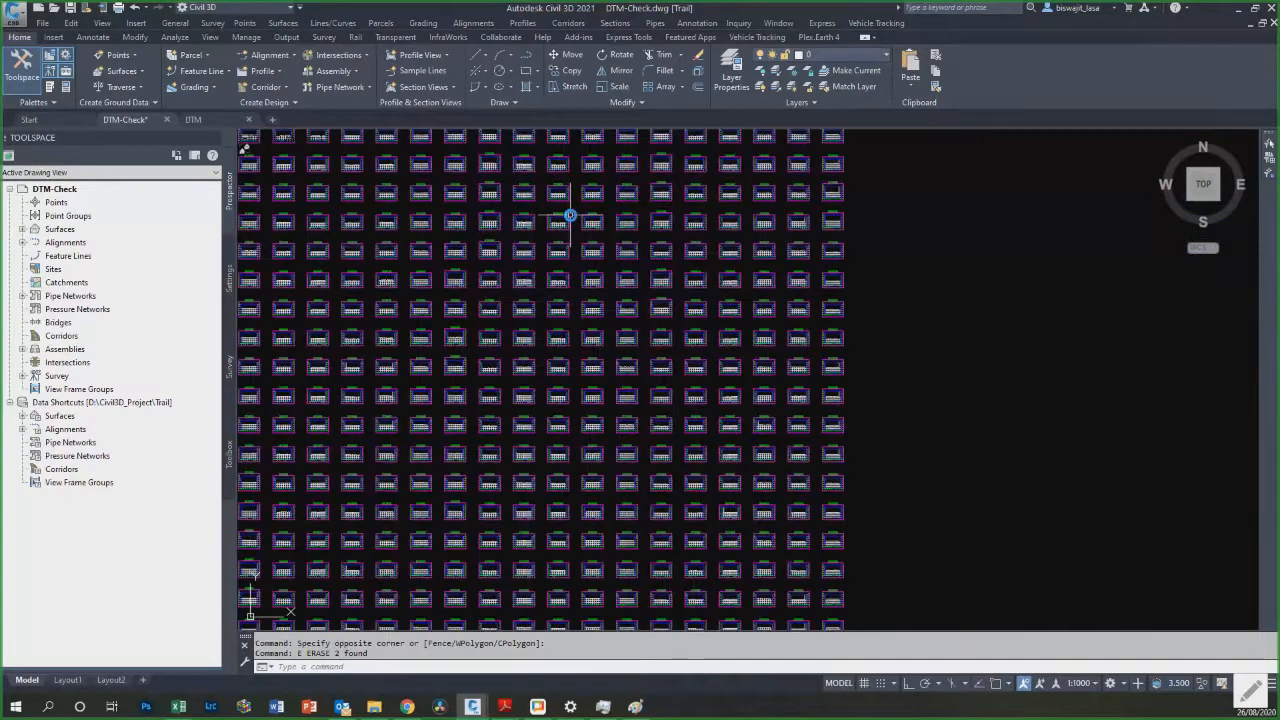
scroll(570, 216, up, 10)
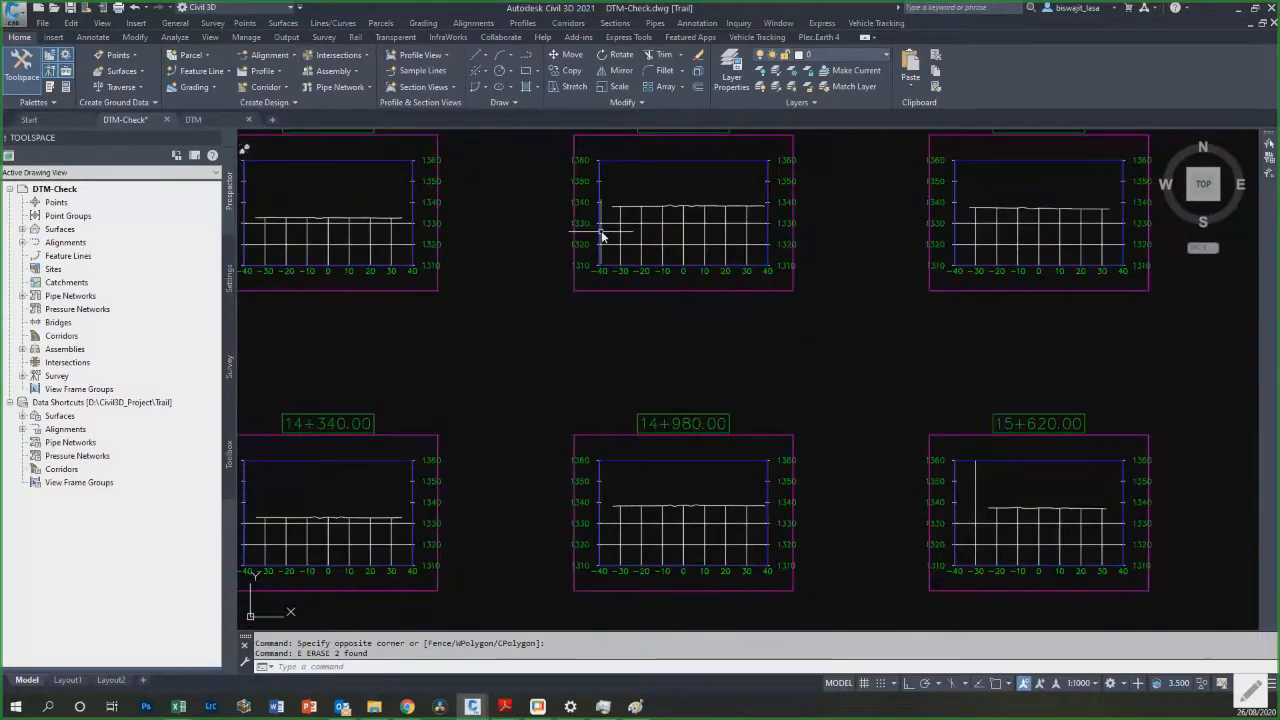
scroll(686, 265, down, 10)
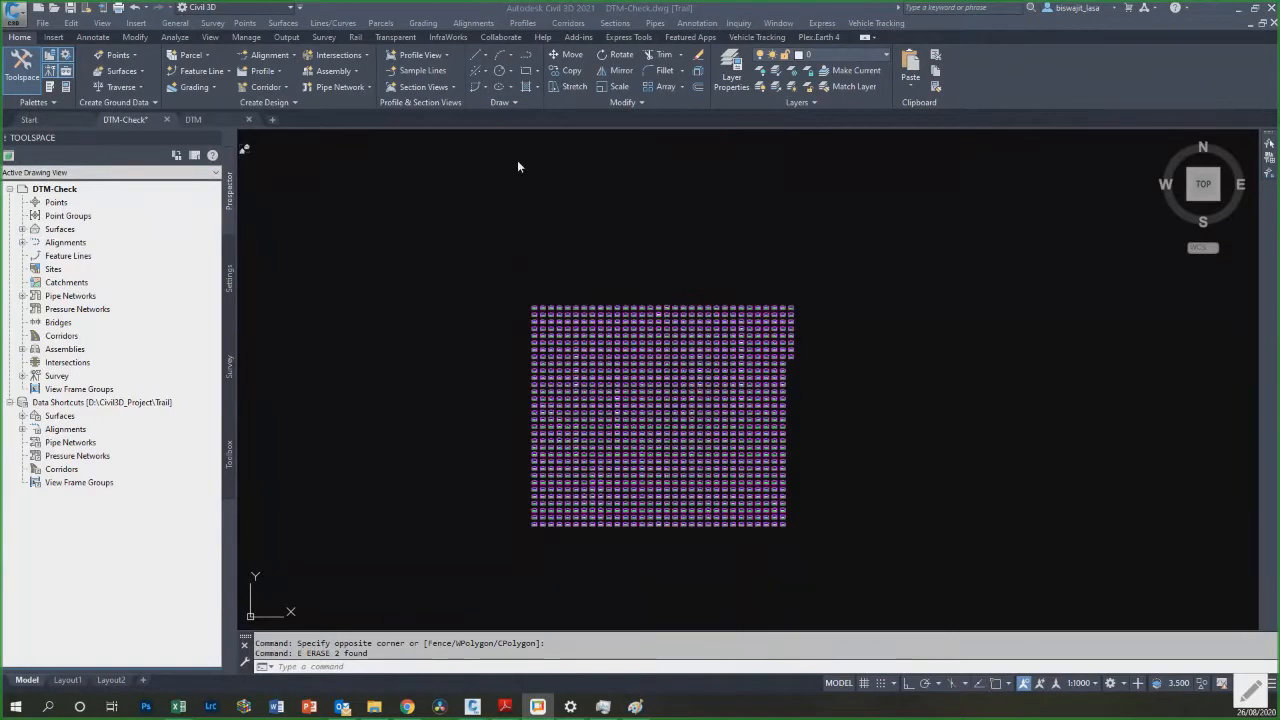
Step: Save the DTM-Check drawing
click(423, 201)
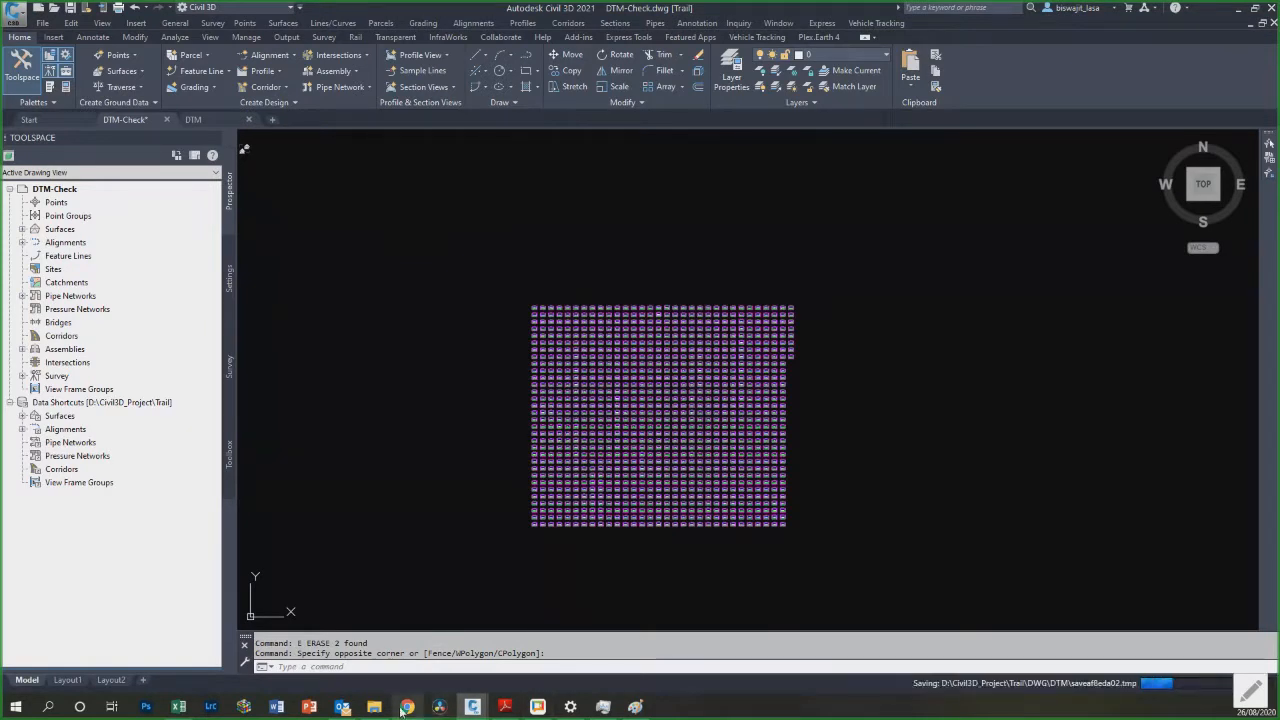
mouse_move(400, 711)
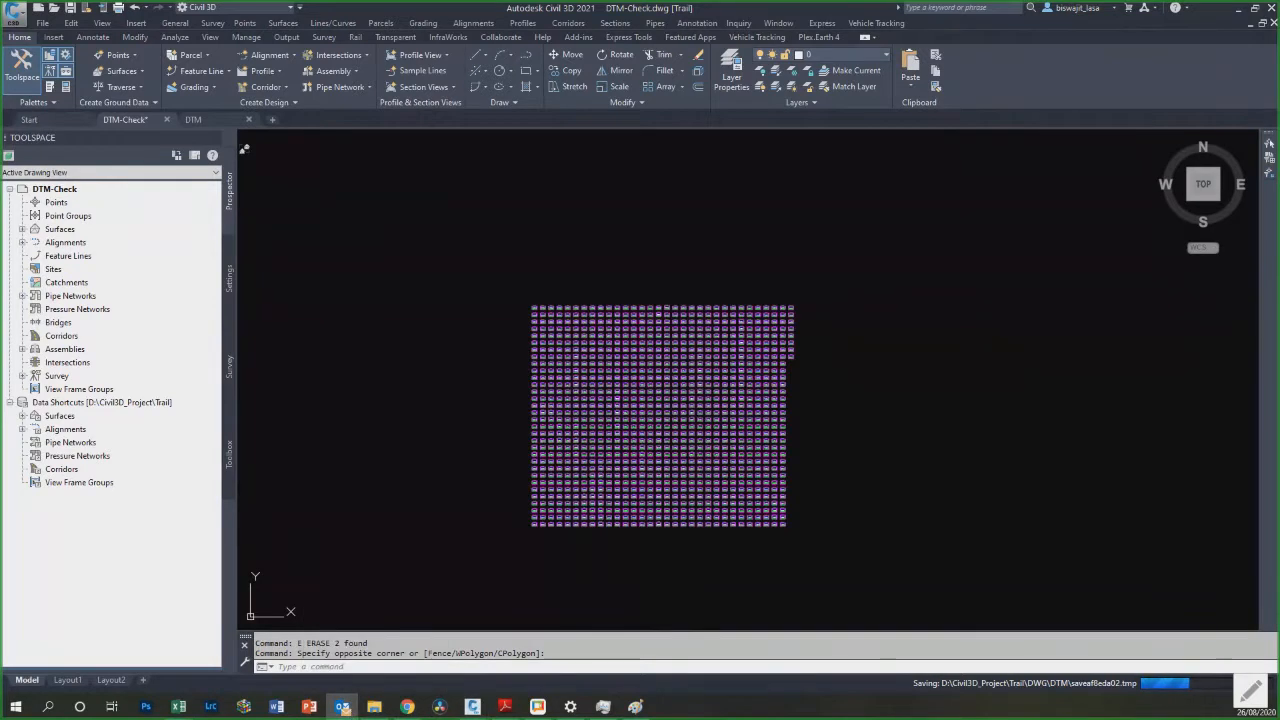
click(343, 710)
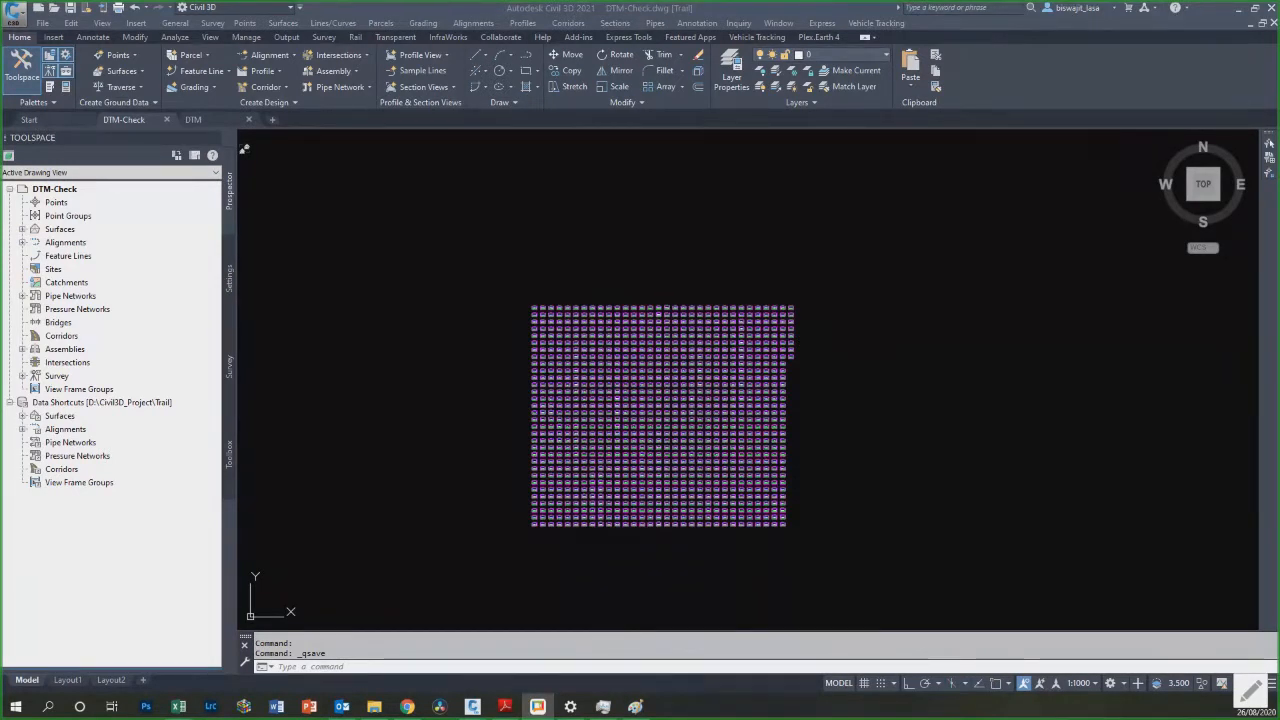
click(313, 401)
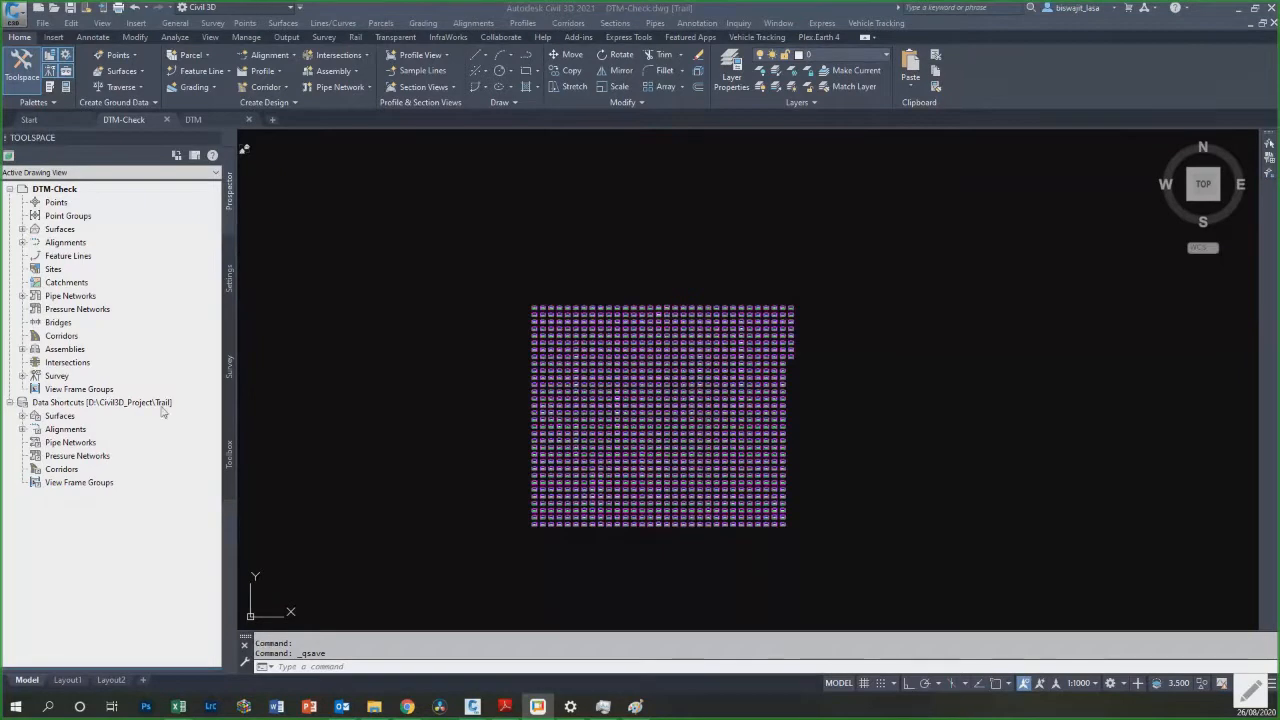
click(462, 291)
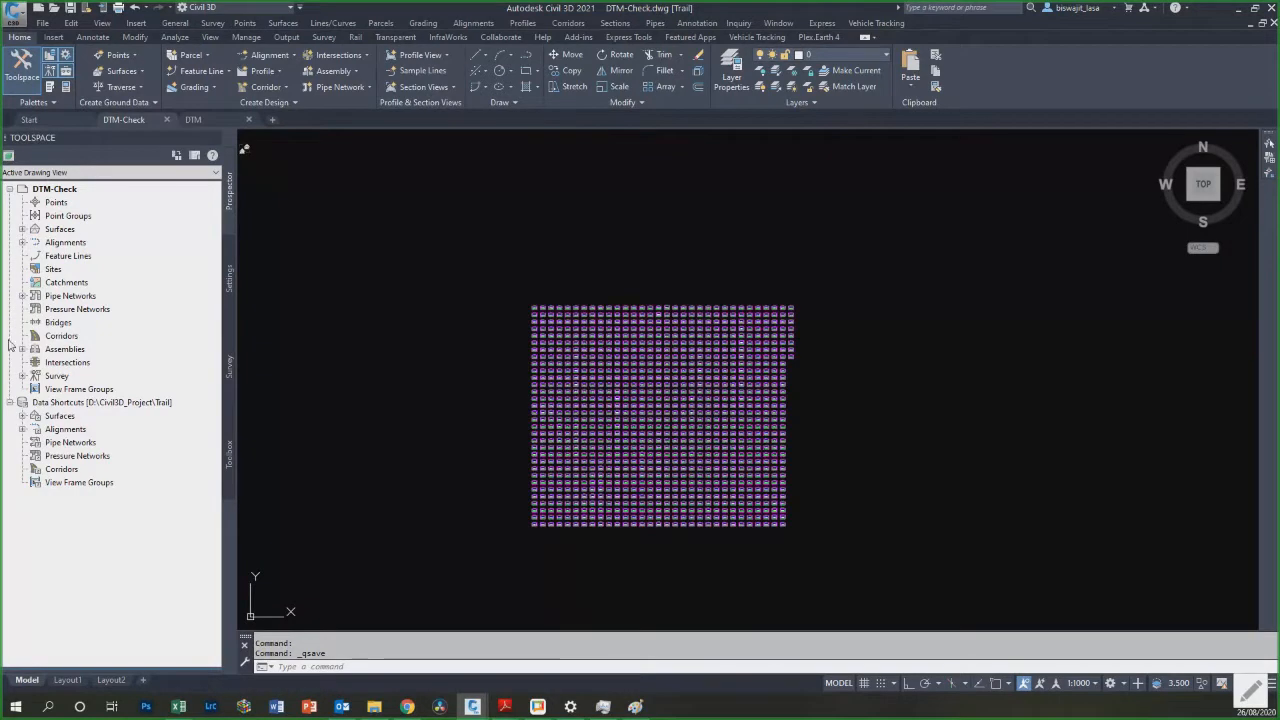
click(441, 352)
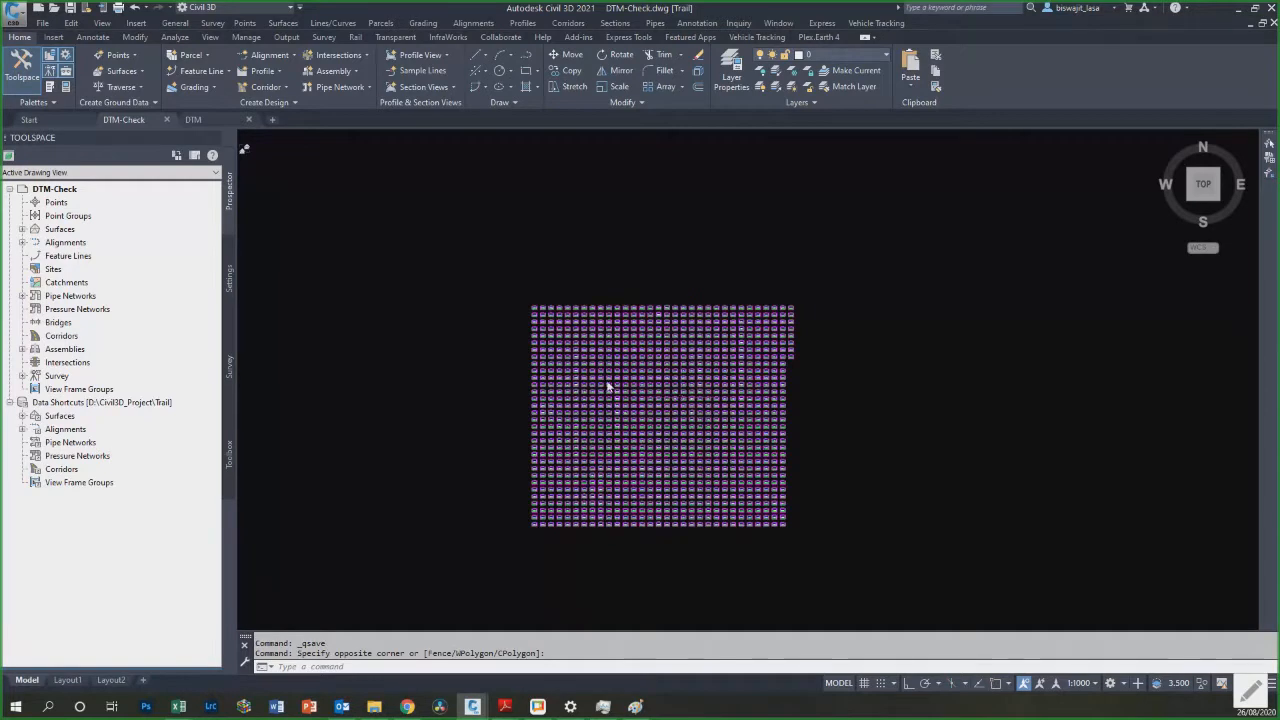
Step: Inspect the ground lines in the section views around 3+400 and 3+420, and compare them with the neighbouring sections
scroll(607, 387, up, 6)
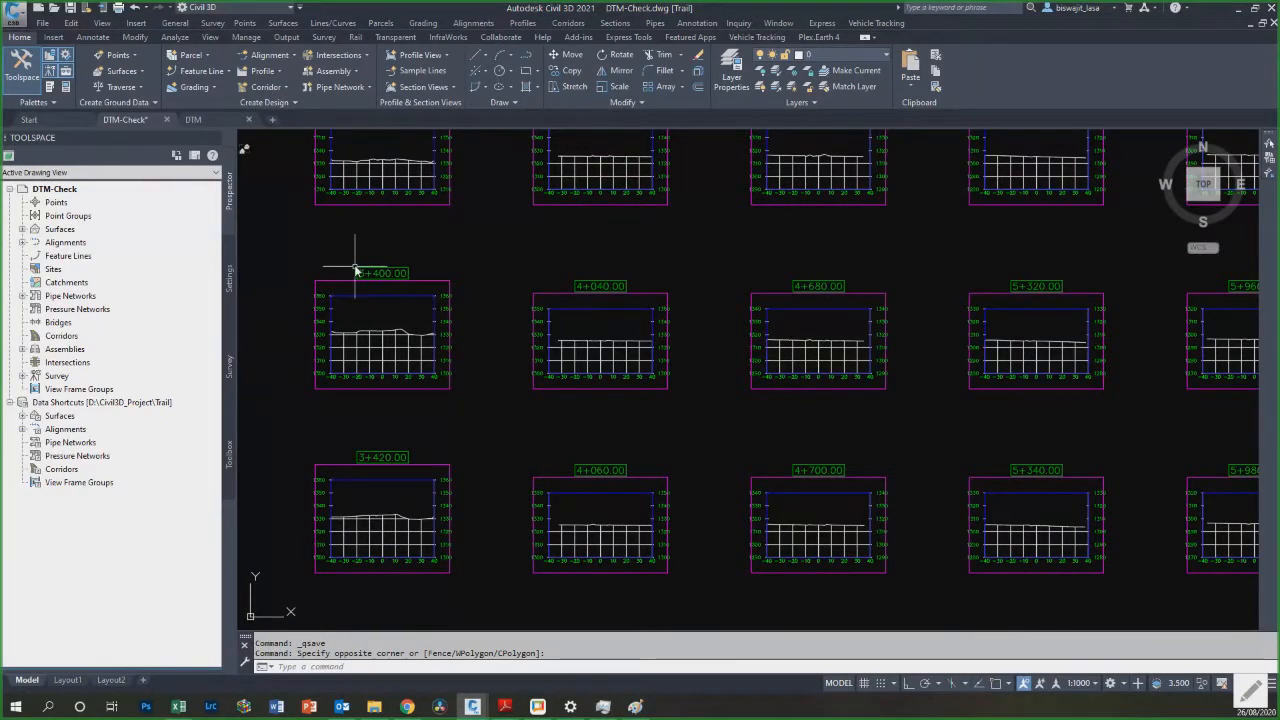
scroll(289, 350, up, 5)
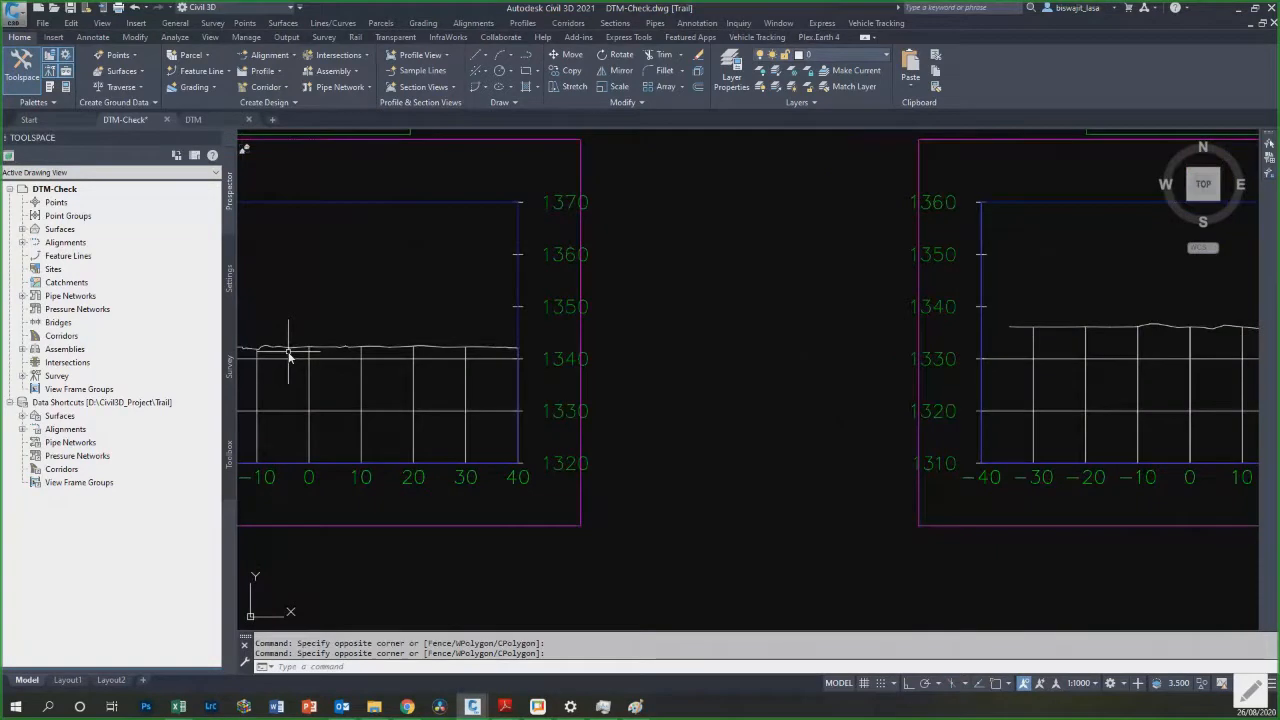
scroll(300, 355, down, 2)
scroll(342, 383, down, 4)
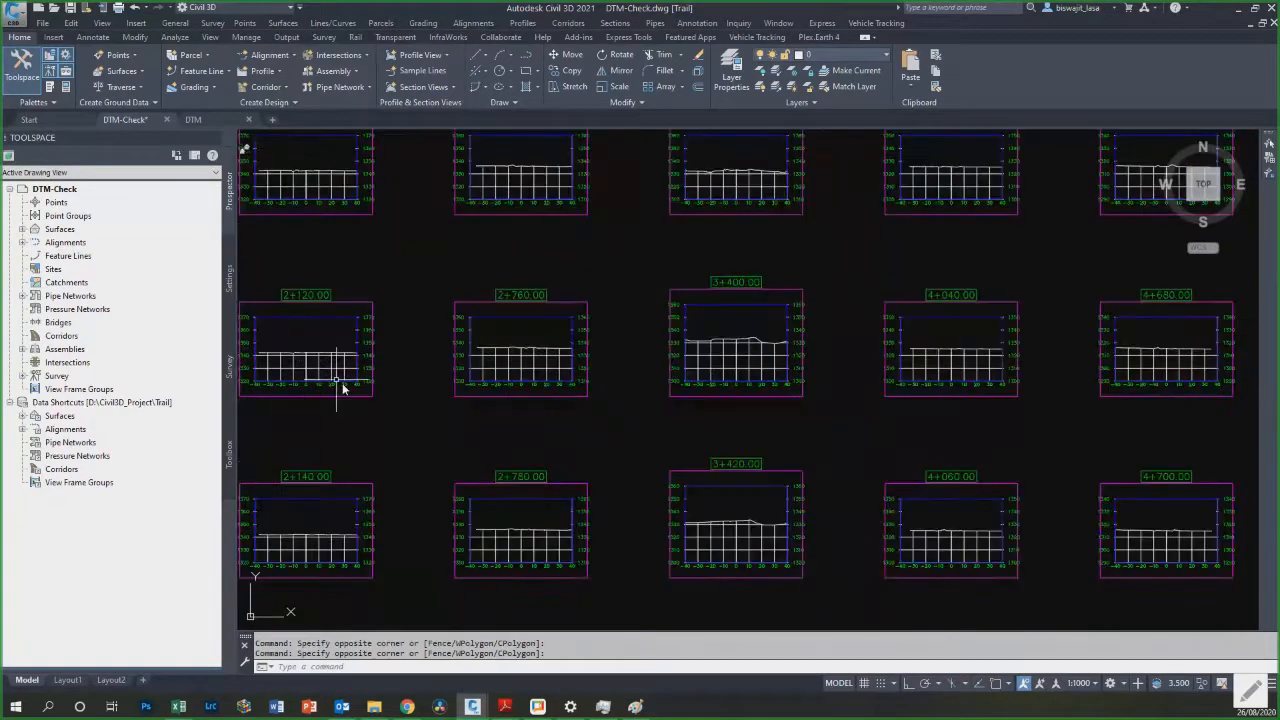
scroll(415, 440, down, 2)
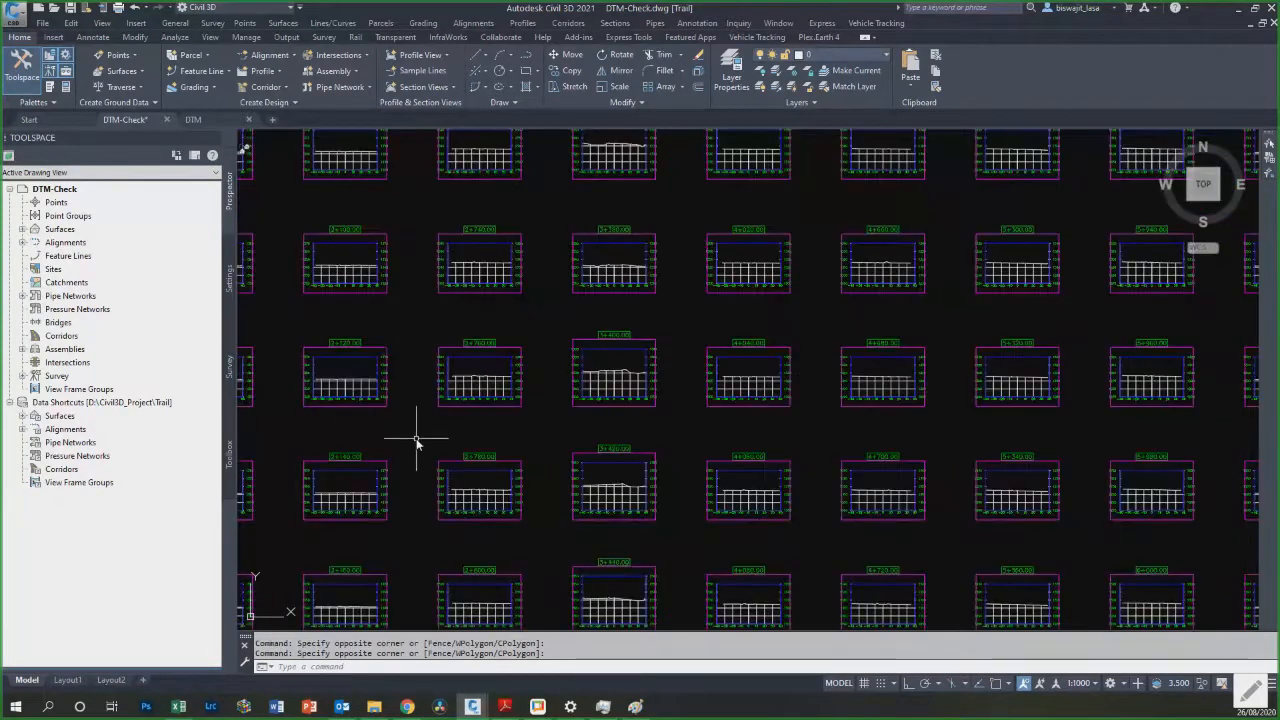
scroll(417, 440, down, 3)
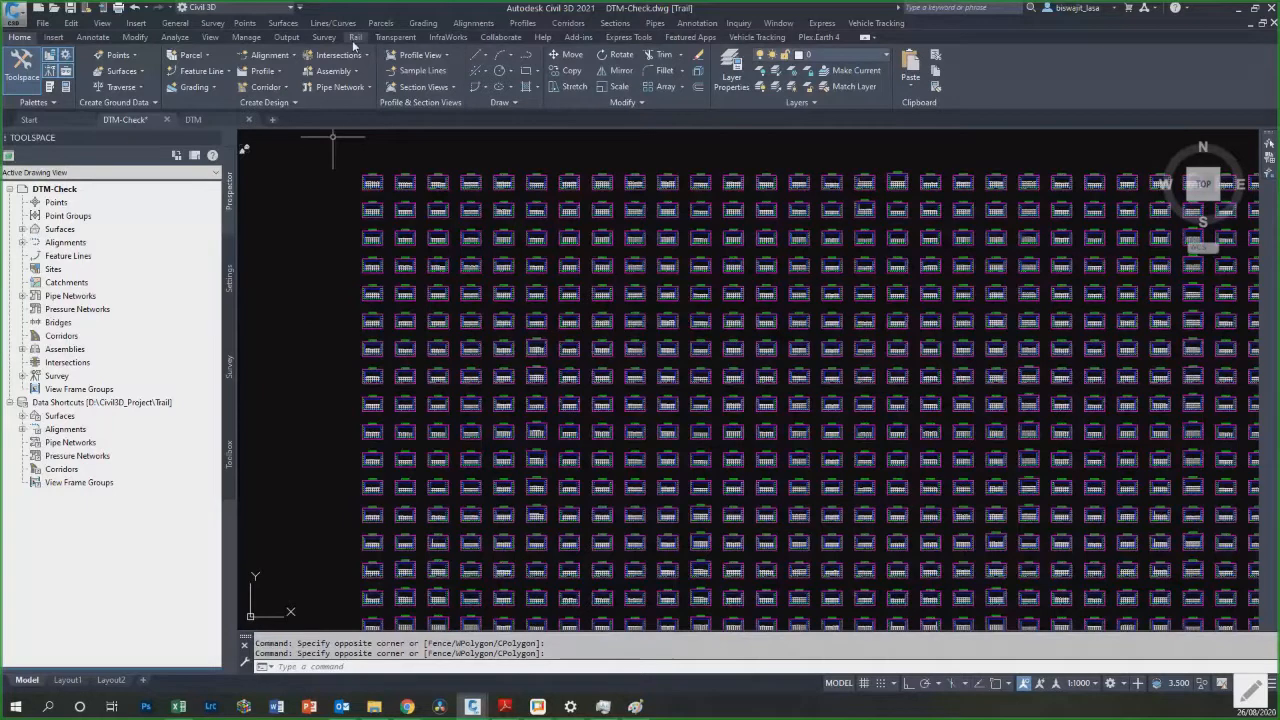
click(283, 22)
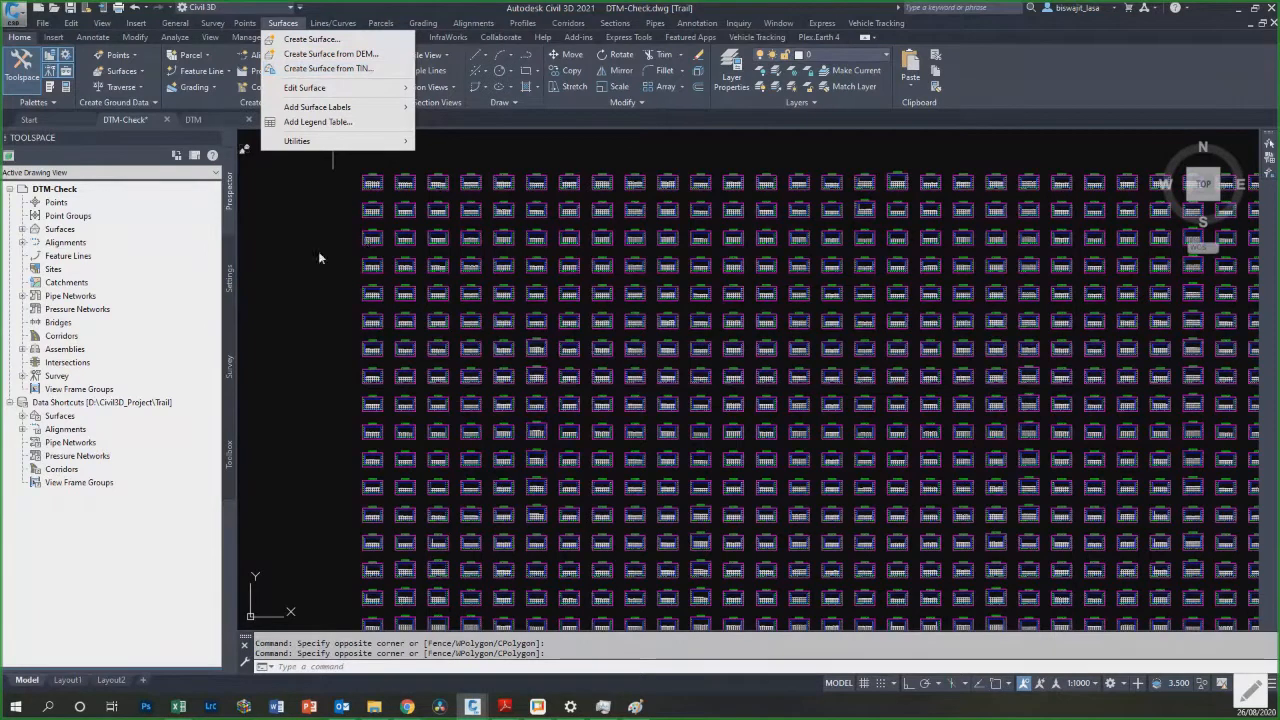
click(295, 228)
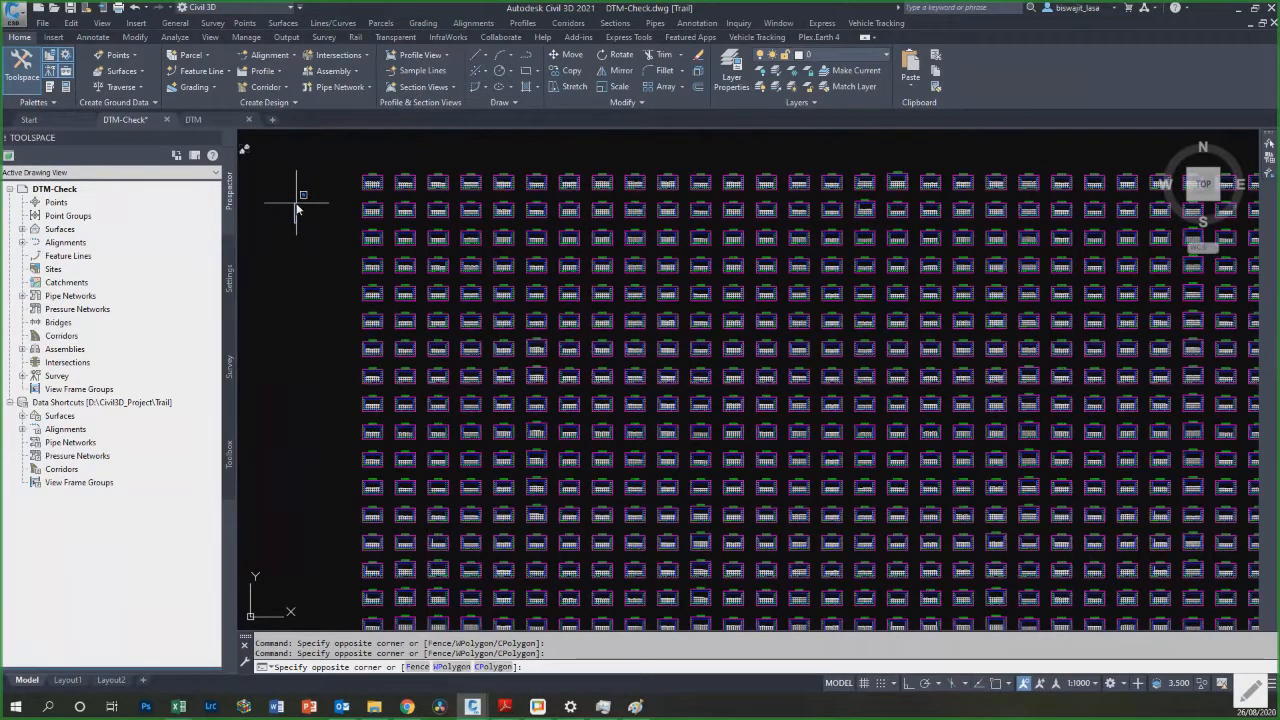
click(326, 263)
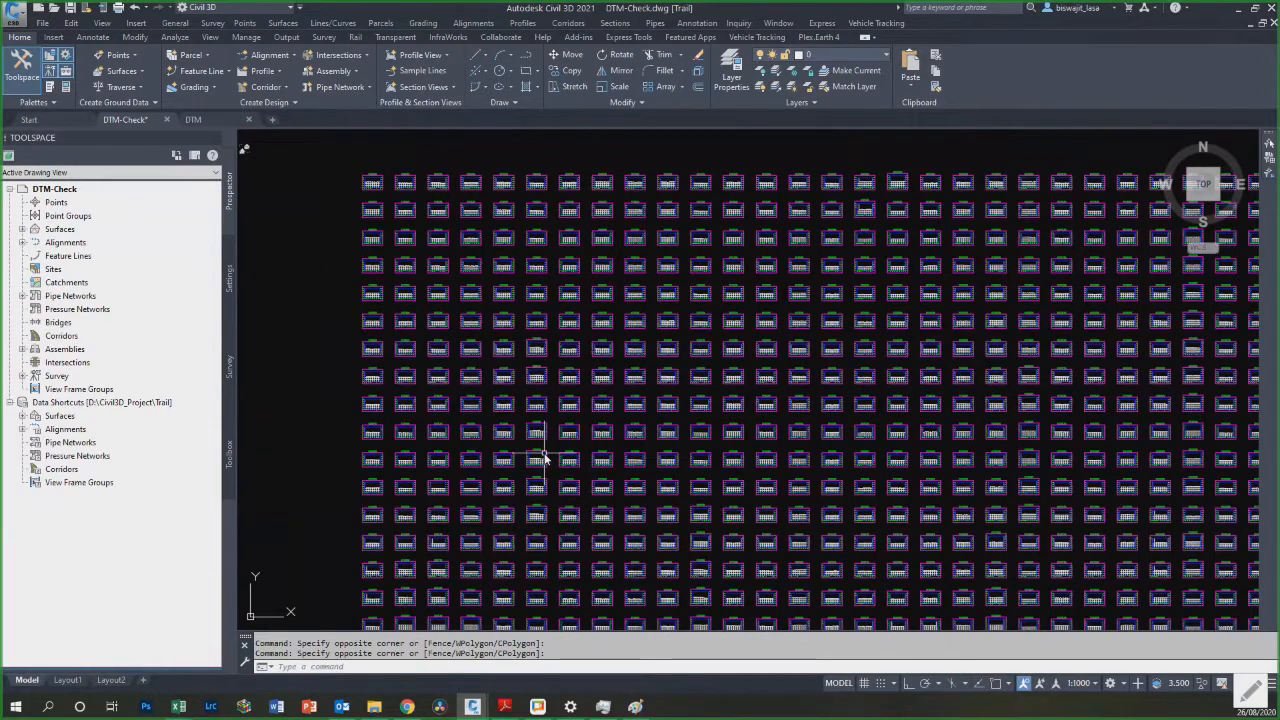
mouse_move(543, 458)
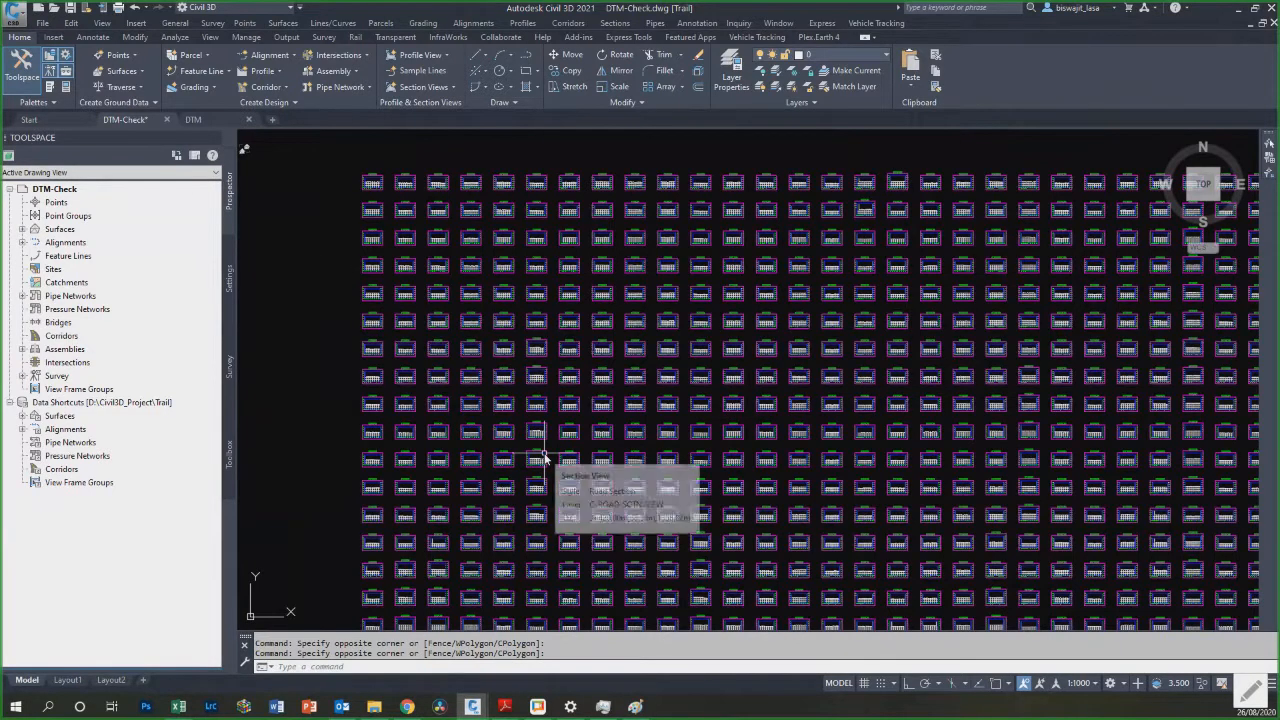